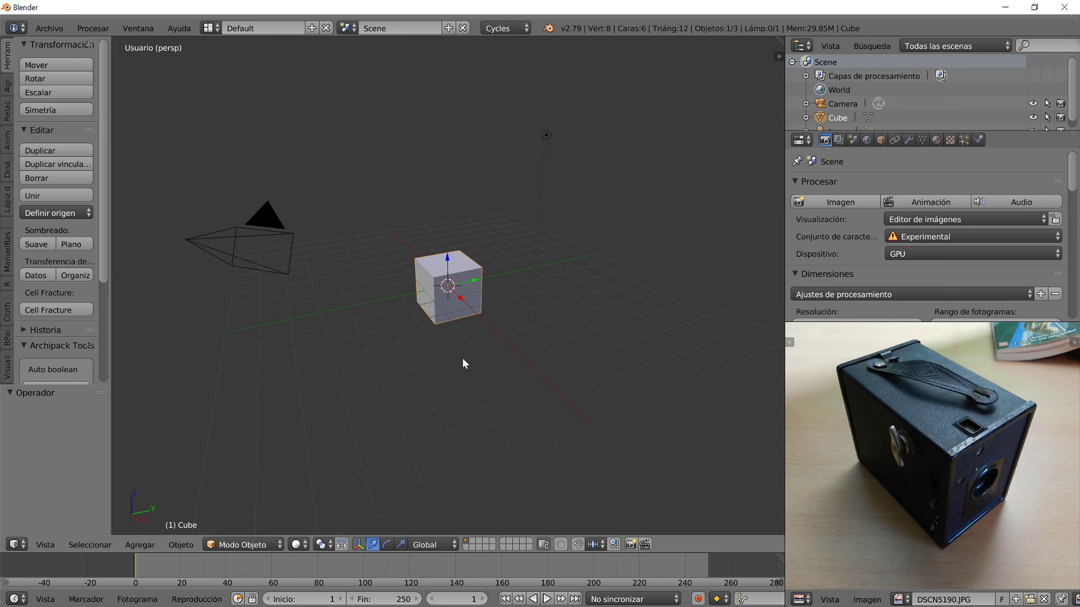
pyautogui.moveTo(476, 304); pyautogui.dragTo(481, 312, button='middle')
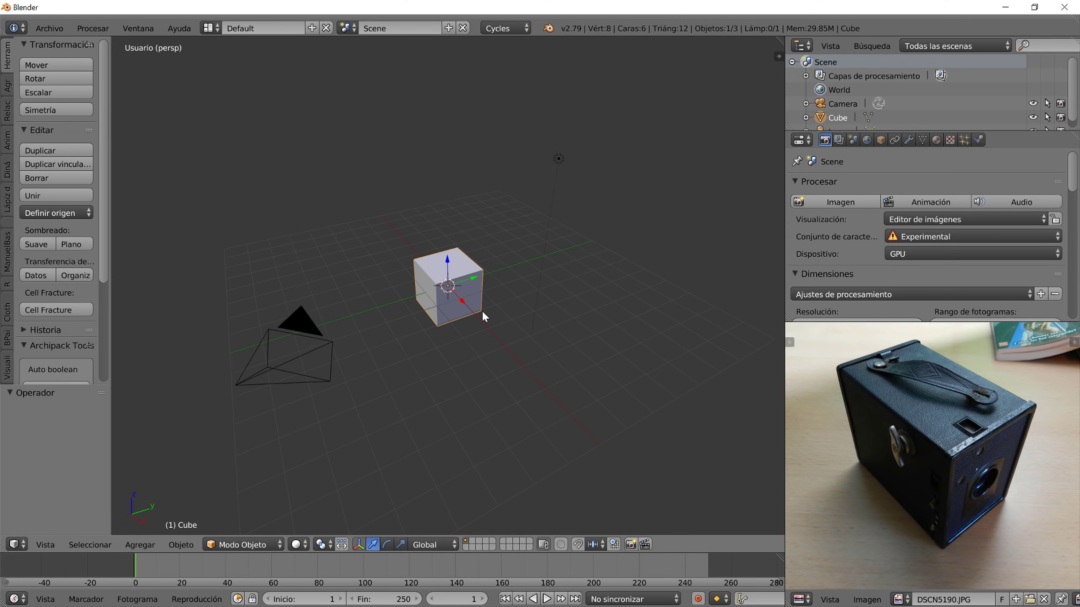
pyautogui.moveTo(478, 313)
pyautogui.mouseDown(button='middle')
pyautogui.moveTo(463, 317)
pyautogui.moveTo(478, 317)
pyautogui.mouseUp(button='middle')
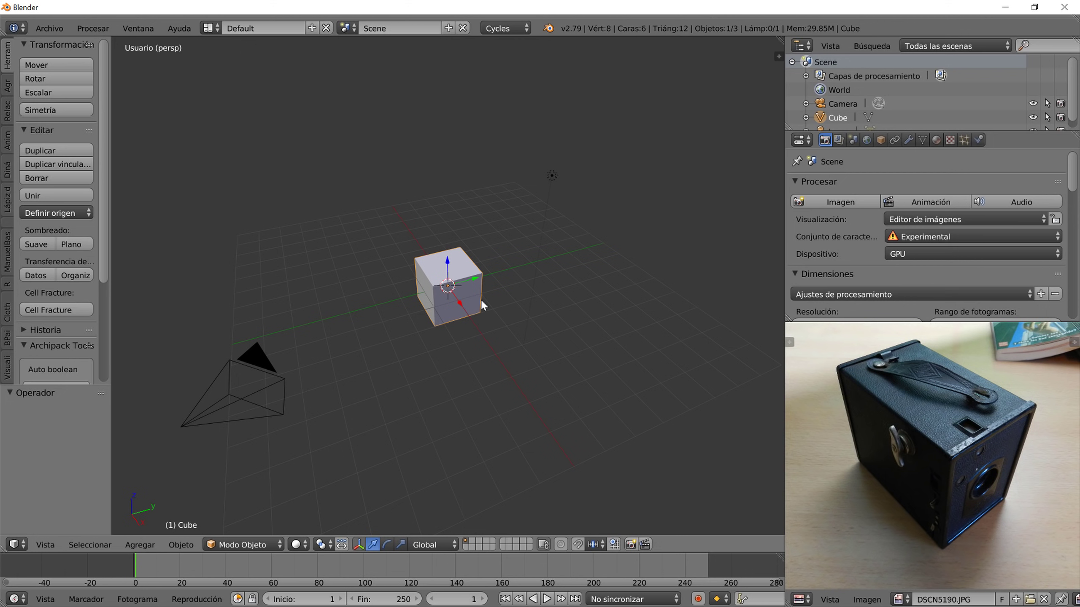
# - Switch to the UV Editing layout and open the camera's front photo DSCN5205.JPG in the image editor
pyautogui.click(210, 28)
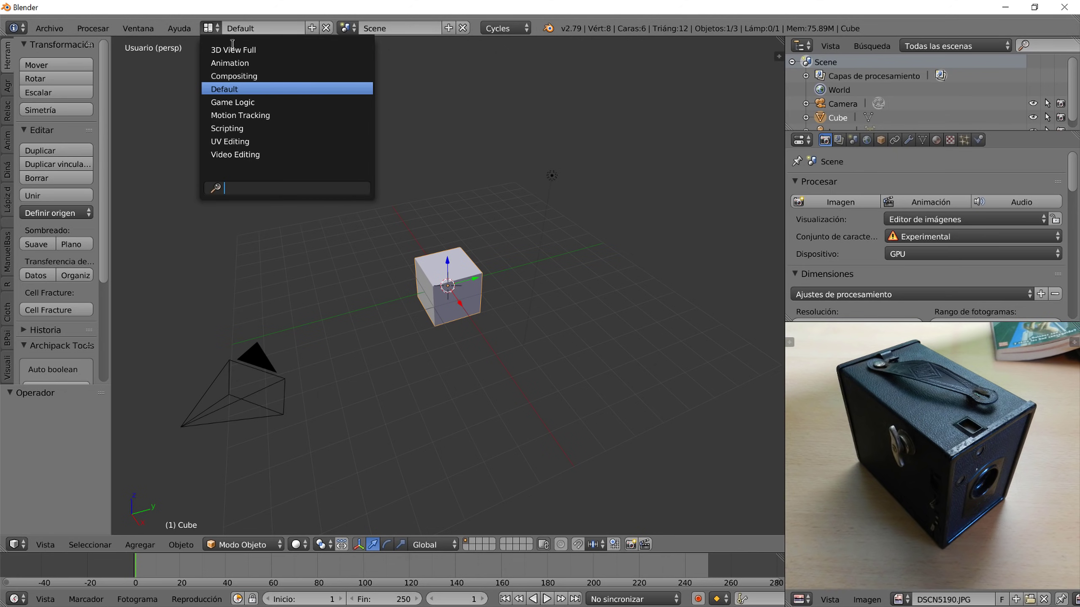
pyautogui.click(248, 141)
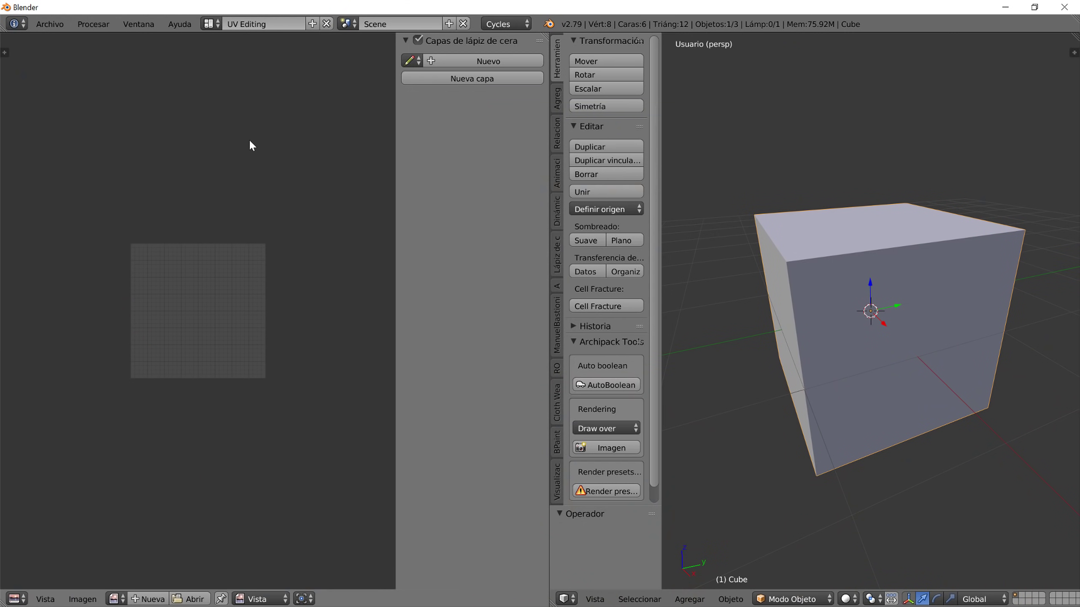
pyautogui.click(200, 601)
pyautogui.click(416, 373)
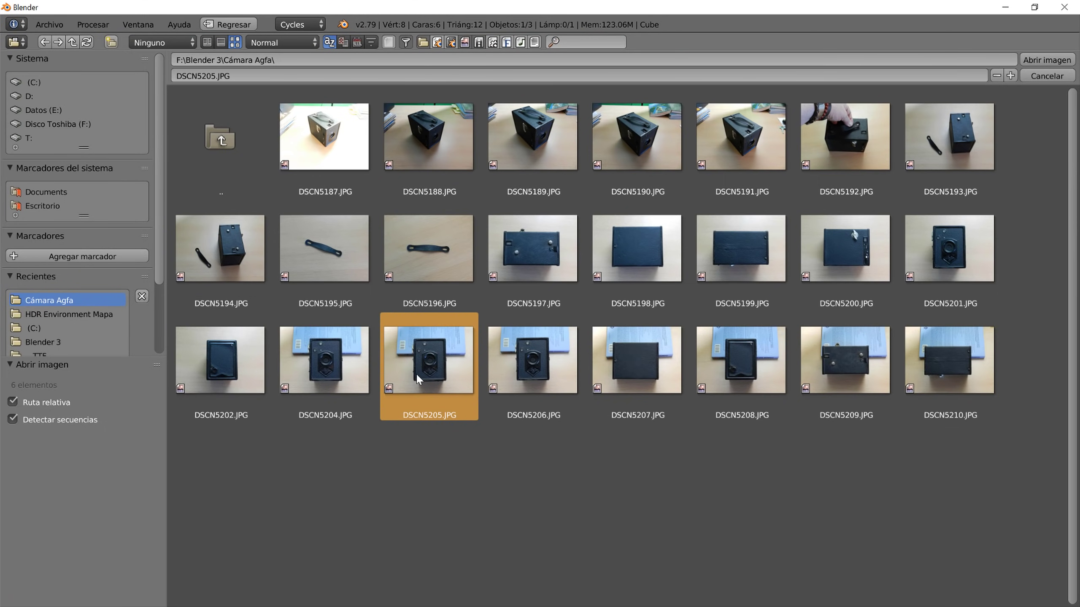
pyautogui.doubleClick(416, 373)
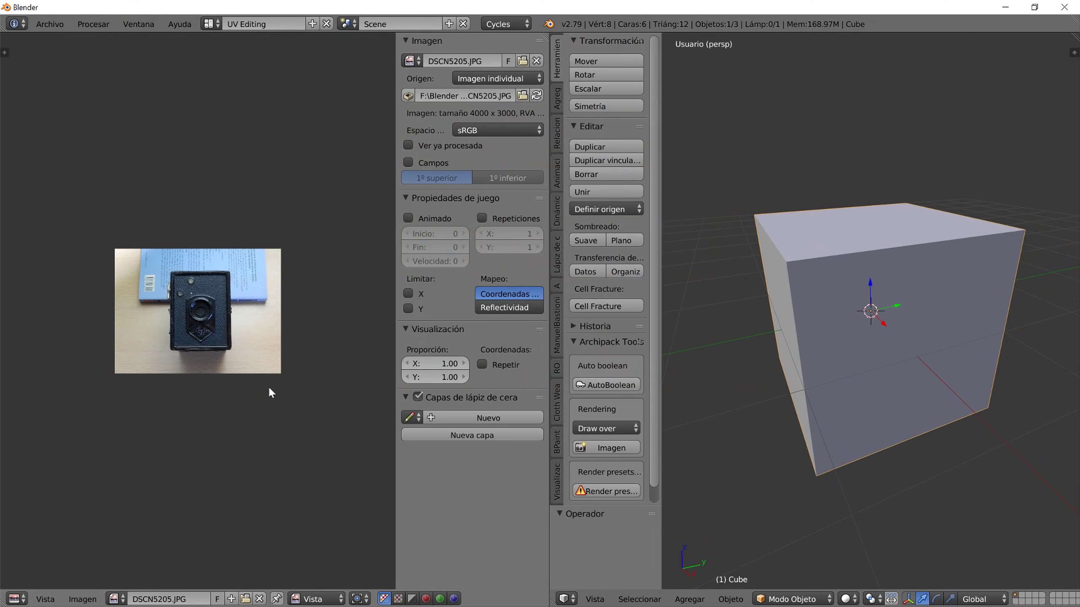
pyautogui.scroll(4, 230, 374)
pyautogui.scroll(1, 230, 375)
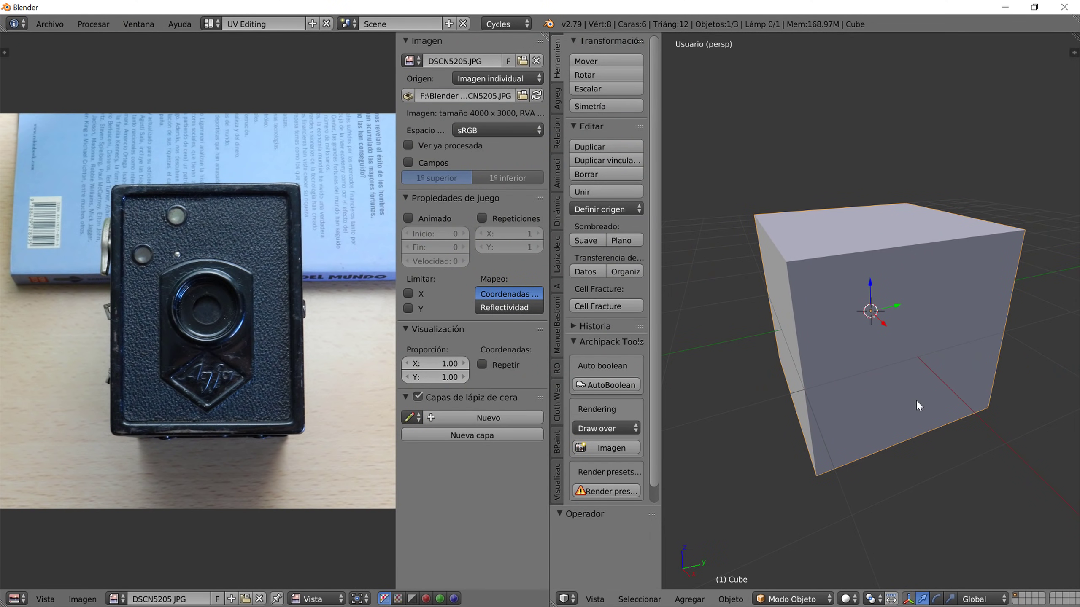
# - View the cube from the front and enter edit mode with face selection
pyautogui.press('KP_1')
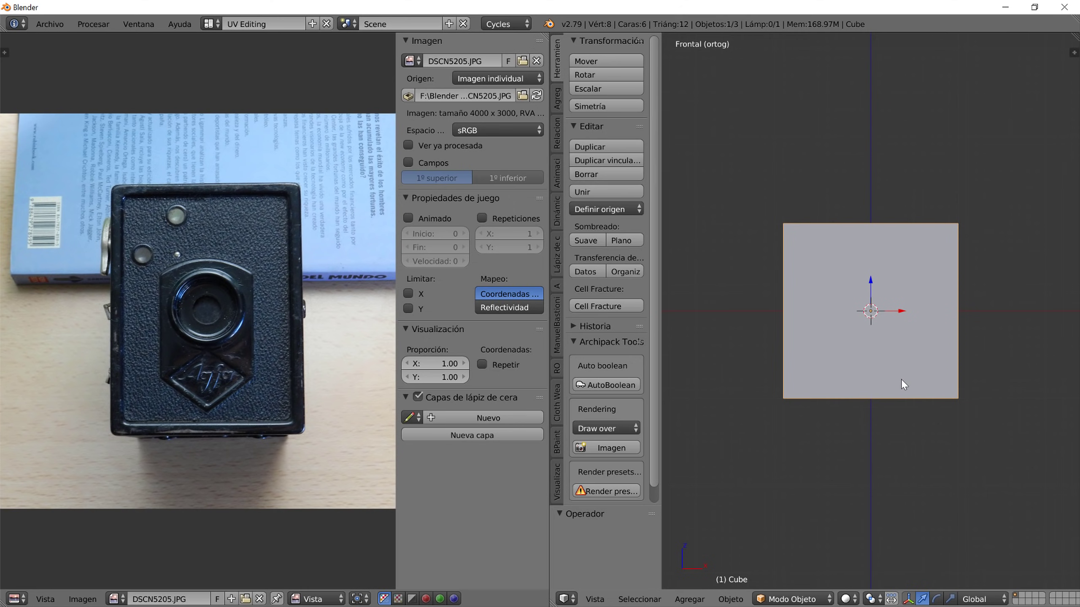
pyautogui.press('Tab')
pyautogui.click(1029, 599)
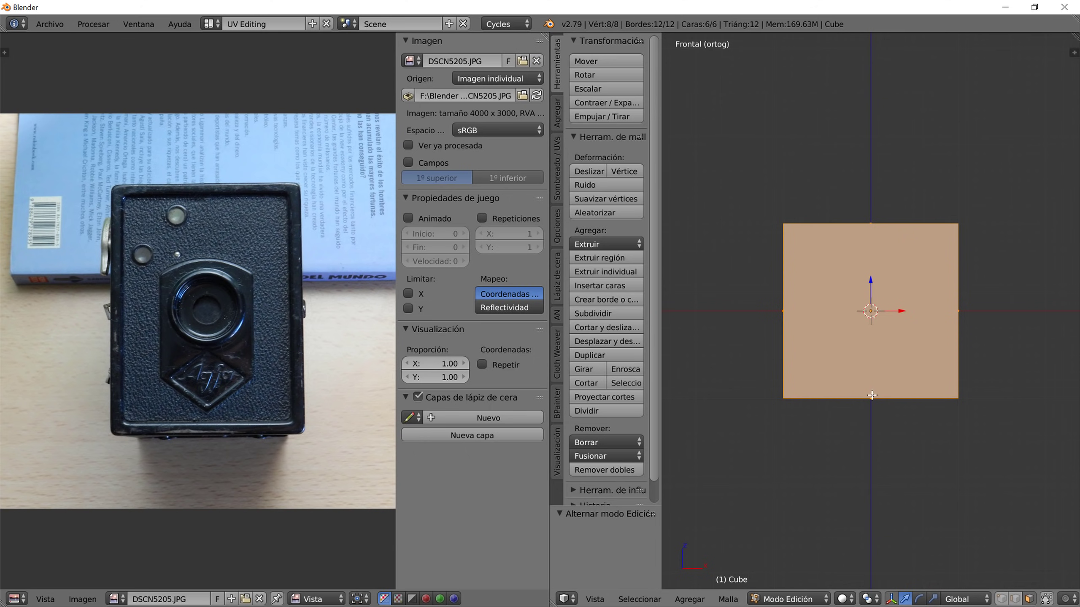
pyautogui.press('u')
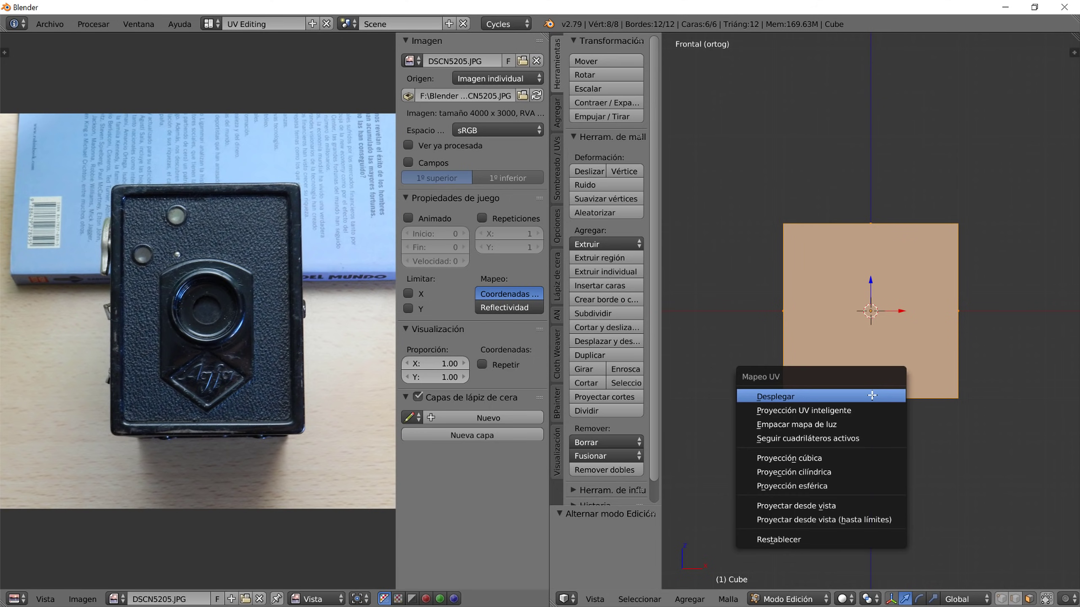
pyautogui.click(868, 507)
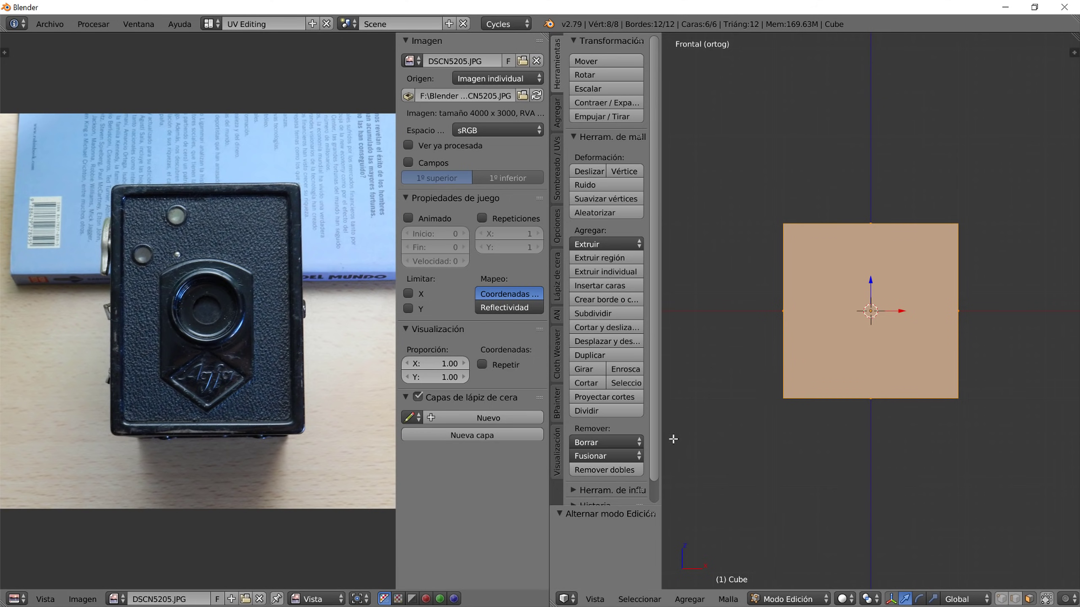
# - Start the Screencast Keys display with text size 32 and mouse size 58
pyautogui.press('n')
pyautogui.scroll(-10, 1022, 503)
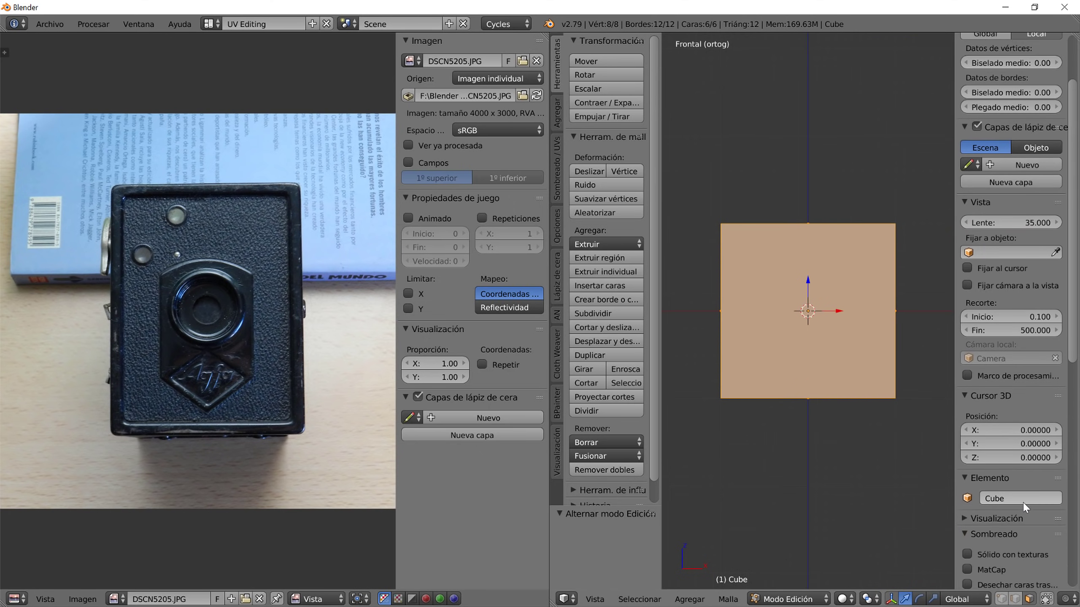
pyautogui.scroll(-12, 1023, 500)
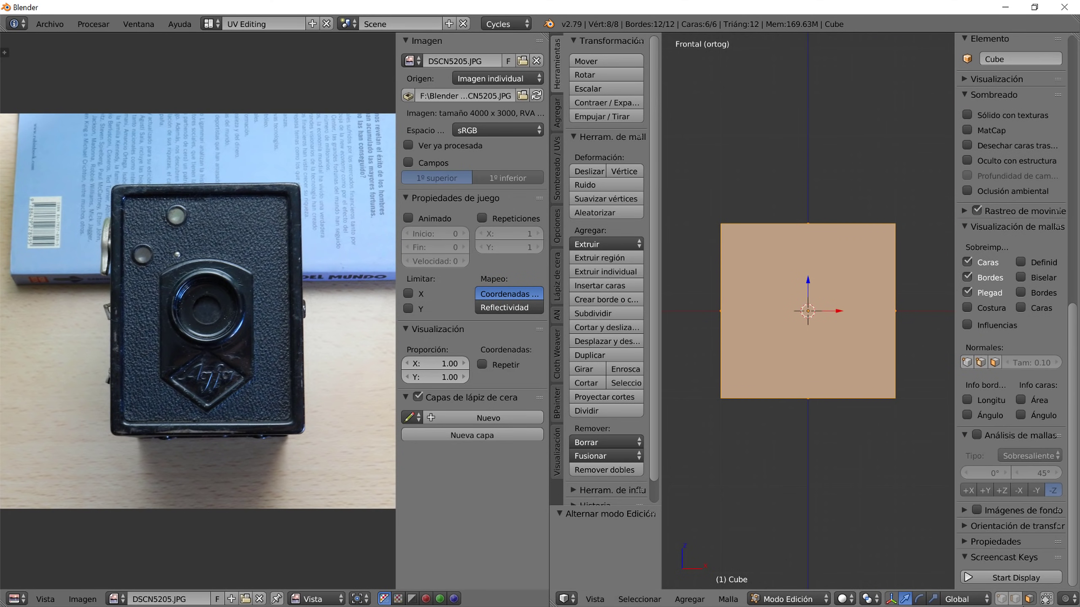
pyautogui.click(1001, 577)
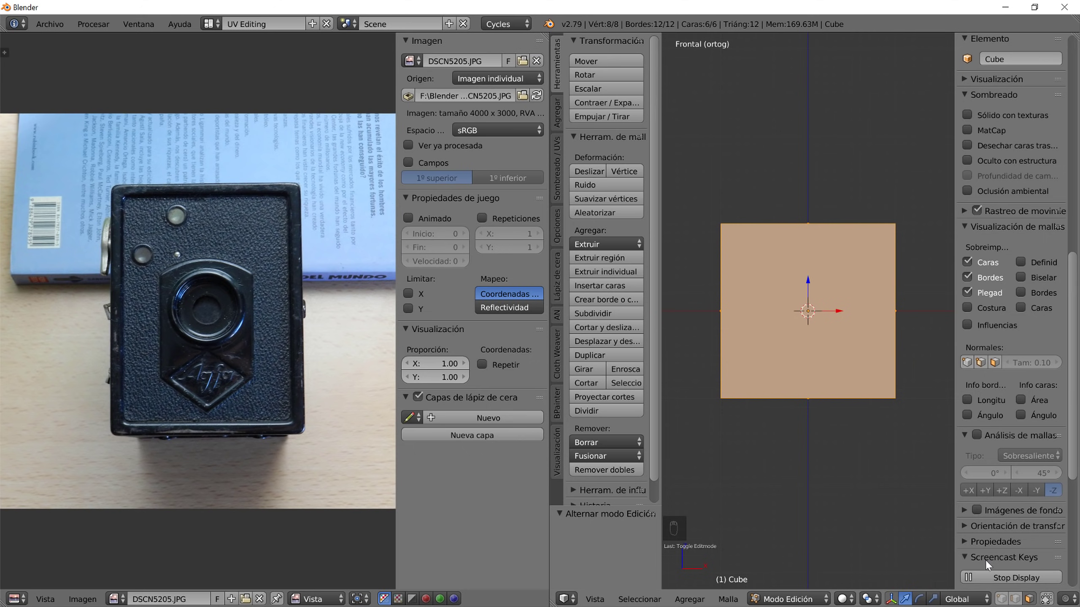
pyautogui.scroll(-6, 985, 560)
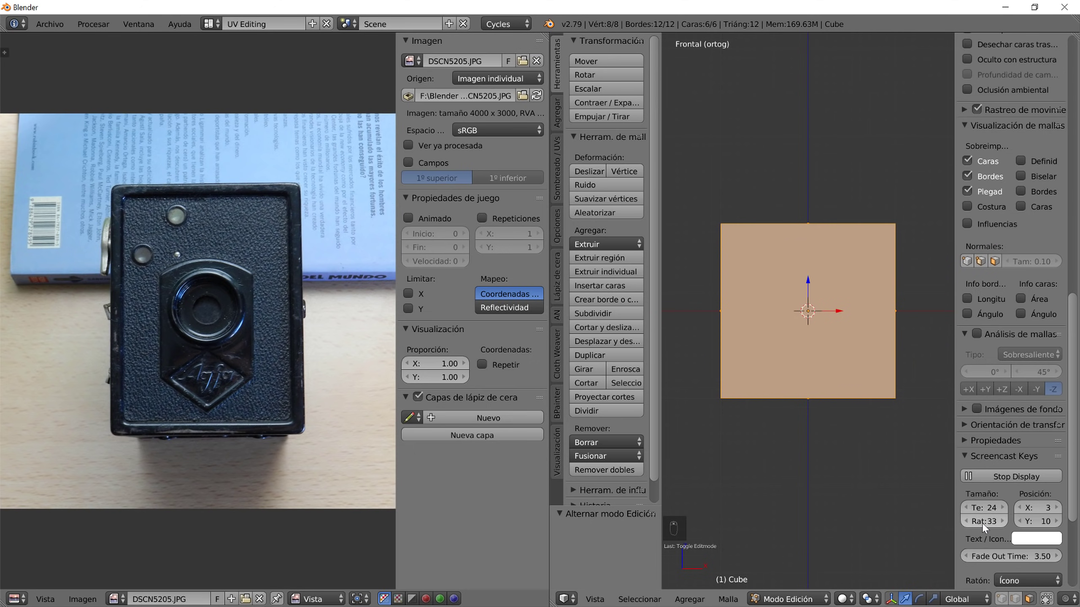
pyautogui.moveTo(983, 521); pyautogui.dragTo(1003, 521)
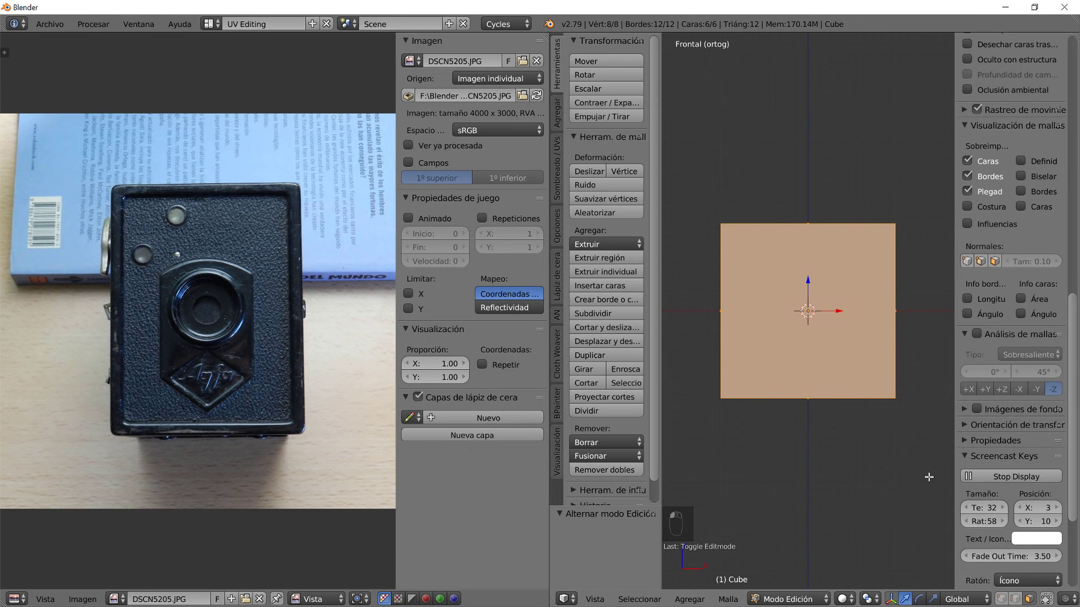
pyautogui.press('n')
# - Select only the cube's front face and unwrap it with Project From View from the front
pyautogui.moveTo(885, 353); pyautogui.dragTo(854, 462, button='middle')
pyautogui.rightClick(836, 396)
pyautogui.press('KP_1')
pyautogui.press('u')
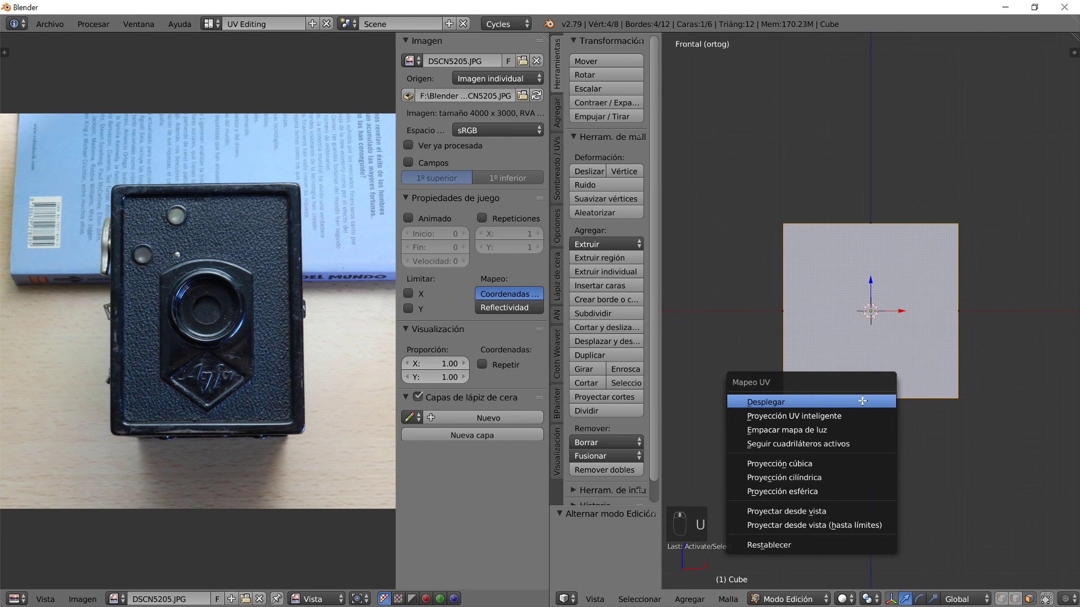
pyautogui.click(858, 510)
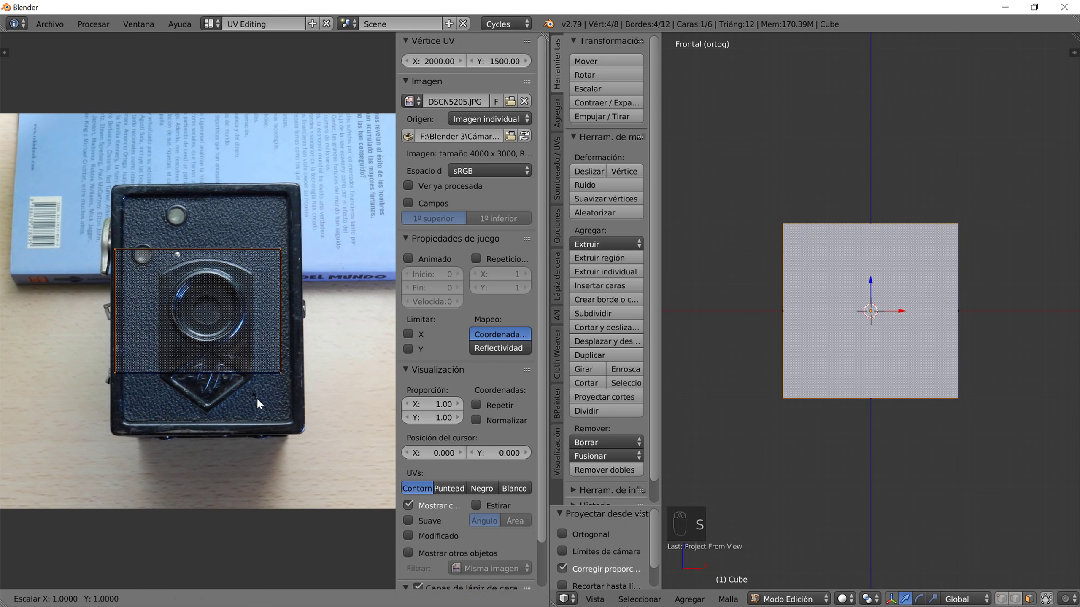
# - Scale the front face's UVs by about 1.126 and move them to match the camera's width in the photo
pyautogui.press('s')
pyautogui.click(267, 407)
pyautogui.press('g')
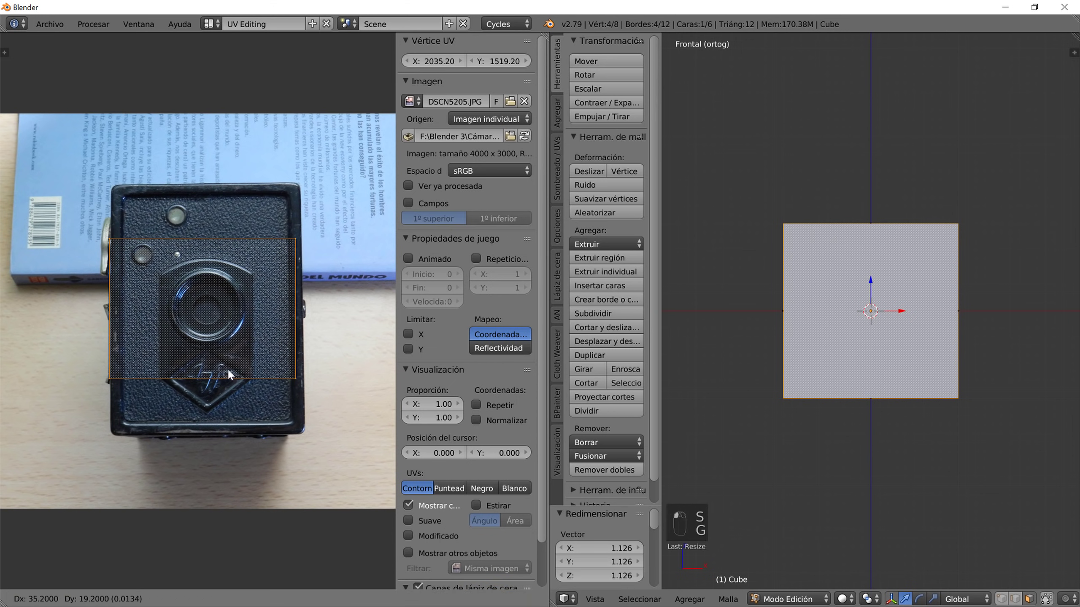
pyautogui.click(232, 370)
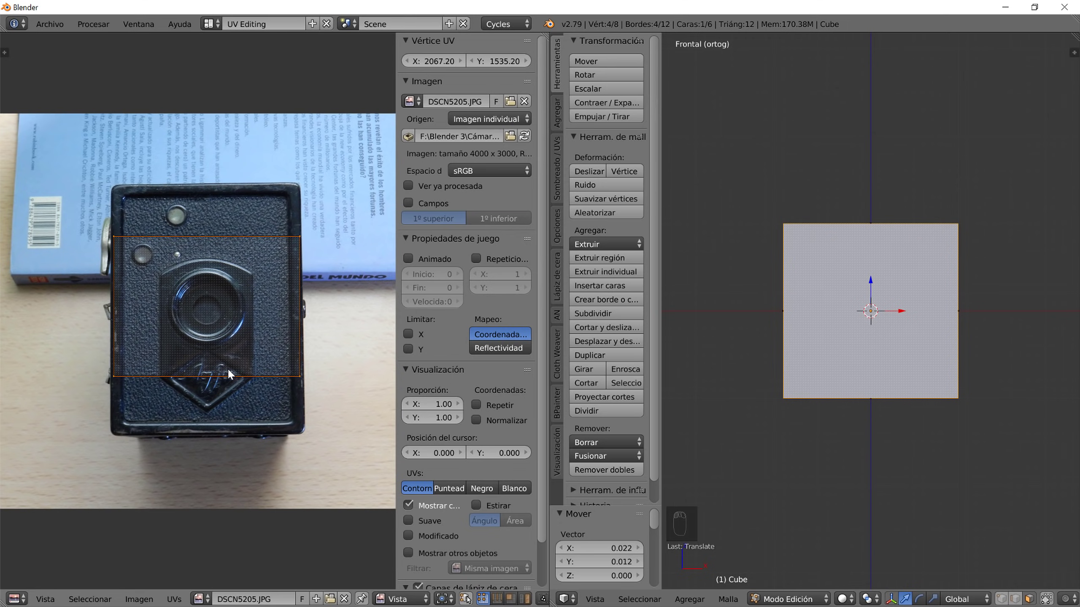
# - Stretch the UVs vertically by about 1.786 and shift them down slightly to match the camera's height
pyautogui.press('s')
pyautogui.press('y')
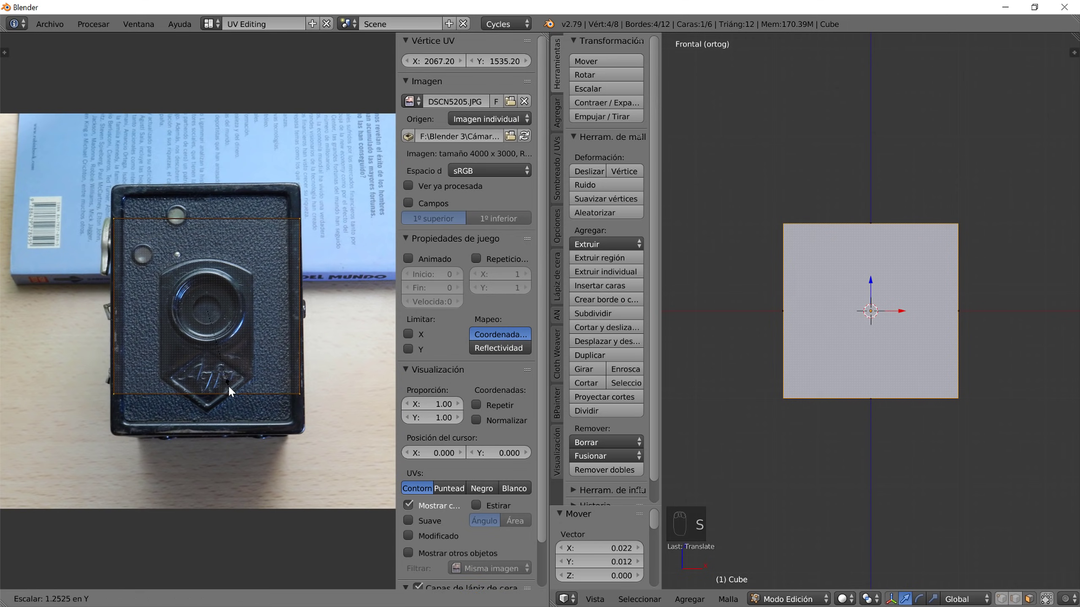
pyautogui.click(229, 422)
pyautogui.press('g')
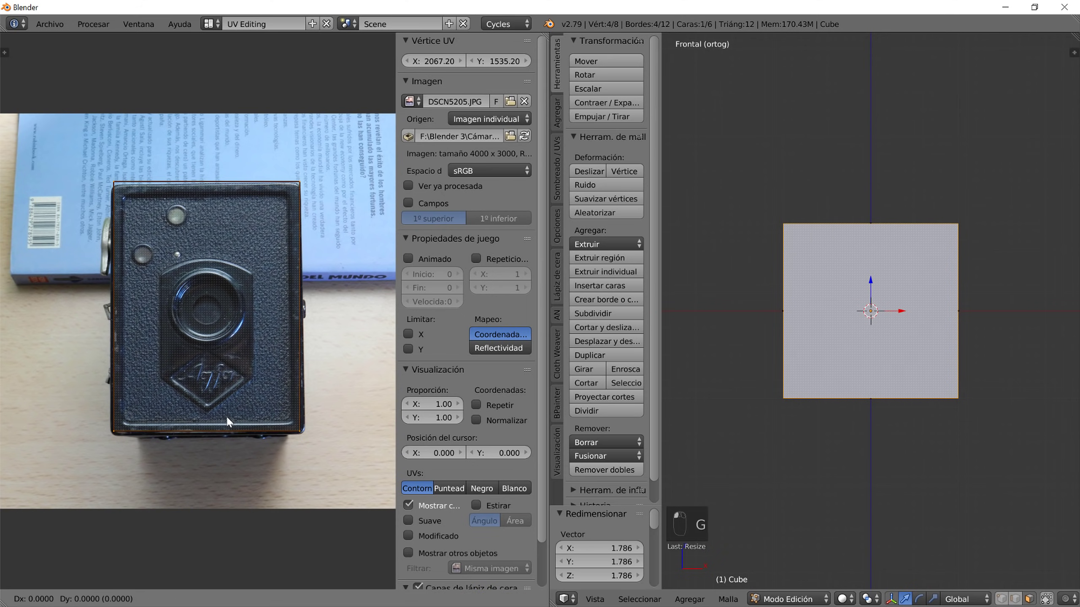
pyautogui.click(229, 450)
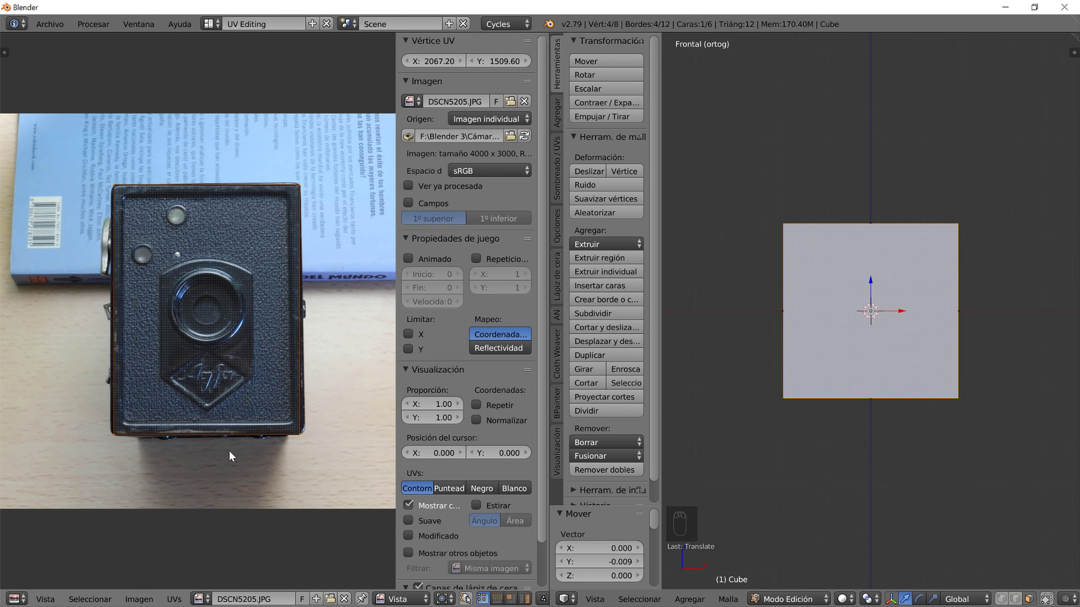
# - Move the two lower UV corner vertices onto the bottom corners of the camera in the photo
pyautogui.scroll(4, 286, 472)
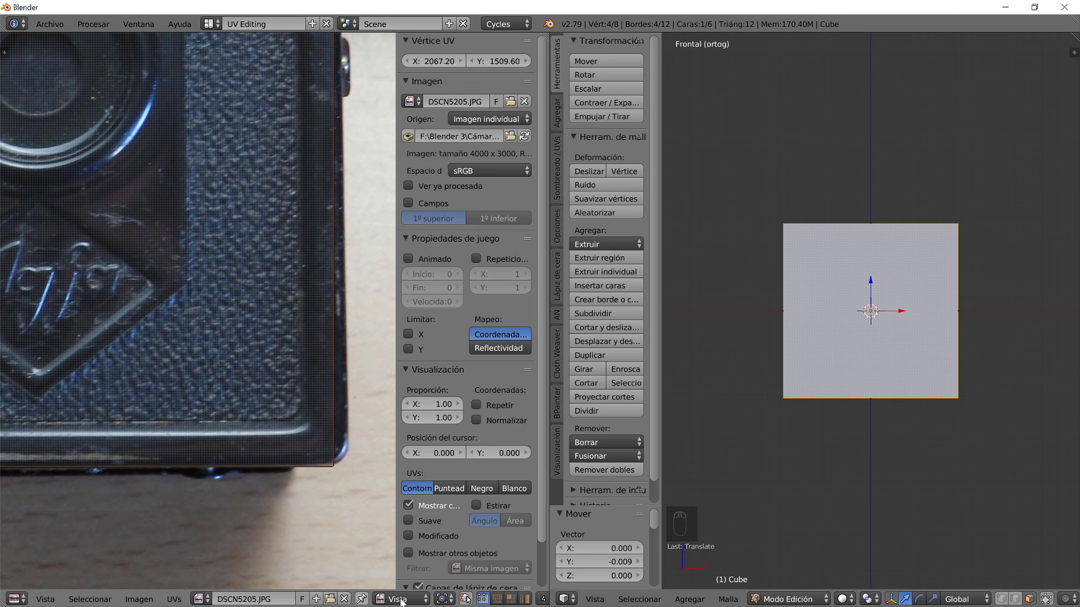
pyautogui.rightClick(335, 465)
pyautogui.press('g')
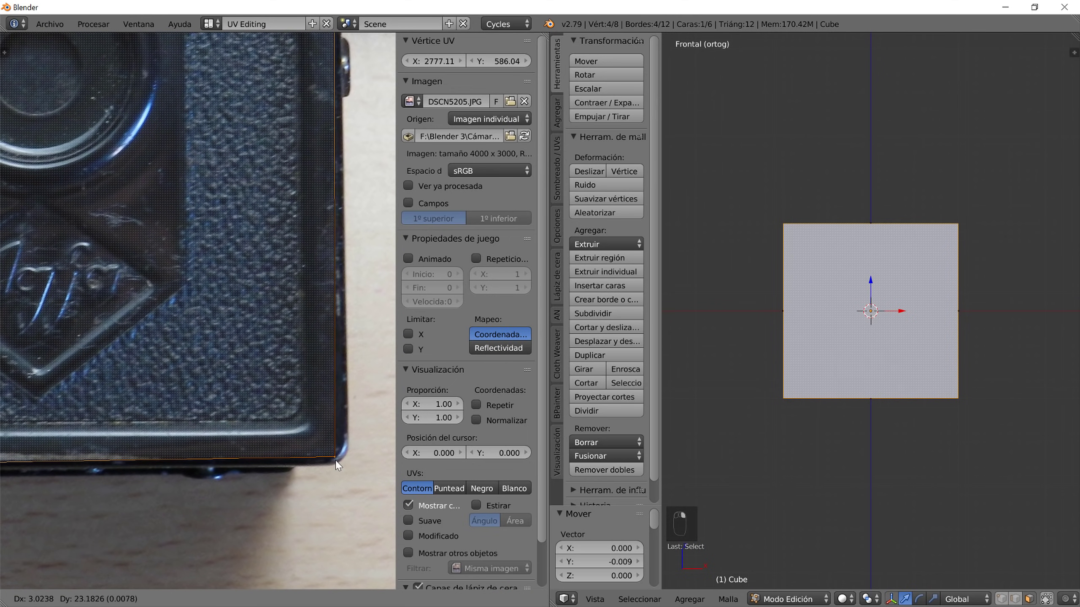
pyautogui.click(341, 460)
pyautogui.scroll(-3, 226, 463)
pyautogui.scroll(3, 226, 463)
pyautogui.moveTo(175, 388); pyautogui.dragTo(179, 381, button='right')
# - Move the two upper UV corner vertices onto the top corners of the camera in the photo
pyautogui.scroll(-3, 283, 241)
pyautogui.scroll(3, 68, 274)
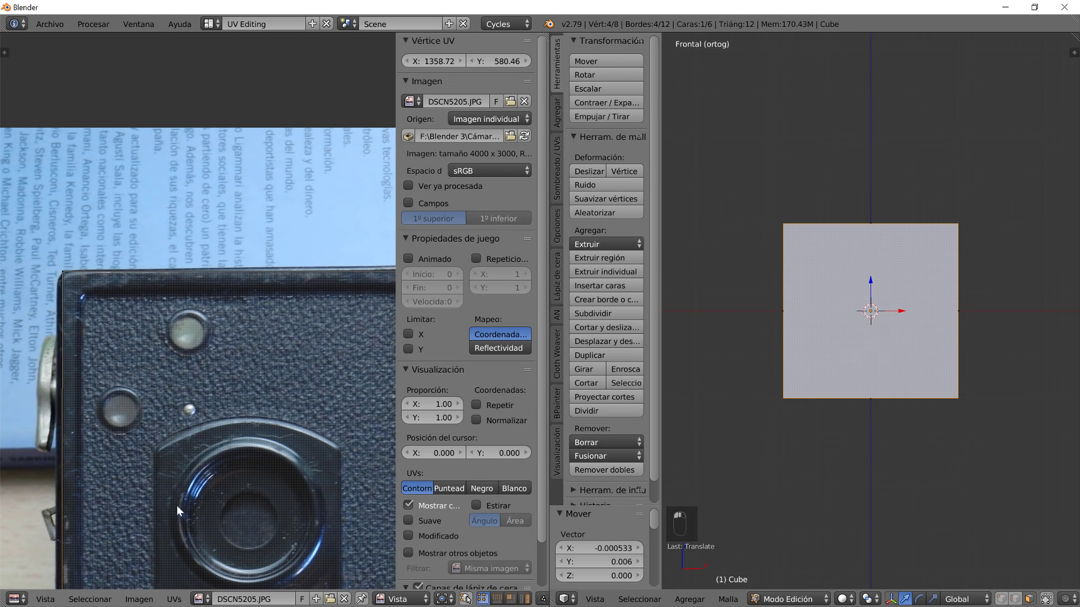
pyautogui.moveTo(68, 276); pyautogui.dragTo(70, 280, button='right')
pyautogui.moveTo(313, 283); pyautogui.dragTo(55, 318, button='middle')
pyautogui.rightClick(178, 311)
pyautogui.moveTo(182, 313); pyautogui.dragTo(176, 313, button='right')
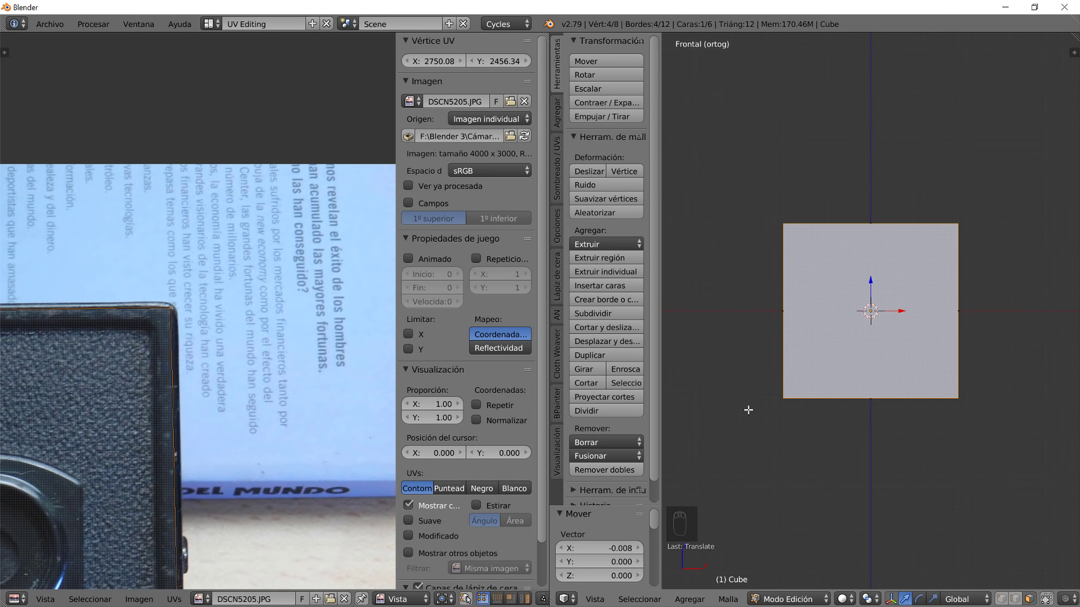
# - Switch to the Compositing layout and change the 3D viewport's shading mode, with the cube's front face in view
pyautogui.click(215, 24)
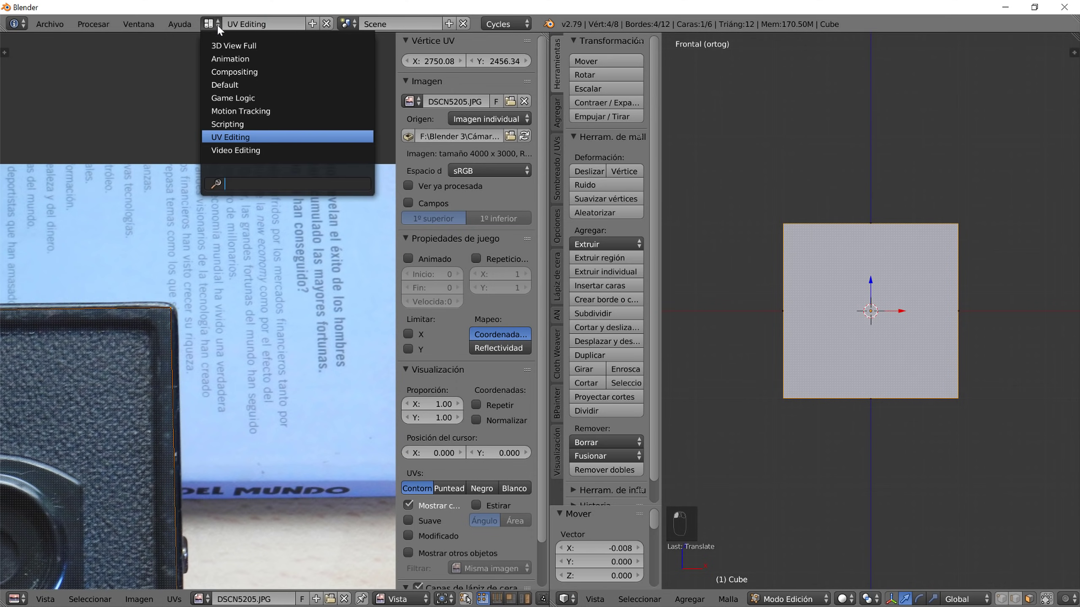
pyautogui.click(290, 71)
pyautogui.moveTo(714, 492); pyautogui.dragTo(691, 524, button='middle')
pyautogui.scroll(3, 665, 494)
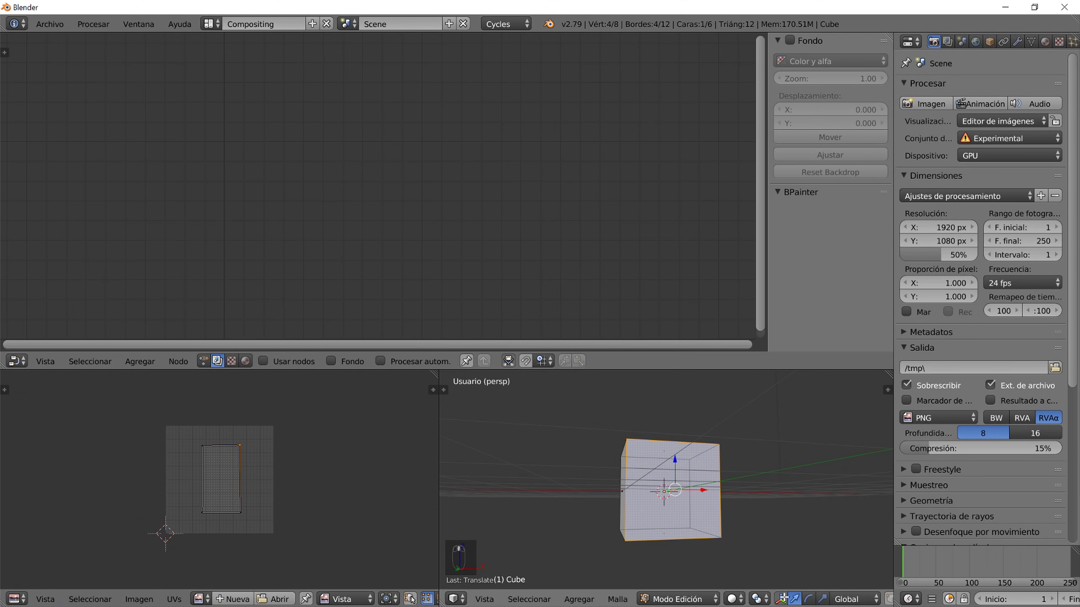
pyautogui.click(740, 600)
pyautogui.click(758, 537)
pyautogui.moveTo(615, 499); pyautogui.dragTo(638, 507, button='middle')
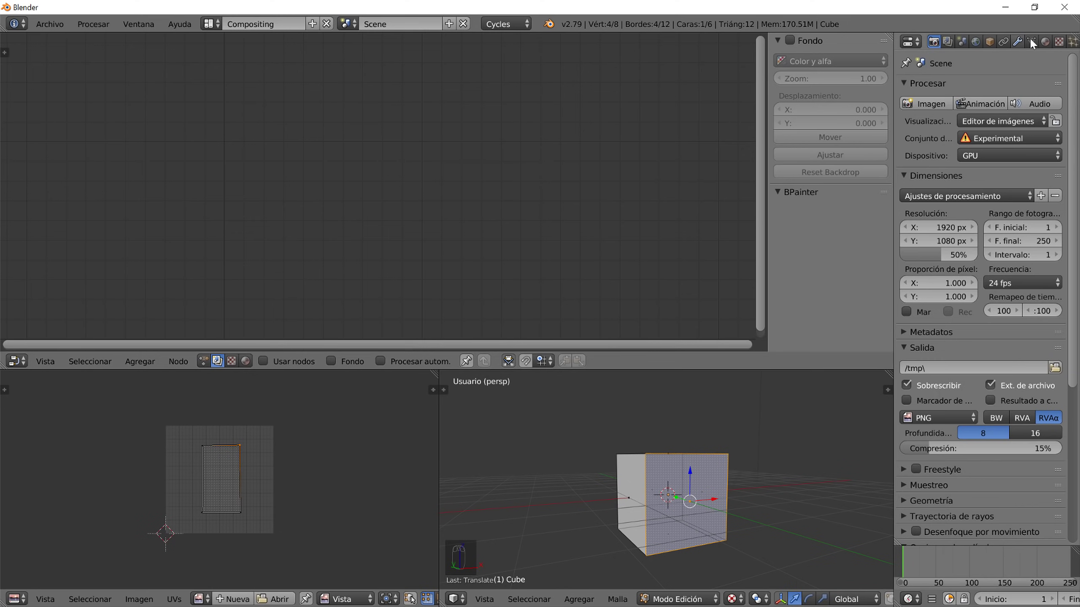
# - Rename the cube's material as frontal
pyautogui.click(1044, 42)
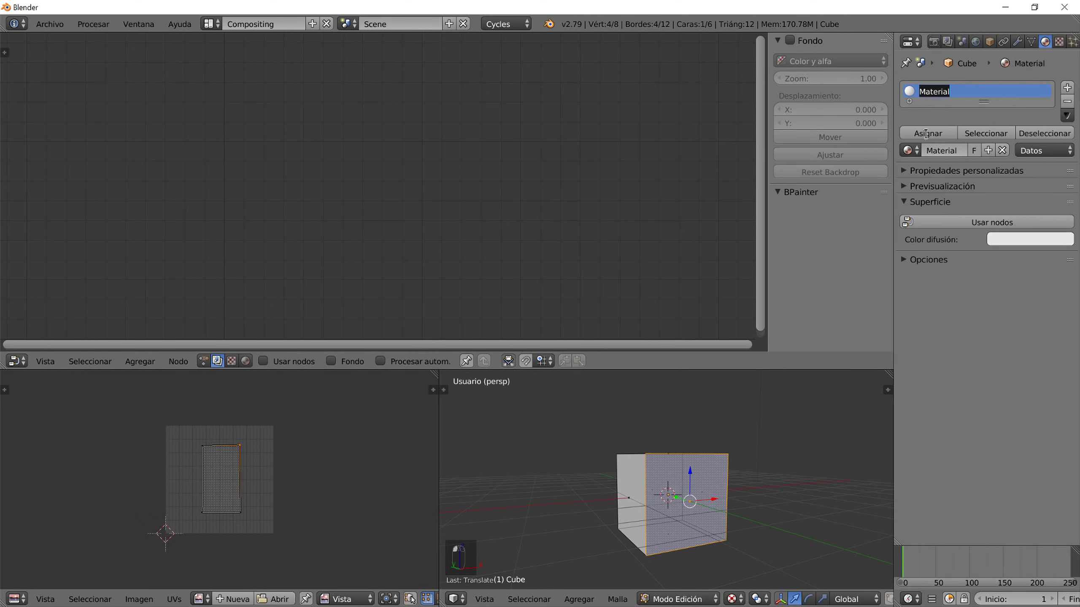
pyautogui.write('frontal')
pyautogui.press('Return')
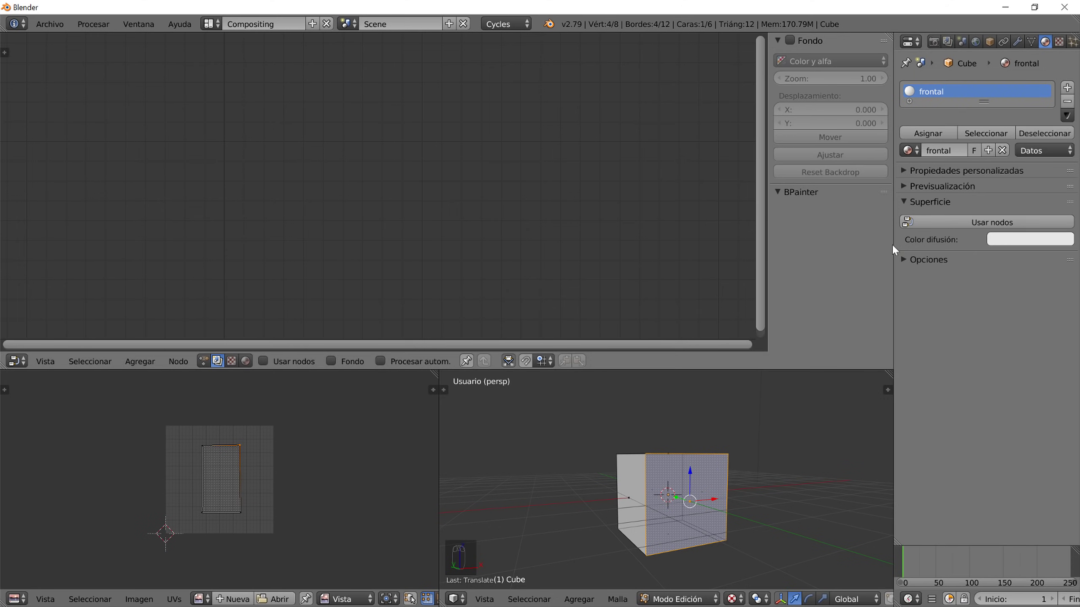
# - Enable nodes for the frontal material and show its shader nodes in the node editor
pyautogui.click(971, 220)
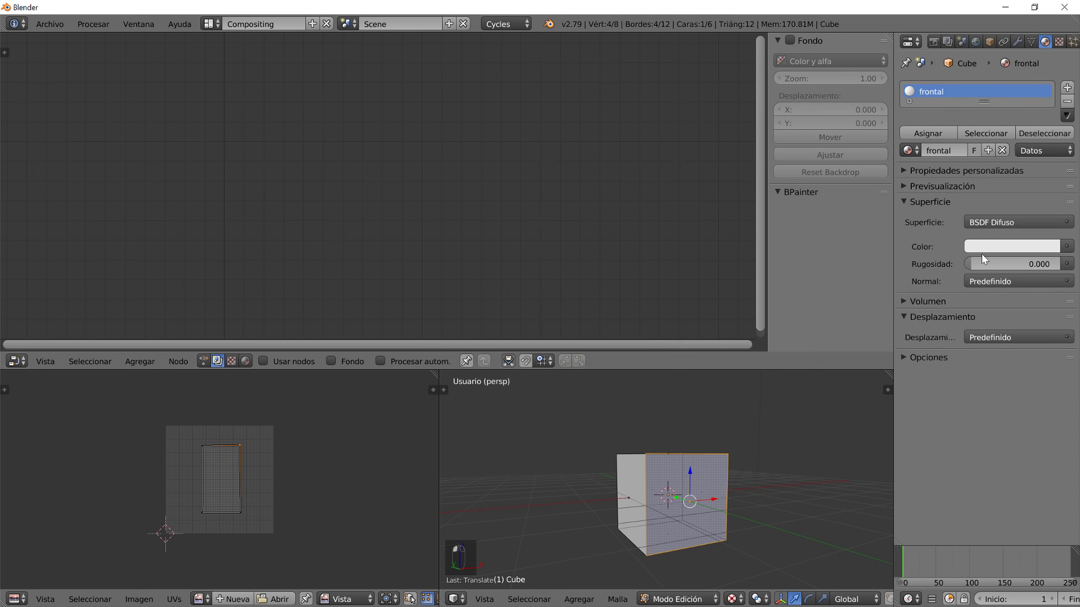
pyautogui.click(244, 361)
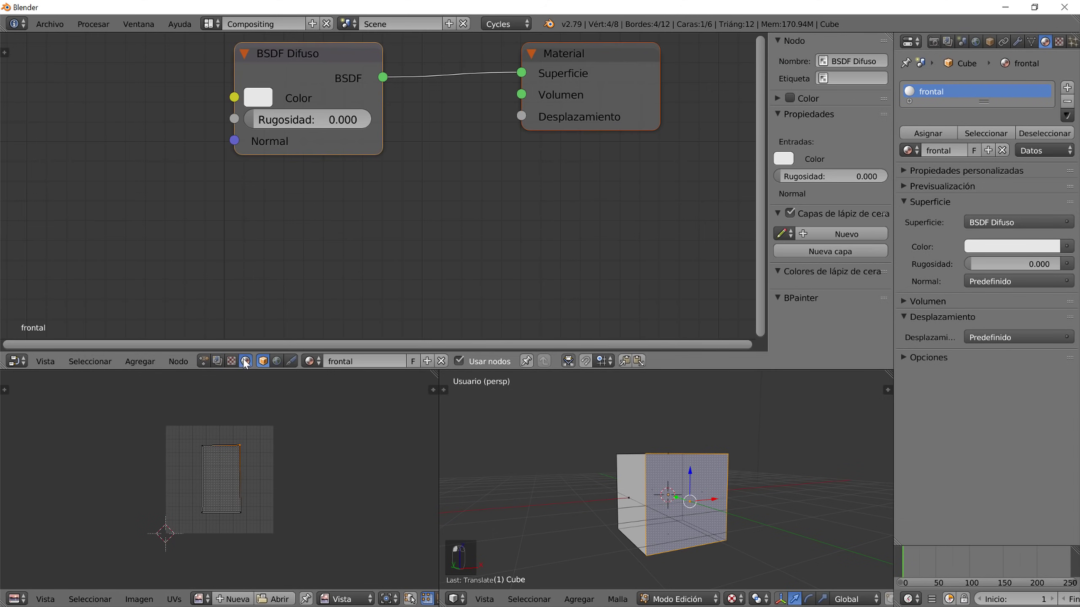
pyautogui.moveTo(415, 149); pyautogui.dragTo(467, 212, button='middle')
pyautogui.scroll(-3, 466, 212)
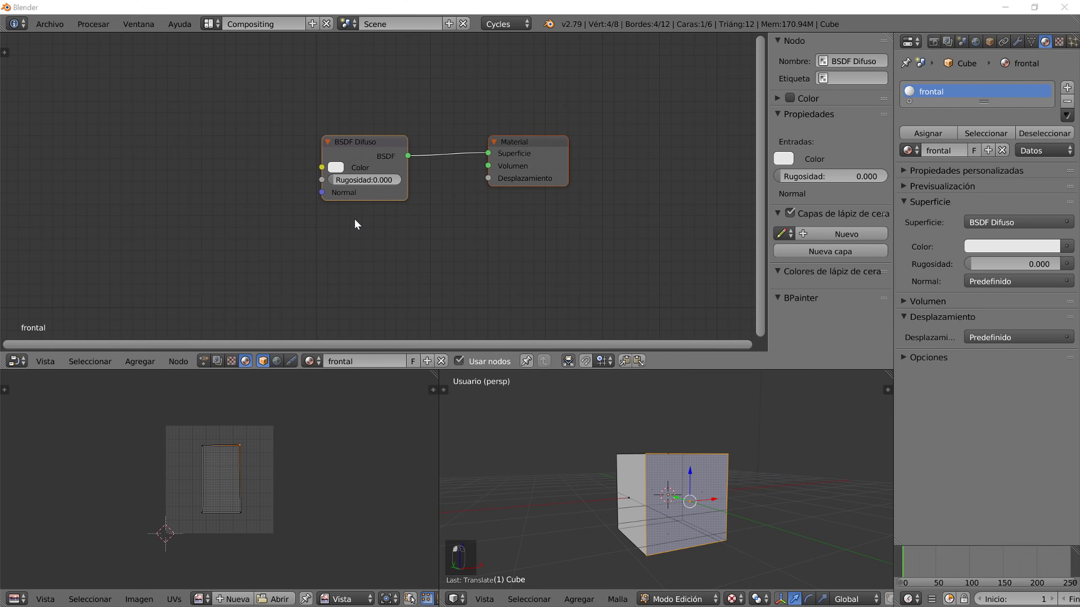
# - Add a Coordenadas de texturizado node to the frontal material, well ahead of the BSDF Difuso node
pyautogui.moveTo(363, 149); pyautogui.dragTo(394, 138)
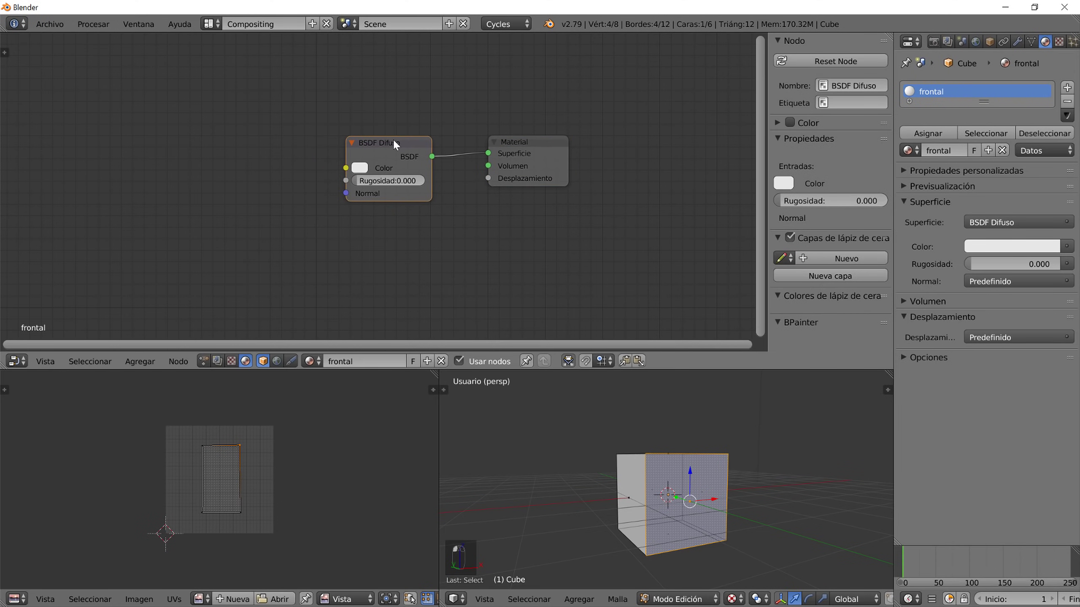
pyautogui.hotkey('shift', 'a')
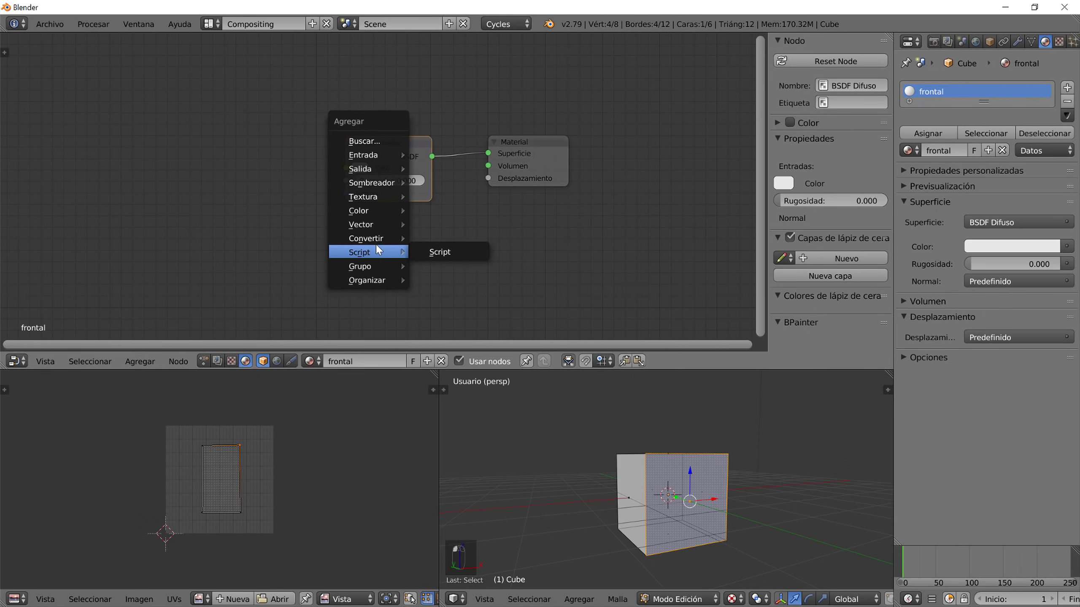
pyautogui.moveTo(380, 156)
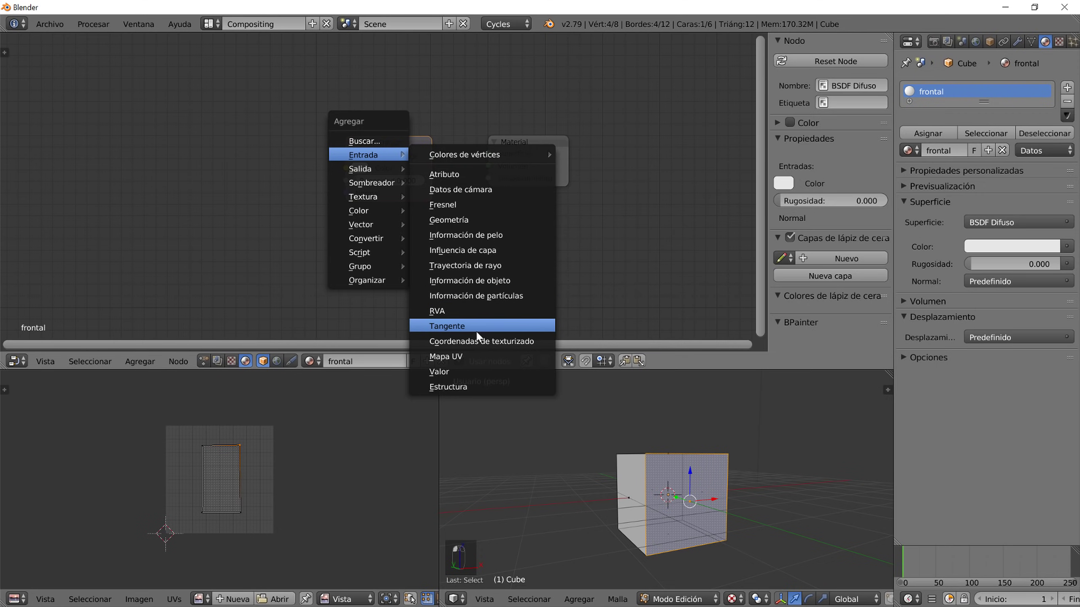
pyautogui.click(476, 341)
pyautogui.click(59, 114)
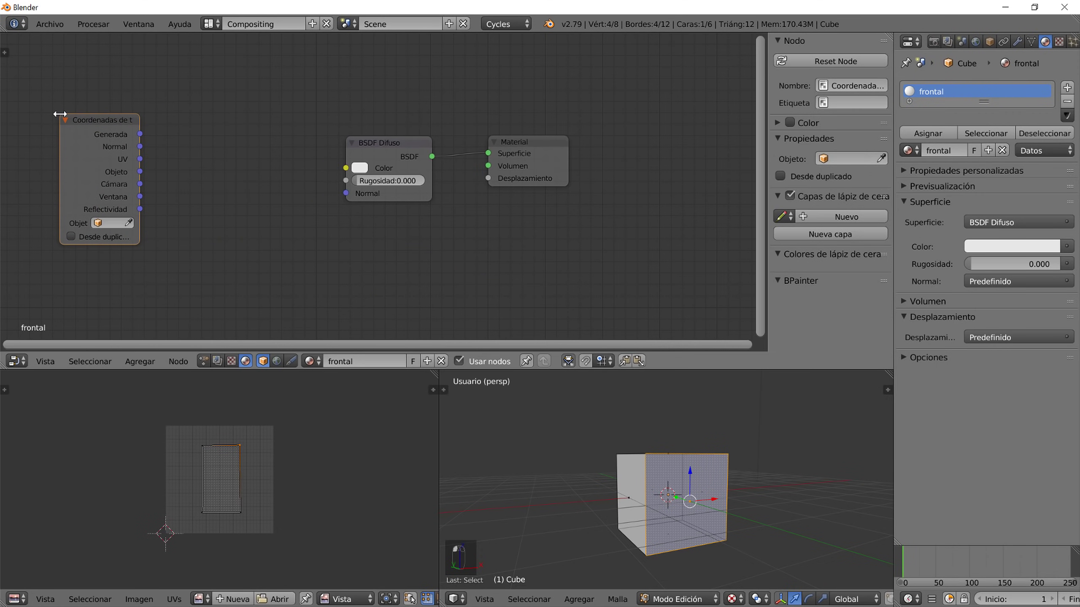
# - Add a Mapeo vector node between the Coordenadas de texturizado and BSDF Difuso nodes
pyautogui.hotkey('shift', 'a')
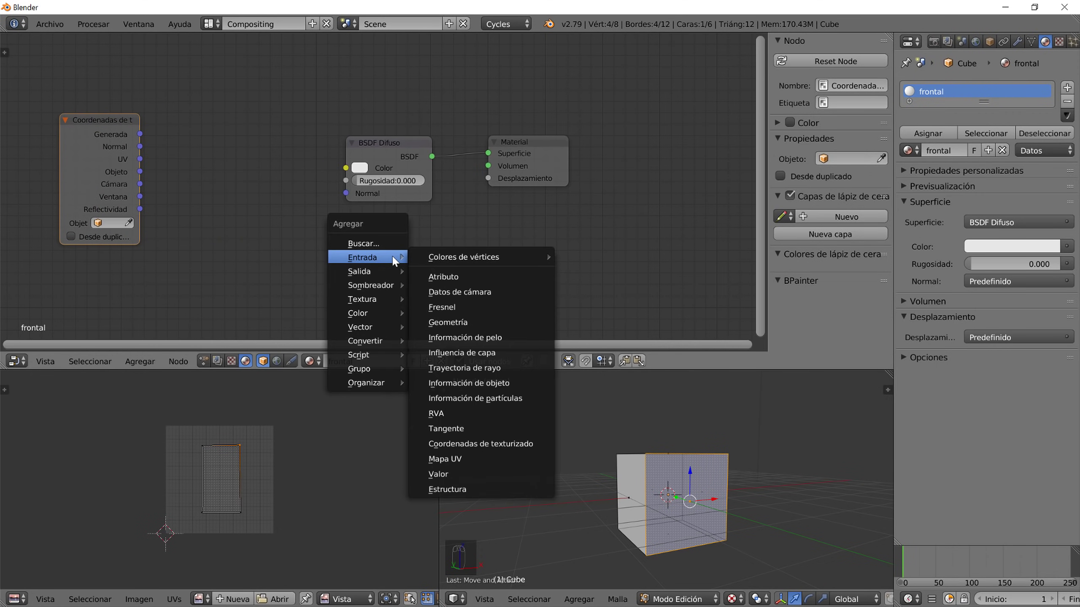
pyautogui.moveTo(381, 326)
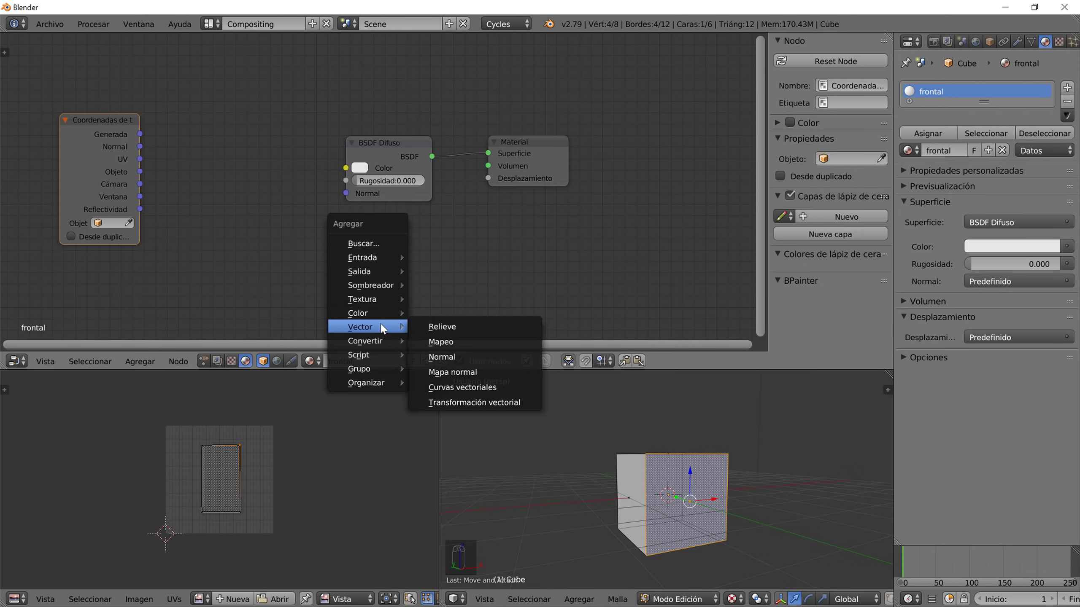
pyautogui.click(450, 342)
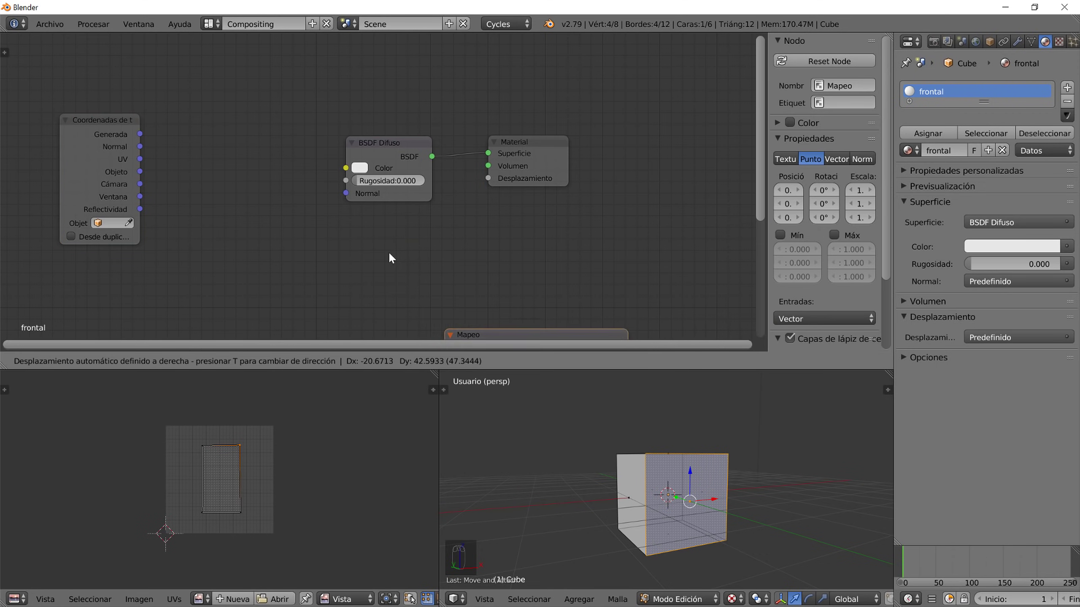
pyautogui.click(157, 108)
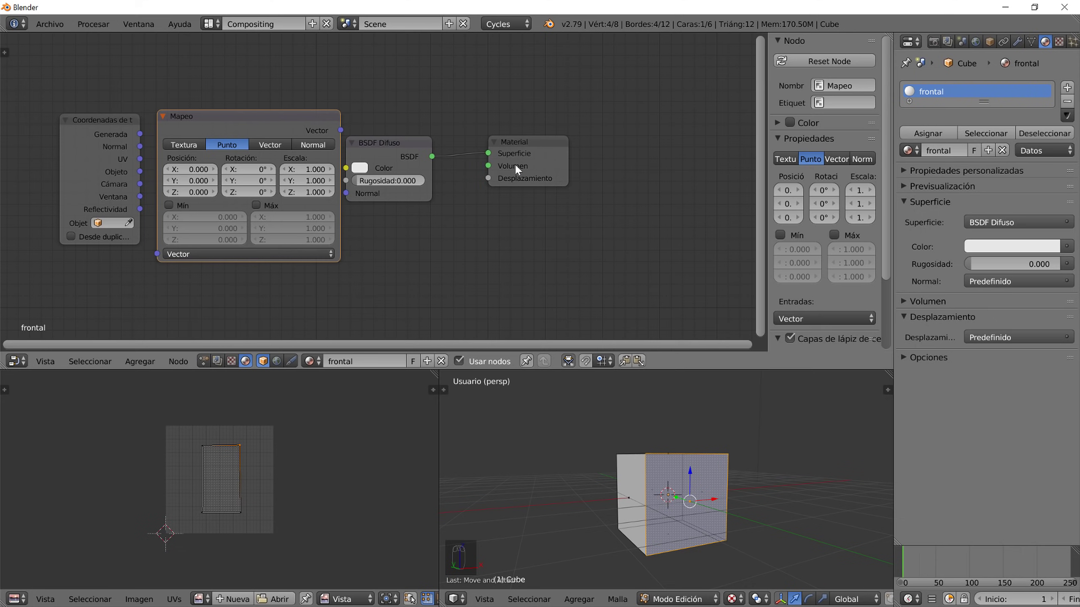
# - Move the Material and BSDF Difuso nodes away to make room, and link the UV output to the Mapeo node's Vector input
pyautogui.moveTo(527, 147); pyautogui.dragTo(606, 155)
pyautogui.moveTo(376, 142); pyautogui.dragTo(493, 149)
pyautogui.moveTo(614, 145); pyautogui.dragTo(653, 146)
pyautogui.moveTo(490, 151); pyautogui.dragTo(506, 148)
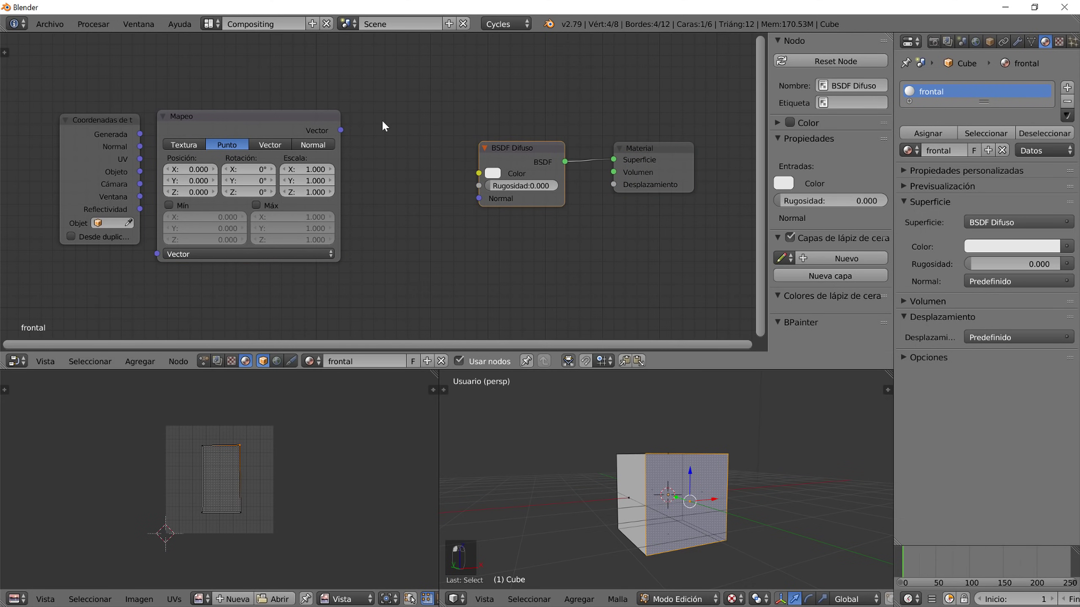
pyautogui.moveTo(140, 158); pyautogui.dragTo(157, 254)
# - Insert an Imagen texture node after Mapeo, linking Mapeo's Vector output into it and its Color output to the BSDF Difuso Color
pyautogui.hotkey('shift', 'a')
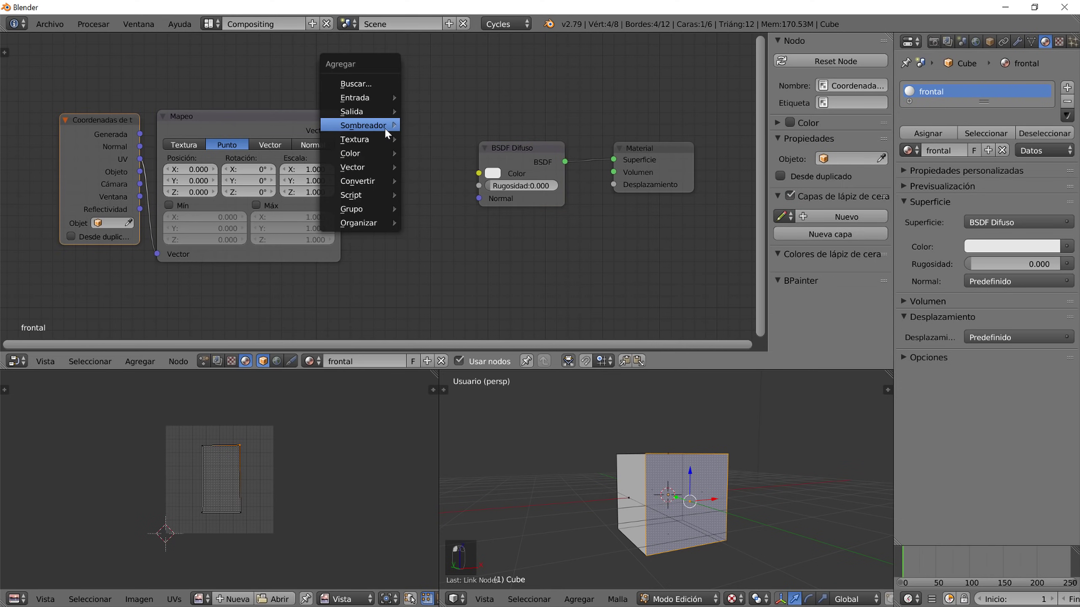
pyautogui.moveTo(381, 130)
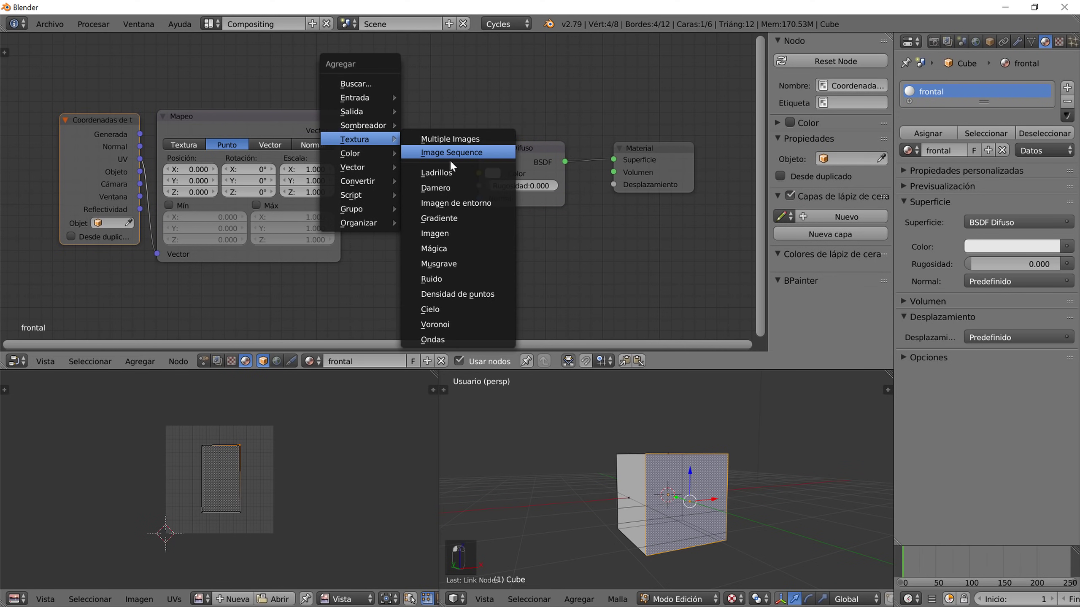
pyautogui.click(454, 233)
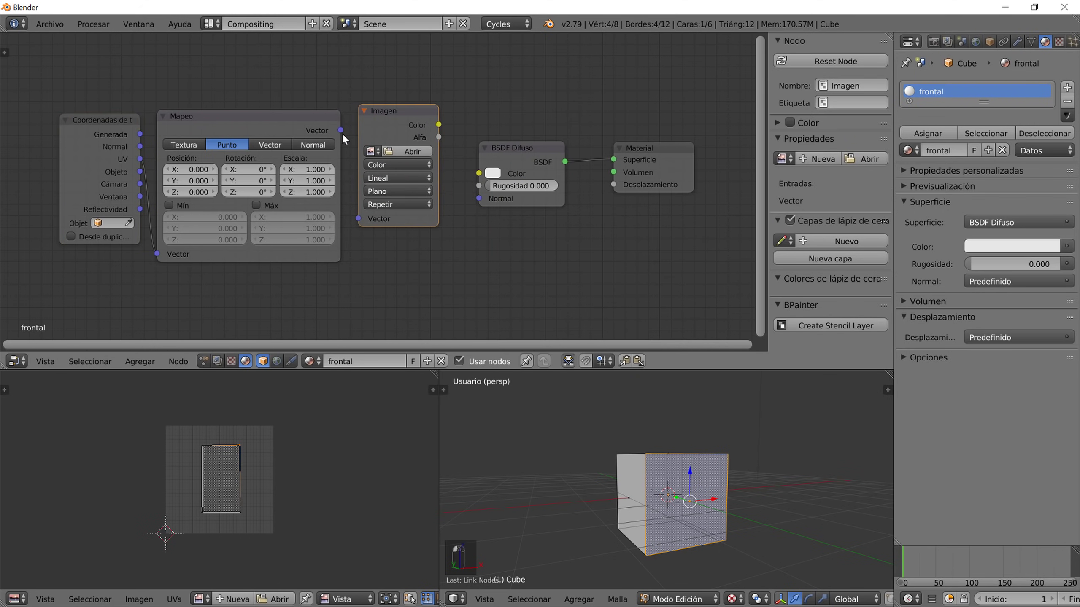
pyautogui.moveTo(348, 137); pyautogui.dragTo(359, 224)
pyautogui.moveTo(439, 131); pyautogui.dragTo(478, 174)
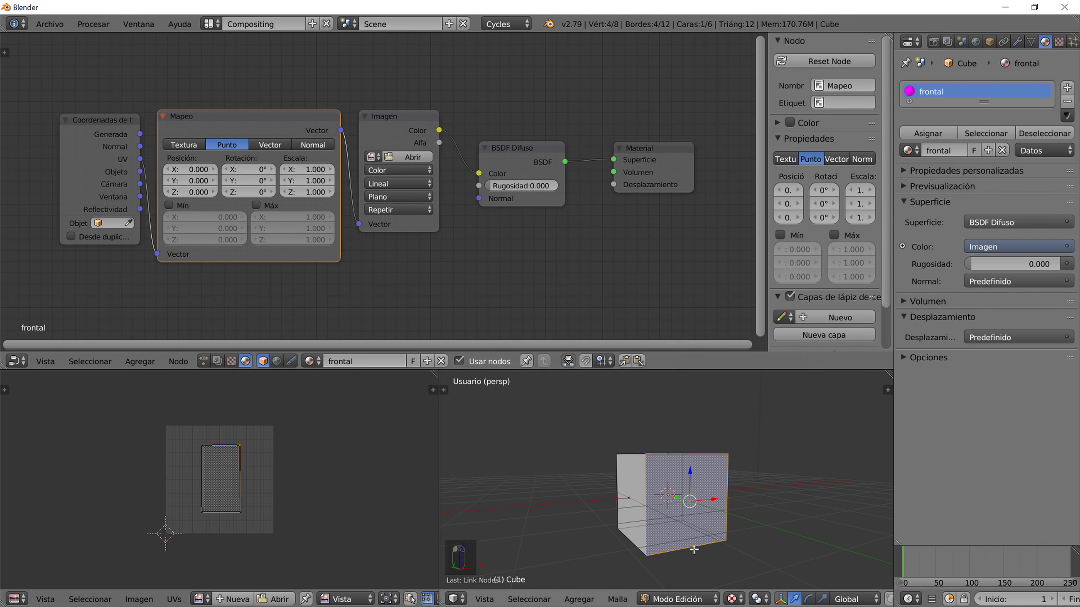
# - Assign the frontal material to the cube's front face and use DSCN5205.JPG as the Imagen node's picture
pyautogui.click(920, 133)
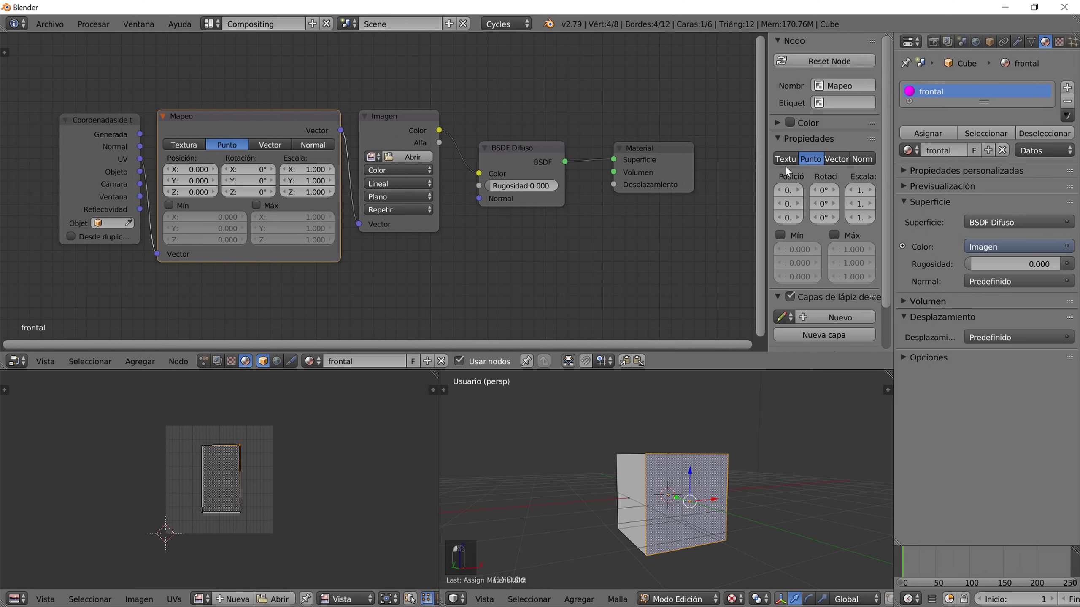
pyautogui.click(371, 156)
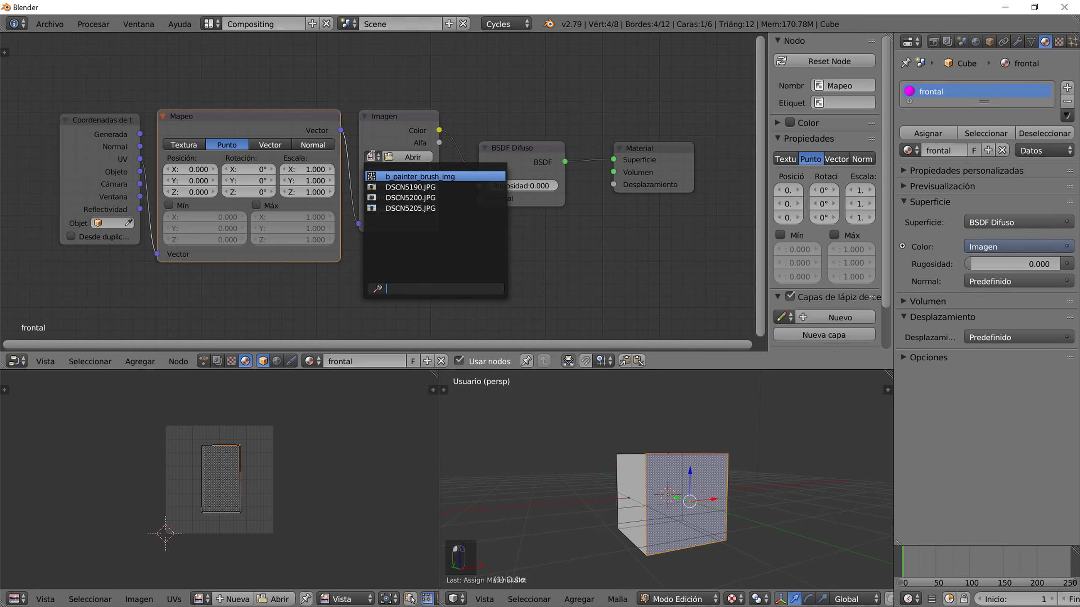
pyautogui.click(374, 155)
pyautogui.scroll(5, 378, 162)
pyautogui.click(377, 106)
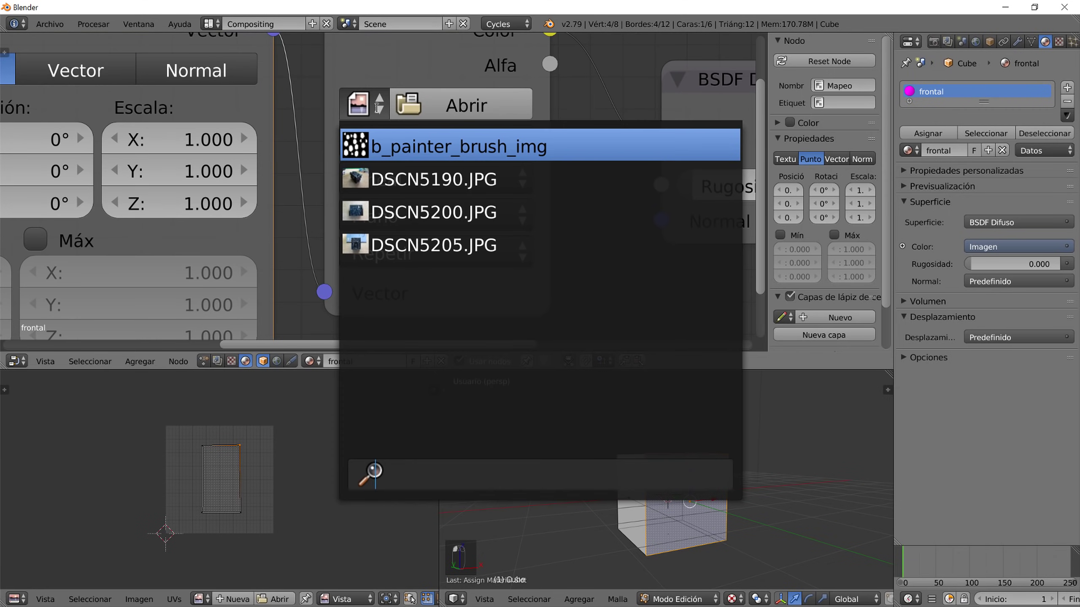
pyautogui.click(419, 243)
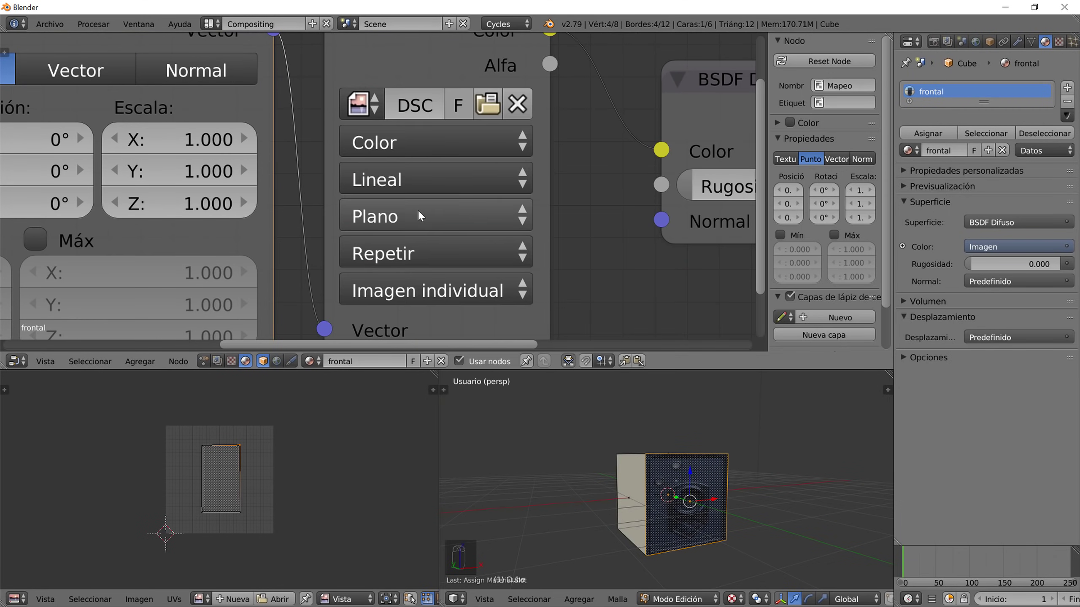
pyautogui.scroll(-3, 418, 217)
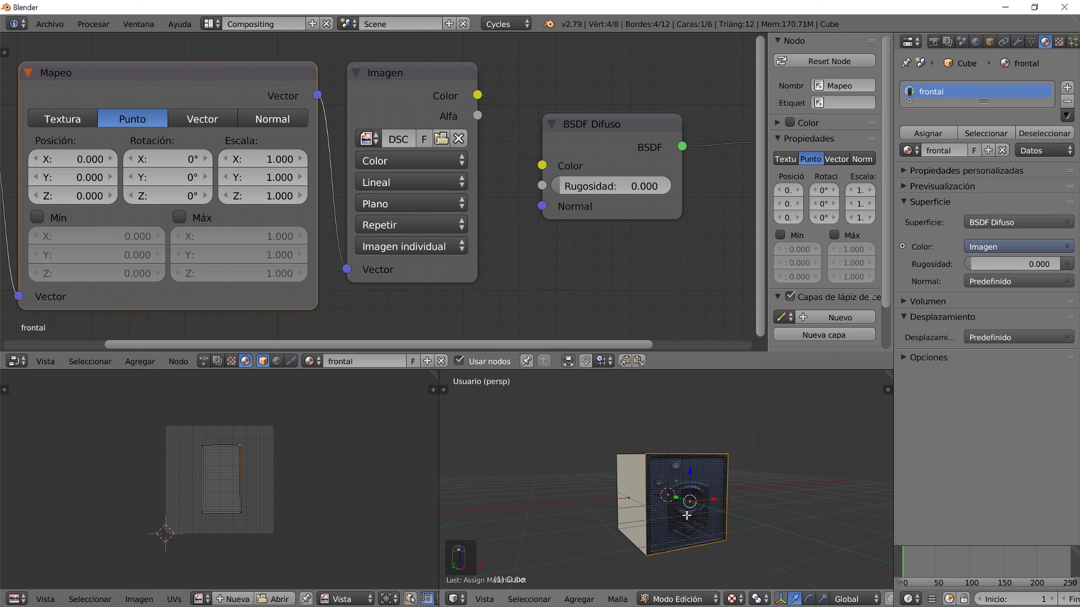
pyautogui.scroll(-1, 685, 514)
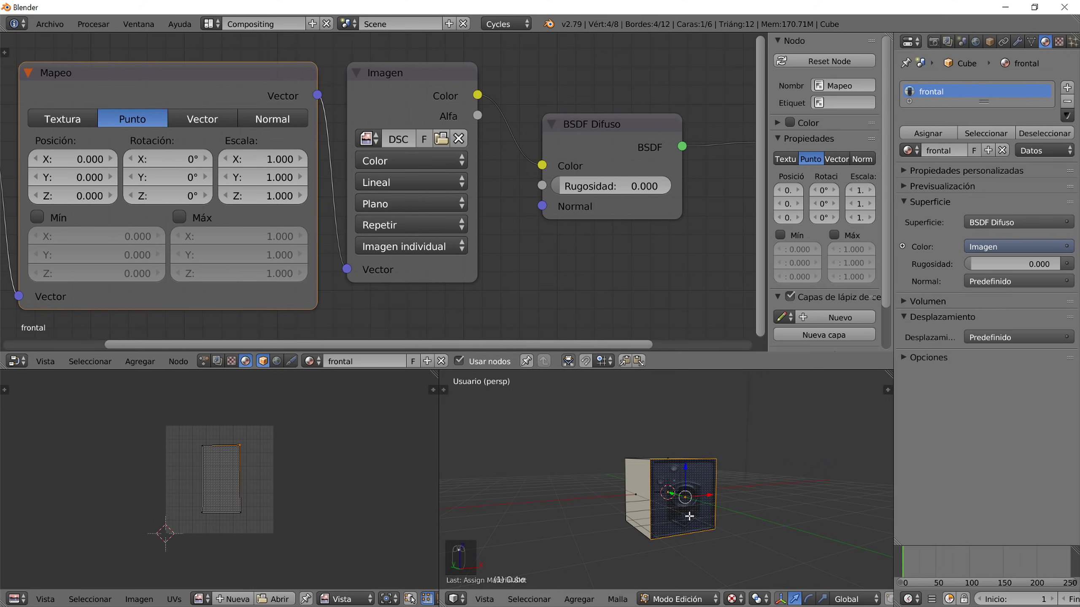
# - Try to stretch only the cube's front face along Z to the camera's proportions, and undo both scalings
pyautogui.click(213, 24)
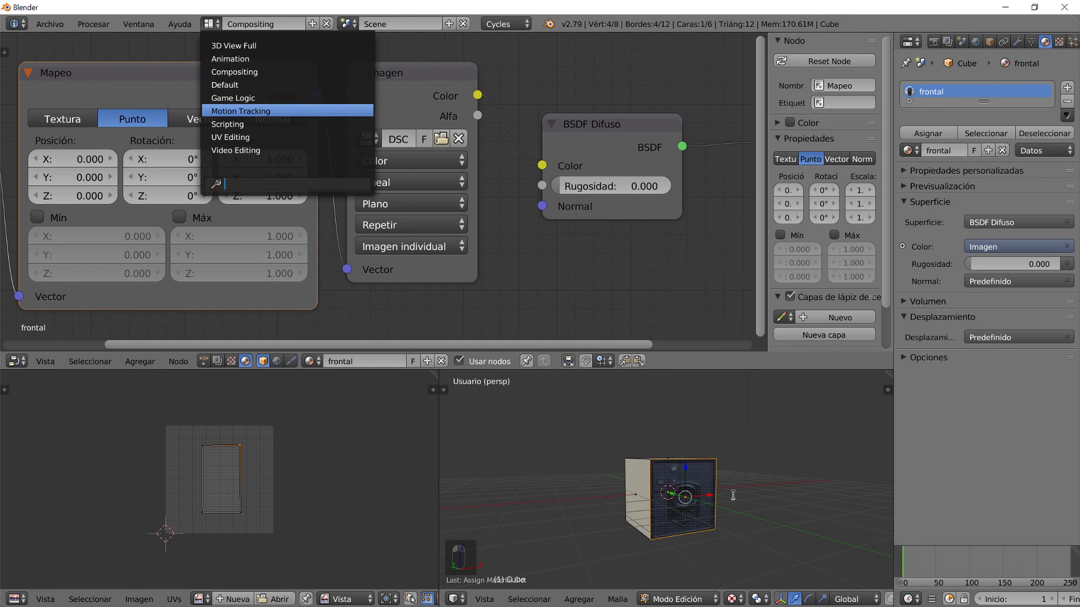
pyautogui.click(744, 480)
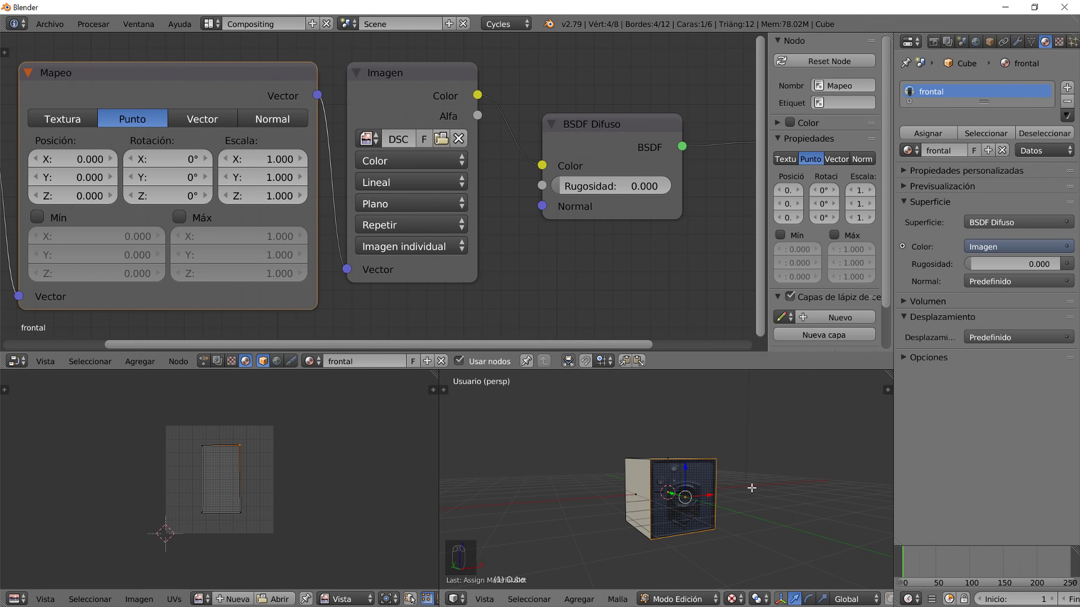
pyautogui.press('KP_1')
pyautogui.press('KP_Decimal')
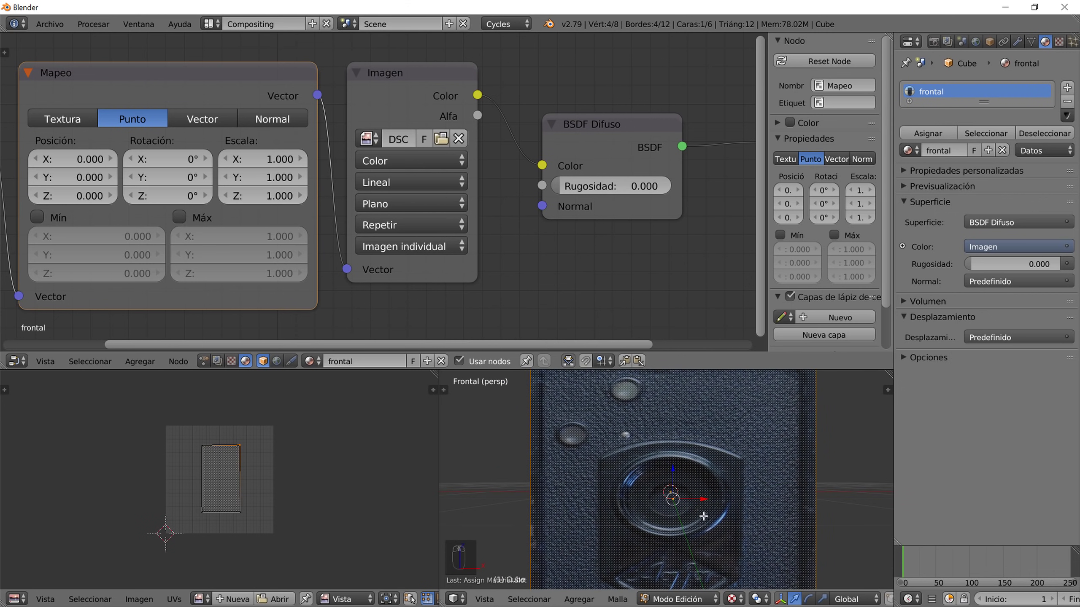
pyautogui.press('s')
pyautogui.press('z')
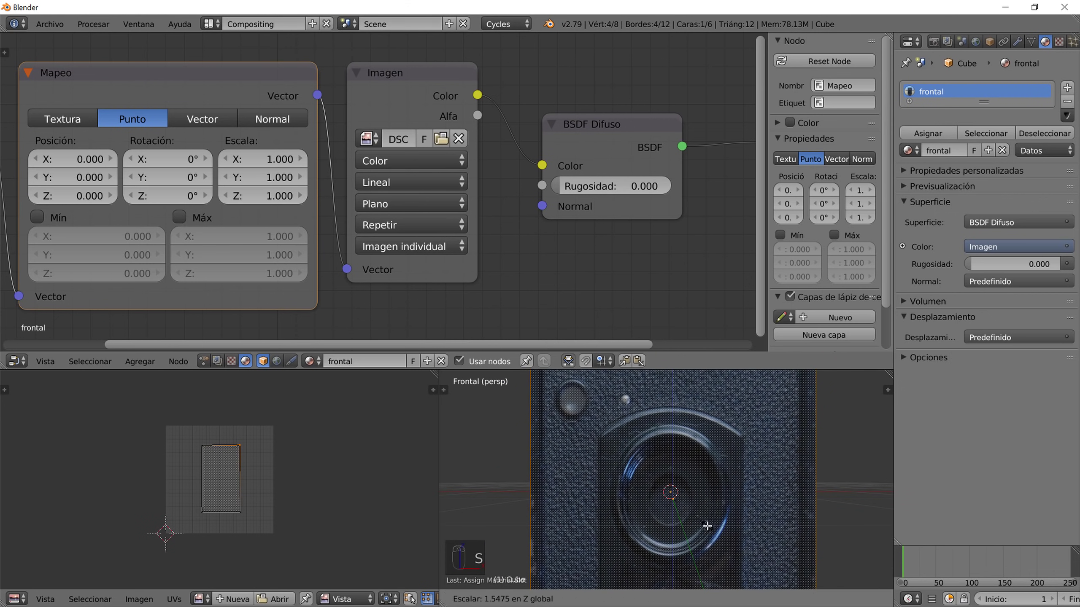
pyautogui.click(683, 504)
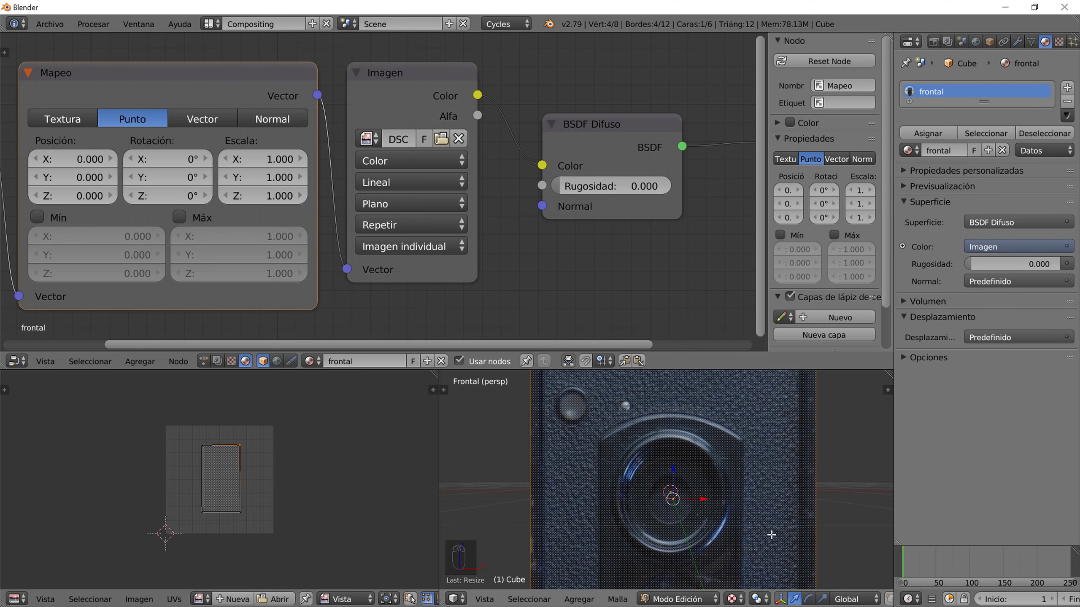
pyautogui.press('s')
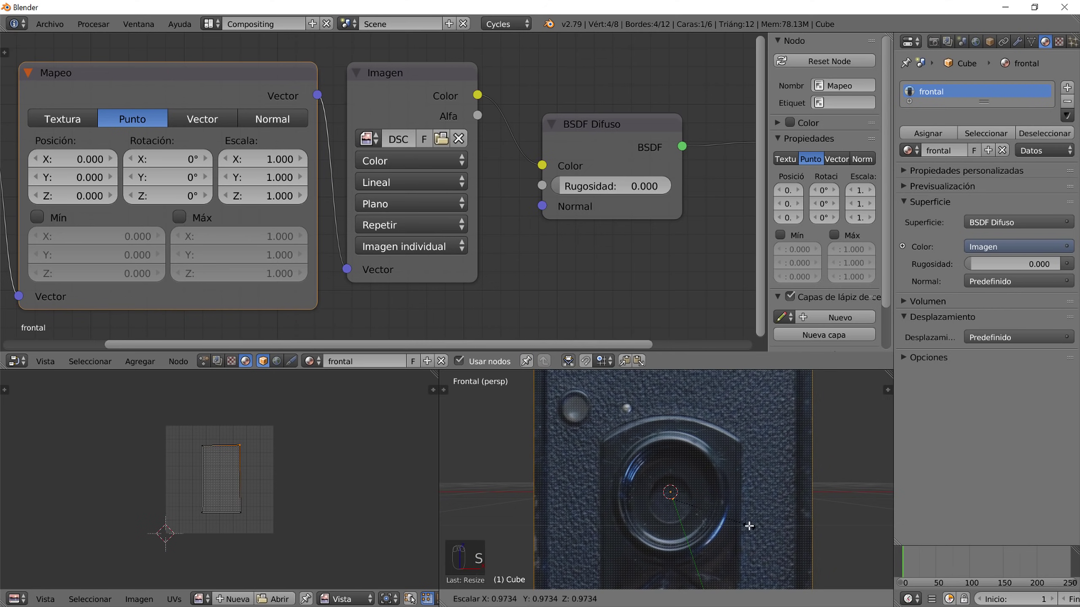
pyautogui.press('z')
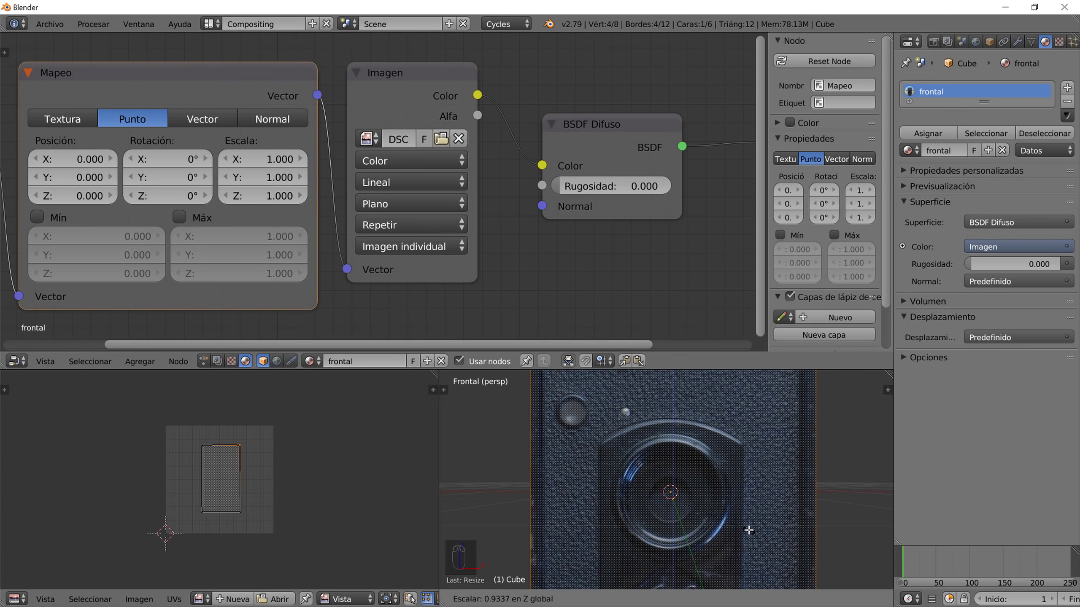
pyautogui.click(749, 530)
pyautogui.scroll(-5, 749, 530)
pyautogui.moveTo(747, 528)
pyautogui.mouseDown(button='middle')
pyautogui.moveTo(690, 525)
pyautogui.moveTo(749, 509)
pyautogui.mouseUp(button='middle')
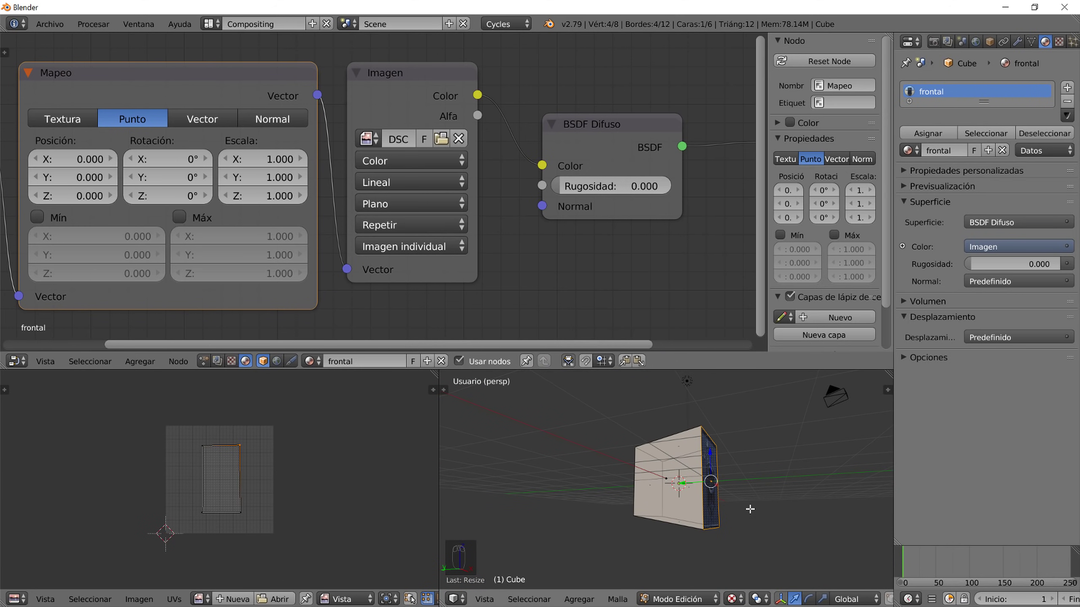
pyautogui.moveTo(750, 509)
pyautogui.mouseDown(button='middle')
pyautogui.moveTo(700, 521)
pyautogui.moveTo(731, 512)
pyautogui.mouseUp(button='middle')
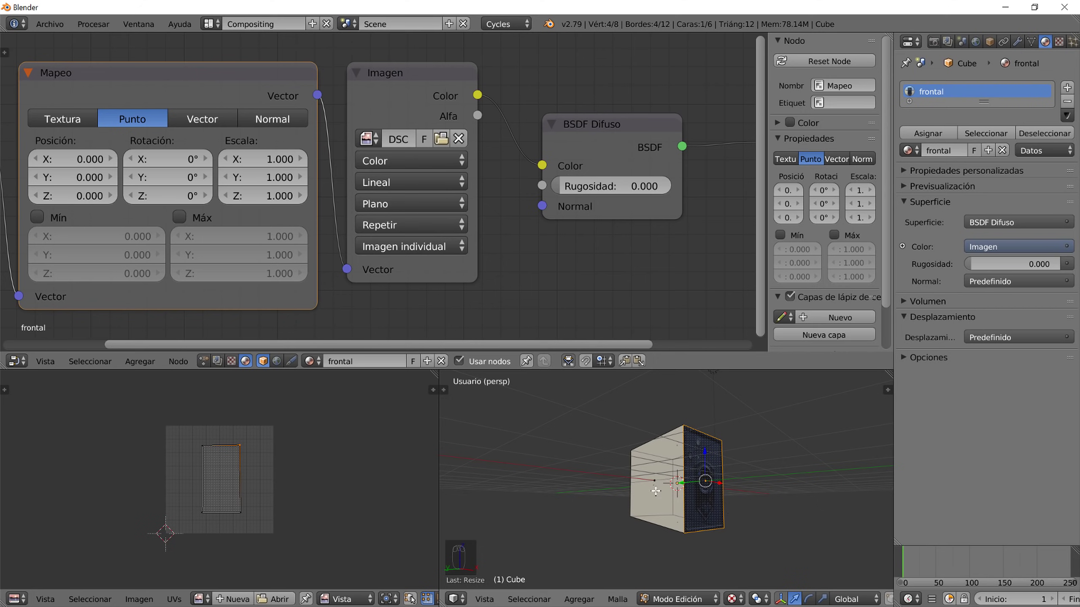
pyautogui.hotkey('ctrl', 'z')
pyautogui.hotkey('ctrl', 'z')
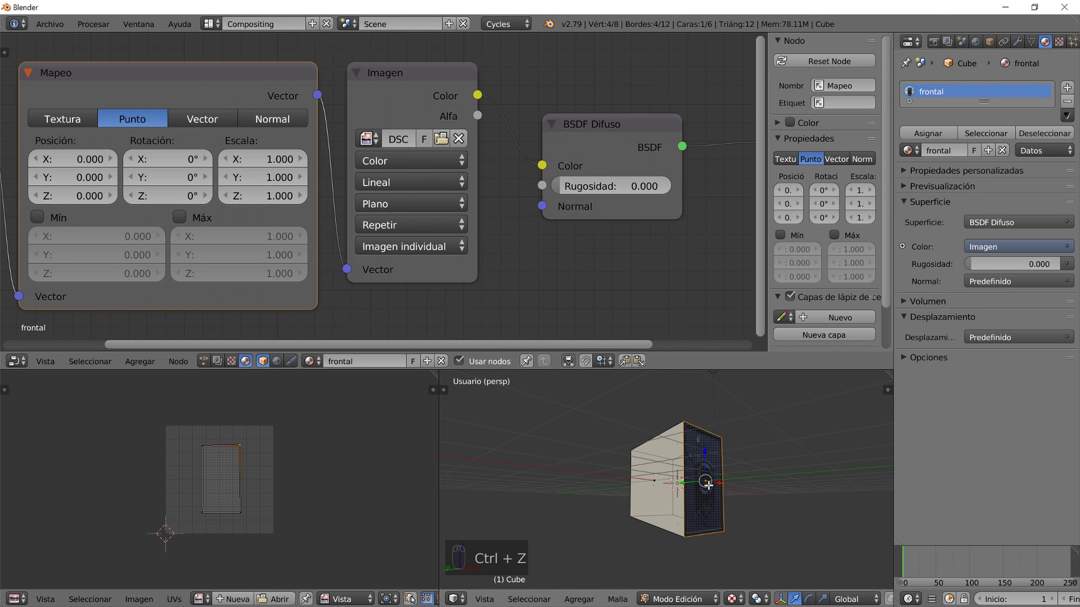
# - Switch to Object Mode and scale the whole cube along Z by about 1.375 to match the camera's proportions
pyautogui.press('Tab')
pyautogui.press('Tab')
pyautogui.press('Tab')
pyautogui.press('Tab')
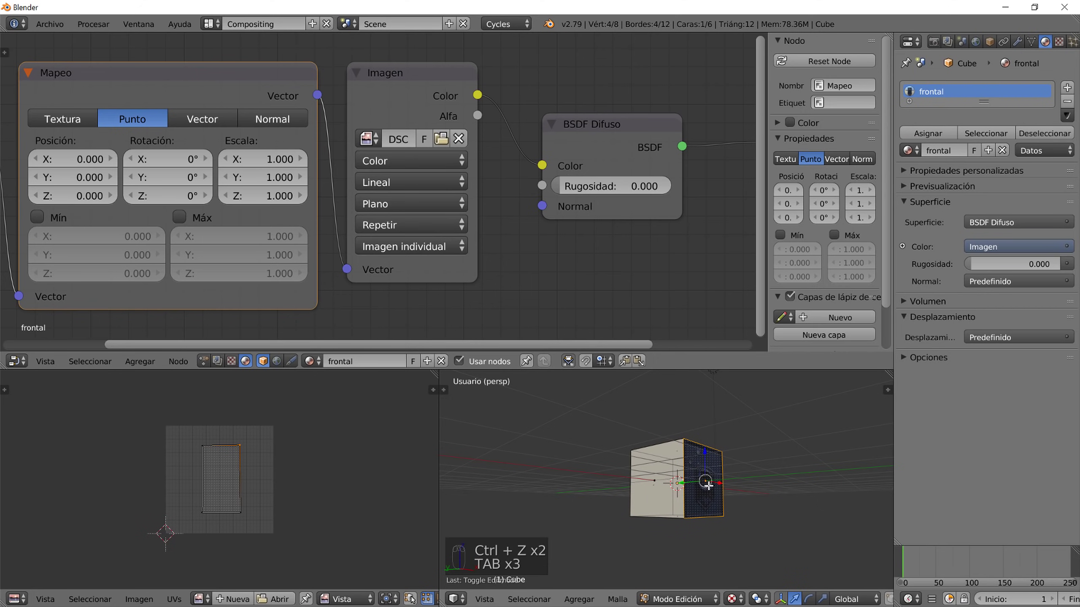
pyautogui.moveTo(713, 496); pyautogui.dragTo(680, 497, button='middle')
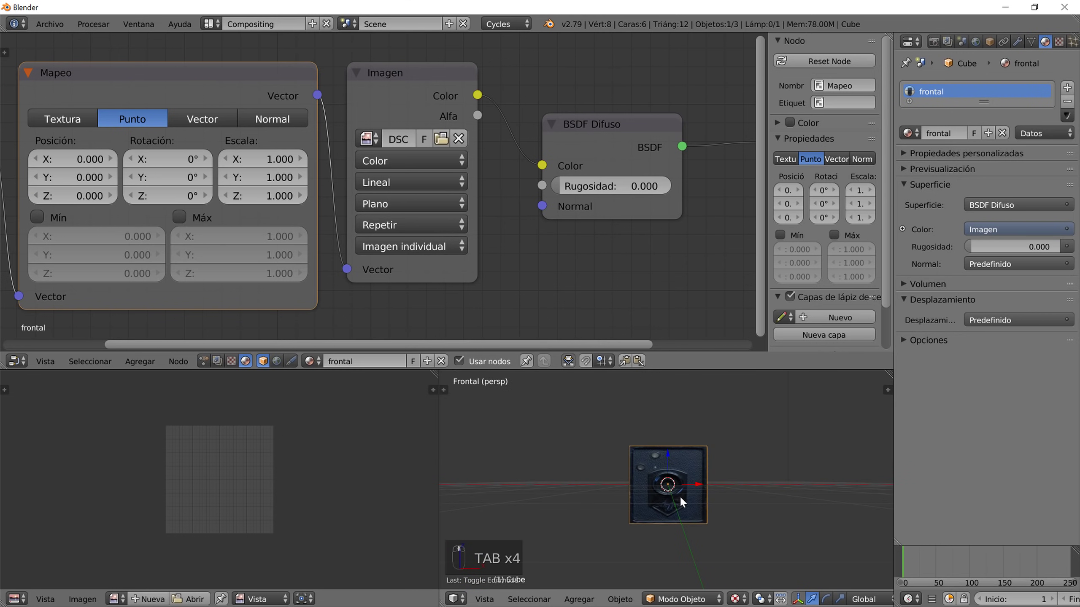
pyautogui.scroll(6, 688, 509)
pyautogui.scroll(-4, 690, 509)
pyautogui.press('s')
pyautogui.press('z')
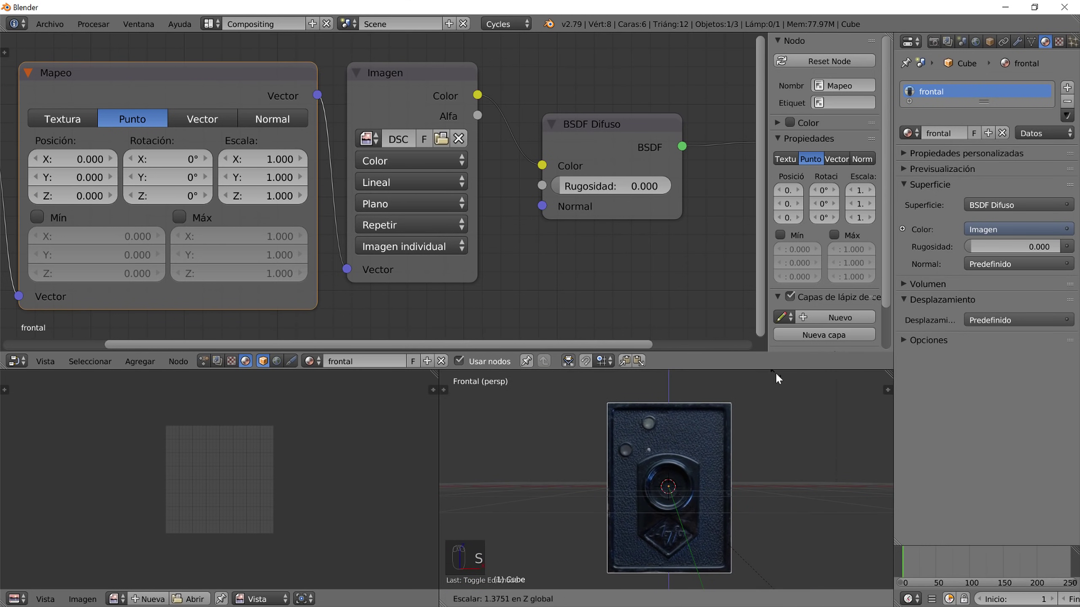
pyautogui.click(775, 372)
# - Inspect the photo texture at the stretched box's upper front corner and around the lens
pyautogui.scroll(8, 690, 415)
pyautogui.scroll(-3, 686, 470)
pyautogui.scroll(5, 679, 526)
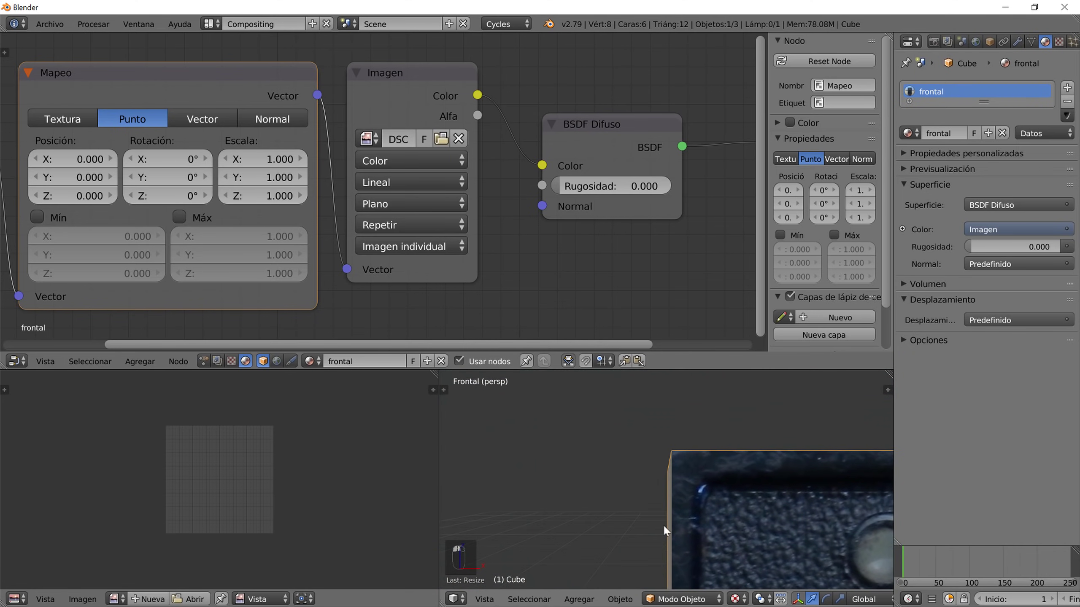
pyautogui.keyDown('shift'); pyautogui.moveTo(655, 525); pyautogui.dragTo(707, 419, button='middle'); pyautogui.keyUp('shift')
pyautogui.scroll(-6, 668, 404)
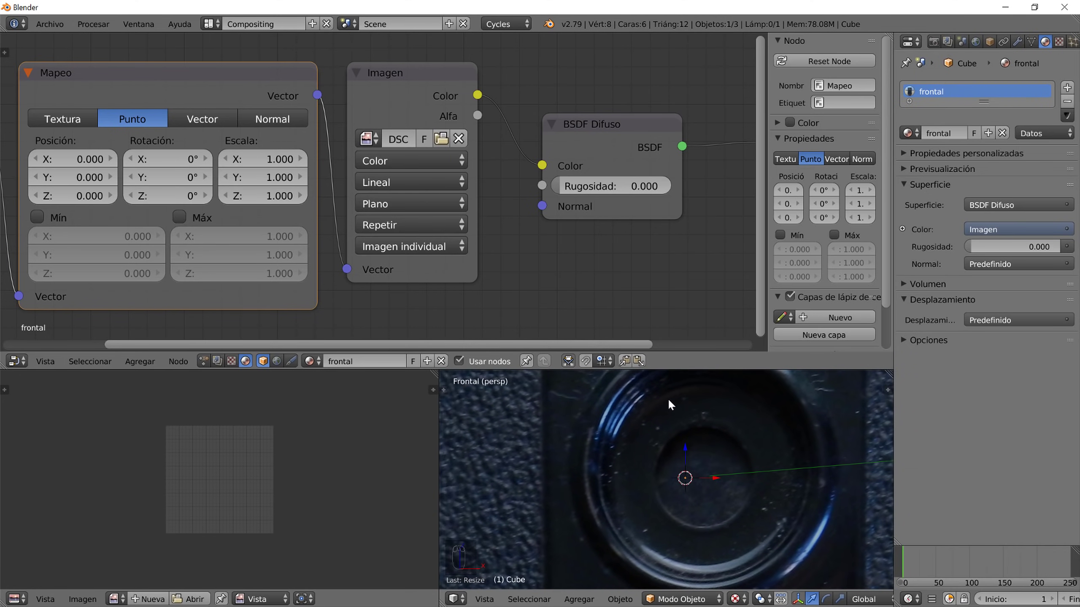
pyautogui.scroll(-3, 657, 434)
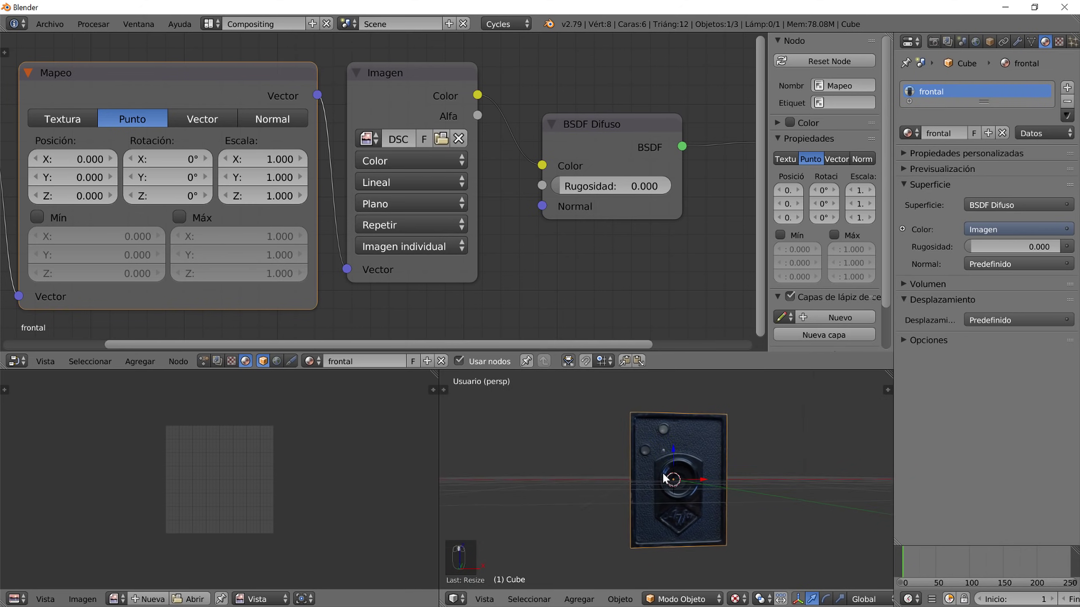
# - Switch the workspace to the Default screen layout to show the whole scene with its camera and lamp
pyautogui.moveTo(659, 472); pyautogui.dragTo(702, 480, button='middle')
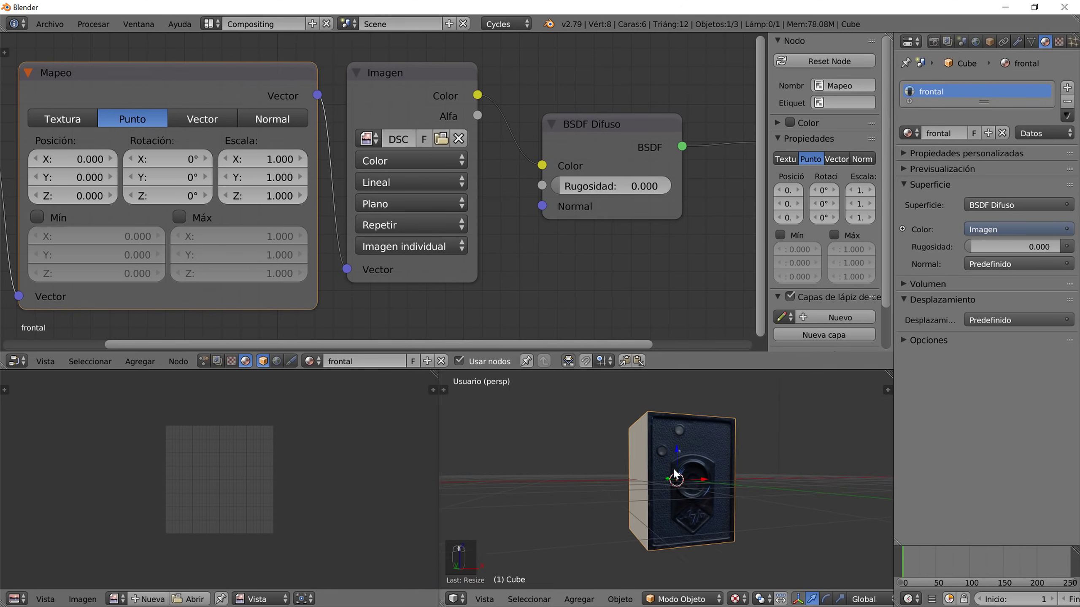
pyautogui.click(209, 24)
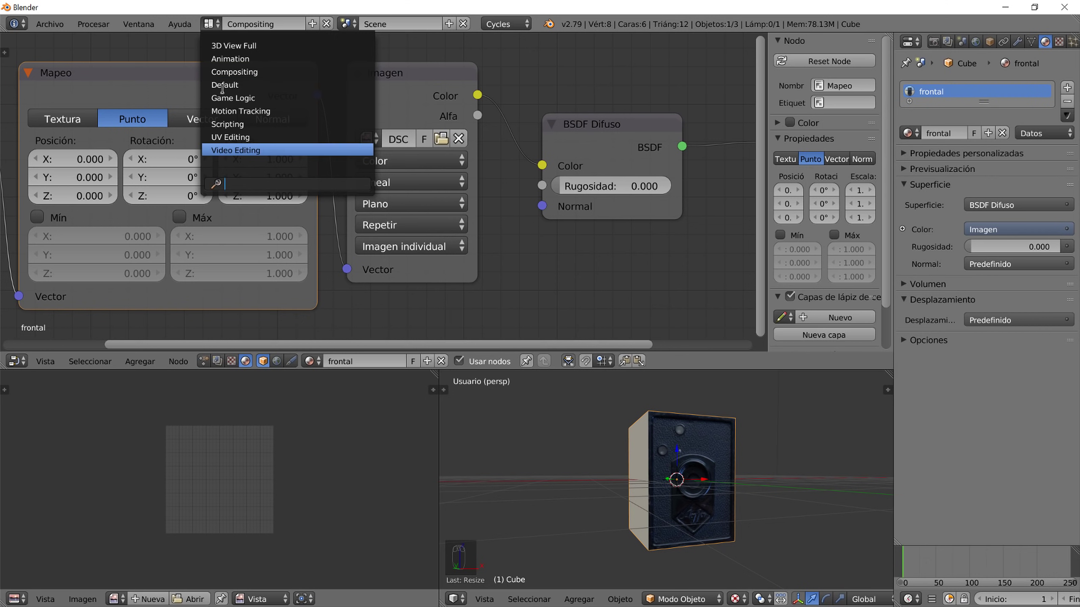
pyautogui.click(234, 71)
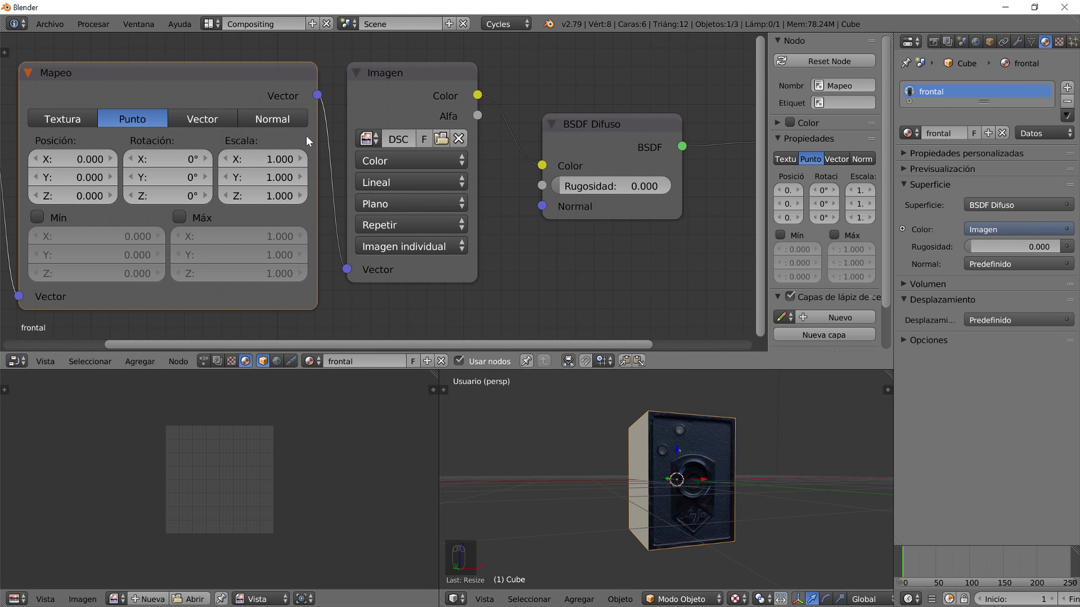
pyautogui.click(216, 23)
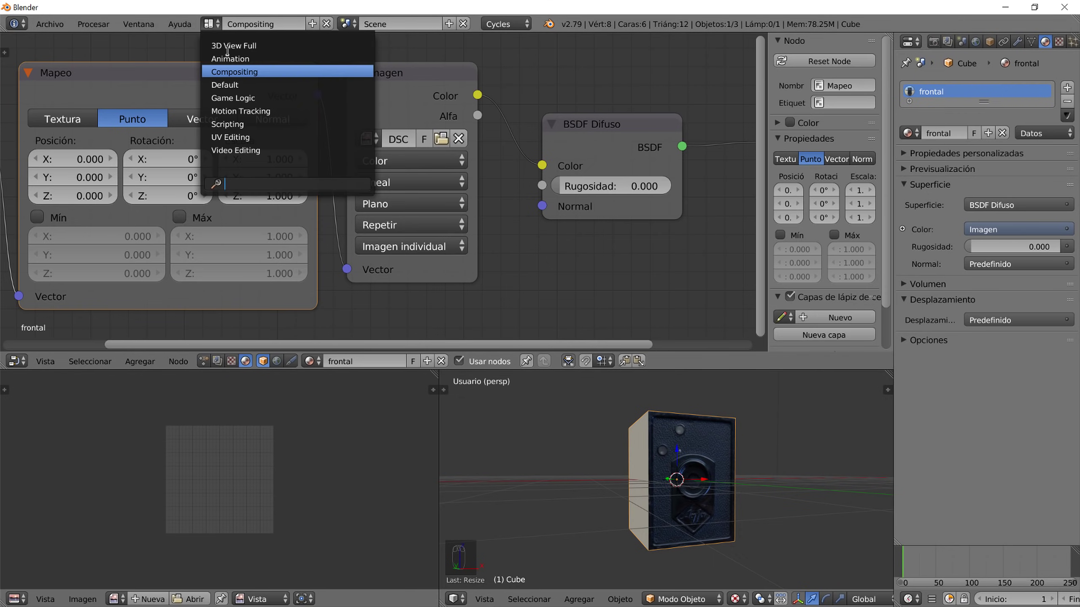
pyautogui.click(242, 87)
pyautogui.moveTo(476, 331); pyautogui.dragTo(727, 350, button='middle')
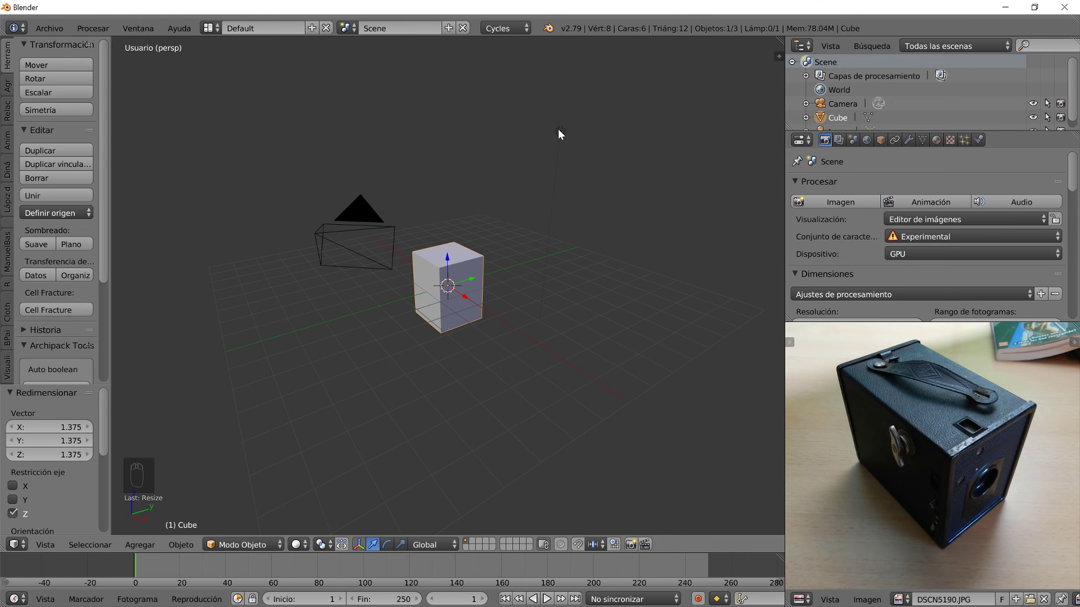
# - Add a spherical Vacío object around the box and scale it by about 1.714
pyautogui.hotkey('shift', 'a')
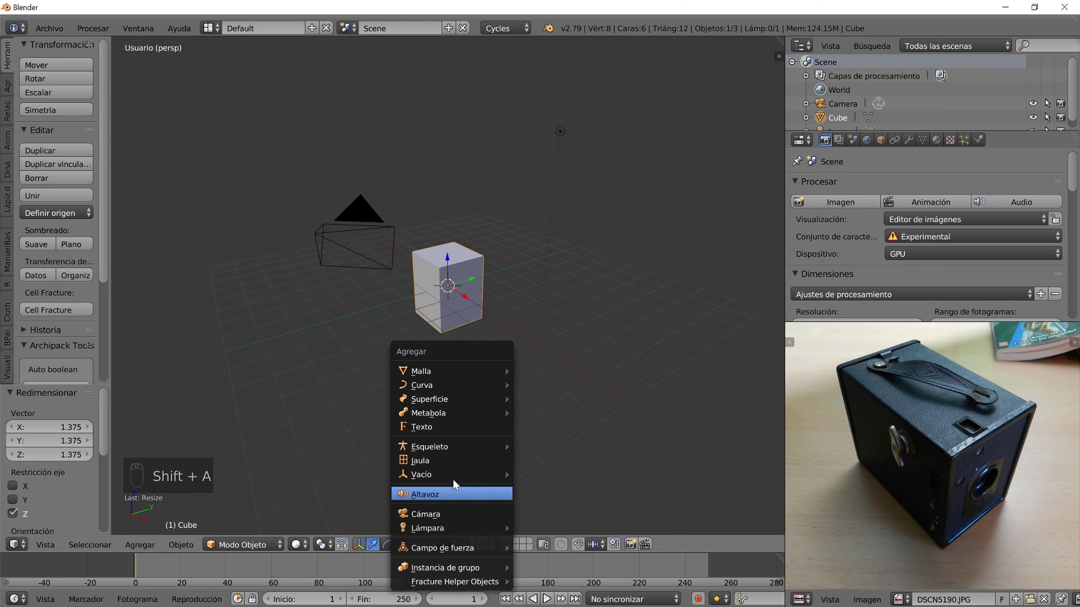
pyautogui.moveTo(459, 474)
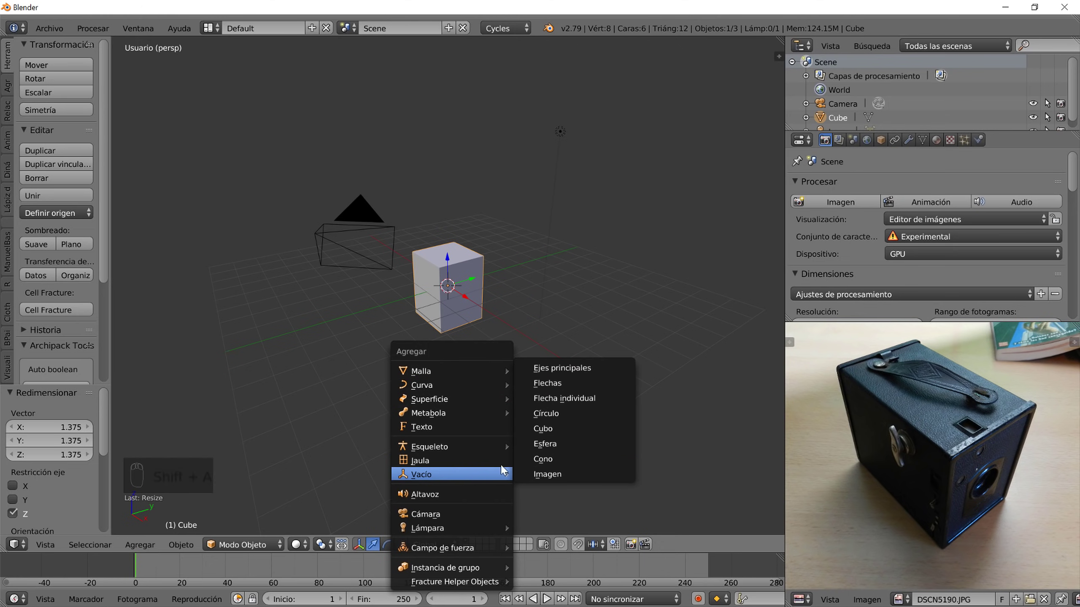
pyautogui.click(577, 445)
pyautogui.press('s')
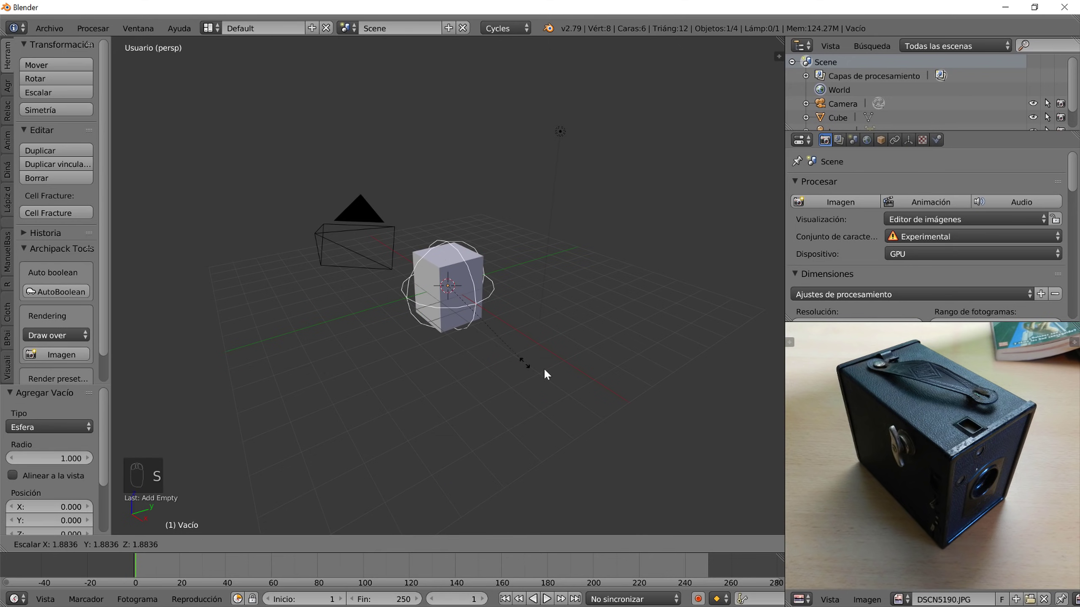
pyautogui.click(519, 351)
pyautogui.press('g')
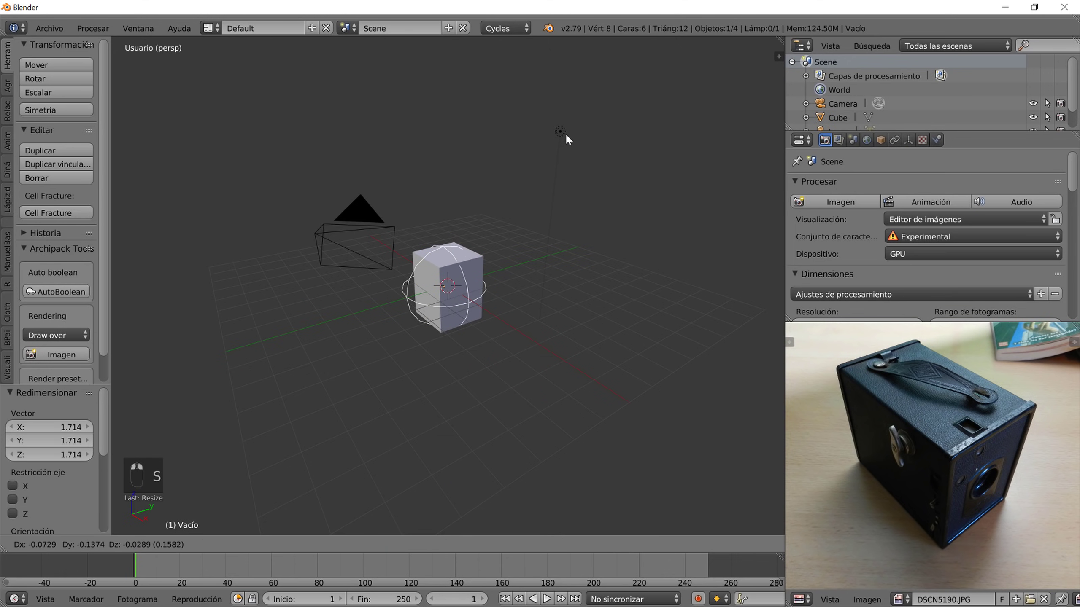
pyautogui.rightClick(563, 131)
# - Make the lamp track the spherical empty with a Restricción Rastrear constraint
pyautogui.rightClick(560, 129)
pyautogui.keyDown('shift'); pyautogui.rightClick(451, 244); pyautogui.keyUp('shift')
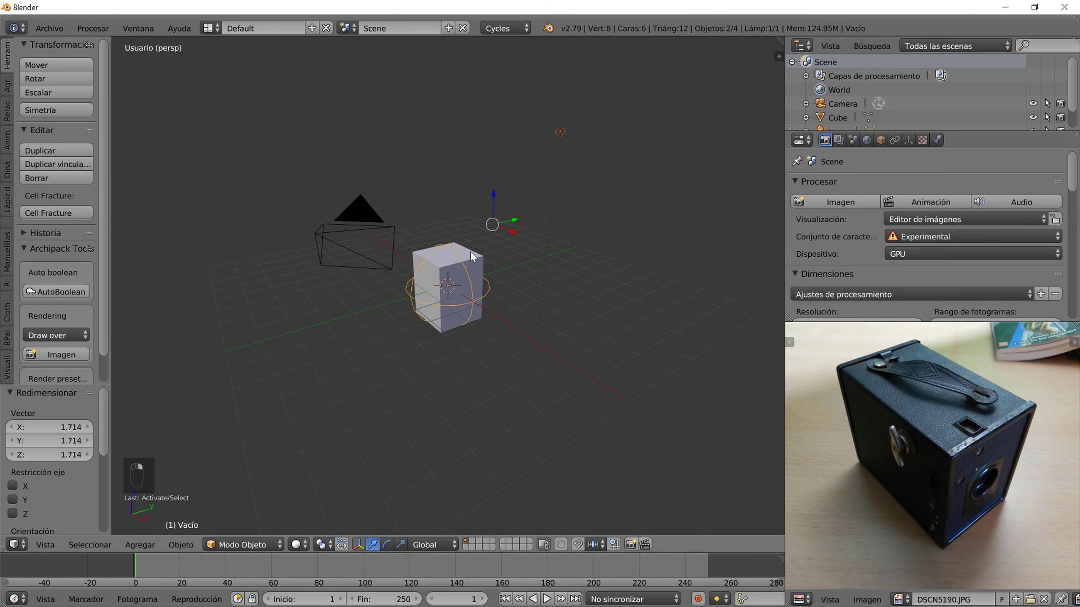
pyautogui.hotkey('ctrl', 't')
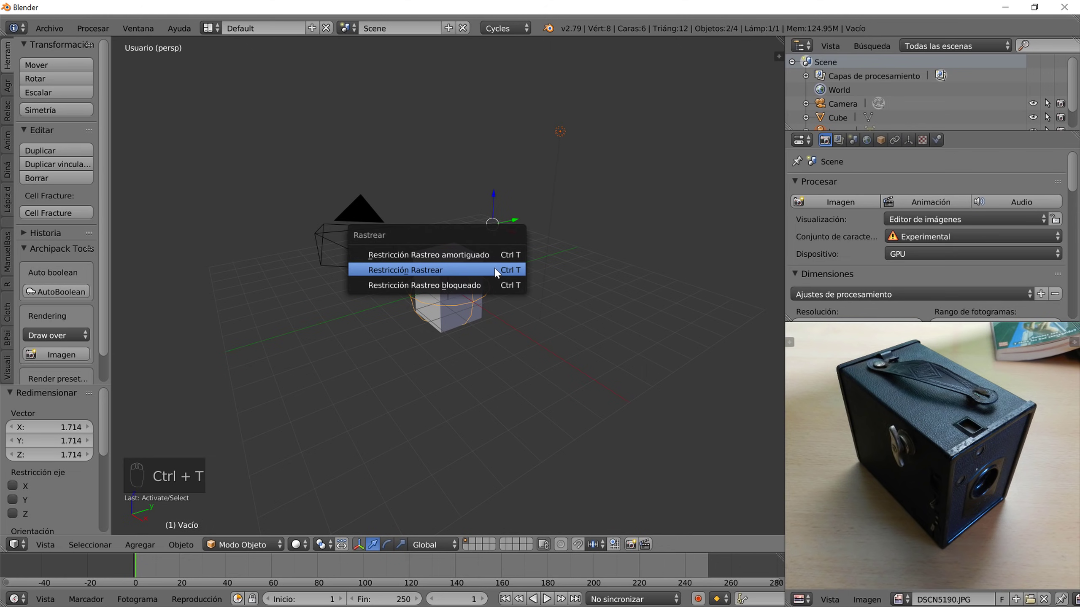
pyautogui.click(531, 268)
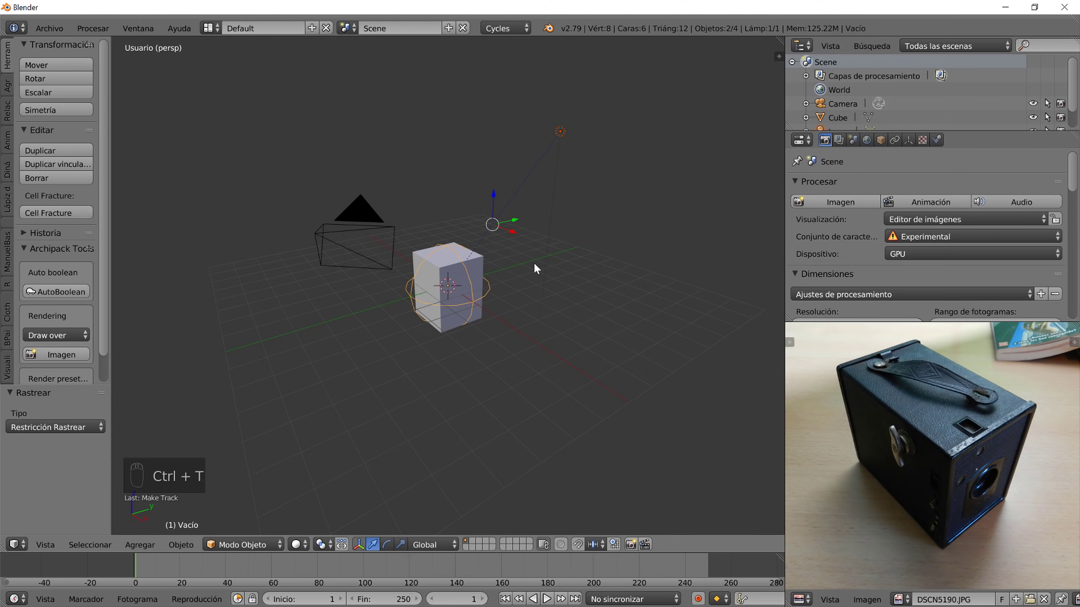
# - Select only the lamp and change its type to Sol with an Intensidad of 2.800
pyautogui.rightClick(561, 131)
pyautogui.scroll(-2, 864, 115)
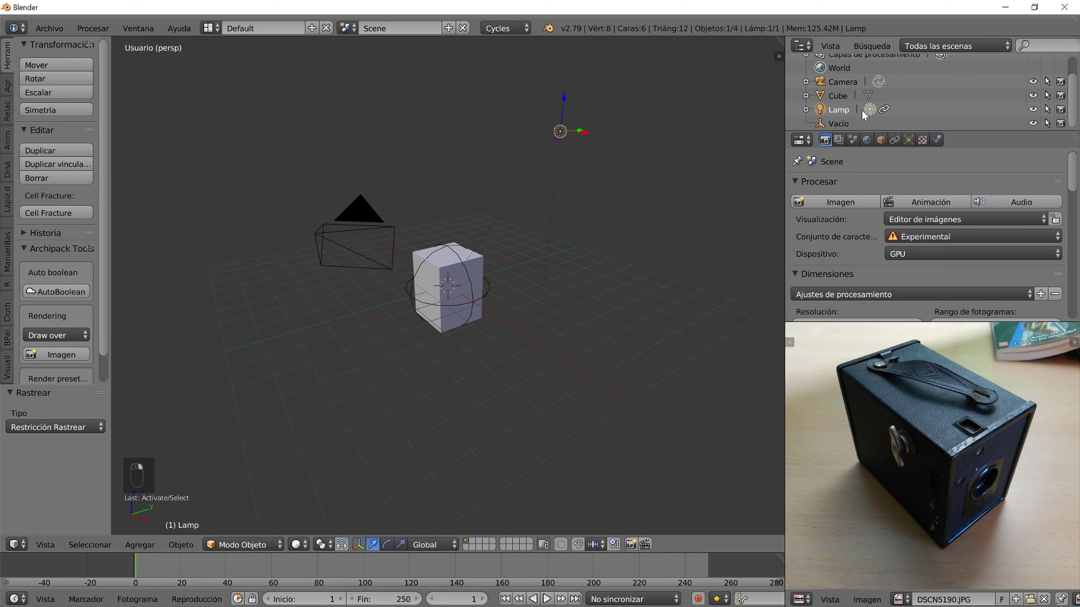
pyautogui.click(806, 110)
pyautogui.scroll(-2, 849, 119)
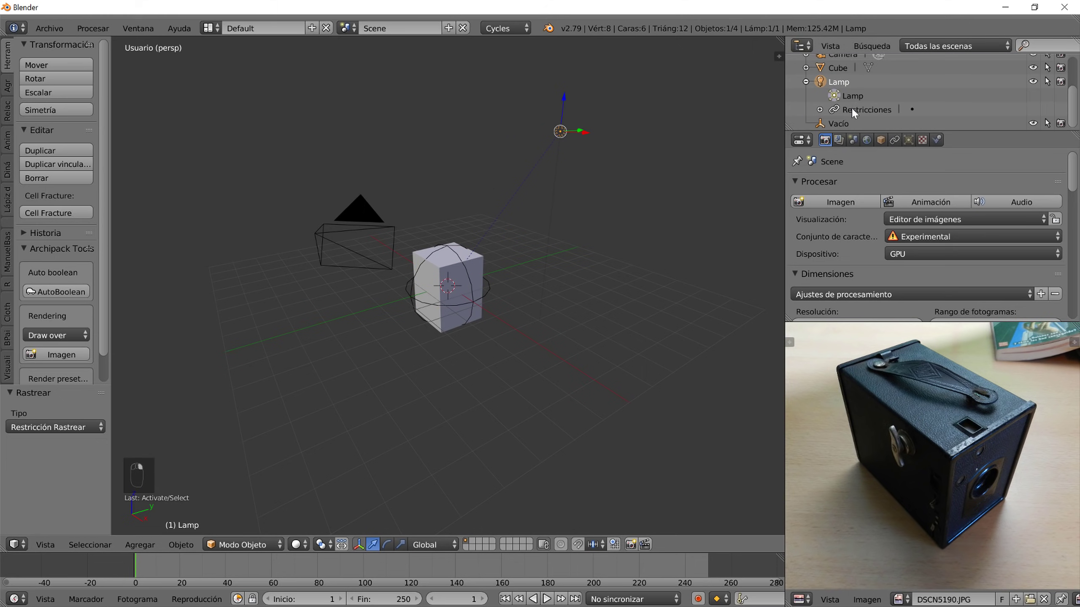
pyautogui.click(909, 140)
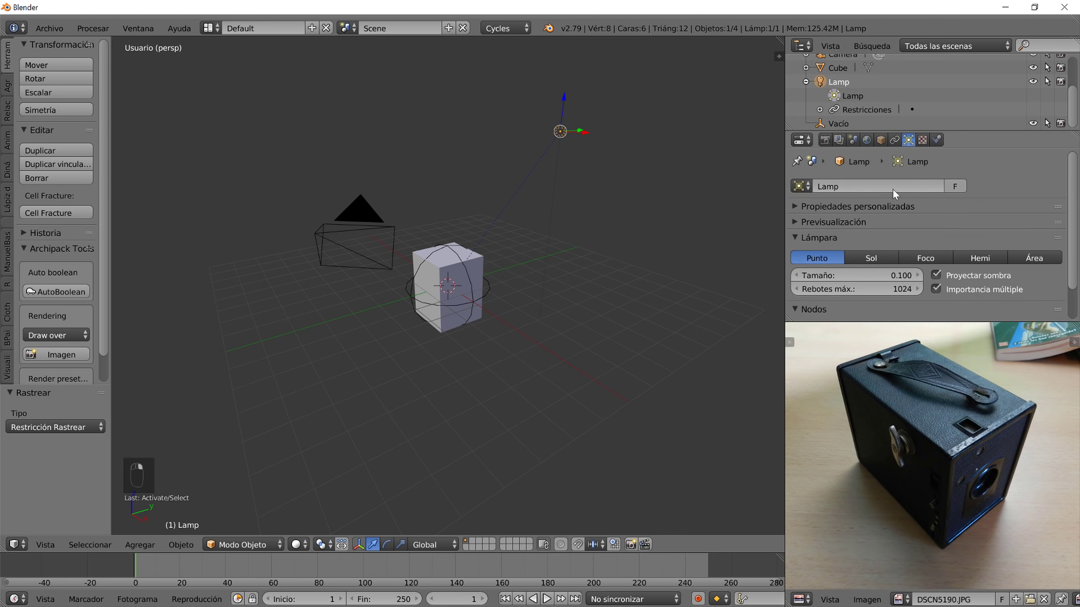
pyautogui.click(867, 255)
pyautogui.click(931, 312)
pyautogui.scroll(-2, 931, 298)
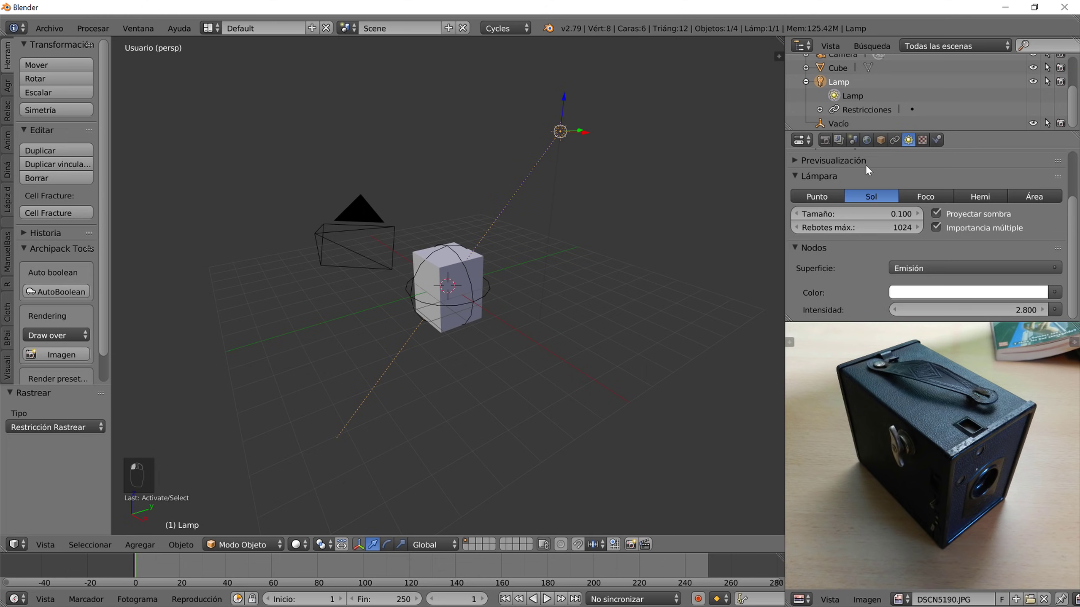
# - Check the World surface settings and move the sun lamp about 0.943 along X
pyautogui.click(866, 141)
pyautogui.scroll(-2, 882, 286)
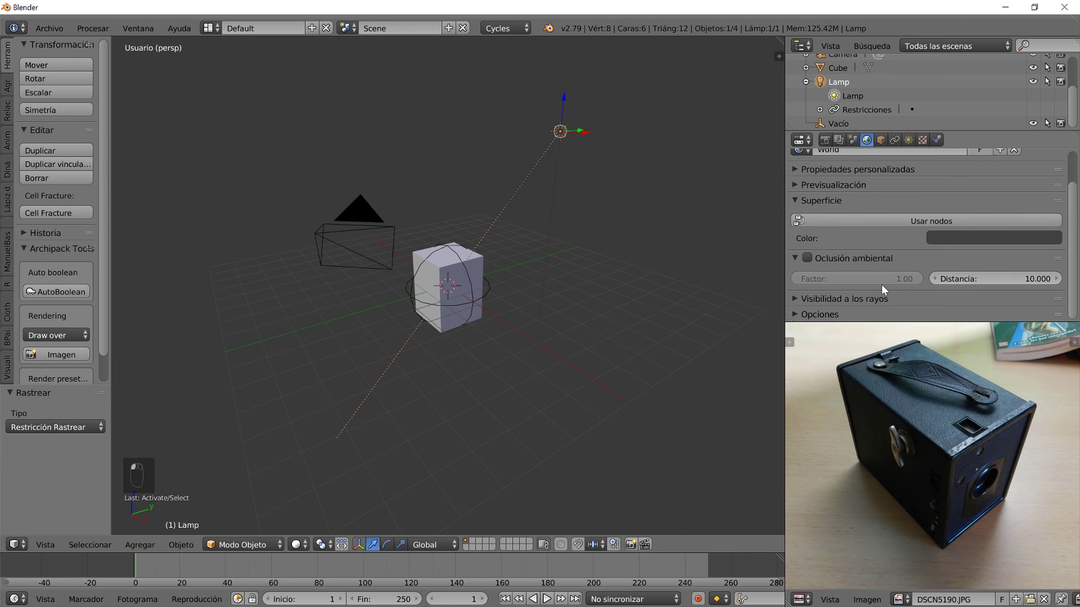
pyautogui.scroll(2, 881, 284)
pyautogui.moveTo(623, 225); pyautogui.dragTo(605, 234, button='middle')
pyautogui.moveTo(572, 226); pyautogui.dragTo(598, 247)
# - Look through the scene camera, enable Fijar cámara a la vista, and reframe the box
pyautogui.press('KP_0')
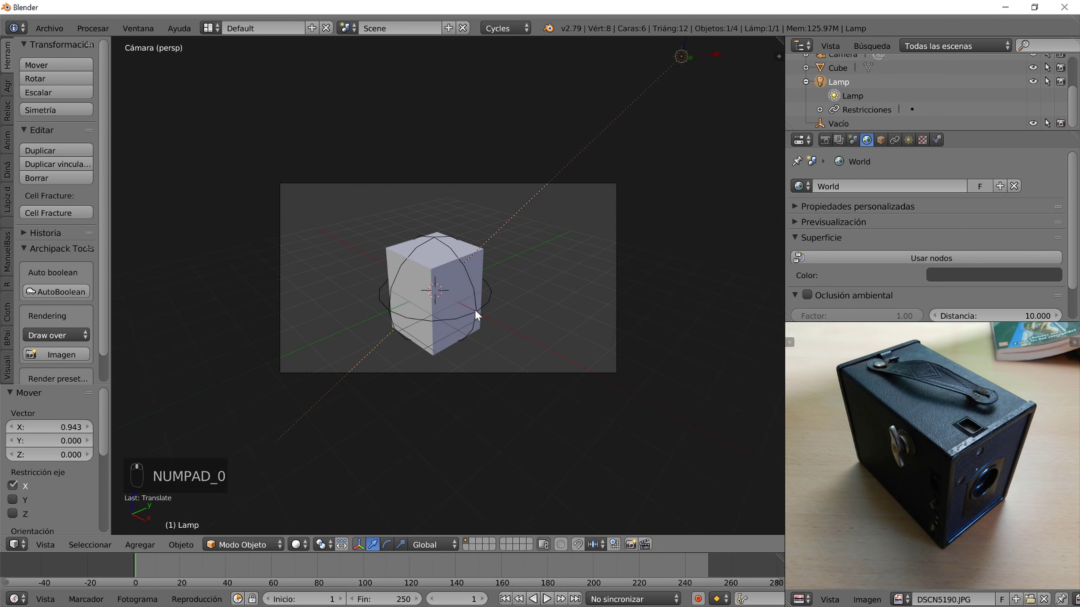
pyautogui.press('n')
pyautogui.scroll(-2, 739, 304)
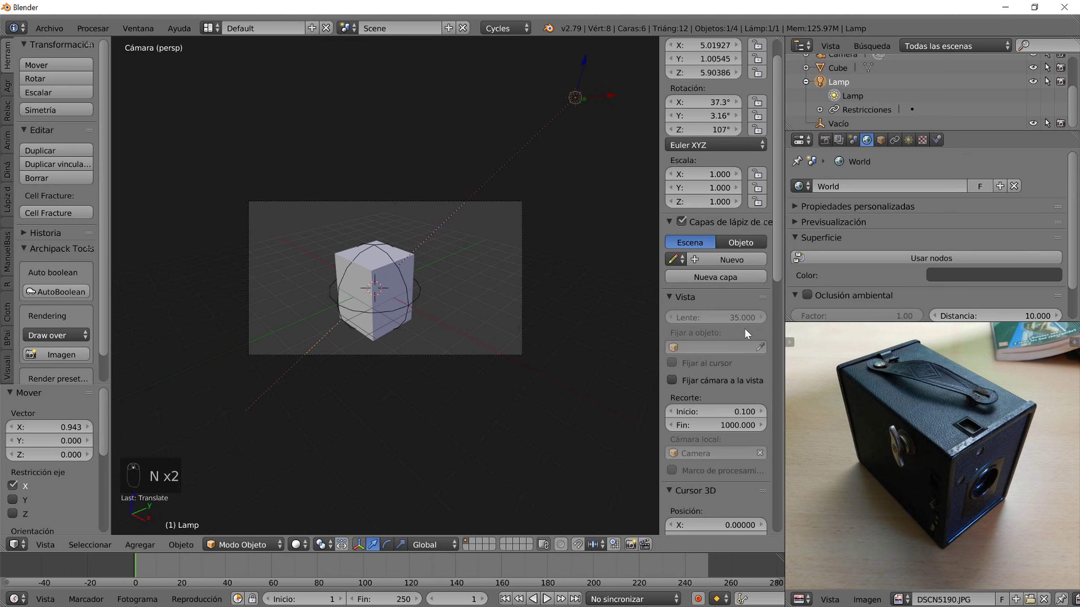
pyautogui.click(739, 378)
pyautogui.press('n')
pyautogui.moveTo(486, 310); pyautogui.dragTo(455, 288, button='middle')
# - Set the camera view's shading to Procesado and turn the reference photo area into a second 3D view
pyautogui.click(305, 544)
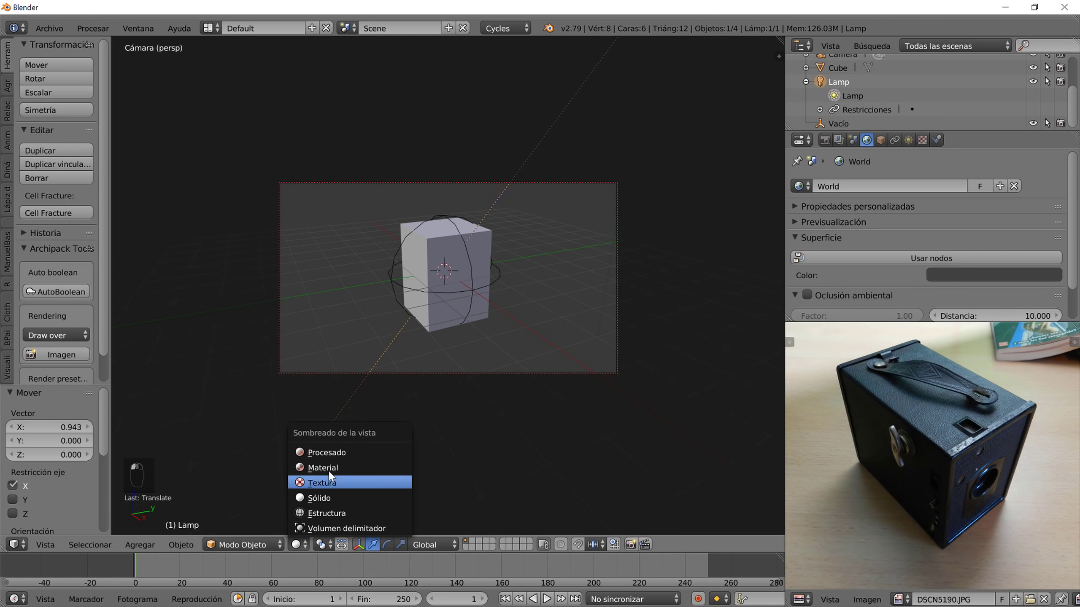
pyautogui.click(334, 454)
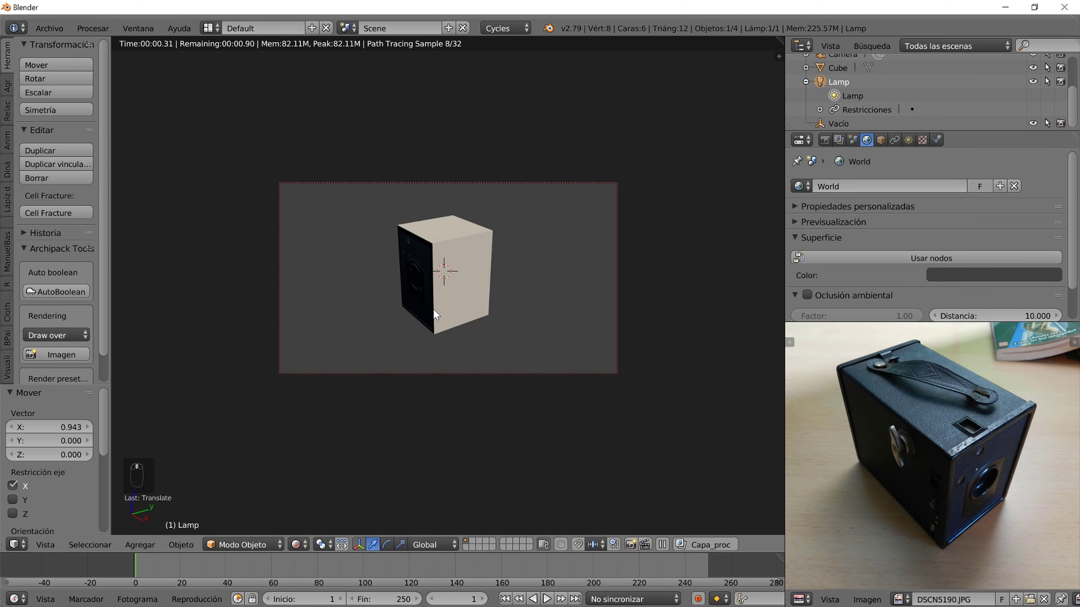
pyautogui.click(801, 599)
pyautogui.click(829, 583)
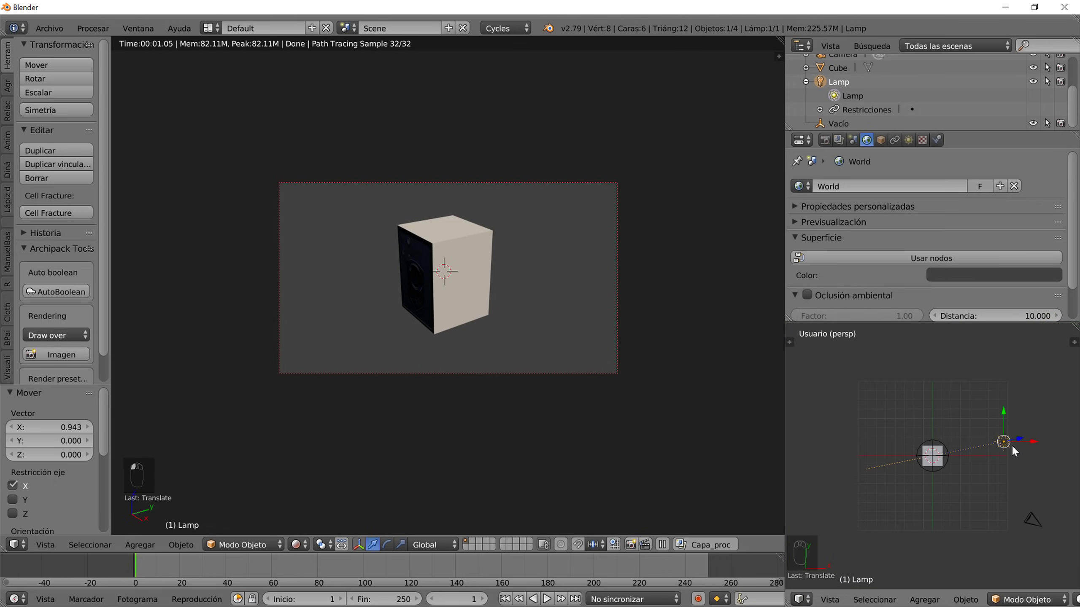
# - Move the sun lamp by about -7.113 in X and -3.988 in Y, and orbit the camera closer to the textured front
pyautogui.press('g')
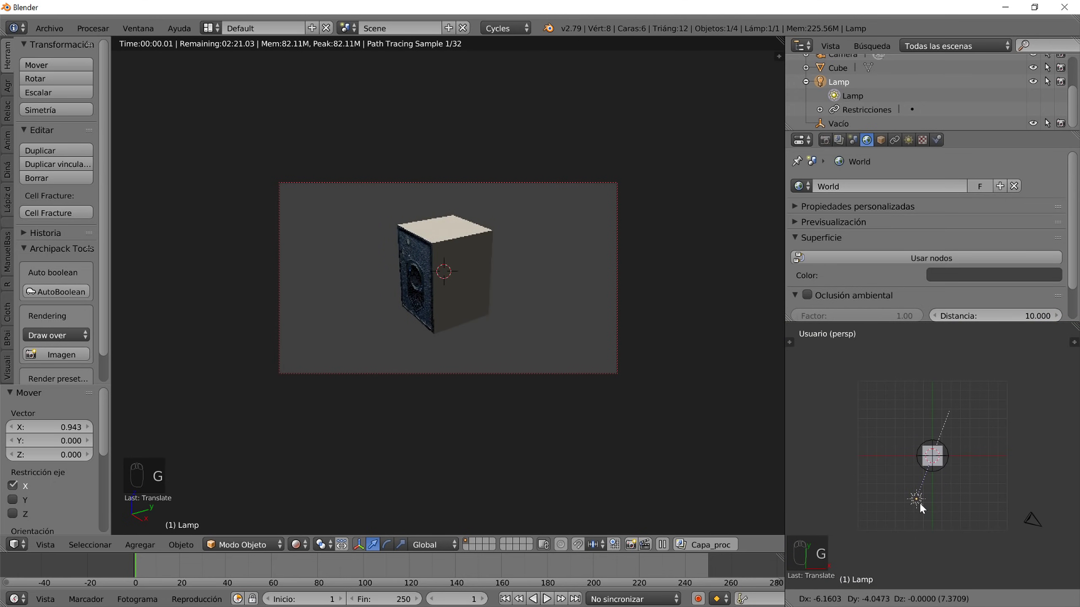
pyautogui.click(910, 502)
pyautogui.moveTo(458, 326); pyautogui.dragTo(545, 315, button='middle')
pyautogui.scroll(2, 449, 326)
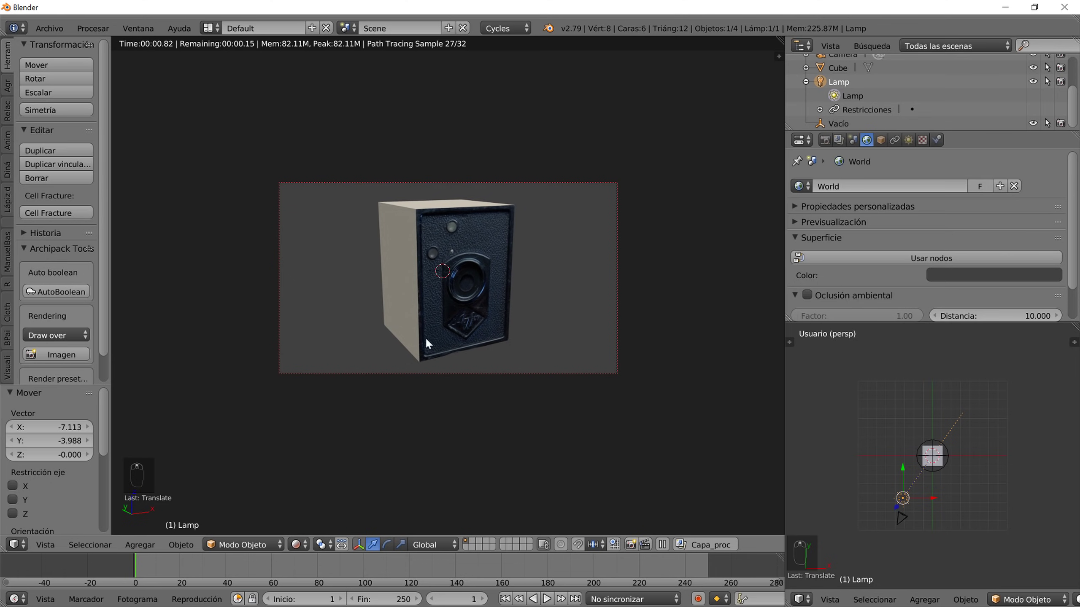
# - Return to the Compositing layout and show its 3D view through the camera in Procesado shading, close to the front face
pyautogui.click(210, 28)
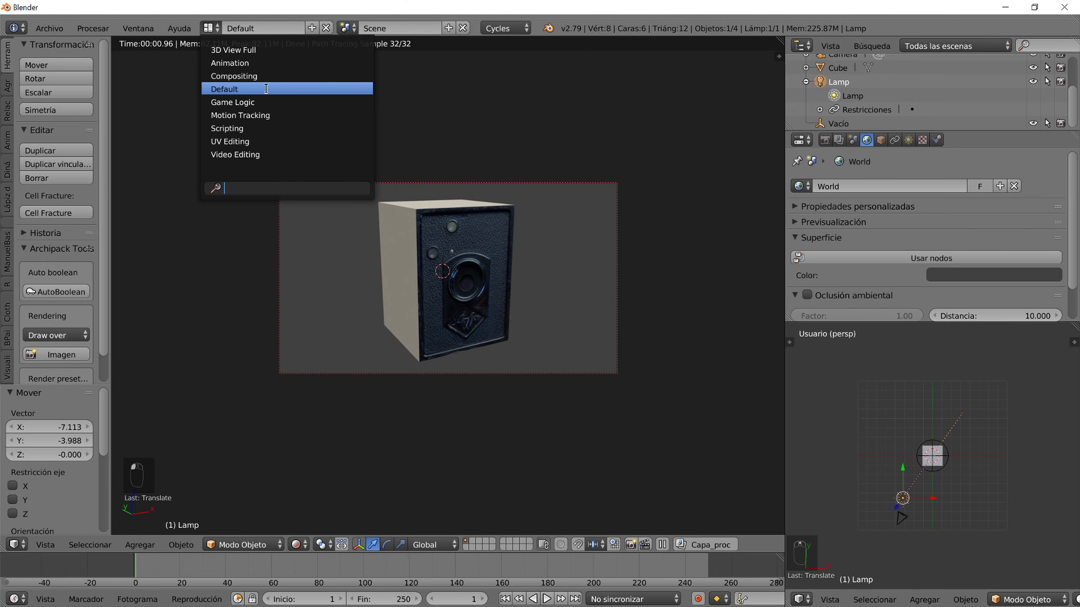
pyautogui.click(264, 76)
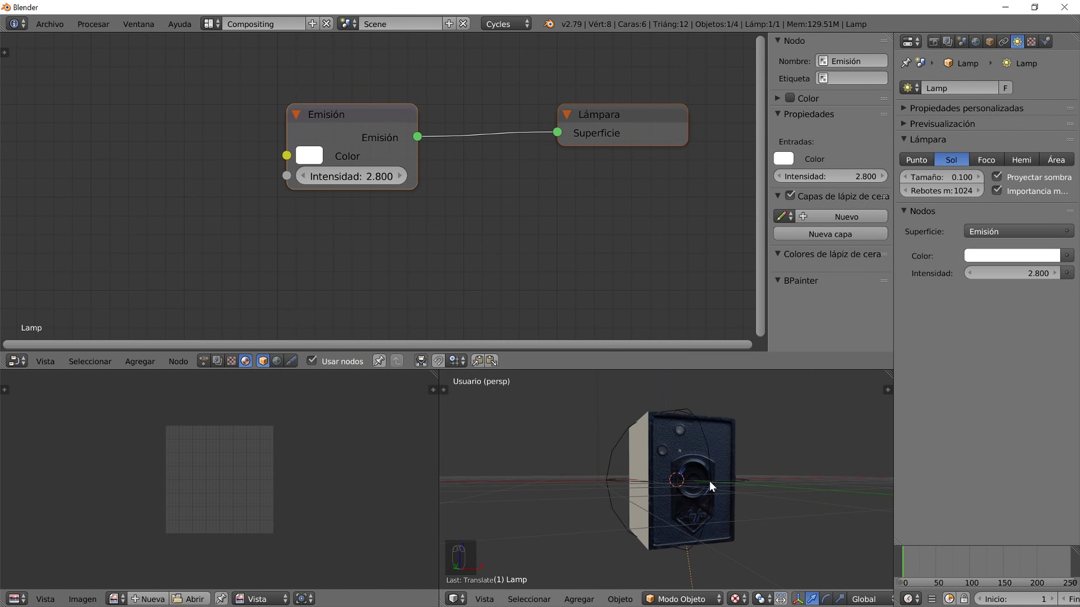
pyautogui.press('KP_0')
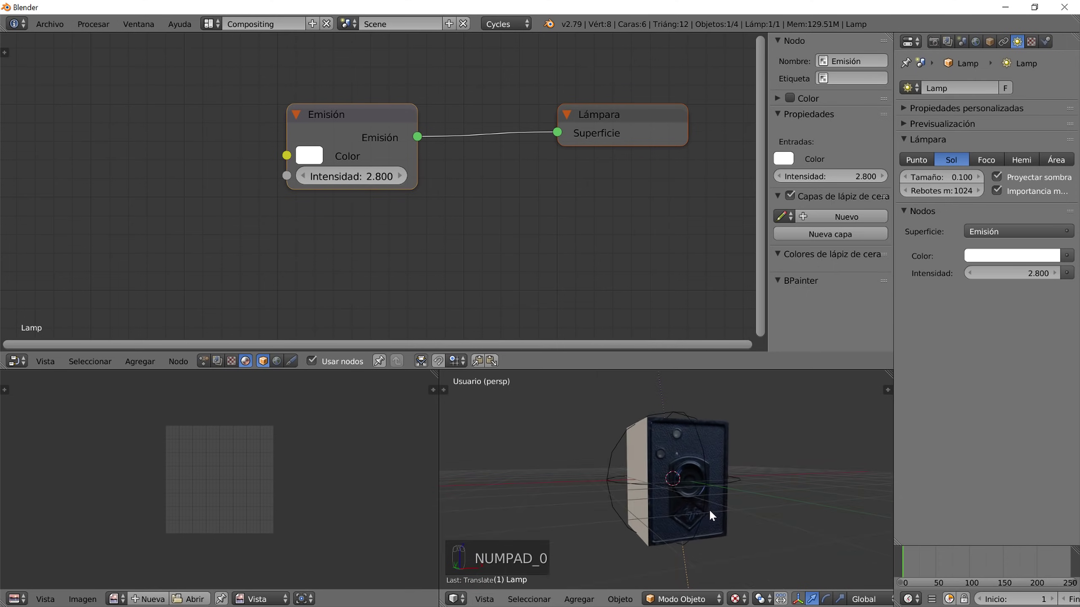
pyautogui.click(736, 599)
pyautogui.click(761, 507)
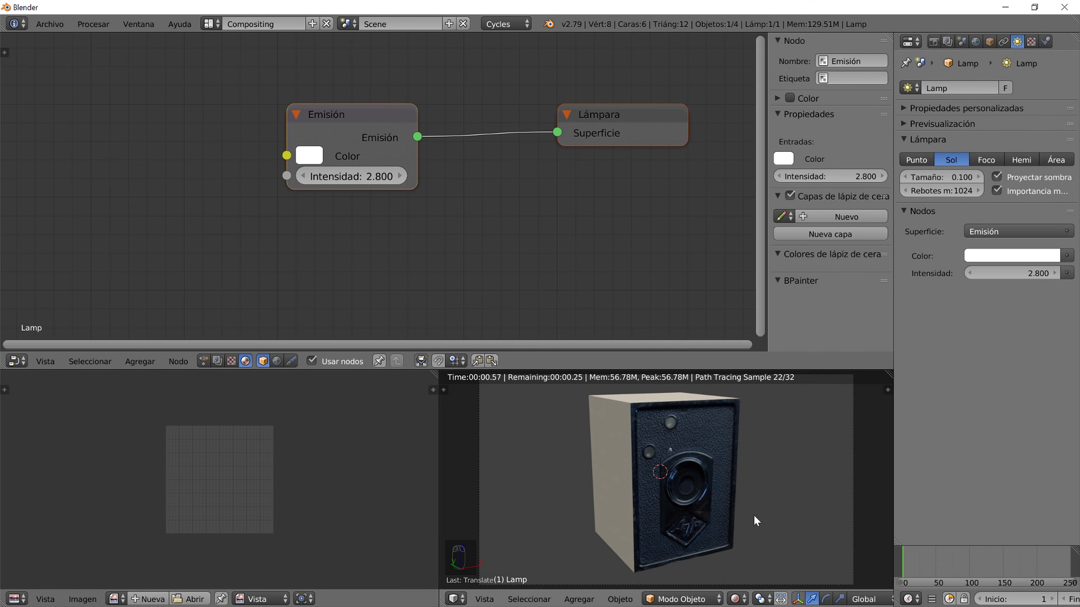
pyautogui.scroll(3, 708, 508)
pyautogui.scroll(-1, 685, 463)
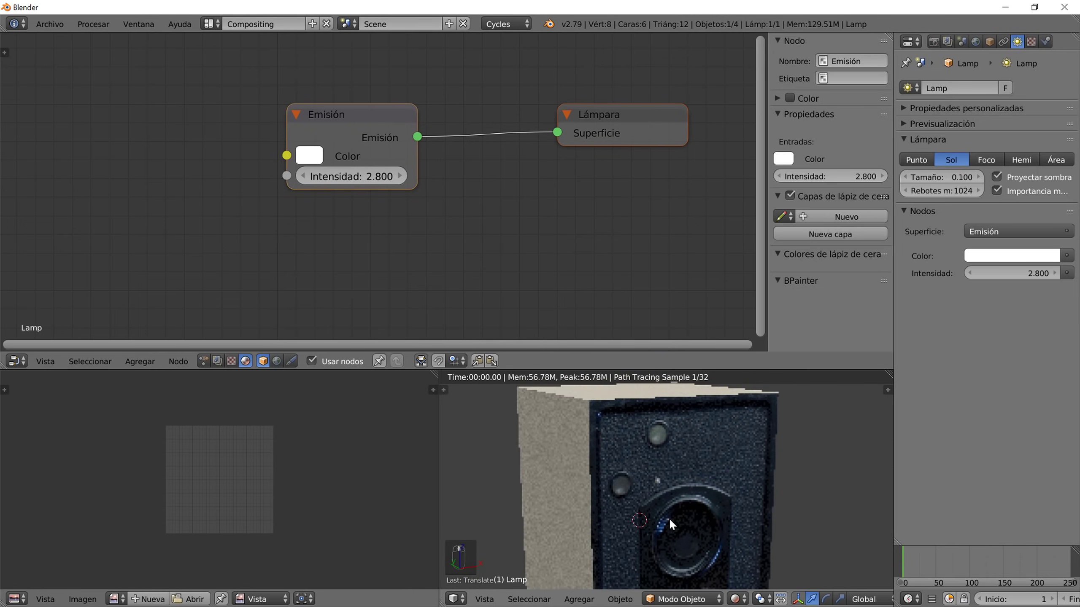
# - Select the cube and shift its Material and BSDF Difuso nodes away from the Imagen node to make room
pyautogui.rightClick(690, 477)
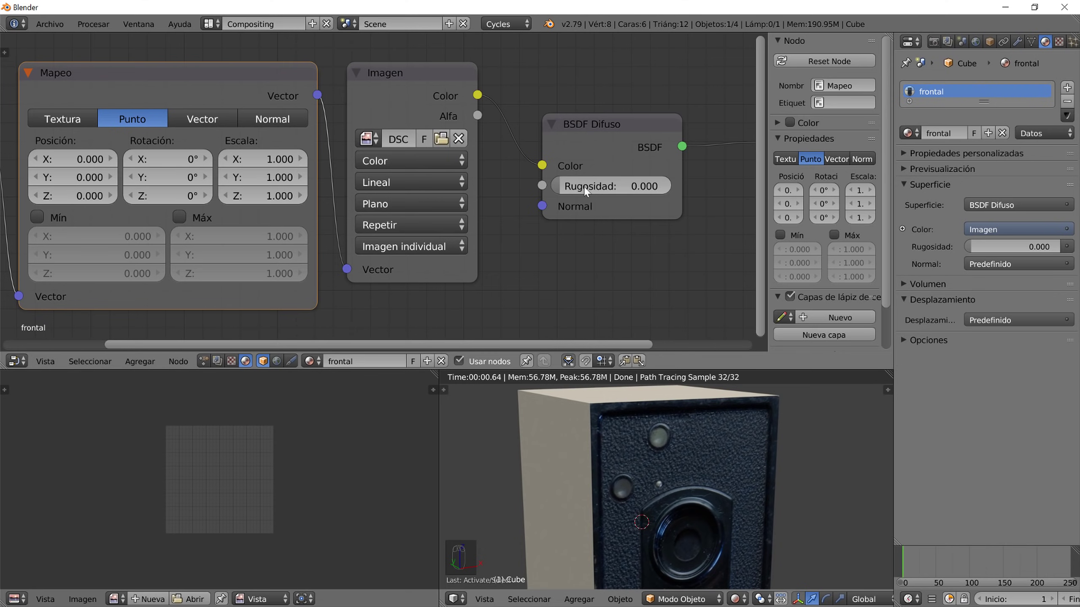
pyautogui.scroll(-3, 592, 207)
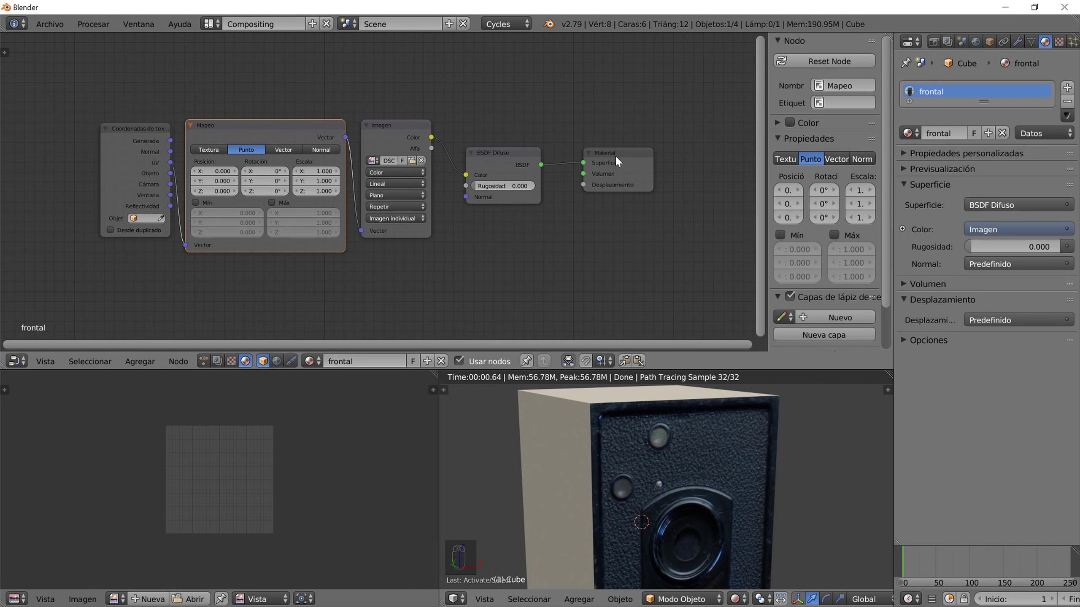
pyautogui.moveTo(614, 157); pyautogui.dragTo(638, 158)
pyautogui.moveTo(499, 150); pyautogui.dragTo(537, 144)
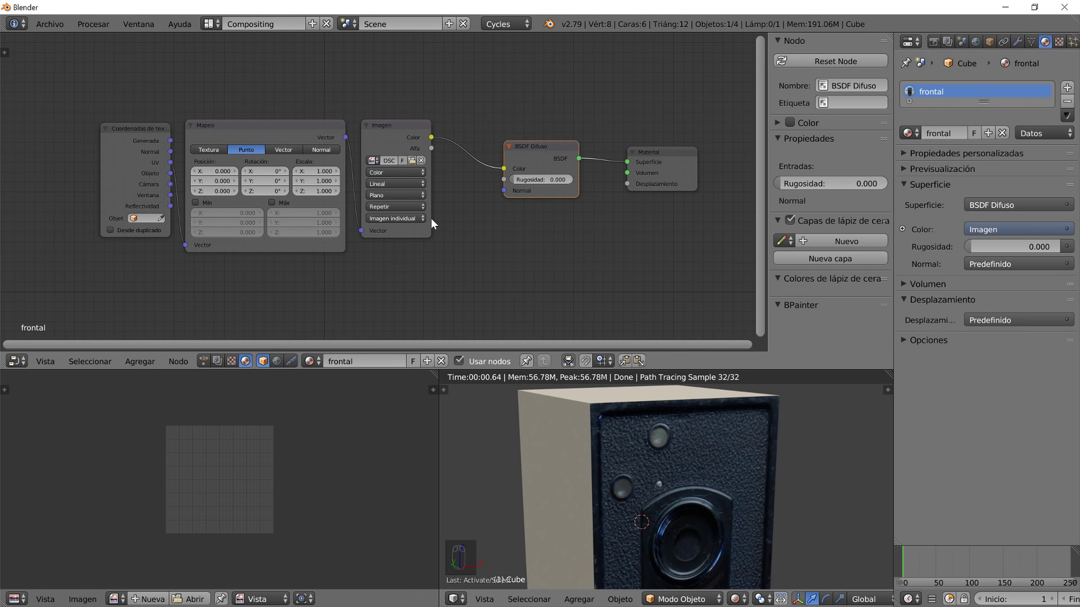
# - Add a Matemática node below BSDF Difuso, feeding Imagen's Color into its first Valor and its output into Material's Desplazamiento
pyautogui.hotkey('shift', 'a')
pyautogui.moveTo(472, 363)
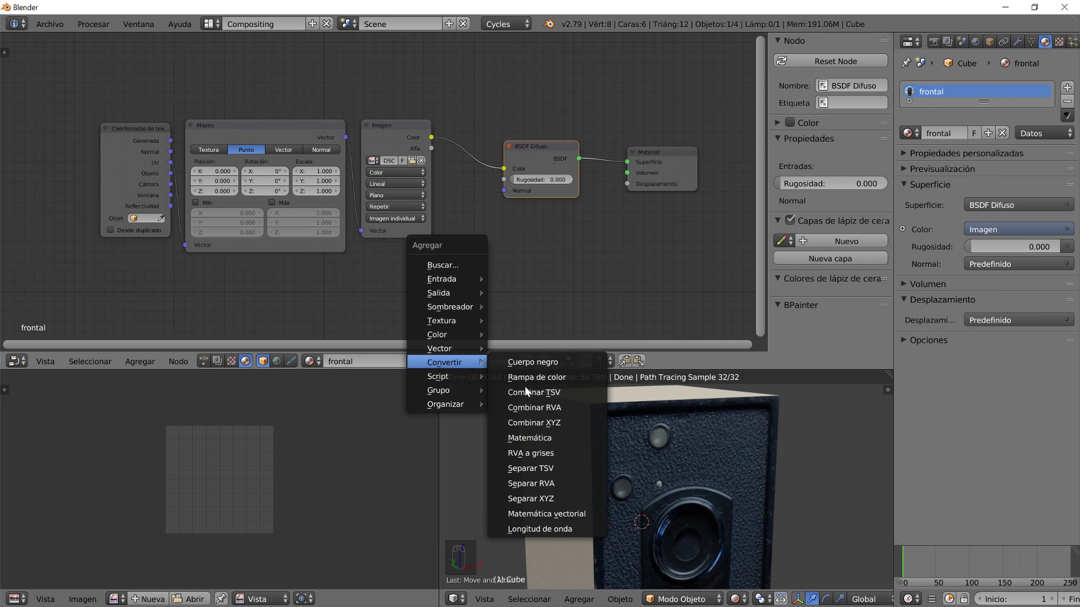
pyautogui.click(545, 439)
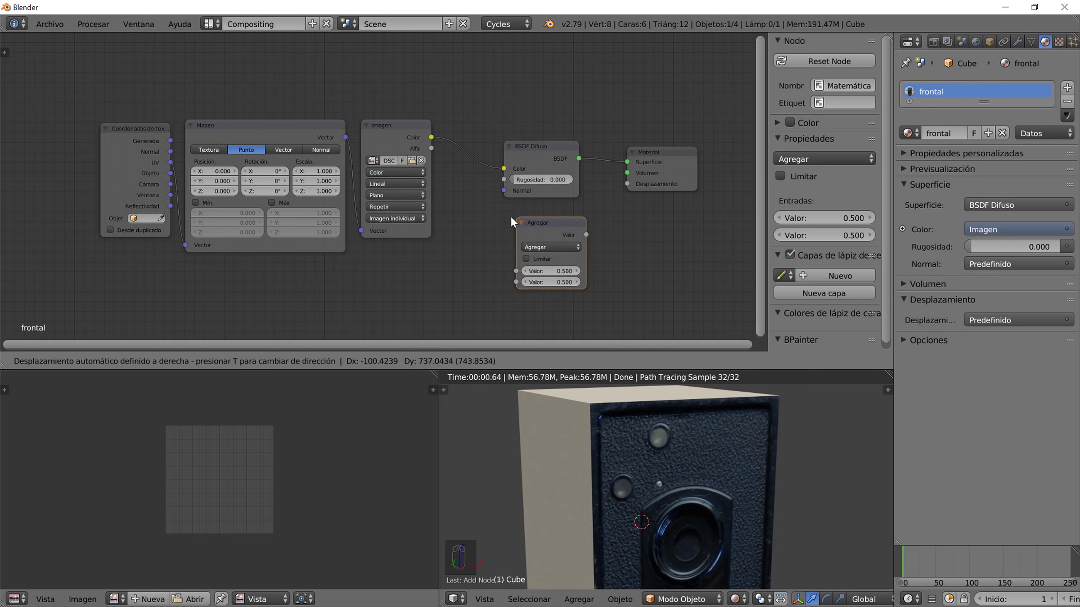
pyautogui.click(507, 213)
pyautogui.moveTo(433, 136); pyautogui.dragTo(504, 277)
pyautogui.moveTo(573, 241); pyautogui.dragTo(627, 183)
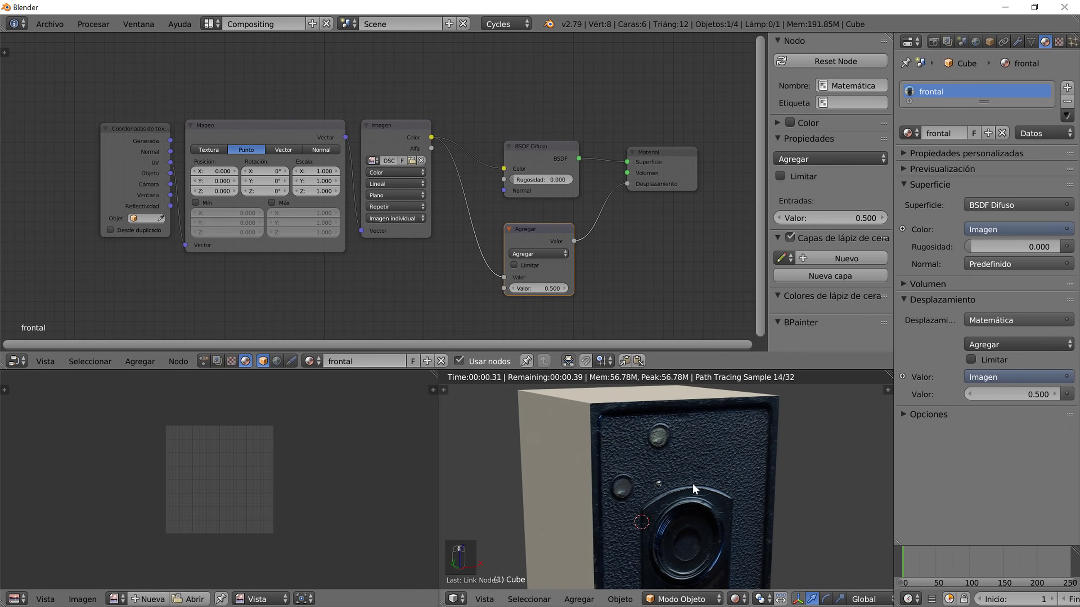
# - View the front through the camera and try 0, 6.2 and 4 as the Matemática node's second Valor to compare the relief
pyautogui.scroll(-5, 679, 485)
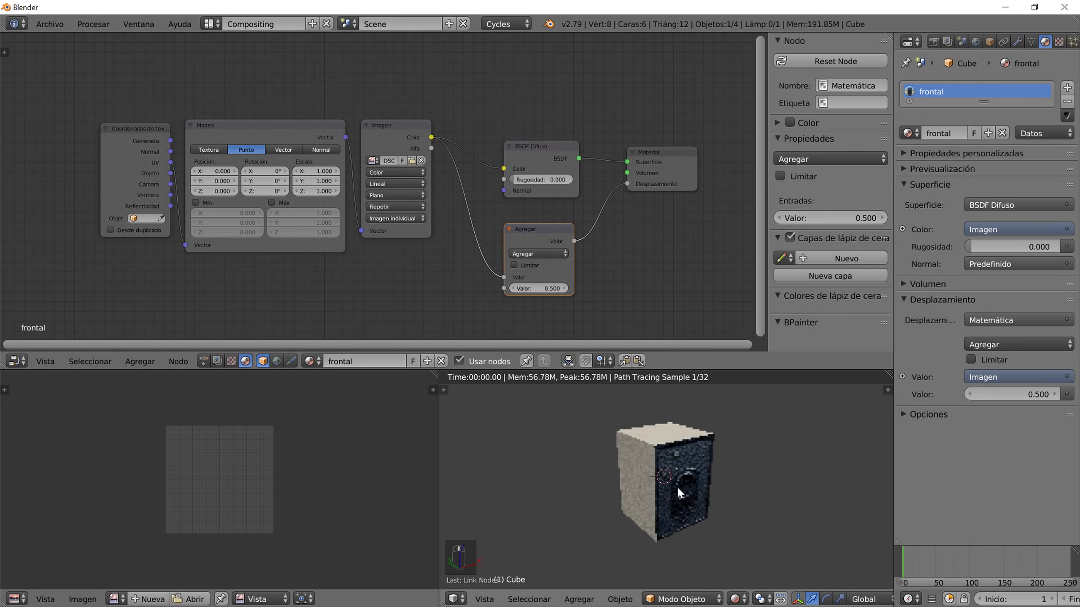
pyautogui.press('KP_0')
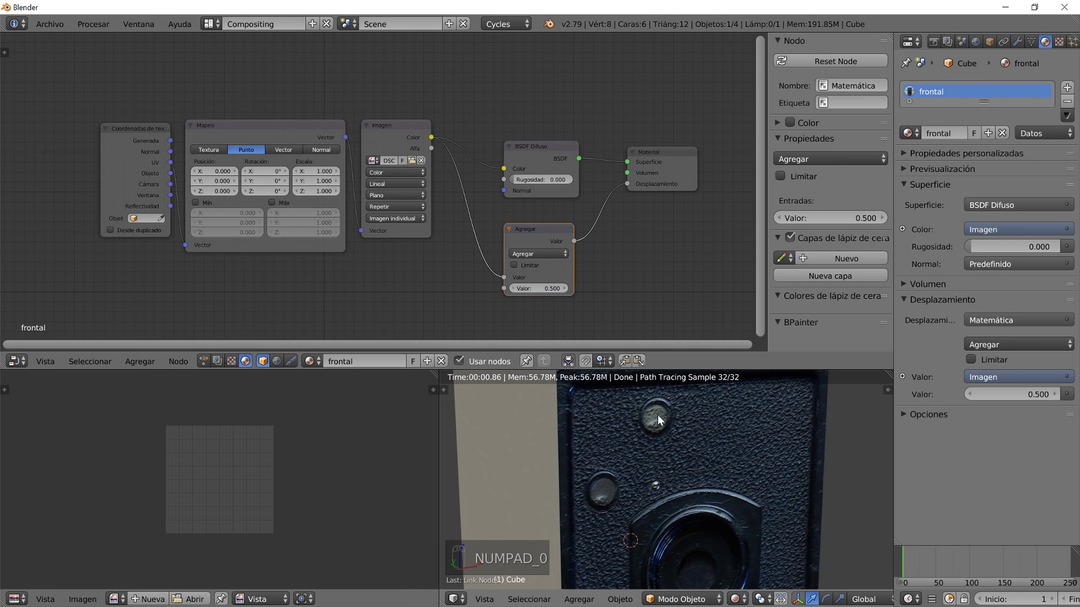
pyautogui.click(530, 289)
pyautogui.write('0')
pyautogui.press('Return')
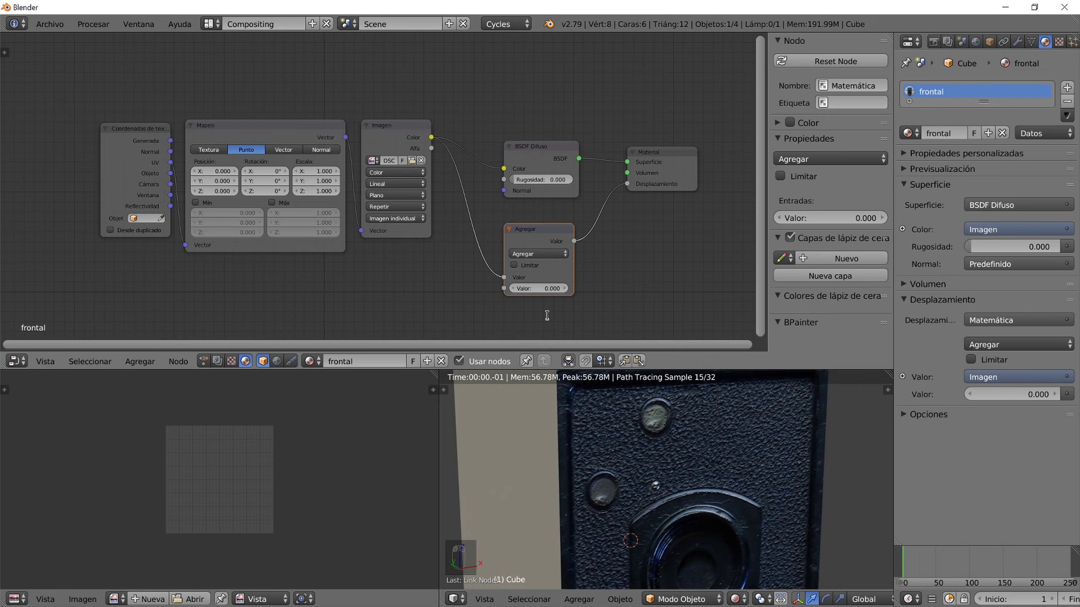
pyautogui.click(537, 290)
pyautogui.write('7.6')
pyautogui.press('Return')
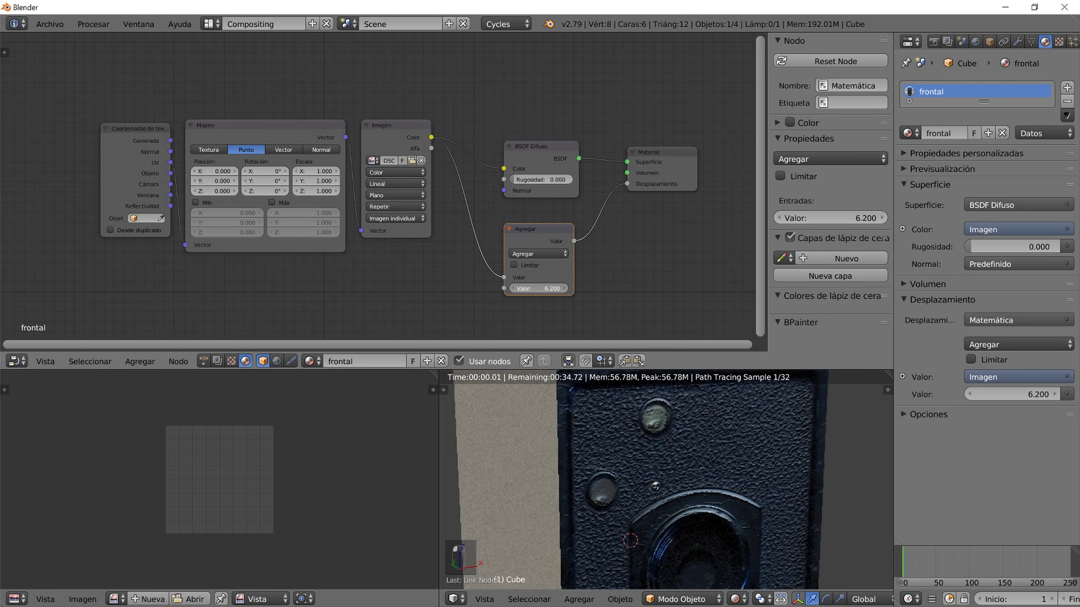
pyautogui.press('Return')
pyautogui.write('3.6')
pyautogui.press('Return')
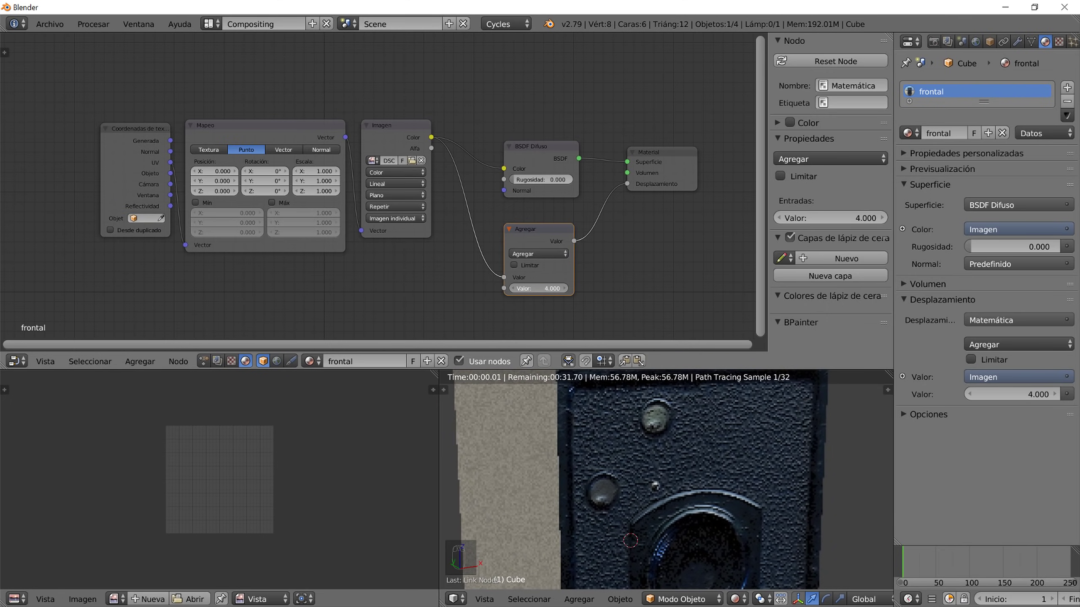
# - Set the Matemática node's second Valor to 1.3 and check the rendered relief on the whole box
pyautogui.press('Return')
pyautogui.write('1.3')
pyautogui.press('Return')
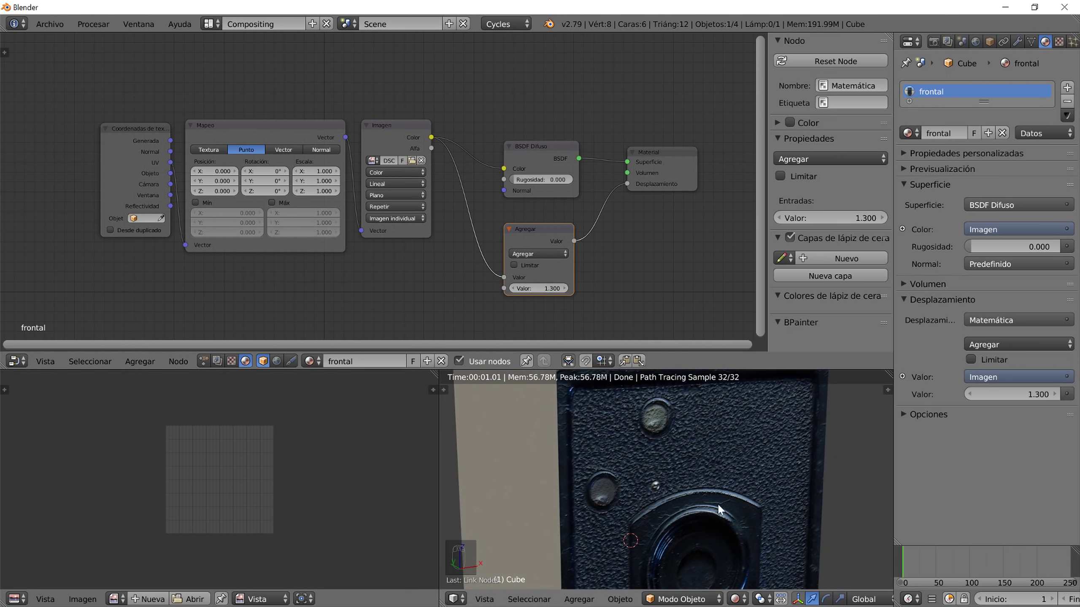
pyautogui.scroll(-5, 653, 489)
pyautogui.moveTo(645, 481); pyautogui.dragTo(666, 490, button='middle')
pyautogui.scroll(-1, 667, 489)
pyautogui.scroll(1, 666, 489)
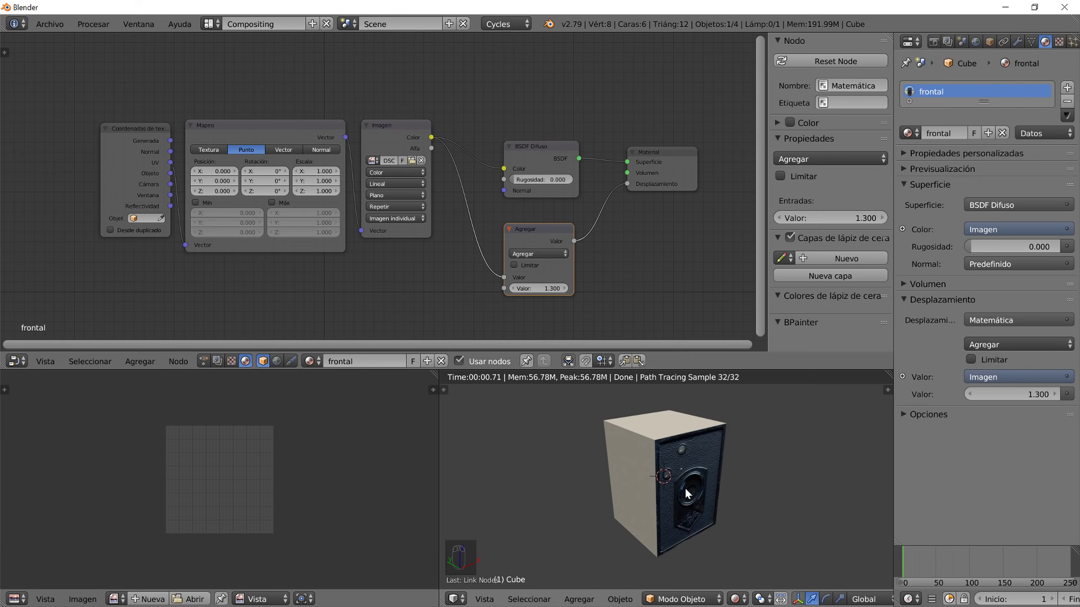
pyautogui.moveTo(683, 483); pyautogui.dragTo(674, 474, button='middle')
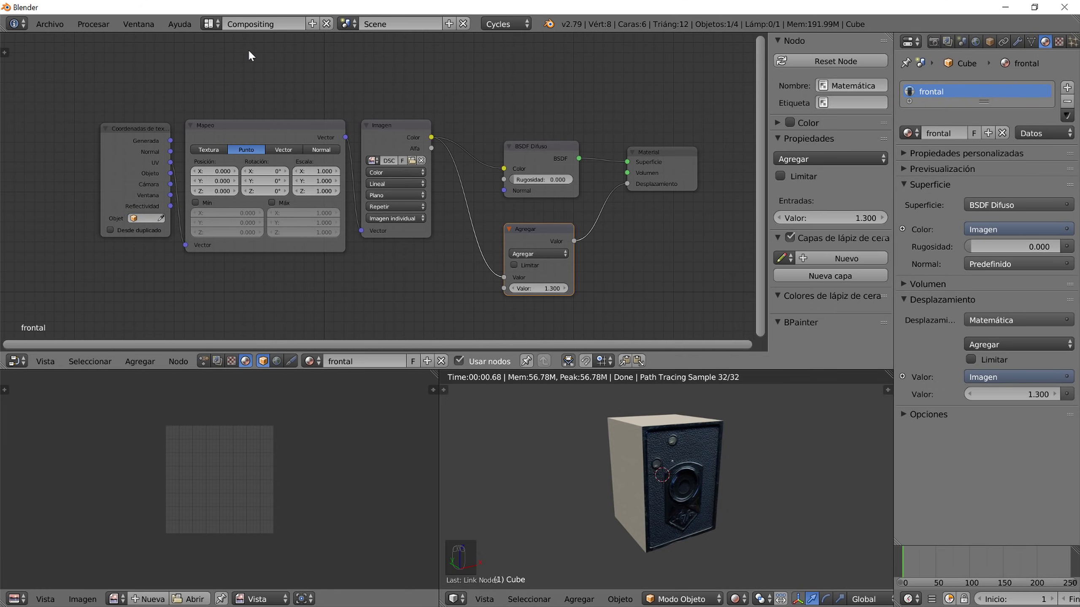
# - Switch to the UV Editing layout and change its 3D view from solid to a shading mode that displays the cube's textured front
pyautogui.click(211, 24)
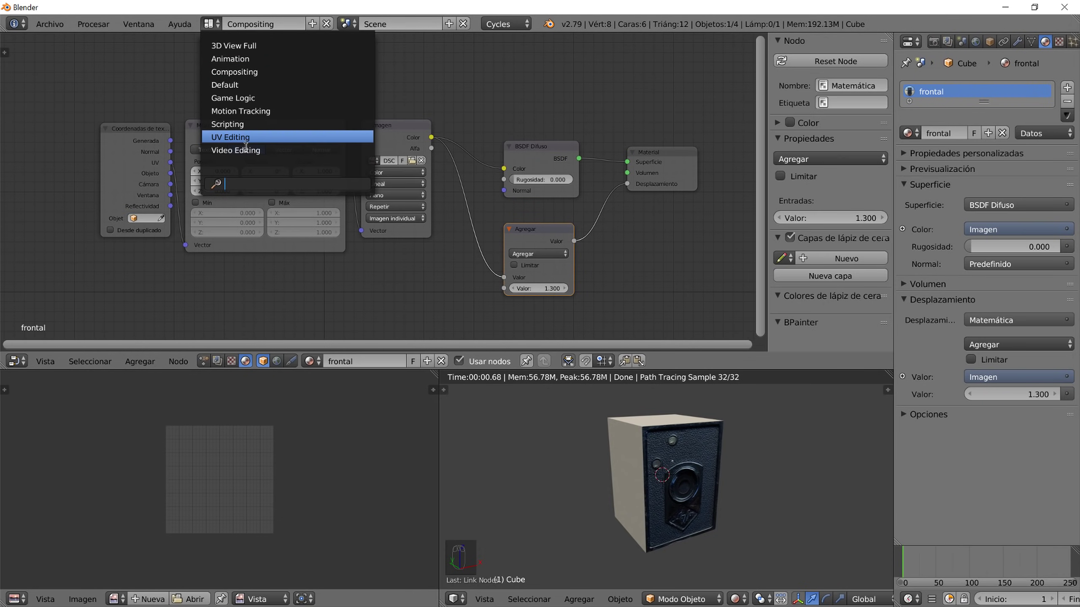
pyautogui.click(238, 137)
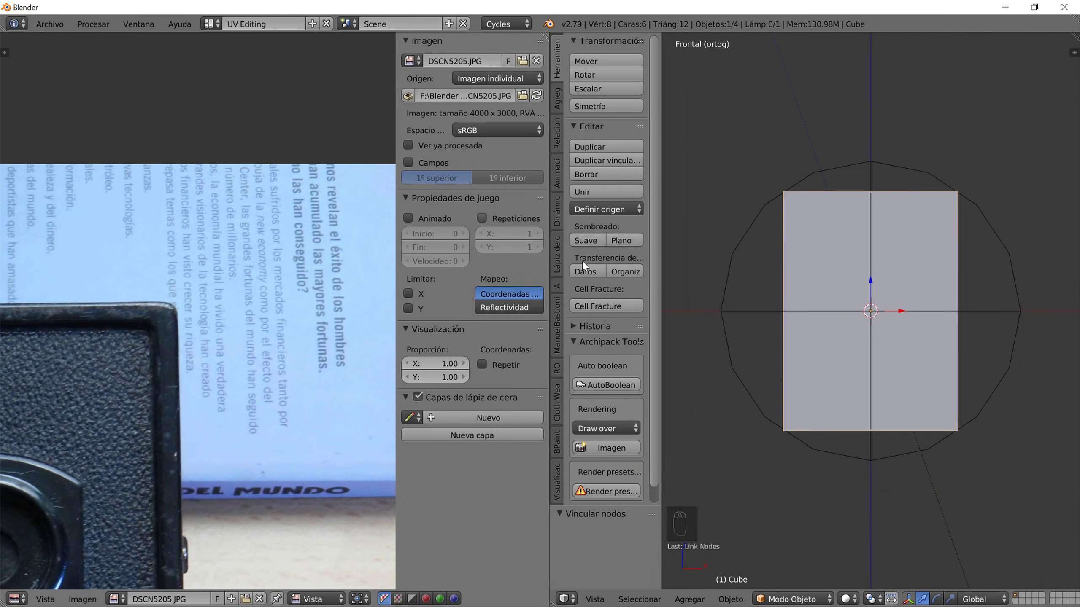
pyautogui.scroll(-8, 166, 467)
pyautogui.scroll(3, 156, 453)
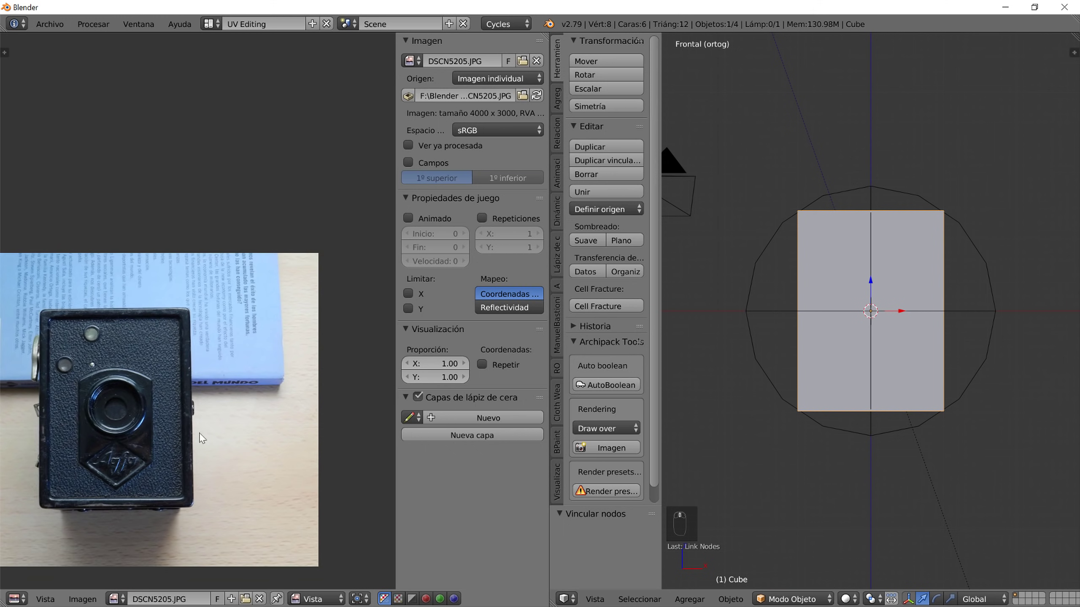
pyautogui.moveTo(839, 347); pyautogui.dragTo(850, 356, button='middle')
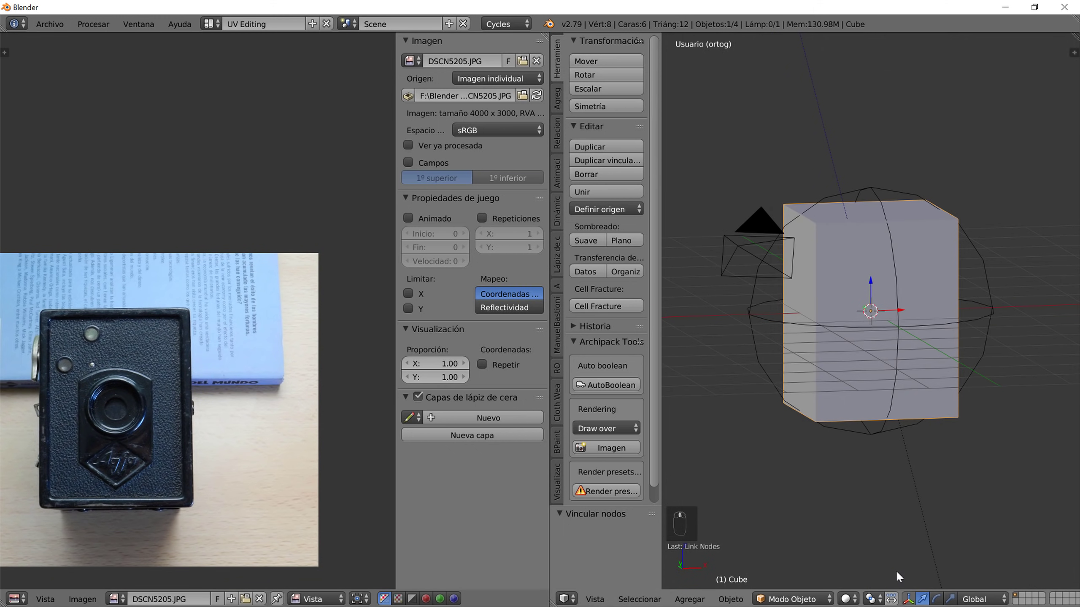
pyautogui.click(846, 599)
pyautogui.click(876, 522)
pyautogui.moveTo(874, 442); pyautogui.dragTo(859, 431, button='middle')
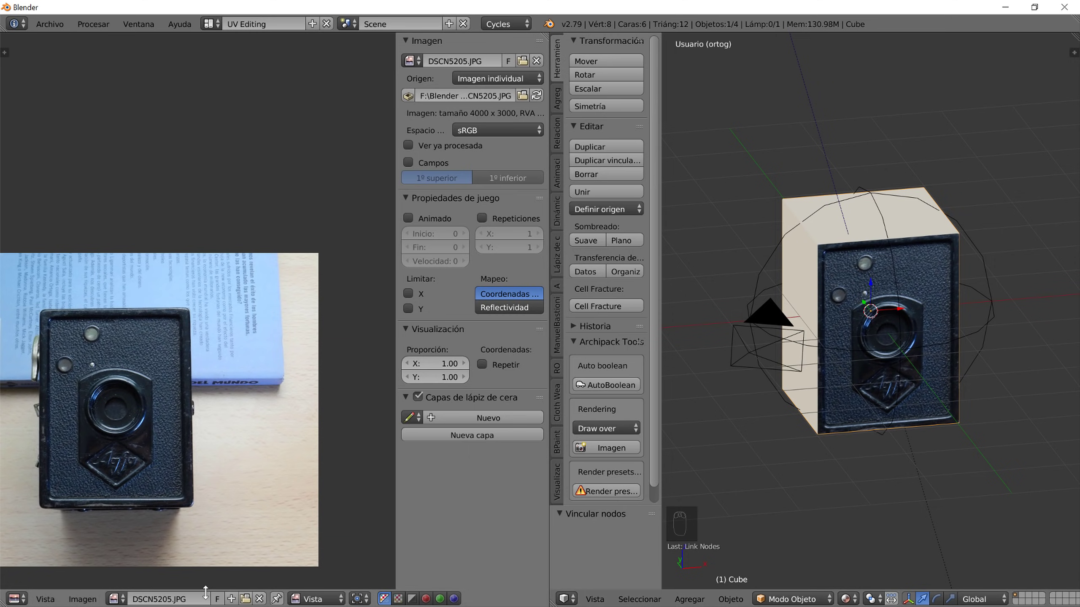
# - Load the reference photo DSCN5209.JPG into the image editor, choosing it from thumbnails, and bring the pictured camera fully into view
pyautogui.click(245, 599)
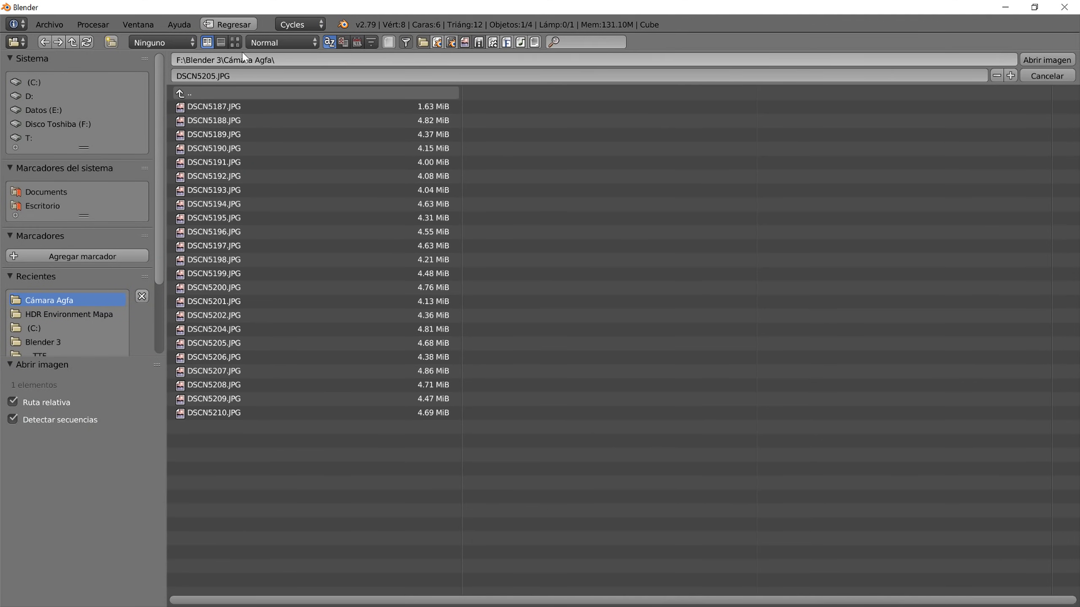
pyautogui.click(234, 43)
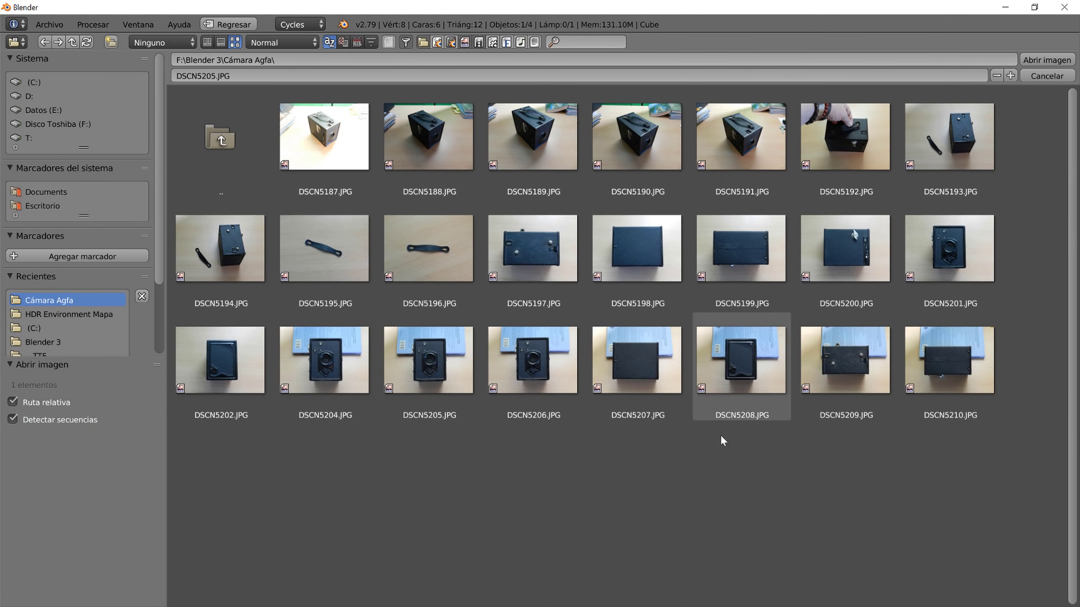
pyautogui.click(839, 376)
pyautogui.doubleClick(850, 406)
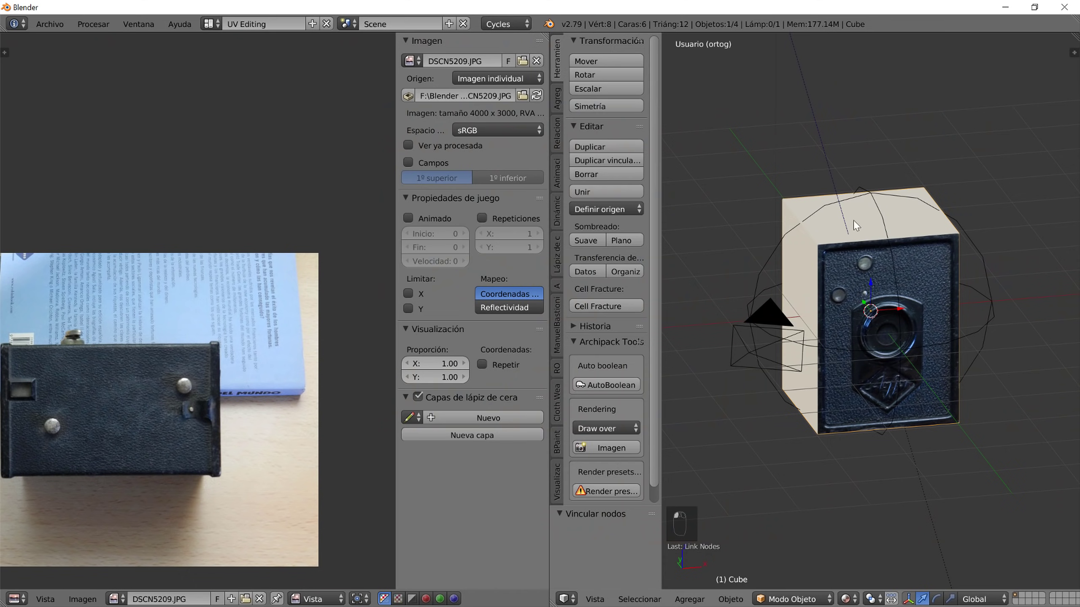
pyautogui.moveTo(158, 407); pyautogui.dragTo(228, 353, button='middle')
# - In the top orthographic view, scale the cube along Y by about 1.679 to give the camera body its depth
pyautogui.press('KP_7')
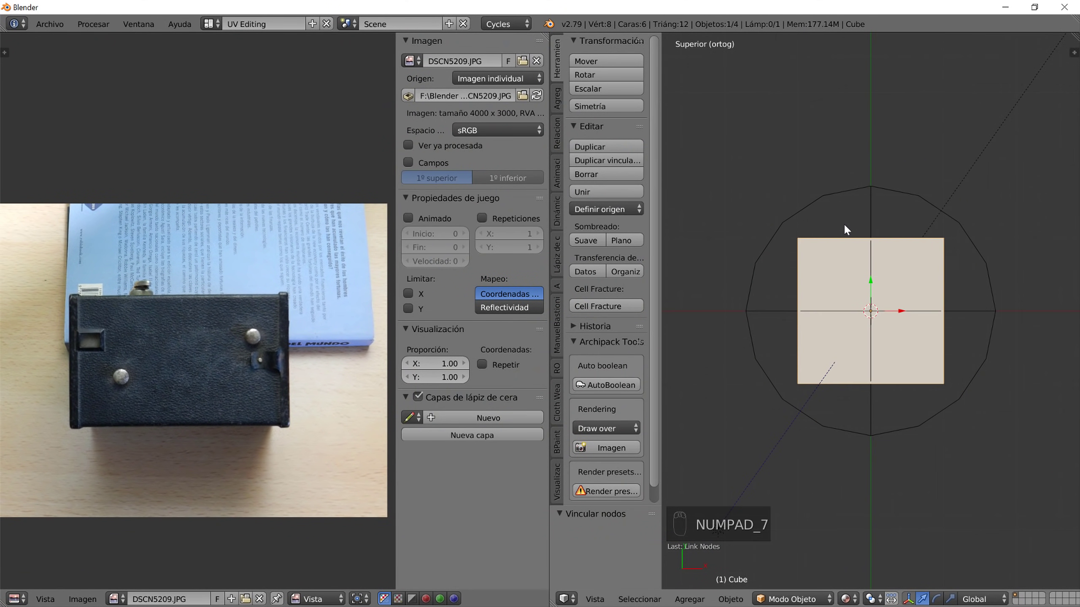
pyautogui.moveTo(845, 324); pyautogui.dragTo(861, 352, button='middle')
pyautogui.press('KP_7')
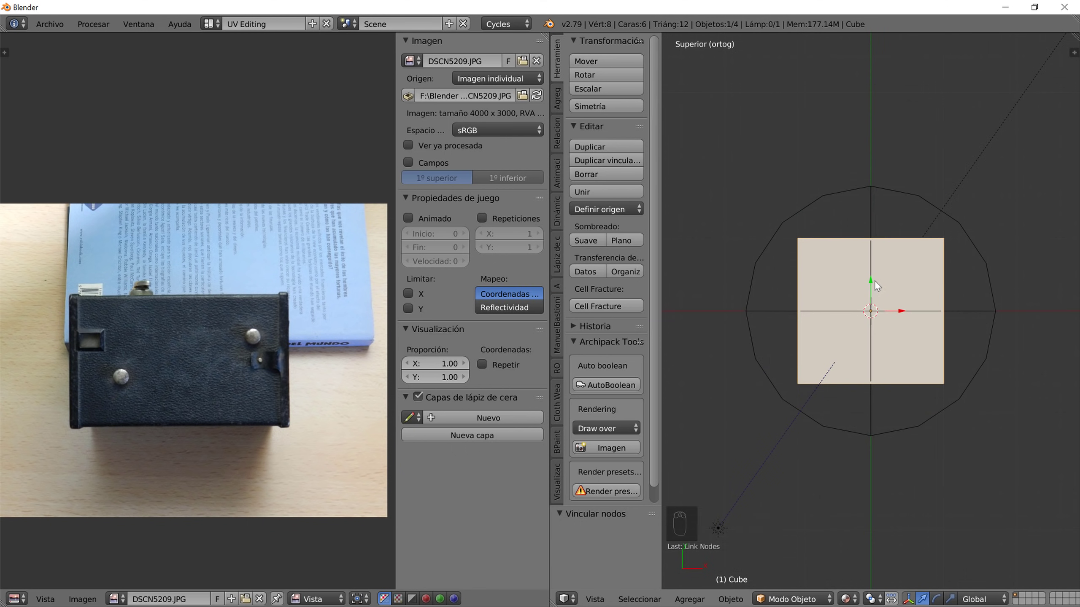
pyautogui.press('s')
pyautogui.press('y')
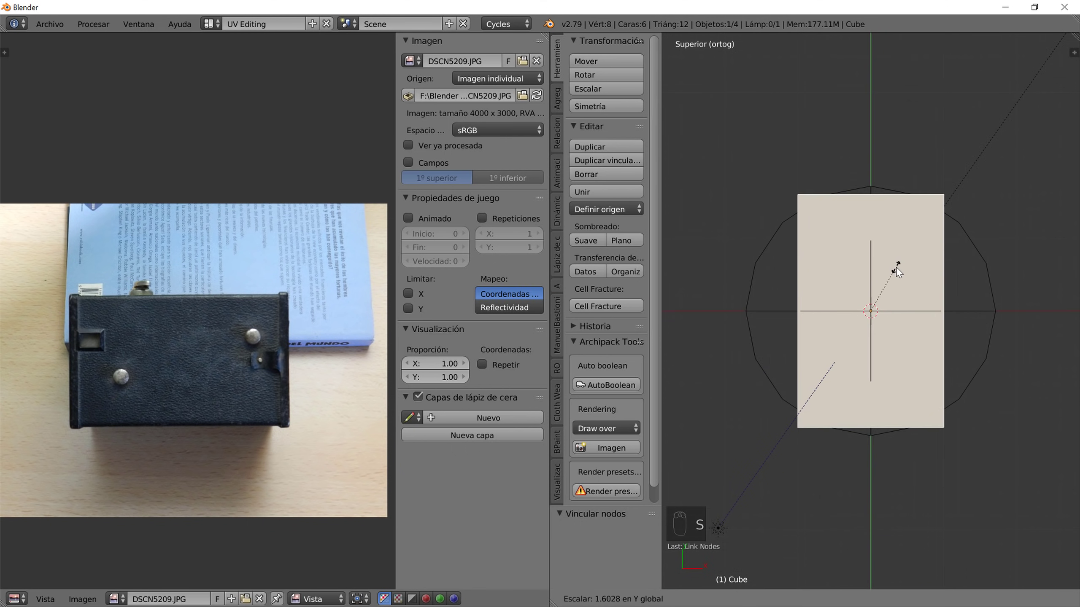
pyautogui.click(896, 264)
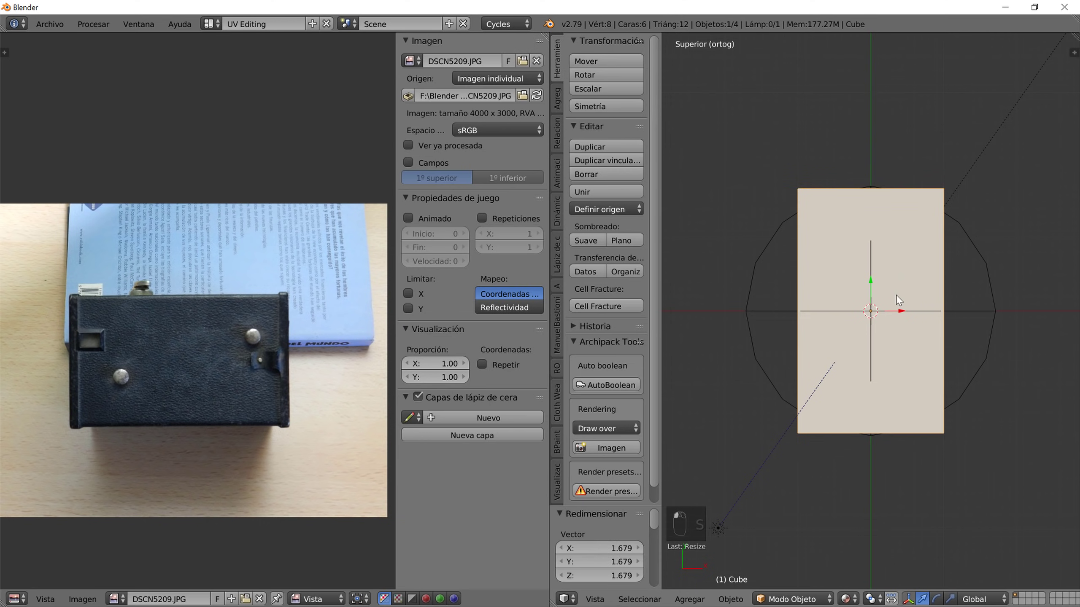
# - In Edit Mode, select the cube's top face and unwrap it with Proyectar desde vista from the top view
pyautogui.press('Tab')
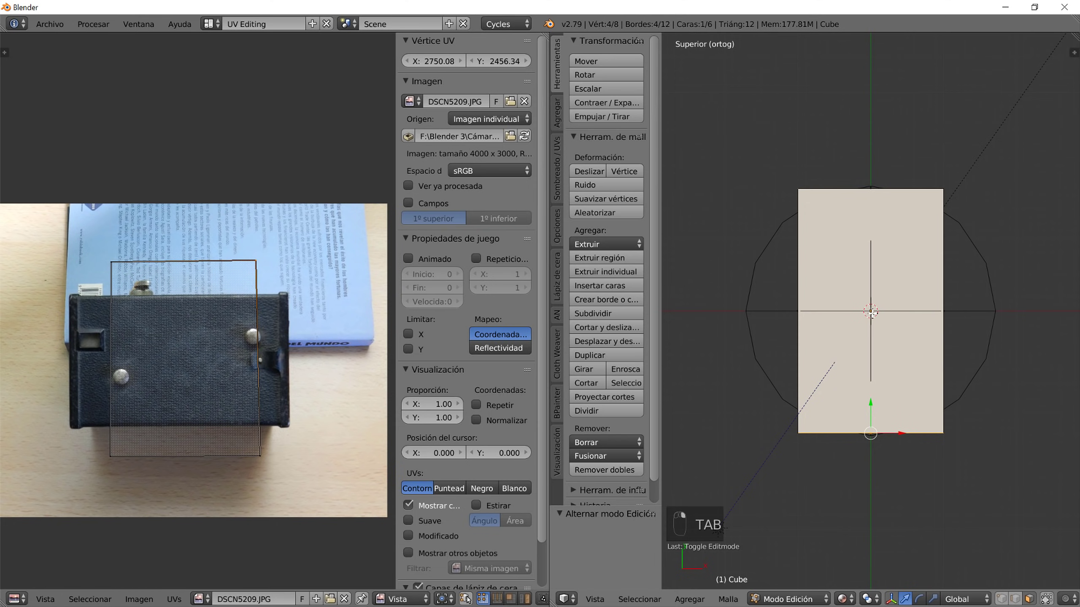
pyautogui.rightClick(890, 327)
pyautogui.press('u')
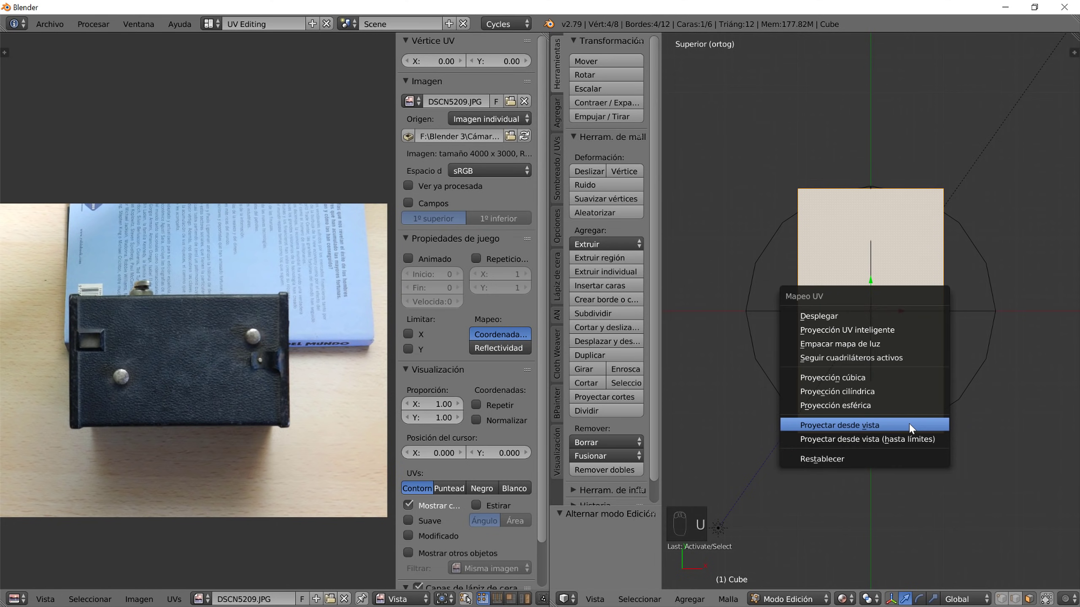
pyautogui.click(910, 425)
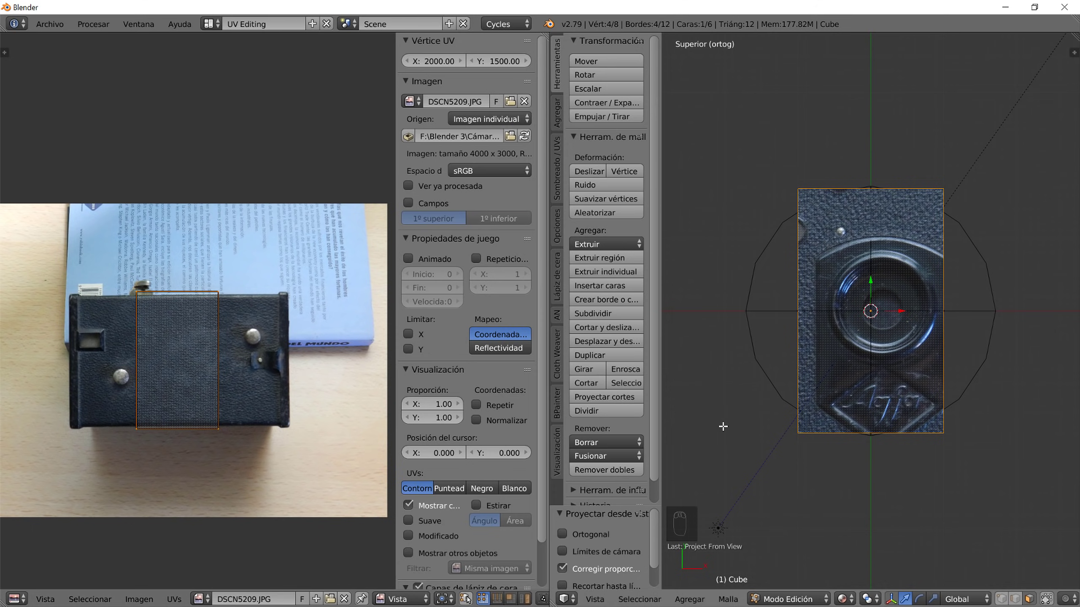
pyautogui.moveTo(793, 441); pyautogui.dragTo(803, 425, button='middle')
pyautogui.press('KP_7')
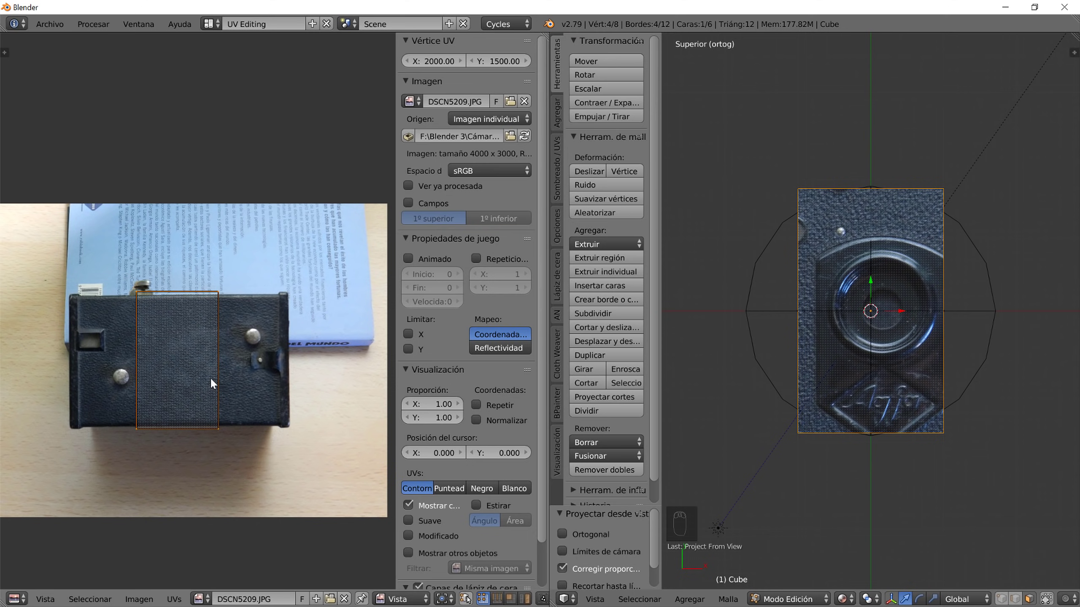
# - Return to the Compositing layout and copy the frontal material
pyautogui.click(211, 24)
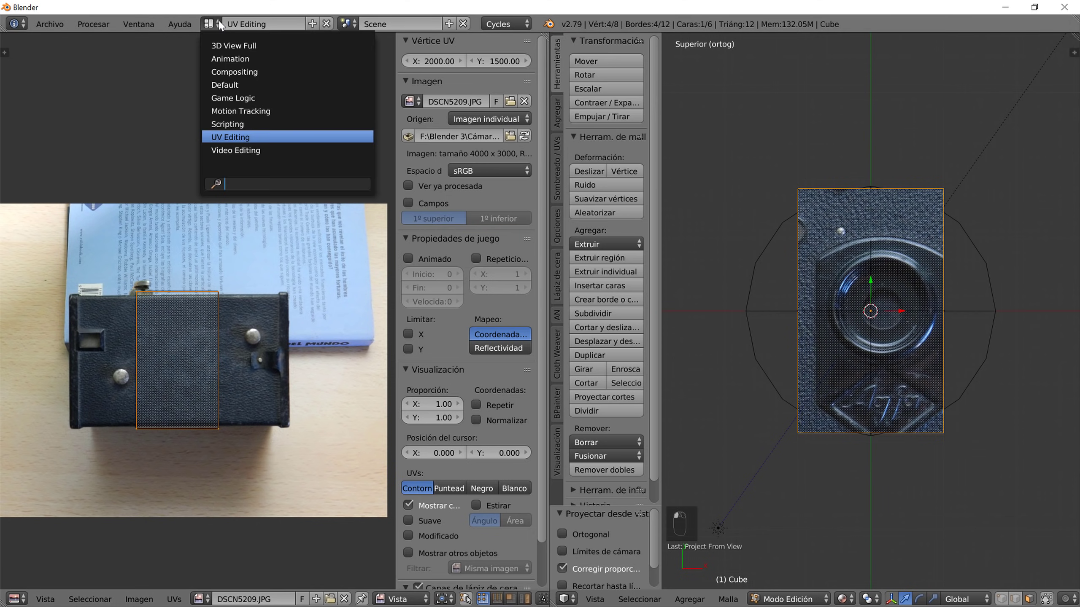
pyautogui.click(255, 71)
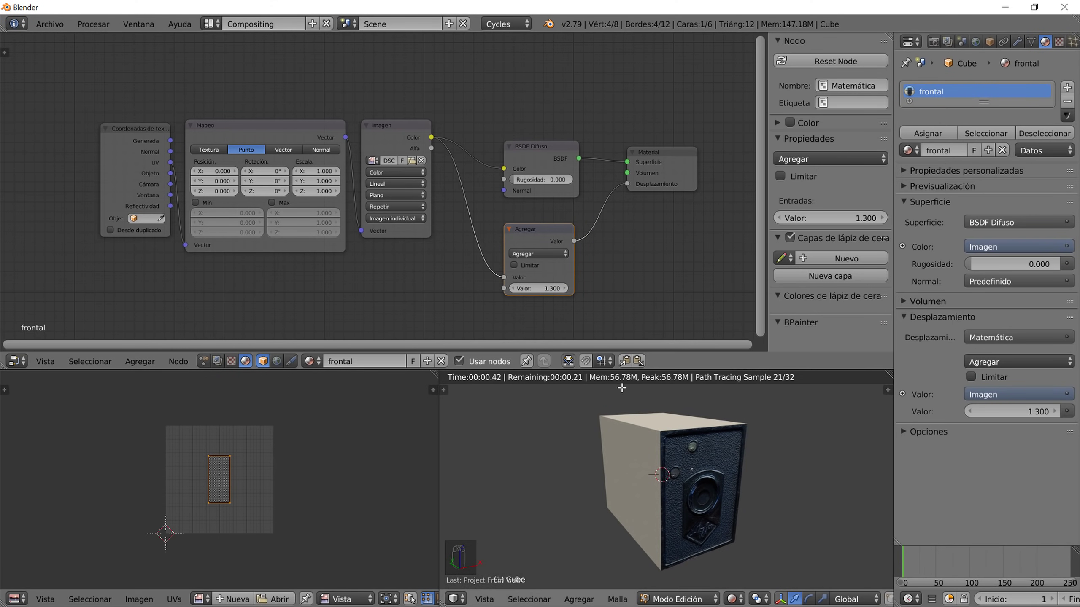
pyautogui.click(1067, 115)
pyautogui.click(1043, 147)
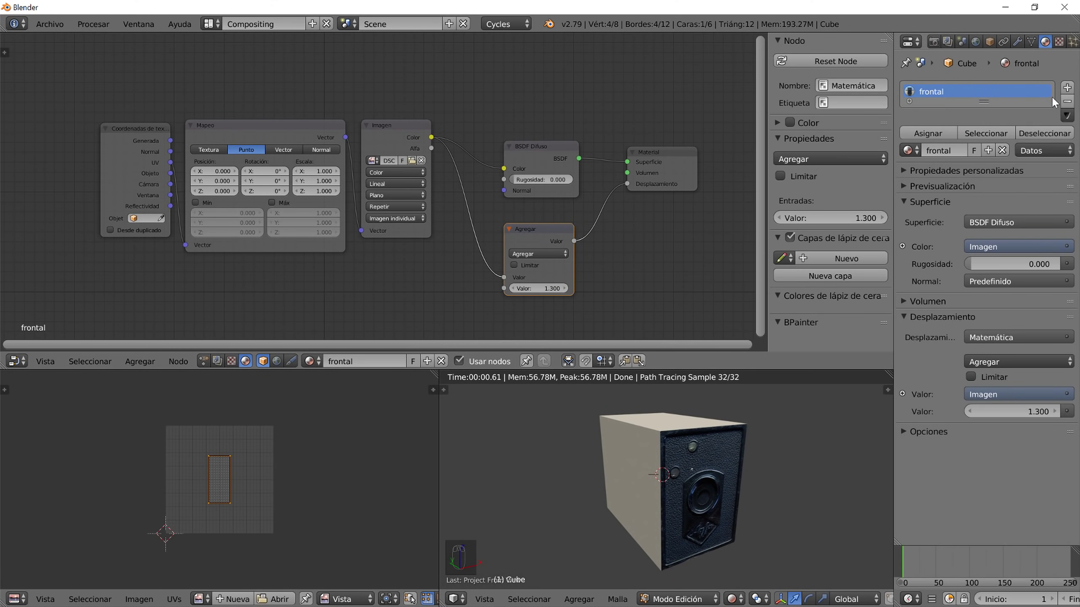
# - Add a second material slot to the cube with a new material named Superior
pyautogui.click(1066, 87)
pyautogui.click(934, 185)
pyautogui.click(937, 184)
pyautogui.write('S')
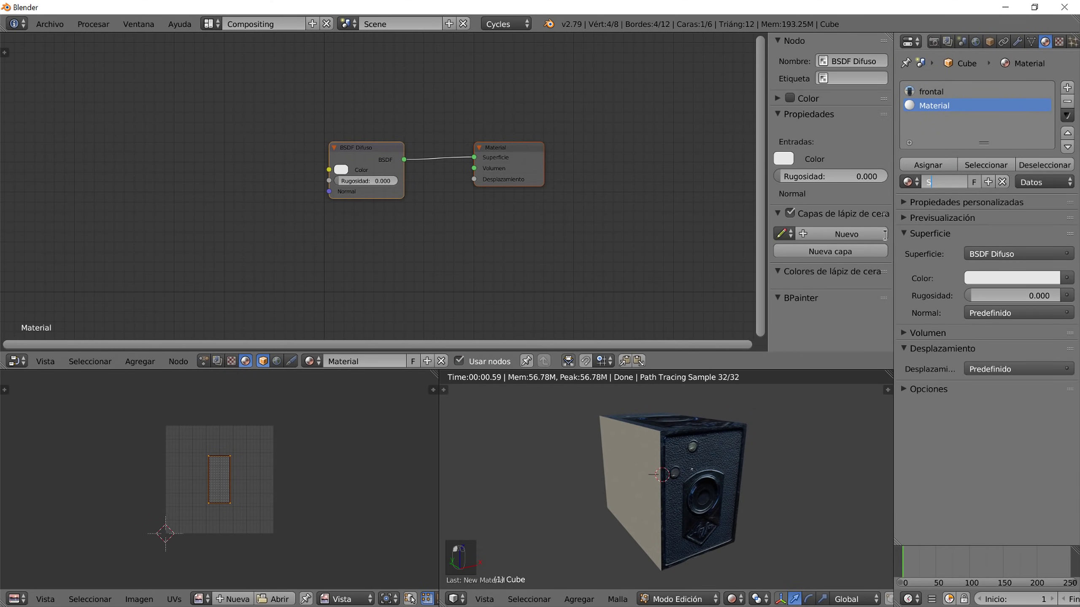
pyautogui.write('uperior')
pyautogui.press('Return')
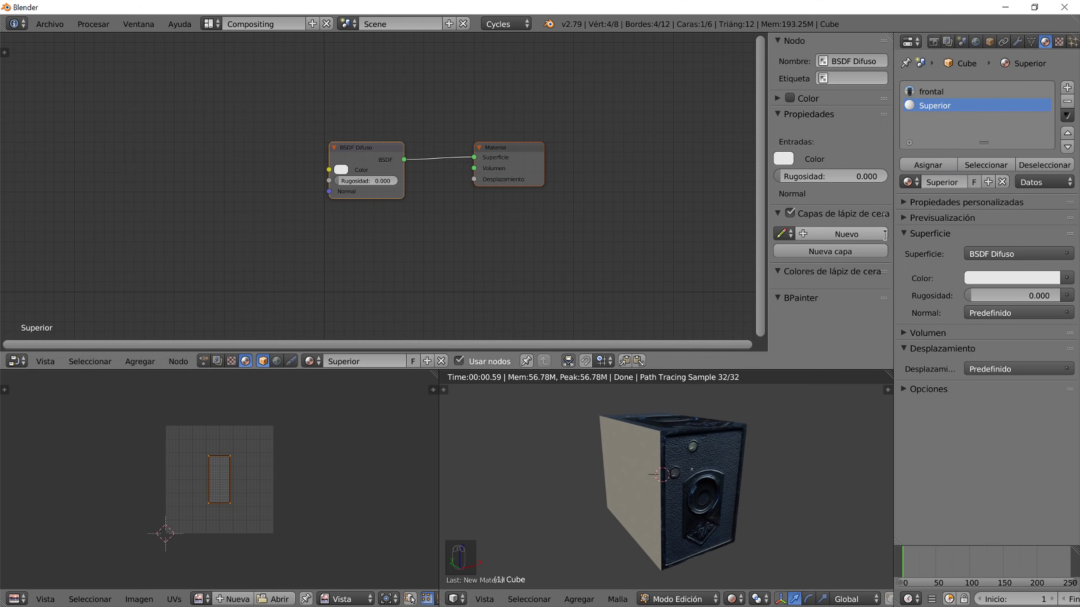
# - Paste the copied frontal material into Superior and assign Superior to the selected top face
pyautogui.click(1067, 114)
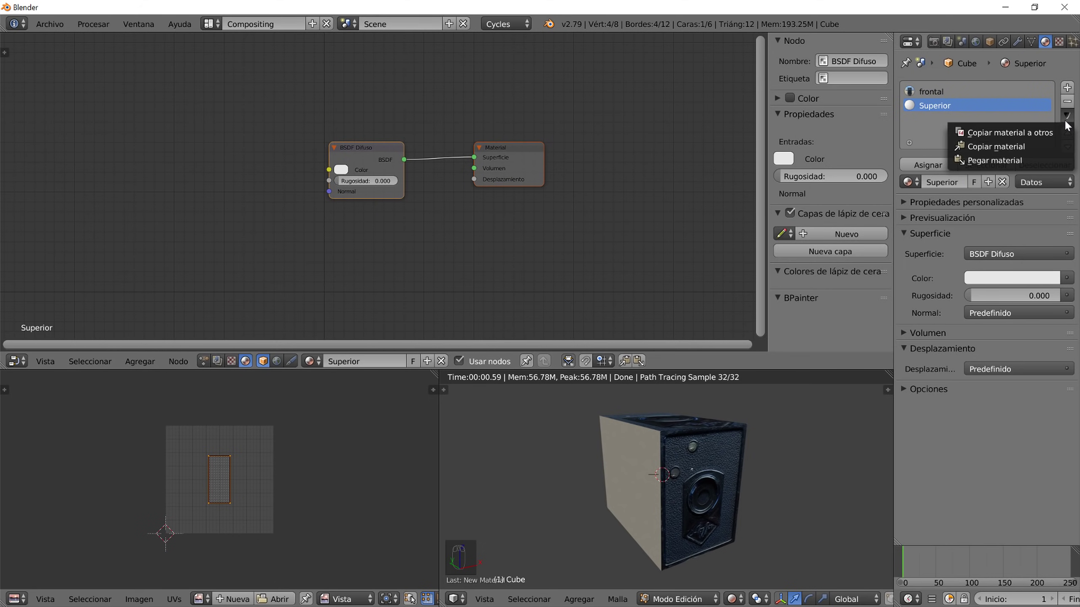
pyautogui.click(1042, 159)
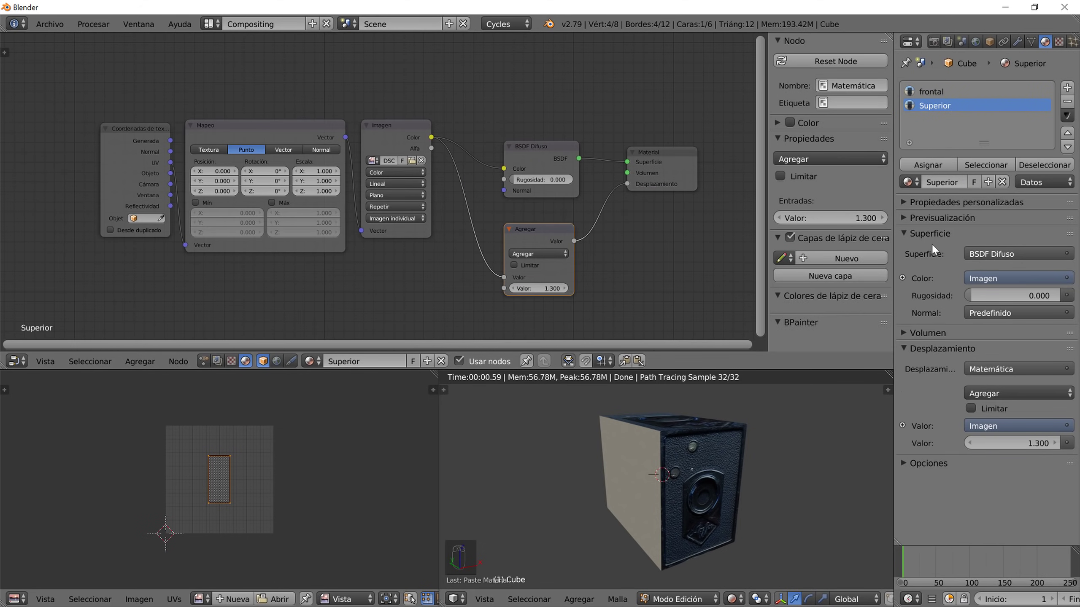
pyautogui.click(927, 165)
# - Set the Superior material's Imagen node to DSCN5209.JPG and orbit the rendered view to check the top face
pyautogui.click(373, 161)
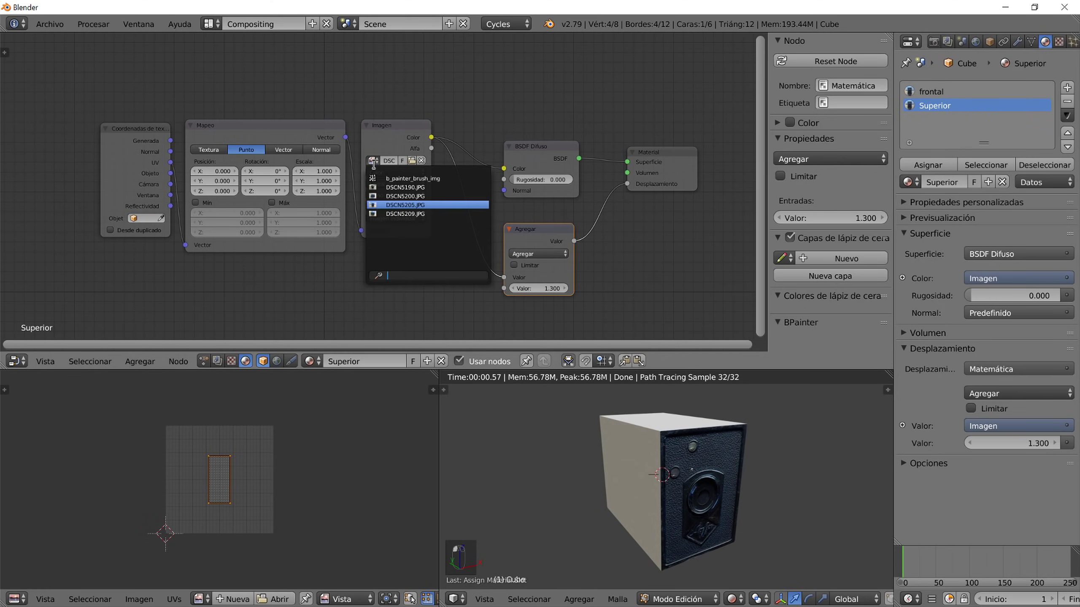
pyautogui.click(394, 187)
pyautogui.scroll(4, 390, 174)
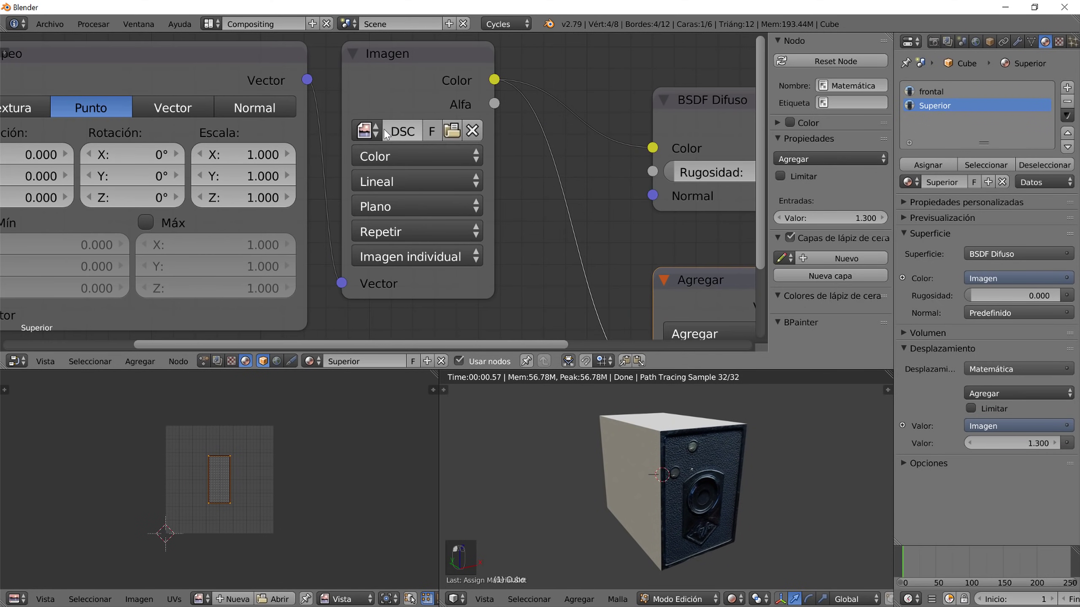
pyautogui.click(375, 134)
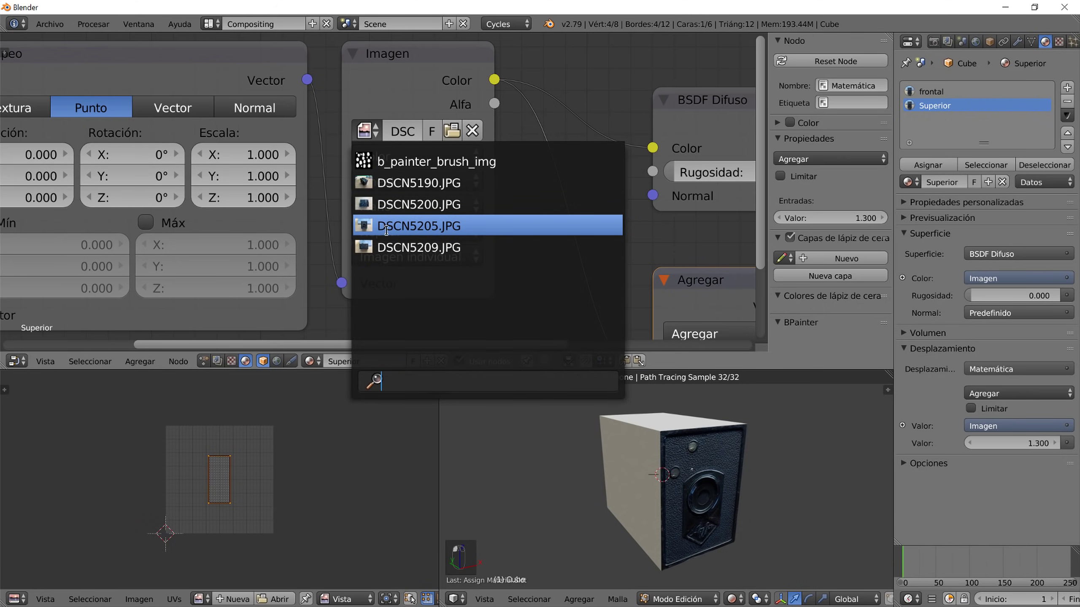
pyautogui.click(393, 248)
pyautogui.moveTo(630, 485)
pyautogui.mouseDown(button='middle')
pyautogui.moveTo(649, 516)
pyautogui.moveTo(633, 480)
pyautogui.mouseUp(button='middle')
# - Switch to the UV Editing layout and rotate the top face's UVs by 90° over the DSCN5209.JPG photo
pyautogui.click(215, 24)
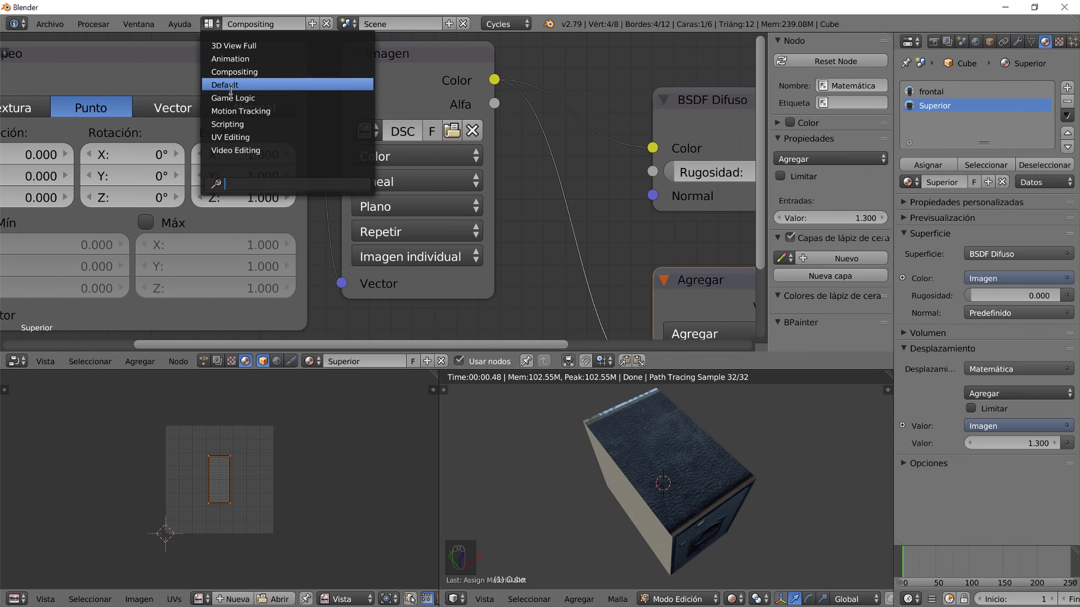
pyautogui.press('Return')
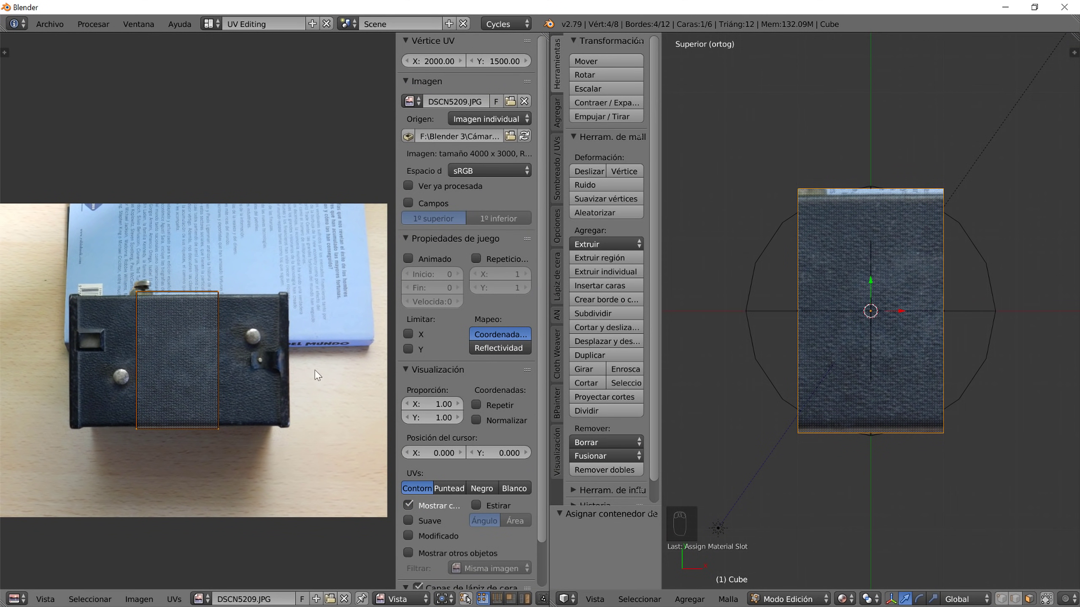
pyautogui.moveTo(851, 426); pyautogui.dragTo(901, 409, button='middle')
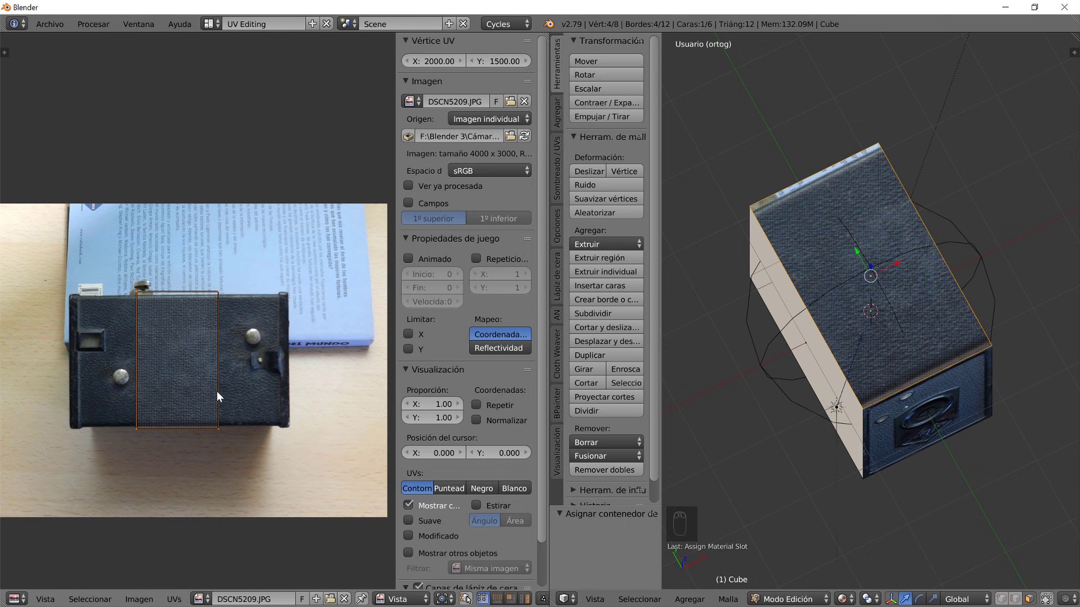
pyautogui.press('r')
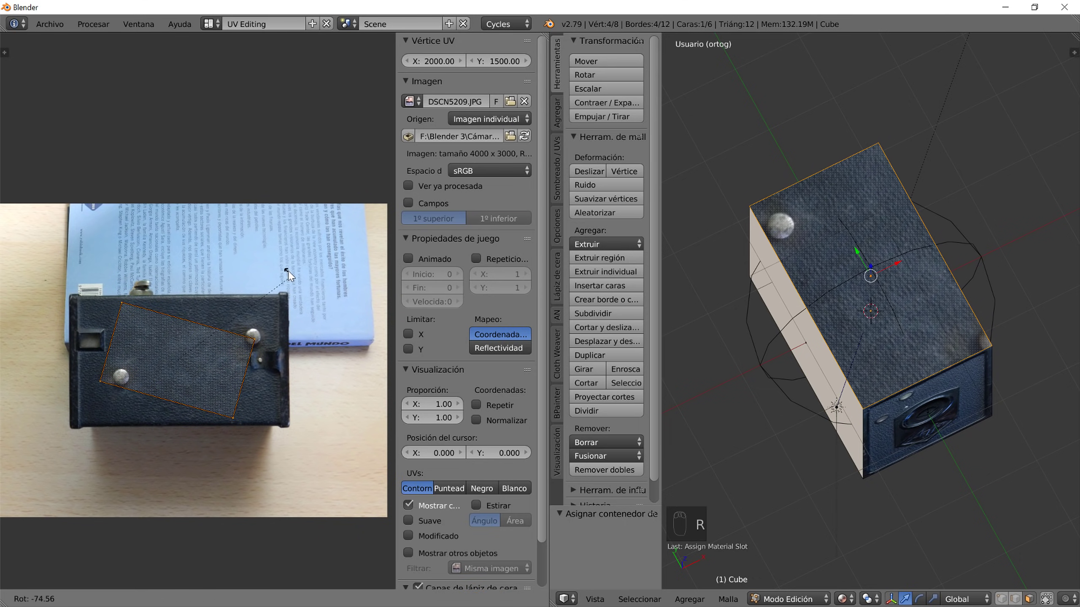
pyautogui.click(263, 253)
pyautogui.write('r90')
pyautogui.press('Return')
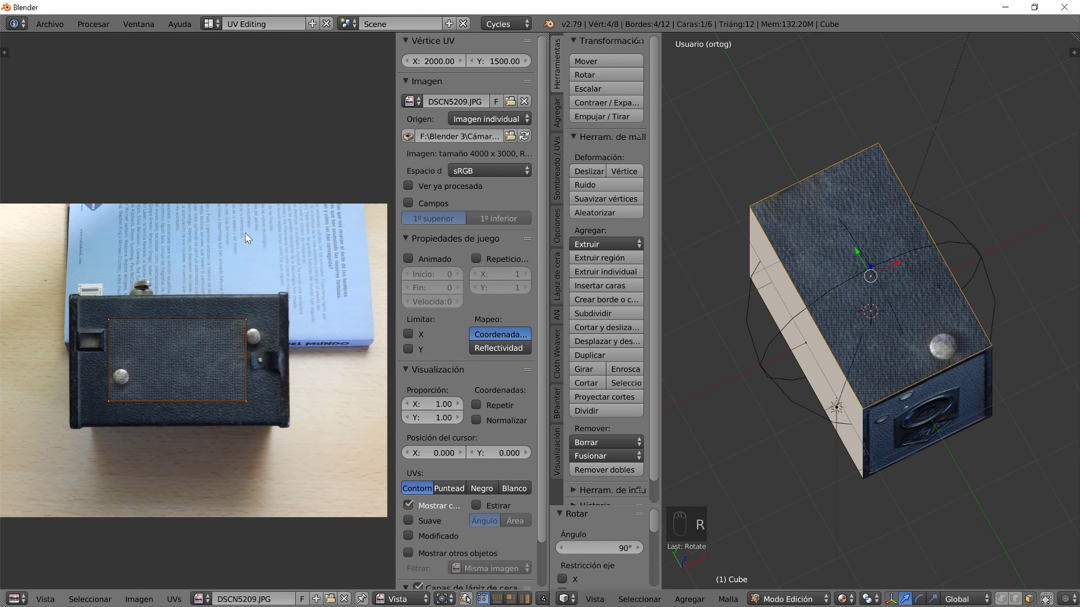
# - Scale the top face's UVs by about 1.58 and move the upper-right UV vertex onto the photographed camera's corner
pyautogui.press('s')
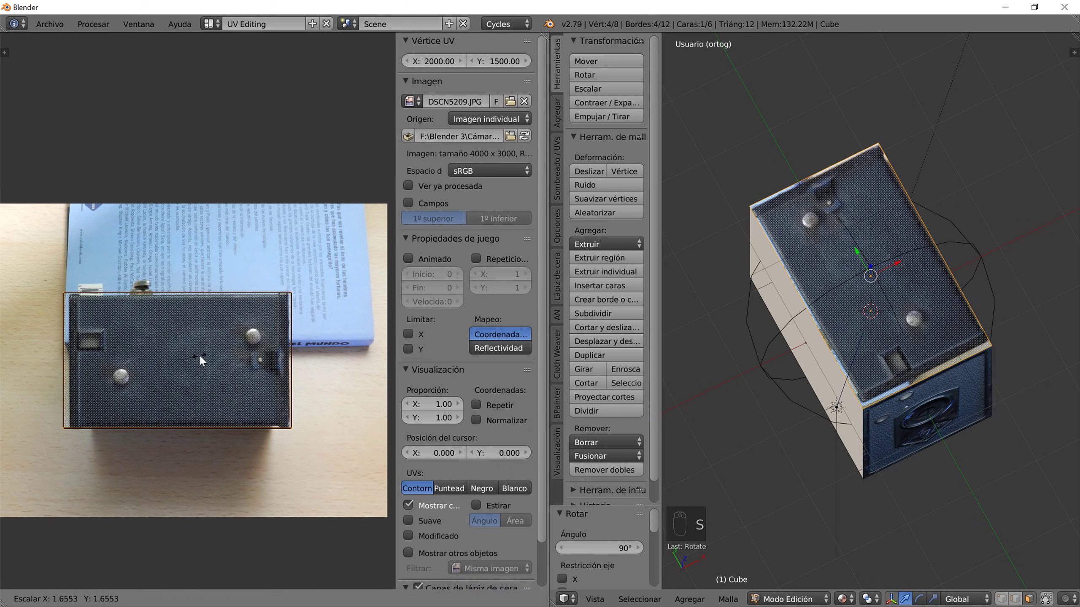
pyautogui.click(179, 340)
pyautogui.scroll(3, 179, 341)
pyautogui.moveTo(224, 371); pyautogui.dragTo(153, 307, button='middle')
pyautogui.rightClick(179, 282)
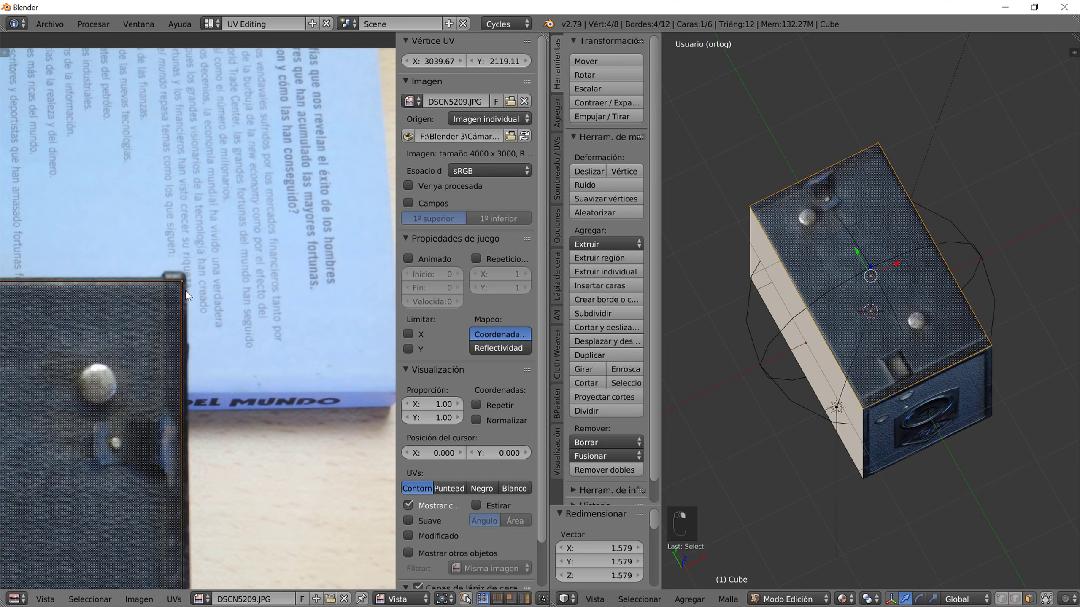
pyautogui.press('g')
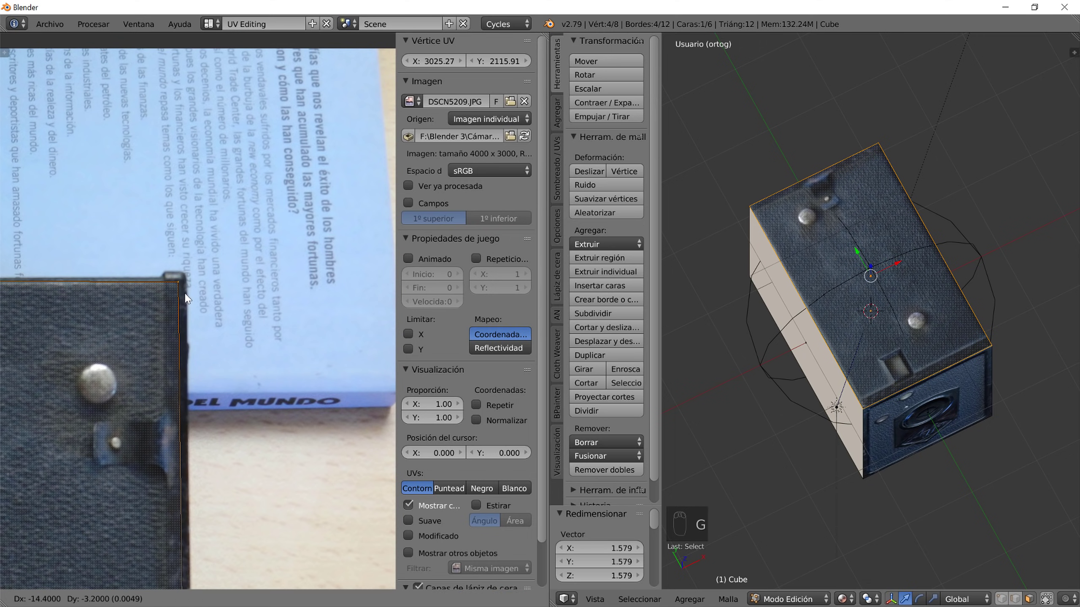
pyautogui.click(187, 292)
# - Move the lower-right UV vertex of the top face onto the matching corner of the photographed camera
pyautogui.scroll(-3, 171, 322)
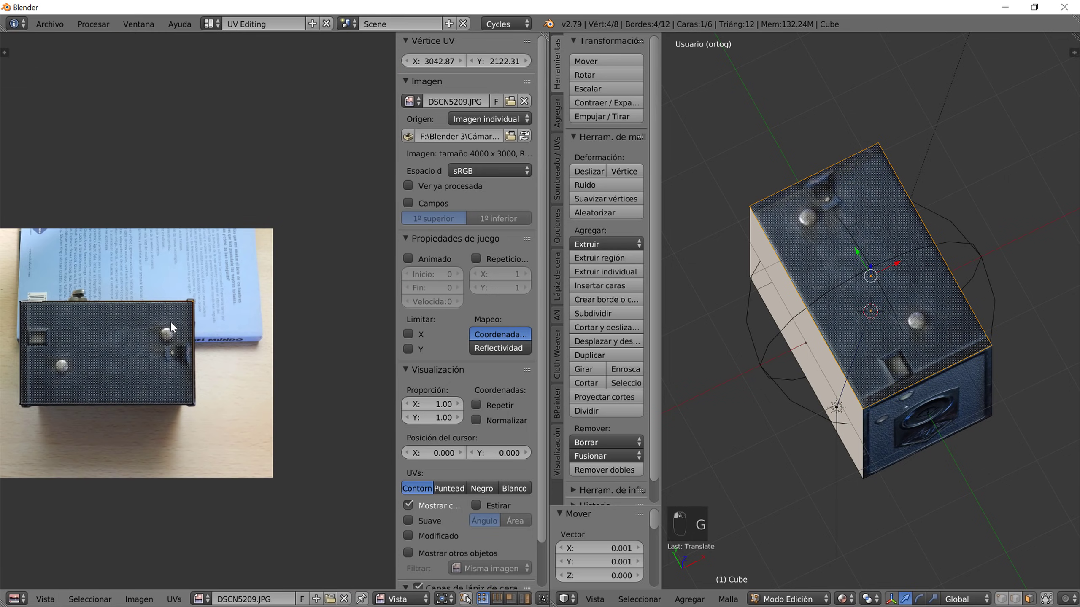
pyautogui.scroll(2, 174, 325)
pyautogui.moveTo(204, 445); pyautogui.dragTo(194, 301, button='middle')
pyautogui.scroll(4, 191, 334)
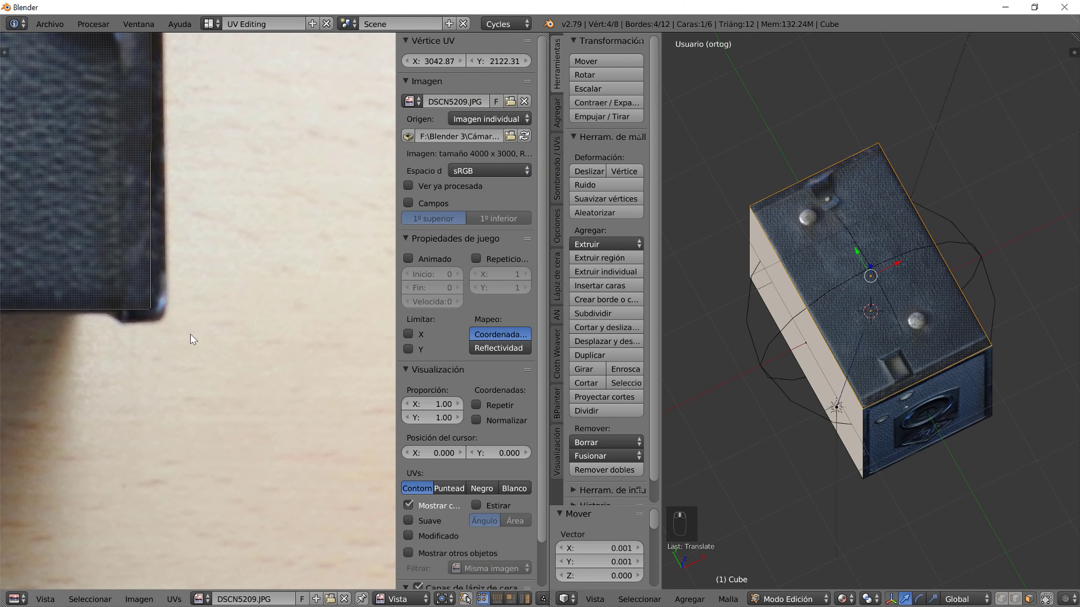
pyautogui.rightClick(147, 318)
pyautogui.moveTo(152, 309); pyautogui.dragTo(161, 306, button='right')
pyautogui.click(160, 306)
# - Move the lower-left UV vertex of the top face just inside the photographed camera's lower-left corner
pyautogui.scroll(-4, 146, 315)
pyautogui.moveTo(65, 307); pyautogui.dragTo(127, 295, button='middle')
pyautogui.rightClick(192, 296)
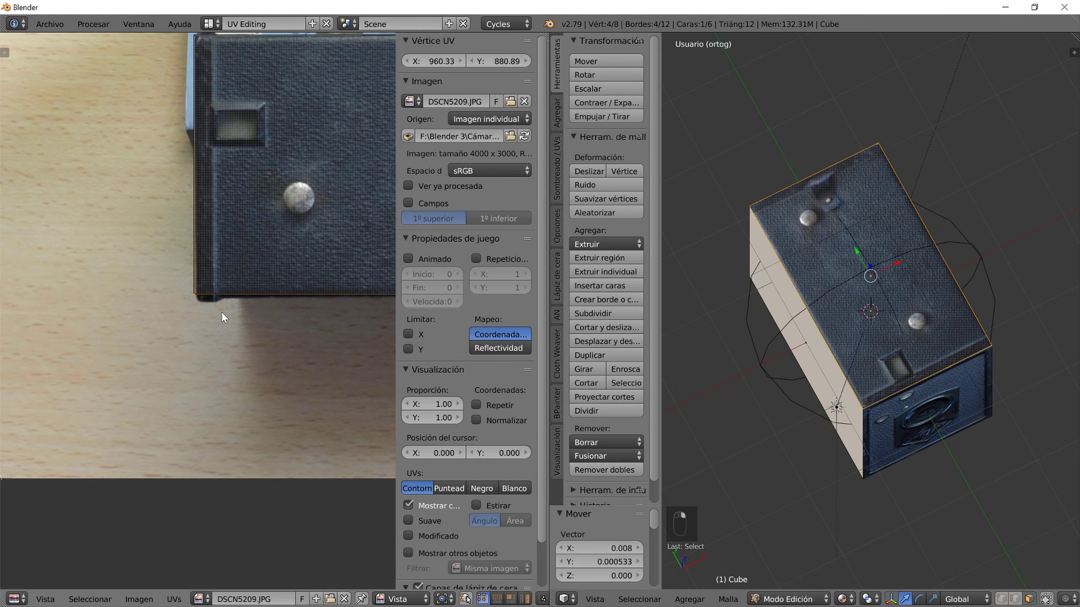
pyautogui.scroll(2, 222, 313)
pyautogui.moveTo(224, 314); pyautogui.dragTo(135, 326, button='middle')
pyautogui.press('g')
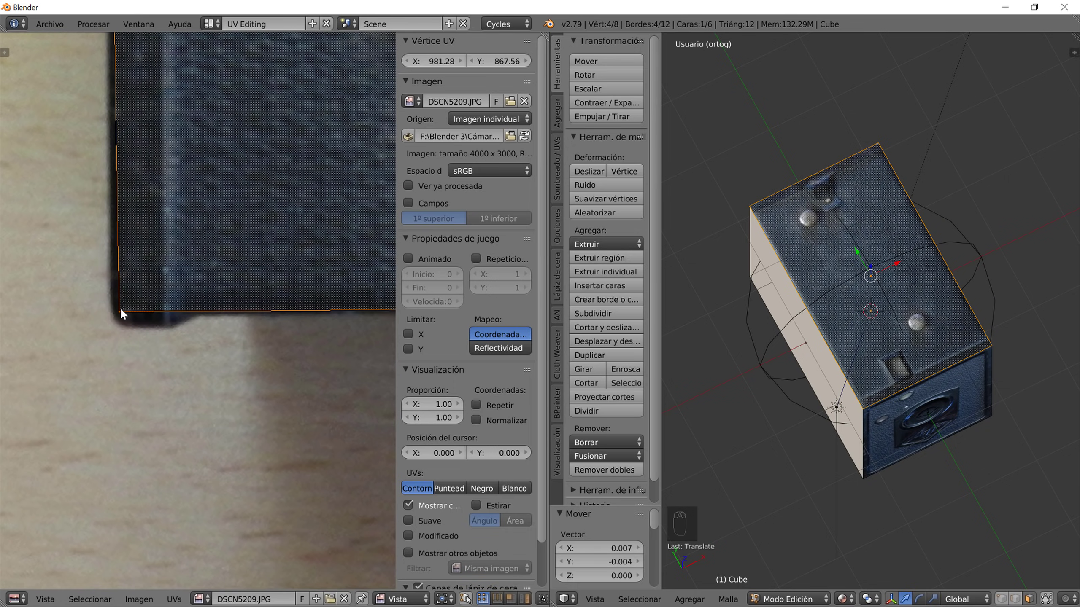
pyautogui.click(120, 307)
# - Fit the upper-left UV vertex of the top face to the camera's corner beside the book's barcode
pyautogui.scroll(-5, 128, 293)
pyautogui.scroll(2, 106, 248)
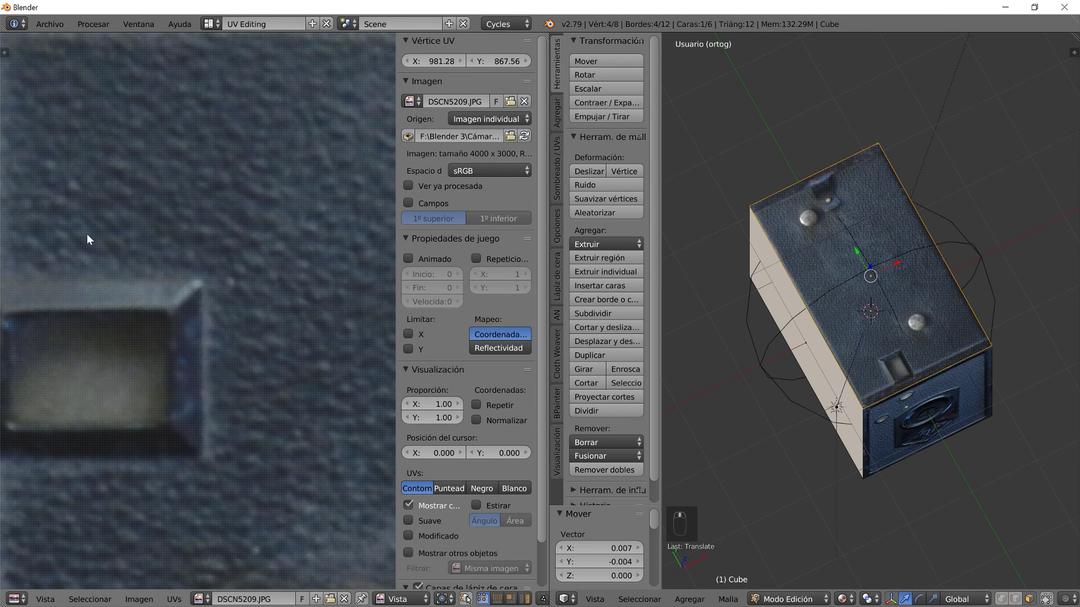
pyautogui.moveTo(106, 248); pyautogui.dragTo(192, 332, button='middle')
pyautogui.scroll(1, 208, 232)
pyautogui.rightClick(136, 187)
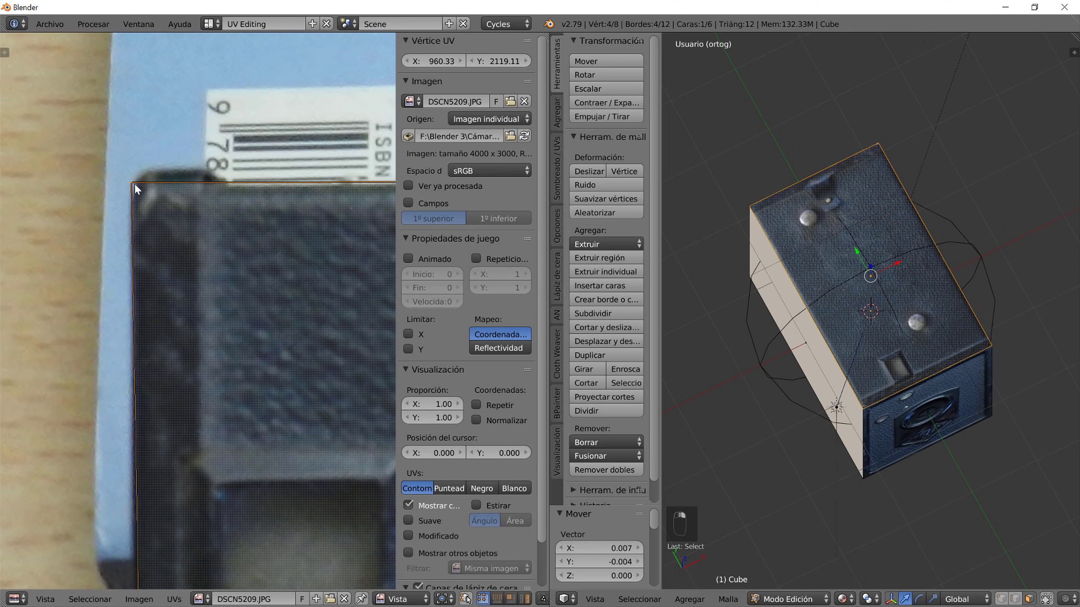
pyautogui.moveTo(134, 187); pyautogui.dragTo(140, 198, button='right')
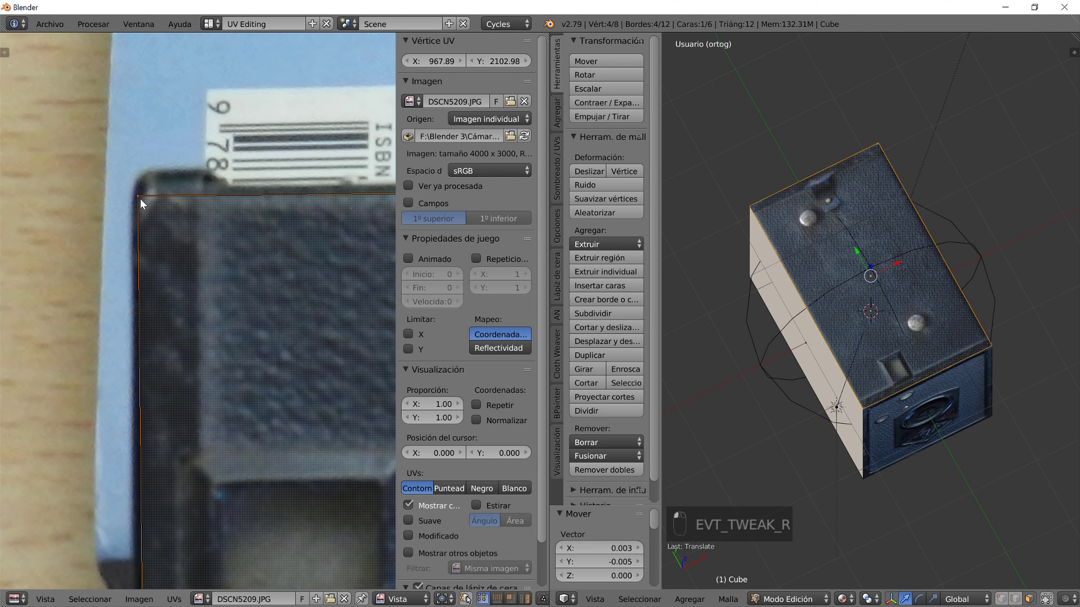
# - Return to Object Mode, check the cube in Procesado shading and set the viewport shading to Textura
pyautogui.moveTo(846, 336)
pyautogui.mouseDown(button='middle')
pyautogui.moveTo(869, 344)
pyautogui.moveTo(834, 333)
pyautogui.moveTo(853, 339)
pyautogui.mouseUp(button='middle')
pyautogui.press('Tab')
pyautogui.moveTo(894, 410); pyautogui.dragTo(881, 317, button='middle')
pyautogui.click(846, 599)
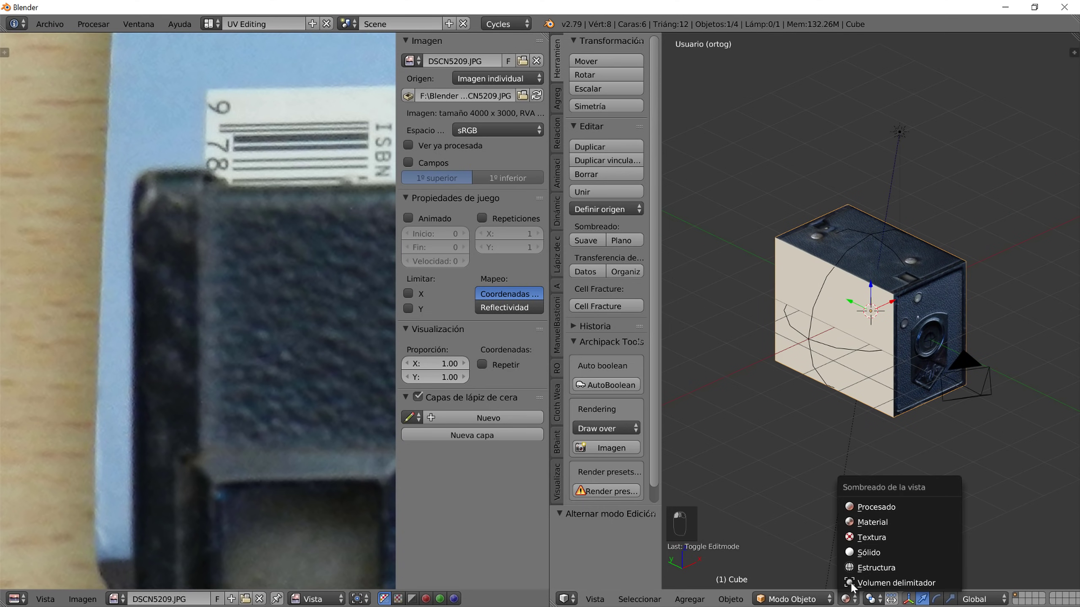
pyautogui.click(867, 506)
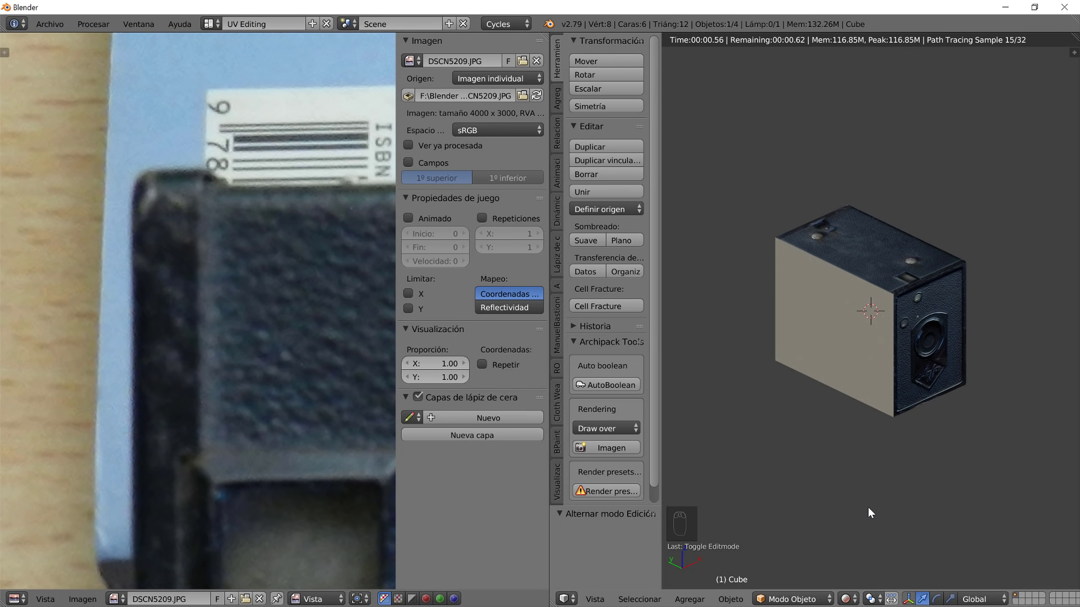
pyautogui.click(840, 599)
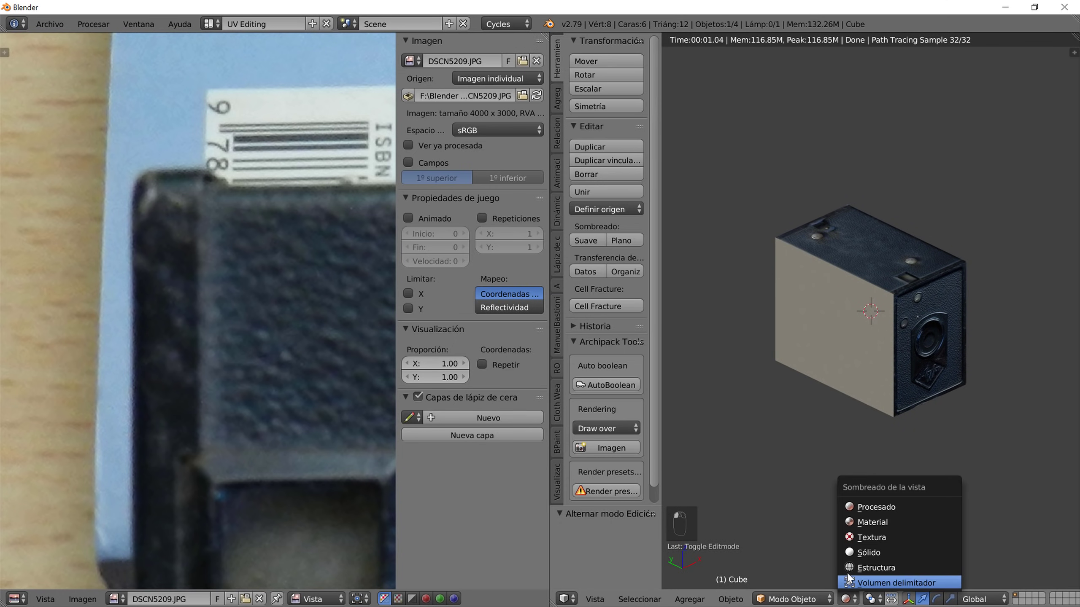
pyautogui.click(864, 535)
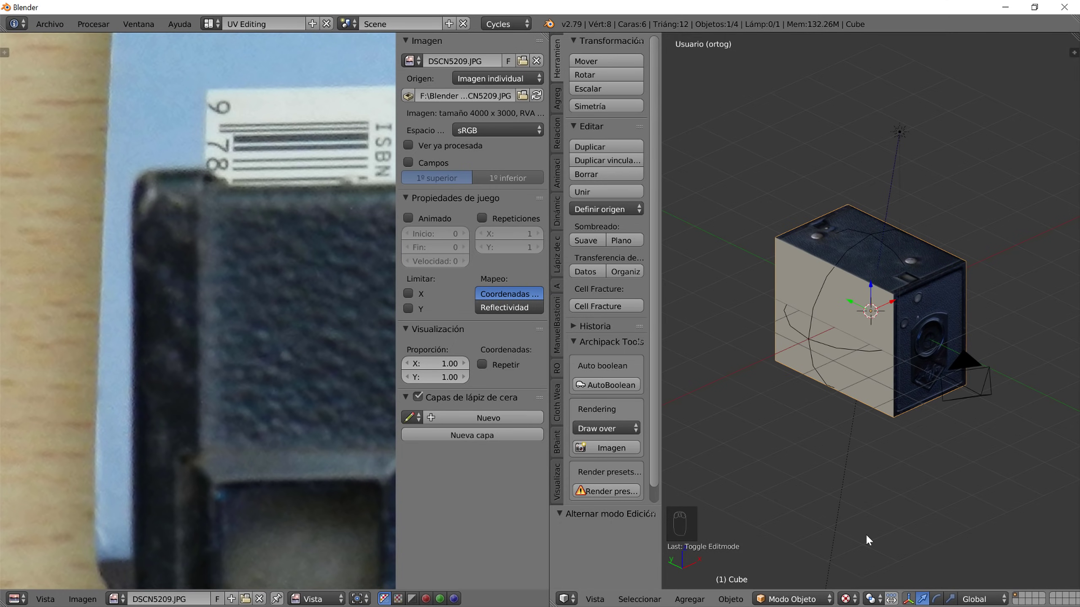
# - Show the cube in left orthographic view and load DSCN5200.JPG from the Cámara Agfa folder into the UV editor
pyautogui.moveTo(871, 331)
pyautogui.mouseDown(button='middle')
pyautogui.moveTo(804, 318)
pyautogui.moveTo(876, 326)
pyautogui.mouseUp(button='middle')
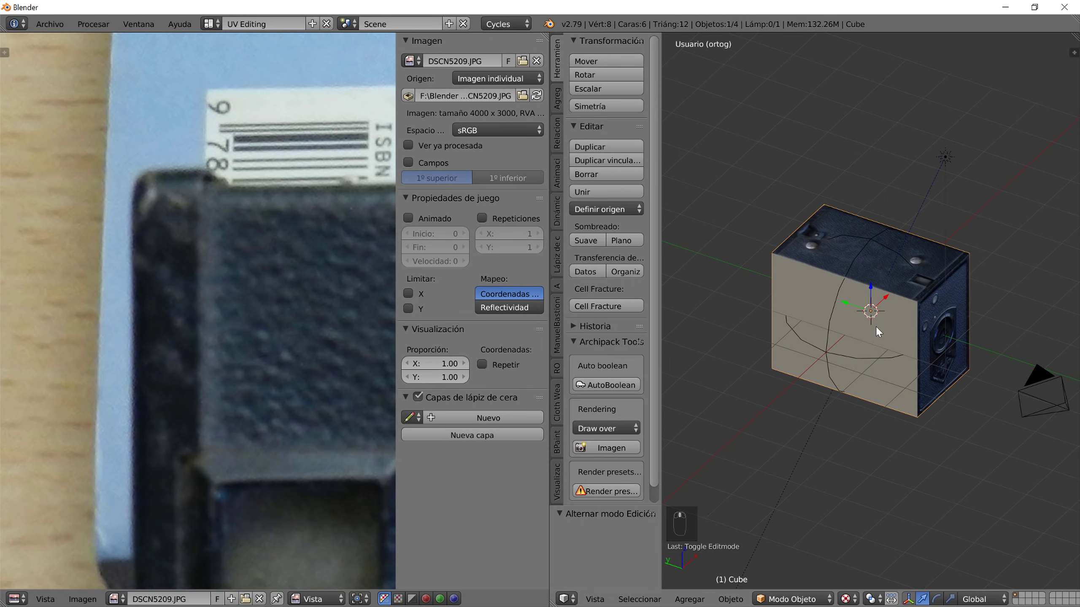
pyautogui.scroll(-9, 329, 390)
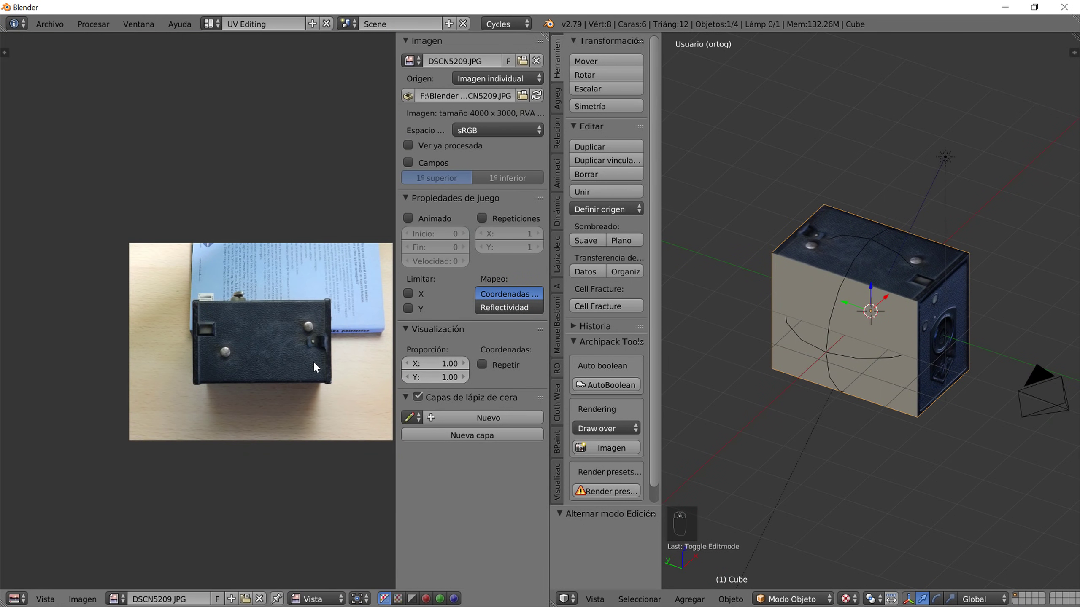
pyautogui.click(210, 25)
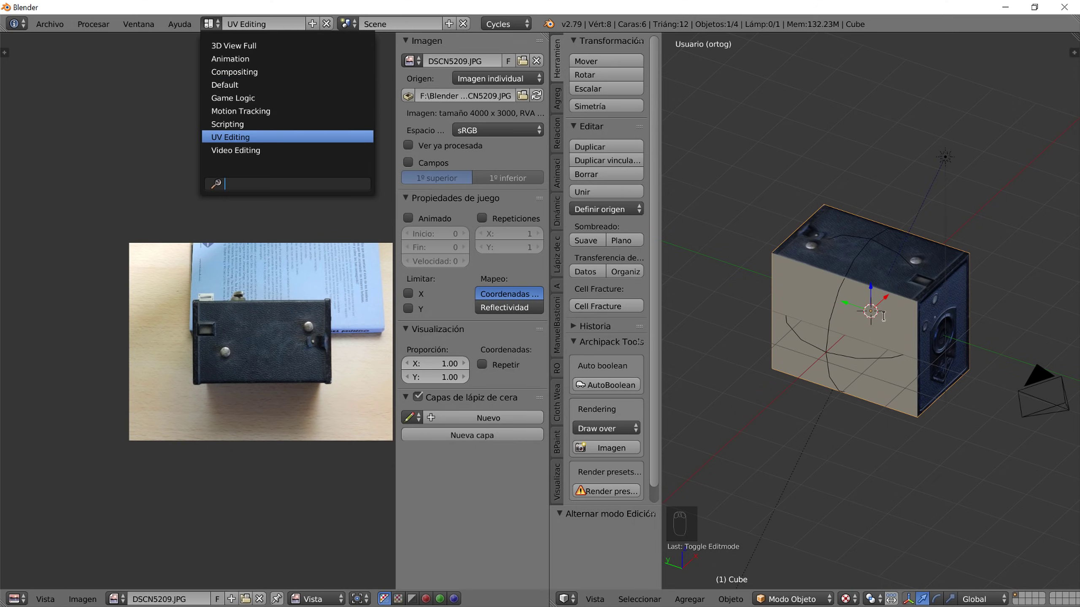
pyautogui.press('ctrl+KP_3')
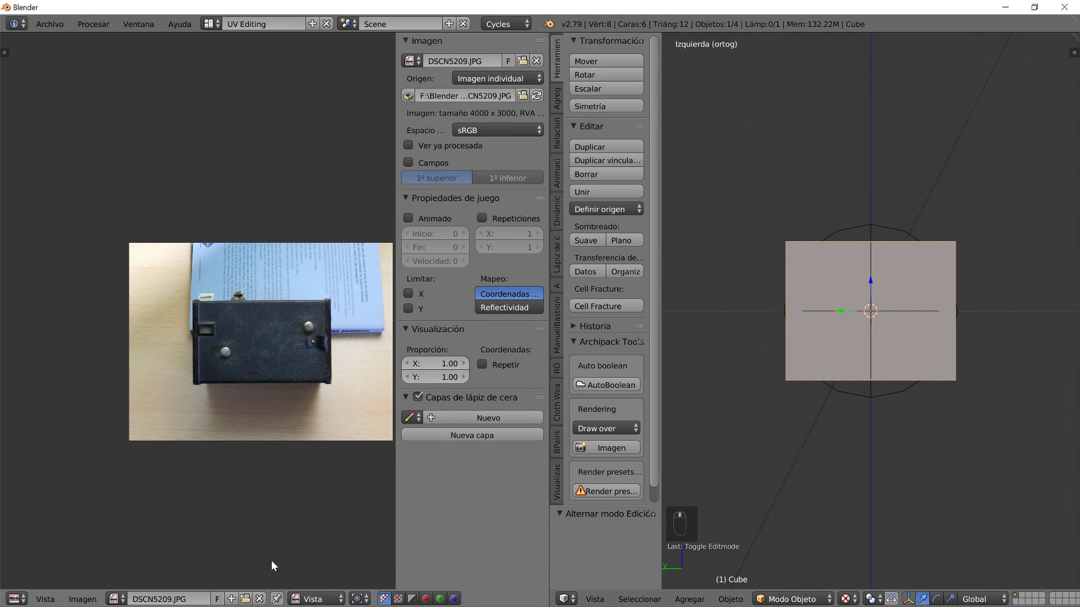
pyautogui.click(247, 600)
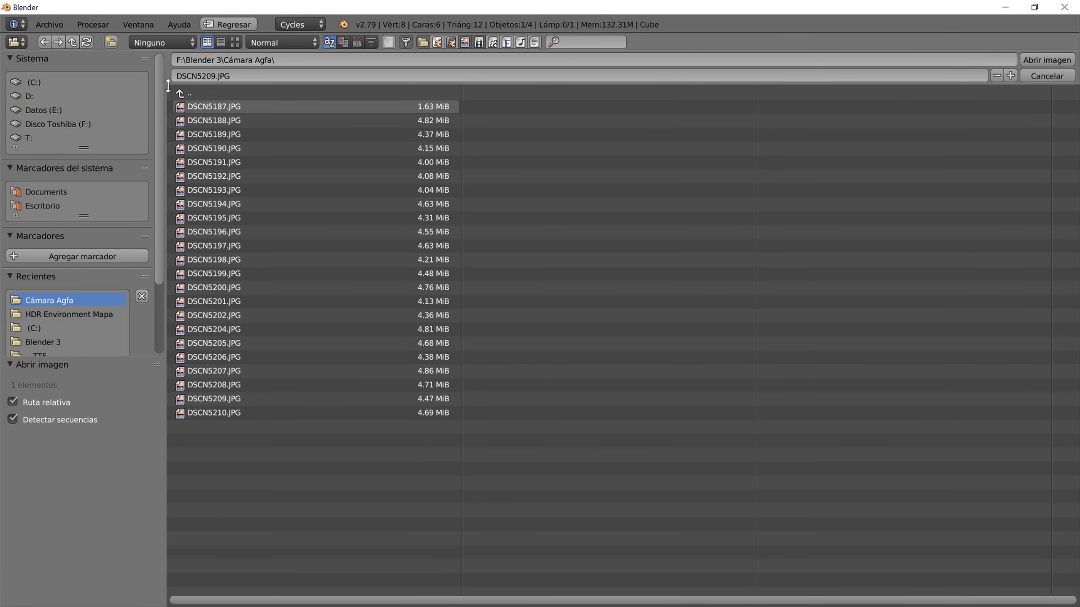
pyautogui.click(235, 42)
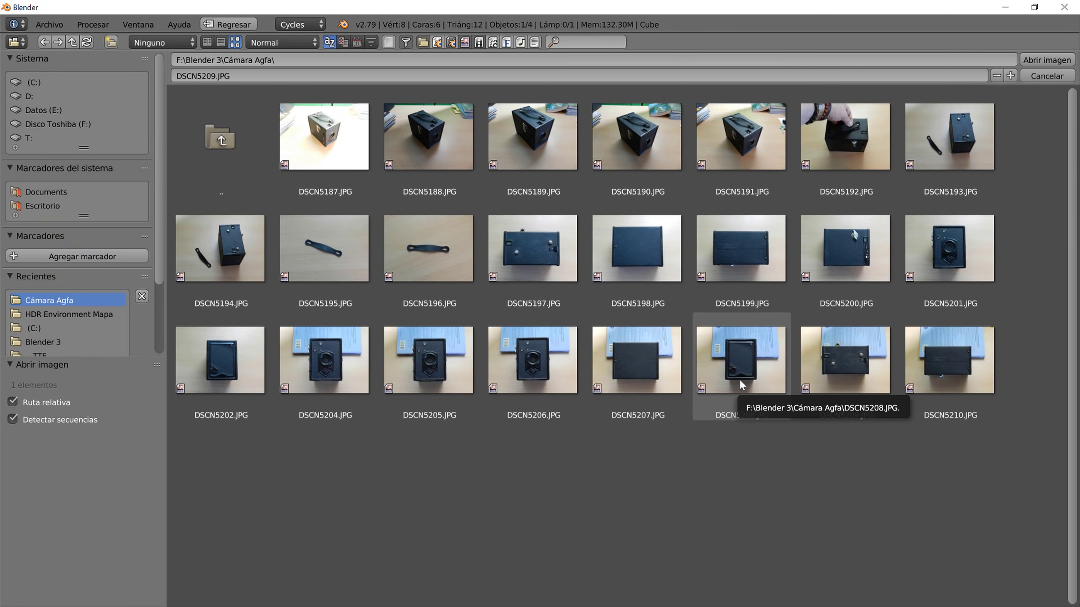
pyautogui.click(831, 255)
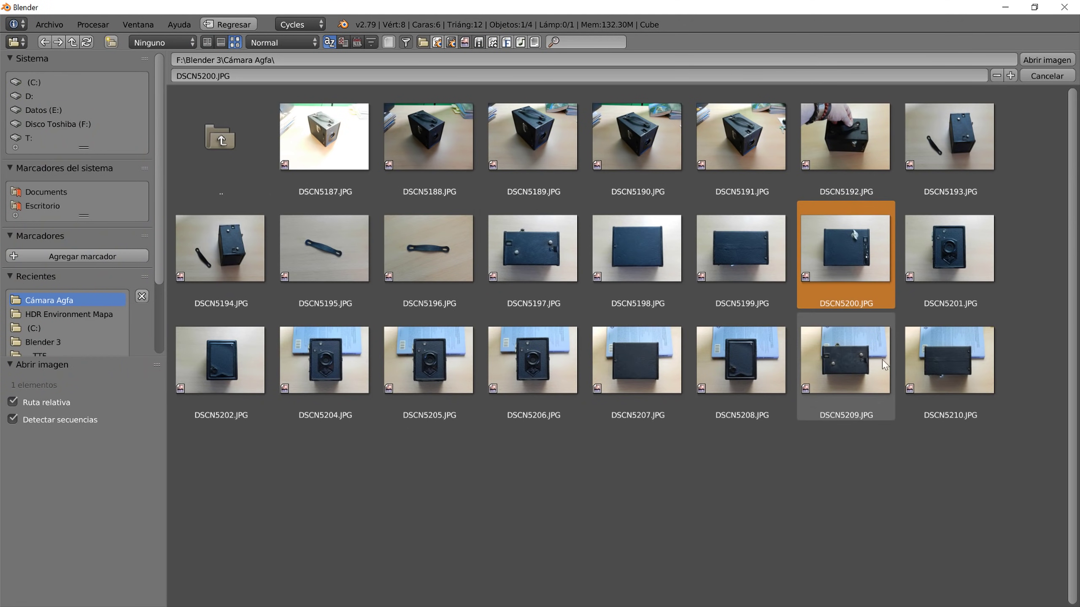
pyautogui.click(1046, 60)
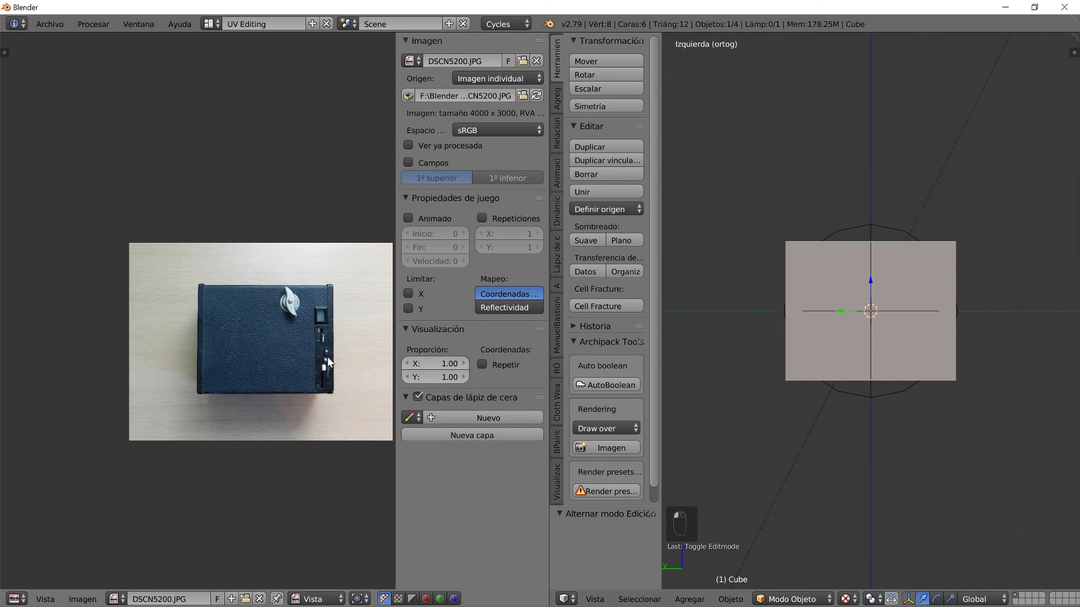
# - Select the cube's left side face in Edit Mode and unwrap it with Project From View over the DSCN5200.JPG photo
pyautogui.scroll(4, 309, 358)
pyautogui.moveTo(244, 313); pyautogui.dragTo(189, 283, button='middle')
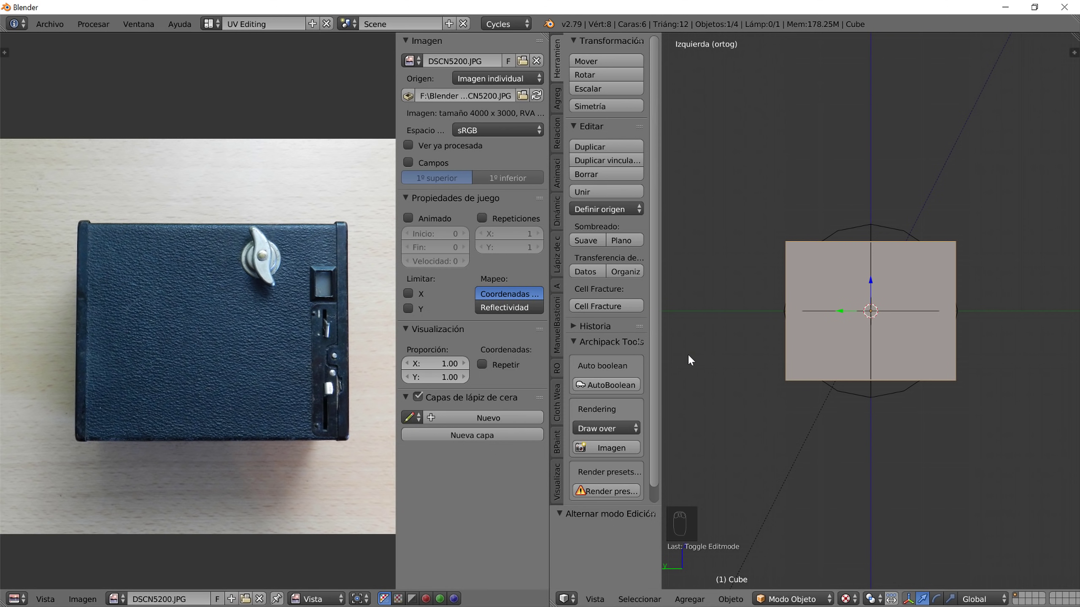
pyautogui.rightClick(890, 336)
pyautogui.press('Tab')
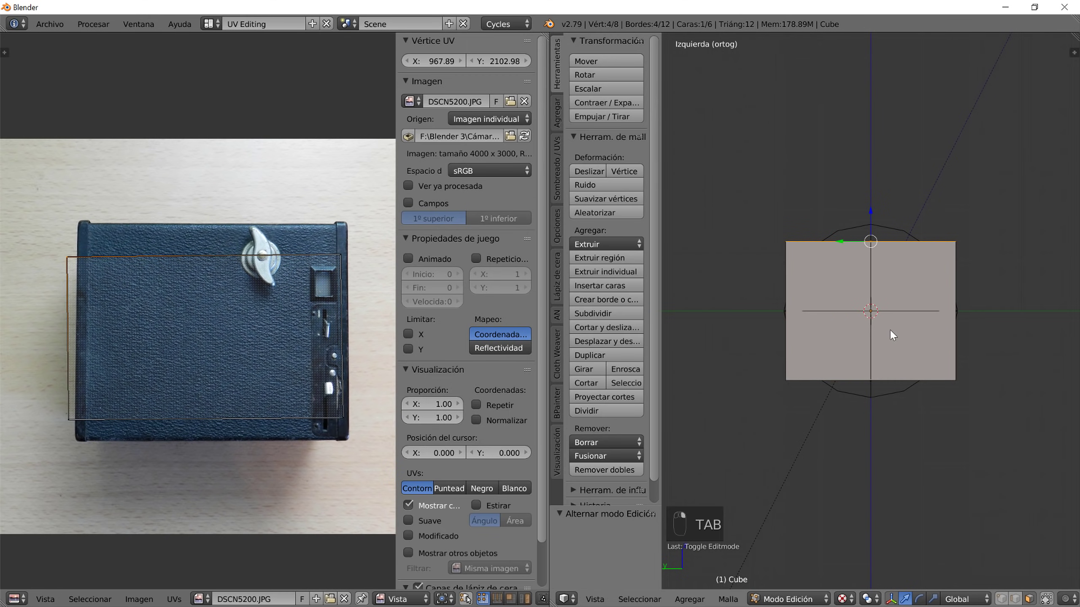
pyautogui.press('Tab')
pyautogui.press('Tab')
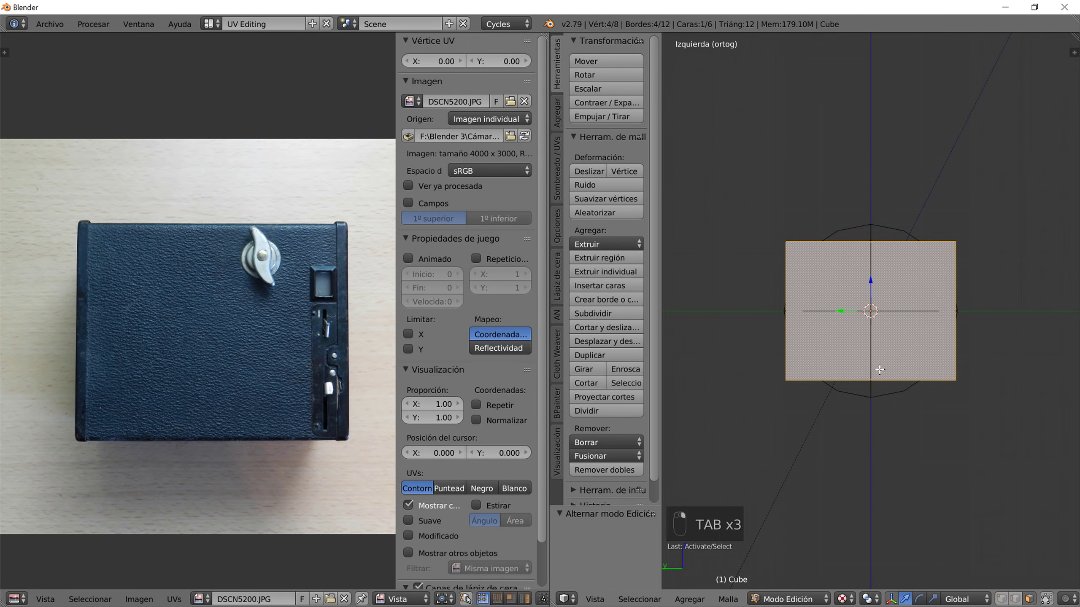
pyautogui.press('u')
pyautogui.click(879, 368)
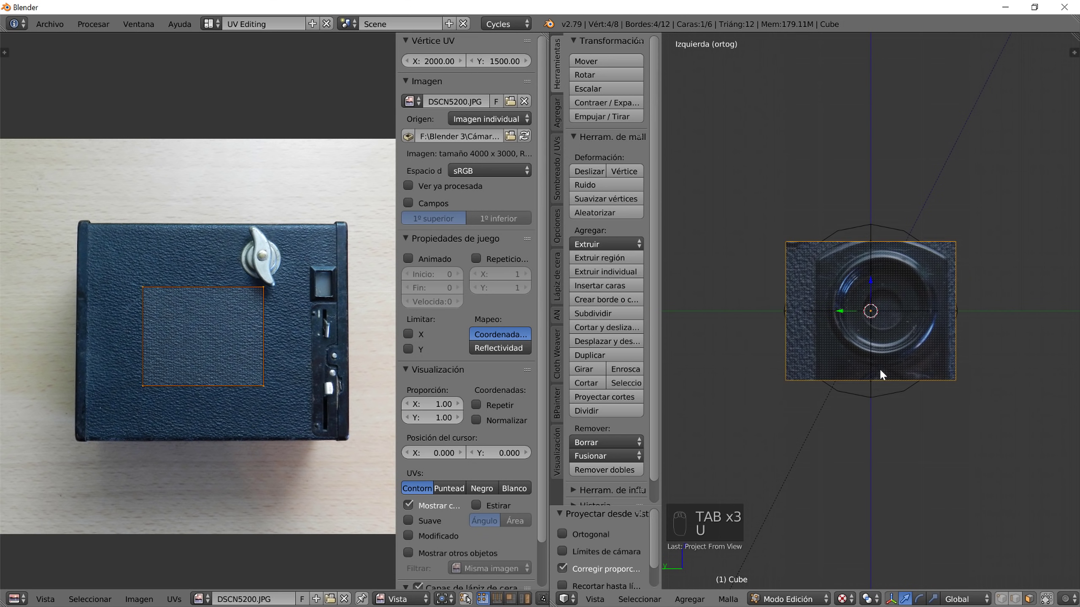
# - Move the side face's lower-right and upper-right UV vertices onto the matching camera corners in the DSCN5200.JPG photo
pyautogui.moveTo(265, 406); pyautogui.dragTo(251, 389, button='middle')
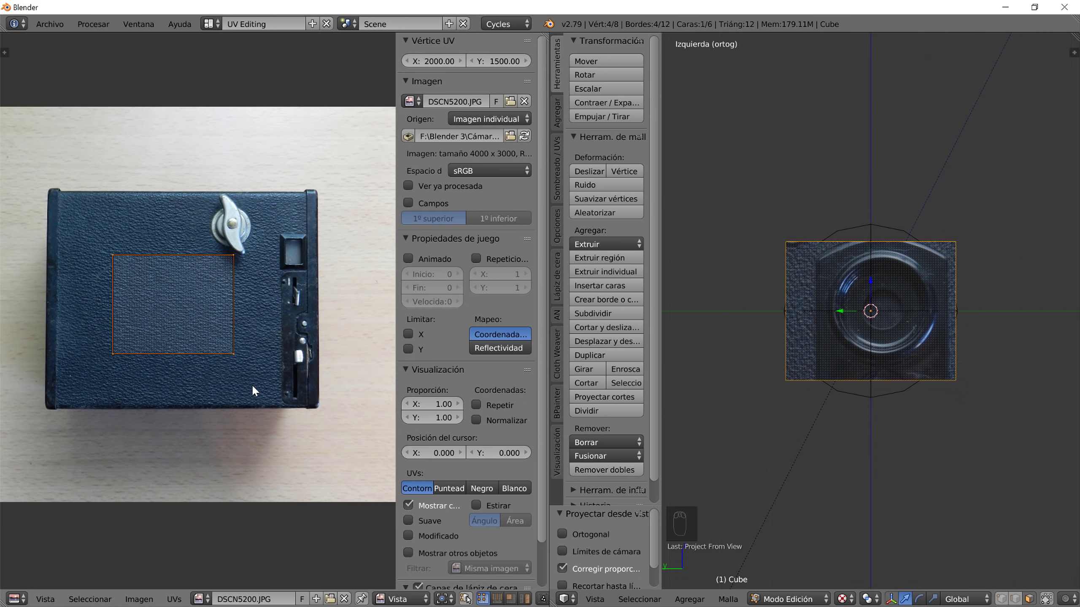
pyautogui.rightClick(237, 352)
pyautogui.press('g')
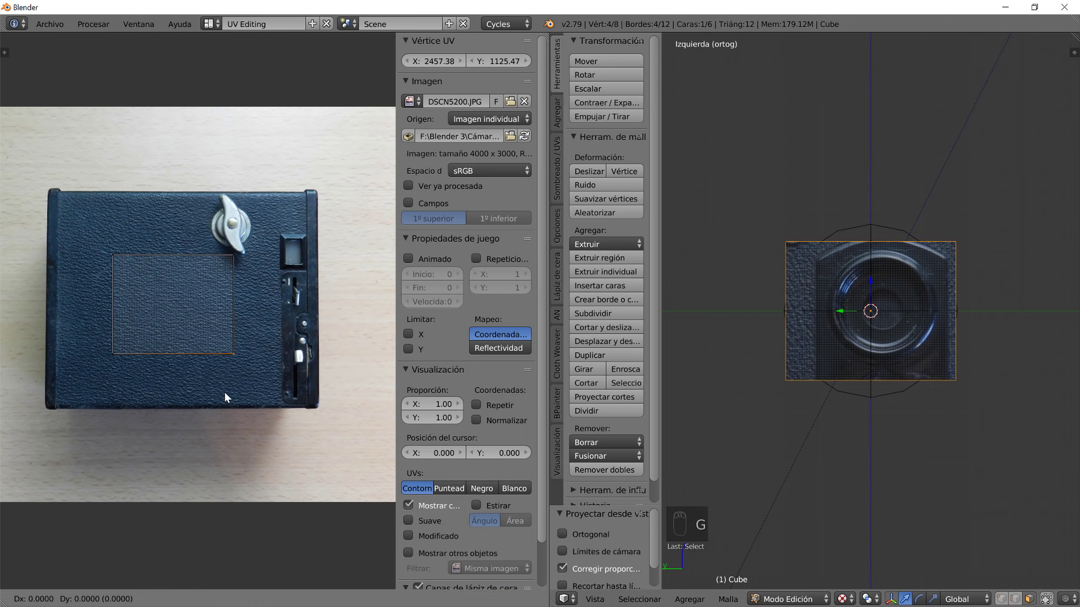
pyautogui.click(304, 444)
pyautogui.rightClick(245, 253)
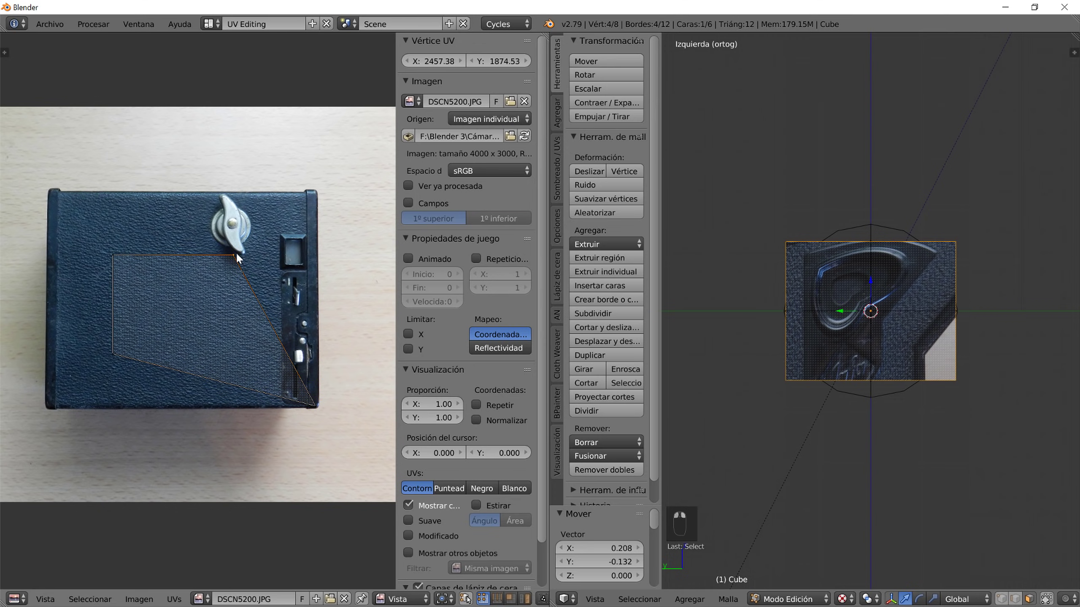
pyautogui.press('g')
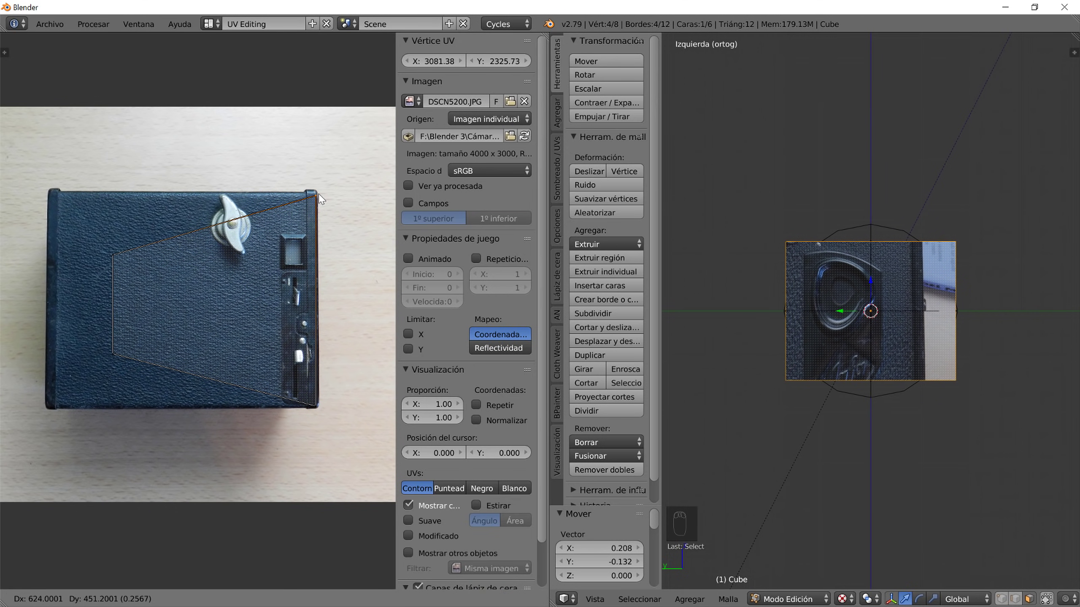
pyautogui.click(319, 194)
# - Fine-tune the lower-right UV vertex so it sits exactly on the camera's corner in the photo
pyautogui.scroll(3, 310, 445)
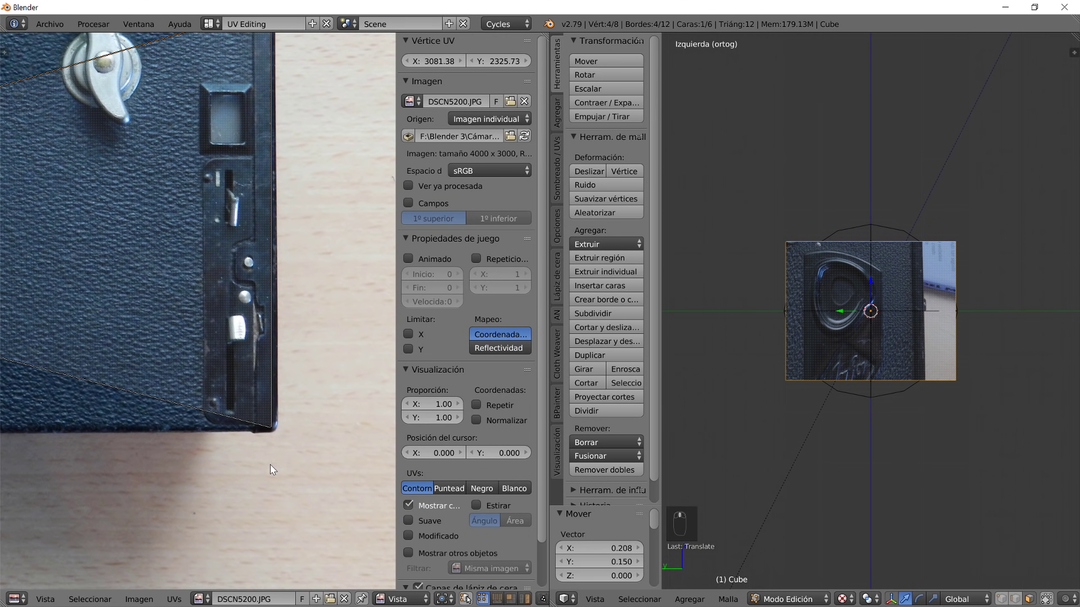
pyautogui.rightClick(277, 425)
pyautogui.press('g')
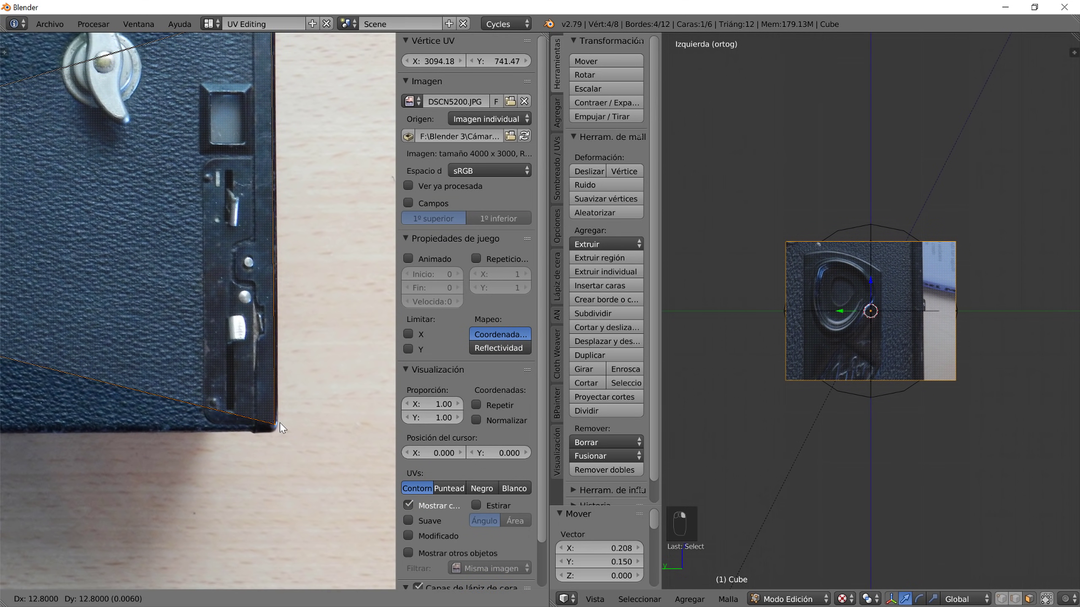
pyautogui.click(280, 424)
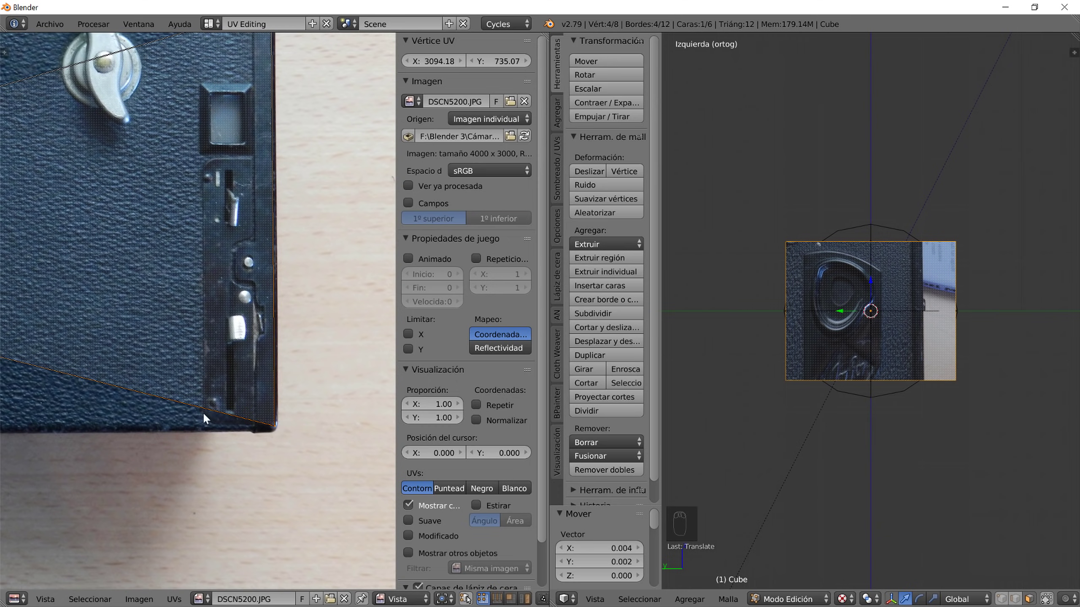
# - Move the lower-left UV vertex of the side face onto the camera's lower-left corner in the photo
pyautogui.scroll(-4, 216, 416)
pyautogui.moveTo(218, 394); pyautogui.dragTo(297, 362, button='middle')
pyautogui.rightClick(244, 304)
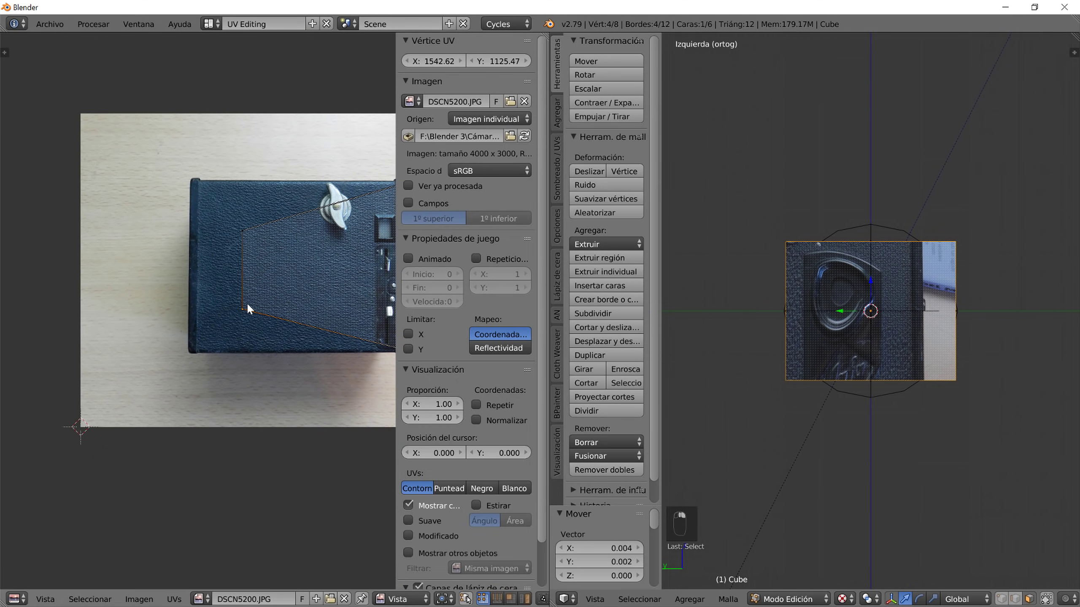
pyautogui.press('g')
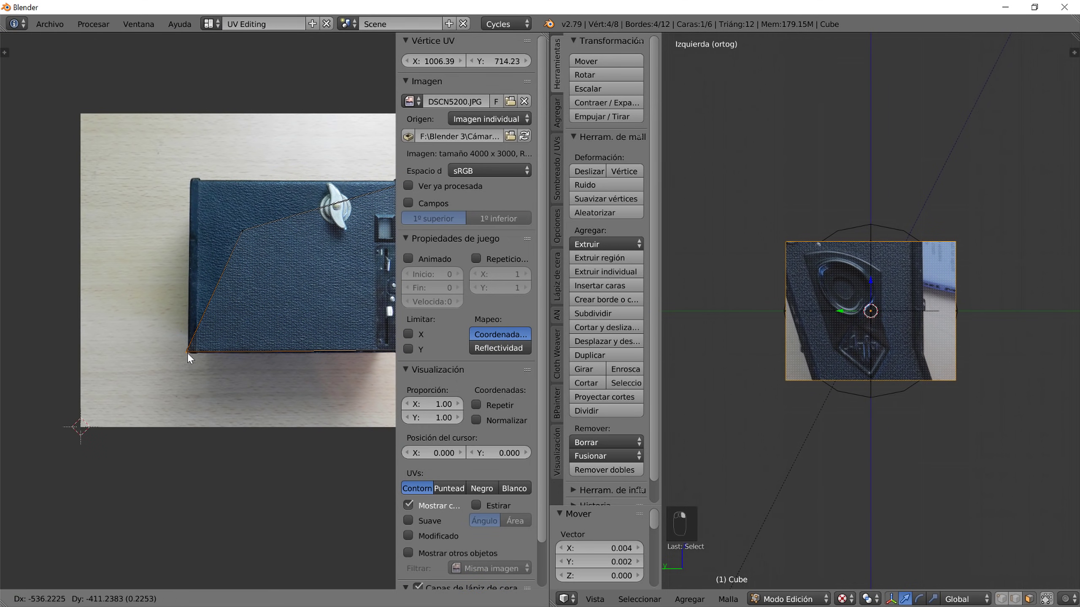
pyautogui.click(191, 352)
pyautogui.scroll(3, 187, 354)
pyautogui.moveTo(198, 449); pyautogui.dragTo(223, 374, button='middle')
pyautogui.scroll(-2, 247, 336)
pyautogui.scroll(1, 266, 302)
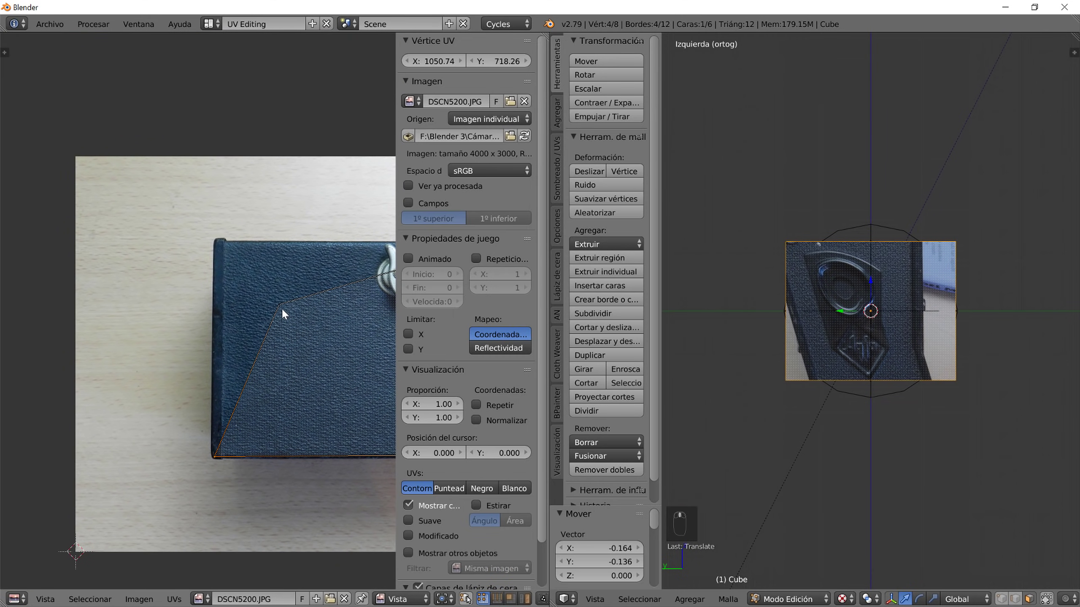
# - Fit the upper-left UV vertex of the side face to the camera's upper-left corner
pyautogui.scroll(3, 281, 307)
pyautogui.moveTo(332, 324); pyautogui.dragTo(285, 380, button='middle')
pyautogui.rightClick(349, 361)
pyautogui.press('g')
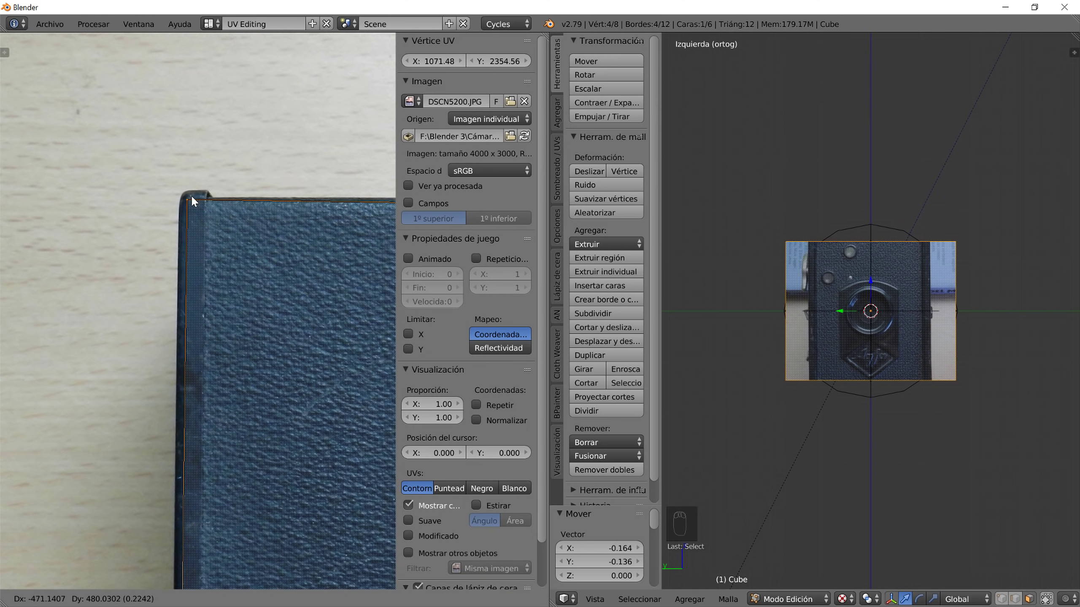
pyautogui.click(187, 197)
# - Refine the lower-left UV vertex so it matches the camera's corner precisely
pyautogui.scroll(-5, 200, 371)
pyautogui.scroll(4, 200, 383)
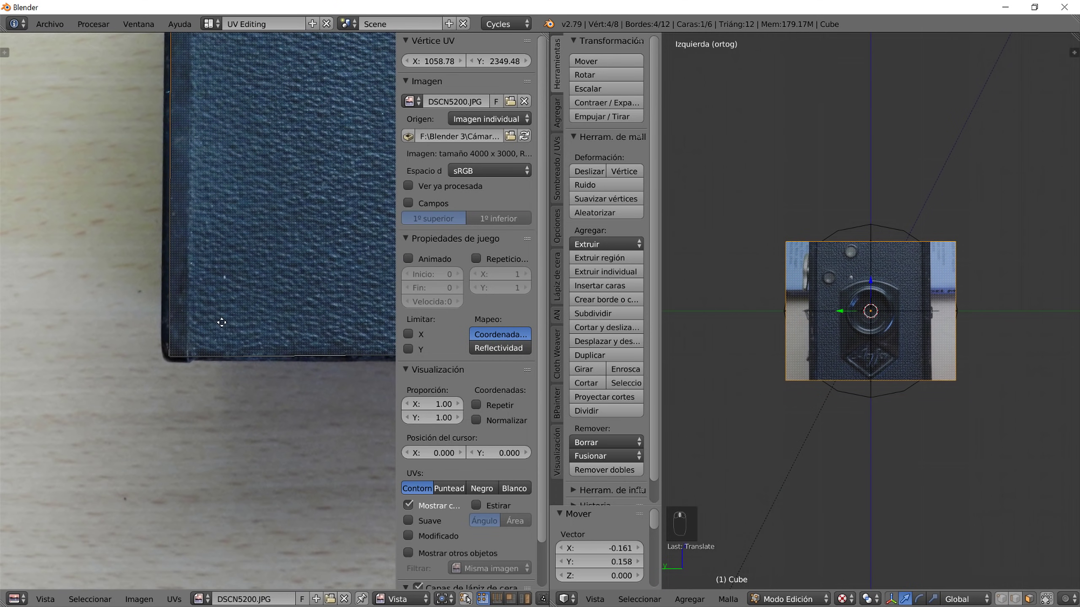
pyautogui.rightClick(172, 358)
pyautogui.press('g')
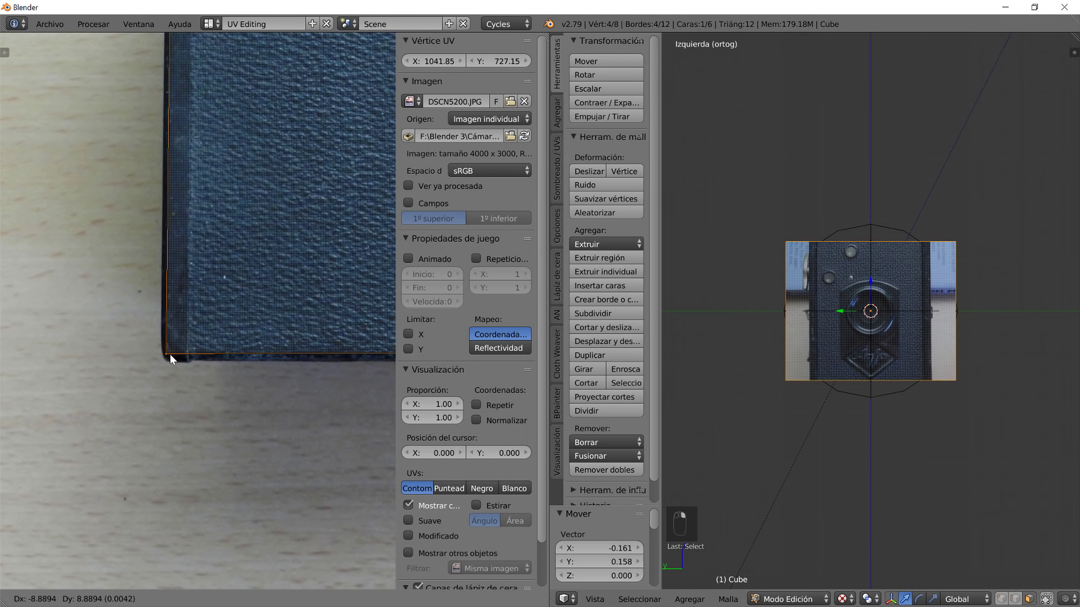
pyautogui.click(172, 357)
pyautogui.scroll(-6, 184, 352)
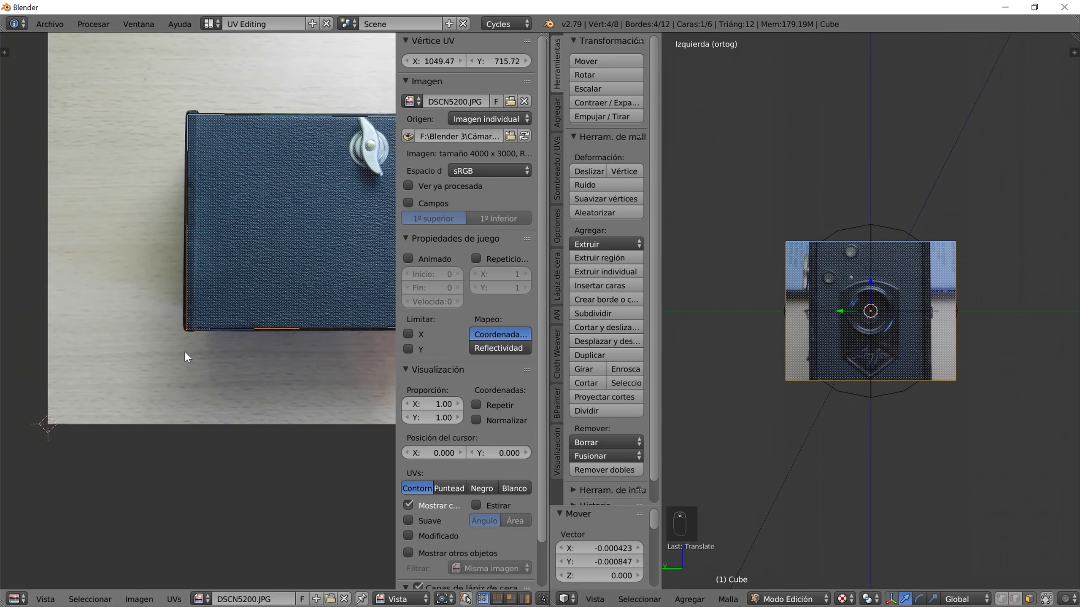
# - Return to Object Mode and switch to the Compositing layout, turning the rendered cube to view its front
pyautogui.press('Tab')
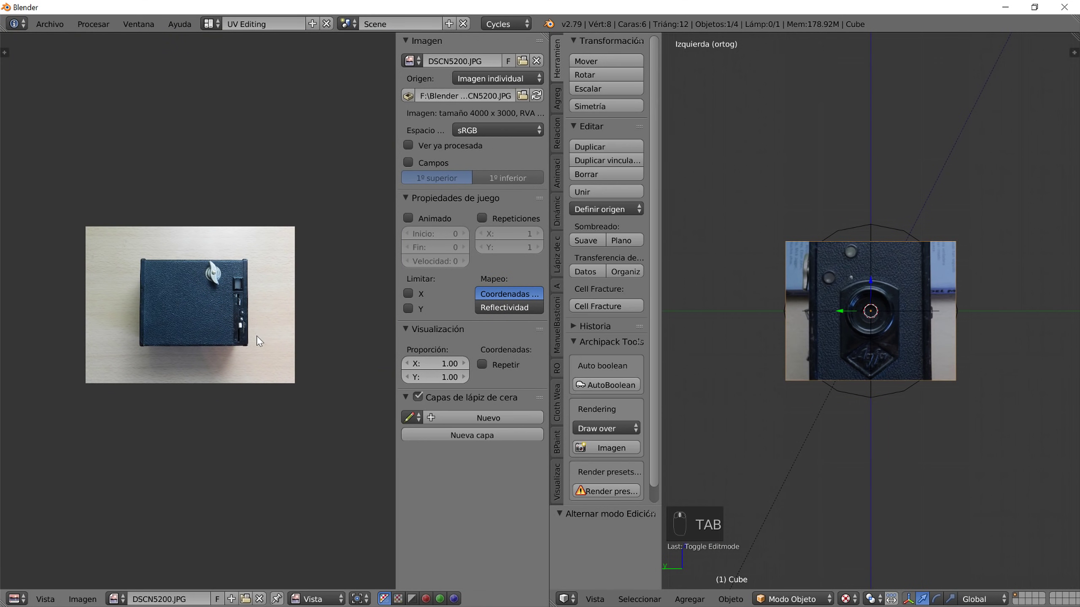
pyautogui.click(213, 27)
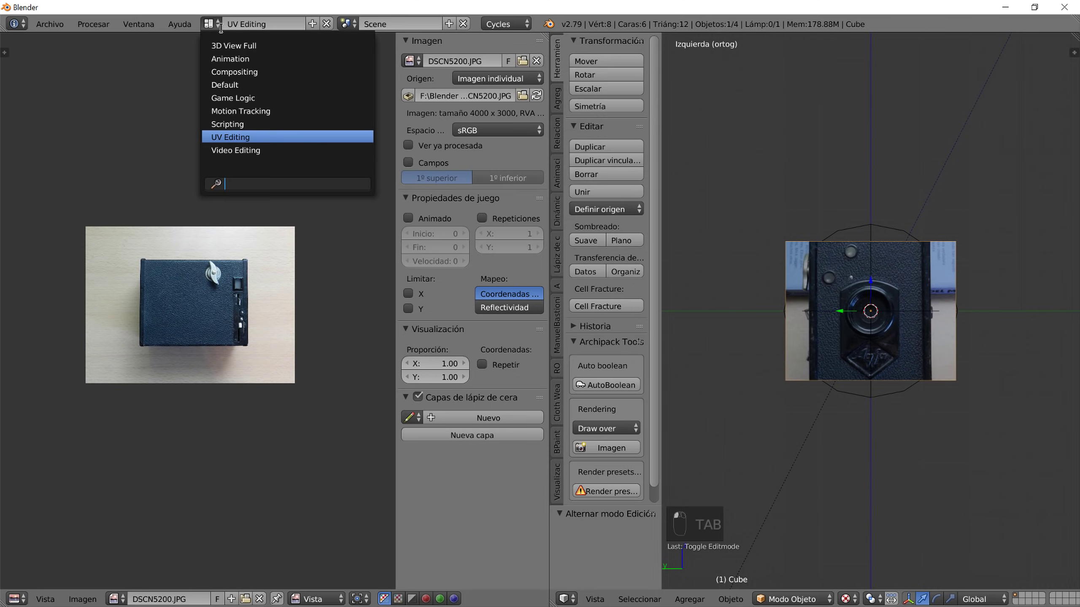
pyautogui.click(236, 70)
pyautogui.press('Home')
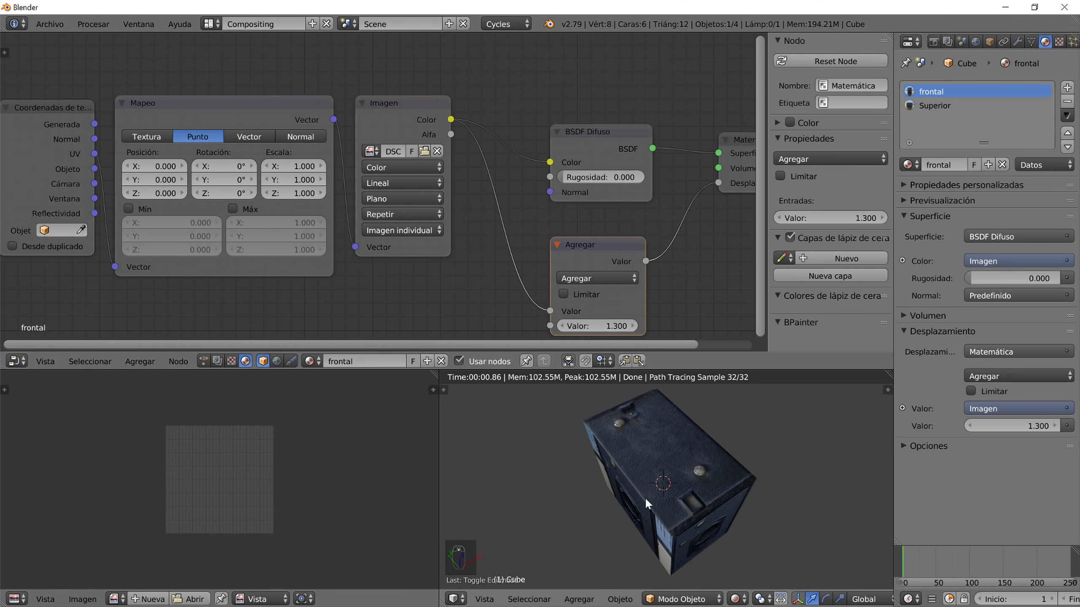
pyautogui.moveTo(637, 488); pyautogui.dragTo(687, 479, button='middle')
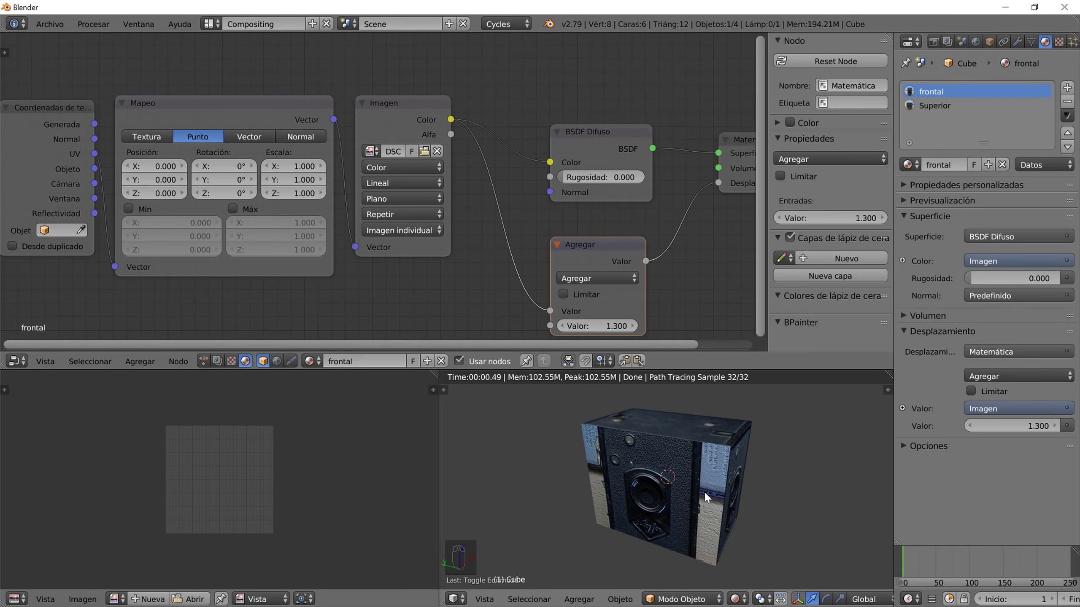
# - Add a third material slot to the cube with a new material named Izquierda
pyautogui.click(1067, 88)
pyautogui.click(967, 162)
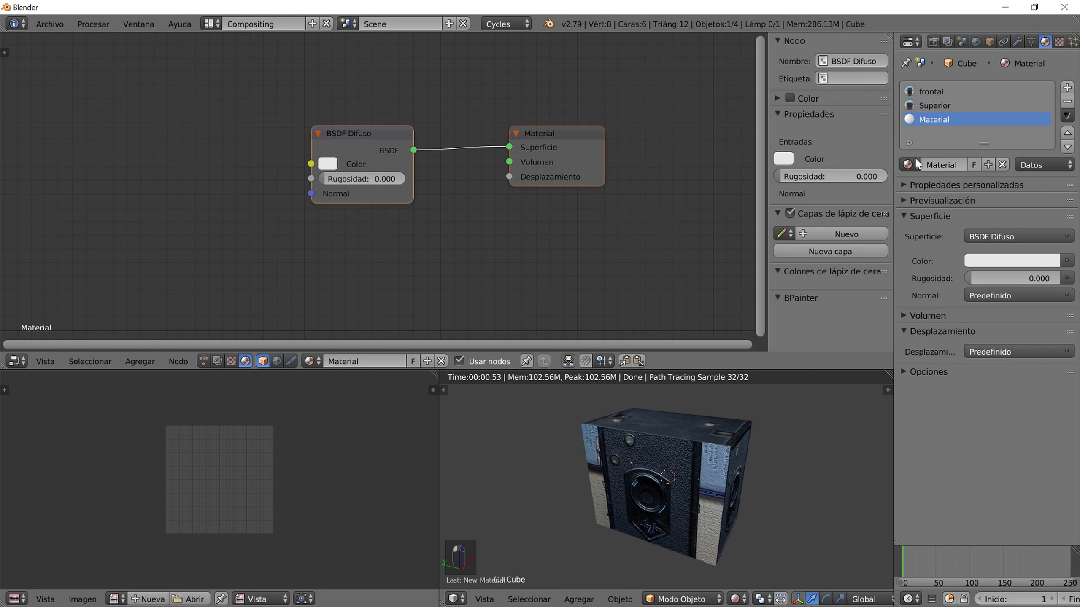
pyautogui.press('BackSpace')
pyautogui.write('Izquierda')
pyautogui.press('Return')
# - Paste the copied material into Izquierda and set its image texture to DSCN5200.JPG
pyautogui.click(1067, 116)
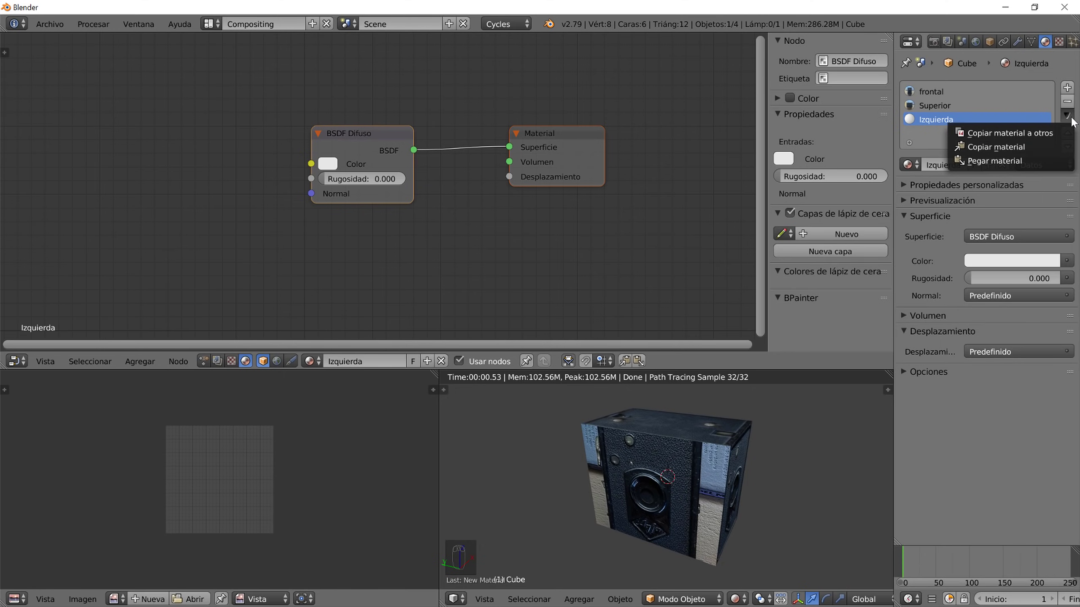
pyautogui.click(1047, 160)
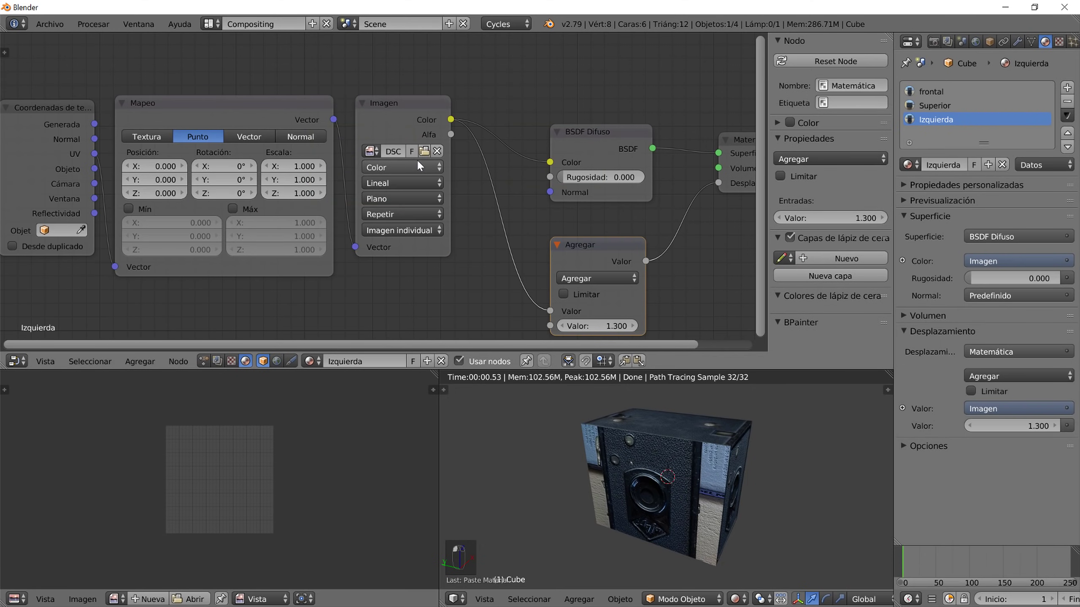
pyautogui.click(362, 151)
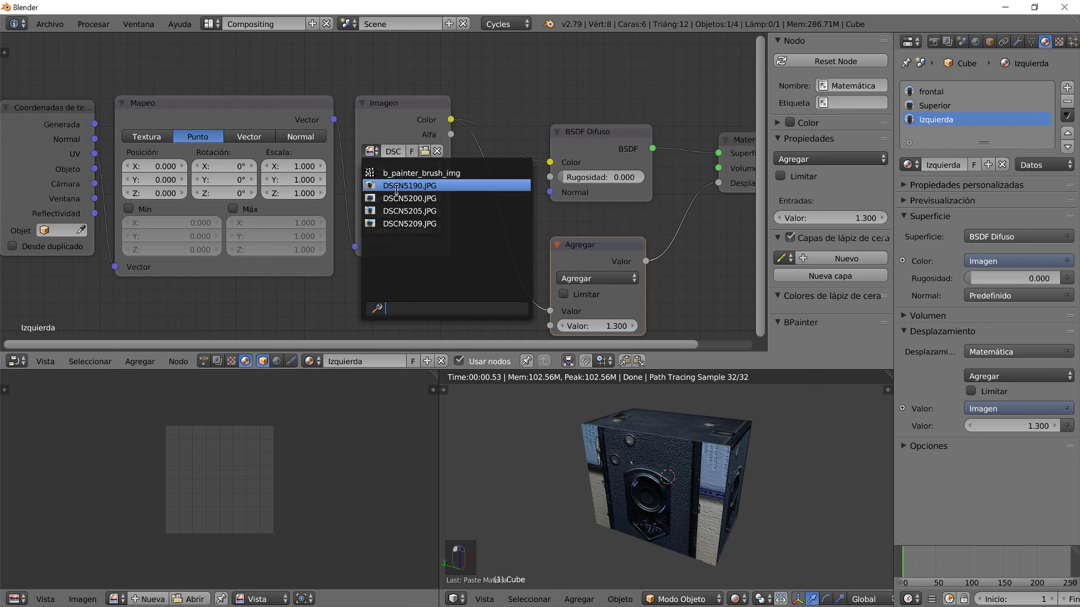
pyautogui.click(408, 198)
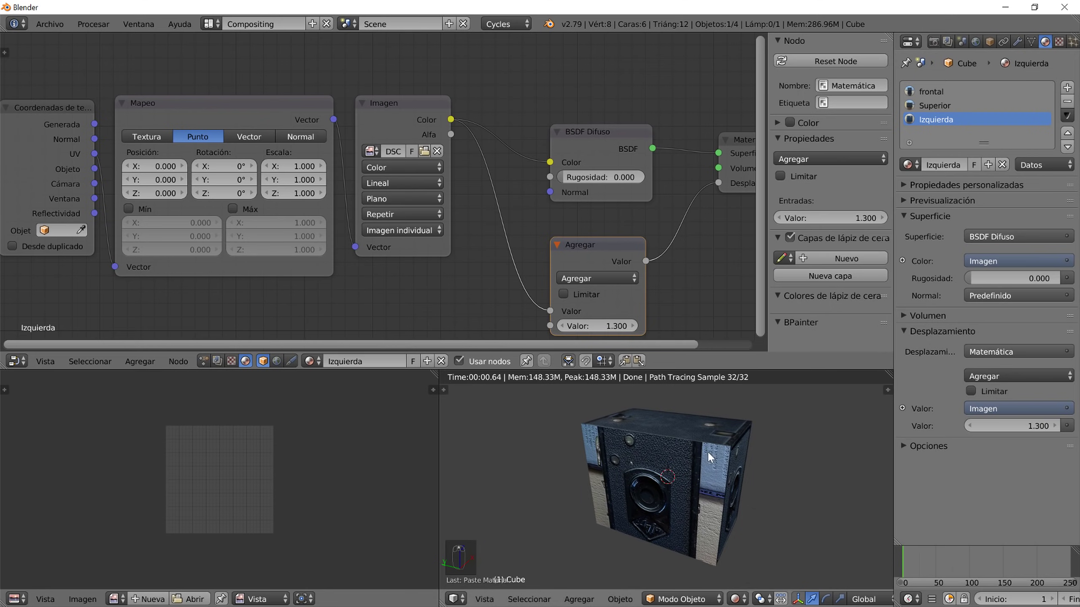
# - Assign the Izquierda material to the cube's selected left side face in Edit Mode and check it in the rendered view
pyautogui.press('\\')
pyautogui.press('Tab')
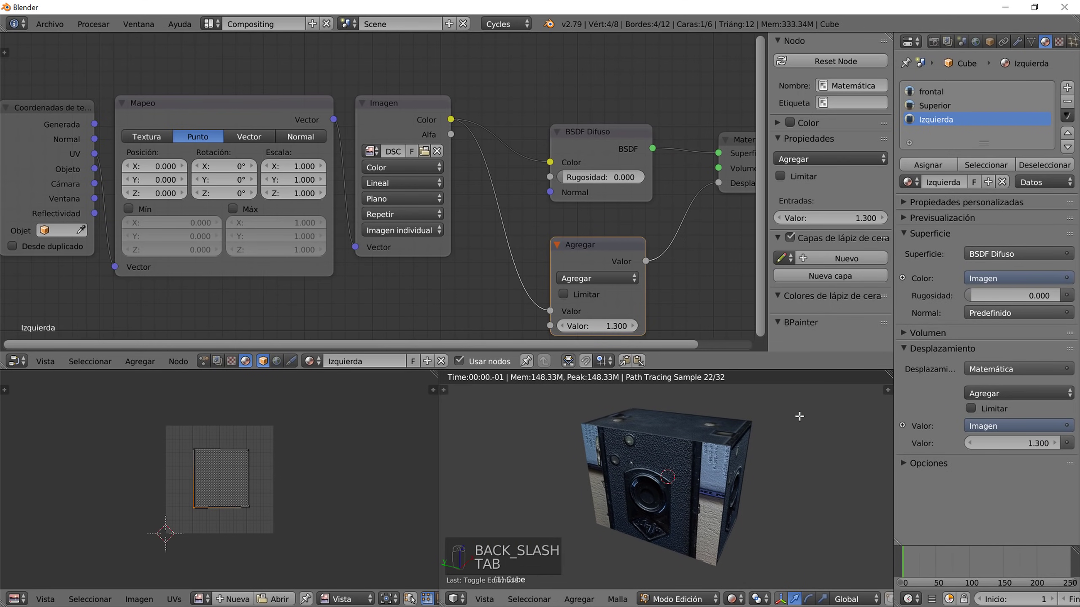
pyautogui.click(931, 167)
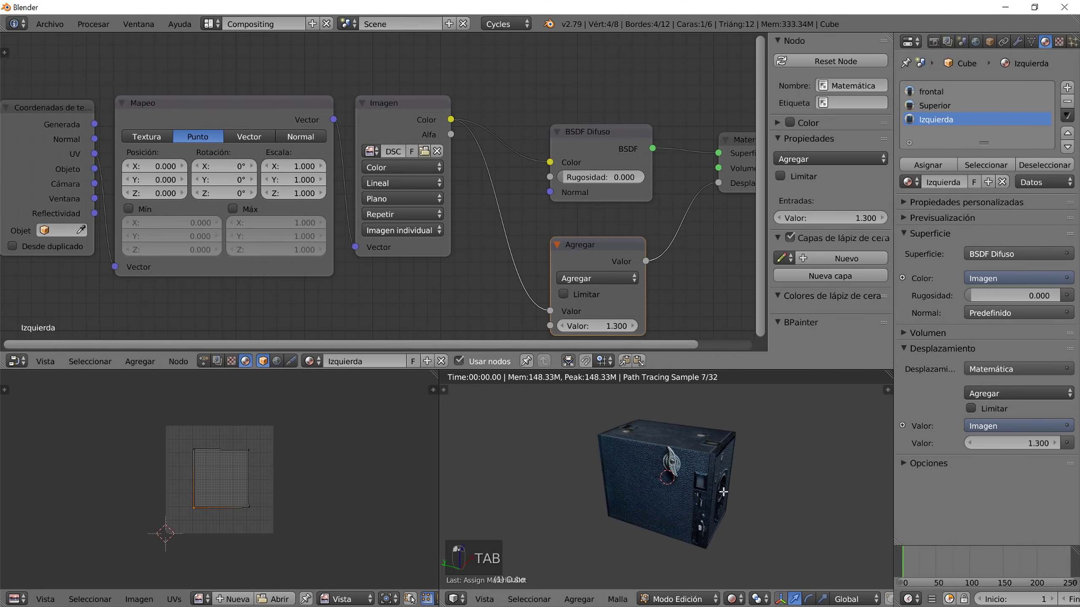
pyautogui.moveTo(631, 493); pyautogui.dragTo(668, 486, button='middle')
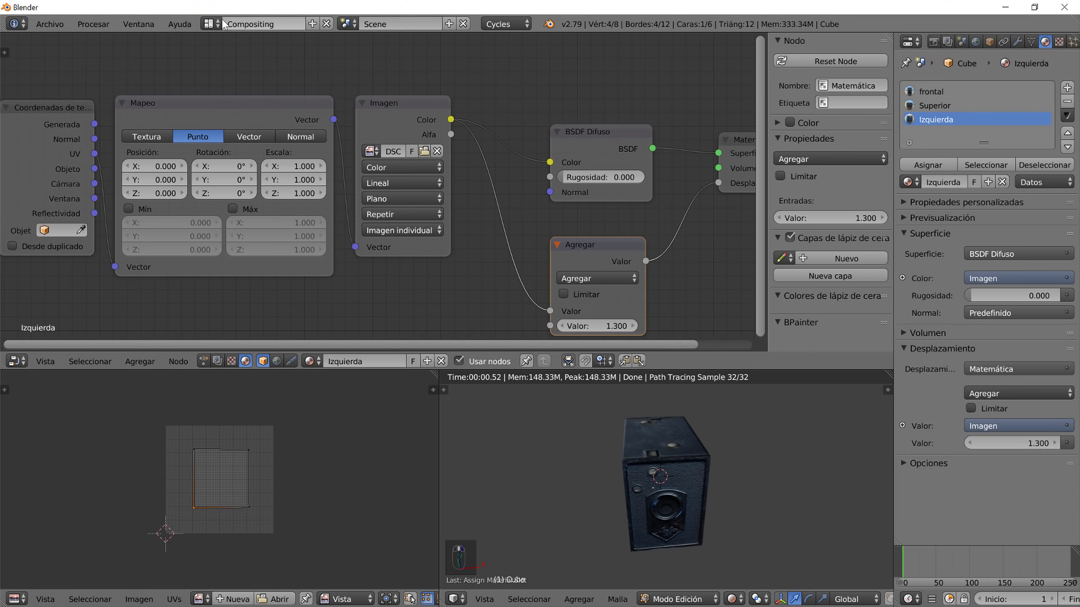
# - Switch to the UV Editing layout and select the cube's right side face in right orthographic view
pyautogui.click(208, 24)
pyautogui.click(238, 137)
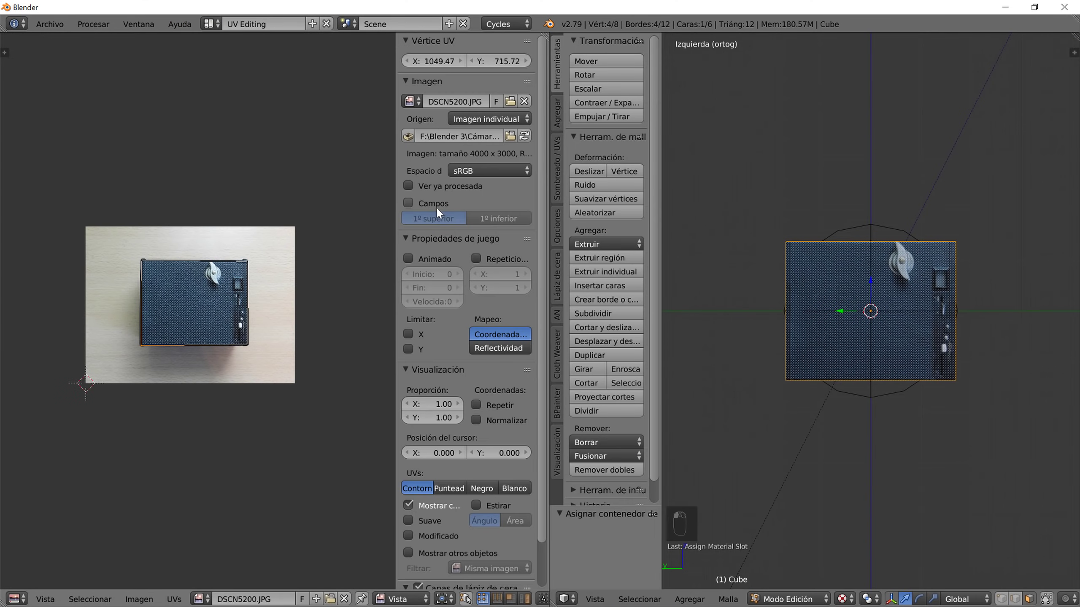
pyautogui.moveTo(942, 317); pyautogui.dragTo(761, 321, button='middle')
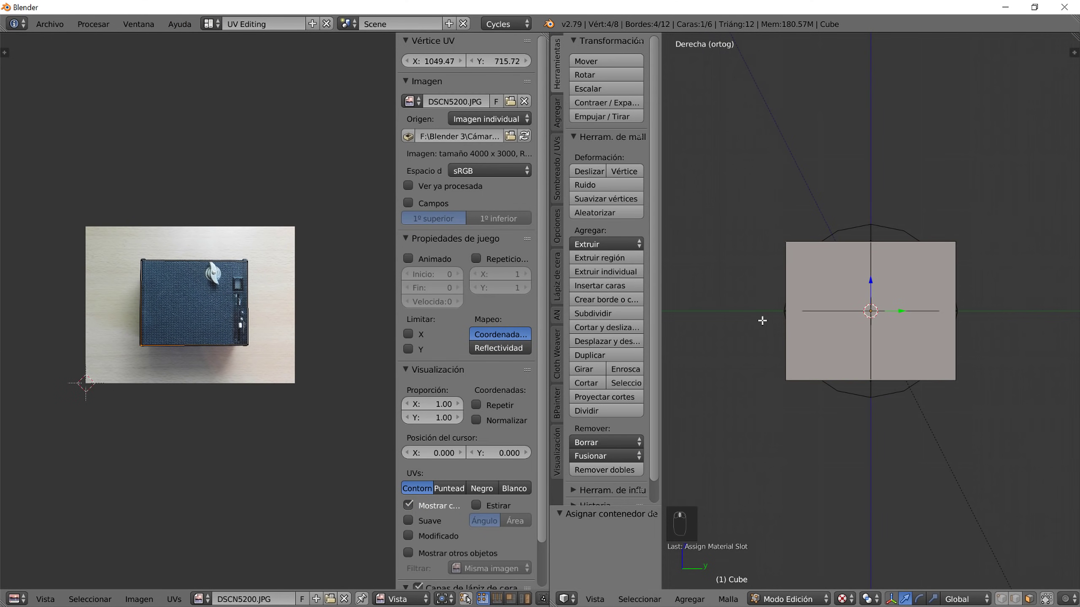
pyautogui.rightClick(868, 321)
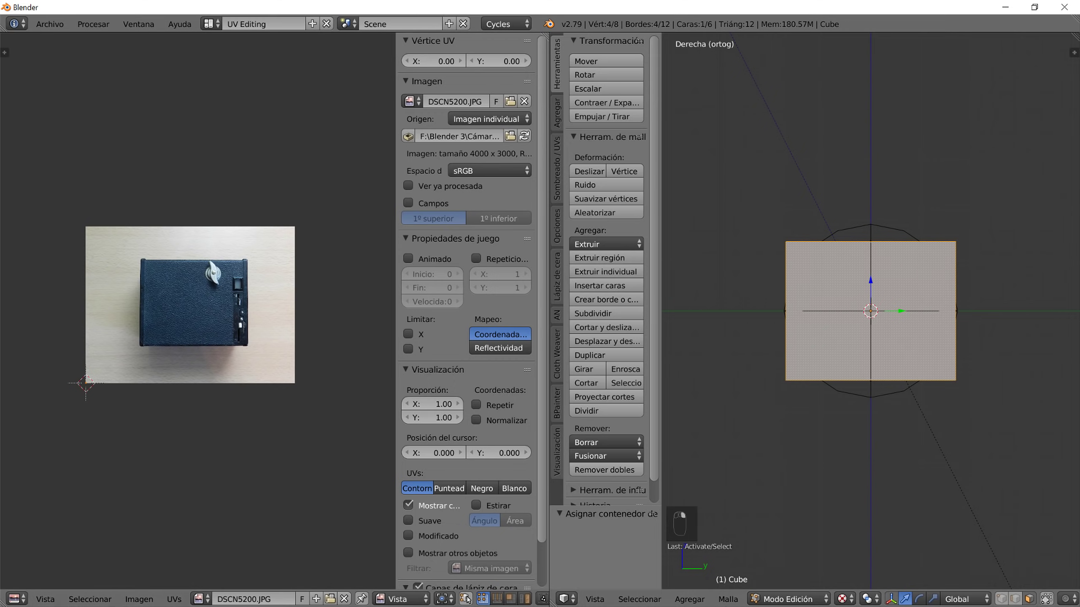
# - Load DSCN5207.JPG from the Cámara Agfa folder into the UV editor, choosing it by thumbnail
pyautogui.click(330, 599)
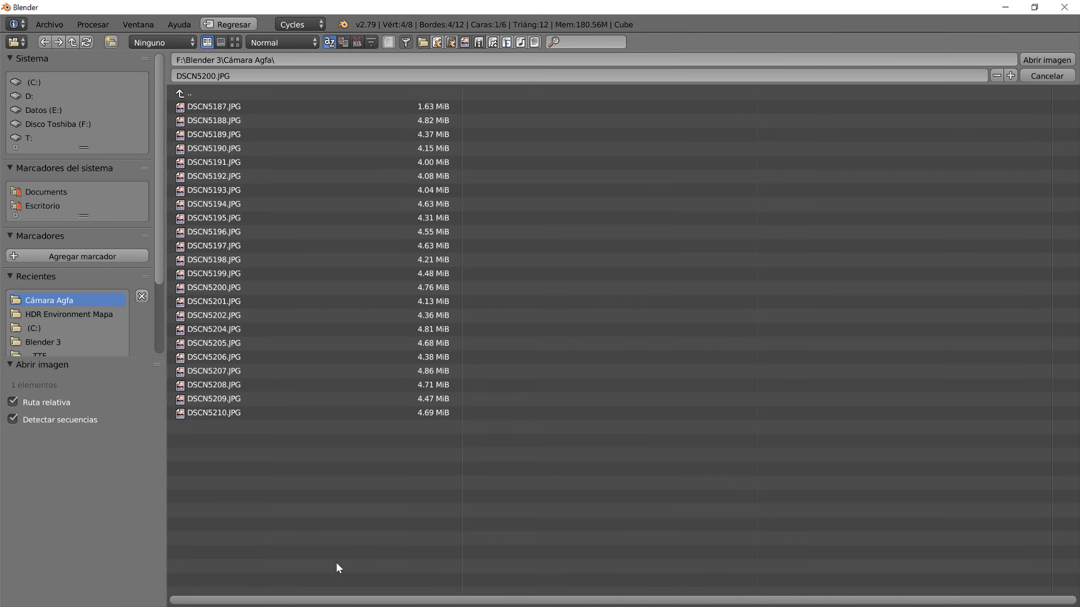
pyautogui.click(235, 42)
pyautogui.click(640, 372)
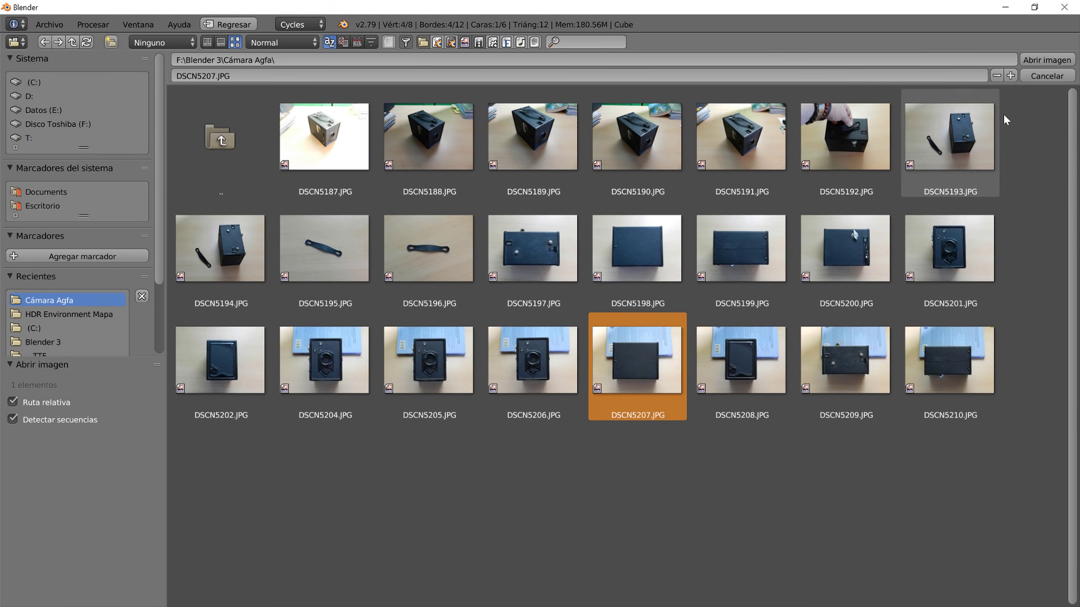
pyautogui.click(1029, 61)
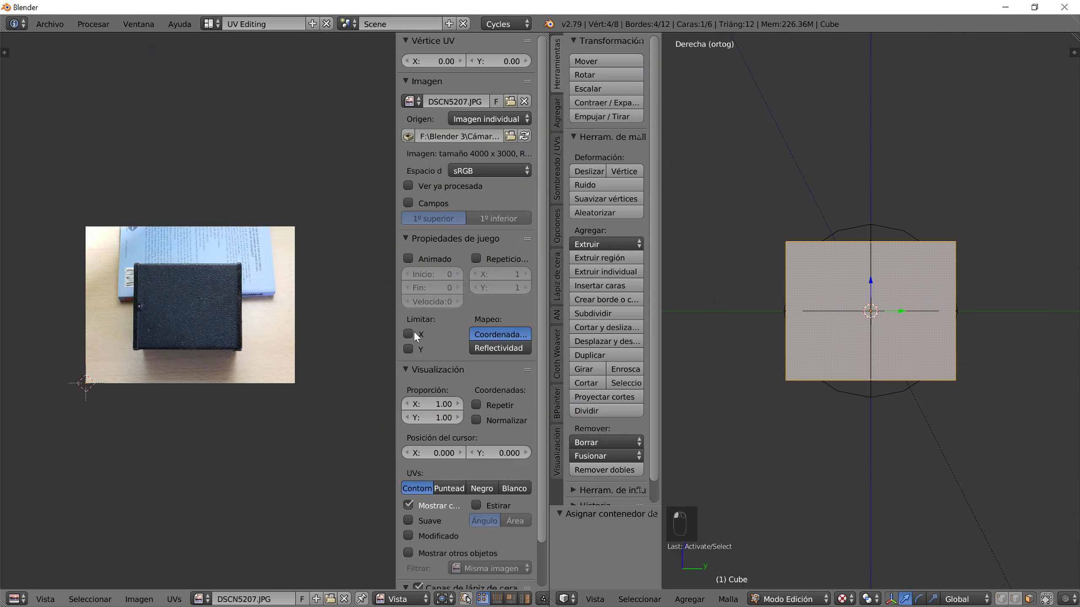
# - Unwrap the right side face with Project From View and scale its UVs by about 2.035 to cover the camera
pyautogui.press('u')
pyautogui.click(895, 340)
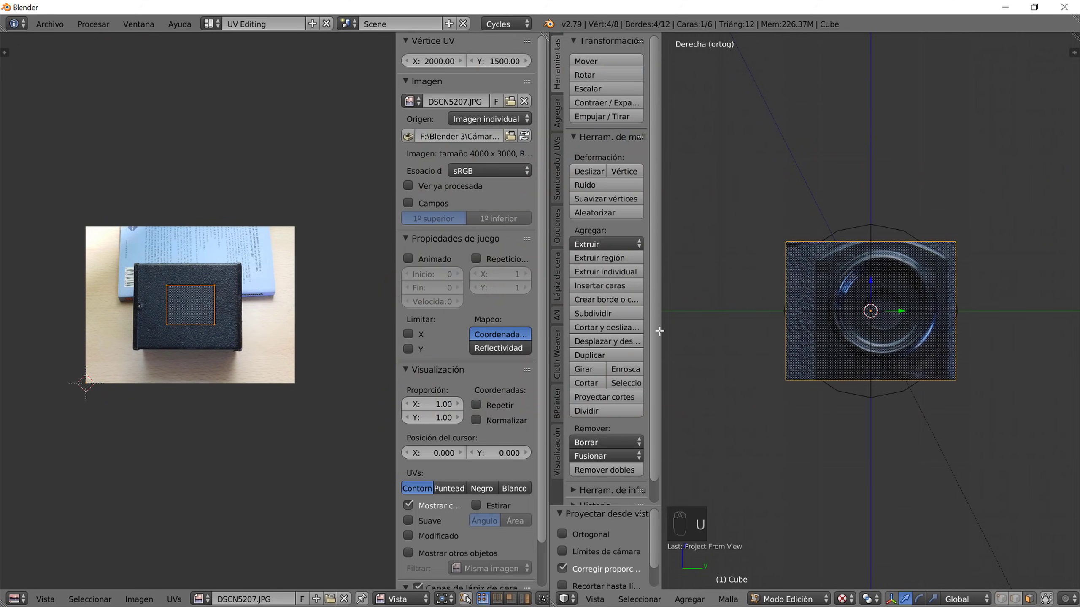
pyautogui.press('s')
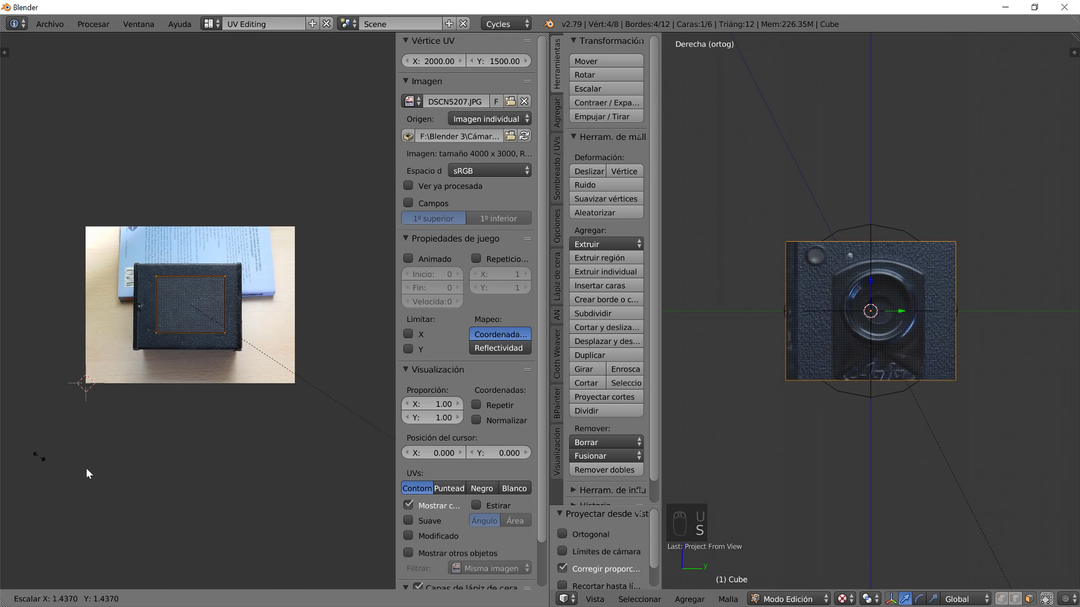
pyautogui.click(202, 580)
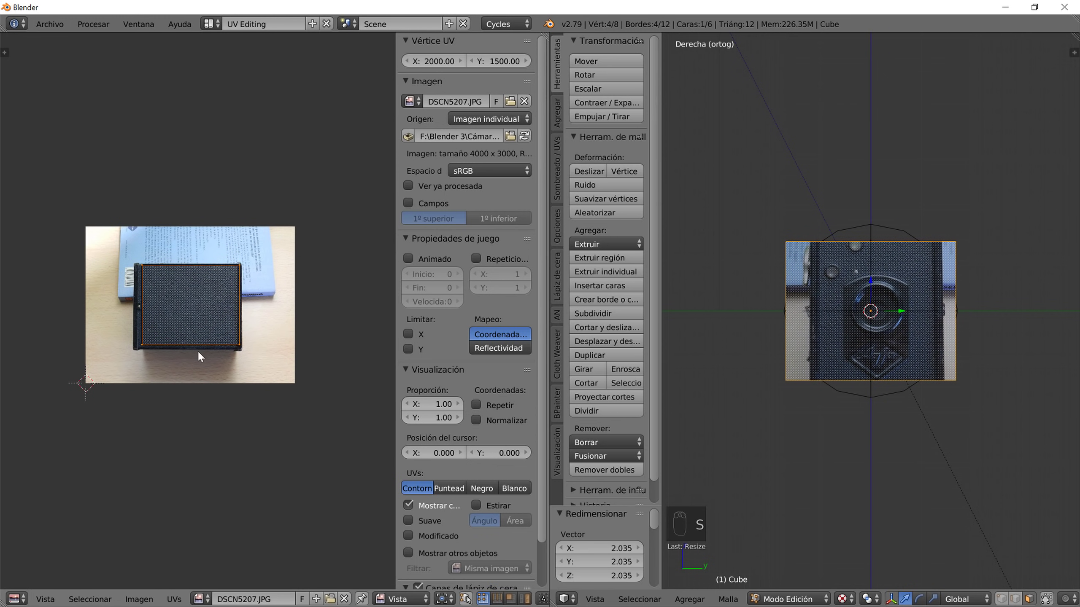
# - Shift the right side face's UVs by about -0.016 in X and -0.013 in Y, and scale them by about 1.078
pyautogui.scroll(3, 244, 343)
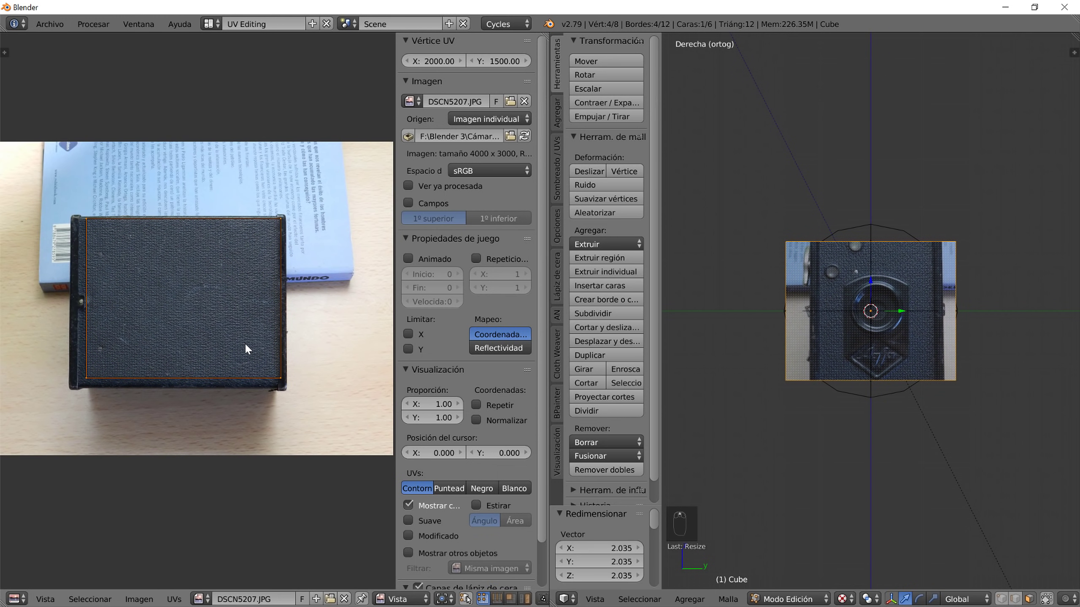
pyautogui.press('n')
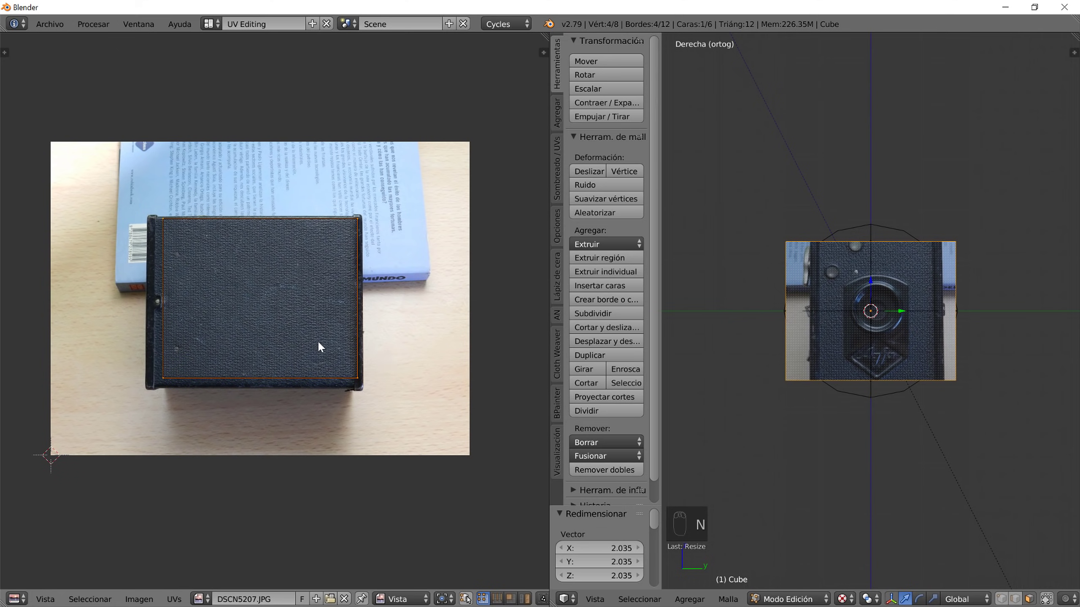
pyautogui.press('g')
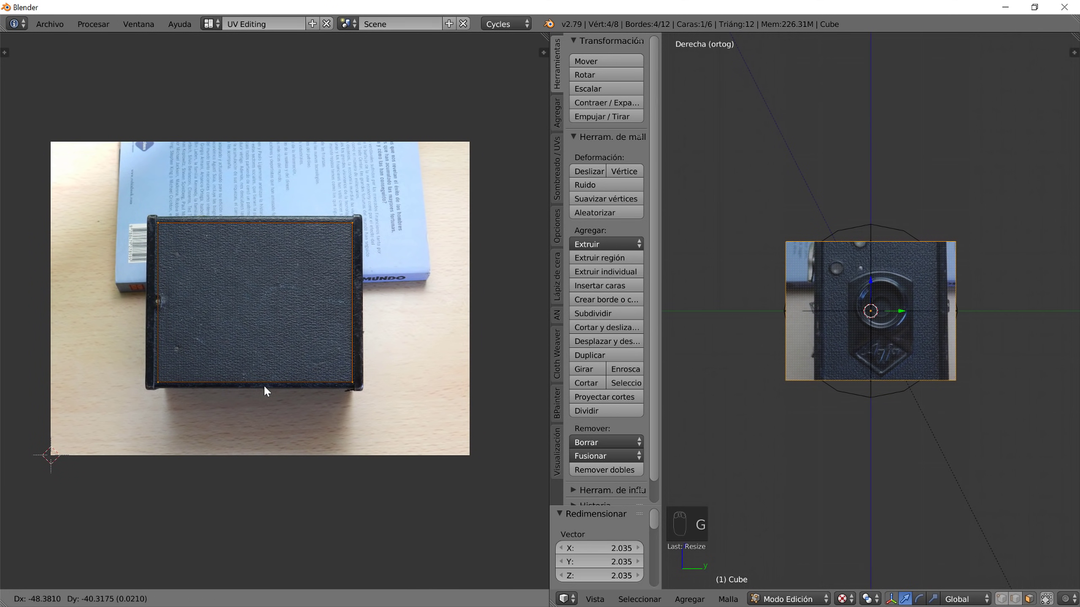
pyautogui.click(264, 387)
pyautogui.press('s')
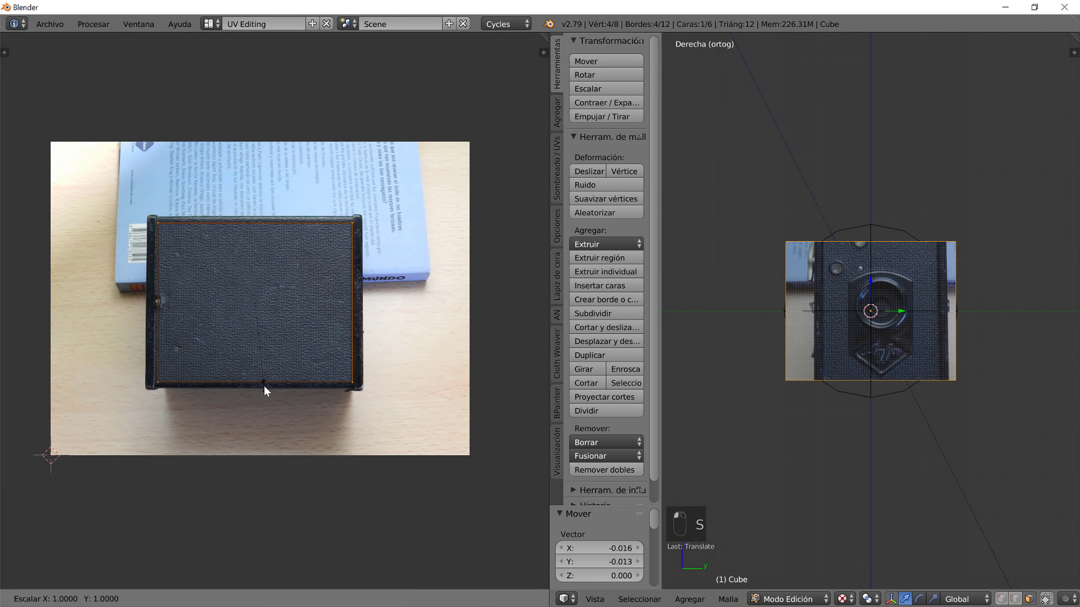
pyautogui.click(320, 443)
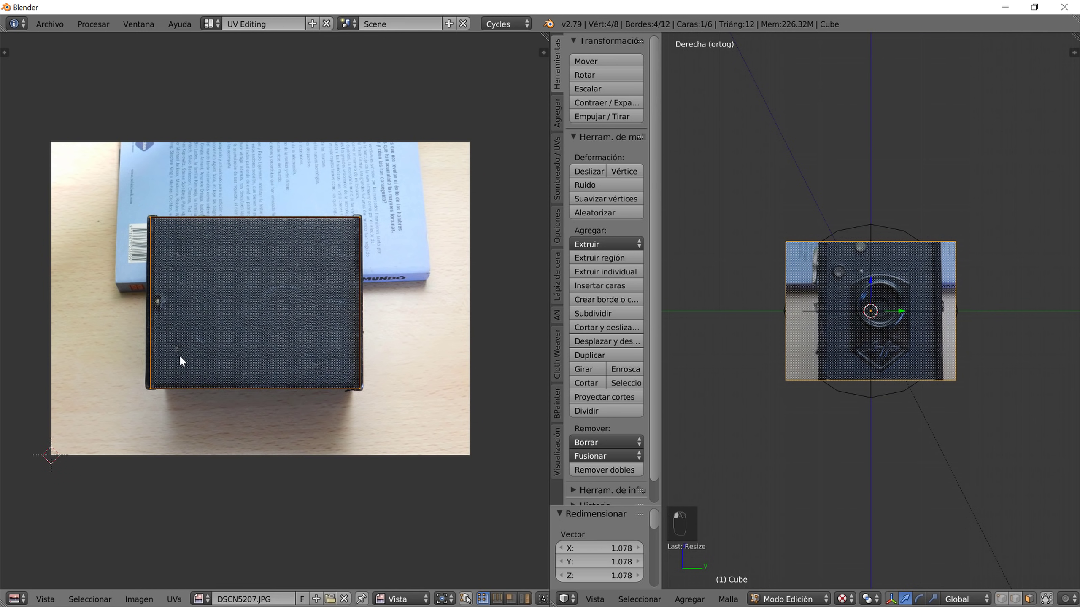
# - In edge selection mode, move the left UV edge about -0.007 and the right UV edge about 0.005 in X to fit the camera's outline
pyautogui.click(496, 599)
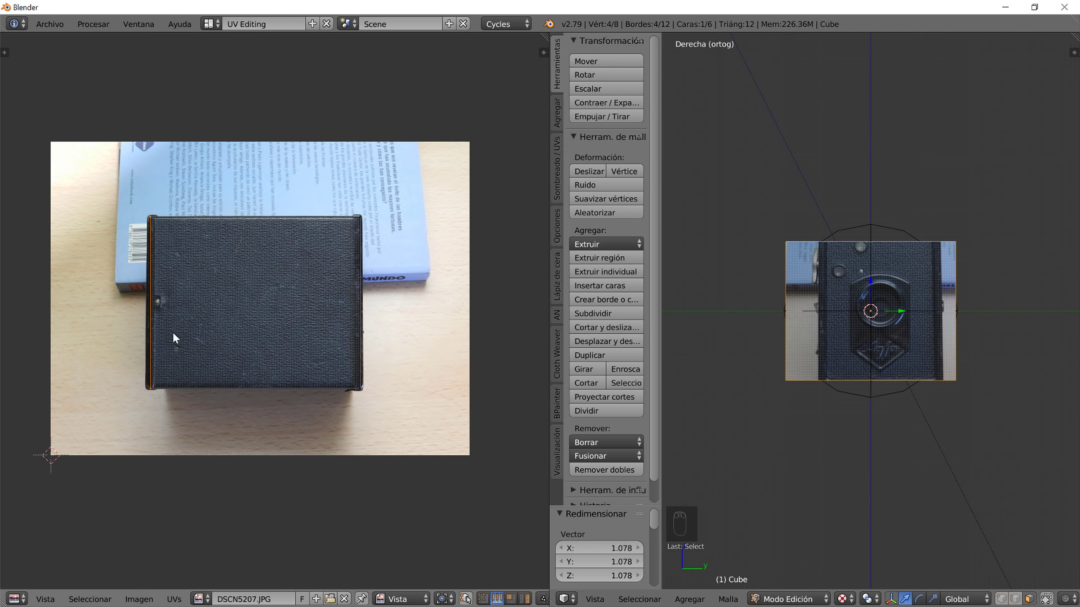
pyautogui.press('g')
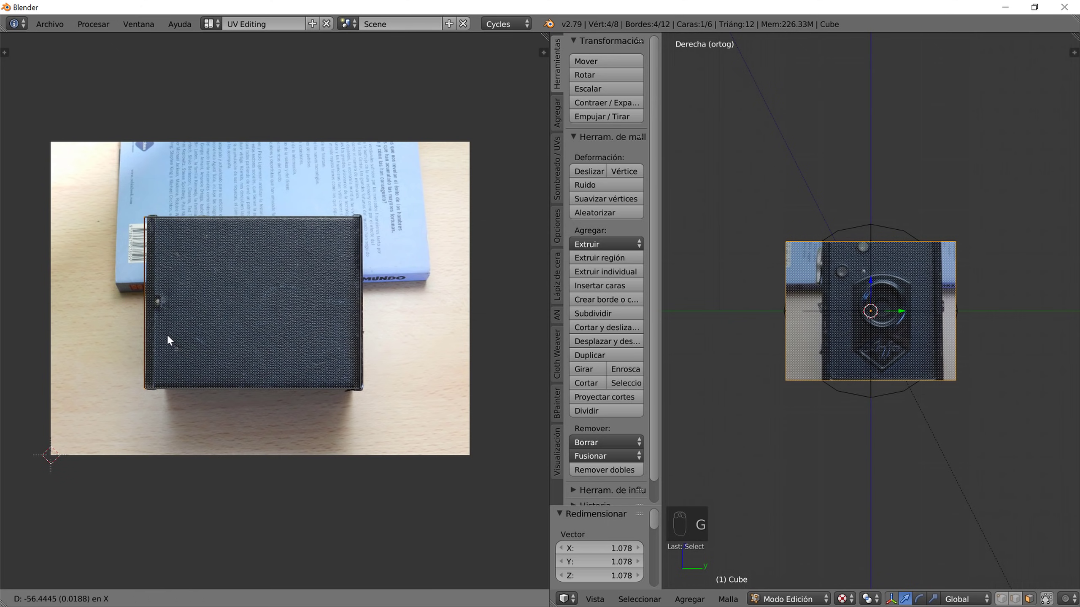
pyautogui.click(206, 343)
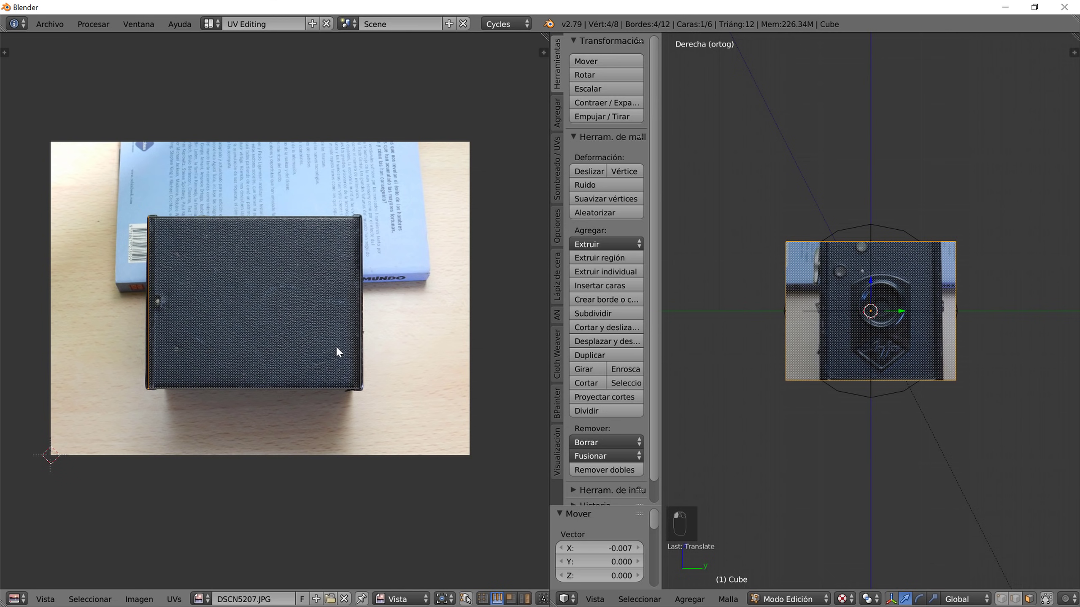
pyautogui.rightClick(362, 352)
pyautogui.press('g')
pyautogui.press('x')
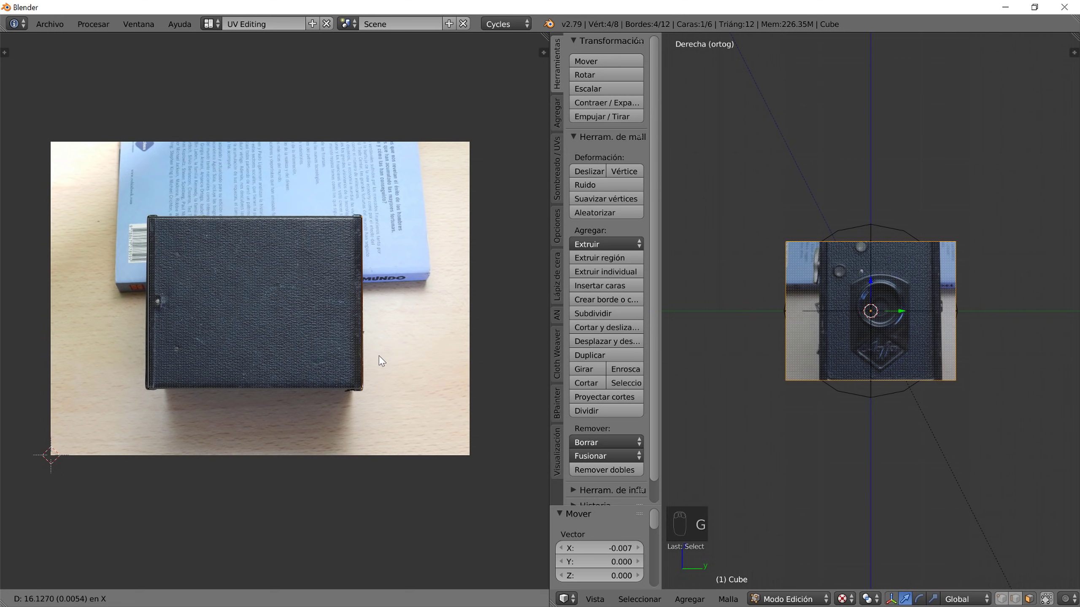
pyautogui.click(384, 353)
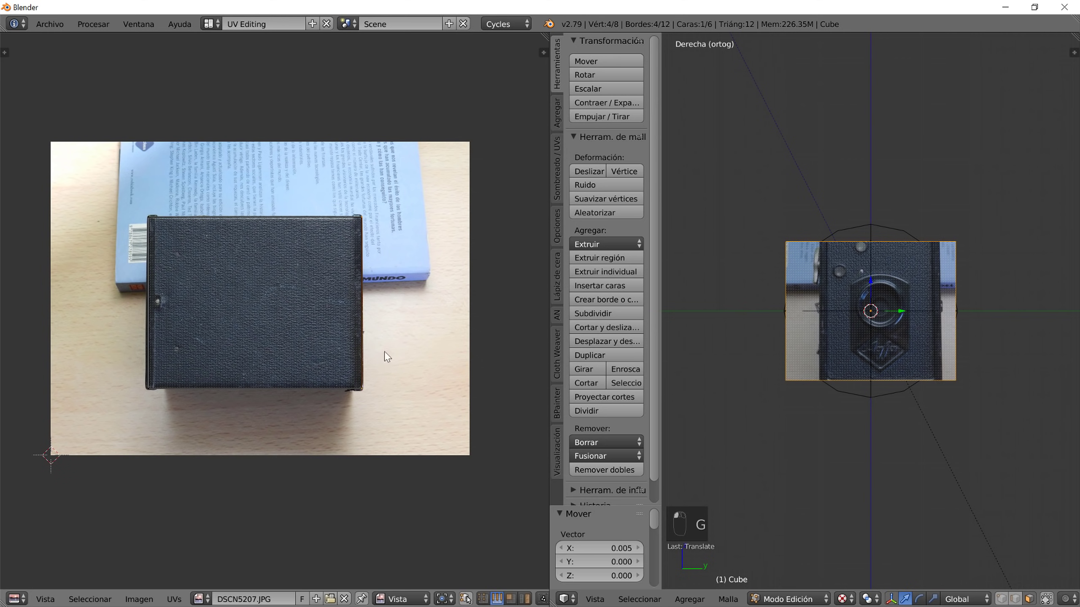
# - Switch to the Compositing layout and add a new material named Derecha in a new slot on the cube
pyautogui.click(209, 24)
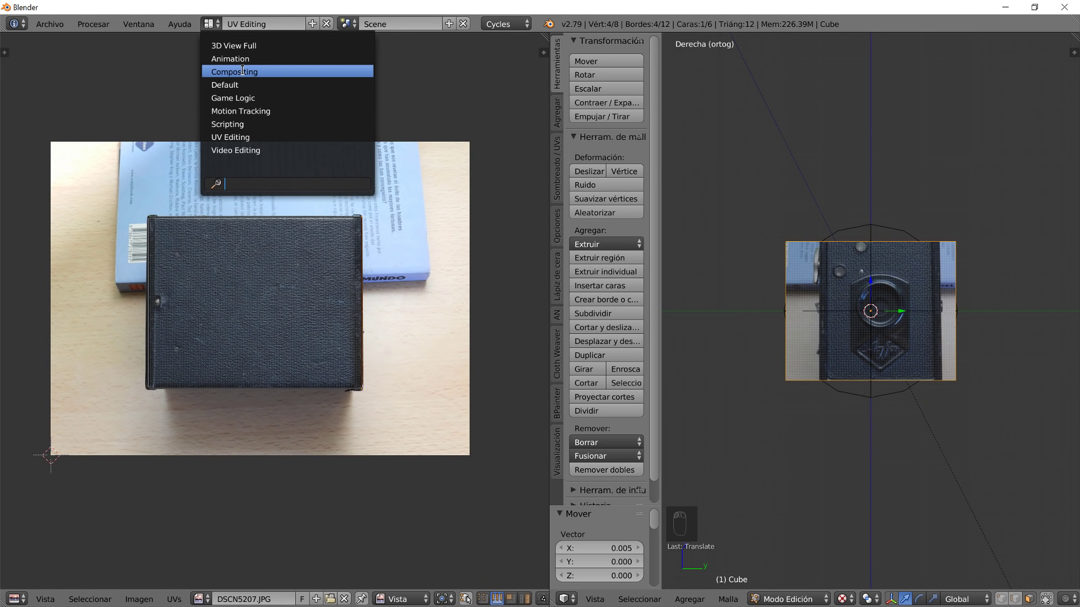
pyautogui.click(255, 72)
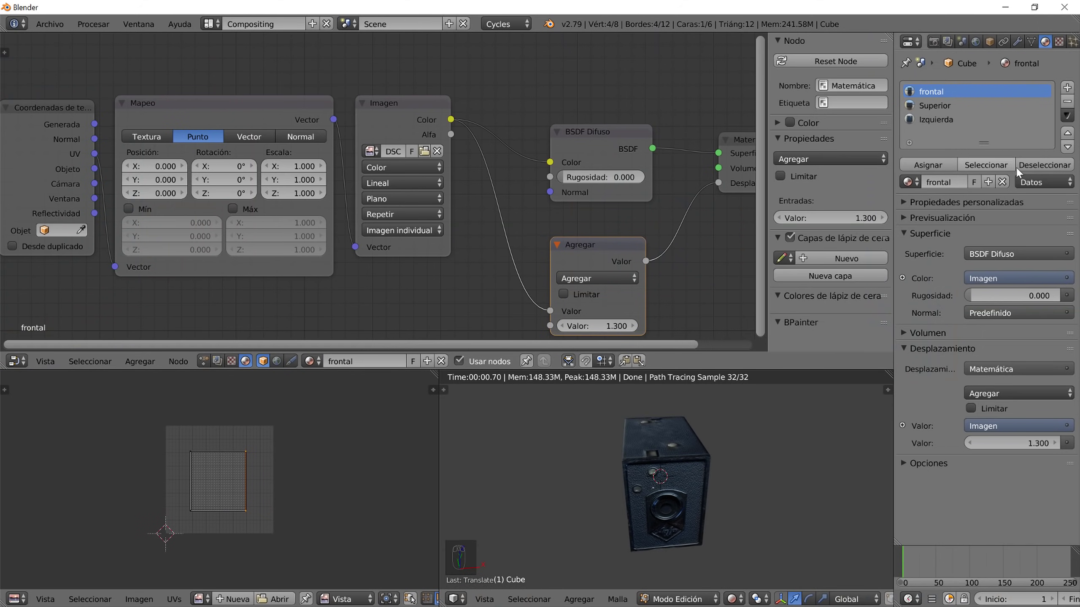
pyautogui.click(1067, 88)
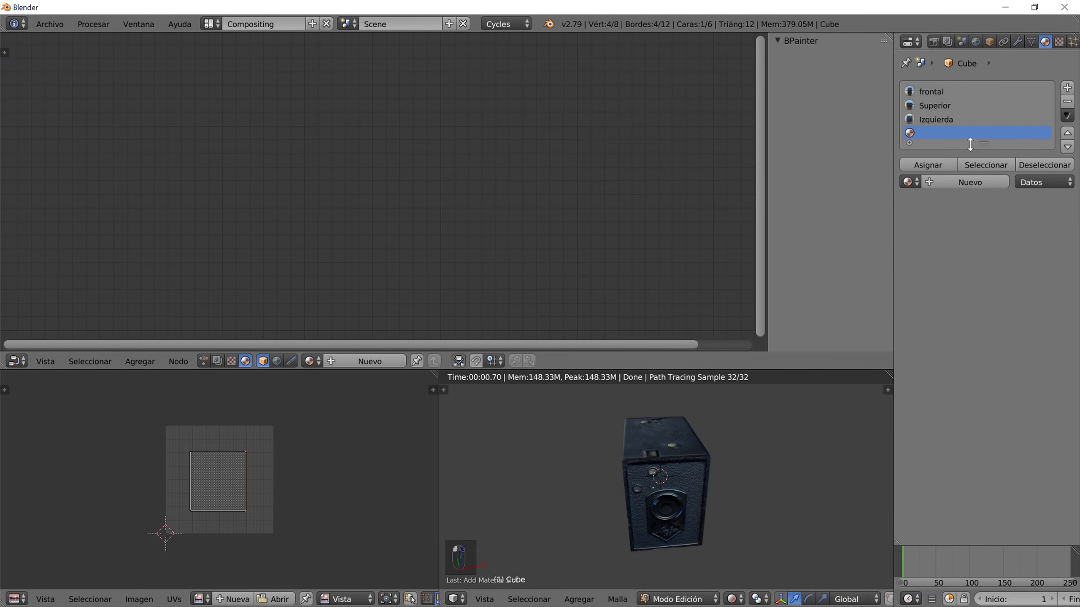
pyautogui.click(942, 183)
pyautogui.doubleClick(928, 133)
pyautogui.write('Derecha')
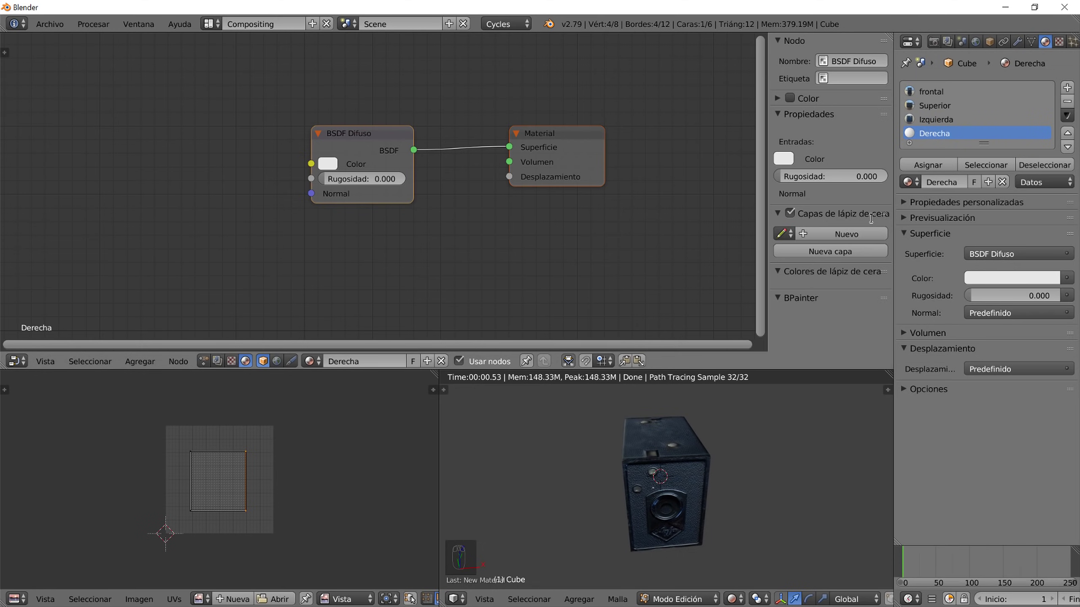
# - Paste the copied material settings into Derecha and set its image texture to DSCN5207.JPG
pyautogui.click(1067, 114)
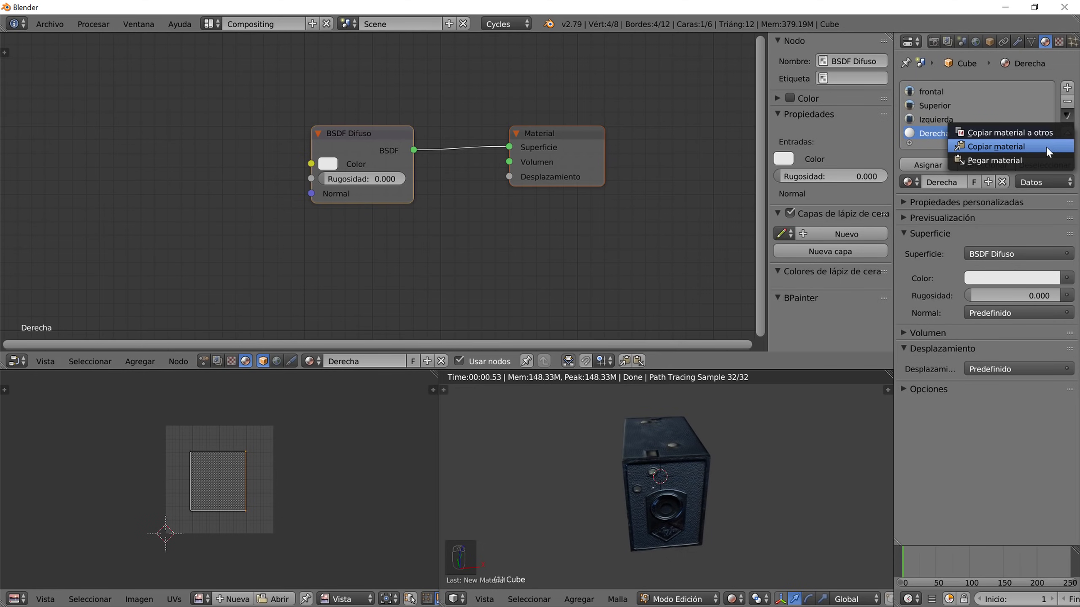
pyautogui.click(1040, 164)
pyautogui.click(372, 151)
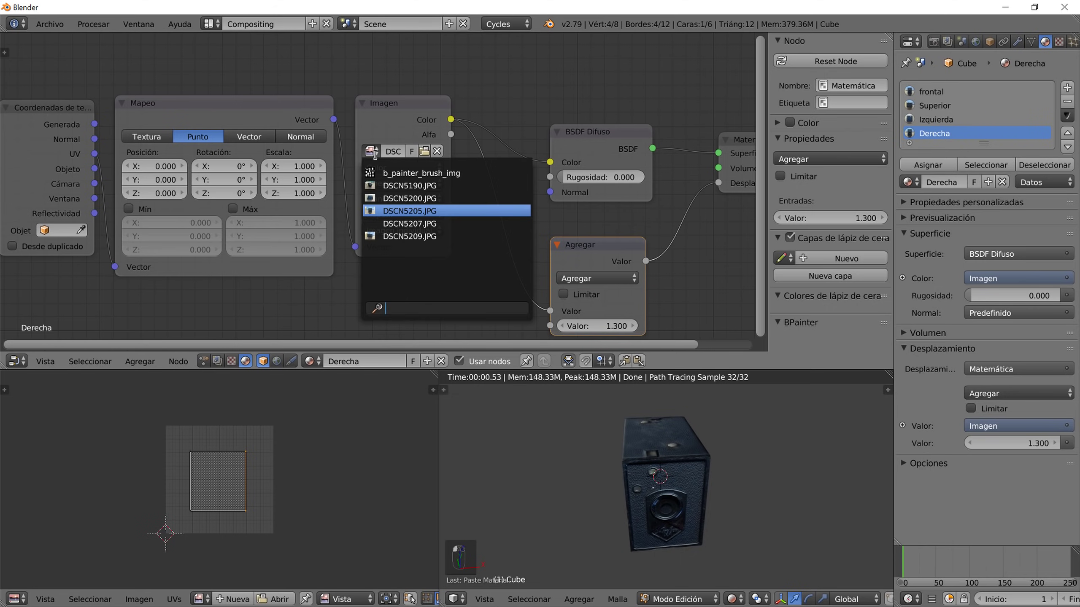
pyautogui.press('Escape')
pyautogui.scroll(10, 441, 185)
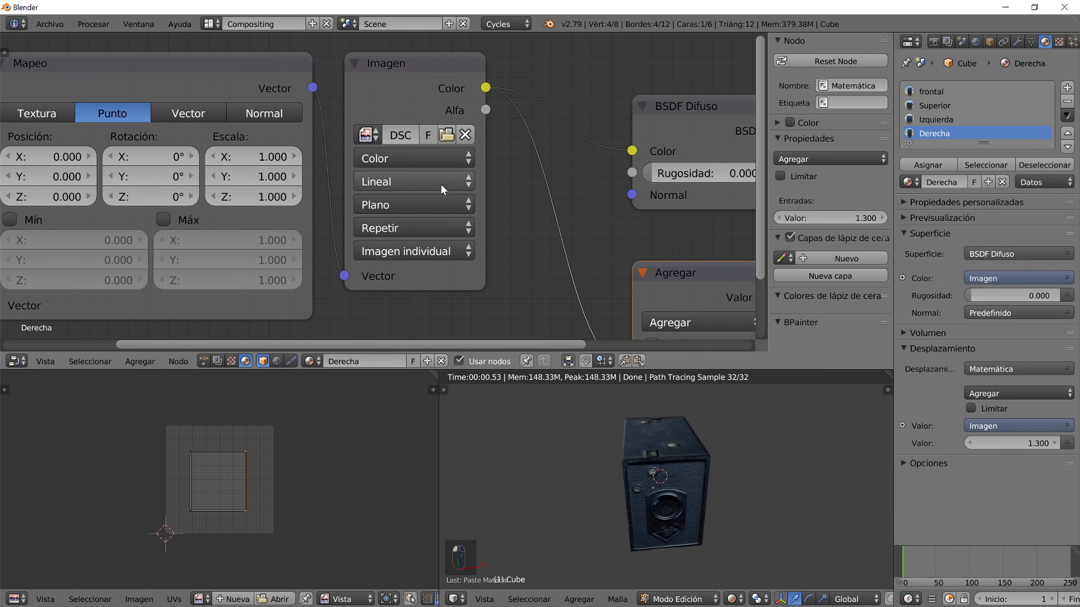
pyautogui.click(373, 109)
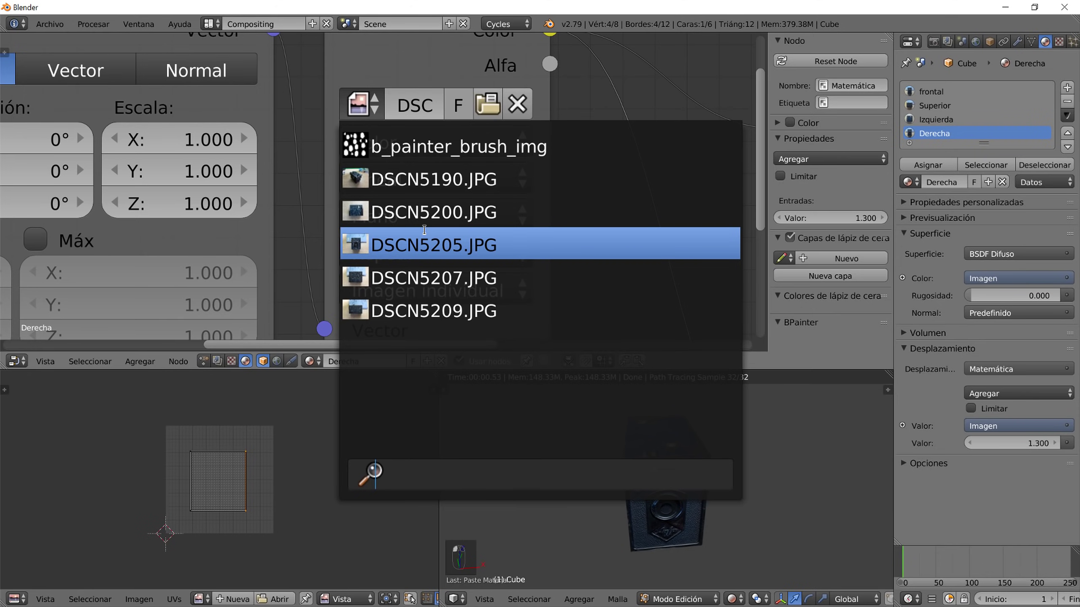
pyautogui.click(422, 277)
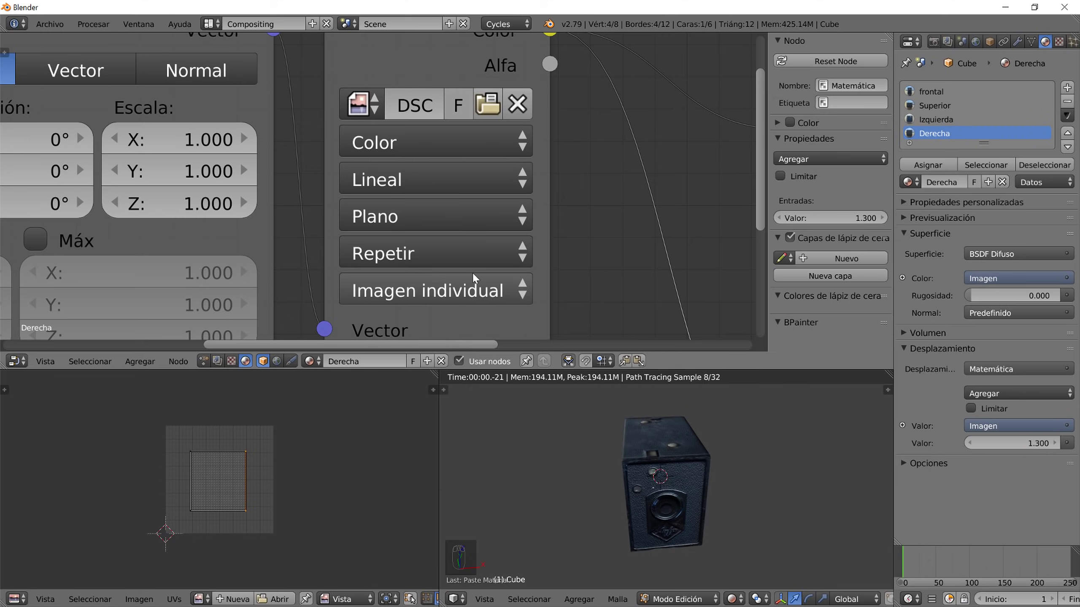
# - Assign the Derecha material to the selected right side face and check it in the rendered view
pyautogui.scroll(-3, 472, 272)
pyautogui.click(928, 164)
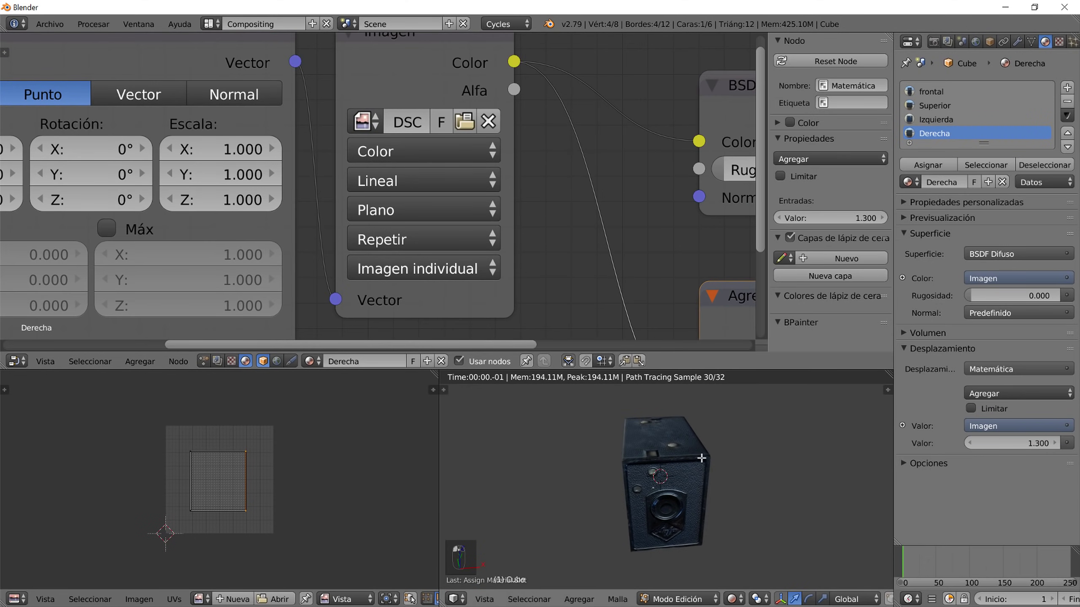
pyautogui.moveTo(761, 456); pyautogui.dragTo(777, 423, button='middle')
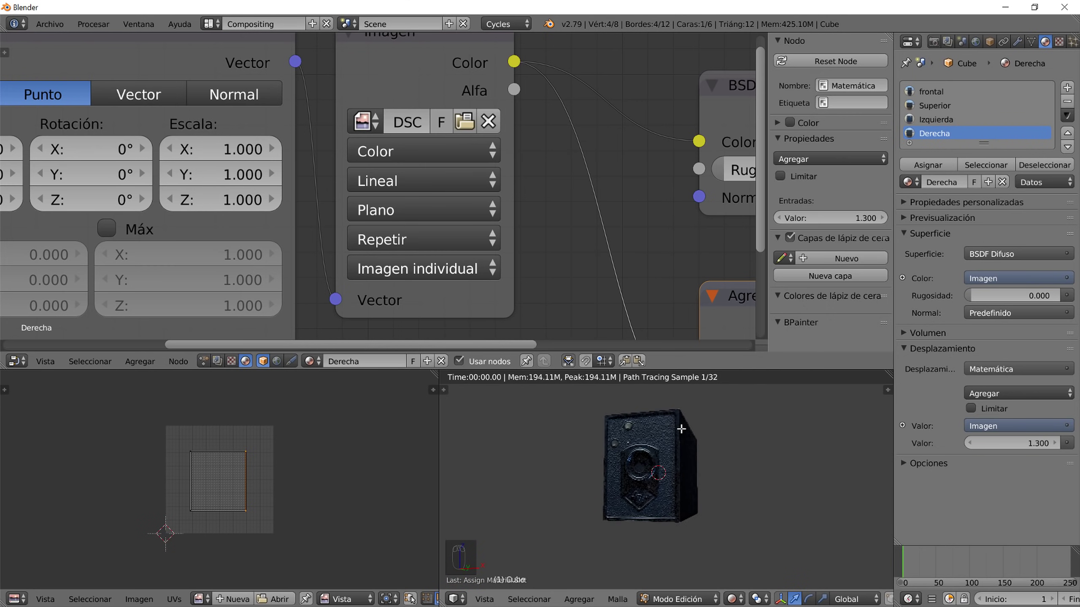
pyautogui.press('KP_3')
# - Switch to the UV Editing layout and select the cube's bottom face in Edit Mode, viewed from below in orthographic projection
pyautogui.click(213, 23)
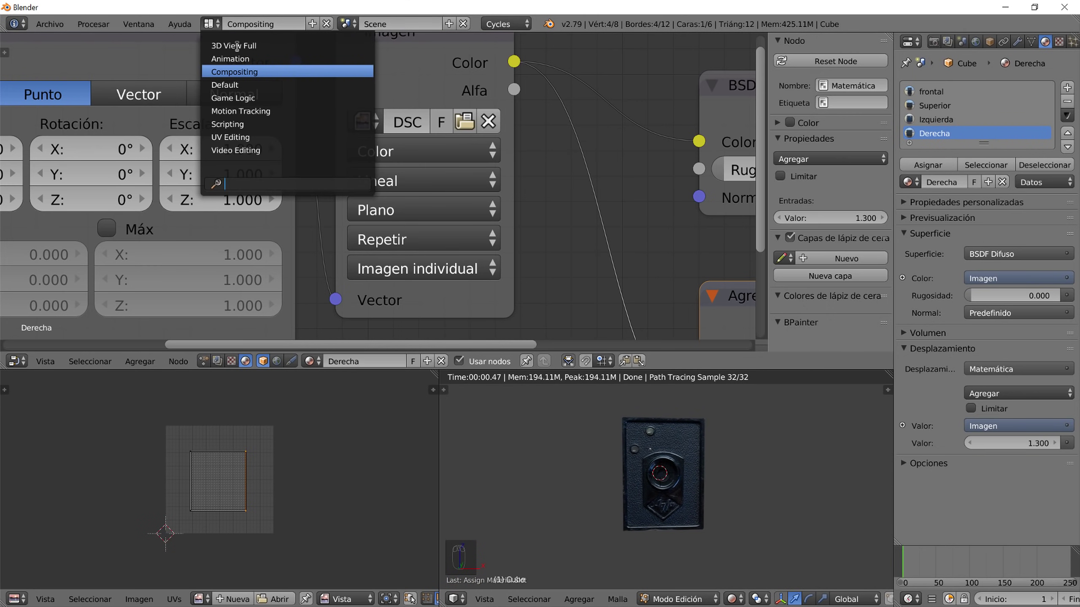
pyautogui.press('Return')
pyautogui.moveTo(833, 447); pyautogui.dragTo(814, 334, button='middle')
pyautogui.moveTo(876, 224); pyautogui.dragTo(976, 217, button='middle')
pyautogui.press('Tab')
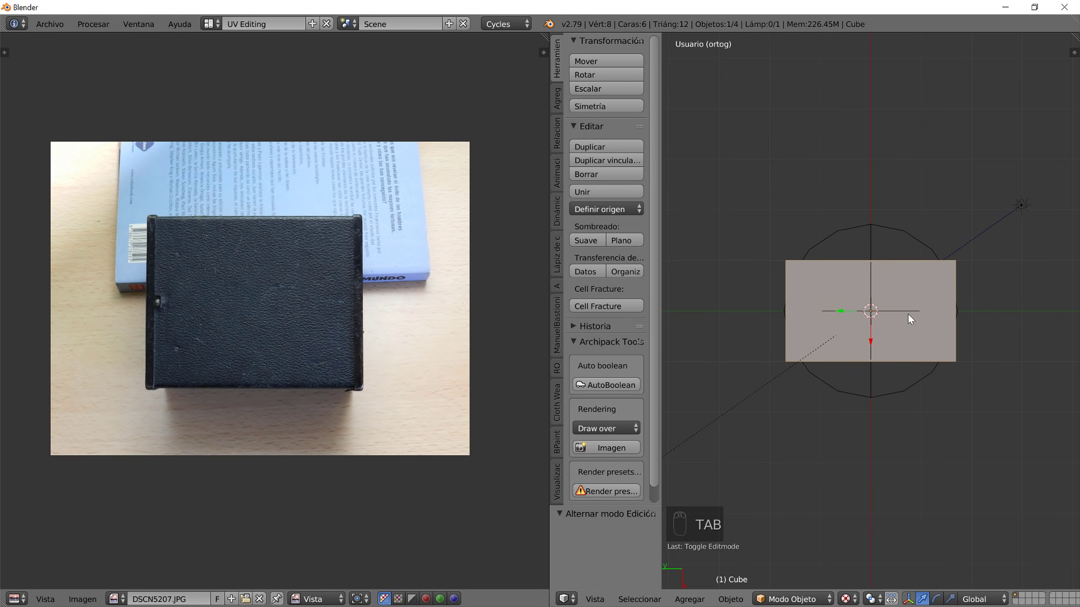
pyautogui.moveTo(831, 342); pyautogui.dragTo(923, 390, button='middle')
pyautogui.press('Tab')
pyautogui.moveTo(869, 345); pyautogui.dragTo(856, 339, button='middle')
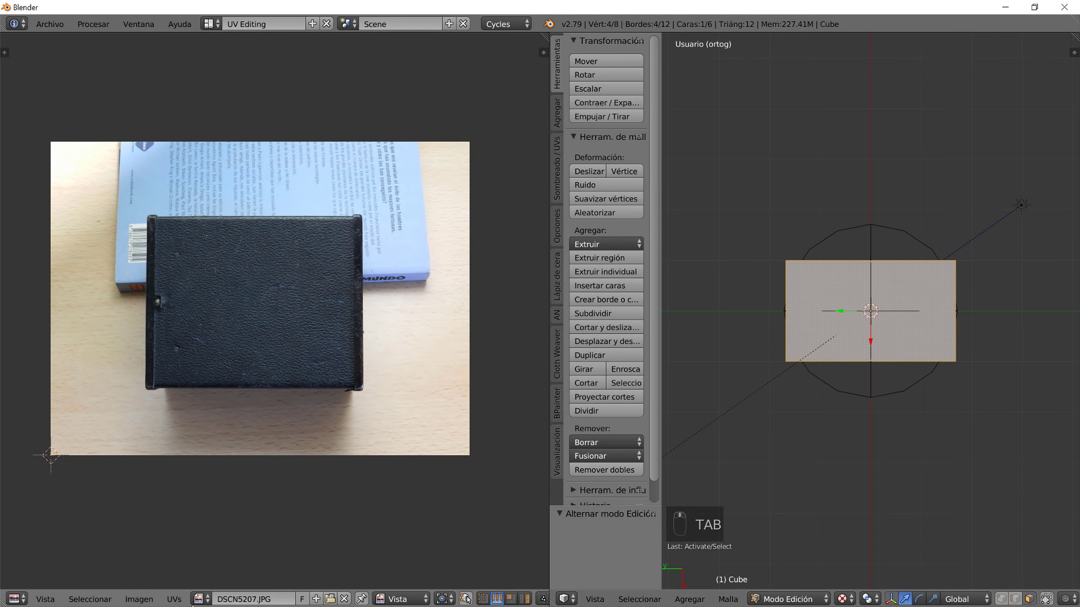
# - Load DSCN5210.JPG from the Cámara Agfa folder into the UV editor, choosing it by thumbnail
pyautogui.click(330, 599)
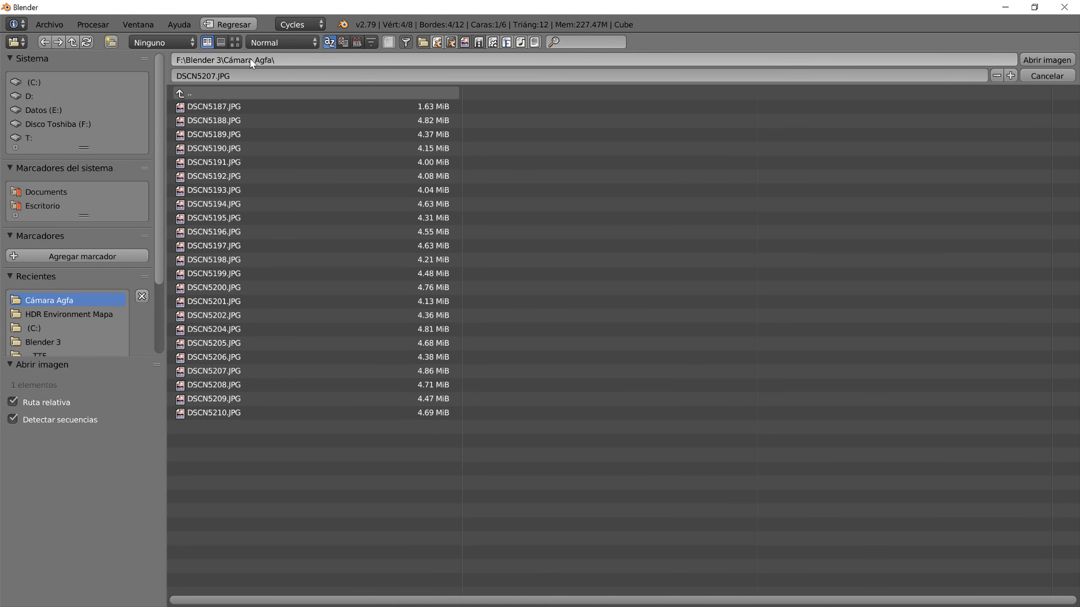
pyautogui.click(235, 42)
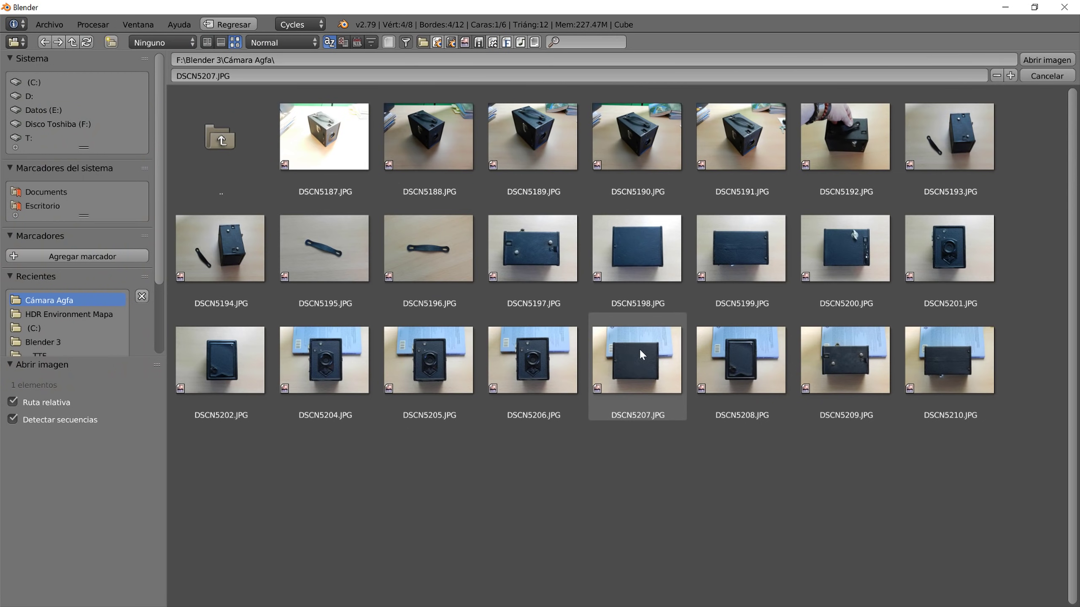
pyautogui.click(933, 370)
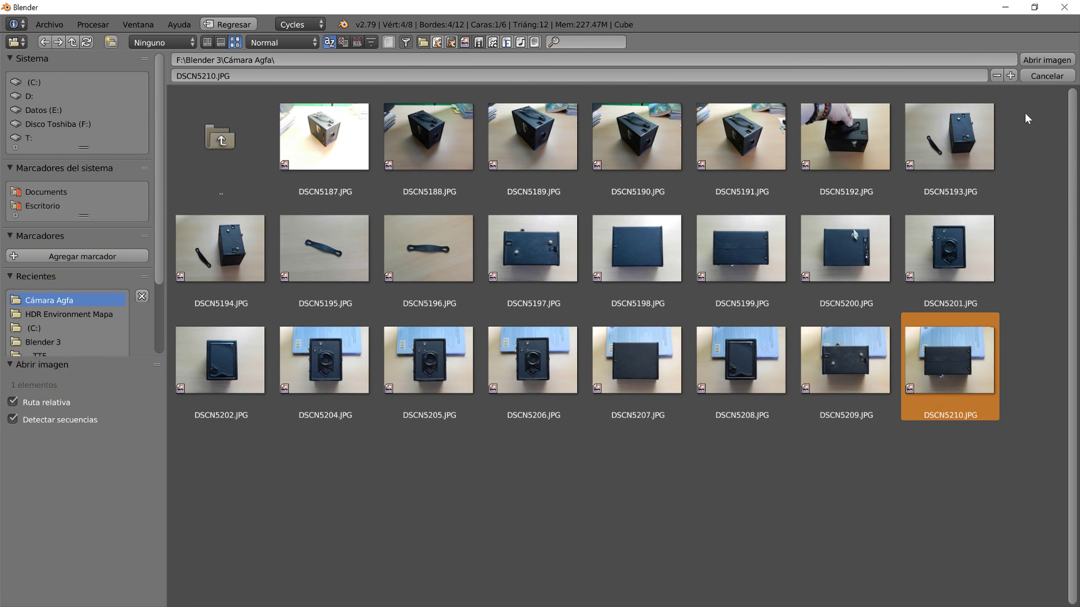
pyautogui.click(1046, 60)
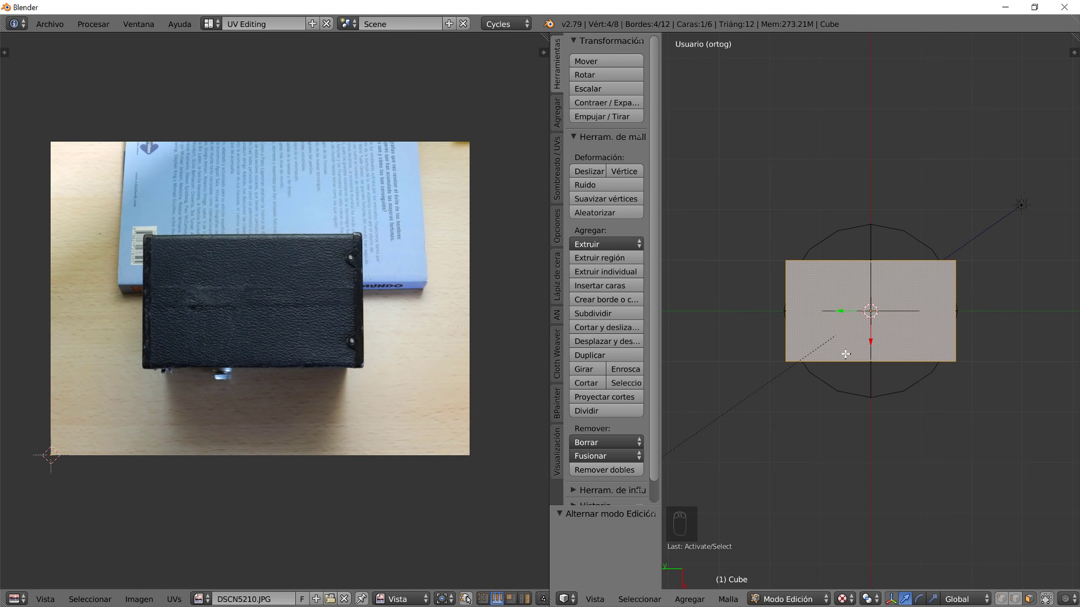
# - Unwrap the bottom face with Project From View and scale its UVs by about 2.112
pyautogui.press('u')
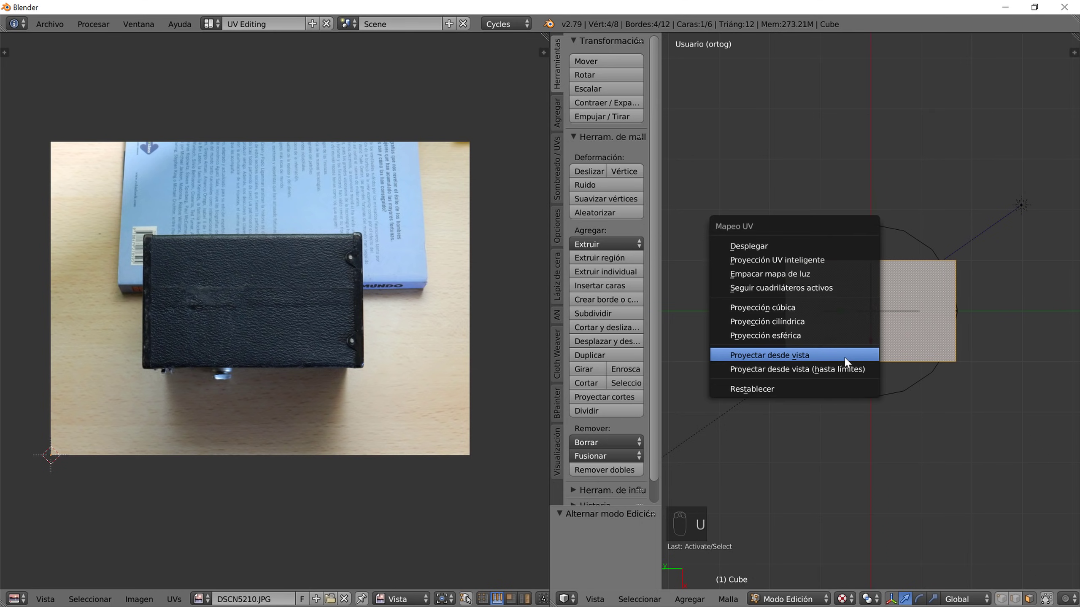
pyautogui.click(848, 355)
pyautogui.press('s')
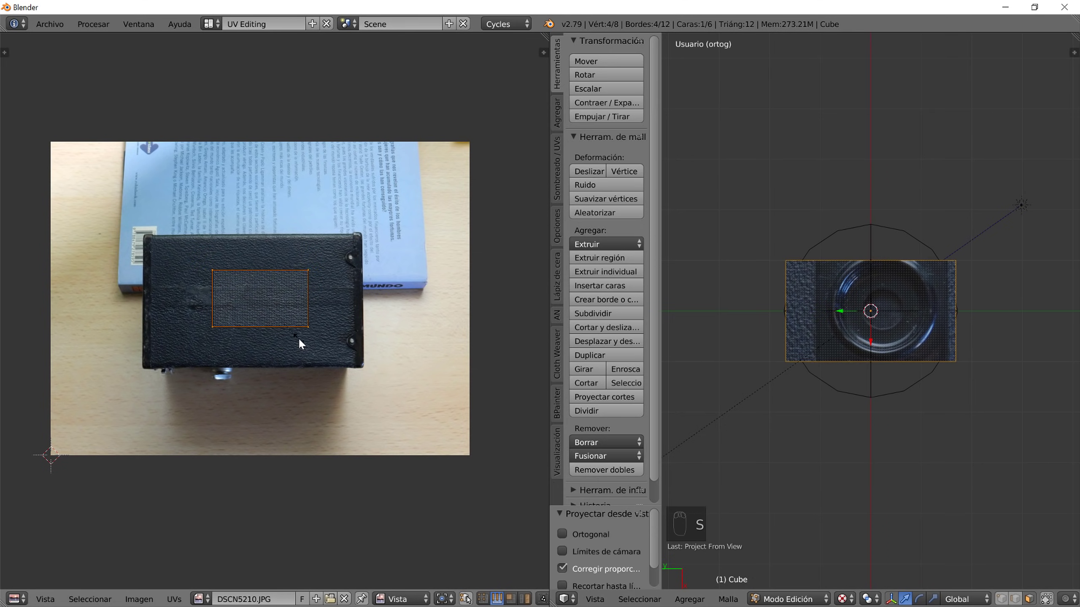
pyautogui.click(346, 380)
# - Shift the bottom face's UVs by about -0.024 in X and -0.008 in Y, and scale them by about 1.073 to fit the camera
pyautogui.press('g')
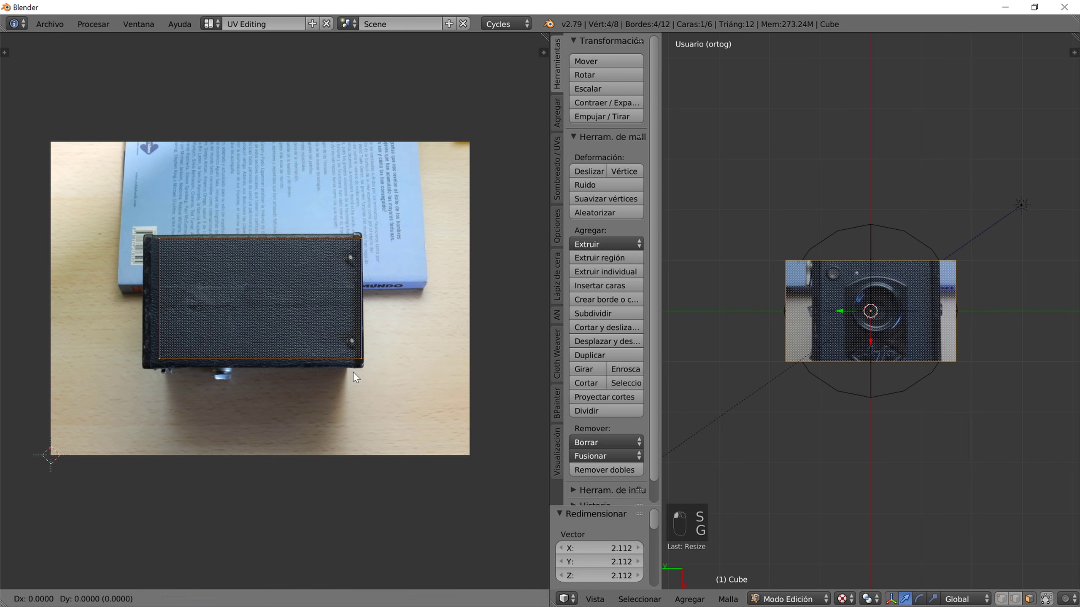
pyautogui.click(303, 393)
pyautogui.press('s')
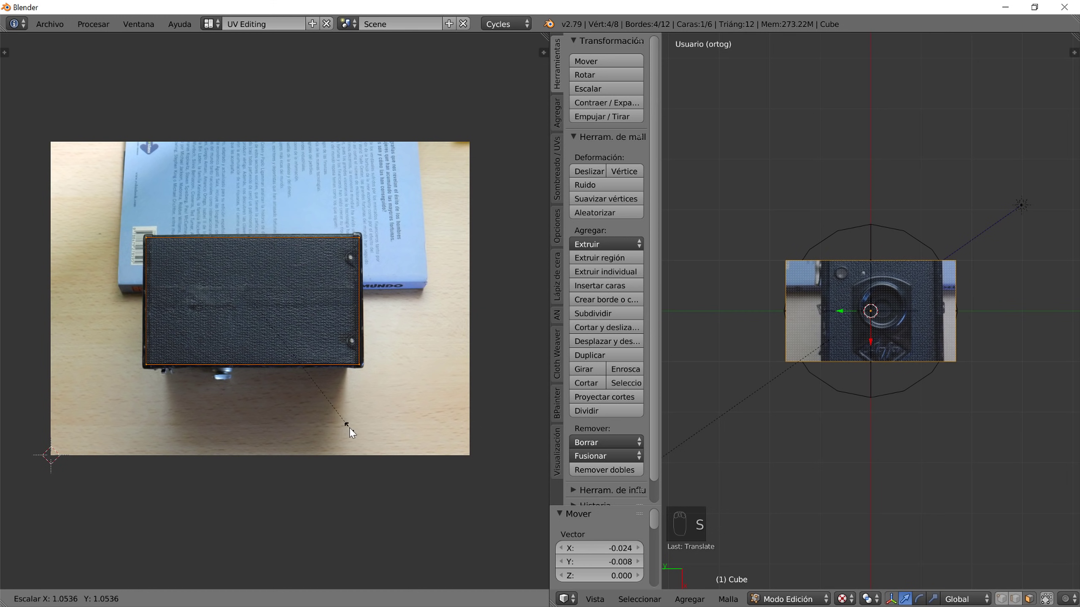
pyautogui.click(371, 439)
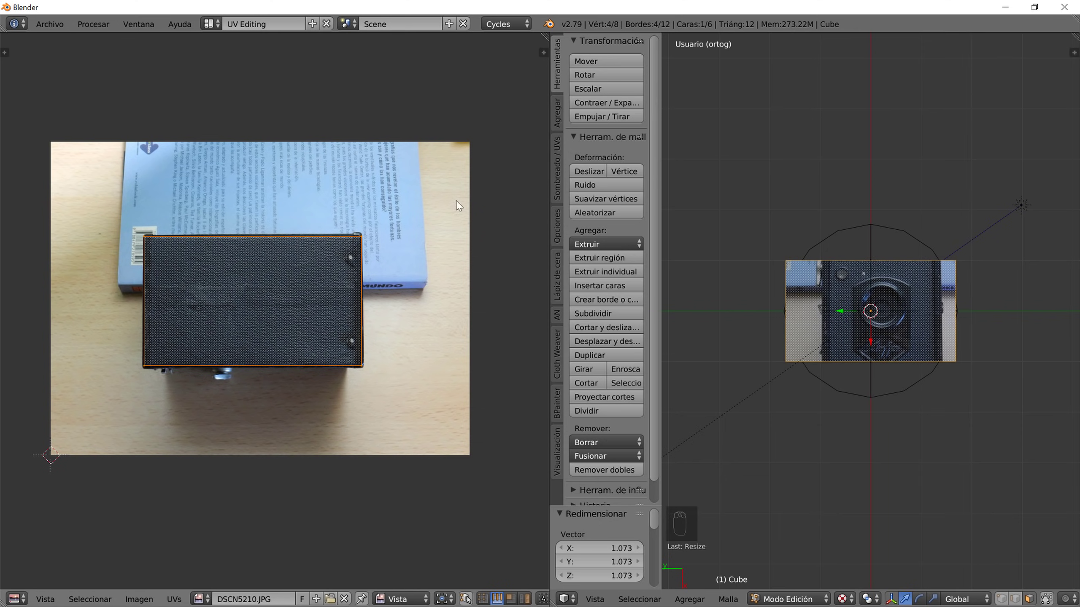
# - Switch to the Compositing layout and add a fifth material slot to the cube with a new material named Inferior
pyautogui.click(219, 23)
pyautogui.click(238, 71)
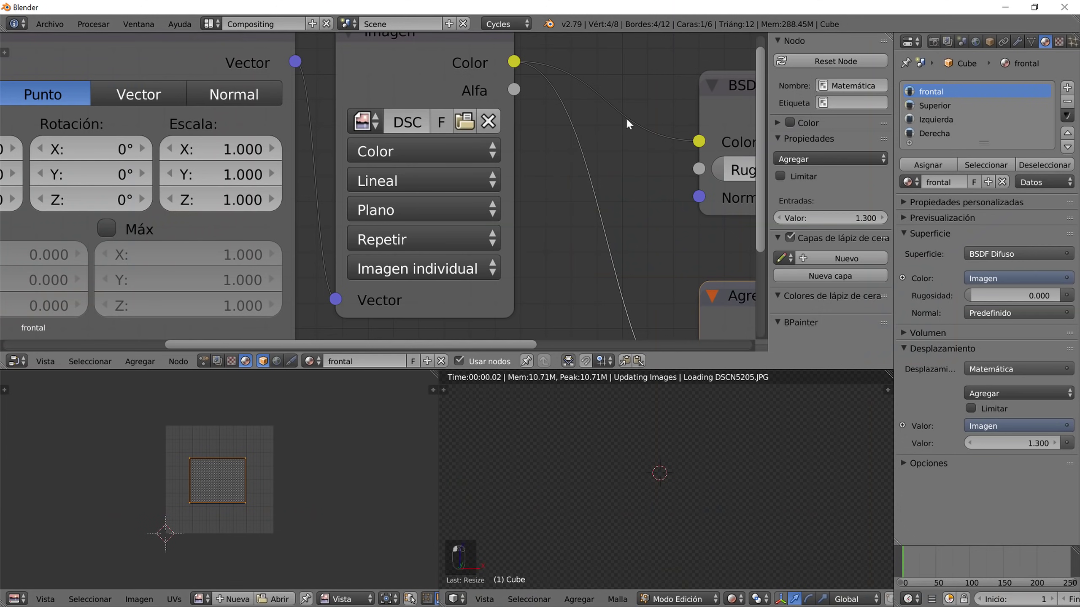
pyautogui.click(1067, 88)
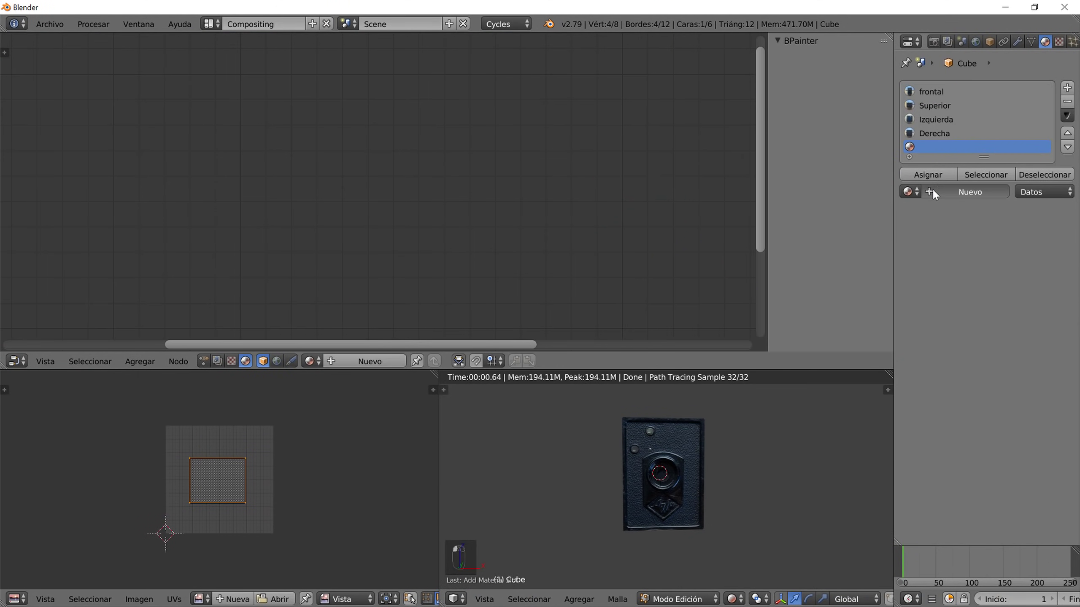
pyautogui.click(933, 190)
pyautogui.doubleClick(930, 147)
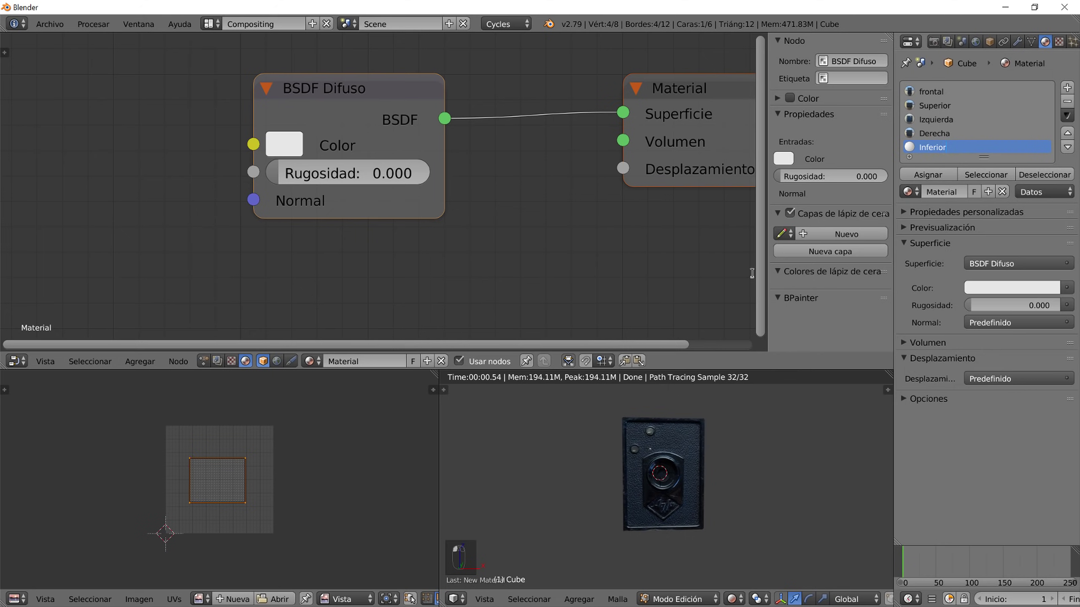
# - Paste the copied material settings into Inferior, set its image to DSCN5210.JPG and assign it to the bottom face
pyautogui.click(1068, 115)
pyautogui.click(994, 160)
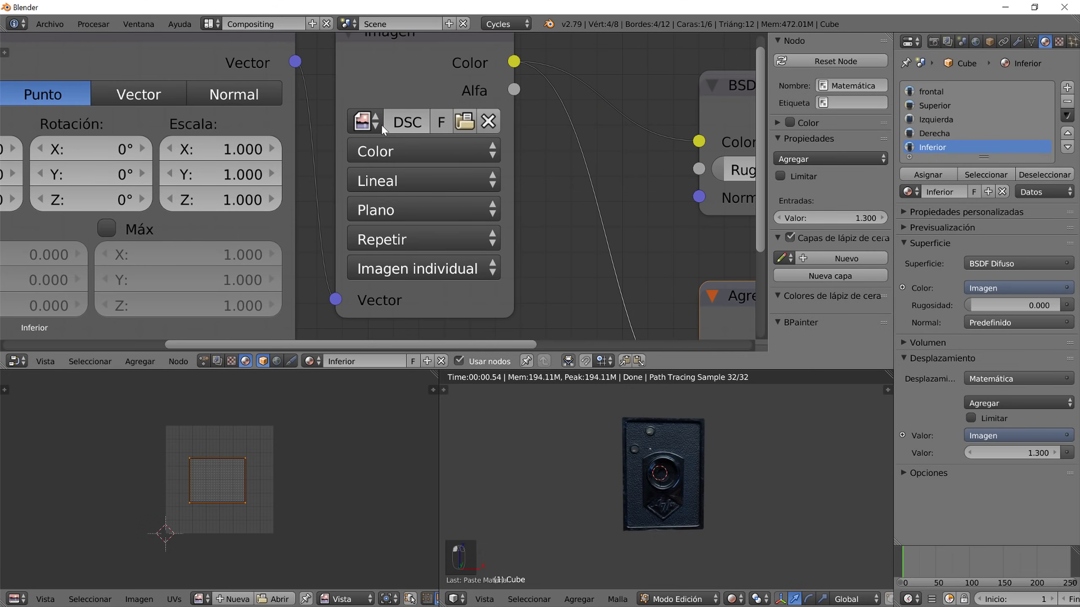
pyautogui.click(365, 121)
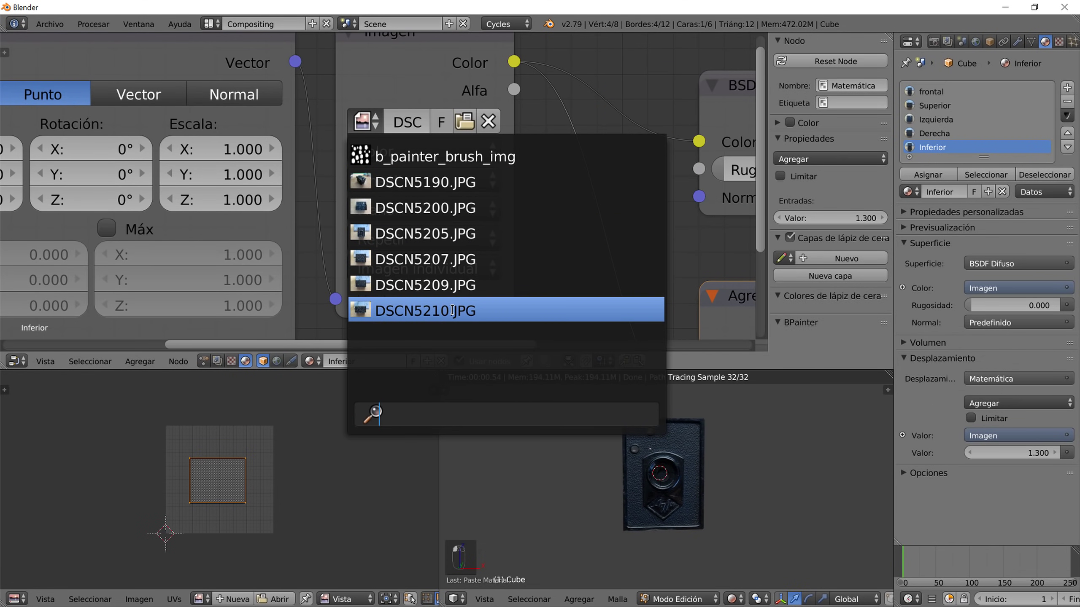
pyautogui.click(413, 304)
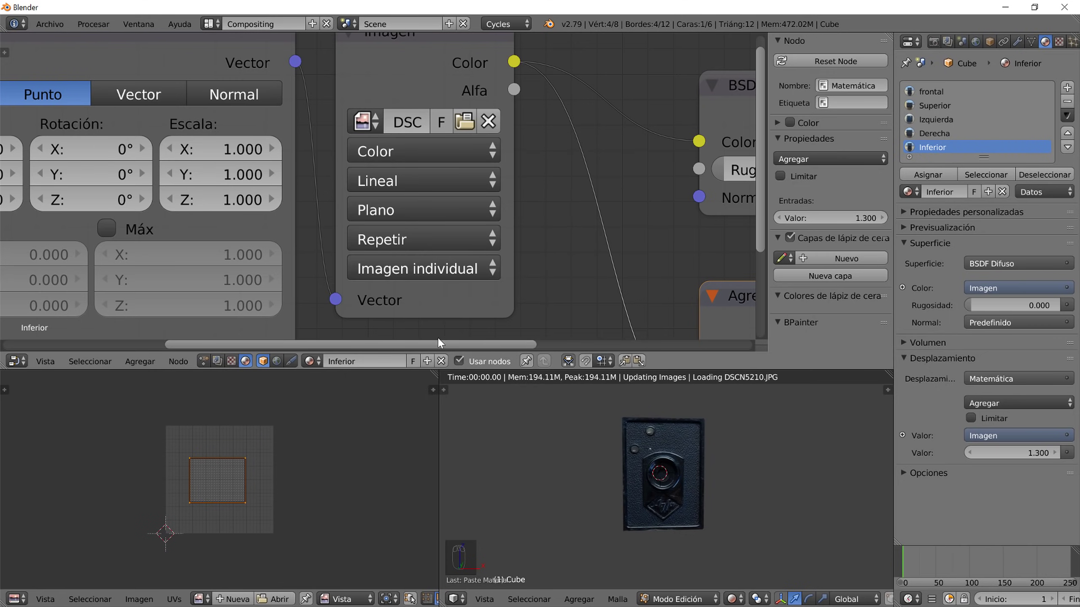
pyautogui.click(928, 175)
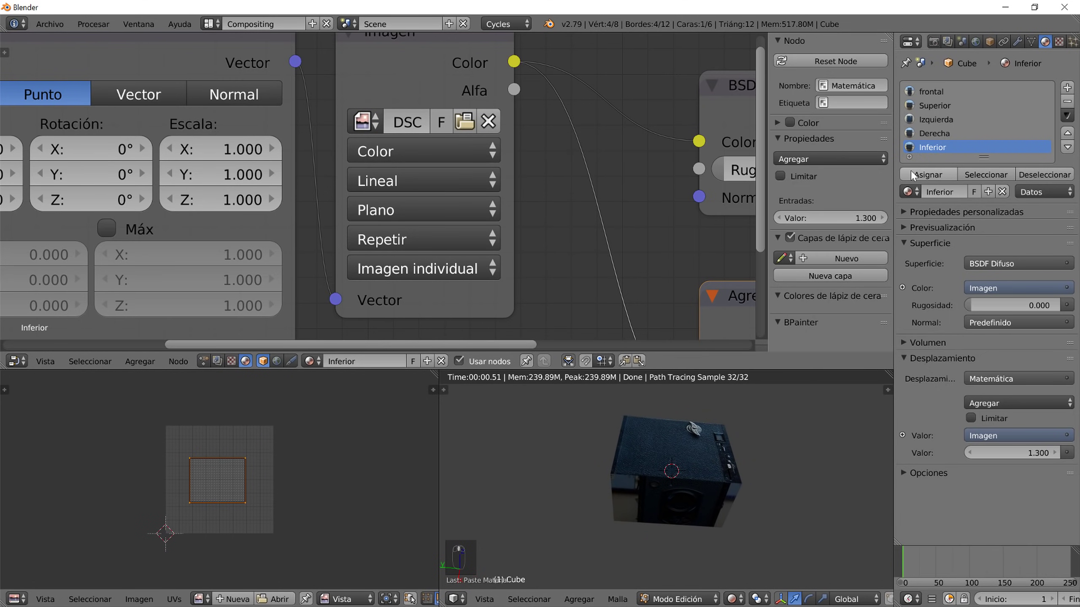
# - Set the 3D viewport shading to Texture and check the photo on the cube's bottom face
pyautogui.moveTo(724, 411)
pyautogui.mouseDown(button='middle')
pyautogui.moveTo(670, 458)
pyautogui.moveTo(680, 489)
pyautogui.mouseUp(button='middle')
pyautogui.click(732, 599)
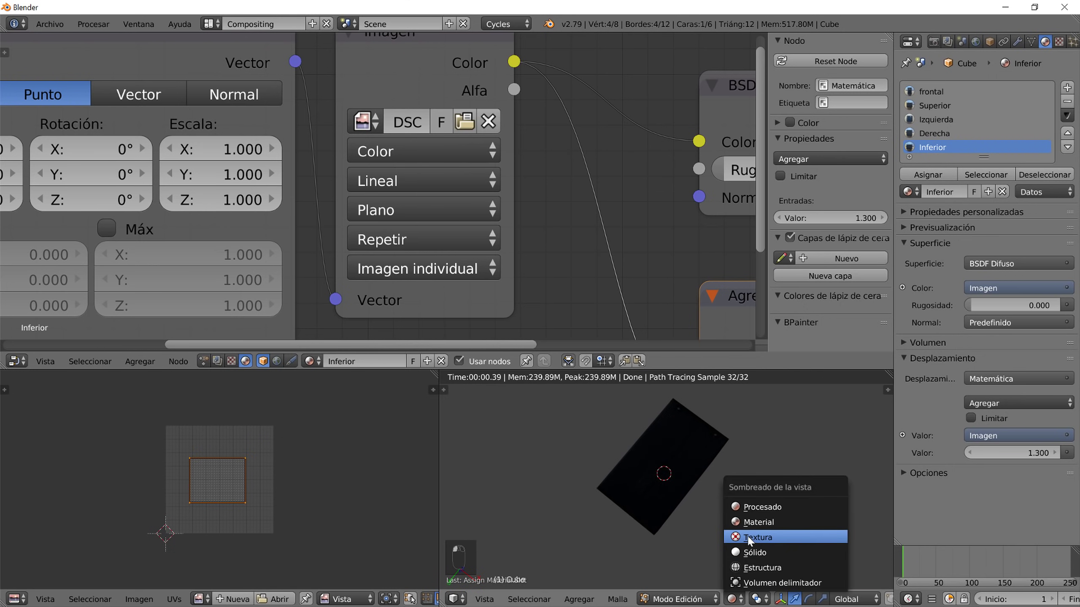
pyautogui.click(753, 541)
pyautogui.moveTo(647, 479); pyautogui.dragTo(679, 450, button='middle')
pyautogui.scroll(3, 679, 449)
pyautogui.scroll(-2, 668, 427)
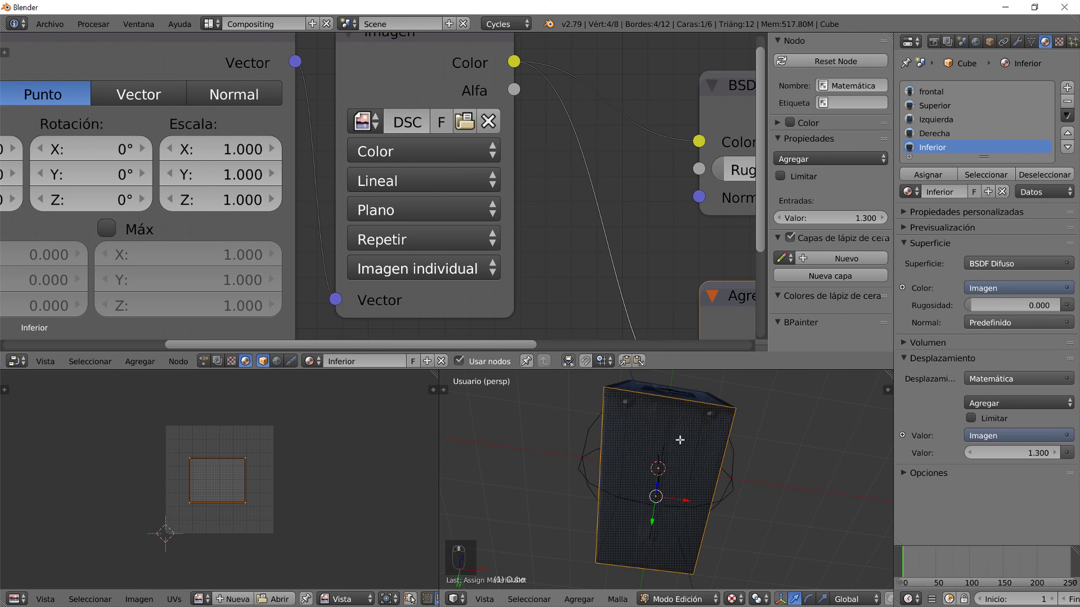
# - Return to Object Mode, switch to the UV Editing layout and show the cube's untextured rear face in orthographic Back view
pyautogui.press('Tab')
pyautogui.moveTo(685, 443); pyautogui.dragTo(749, 434, button='middle')
pyautogui.scroll(3, 795, 468)
pyautogui.moveTo(808, 491); pyautogui.dragTo(680, 499, button='middle')
pyautogui.scroll(-4, 764, 554)
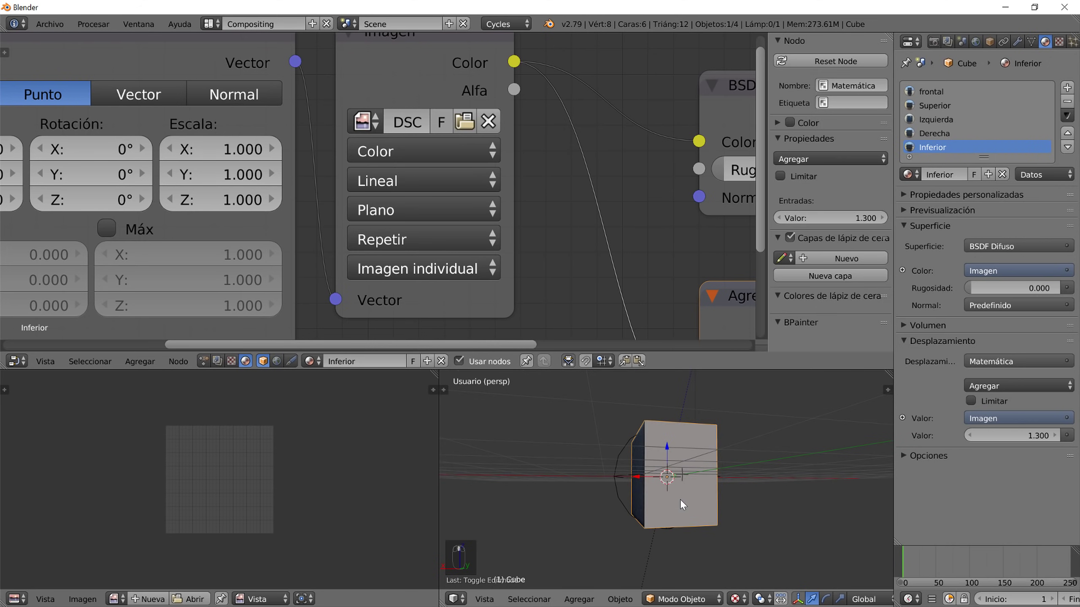
pyautogui.click(211, 24)
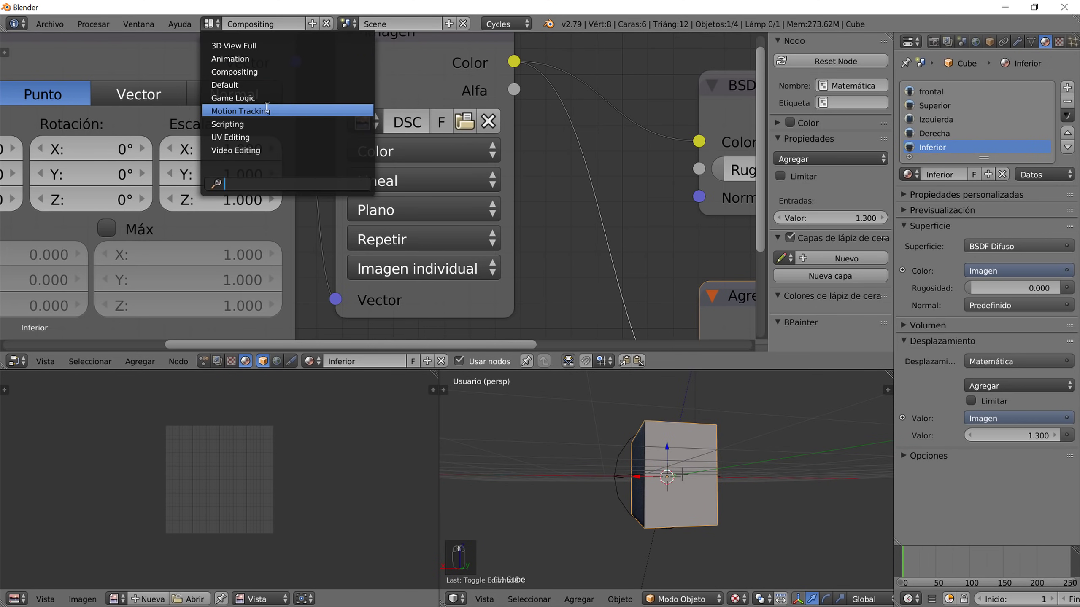
pyautogui.click(274, 137)
pyautogui.moveTo(764, 398); pyautogui.dragTo(1013, 429, button='middle')
pyautogui.press('ctrl+KP_1')
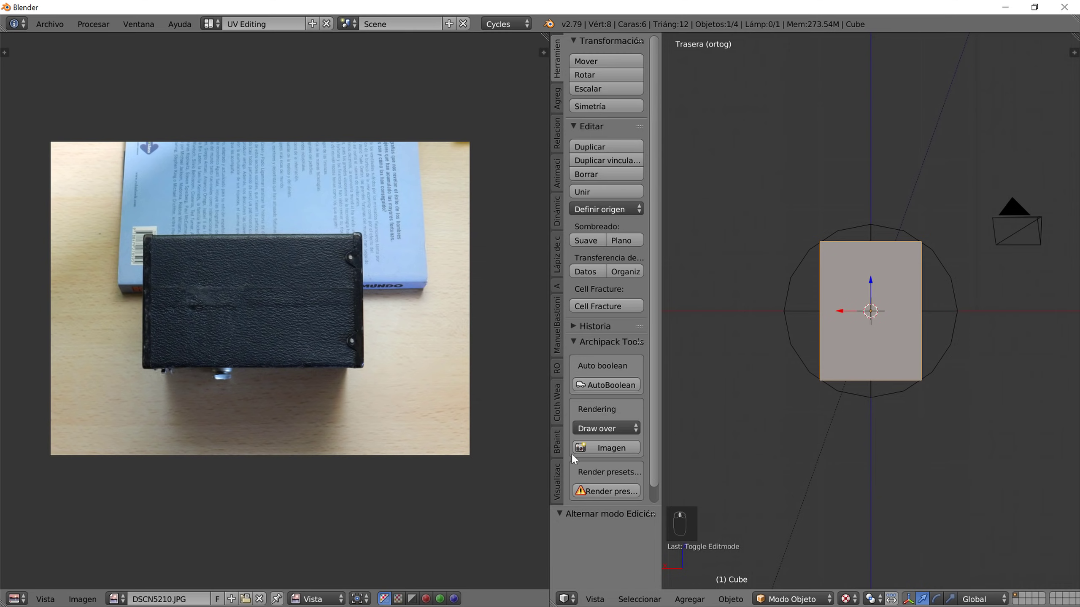
# - Load DSCN5208.JPG from the Cámara Agfa folder into the UV editor, choosing it by thumbnail
pyautogui.click(246, 598)
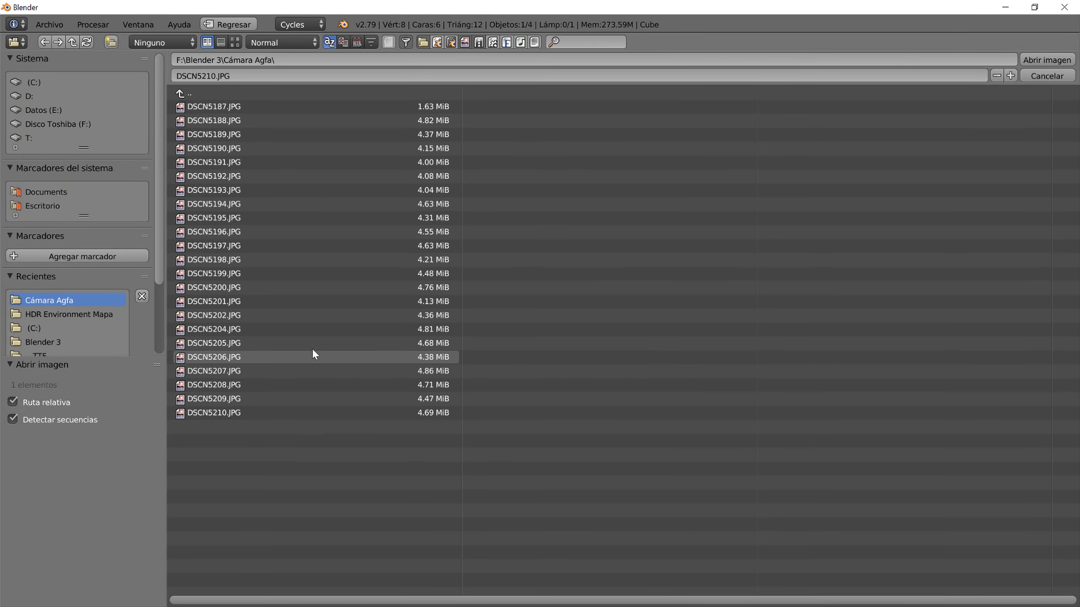
pyautogui.click(234, 42)
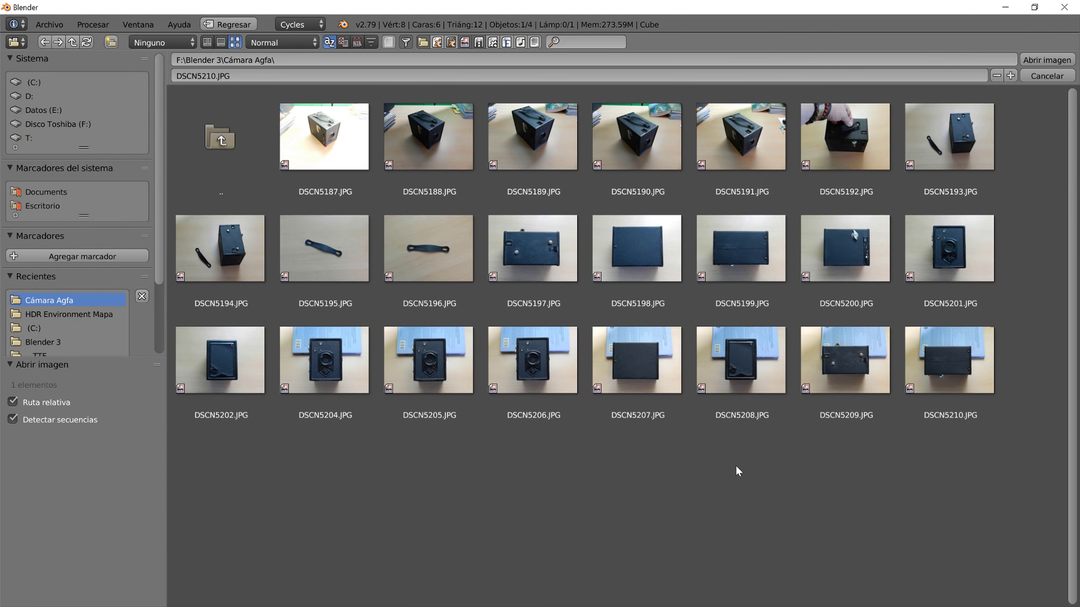
pyautogui.click(733, 367)
pyautogui.click(1043, 59)
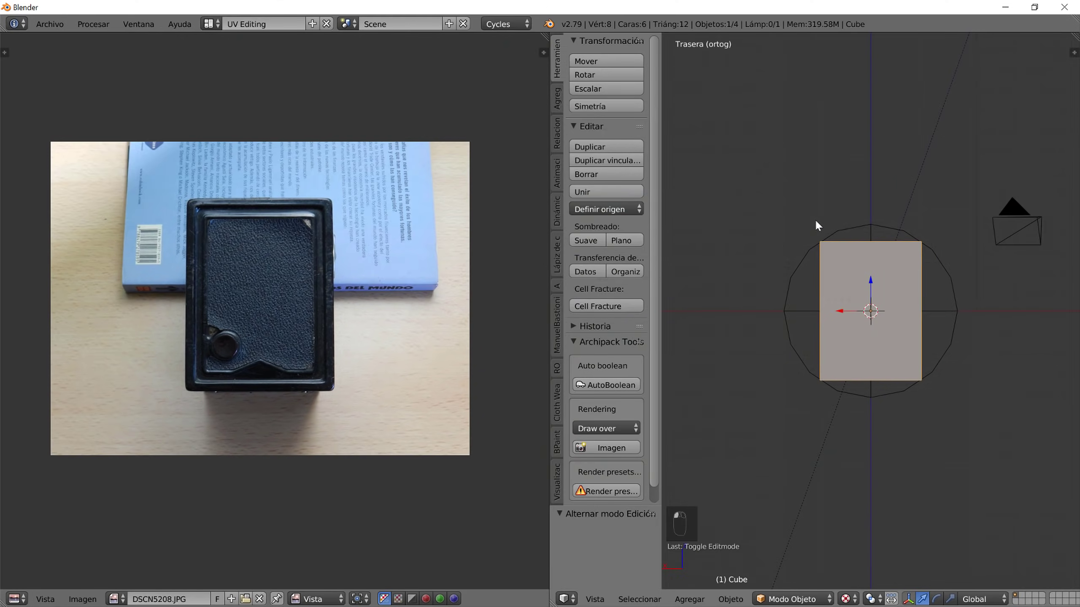
# - Select the rear face in Edit Mode, unwrap it with Project From View and scale its UVs by about 2.464
pyautogui.press('Tab')
pyautogui.rightClick(866, 312)
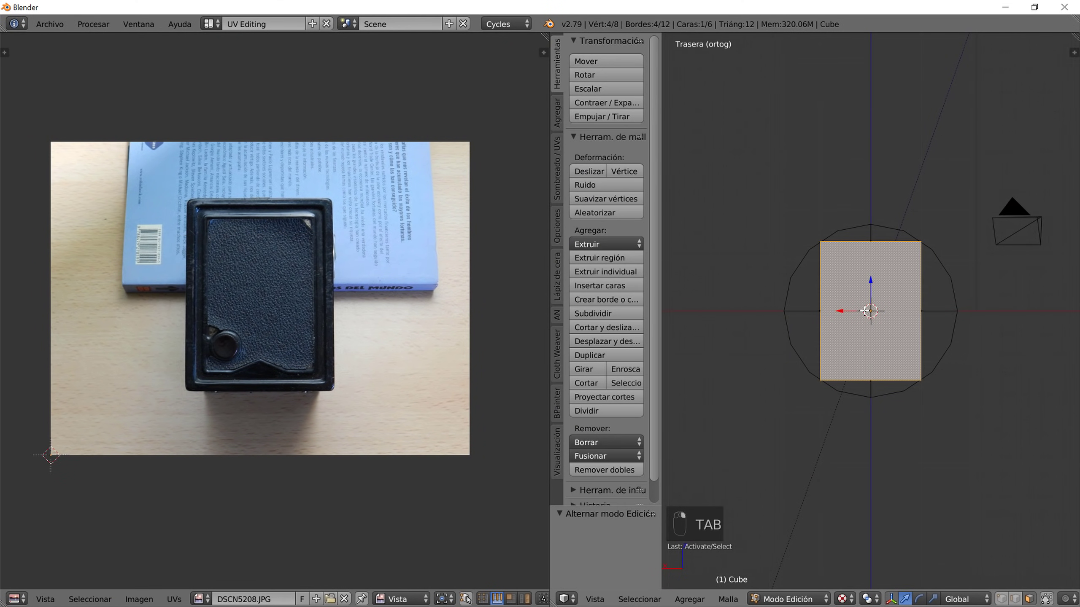
pyautogui.press('u')
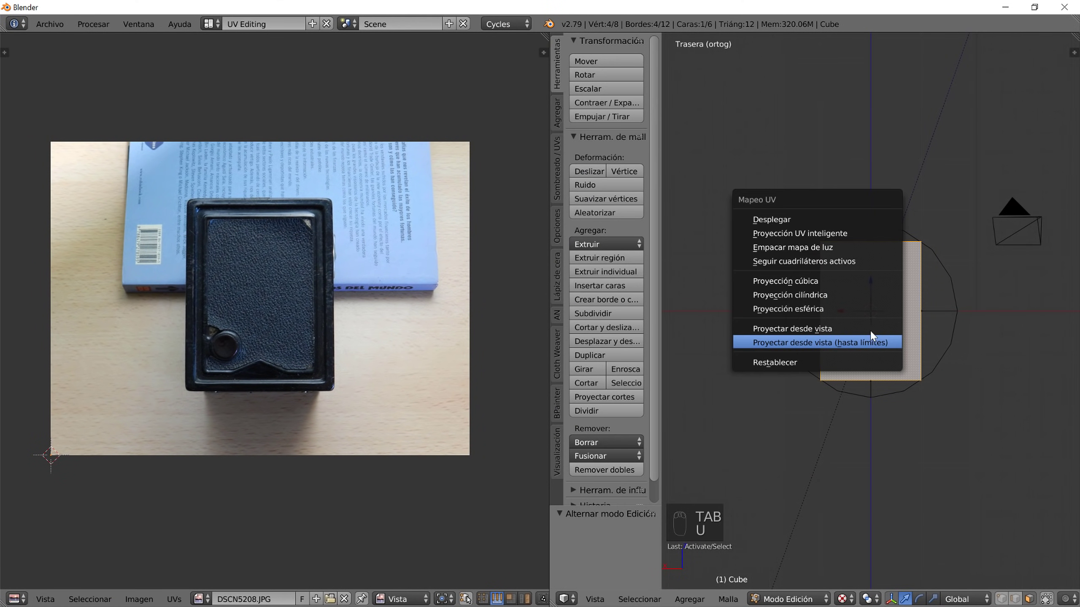
pyautogui.click(869, 324)
pyautogui.press('s')
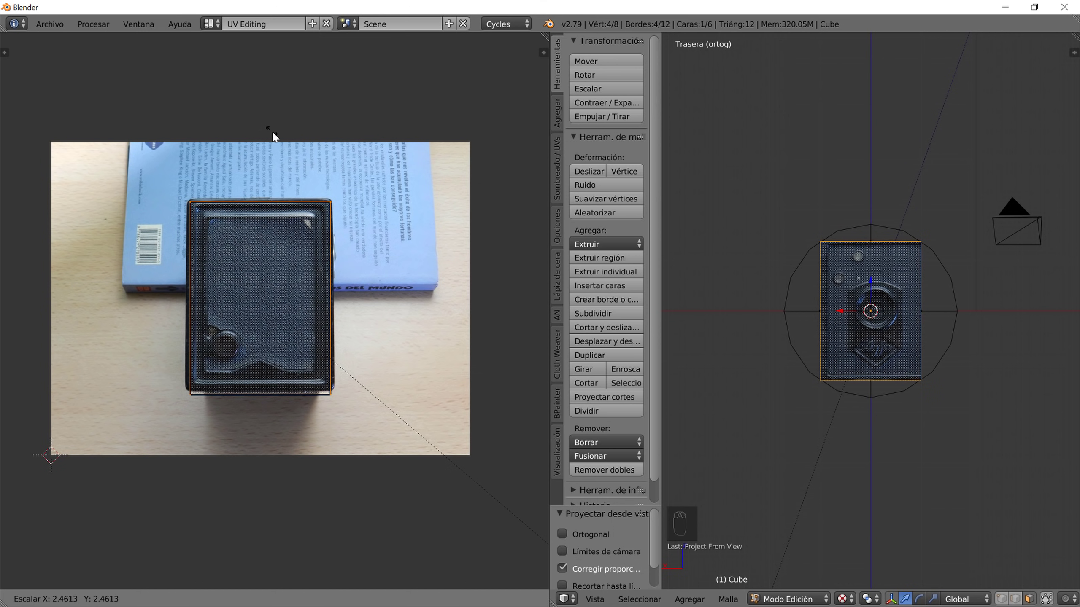
pyautogui.click(273, 135)
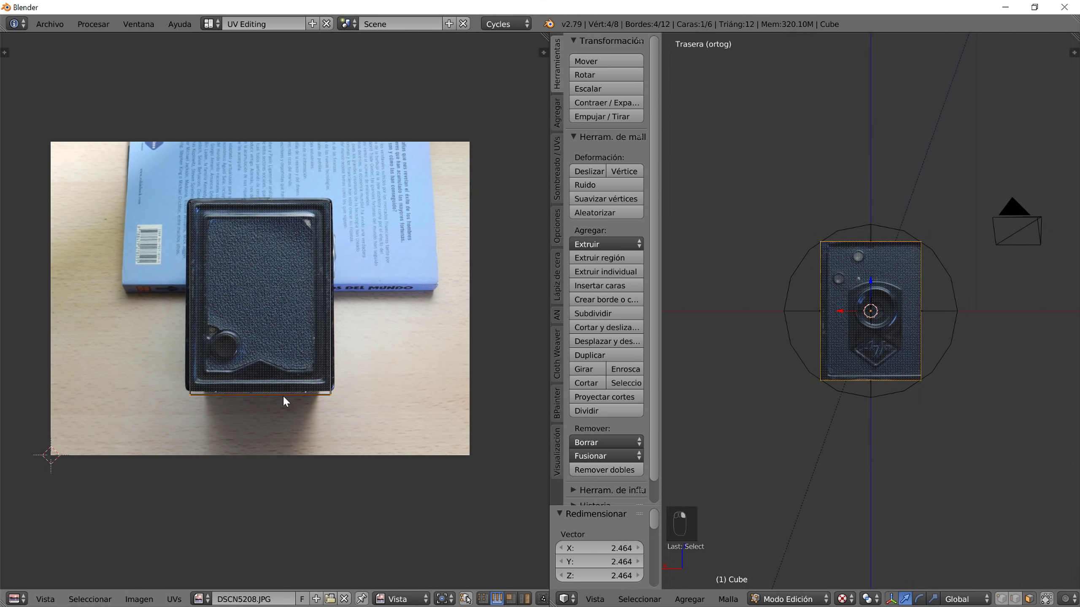
# - Move the lower edge of the rear face's UVs up by about 0.019 in Y to meet the camera's bottom edge
pyautogui.press('g')
pyautogui.press('y')
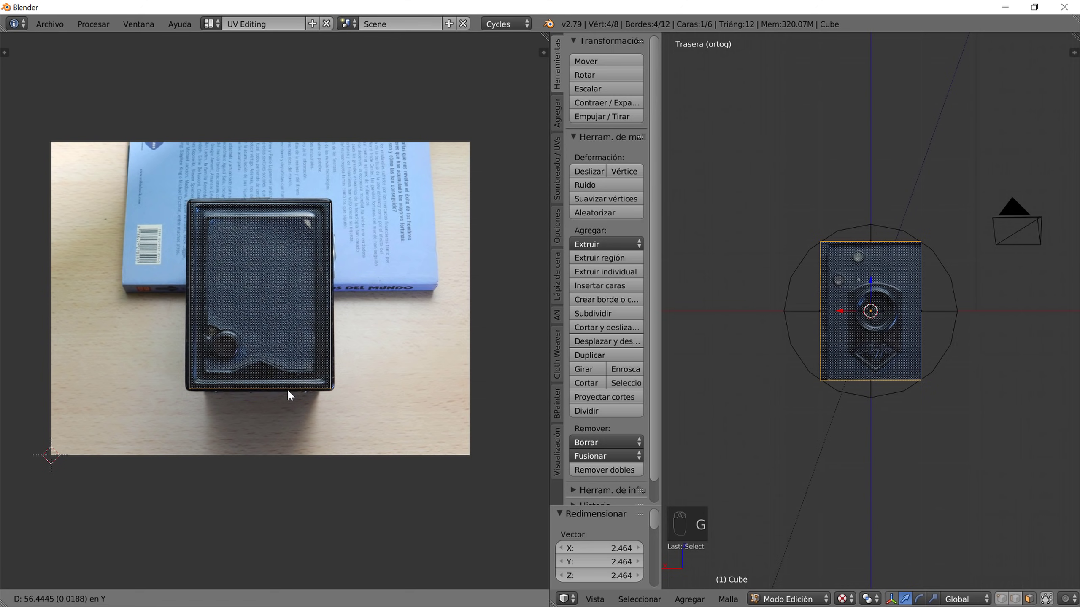
pyautogui.click(288, 391)
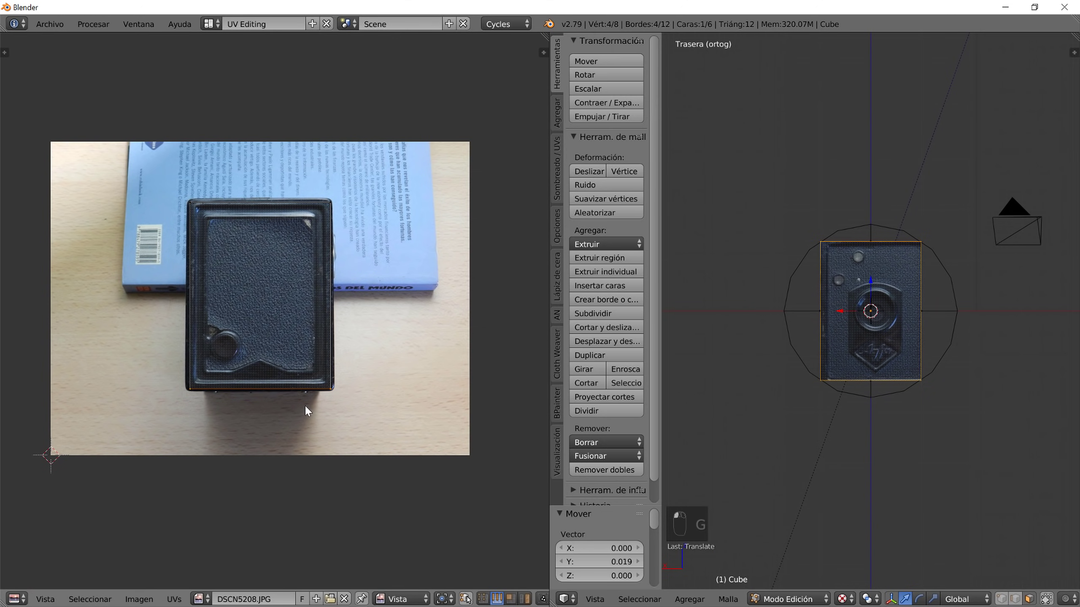
pyautogui.scroll(3, 305, 406)
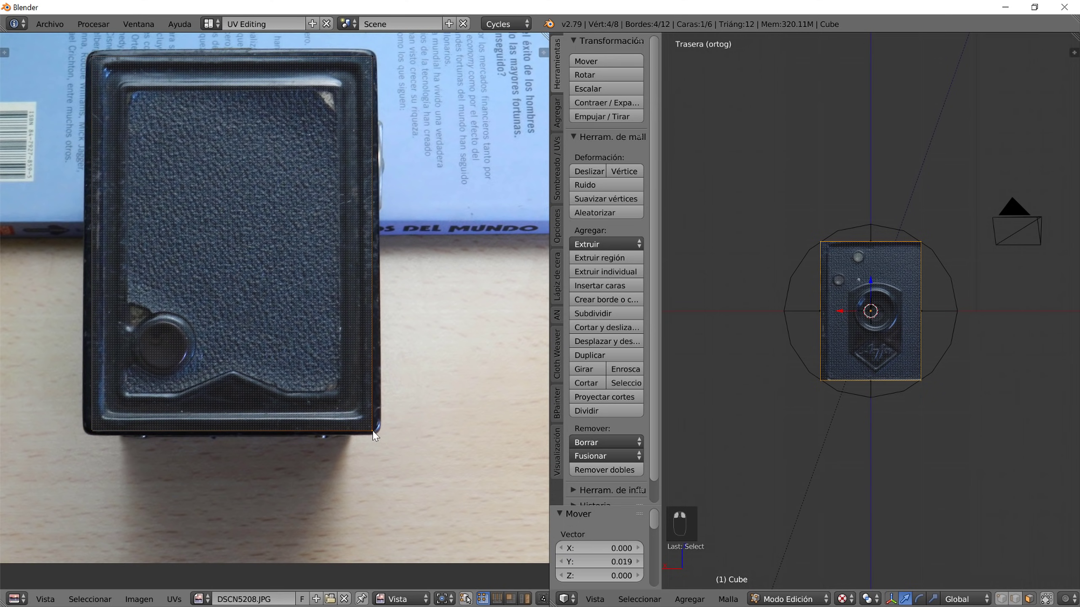
pyautogui.press('h')
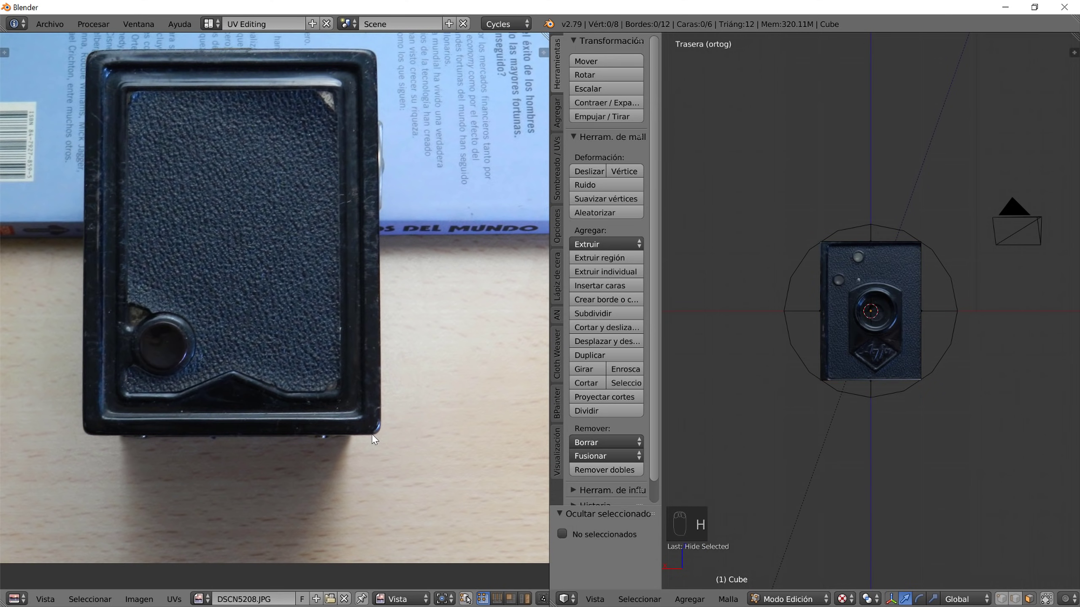
pyautogui.hotkey('ctrl', 'h')
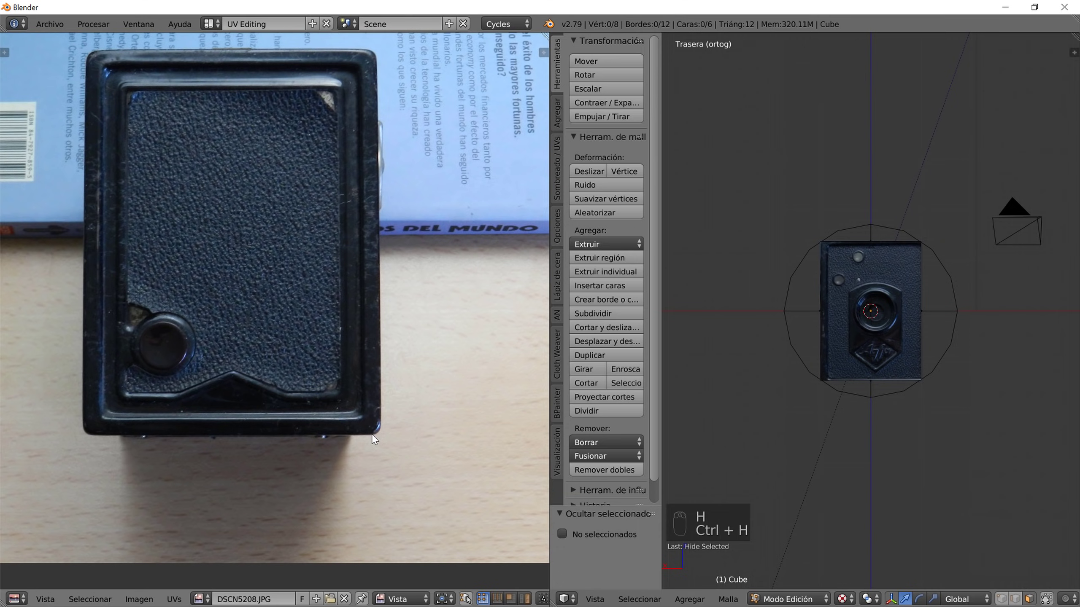
pyautogui.hotkey('shift', 'h')
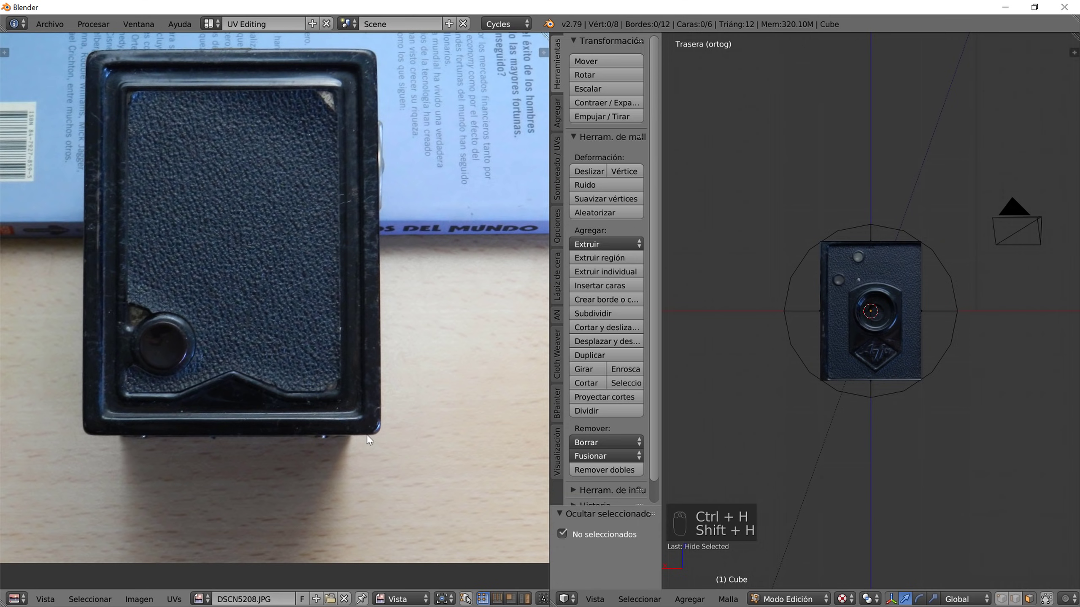
pyautogui.click(868, 334)
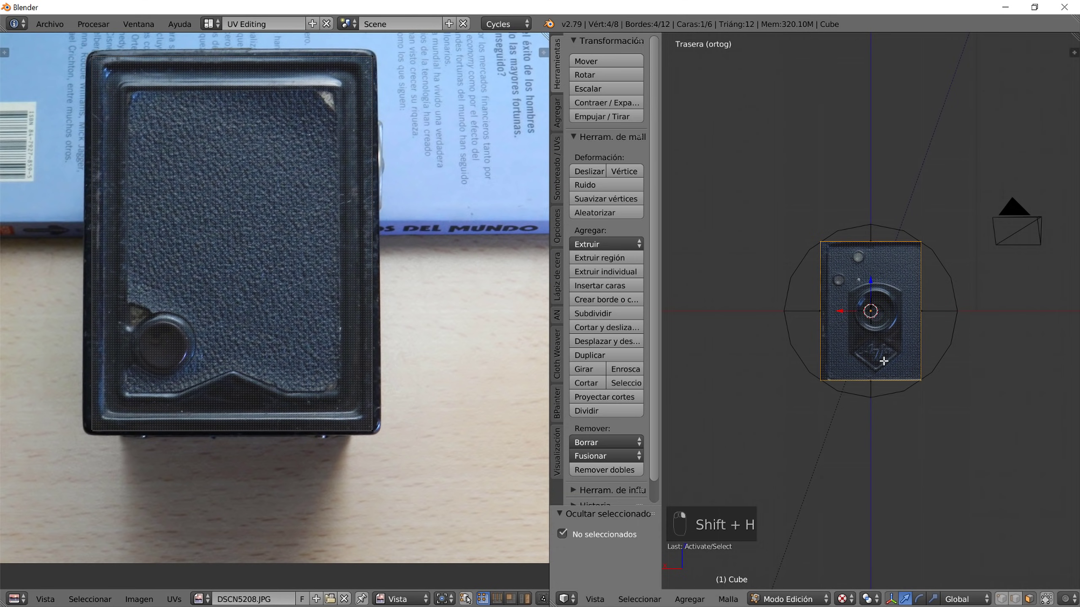
pyautogui.press('Tab')
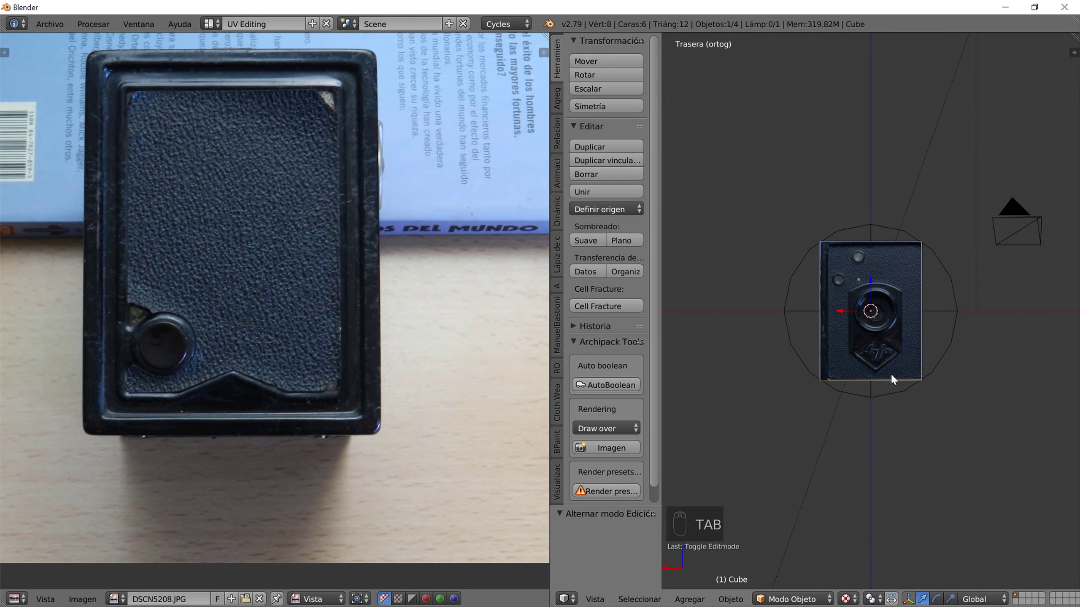
pyautogui.moveTo(866, 363); pyautogui.dragTo(736, 345, button='middle')
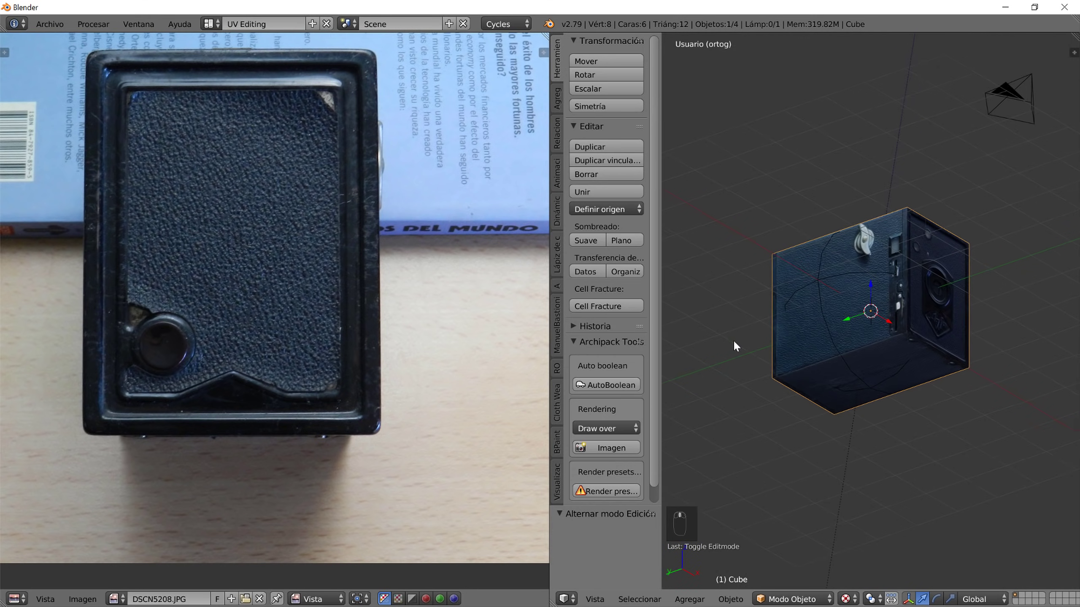
pyautogui.press('ctrl+KP_1')
pyautogui.press('Tab')
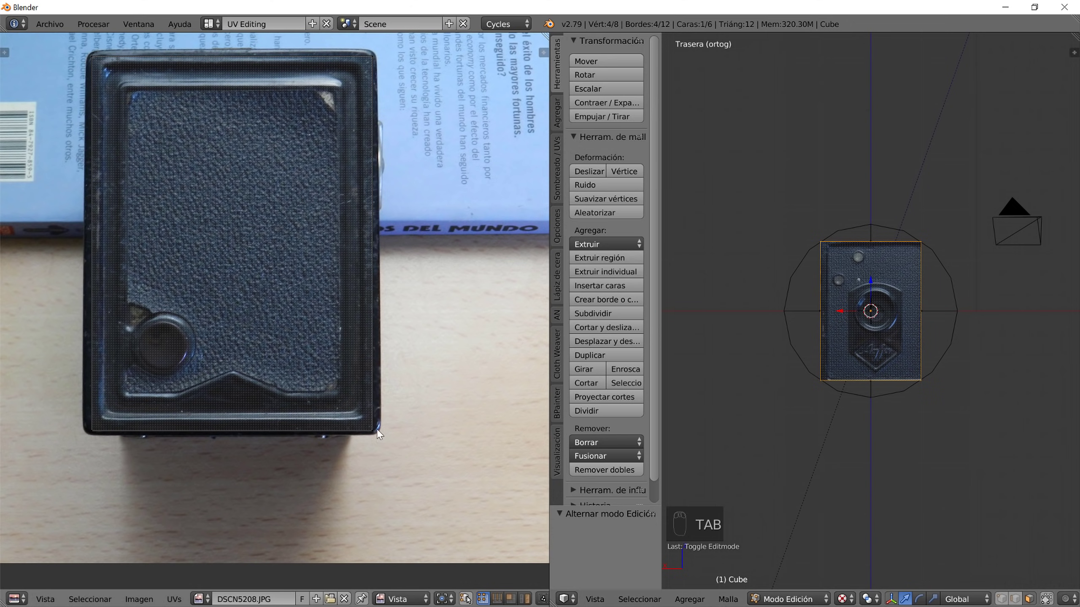
# - Move the rear UVs' right edge about 0.008 in X and left edge about -0.006 in X and -0.00067 in Y
pyautogui.press('g')
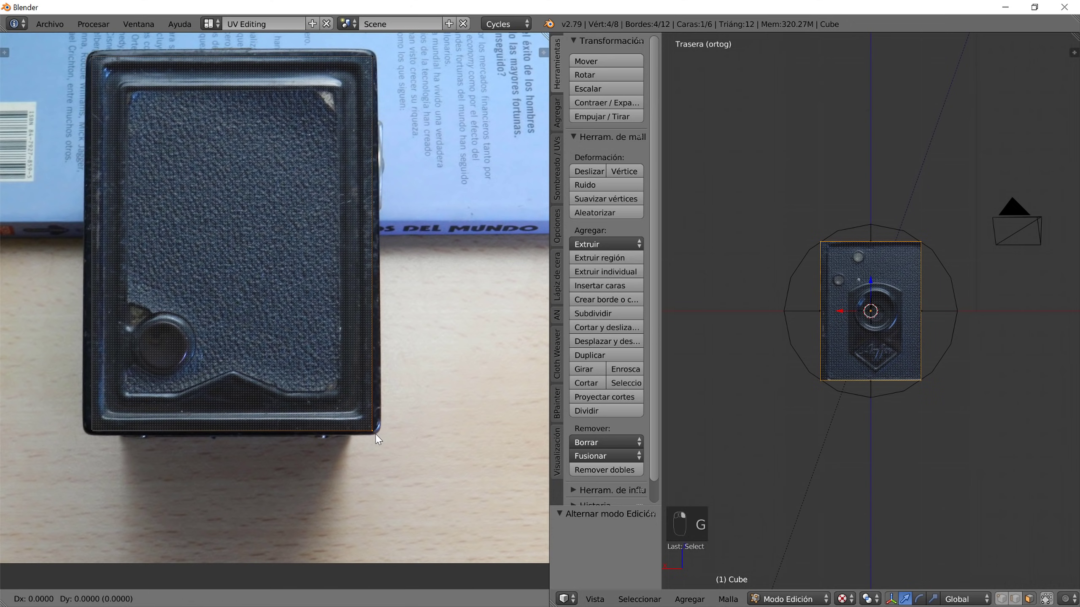
pyautogui.click(426, 433)
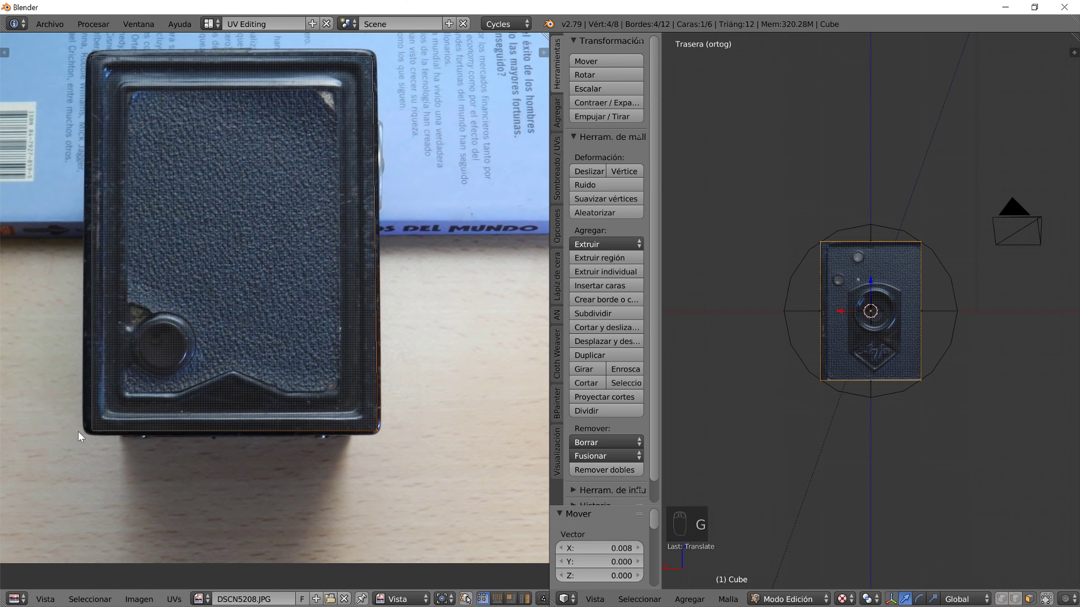
pyautogui.press('g')
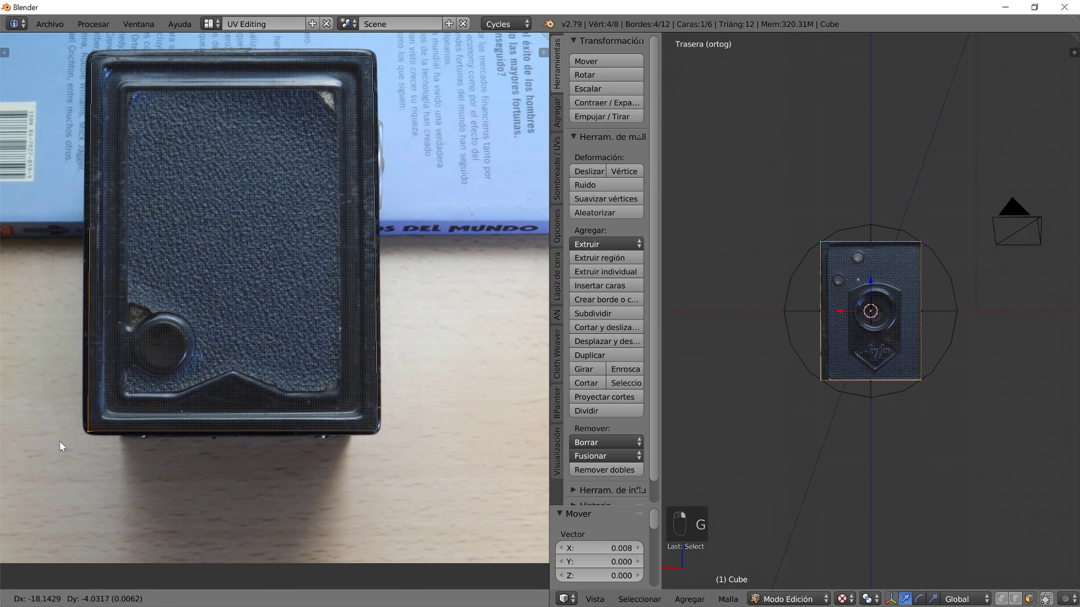
pyautogui.click(66, 432)
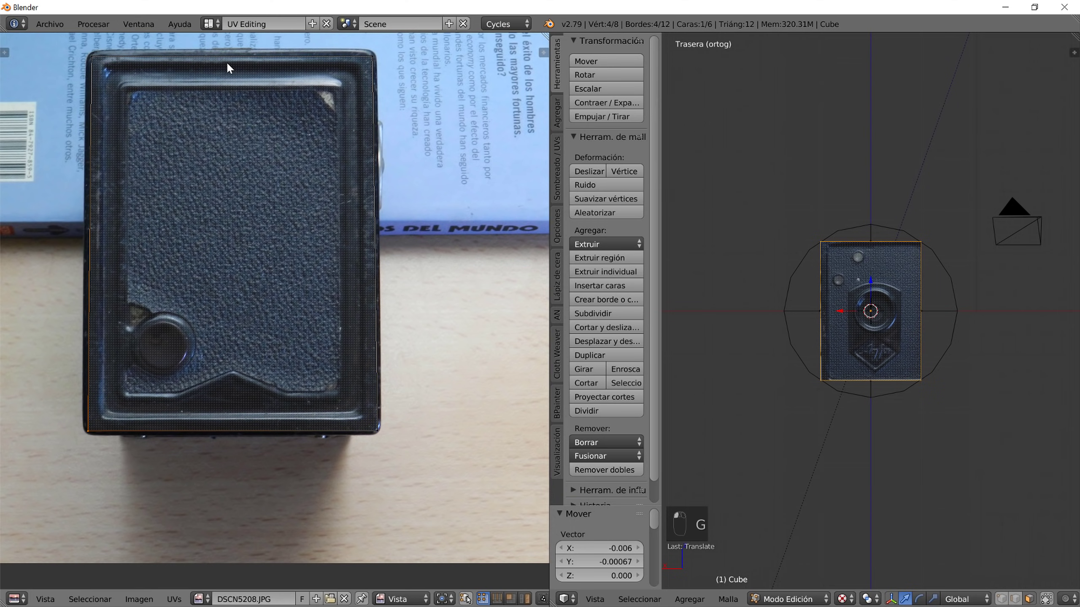
# - Leave Edit Mode on the cube and switch to the Compositing screen layout
pyautogui.press('Tab')
pyautogui.click(209, 23)
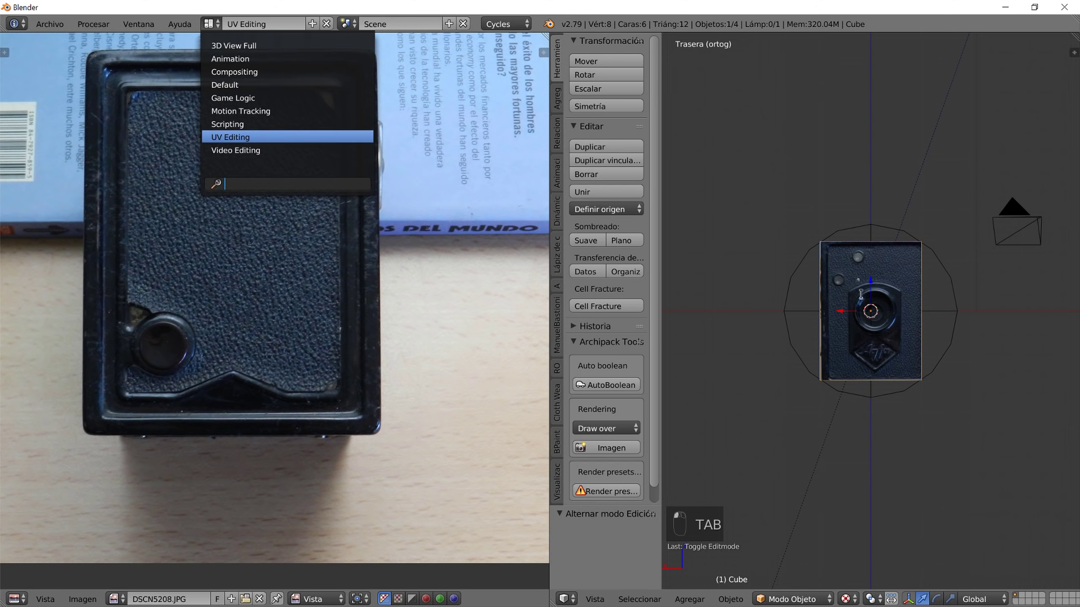
pyautogui.moveTo(883, 332); pyautogui.dragTo(669, 269, button='middle')
pyautogui.click(211, 23)
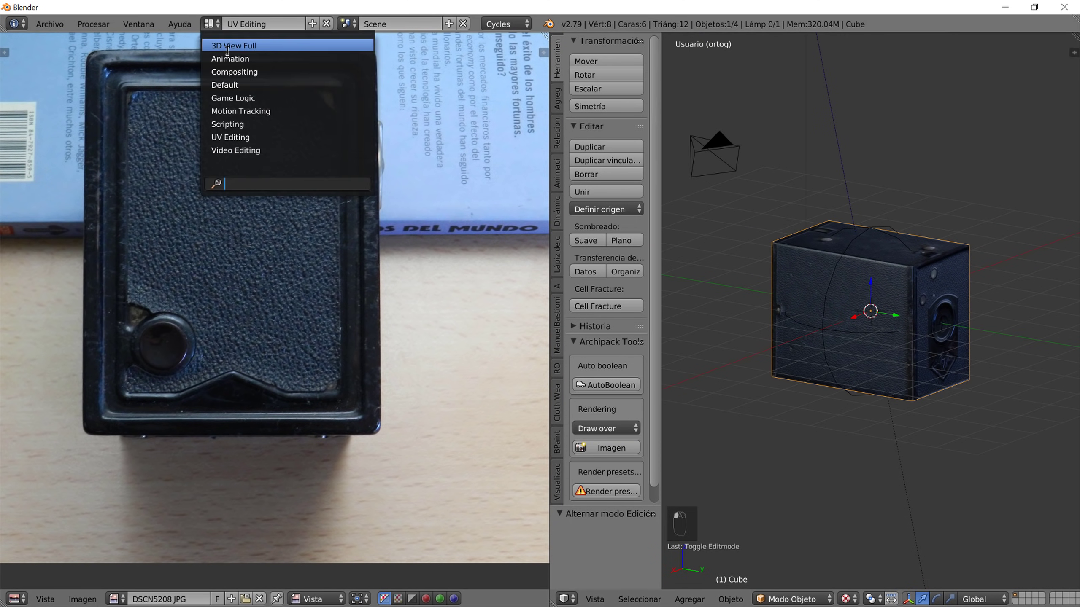
pyautogui.click(236, 70)
pyautogui.press('Home')
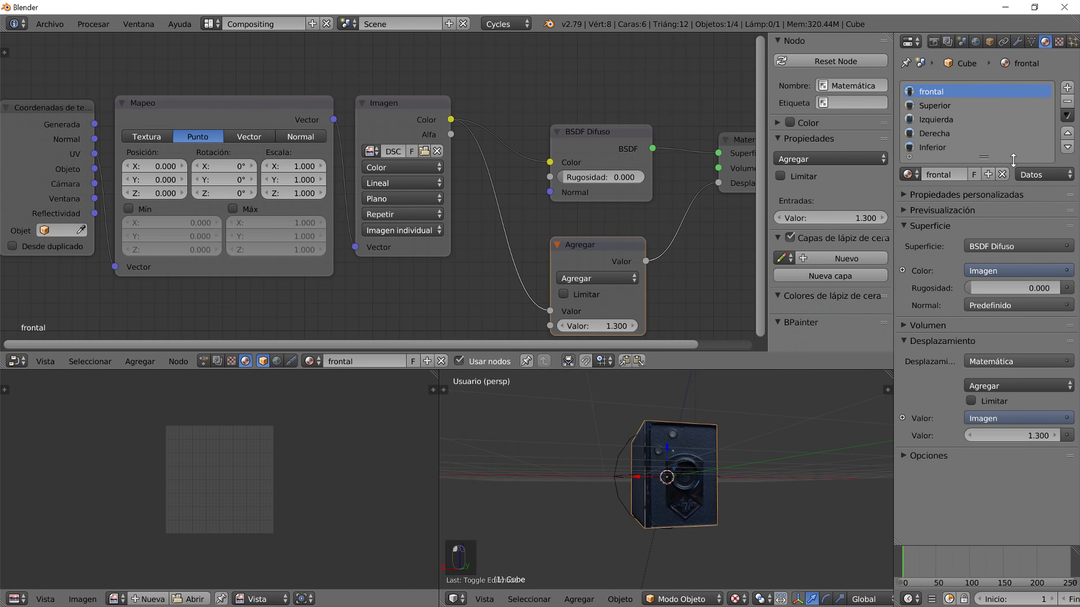
# - Add a new material slot to the cube, name its material Trasera, and paste the copied material settings into it
pyautogui.click(1067, 88)
pyautogui.click(957, 175)
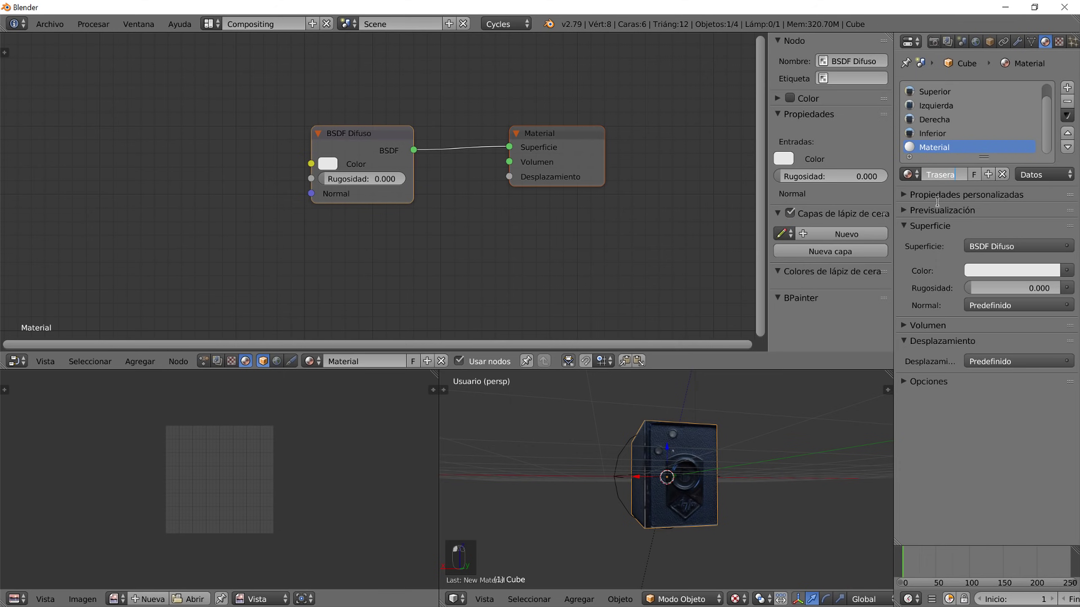
pyautogui.press('Return')
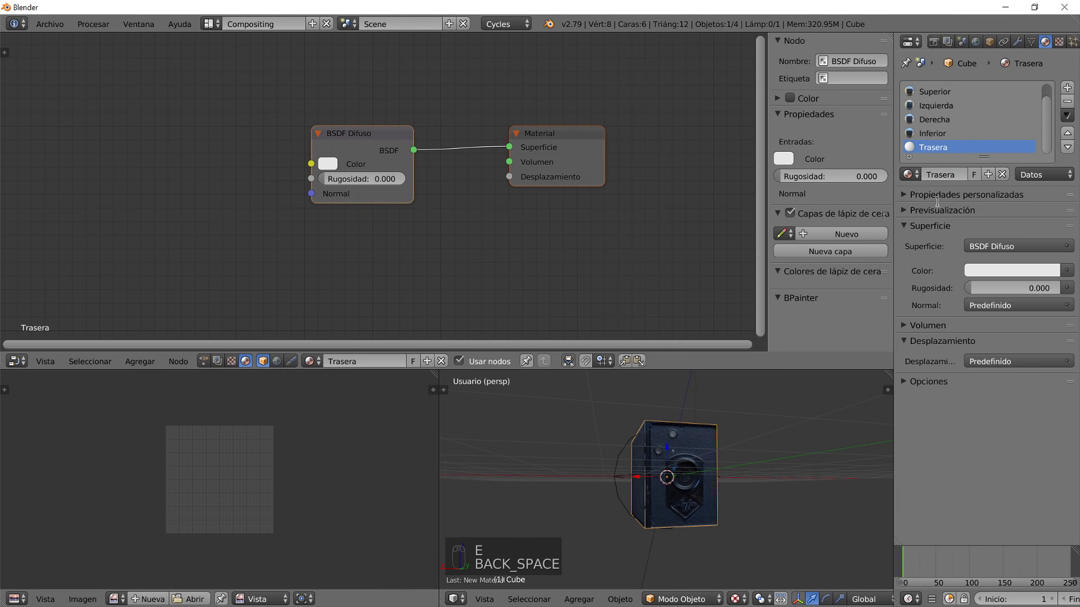
pyautogui.click(1068, 116)
pyautogui.click(1033, 161)
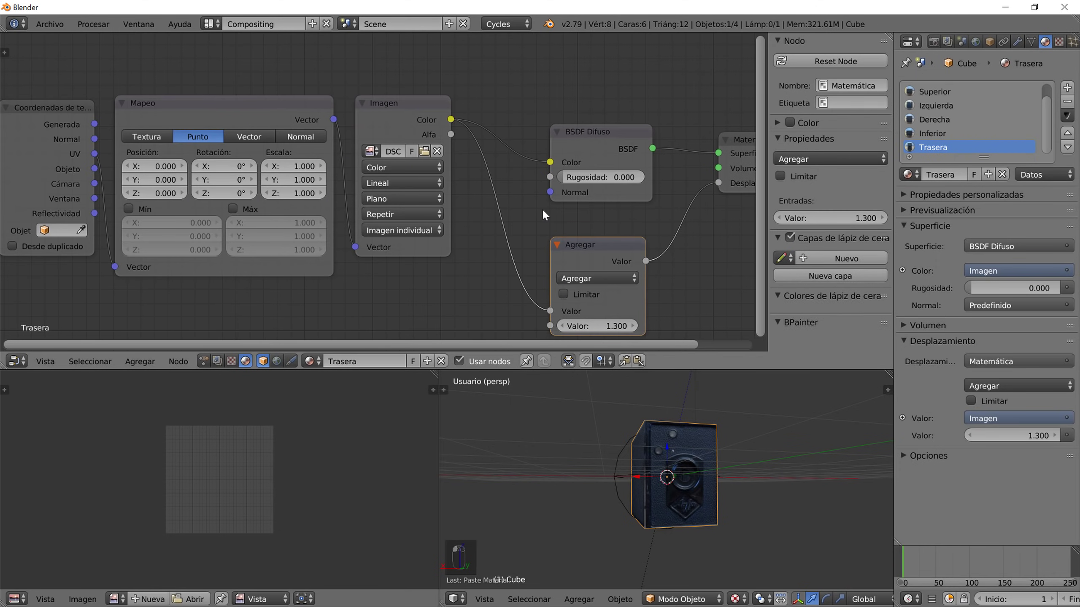
# - Set the Trasera material's image texture node to DSCN5208.JPG
pyautogui.scroll(2, 415, 153)
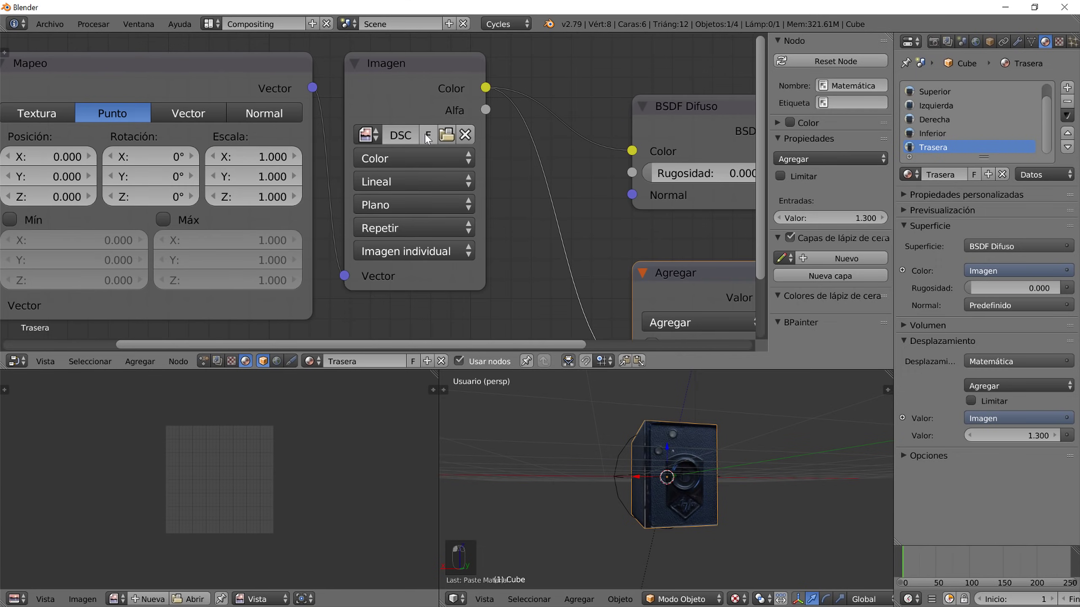
pyautogui.click(367, 135)
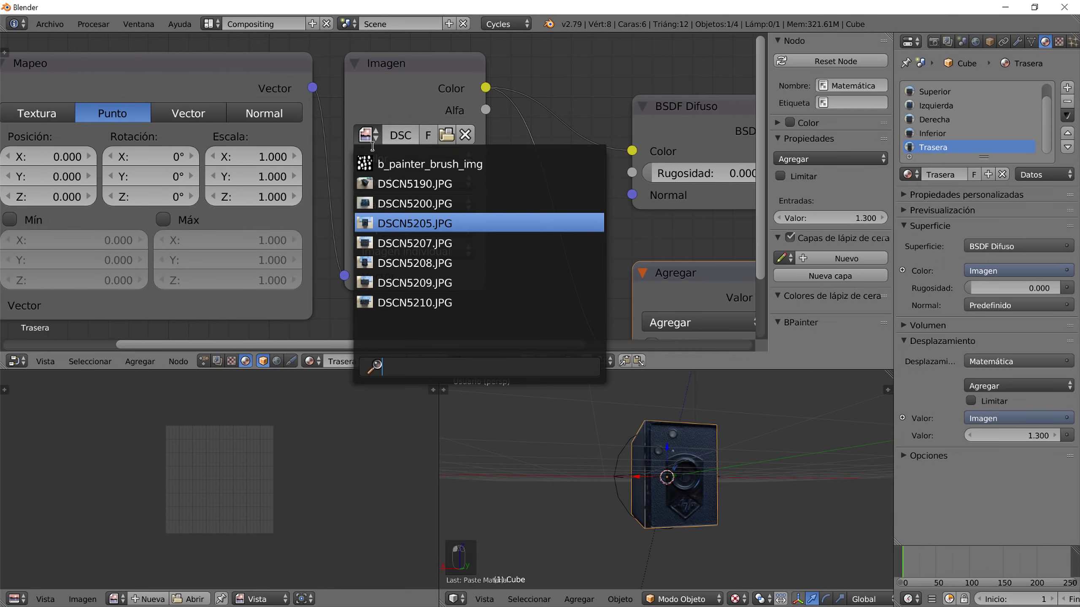
pyautogui.click(462, 263)
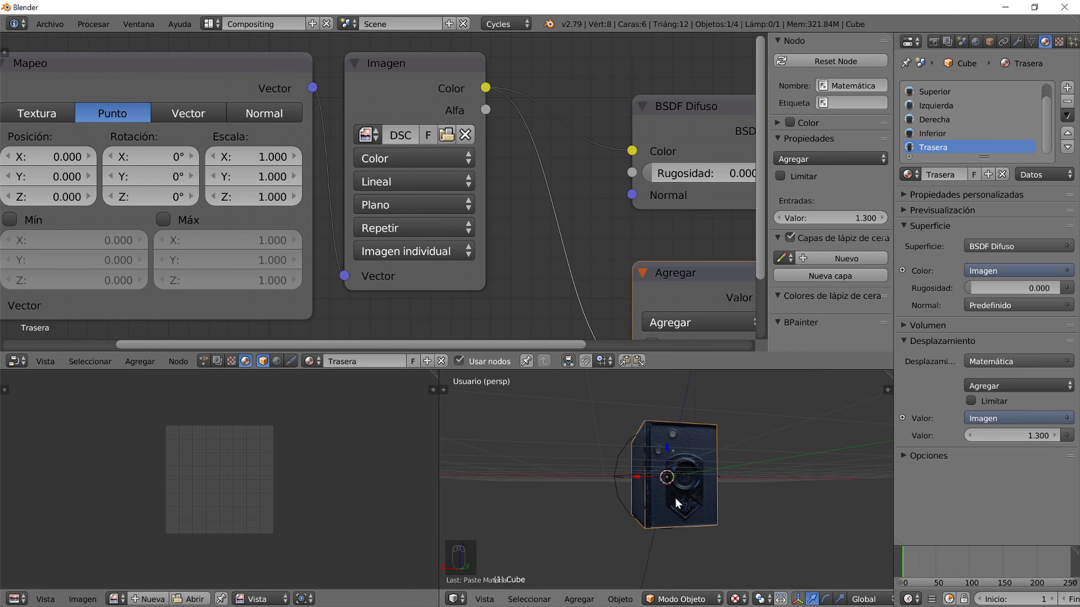
# - Assign the Trasera material to the cube's selected rear face in Edit Mode and return to Object Mode
pyautogui.moveTo(613, 562); pyautogui.dragTo(749, 489, button='middle')
pyautogui.press('Tab')
pyautogui.moveTo(700, 514); pyautogui.dragTo(623, 494, button='middle')
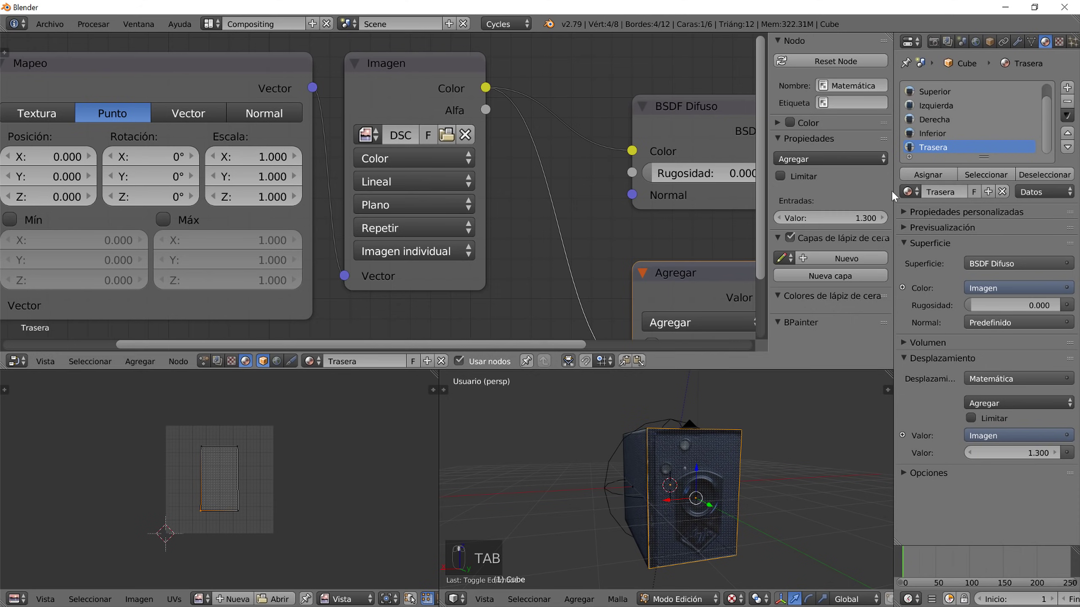
pyautogui.click(928, 175)
pyautogui.moveTo(691, 541); pyautogui.dragTo(708, 547, button='middle')
pyautogui.press('Tab')
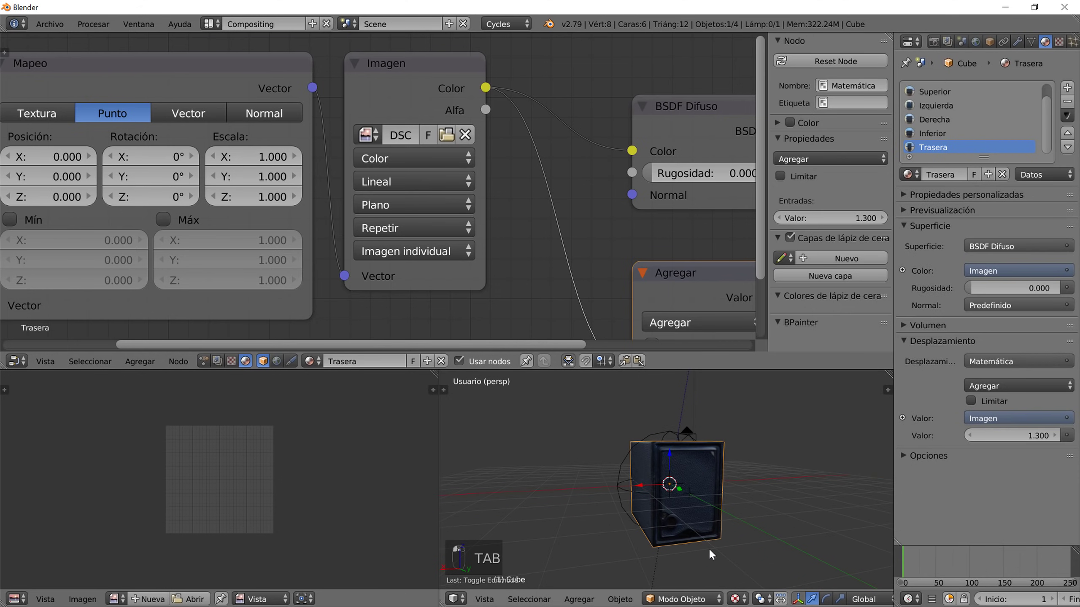
# - Set the 3D view to Material shading and inspect the textured camera's faces from several sides
pyautogui.moveTo(662, 513); pyautogui.dragTo(707, 505, button='middle')
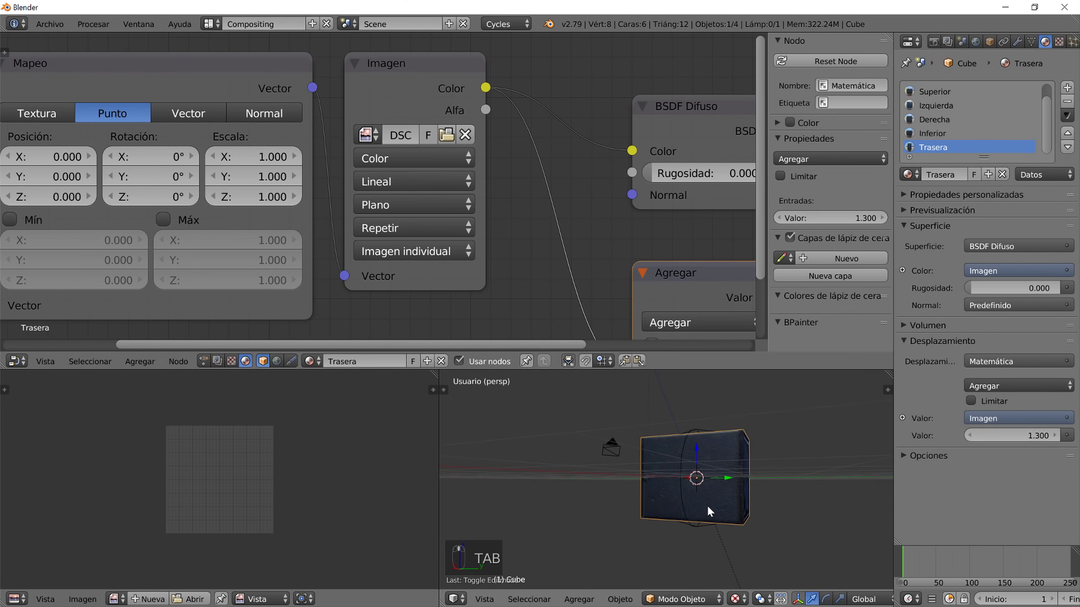
pyautogui.click(737, 599)
pyautogui.click(757, 520)
pyautogui.moveTo(713, 505)
pyautogui.mouseDown(button='middle')
pyautogui.moveTo(748, 498)
pyautogui.moveTo(671, 449)
pyautogui.moveTo(747, 530)
pyautogui.moveTo(826, 473)
pyautogui.moveTo(680, 465)
pyautogui.moveTo(730, 497)
pyautogui.mouseUp(button='middle')
pyautogui.press('KP_Decimal')
pyautogui.scroll(3, 634, 490)
pyautogui.scroll(2, 635, 490)
pyautogui.scroll(-2, 634, 489)
pyautogui.moveTo(643, 477); pyautogui.dragTo(756, 489, button='middle')
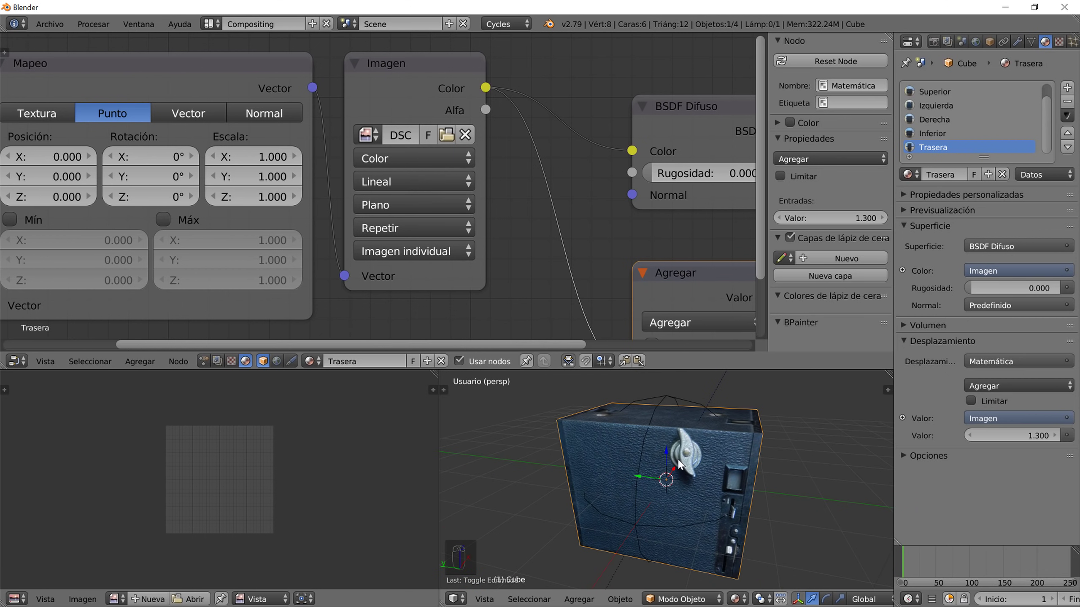
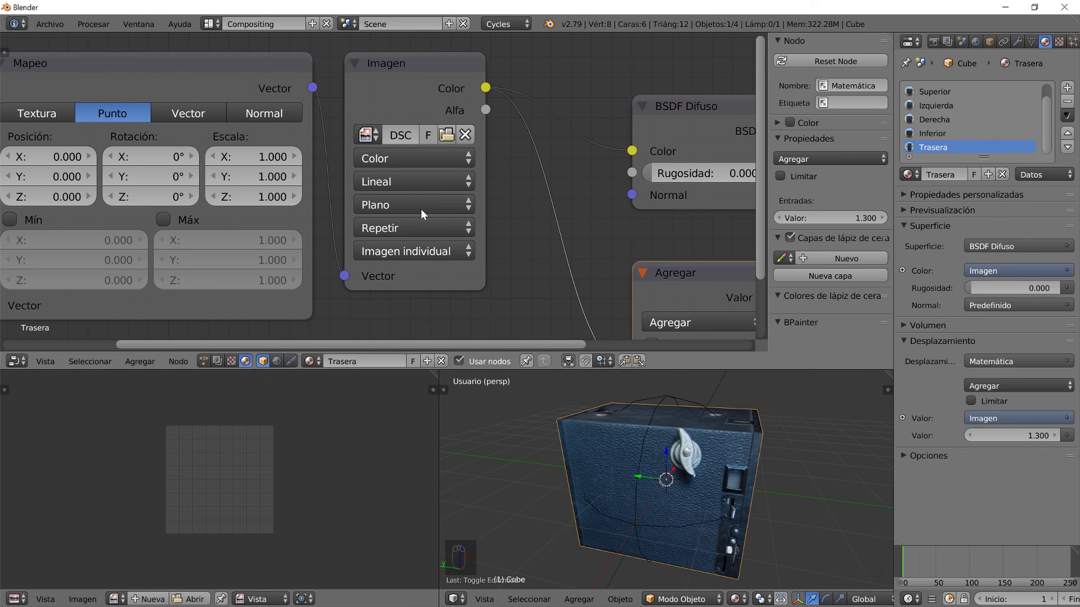
# - Switch to the Default screen layout and change the camera view's shading from Rendered to Material
pyautogui.click(213, 24)
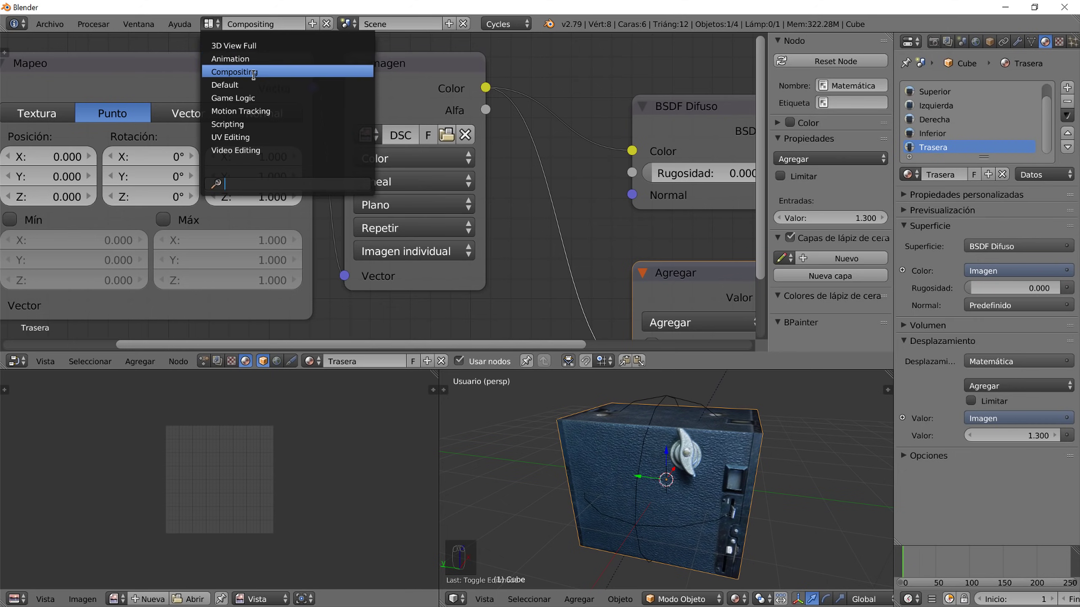
pyautogui.click(224, 85)
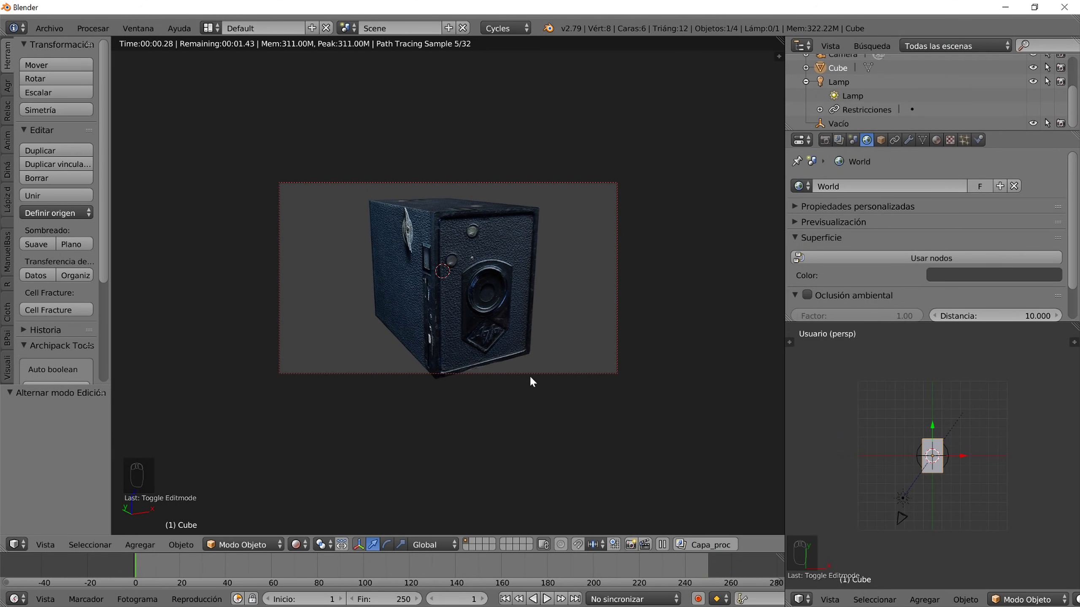
pyautogui.click(301, 547)
pyautogui.click(357, 464)
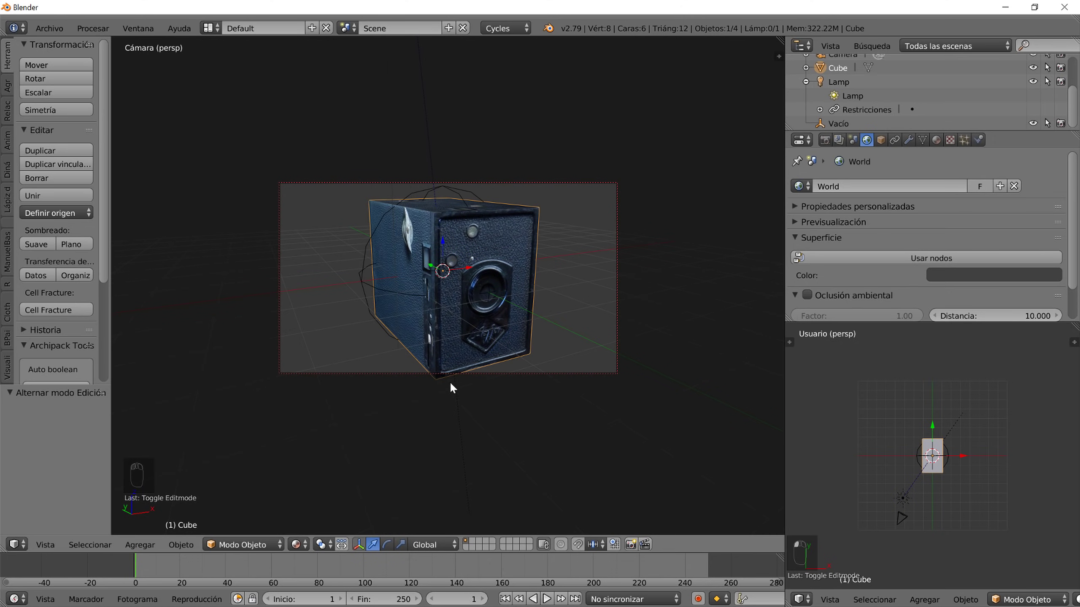
# - Select the cube's front face in Edit Mode from the front view and snap the 3D cursor to it
pyautogui.press('KP_7')
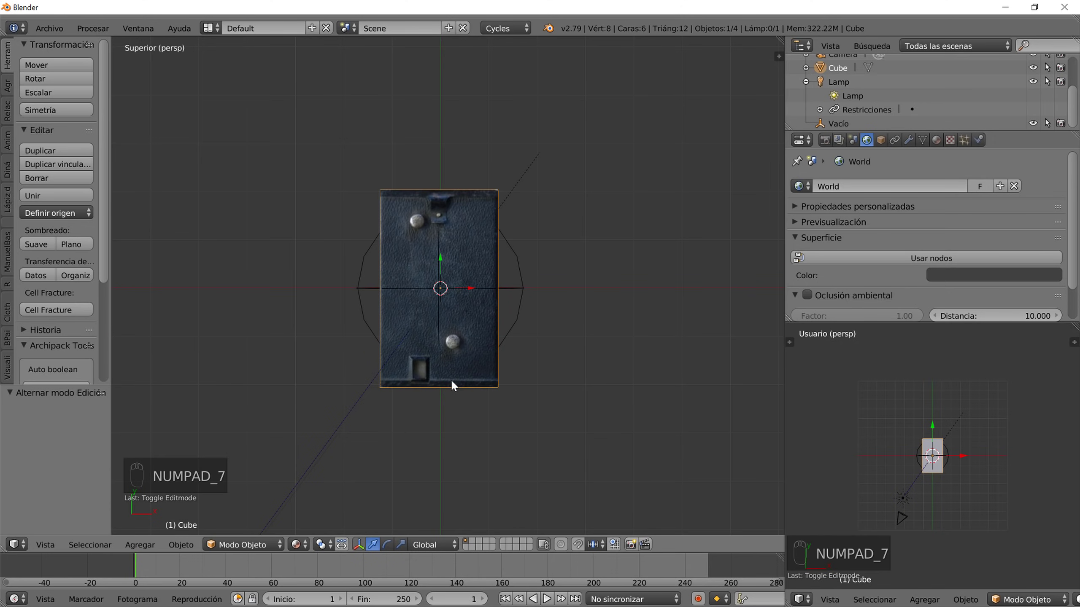
pyautogui.keyDown('alt'); pyautogui.moveTo(526, 373); pyautogui.dragTo(533, 294, button='middle'); pyautogui.keyUp('alt')
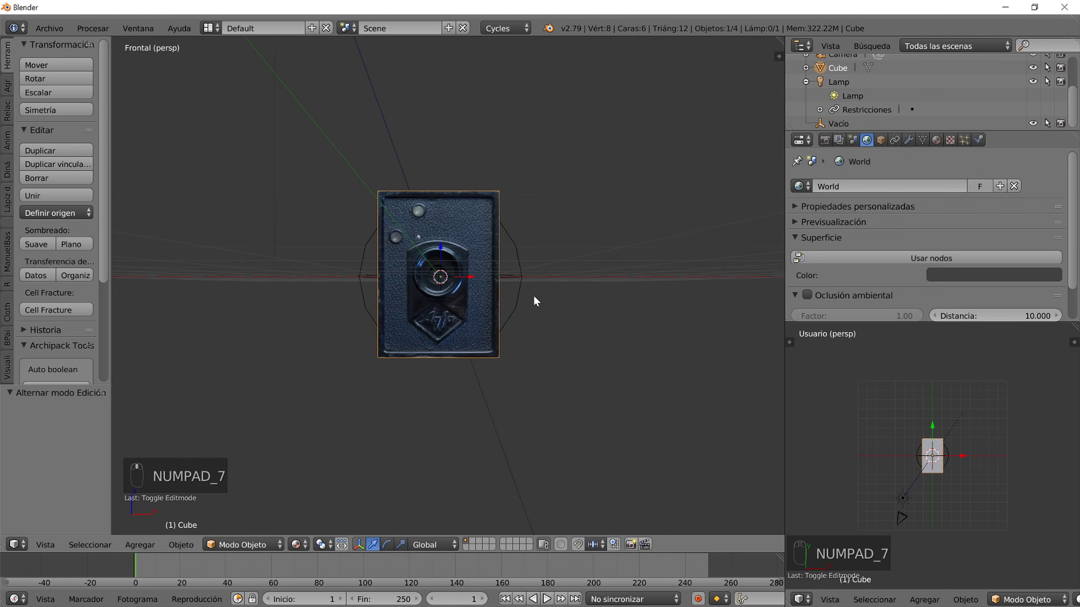
pyautogui.scroll(6, 534, 294)
pyautogui.press('Tab')
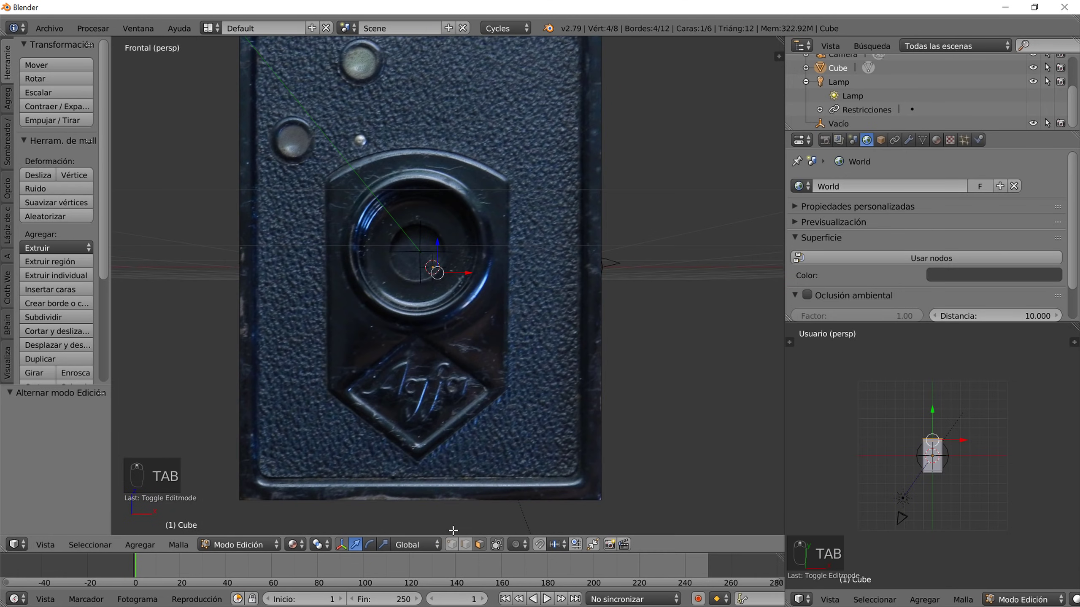
pyautogui.rightClick(412, 252)
pyautogui.scroll(4, 456, 304)
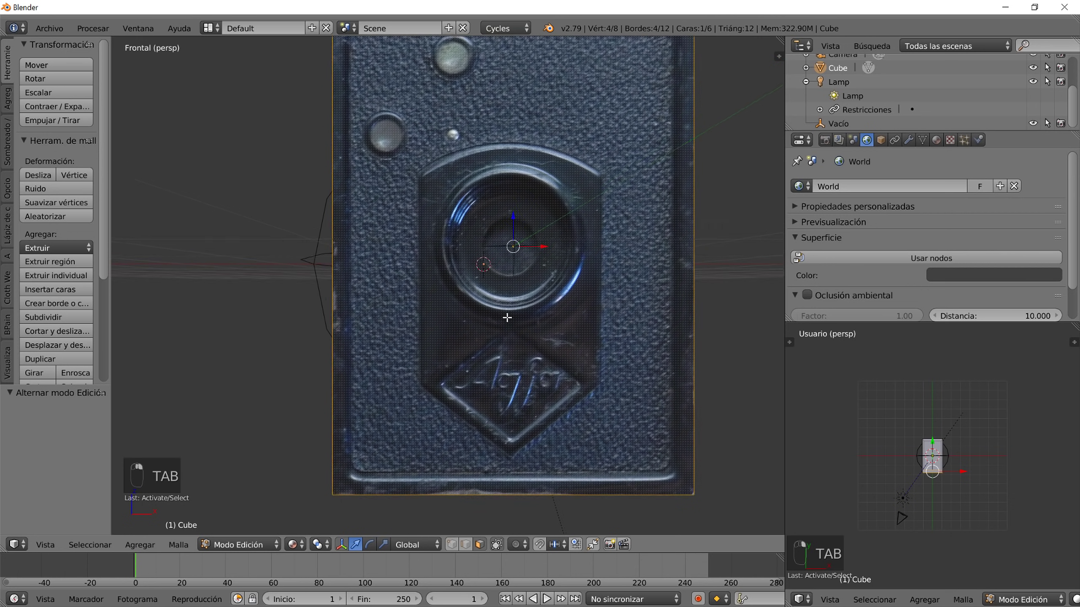
pyautogui.hotkey('shift', 's')
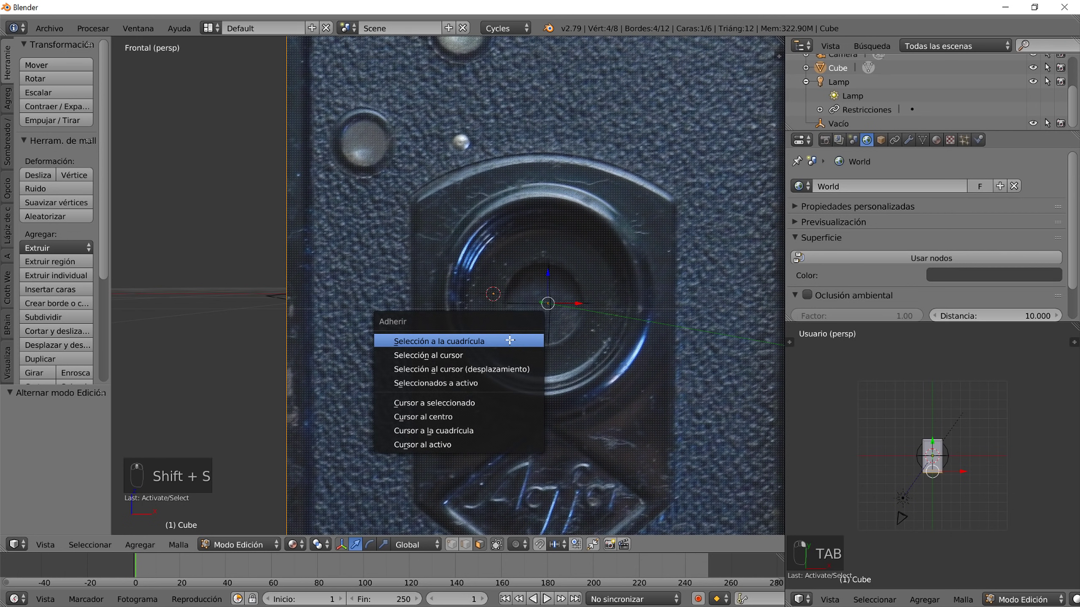
pyautogui.click(475, 404)
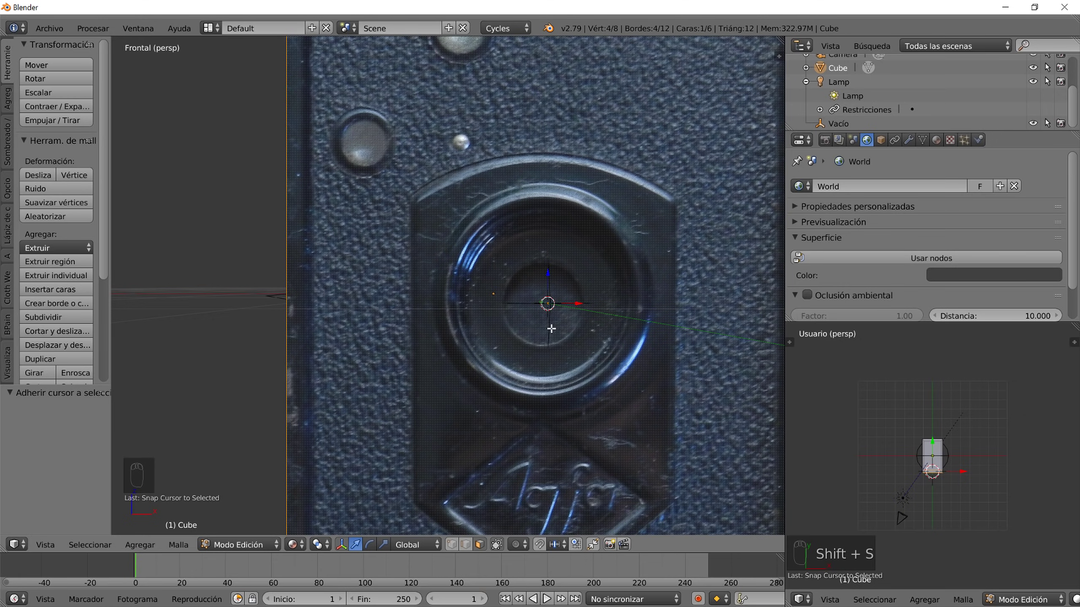
# - Add a 32-vertex mesh circle aligned to the view at the 3D cursor and scale it by 0.416 around the lens
pyautogui.hotkey('shift', 'a')
pyautogui.click(542, 280)
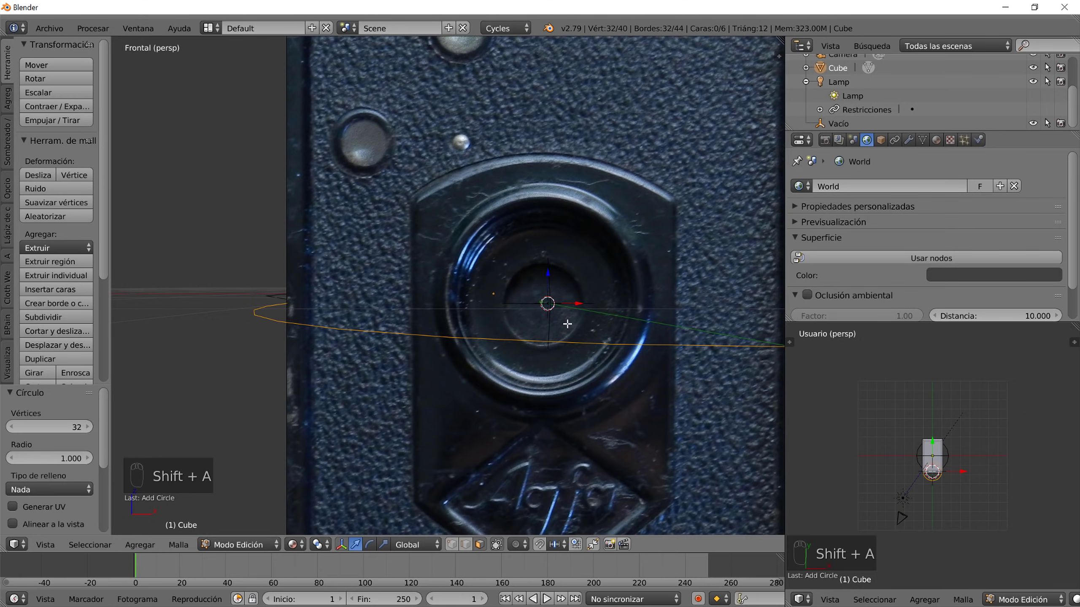
pyautogui.click(54, 521)
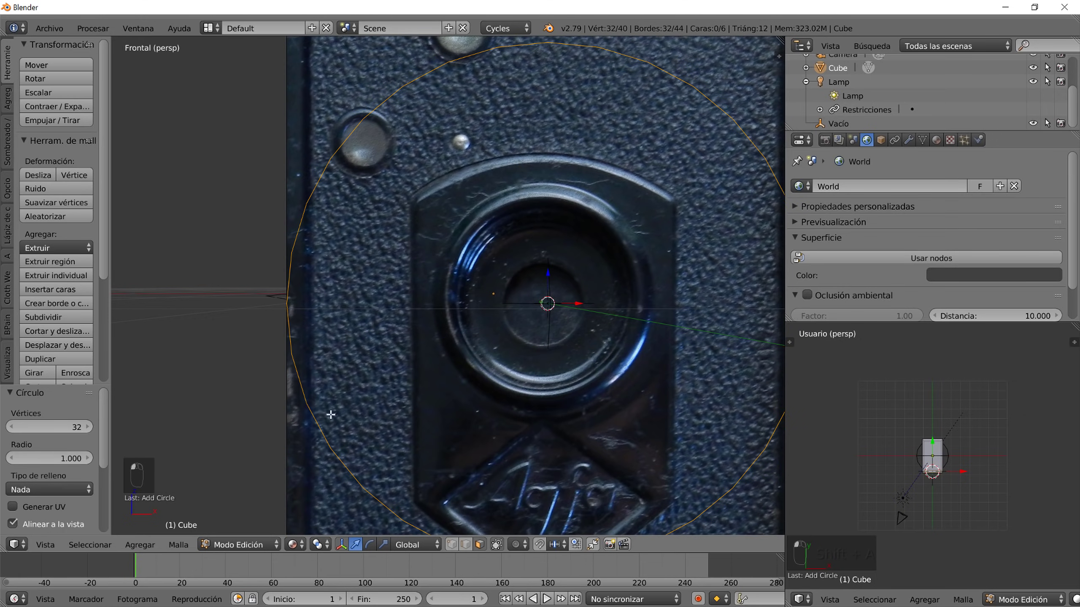
pyautogui.scroll(-5, 407, 381)
pyautogui.press('s')
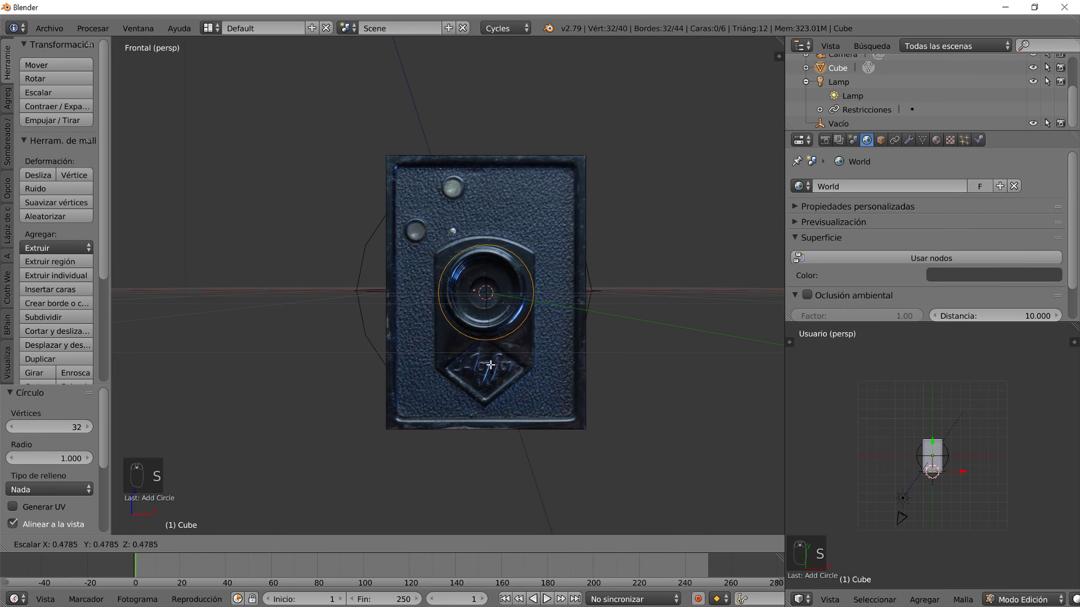
pyautogui.click(496, 367)
pyautogui.scroll(5, 498, 368)
pyautogui.keyDown('shift'); pyautogui.moveTo(632, 378); pyautogui.dragTo(558, 339, button='middle'); pyautogui.keyUp('shift')
pyautogui.scroll(-2, 570, 333)
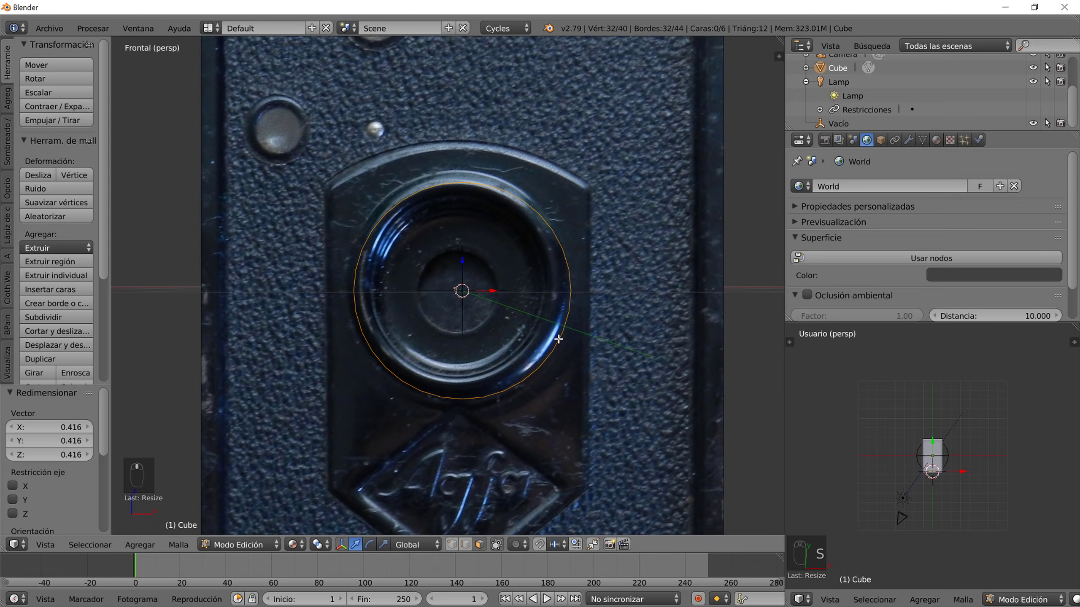
# - In orthographic front view, move the circle about -0.023 in X and 0.020 in Z to centre it on the lens
pyautogui.press('KP_5')
pyautogui.scroll(3, 495, 290)
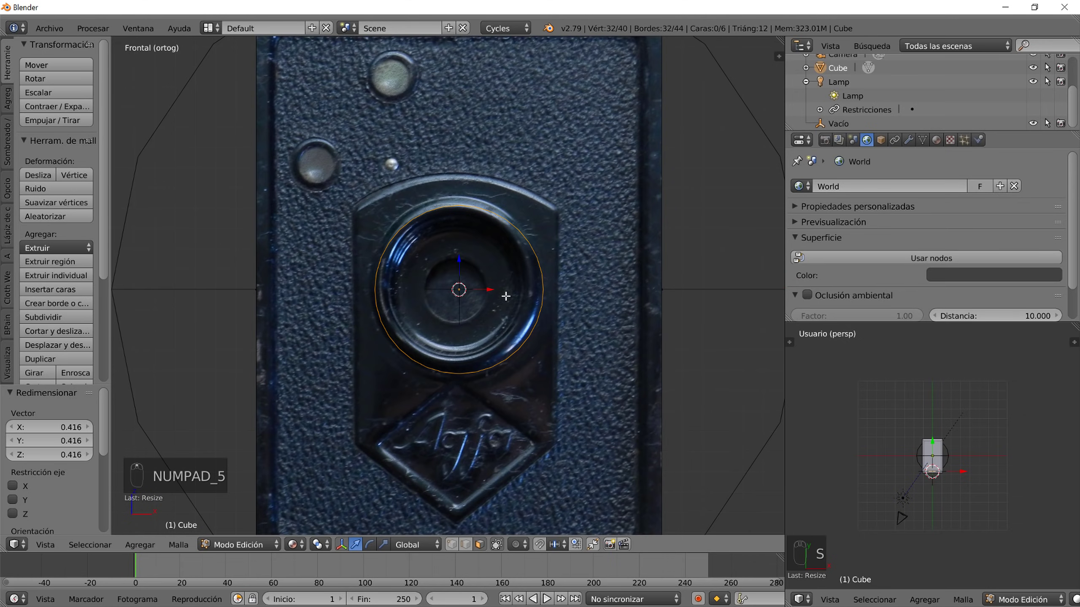
pyautogui.press('g')
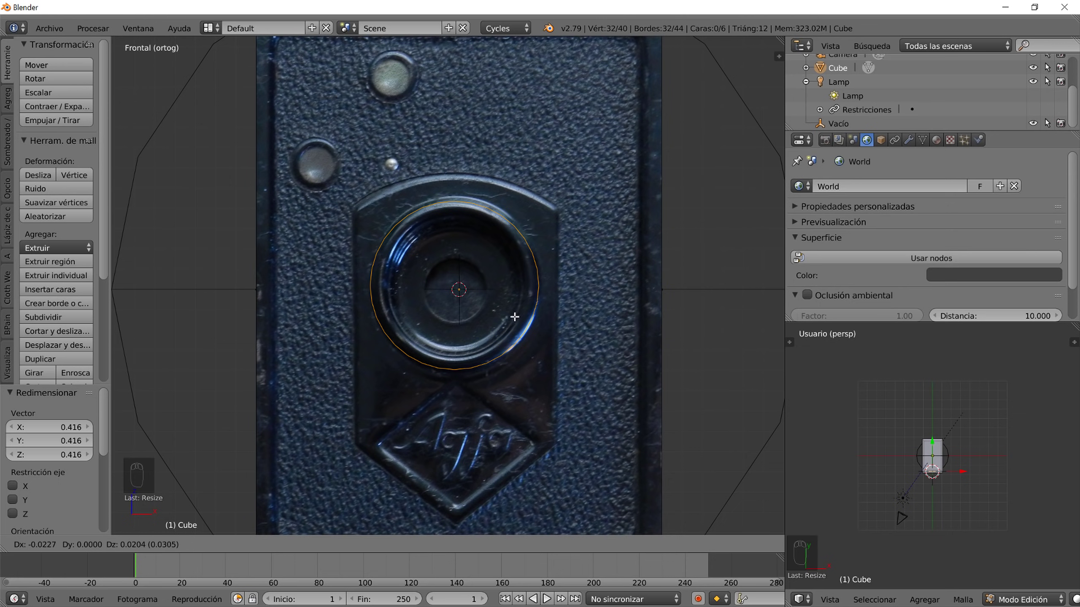
pyautogui.click(514, 317)
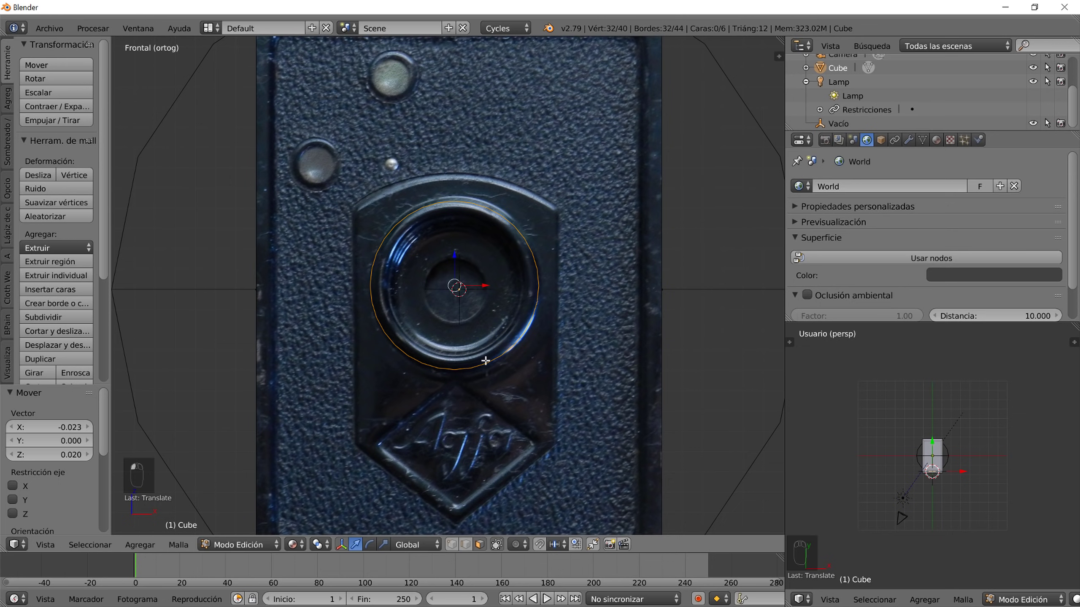
# - Scale the lens circle by about 1.035 and move it about 0.006 up in Z to match the outer ring
pyautogui.press('s')
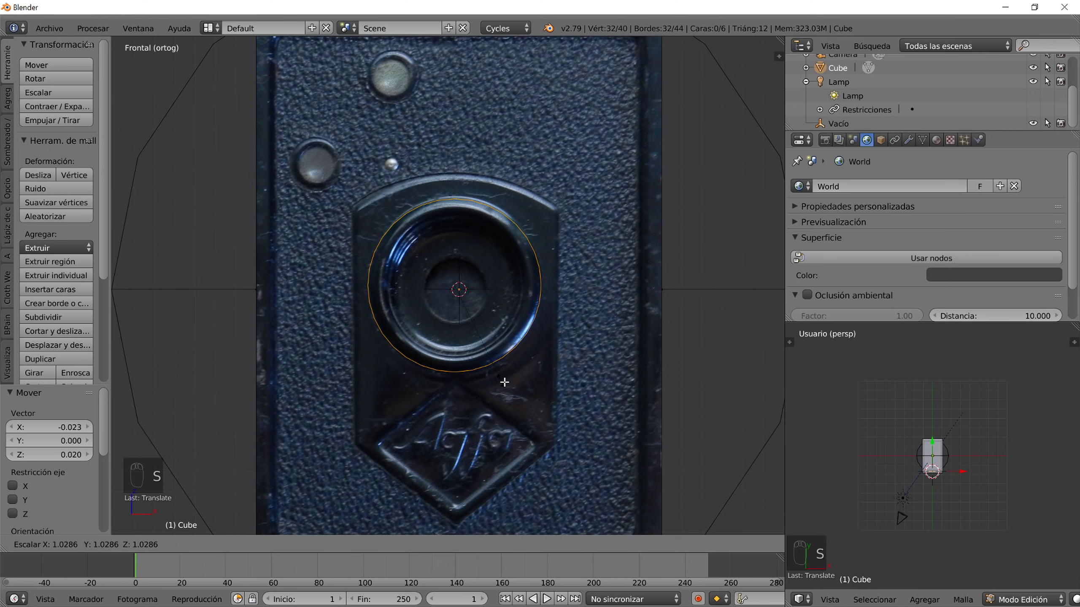
pyautogui.click(510, 382)
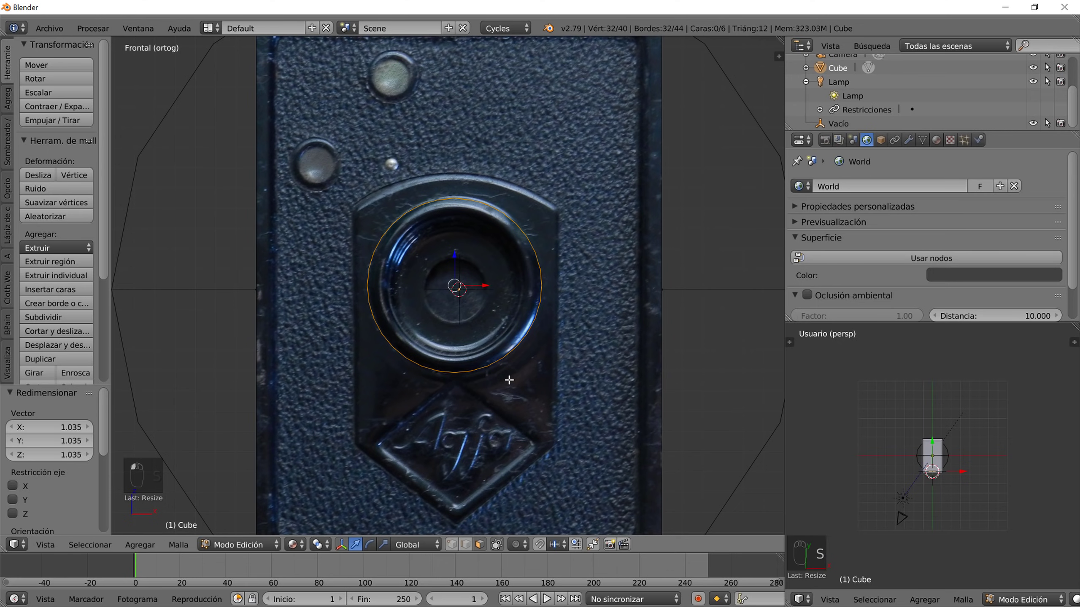
pyautogui.press('g')
pyautogui.press('z')
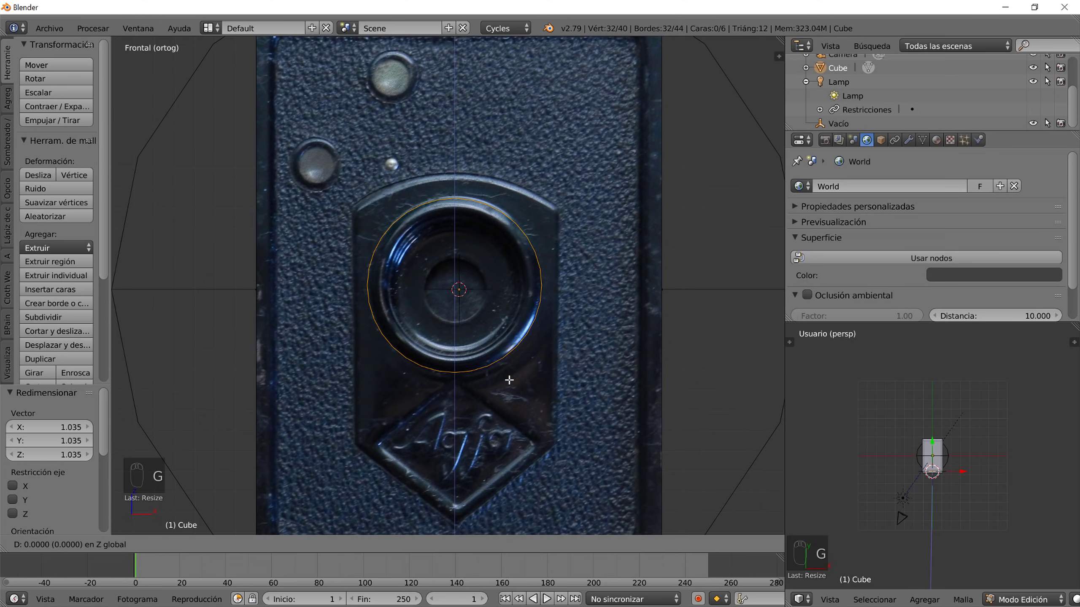
pyautogui.click(509, 369)
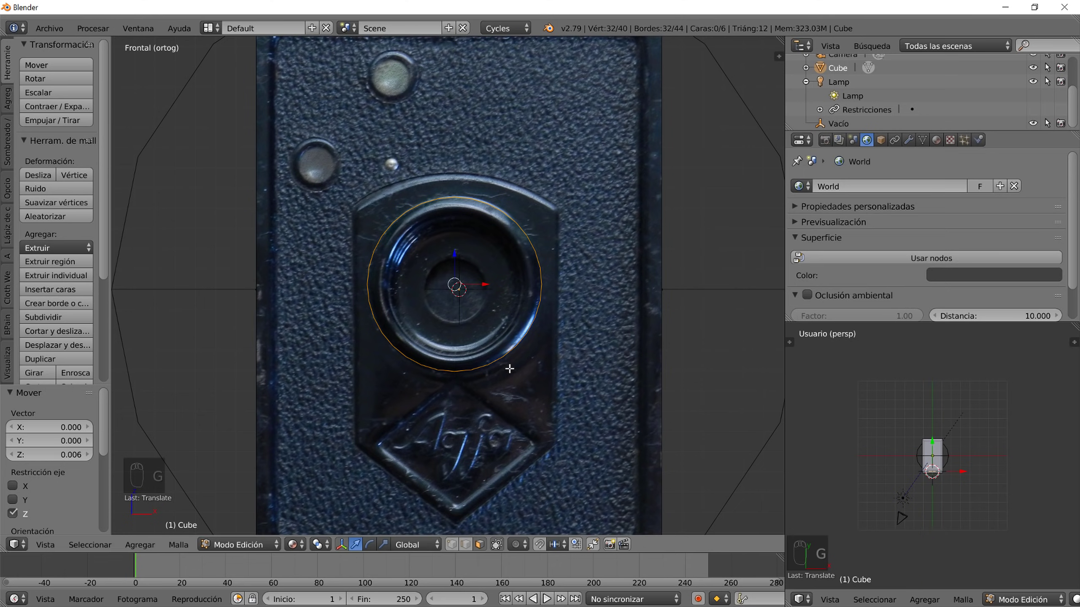
# - Duplicate the lens circle twice in place, scaling the first copy by about 0.924 and the second by about 0.929 to follow the lens rings
pyautogui.hotkey('shift', 'd')
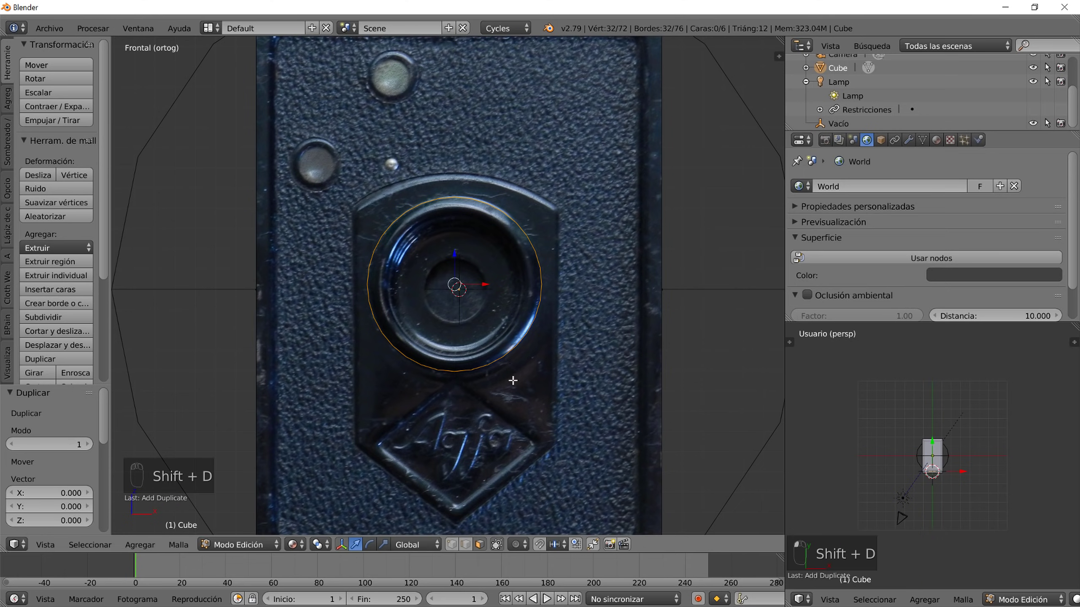
pyautogui.press('s')
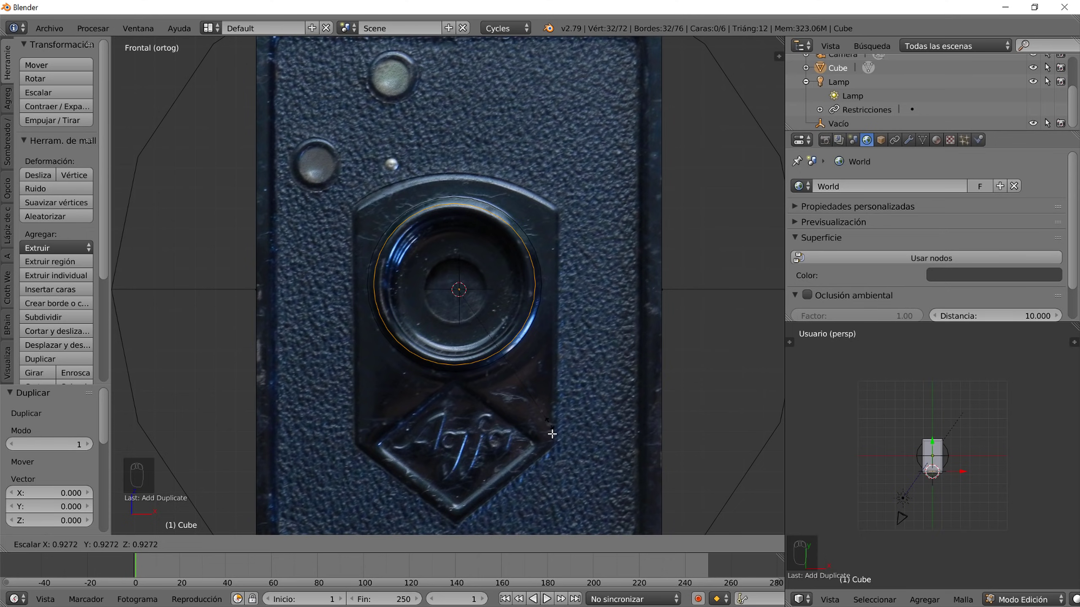
pyautogui.click(547, 421)
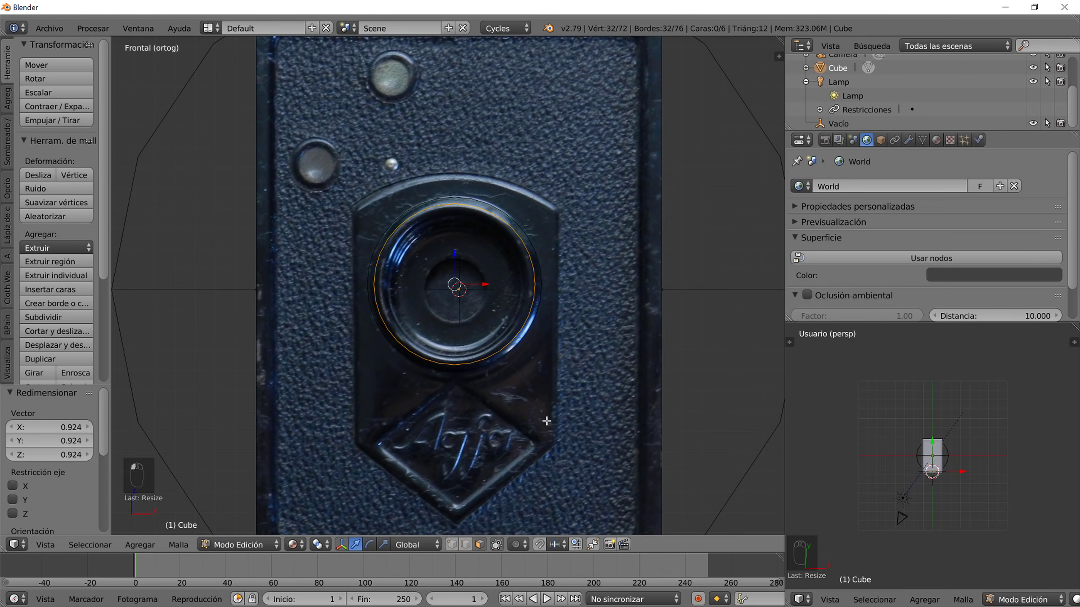
pyautogui.hotkey('shift', 'd')
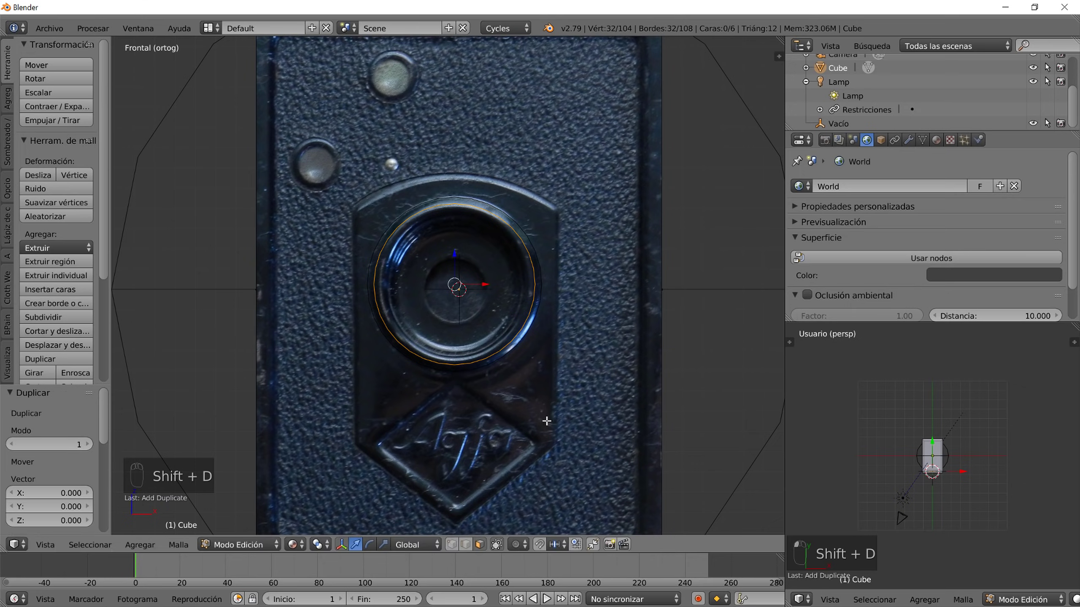
pyautogui.press('s')
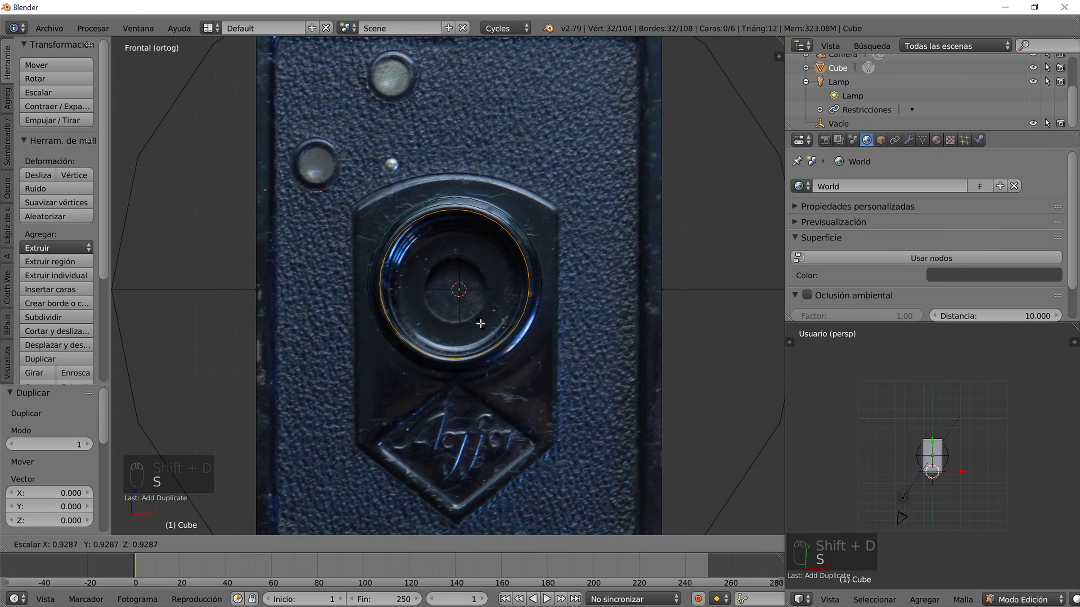
pyautogui.click(481, 324)
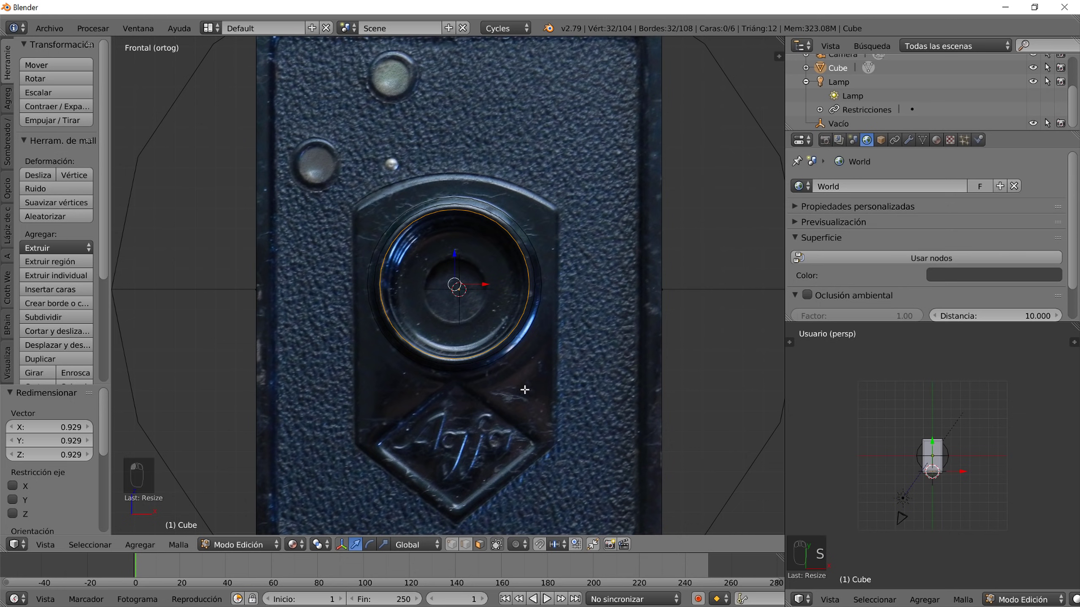
# - Duplicate the innermost lens circle and scale the copy by about 0.850 to match the inner edge of the ring
pyautogui.hotkey('shift', 'd')
pyautogui.press('s')
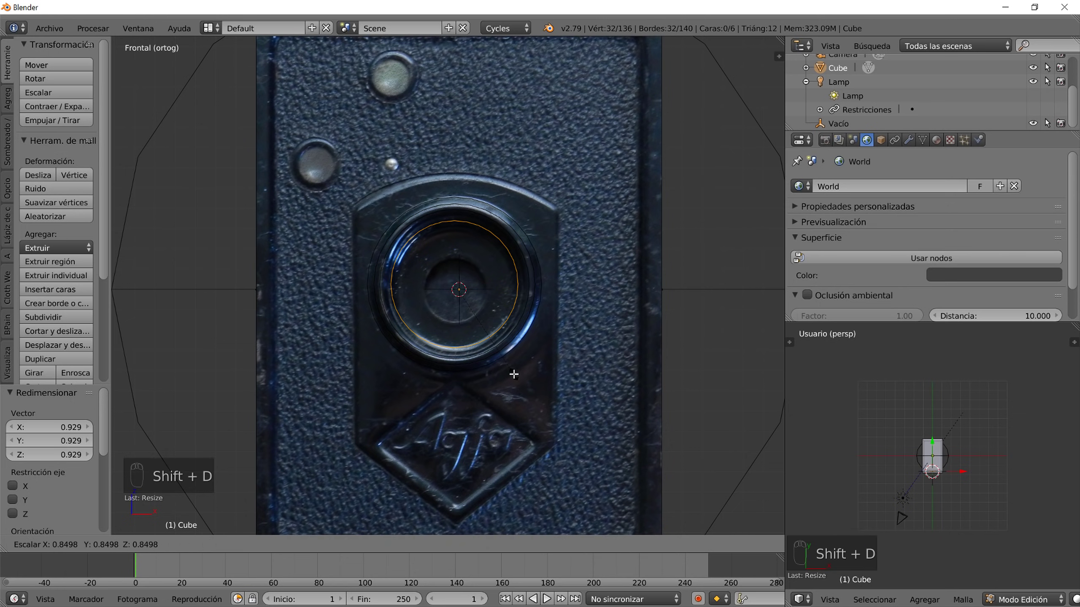
pyautogui.click(514, 375)
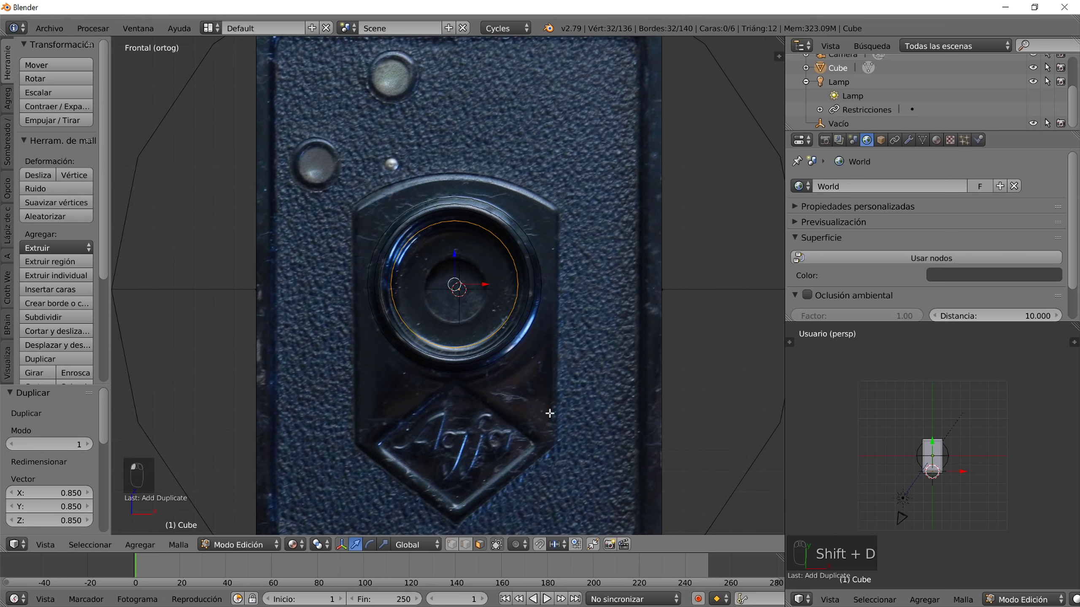
pyautogui.hotkey('shift', 's')
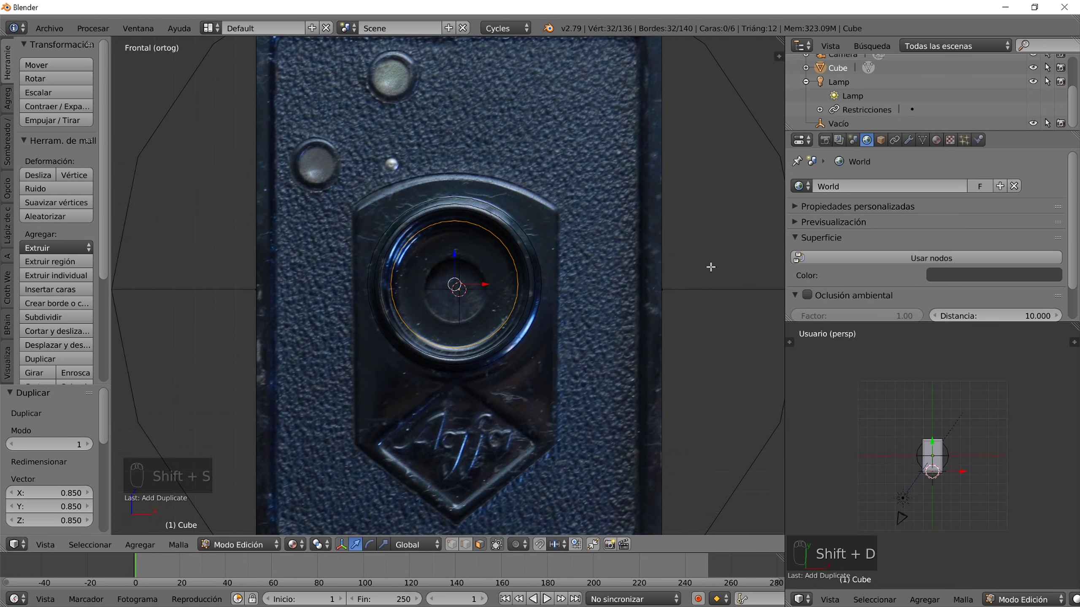
pyautogui.click(550, 414)
pyautogui.press('s')
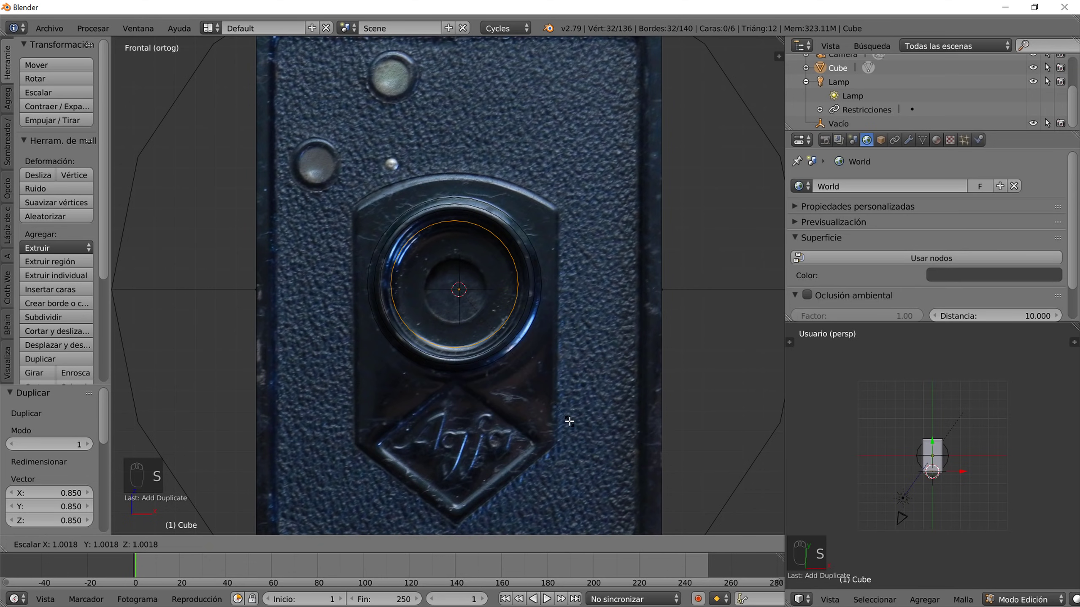
pyautogui.click(562, 408)
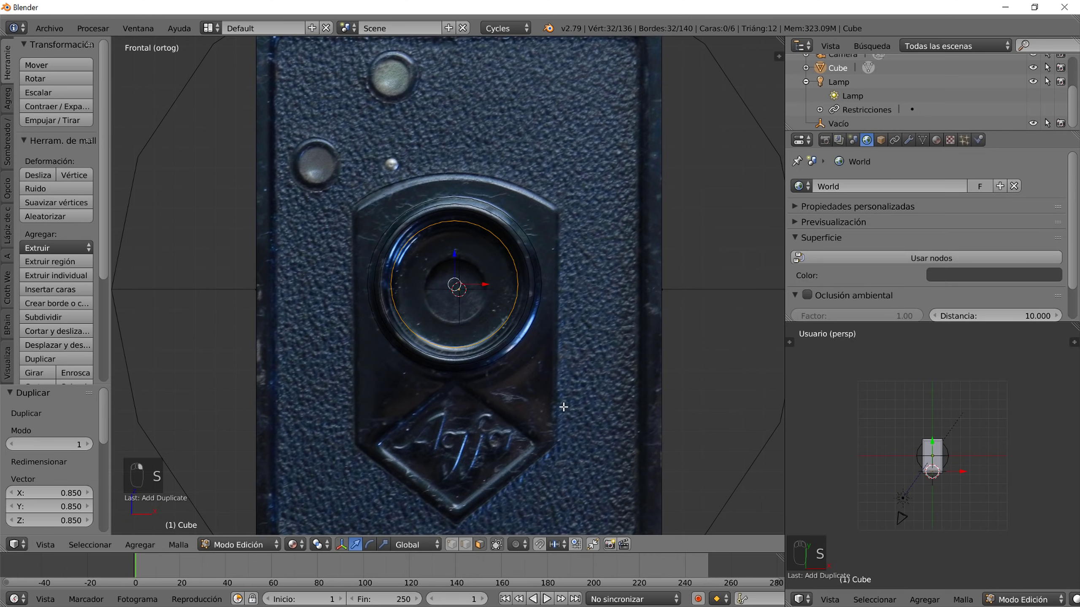
# - Duplicate the circle again and scale the copy by about 0.554 and 0.958 around the central aperture
pyautogui.hotkey('shift', 'd')
pyautogui.press('s')
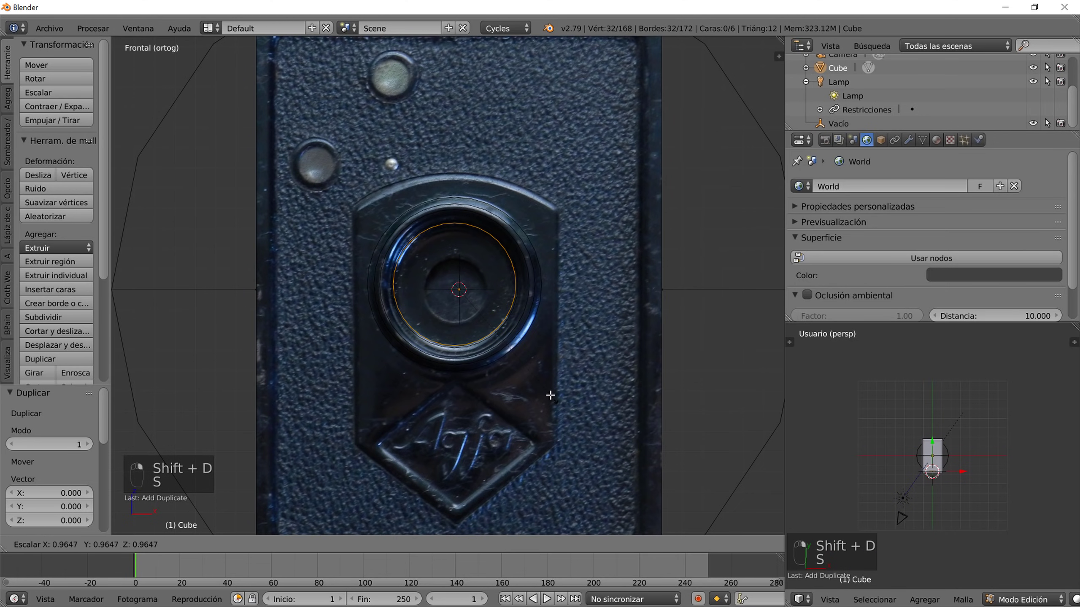
pyautogui.click(503, 357)
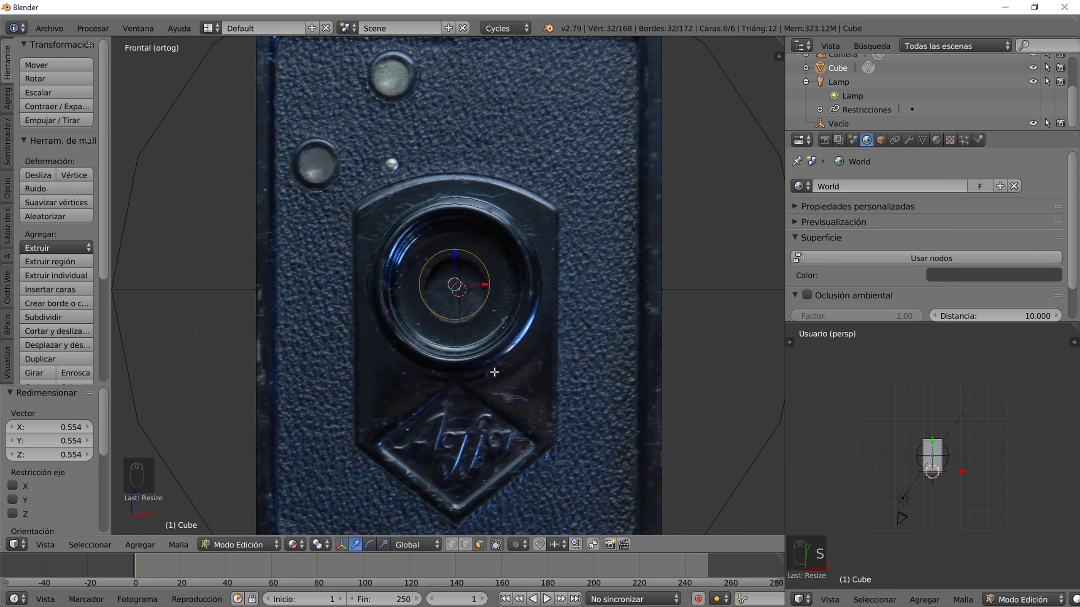
pyautogui.press('s')
pyautogui.click(475, 336)
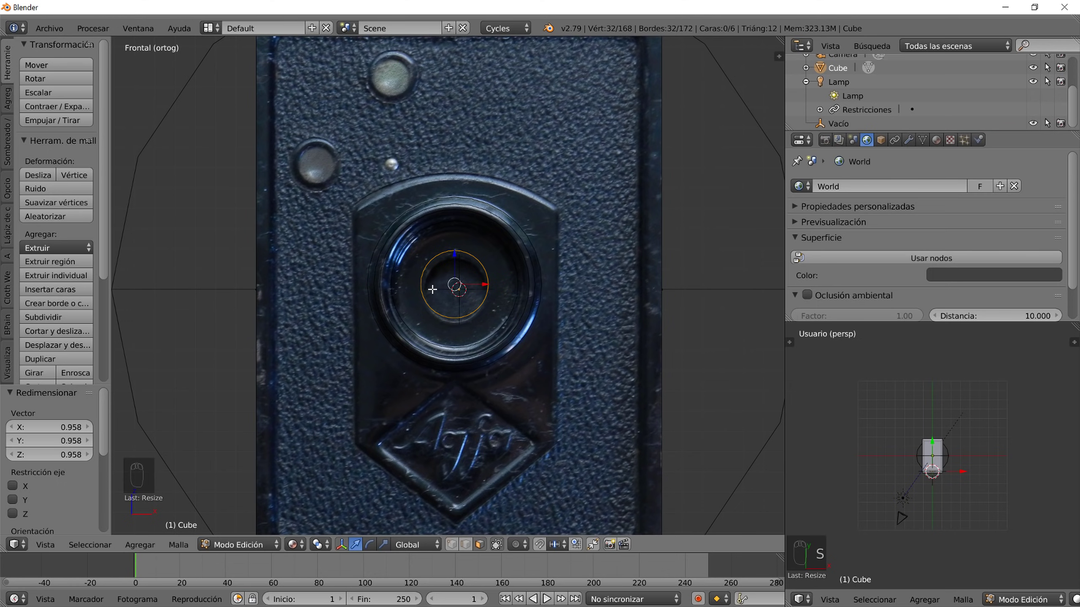
# - Copy the aperture circle onto the side round window, scaled by about 0.906 and 0.877, and place a duplicate of it over the upper round window
pyautogui.hotkey('shift', 'd')
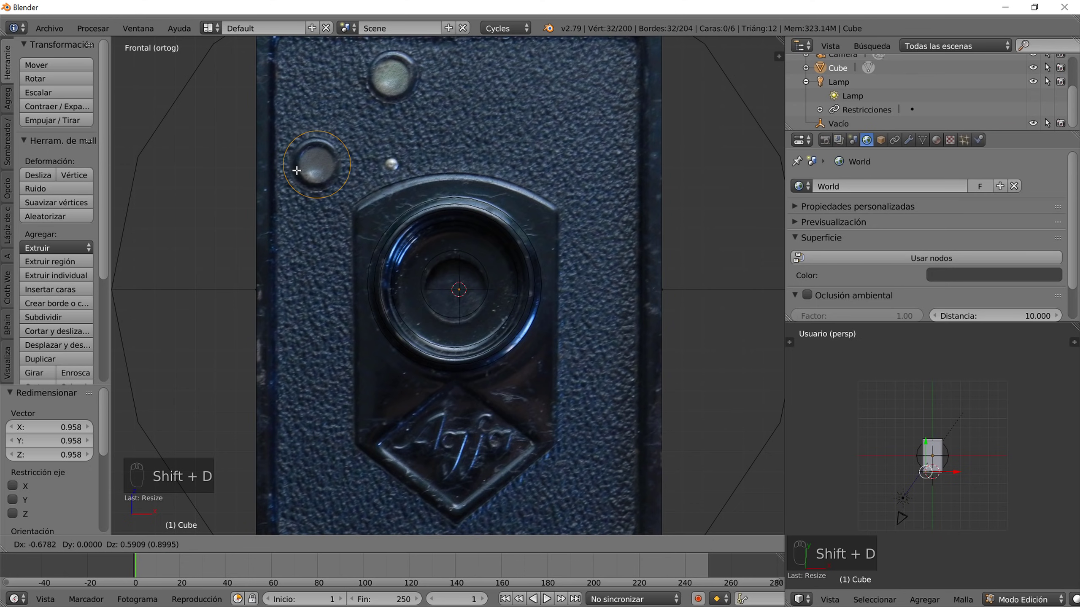
pyautogui.click(295, 169)
pyautogui.press('s')
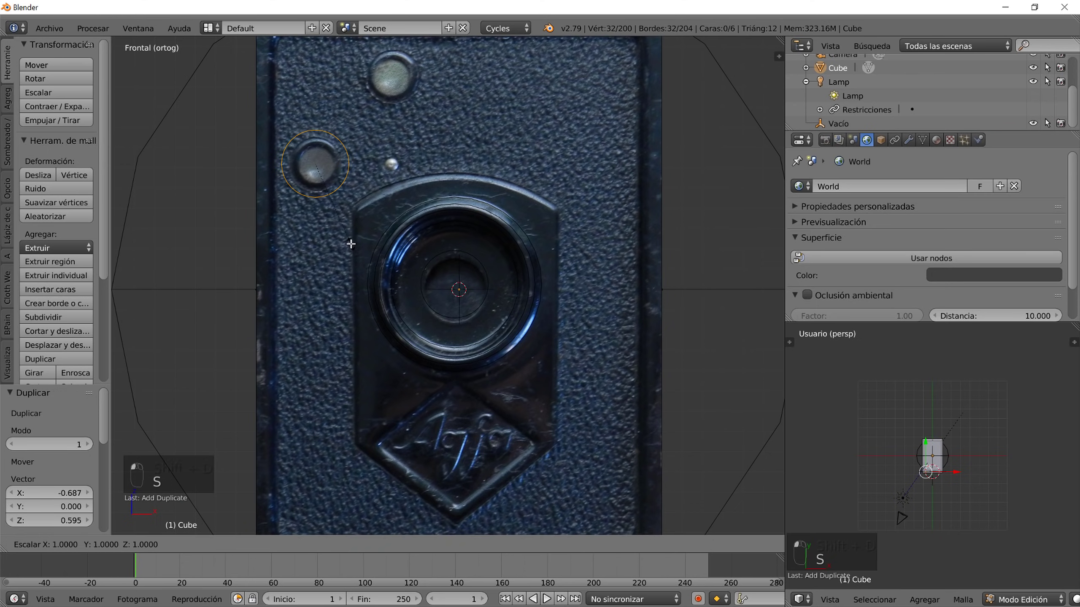
pyautogui.click(326, 204)
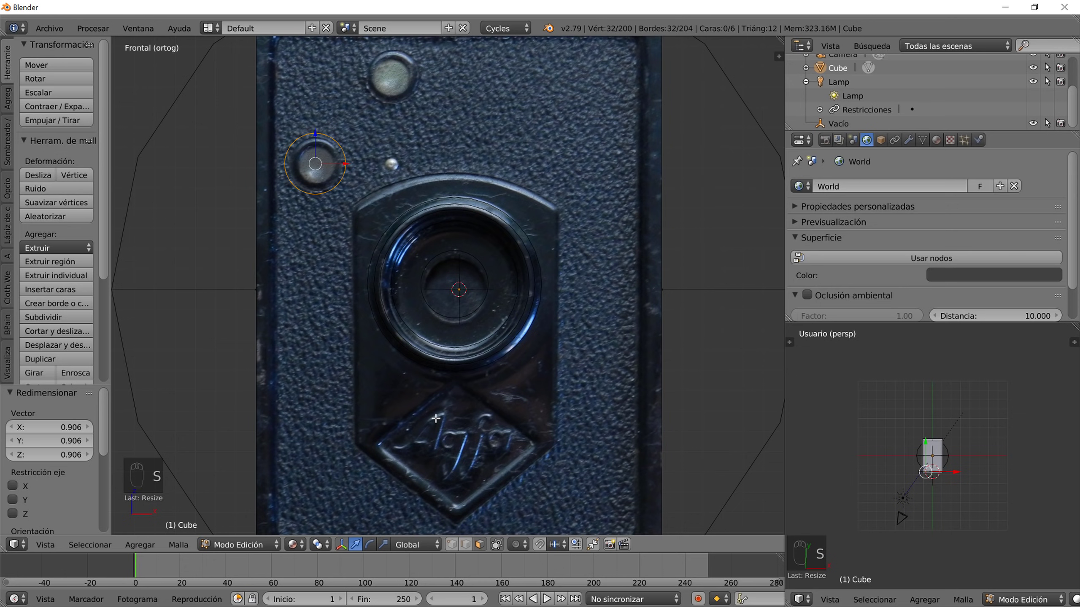
pyautogui.press('s')
pyautogui.click(344, 247)
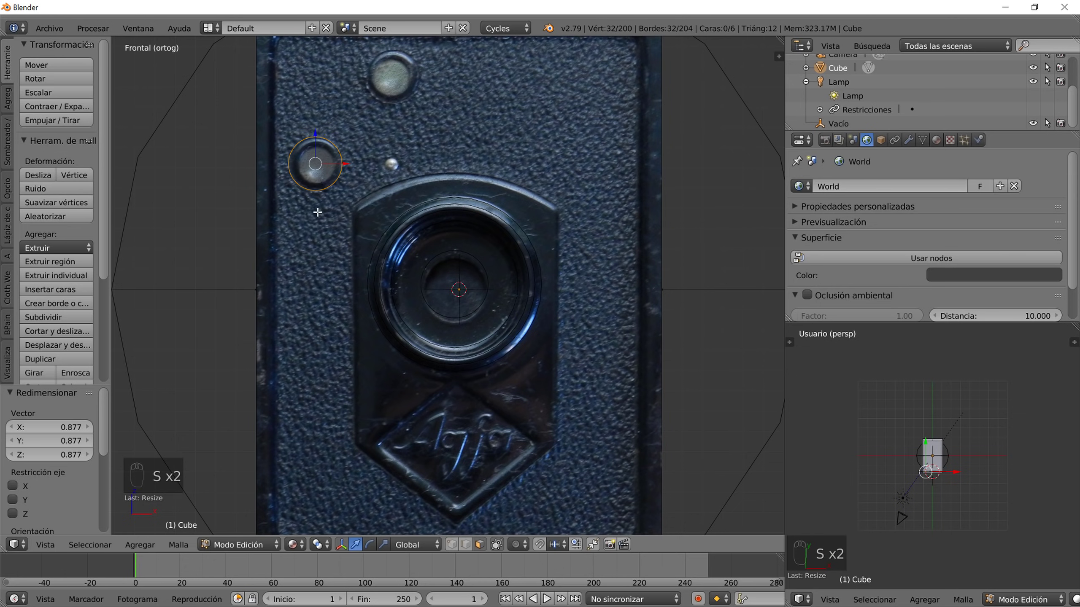
pyautogui.press('g')
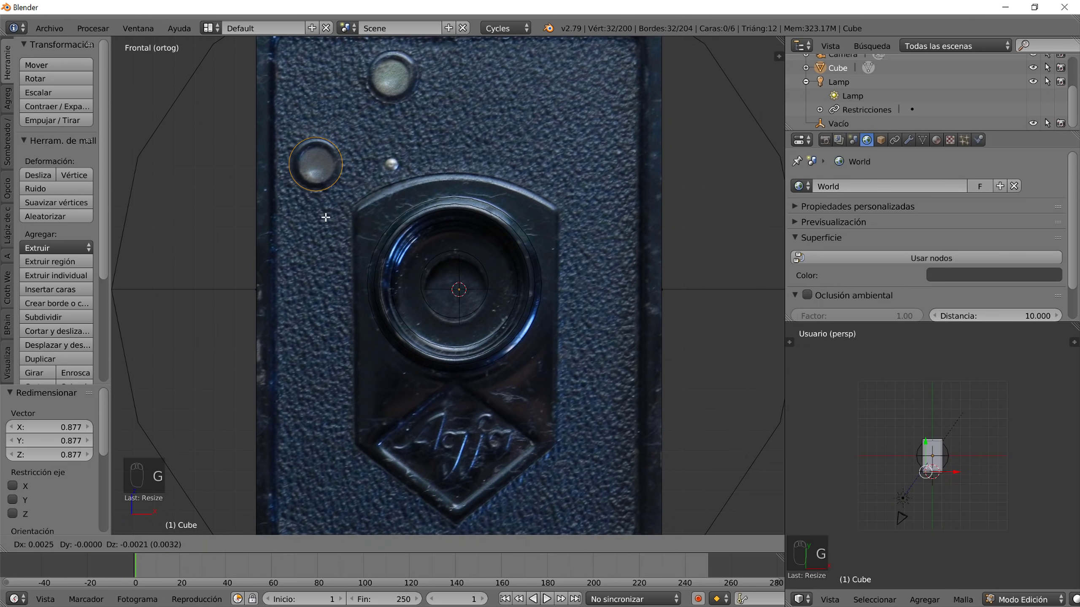
pyautogui.click(327, 218)
pyautogui.hotkey('shift', 'd')
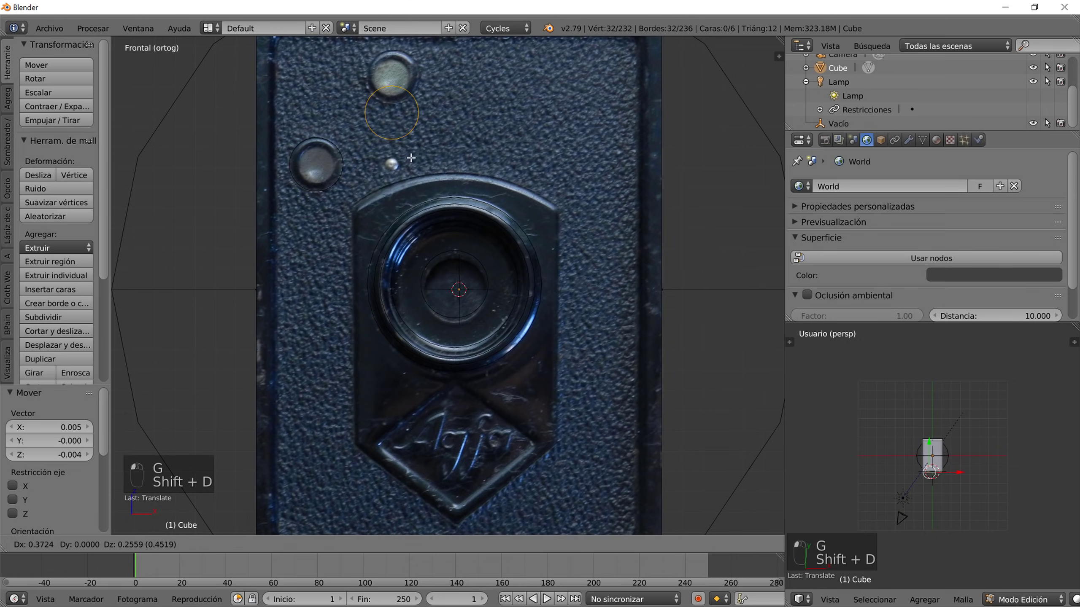
pyautogui.click(404, 130)
# - Inspect the circles on the cube in wireframe and solid shading, and restore the textured orthographic front view
pyautogui.scroll(-3, 404, 141)
pyautogui.moveTo(385, 233); pyautogui.dragTo(412, 253, button='middle')
pyautogui.press('z')
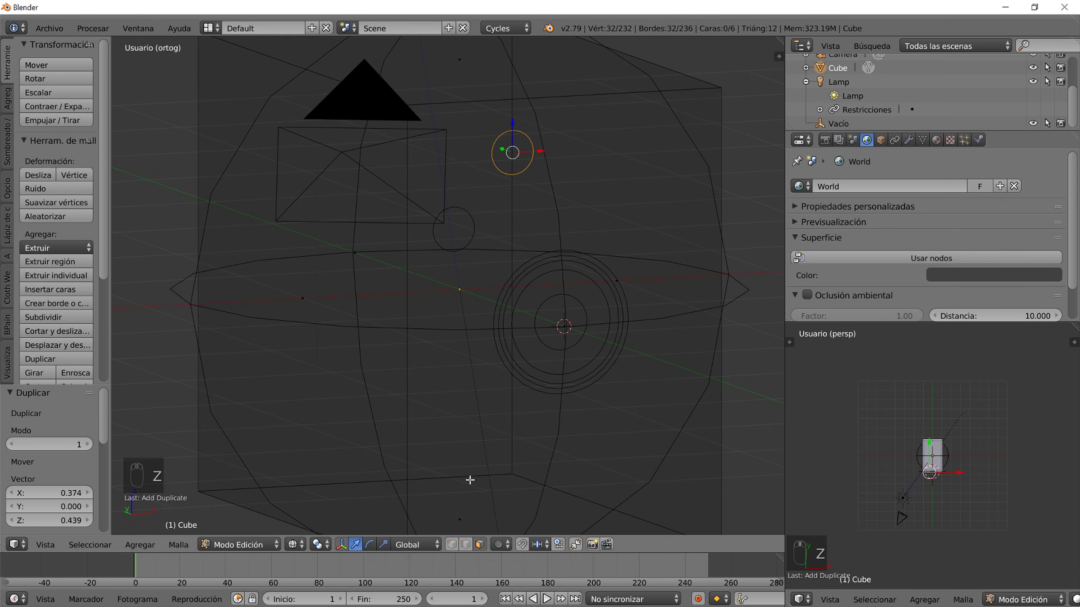
pyautogui.press('z')
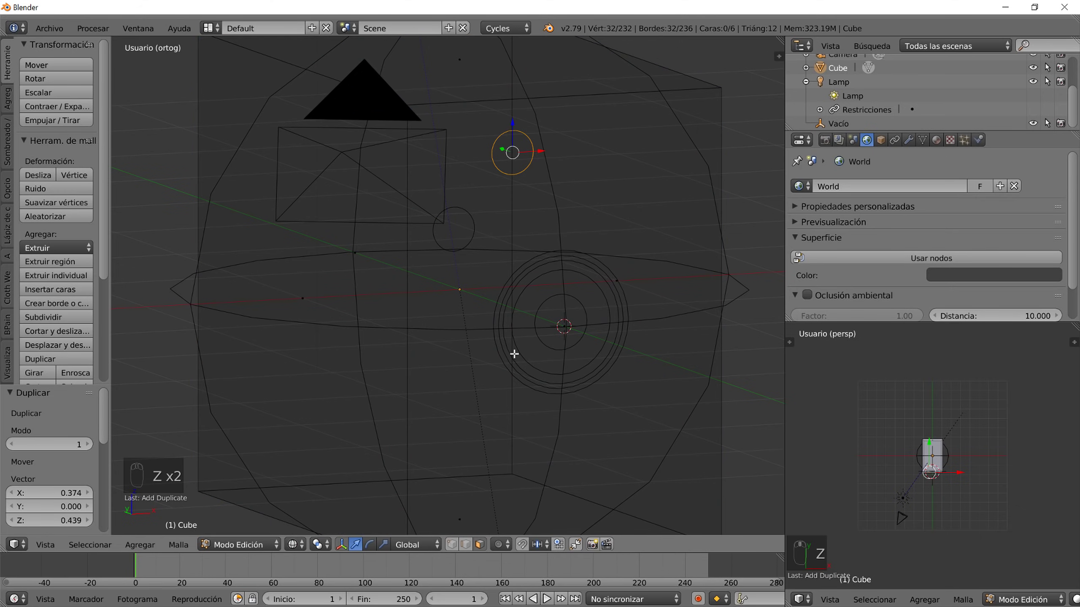
pyautogui.press('z')
pyautogui.click(292, 545)
pyautogui.moveTo(549, 412)
pyautogui.mouseDown(button='middle')
pyautogui.moveTo(546, 425)
pyautogui.moveTo(535, 410)
pyautogui.moveTo(489, 405)
pyautogui.moveTo(529, 407)
pyautogui.mouseUp(button='middle')
pyautogui.press('KP_1')
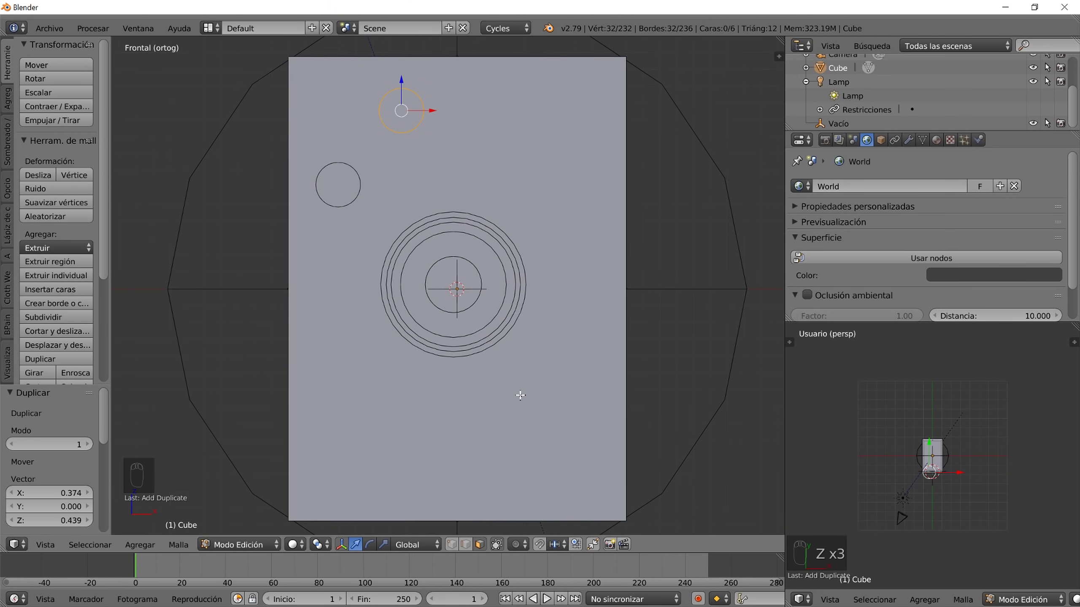
pyautogui.click(293, 545)
pyautogui.click(334, 466)
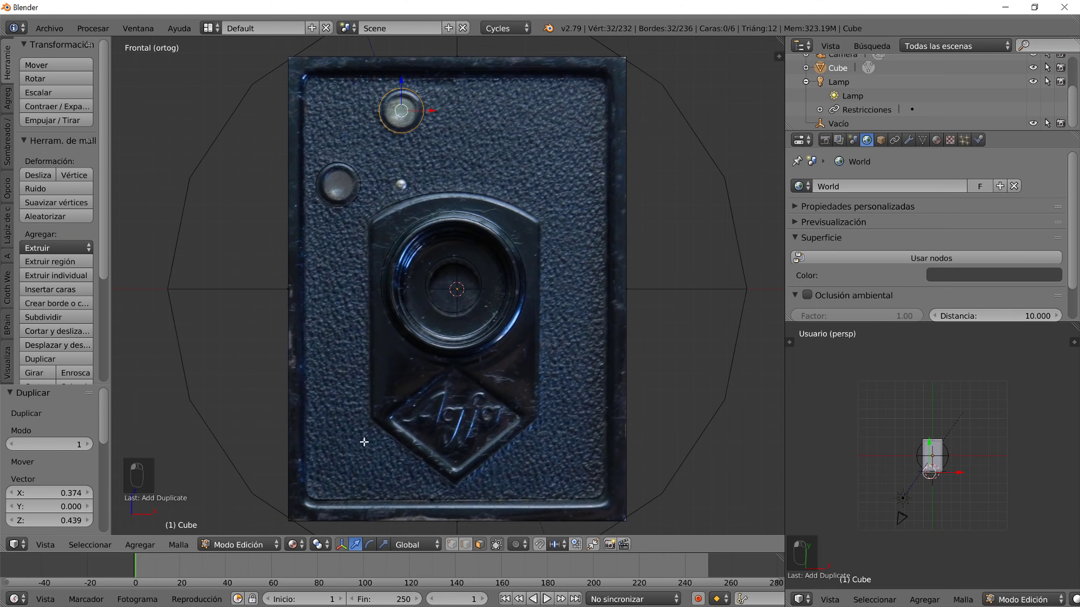
# - Add a single vertex and move it about -0.522 in X and 0.409 in Z to the lens plate's upper-left corner
pyautogui.keyDown('shift'); pyautogui.moveTo(446, 229); pyautogui.dragTo(454, 280, button='middle'); pyautogui.keyUp('shift')
pyautogui.scroll(5, 454, 280)
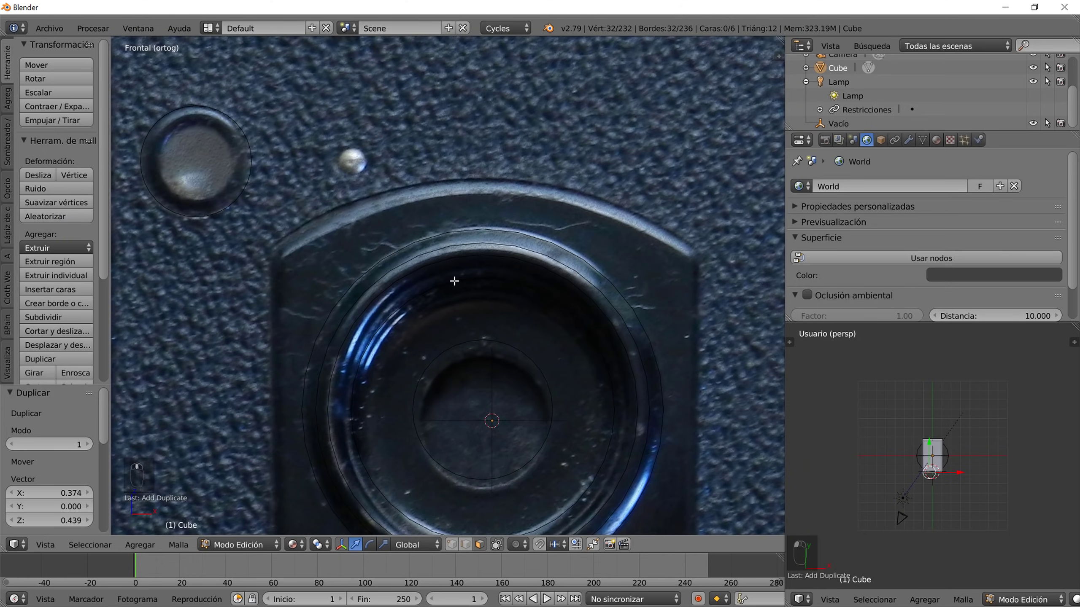
pyautogui.hotkey('shift', 'a')
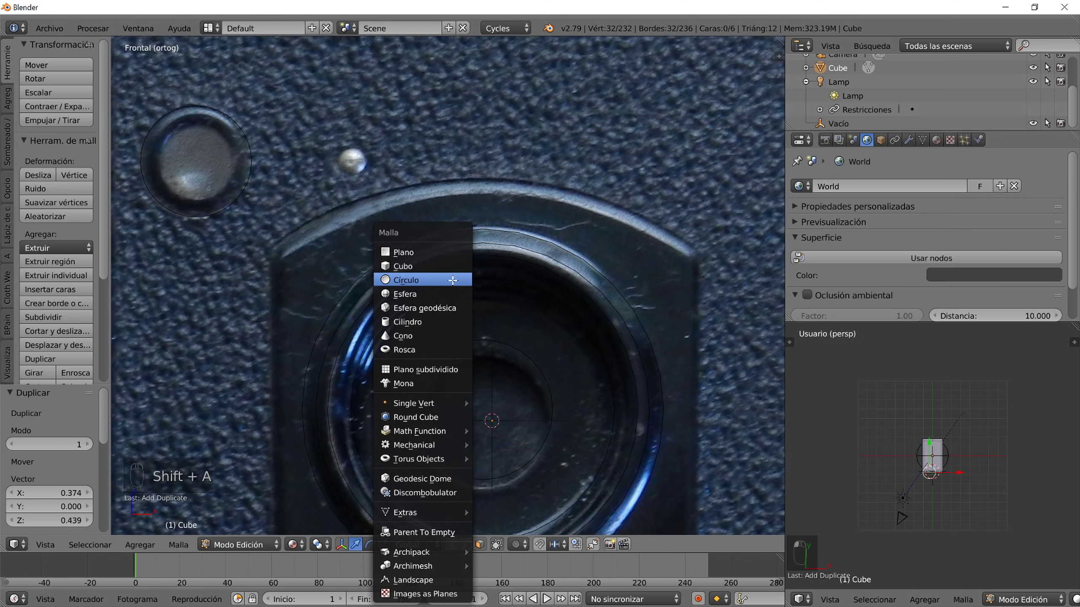
pyautogui.moveTo(441, 407)
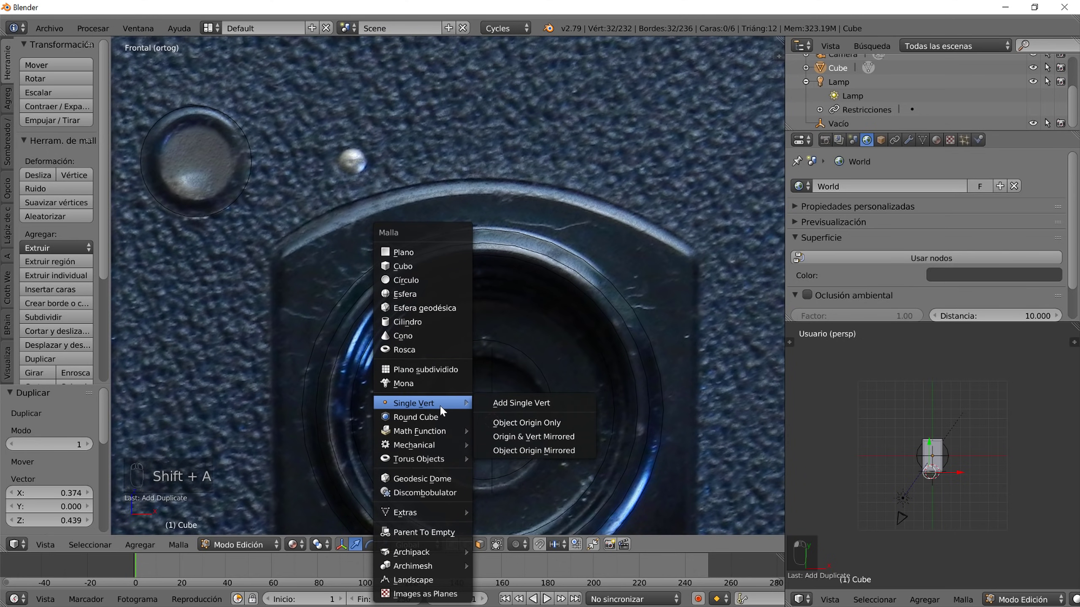
pyautogui.click(506, 405)
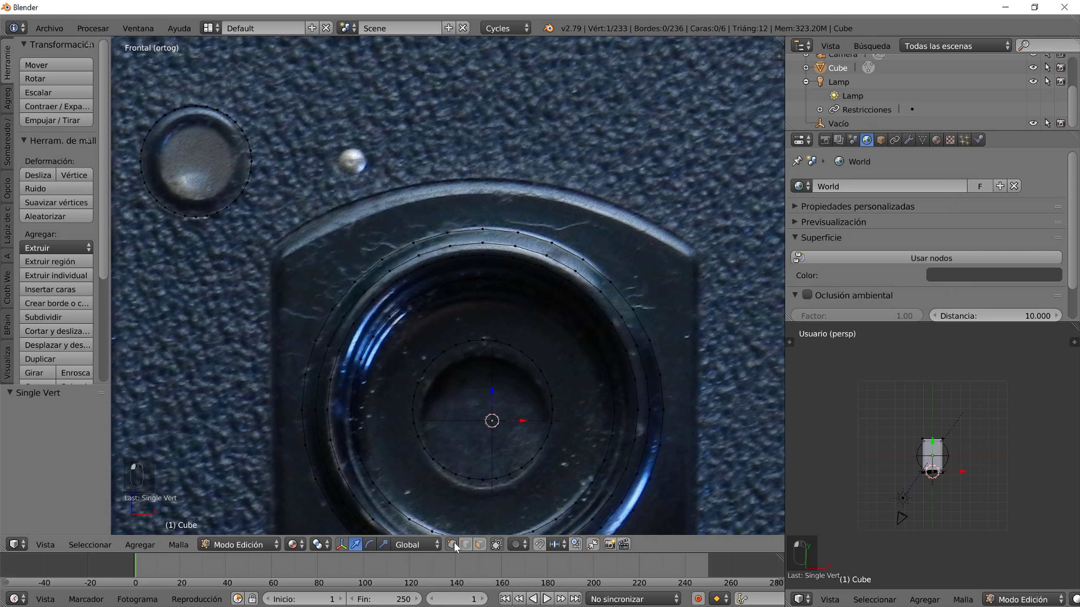
pyautogui.press('g')
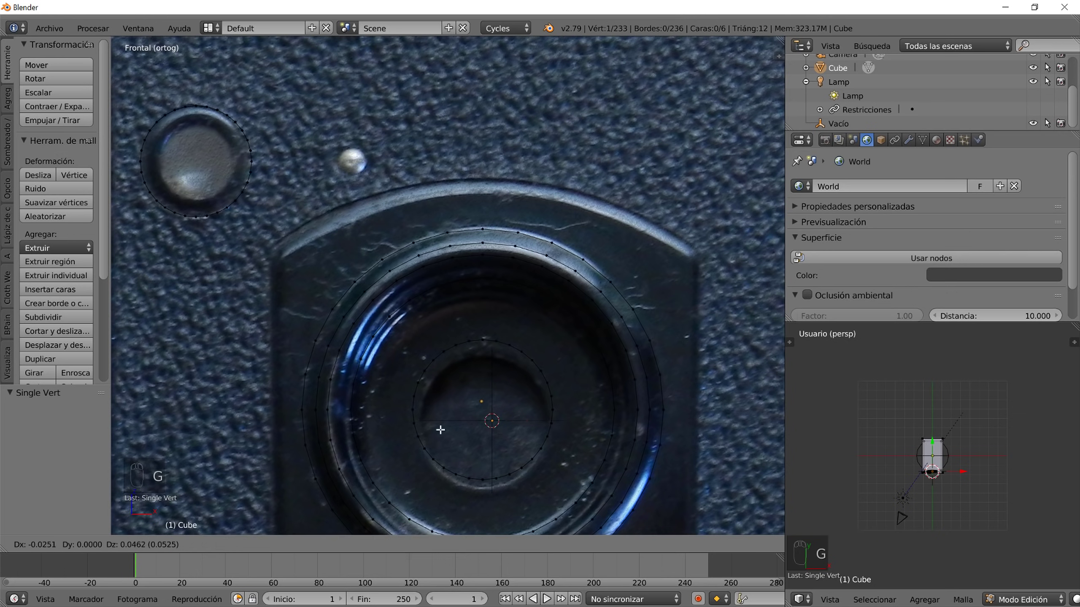
pyautogui.click(258, 305)
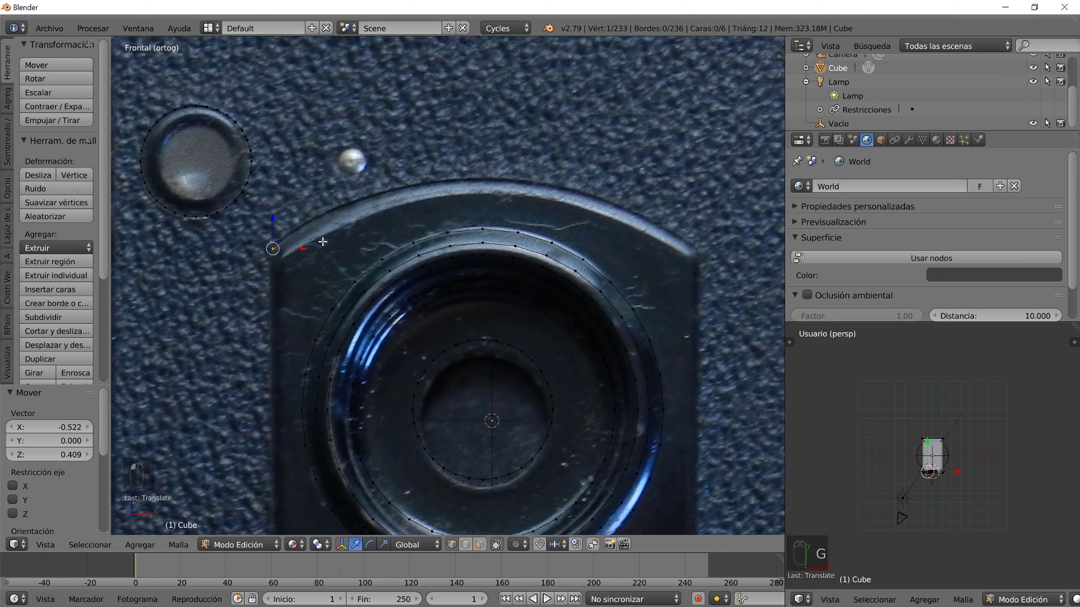
# - Extrude the vertex in six short segments along the plate's curved upper edge from the left corner to the top of the arc
pyautogui.press('e')
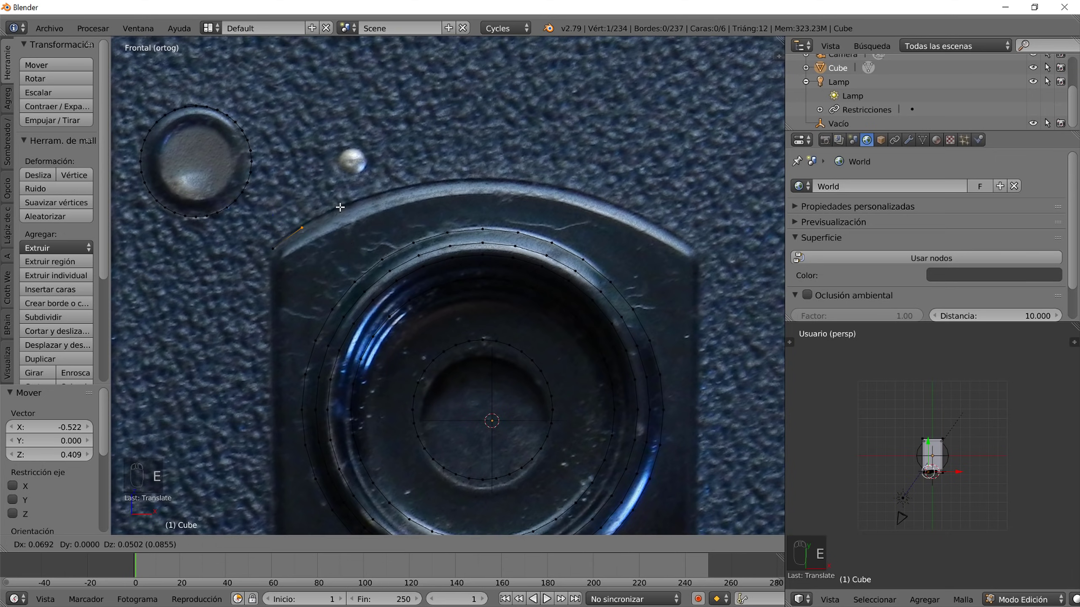
pyautogui.click(340, 209)
pyautogui.press('e')
pyautogui.click(374, 193)
pyautogui.press('e')
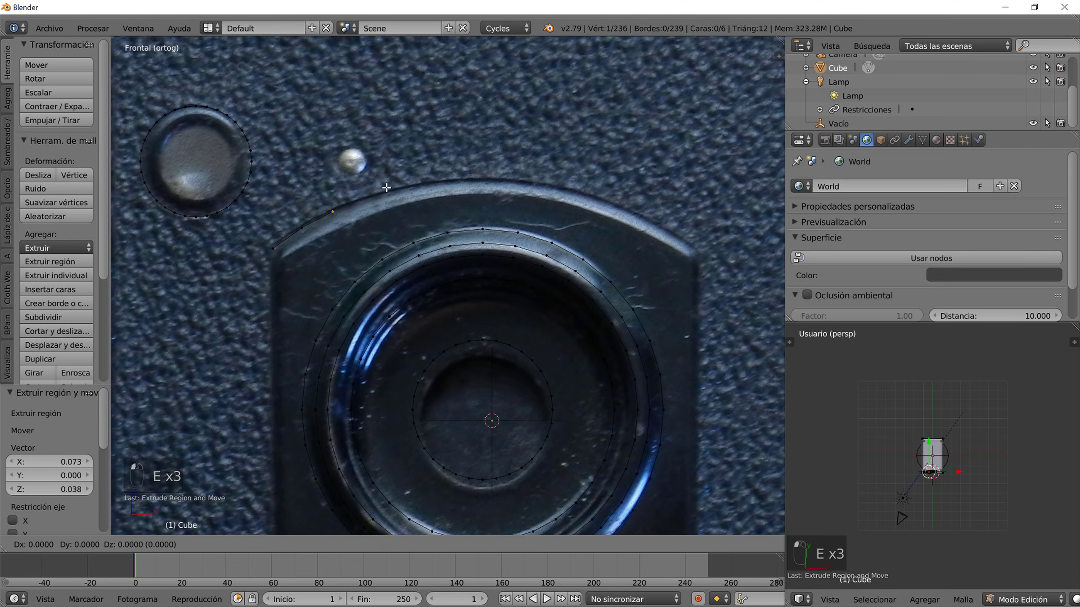
pyautogui.click(413, 176)
pyautogui.press('e')
pyautogui.click(456, 165)
pyautogui.press('e')
pyautogui.click(487, 165)
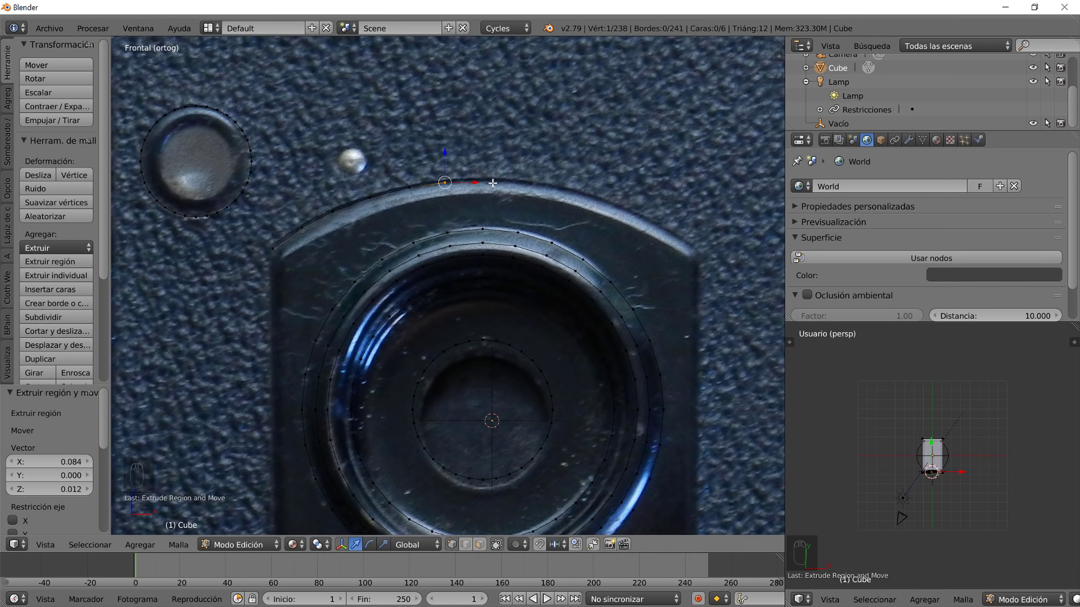
pyautogui.moveTo(493, 182); pyautogui.dragTo(537, 185)
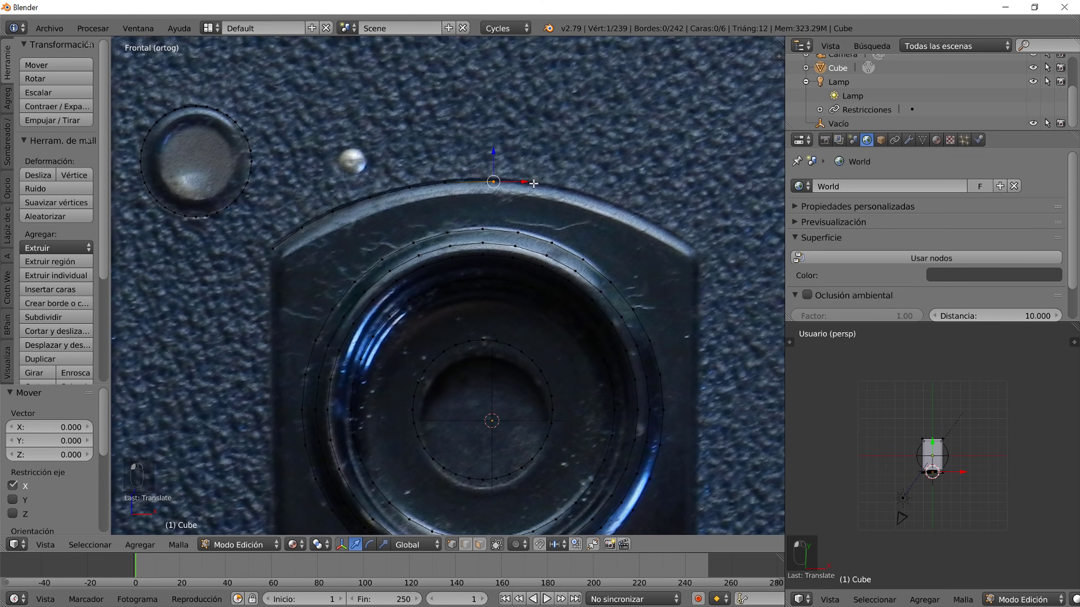
# - Extend the outline with seven more vertices along the descending half of the arc to the plate's upper-right corner
pyautogui.keyDown('ctrl'); pyautogui.rightClick(534, 184); pyautogui.keyUp('ctrl')
pyautogui.keyDown('ctrl'); pyautogui.rightClick(570, 192); pyautogui.keyUp('ctrl')
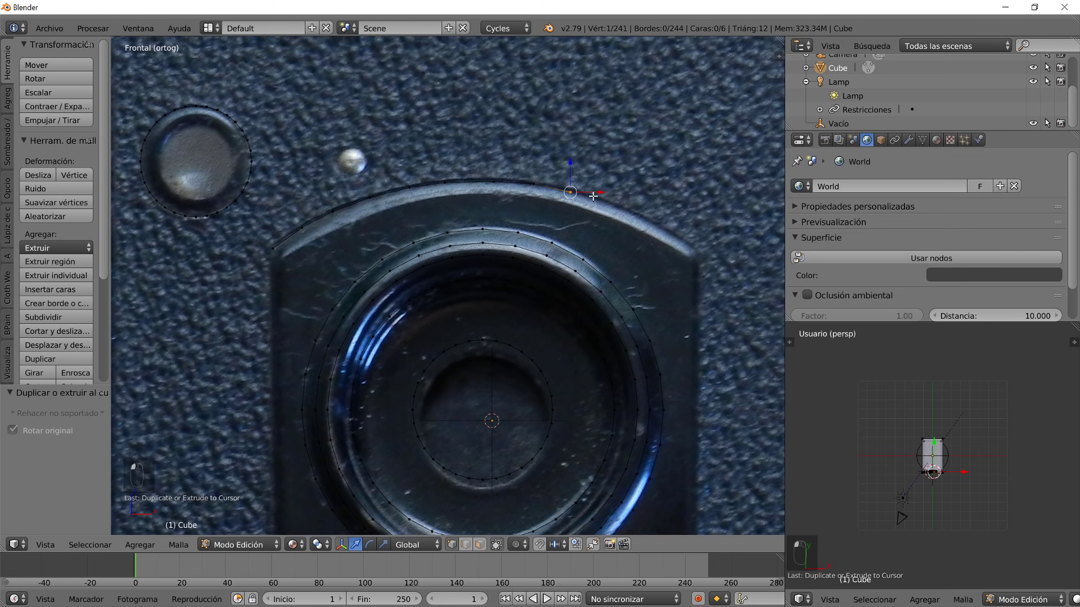
pyautogui.keyDown('ctrl'); pyautogui.rightClick(597, 199); pyautogui.keyUp('ctrl')
pyautogui.keyDown('ctrl'); pyautogui.rightClick(632, 213); pyautogui.keyUp('ctrl')
pyautogui.keyDown('ctrl'); pyautogui.rightClick(665, 230); pyautogui.keyUp('ctrl')
pyautogui.keyDown('ctrl'); pyautogui.rightClick(686, 245); pyautogui.keyUp('ctrl')
pyautogui.keyDown('ctrl'); pyautogui.click(697, 252); pyautogui.keyUp('ctrl')
# - Extrude the corner vertex down about 1.141 in Z along the plate's right side to its lower corner
pyautogui.scroll(-4, 610, 385)
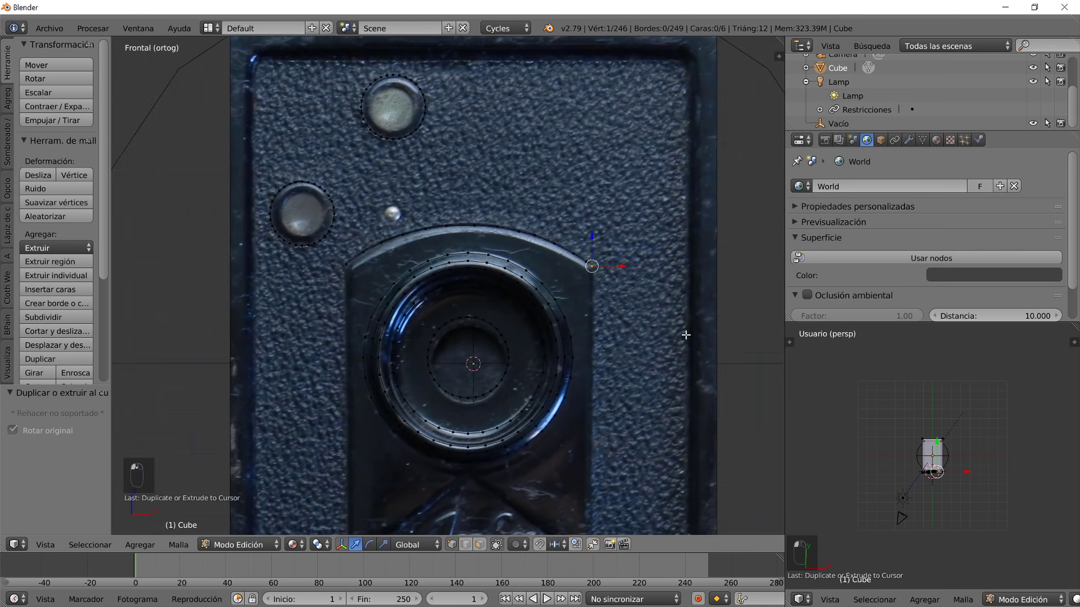
pyautogui.scroll(3, 611, 384)
pyautogui.scroll(-2, 610, 385)
pyautogui.keyDown('shift'); pyautogui.moveTo(610, 385); pyautogui.dragTo(586, 176, button='middle'); pyautogui.keyUp('shift')
pyautogui.scroll(3, 615, 399)
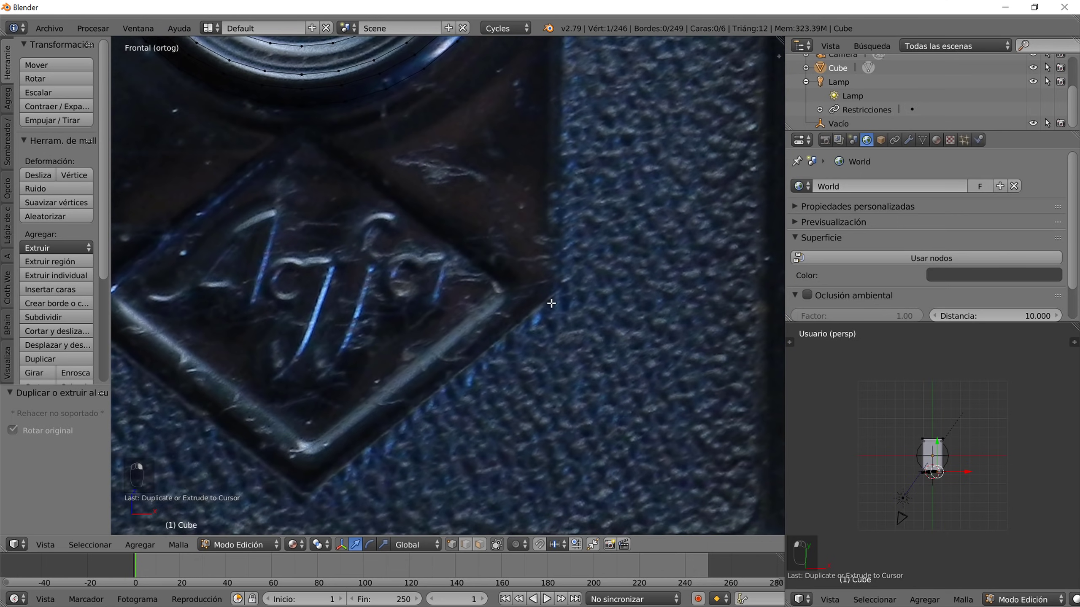
pyautogui.scroll(-5, 552, 303)
pyautogui.scroll(5, 555, 299)
pyautogui.scroll(-5, 559, 290)
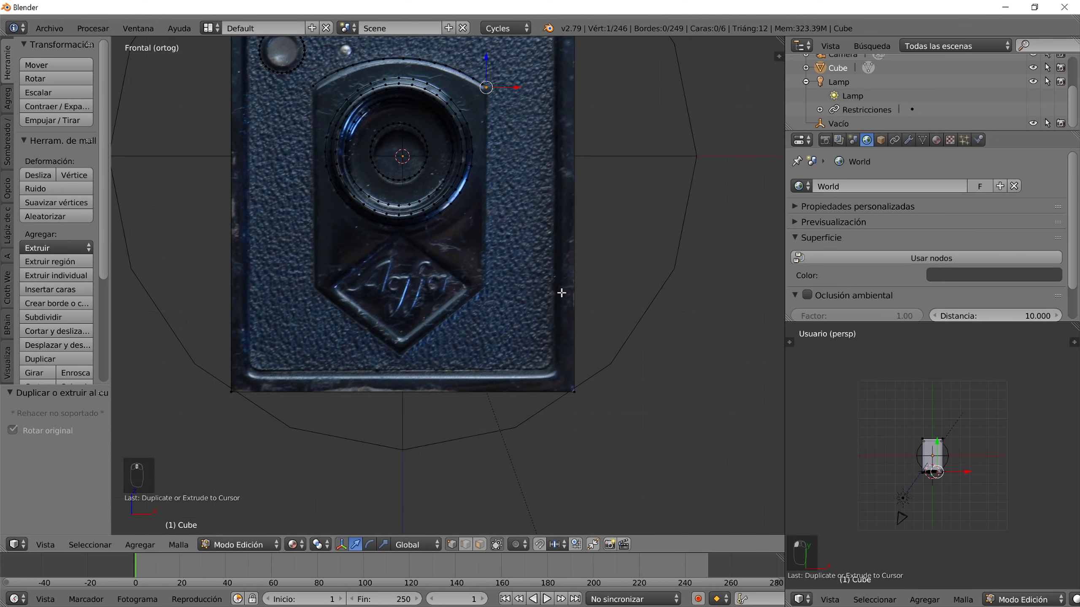
pyautogui.press('e')
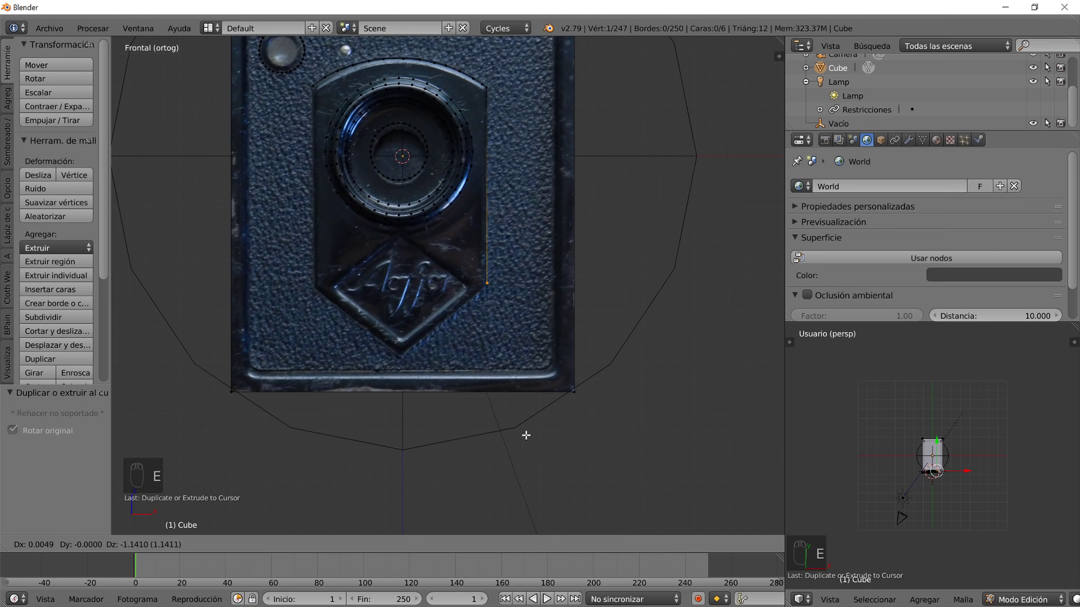
# - Extrude the lens plate outline's right edge about 1.148 down in Z and adjust its end vertex onto the plate's lower corner
pyautogui.click(526, 435)
pyautogui.scroll(6, 527, 425)
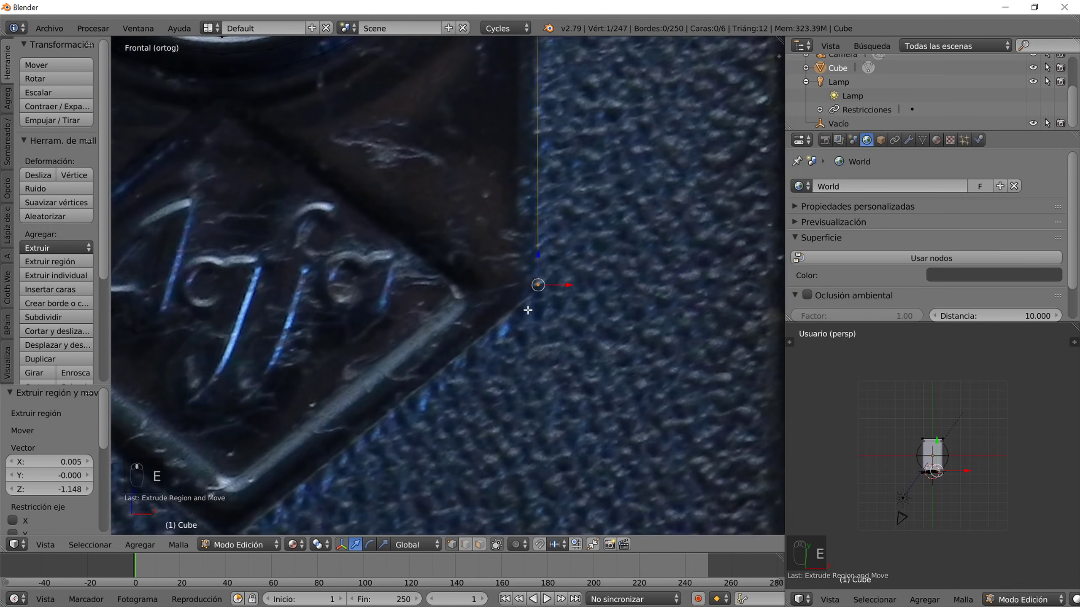
pyautogui.press('g')
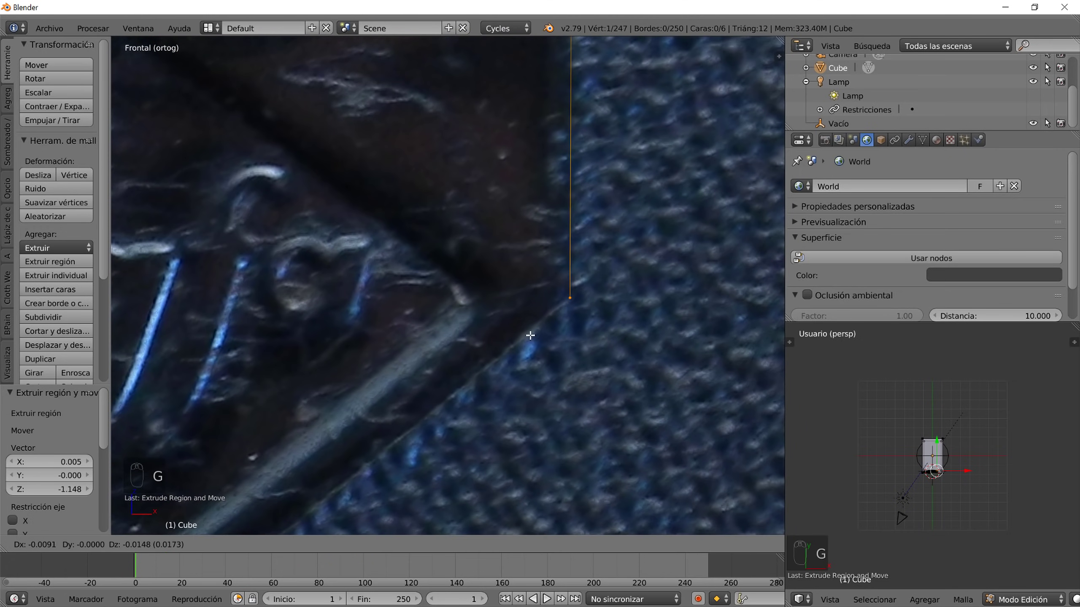
pyautogui.click(526, 335)
pyautogui.scroll(-6, 526, 336)
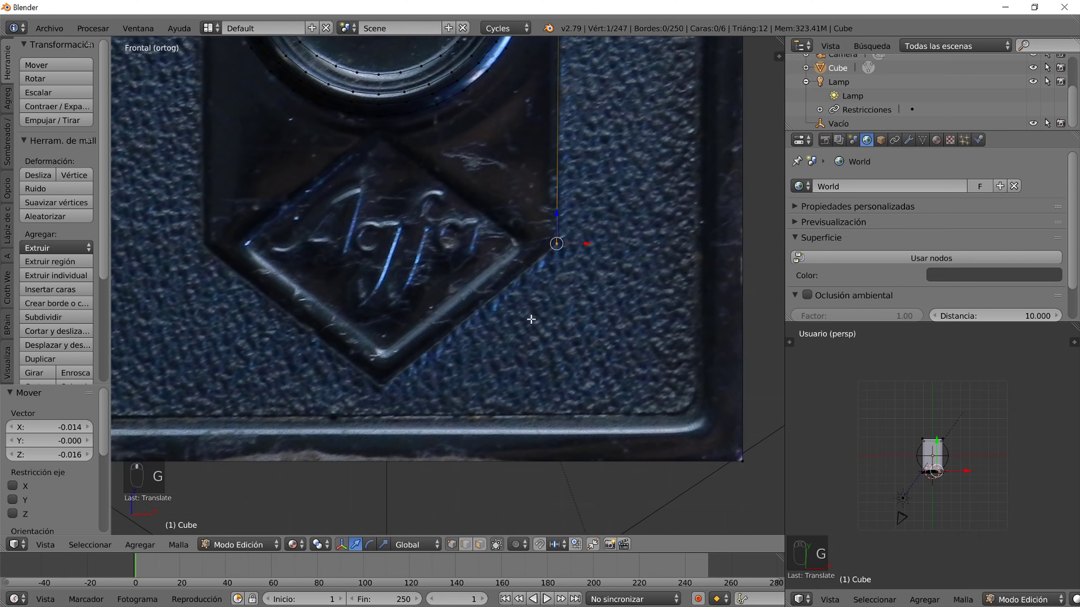
# - Extend the outline to the bottom tip of the Agfa diamond and add another vertex to follow the tip
pyautogui.keyDown('ctrl'); pyautogui.rightClick(397, 374); pyautogui.keyUp('ctrl')
pyautogui.scroll(4, 397, 374)
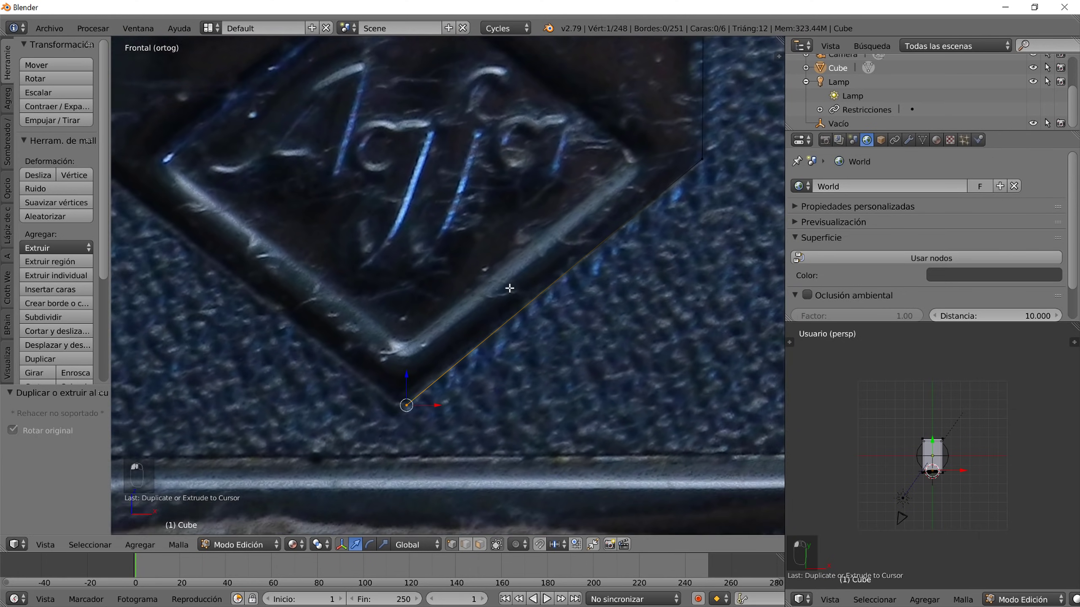
pyautogui.scroll(3, 511, 355)
pyautogui.keyDown('ctrl'); pyautogui.rightClick(473, 345); pyautogui.keyUp('ctrl')
# - Extrude the outline from the diamond's tip to the plate's lower-left corner, about -0.488 in X and 0.393 in Z
pyautogui.scroll(-4, 457, 309)
pyautogui.scroll(3, 452, 325)
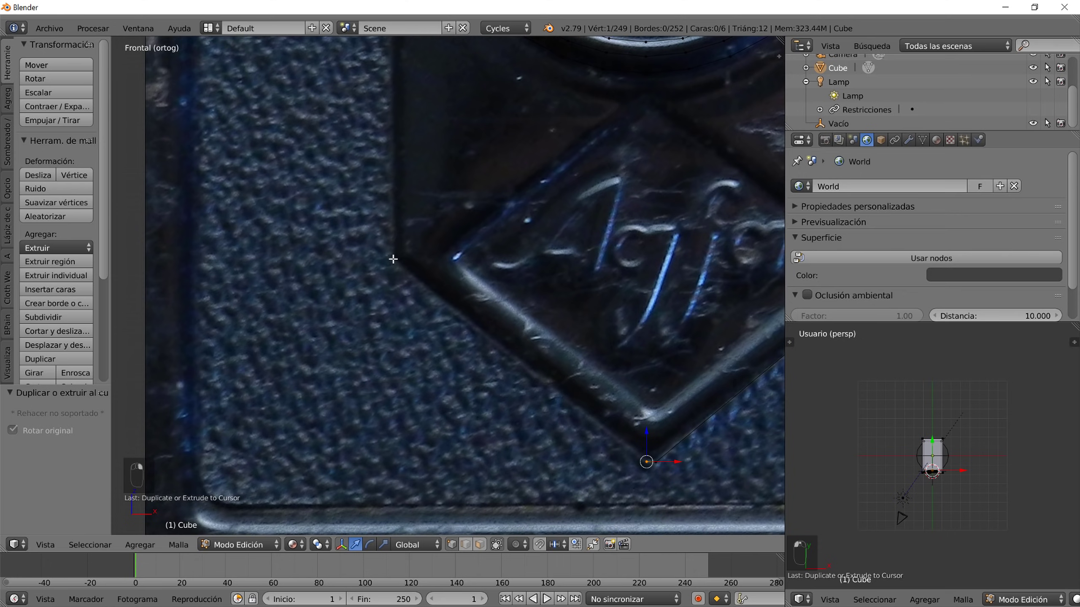
pyautogui.press('e')
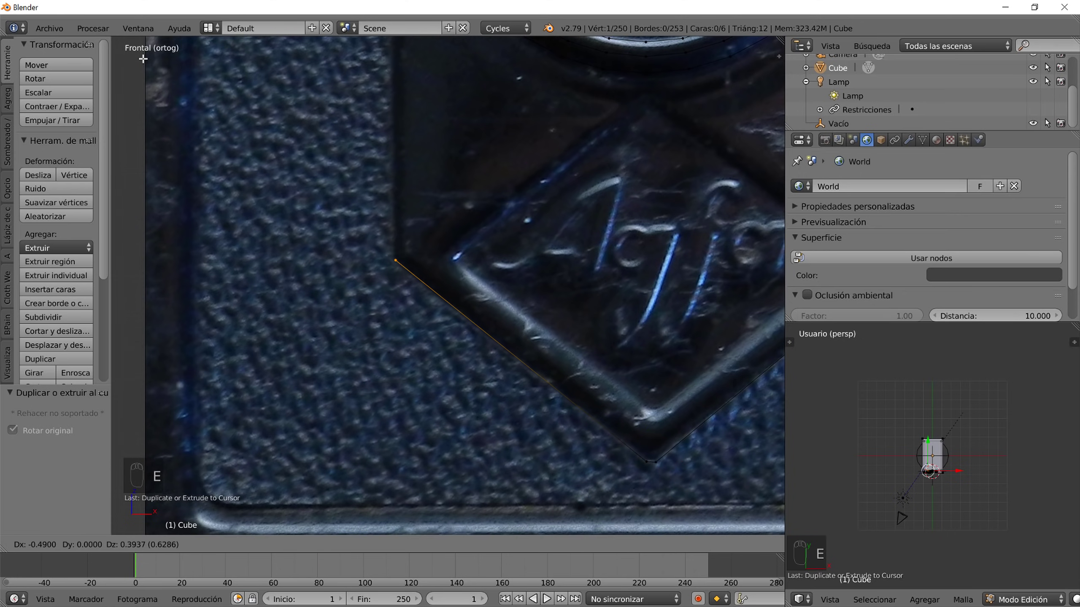
pyautogui.click(144, 58)
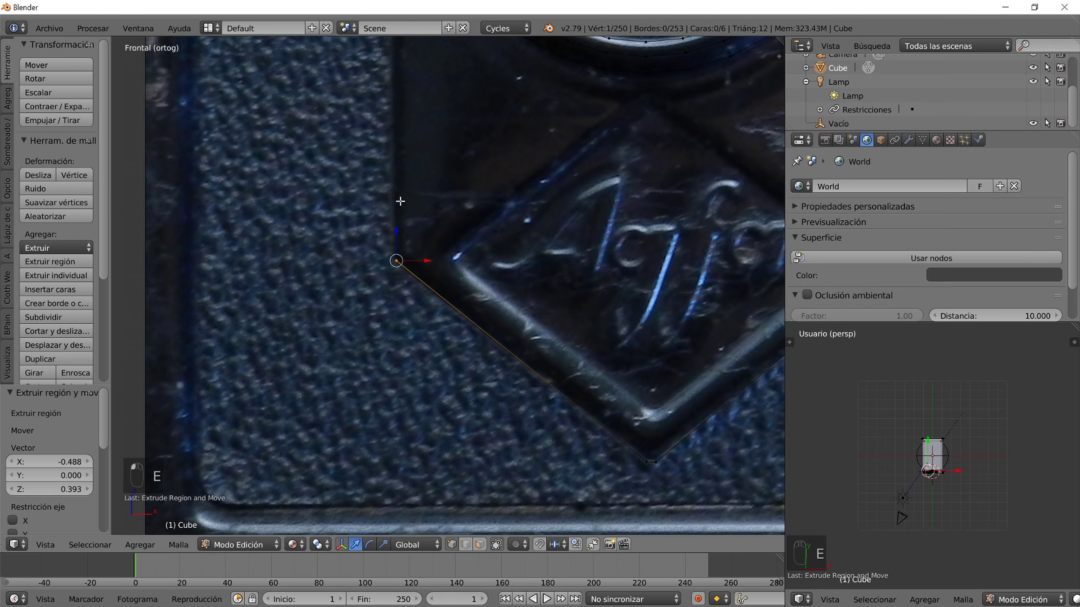
# - Close the plate outline by joining the upper arc's left end vertex to the lower-left corner vertex with an edge
pyautogui.scroll(-5, 395, 199)
pyautogui.keyDown('shift'); pyautogui.moveTo(446, 126); pyautogui.dragTo(469, 302, button='middle'); pyautogui.keyUp('shift')
pyautogui.scroll(2, 469, 302)
pyautogui.scroll(1, 450, 352)
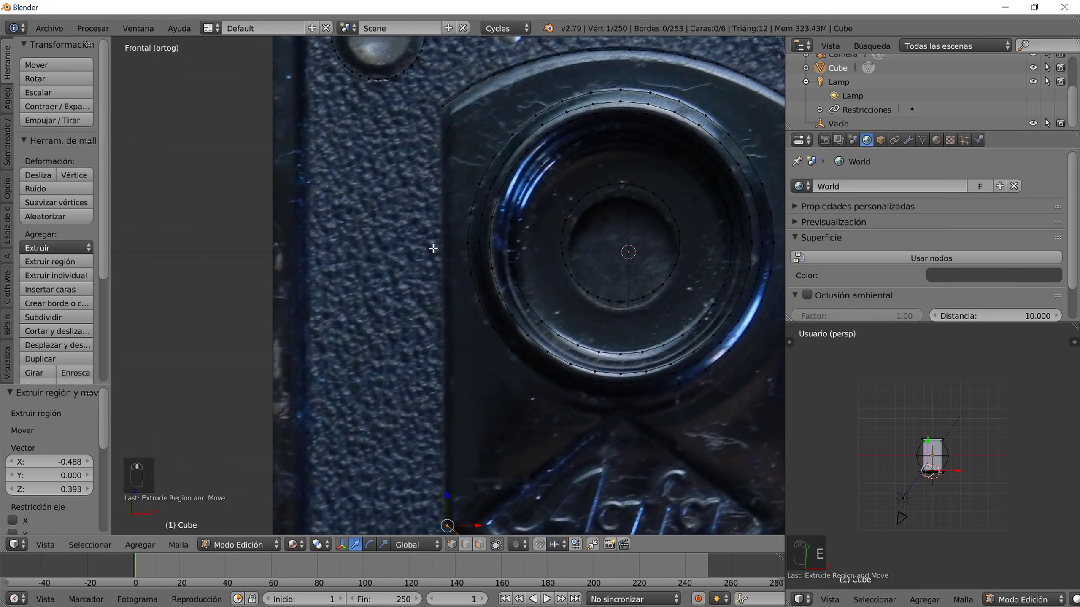
pyautogui.scroll(3, 457, 103)
pyautogui.keyDown('shift'); pyautogui.moveTo(457, 104); pyautogui.dragTo(497, 350, button='middle'); pyautogui.keyUp('shift')
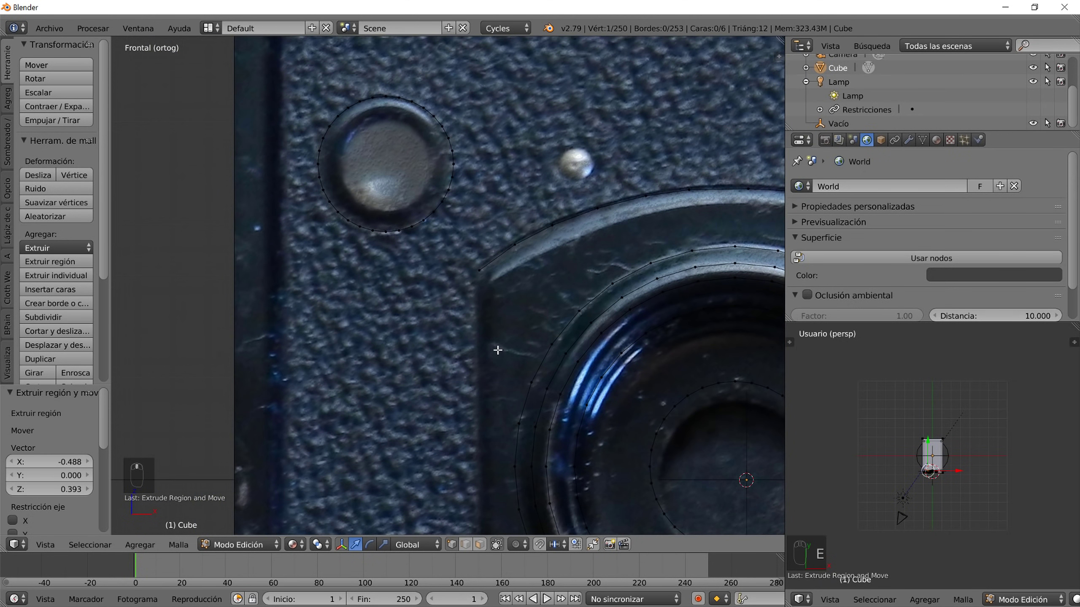
pyautogui.rightClick(480, 272)
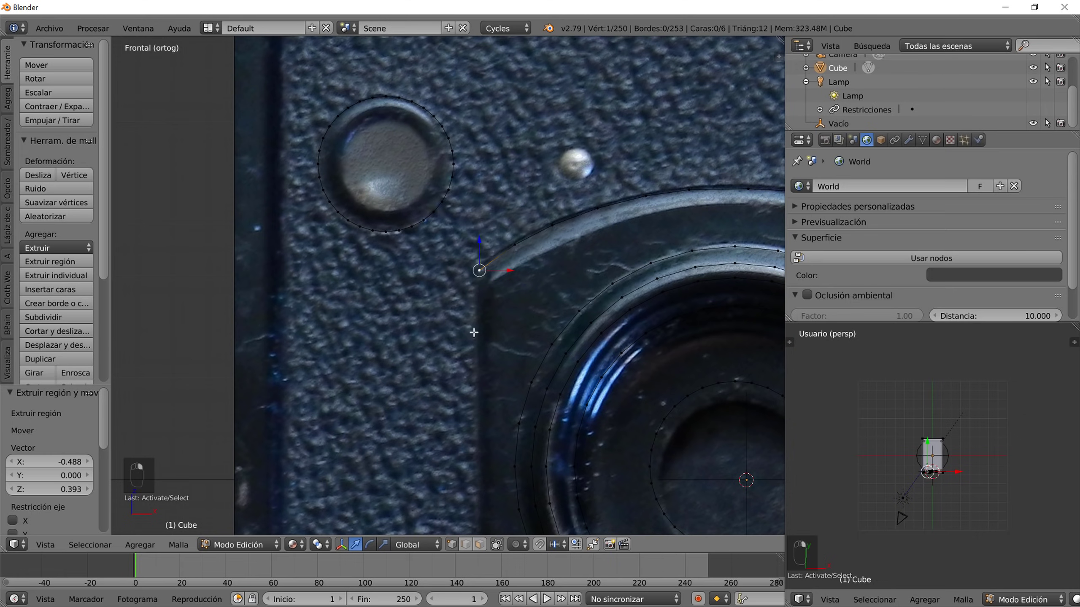
pyautogui.scroll(-5, 481, 281)
pyautogui.keyDown('shift'); pyautogui.rightClick(473, 384); pyautogui.keyUp('shift')
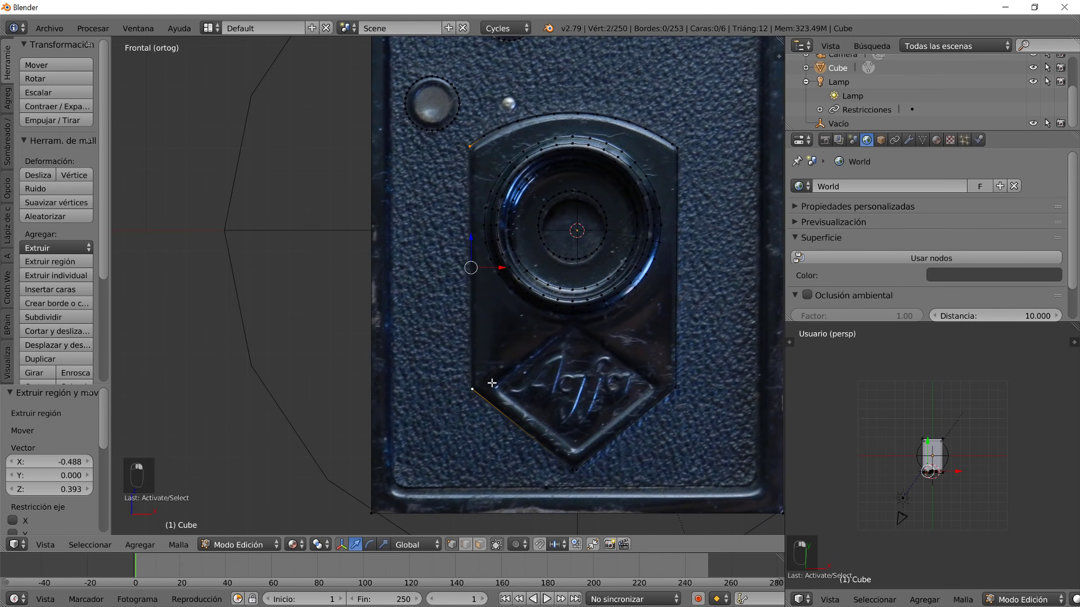
pyautogui.press('f')
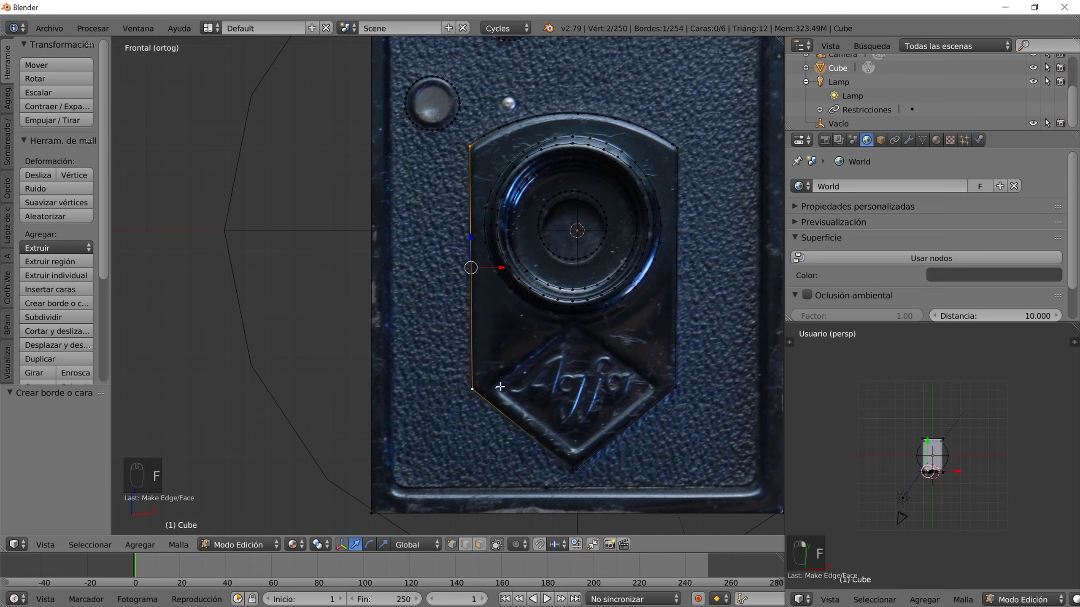
# - Leave Edit Mode and inspect the traced outlines on the camera's front in Solid (Sólido) shading
pyautogui.press('Tab')
pyautogui.moveTo(643, 375); pyautogui.dragTo(607, 398, button='middle')
pyautogui.scroll(-5, 522, 386)
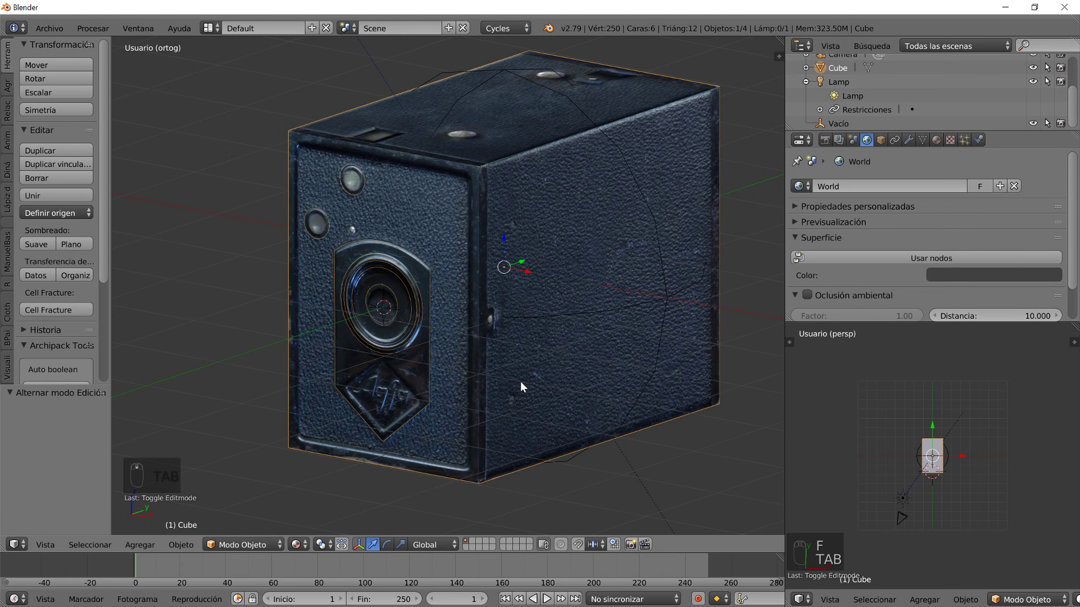
pyautogui.click(301, 547)
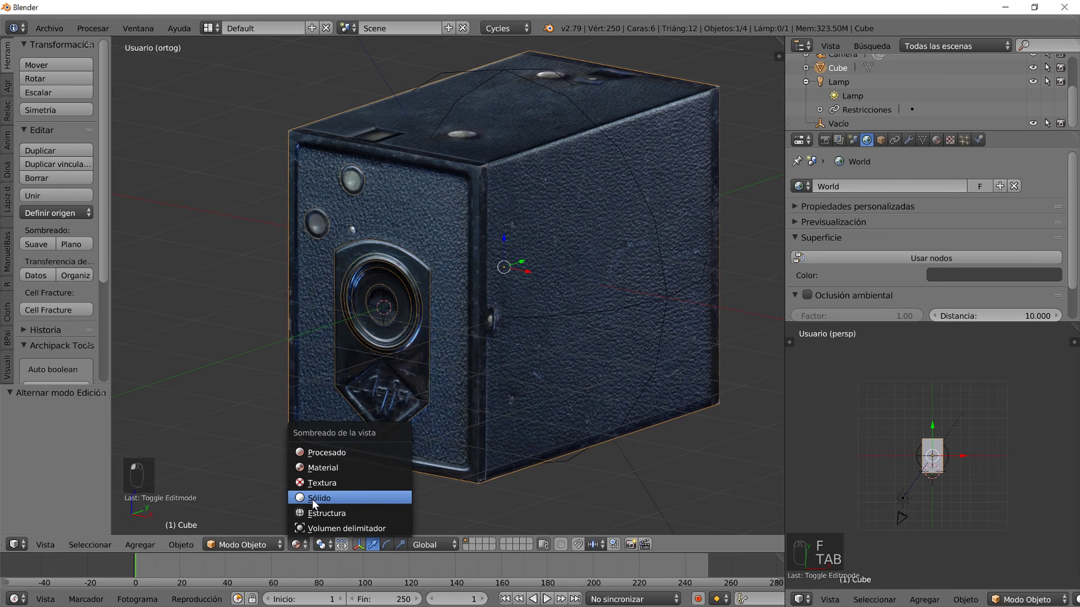
pyautogui.click(312, 498)
pyautogui.moveTo(434, 375); pyautogui.dragTo(498, 369, button='middle')
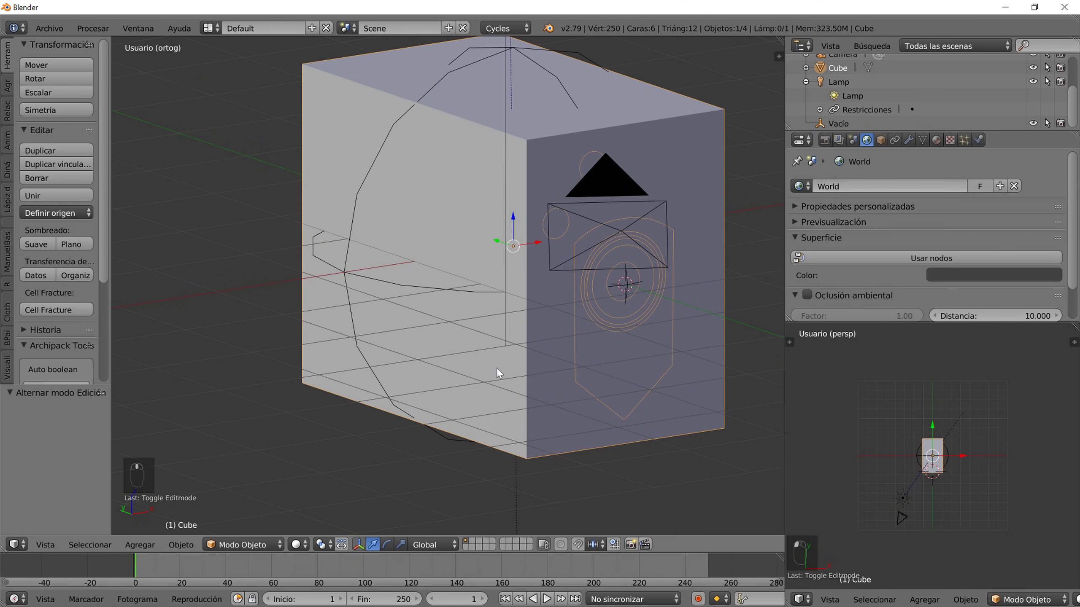
# - Display the camera body's left side in orthographic view with Texture (Textura) shading and examine its details
pyautogui.rightClick(559, 411)
pyautogui.press('KP_1')
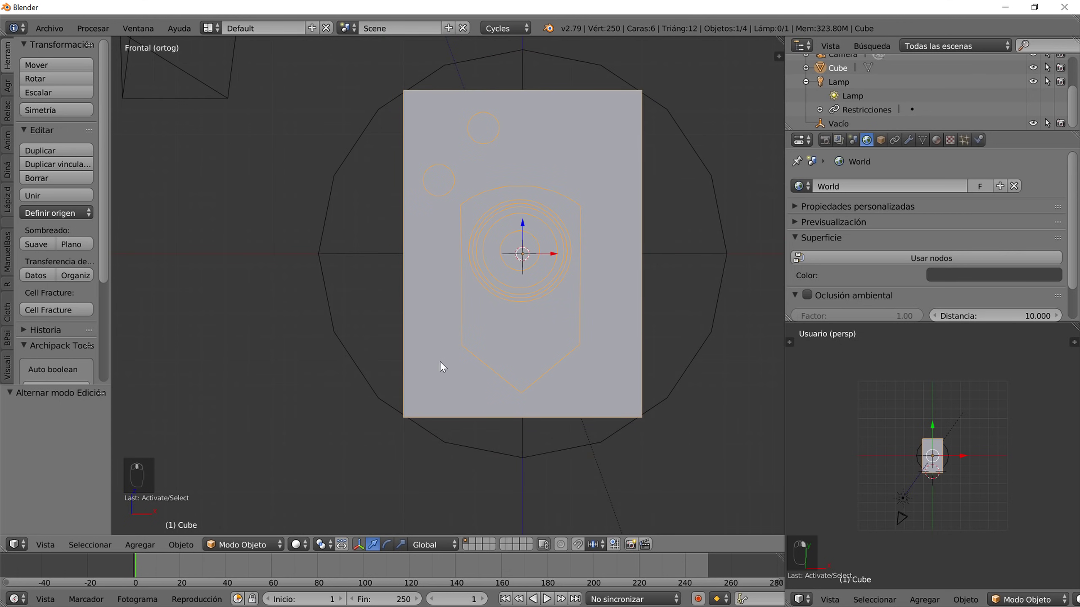
pyautogui.moveTo(441, 366); pyautogui.dragTo(522, 379, button='middle')
pyautogui.press('ctrl+KP_1')
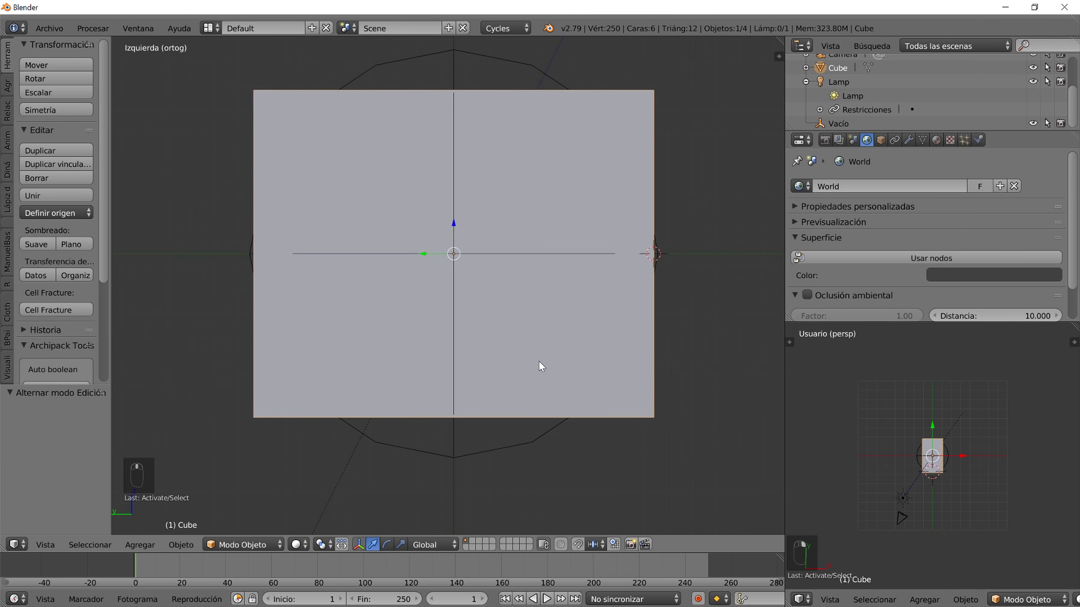
pyautogui.click(310, 545)
pyautogui.click(336, 483)
pyautogui.keyDown('shift'); pyautogui.moveTo(400, 426); pyautogui.dragTo(614, 319, button='middle'); pyautogui.keyUp('shift')
pyautogui.scroll(4, 612, 312)
pyautogui.keyDown('shift'); pyautogui.moveTo(524, 302); pyautogui.dragTo(434, 356, button='middle'); pyautogui.keyUp('shift')
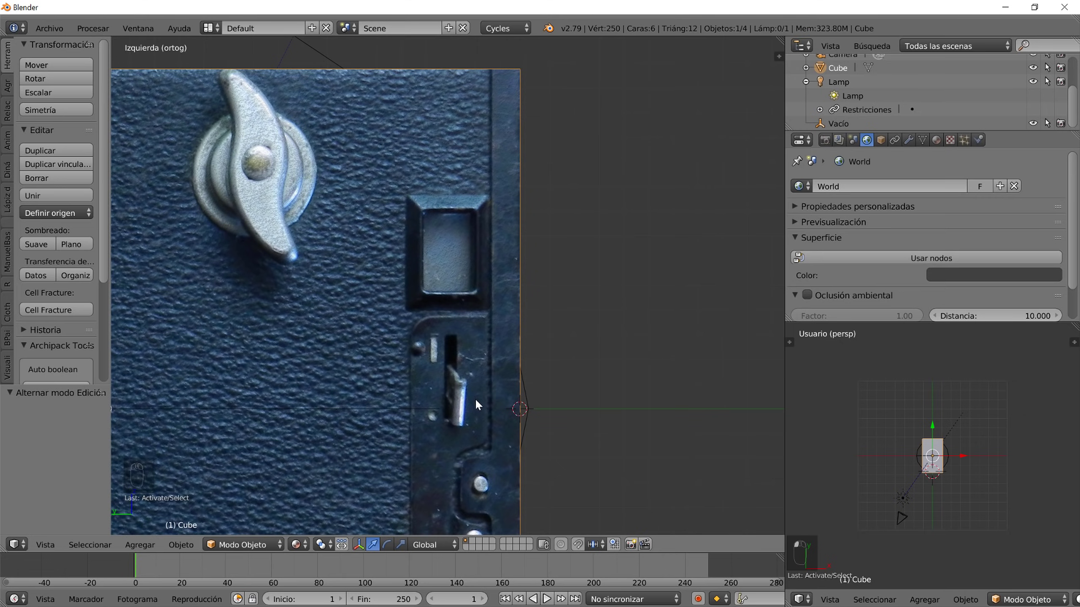
pyautogui.scroll(-3, 357, 363)
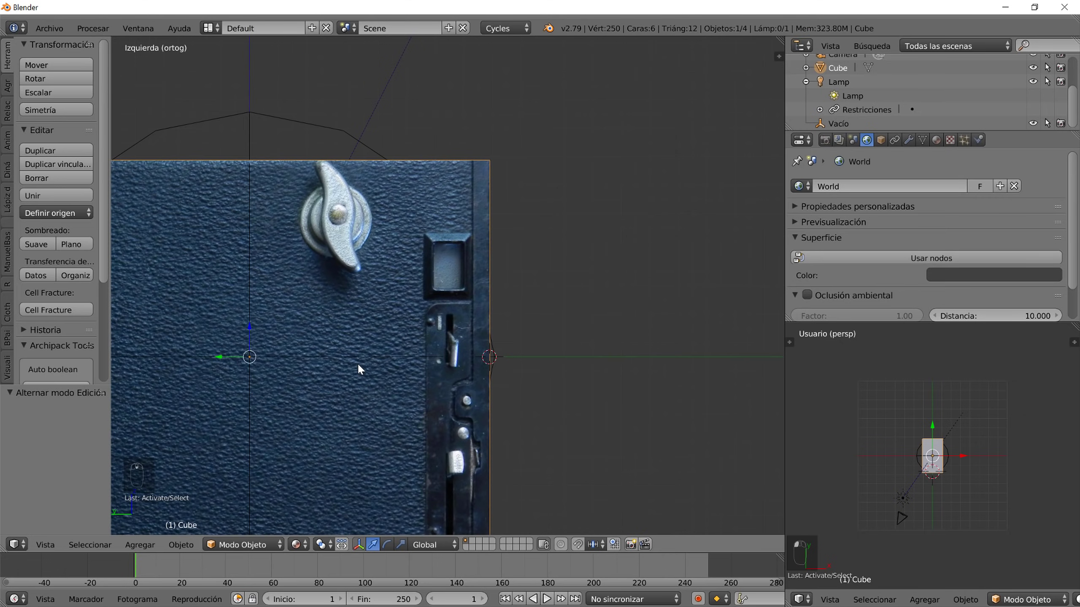
pyautogui.scroll(-2, 358, 363)
# - In Edit Mode, select the camera's left side face and snap the 3D cursor to its centre
pyautogui.press('Tab')
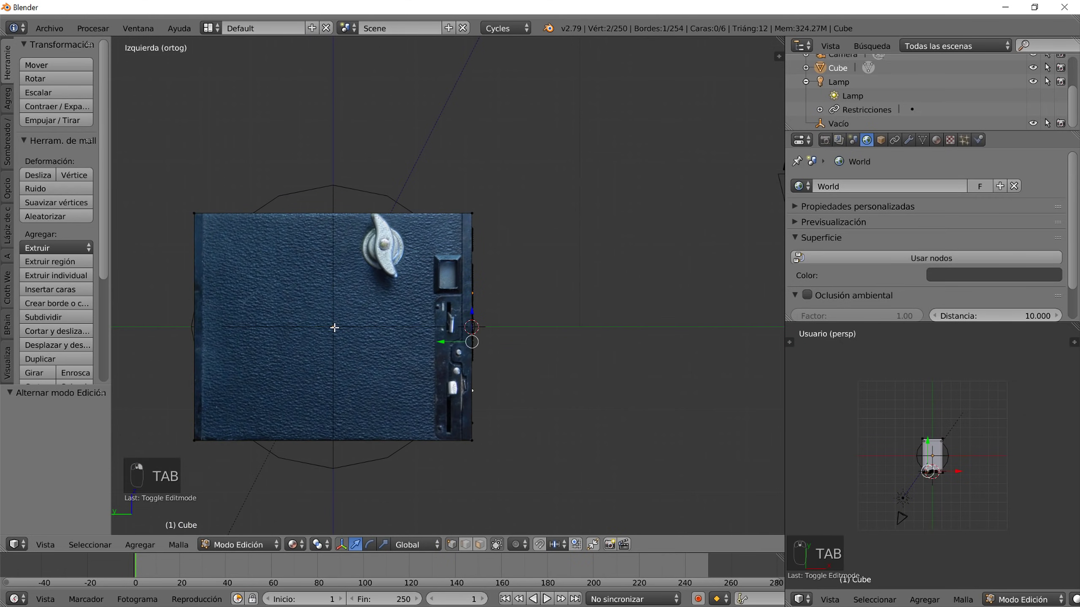
pyautogui.rightClick(313, 331)
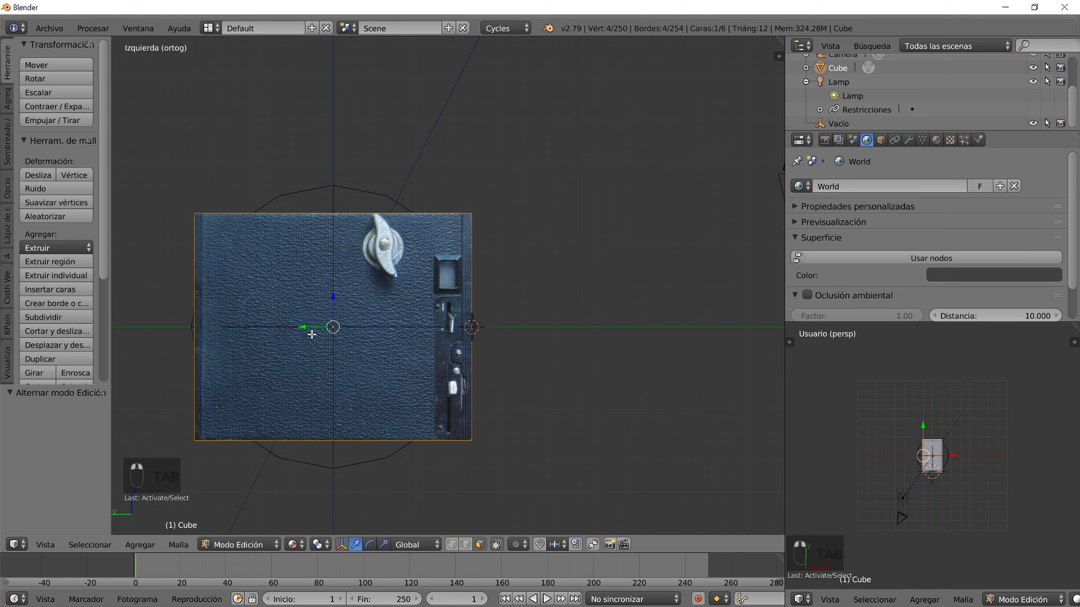
pyautogui.hotkey('shift', 's')
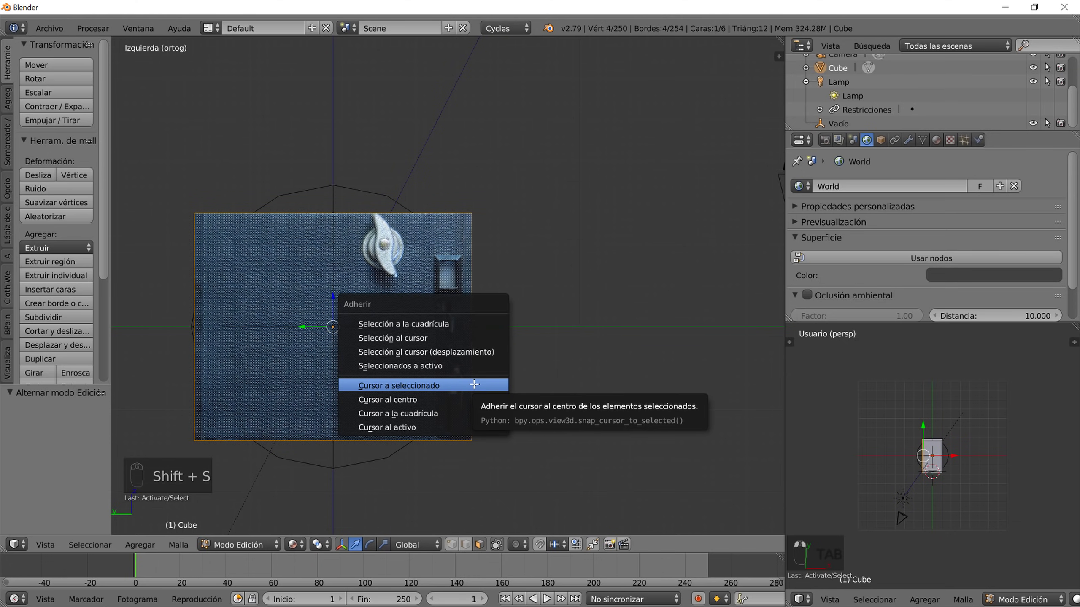
pyautogui.click(475, 386)
# - Add a plane at the 3D cursor and align it to the view
pyautogui.hotkey('shift', 'a')
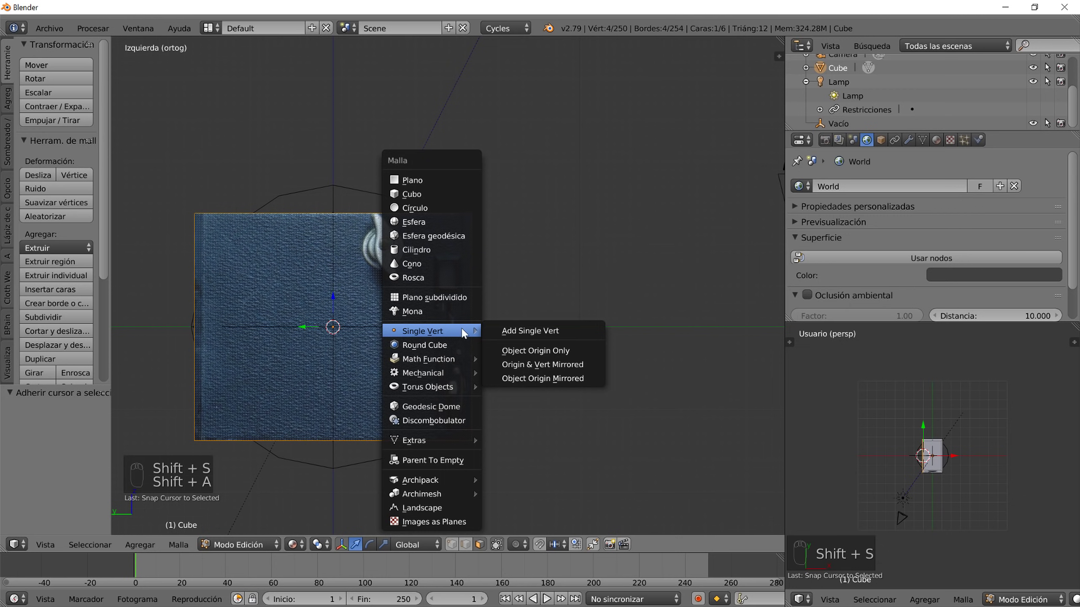
pyautogui.click(442, 178)
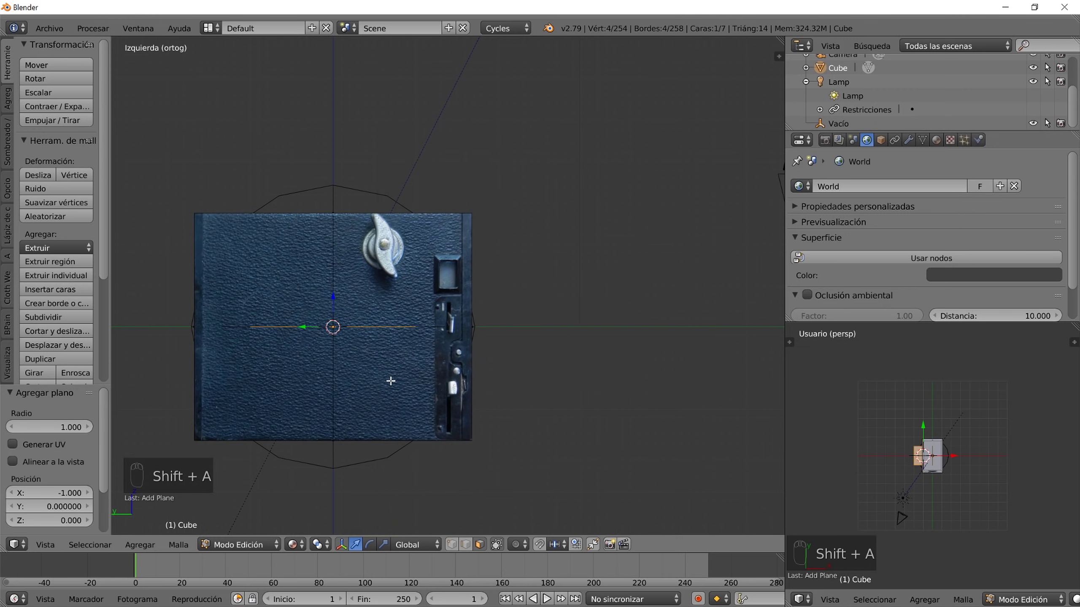
pyautogui.click(52, 461)
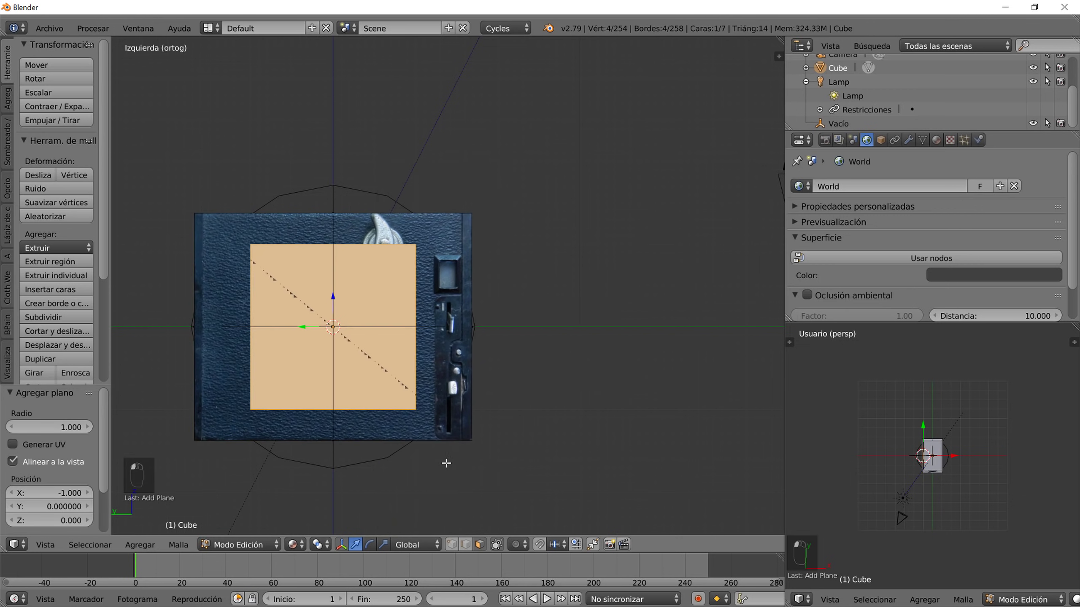
# - Scale the new plane to about 0.203 and move it over the side viewfinder window, about -1.367 in Y and 0.622 in Z
pyautogui.press('s')
pyautogui.click(334, 366)
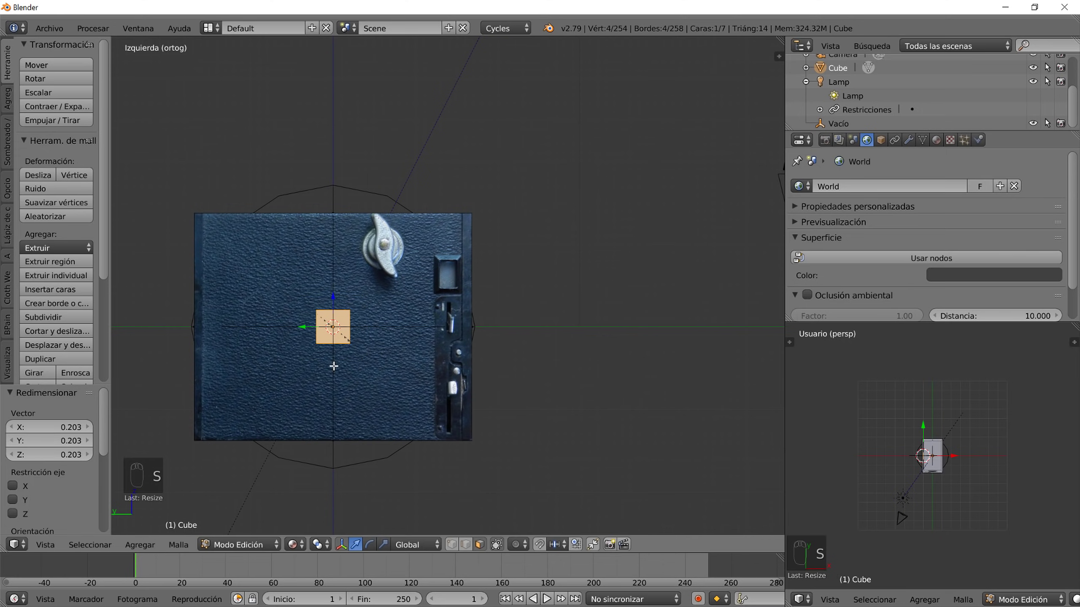
pyautogui.press('g')
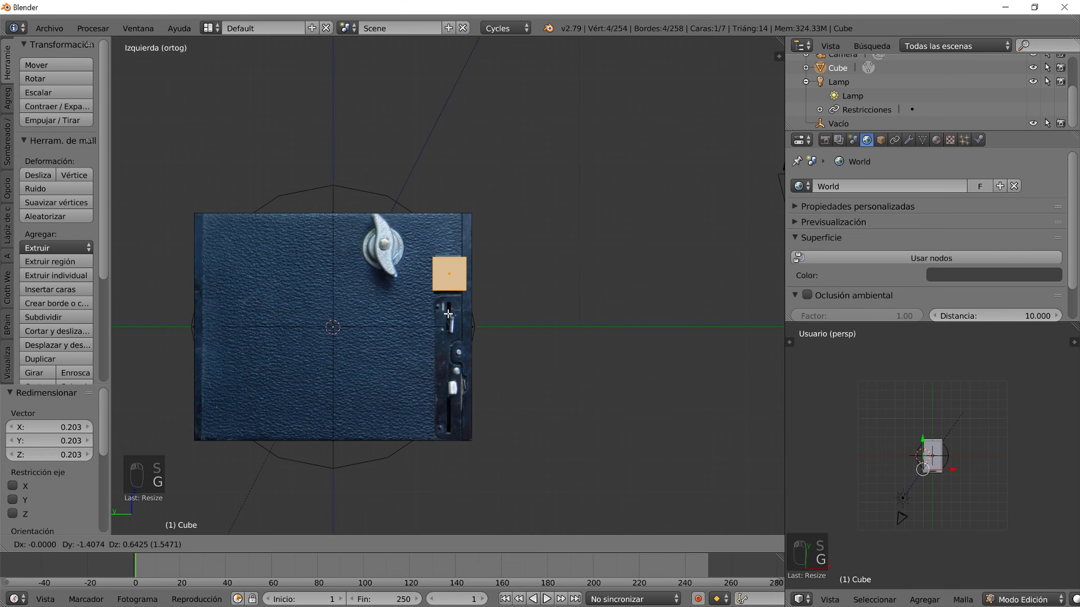
pyautogui.click(446, 314)
# - Scale the plane by about 0.501 and move it -0.022 in Y and 0.007 in Z to center it in the viewfinder window
pyautogui.scroll(4, 448, 286)
pyautogui.keyDown('shift'); pyautogui.moveTo(524, 235); pyautogui.dragTo(506, 296, button='middle'); pyautogui.keyUp('shift')
pyautogui.scroll(3, 506, 349)
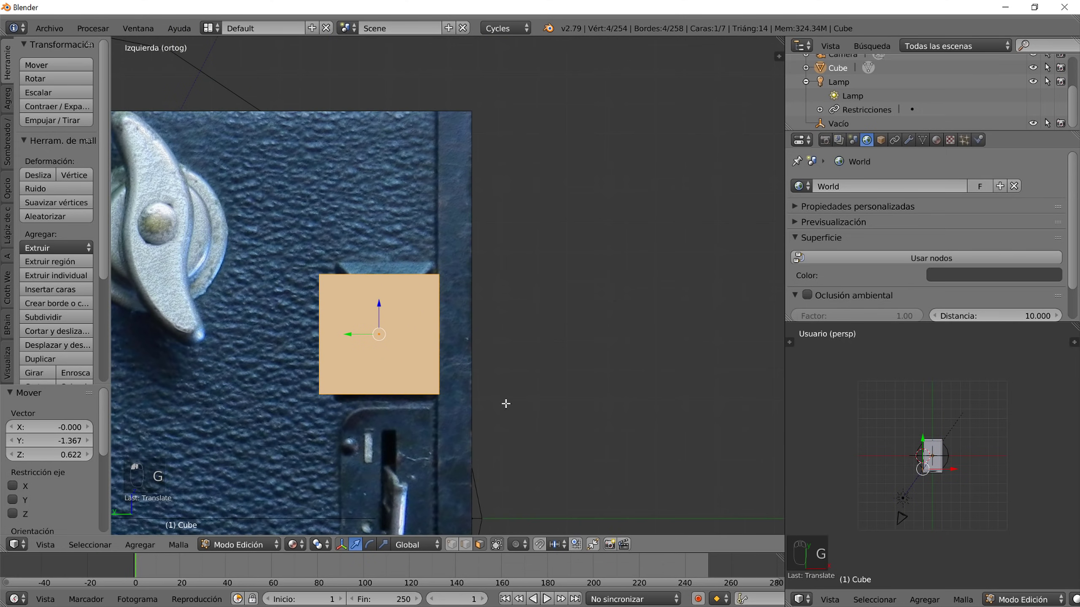
pyautogui.press('s')
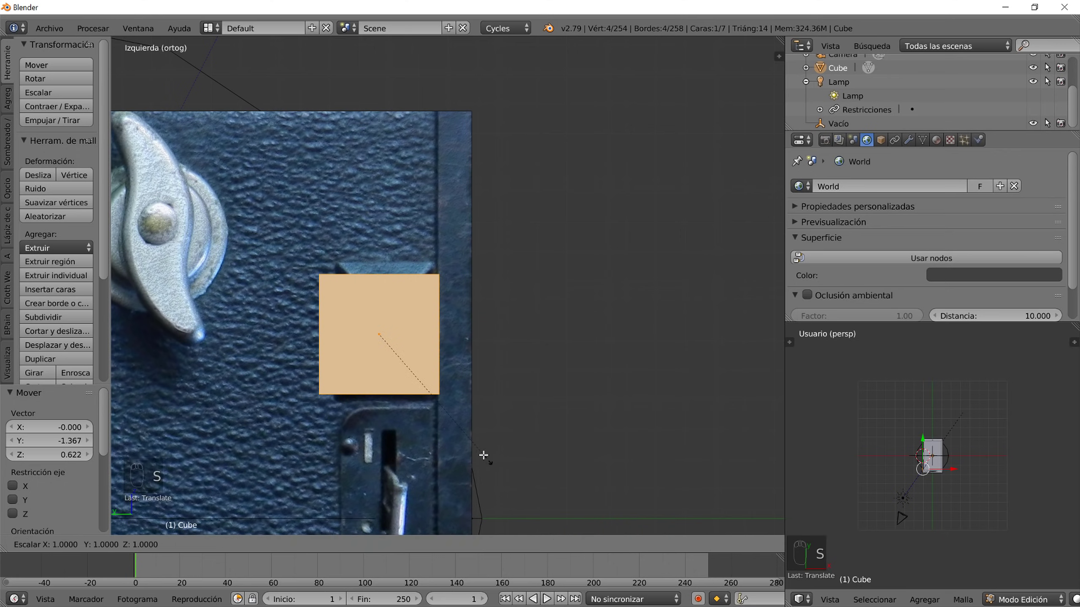
pyautogui.click(428, 401)
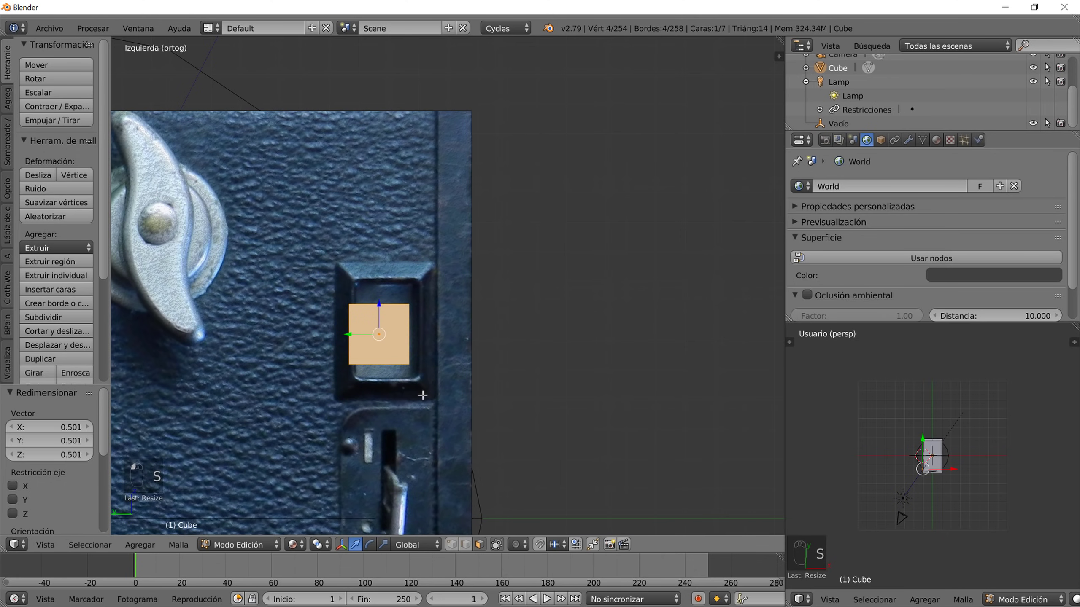
pyautogui.press('g')
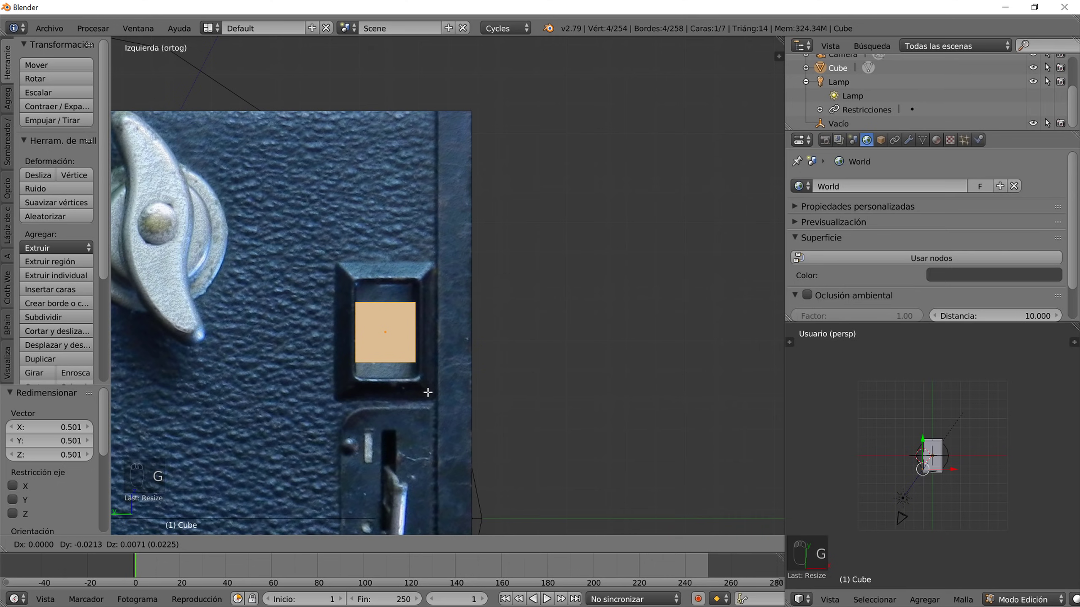
pyautogui.click(432, 393)
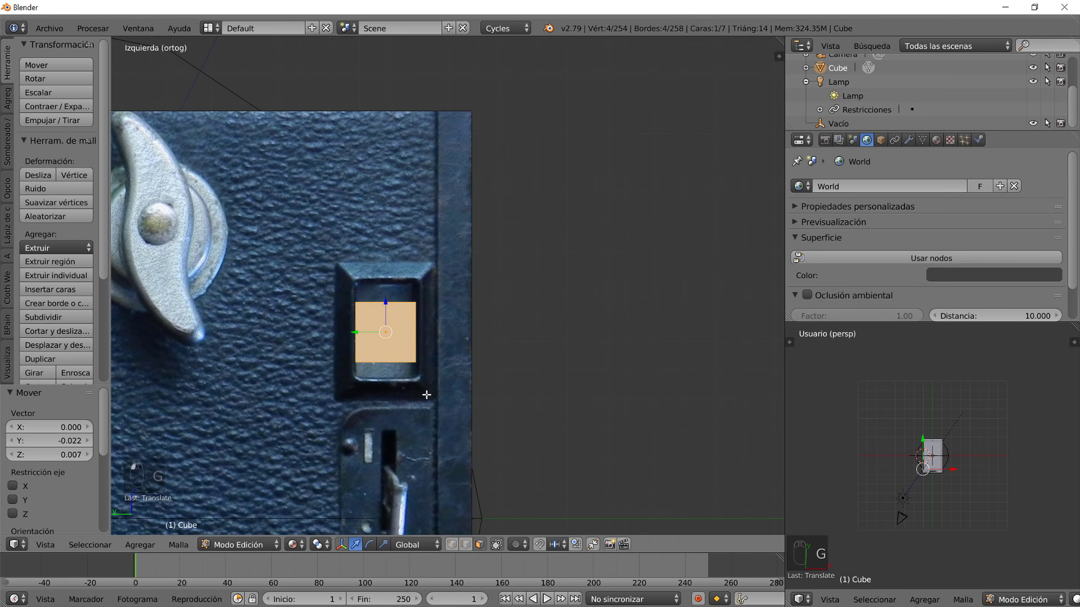
# - Stretch the plane by about 1.502 in Z, move it 0.004 in Z, and fine-tune its height to fit the side viewfinder window
pyautogui.press('s')
pyautogui.press('z')
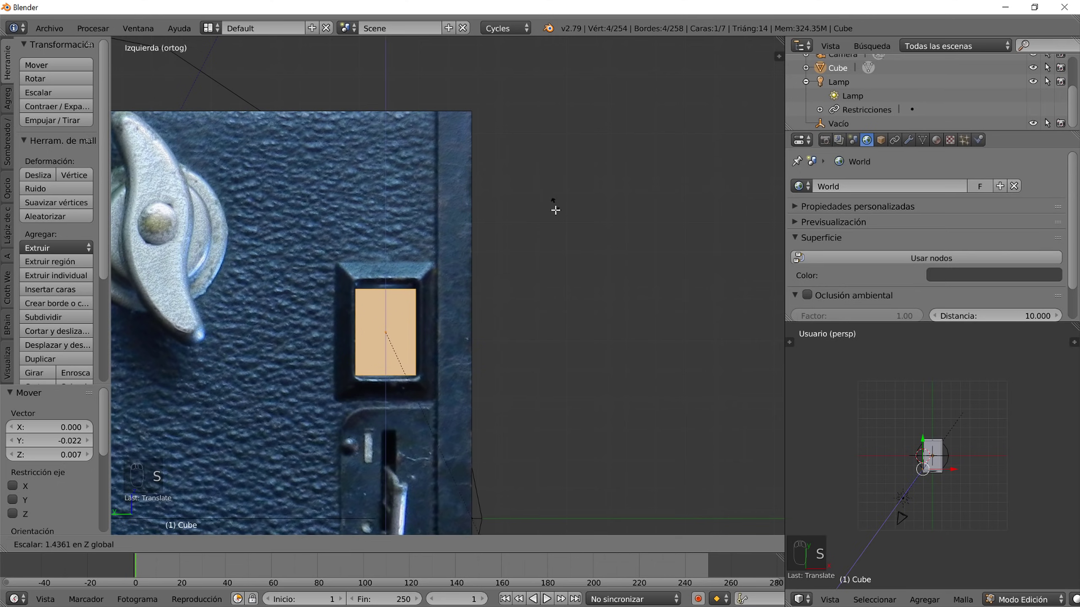
pyautogui.click(559, 254)
pyautogui.press('g')
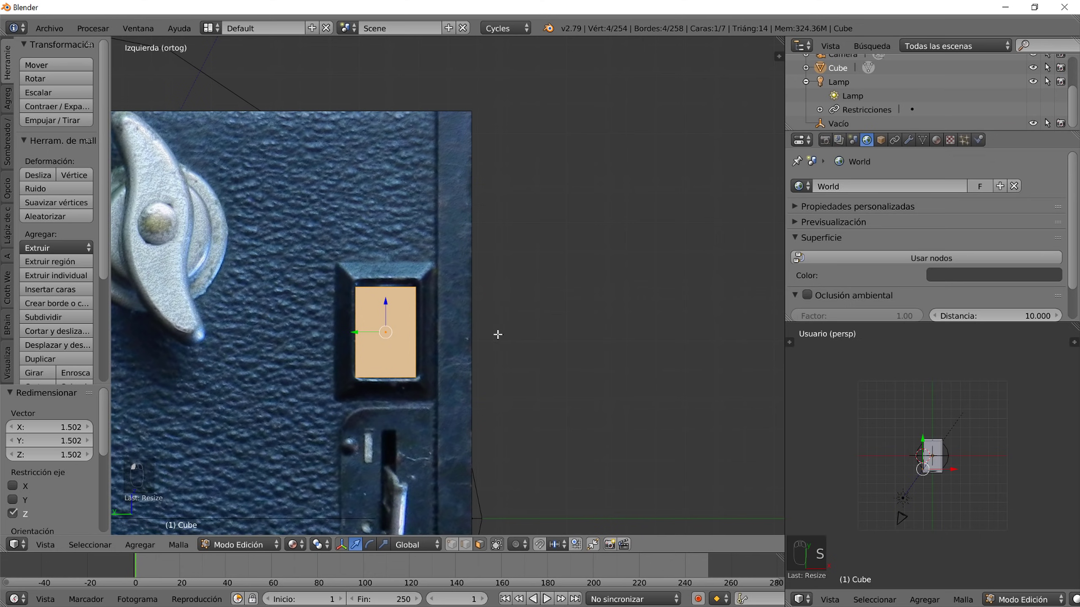
pyautogui.press('z')
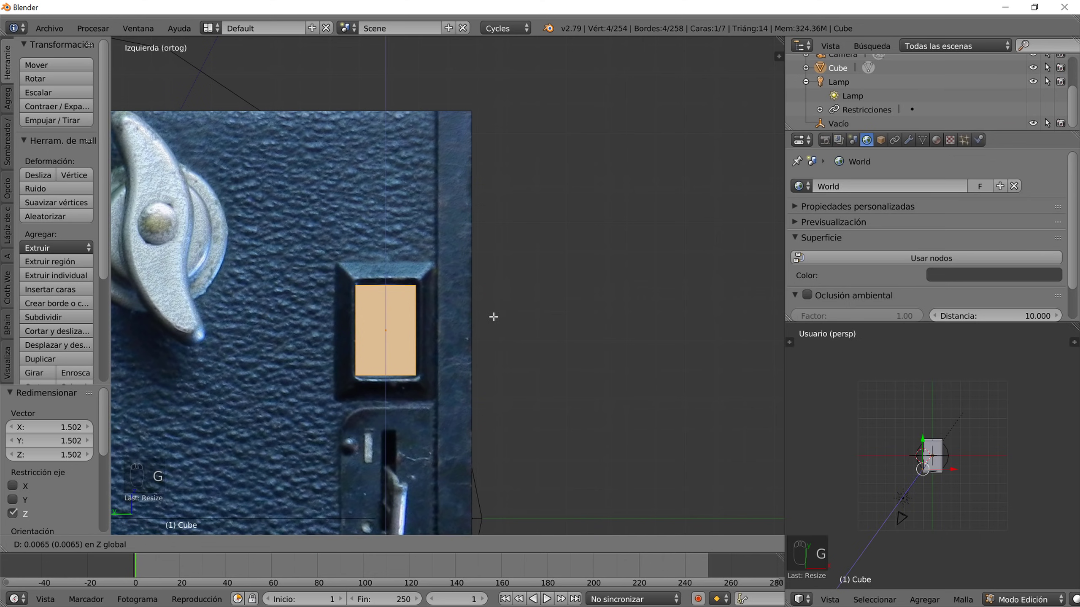
pyautogui.click(492, 321)
pyautogui.press('s')
pyautogui.press('z')
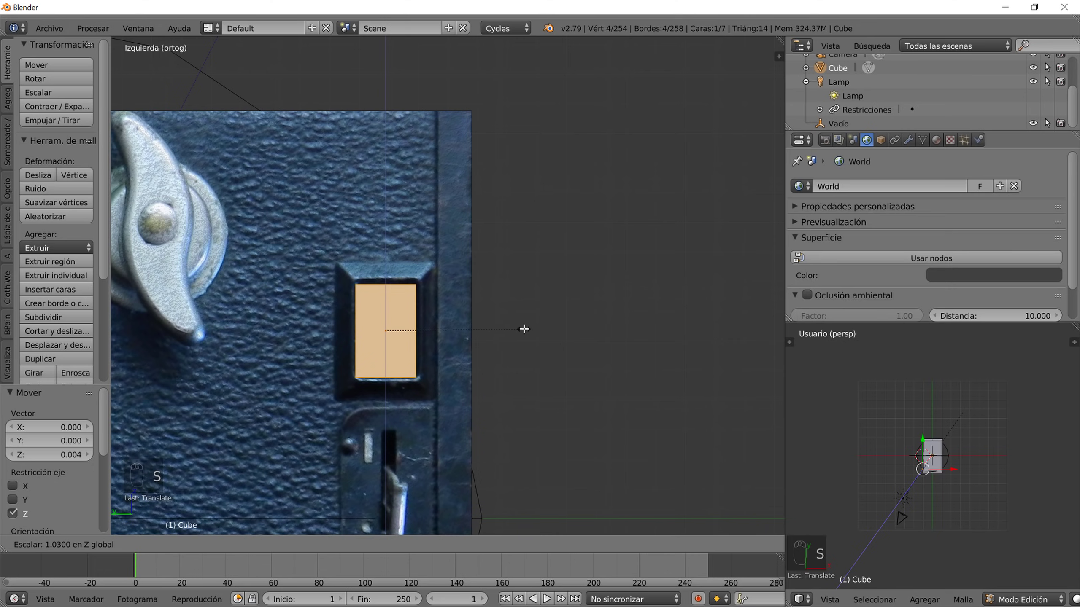
pyautogui.click(511, 330)
# - Delete only the plane's face, keeping its outline around the side viewfinder window, and return to Object Mode
pyautogui.press('Tab')
pyautogui.press('Tab')
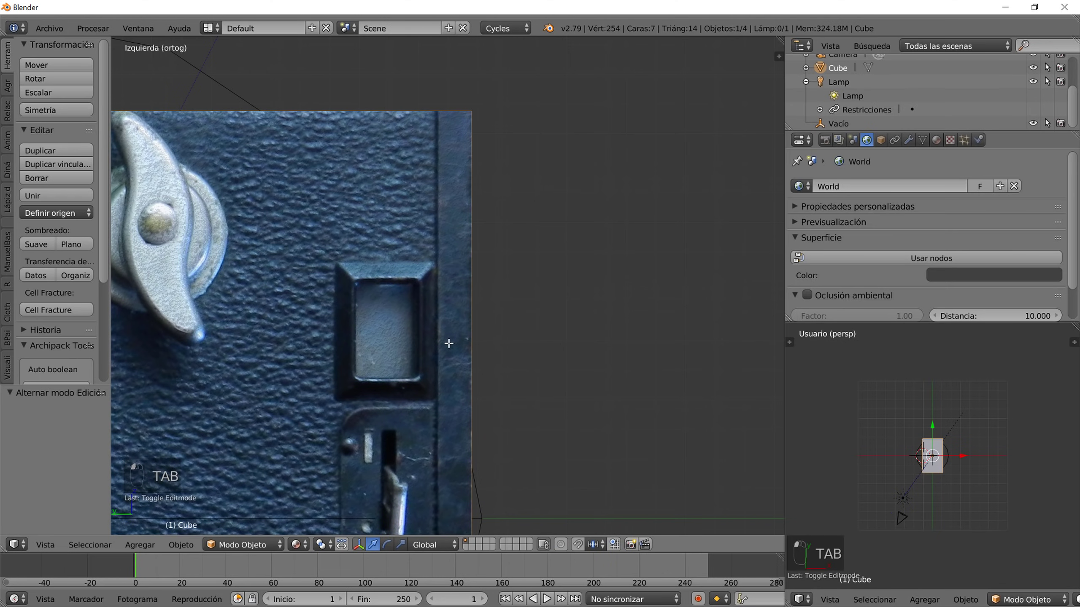
pyautogui.press('x')
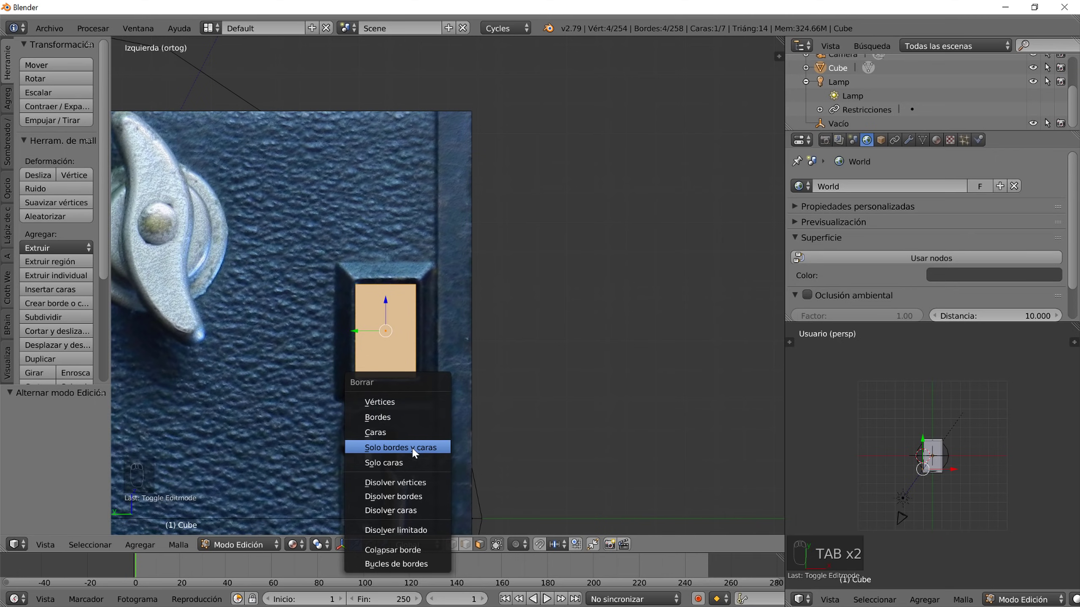
pyautogui.click(406, 463)
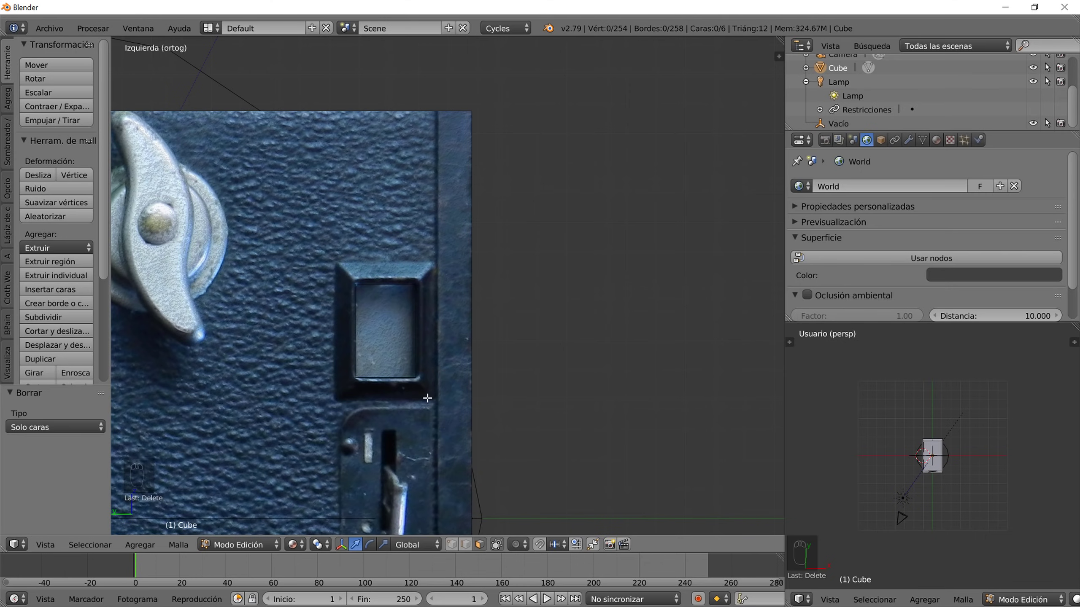
pyautogui.press('Tab')
# - In Edit Mode, duplicate the side viewfinder outline and move the copy about -0.012 in Y and -1.576 in Z over the lower lever slot
pyautogui.scroll(-3, 415, 399)
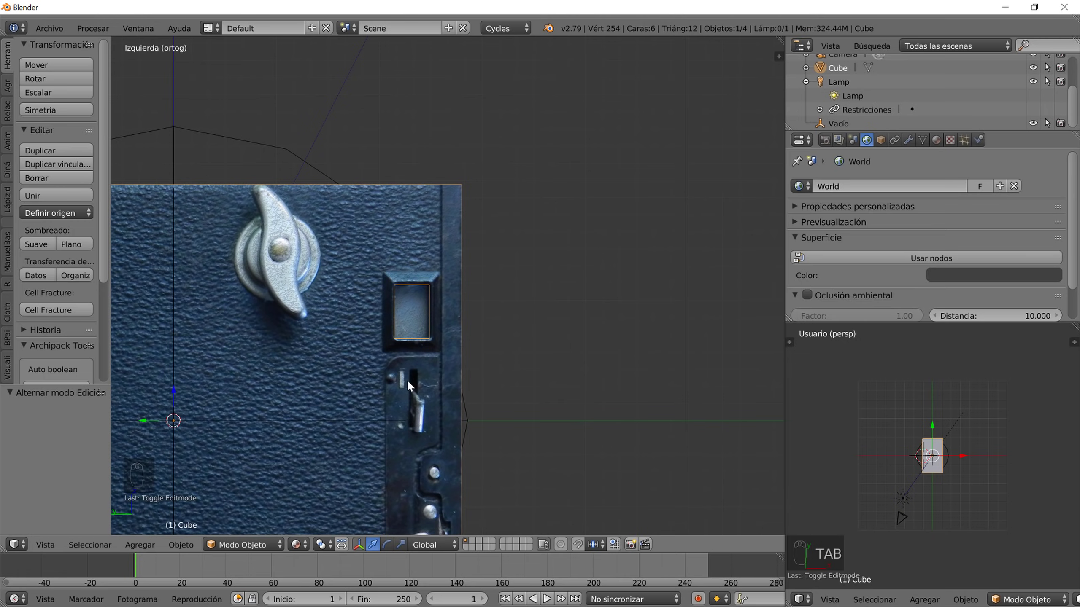
pyautogui.press('KP_Decimal')
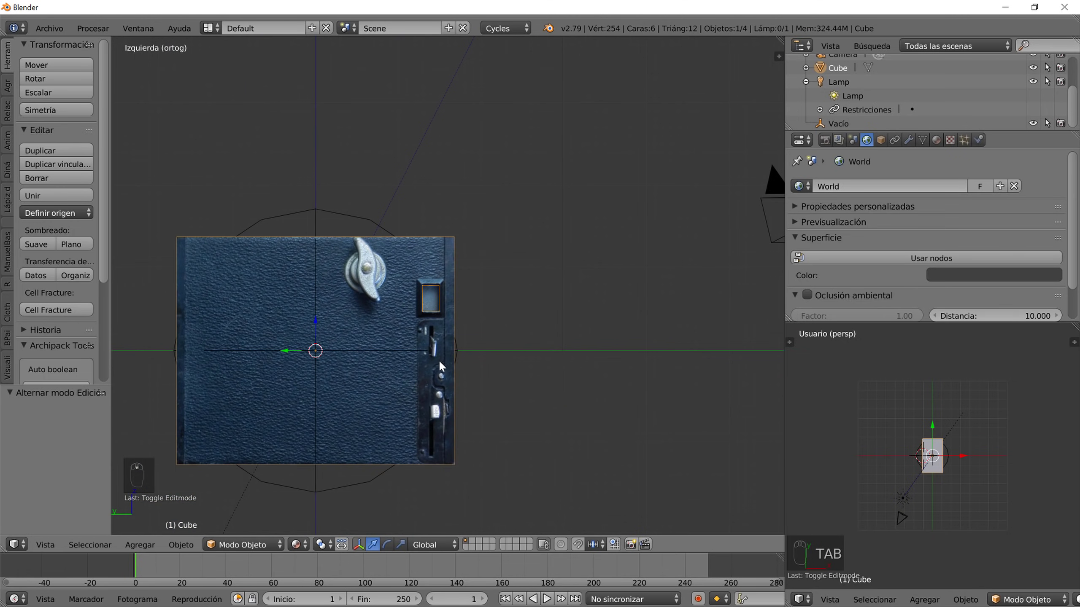
pyautogui.scroll(5, 472, 375)
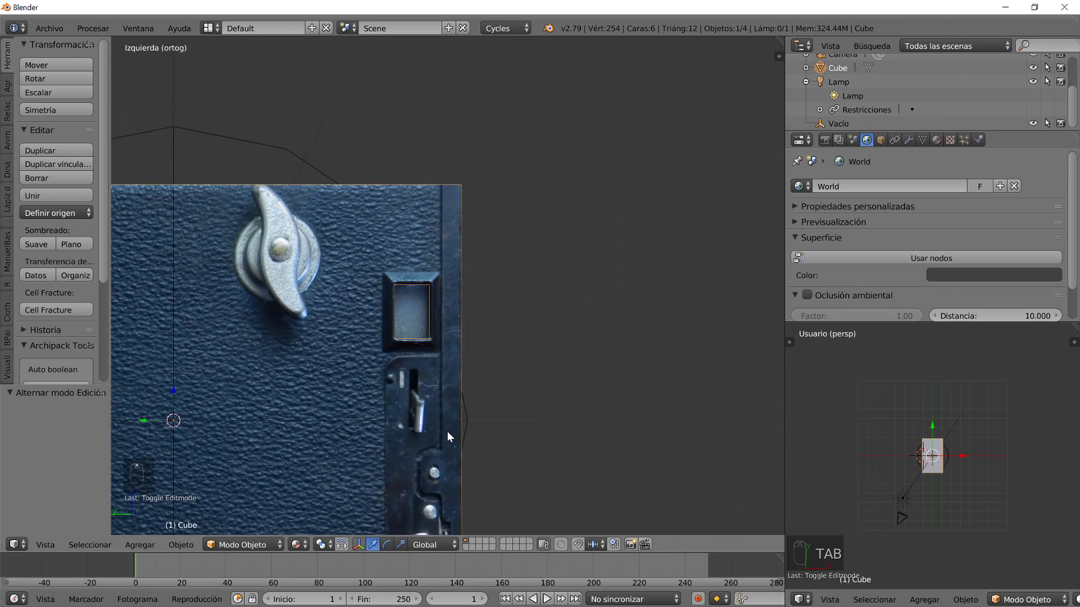
pyautogui.scroll(4, 454, 374)
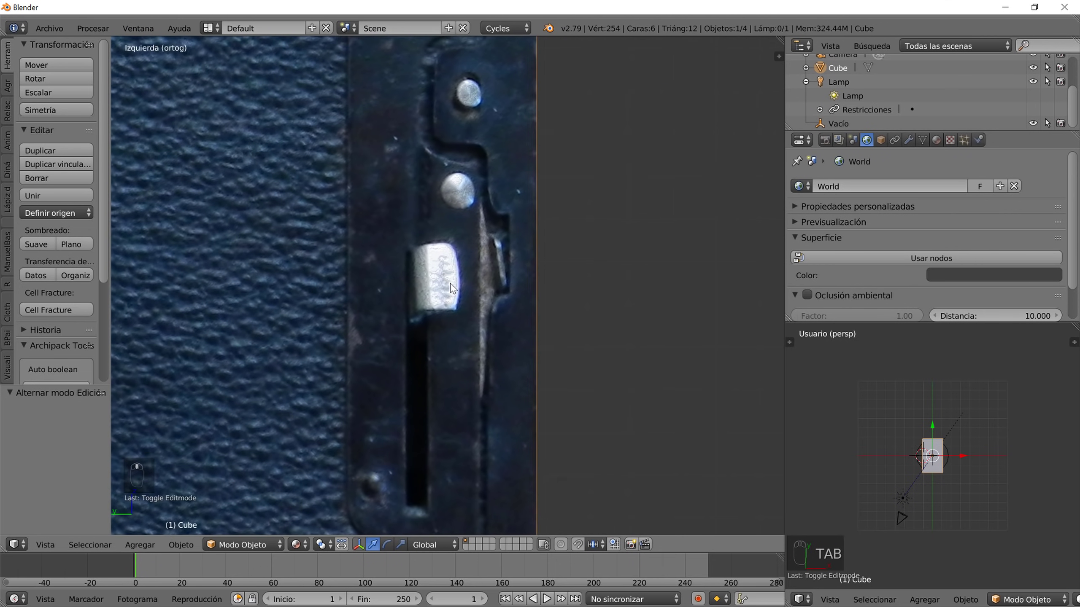
pyautogui.scroll(-5, 404, 481)
pyautogui.scroll(3, 411, 302)
pyautogui.scroll(-3, 416, 298)
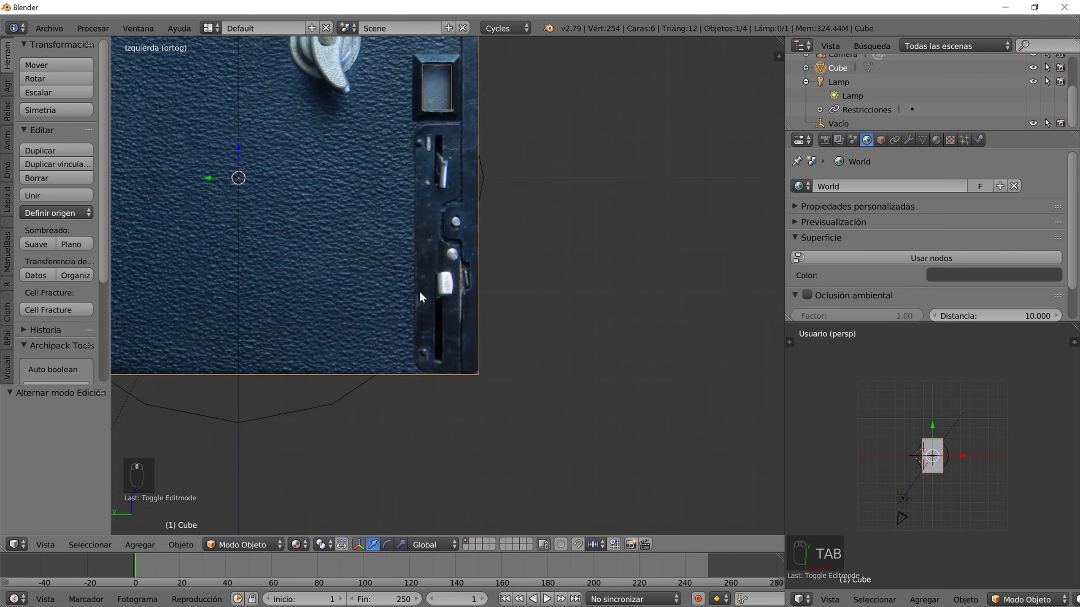
pyautogui.press('Tab')
pyautogui.rightClick(415, 250)
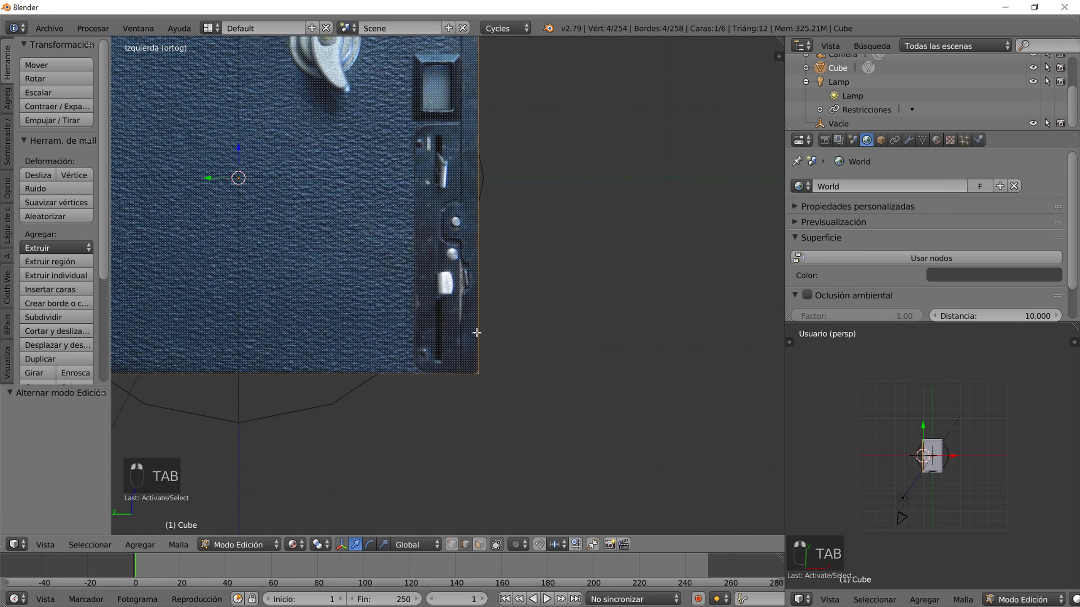
pyautogui.keyDown('alt'); pyautogui.rightClick(443, 110); pyautogui.keyUp('alt')
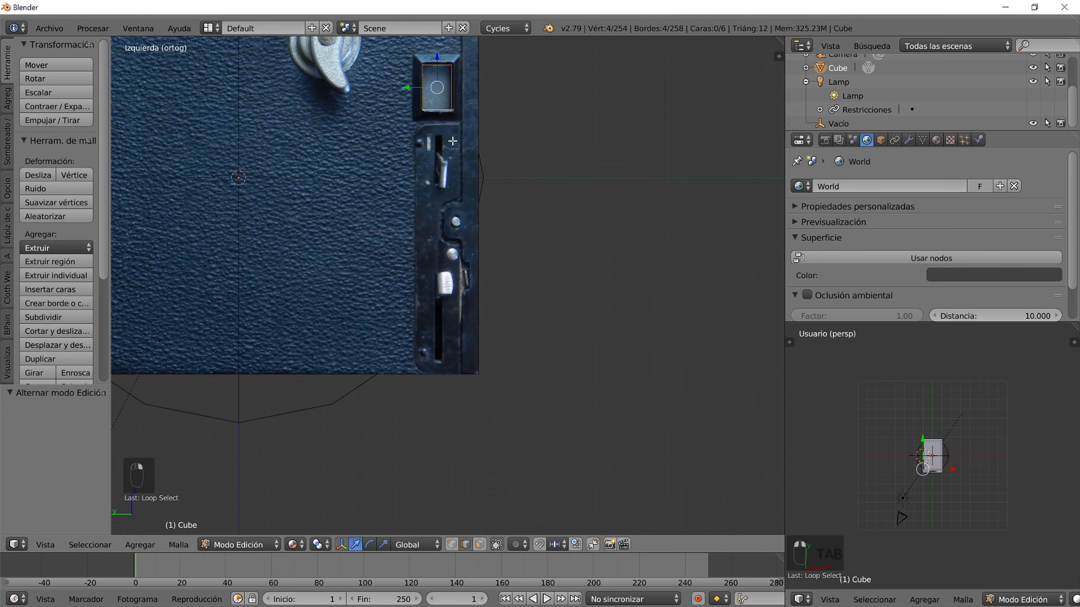
pyautogui.hotkey('shift', 'd')
pyautogui.press('g')
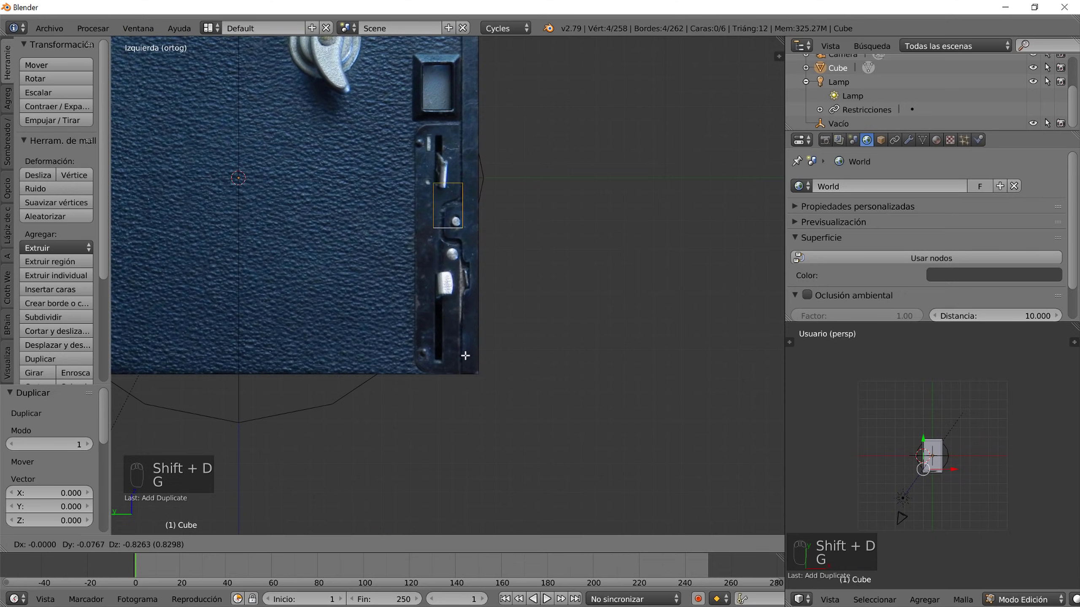
pyautogui.click(455, 421)
# - Shrink the copied outline to the lower slot's width, stretch it by about 5.561 in Z, and move it -0.002 in Y and -0.030 in Z
pyautogui.scroll(4, 455, 421)
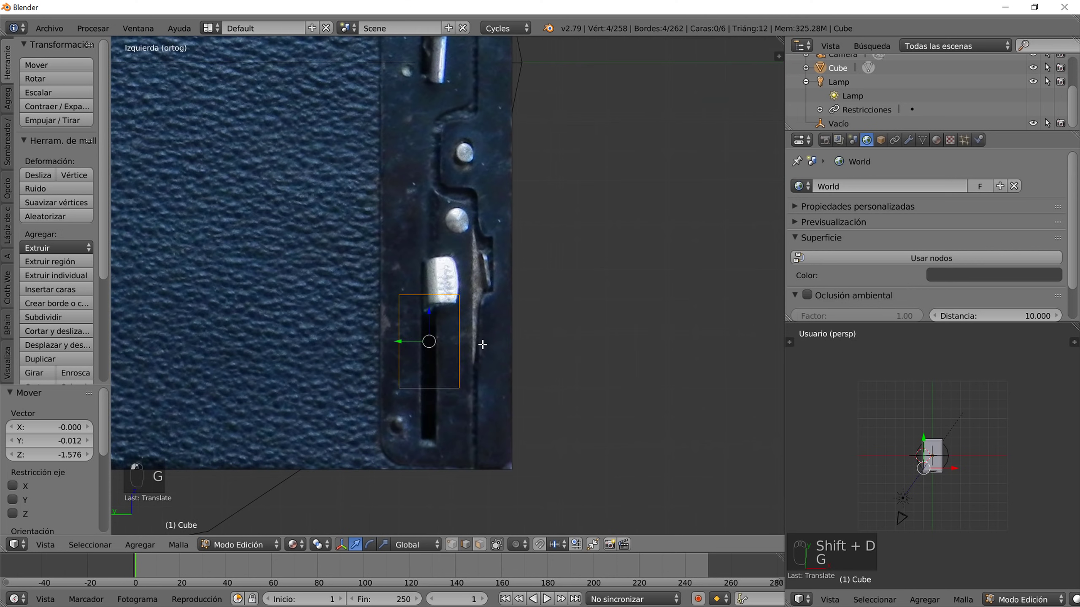
pyautogui.press('s')
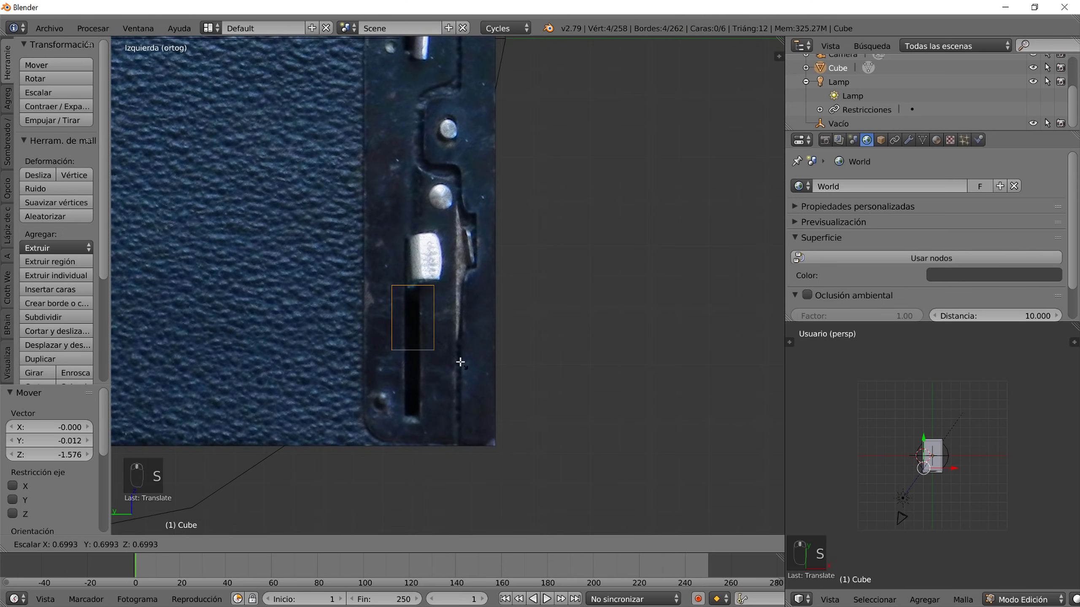
pyautogui.click(432, 344)
pyautogui.press('s')
pyautogui.press('z')
pyautogui.click(461, 497)
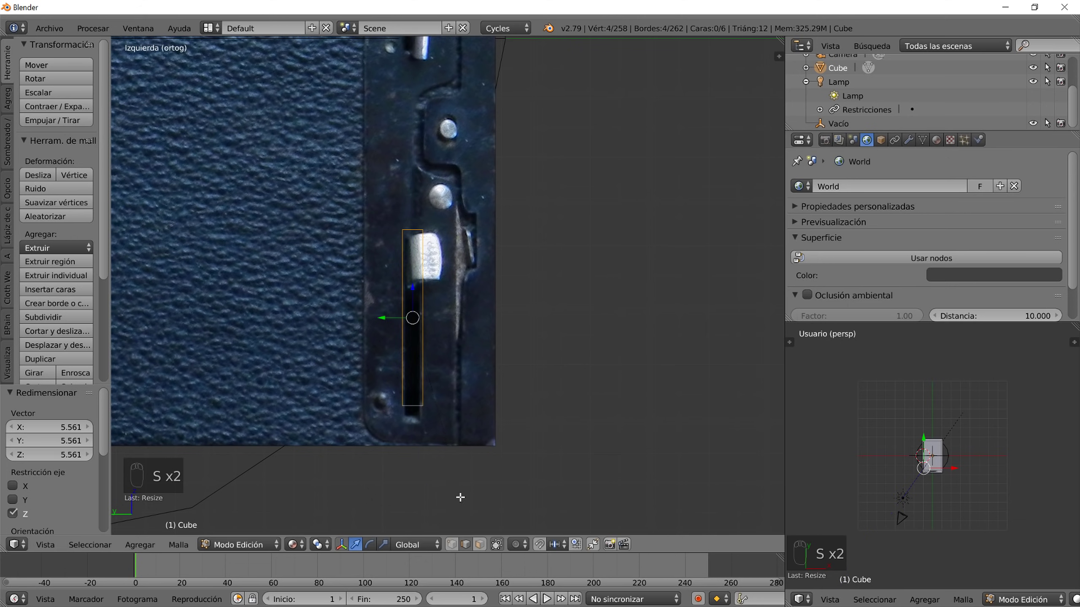
pyautogui.press('g')
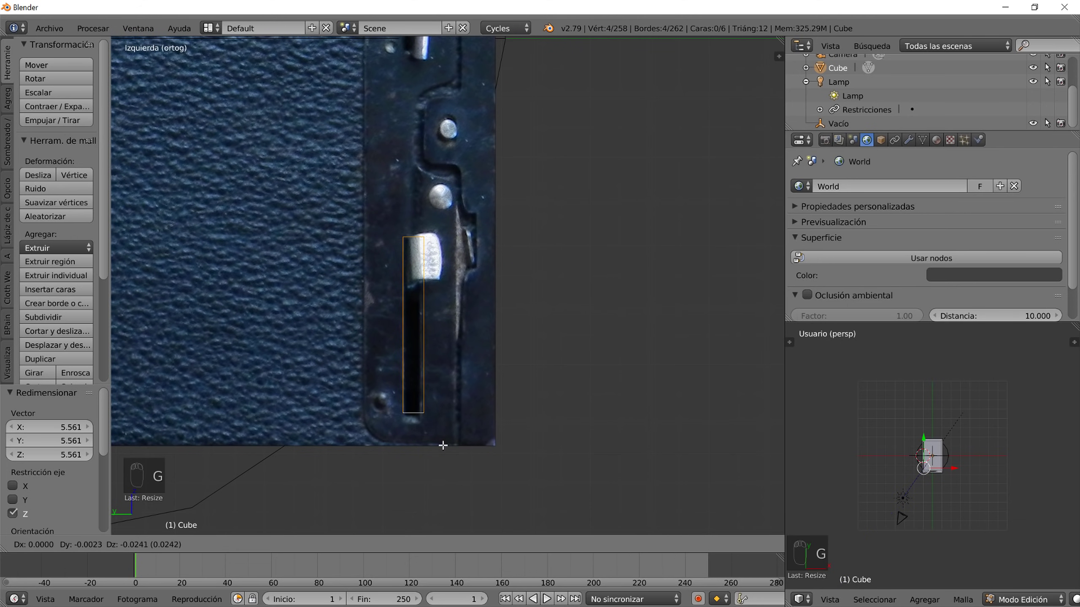
pyautogui.click(442, 459)
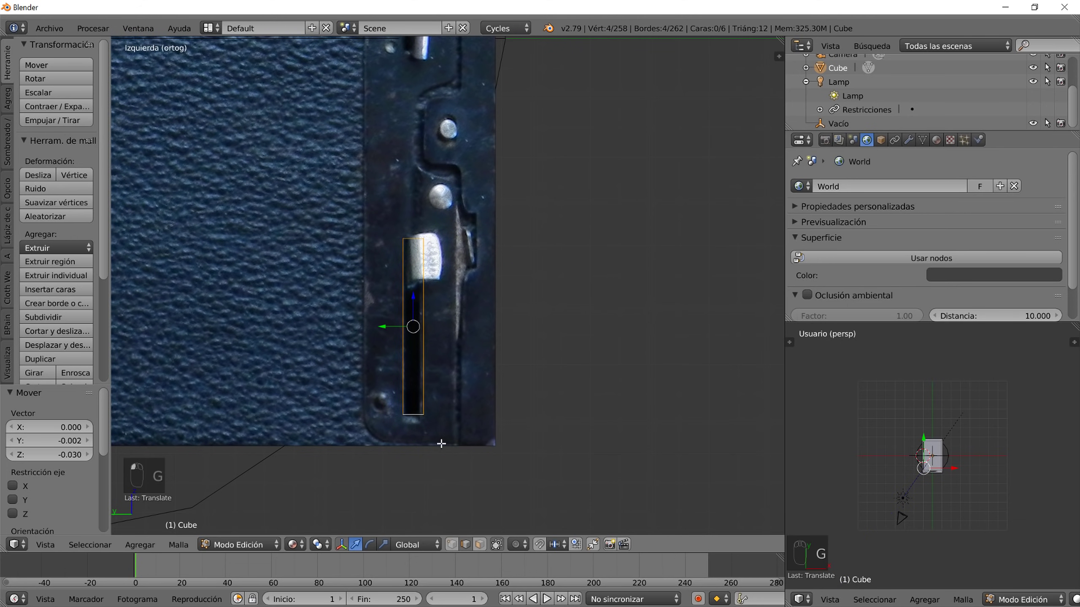
# - Duplicate the lower slot outline and move the copy about 1.073 in Z over the upper lever slot
pyautogui.scroll(-2, 444, 386)
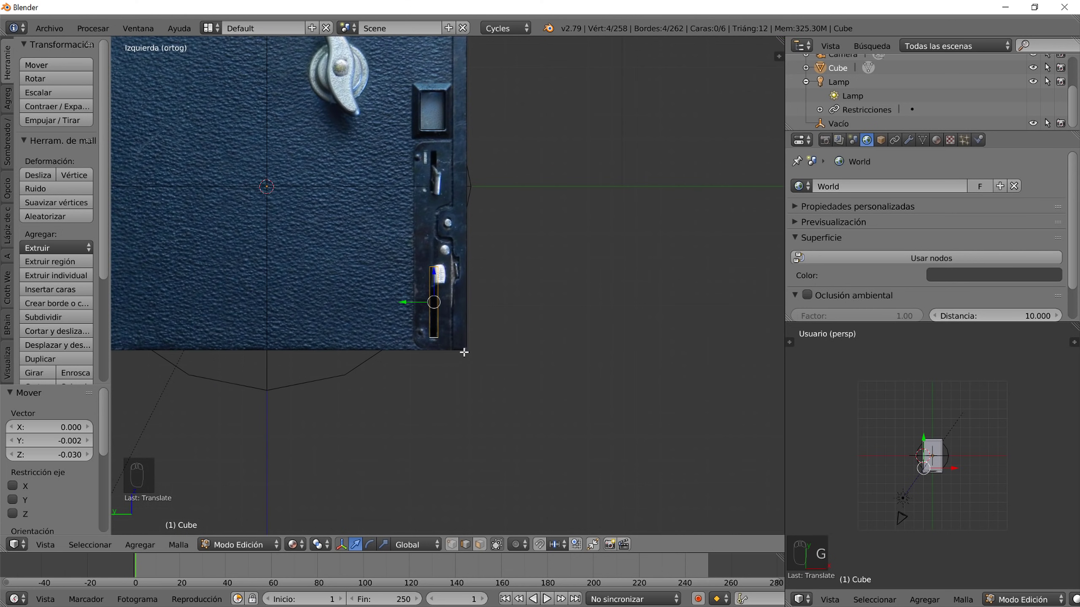
pyautogui.hotkey('shift', 'd')
pyautogui.rightClick(464, 353)
pyautogui.press('g')
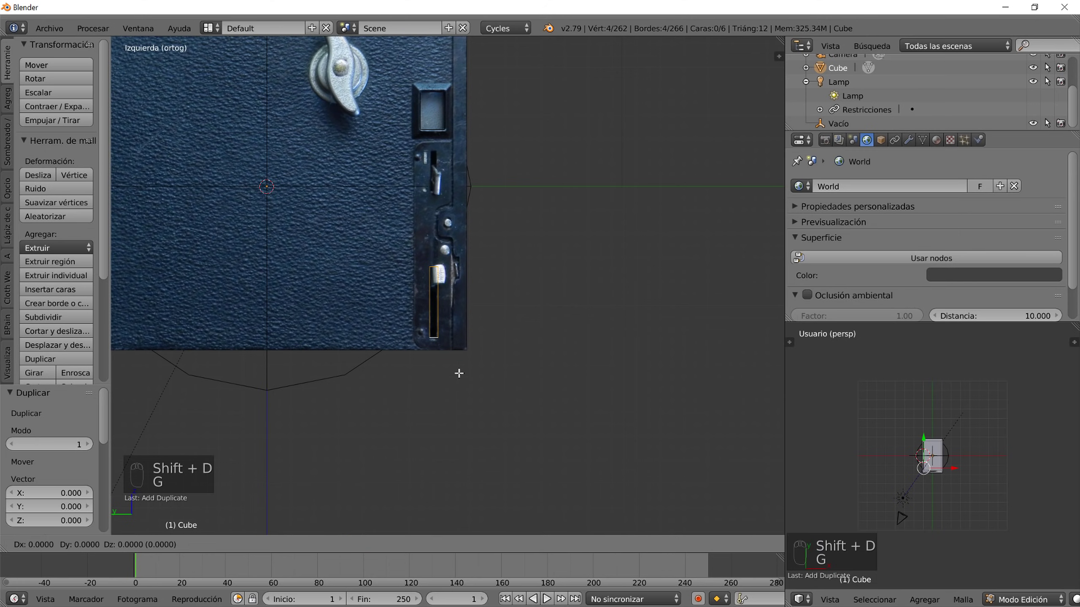
pyautogui.press('z')
pyautogui.click(457, 248)
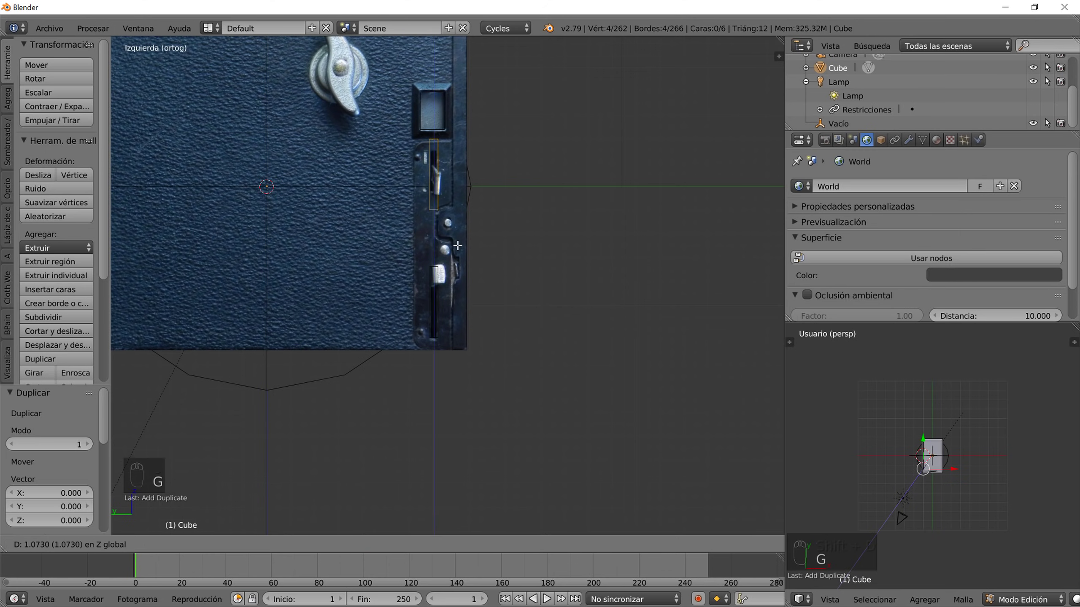
# - Fit the copy to the upper slot by scaling it about 0.611 in Z, moving it 0.020 in Z, and scaling it uniformly by 0.946
pyautogui.press('s')
pyautogui.press('z')
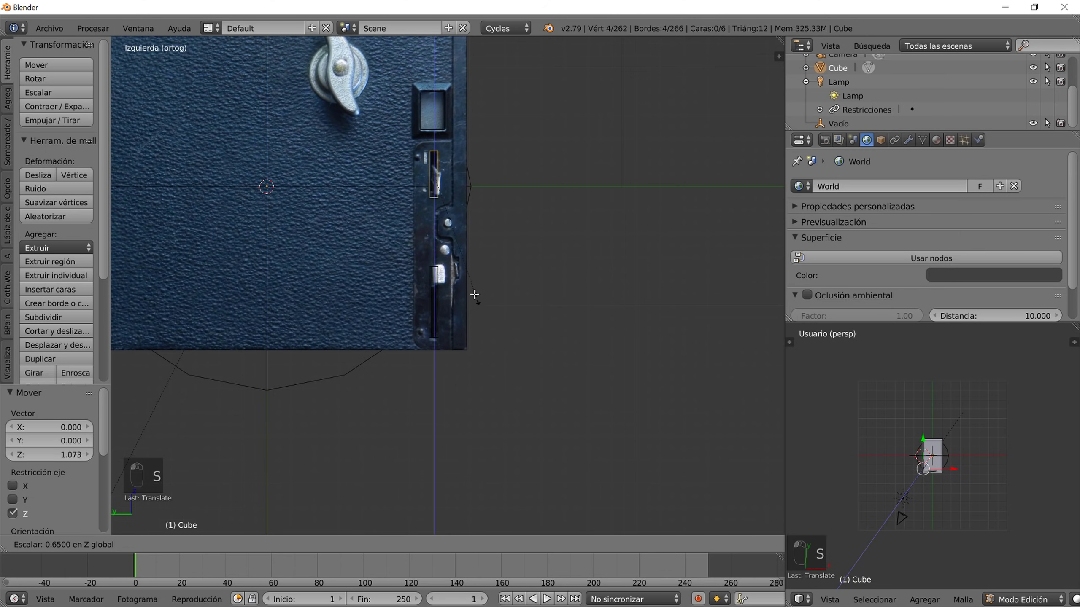
pyautogui.click(467, 287)
pyautogui.scroll(5, 460, 306)
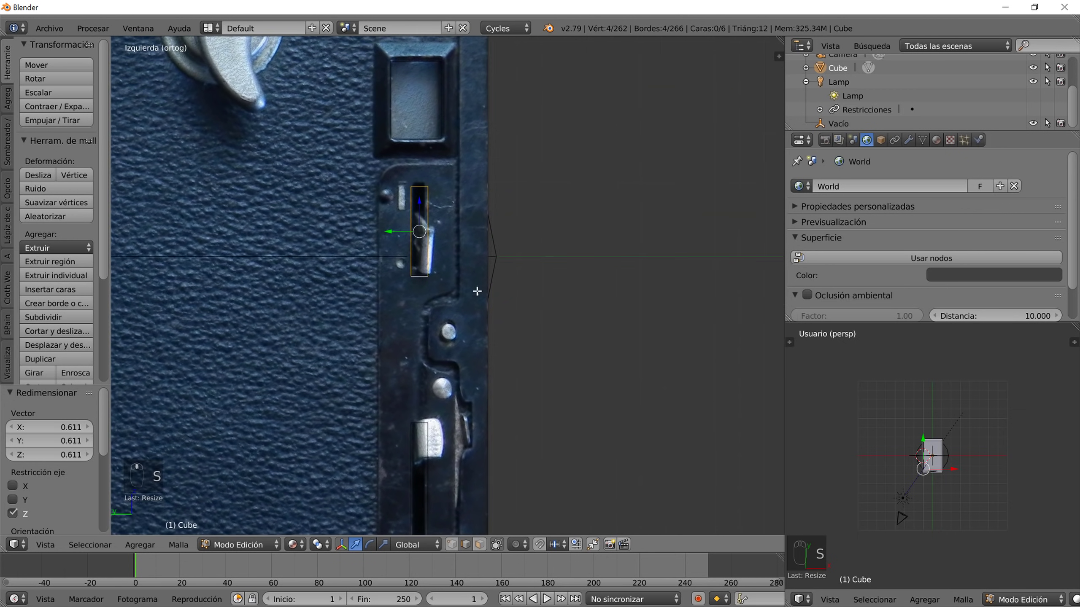
pyautogui.scroll(1, 456, 317)
pyautogui.press('g')
pyautogui.press('z')
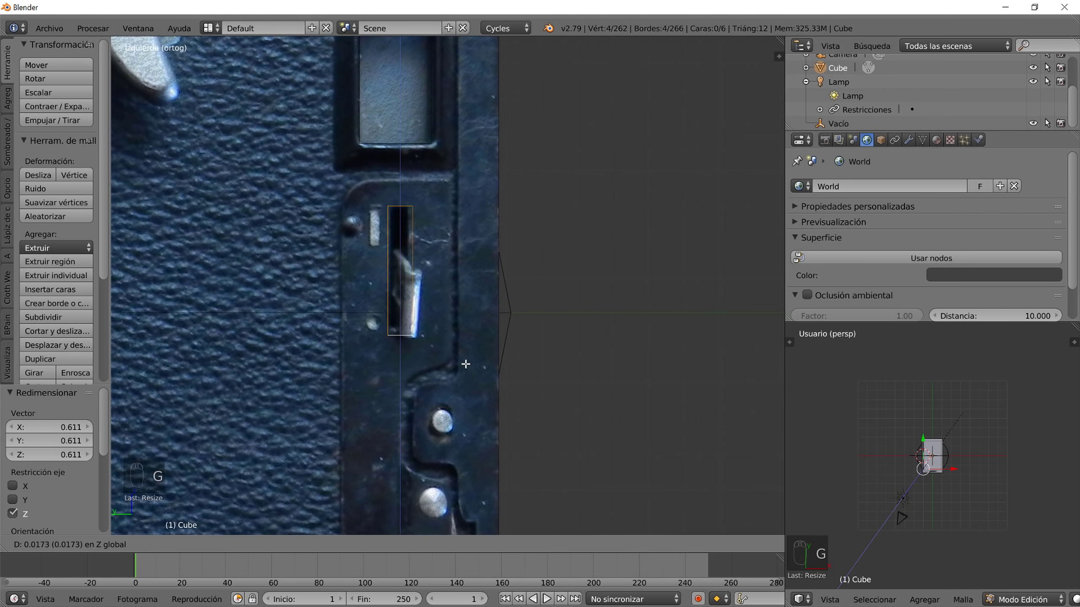
pyautogui.click(466, 355)
pyautogui.press('s')
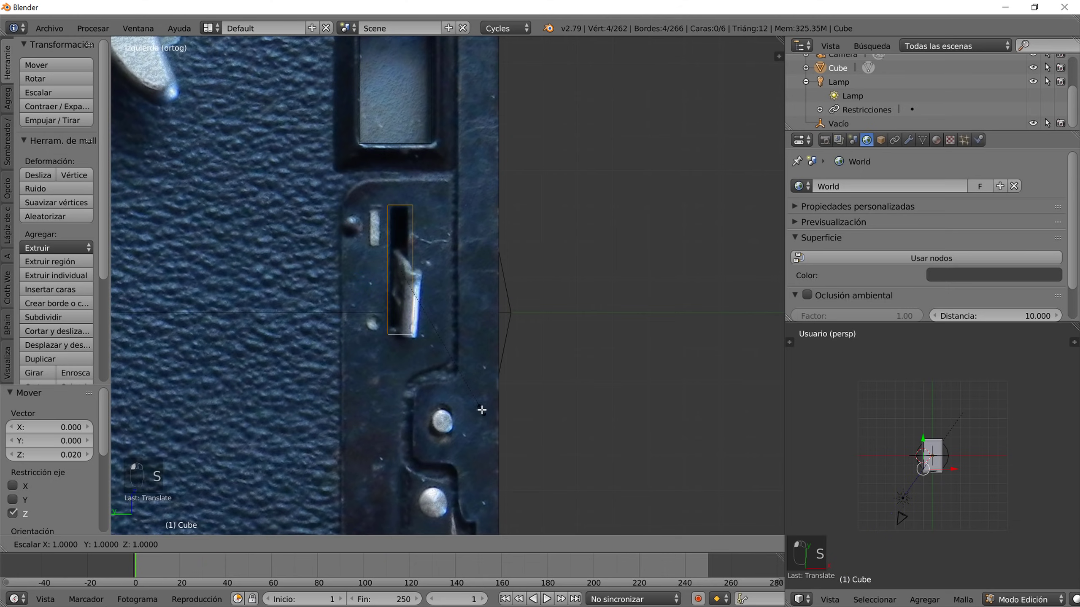
pyautogui.click(438, 335)
# - Select the camera's top face and snap the 3D cursor to its centre
pyautogui.scroll(-6, 437, 335)
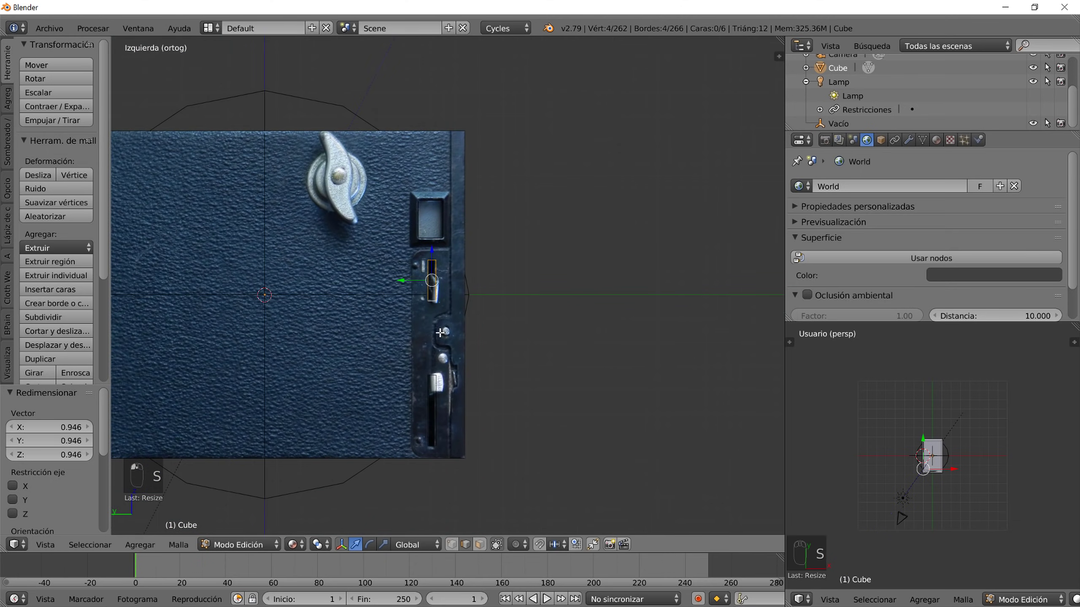
pyautogui.moveTo(501, 289); pyautogui.dragTo(522, 369, button='middle')
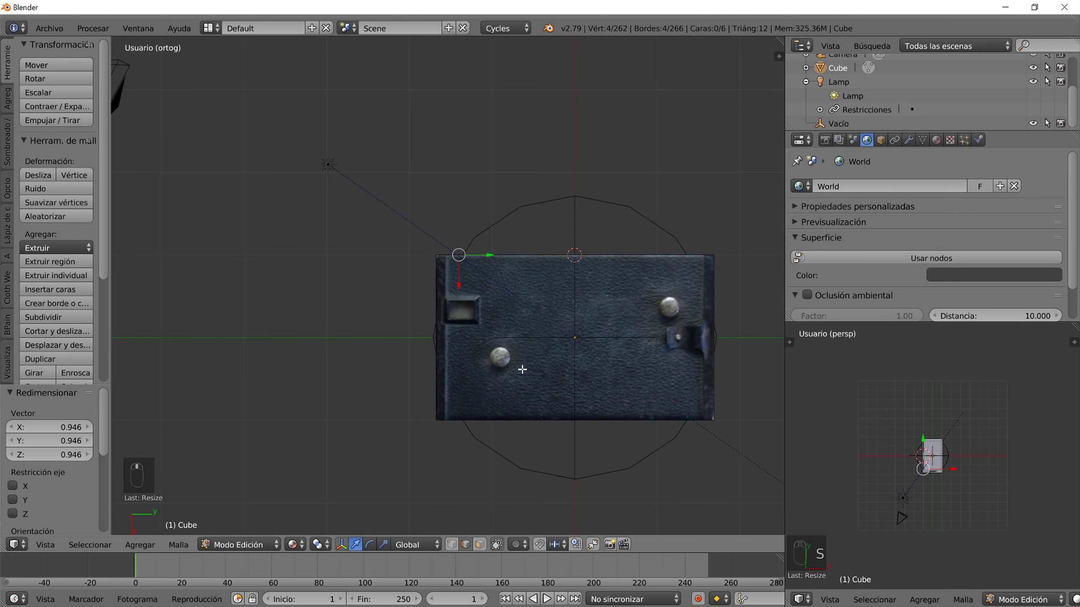
pyautogui.keyDown('shift'); pyautogui.moveTo(601, 377); pyautogui.dragTo(545, 314, button='middle'); pyautogui.keyUp('shift')
pyautogui.scroll(4, 526, 340)
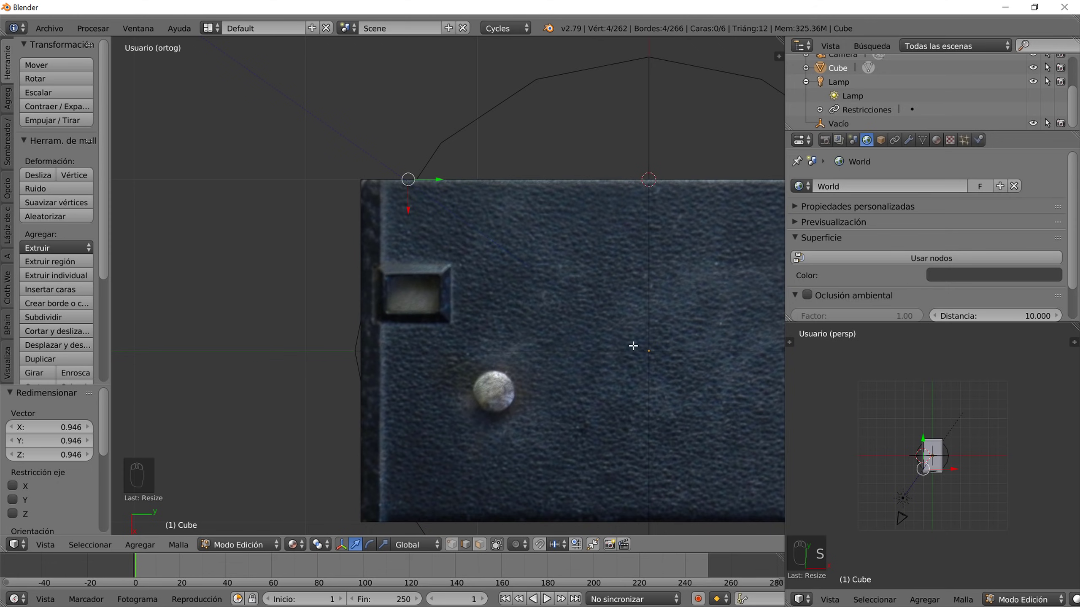
pyautogui.press('Tab')
pyautogui.press('Tab')
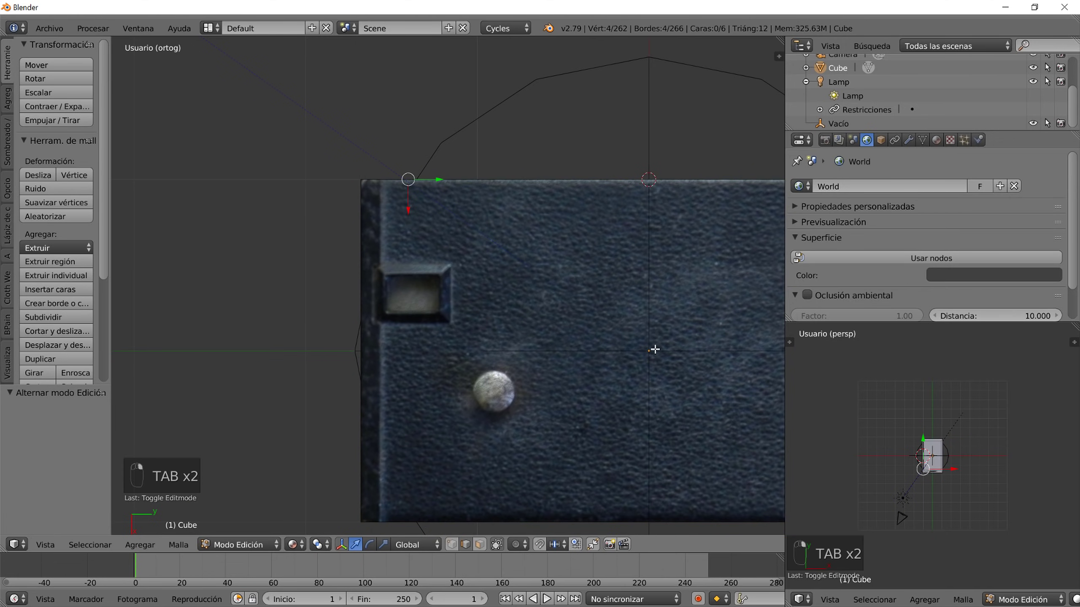
pyautogui.click(613, 391)
pyautogui.hotkey('shift', 's')
pyautogui.click(620, 378)
# - Add a plane at the 3D cursor, scale it to about 0.134, and move it -0.320 in X and -1.434 in Y over the top viewfinder window
pyautogui.hotkey('shift', 'a')
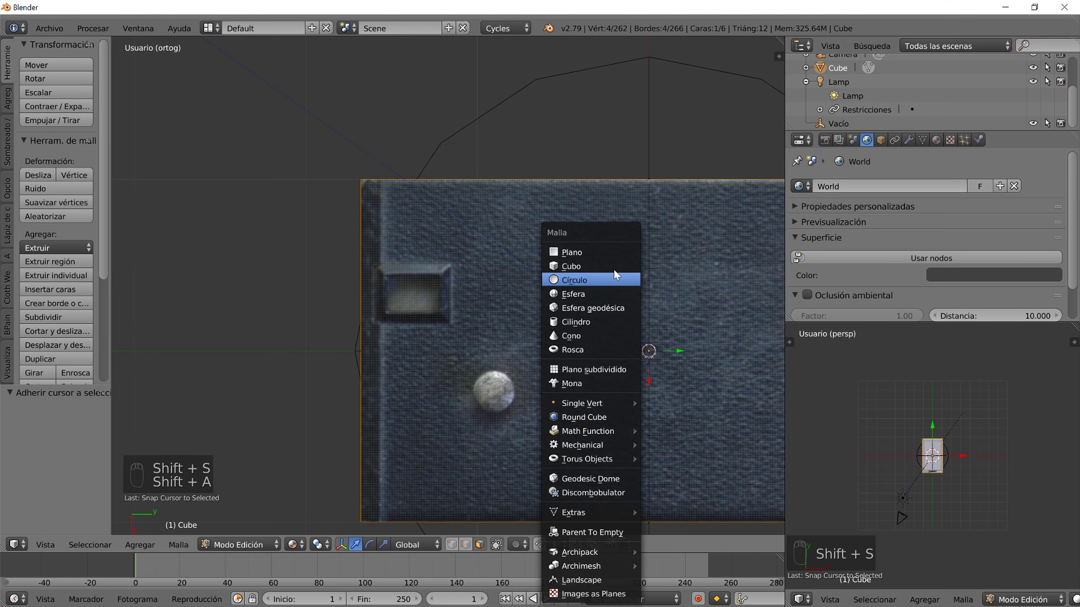
pyautogui.click(606, 252)
pyautogui.press('s')
pyautogui.click(634, 370)
pyautogui.press('g')
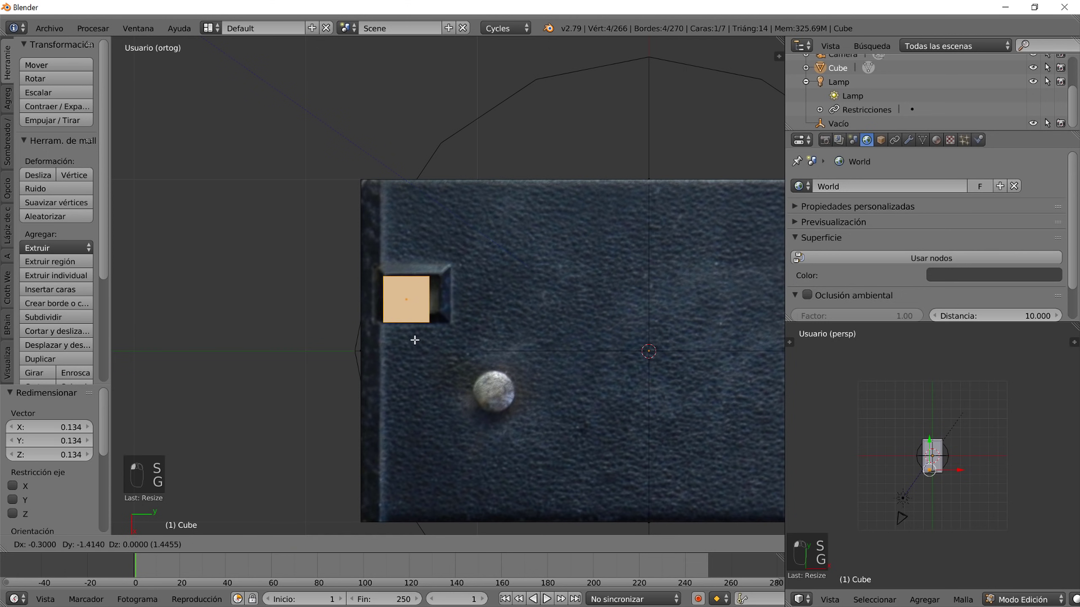
pyautogui.click(412, 340)
# - Delete only the face of the new plane over the top viewfinder window, keeping its edges
pyautogui.press('x')
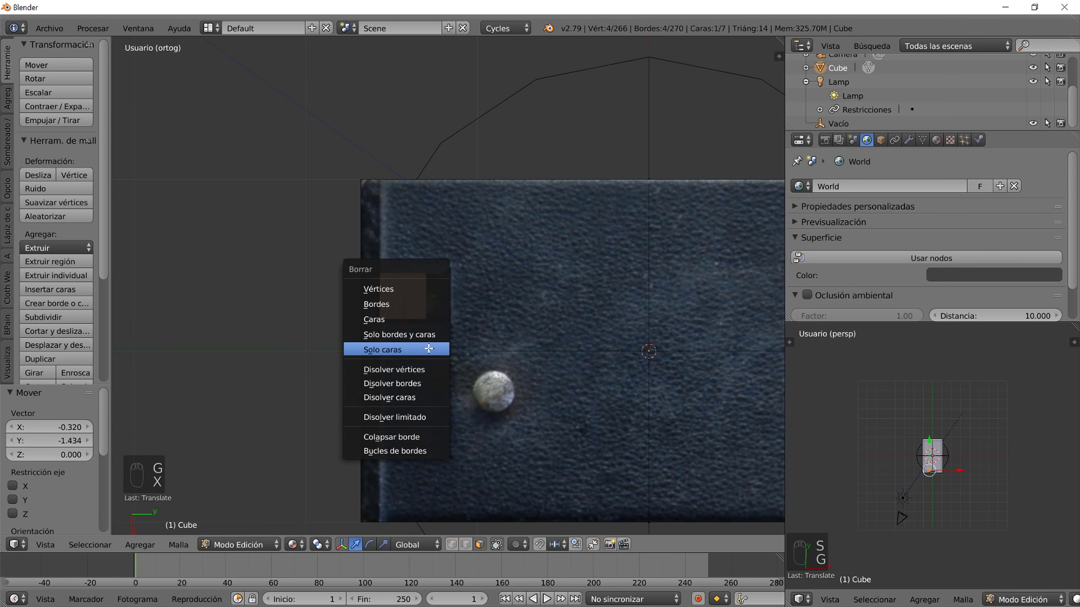
pyautogui.click(430, 348)
pyautogui.scroll(4, 431, 345)
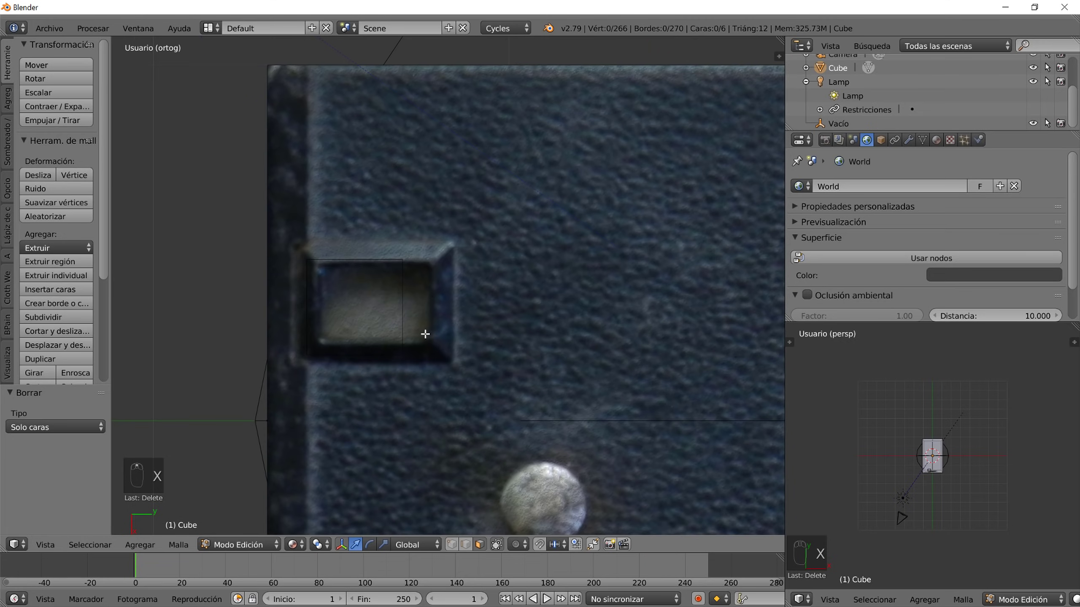
# - Fit the top viewfinder window's outline by scaling it 0.743, moving it -0.009 in X and 0.059 in Y, and stretching it 1.471 in Y
pyautogui.press('2')
pyautogui.keyDown('alt'); pyautogui.rightClick(399, 344); pyautogui.keyUp('alt')
pyautogui.press('s')
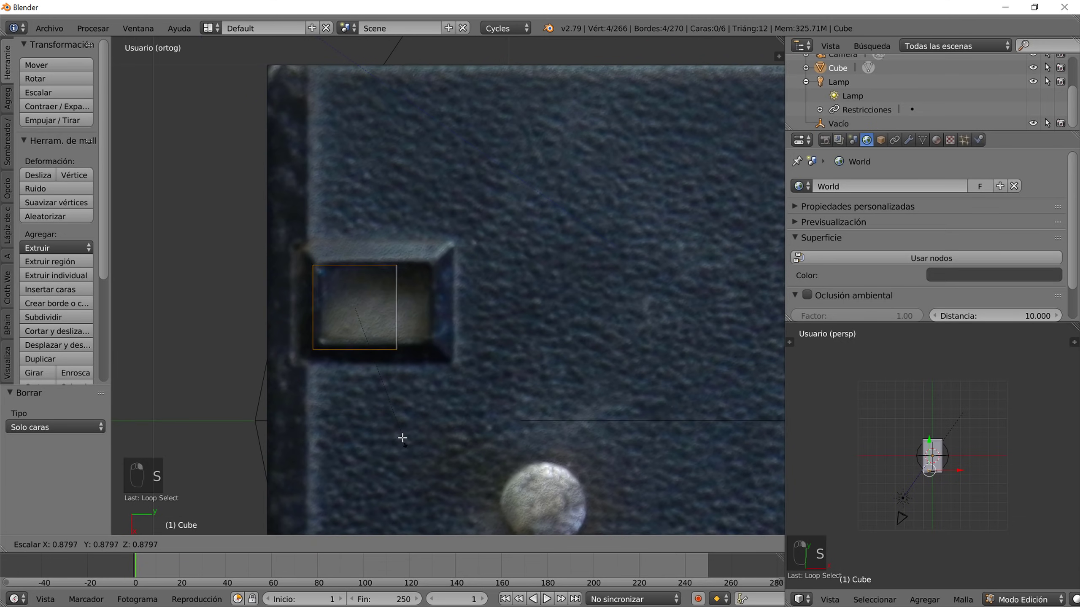
pyautogui.click(396, 418)
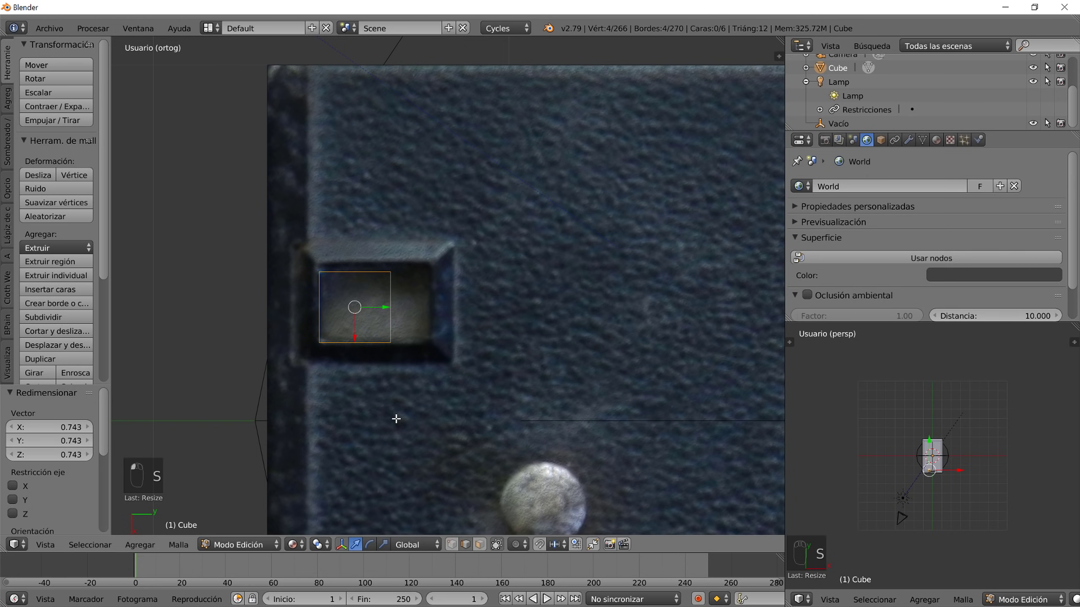
pyautogui.press('g')
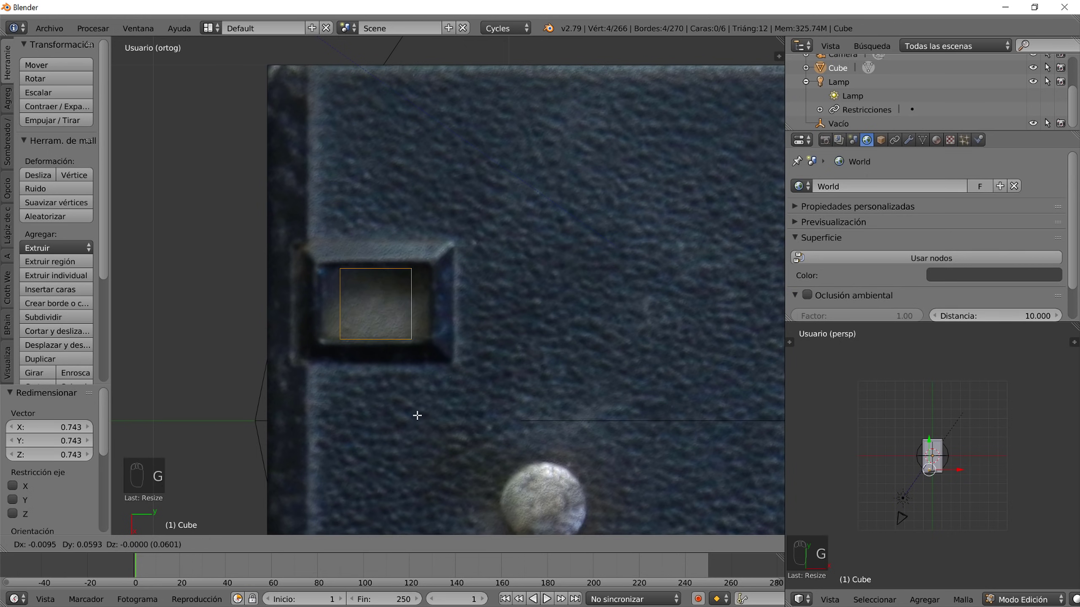
pyautogui.click(417, 415)
pyautogui.press('s')
pyautogui.press('x')
pyautogui.press('y')
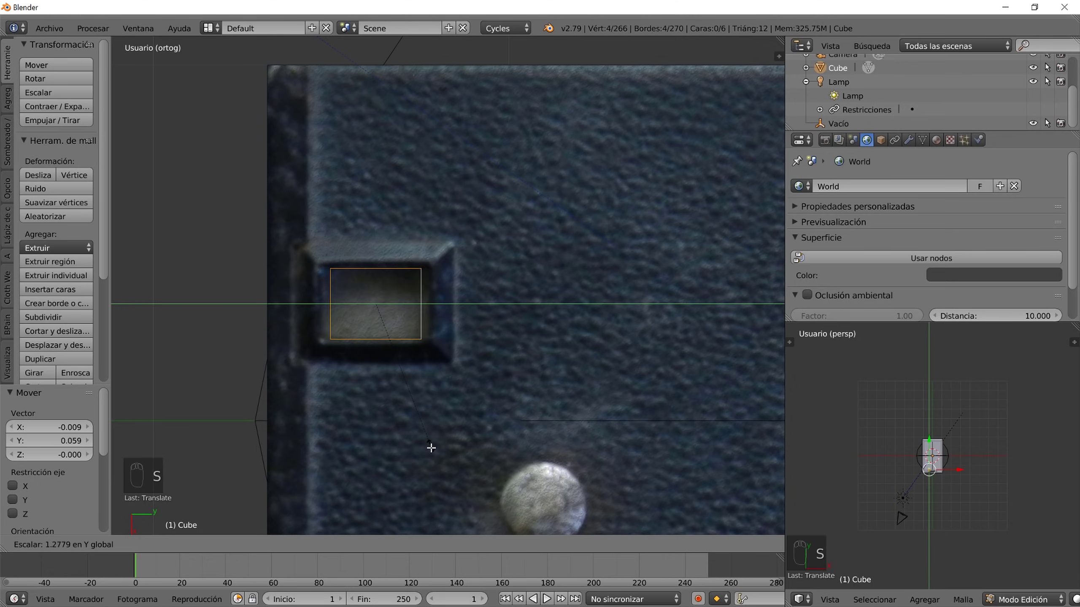
pyautogui.click(436, 468)
# - Leave mesh editing of the camera body and add a separate 32-vertex circle at the 3D cursor on the top face
pyautogui.scroll(-6, 427, 460)
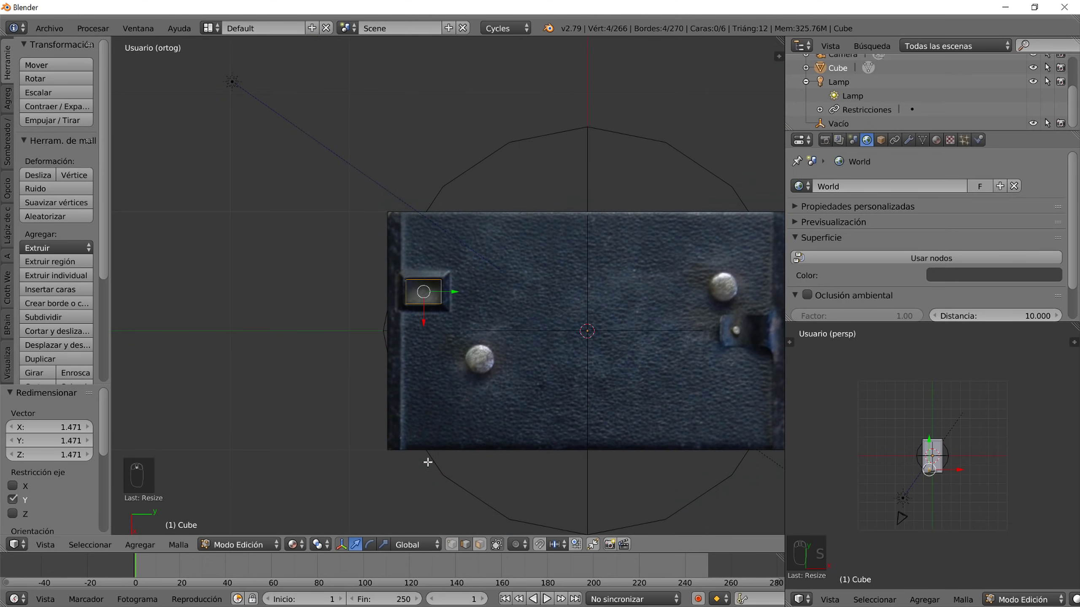
pyautogui.keyDown('shift'); pyautogui.moveTo(540, 435); pyautogui.dragTo(510, 394, button='middle'); pyautogui.keyUp('shift')
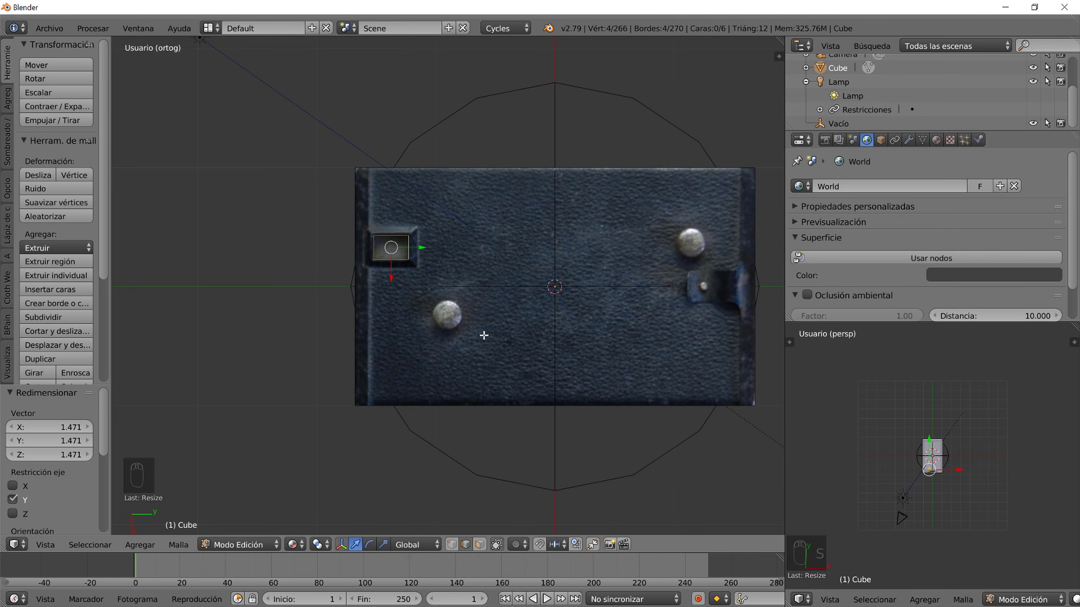
pyautogui.scroll(4, 484, 336)
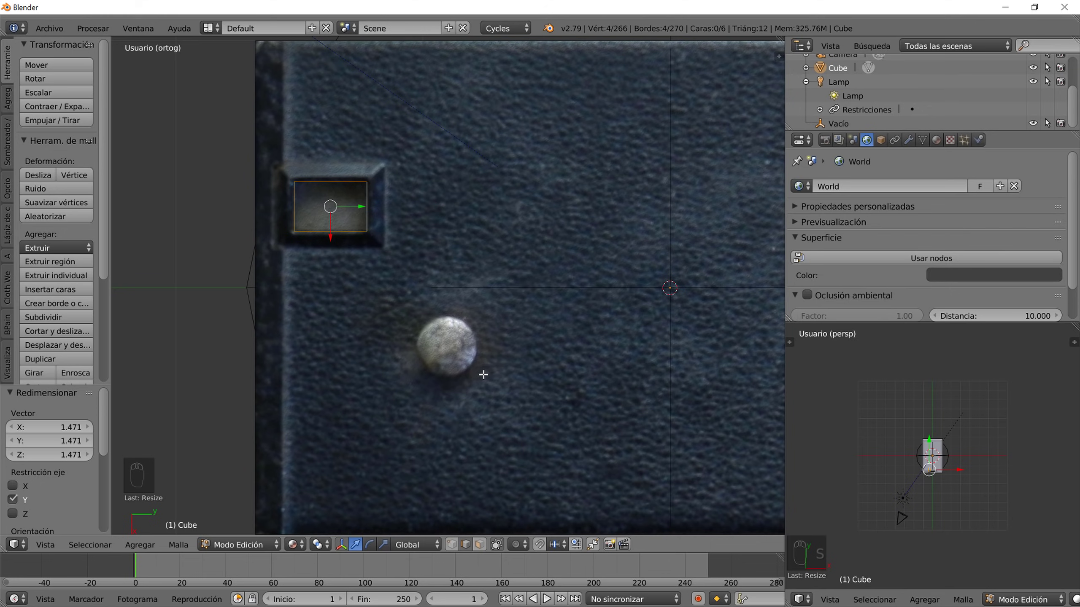
pyautogui.hotkey('shift', 'a')
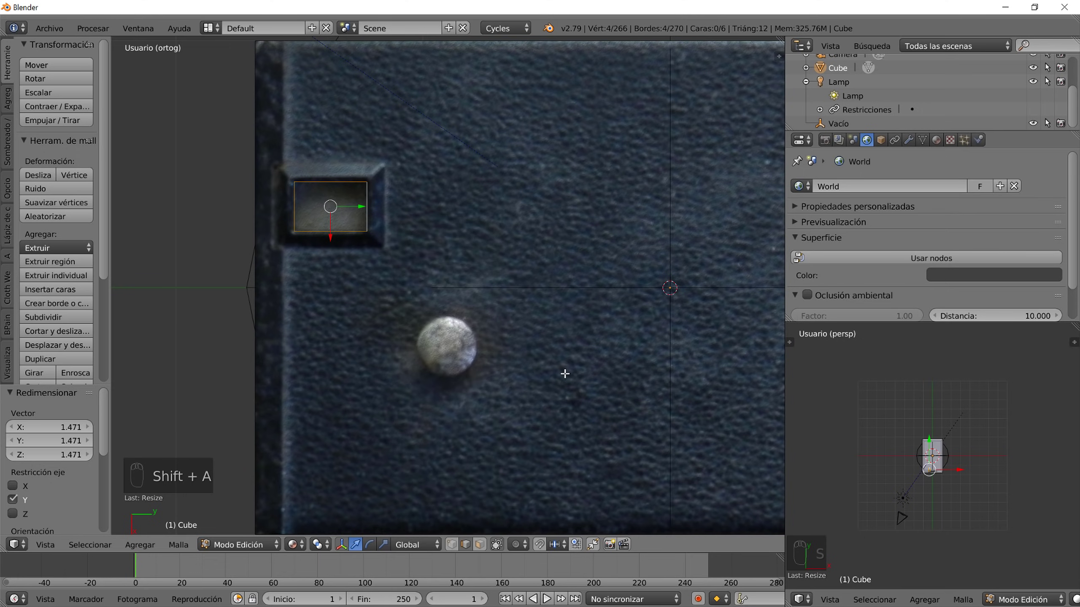
pyautogui.press('Tab')
pyautogui.hotkey('shift', 'a')
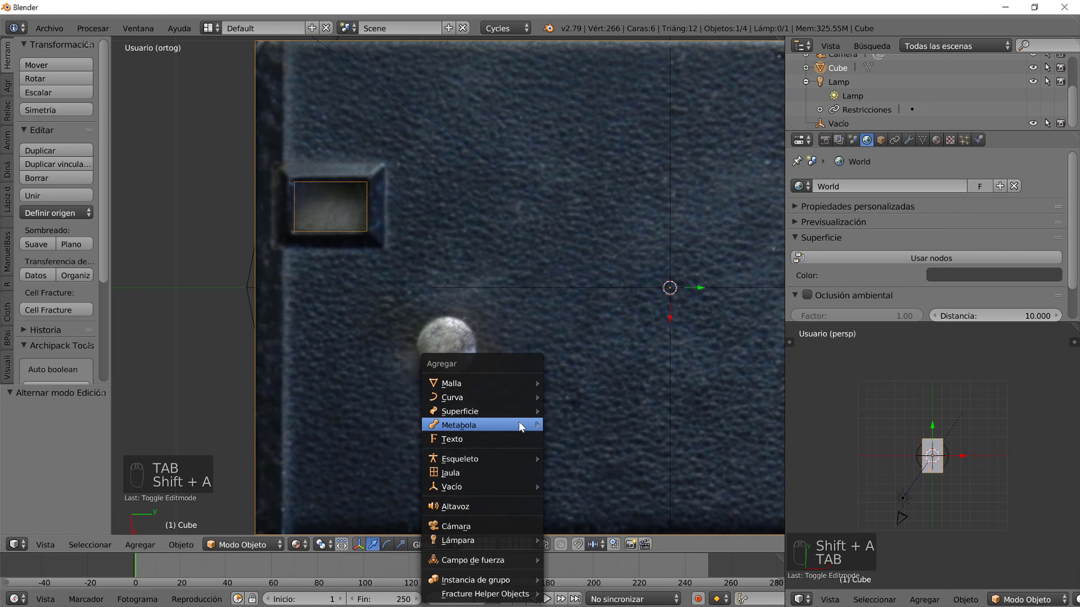
pyautogui.moveTo(505, 385)
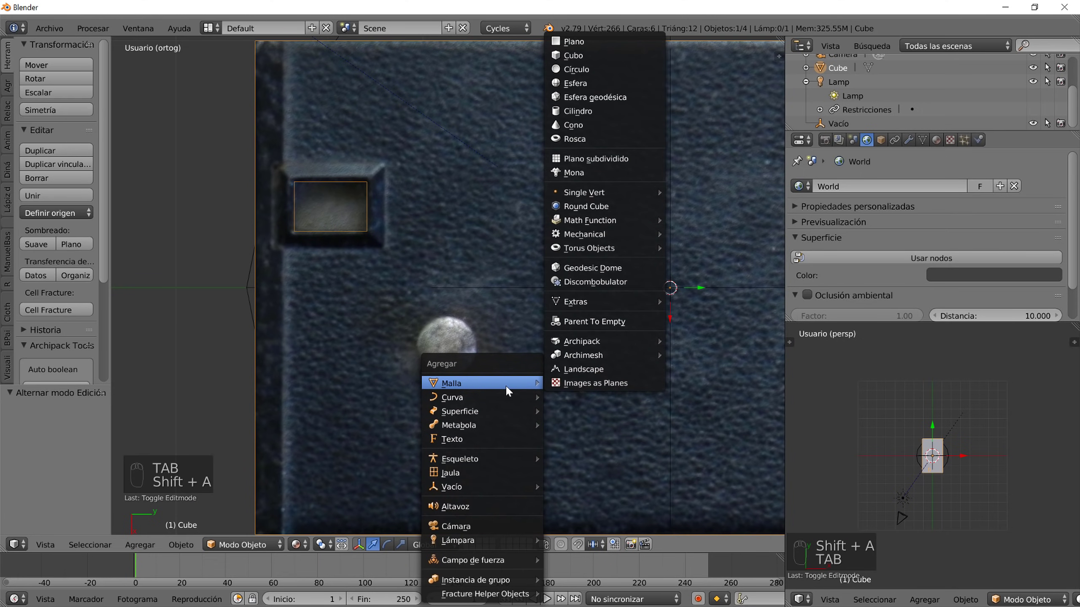
pyautogui.click(589, 68)
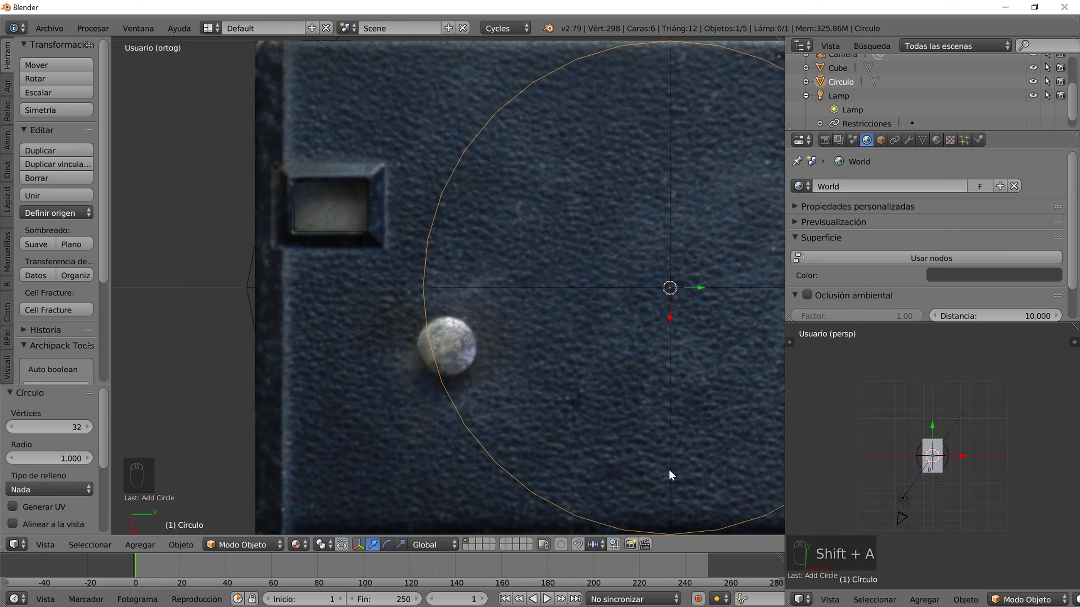
# - Fit the circle over the round knob beside the viewfinder window: scale 0.139, move 0.247 in X and -0.908 in Y, and rescale 0.920
pyautogui.press('s')
pyautogui.click(676, 313)
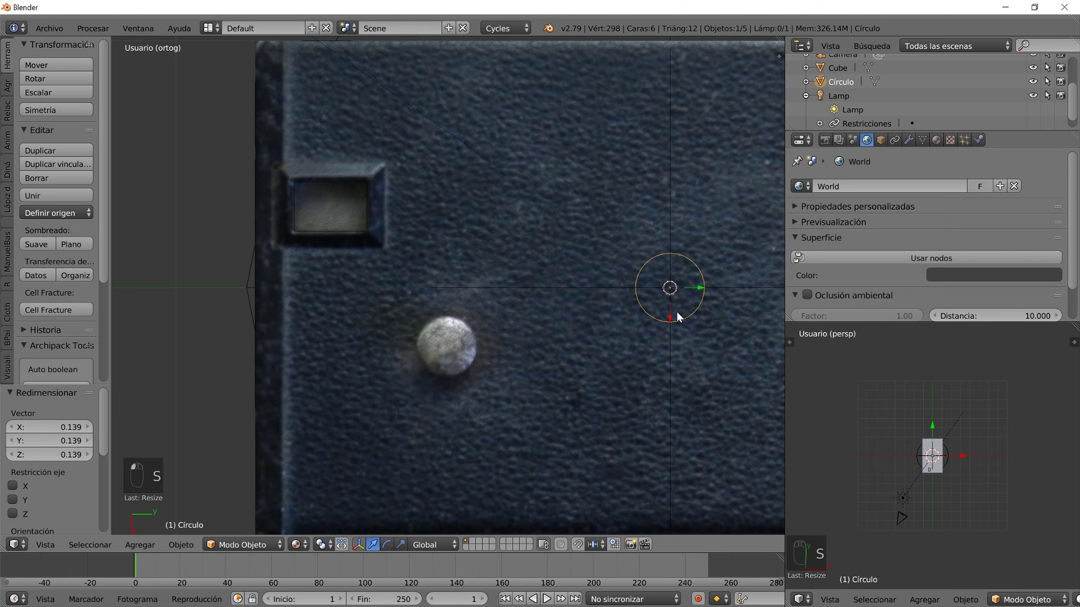
pyautogui.press('g')
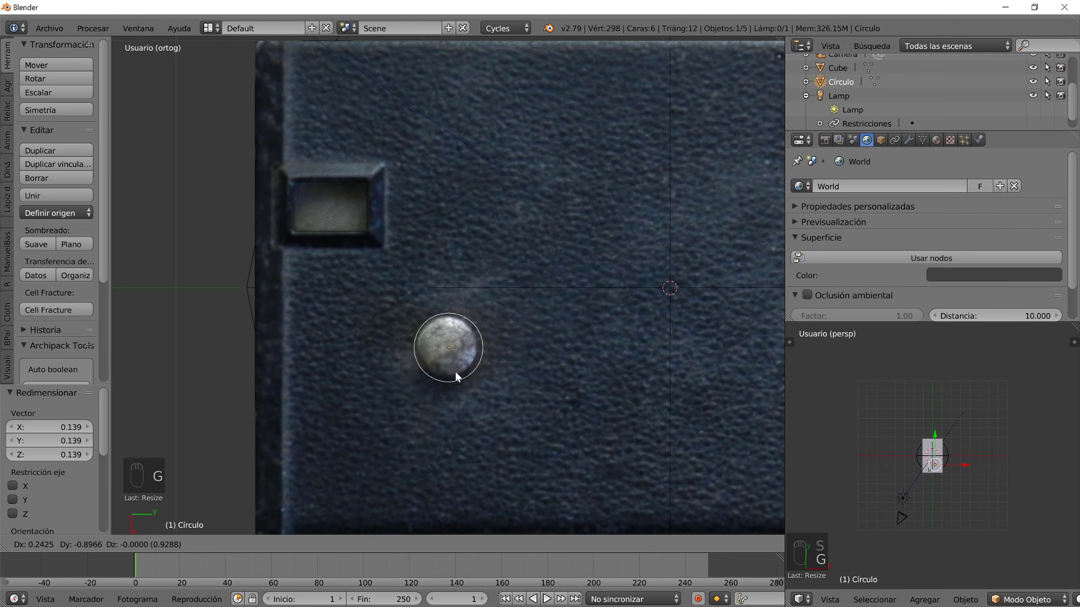
pyautogui.click(458, 369)
pyautogui.scroll(1, 467, 426)
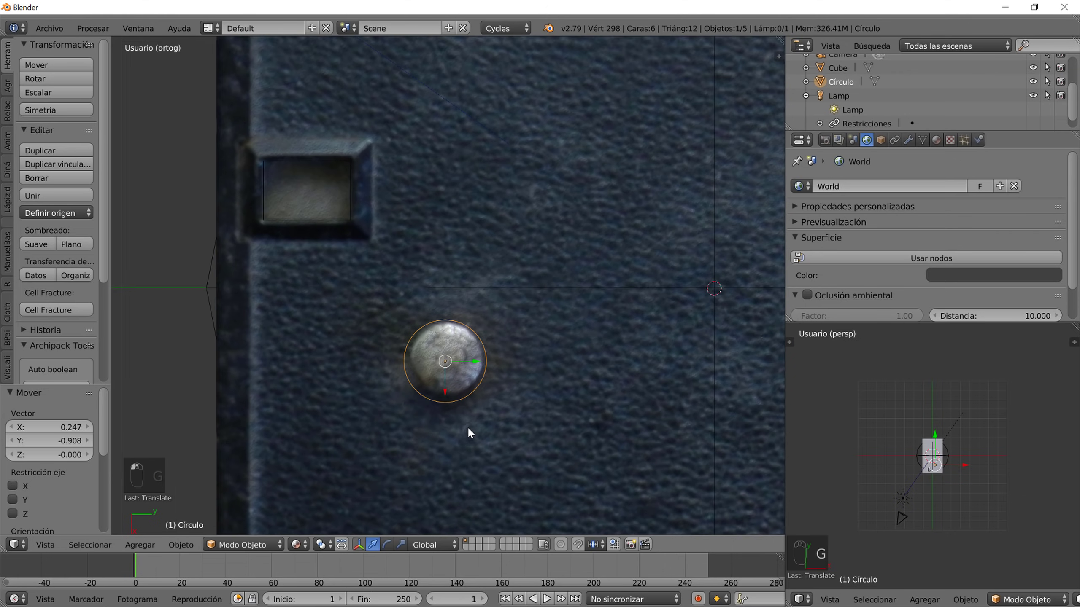
pyautogui.scroll(2, 468, 426)
pyautogui.press('s')
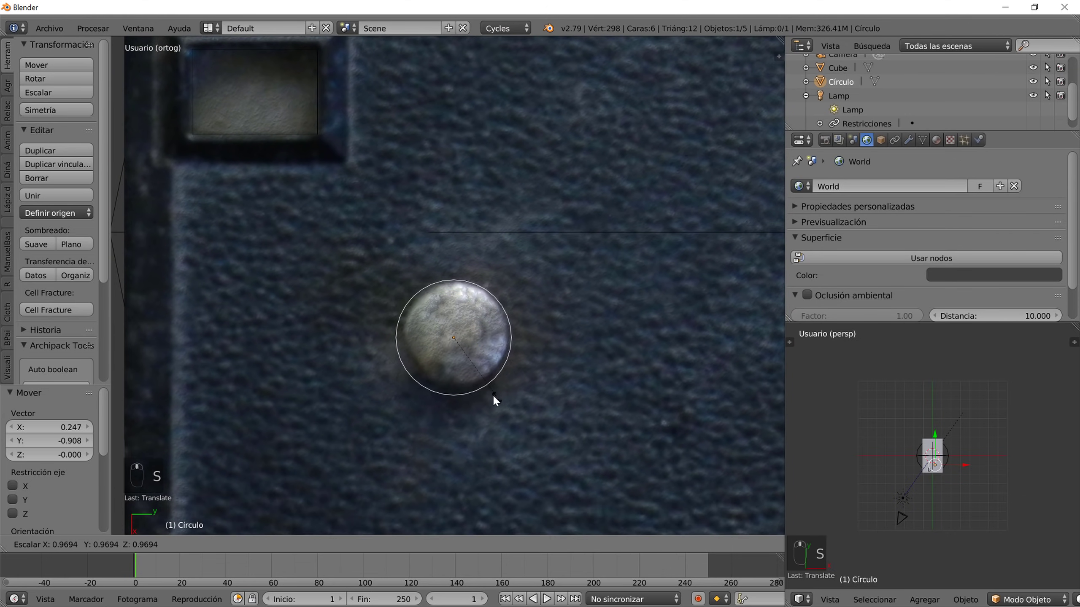
pyautogui.click(456, 362)
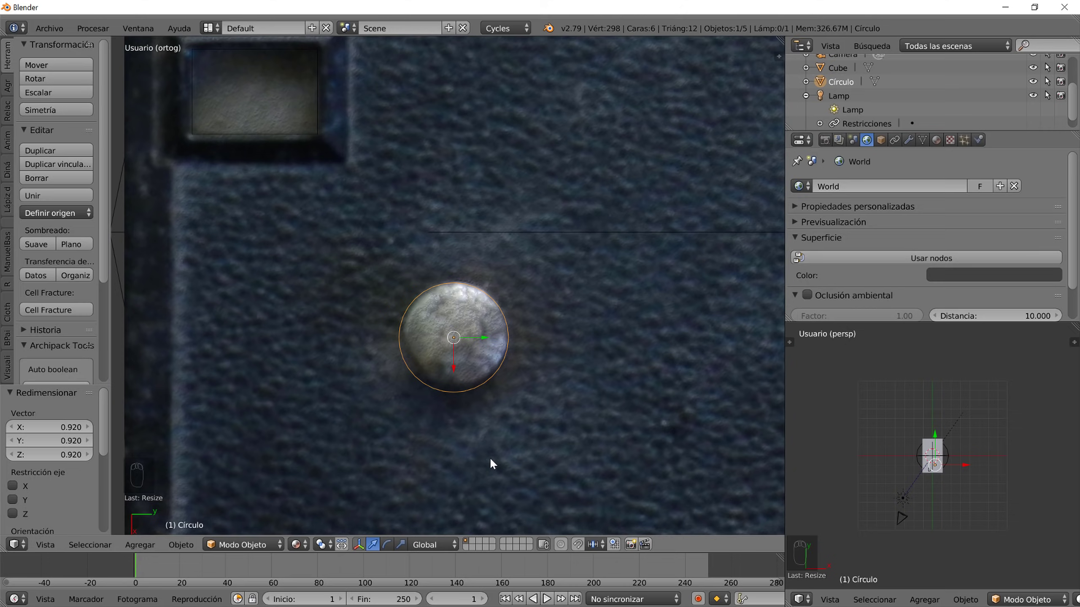
# - Extrude the knob's circle 0.031 up in Z and taper the new ring to 0.885 in X and Y
pyautogui.moveTo(491, 461); pyautogui.dragTo(485, 429, button='middle')
pyautogui.scroll(-2, 499, 454)
pyautogui.scroll(-2, 495, 434)
pyautogui.scroll(3, 483, 443)
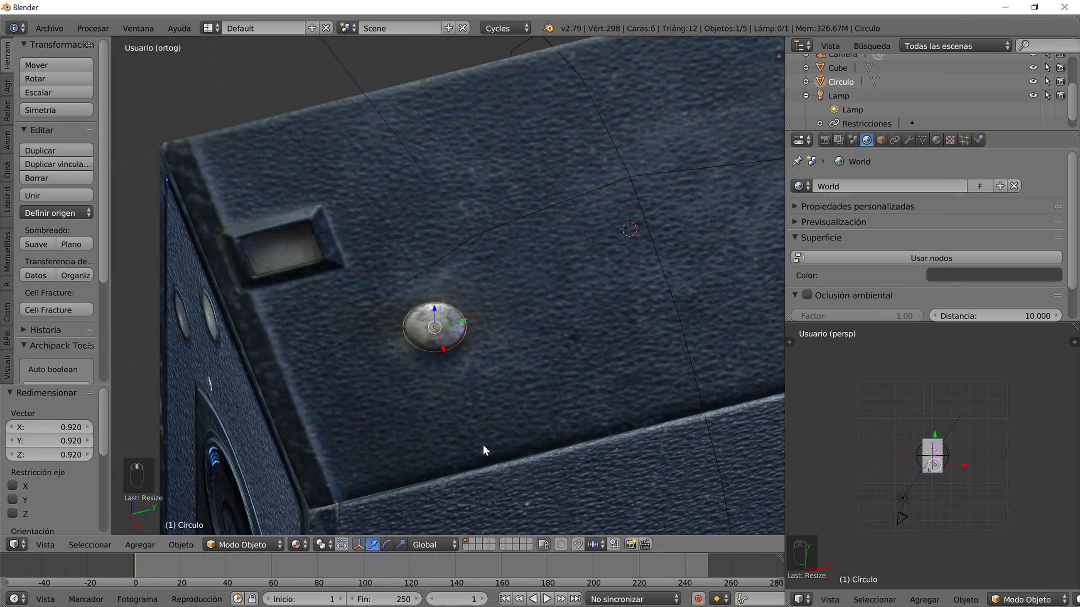
pyautogui.scroll(3, 483, 447)
pyautogui.press('Tab')
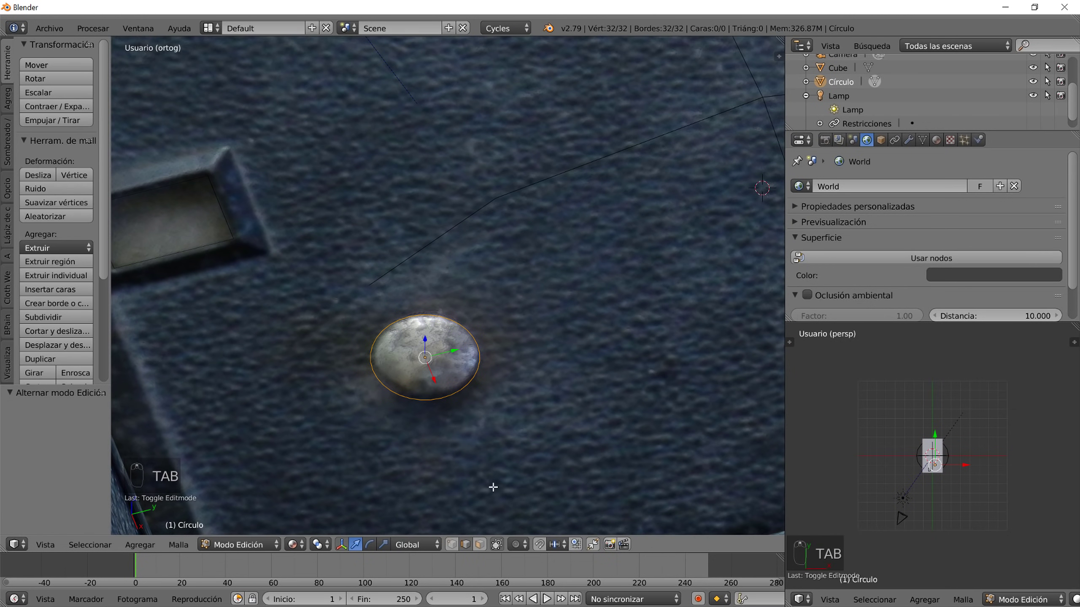
pyautogui.press('e')
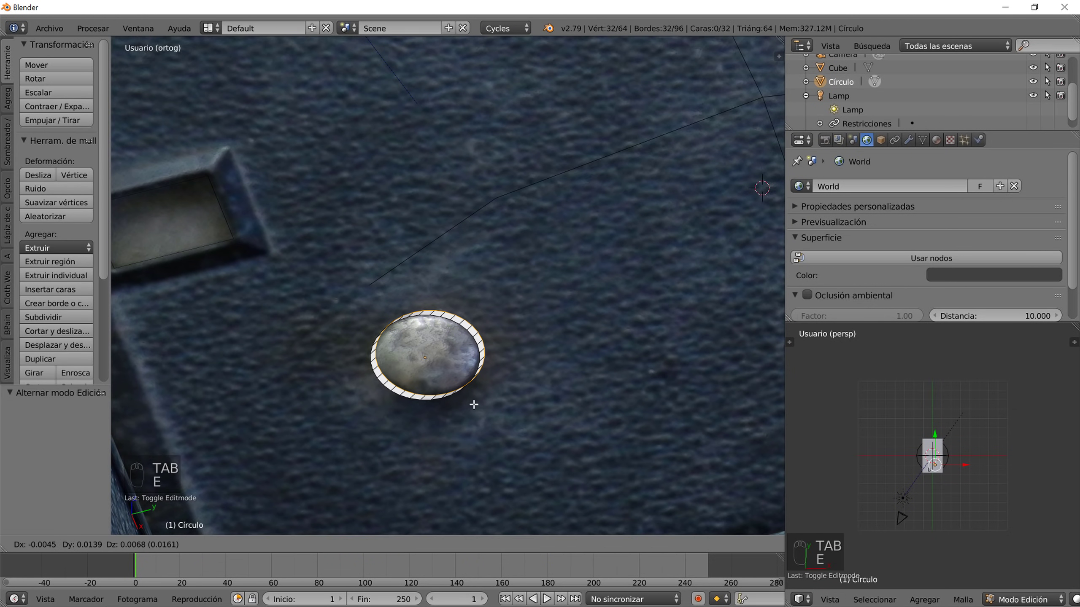
pyautogui.click(472, 402)
pyautogui.press('s')
pyautogui.hotkey('shift', 'z')
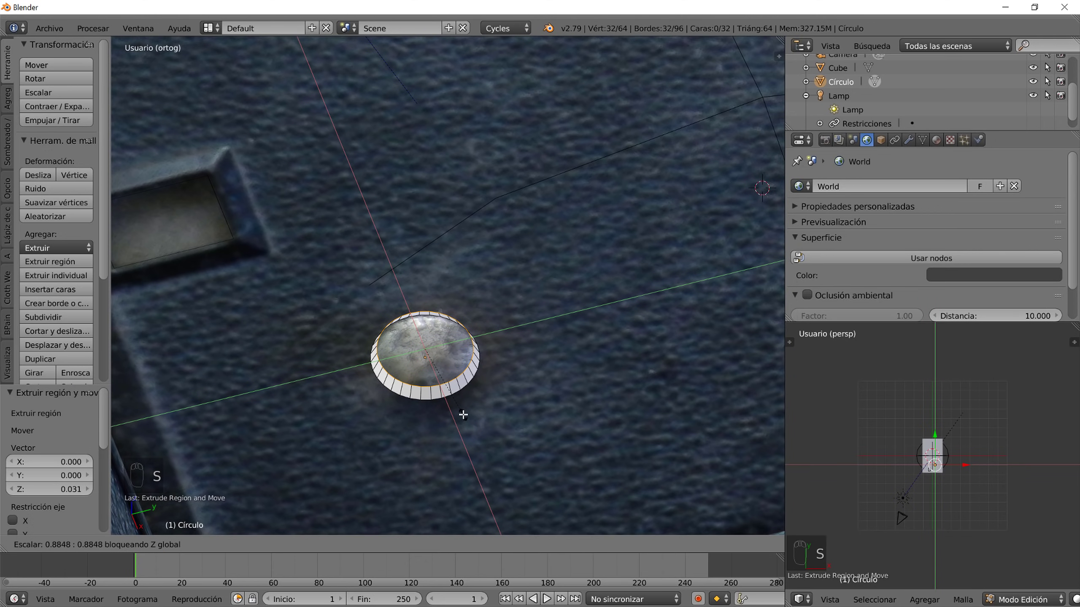
pyautogui.click(463, 414)
# - Extrude the knob's upper ring twice, about 0.03 in Z each time, and flare the new rim to 1.091 in X and Y
pyautogui.press('e')
pyautogui.press('z')
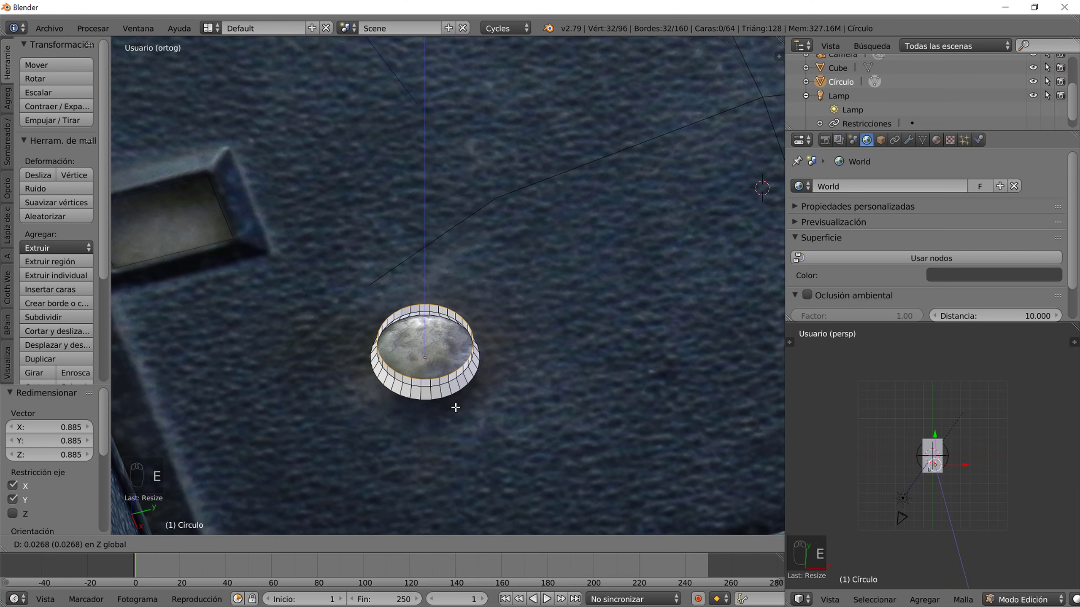
pyautogui.click(456, 407)
pyautogui.press('e')
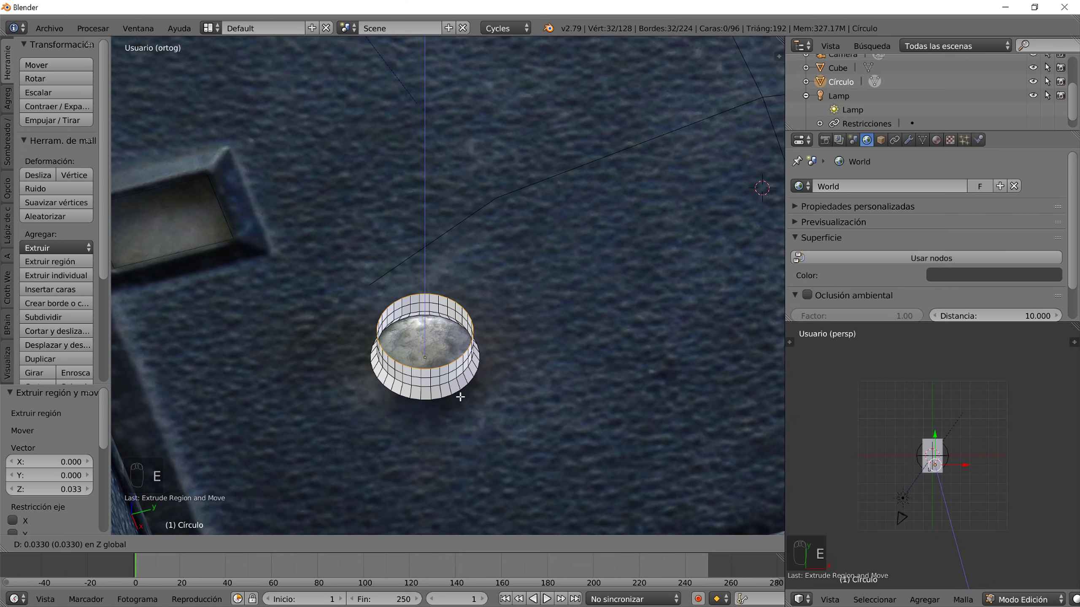
pyautogui.click(461, 399)
pyautogui.press('s')
pyautogui.hotkey('shift', 'z')
pyautogui.click(467, 404)
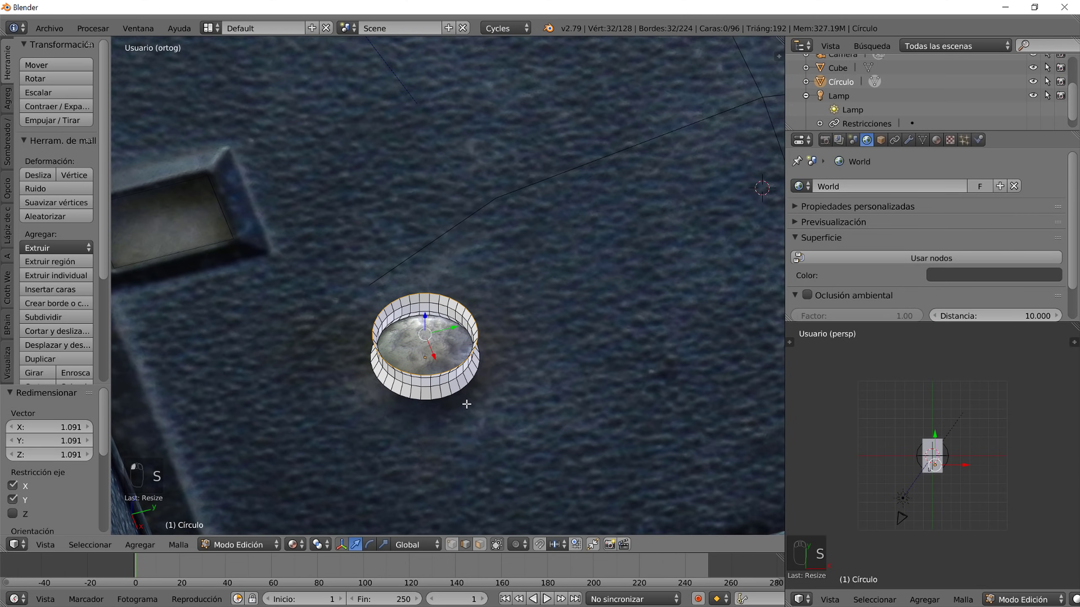
# - Extrude the knob's rim inward to 0.845, shift the new ring along Z, and close the knob with a face
pyautogui.press('e')
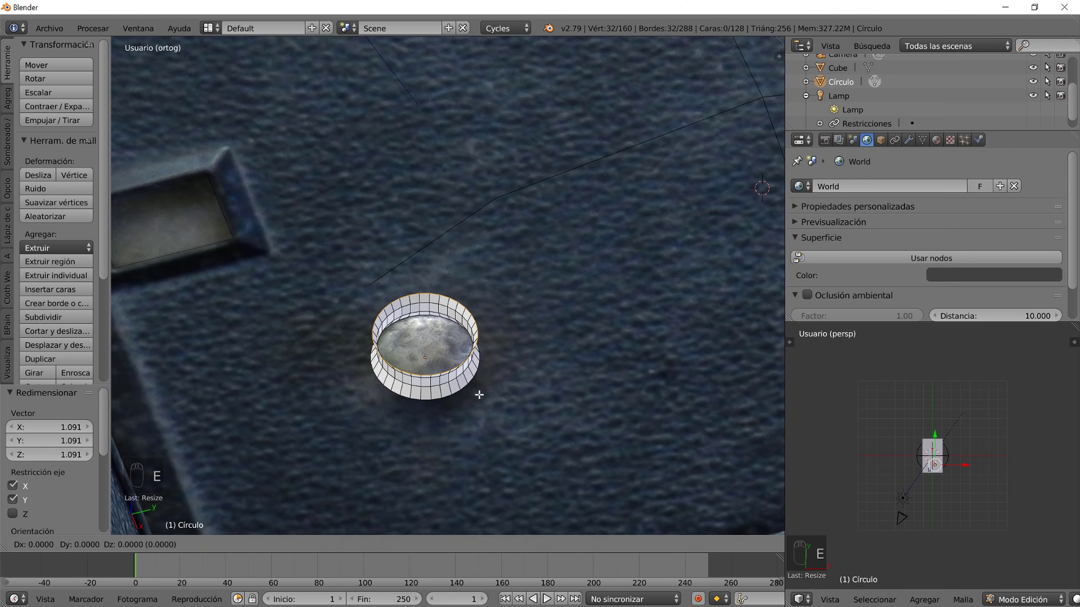
pyautogui.hotkey('shift', 'z')
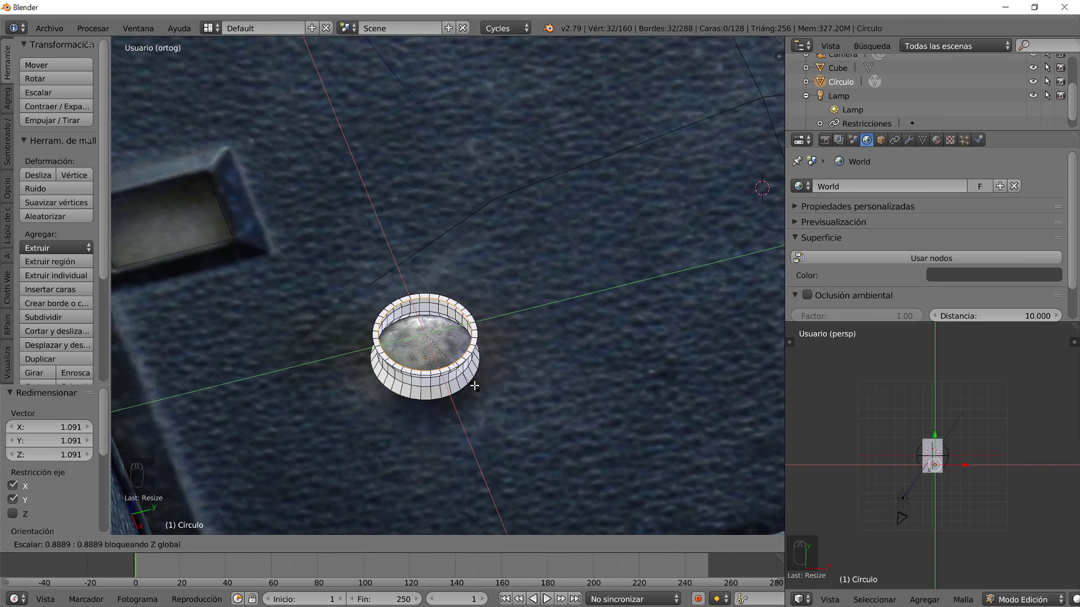
pyautogui.click(475, 381)
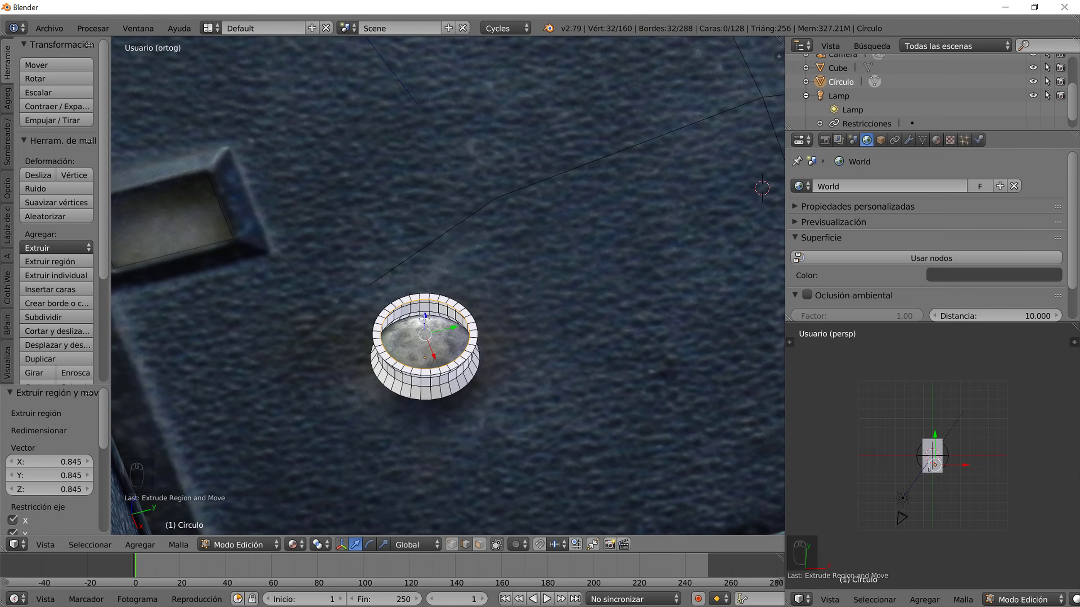
pyautogui.press('g')
pyautogui.press('z')
pyautogui.click(441, 418)
pyautogui.press('f')
pyautogui.scroll(-6, 449, 434)
pyautogui.scroll(-1, 490, 392)
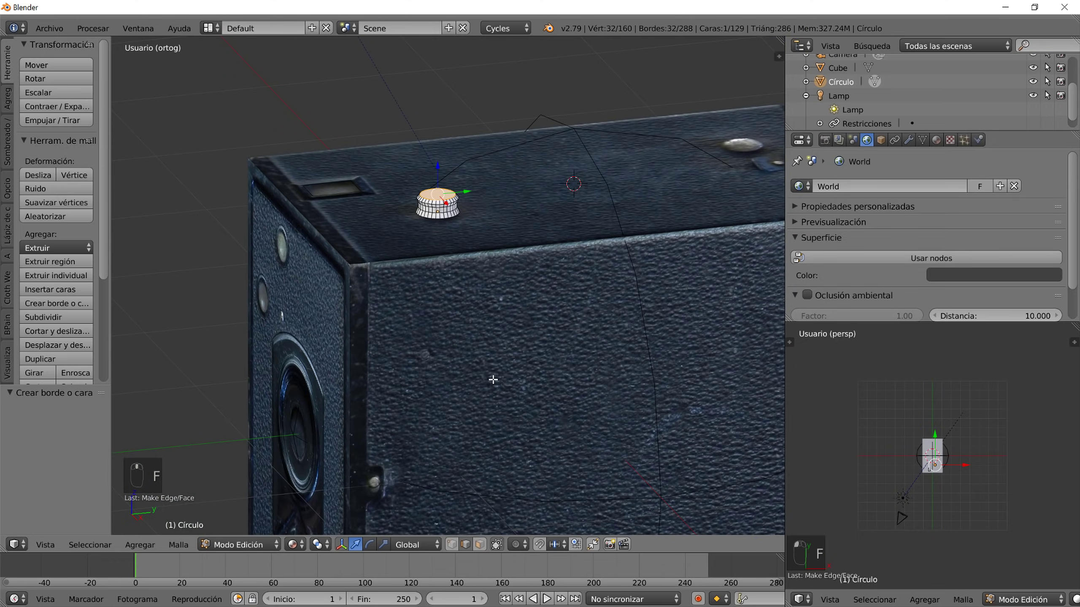
pyautogui.press('Tab')
pyautogui.moveTo(492, 378); pyautogui.dragTo(545, 380, button='middle')
pyautogui.hotkey('shift', 'd')
pyautogui.rightClick(543, 377)
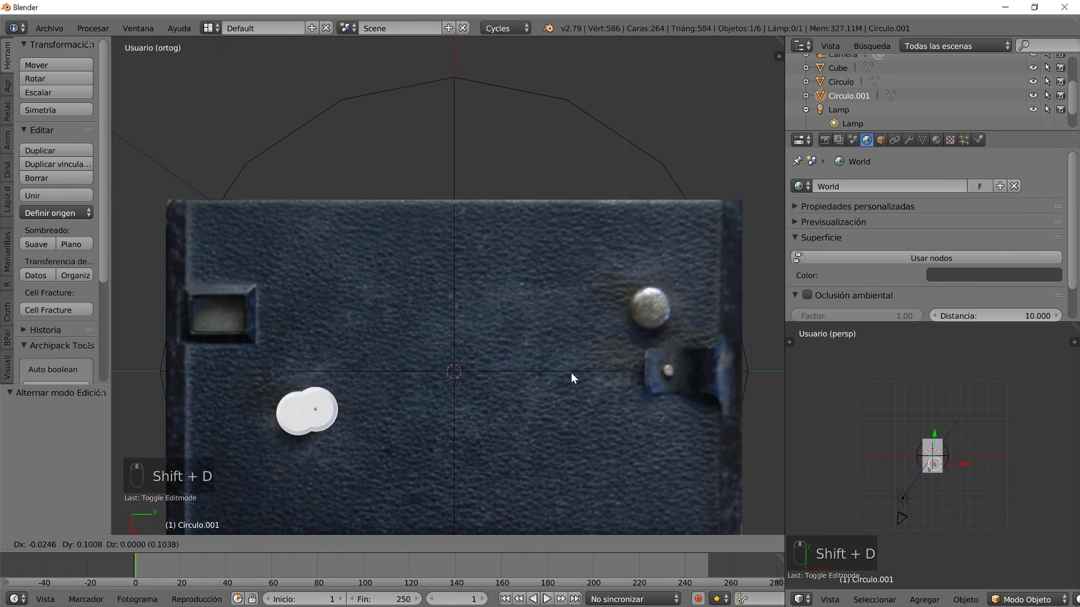
pyautogui.press('x')
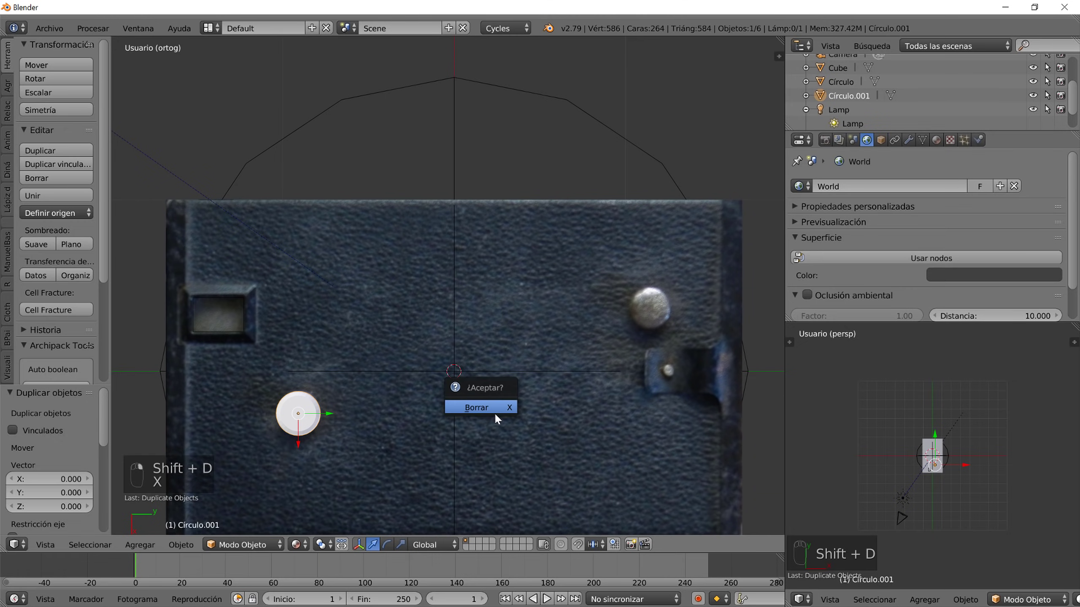
pyautogui.click(493, 409)
# - In orthographic back view, edit the camera body's mesh, select its back face, and snap the 3D cursor to that face
pyautogui.scroll(-3, 493, 409)
pyautogui.moveTo(431, 430); pyautogui.dragTo(538, 373, button='middle')
pyautogui.scroll(5, 428, 388)
pyautogui.moveTo(578, 468); pyautogui.dragTo(694, 375, button='middle')
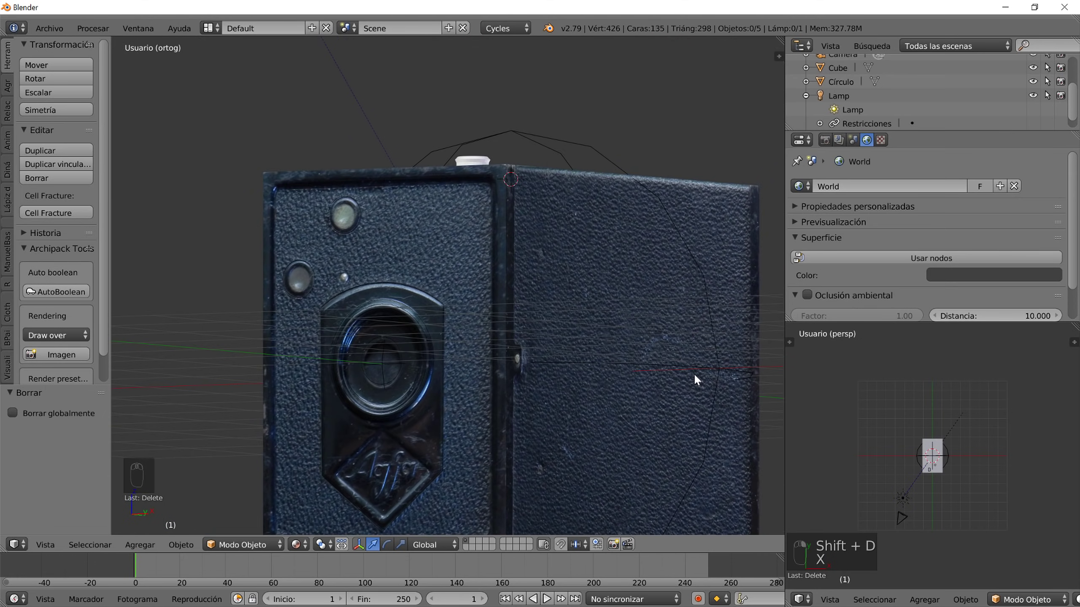
pyautogui.scroll(-4, 693, 373)
pyautogui.moveTo(555, 415); pyautogui.dragTo(645, 419, button='middle')
pyautogui.press('ctrl+KP_1')
pyautogui.scroll(6, 502, 349)
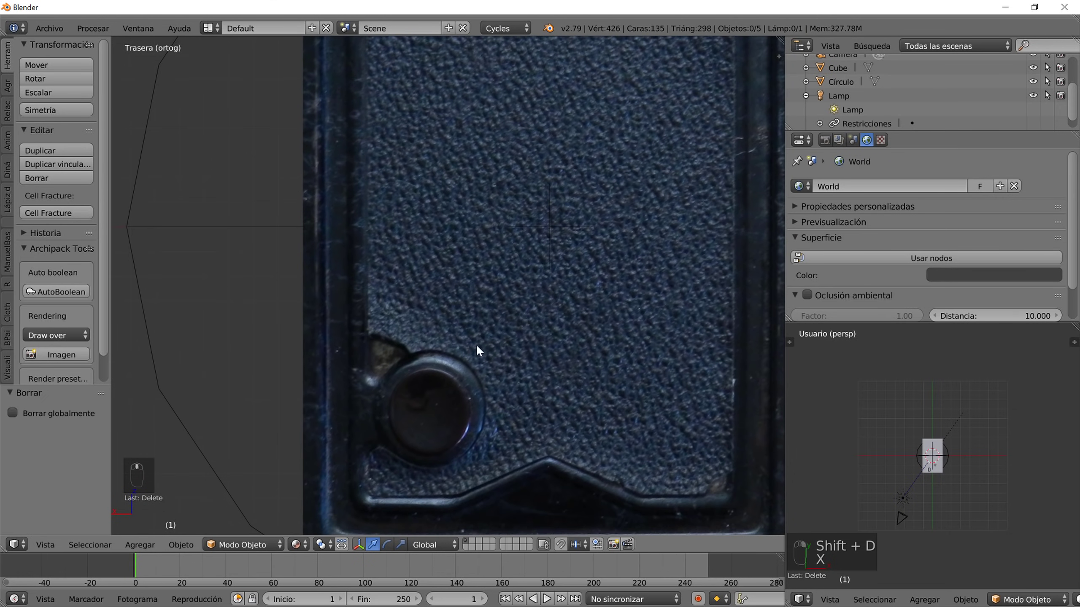
pyautogui.press('Tab')
pyautogui.press('Tab')
pyautogui.press('Tab')
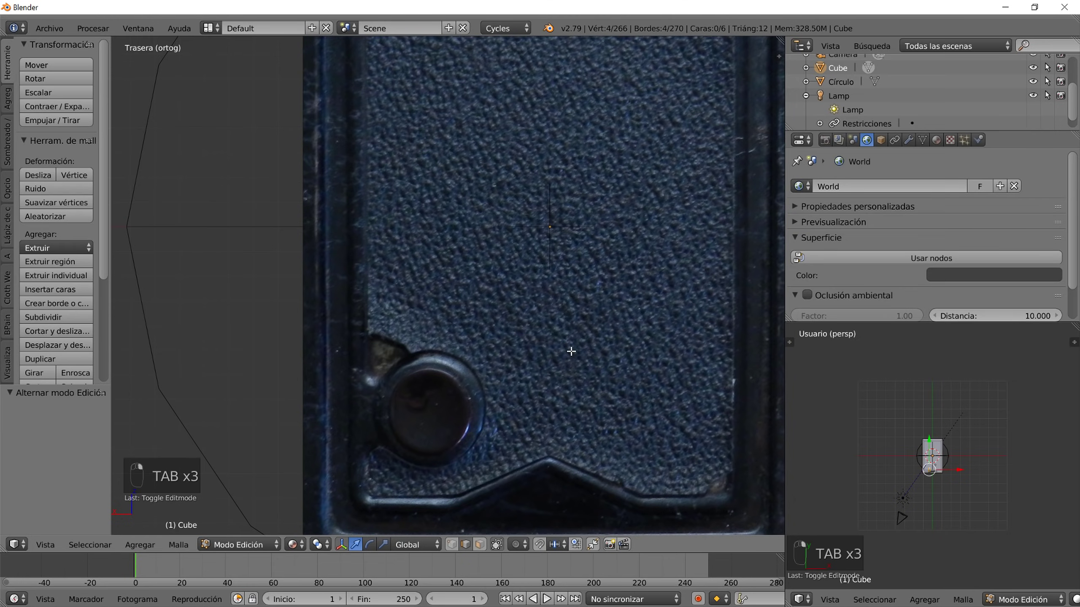
pyautogui.click(483, 544)
pyautogui.rightClick(581, 212)
pyautogui.hotkey('shift', 's')
pyautogui.click(540, 449)
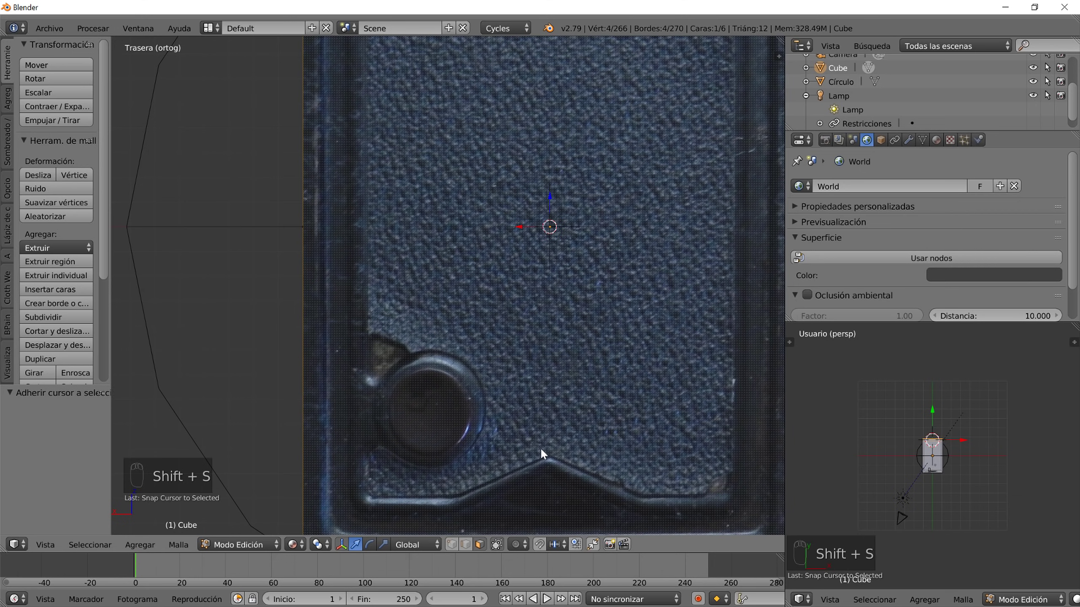
# - Add a 32-vertex circle at the 3D cursor on the back face, align it to the view, and scale it to 0.155
pyautogui.hotkey('shift', 'a')
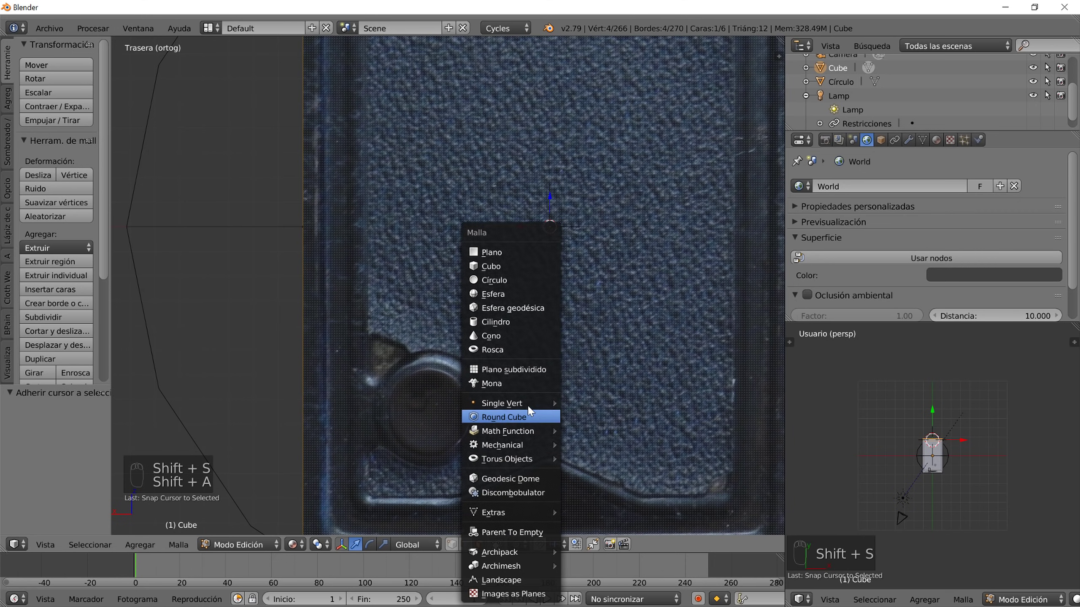
pyautogui.click(522, 286)
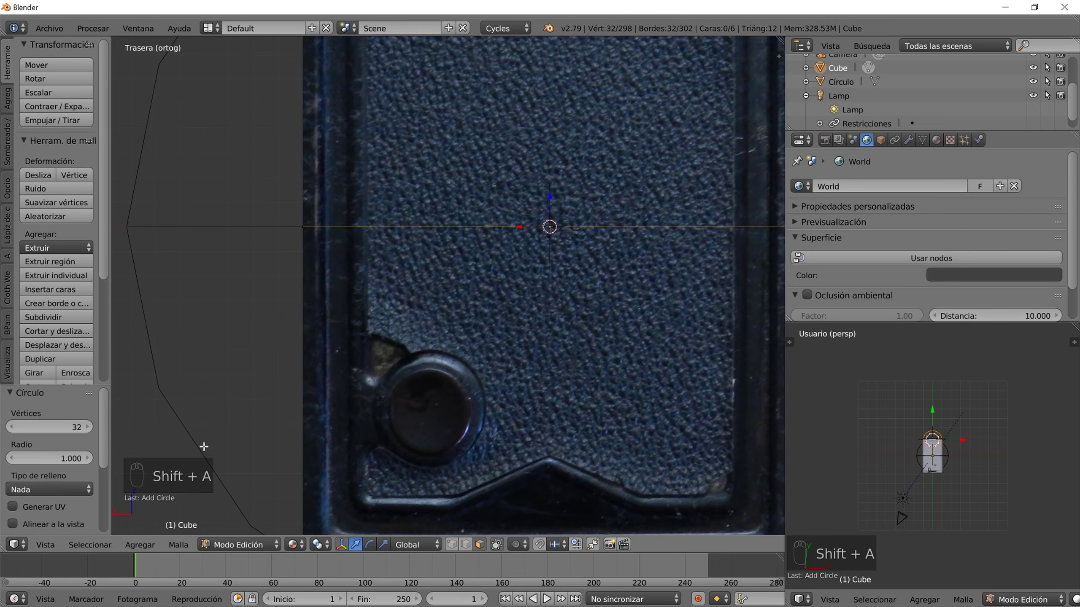
pyautogui.click(34, 524)
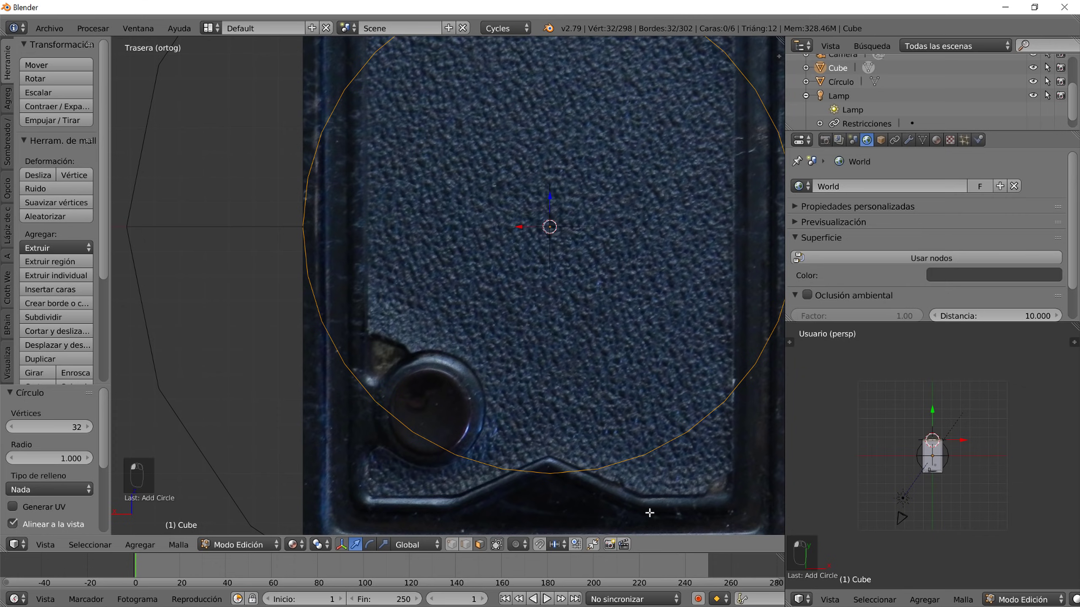
pyautogui.press('s')
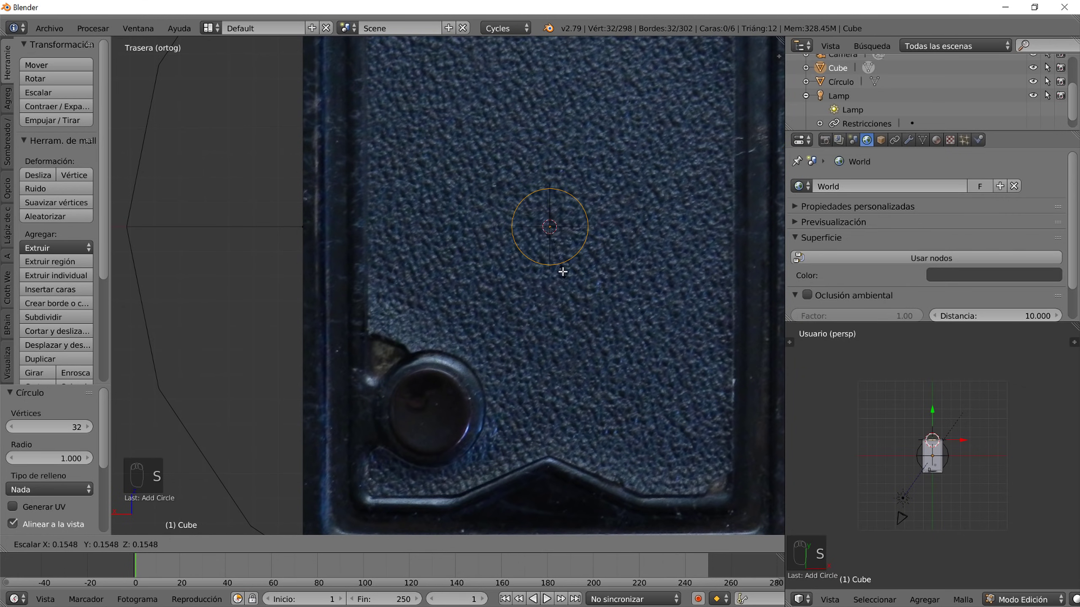
pyautogui.click(563, 272)
# - Move the circle 0.492 in X and -0.748 in Z onto the back's round window and scale it by 1.501 to the outer rim
pyautogui.press('g')
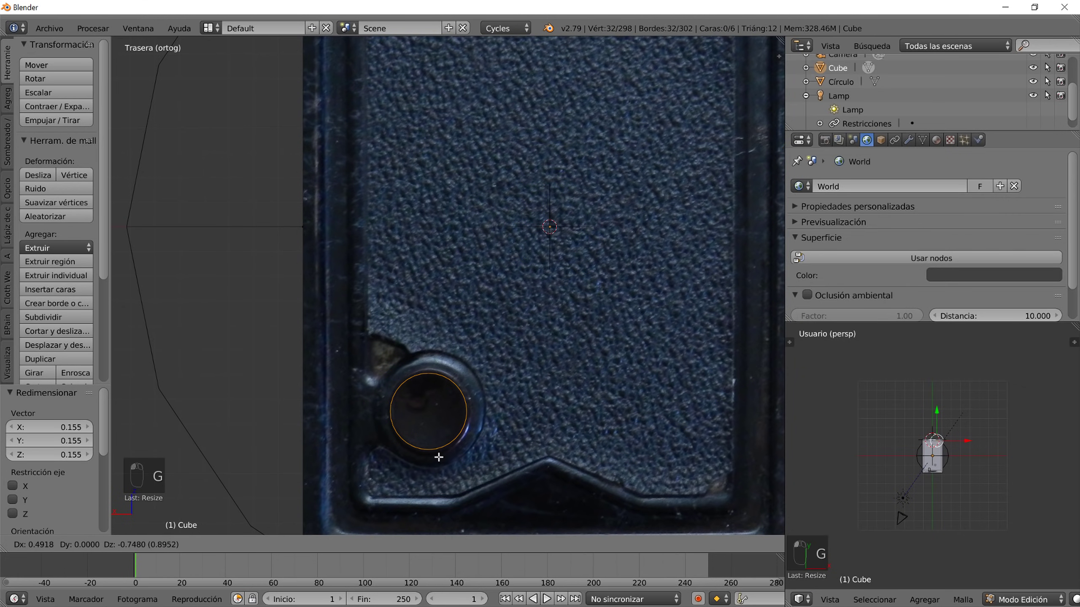
pyautogui.click(439, 457)
pyautogui.press('s')
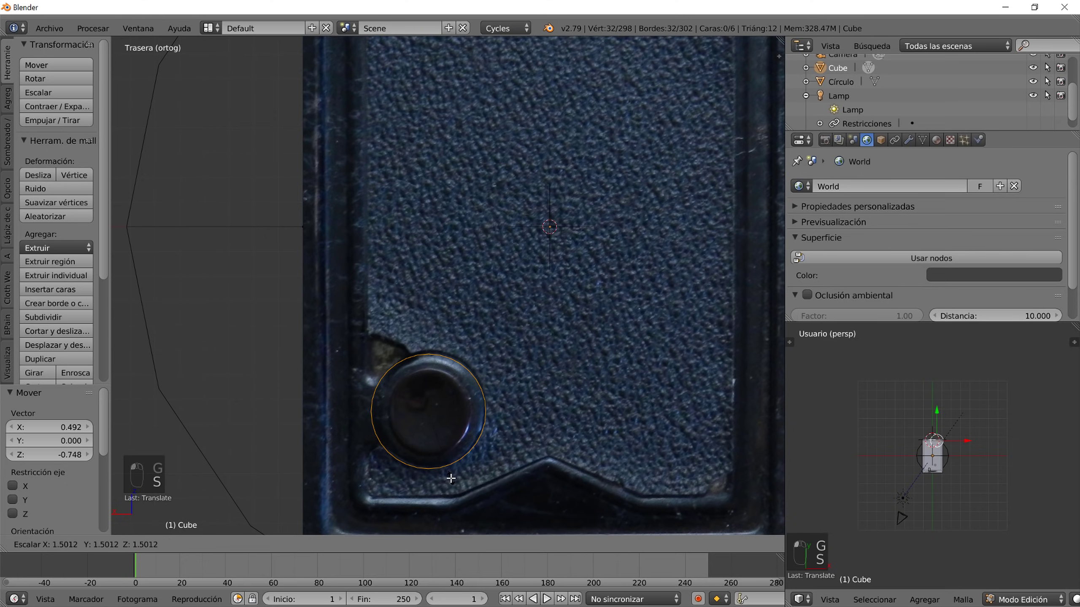
pyautogui.click(451, 478)
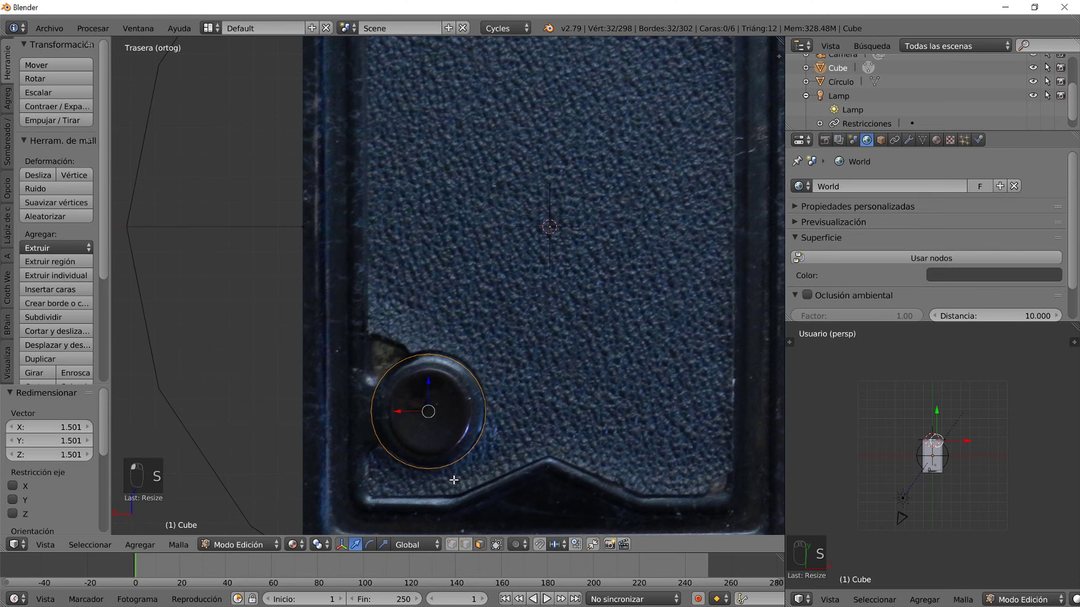
pyautogui.hotkey('shift', 'd')
pyautogui.press('s')
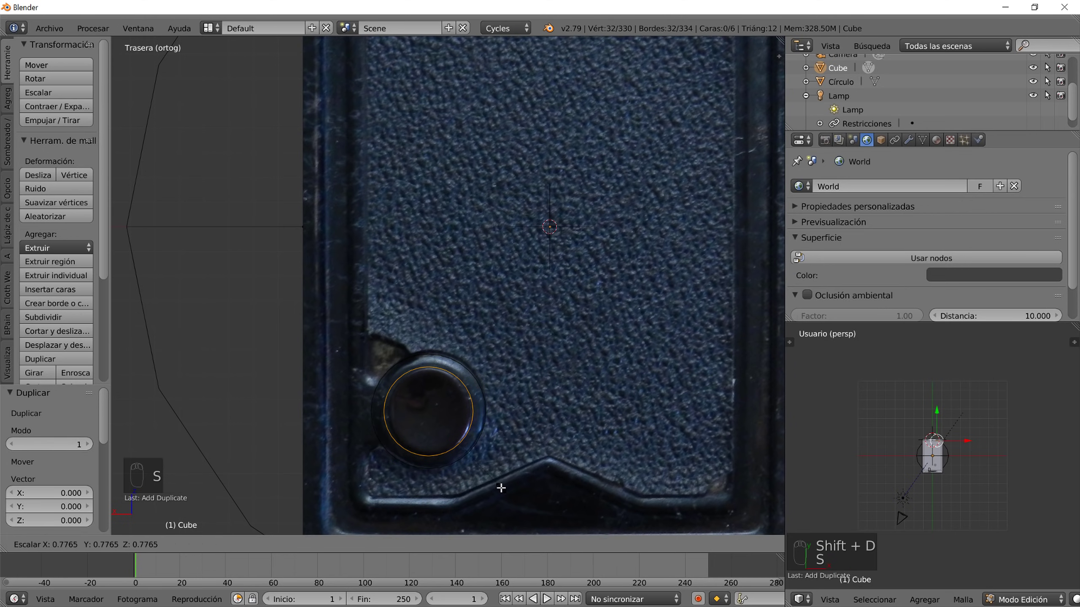
pyautogui.rightClick(500, 488)
pyautogui.hotkey('ctrl', 'z')
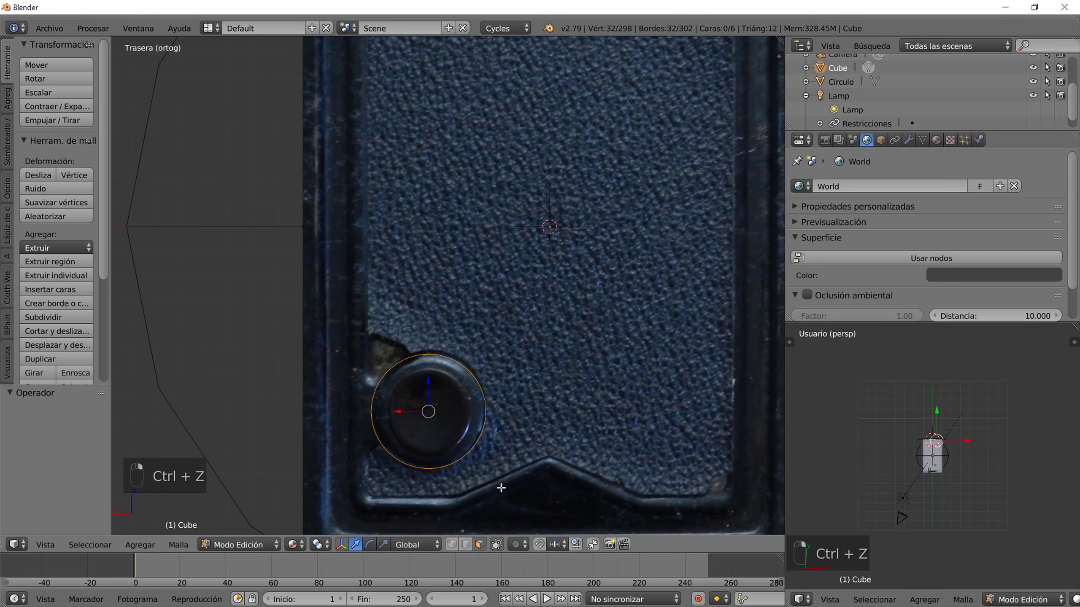
# - Try to extrude the round window's circle inward, scaling it to 0.699 with the Y axis excluded
pyautogui.press('e')
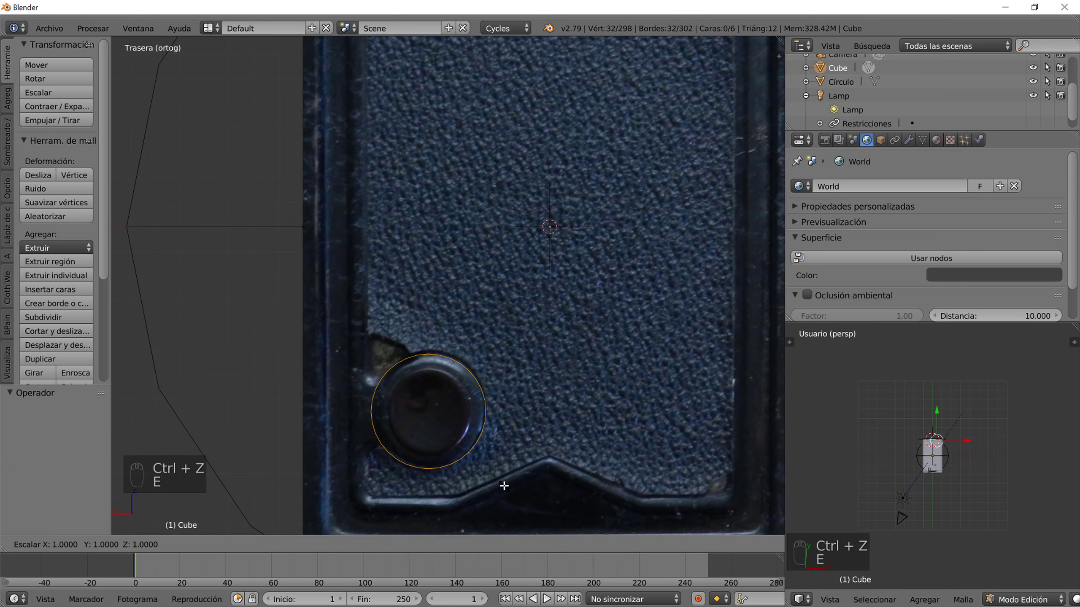
pyautogui.hotkey('shift', 'y')
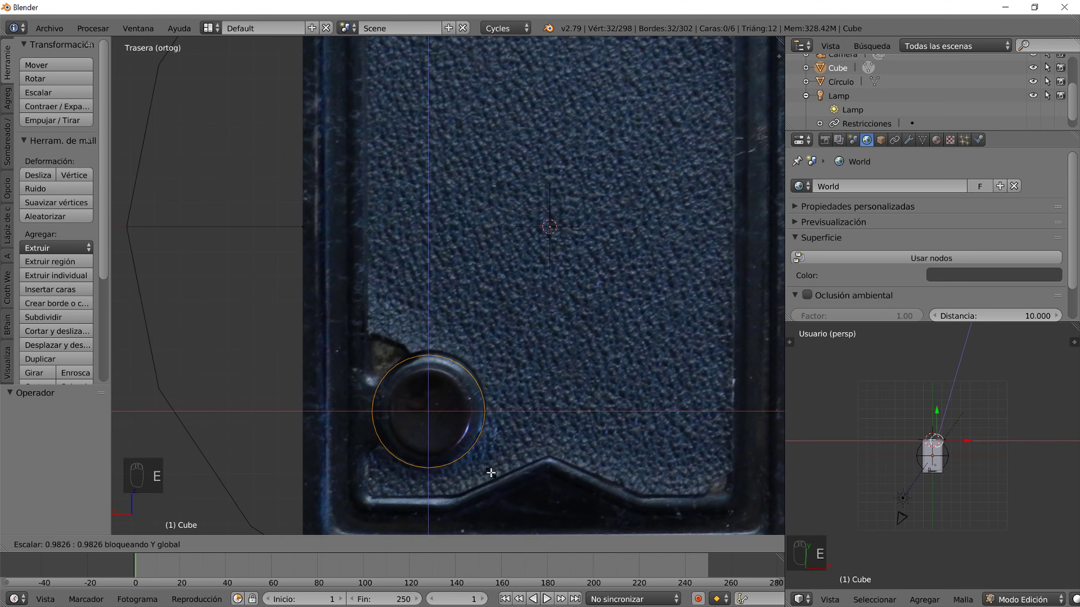
pyautogui.click(463, 458)
pyautogui.scroll(2, 492, 473)
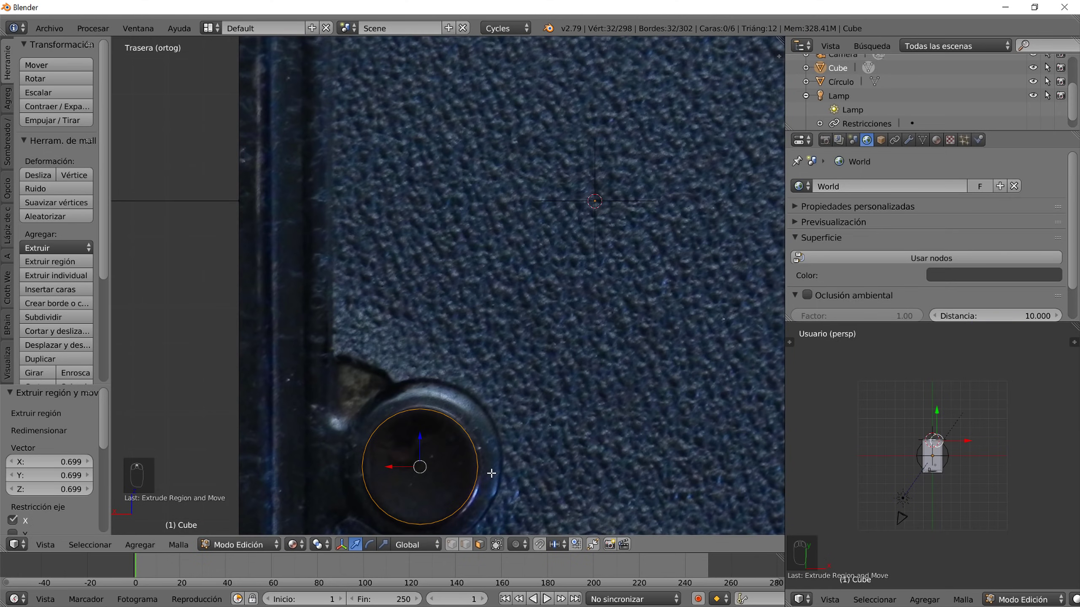
pyautogui.press('Tab')
pyautogui.press('Tab')
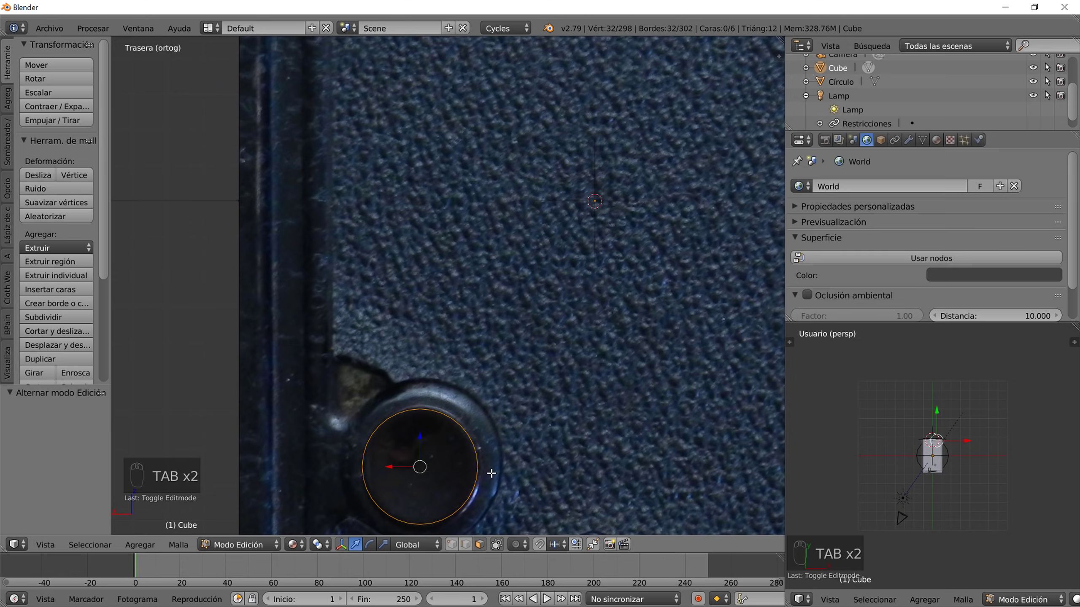
# - Check the circle in wireframe, return to material shading, and scale the circle by 1.443 to the round window's outer rim
pyautogui.press('z')
pyautogui.press('z')
pyautogui.press('z')
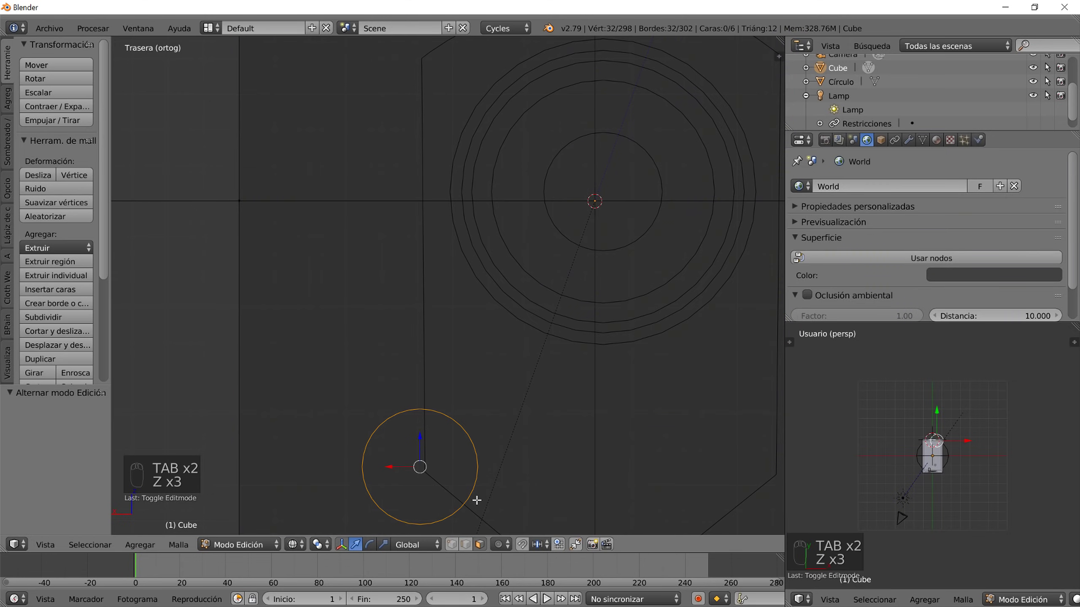
pyautogui.click(301, 545)
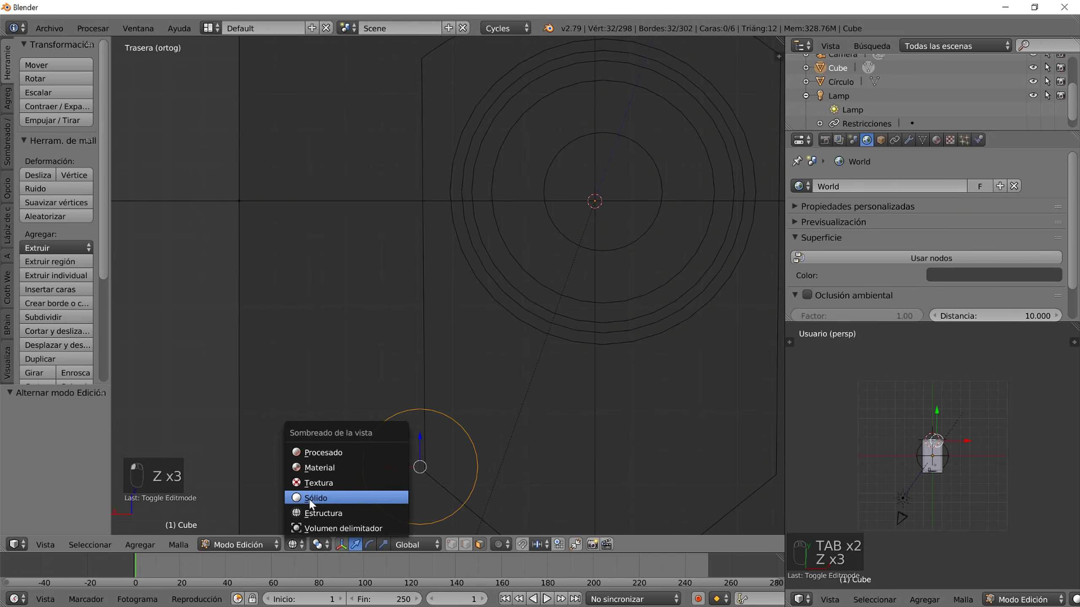
pyautogui.click(319, 473)
pyautogui.press('s')
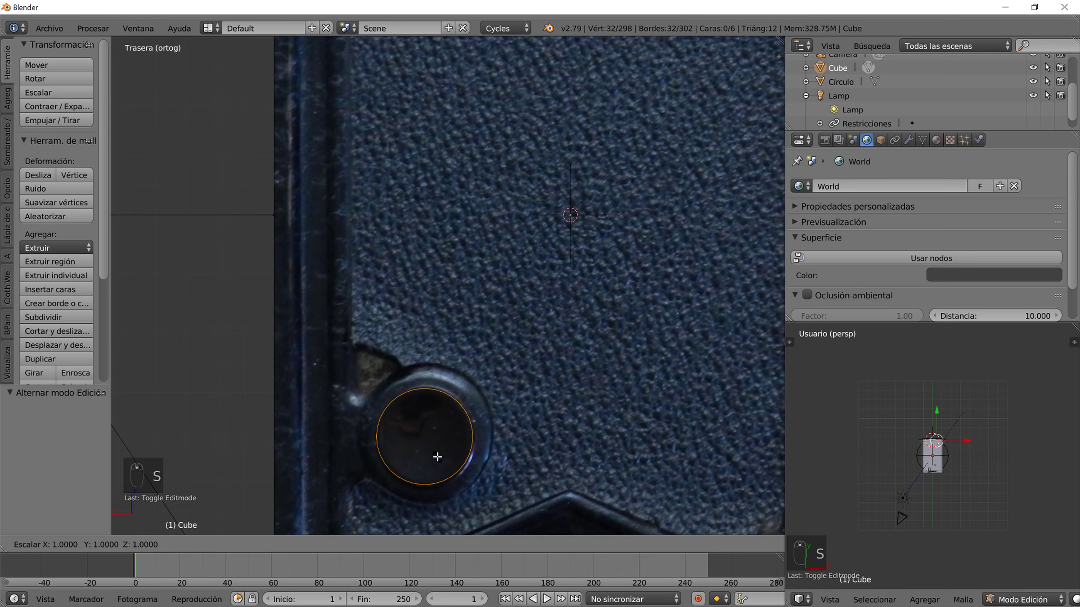
pyautogui.click(466, 485)
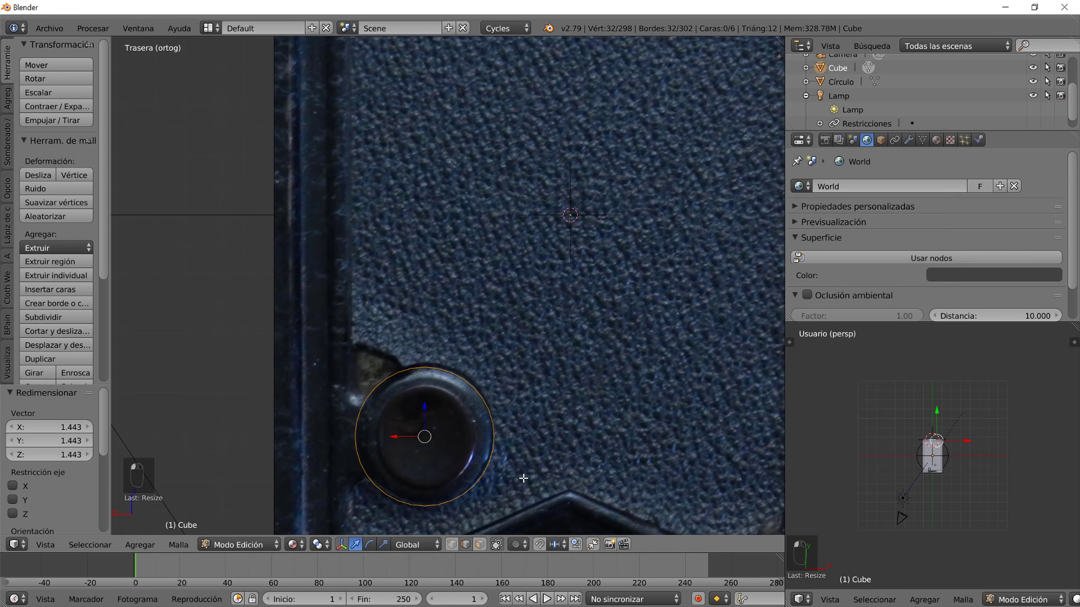
# - Extrude the round window's circle inward, scaling the new ring to about 0.753 with the Y axis excluded
pyautogui.press('e')
pyautogui.press('s')
pyautogui.hotkey('shift', 'y')
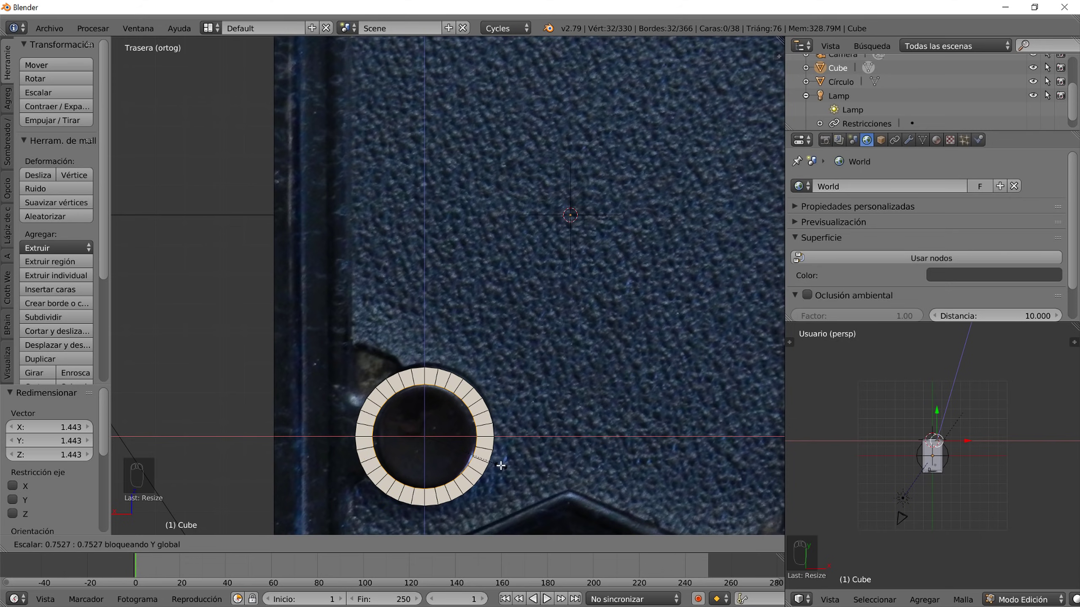
pyautogui.click(501, 466)
# - In front view, edit the camera body's mesh, select its large front face in face mode, and delete only that face
pyautogui.scroll(-4, 502, 464)
pyautogui.press('Tab')
pyautogui.scroll(-3, 503, 459)
pyautogui.moveTo(468, 426); pyautogui.dragTo(658, 410, button='middle')
pyautogui.press('KP_1')
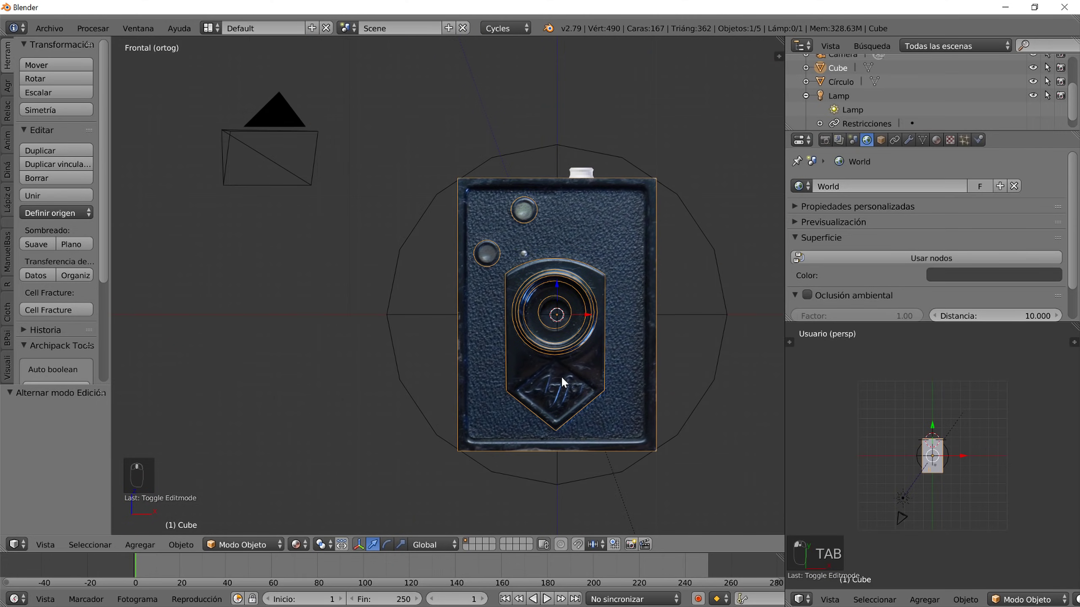
pyautogui.scroll(3, 561, 376)
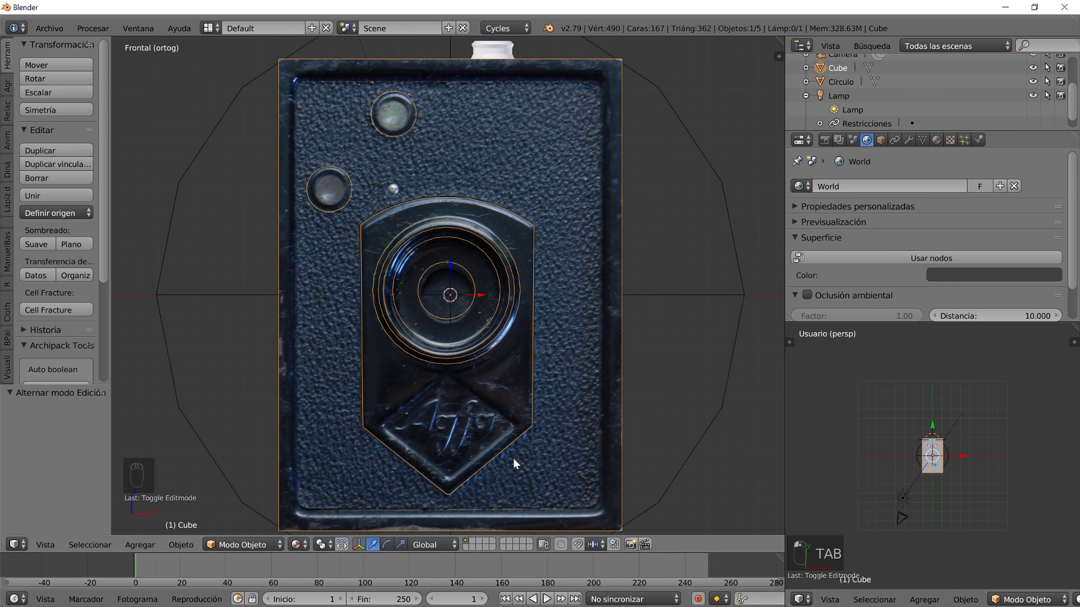
pyautogui.press('Tab')
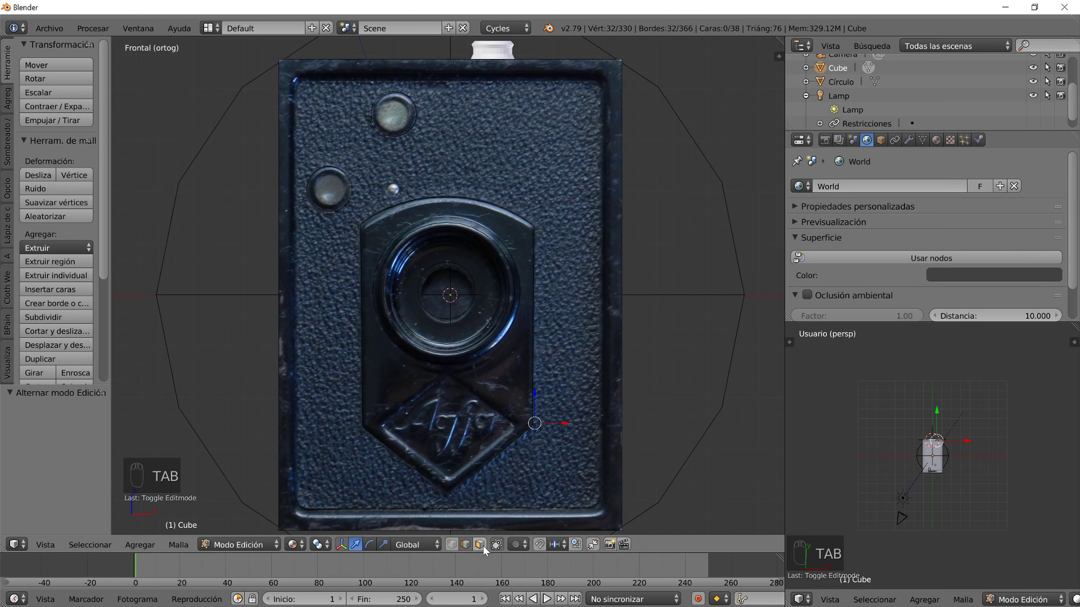
pyautogui.click(477, 545)
pyautogui.rightClick(577, 402)
pyautogui.moveTo(572, 445); pyautogui.dragTo(552, 462, button='middle')
pyautogui.press('x')
pyautogui.click(555, 455)
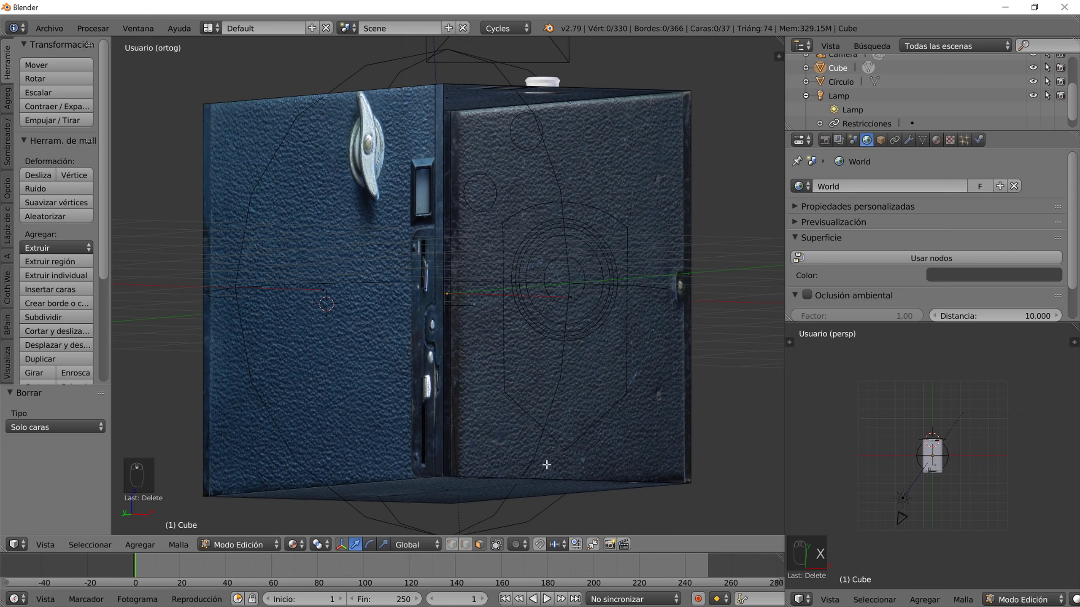
# - Switch the main viewport to solid shading and view the opened front of the camera body up close
pyautogui.click(276, 543)
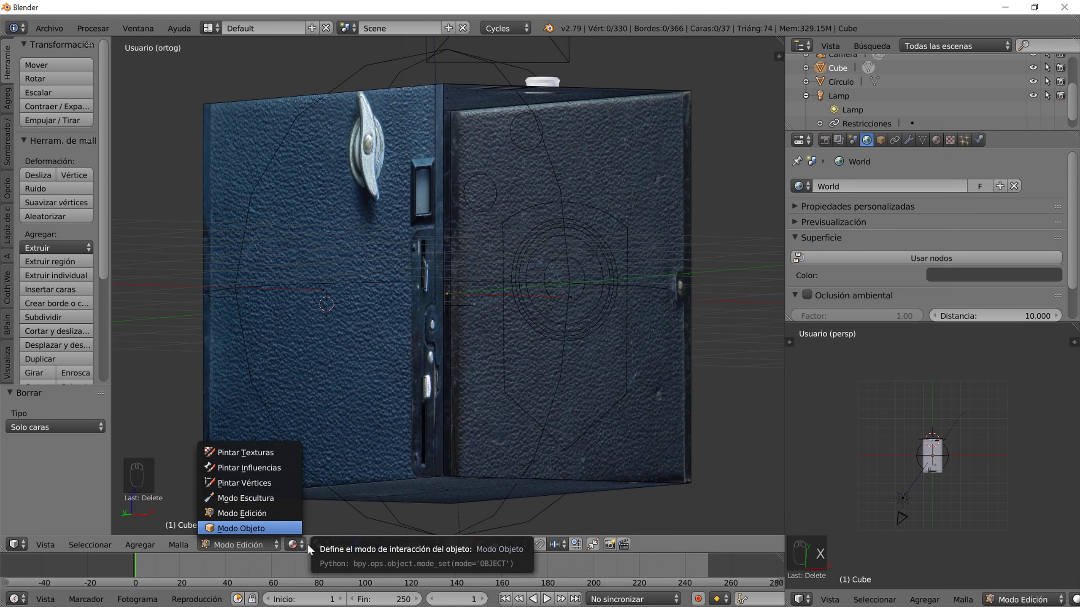
pyautogui.click(293, 544)
pyautogui.click(308, 494)
pyautogui.scroll(-3, 379, 446)
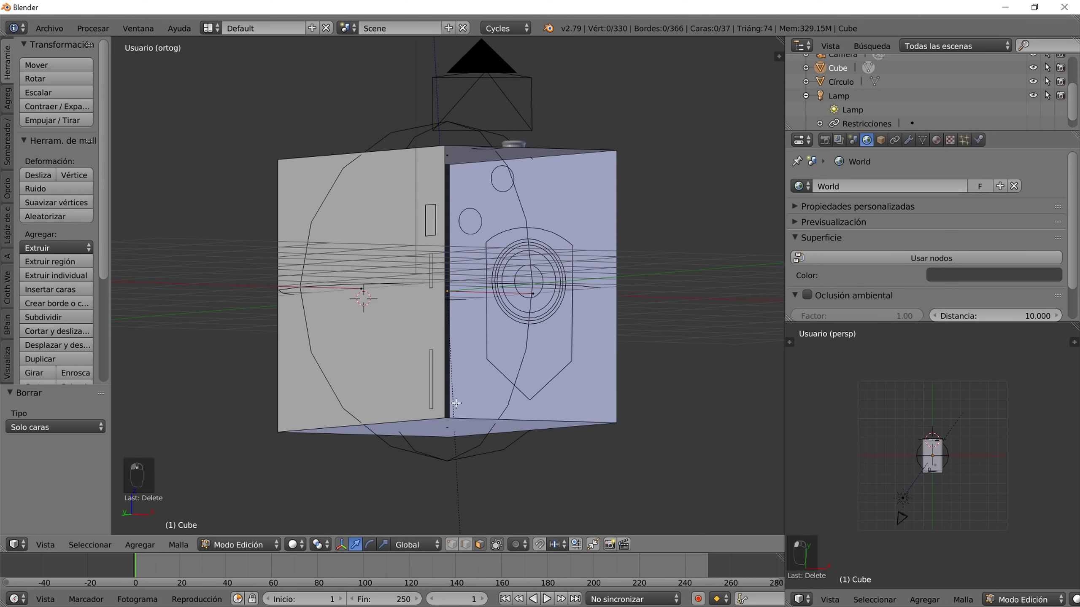
pyautogui.moveTo(379, 446); pyautogui.dragTo(455, 427, button='middle')
pyautogui.scroll(5, 507, 446)
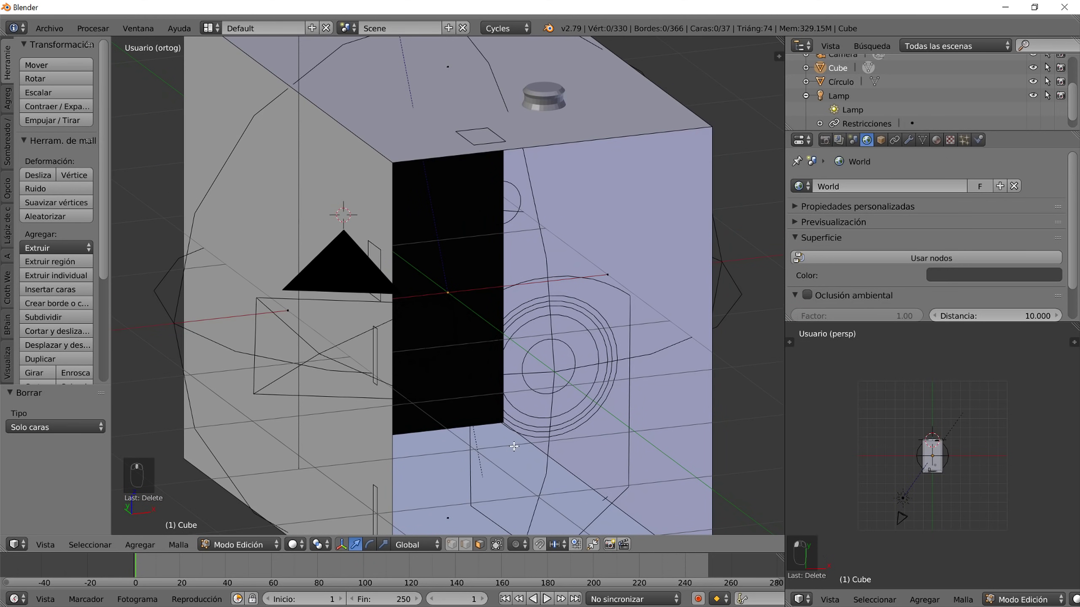
pyautogui.scroll(2, 940, 98)
pyautogui.scroll(1, 940, 92)
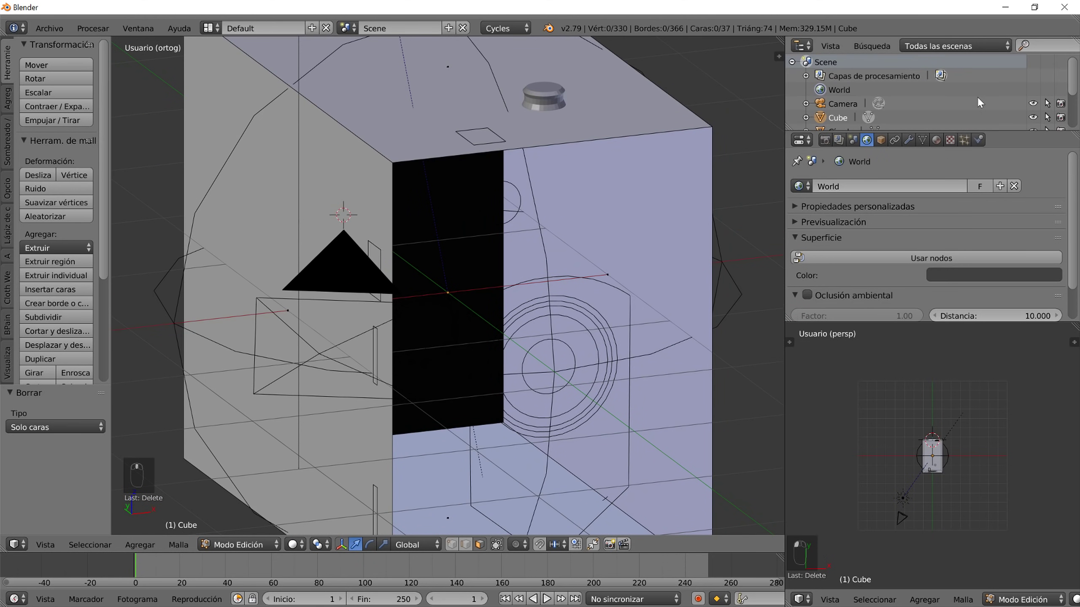
# - Hide the Camera and Vacío objects in the scene and bring the body's open front into view
pyautogui.click(1032, 104)
pyautogui.scroll(-4, 1014, 107)
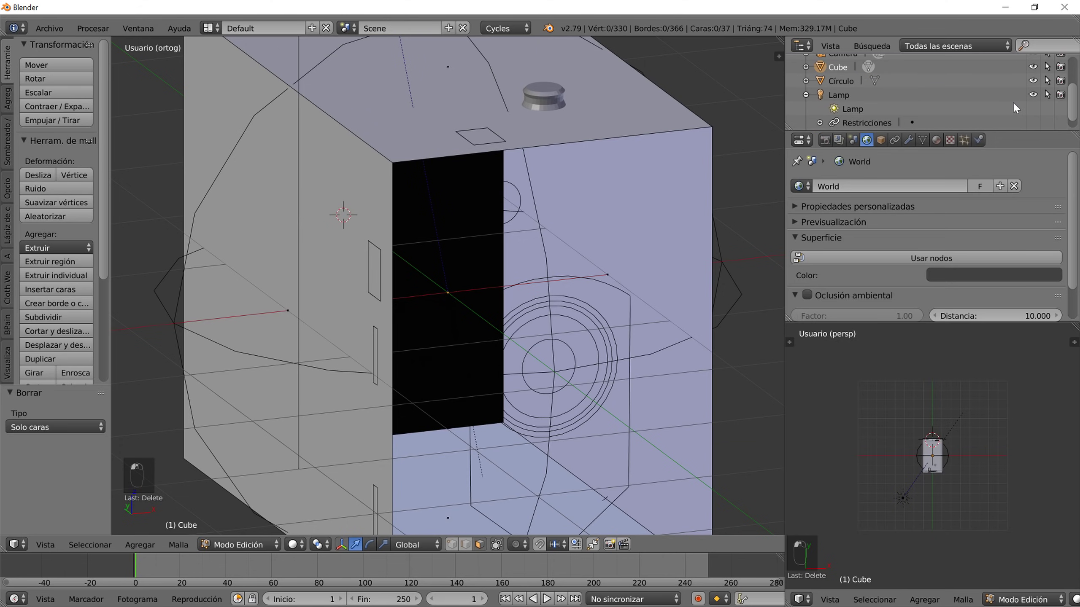
pyautogui.scroll(-1, 1024, 98)
pyautogui.click(1033, 123)
pyautogui.scroll(-3, 569, 361)
pyautogui.moveTo(569, 362); pyautogui.dragTo(608, 361, button='middle')
pyautogui.moveTo(570, 395); pyautogui.dragTo(482, 353, button='middle')
pyautogui.keyDown('shift'); pyautogui.moveTo(417, 378); pyautogui.dragTo(477, 376, button='middle'); pyautogui.keyUp('shift')
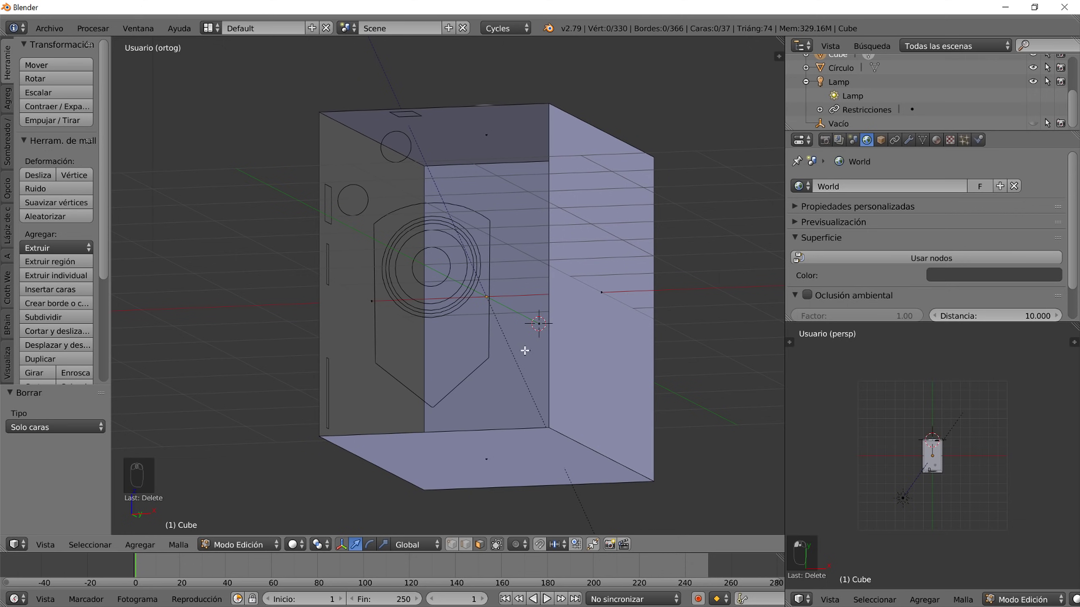
# - Select the front opening's border, the lens plate outline and both small circles as edge loops, and fill the area between them
pyautogui.keyDown('alt'); pyautogui.rightClick(549, 381); pyautogui.keyUp('alt')
pyautogui.click(467, 544)
pyautogui.keyDown('alt'); pyautogui.rightClick(549, 401); pyautogui.keyUp('alt')
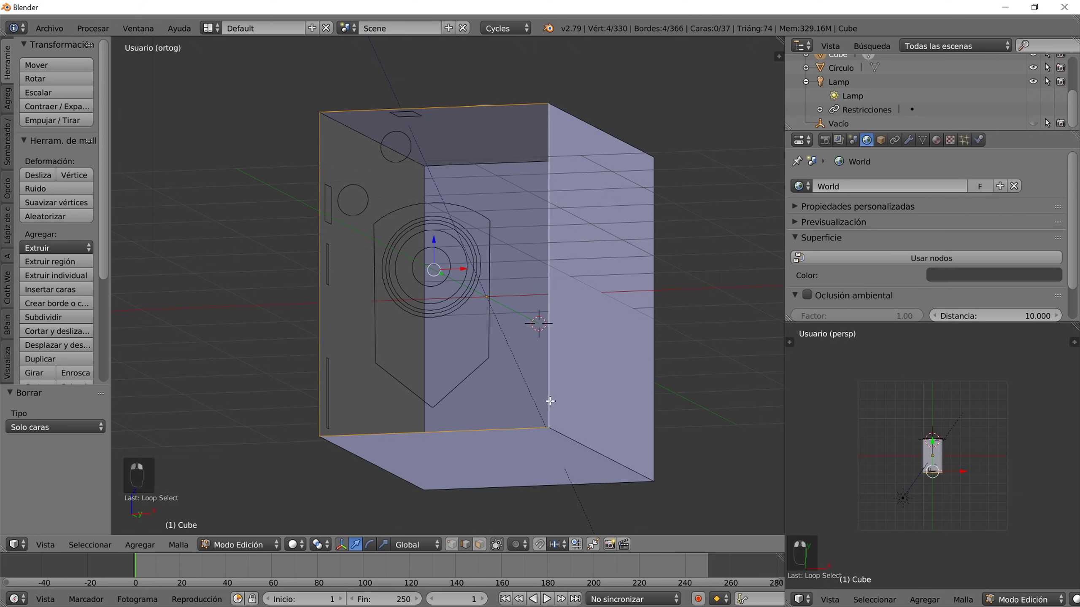
pyautogui.keyDown('alt'); pyautogui.keyDown('shift'); pyautogui.rightClick(469, 371); pyautogui.keyUp('shift'); pyautogui.keyUp('alt')
pyautogui.keyDown('alt'); pyautogui.keyDown('shift'); pyautogui.rightClick(374, 200); pyautogui.keyUp('shift'); pyautogui.keyUp('alt')
pyautogui.keyDown('alt'); pyautogui.keyDown('shift'); pyautogui.rightClick(399, 161); pyautogui.keyUp('shift'); pyautogui.keyUp('alt')
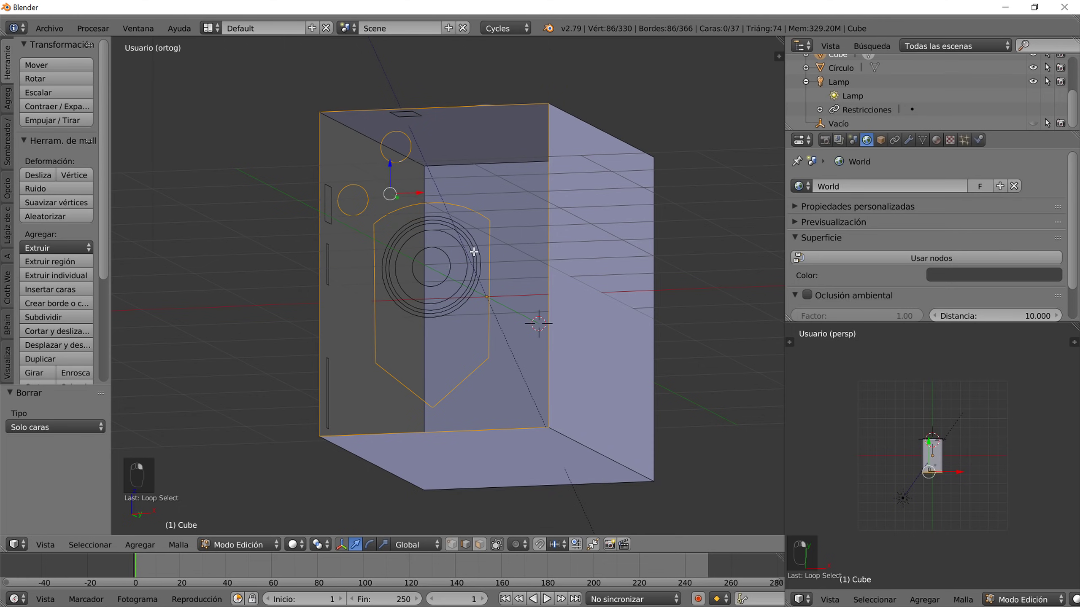
pyautogui.hotkey('alt', 'f')
pyautogui.moveTo(452, 281); pyautogui.dragTo(508, 359, button='middle')
pyautogui.scroll(5, 509, 365)
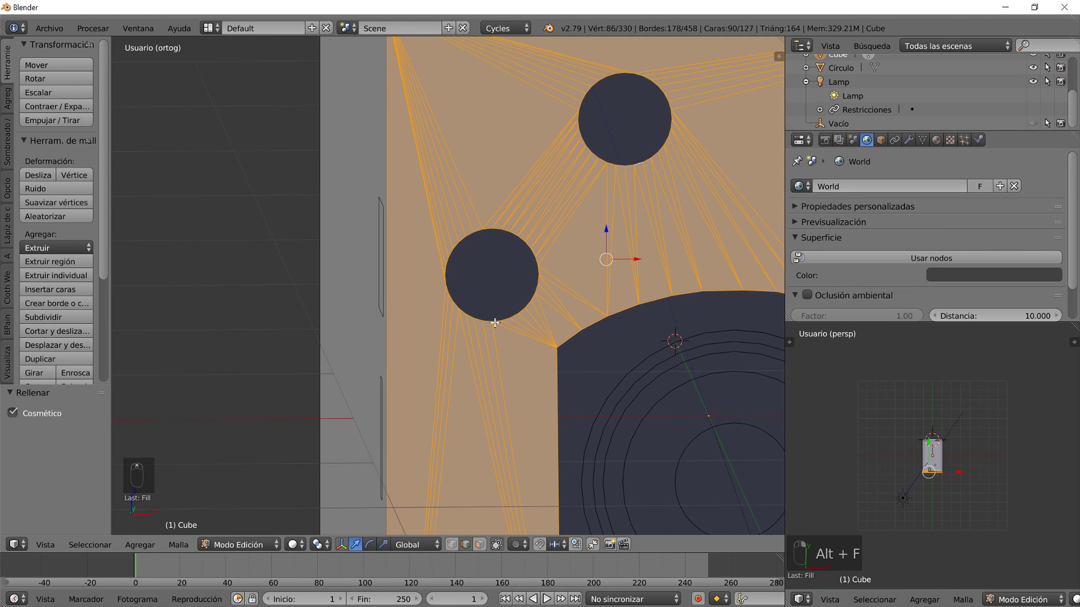
pyautogui.press('KP_1')
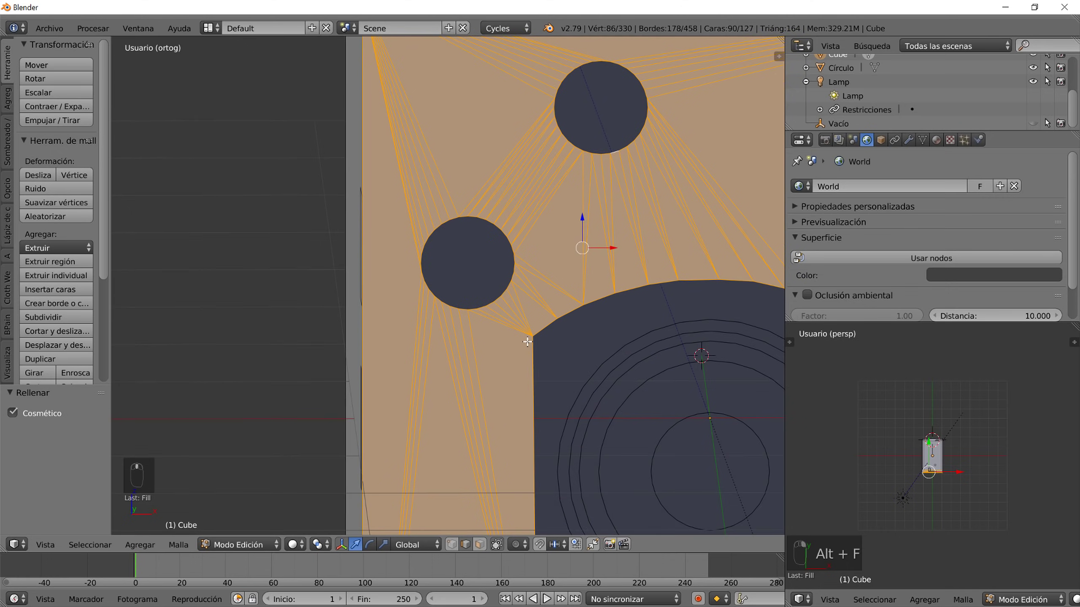
# - Switch the small 3D view to the UV/image editor and display the camera's front photo, DSCN5205.JPG
pyautogui.click(800, 599)
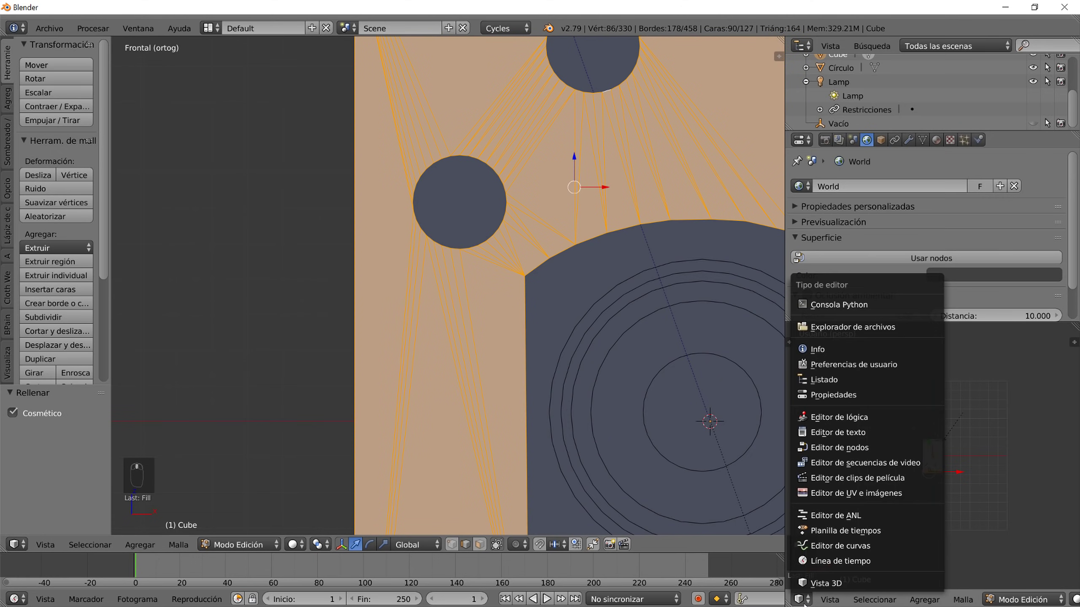
pyautogui.click(835, 494)
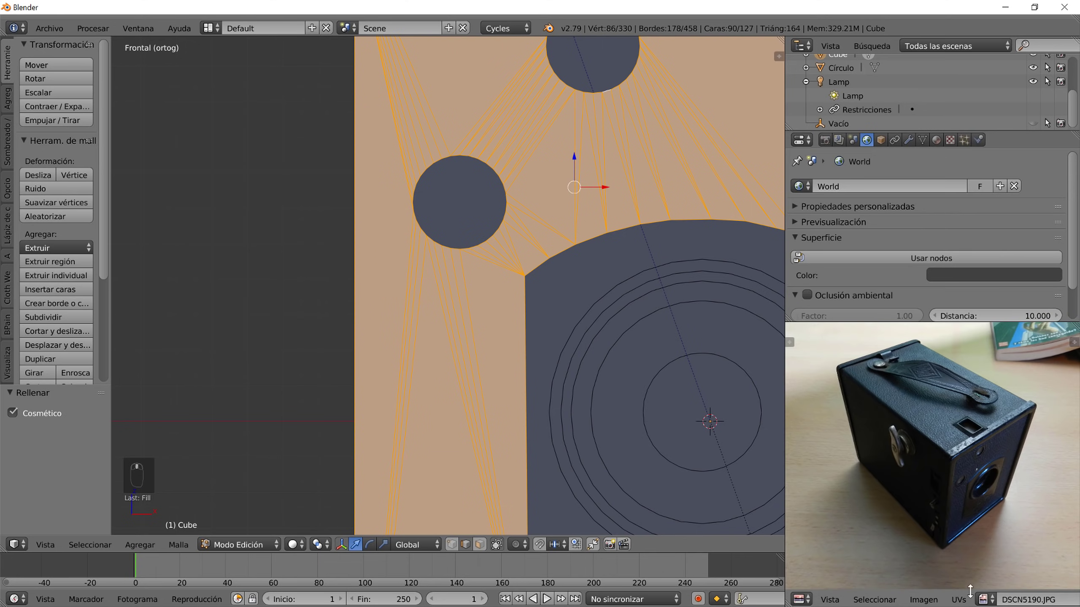
pyautogui.click(994, 599)
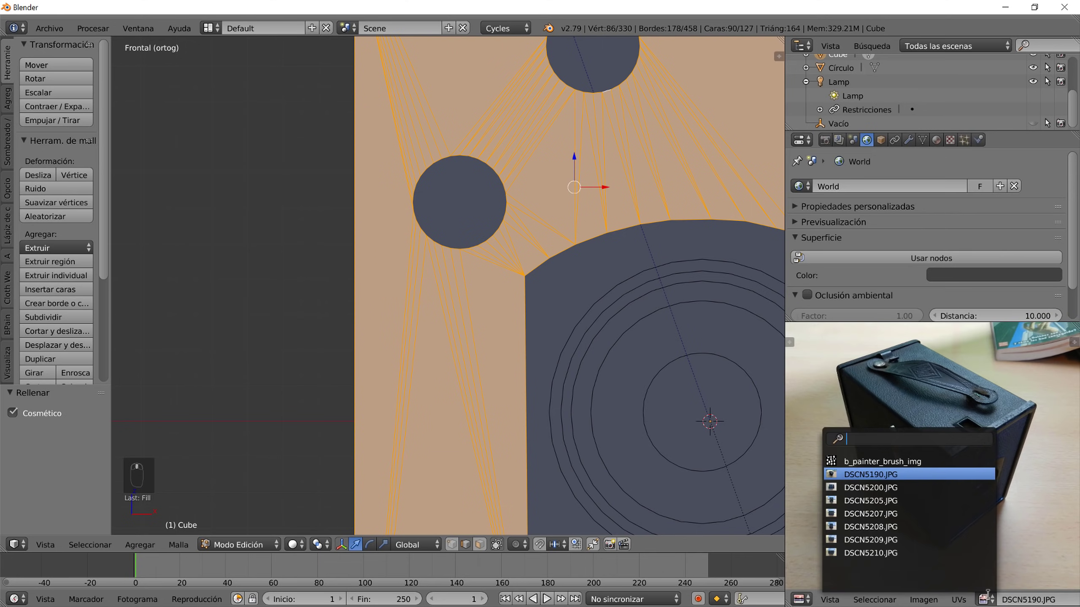
pyautogui.click(893, 527)
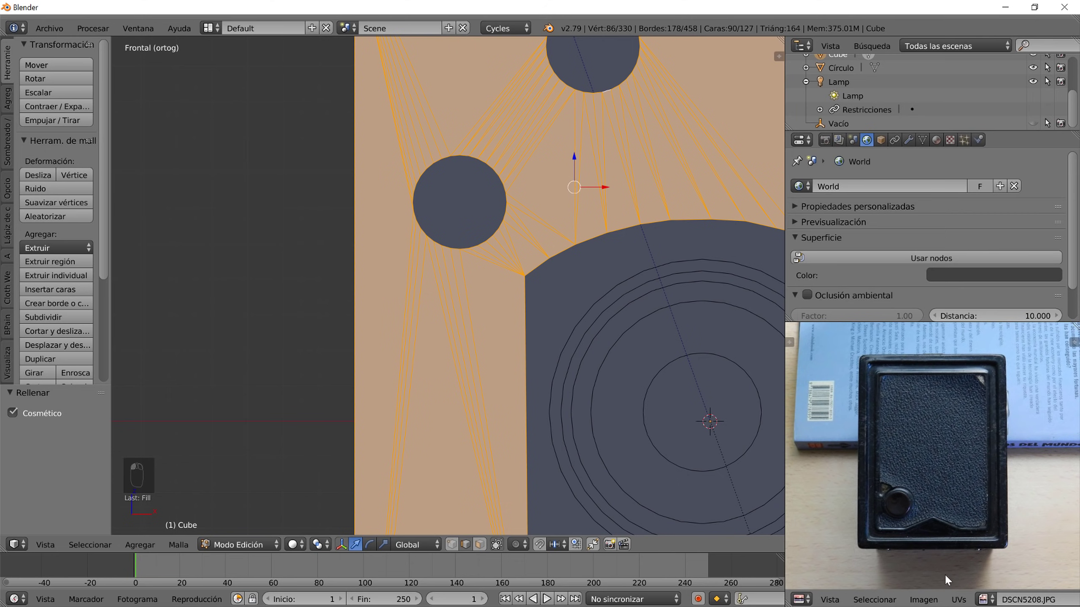
pyautogui.click(985, 599)
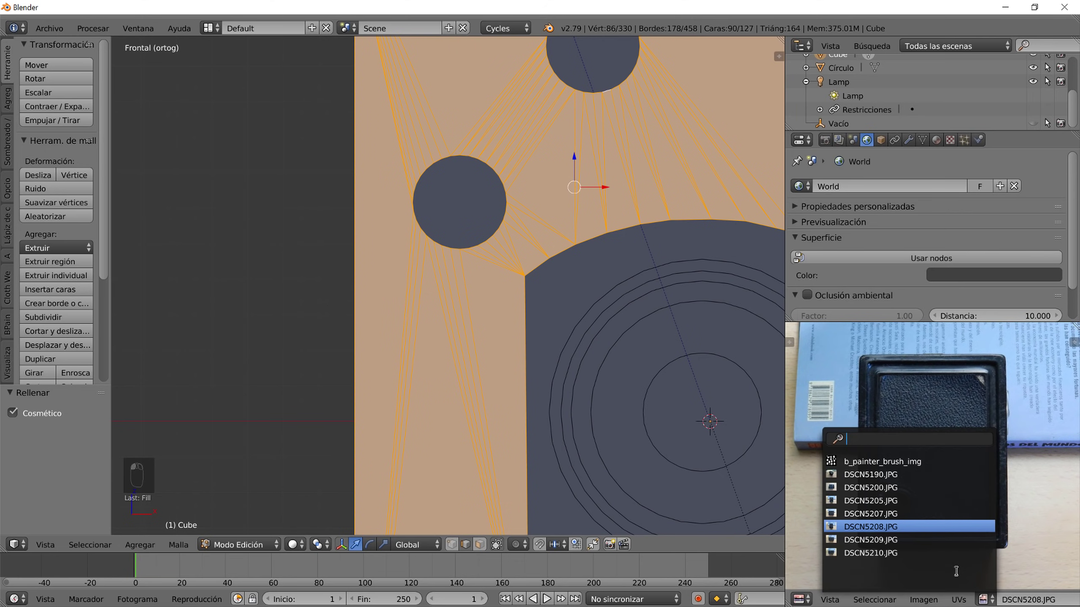
pyautogui.click(893, 501)
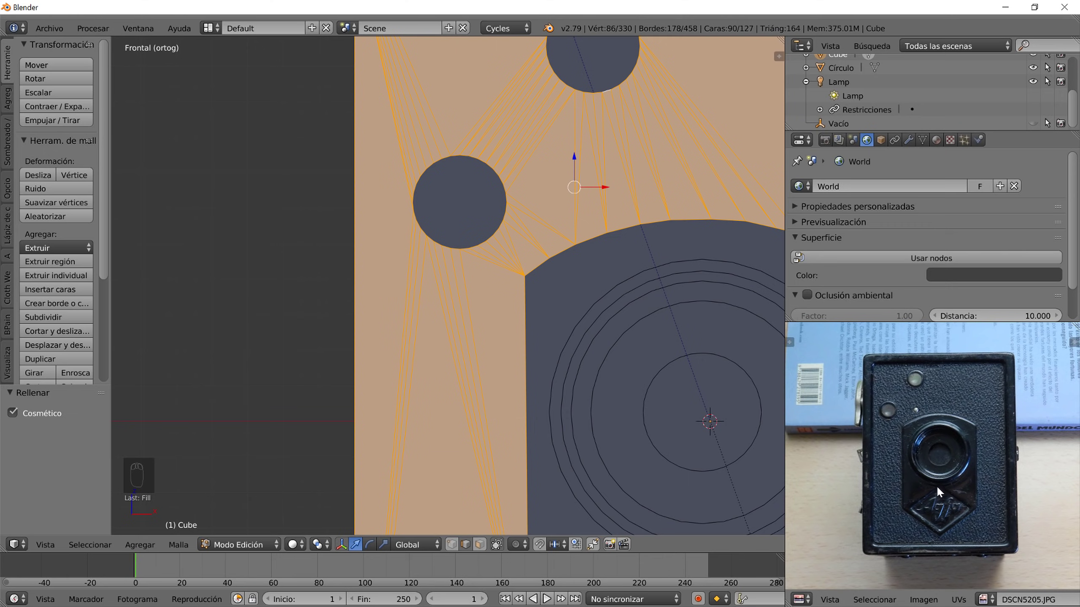
# - Extrude the edge loops of both small front circles inward, scaling each one to about 0.82
pyautogui.keyDown('alt'); pyautogui.rightClick(475, 246); pyautogui.keyUp('alt')
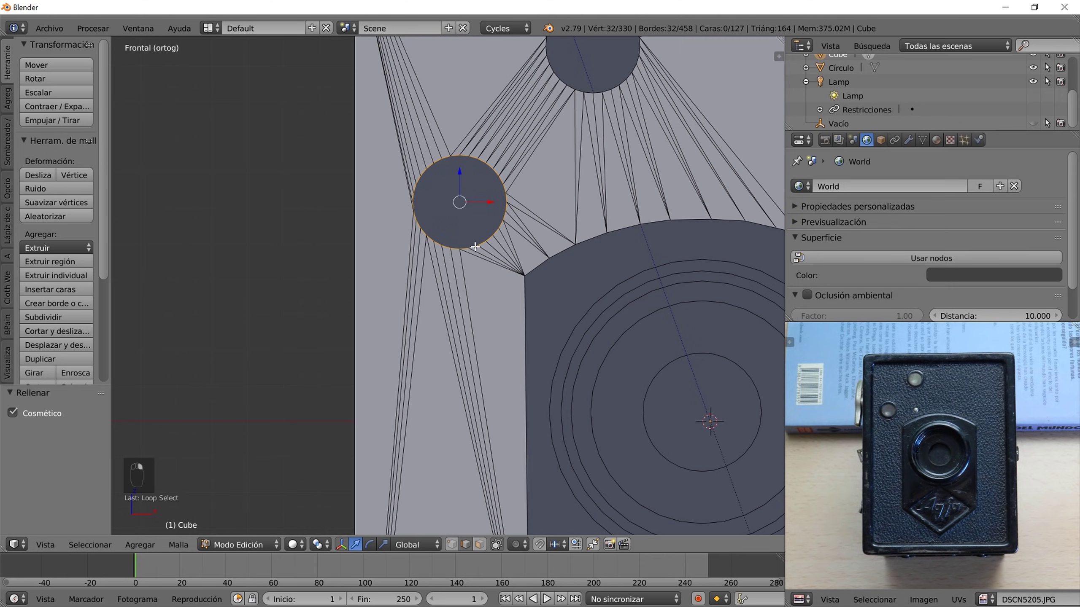
pyautogui.press('e')
pyautogui.press('s')
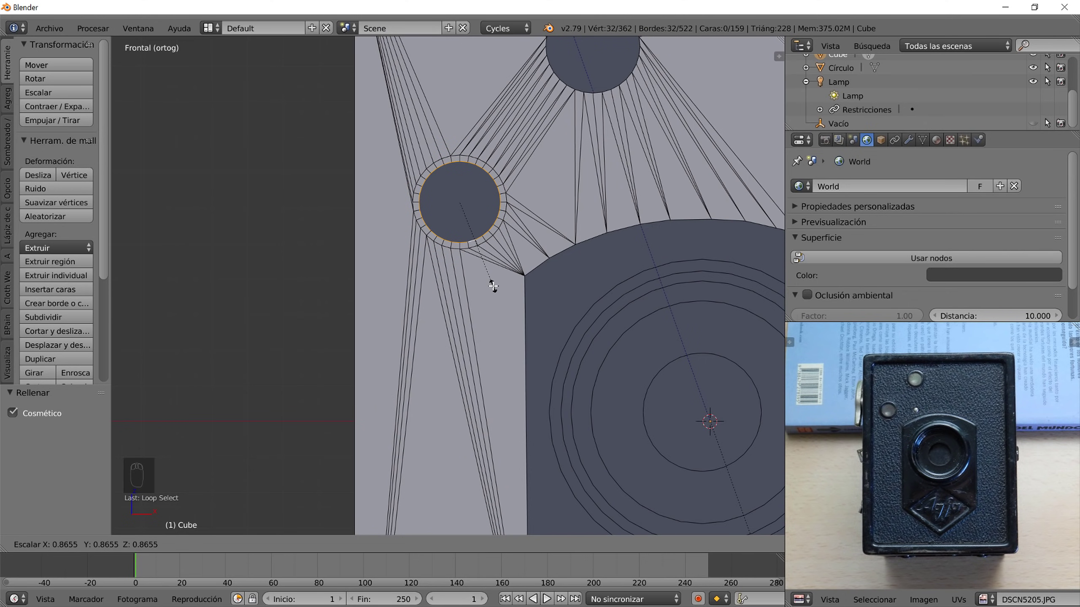
pyautogui.click(492, 284)
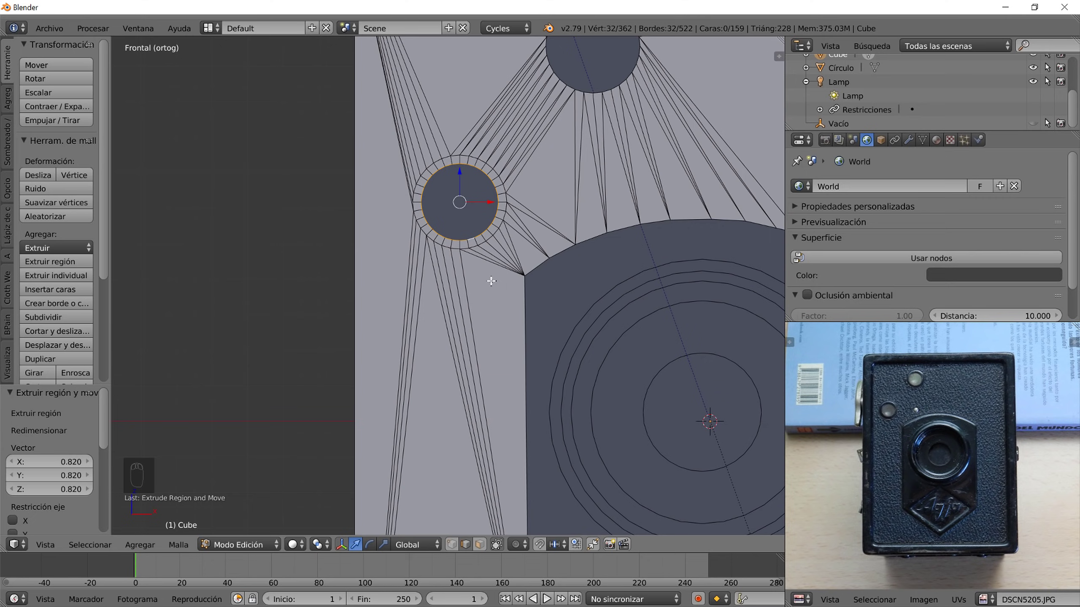
pyautogui.keyDown('shift'); pyautogui.moveTo(575, 115); pyautogui.dragTo(542, 213, button='middle'); pyautogui.keyUp('shift')
pyautogui.keyDown('alt'); pyautogui.rightClick(555, 189); pyautogui.keyUp('alt')
pyautogui.press('e')
pyautogui.press('s')
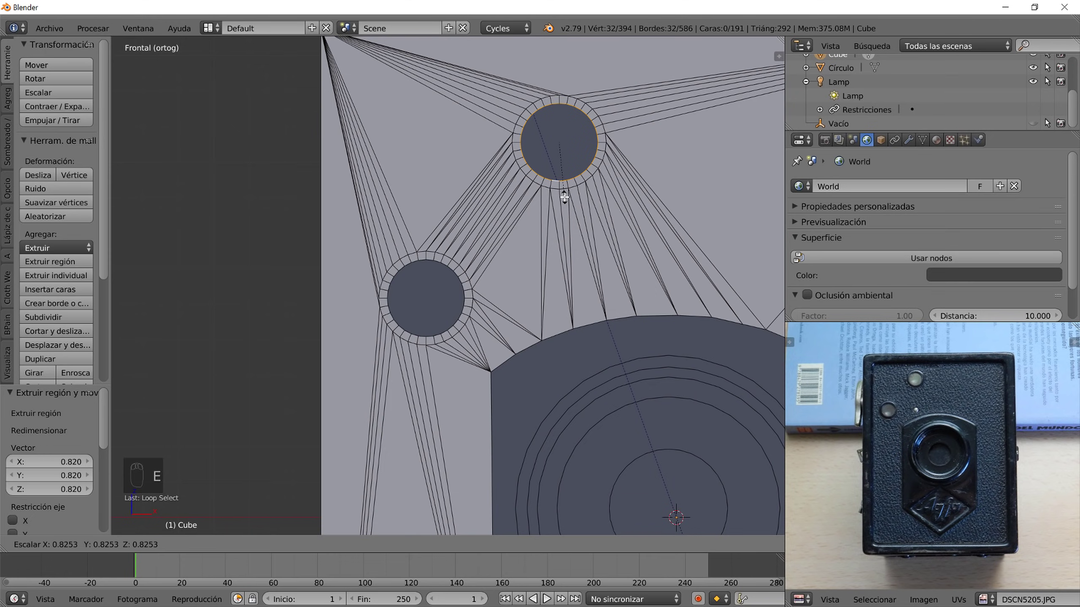
pyautogui.click(564, 197)
# - Fill the inner loops of both small front circles with a face
pyautogui.press('f')
pyautogui.keyDown('alt'); pyautogui.rightClick(448, 327); pyautogui.keyUp('alt')
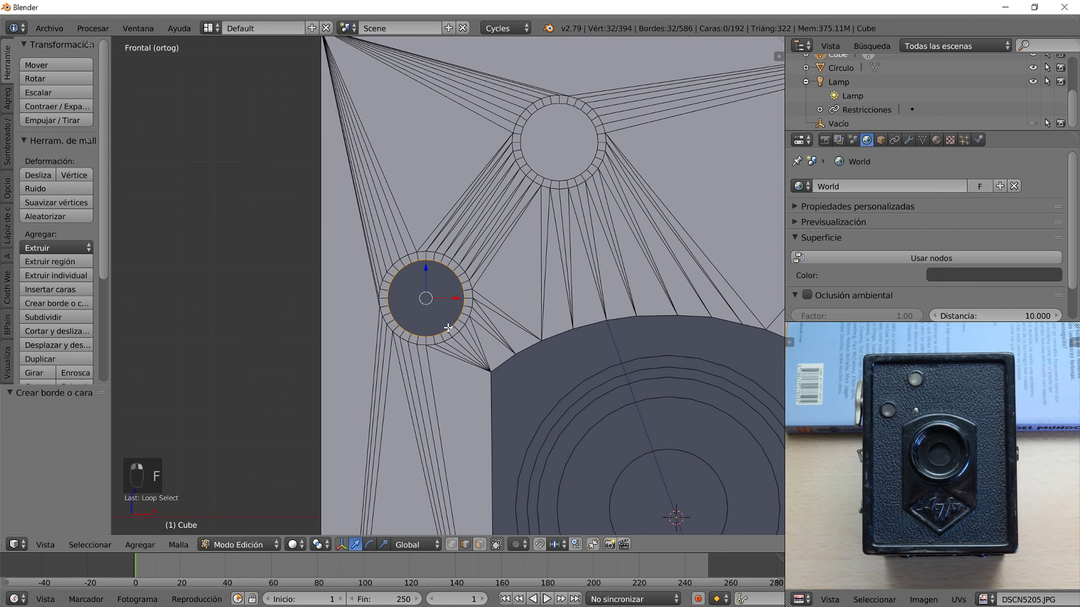
pyautogui.press('f')
# - Select the lens plate outline and the outermost lens circle as edge loops, and extrude them -0.040 along the Y axis
pyautogui.scroll(-5, 455, 341)
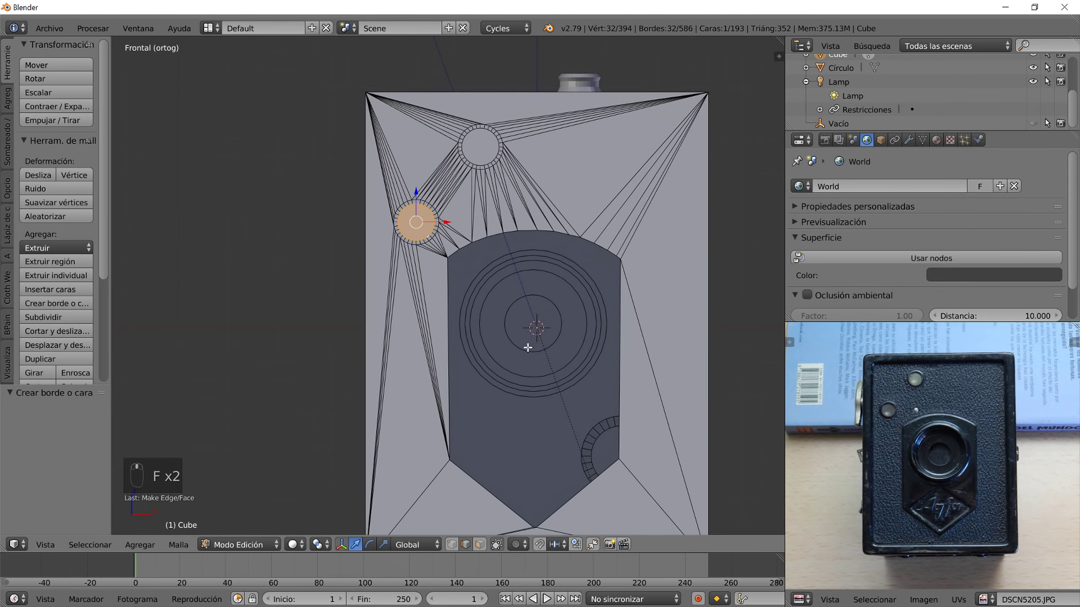
pyautogui.scroll(4, 558, 416)
pyautogui.keyDown('shift'); pyautogui.moveTo(558, 416); pyautogui.dragTo(522, 332, button='middle'); pyautogui.keyUp('shift')
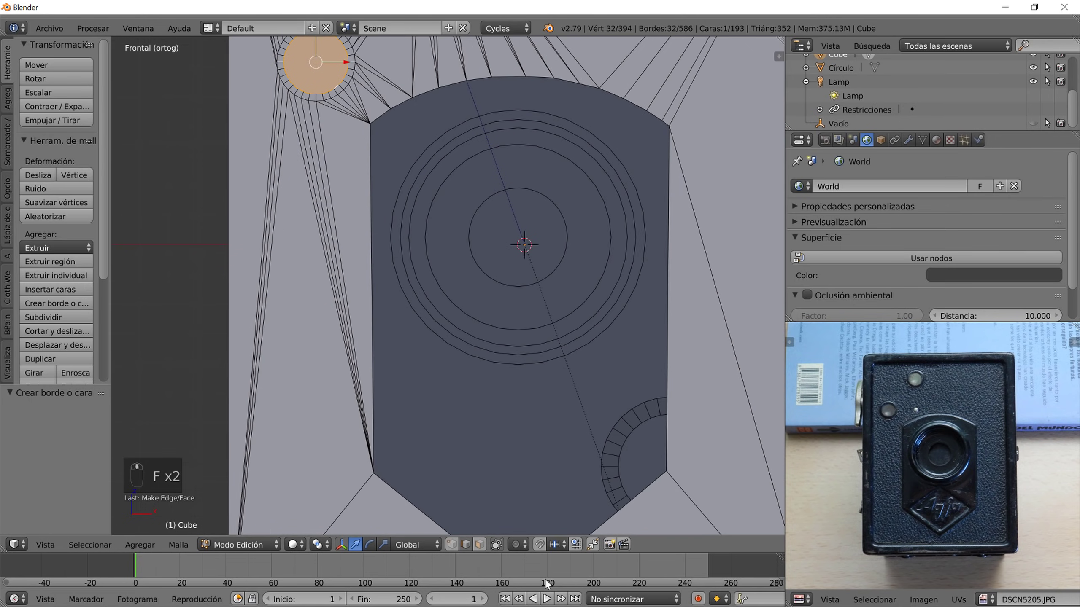
pyautogui.keyDown('alt'); pyautogui.rightClick(629, 496); pyautogui.keyUp('alt')
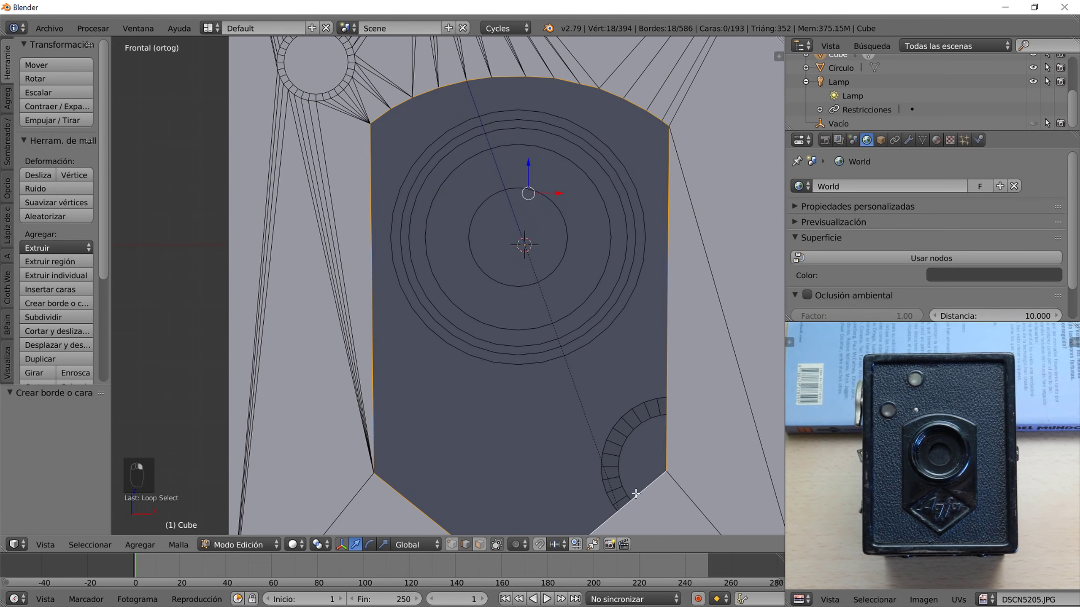
pyautogui.keyDown('alt'); pyautogui.keyDown('shift'); pyautogui.rightClick(575, 348); pyautogui.keyUp('shift'); pyautogui.keyUp('alt')
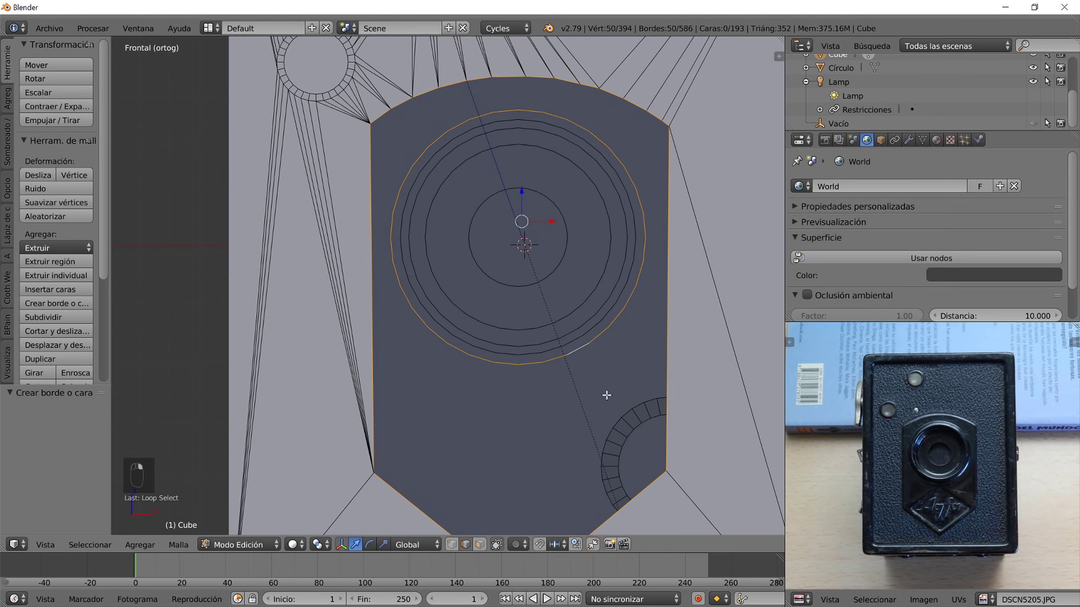
pyautogui.moveTo(642, 436); pyautogui.dragTo(616, 394, button='middle')
pyautogui.moveTo(538, 405); pyautogui.dragTo(451, 404, button='middle')
pyautogui.press('KP_Decimal')
pyautogui.press('KP_Decimal')
pyautogui.press('KP_Decimal')
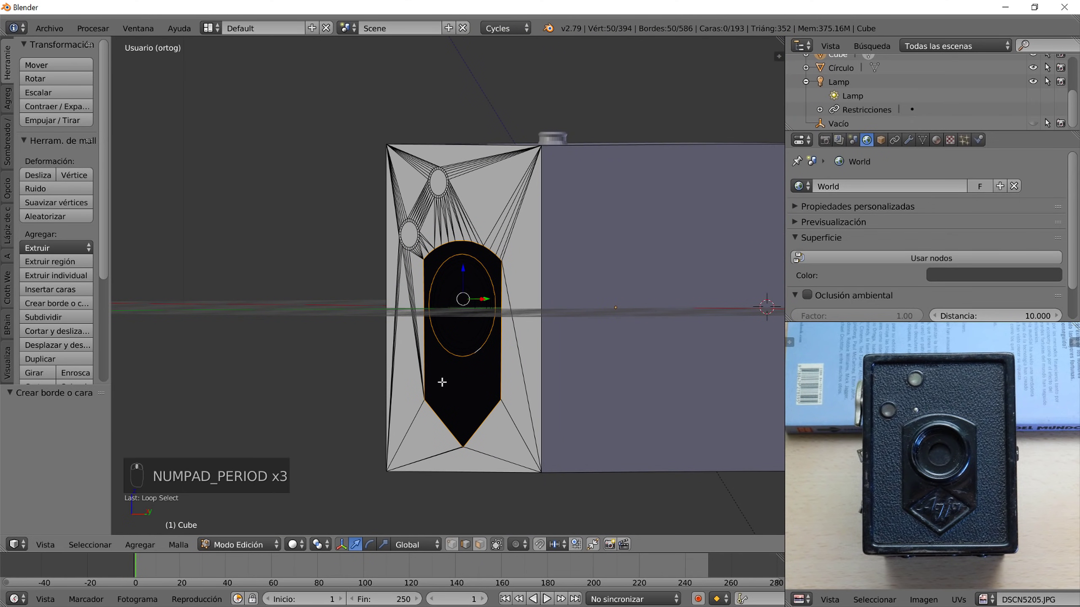
pyautogui.press('e')
pyautogui.press('e')
pyautogui.press('e')
pyautogui.press('e')
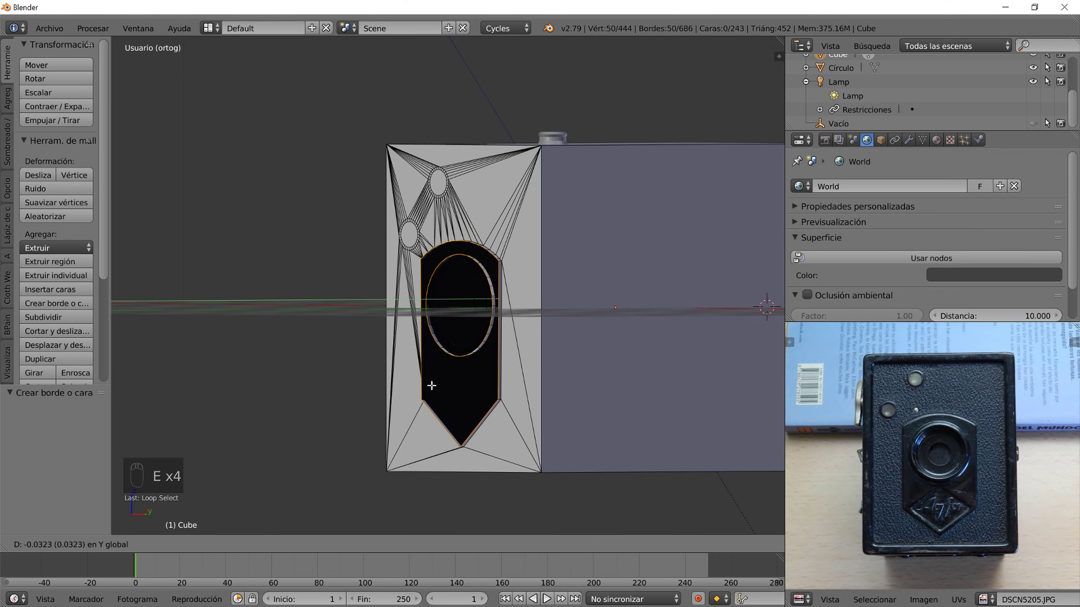
pyautogui.click(424, 387)
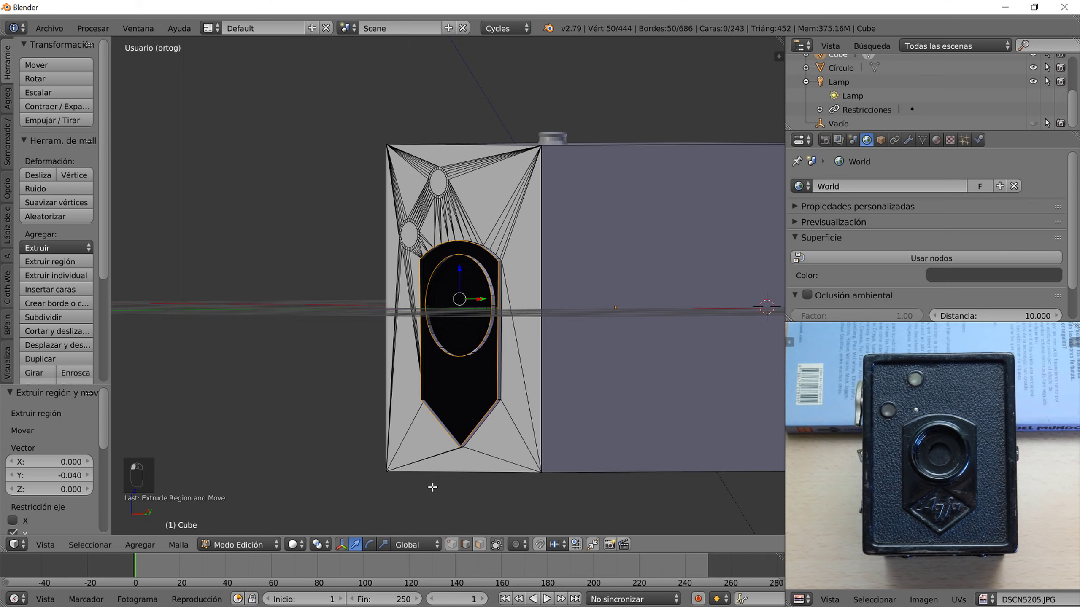
# - In front view, scale the extruded plate outline and lens circle down to 0.979
pyautogui.press('KP_1')
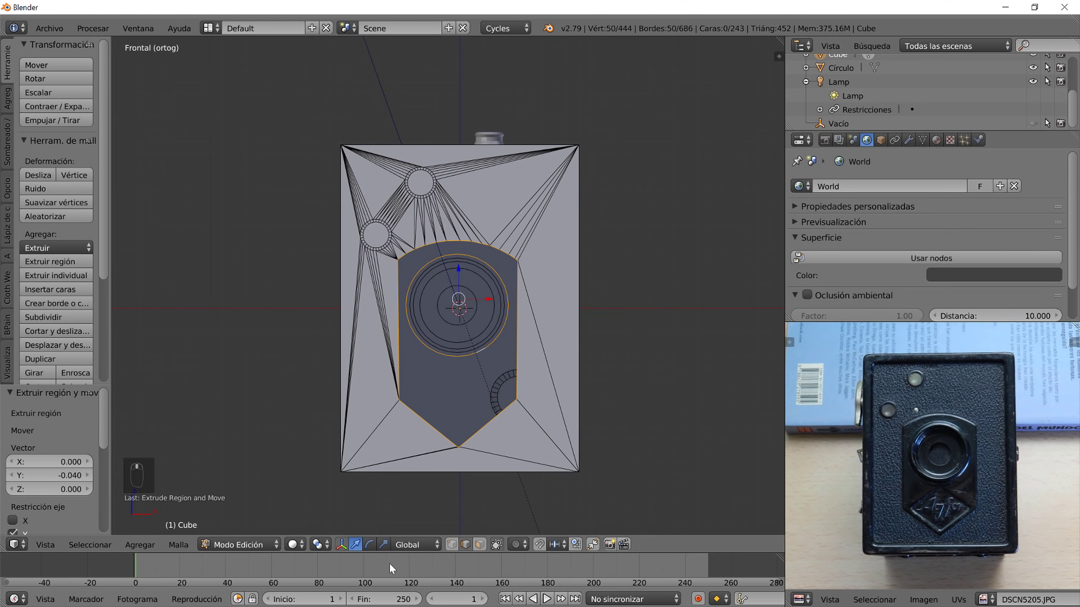
pyautogui.press('s')
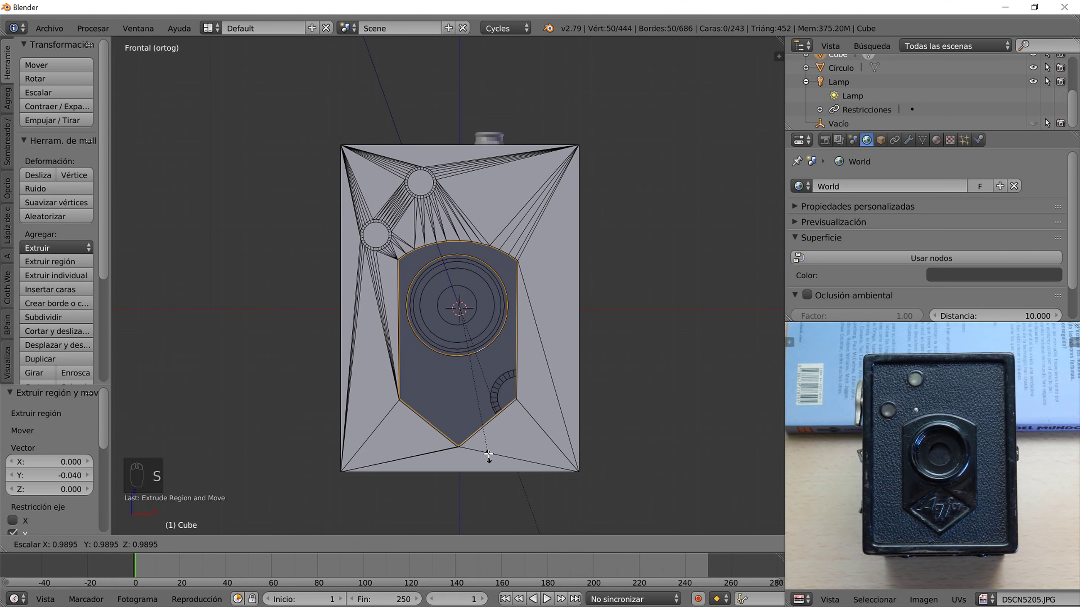
pyautogui.click(487, 438)
# - Select only the inner edge loop of the extruded lens ring and scale it to about 0.9 in X and Z only
pyautogui.scroll(-1, 498, 456)
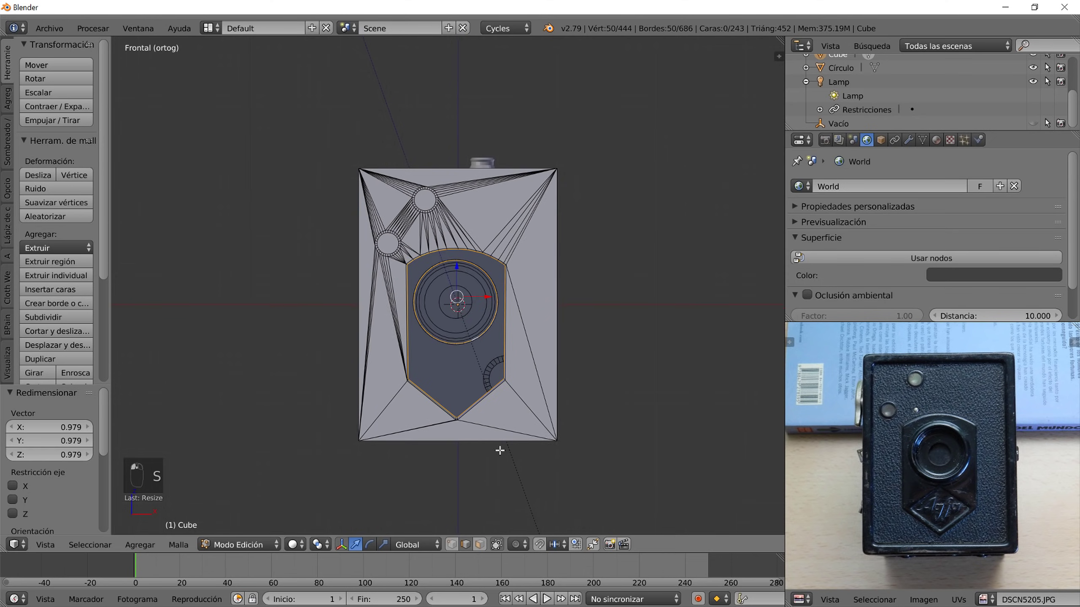
pyautogui.scroll(5, 499, 452)
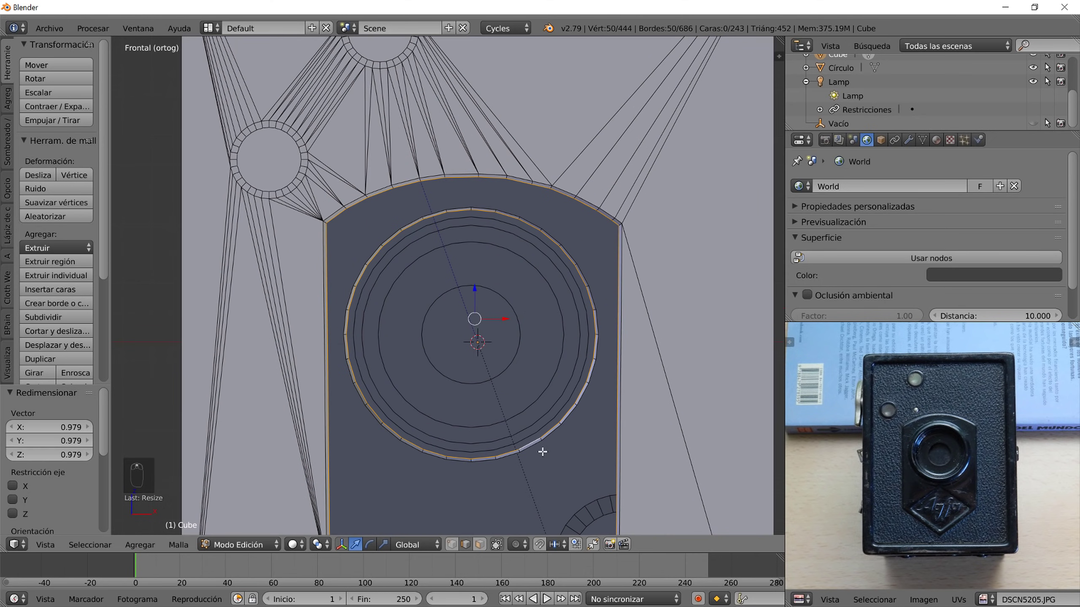
pyautogui.keyDown('alt'); pyautogui.rightClick(529, 450); pyautogui.keyUp('alt')
pyautogui.scroll(-2, 537, 490)
pyautogui.moveTo(574, 472); pyautogui.dragTo(493, 432, button='middle')
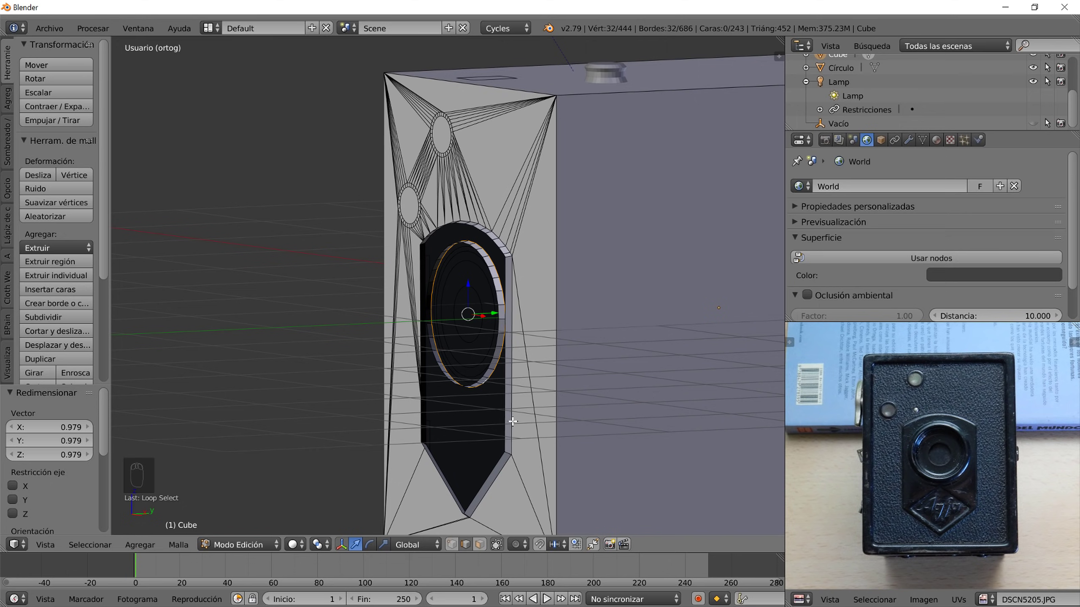
pyautogui.press('s')
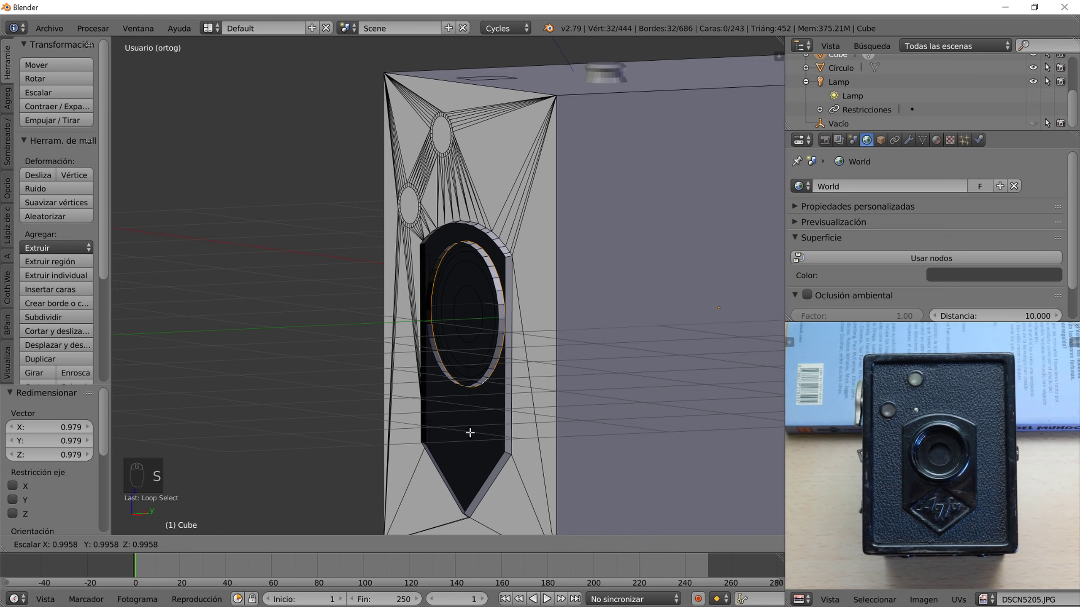
pyautogui.hotkey('shift', 'y')
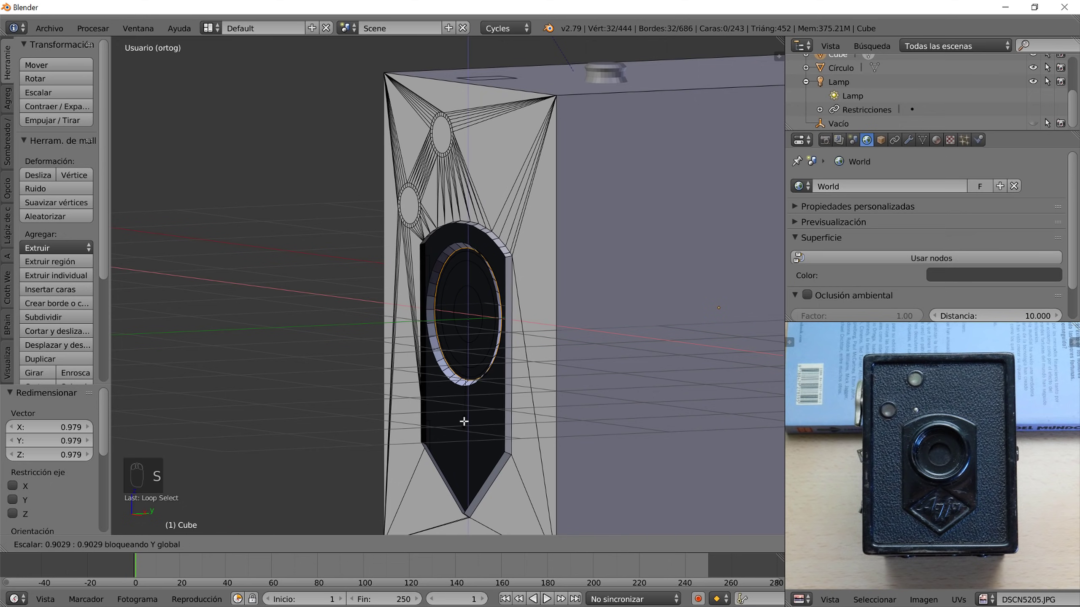
pyautogui.click(465, 424)
# - Select the extruded plate outline and the front loop of the lens ring, and fill the area between them
pyautogui.moveTo(465, 424)
pyautogui.mouseDown(button='middle')
pyautogui.moveTo(465, 441)
pyautogui.moveTo(470, 422)
pyautogui.mouseUp(button='middle')
pyautogui.keyDown('alt'); pyautogui.rightClick(471, 423); pyautogui.keyUp('alt')
pyautogui.keyDown('alt'); pyautogui.keyDown('shift'); pyautogui.rightClick(452, 355); pyautogui.keyUp('shift'); pyautogui.keyUp('alt')
pyautogui.hotkey('alt', 'f')
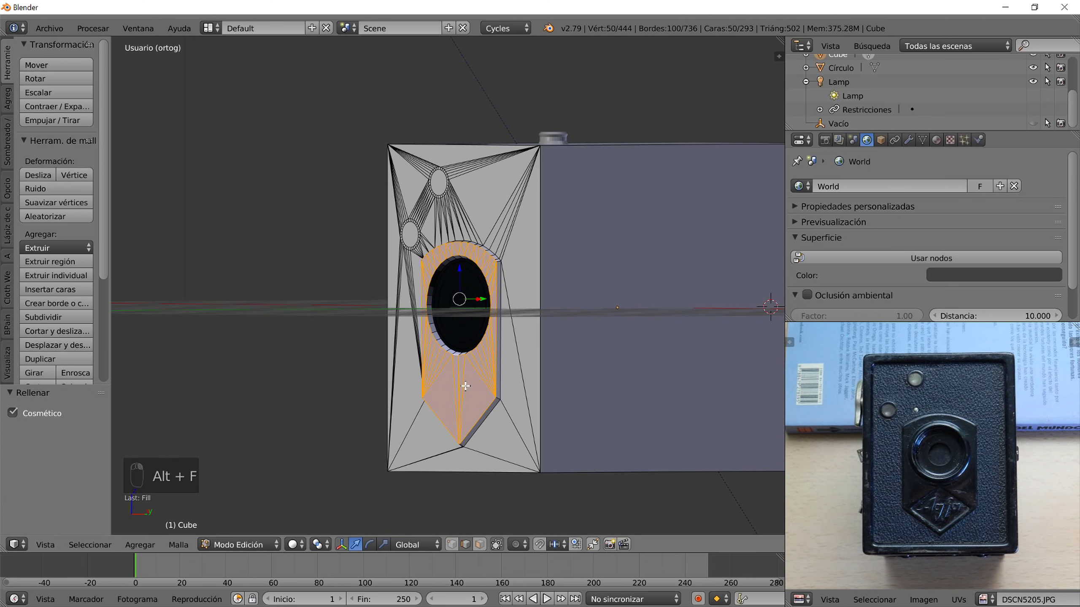
# - Compare with the lens close-up in the photo, and fill the narrow band between the ring's inner loop and the adjacent lens circle
pyautogui.press('KP_1')
pyautogui.press('KP_Decimal')
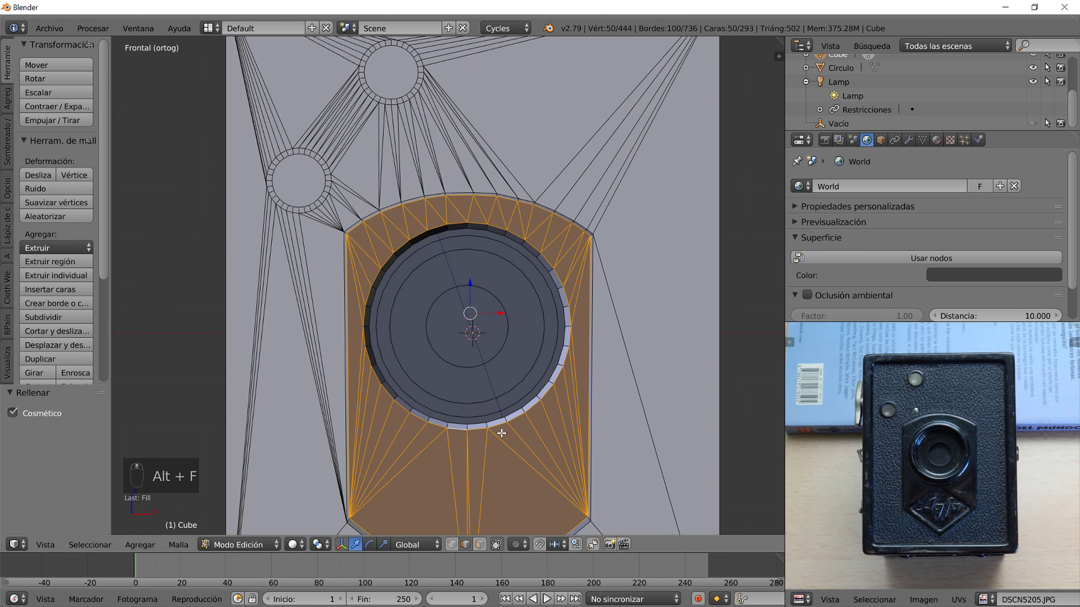
pyautogui.scroll(6, 942, 475)
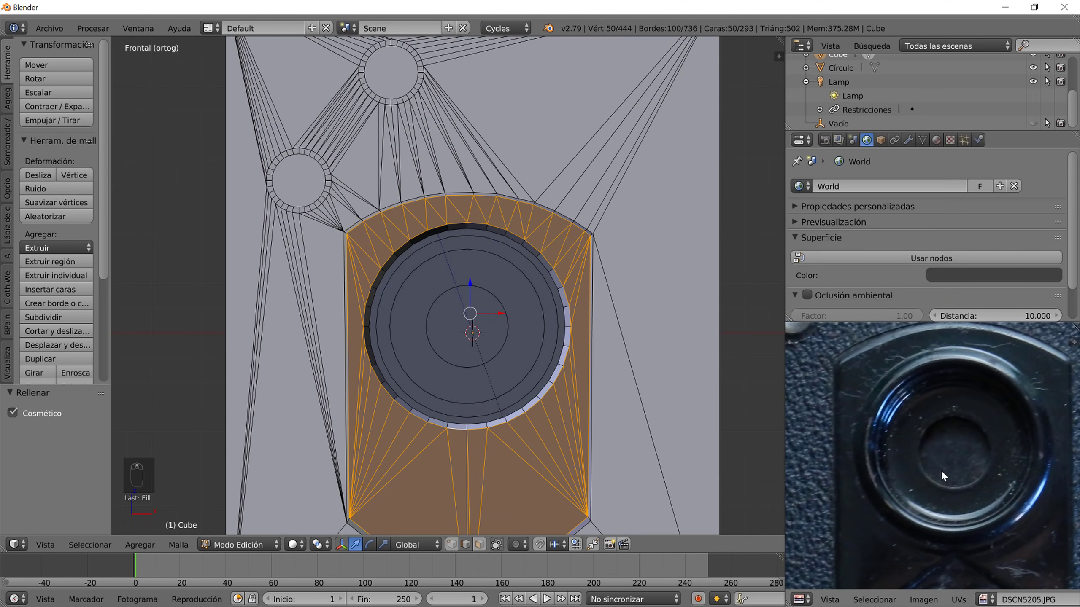
pyautogui.keyDown('alt'); pyautogui.rightClick(483, 423); pyautogui.keyUp('alt')
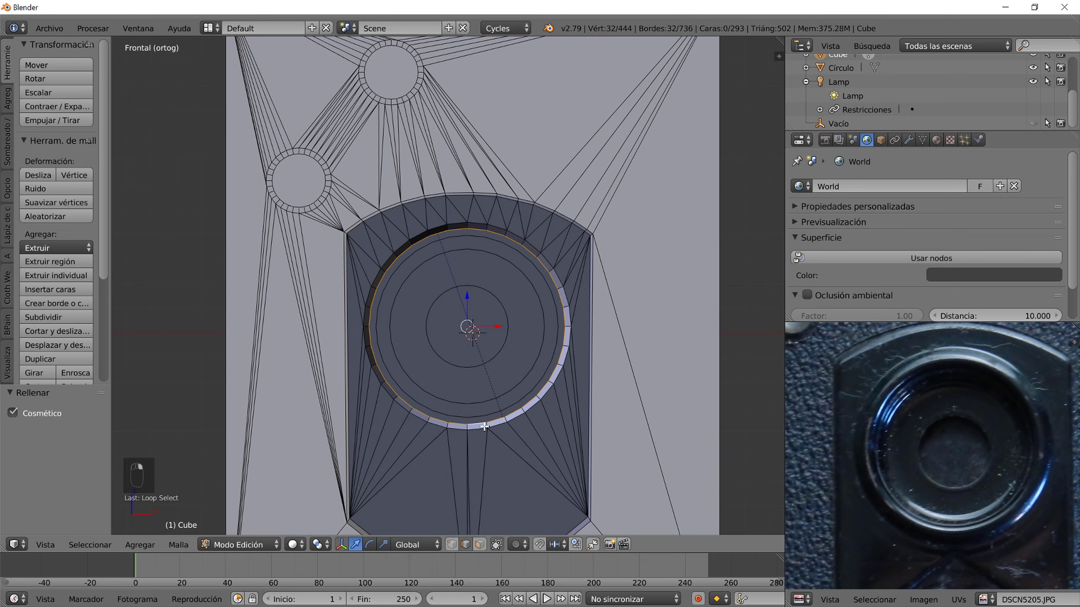
pyautogui.keyDown('alt'); pyautogui.keyDown('shift'); pyautogui.rightClick(486, 417); pyautogui.keyUp('shift'); pyautogui.keyUp('alt')
pyautogui.hotkey('alt', 'f')
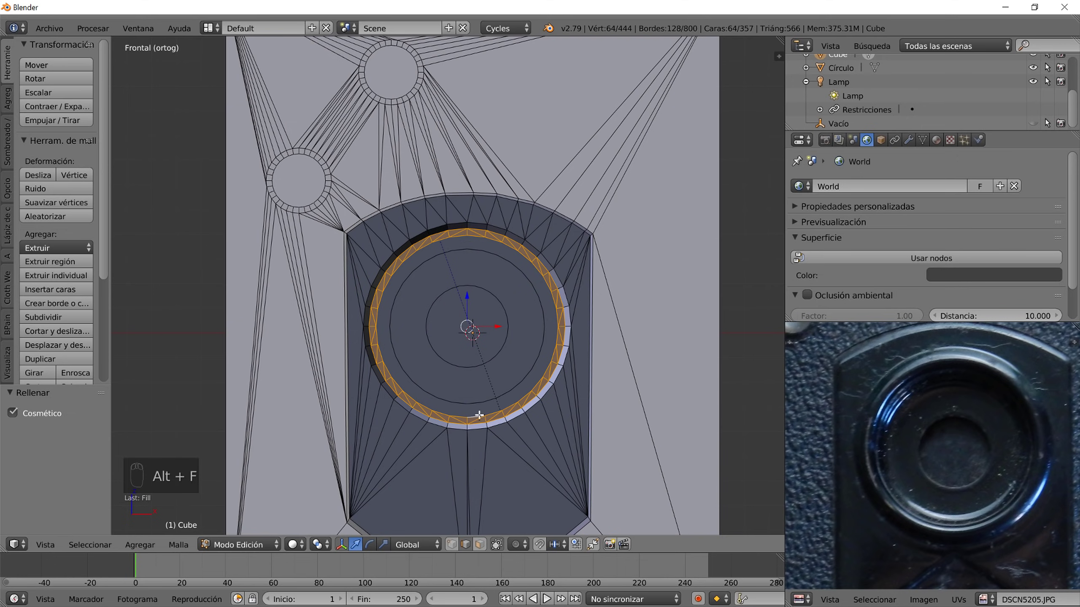
# - Shift the inner loop of the new band slightly along the Y axis and fill between it and the next smaller lens circle
pyautogui.keyDown('alt'); pyautogui.rightClick(479, 418); pyautogui.keyUp('alt')
pyautogui.moveTo(514, 434); pyautogui.dragTo(472, 437, button='middle')
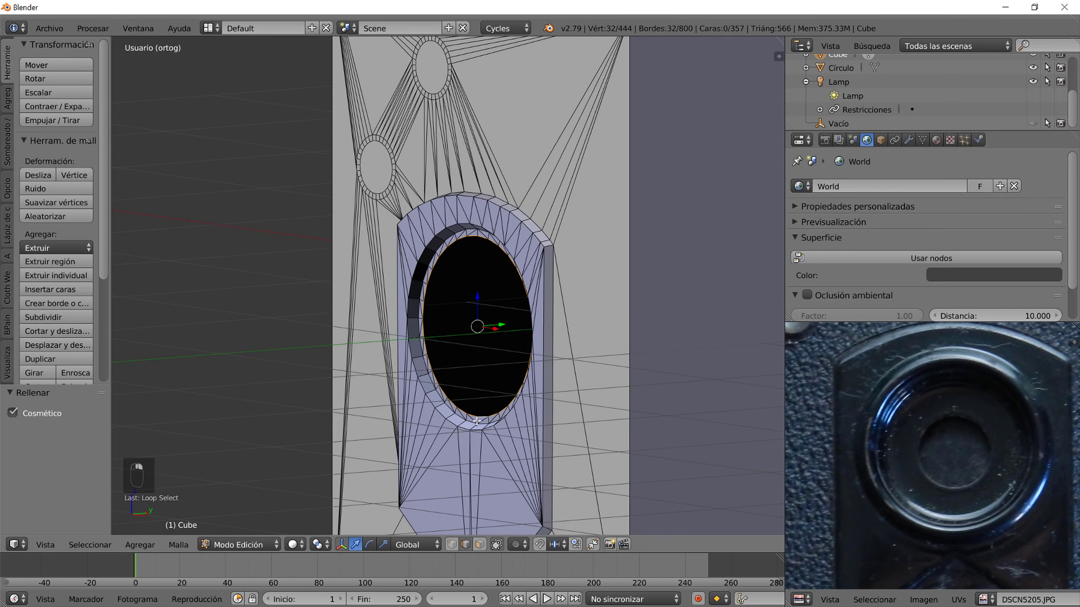
pyautogui.moveTo(504, 331); pyautogui.dragTo(493, 325)
pyautogui.moveTo(446, 422); pyautogui.dragTo(474, 418, button='middle')
pyautogui.keyDown('alt'); pyautogui.keyDown('shift'); pyautogui.rightClick(483, 400); pyautogui.keyUp('shift'); pyautogui.keyUp('alt')
pyautogui.hotkey('alt', 'f')
# - Move the open inner loop about 0.04 forward along the Y axis, and fill between it and the smallest lens circle
pyautogui.keyDown('alt'); pyautogui.rightClick(454, 372); pyautogui.keyUp('alt')
pyautogui.keyDown('alt'); pyautogui.rightClick(443, 362); pyautogui.keyUp('alt')
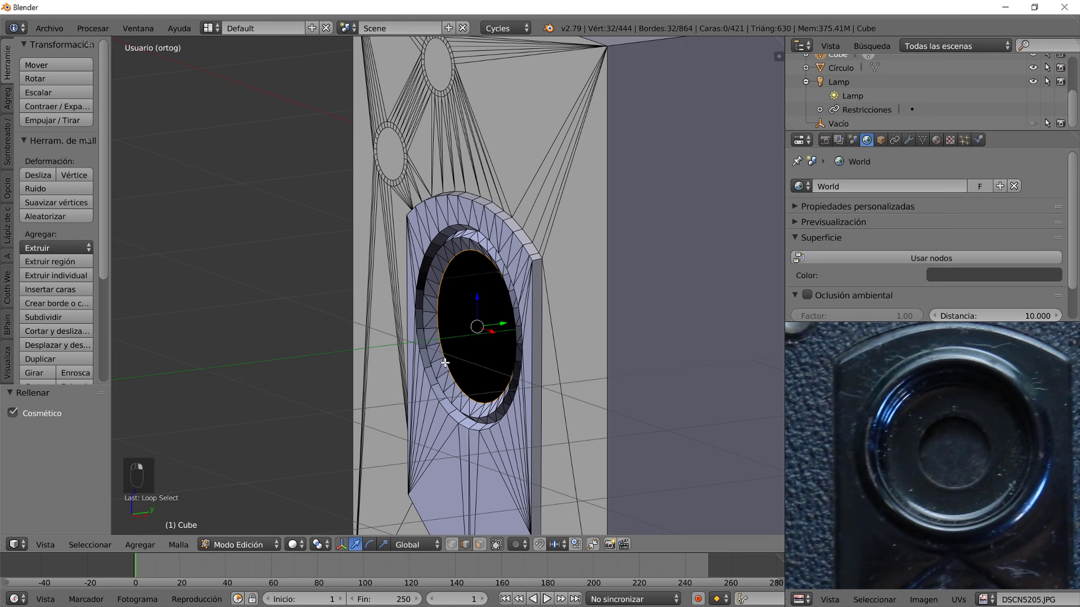
pyautogui.press('g')
pyautogui.press('y')
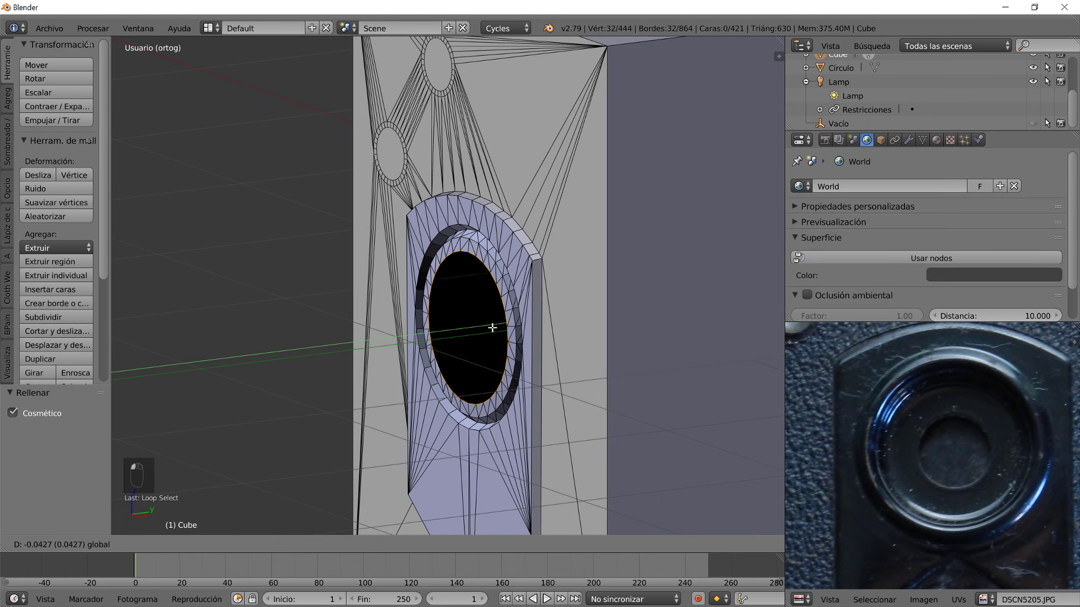
pyautogui.click(495, 328)
pyautogui.moveTo(468, 385); pyautogui.dragTo(485, 369, button='middle')
pyautogui.keyDown('alt'); pyautogui.keyDown('shift'); pyautogui.rightClick(483, 361); pyautogui.keyUp('shift'); pyautogui.keyUp('alt')
pyautogui.hotkey('alt', 'f')
# - Extrude the smallest lens circle's open loop about 0.03 inward along the Y axis, and close the opening with a face
pyautogui.keyDown('alt'); pyautogui.rightClick(483, 364); pyautogui.keyUp('alt')
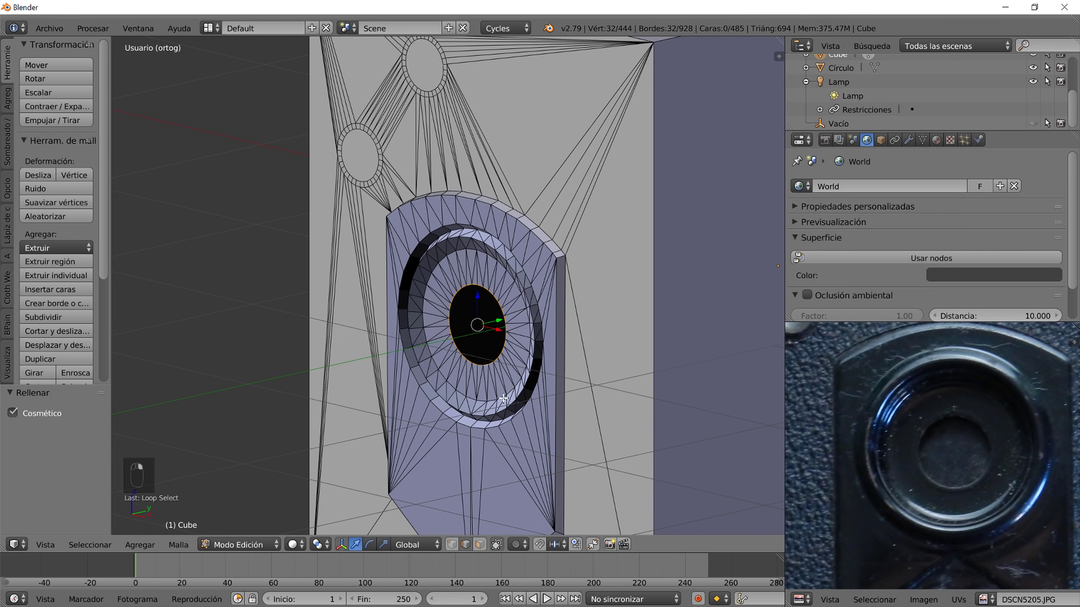
pyautogui.press('e')
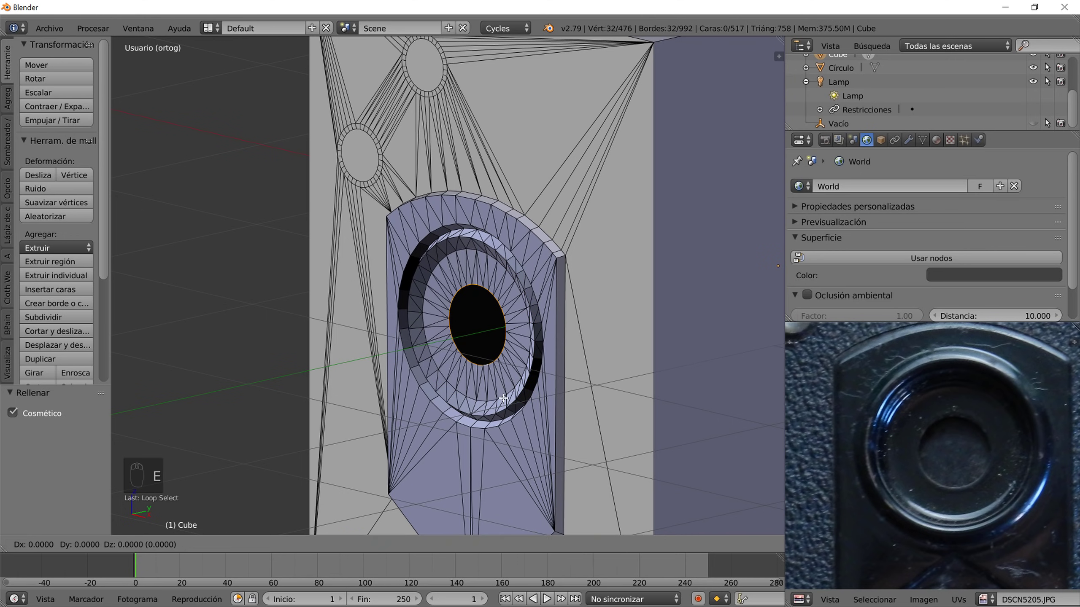
pyautogui.press('y')
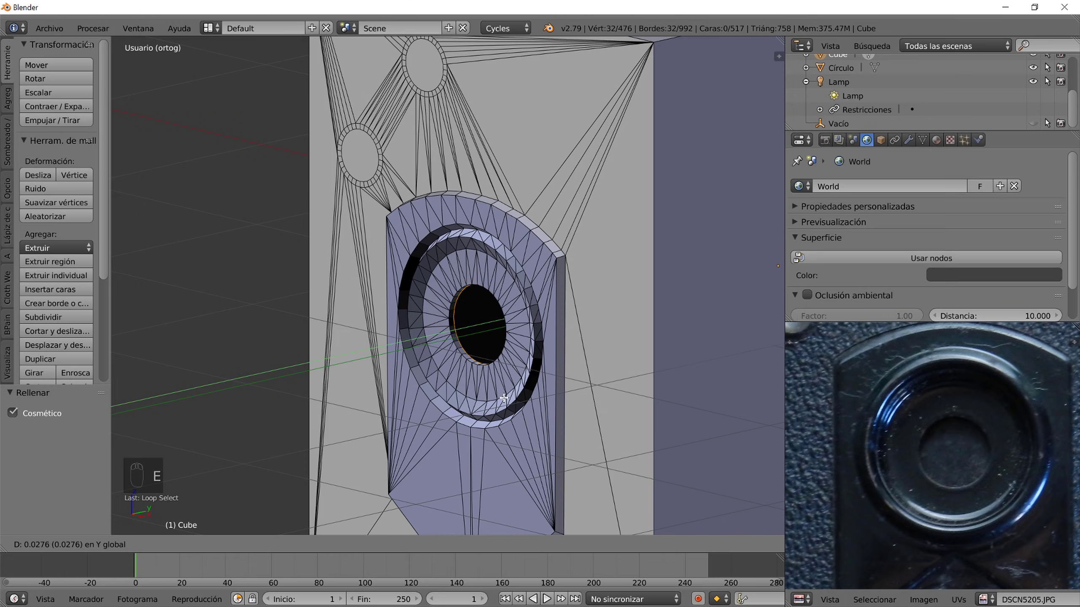
pyautogui.click(503, 398)
pyautogui.press('f')
pyautogui.press('KP_1')
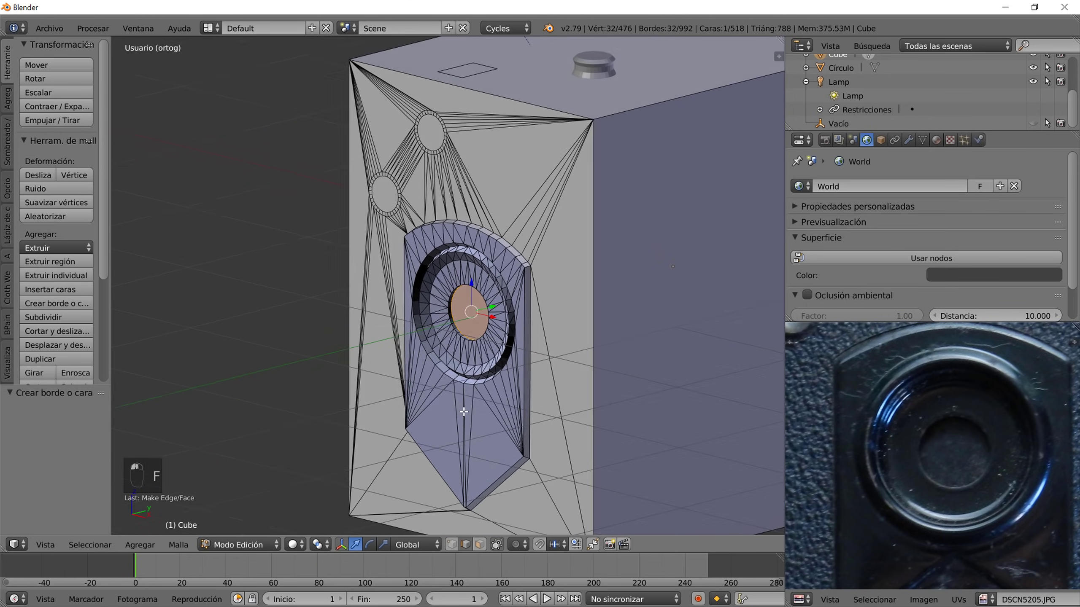
# - Leave Edit Mode, shade the camera body smooth, and enable auto smooth with an angle of 40.6°
pyautogui.scroll(-3, 504, 401)
pyautogui.moveTo(489, 429); pyautogui.dragTo(510, 453, button='middle')
pyautogui.press('Tab')
pyautogui.click(40, 247)
pyautogui.click(921, 140)
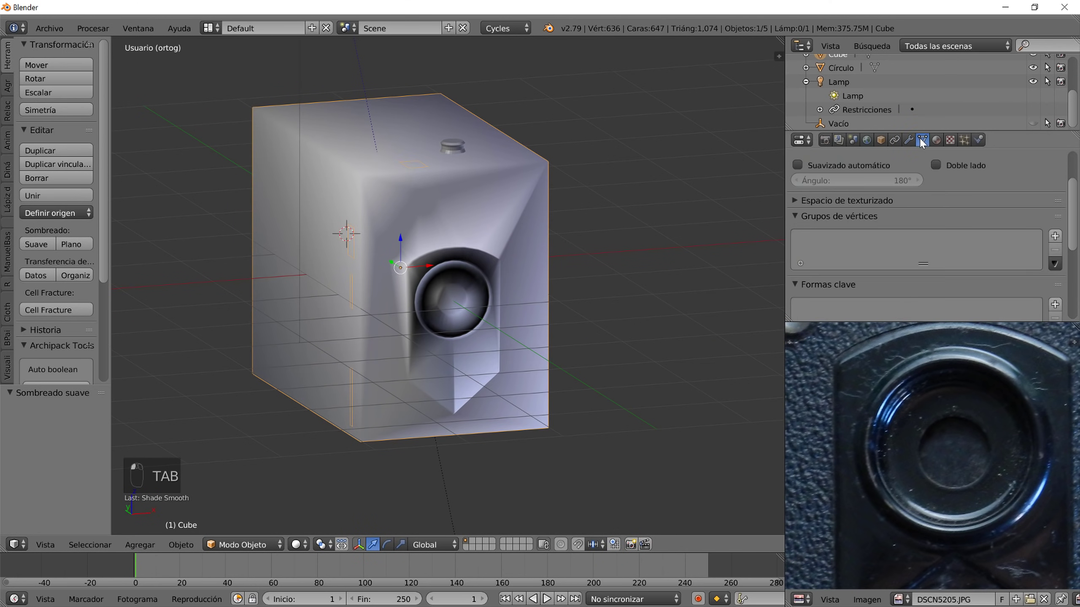
pyautogui.click(836, 165)
pyautogui.moveTo(852, 183); pyautogui.dragTo(799, 183)
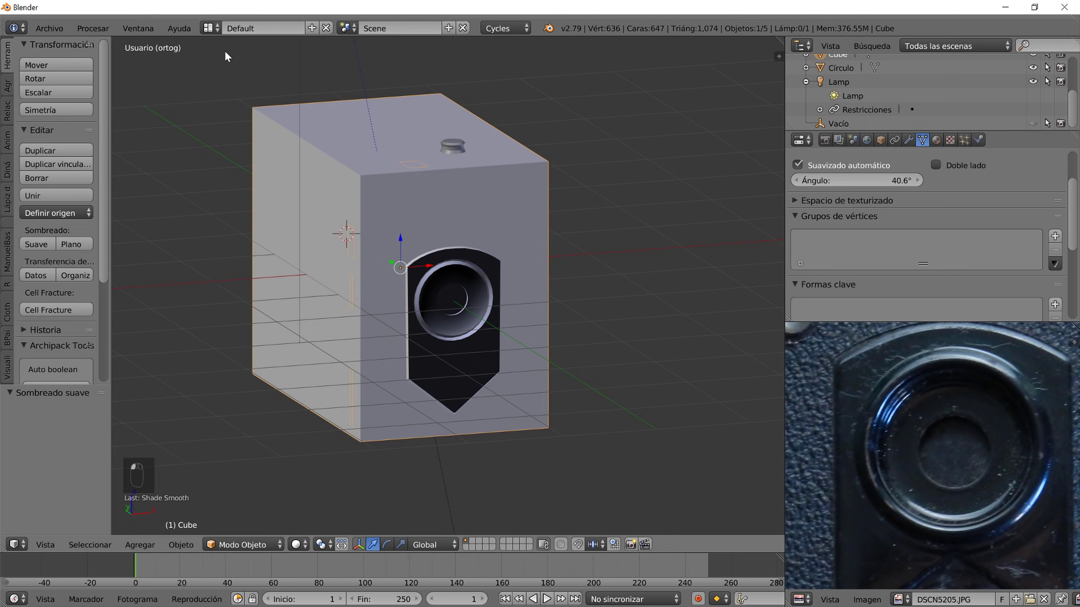
# - Switch to the UV Editing layout with the camera body in front-view Edit Mode and selection limited to visible geometry
pyautogui.click(217, 32)
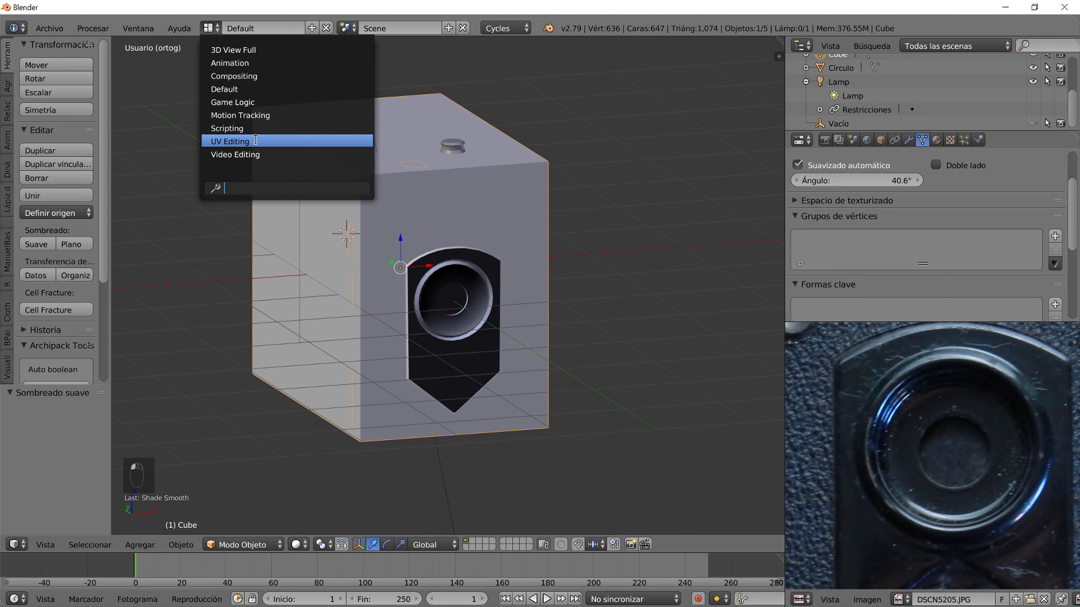
pyautogui.click(238, 143)
pyautogui.press('KP_1')
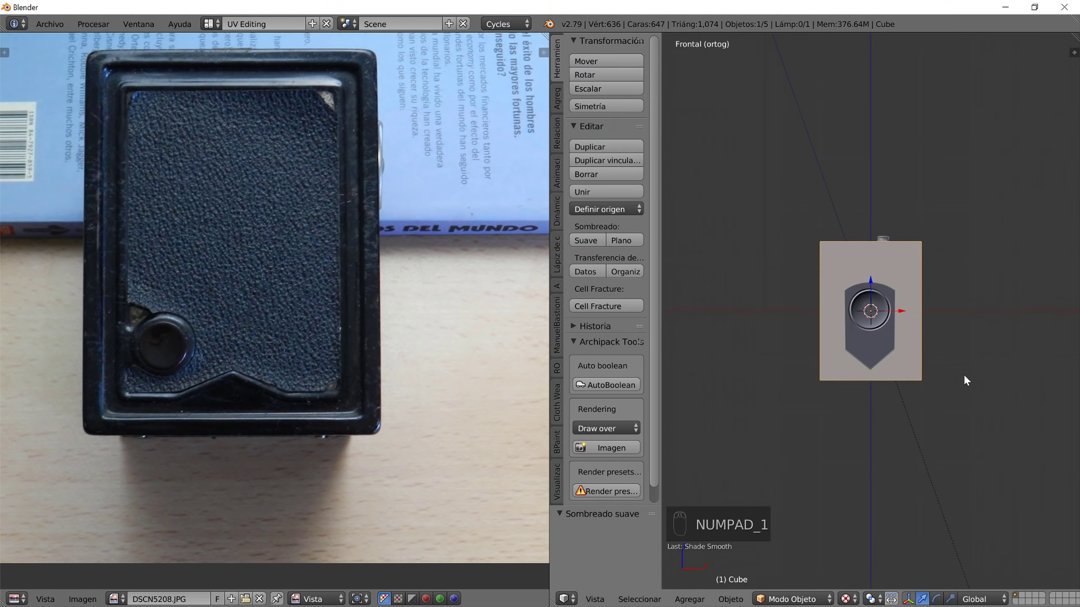
pyautogui.scroll(4, 893, 355)
pyautogui.press('Tab')
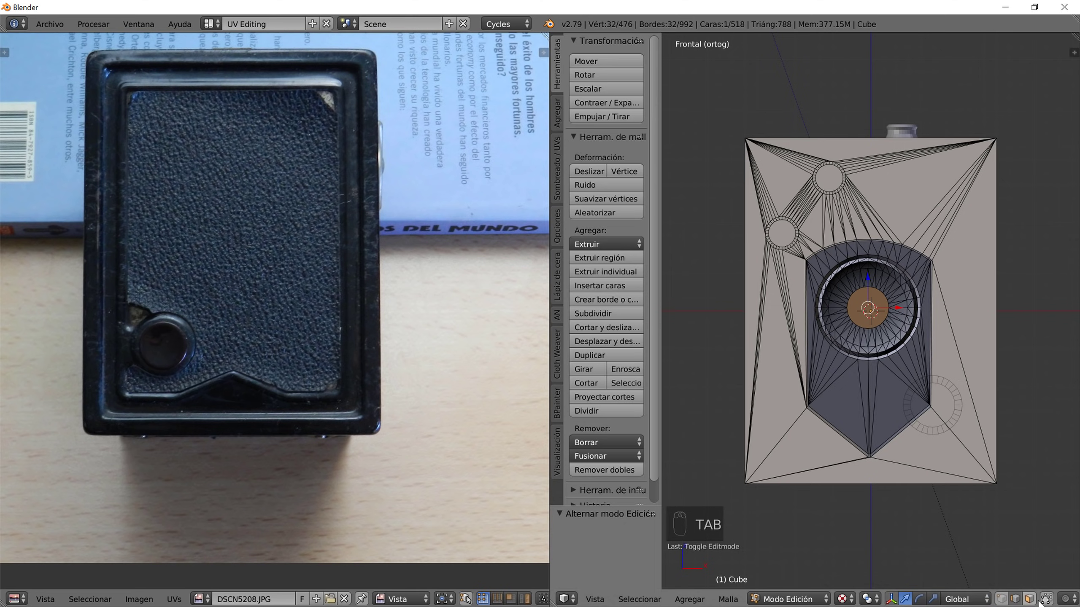
pyautogui.scroll(-2, 921, 490)
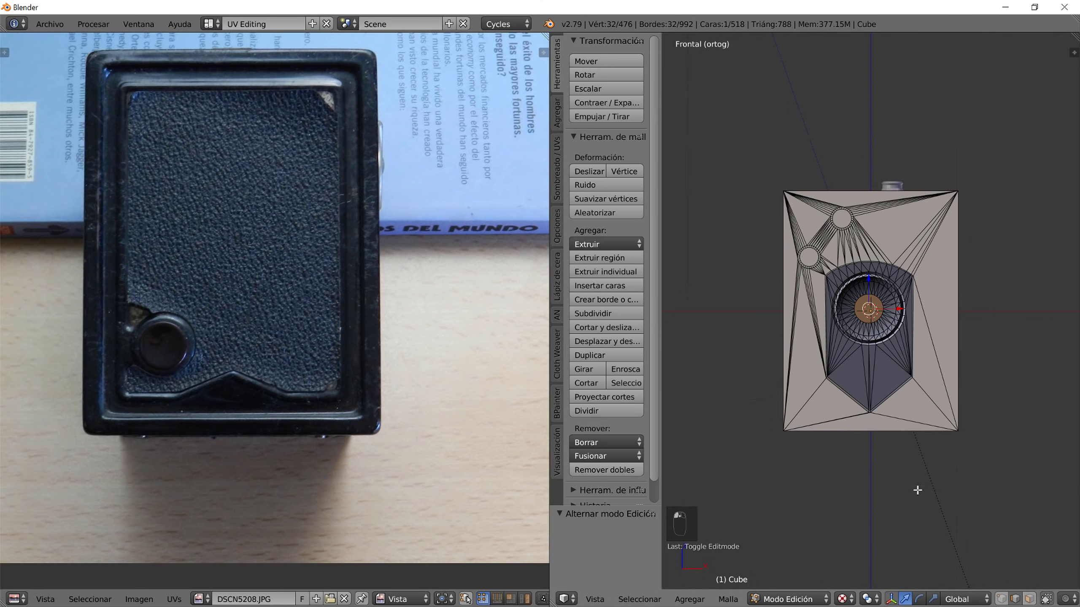
# - Clear the selection and box-select all visible geometry on the camera's front from the front view
pyautogui.press('a')
pyautogui.press('a')
pyautogui.press('a')
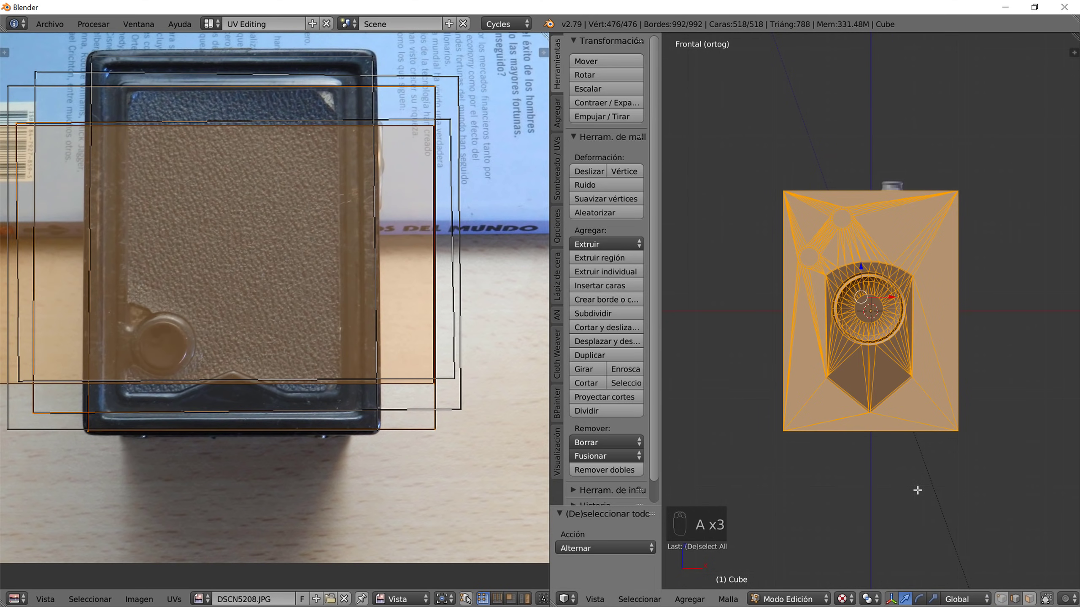
pyautogui.press('a')
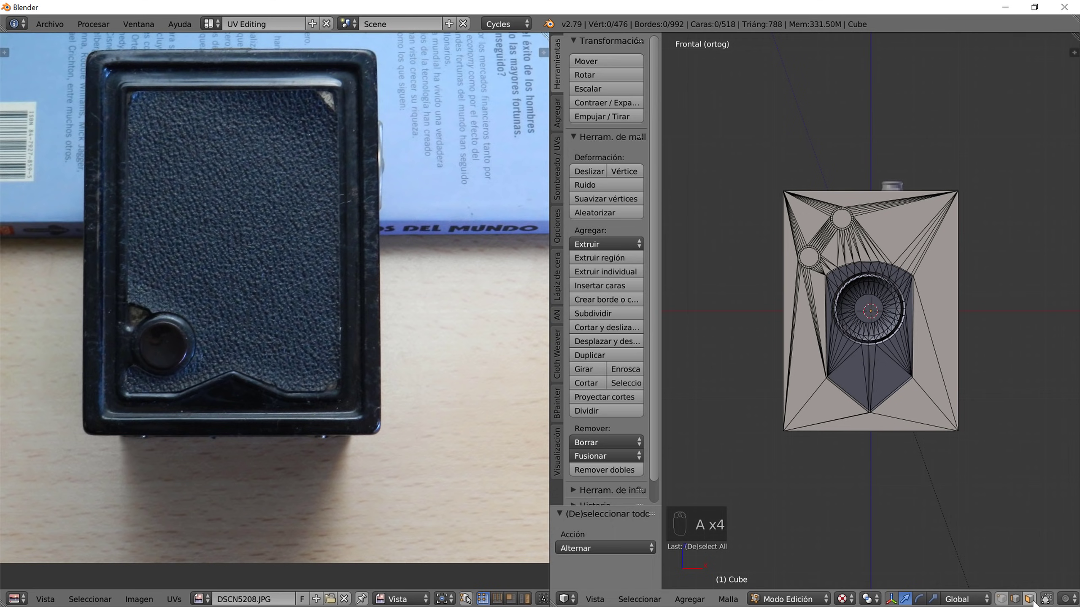
pyautogui.press('b')
pyautogui.moveTo(980, 480); pyautogui.dragTo(730, 190)
pyautogui.moveTo(774, 314); pyautogui.dragTo(909, 364, button='middle')
pyautogui.press('KP_1')
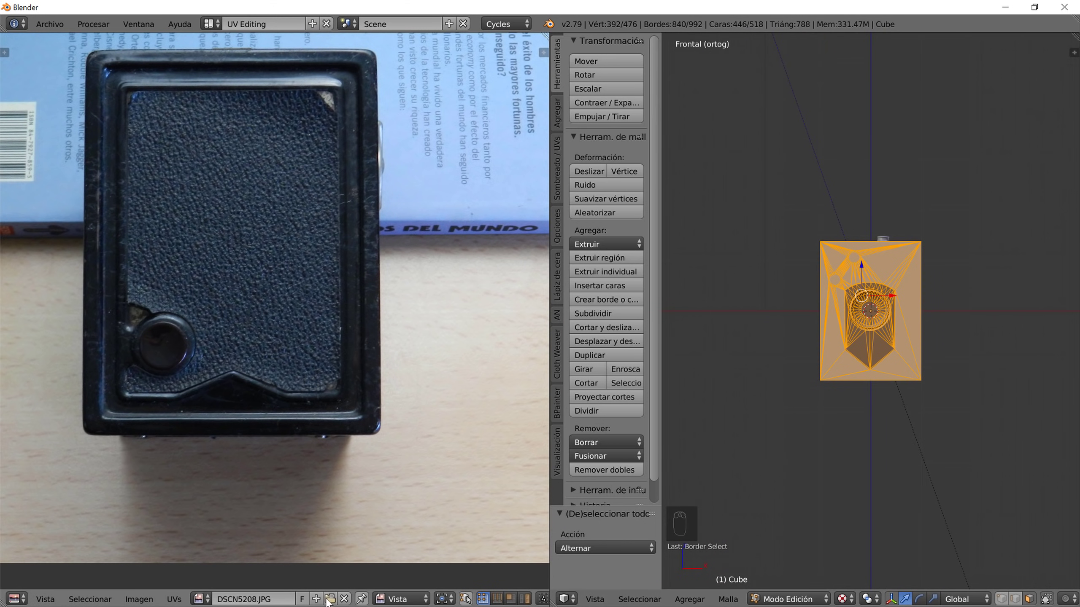
# - Show the front photo DSCN5205.JPG in the UV editor and unwrap the selected front faces with Project From View
pyautogui.click(208, 596)
pyautogui.click(251, 500)
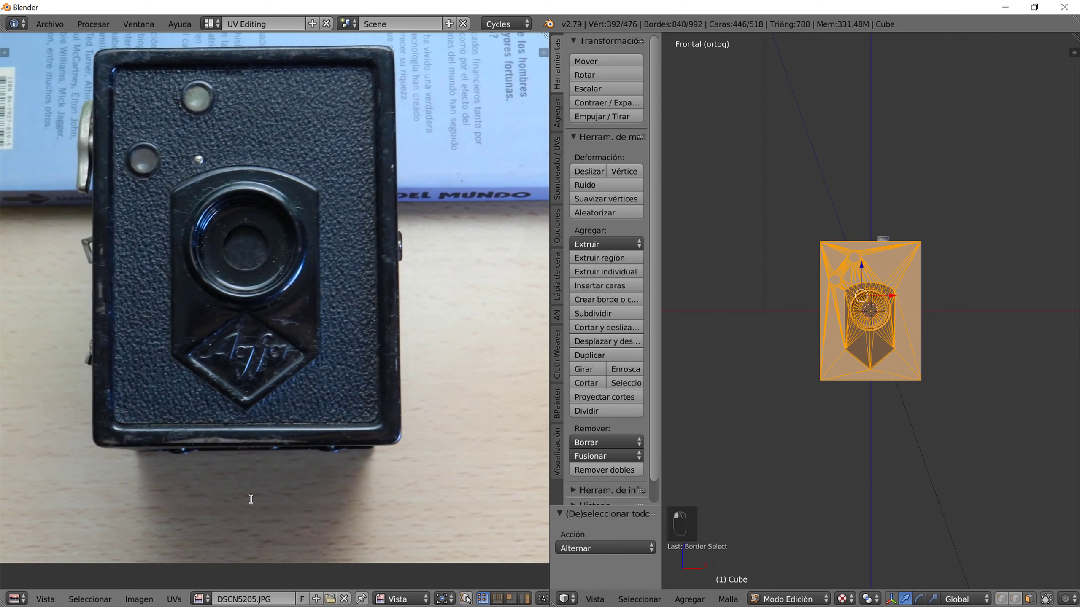
pyautogui.press('u')
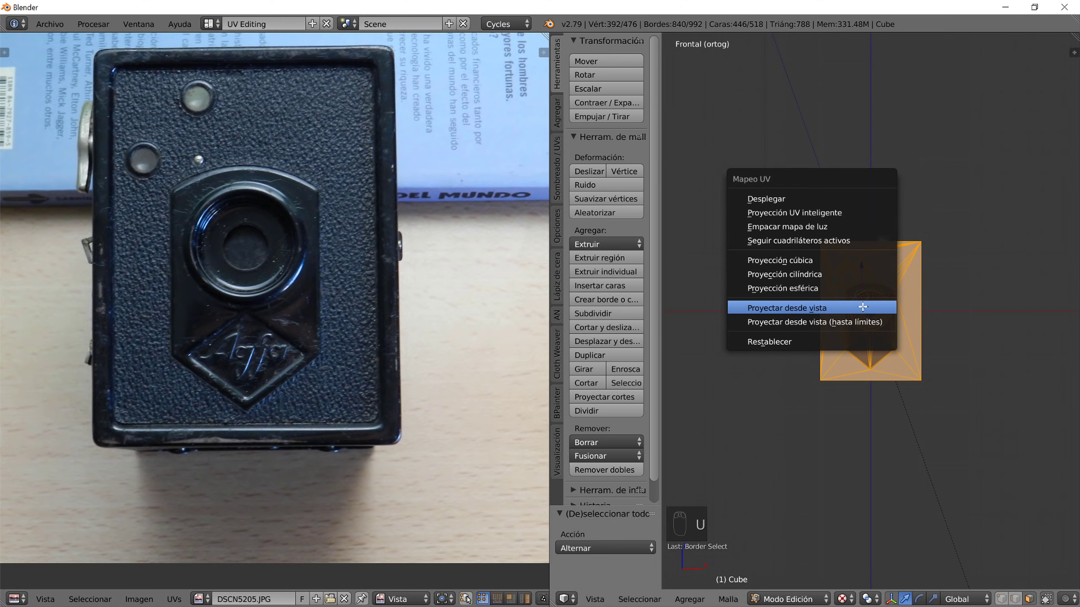
pyautogui.click(862, 307)
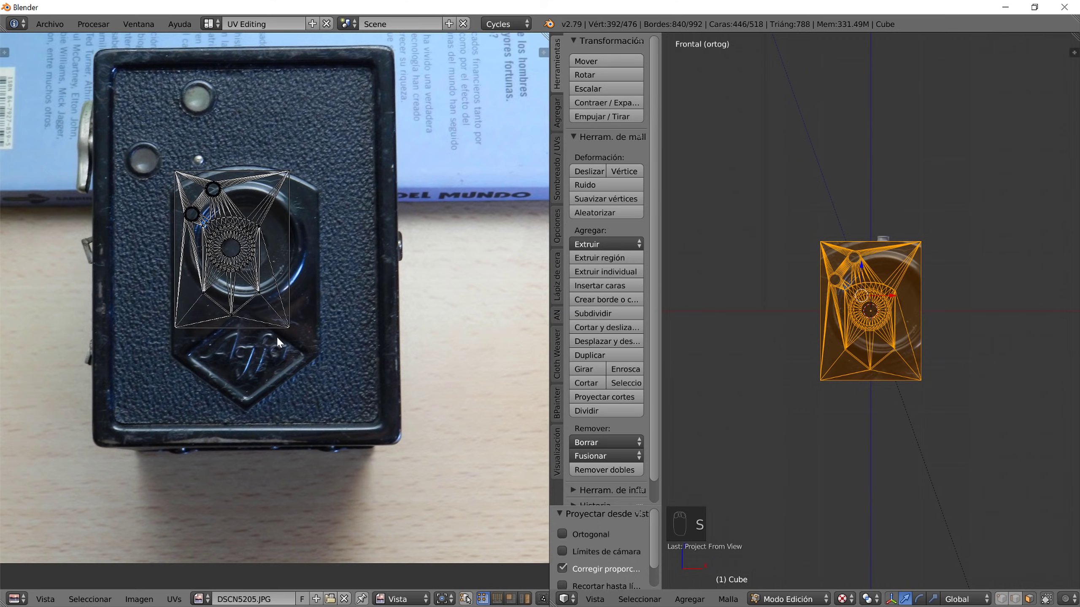
# - Scale all the front UVs by about 2.495 and move them about 0.02 in X to fit the photographed camera
pyautogui.press('a')
pyautogui.press('s')
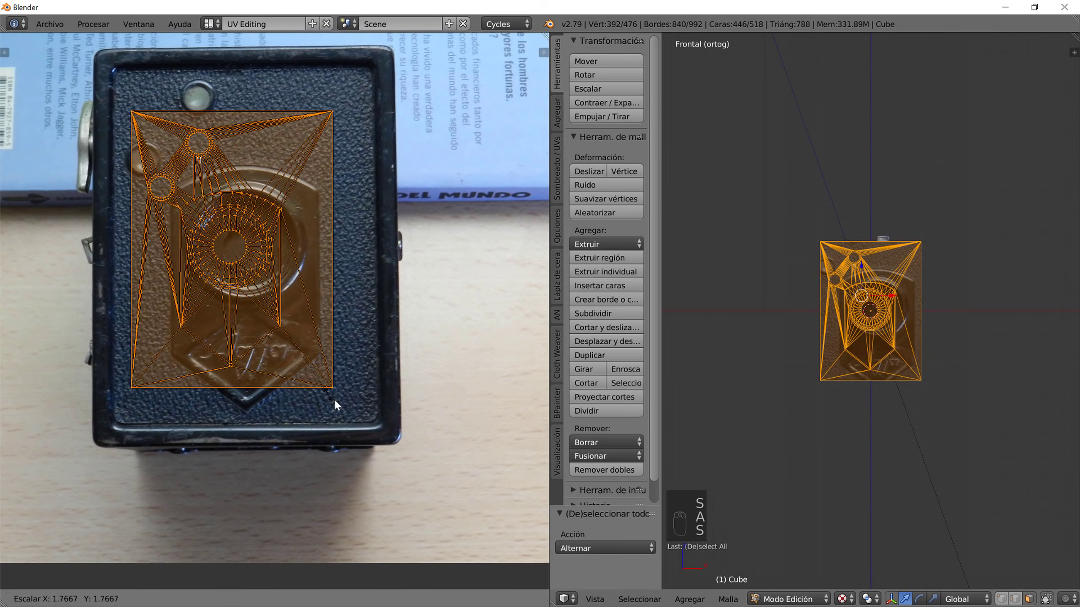
pyautogui.click(369, 453)
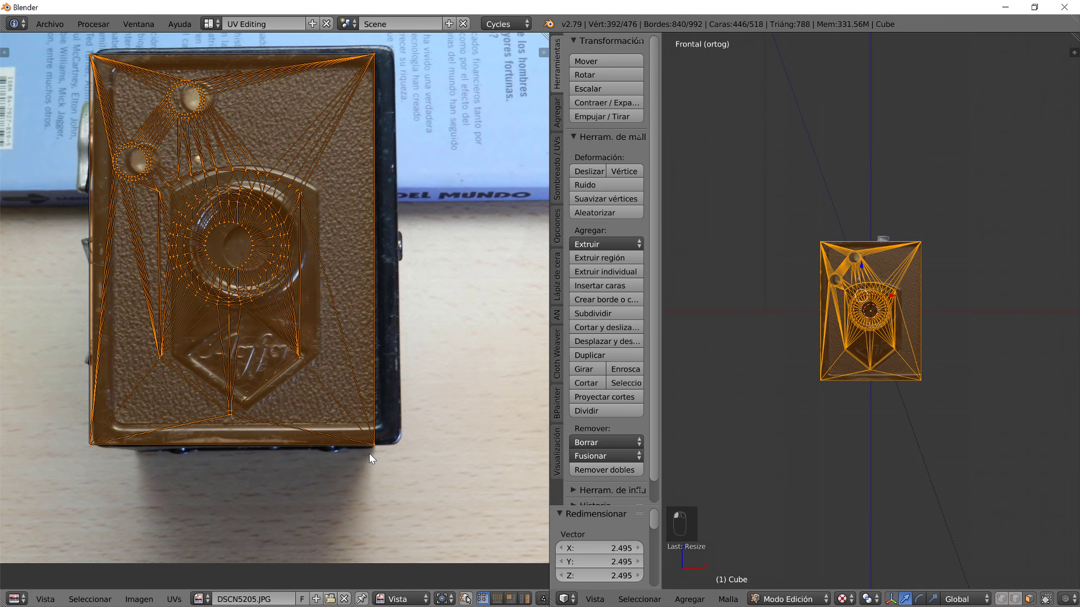
pyautogui.press('g')
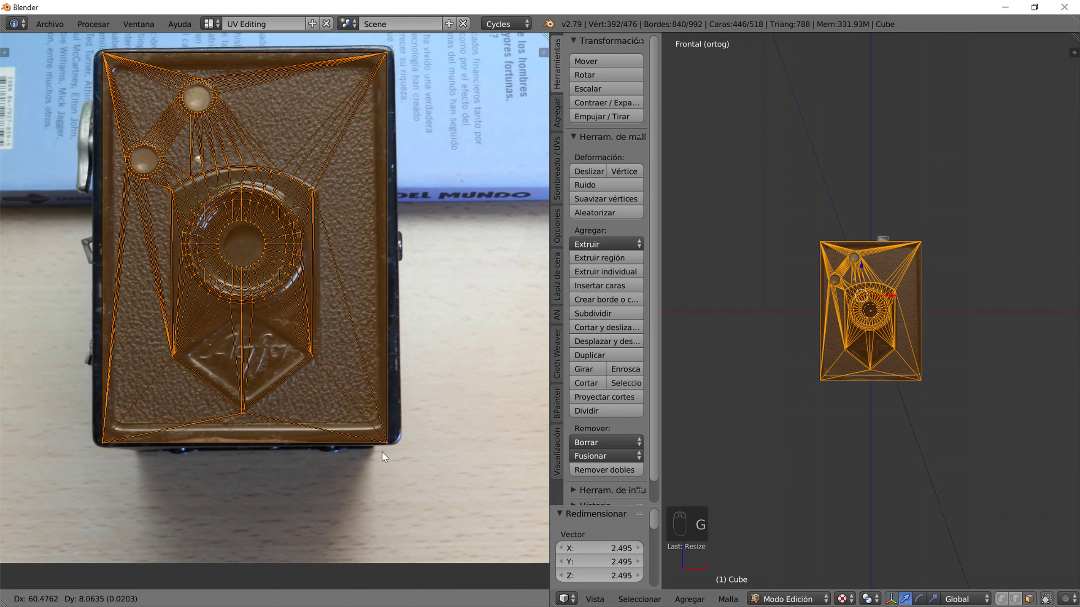
pyautogui.click(381, 452)
# - Fine-tune the UV fit on the windows and lens: scale by about 1.035 and shift about 0.004 in X and -0.006 in Y
pyautogui.scroll(4, 353, 418)
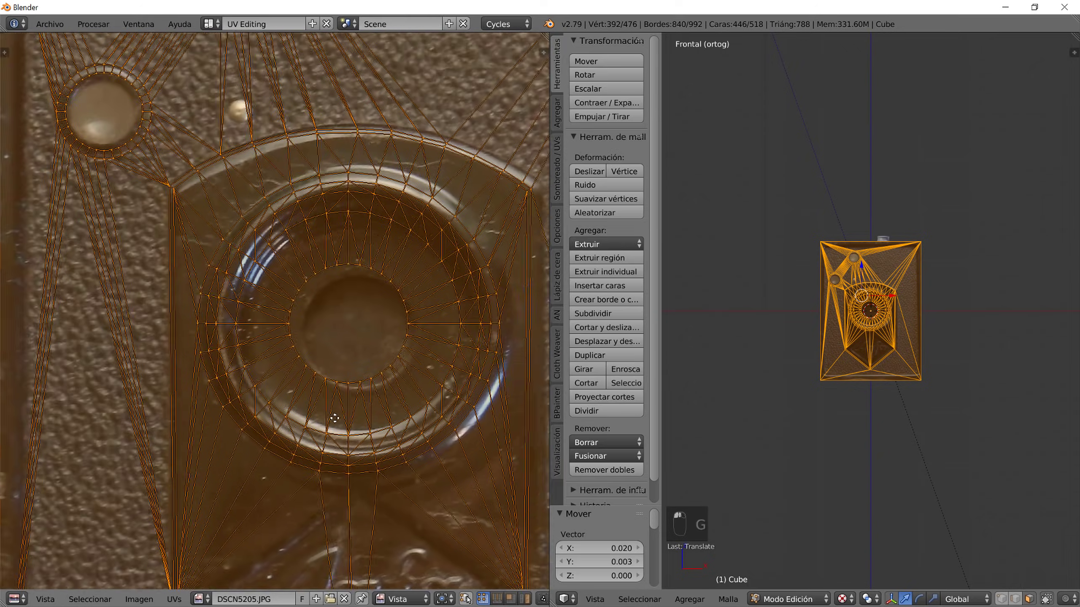
pyautogui.moveTo(230, 176); pyautogui.dragTo(270, 339, button='middle')
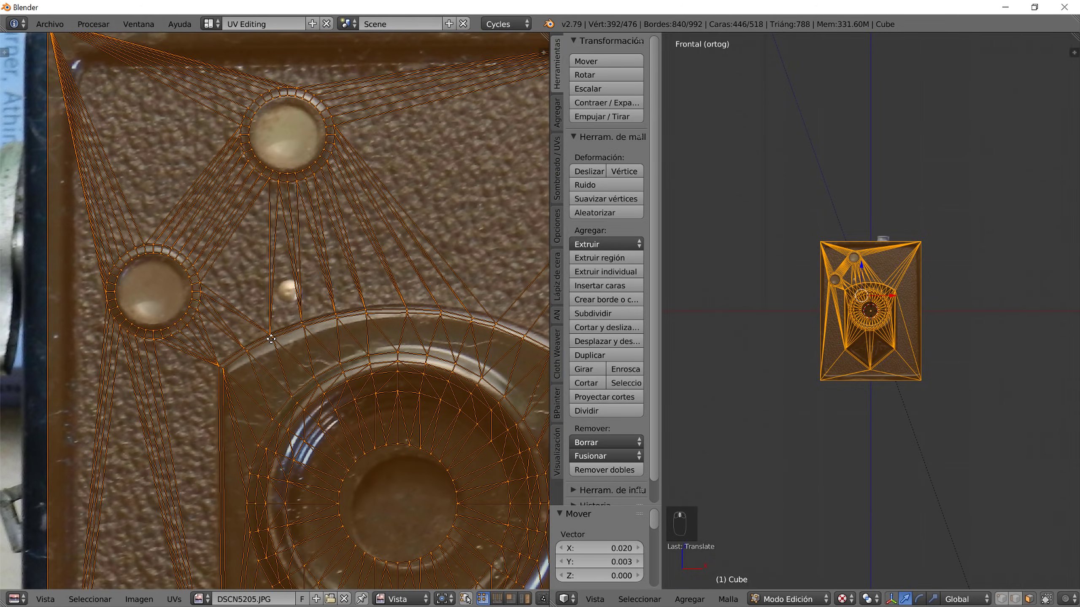
pyautogui.press('s')
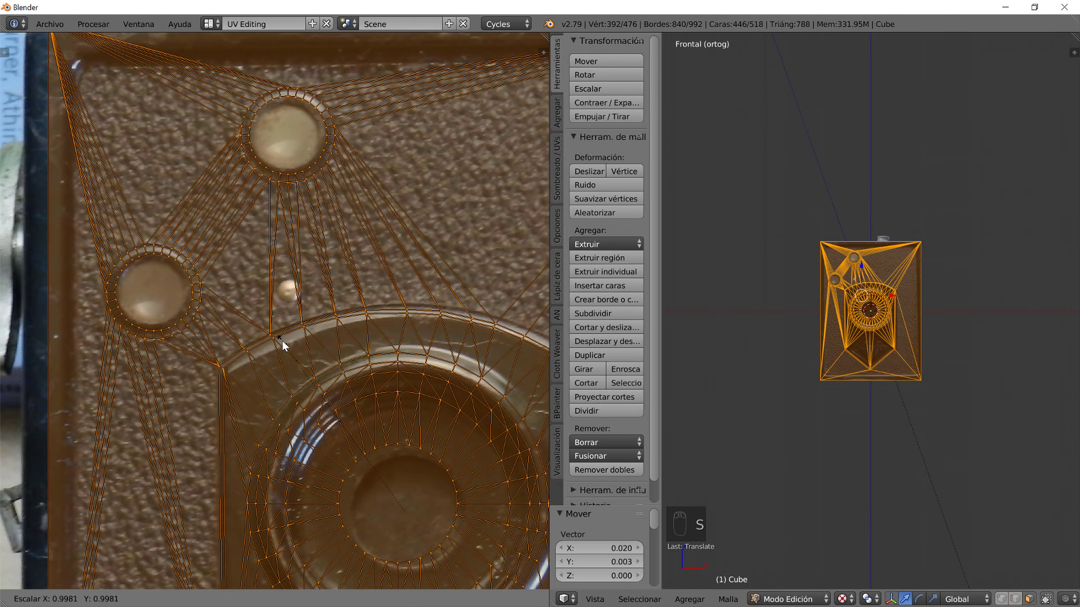
pyautogui.click(221, 285)
pyautogui.press('g')
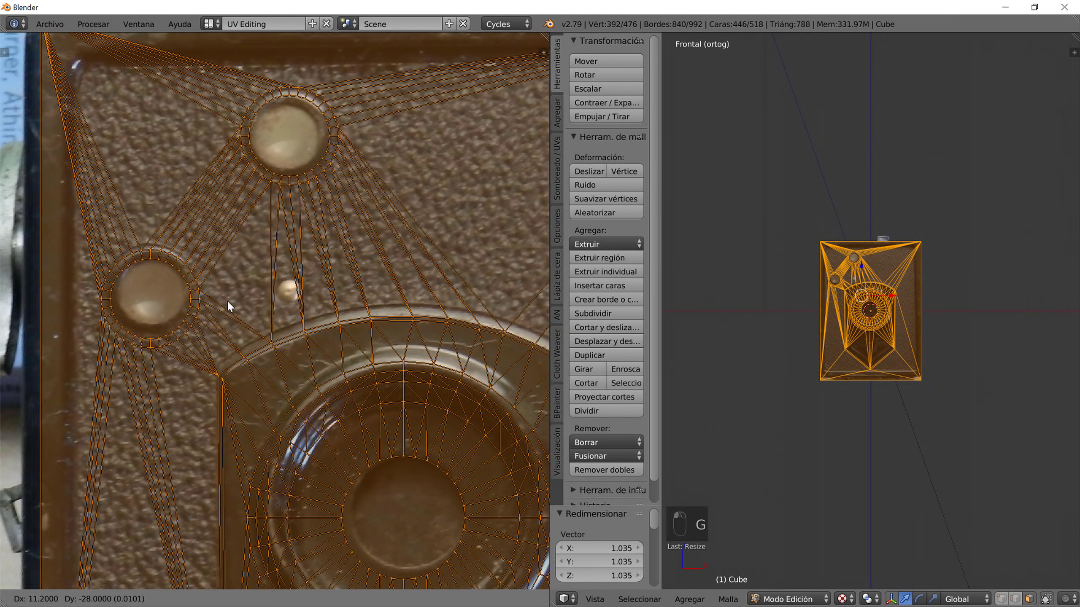
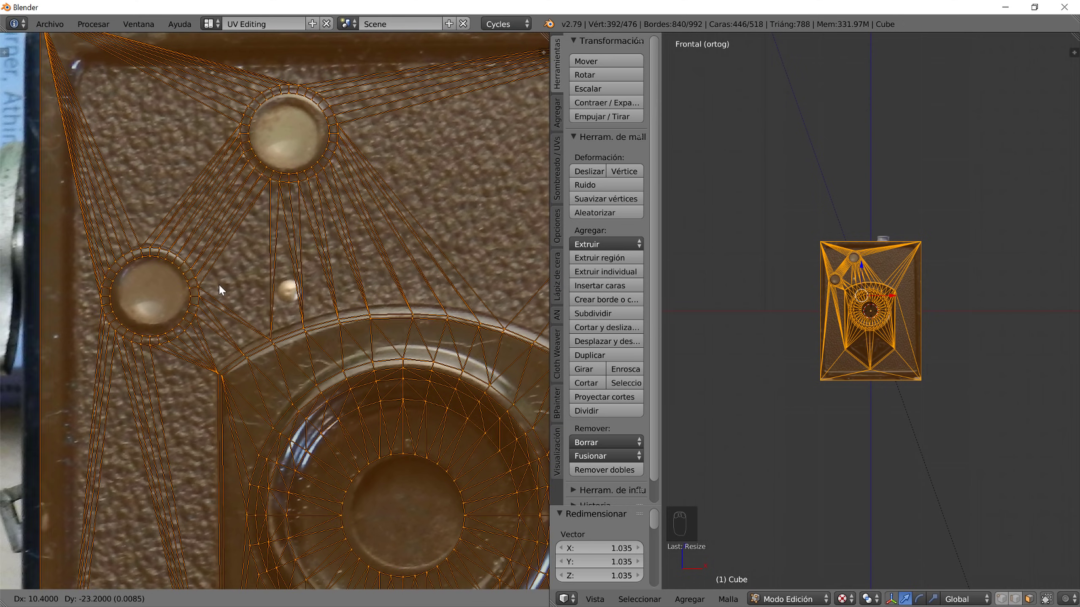
pyautogui.click(234, 251)
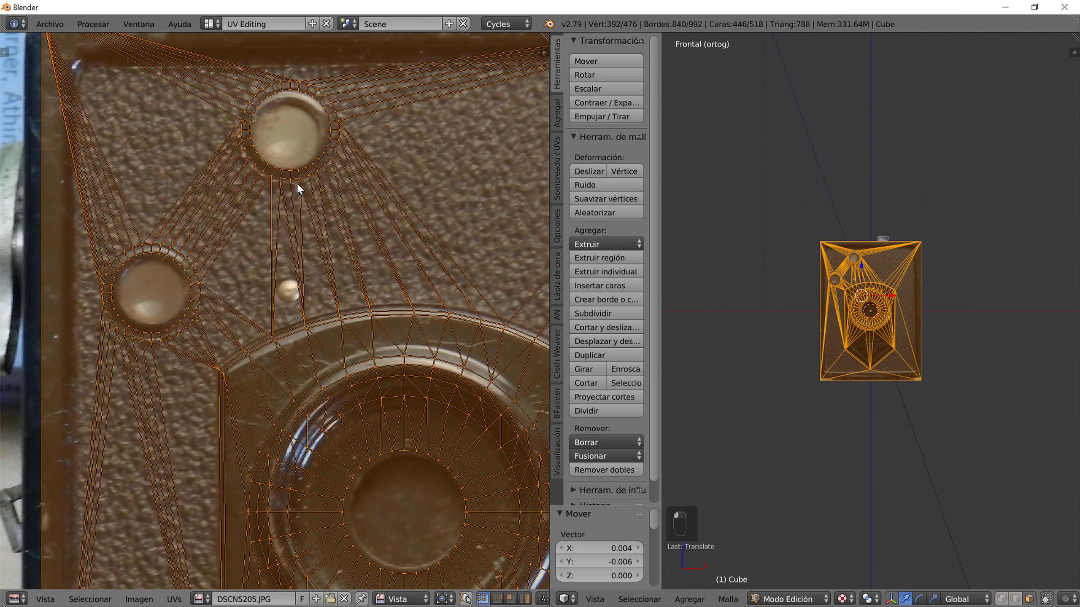
# - Move the two upper corner UV points onto the upper corners of the camera body in the photo
pyautogui.scroll(-4, 289, 190)
pyautogui.scroll(2, 268, 230)
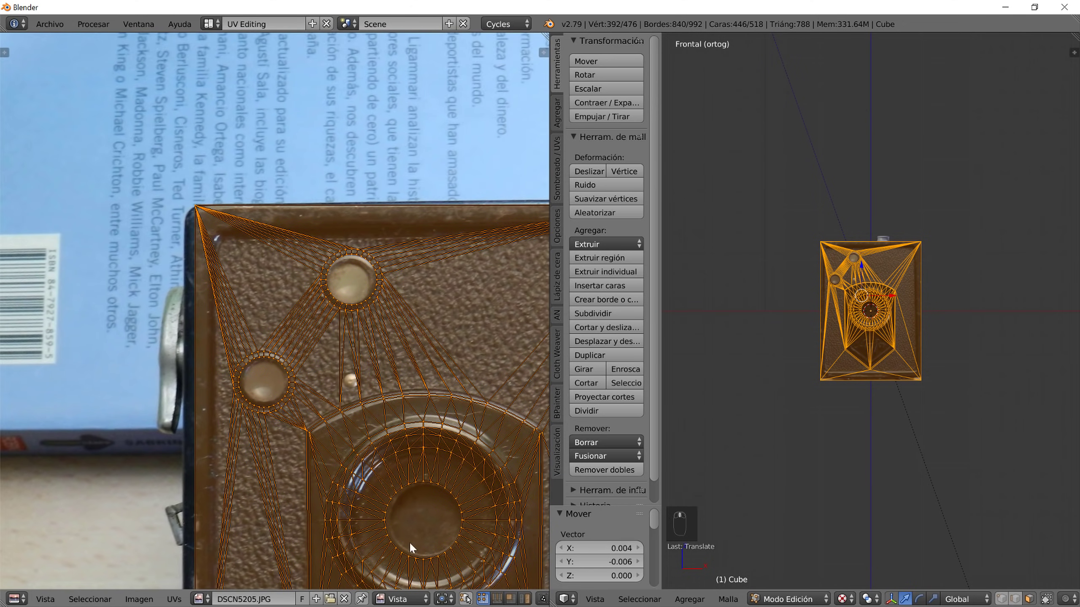
pyautogui.rightClick(194, 199)
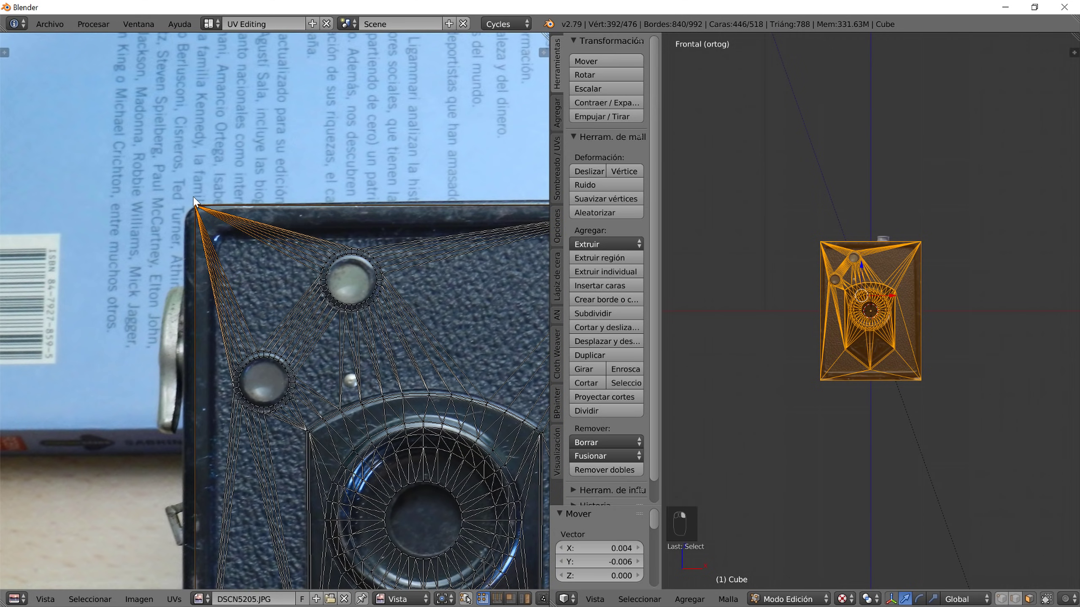
pyautogui.press('g')
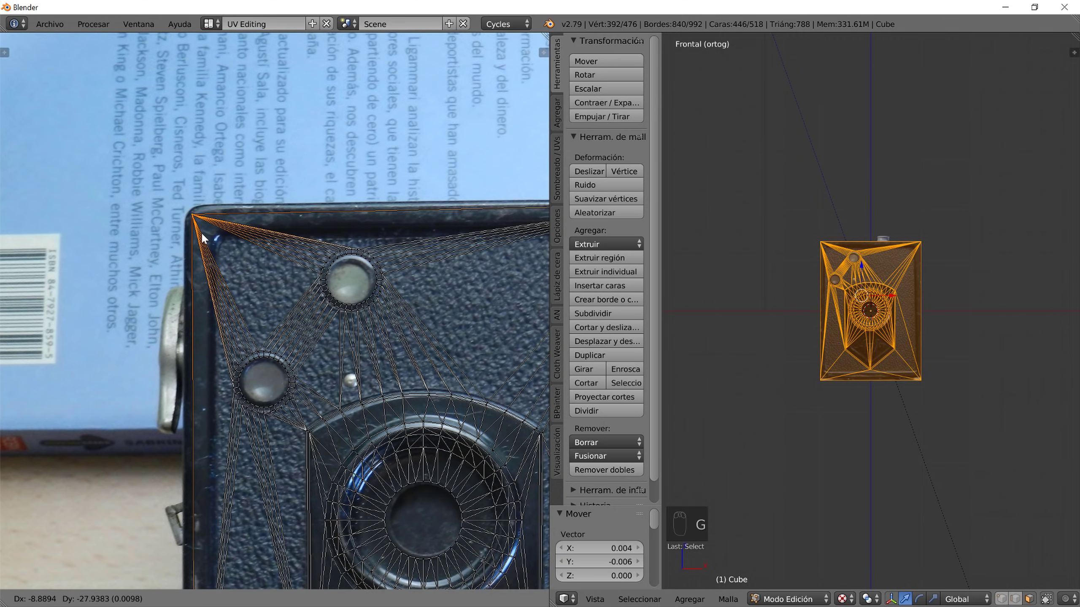
pyautogui.click(204, 236)
pyautogui.moveTo(508, 283); pyautogui.dragTo(191, 321, button='middle')
pyautogui.rightClick(331, 247)
pyautogui.press('g')
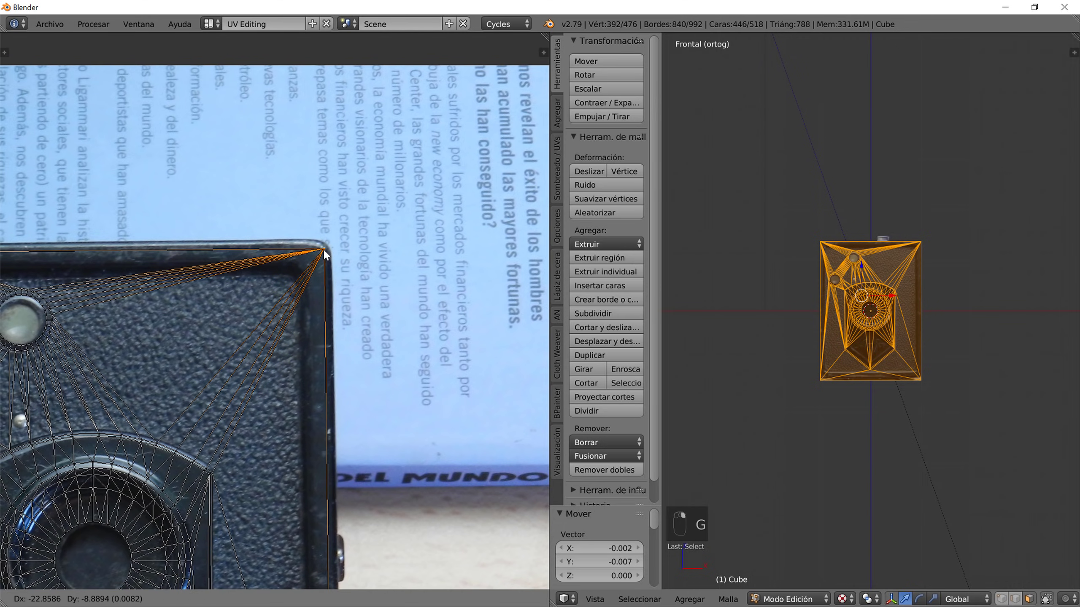
pyautogui.click(321, 255)
# - Move the two lower corner UV points onto the lower corners of the camera body in the photo
pyautogui.moveTo(365, 366); pyautogui.dragTo(407, 503, button='middle')
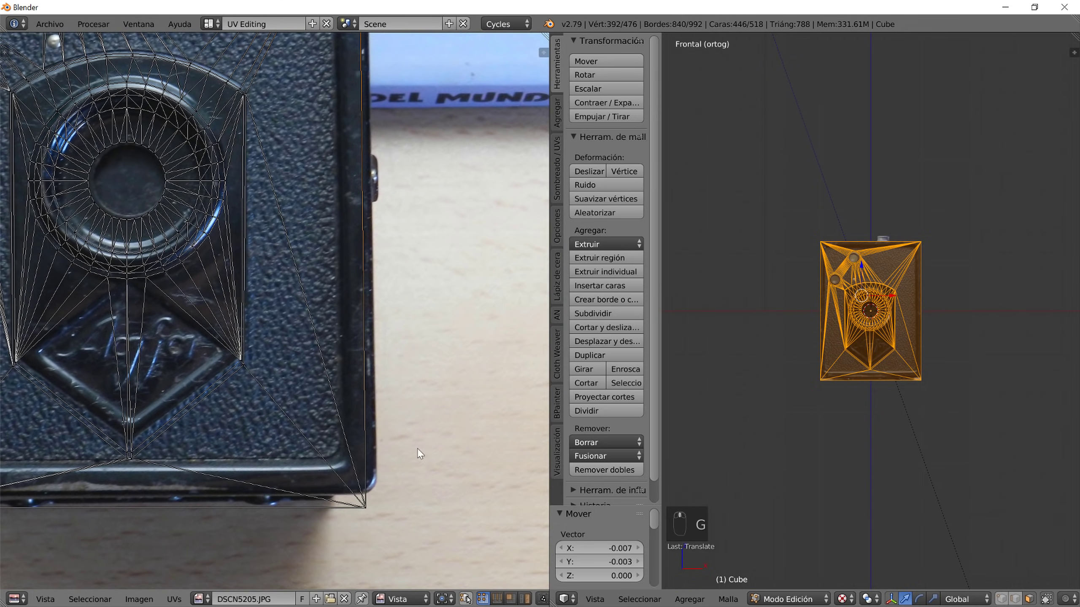
pyautogui.rightClick(370, 512)
pyautogui.press('g')
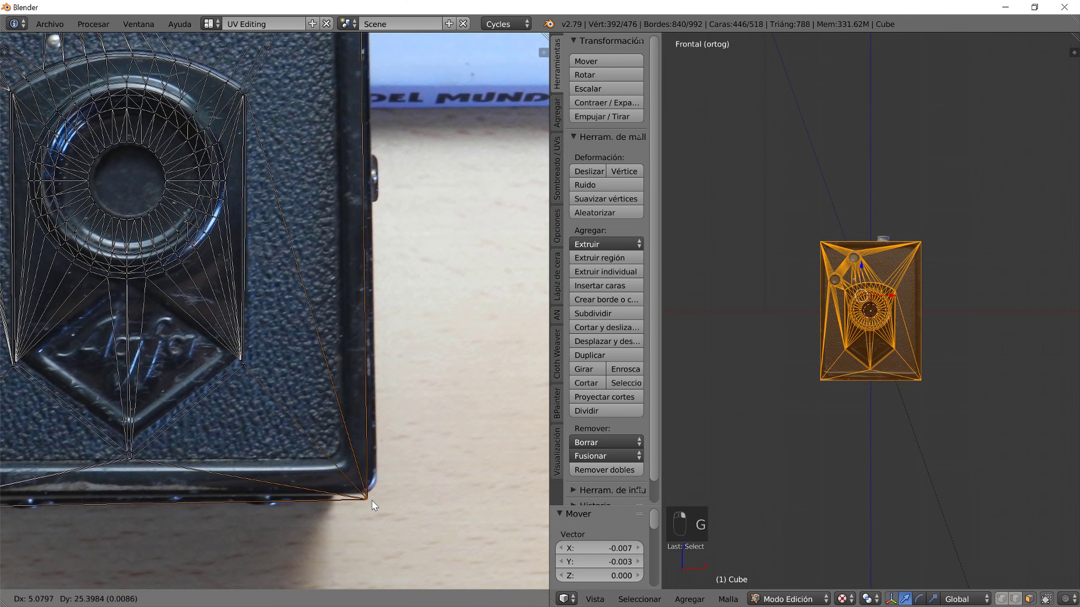
pyautogui.click(374, 493)
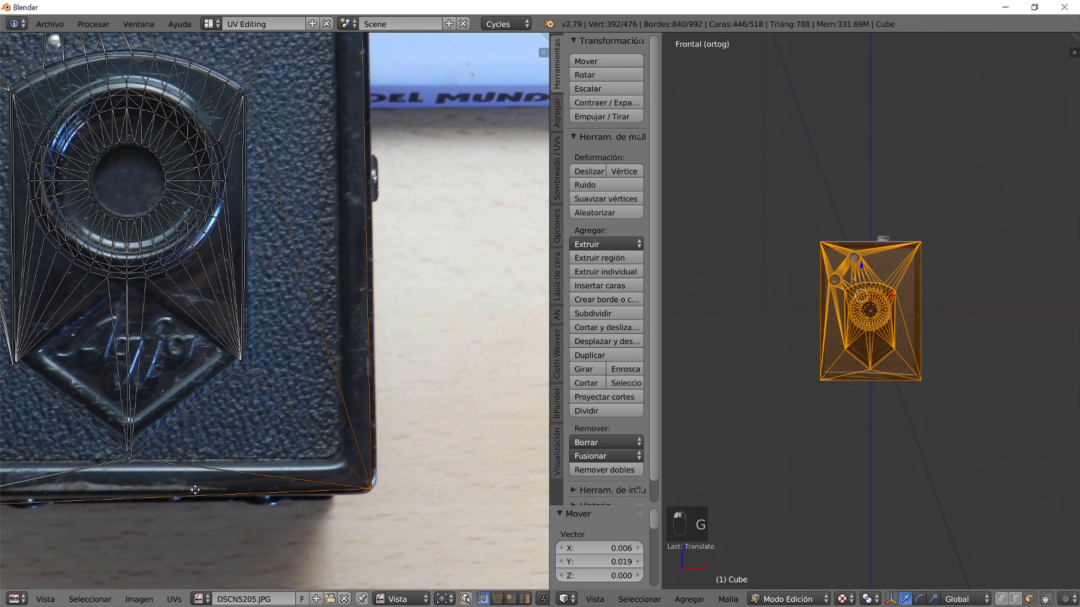
pyautogui.moveTo(167, 491); pyautogui.dragTo(429, 472, button='middle')
pyautogui.rightClick(162, 480)
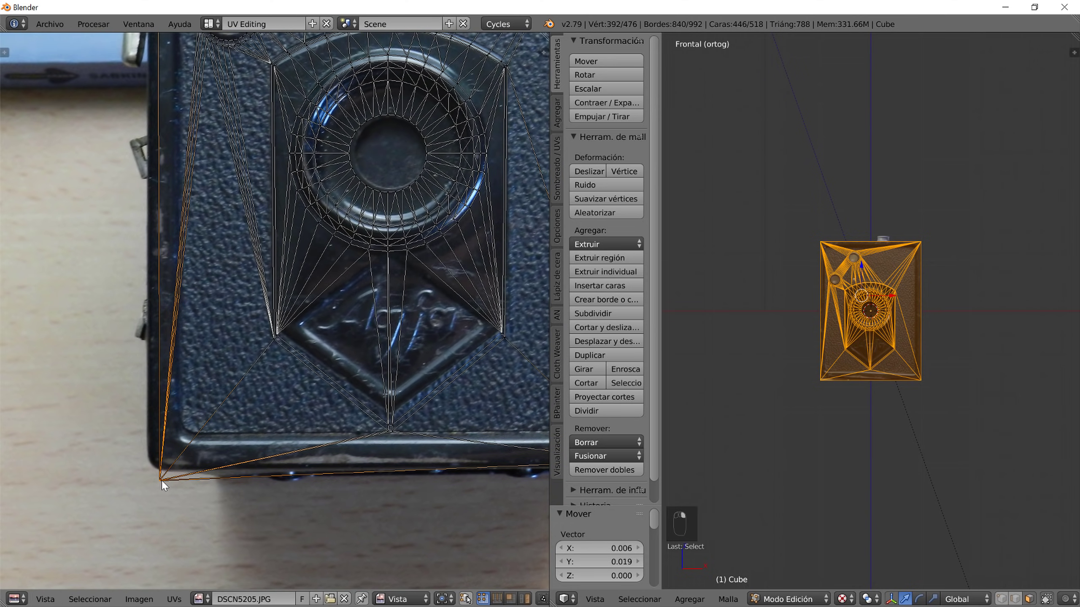
pyautogui.press('g')
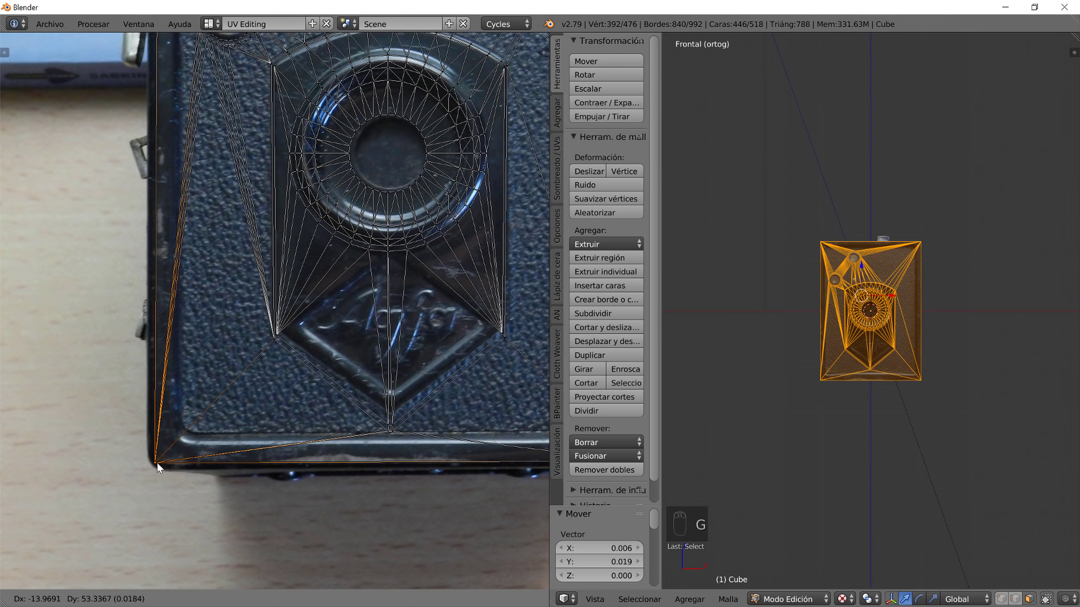
pyautogui.click(157, 463)
pyautogui.scroll(-2, 383, 290)
pyautogui.scroll(6, 372, 269)
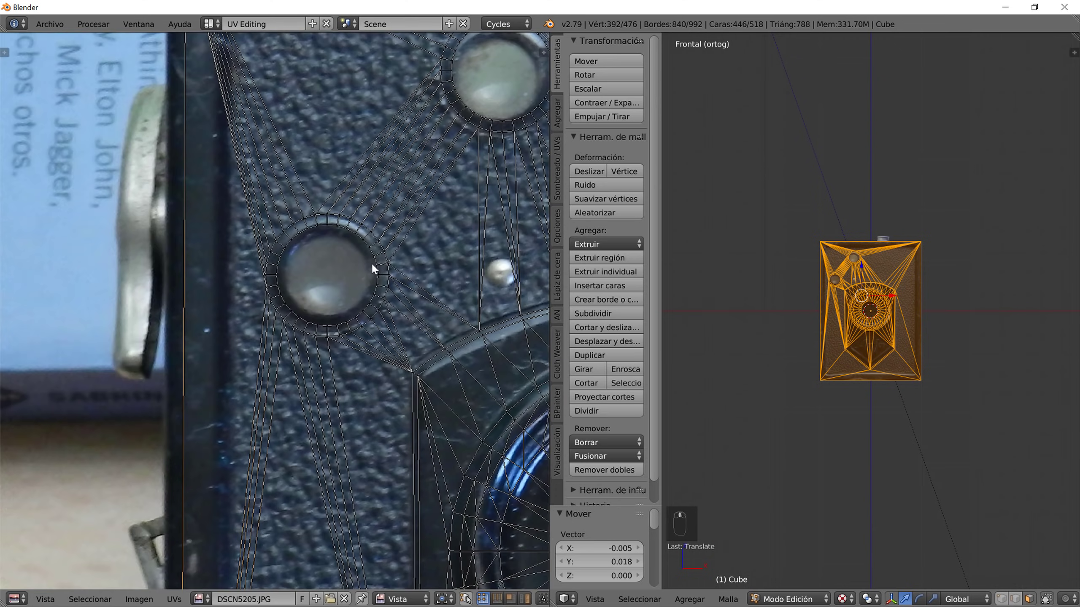
# - Select the UVs of the upper viewfinder window and move them about -0.003 in X and -0.004 in Y to centre them on the photographed window
pyautogui.moveTo(372, 268); pyautogui.dragTo(341, 315, button='middle')
pyautogui.moveTo(526, 166); pyautogui.dragTo(441, 319, button='middle')
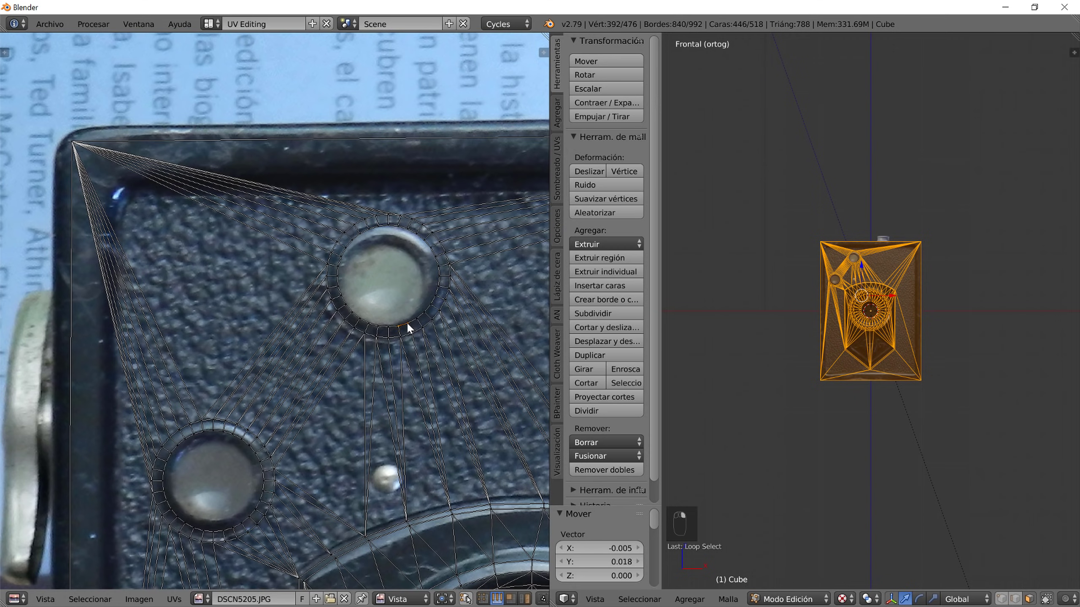
pyautogui.press('c')
pyautogui.scroll(-8, 403, 272)
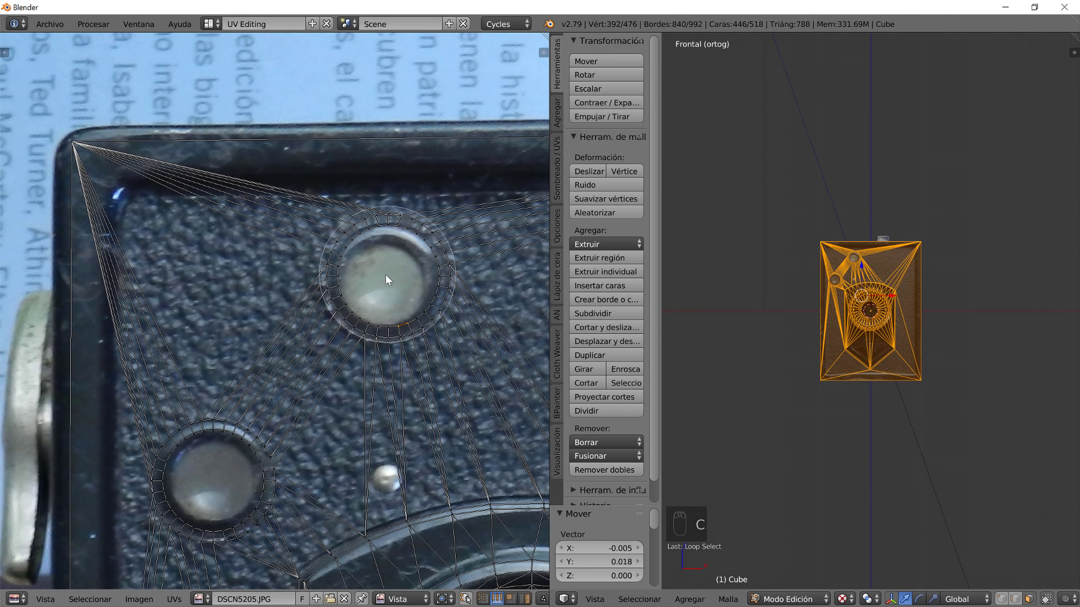
pyautogui.rightClick(400, 402)
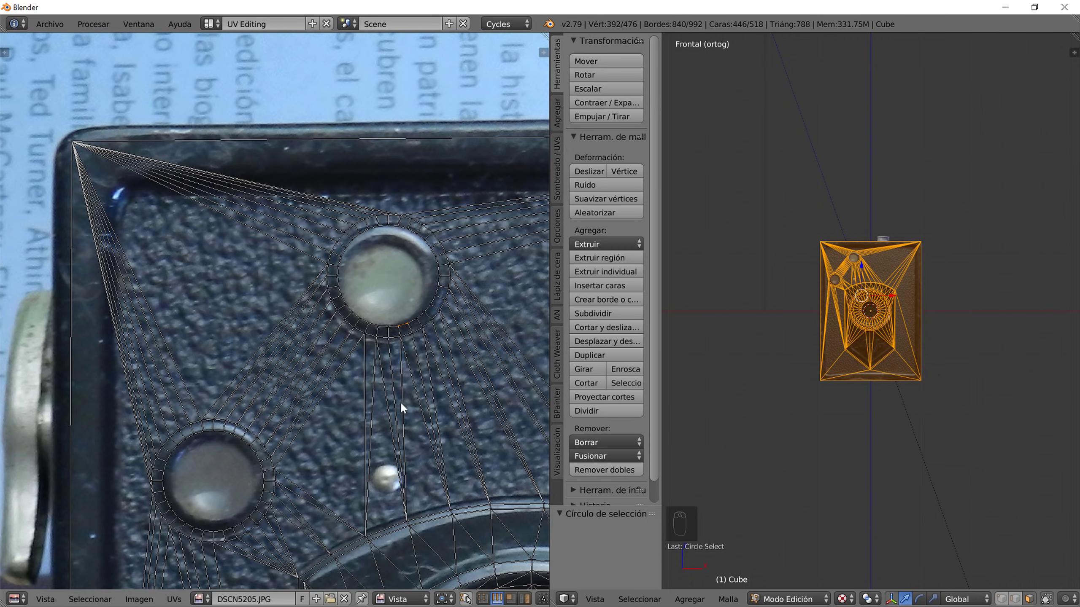
pyautogui.click(483, 600)
pyautogui.press('c')
pyautogui.scroll(-10, 391, 264)
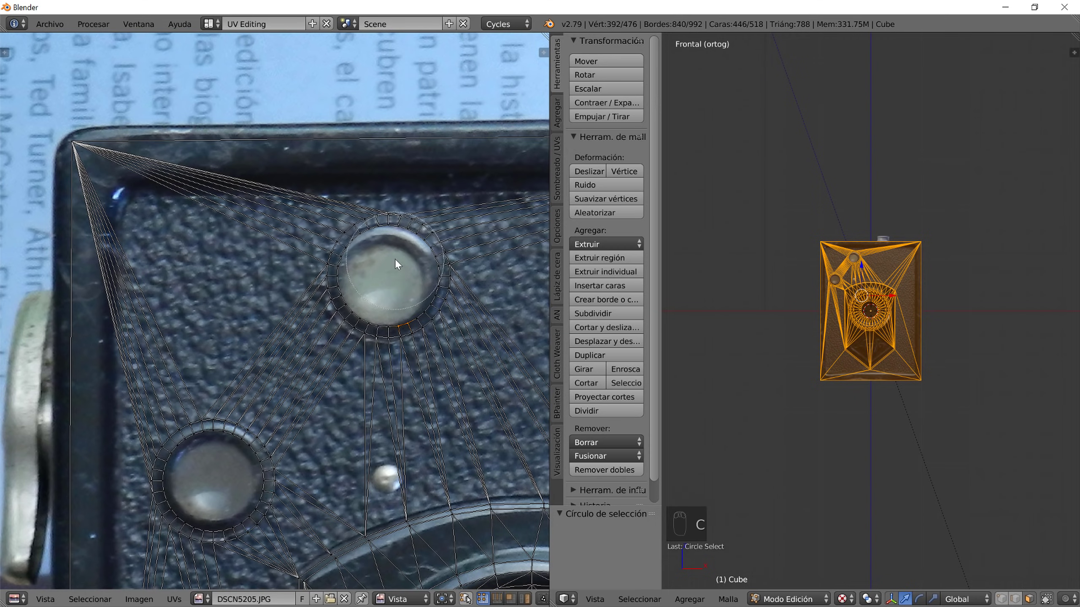
pyautogui.click(385, 277)
pyautogui.rightClick(443, 389)
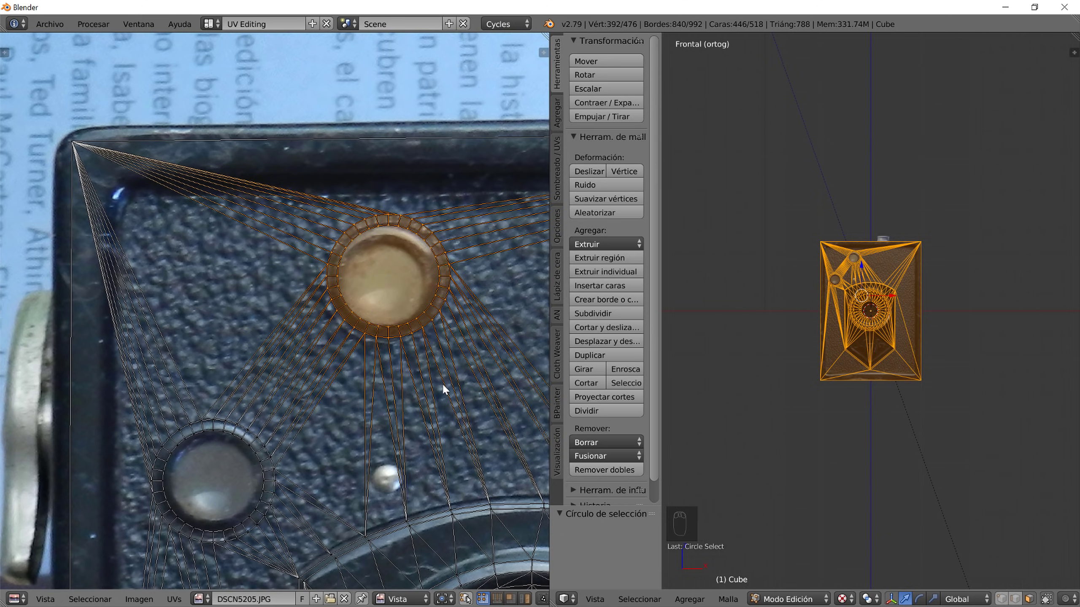
pyautogui.press('g')
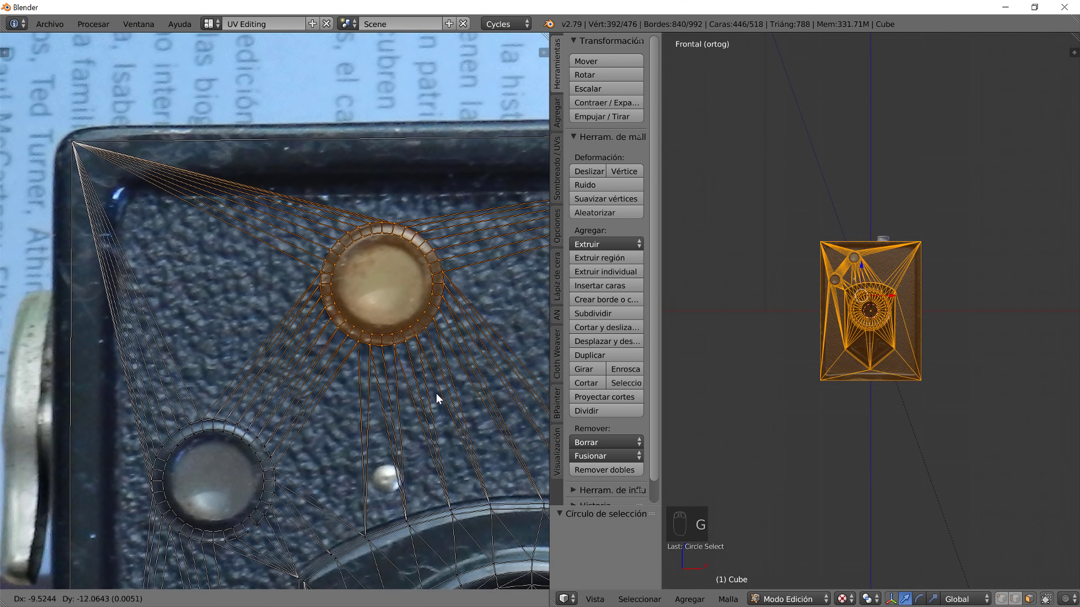
pyautogui.click(433, 400)
pyautogui.scroll(-6, 432, 402)
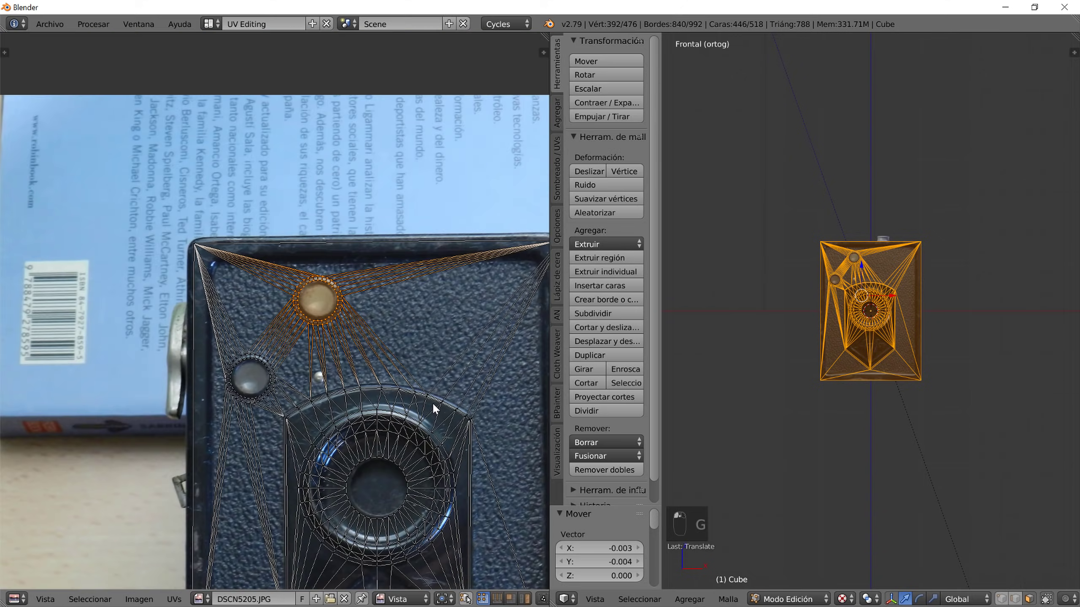
# - Select the UV outline of the lens plate, including its arch and lower point, and move it up about 0.009 in Y
pyautogui.scroll(5, 312, 332)
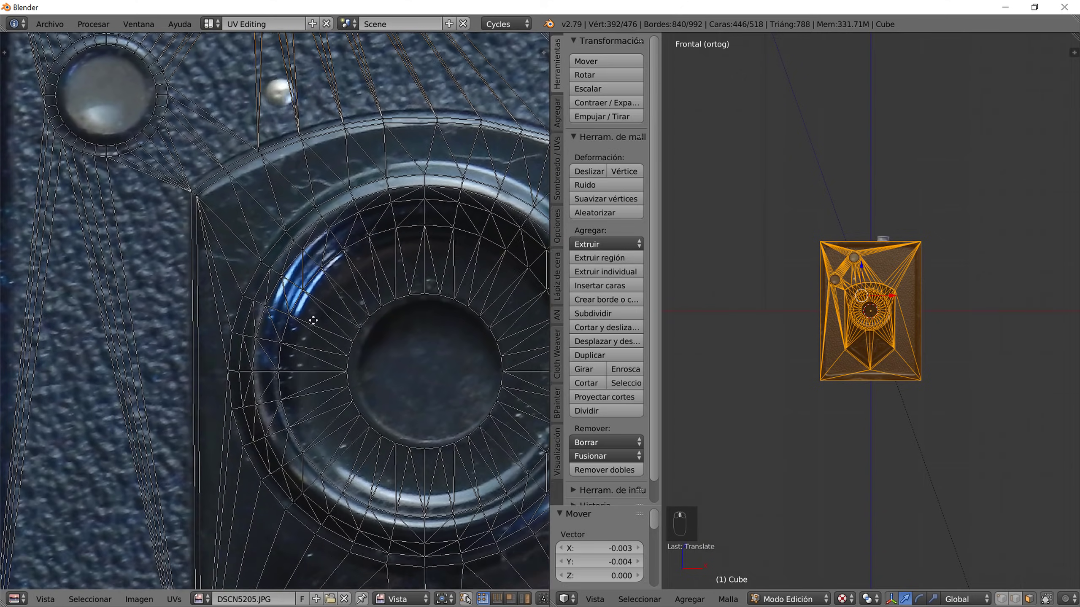
pyautogui.scroll(-3, 312, 331)
pyautogui.scroll(-1, 321, 450)
pyautogui.scroll(1, 375, 439)
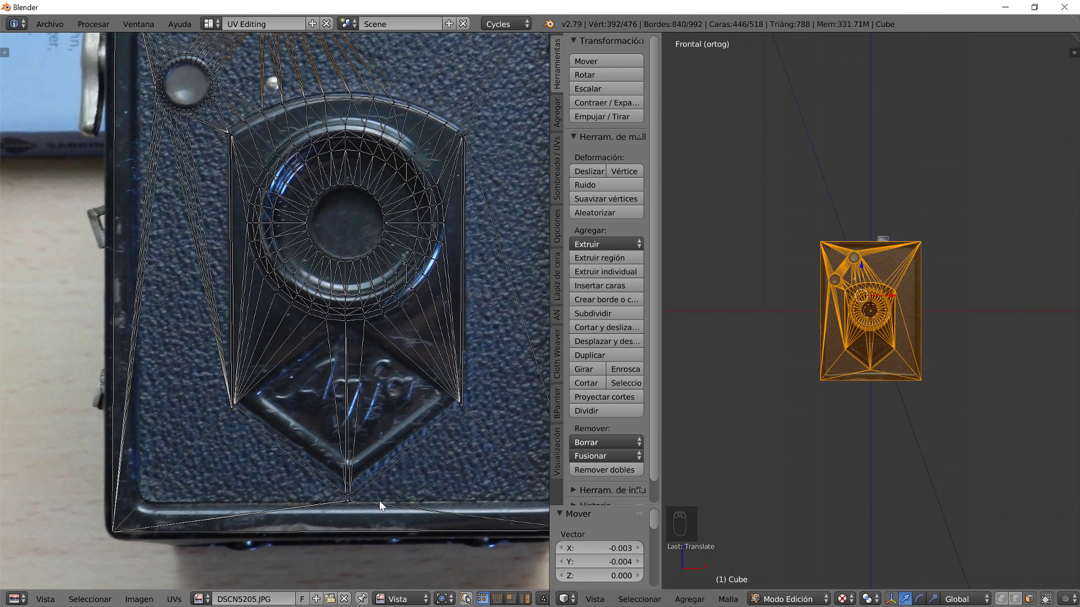
pyautogui.press('a')
pyautogui.press('c')
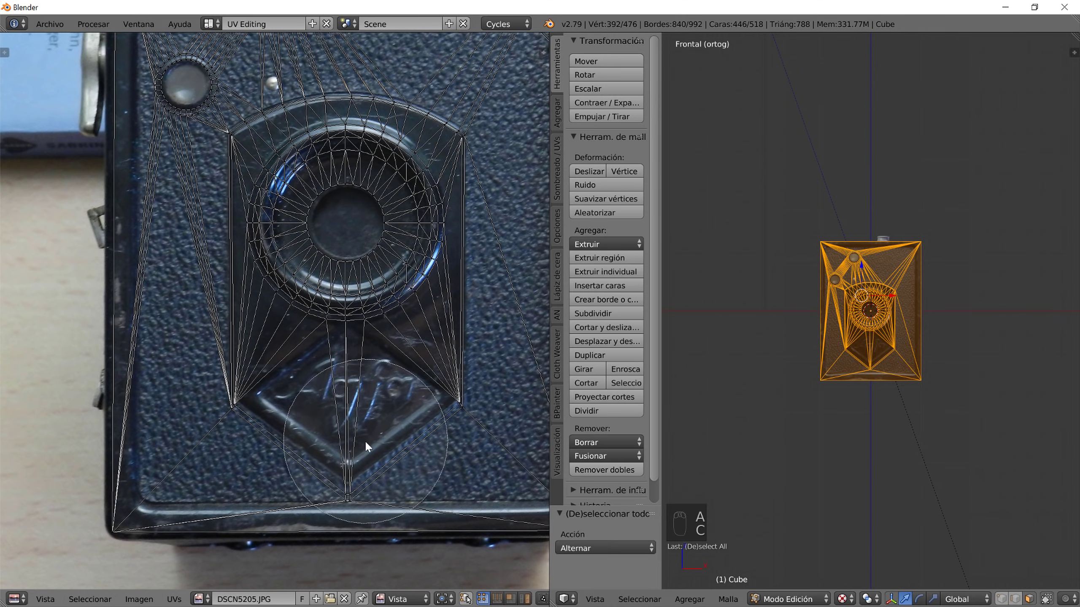
pyautogui.click(349, 495)
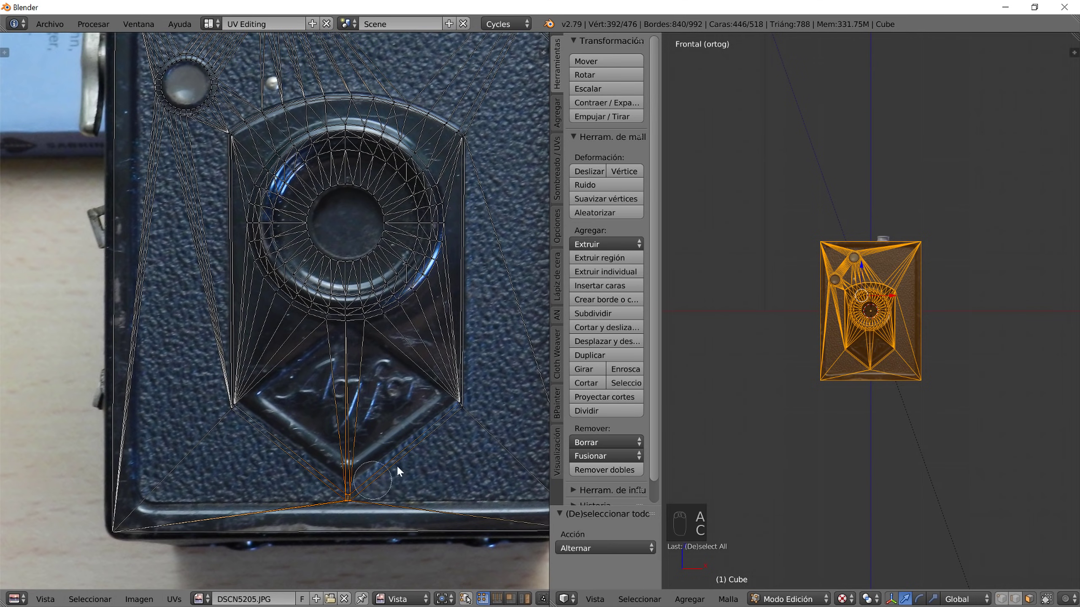
pyautogui.moveTo(465, 415)
pyautogui.mouseDown()
pyautogui.moveTo(473, 210)
pyautogui.moveTo(464, 136)
pyautogui.moveTo(393, 102)
pyautogui.moveTo(317, 99)
pyautogui.moveTo(243, 116)
pyautogui.moveTo(218, 231)
pyautogui.moveTo(222, 428)
pyautogui.moveTo(230, 419)
pyautogui.mouseUp()
pyautogui.rightClick(230, 419)
pyautogui.press('g')
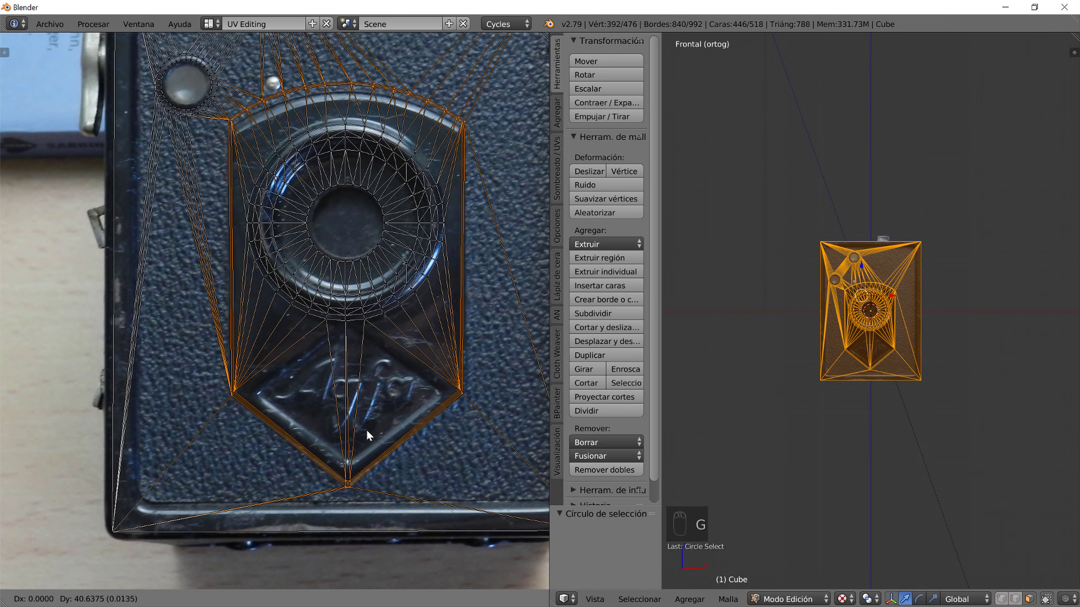
pyautogui.click(366, 432)
# - Scale the lens plate's UV outline by about 0.952 along Y and move it about 0.003 in Y to match the photographed plate
pyautogui.press('s')
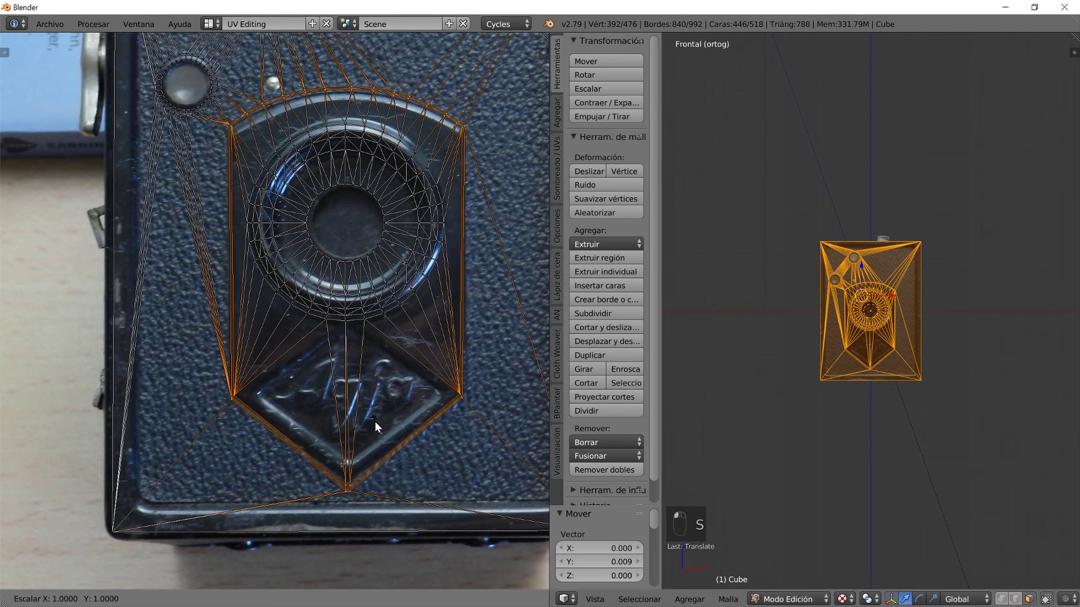
pyautogui.press('y')
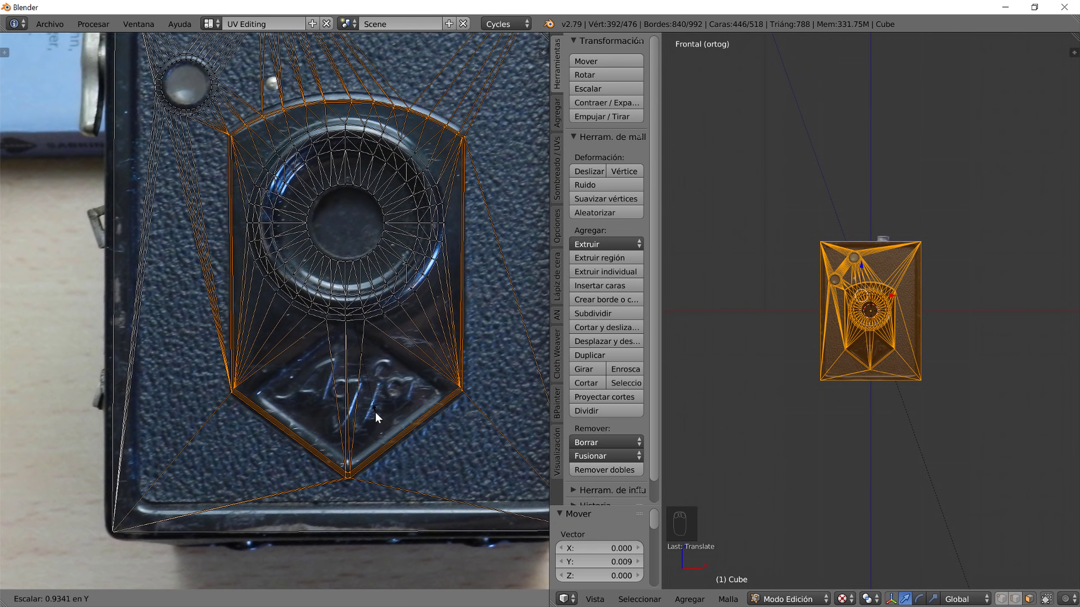
pyautogui.press('y')
pyautogui.click(374, 413)
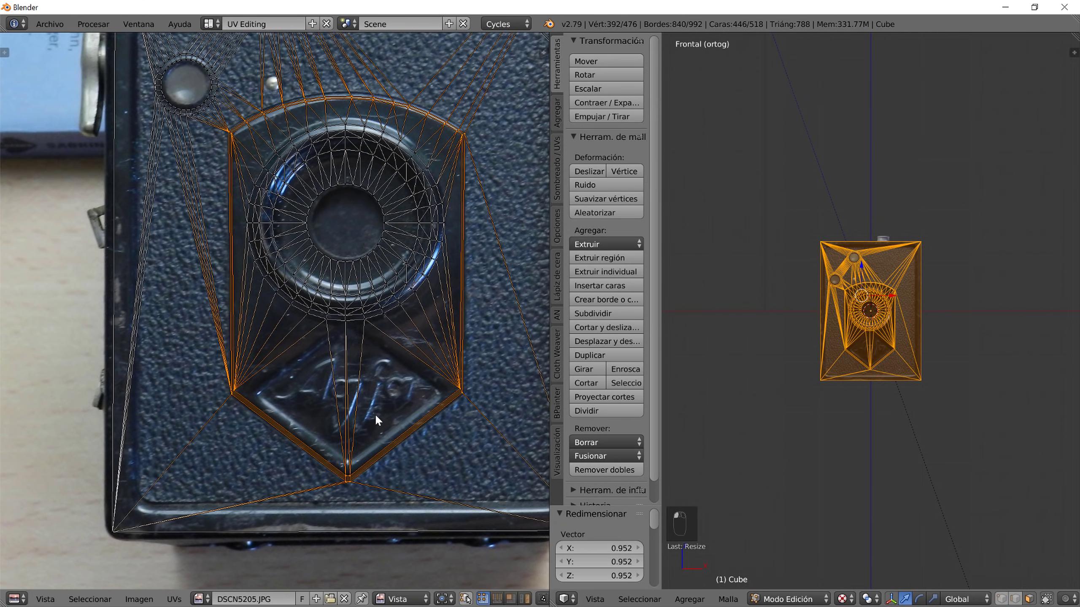
pyautogui.press('g')
pyautogui.press('y')
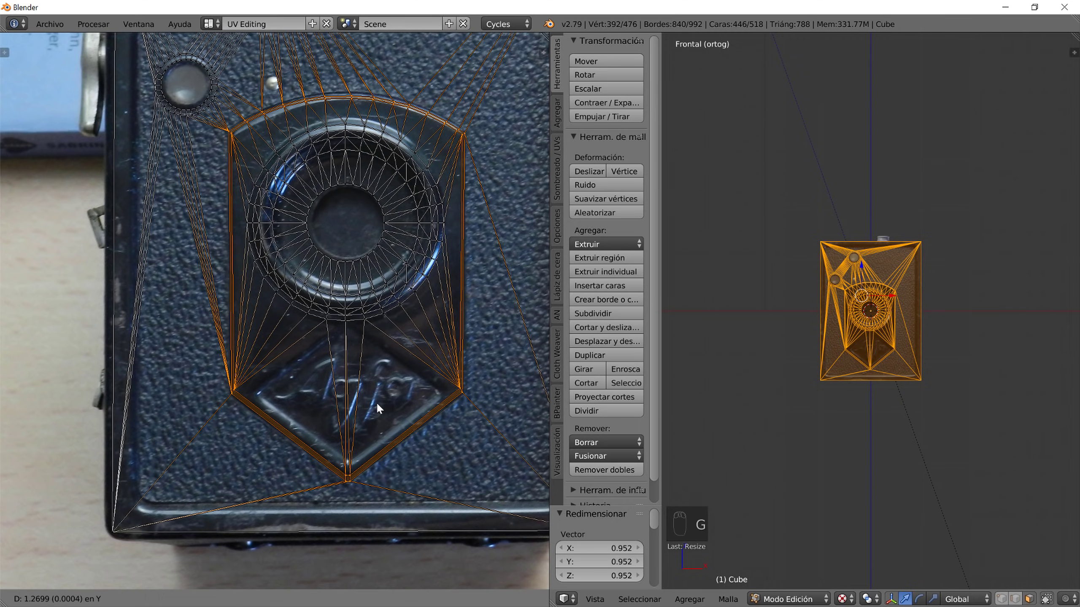
pyautogui.click(383, 392)
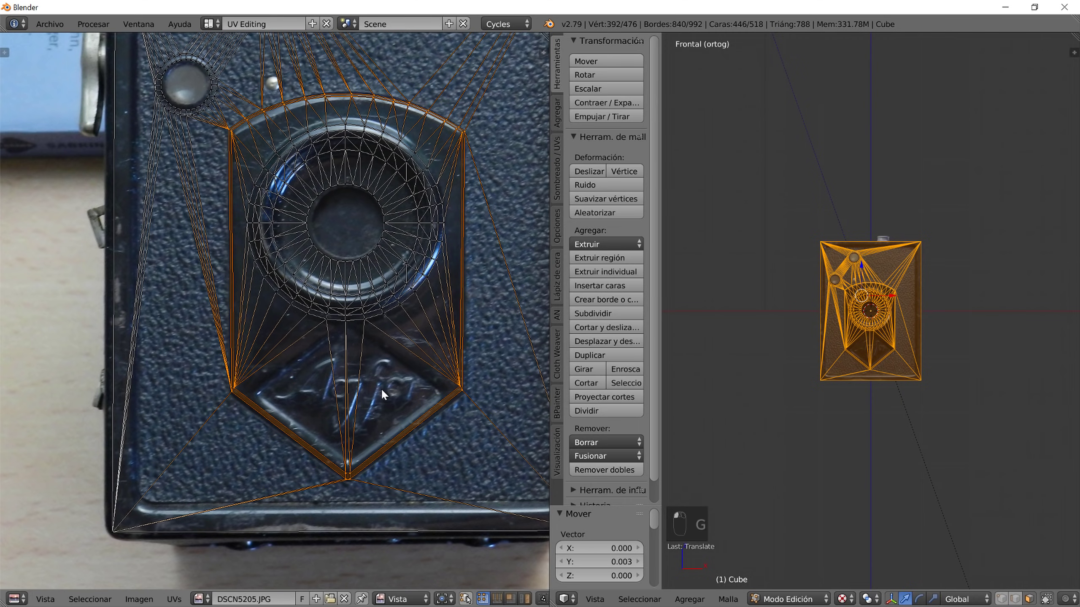
# - Select all the UVs of the round lens and move them about 0.002 in X and 0.005 in Y onto the photographed lens ring
pyautogui.scroll(2, 382, 389)
pyautogui.moveTo(381, 389); pyautogui.dragTo(309, 483, button='middle')
pyautogui.keyDown('alt'); pyautogui.rightClick(339, 447); pyautogui.keyUp('alt')
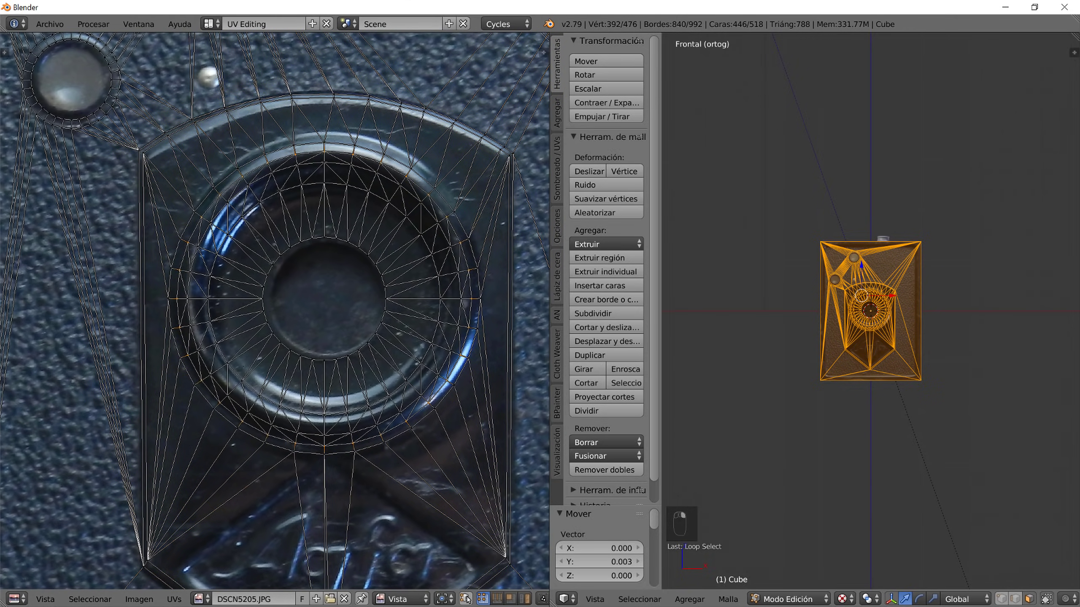
pyautogui.click(501, 598)
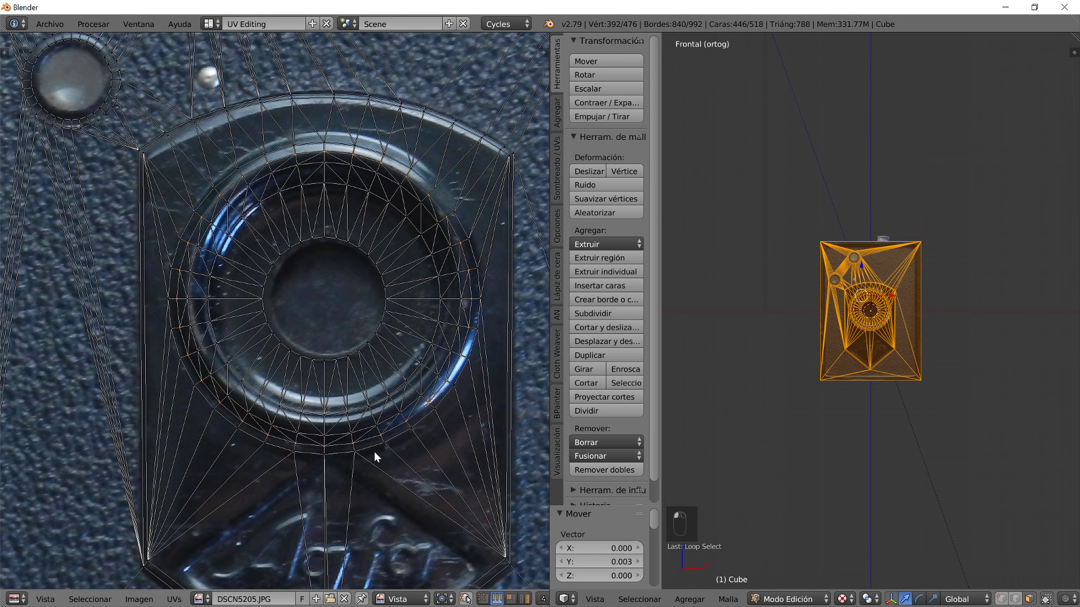
pyautogui.keyDown('alt'); pyautogui.moveTo(368, 444); pyautogui.dragTo(371, 448, button='right'); pyautogui.keyUp('alt')
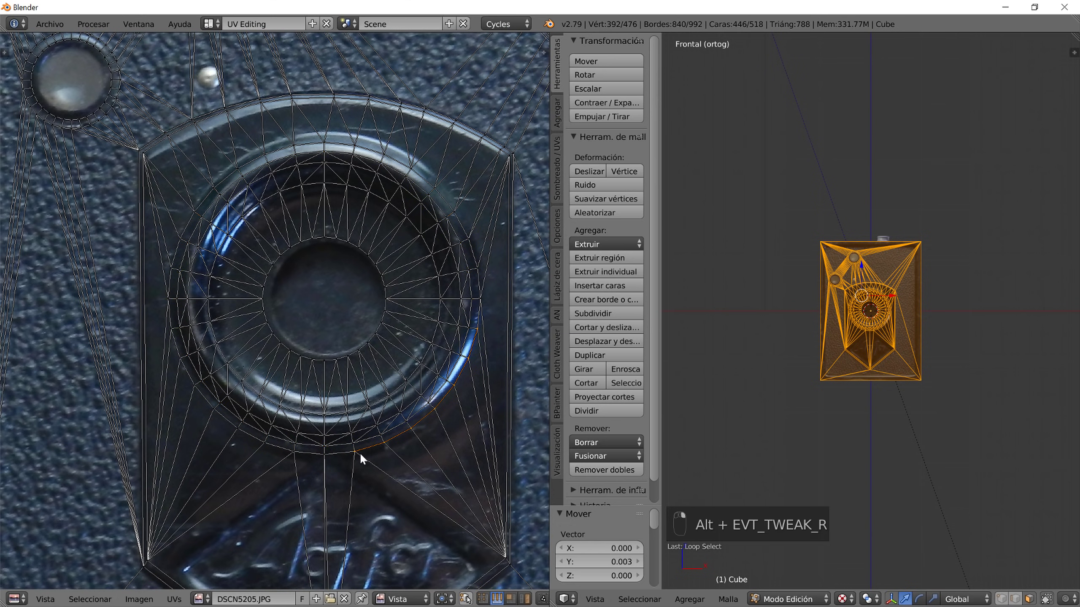
pyautogui.press('c')
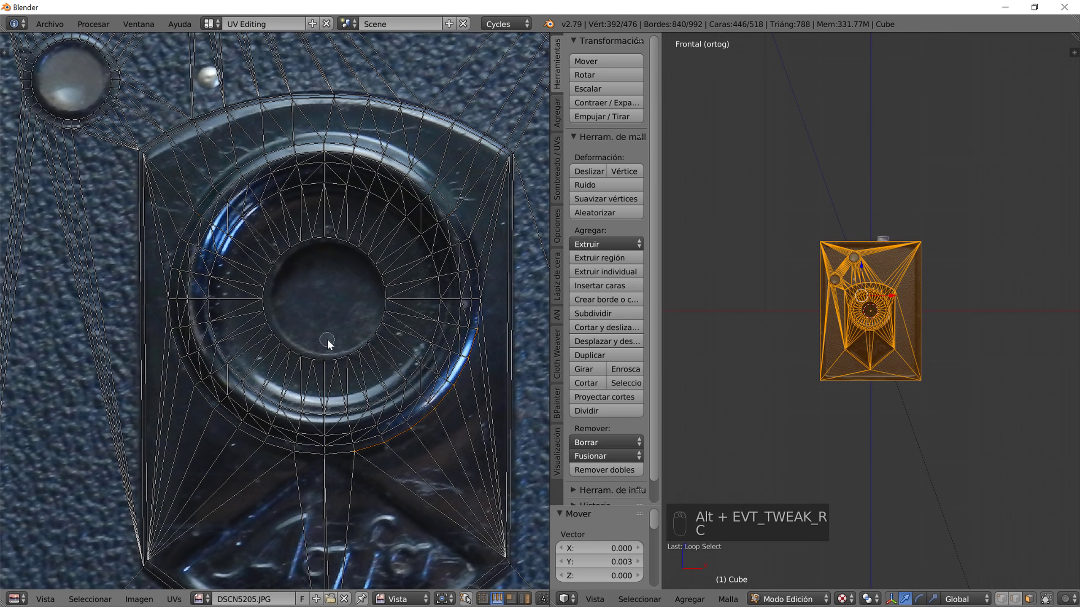
pyautogui.scroll(-20, 353, 310)
pyautogui.scroll(5, 345, 303)
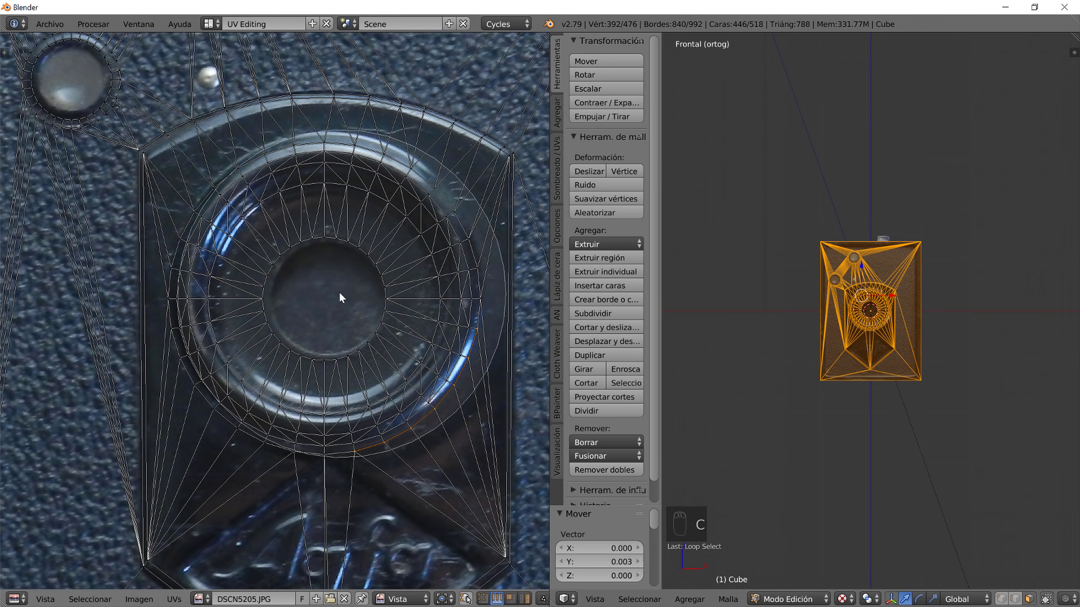
pyautogui.click(327, 294)
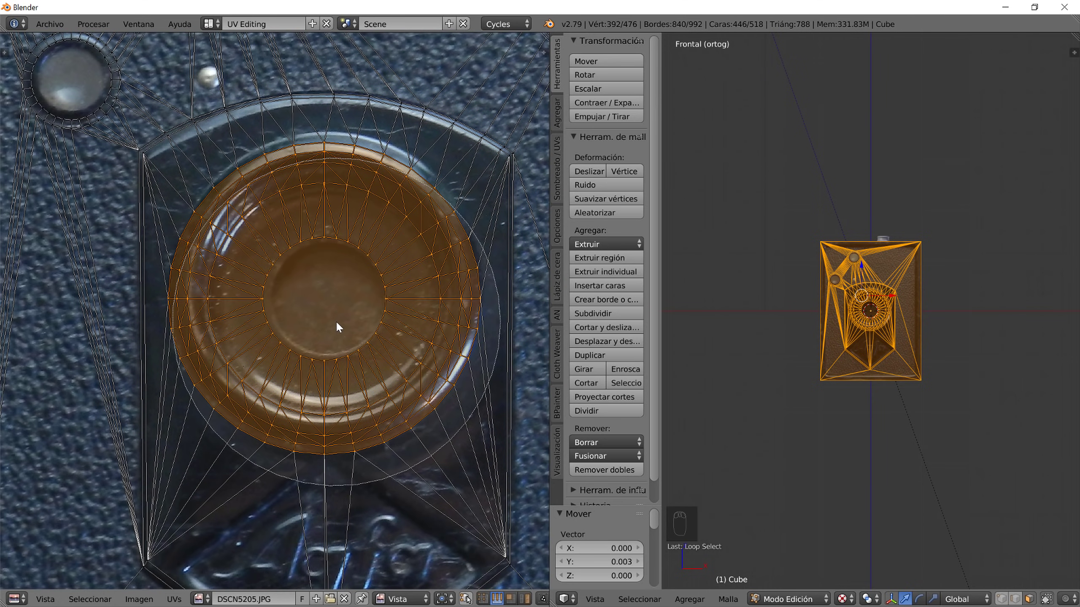
pyautogui.rightClick(336, 321)
pyautogui.press('g')
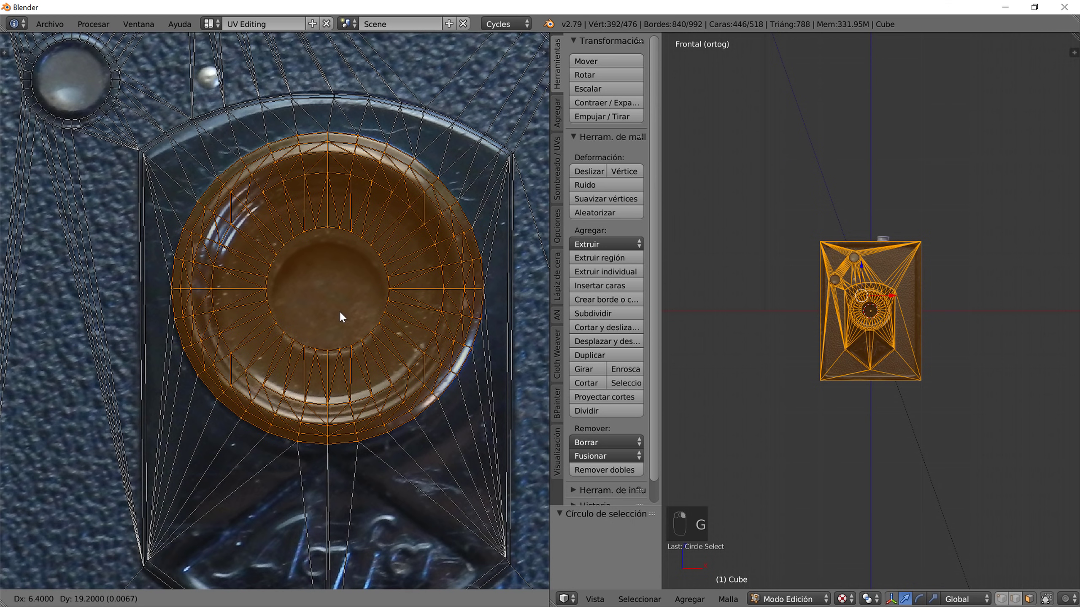
pyautogui.click(341, 316)
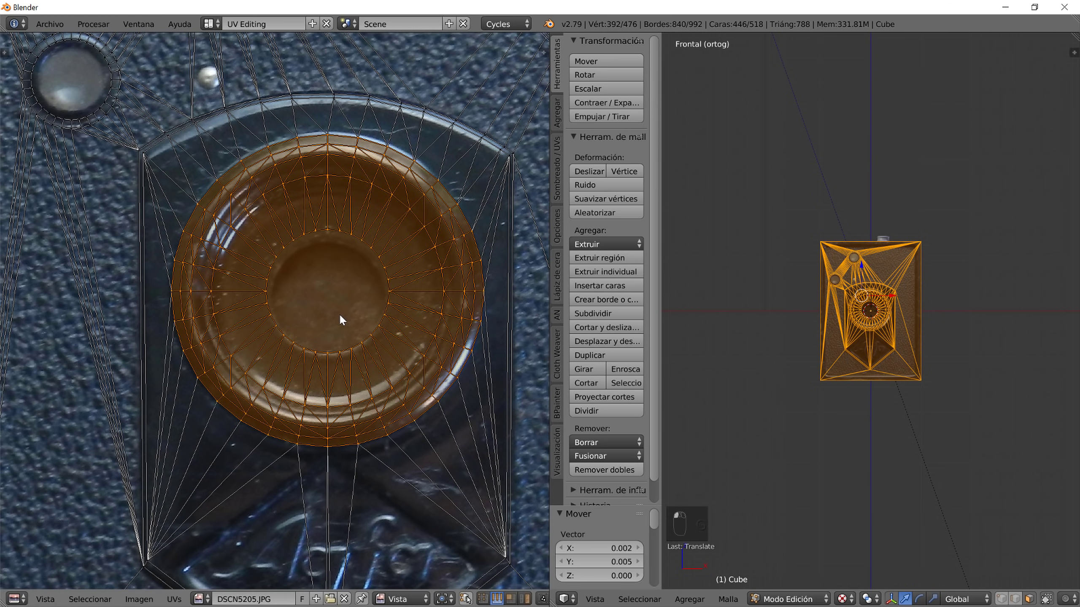
# - Move the UVs of the lens's inner circle down onto the dark centre in the photo and scale them by about 0.927
pyautogui.press('a')
pyautogui.press('c')
pyautogui.click(329, 289)
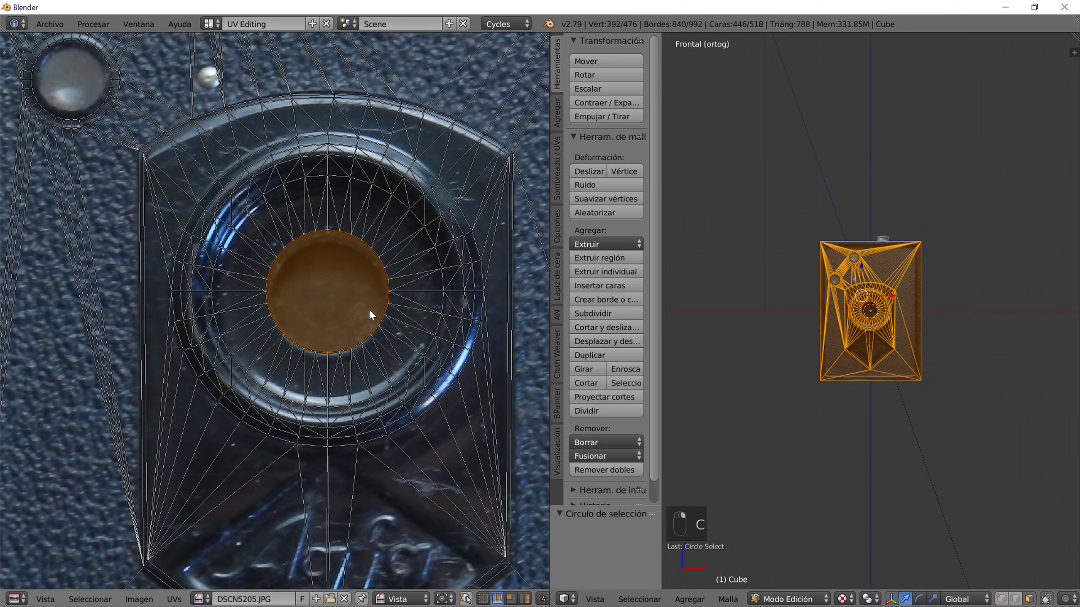
pyautogui.press('g')
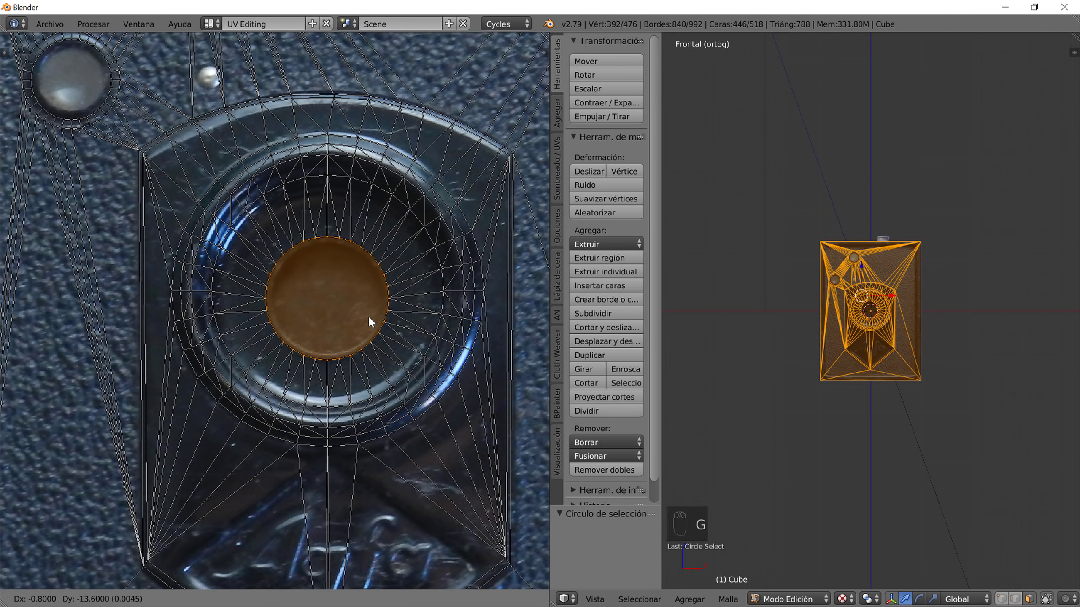
pyautogui.click(368, 316)
pyautogui.press('s')
pyautogui.click(345, 308)
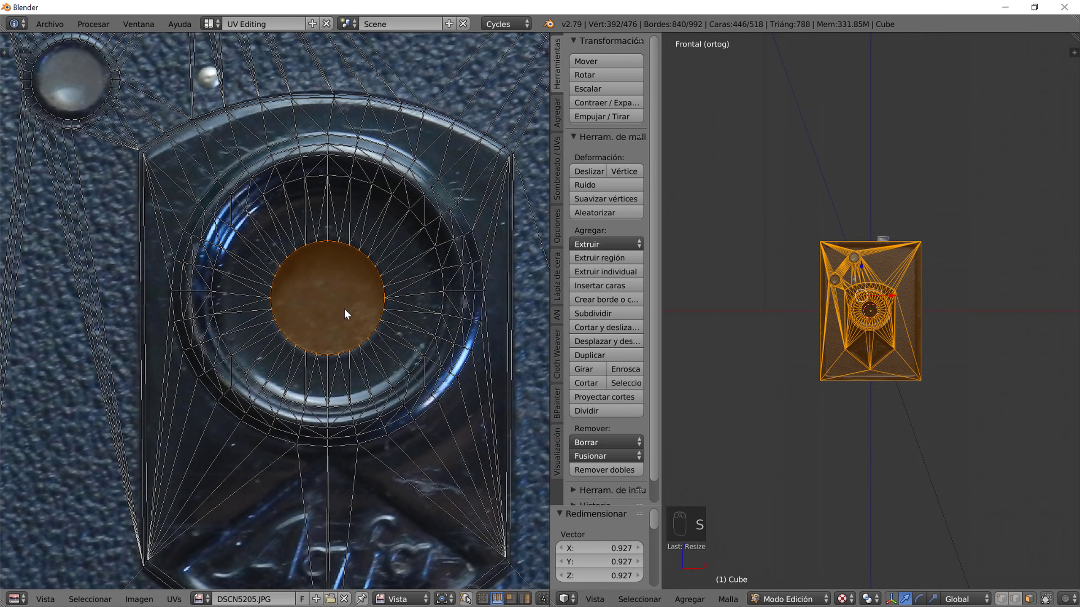
pyautogui.scroll(-6, 338, 325)
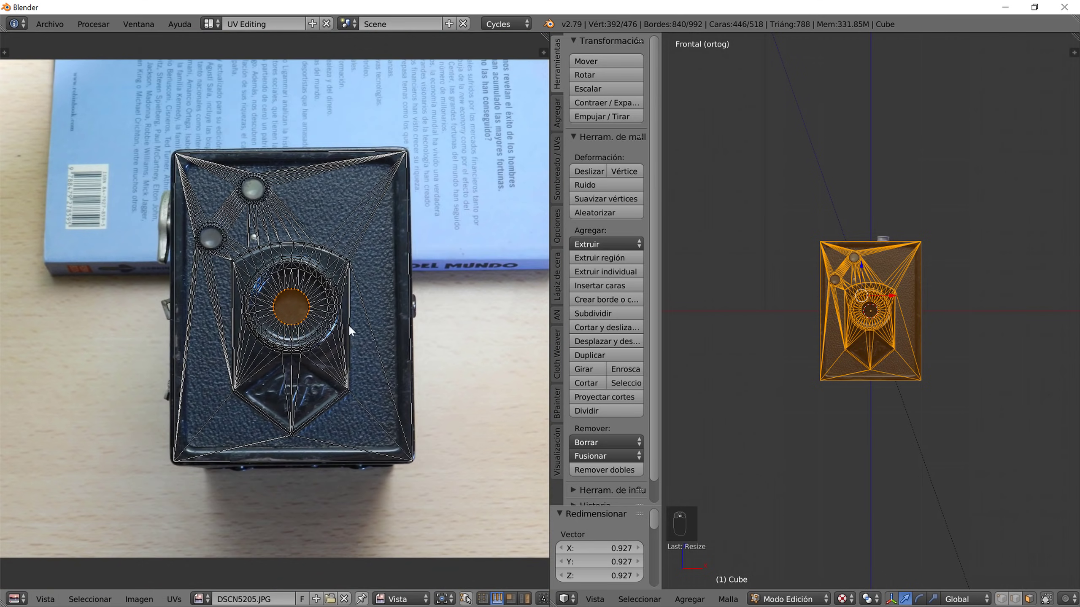
# - Leave Edit Mode and examine the textured front of the camera from several angles against the reference photo
pyautogui.press('Tab')
pyautogui.moveTo(869, 375); pyautogui.dragTo(840, 393, button='middle')
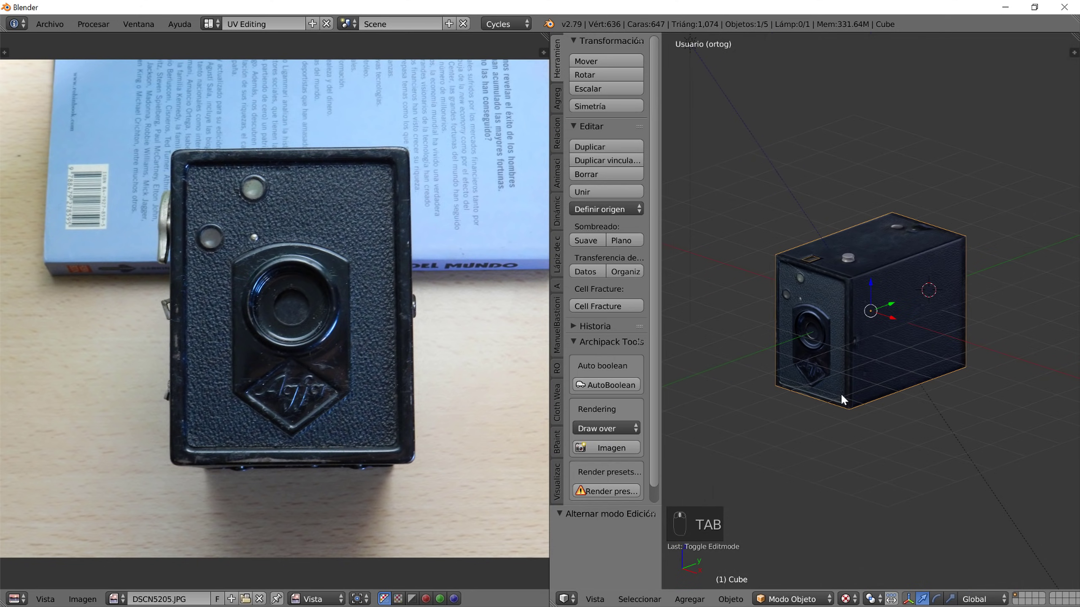
pyautogui.scroll(5, 801, 382)
pyautogui.moveTo(761, 403); pyautogui.dragTo(846, 374, button='middle')
pyautogui.scroll(3, 793, 385)
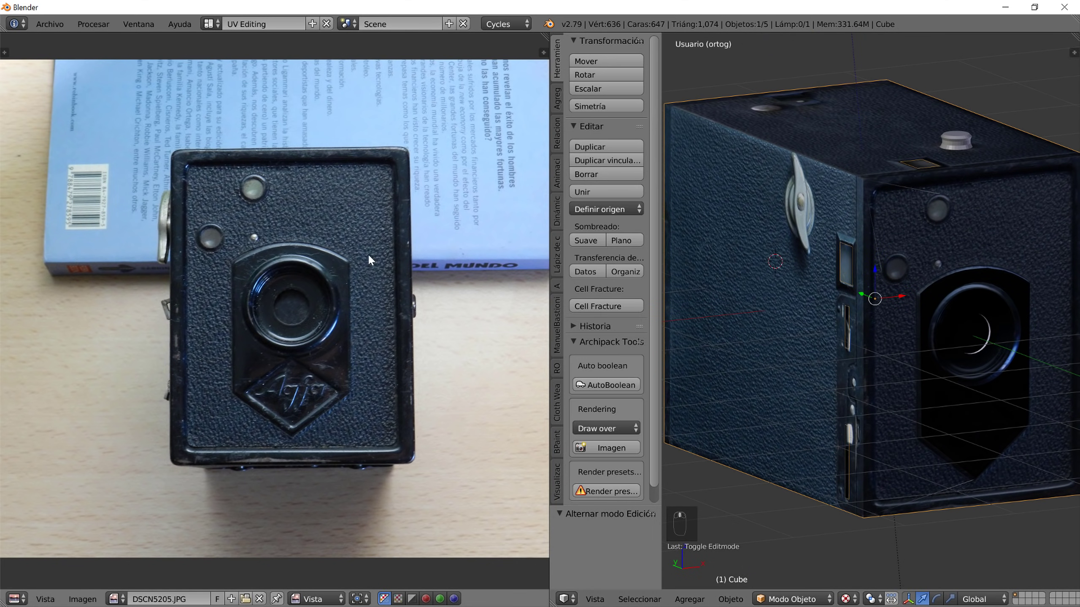
pyautogui.scroll(4, 241, 198)
pyautogui.scroll(-3, 269, 209)
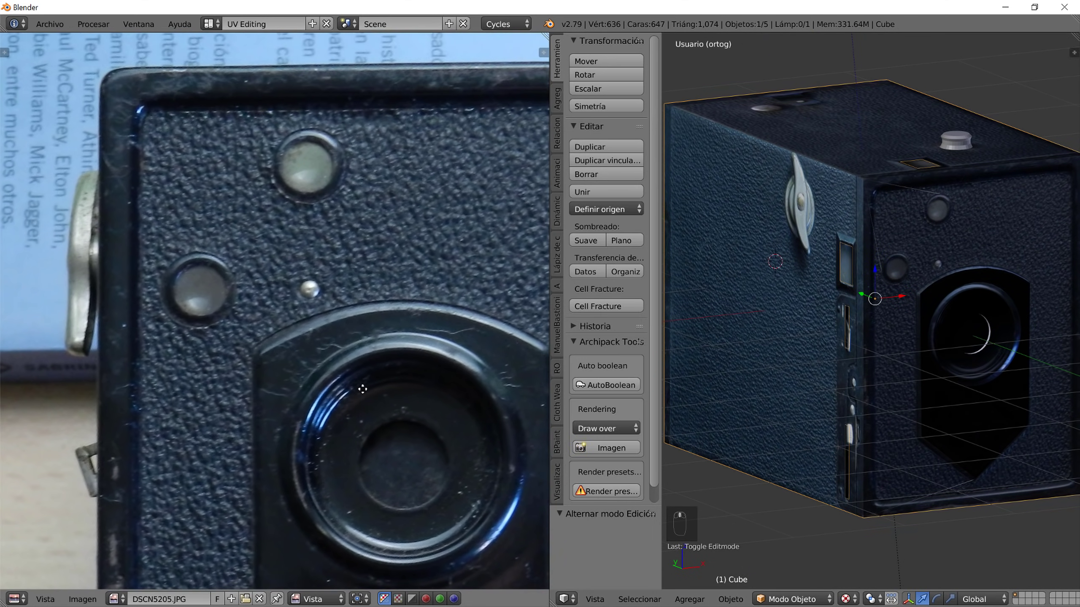
# - Switch the screen layout from UV Editing to Default
pyautogui.press('Tab')
pyautogui.press('Tab')
pyautogui.click(208, 24)
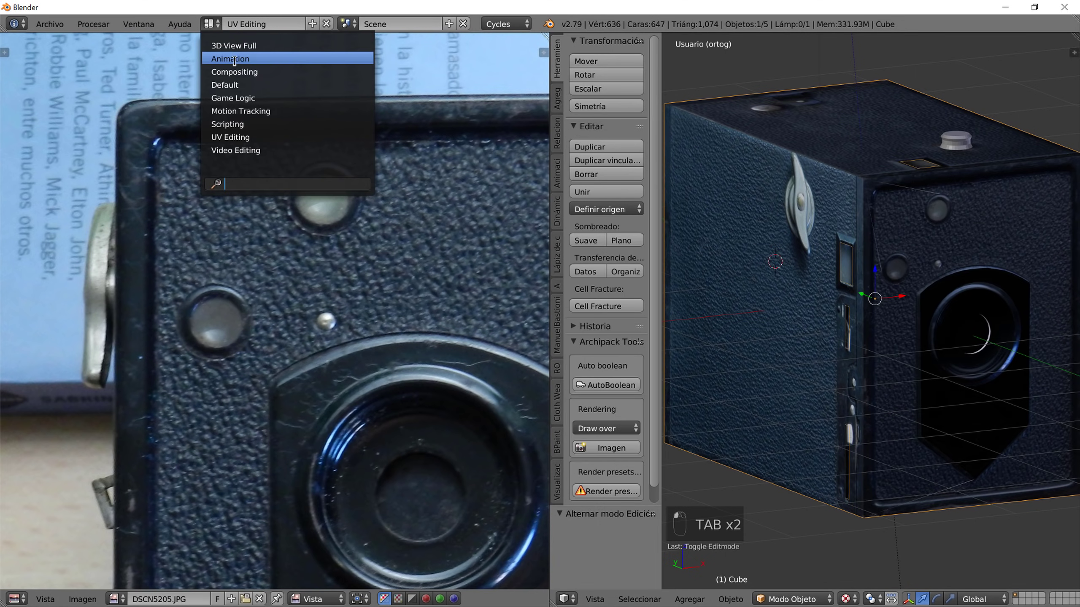
pyautogui.click(235, 71)
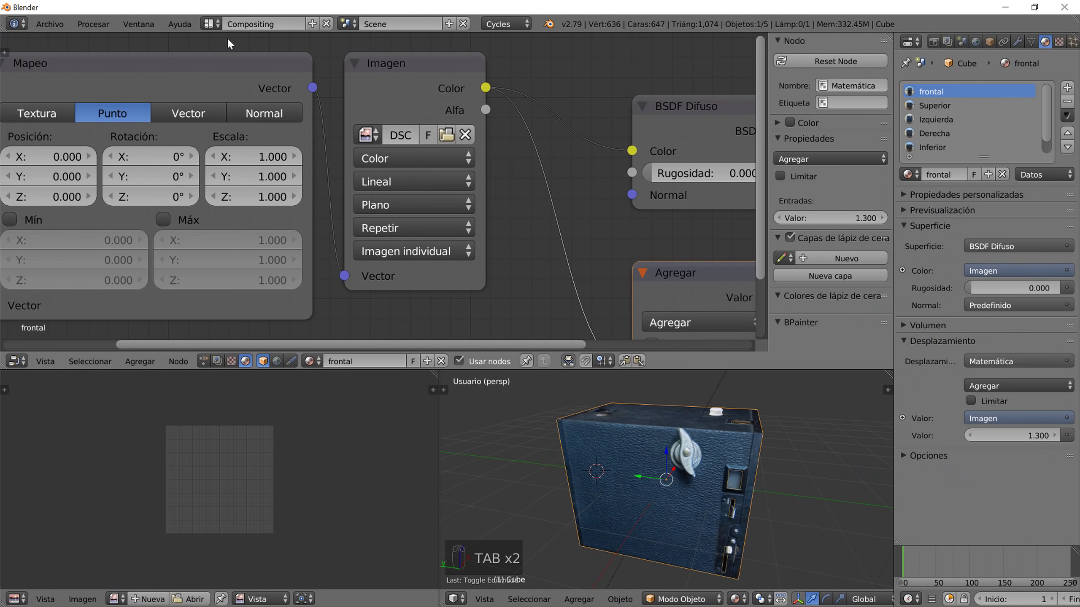
pyautogui.click(209, 23)
pyautogui.click(241, 87)
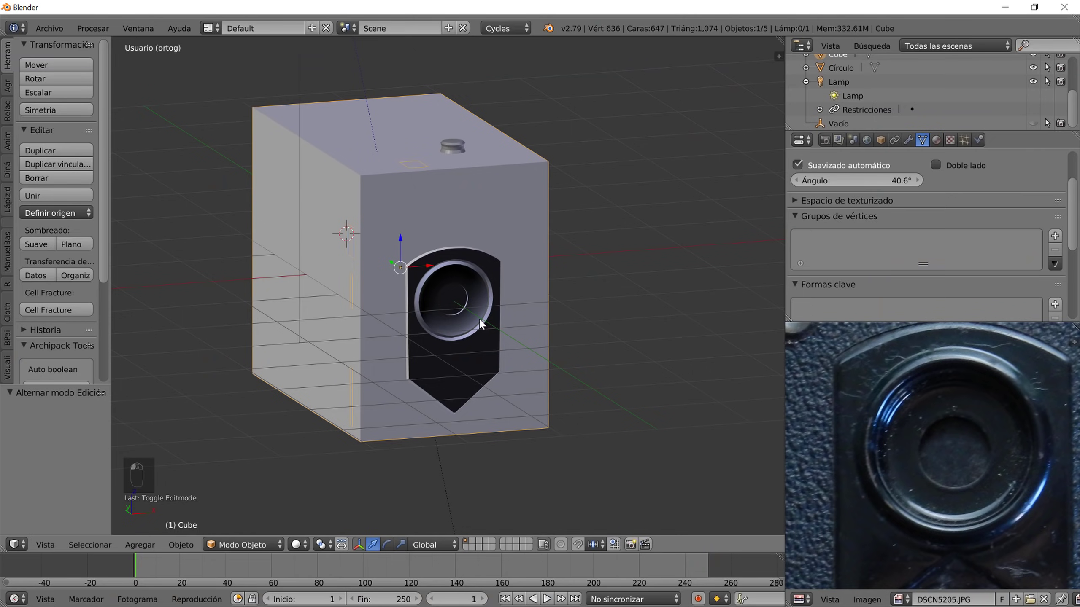
# - Extrude the two small round window faces on the camera's front about 0.041 inwards and leave Edit Mode
pyautogui.scroll(-1, 481, 324)
pyautogui.press('Tab')
pyautogui.scroll(4, 442, 272)
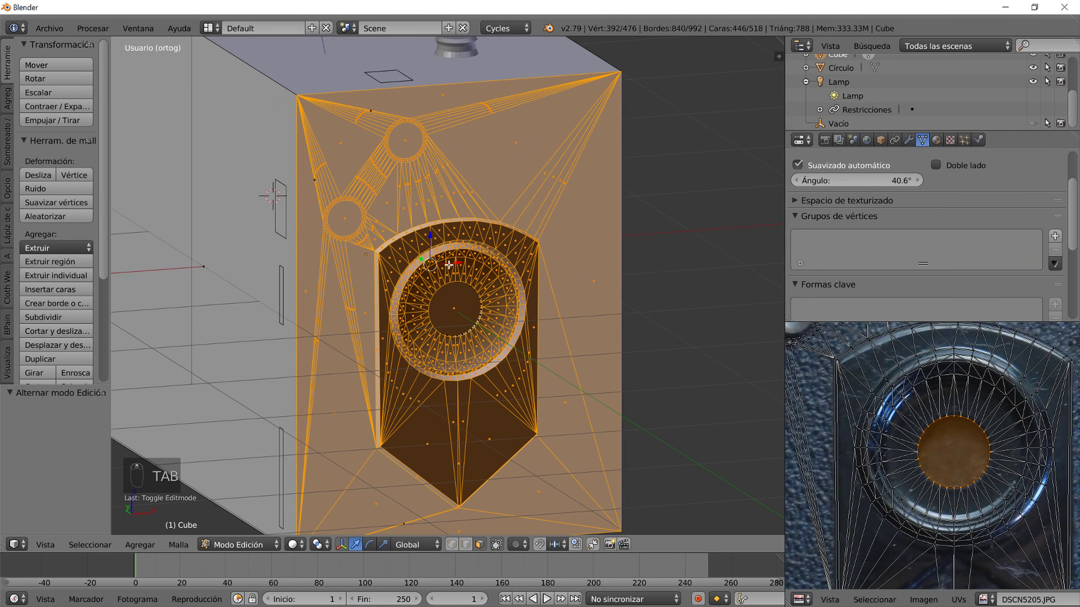
pyautogui.rightClick(455, 253)
pyautogui.keyDown('shift'); pyautogui.rightClick(401, 333); pyautogui.keyUp('shift')
pyautogui.moveTo(568, 397); pyautogui.dragTo(507, 400, button='middle')
pyautogui.press('e')
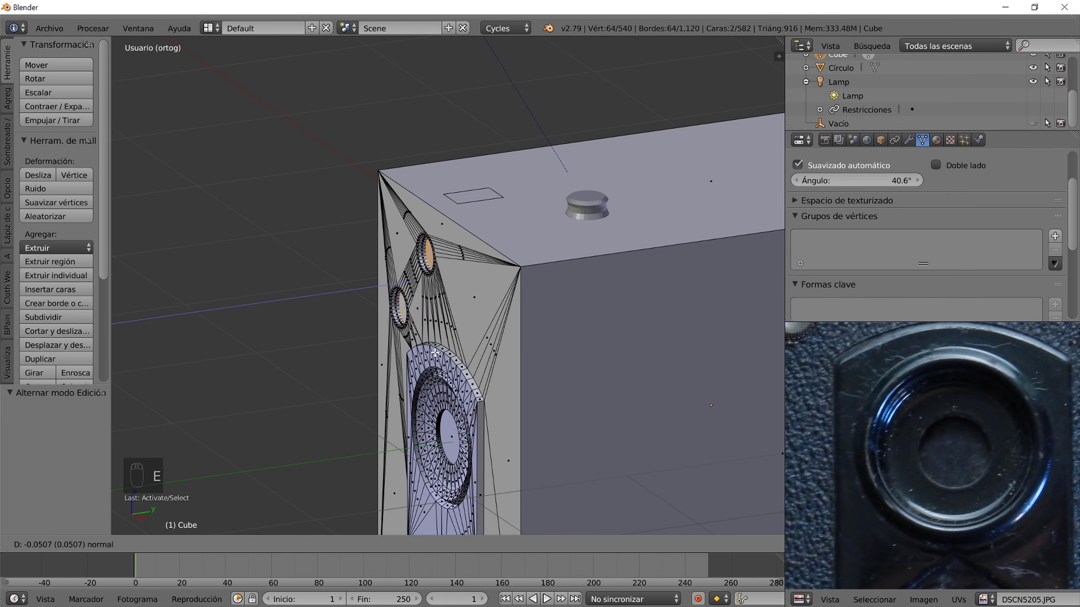
pyautogui.click(442, 356)
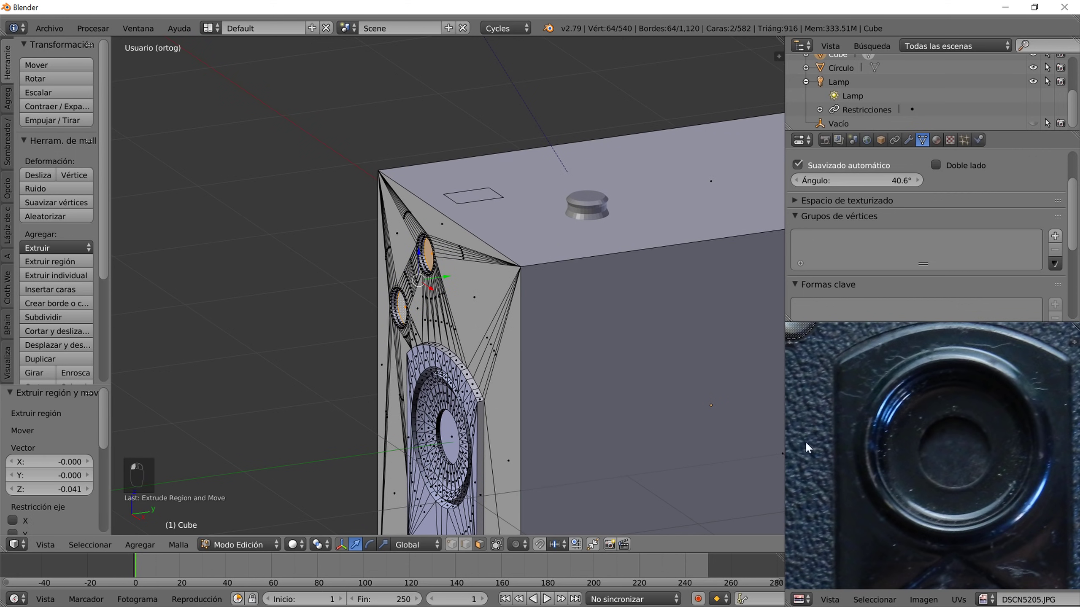
pyautogui.scroll(-2, 881, 441)
pyautogui.press('Tab')
pyautogui.moveTo(876, 430); pyautogui.dragTo(869, 456, button='middle')
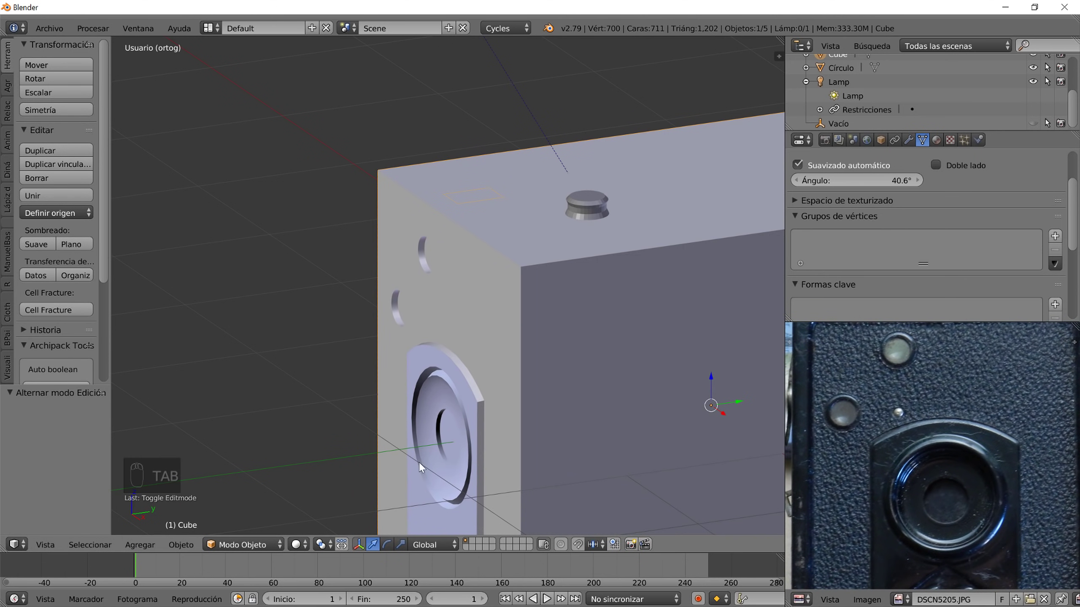
# - Show the camera with Texture shading and examine its top face around the viewfinder window from above
pyautogui.click(300, 545)
pyautogui.click(315, 511)
pyautogui.click(299, 546)
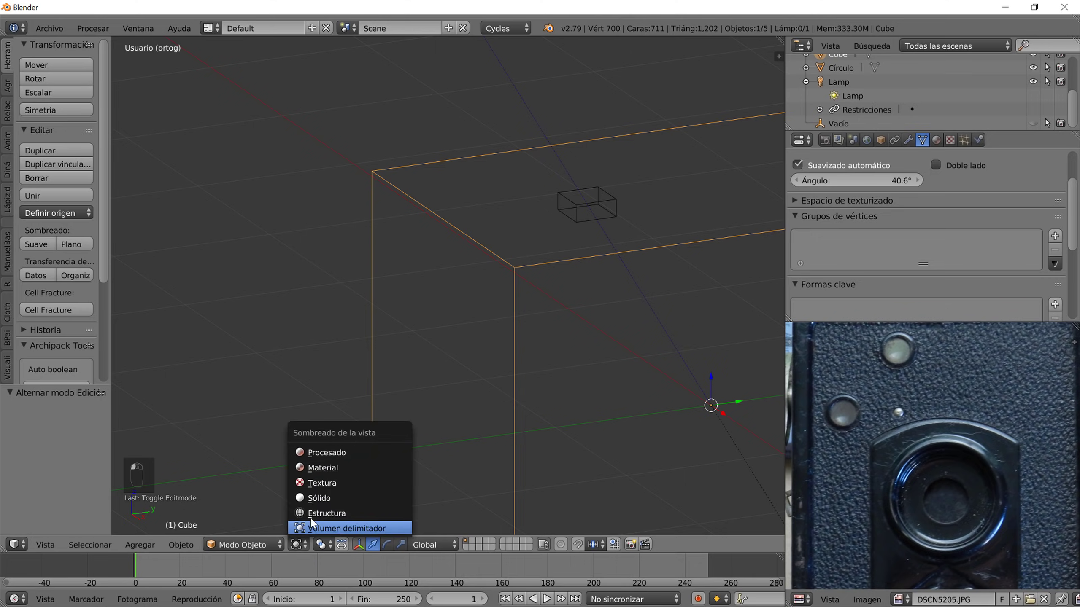
pyautogui.click(332, 482)
pyautogui.moveTo(374, 394)
pyautogui.mouseDown(button='middle')
pyautogui.moveTo(473, 397)
pyautogui.moveTo(501, 381)
pyautogui.moveTo(420, 397)
pyautogui.moveTo(520, 389)
pyautogui.moveTo(529, 400)
pyautogui.moveTo(548, 388)
pyautogui.moveTo(545, 332)
pyautogui.moveTo(321, 374)
pyautogui.moveTo(330, 369)
pyautogui.mouseUp(button='middle')
pyautogui.press('ctrl+KP_3')
pyautogui.moveTo(522, 402); pyautogui.dragTo(490, 423, button='middle')
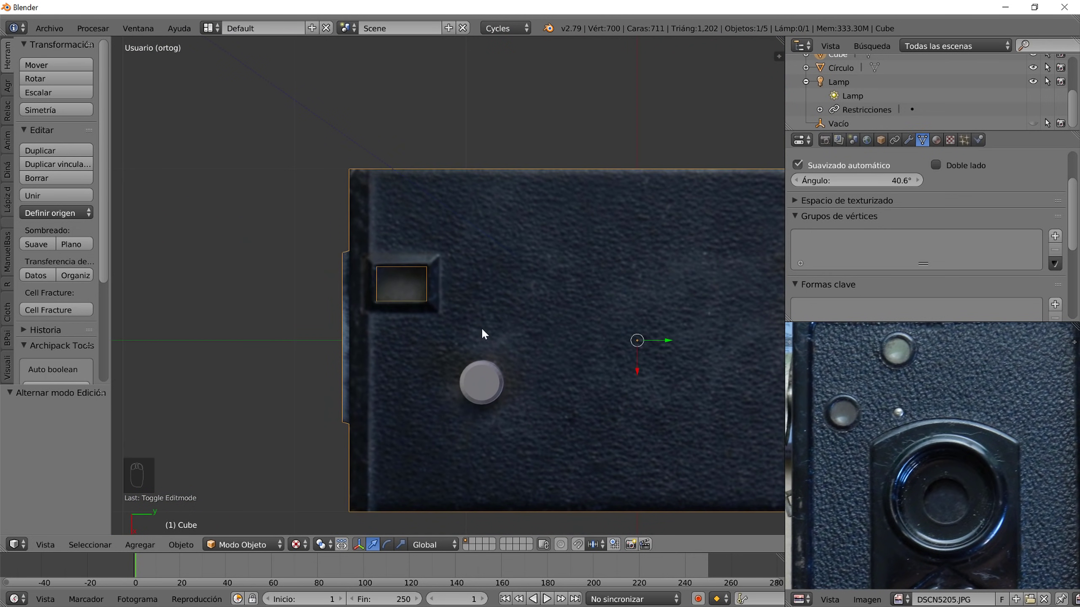
pyautogui.press('Tab')
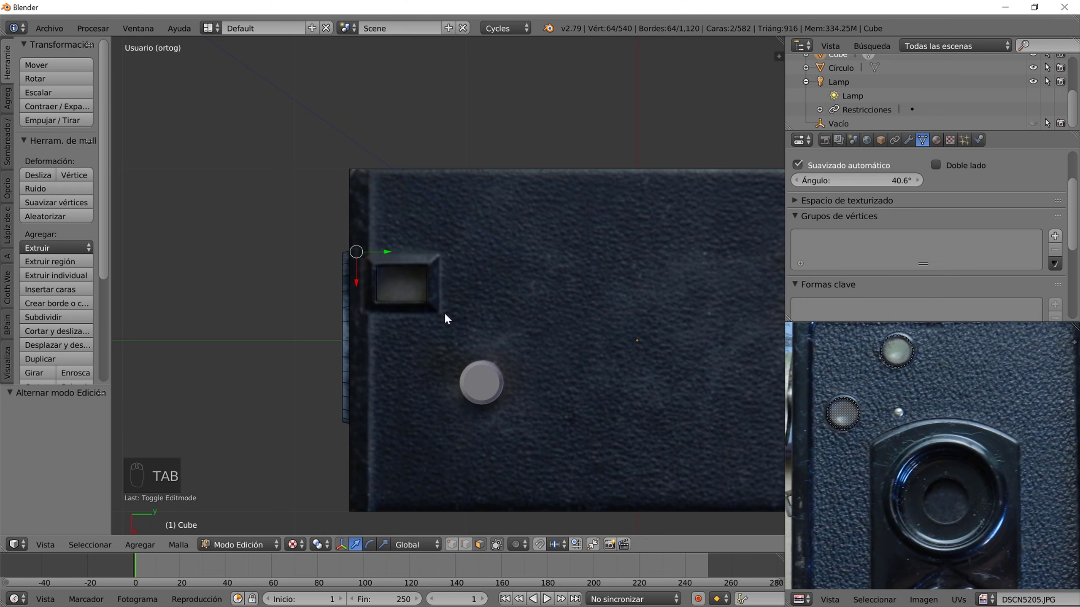
pyautogui.press('Tab')
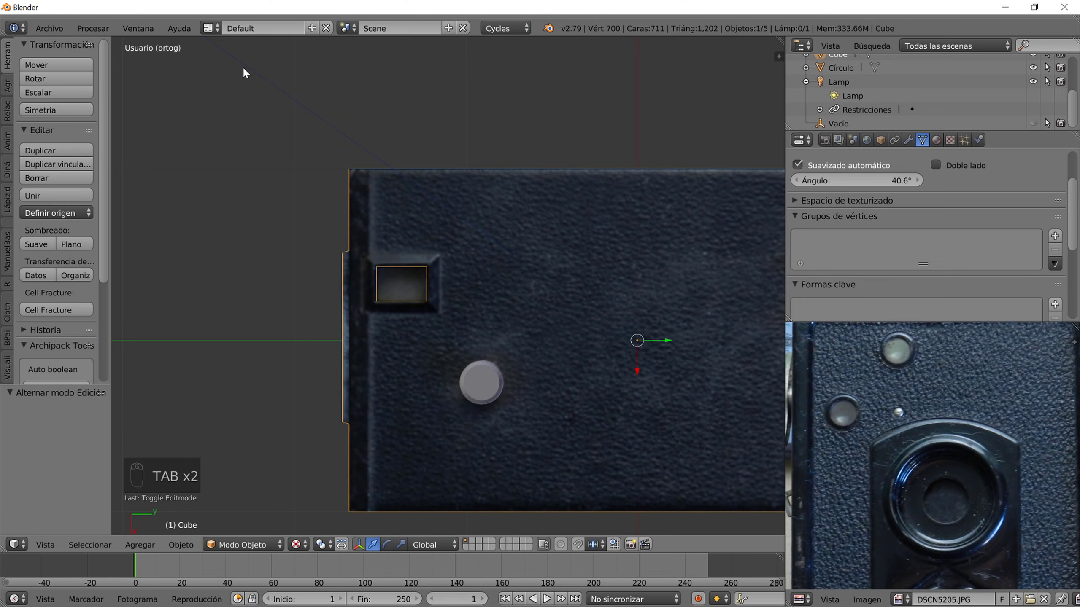
# - Delete only the large top face of the camera body, keeping its edges and vertices
pyautogui.press('Tab')
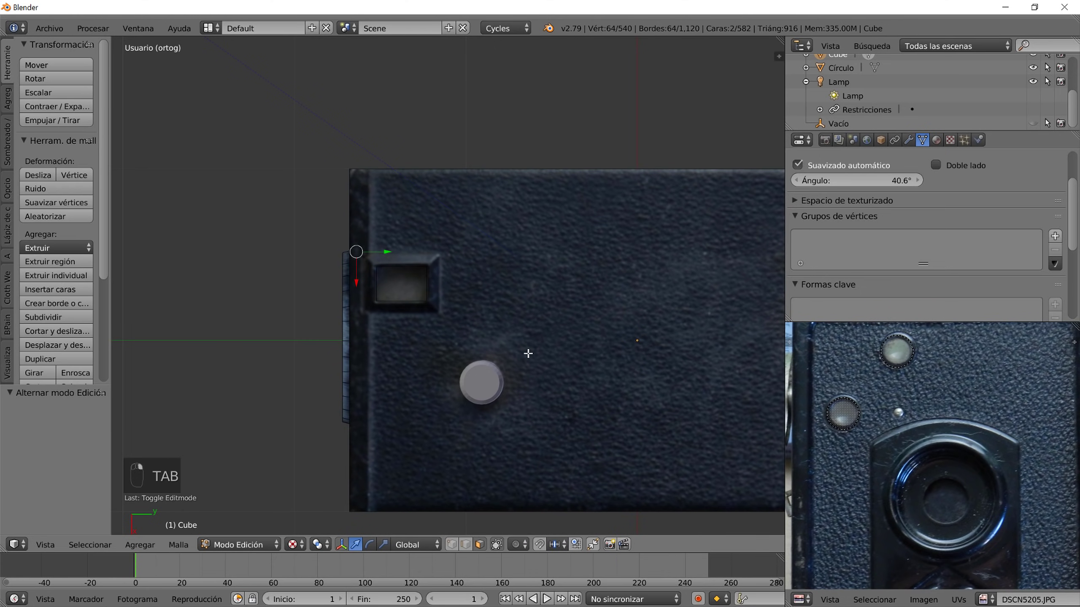
pyautogui.rightClick(561, 327)
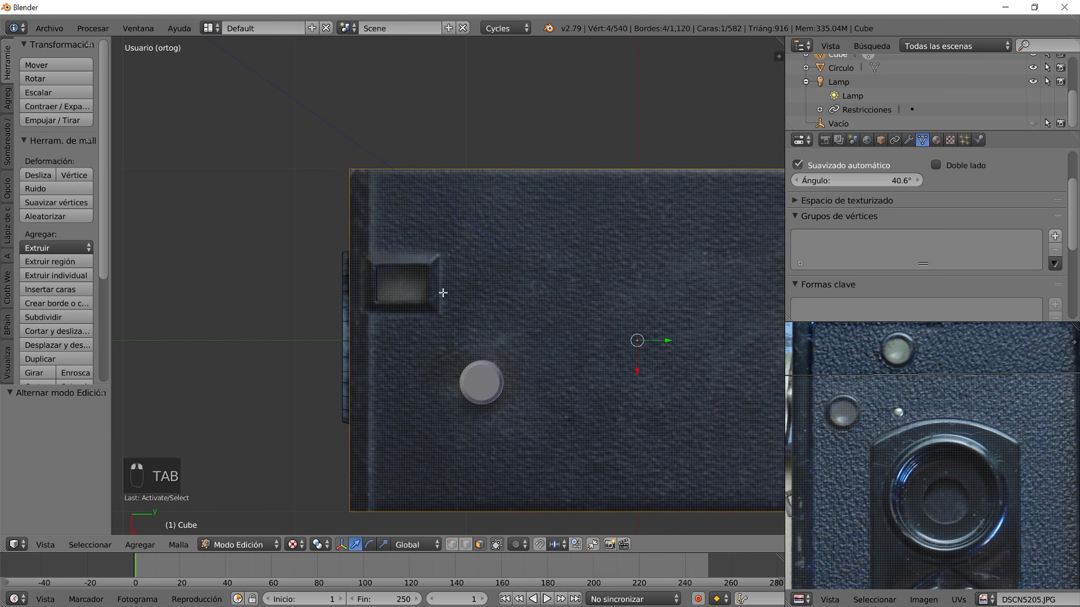
pyautogui.press('x')
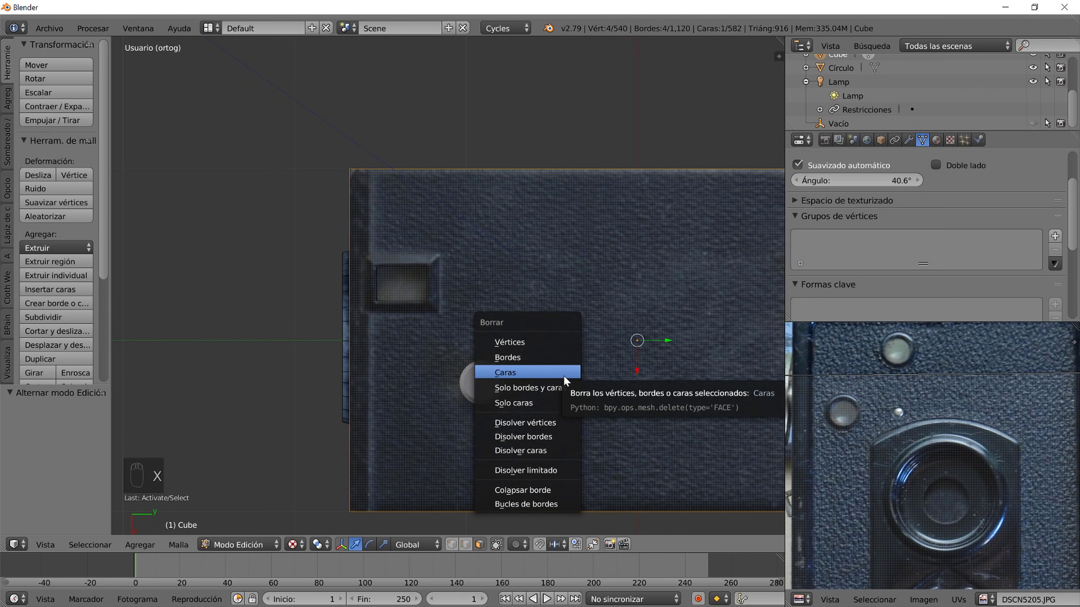
pyautogui.click(548, 404)
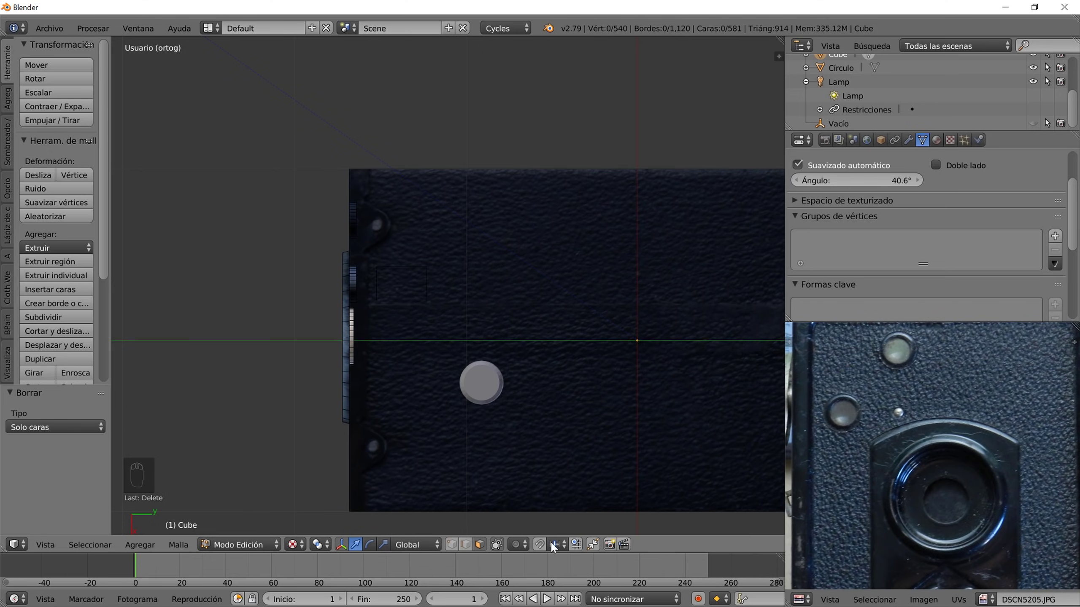
# - In Solid shading, fill the area between the top's outer edges and the viewfinder rectangle, and close the rectangle with its own face
pyautogui.click(293, 545)
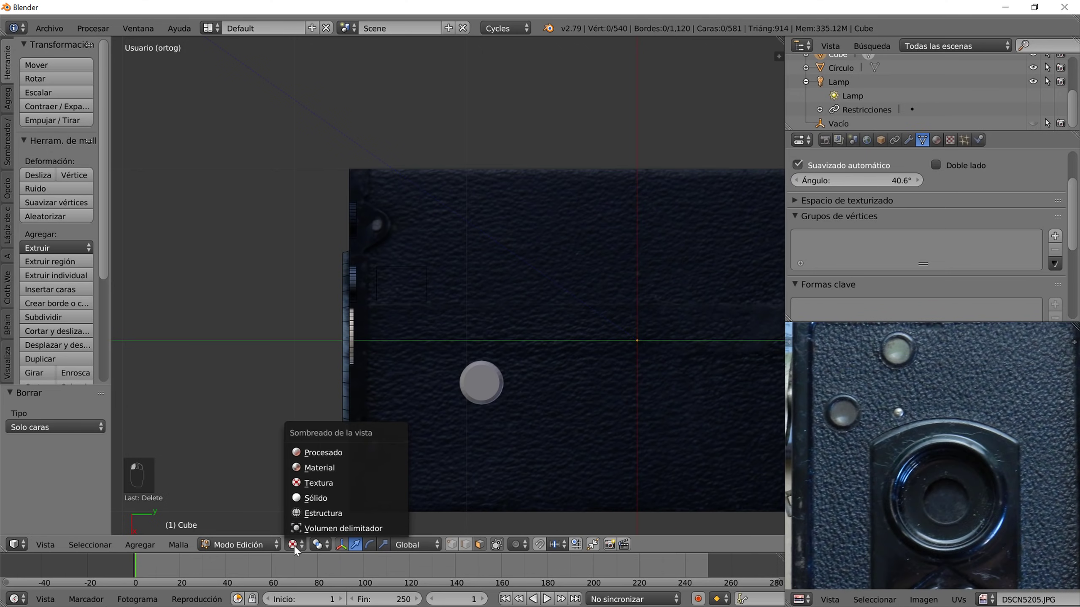
pyautogui.click(325, 495)
pyautogui.moveTo(419, 344)
pyautogui.mouseDown(button='middle')
pyautogui.moveTo(422, 357)
pyautogui.moveTo(425, 347)
pyautogui.mouseUp(button='middle')
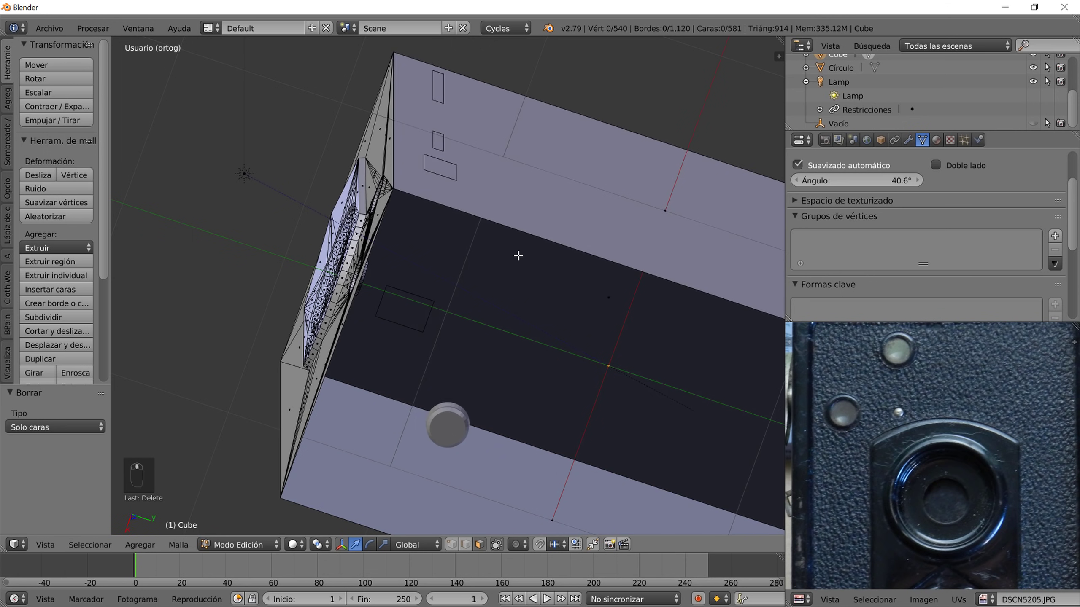
pyautogui.click(465, 546)
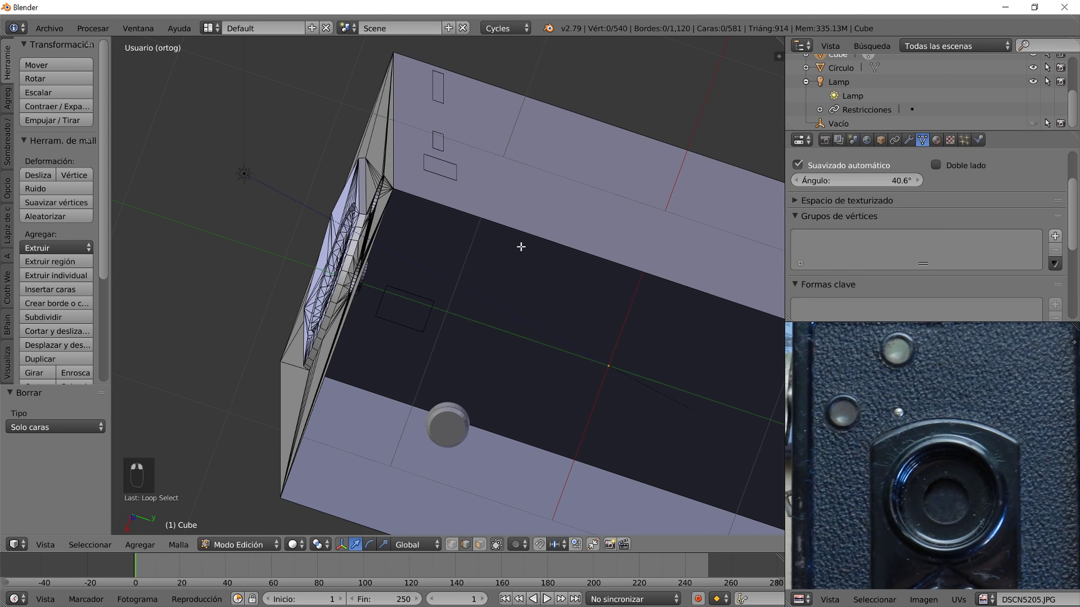
pyautogui.keyDown('alt'); pyautogui.click(528, 230); pyautogui.keyUp('alt')
pyautogui.keyDown('alt'); pyautogui.keyDown('shift'); pyautogui.click(419, 300); pyautogui.keyUp('shift'); pyautogui.keyUp('alt')
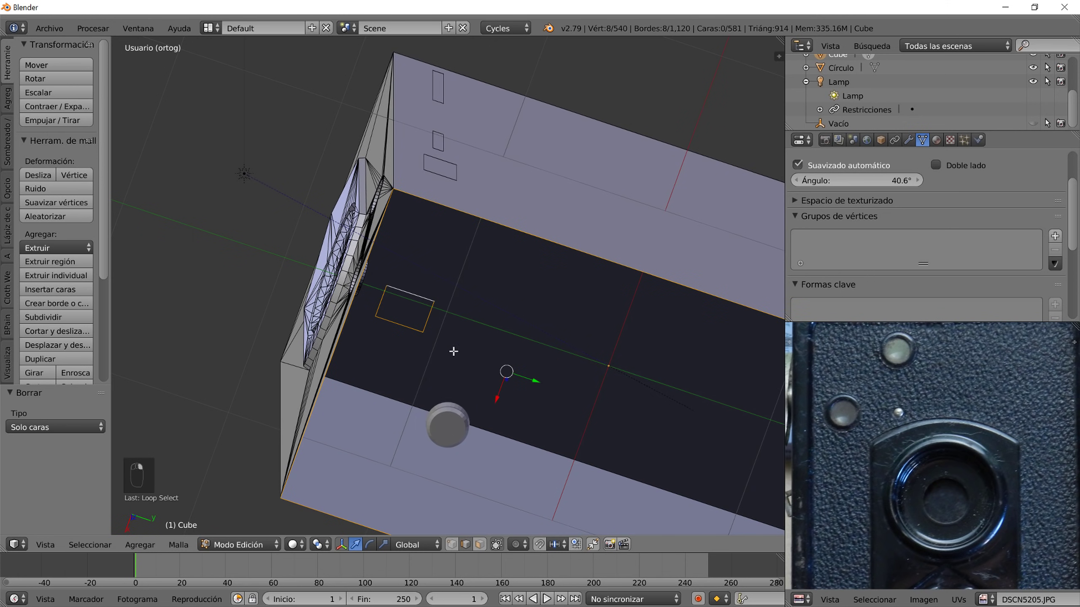
pyautogui.hotkey('alt', 'f')
pyautogui.moveTo(457, 354); pyautogui.dragTo(538, 398, button='middle')
pyautogui.scroll(4, 407, 278)
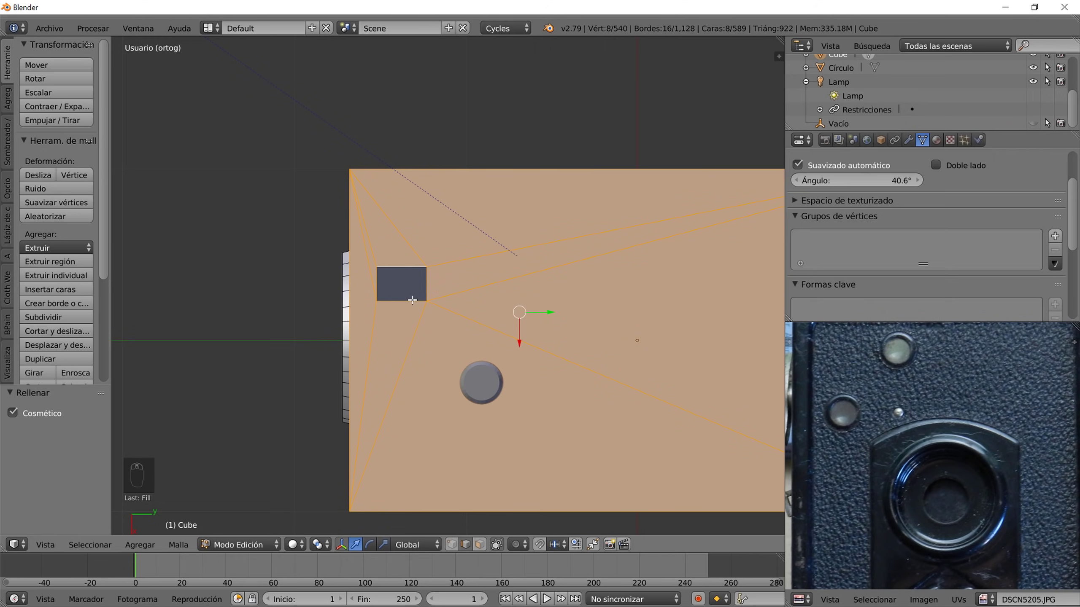
pyautogui.keyDown('alt'); pyautogui.click(412, 300); pyautogui.keyUp('alt')
pyautogui.press('f')
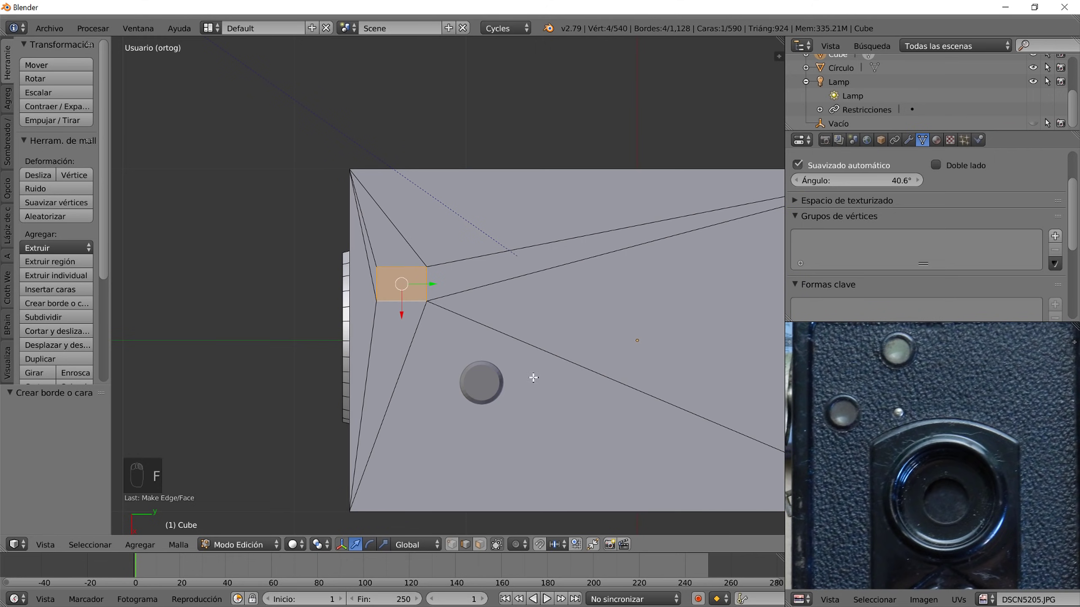
# - Select all the faces on the camera's top and switch the screen layout to UV Editing
pyautogui.scroll(-5, 558, 374)
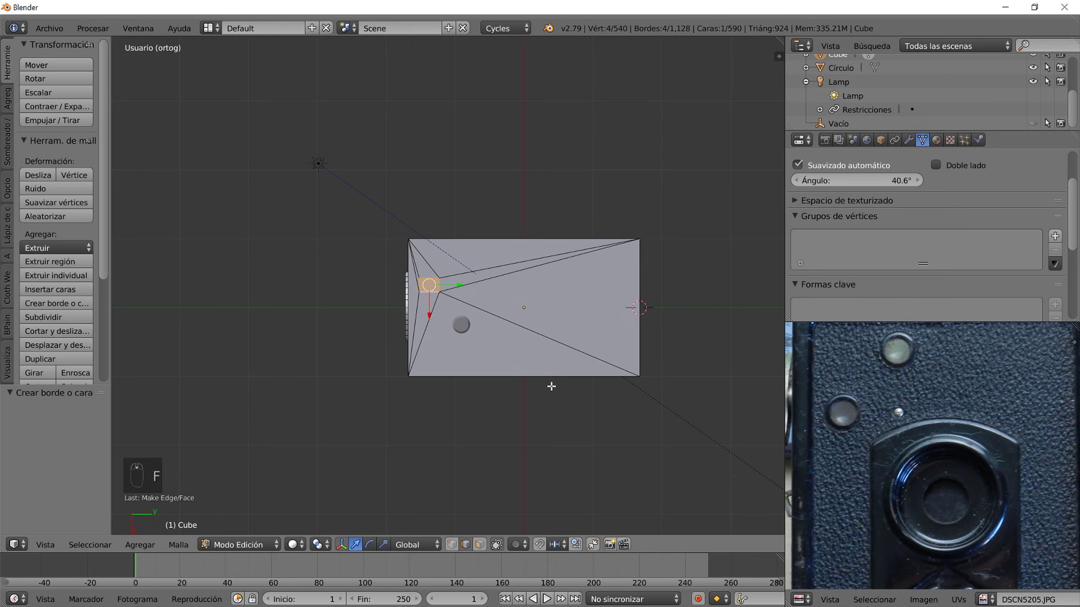
pyautogui.press('b')
pyautogui.moveTo(679, 427); pyautogui.dragTo(410, 234)
pyautogui.press('b')
pyautogui.moveTo(677, 422); pyautogui.dragTo(406, 197)
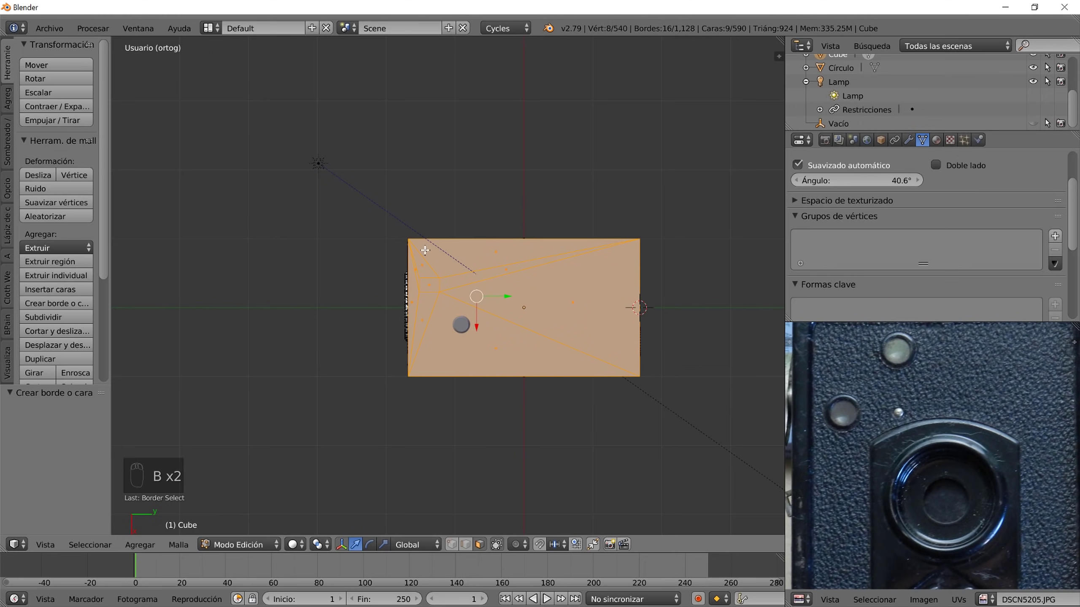
pyautogui.click(215, 28)
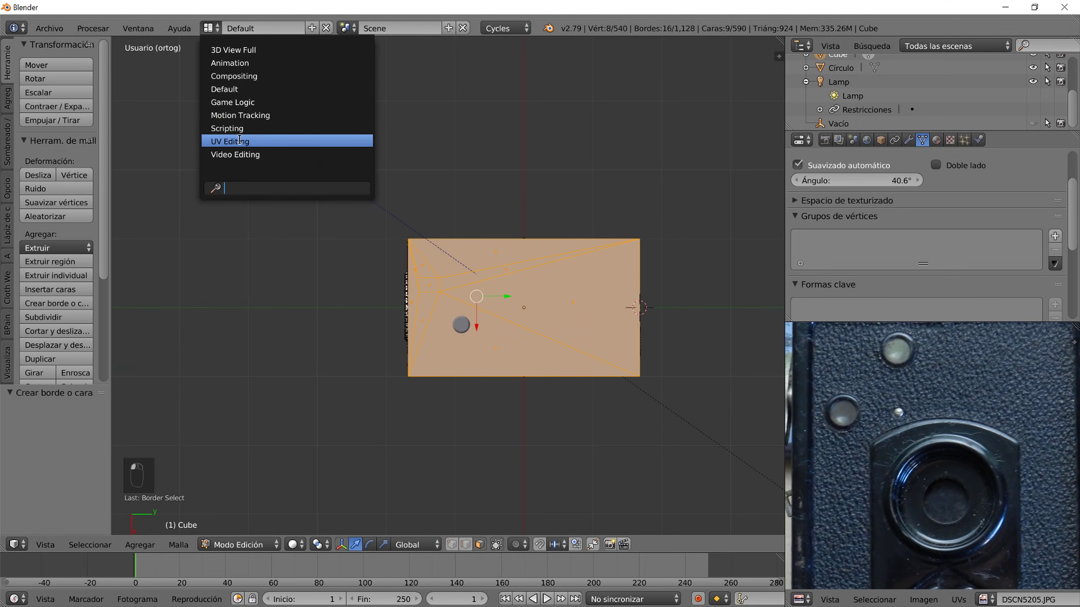
pyautogui.click(238, 140)
# - Display the top photo DSCN5209.JPG in the image editor and unwrap the selected top faces with Project From View, viewed from above
pyautogui.press('KP_7')
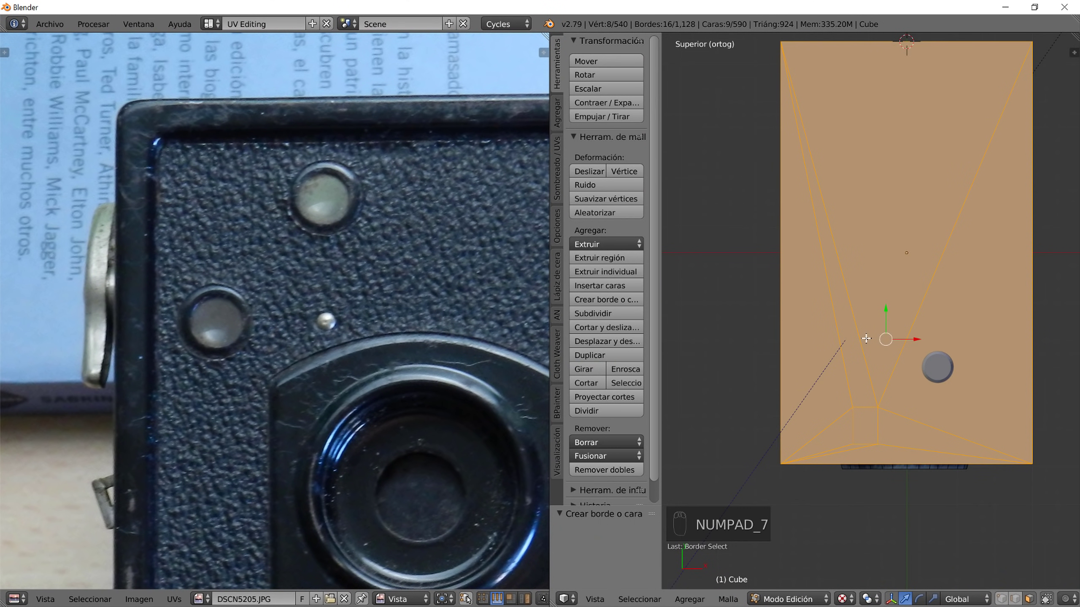
pyautogui.press('Home')
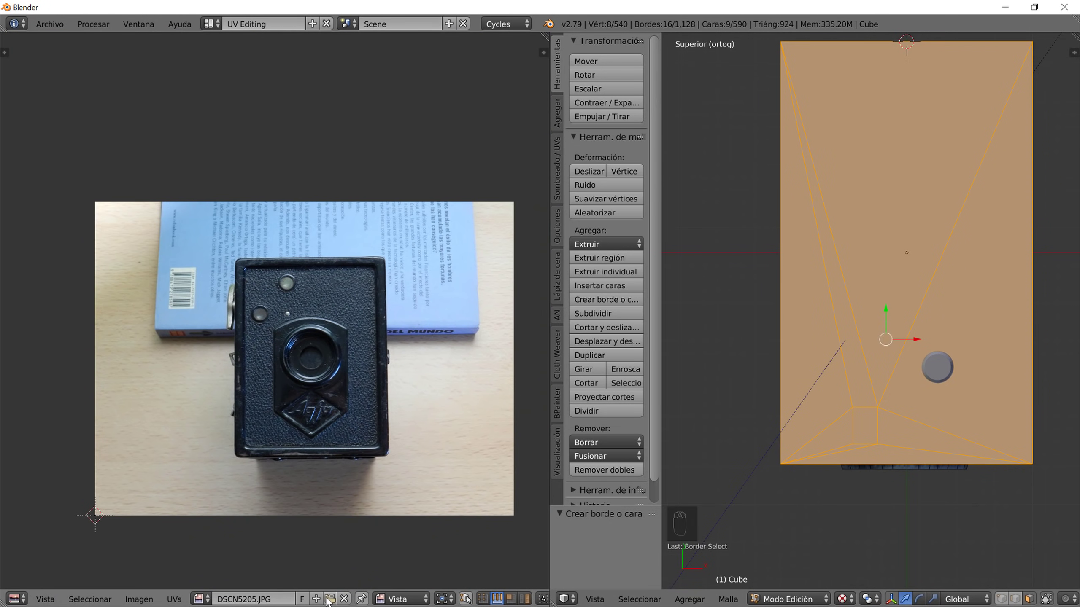
pyautogui.click(201, 599)
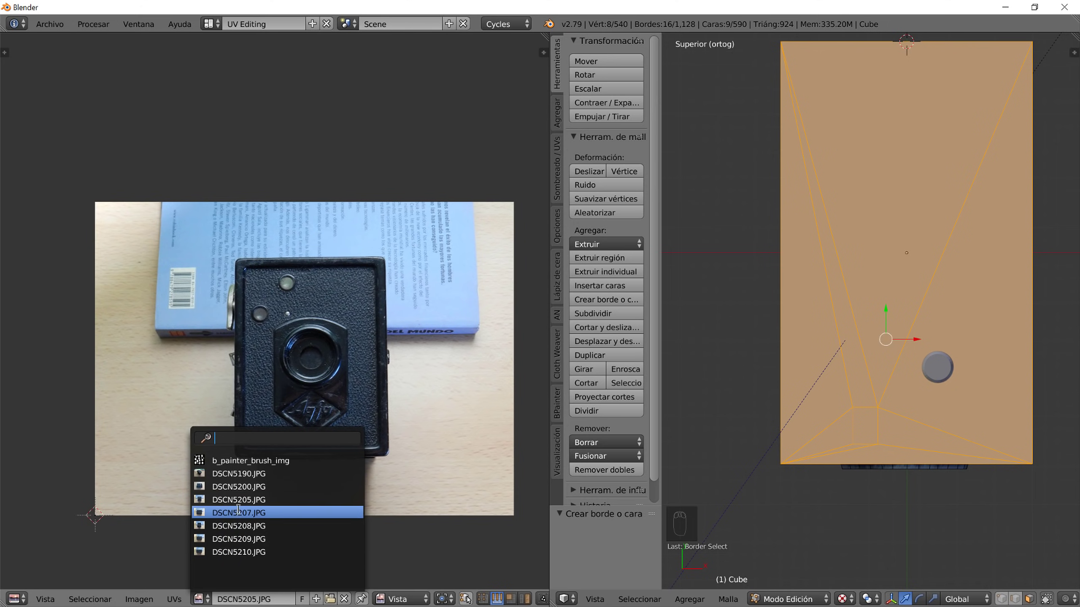
pyautogui.click(245, 539)
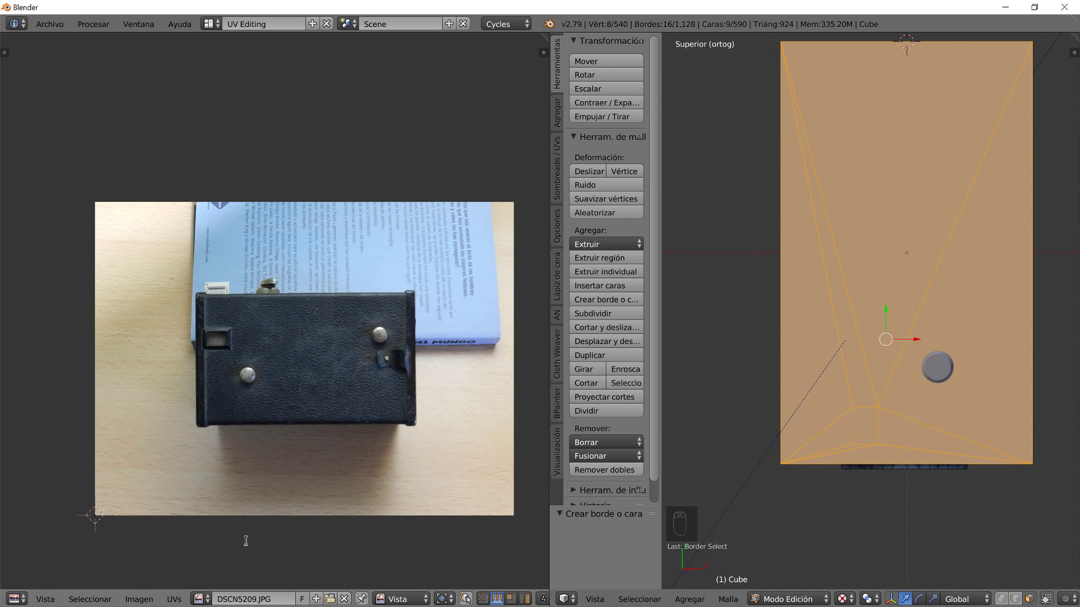
pyautogui.moveTo(931, 430); pyautogui.dragTo(833, 443, button='middle')
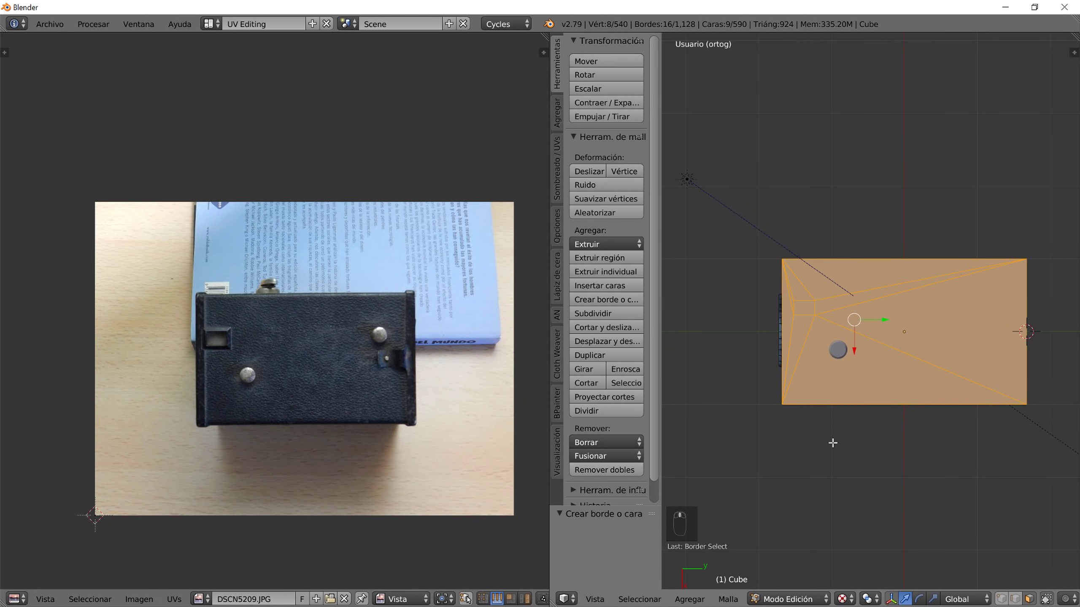
pyautogui.press('u')
pyautogui.click(834, 445)
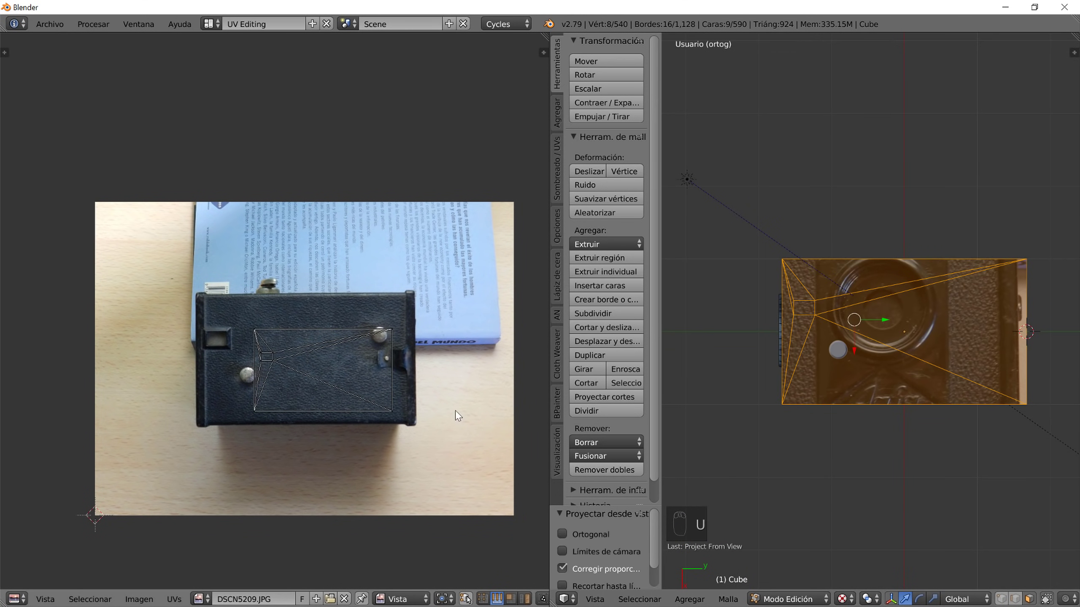
# - Scale all the top UVs by 1.452, move them -0.056 in X and 0.035 in Y, and scale them by 1.082 onto the photographed top
pyautogui.press('a')
pyautogui.press('s')
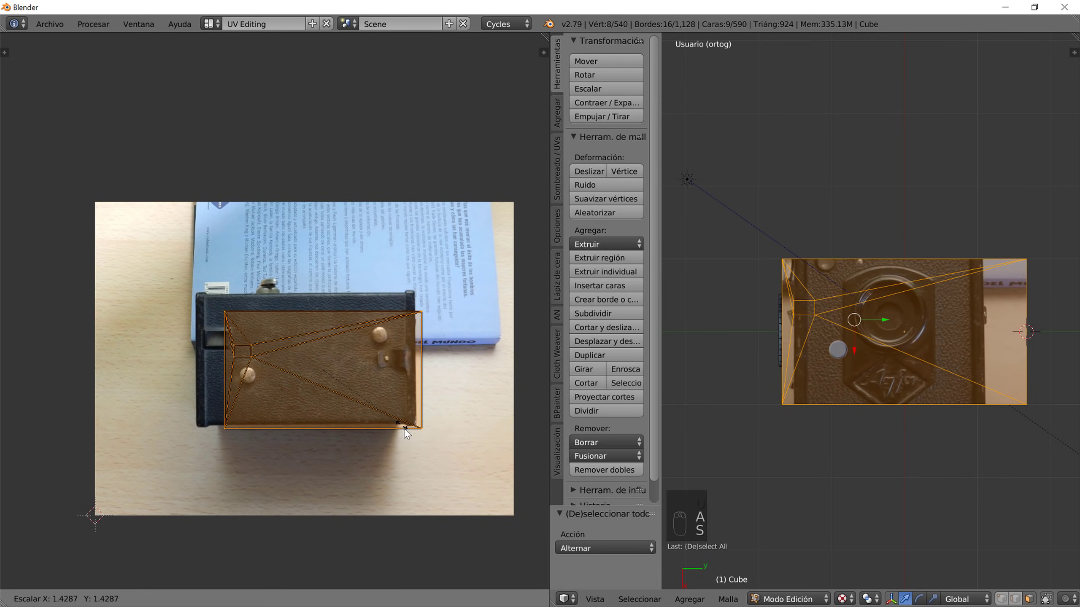
pyautogui.click(397, 426)
pyautogui.press('g')
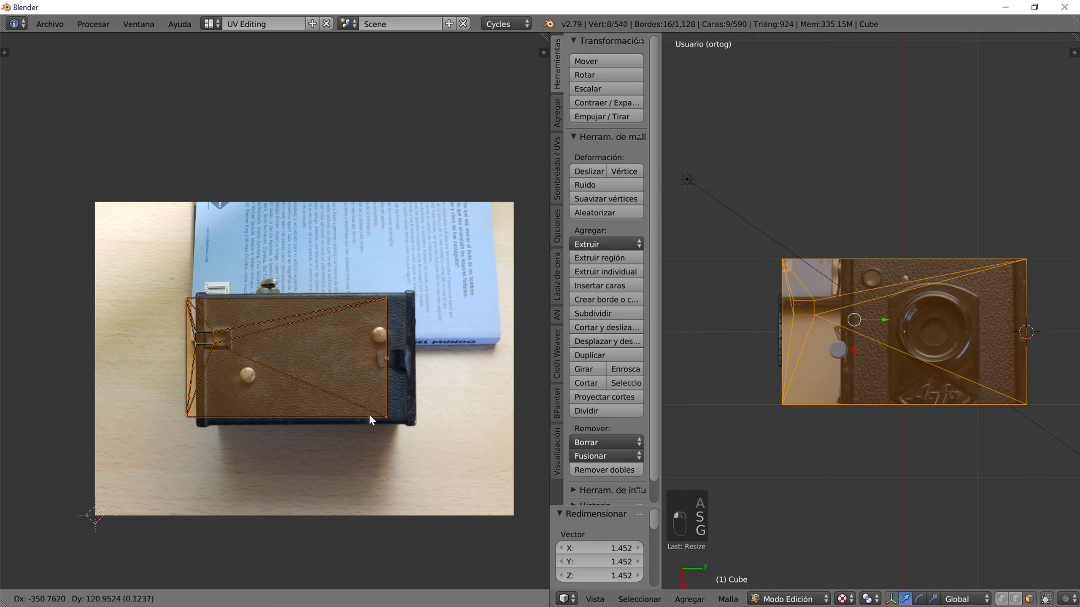
pyautogui.click(384, 415)
pyautogui.scroll(3, 377, 432)
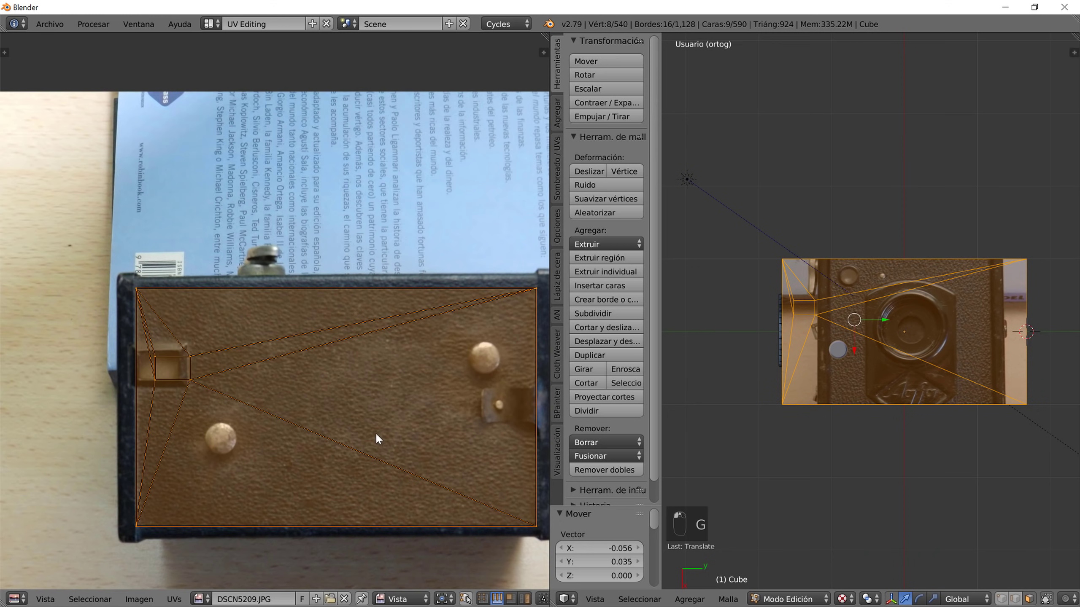
pyautogui.press('s')
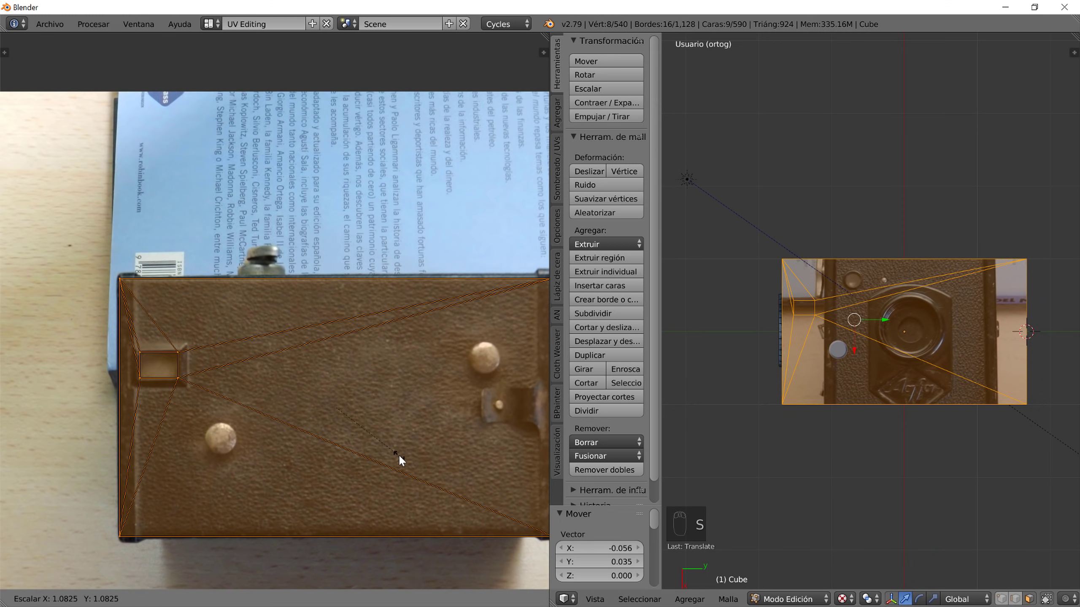
pyautogui.click(398, 455)
pyautogui.moveTo(364, 404); pyautogui.dragTo(322, 380, button='middle')
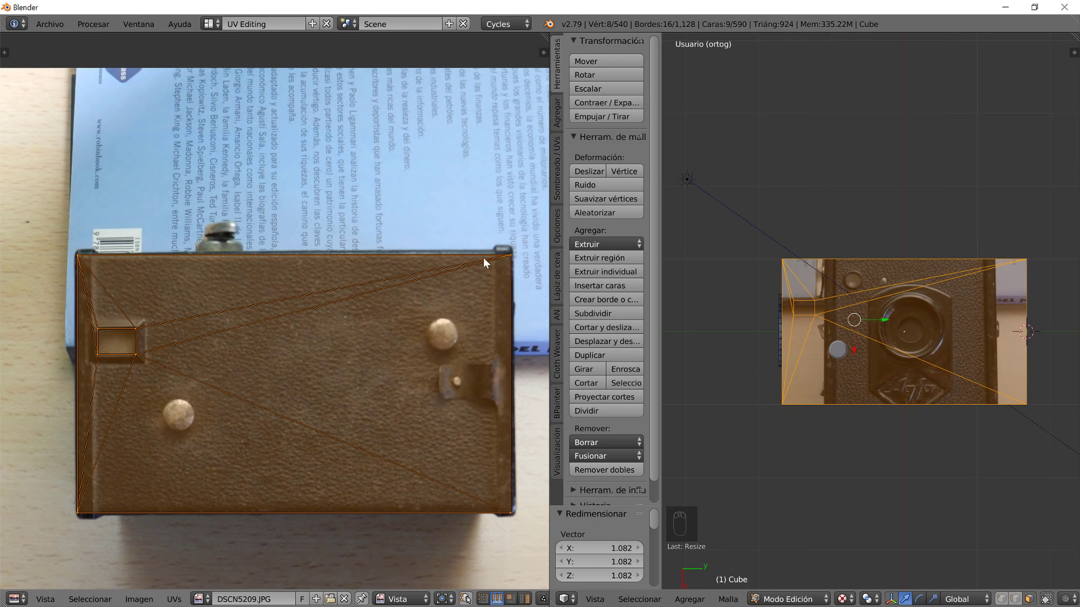
# - Switch the screen layout from UV Editing to Compositing
pyautogui.click(220, 27)
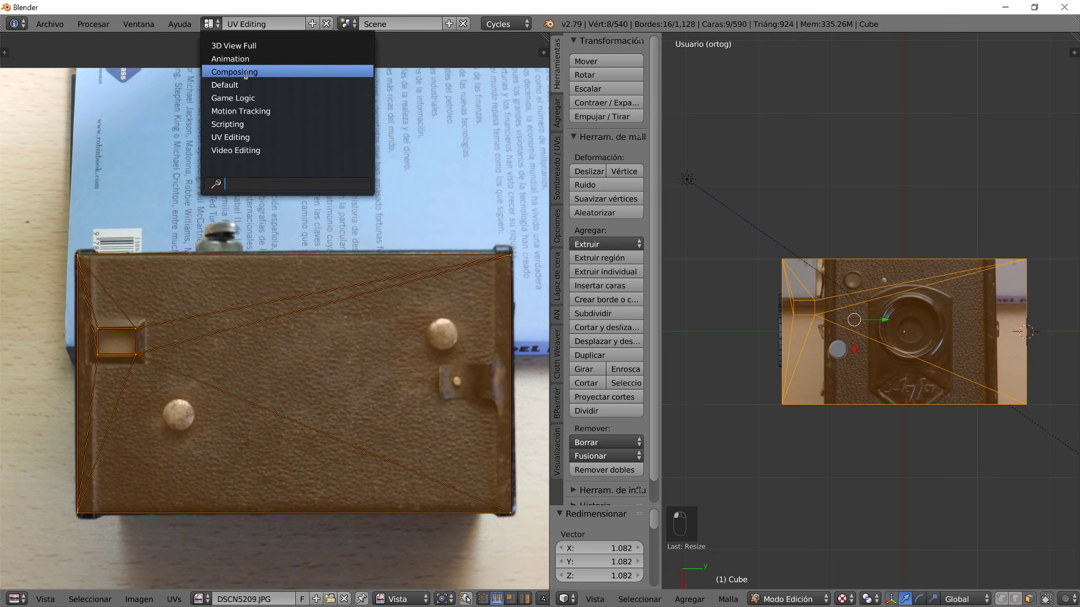
pyautogui.click(248, 84)
pyautogui.click(211, 29)
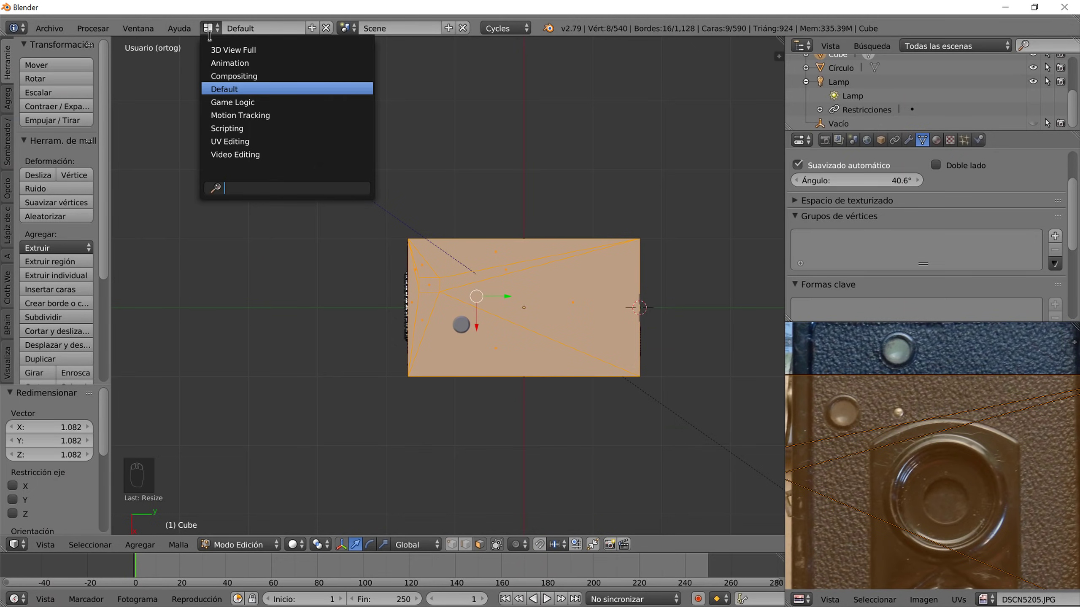
pyautogui.click(248, 75)
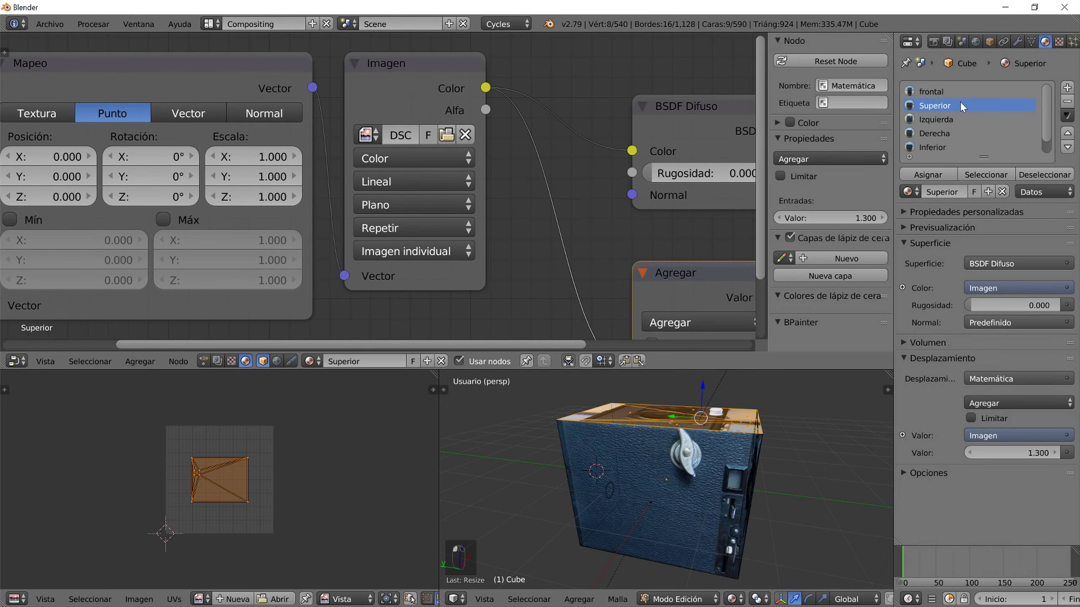
# - Extrude the small rectangular viewfinder face on the camera's top down into the body to form a recess
pyautogui.press('Tab')
pyautogui.moveTo(689, 434); pyautogui.dragTo(602, 480, button='middle')
pyautogui.press('Tab')
pyautogui.rightClick(589, 464)
pyautogui.scroll(4, 590, 426)
pyautogui.scroll(-4, 590, 429)
pyautogui.moveTo(555, 431); pyautogui.dragTo(593, 459, button='middle')
pyautogui.scroll(2, 594, 461)
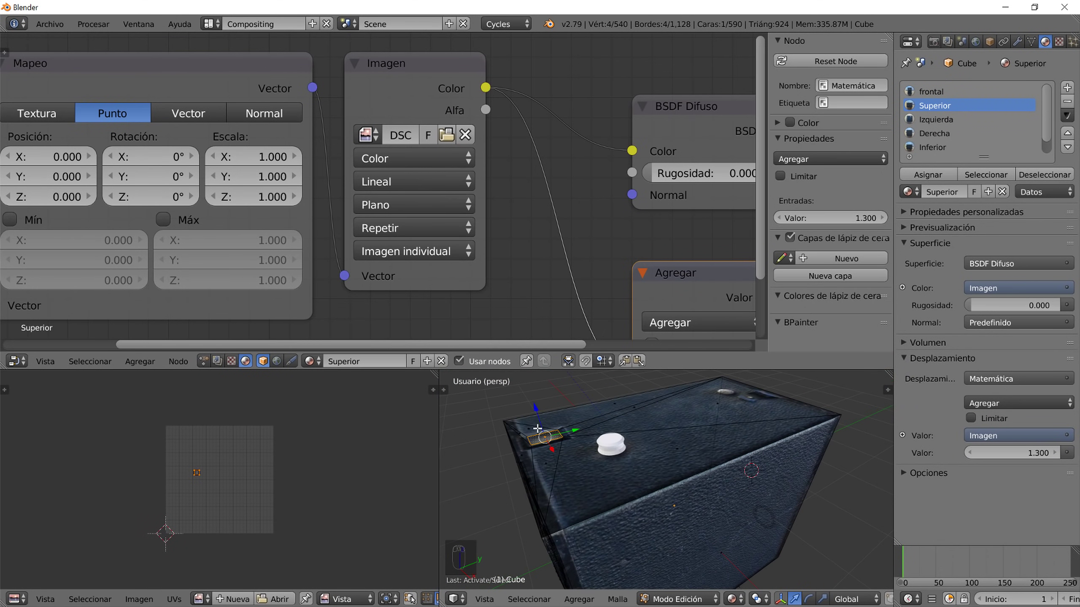
pyautogui.press('KP_5')
pyautogui.scroll(3, 616, 489)
pyautogui.keyDown('shift'); pyautogui.moveTo(594, 500); pyautogui.dragTo(634, 489, button='middle'); pyautogui.keyUp('shift')
pyautogui.press('e')
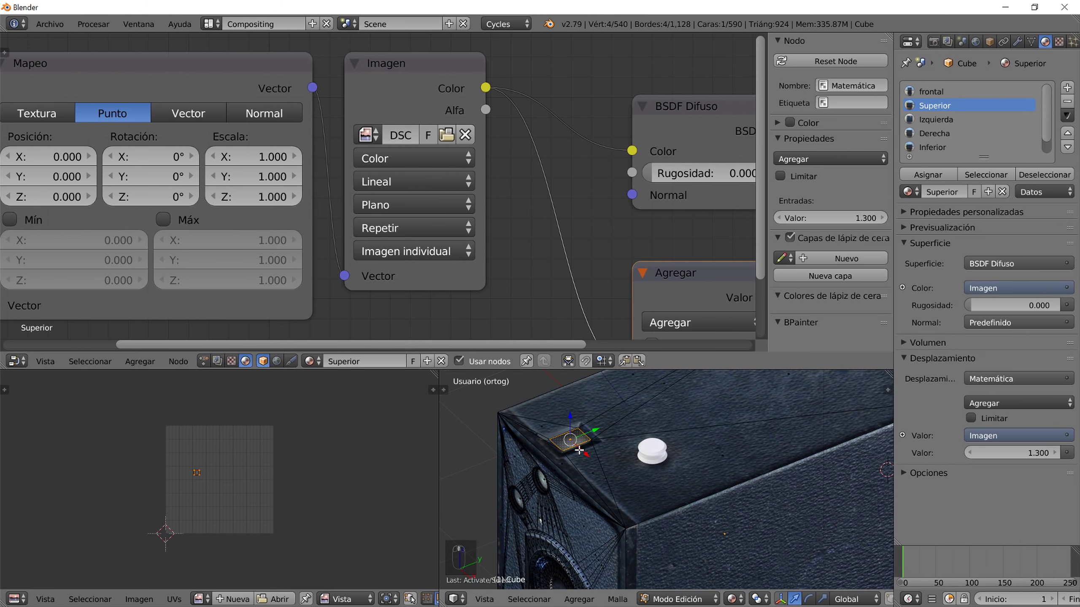
pyautogui.click(581, 457)
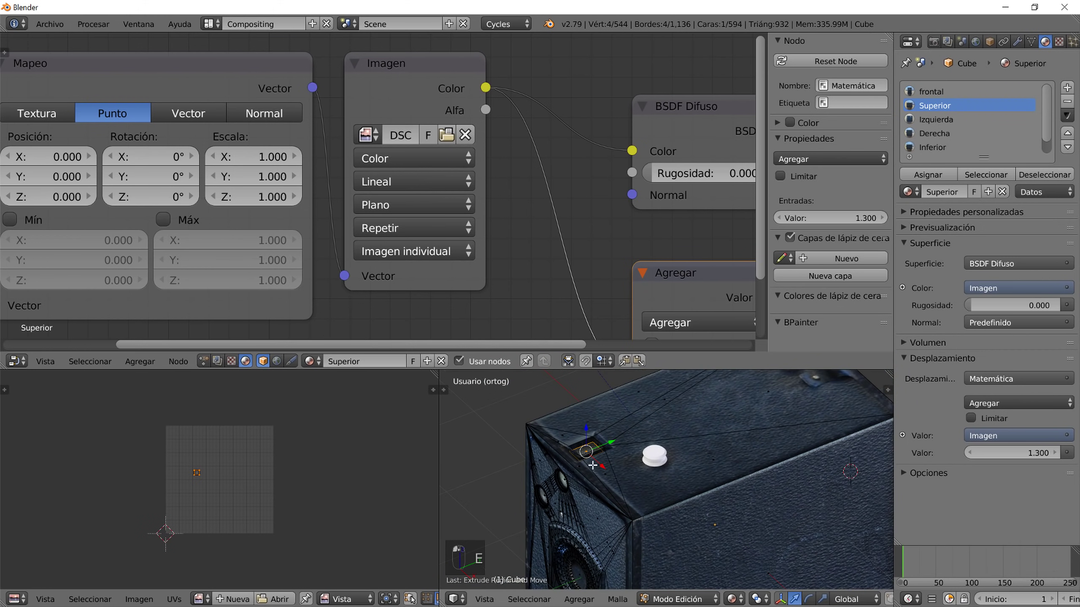
pyautogui.press('Tab')
# - Select the whole mesh of the round button on the camera's top and switch the screen layout to UV Editing
pyautogui.moveTo(608, 480); pyautogui.dragTo(700, 523, button='middle')
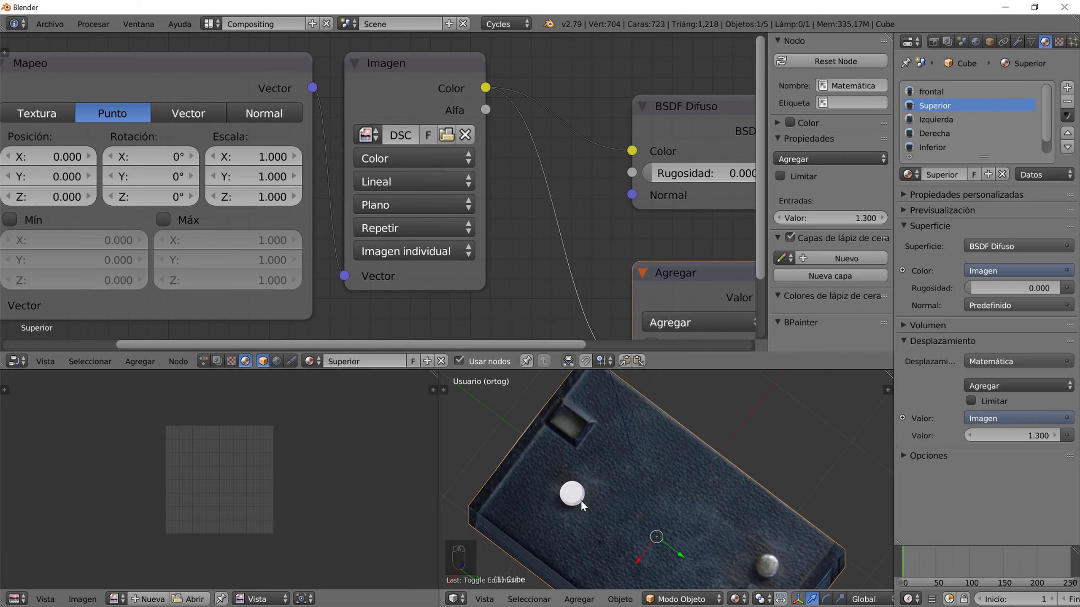
pyautogui.rightClick(572, 502)
pyautogui.moveTo(582, 514); pyautogui.dragTo(648, 468, button='middle')
pyautogui.press('Tab')
pyautogui.press('a')
pyautogui.press('a')
pyautogui.press('a')
pyautogui.press('a')
pyautogui.click(211, 23)
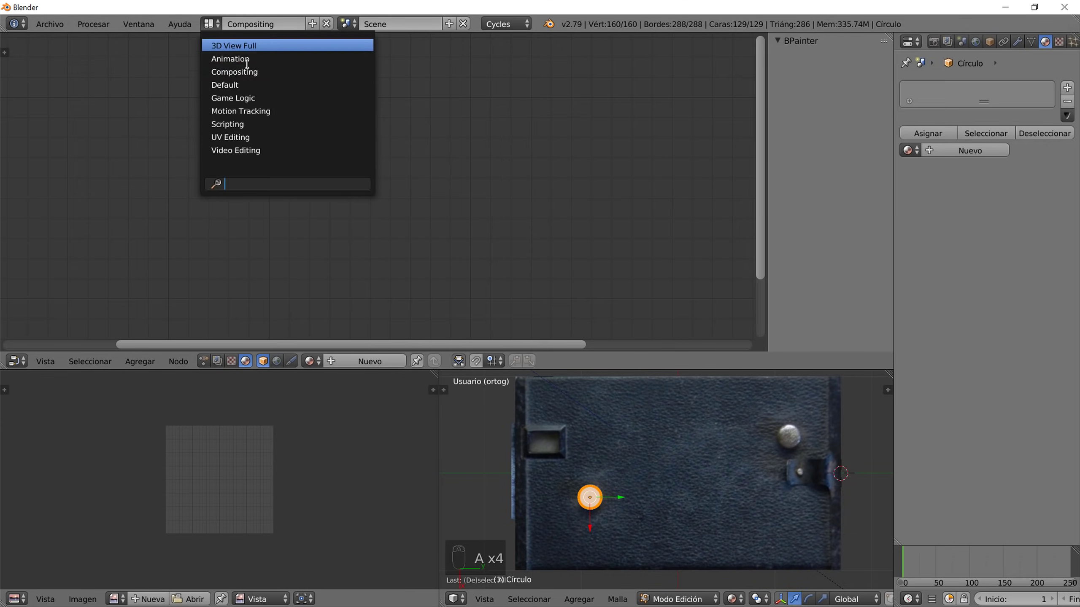
pyautogui.click(251, 137)
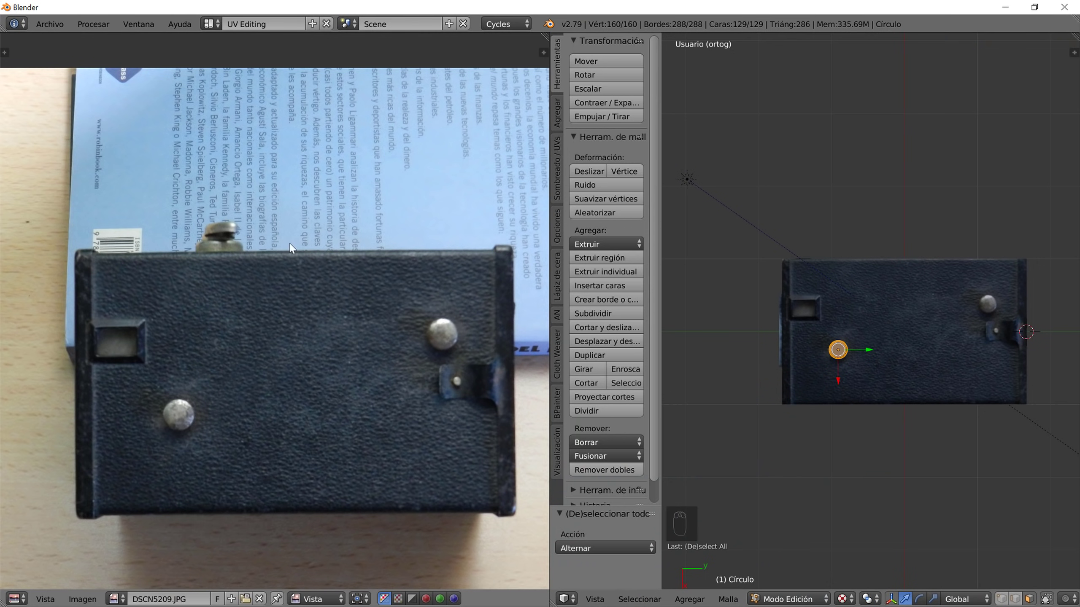
# - Unwrap the whole button with Project From View, as seen from above
pyautogui.scroll(6, 169, 402)
pyautogui.moveTo(236, 417); pyautogui.dragTo(410, 244, button='middle')
pyautogui.press('u')
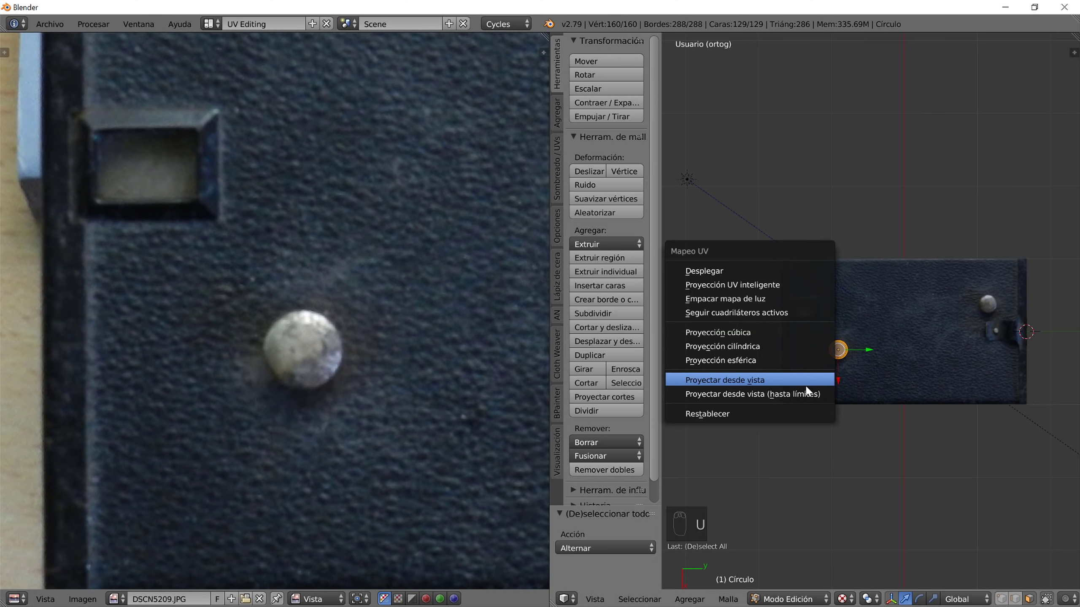
pyautogui.click(800, 379)
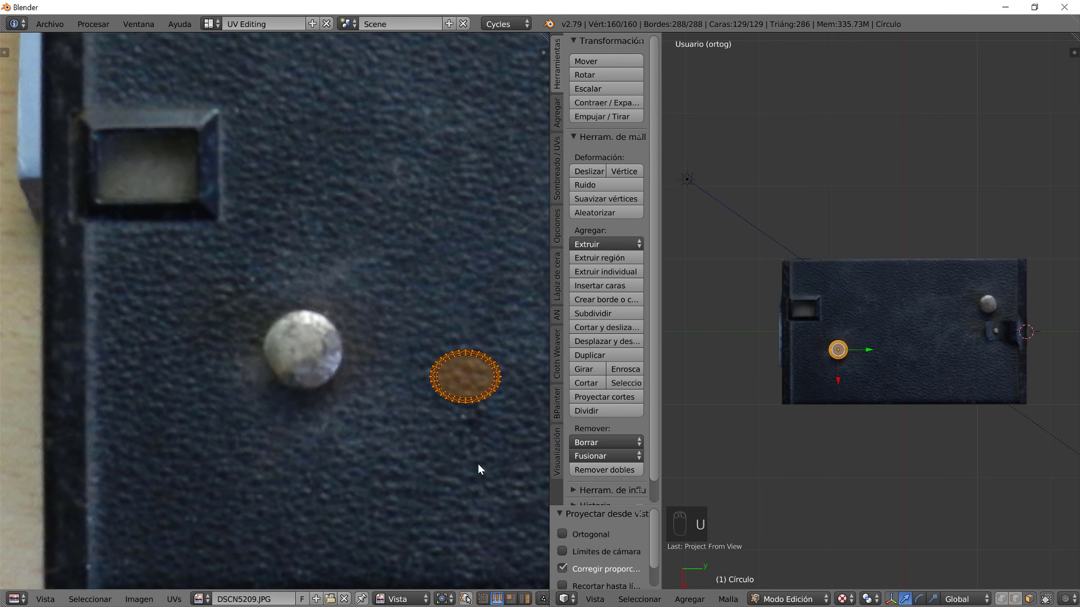
# - Move the button's UVs -0.102 in X and 0.016 in Y, scale them by 1.321, and fine-tune them over the photographed button
pyautogui.press('g')
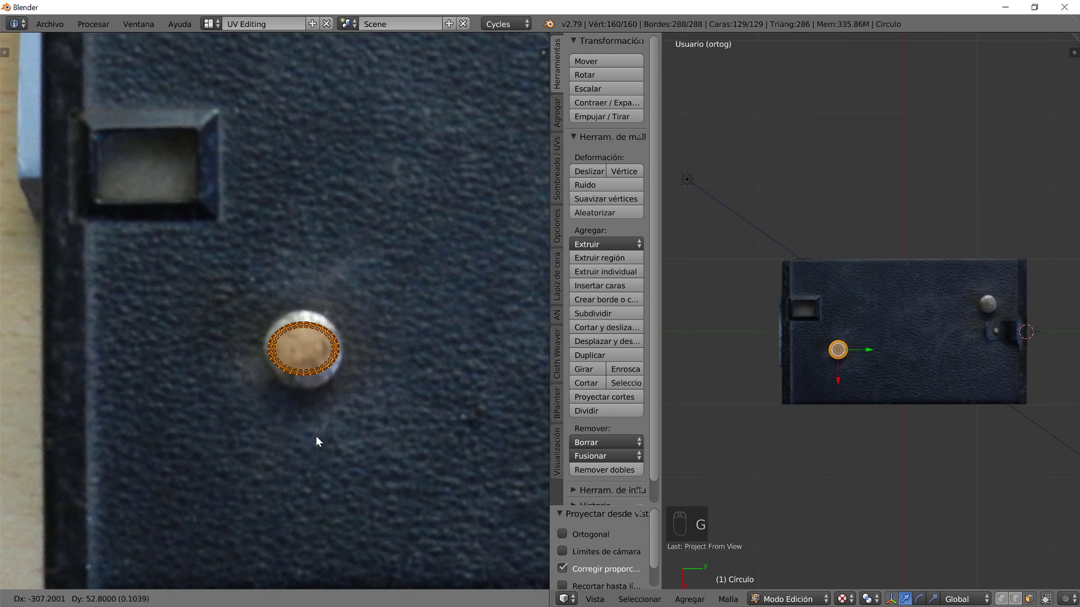
pyautogui.click(315, 437)
pyautogui.press('s')
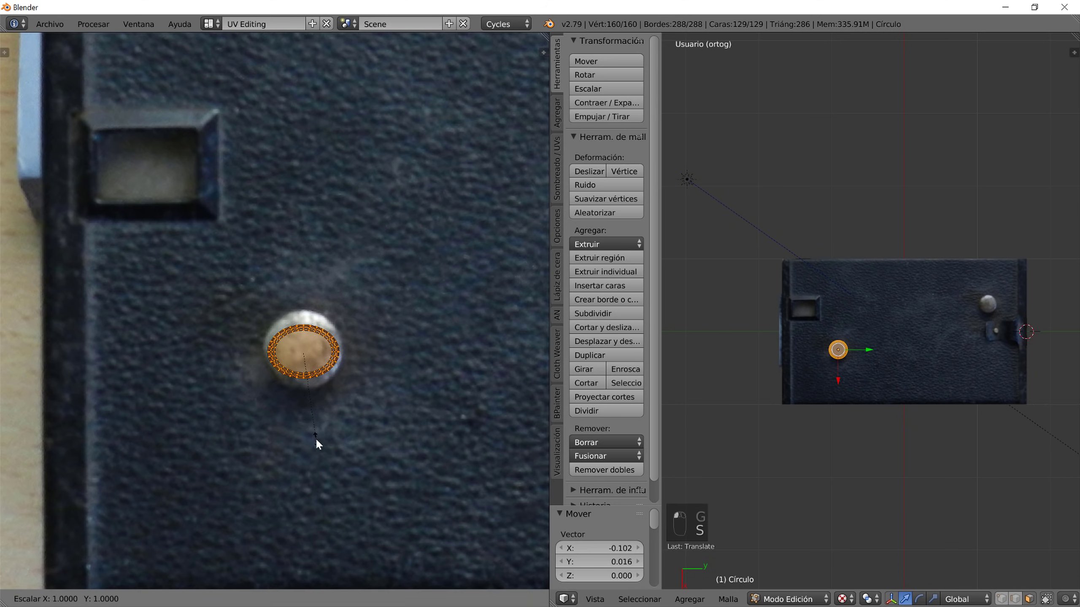
pyautogui.click(326, 467)
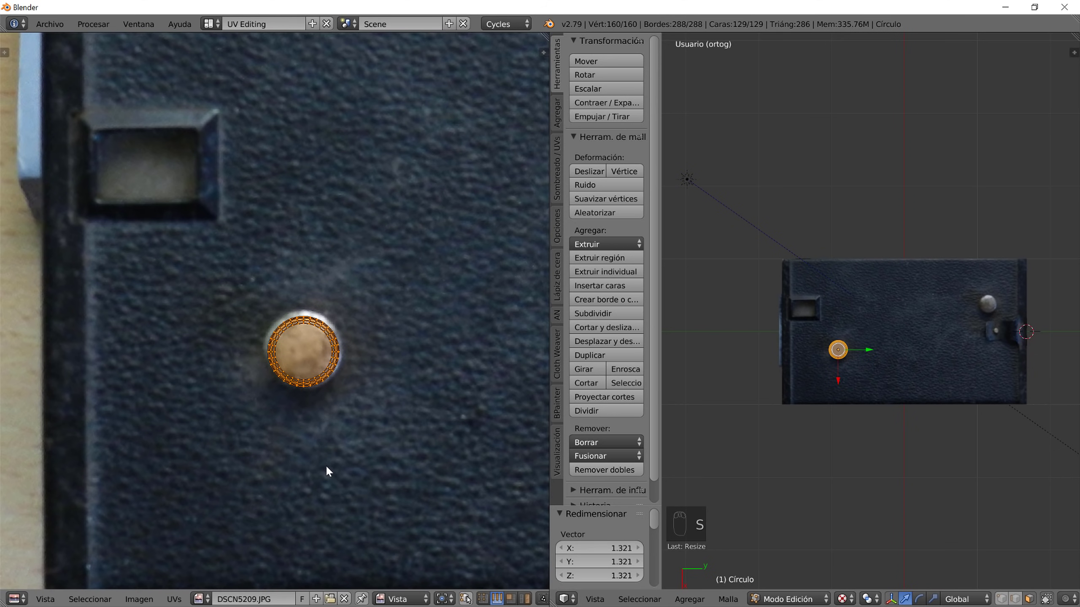
pyautogui.press('s')
pyautogui.click(338, 479)
pyautogui.press('g')
pyautogui.click(339, 461)
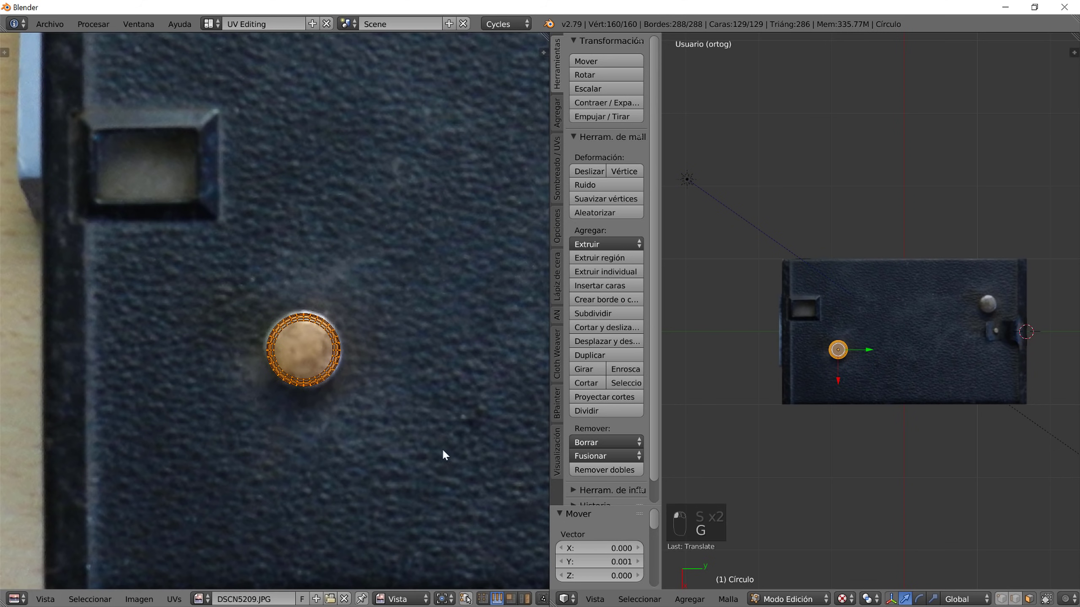
# - Select the middle band of faces around the button and unwrap it with Project From View from the right side
pyautogui.moveTo(387, 419); pyautogui.dragTo(390, 384, button='middle')
pyautogui.press('KP_1')
pyautogui.moveTo(861, 361); pyautogui.dragTo(857, 358, button='middle')
pyautogui.press('KP_3')
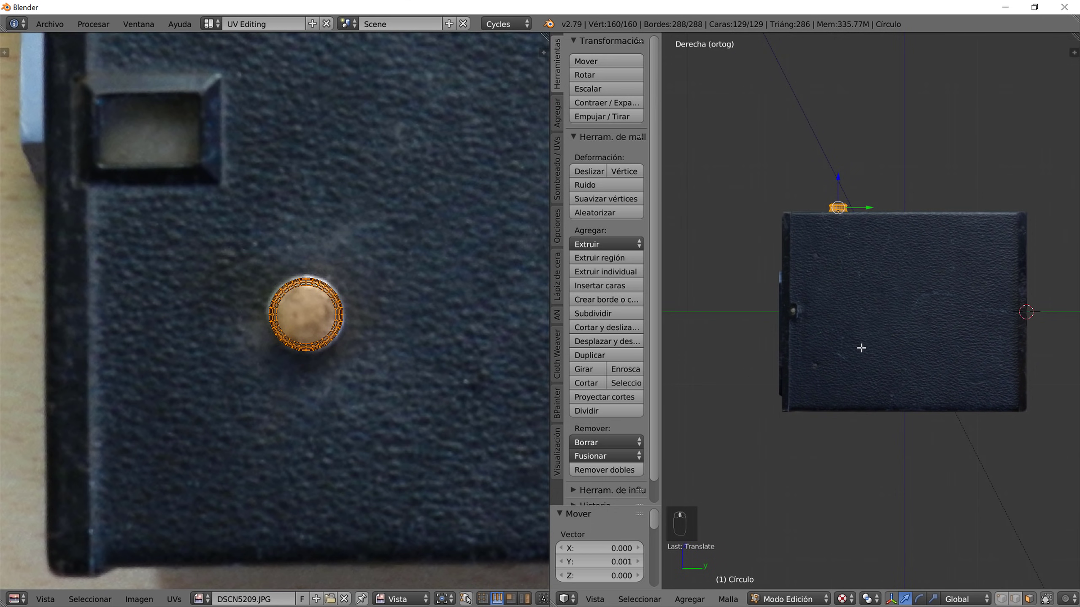
pyautogui.scroll(5, 833, 246)
pyautogui.keyDown('shift'); pyautogui.moveTo(836, 140); pyautogui.dragTo(874, 404, button='middle'); pyautogui.keyUp('shift')
pyautogui.scroll(5, 877, 325)
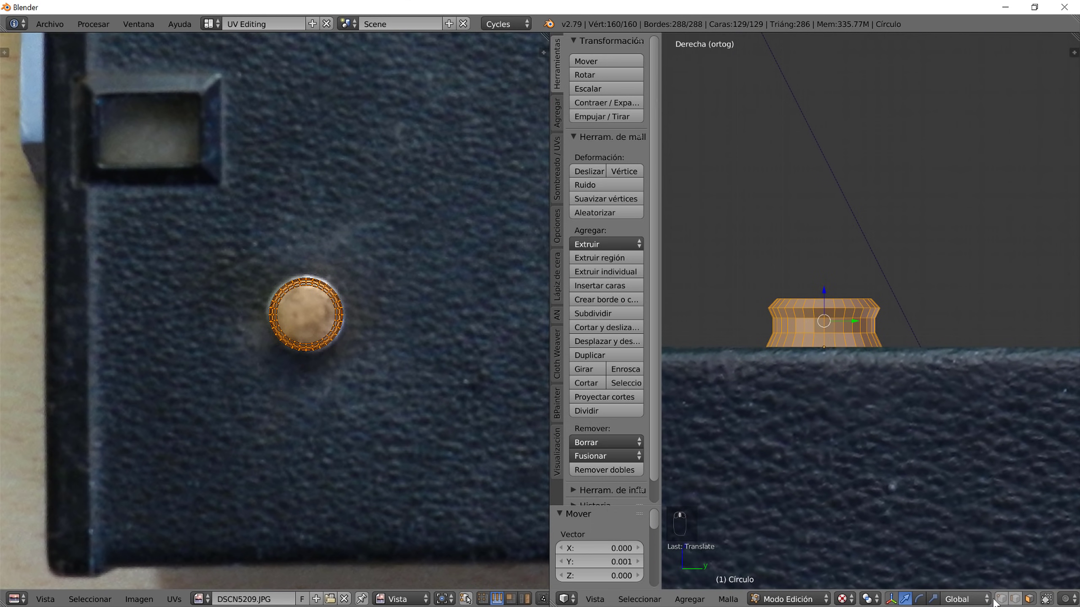
pyautogui.keyDown('alt'); pyautogui.rightClick(841, 332); pyautogui.keyUp('alt')
pyautogui.keyDown('alt'); pyautogui.rightClick(843, 326); pyautogui.keyUp('alt')
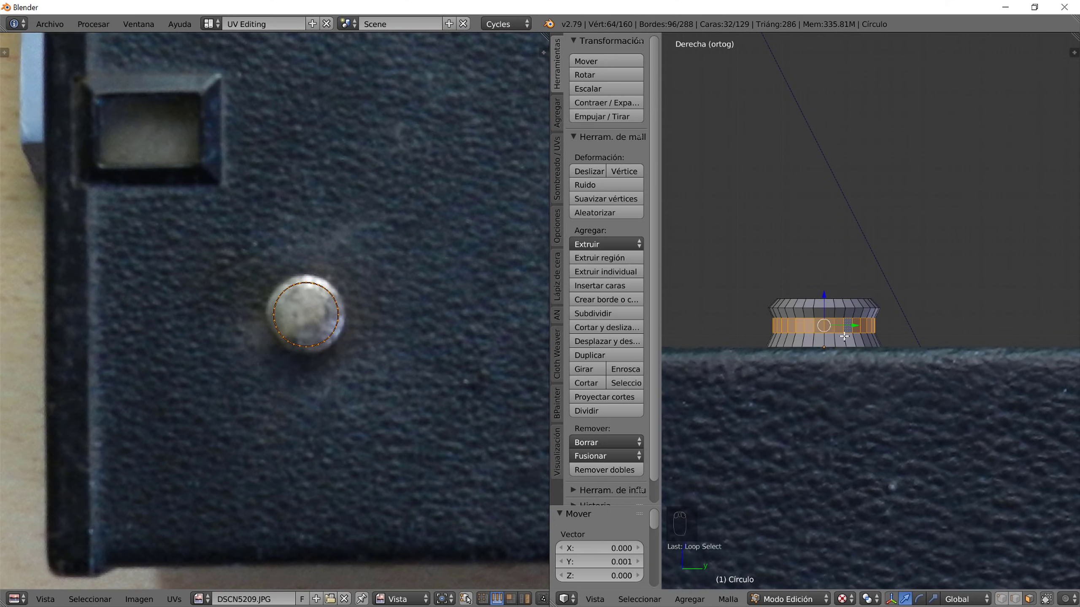
pyautogui.press('u')
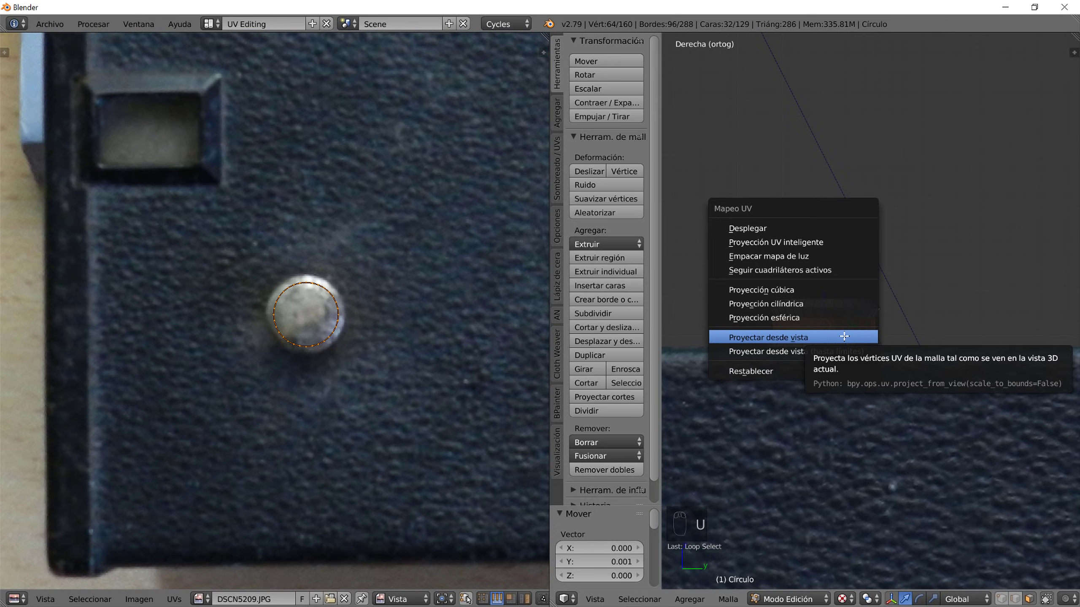
pyautogui.click(844, 337)
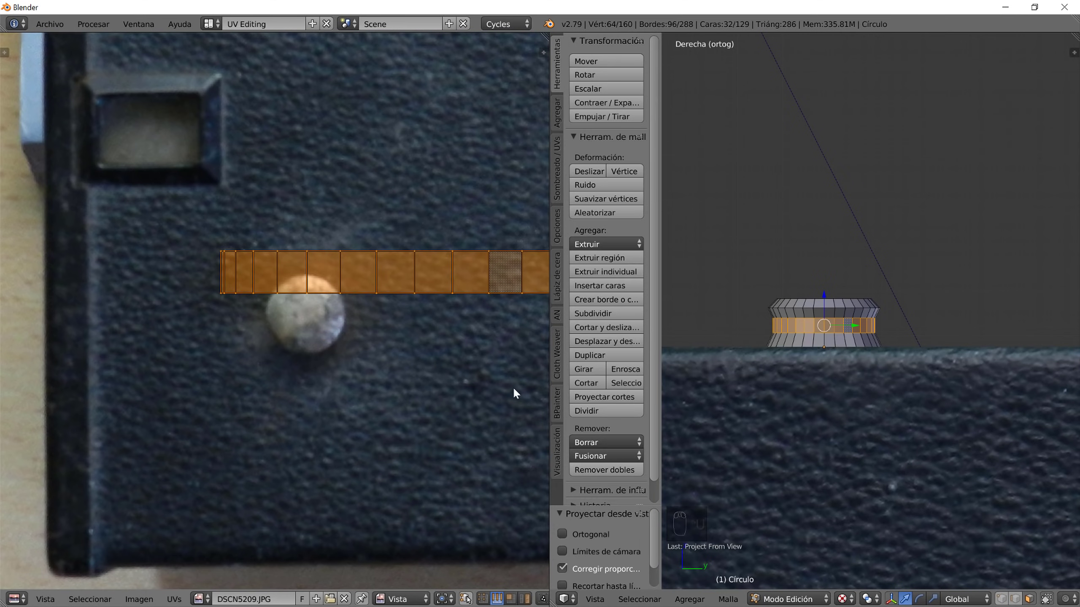
# - Scale the band's UVs by 0.095, then 2.101 in Y, place them on the photographed button, enlarge them by 1.733 and centre them
pyautogui.press('s')
pyautogui.click(426, 293)
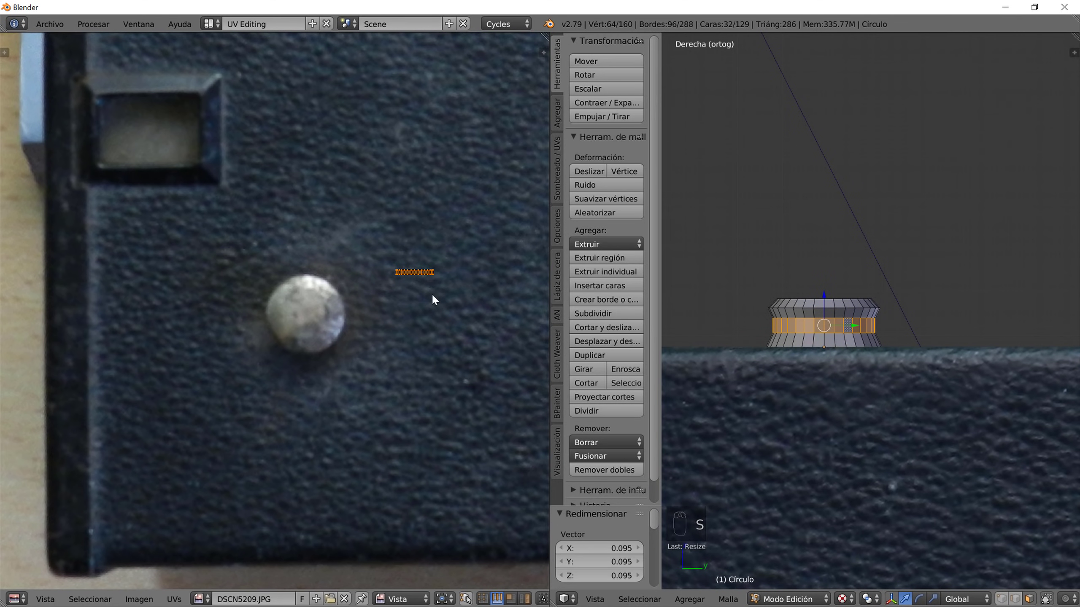
pyautogui.press('s')
pyautogui.press('y')
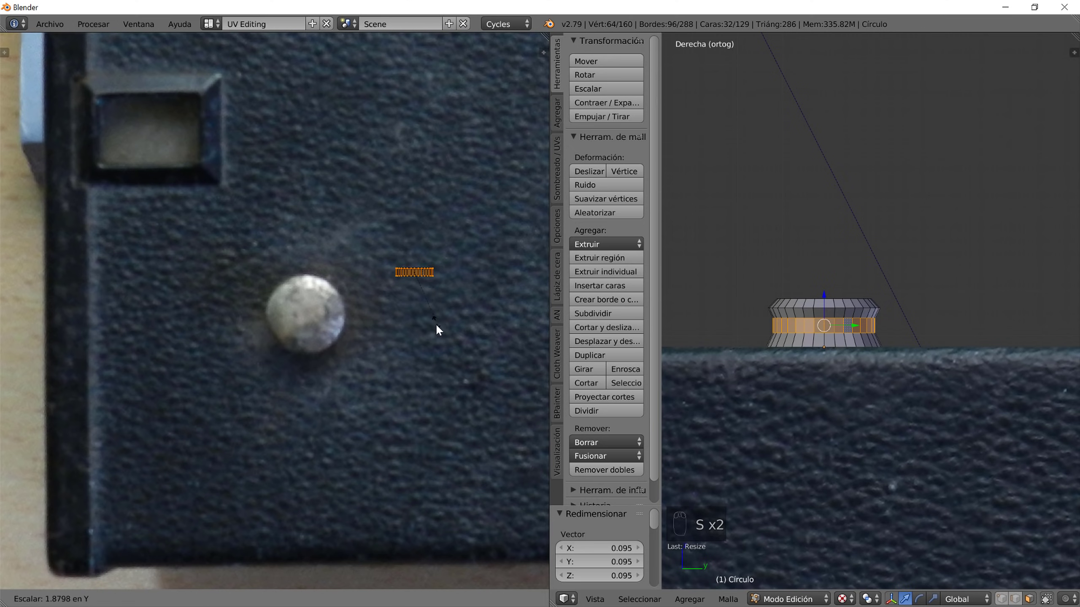
pyautogui.click(439, 333)
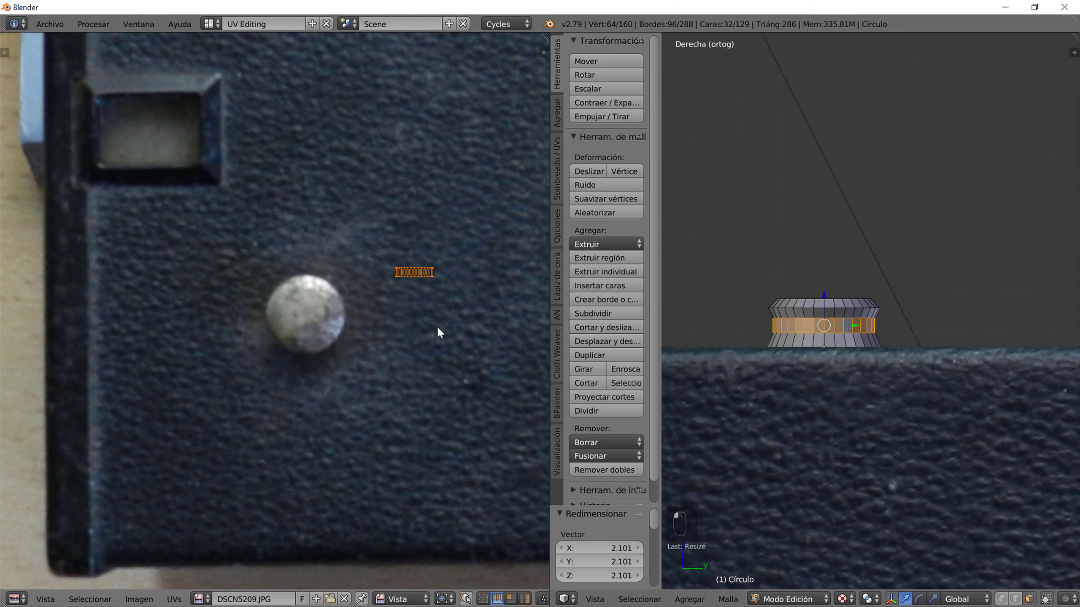
pyautogui.press('g')
pyautogui.click(332, 374)
pyautogui.press('s')
pyautogui.click(352, 418)
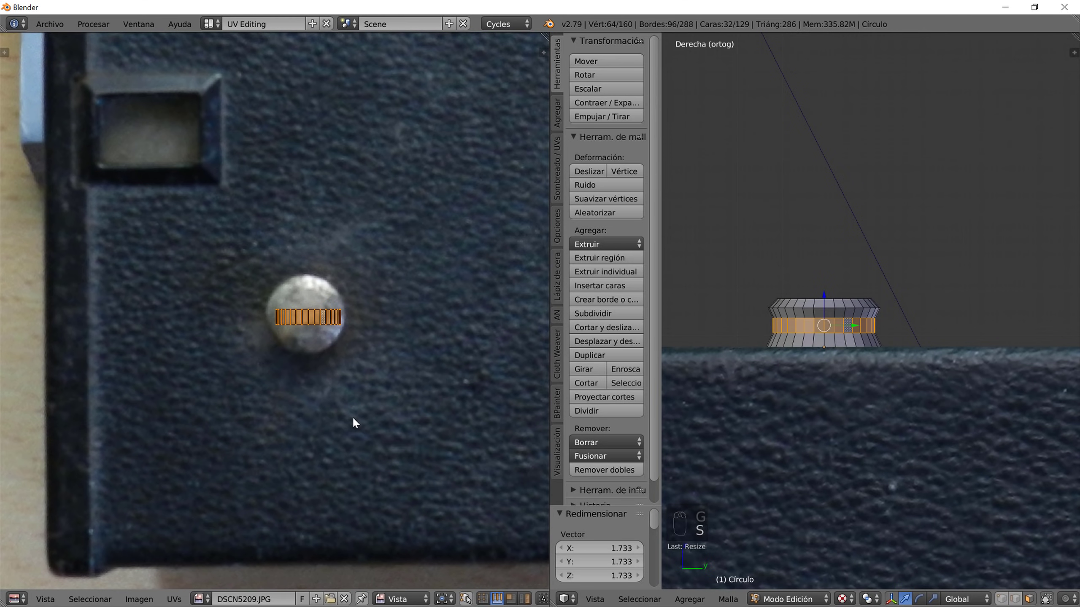
pyautogui.press('g')
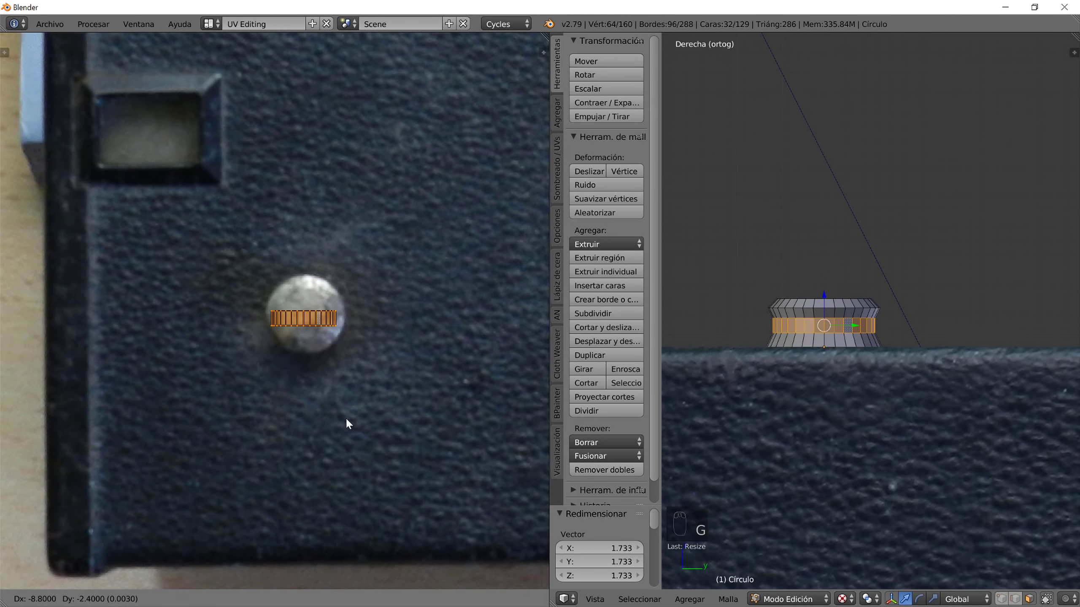
pyautogui.click(346, 417)
# - Switch the screen layout to Compositing and select the button in Object Mode
pyautogui.click(210, 23)
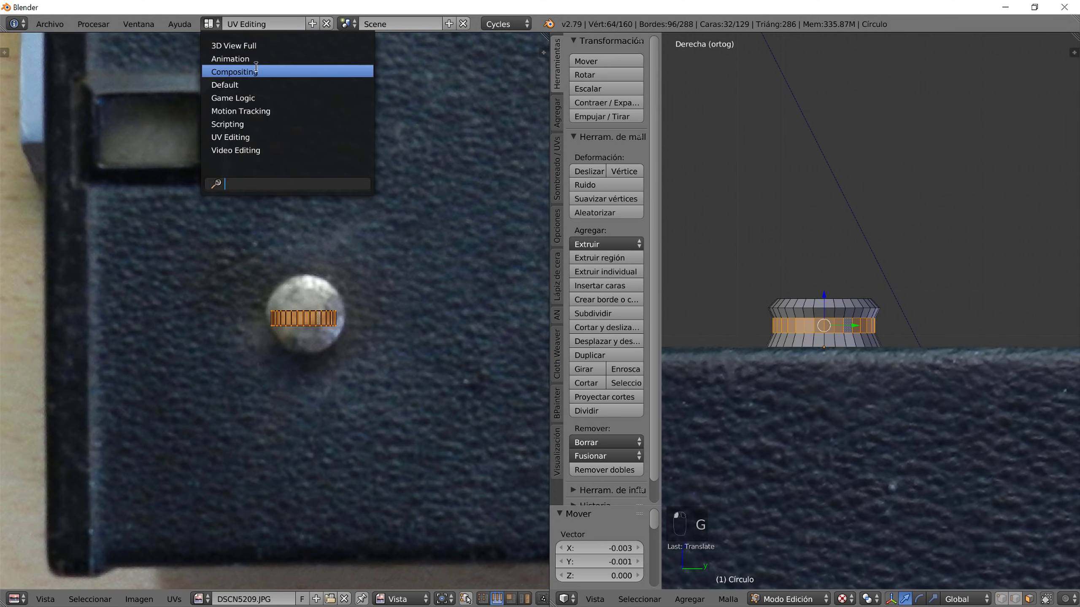
pyautogui.click(263, 85)
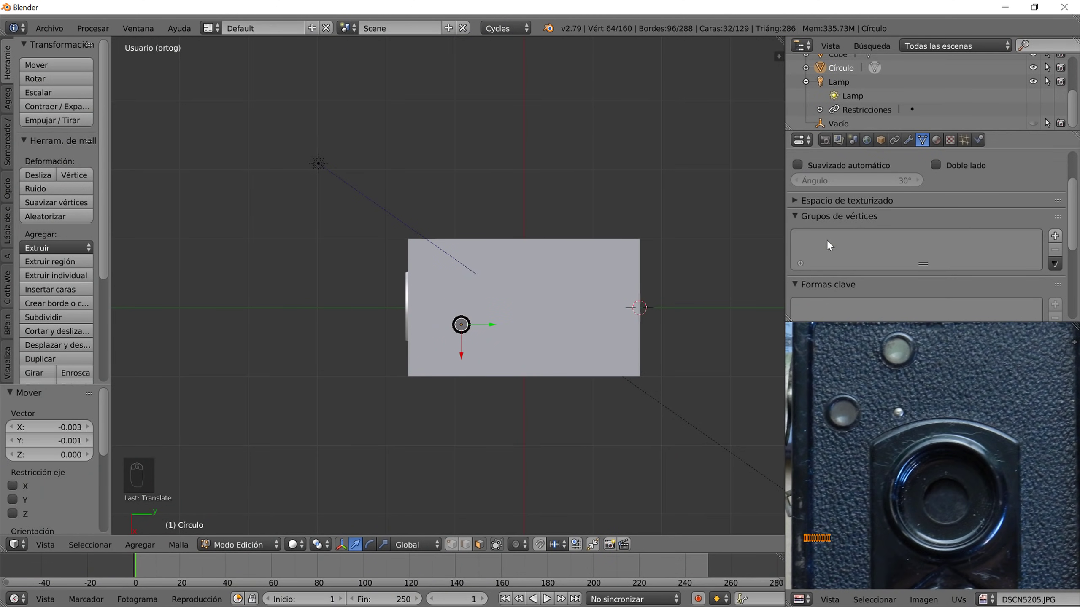
pyautogui.moveTo(656, 308); pyautogui.dragTo(583, 257, button='middle')
pyautogui.click(210, 28)
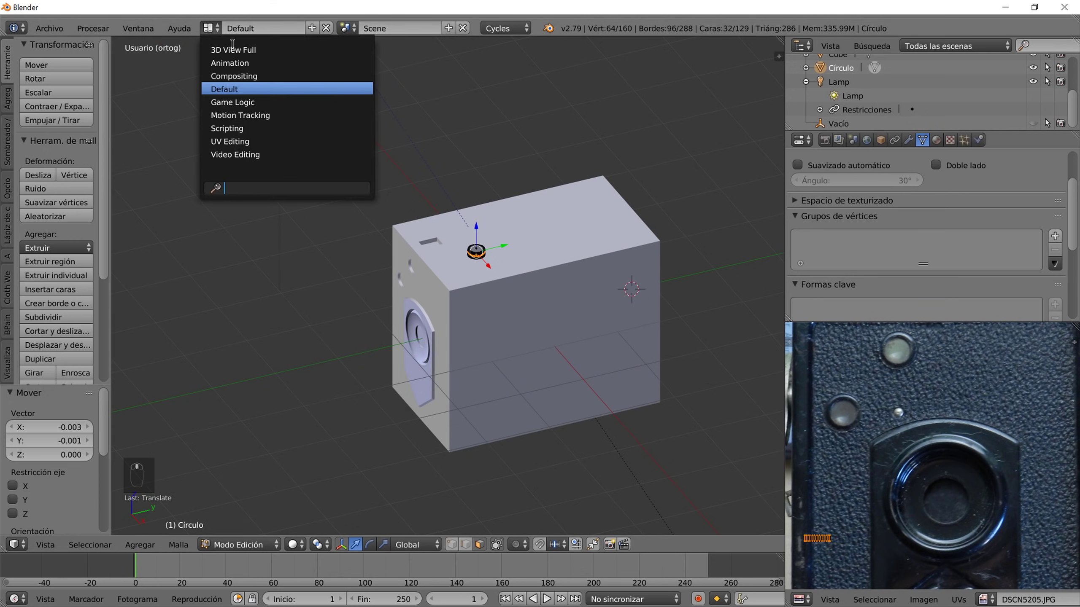
pyautogui.click(247, 75)
pyautogui.moveTo(611, 470); pyautogui.dragTo(642, 450, button='middle')
pyautogui.press('Tab')
pyautogui.rightClick(615, 439)
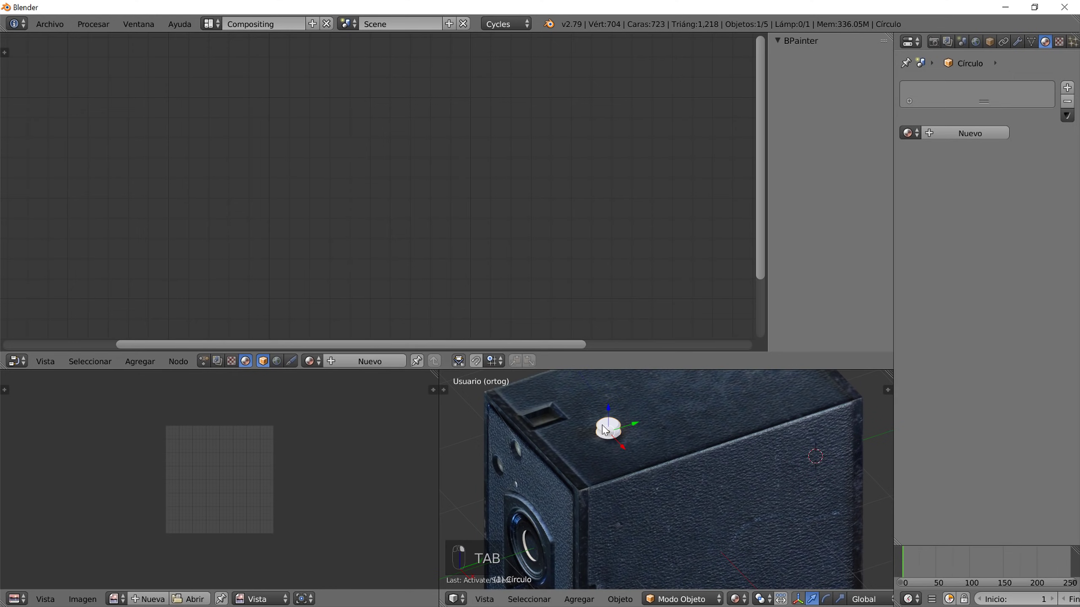
# - Create a new material named Boton for the button
pyautogui.click(970, 133)
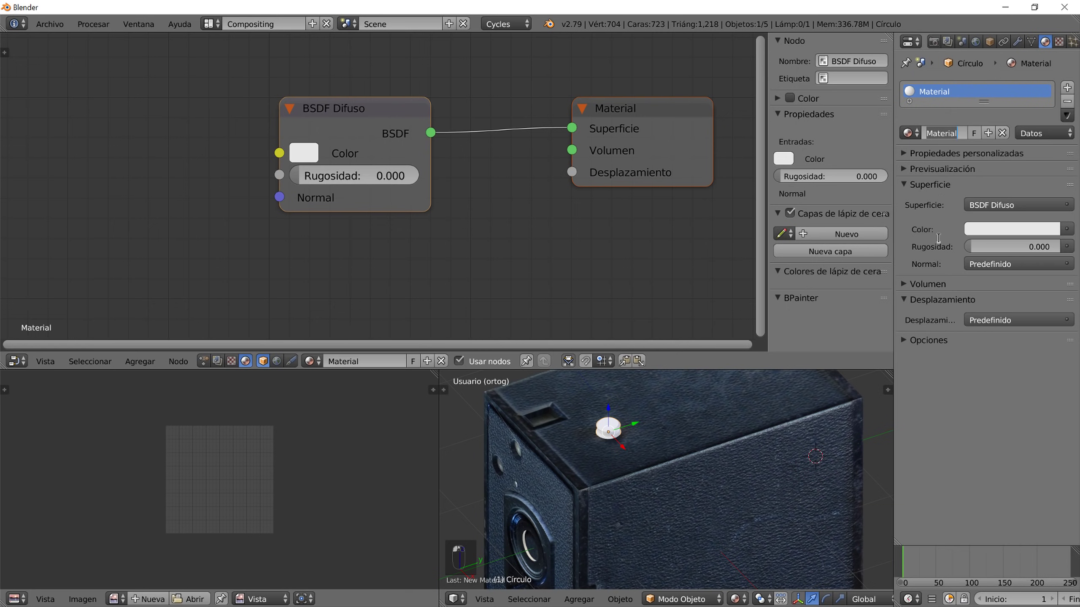
pyautogui.write('Boton')
pyautogui.press('Return')
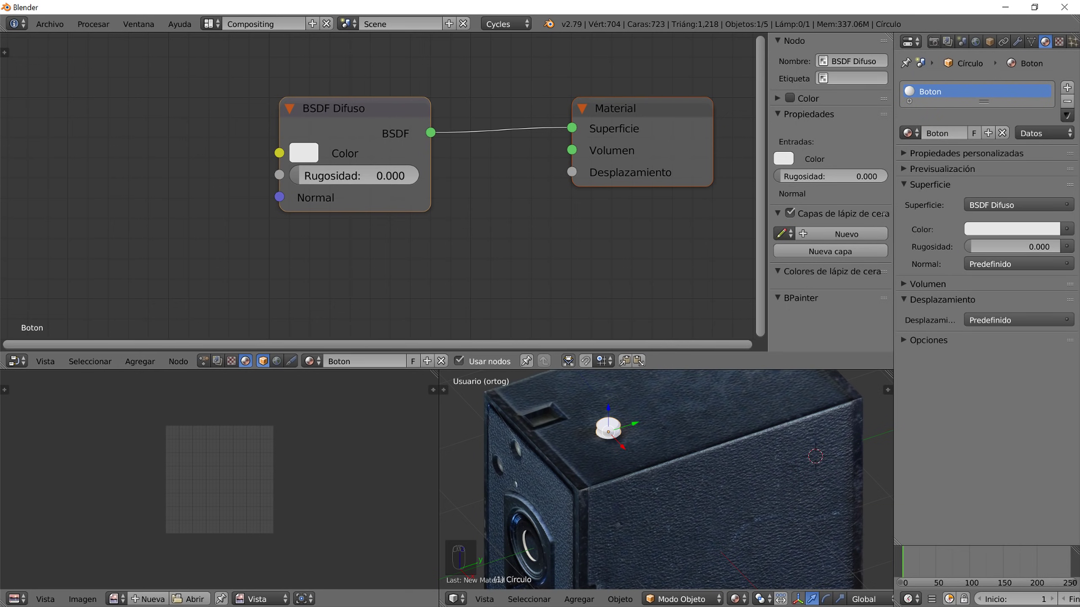
# - Paste the copied material settings into Boton and set its image texture to DSCN5209.JPG
pyautogui.click(1068, 115)
pyautogui.click(1018, 162)
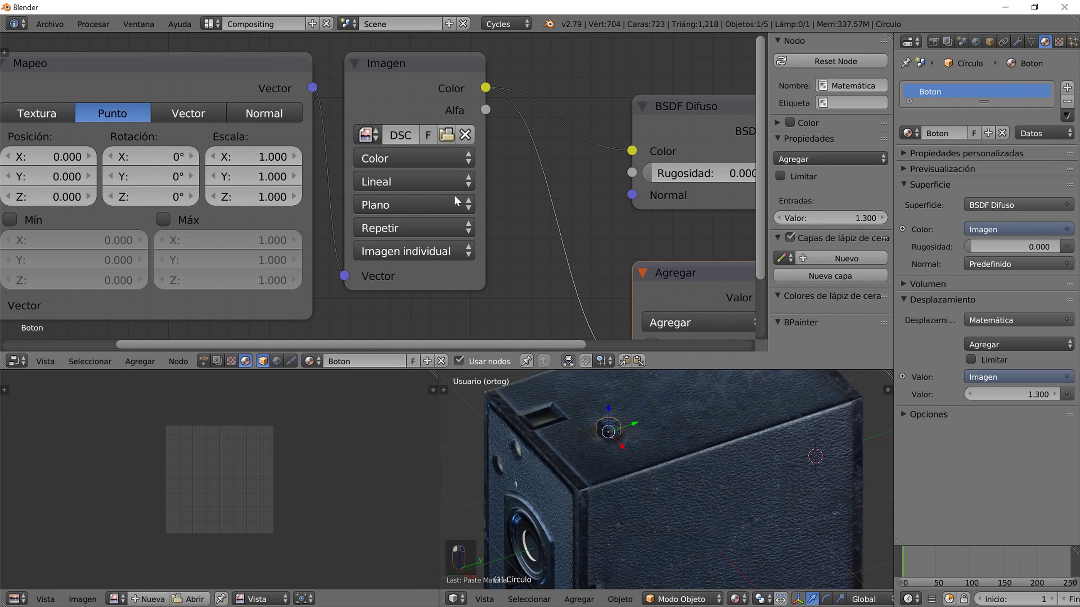
pyautogui.click(380, 135)
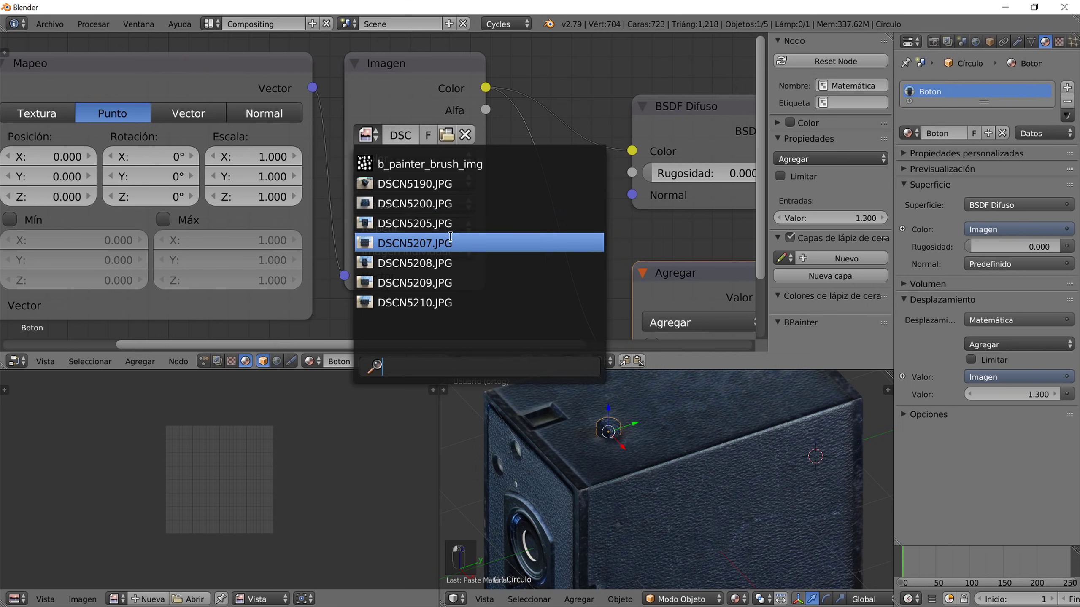
pyautogui.click(434, 283)
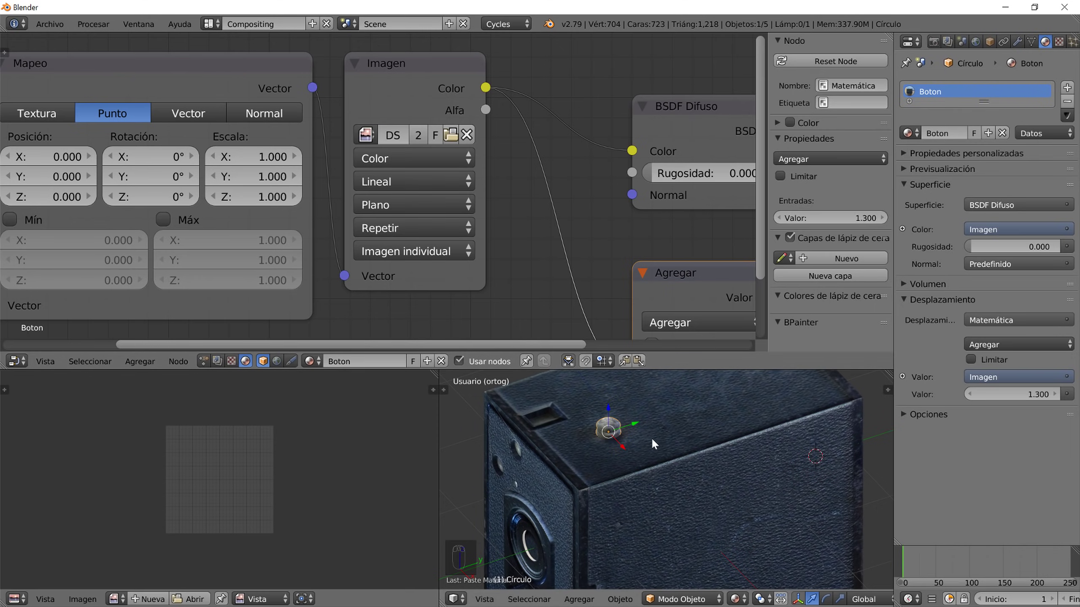
# - Duplicate the button and place the copy about 2 units along Y, over the second photographed button near the latch
pyautogui.scroll(-1, 467, 336)
pyautogui.moveTo(696, 433); pyautogui.dragTo(672, 486, button='middle')
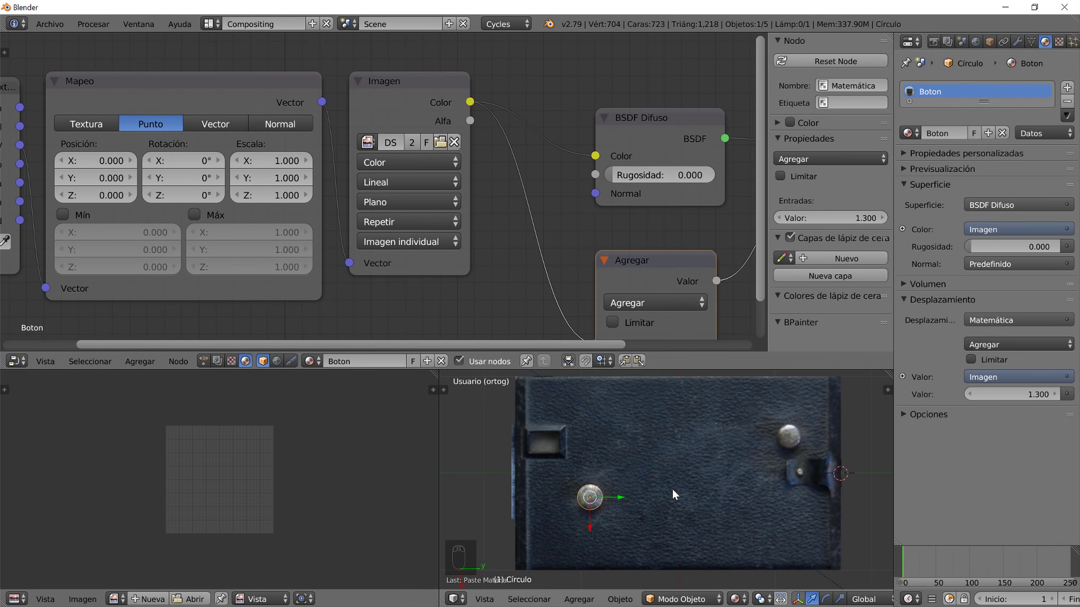
pyautogui.hotkey('shift', 'd')
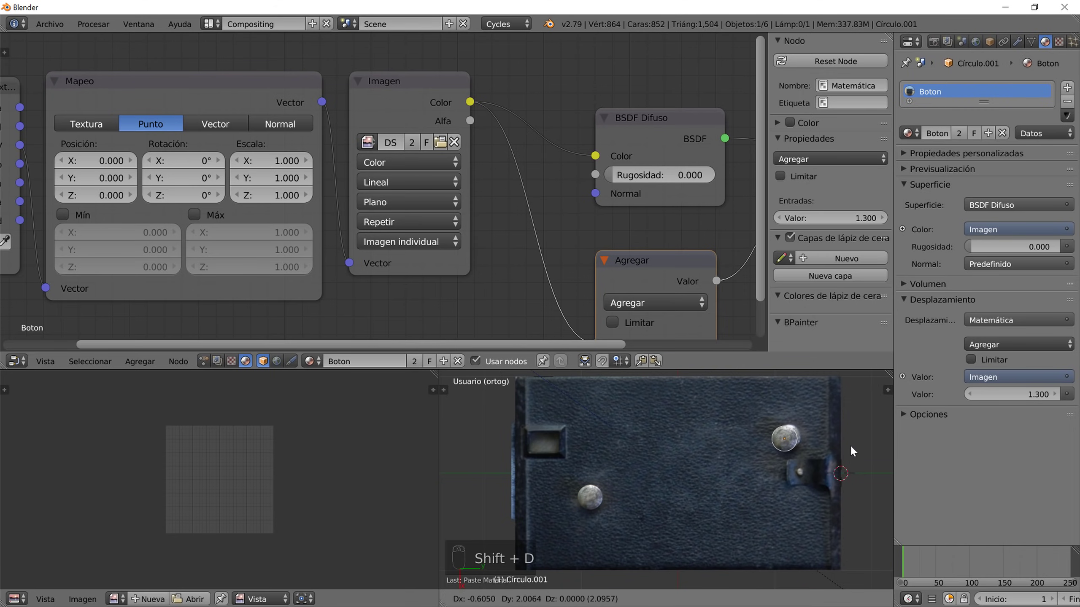
pyautogui.click(850, 443)
pyautogui.scroll(5, 844, 441)
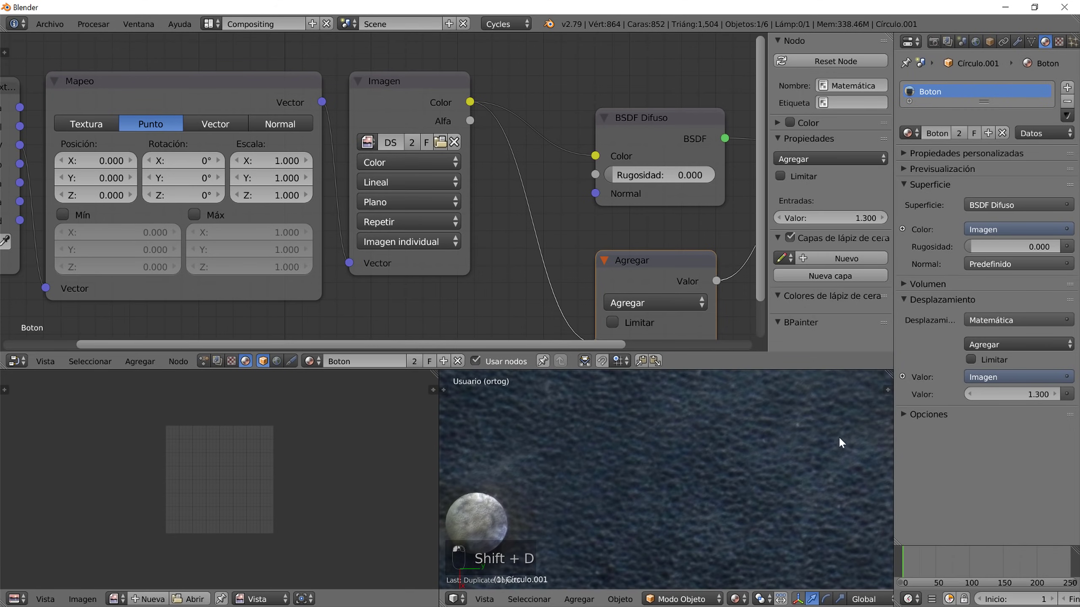
pyautogui.scroll(3, 667, 468)
pyautogui.scroll(-8, 712, 472)
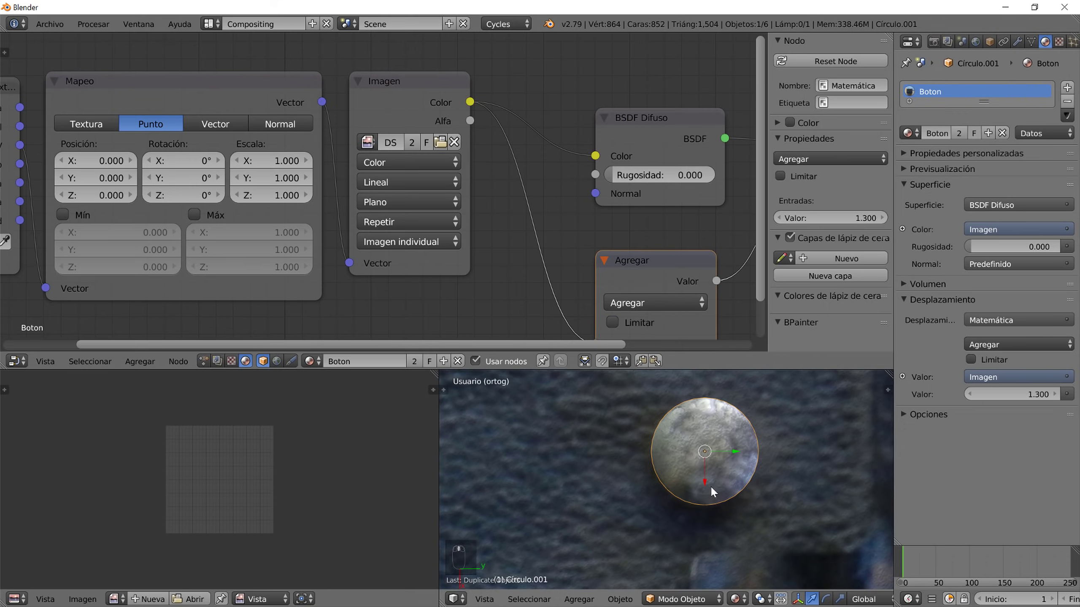
# - Enter Edit Mode on the camera body and select the full ring of faces around the lens's inner opening
pyautogui.moveTo(591, 526); pyautogui.dragTo(623, 450, button='middle')
pyautogui.moveTo(598, 517); pyautogui.dragTo(649, 479, button='middle')
pyautogui.scroll(5, 637, 482)
pyautogui.rightClick(650, 479)
pyautogui.press('Tab')
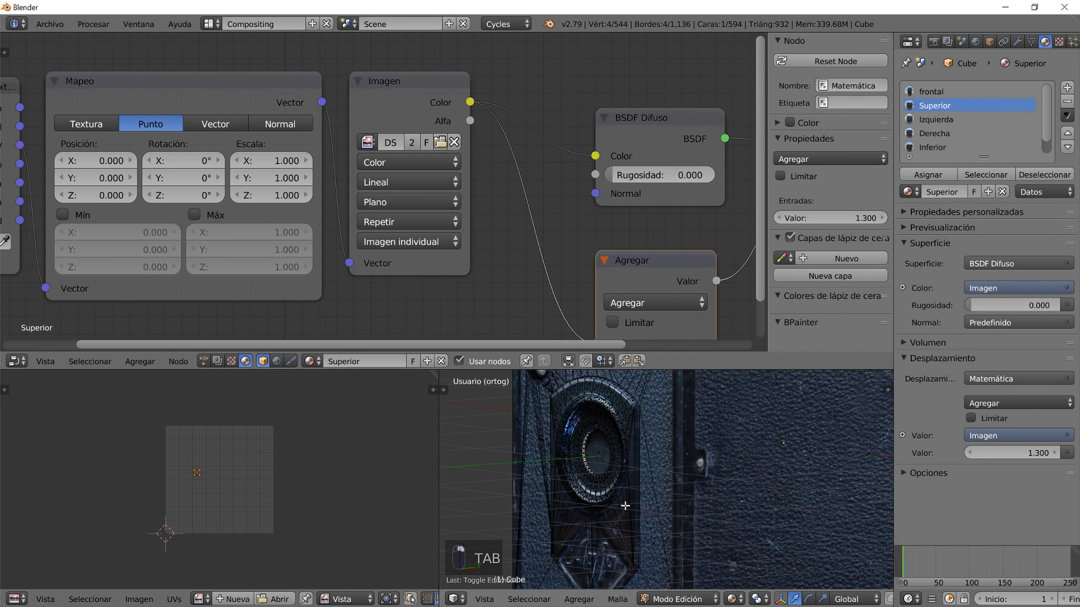
pyautogui.keyDown('alt'); pyautogui.rightClick(584, 452); pyautogui.keyUp('alt')
pyautogui.moveTo(654, 570); pyautogui.dragTo(595, 561, button='middle')
pyautogui.scroll(-5, 731, 599)
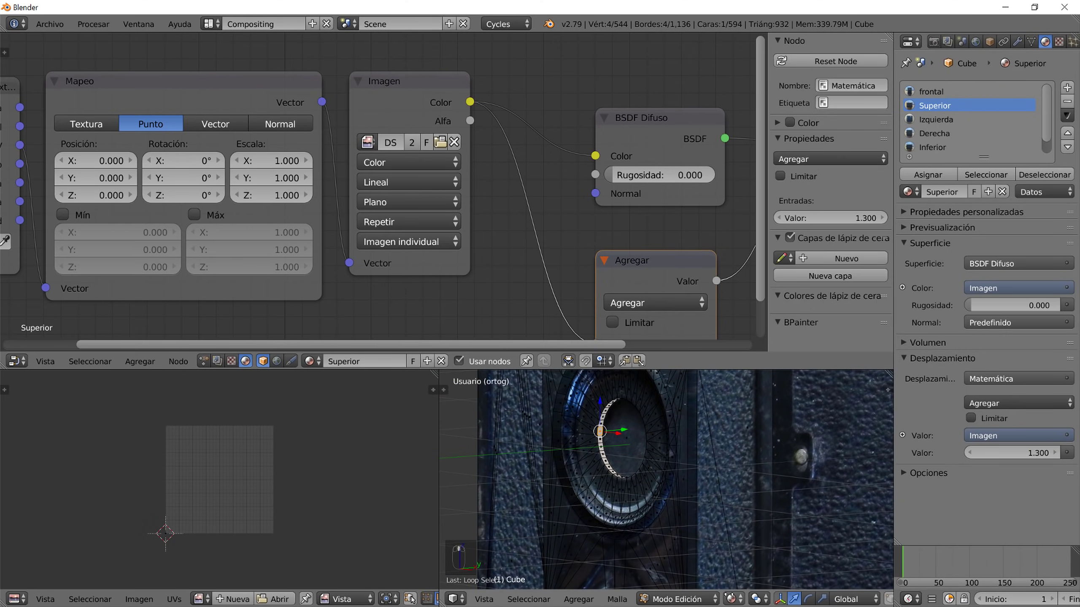
pyautogui.keyDown('alt'); pyautogui.rightClick(600, 444); pyautogui.keyUp('alt')
pyautogui.moveTo(606, 457); pyautogui.dragTo(609, 461, button='middle')
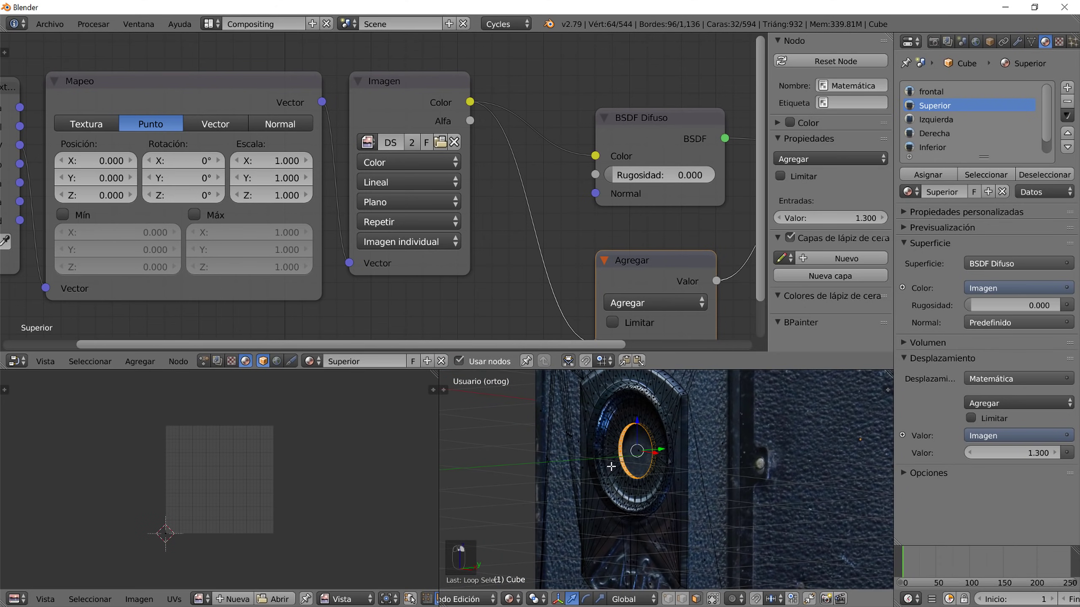
# - Switch to the UV Editing layout, show the model as wireframe from the right, and display DSCN5205.JPG in the UV editor
pyautogui.click(209, 24)
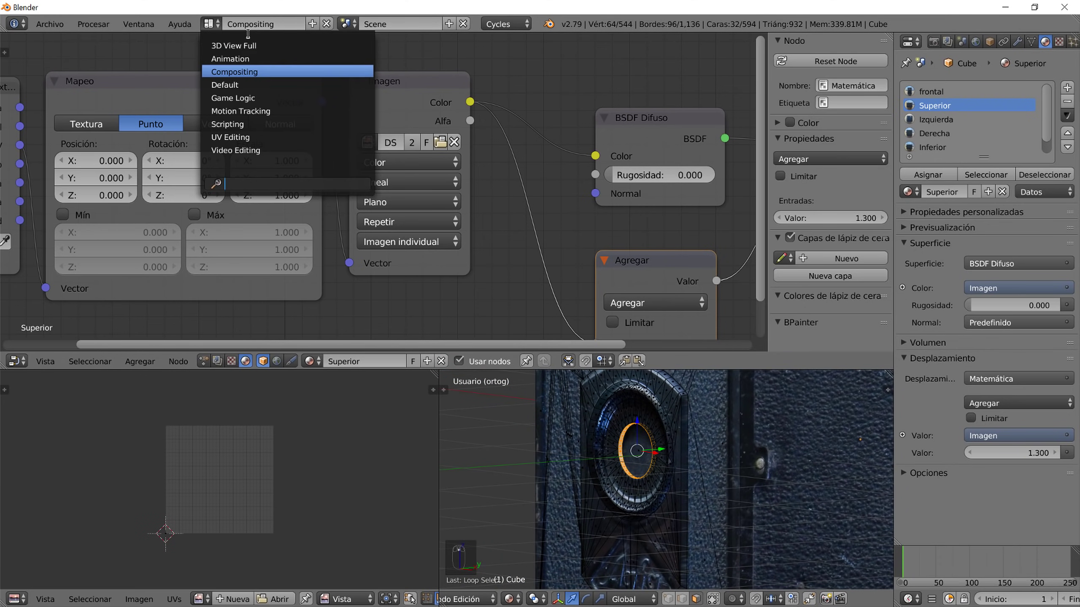
pyautogui.click(261, 135)
pyautogui.press('KP_3')
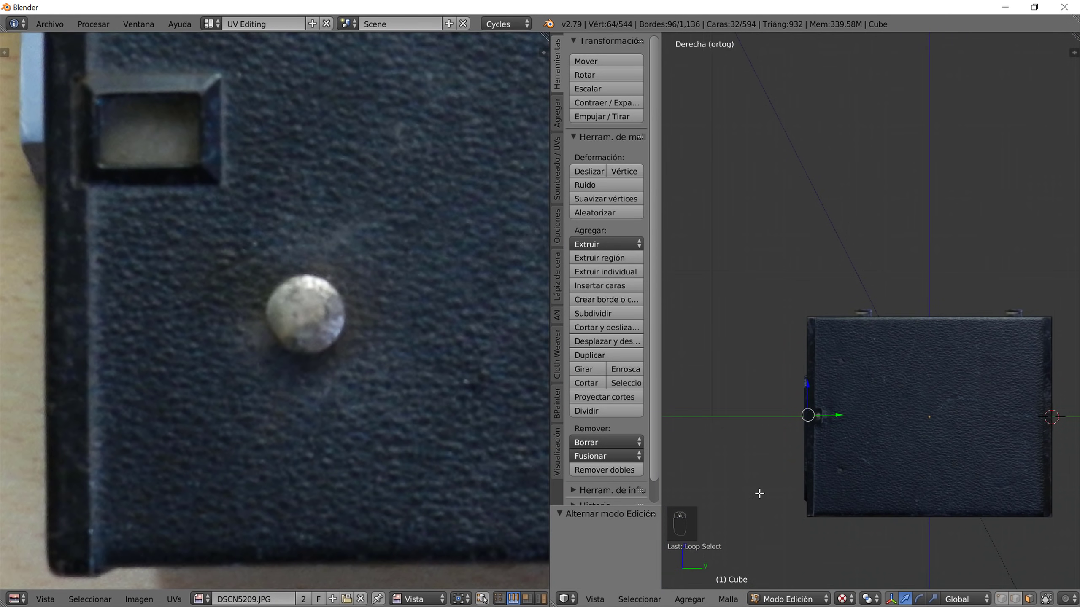
pyautogui.press('z')
pyautogui.scroll(4, 861, 507)
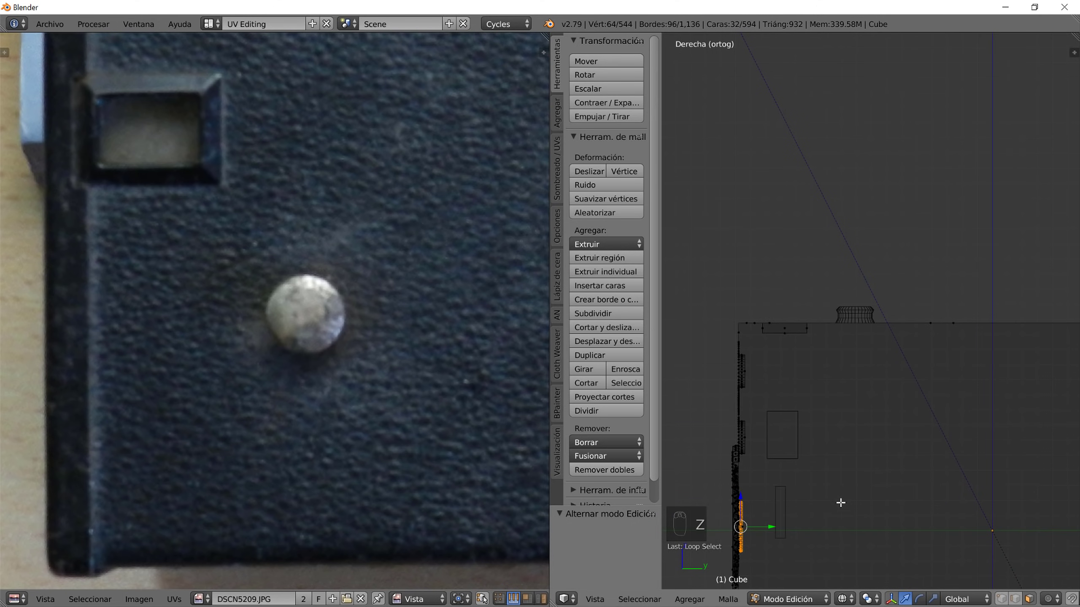
pyautogui.click(260, 589)
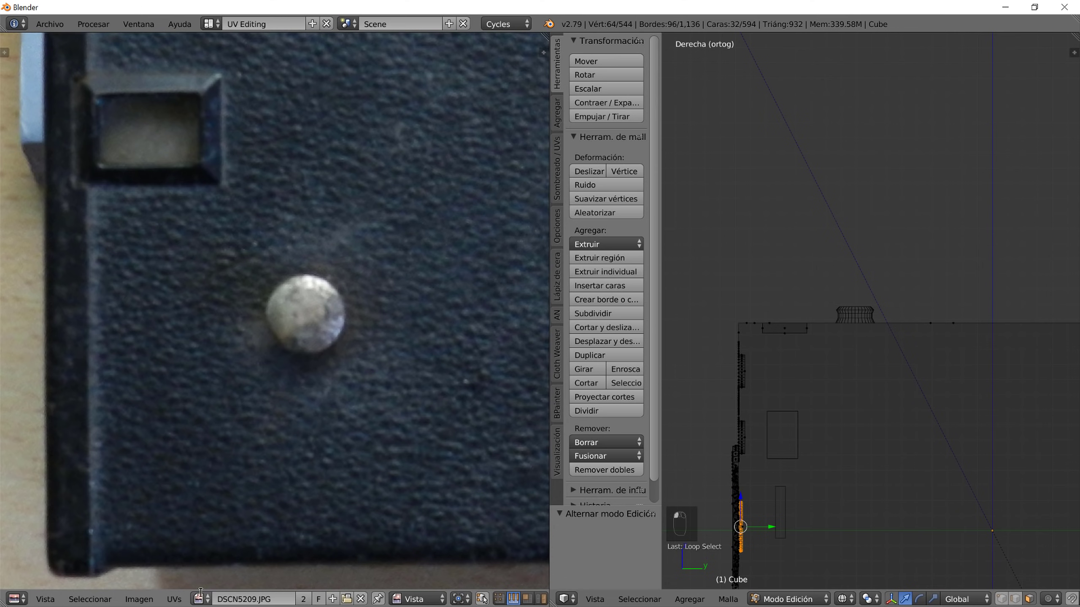
pyautogui.click(200, 599)
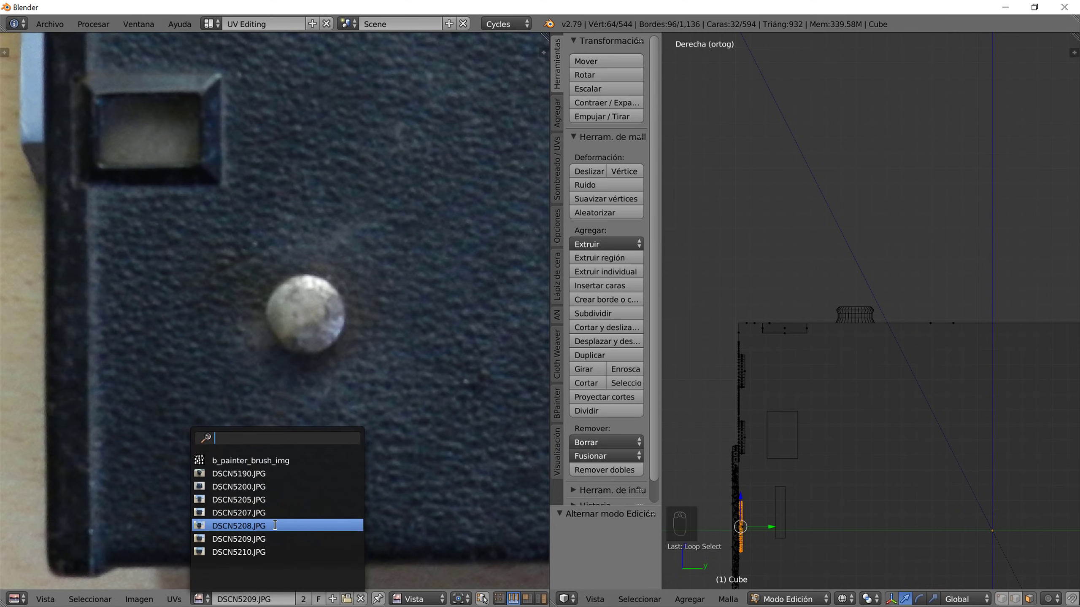
pyautogui.click(275, 525)
pyautogui.click(200, 599)
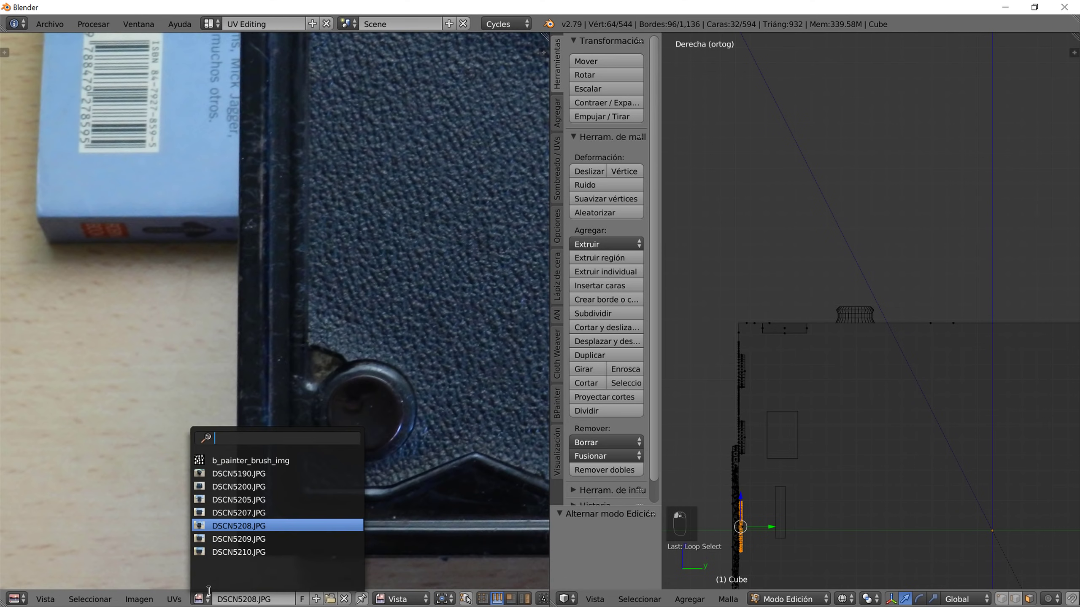
pyautogui.click(257, 500)
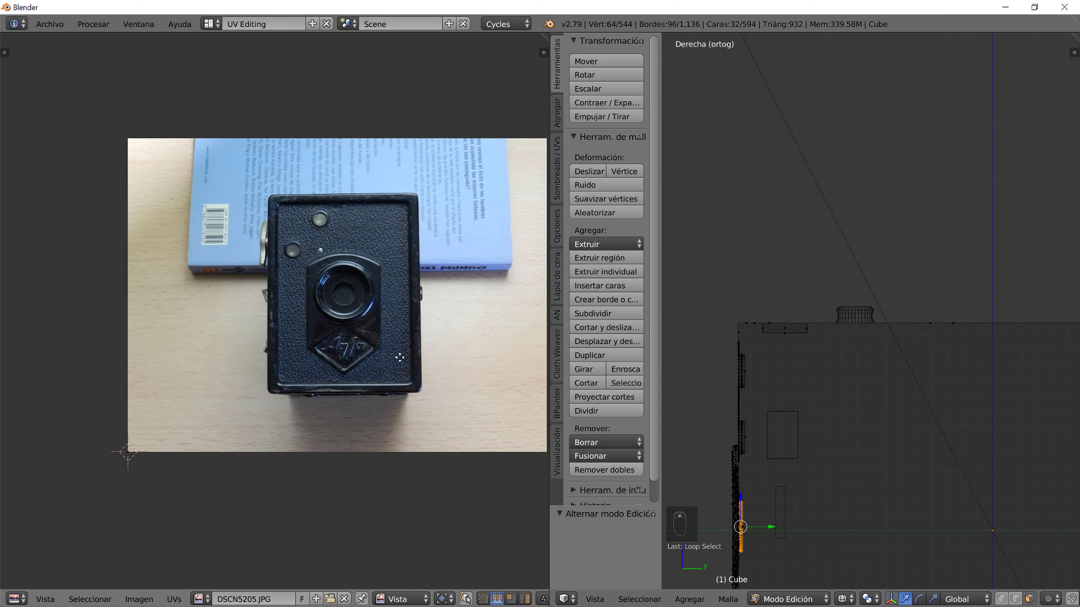
# - Unwrap the selected lens ring with Project From View and move its UVs onto the dark lens plate, about 0.093 in X and 0.064 in Y
pyautogui.moveTo(402, 359); pyautogui.dragTo(346, 404, button='middle')
pyautogui.keyDown('shift'); pyautogui.moveTo(767, 531); pyautogui.dragTo(835, 330, button='middle'); pyautogui.keyUp('shift')
pyautogui.press('u')
pyautogui.click(834, 345)
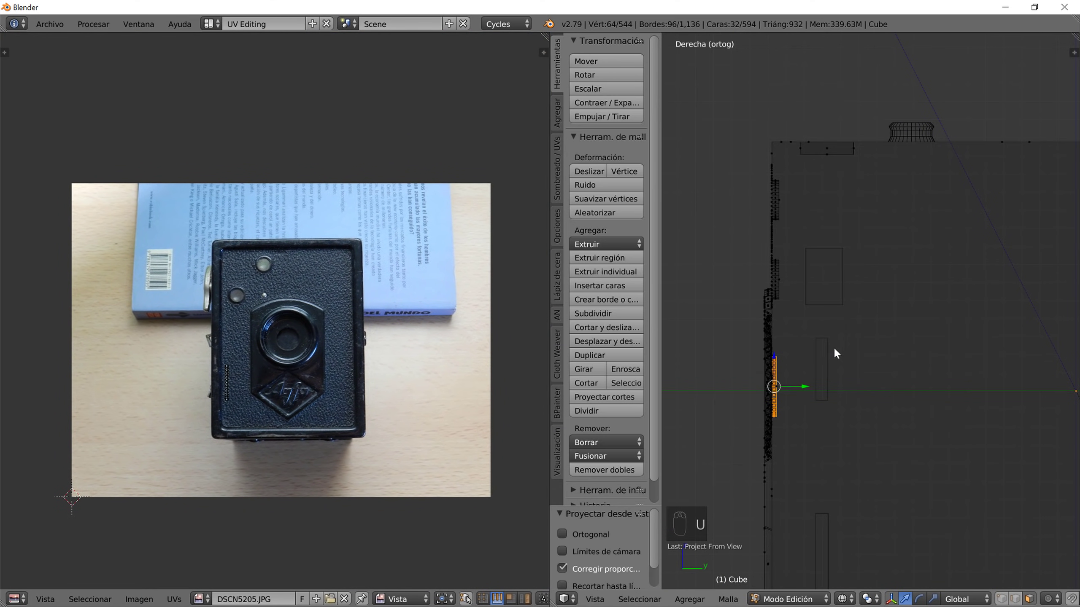
pyautogui.scroll(1, 243, 390)
pyautogui.press('a')
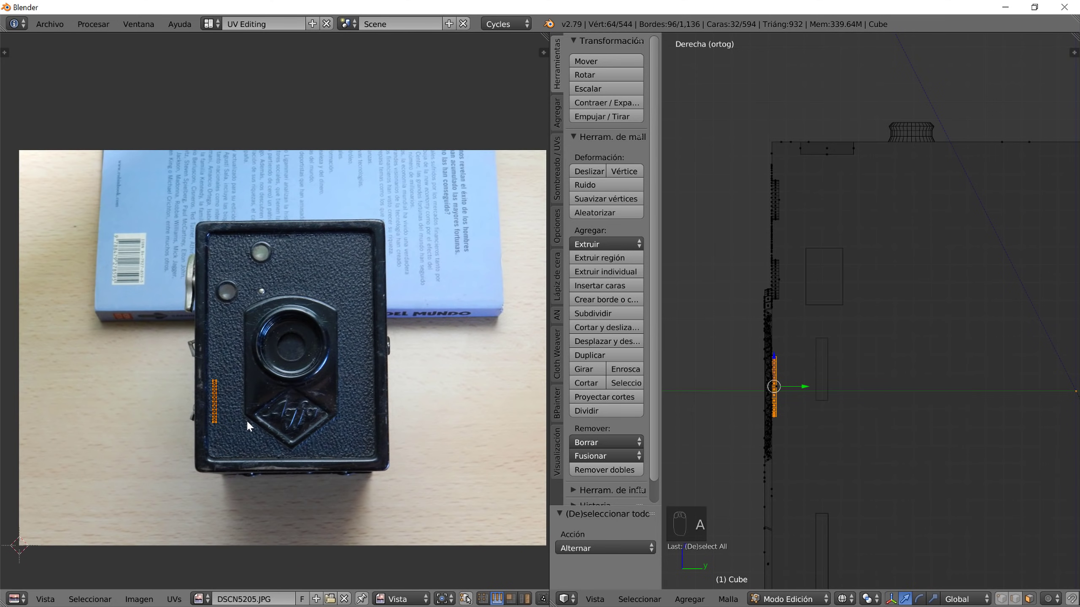
pyautogui.press('g')
pyautogui.click(283, 393)
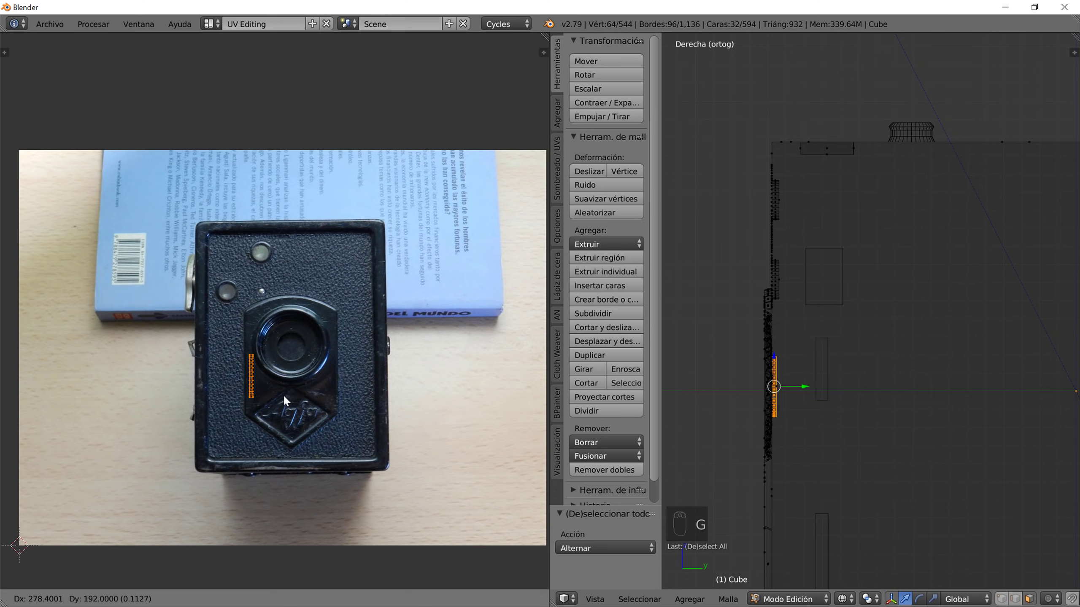
# - Pick the frontal material for the selected lens faces in the Compositing layout and return to Object Mode
pyautogui.scroll(-4, 278, 394)
pyautogui.click(216, 27)
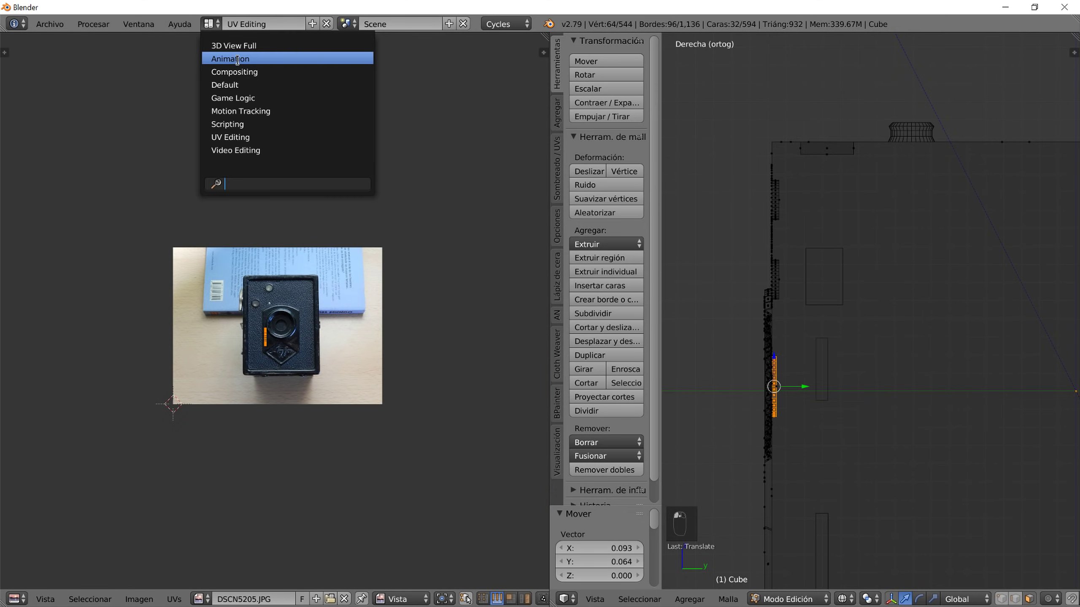
pyautogui.click(244, 76)
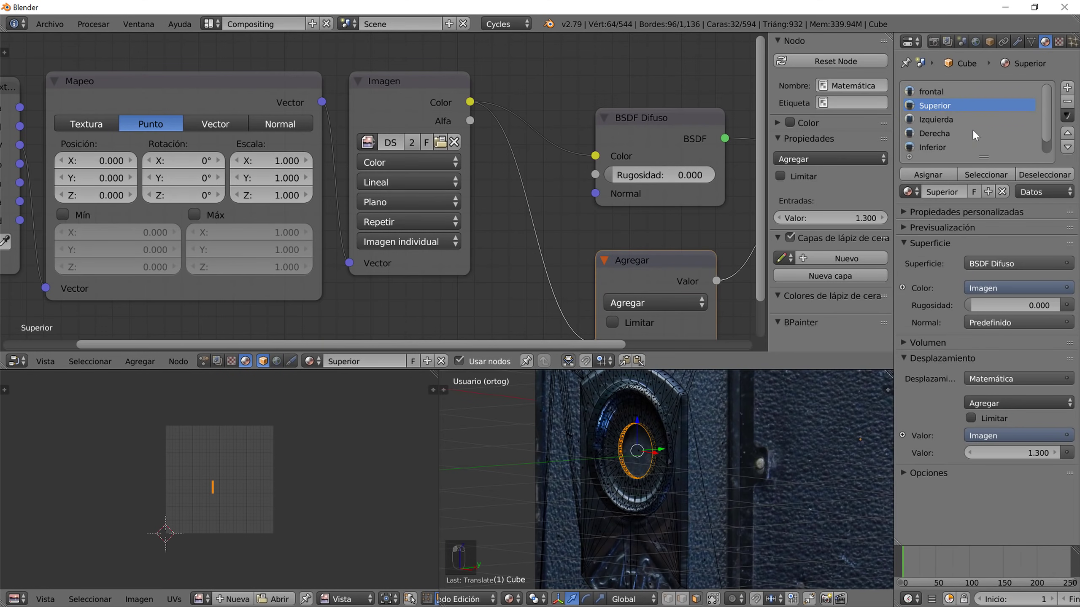
pyautogui.click(937, 92)
pyautogui.press('Tab')
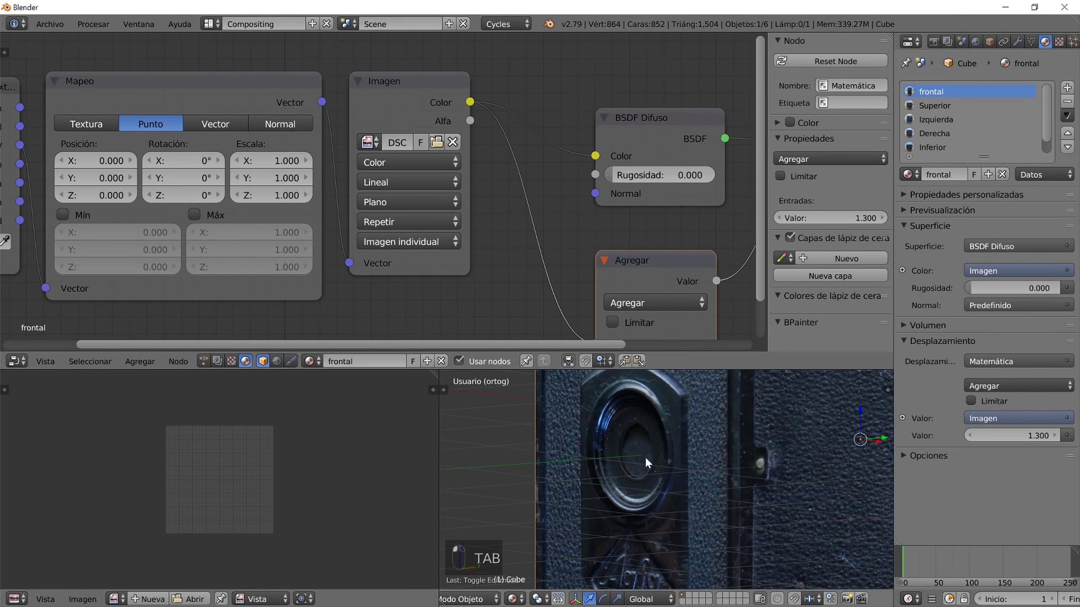
# - Switch to the Default layout and show the camera's back in rear view with Texture viewport shading
pyautogui.moveTo(628, 510); pyautogui.dragTo(673, 479, button='middle')
pyautogui.moveTo(788, 537); pyautogui.dragTo(653, 481, button='middle')
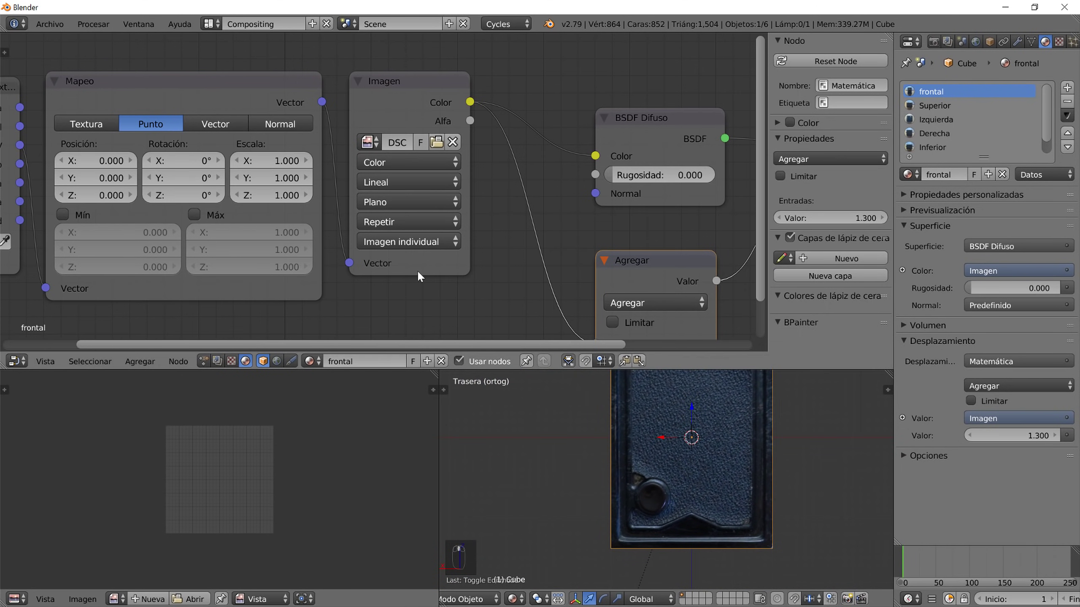
pyautogui.click(211, 24)
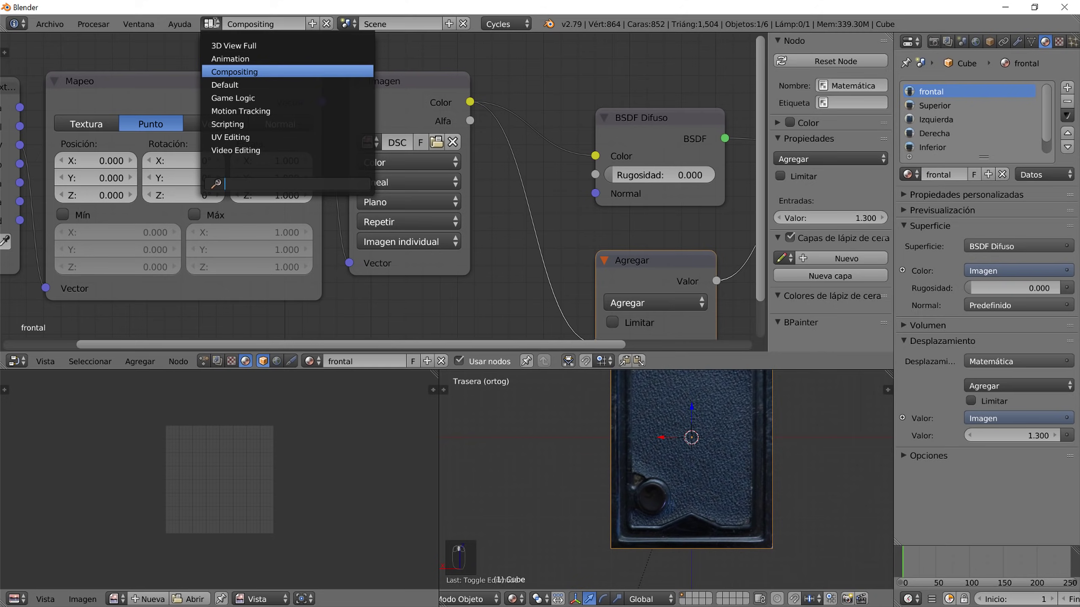
pyautogui.click(224, 85)
pyautogui.press('ctrl+KP_1')
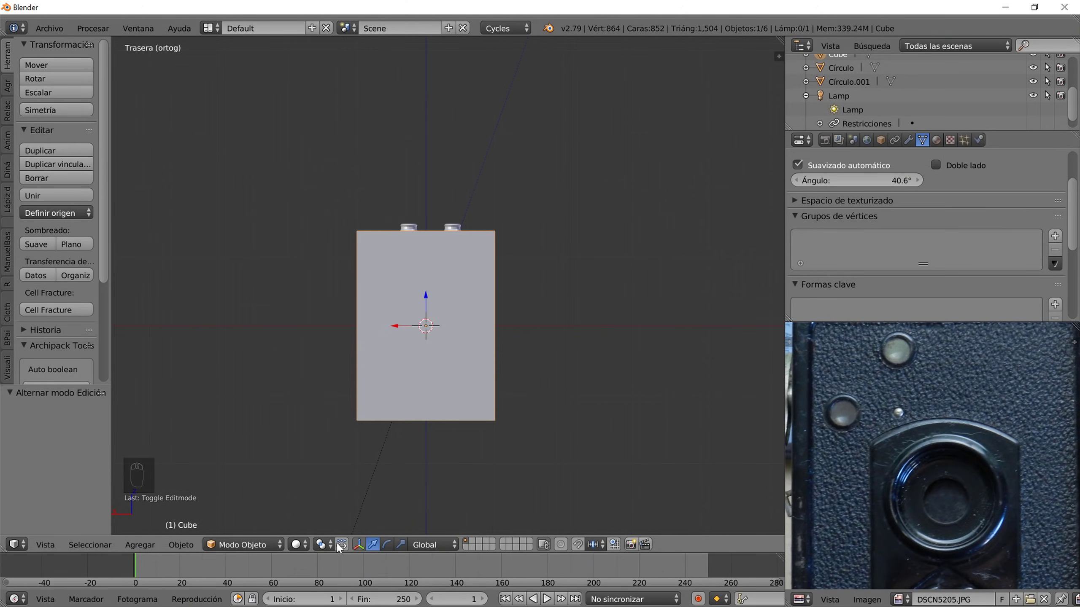
pyautogui.click(305, 545)
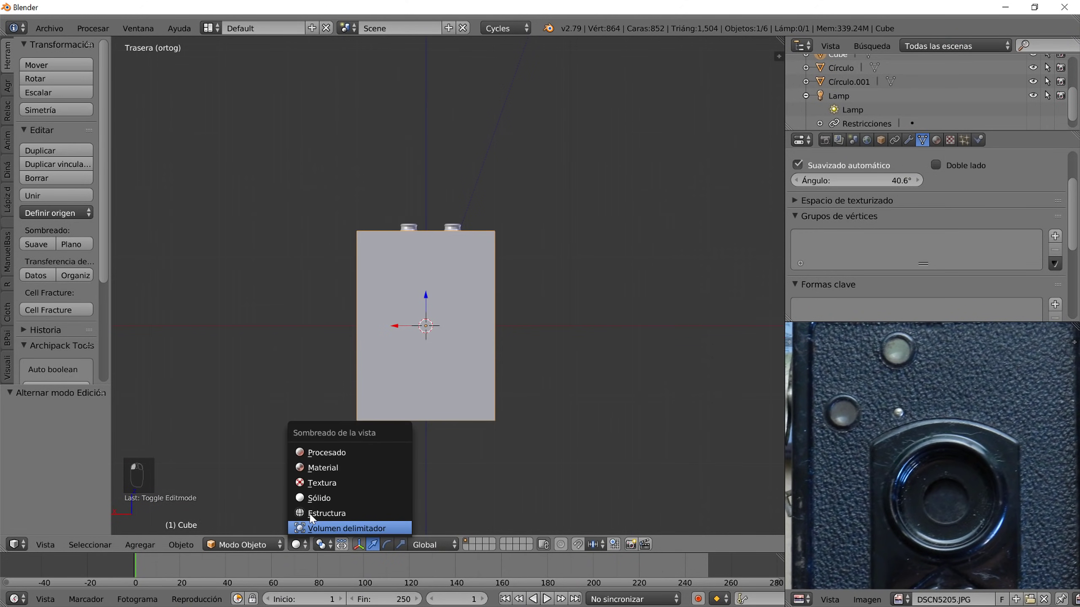
pyautogui.click(322, 482)
pyautogui.keyDown('shift'); pyautogui.moveTo(392, 415); pyautogui.dragTo(468, 380, button='middle'); pyautogui.keyUp('shift')
pyautogui.scroll(5, 468, 380)
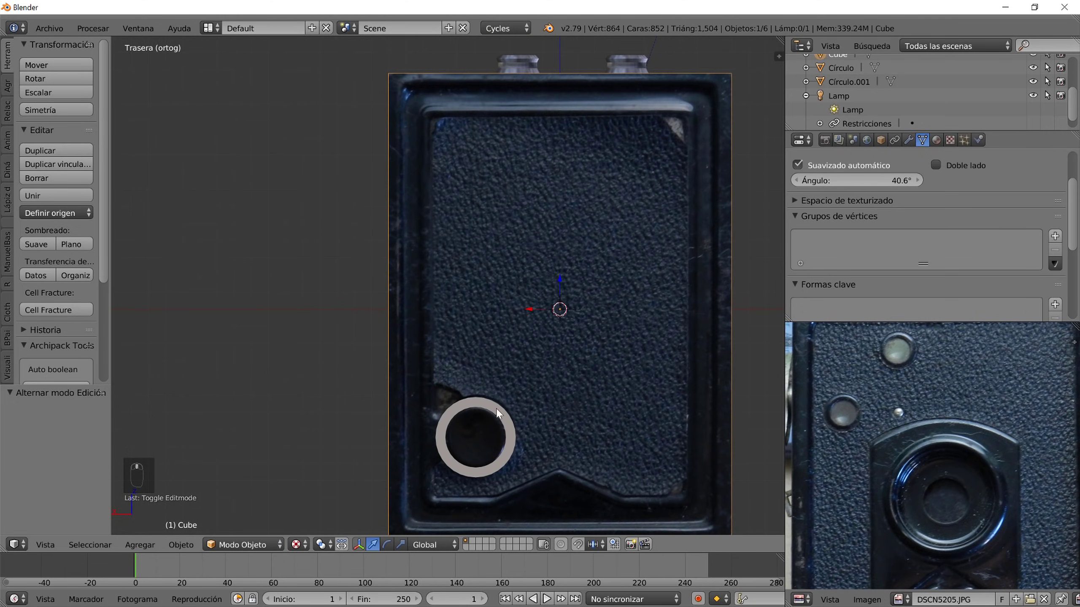
# - Delete the large flat face that closes the camera's back in Edit Mode, keeping the circular ring
pyautogui.press('Tab')
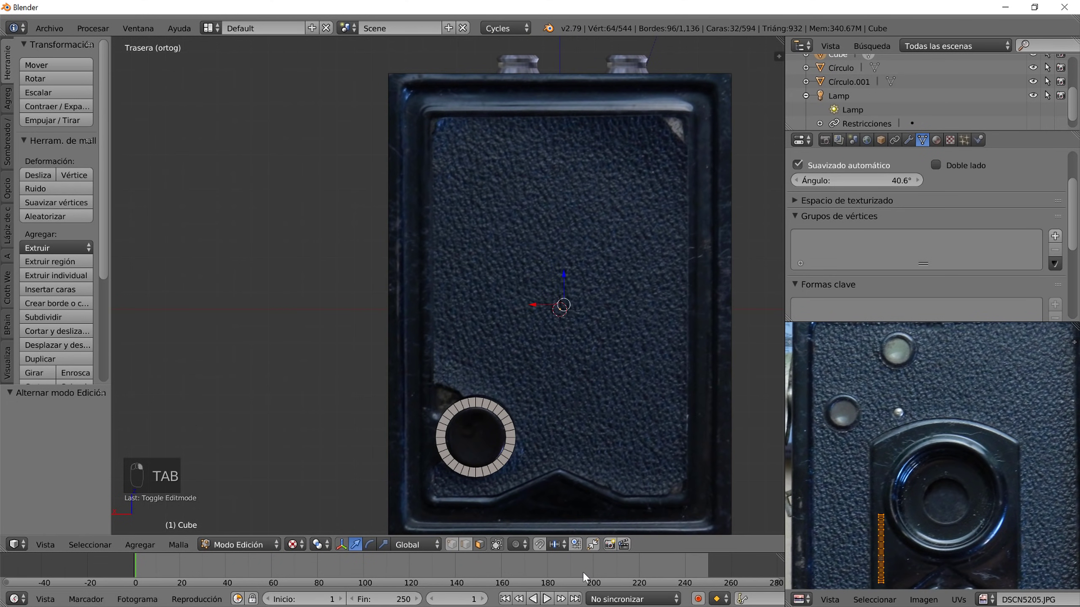
pyautogui.rightClick(540, 302)
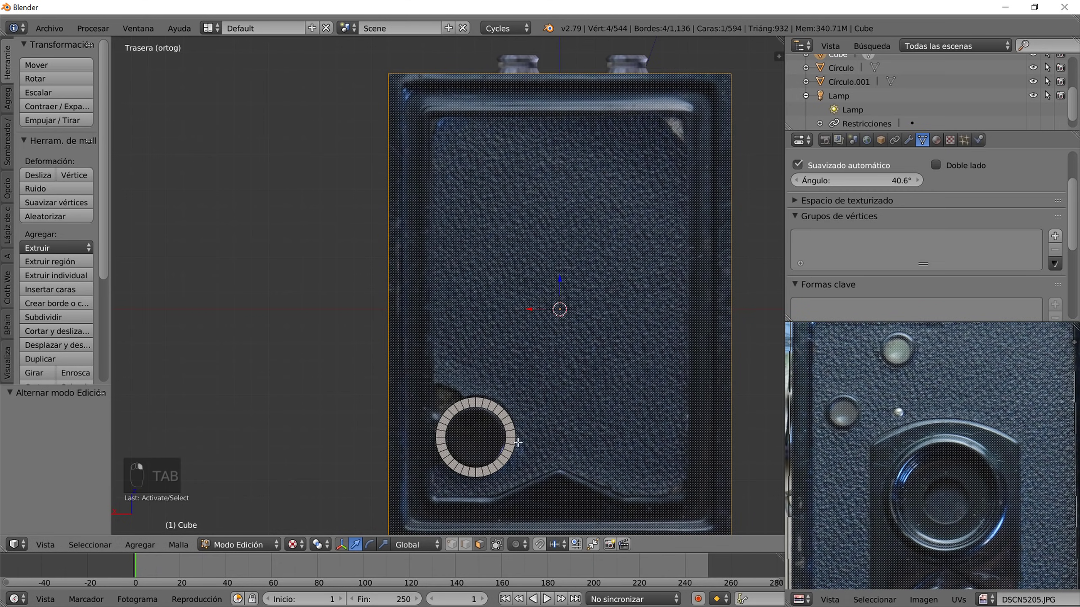
pyautogui.keyDown('alt'); pyautogui.rightClick(508, 455); pyautogui.keyUp('alt')
pyautogui.moveTo(512, 463); pyautogui.dragTo(638, 423, button='middle')
pyautogui.keyDown('alt'); pyautogui.rightClick(654, 404); pyautogui.keyUp('alt')
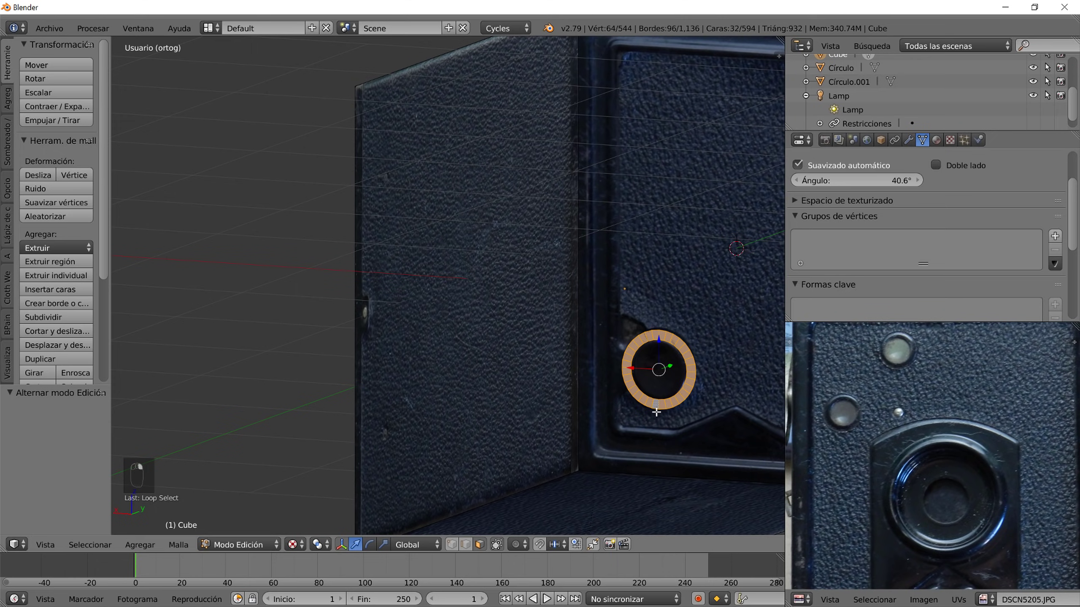
pyautogui.press('Tab')
pyautogui.press('Tab')
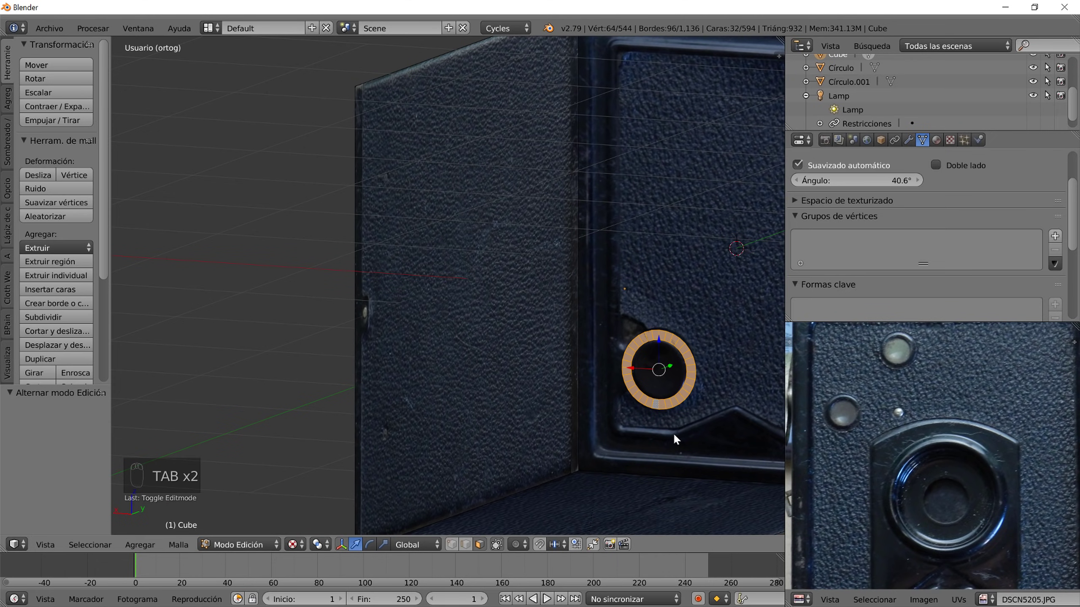
pyautogui.moveTo(673, 433); pyautogui.dragTo(526, 555, button='middle')
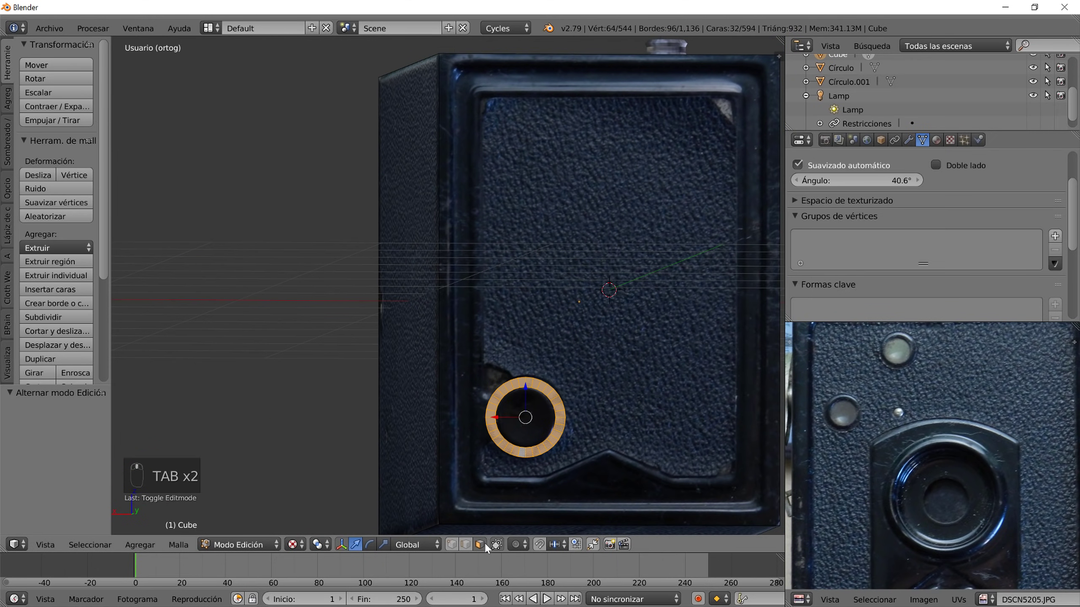
pyautogui.rightClick(616, 342)
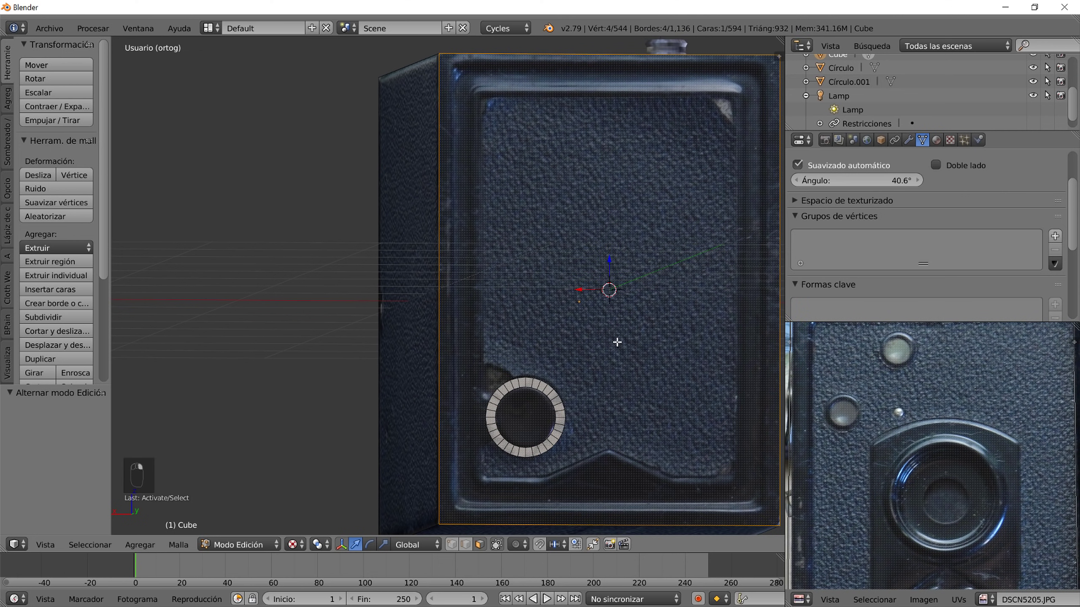
pyautogui.press('x')
pyautogui.click(617, 342)
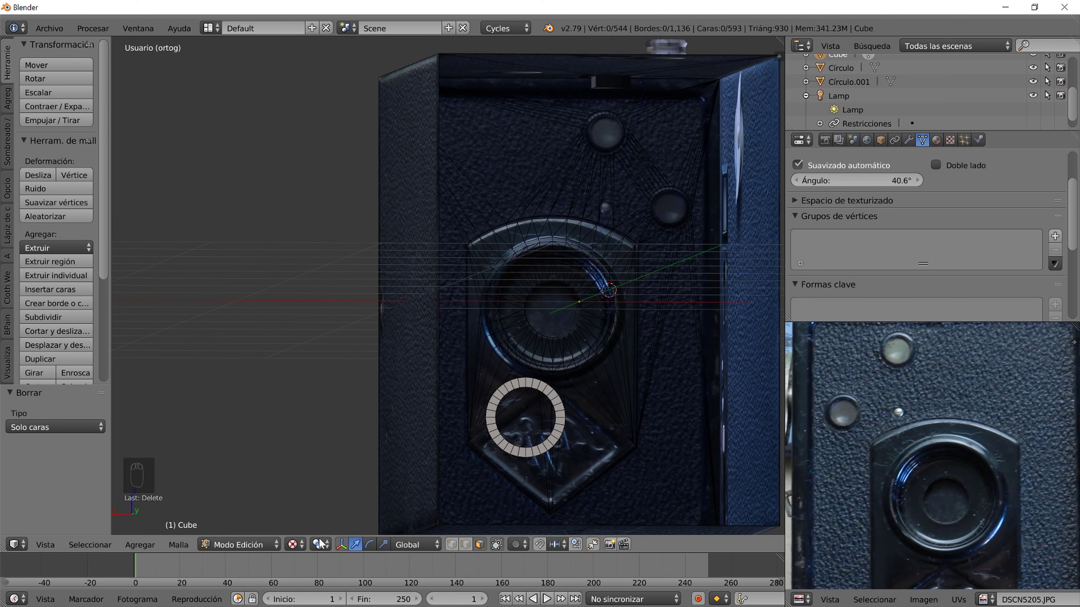
# - In Solid shading, select the ring's outer edge loop and the open back's border, and fill the area between them with faces
pyautogui.click(292, 545)
pyautogui.click(323, 497)
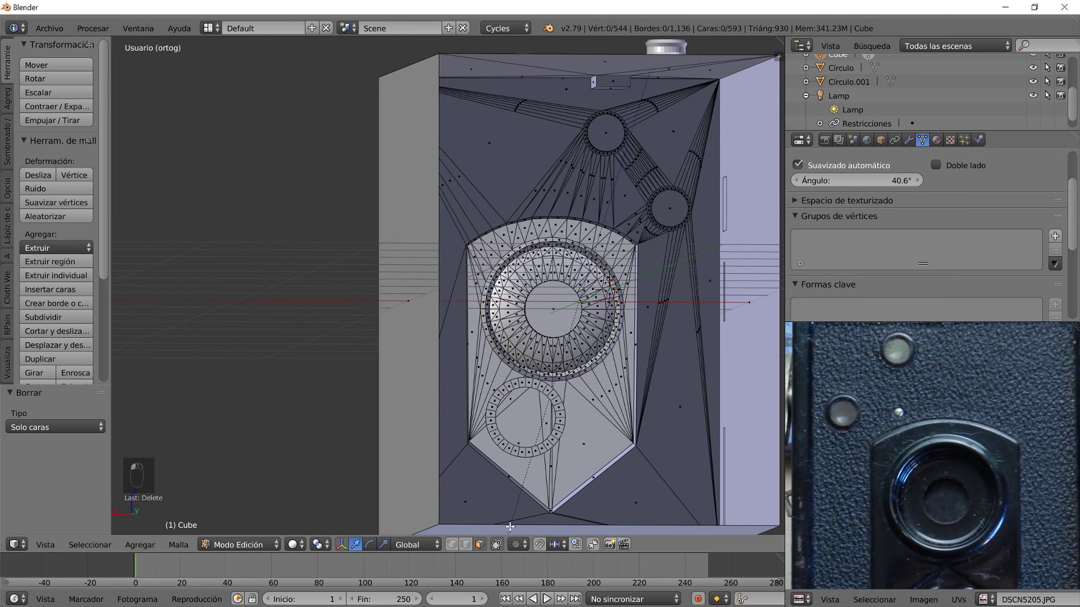
pyautogui.click(467, 545)
pyautogui.keyDown('alt'); pyautogui.rightClick(526, 459); pyautogui.keyUp('alt')
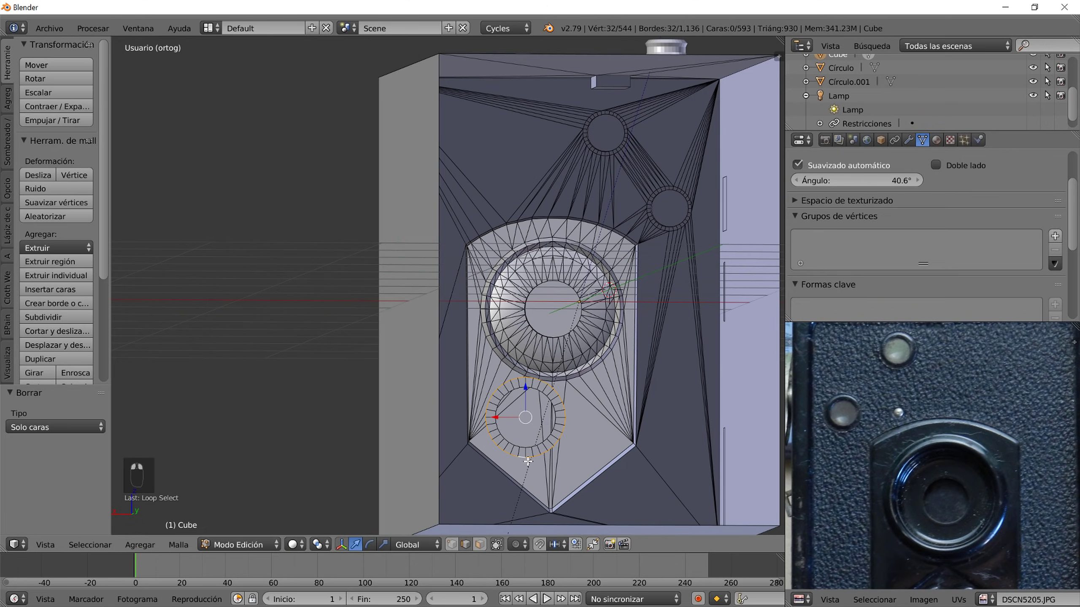
pyautogui.keyDown('alt'); pyautogui.scroll(-2, 587, 470); pyautogui.keyUp('alt')
pyautogui.scroll(-4, 581, 465)
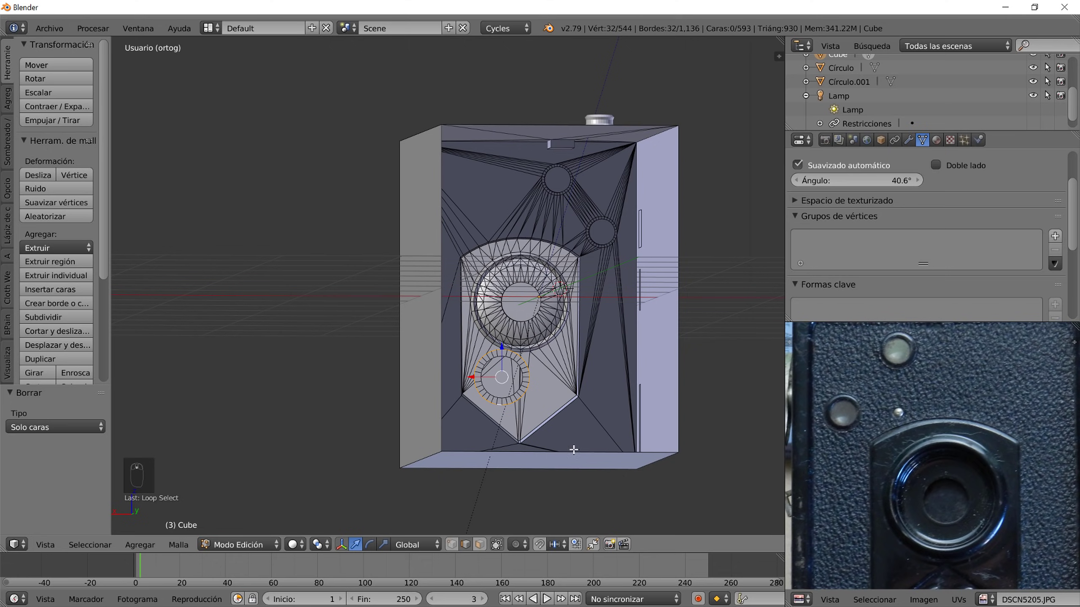
pyautogui.moveTo(579, 448); pyautogui.dragTo(594, 463, button='middle')
pyautogui.keyDown('alt'); pyautogui.keyDown('shift'); pyautogui.rightClick(604, 496); pyautogui.keyUp('shift'); pyautogui.keyUp('alt')
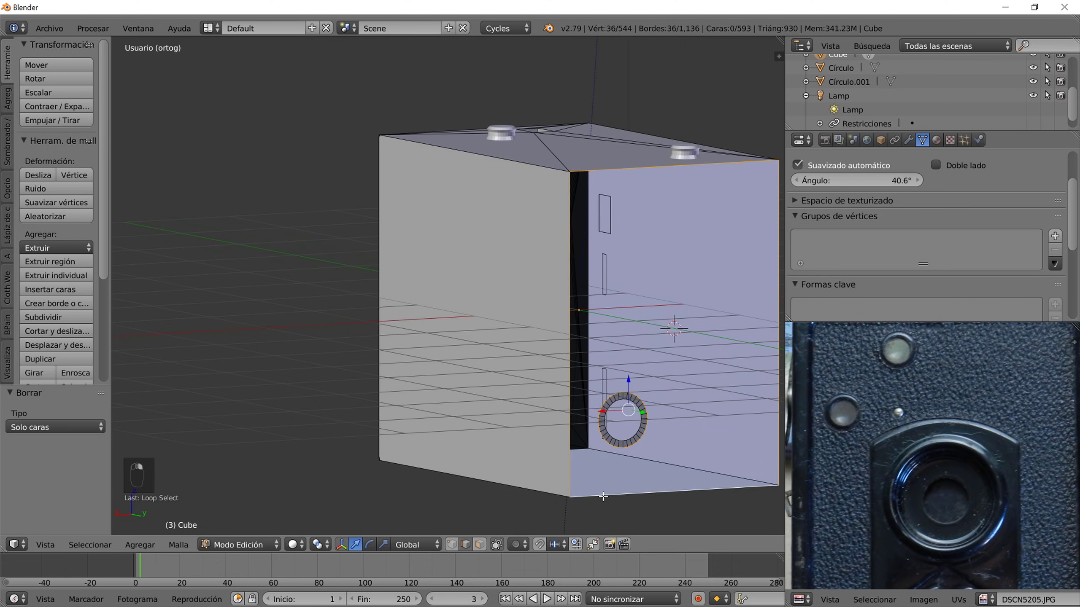
pyautogui.hotkey('alt', 'f')
pyautogui.scroll(-2, 604, 453)
pyautogui.moveTo(603, 453); pyautogui.dragTo(602, 453, button='middle')
pyautogui.scroll(3, 560, 427)
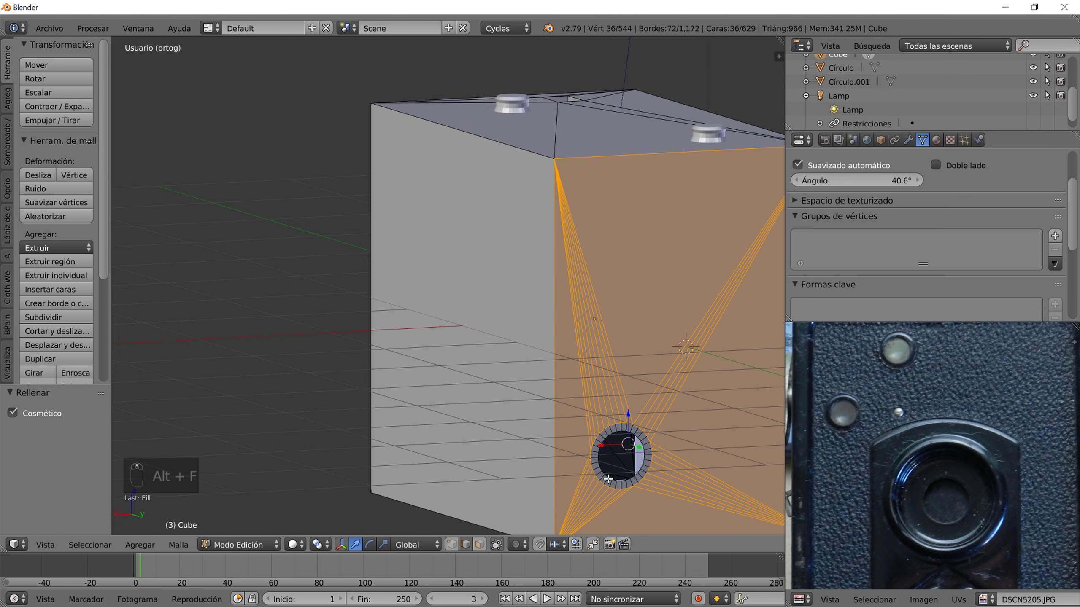
# - Display the rear photo DSCN5208.JPG in the image editor and frame its round window as reference
pyautogui.keyDown('alt'); pyautogui.rightClick(607, 479); pyautogui.keyUp('alt')
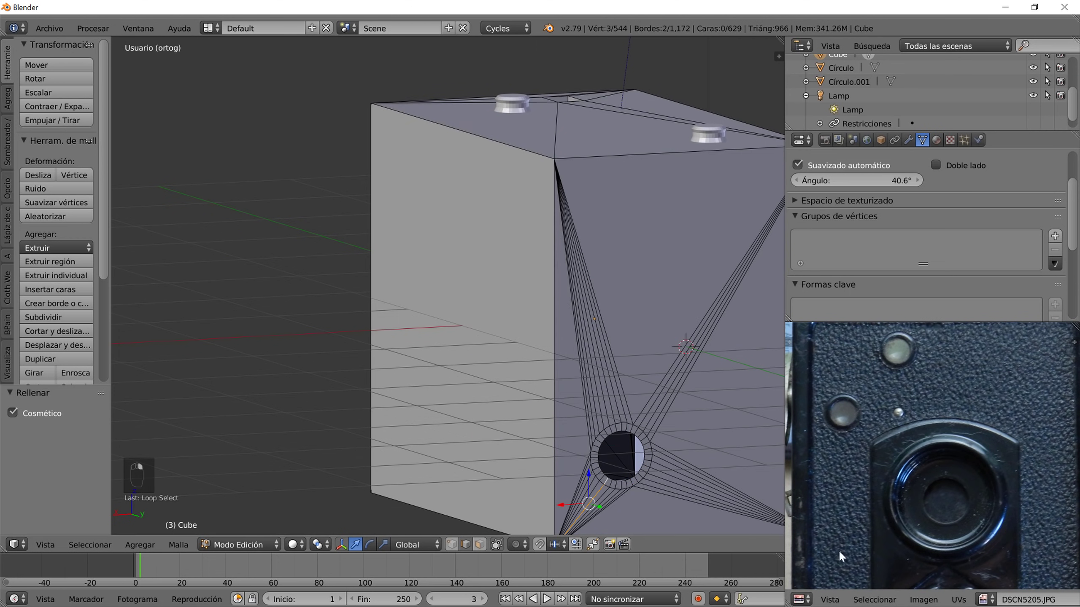
pyautogui.click(801, 599)
pyautogui.click(980, 600)
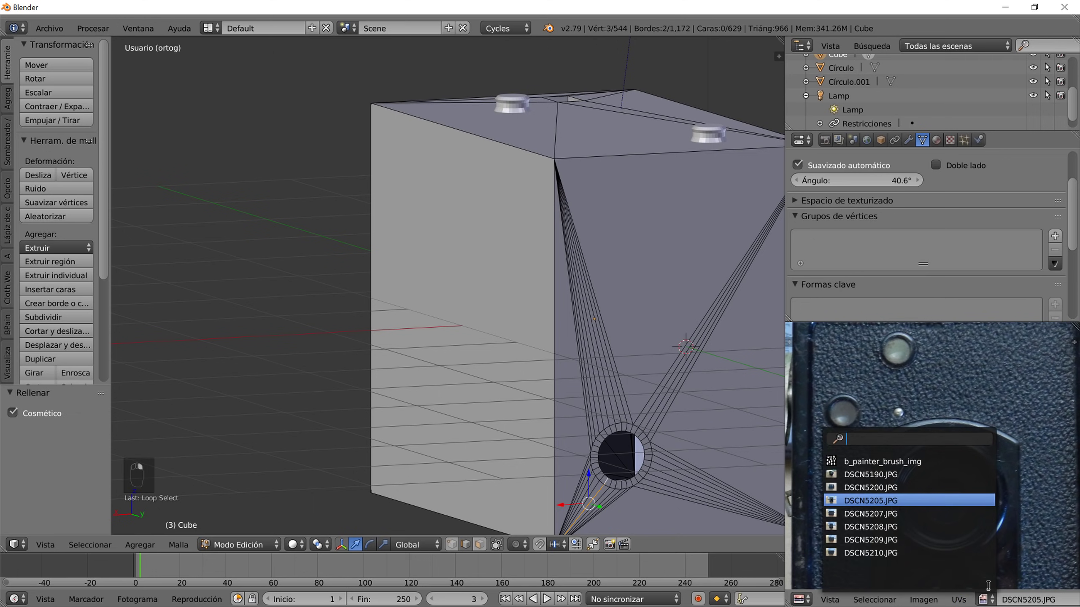
pyautogui.click(935, 526)
pyautogui.scroll(3, 932, 530)
pyautogui.moveTo(933, 530); pyautogui.dragTo(938, 462, button='middle')
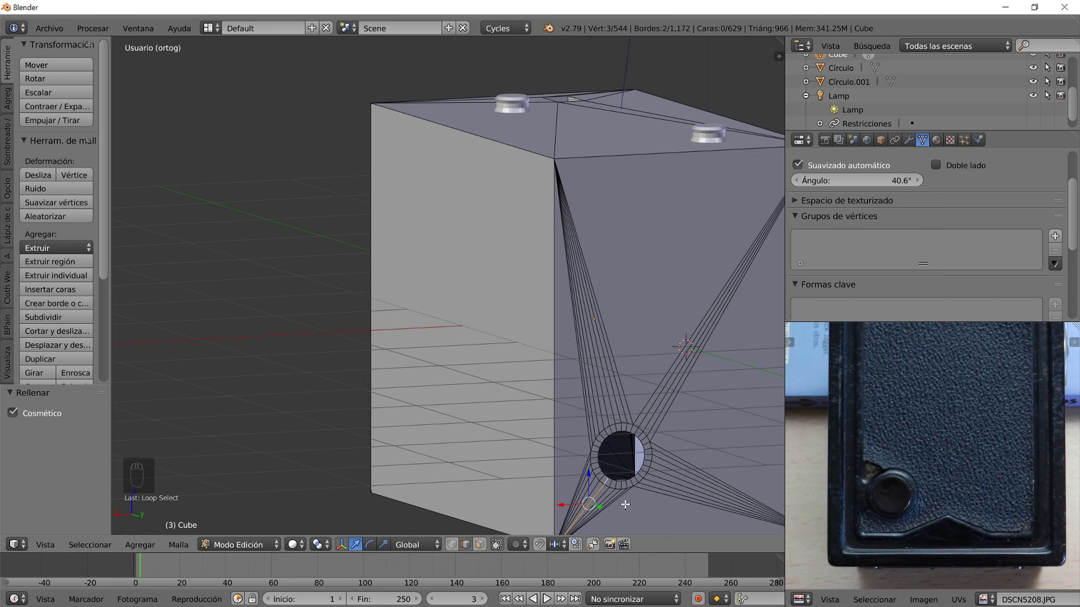
# - Move the rear ring's inner edge loop about 0.016 along Y and extrude it in place
pyautogui.scroll(5, 621, 496)
pyautogui.scroll(-3, 706, 478)
pyautogui.keyDown('alt'); pyautogui.click(605, 453); pyautogui.keyUp('alt')
pyautogui.moveTo(571, 433); pyautogui.dragTo(639, 458, button='middle')
pyautogui.press('e')
pyautogui.click(685, 472)
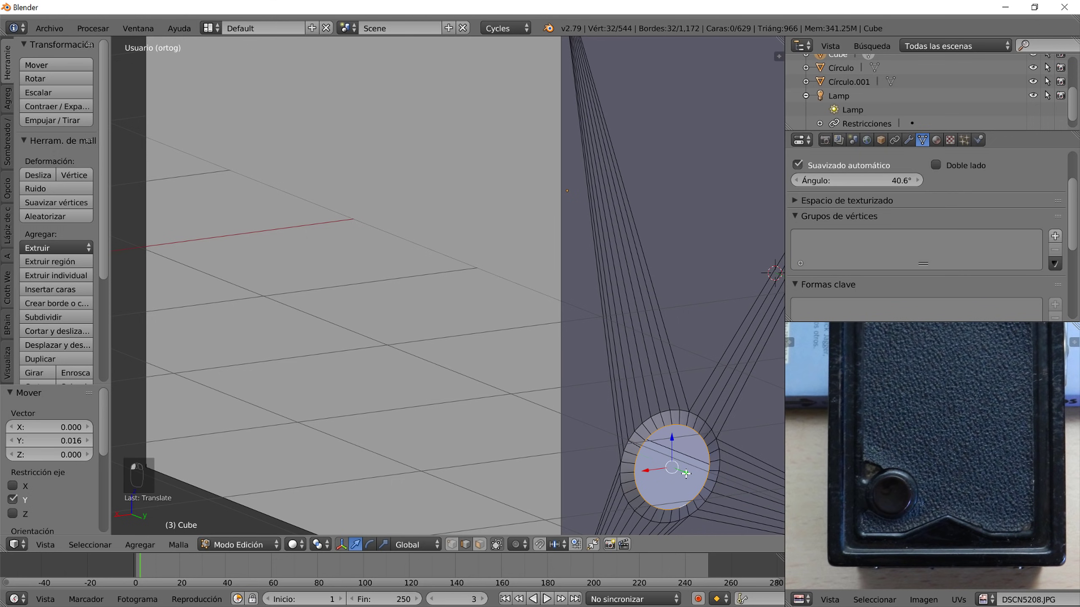
pyautogui.press('e')
pyautogui.rightClick(679, 479)
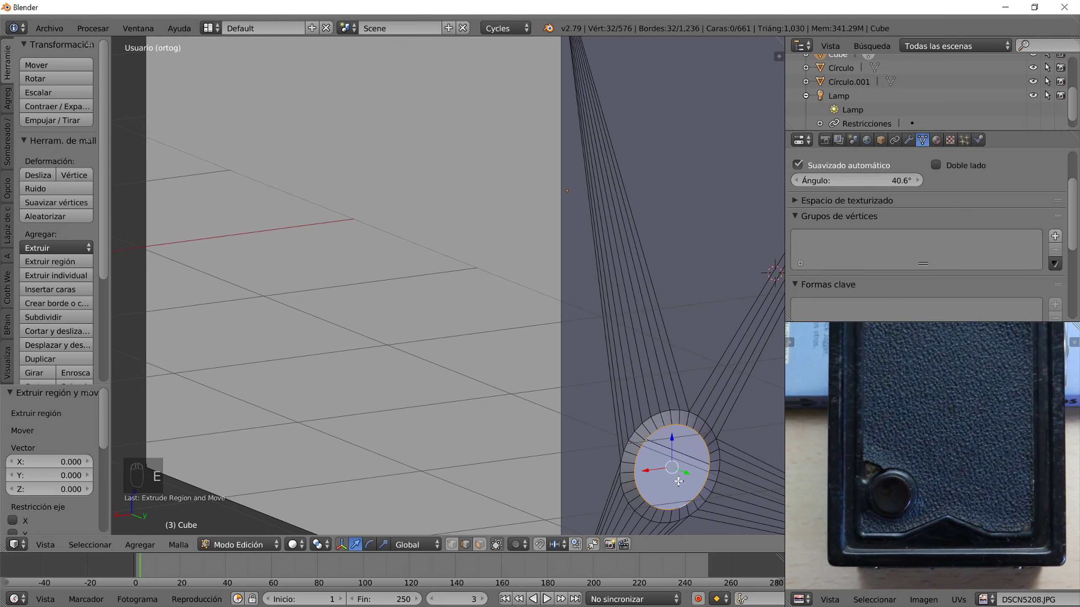
# - Extrude the knob's circular rim slightly along Y, scale the new edge inward, and cap it with a face
pyautogui.press('e')
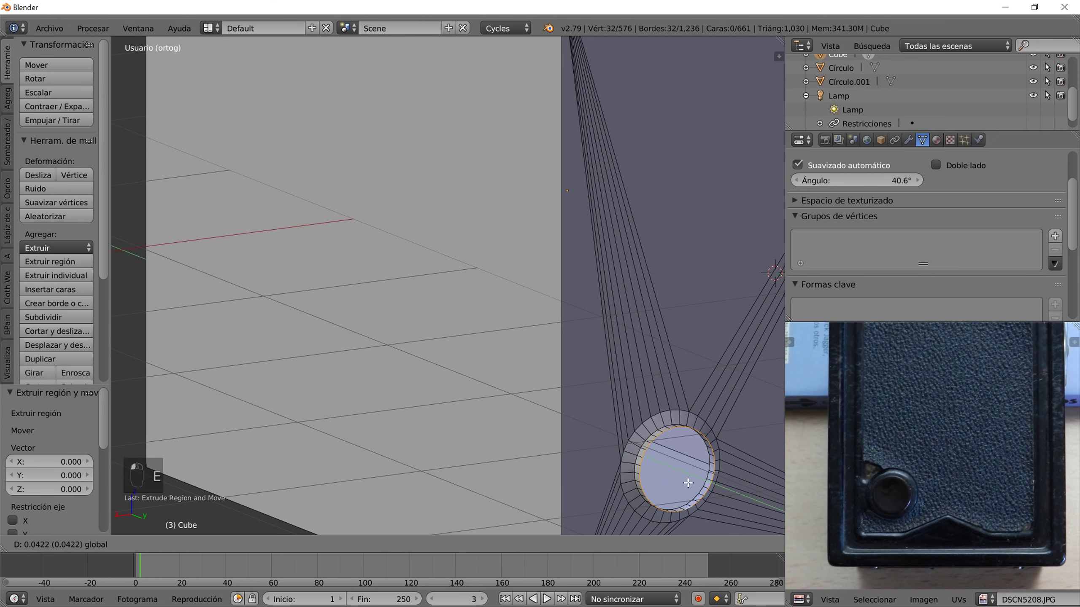
pyautogui.rightClick(683, 476)
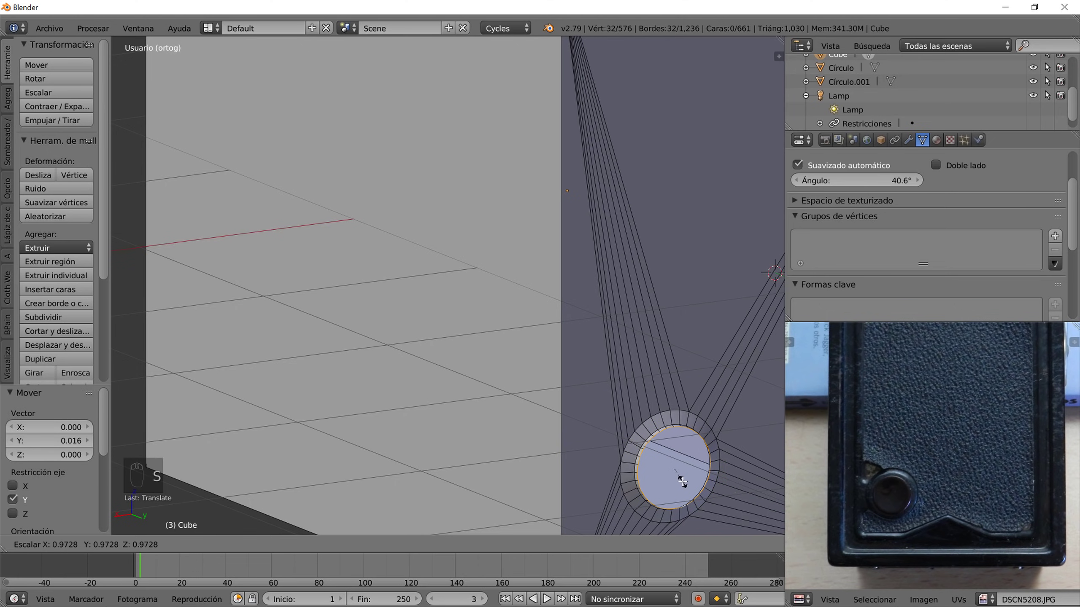
pyautogui.press('s')
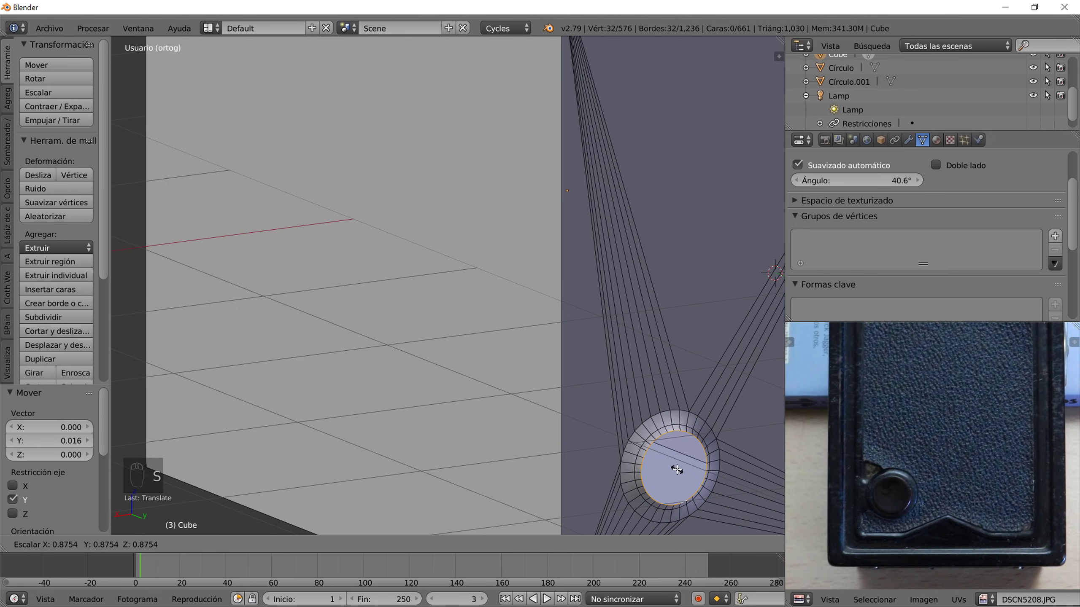
pyautogui.click(677, 469)
pyautogui.press('f')
pyautogui.scroll(-3, 654, 468)
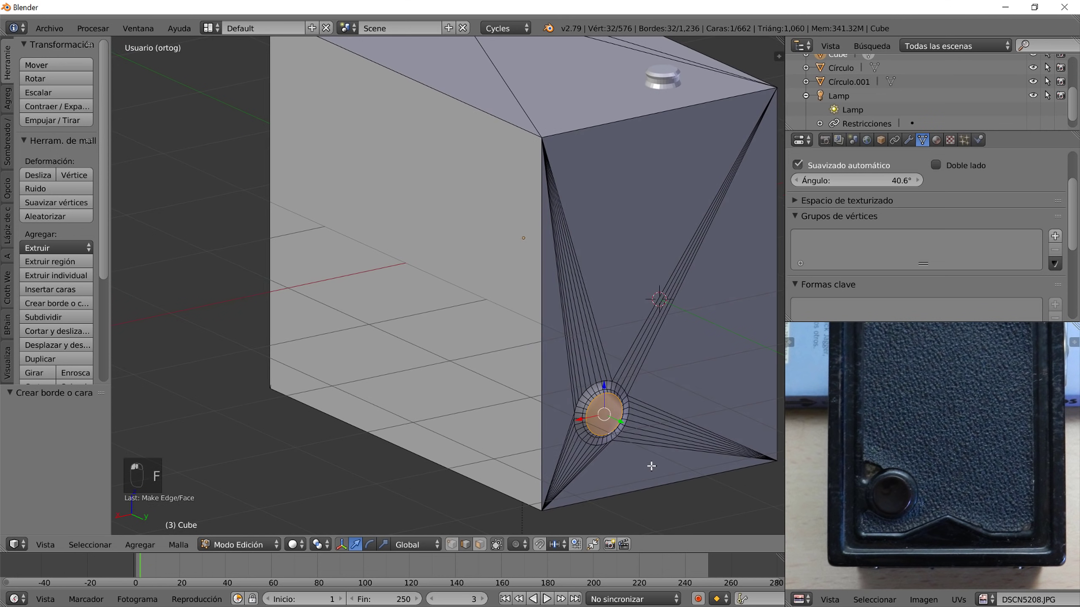
pyautogui.scroll(3, 646, 464)
pyautogui.press('Tab')
pyautogui.scroll(-3, 681, 489)
pyautogui.scroll(4, 686, 492)
pyautogui.scroll(-2, 685, 492)
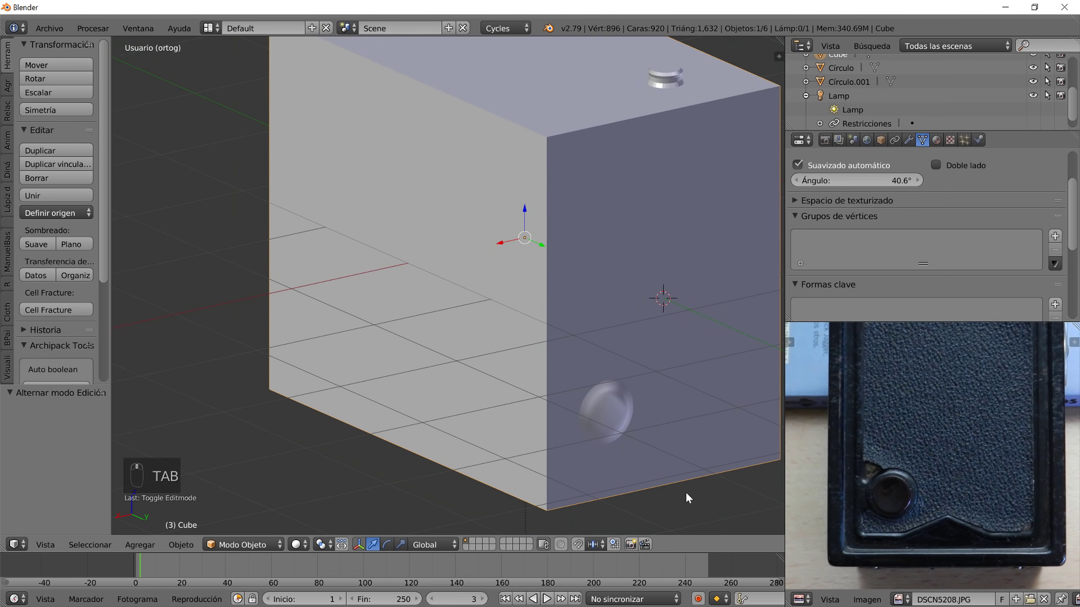
pyautogui.press('Tab')
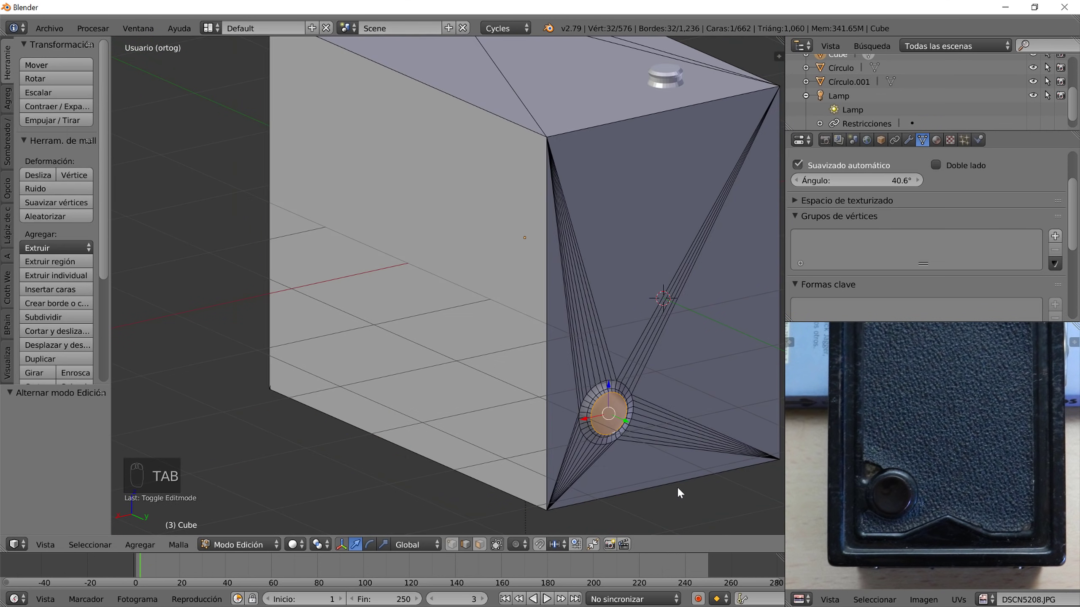
# - Switch to the UV Editing layout and display DSCN5208.JPG in the image editor
pyautogui.click(209, 28)
pyautogui.click(238, 141)
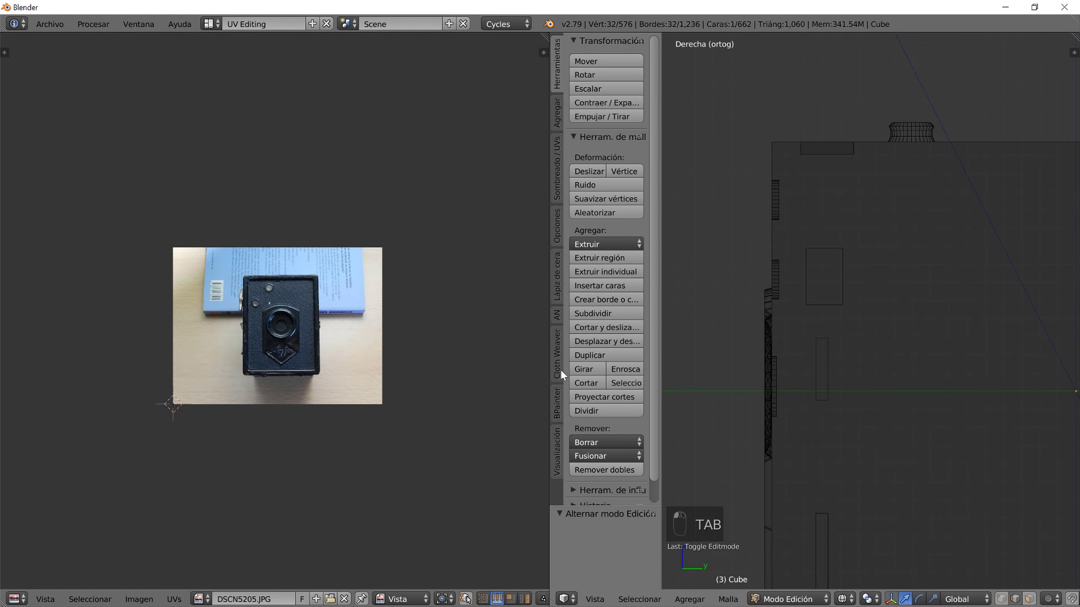
pyautogui.click(201, 599)
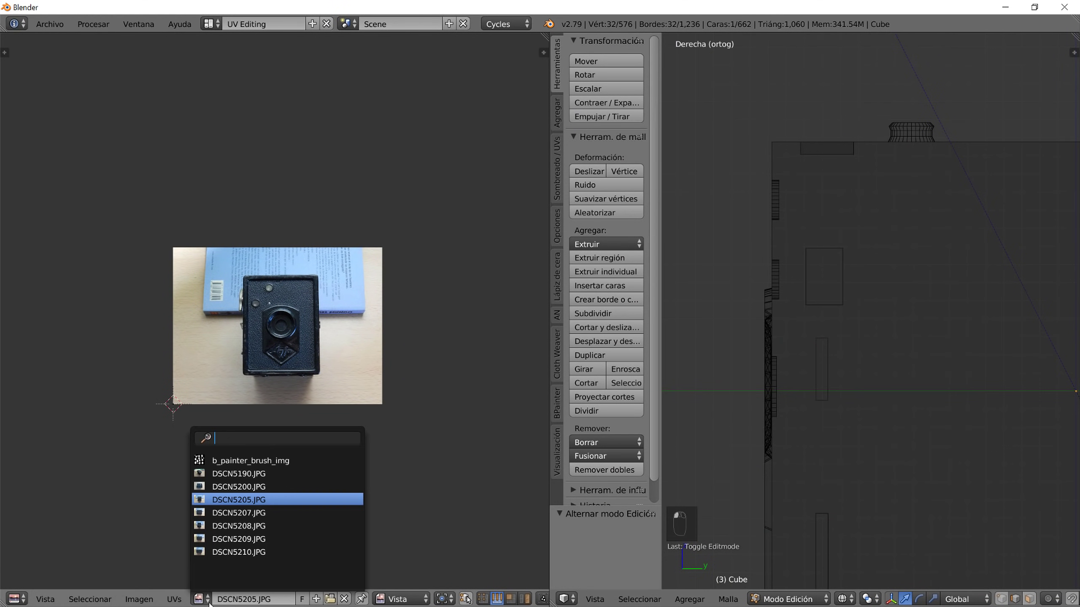
pyautogui.click(237, 527)
# - Show the camera body from behind in orthographic view with Material shading
pyautogui.scroll(-4, 878, 423)
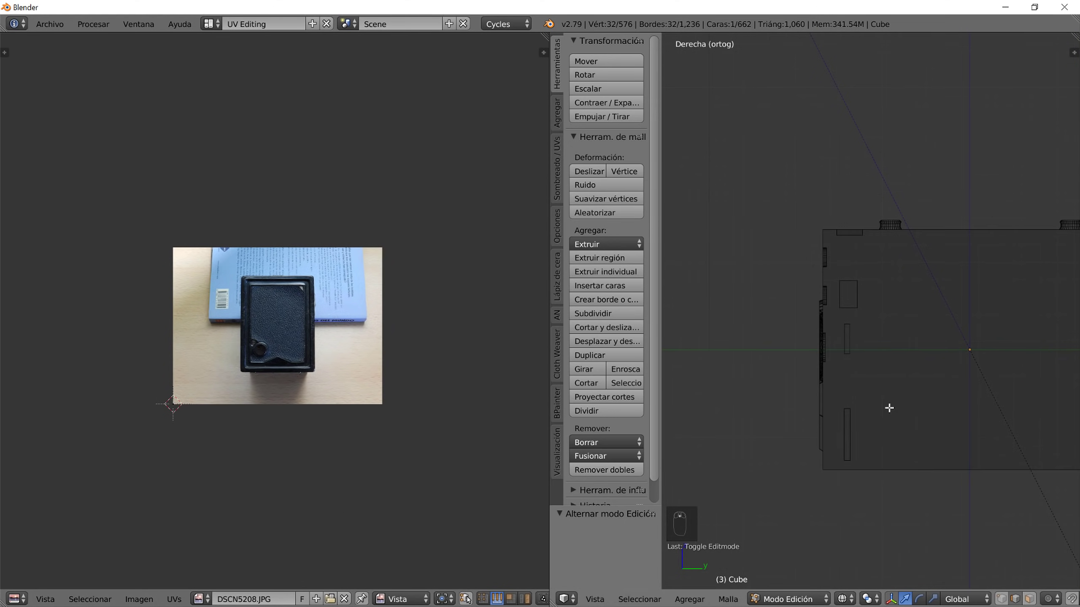
pyautogui.press('ctrl+KP_1')
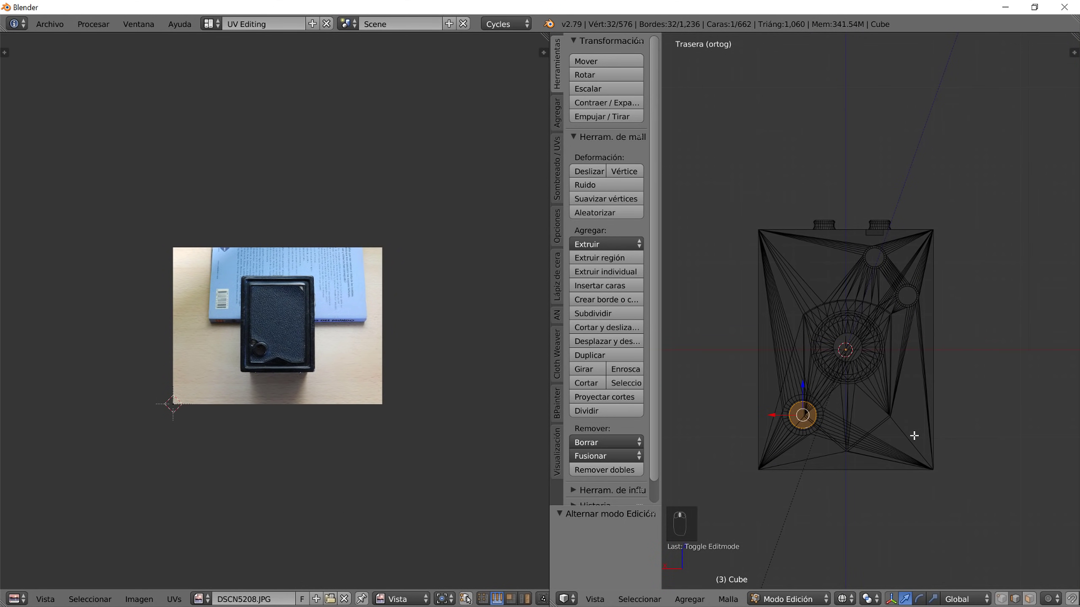
pyautogui.click(844, 599)
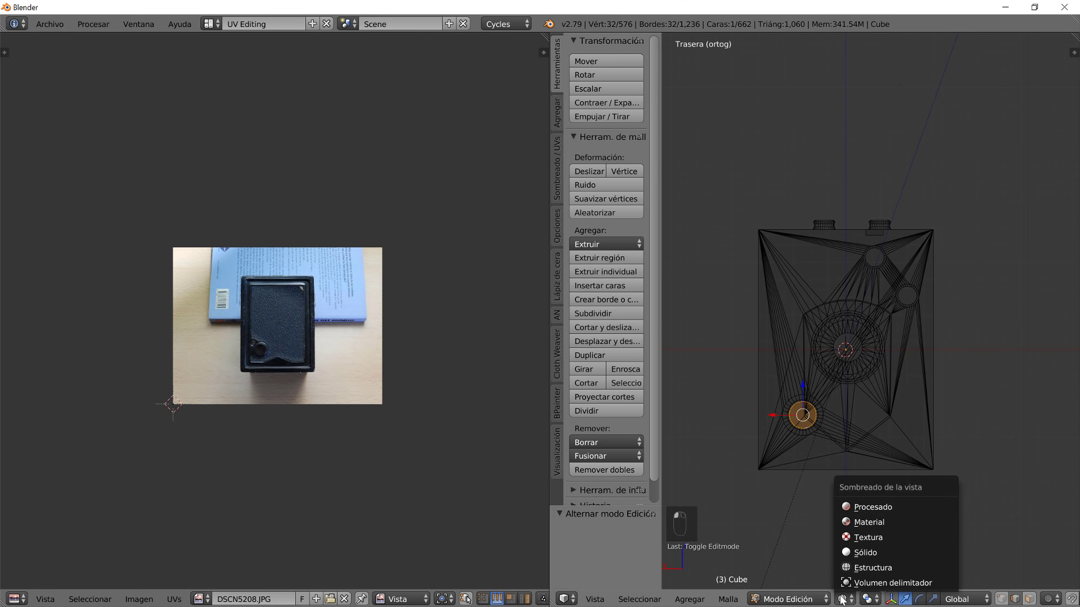
pyautogui.click(867, 521)
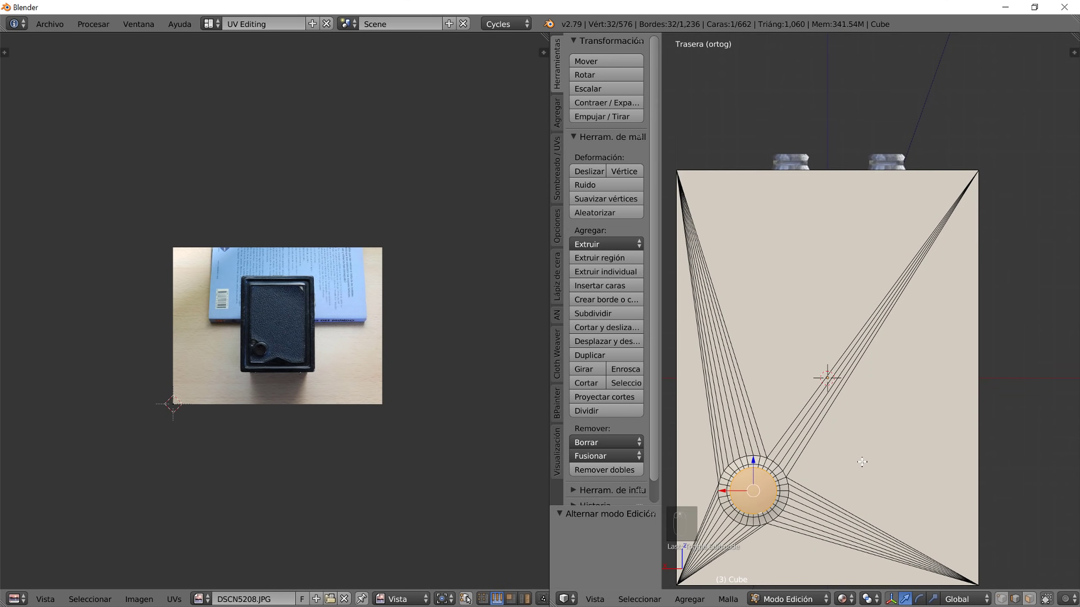
pyautogui.click(848, 600)
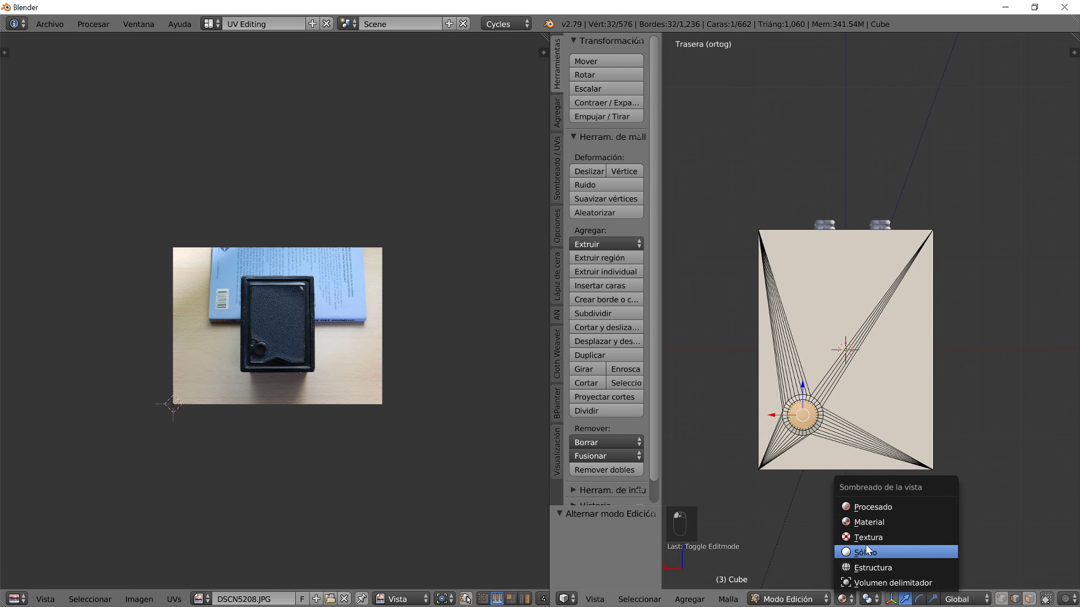
pyautogui.scroll(1, 852, 407)
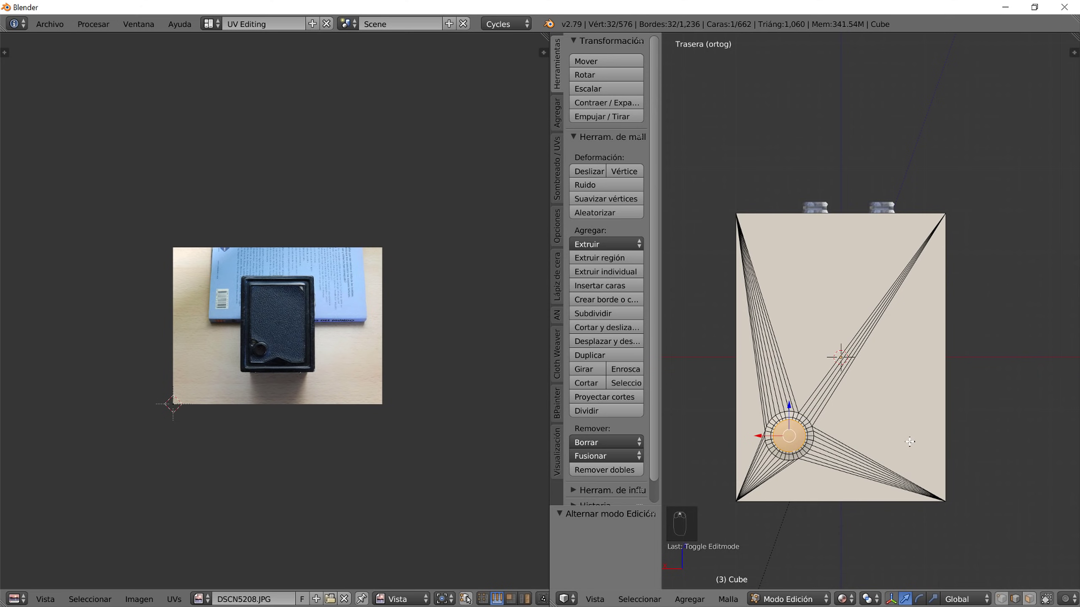
# - Select all faces of the camera's rear side in face mode and unwrap them with Project From View
pyautogui.press('a')
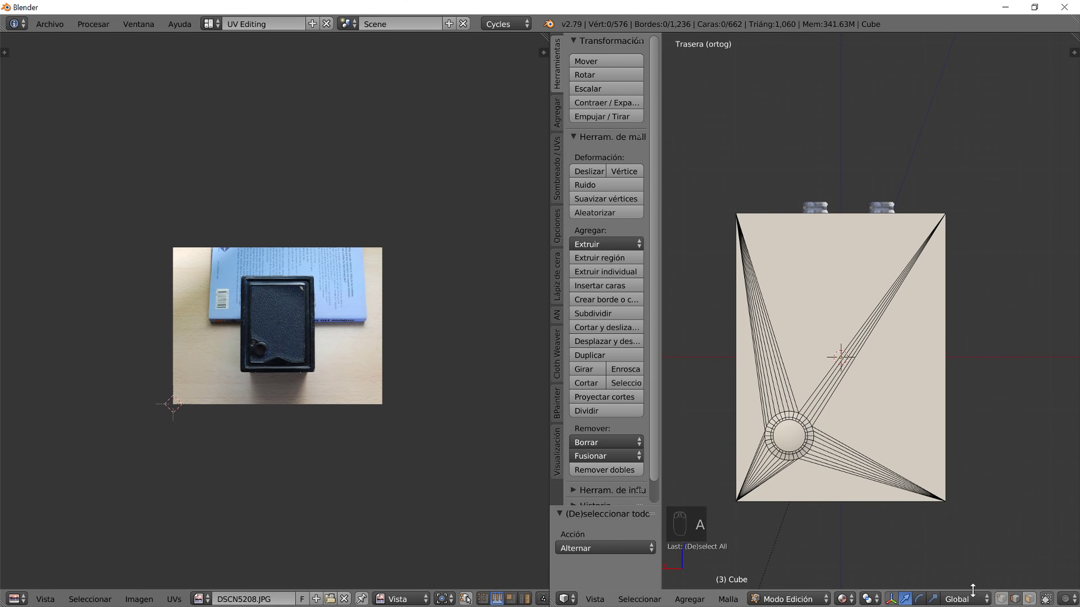
pyautogui.click(1029, 599)
pyautogui.press('b')
pyautogui.moveTo(970, 541); pyautogui.dragTo(681, 219)
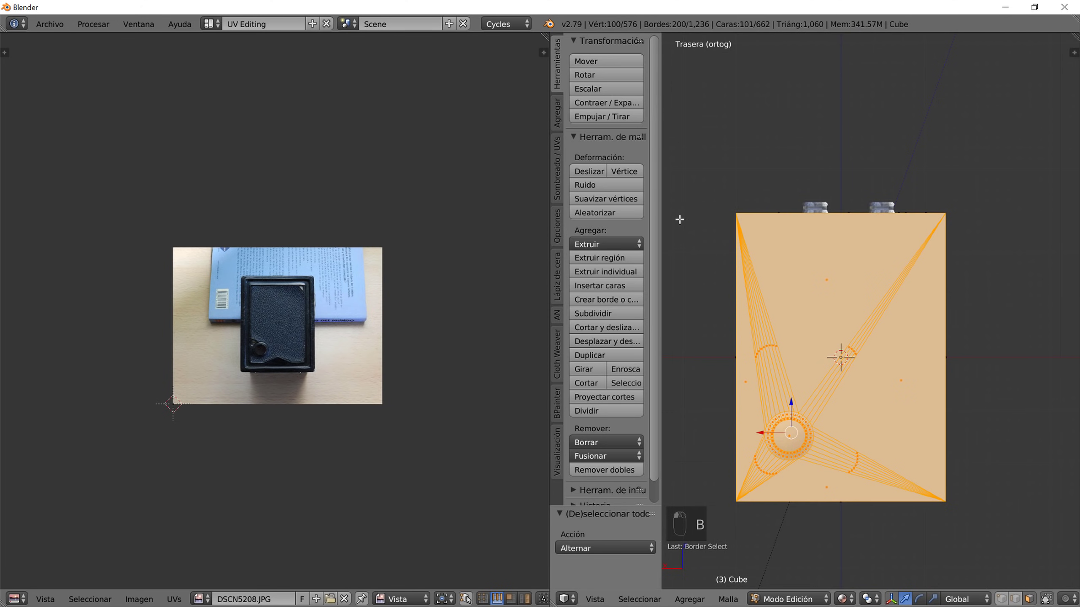
pyautogui.press('u')
pyautogui.click(853, 369)
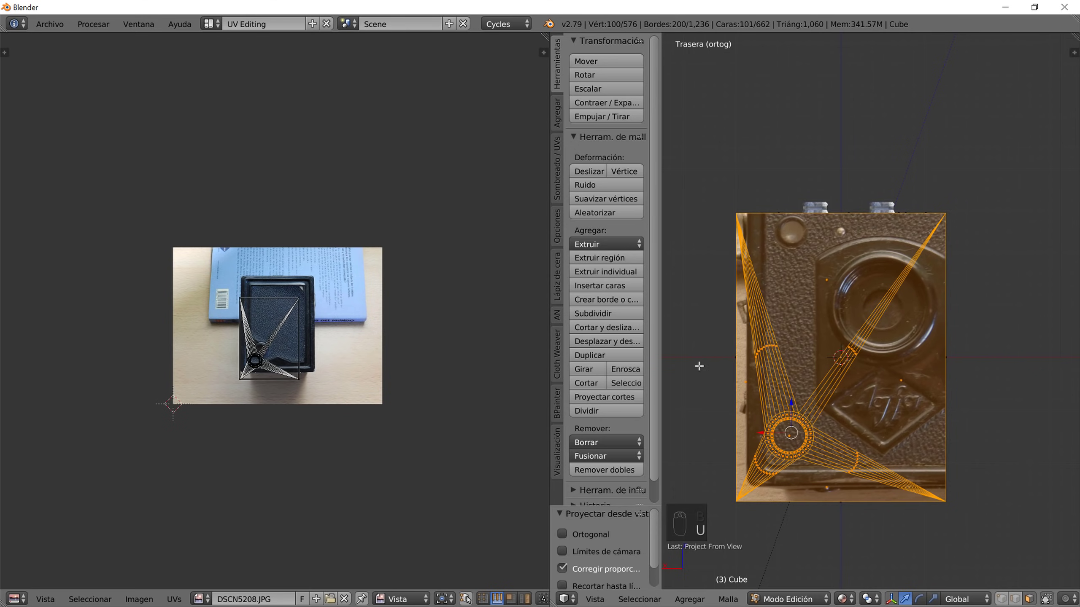
# - Scale the rear faces' UVs up by about 1.2 and move them over the camera in the photo
pyautogui.scroll(4, 257, 396)
pyautogui.press('s')
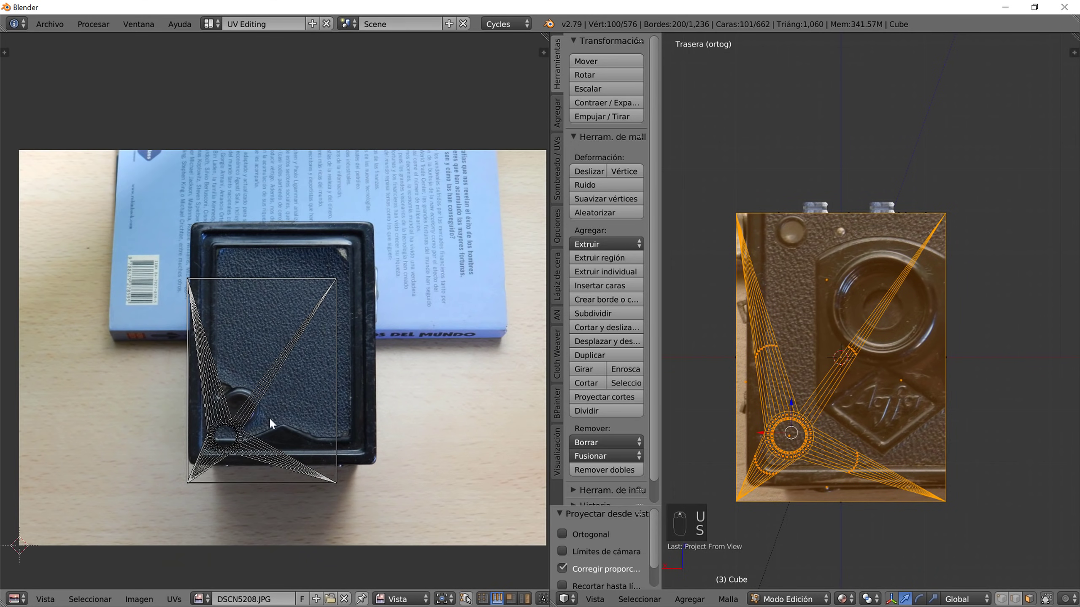
pyautogui.press('a')
pyautogui.press('s')
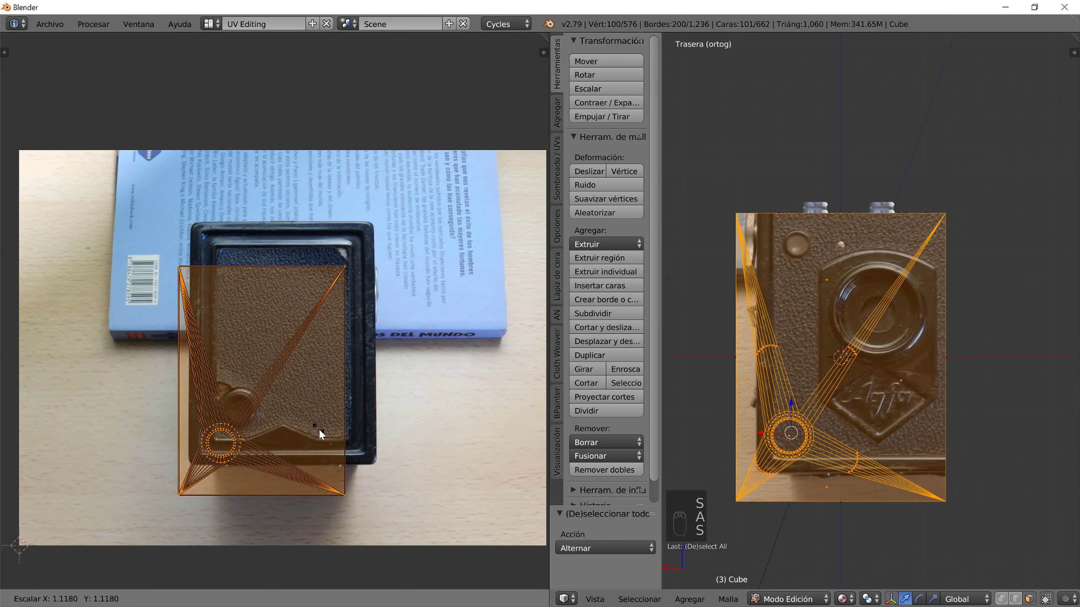
pyautogui.click(320, 429)
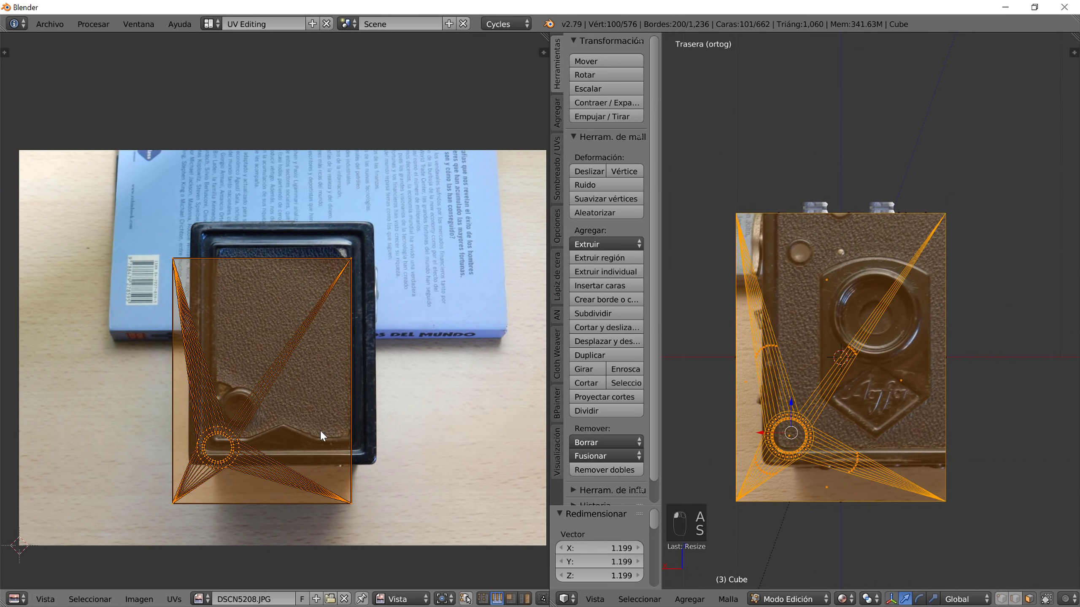
pyautogui.press('g')
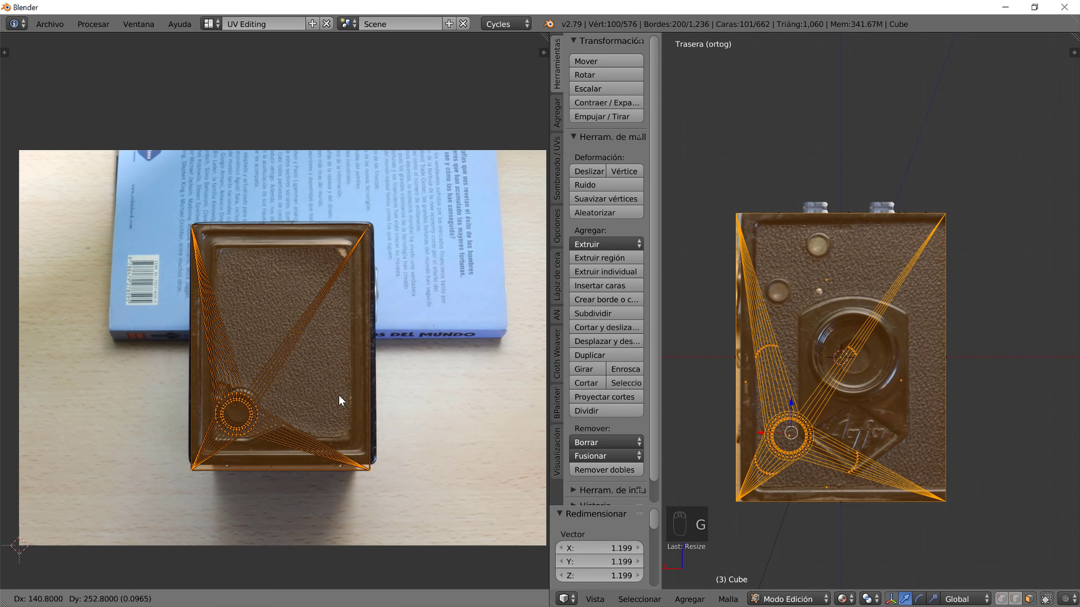
pyautogui.click(341, 392)
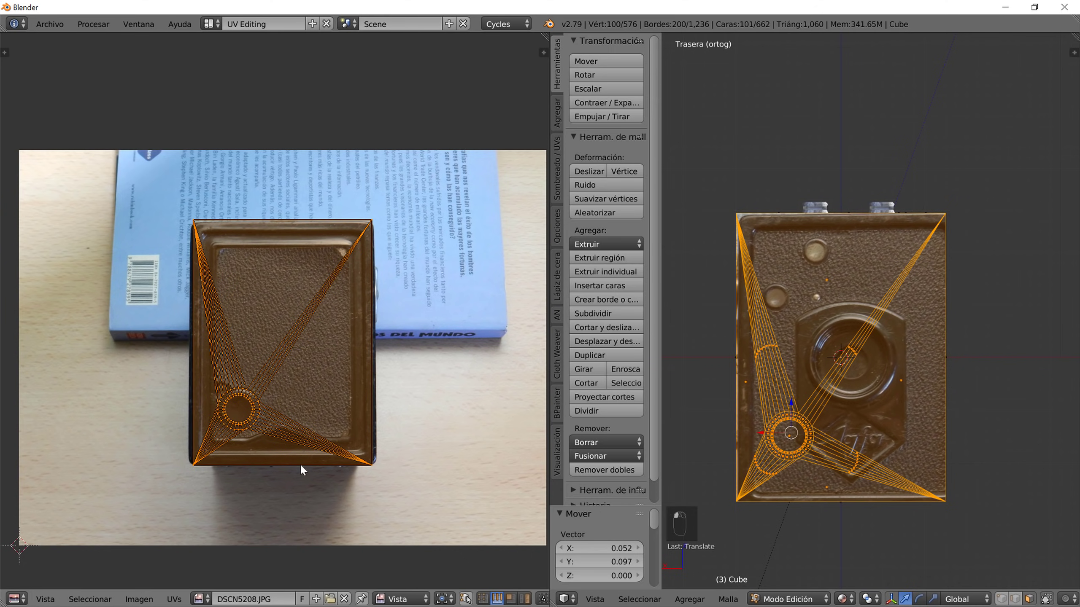
# - Fine-tune the rear UVs by scaling them to about 0.96 and nudging them so the knob circles match the photographed knob
pyautogui.scroll(3, 299, 472)
pyautogui.moveTo(251, 486); pyautogui.dragTo(324, 296, button='middle')
pyautogui.scroll(3, 315, 323)
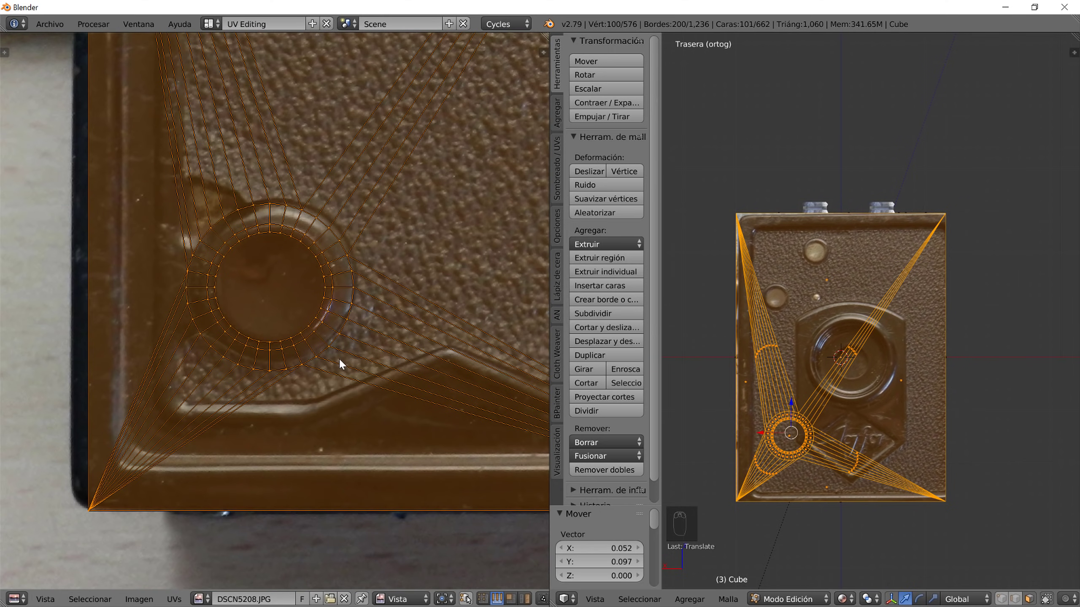
pyautogui.press('g')
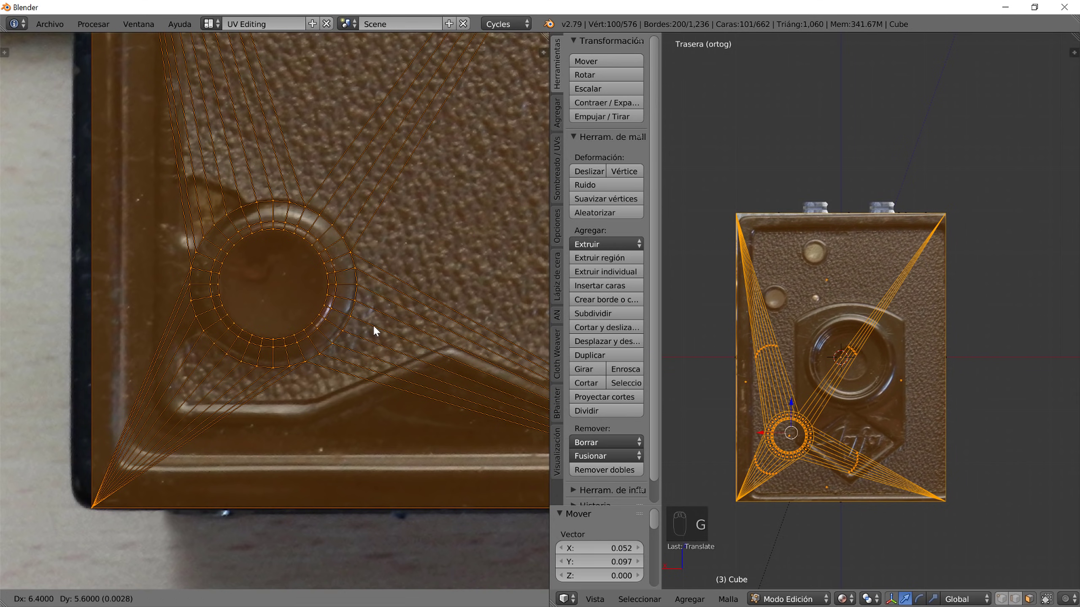
pyautogui.click(379, 306)
pyautogui.press('s')
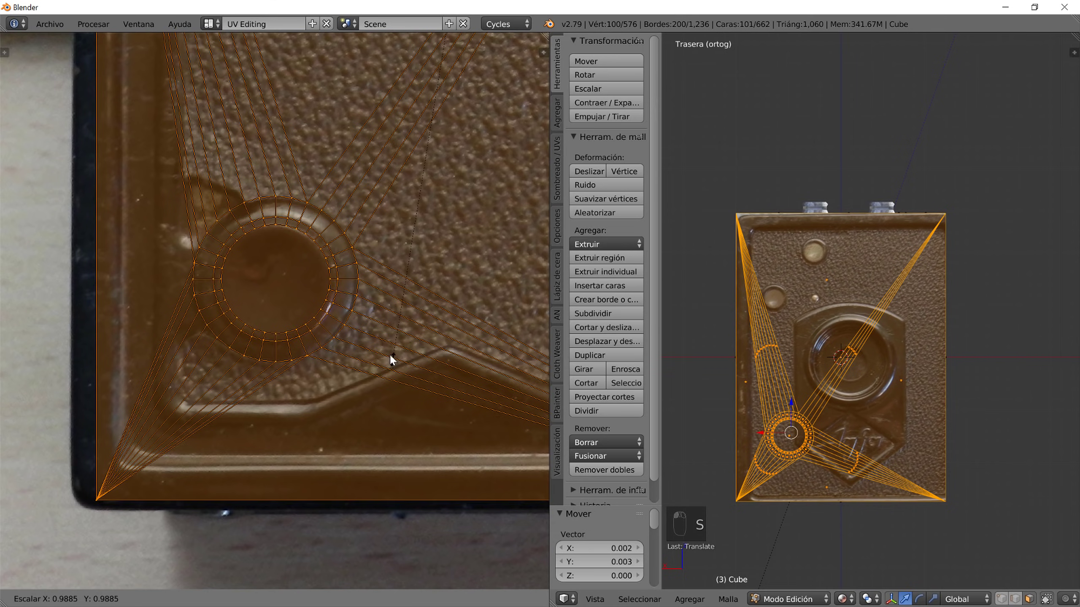
pyautogui.click(402, 254)
pyautogui.press('g')
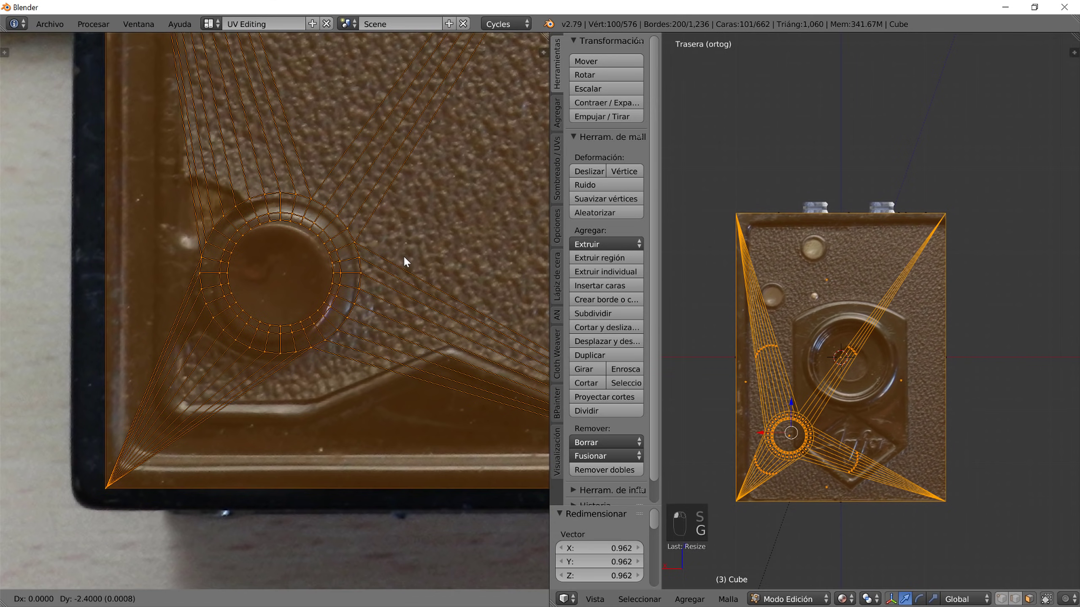
pyautogui.click(365, 295)
pyautogui.scroll(-5, 364, 293)
pyautogui.moveTo(365, 297); pyautogui.dragTo(345, 301, button='middle')
pyautogui.scroll(3, 303, 194)
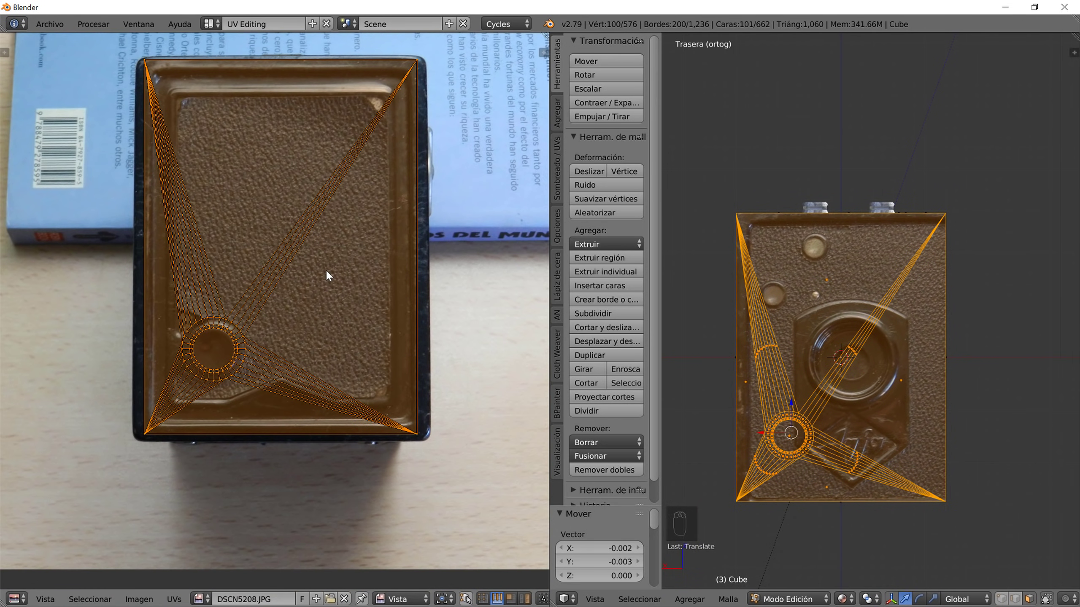
# - Widen the outer rear UV frame along X by about 1.07 to reach the photographed camera's side edges, and leave Edit Mode
pyautogui.rightClick(416, 254)
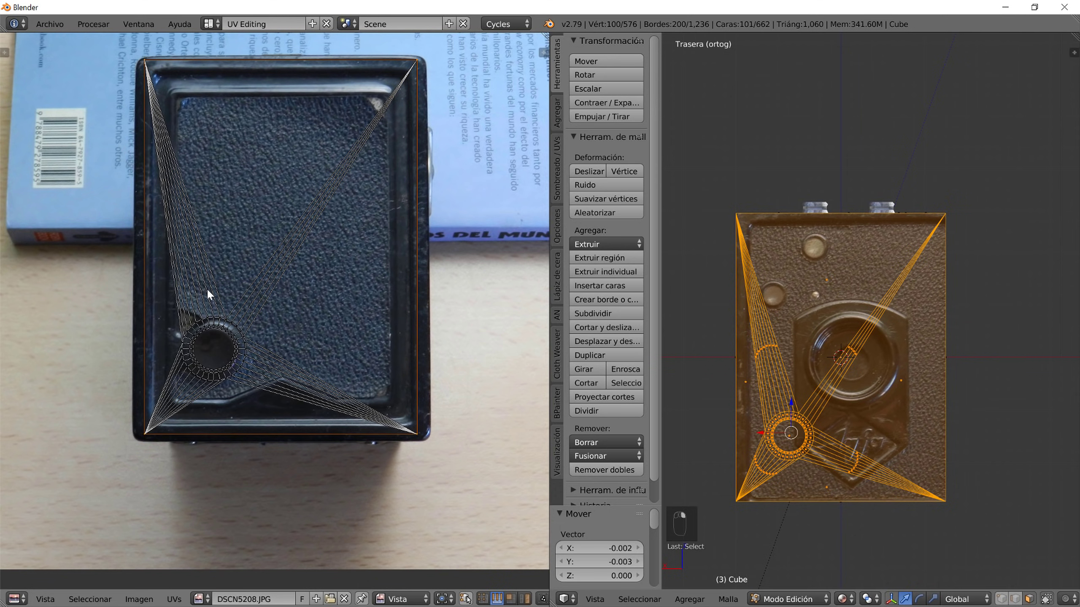
pyautogui.press('s')
pyautogui.press('x')
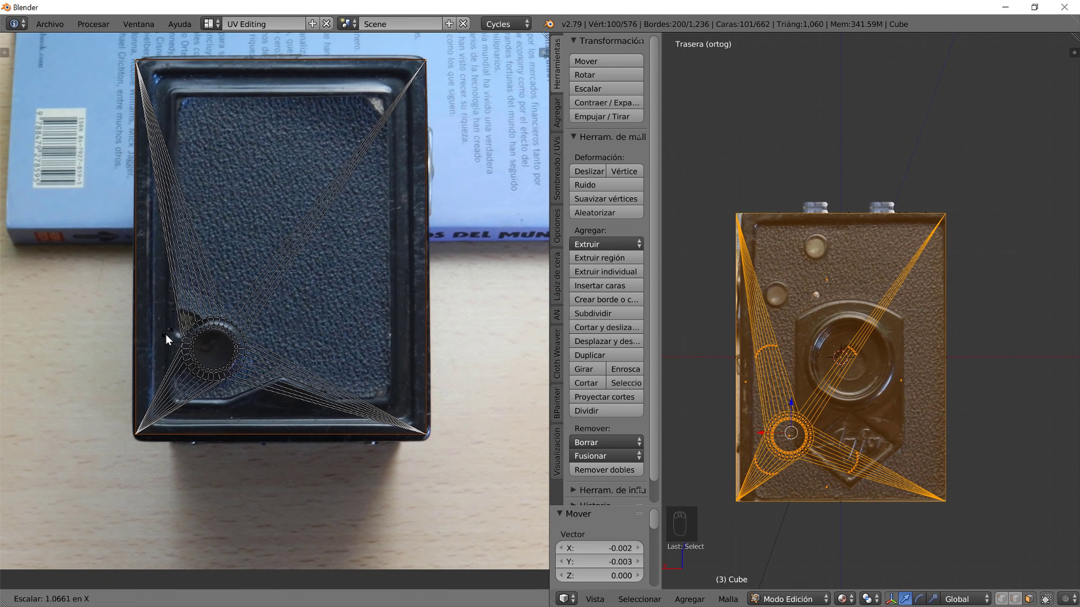
pyautogui.click(183, 312)
pyautogui.press('Tab')
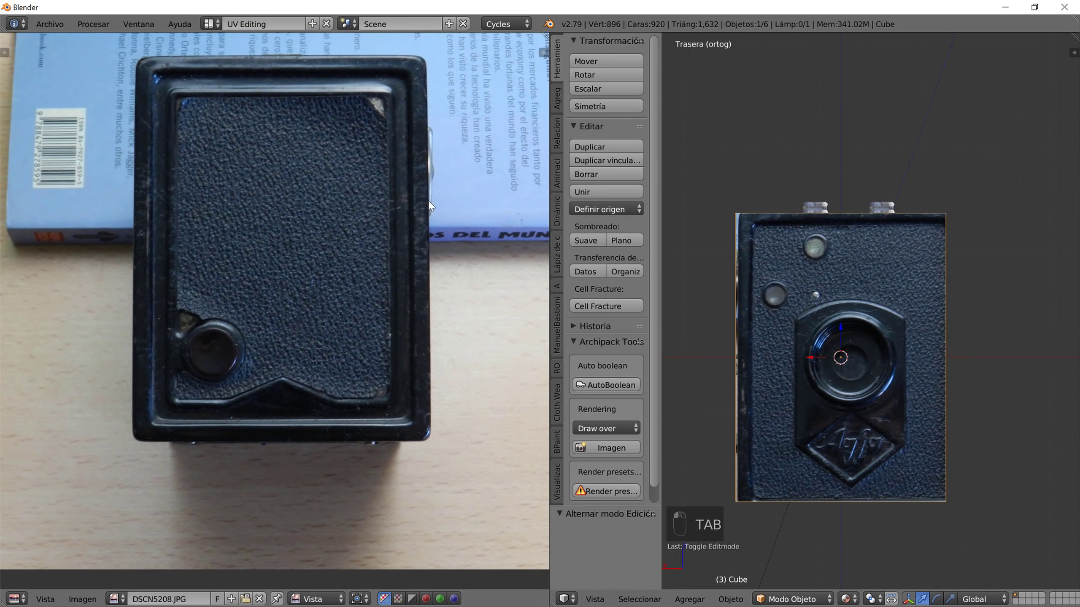
# - Switch to the Compositing layout and set the Trasera material's image texture node to DSCN5208.JPG
pyautogui.click(209, 24)
pyautogui.click(233, 71)
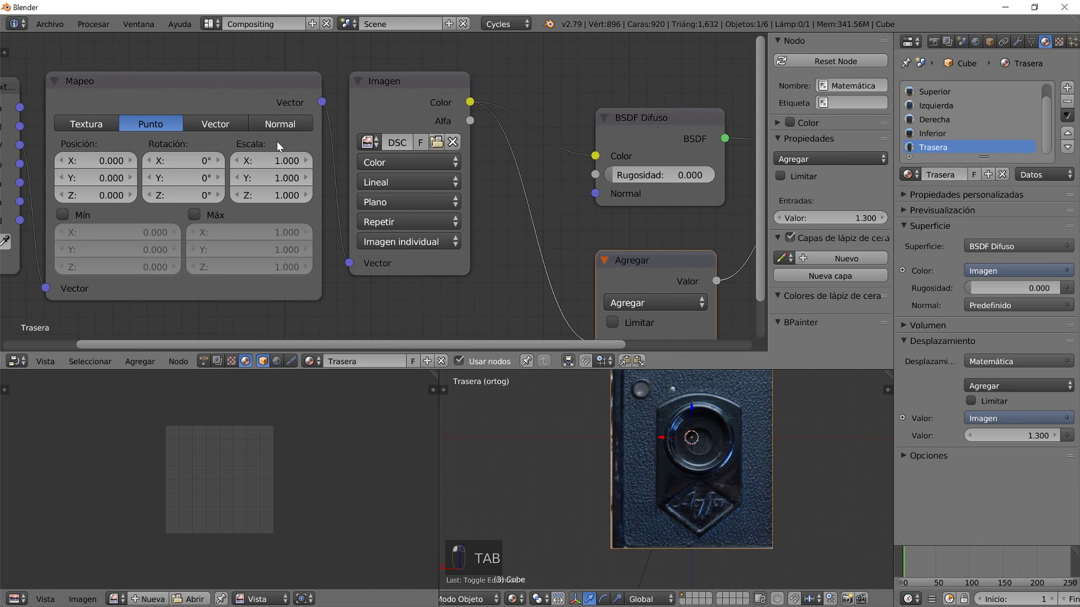
pyautogui.moveTo(604, 468); pyautogui.dragTo(749, 516, button='middle')
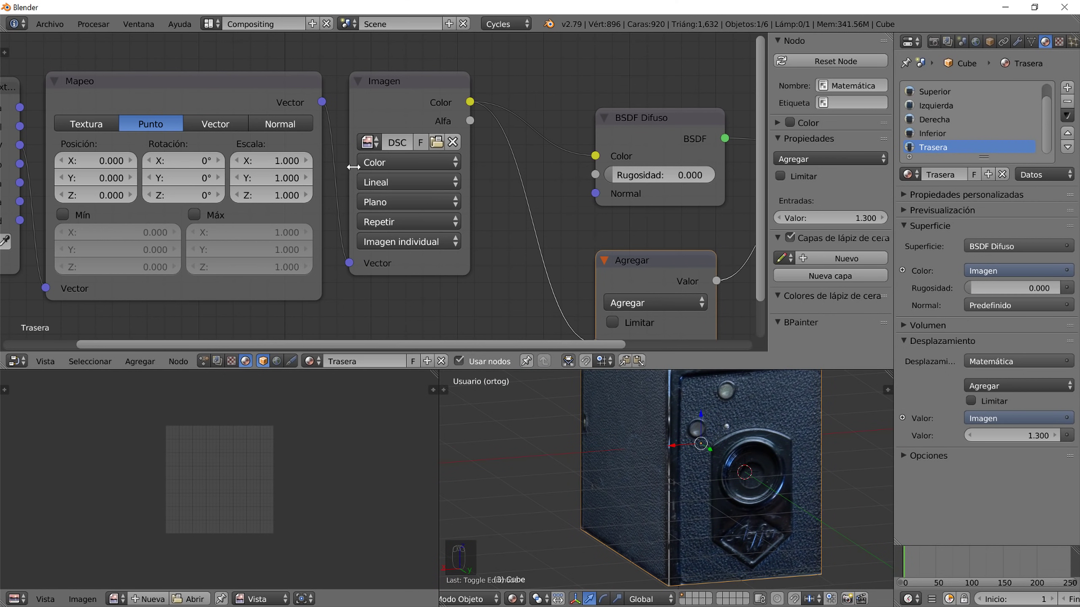
pyautogui.click(369, 142)
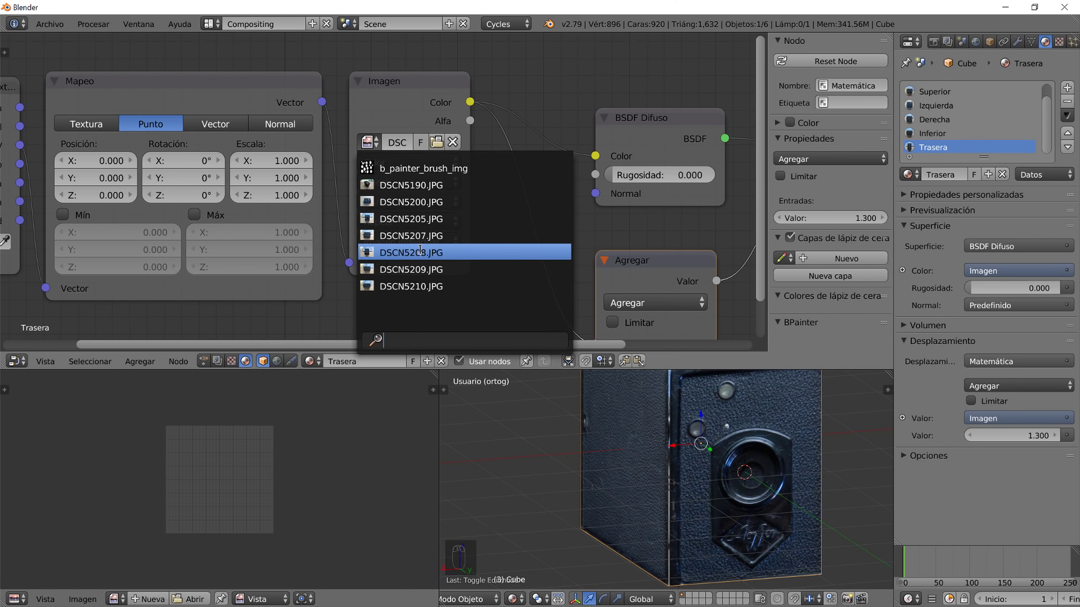
pyautogui.click(419, 236)
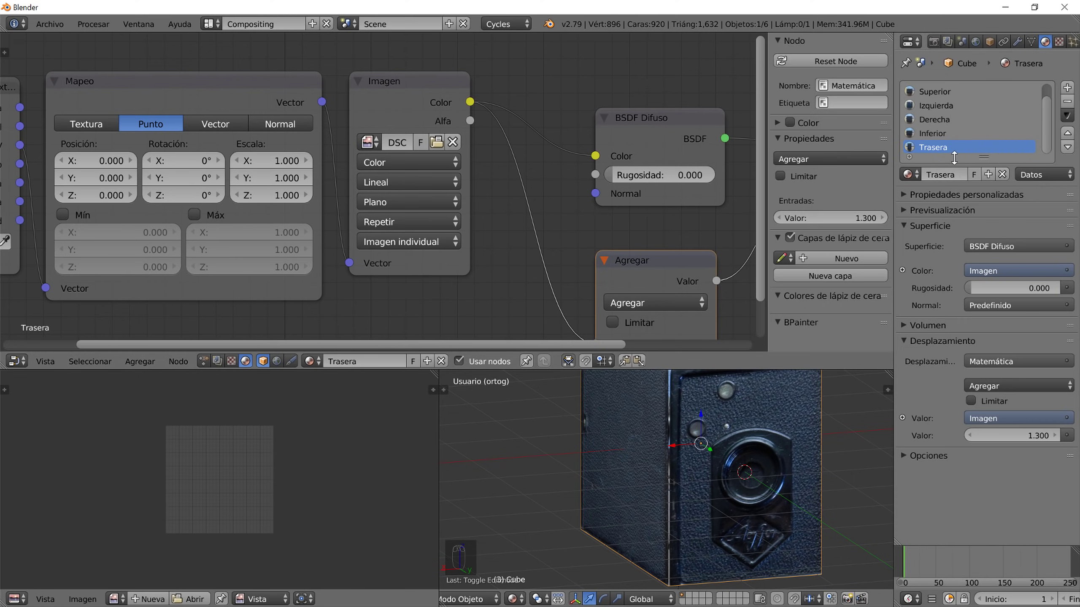
# - Assign the Trasera material to the selected rear faces in Edit Mode, and return to Object Mode
pyautogui.press('Tab')
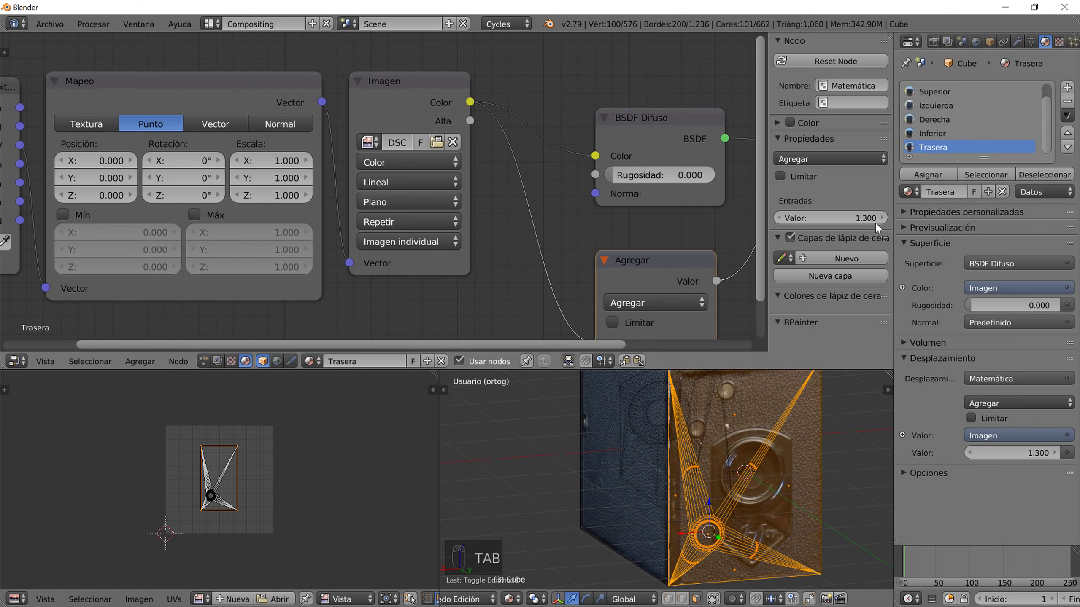
pyautogui.click(943, 176)
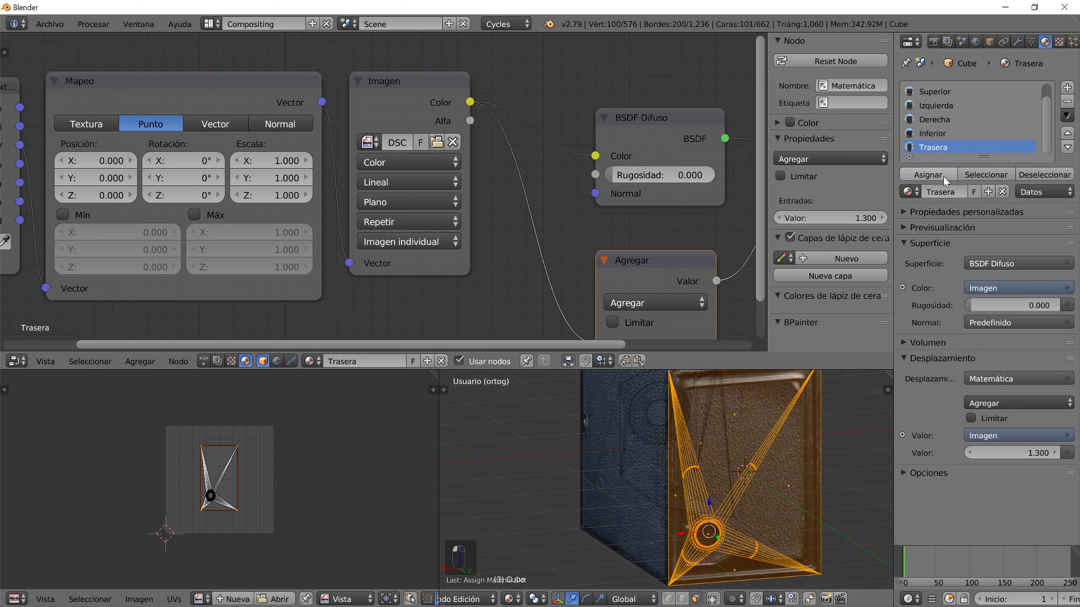
pyautogui.press('Tab')
# - Examine the front face's lower edge, where a thin sliver runs from below the logo diamond to the corner
pyautogui.moveTo(725, 541); pyautogui.dragTo(620, 486, button='middle')
pyautogui.scroll(3, 619, 481)
pyautogui.moveTo(755, 500); pyautogui.dragTo(695, 496, button='middle')
pyautogui.scroll(3, 721, 482)
pyautogui.scroll(2, 720, 482)
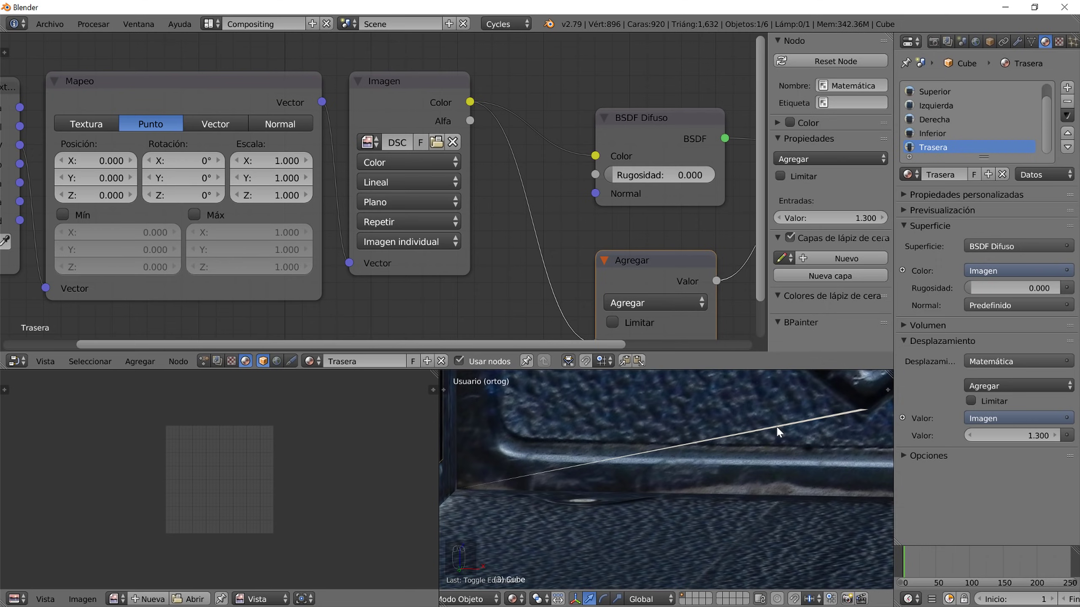
pyautogui.scroll(-3, 777, 428)
pyautogui.scroll(-2, 779, 431)
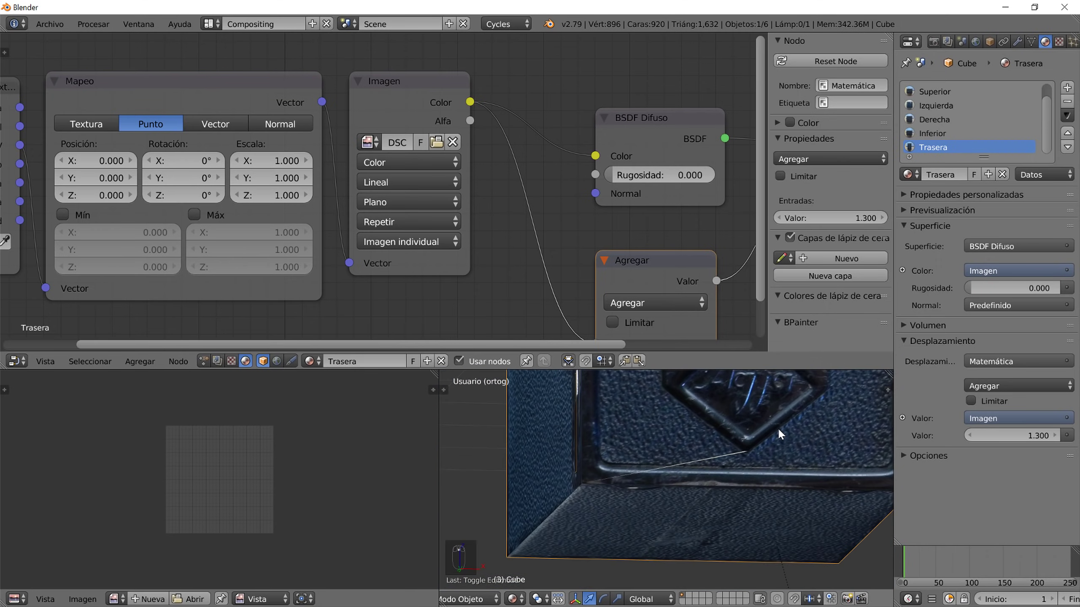
pyautogui.scroll(-2, 775, 428)
pyautogui.moveTo(728, 433); pyautogui.dragTo(684, 488, button='middle')
pyautogui.press('KP_1')
pyautogui.scroll(-4, 684, 487)
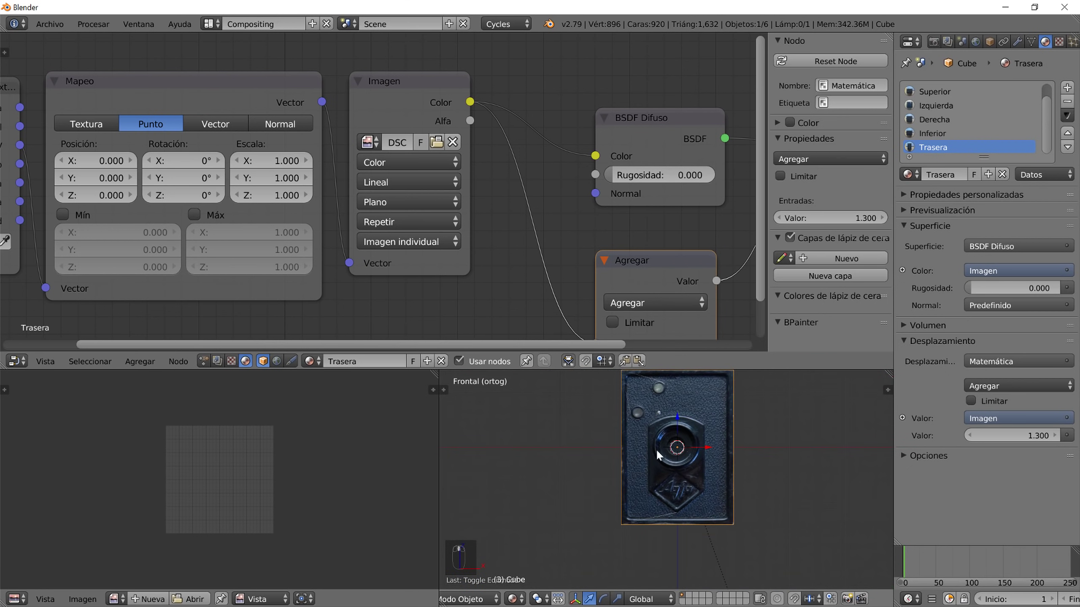
# - Clear the selection in Edit Mode and box-select all the front faces of the camera from the front view
pyautogui.press('Tab')
pyautogui.press('Tab')
pyautogui.press('Tab')
pyautogui.press('a')
pyautogui.press('a')
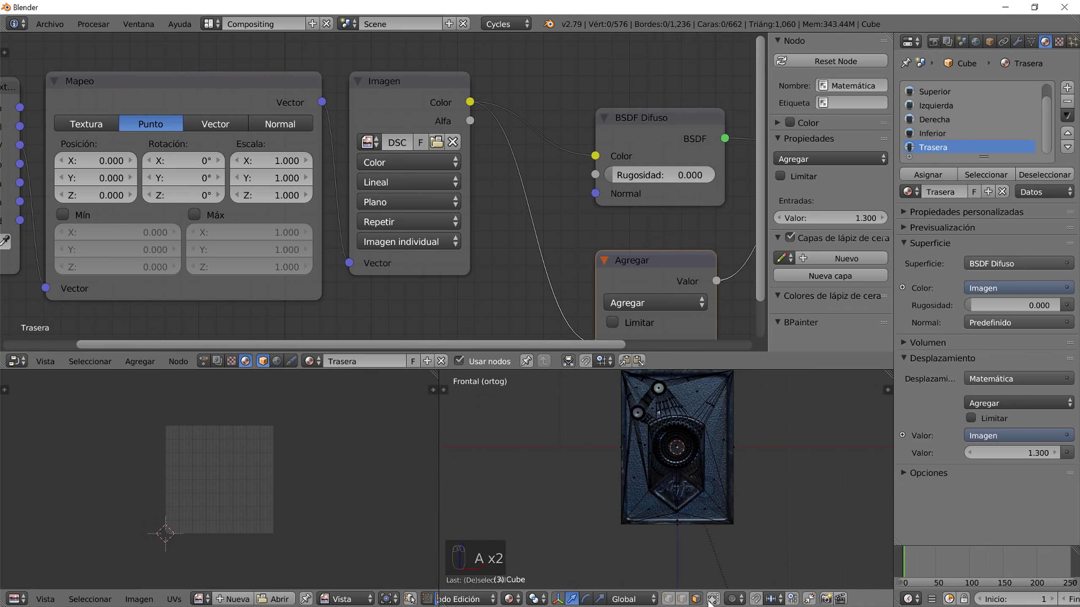
pyautogui.keyDown('shift'); pyautogui.moveTo(761, 465); pyautogui.dragTo(764, 505, button='middle'); pyautogui.keyUp('shift')
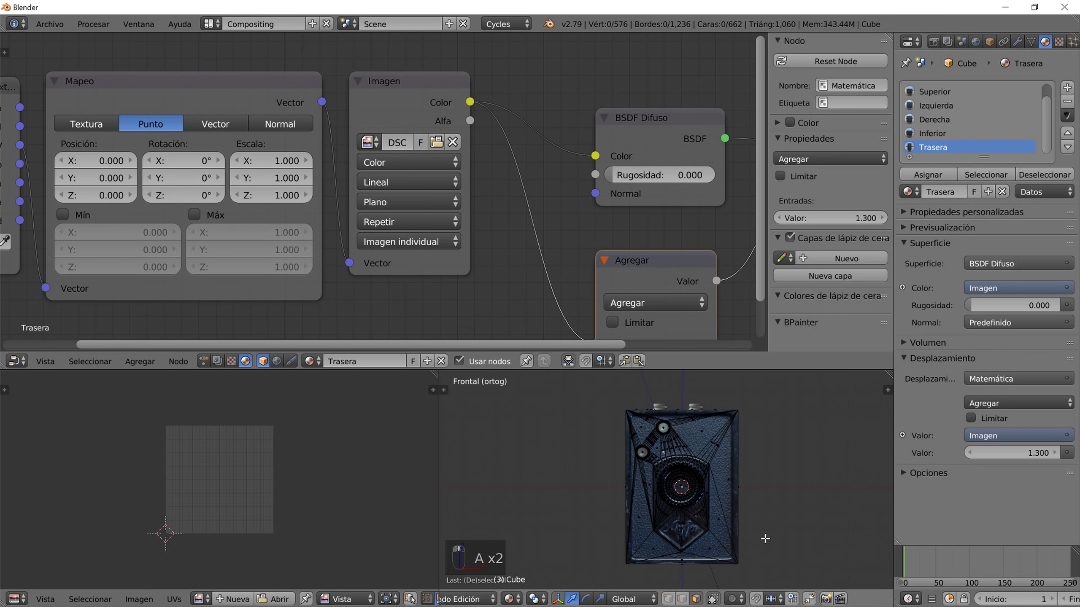
pyautogui.press('b')
pyautogui.moveTo(766, 580); pyautogui.dragTo(576, 399)
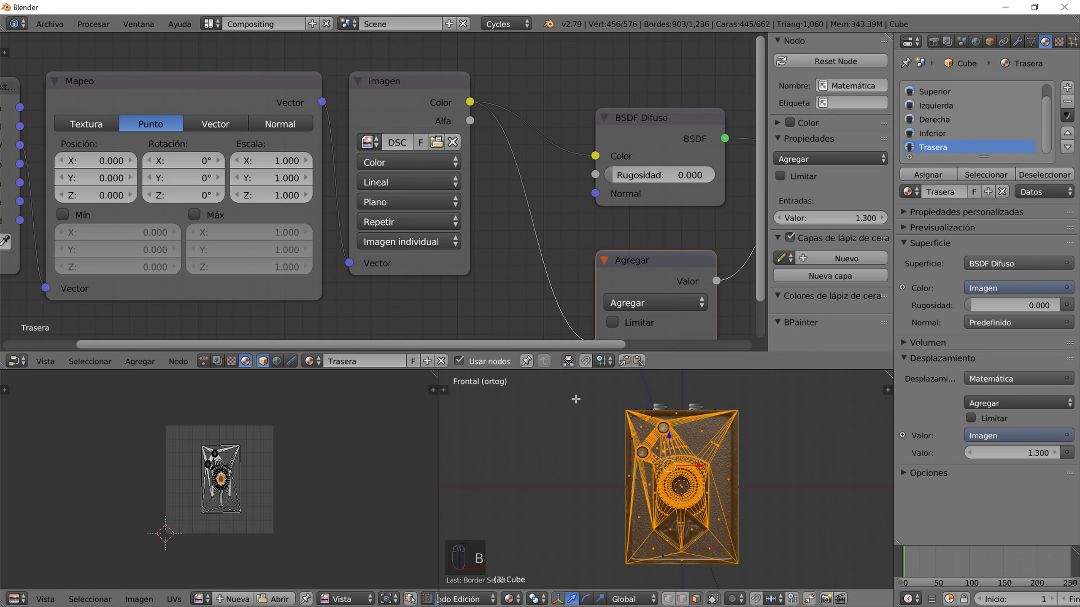
# - Add the thin sliver face below the logo diamond to the front face selection and return to the front view
pyautogui.scroll(8, 665, 541)
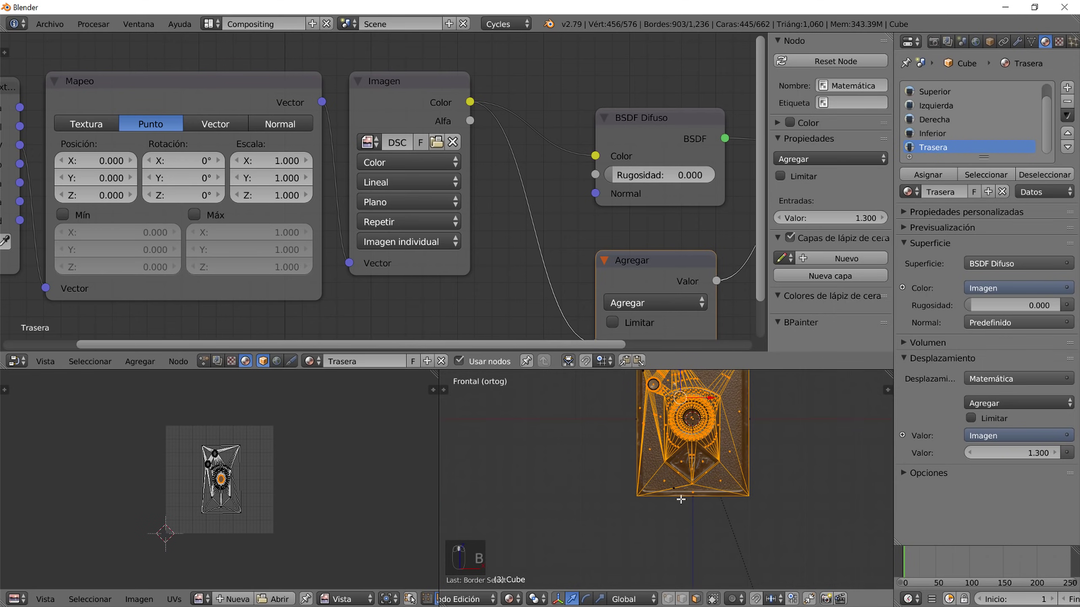
pyautogui.scroll(5, 697, 519)
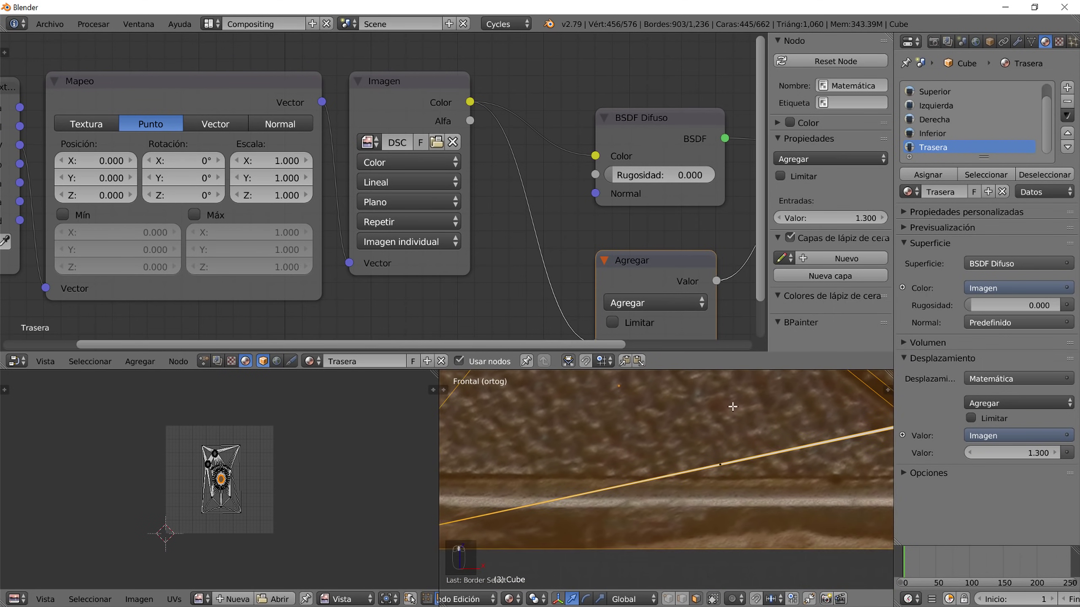
pyautogui.keyDown('shift'); pyautogui.rightClick(724, 456); pyautogui.keyUp('shift')
pyautogui.moveTo(724, 456); pyautogui.dragTo(764, 528, button='middle')
pyautogui.scroll(-6, 710, 494)
pyautogui.scroll(3, 775, 509)
pyautogui.press('KP_1')
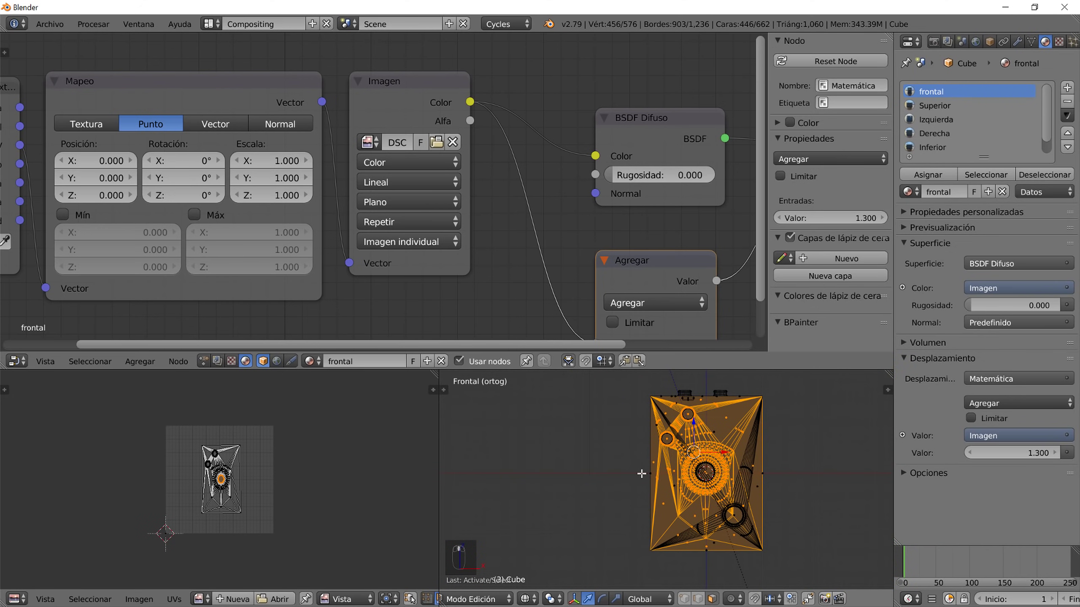
# - Switch to the UV Editing layout, view the selected faces from the front, and show DSCN5205.JPG behind their UVs
pyautogui.click(208, 24)
pyautogui.click(240, 137)
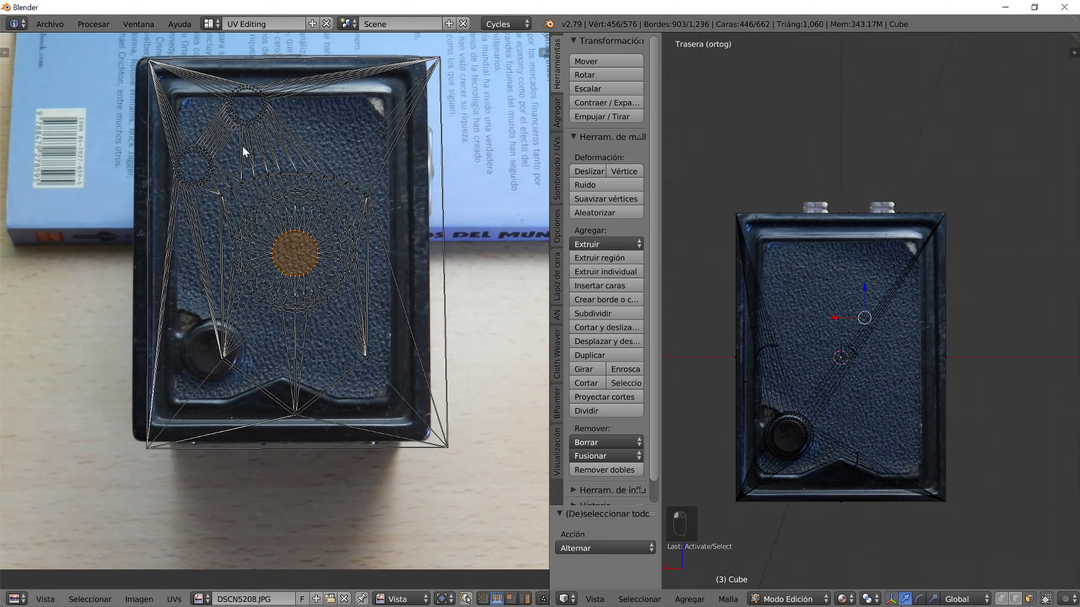
pyautogui.moveTo(855, 402); pyautogui.dragTo(935, 394, button='middle')
pyautogui.press('a')
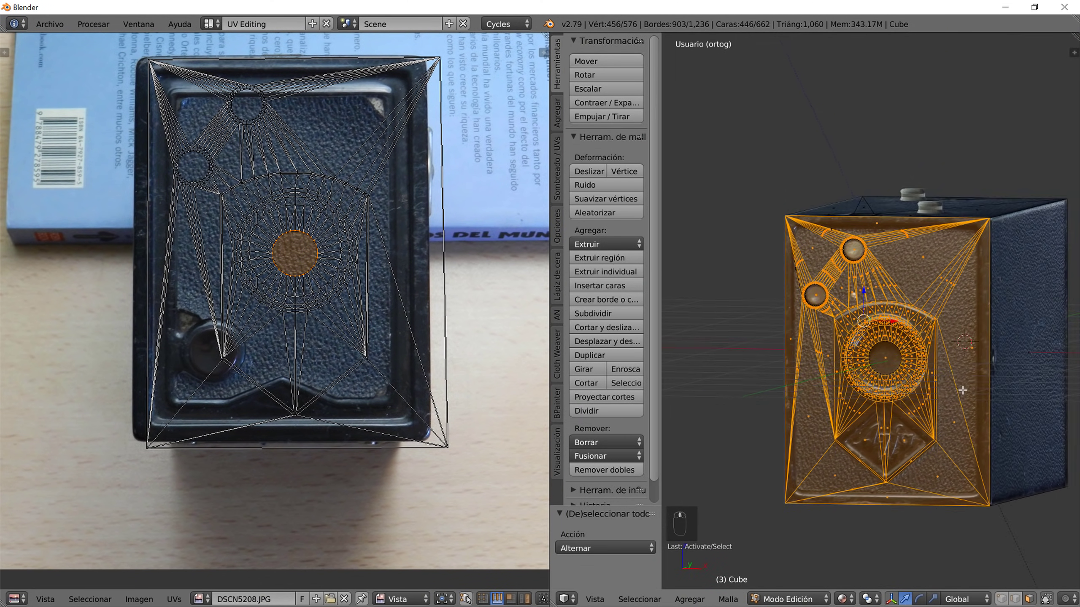
pyautogui.press('KP_1')
pyautogui.keyDown('shift'); pyautogui.moveTo(899, 363); pyautogui.dragTo(857, 393, button='middle'); pyautogui.keyUp('shift')
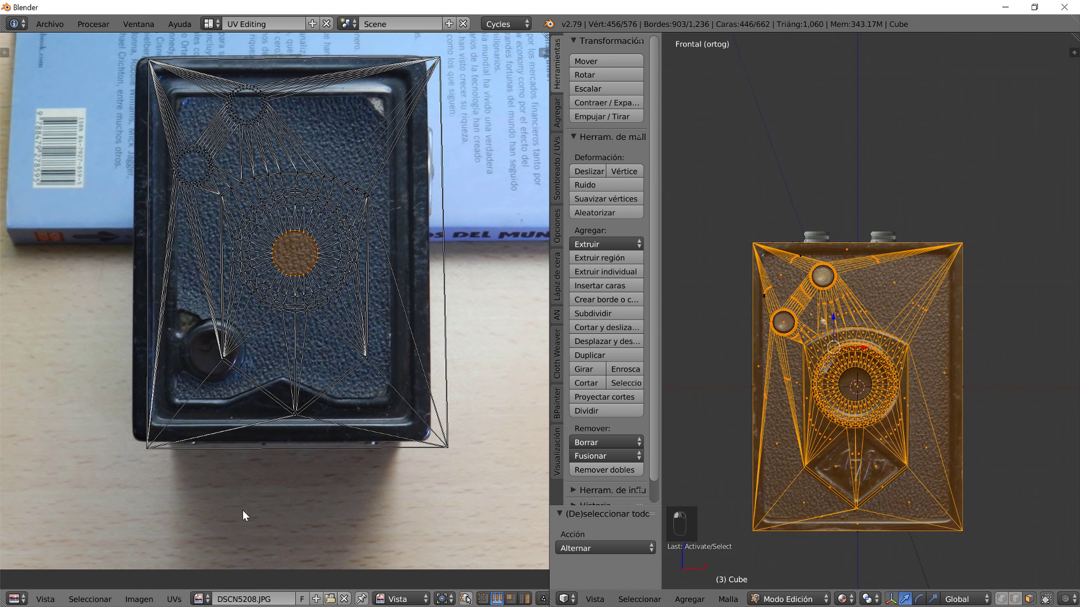
pyautogui.click(200, 600)
pyautogui.click(238, 500)
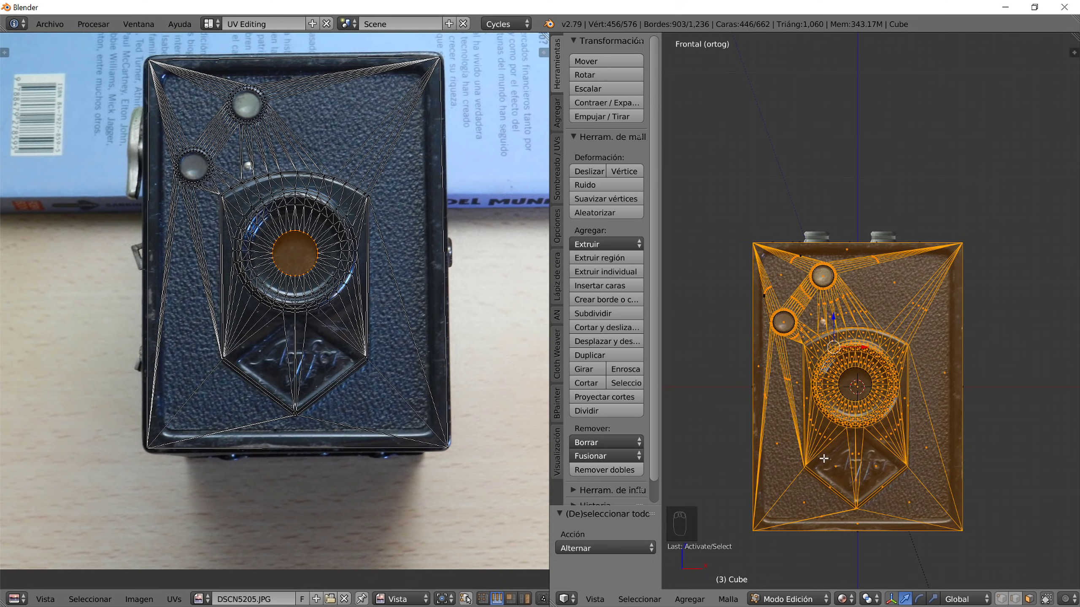
# - Project the front faces' UVs from view and move them about 0.049 in X and 0.145 in Y over the photographed camera
pyautogui.press('u')
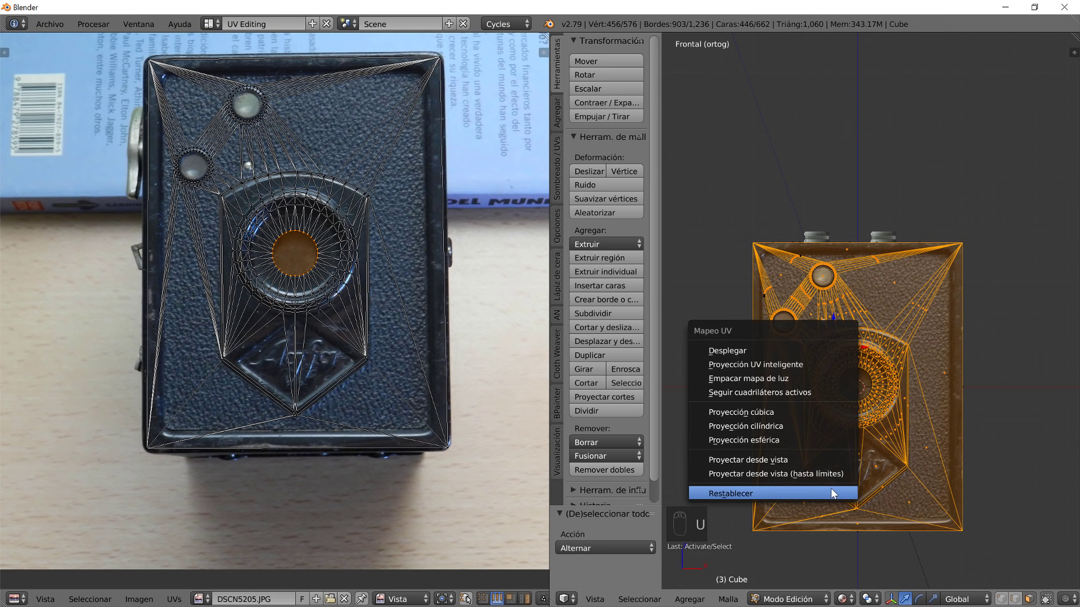
pyautogui.click(813, 460)
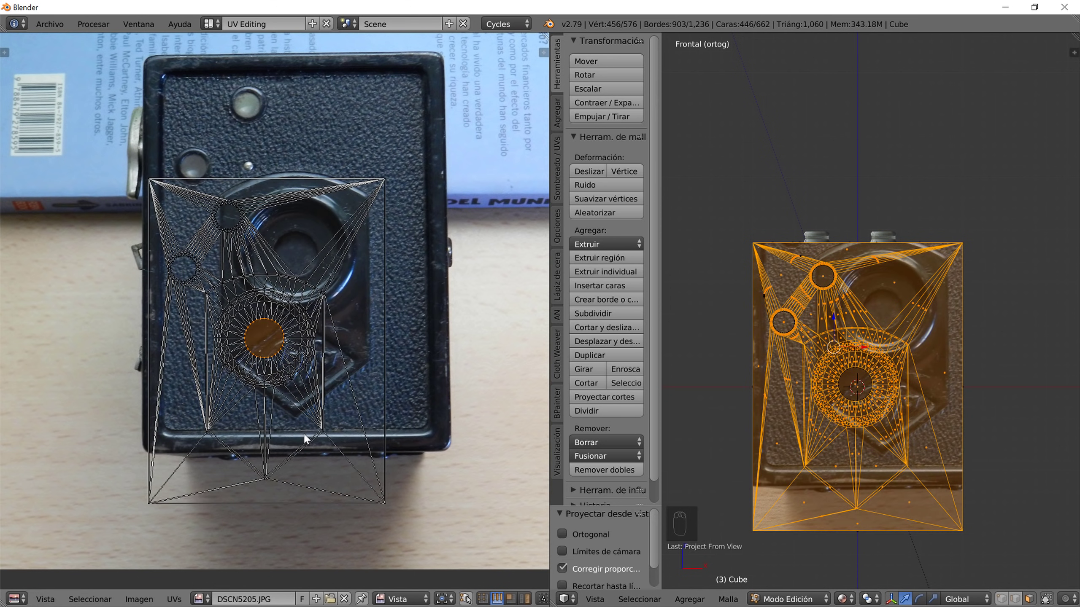
pyautogui.press('g')
pyautogui.rightClick(307, 383)
pyautogui.press('a')
pyautogui.press('g')
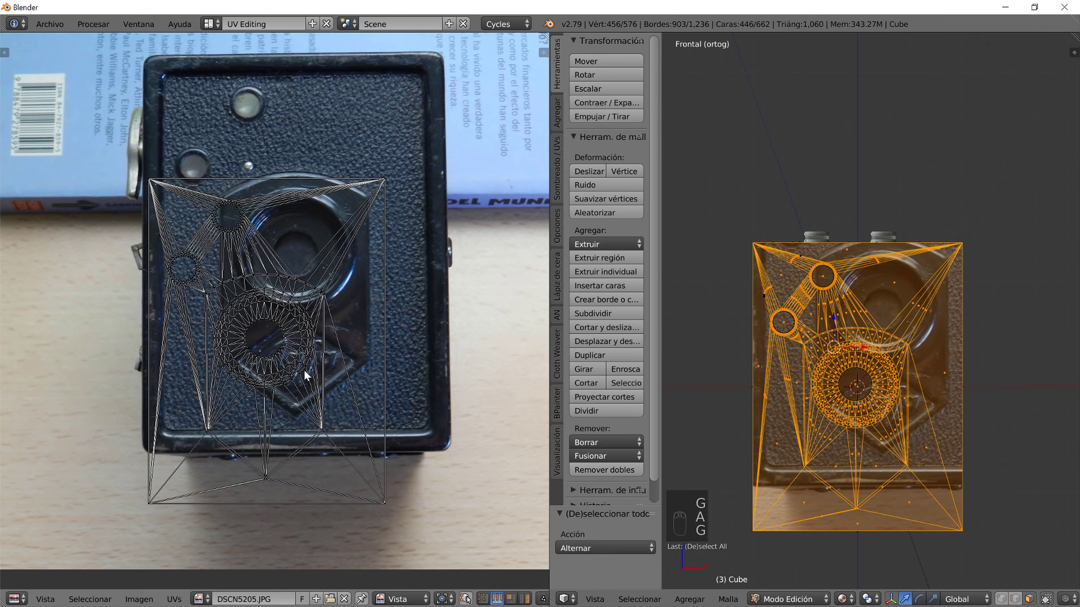
pyautogui.press('a')
pyautogui.press('g')
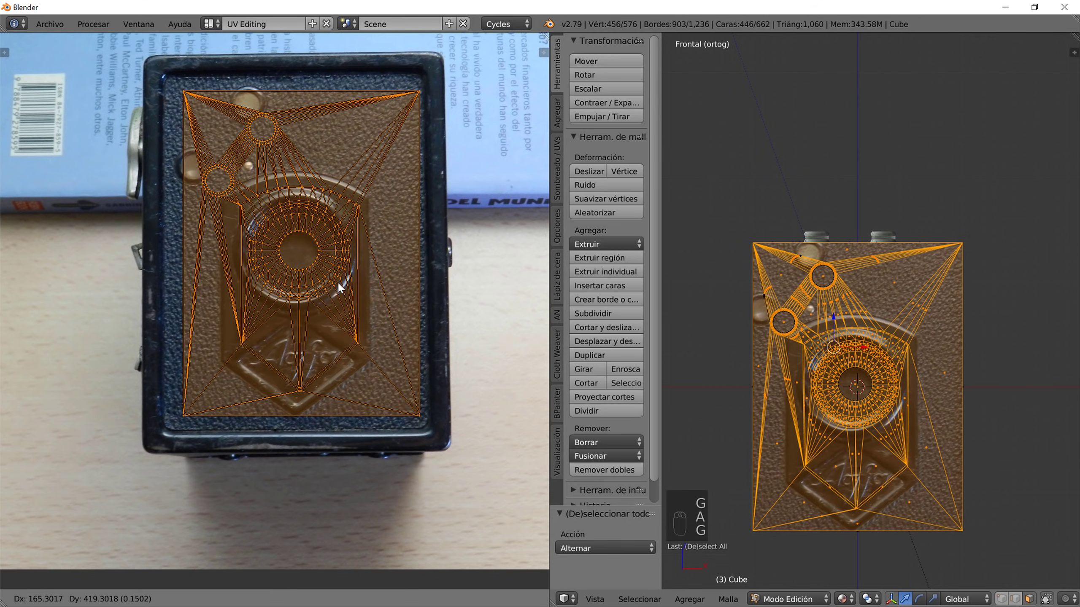
pyautogui.click(334, 278)
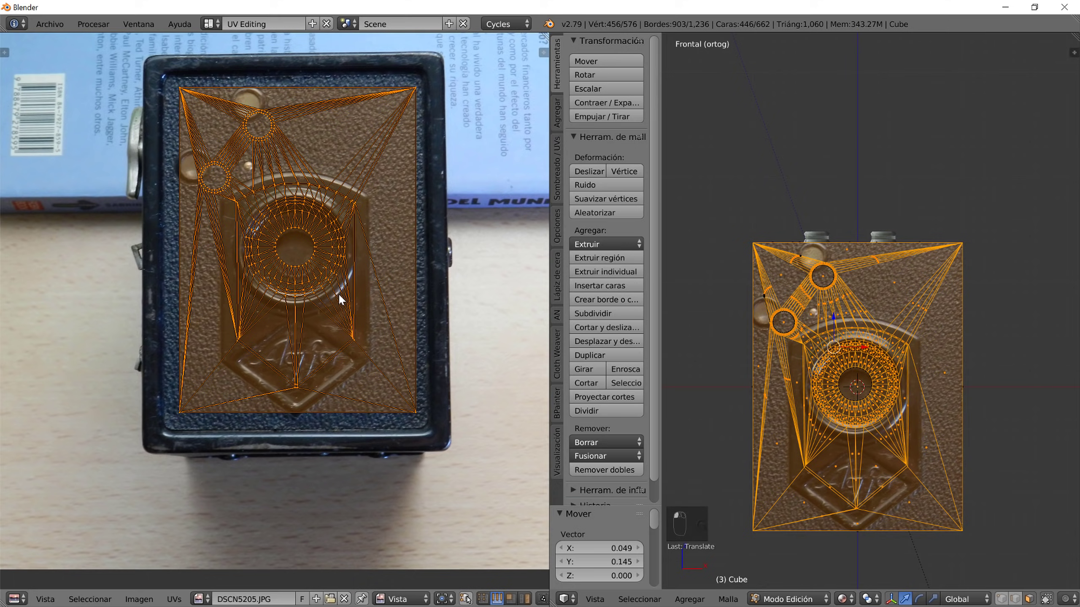
# - Scale the front UVs up by about 1.194 and again by about 1.021, and nudge them onto the photographed lens and viewfinders
pyautogui.press('s')
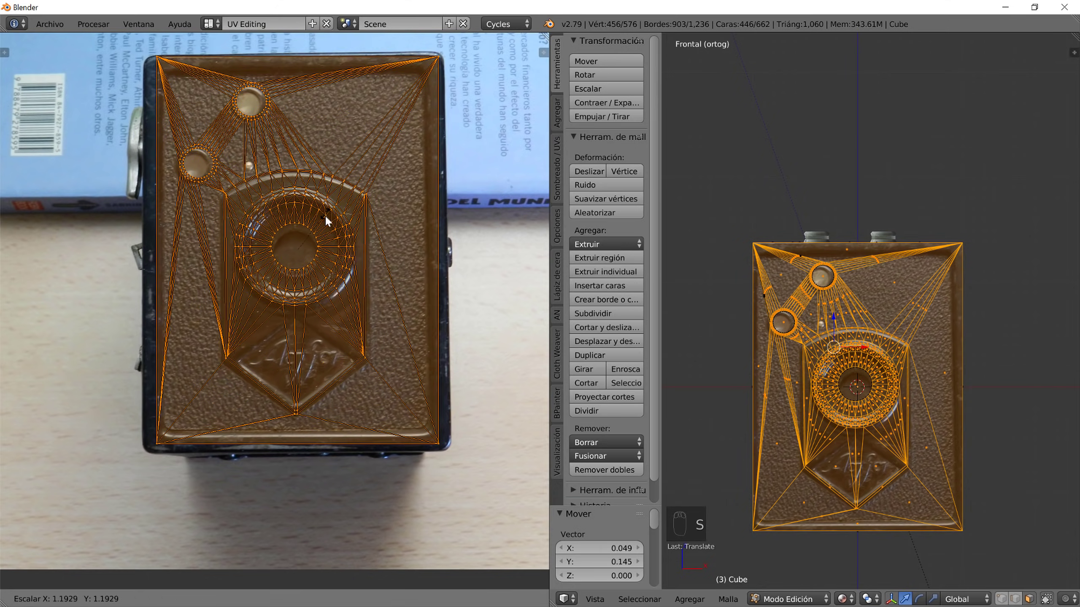
pyautogui.click(324, 215)
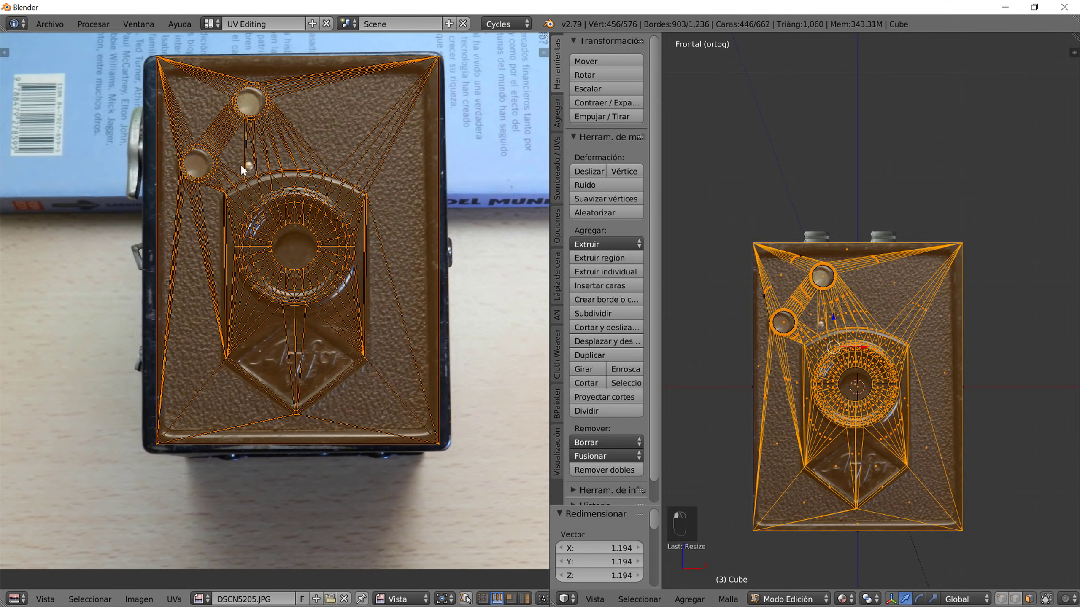
pyautogui.scroll(3, 240, 116)
pyautogui.moveTo(240, 117); pyautogui.dragTo(324, 308, button='middle')
pyautogui.press('s')
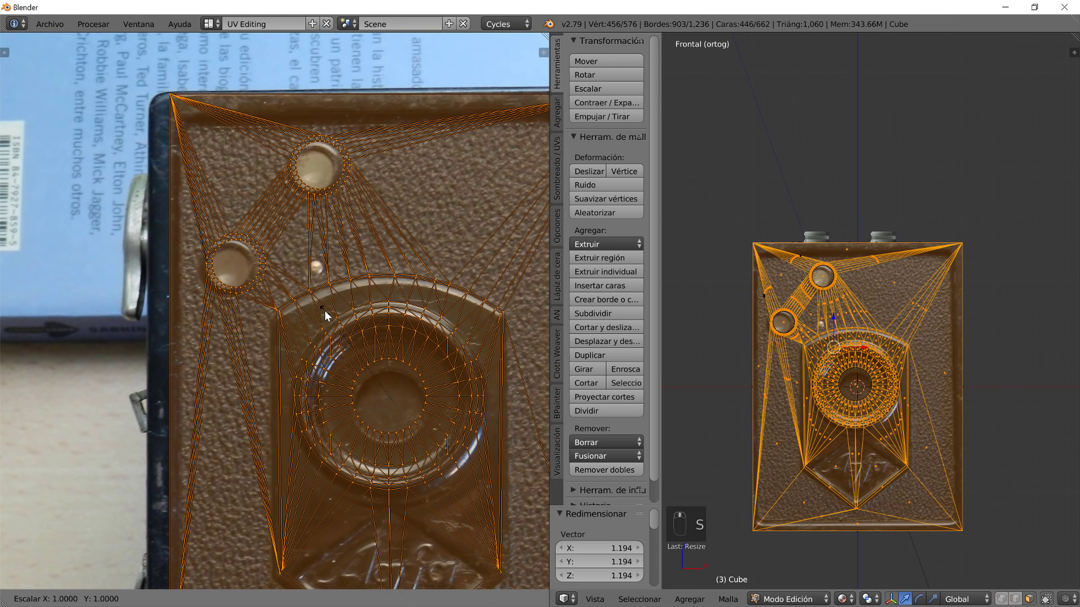
pyautogui.click(315, 289)
pyautogui.press('g')
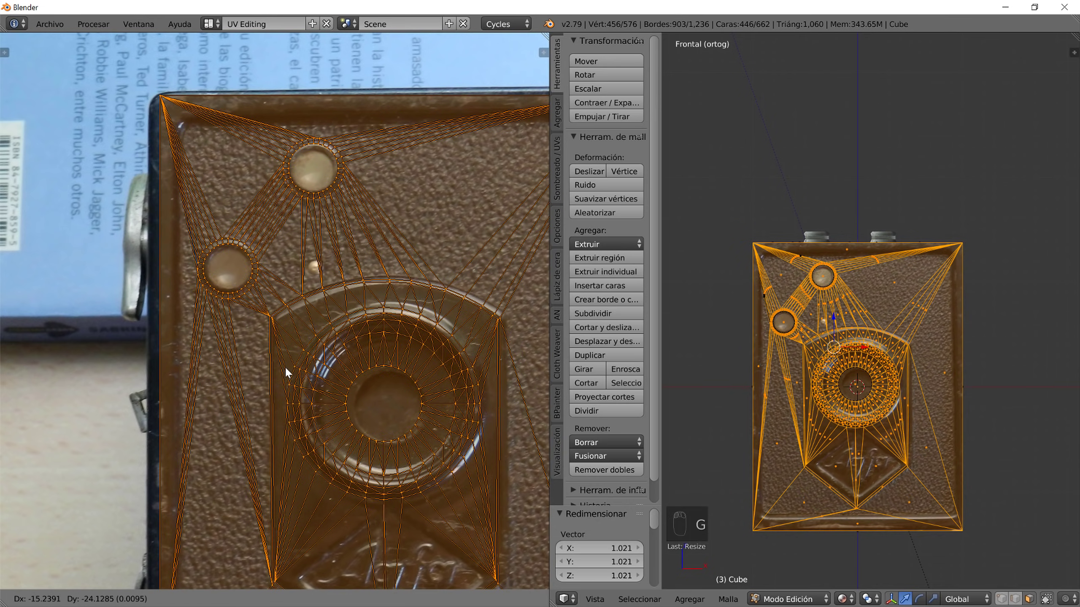
pyautogui.click(315, 358)
# - Scale the front UVs along Y to about 0.974 and nudge them up about 0.003 to match the photographed camera
pyautogui.moveTo(486, 399); pyautogui.dragTo(441, 345, button='middle')
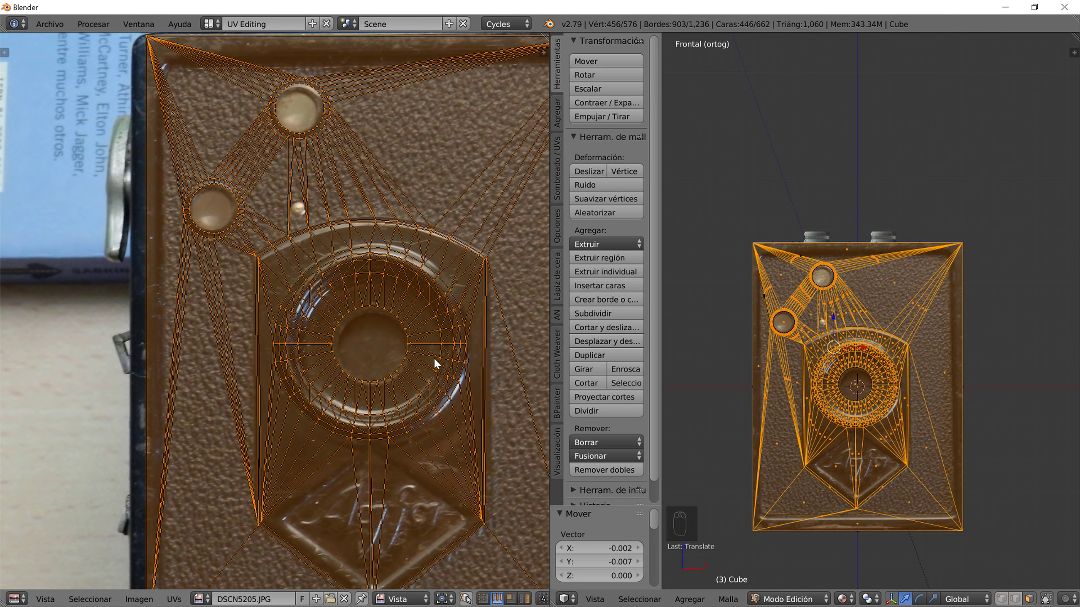
pyautogui.press('s')
pyautogui.press('y')
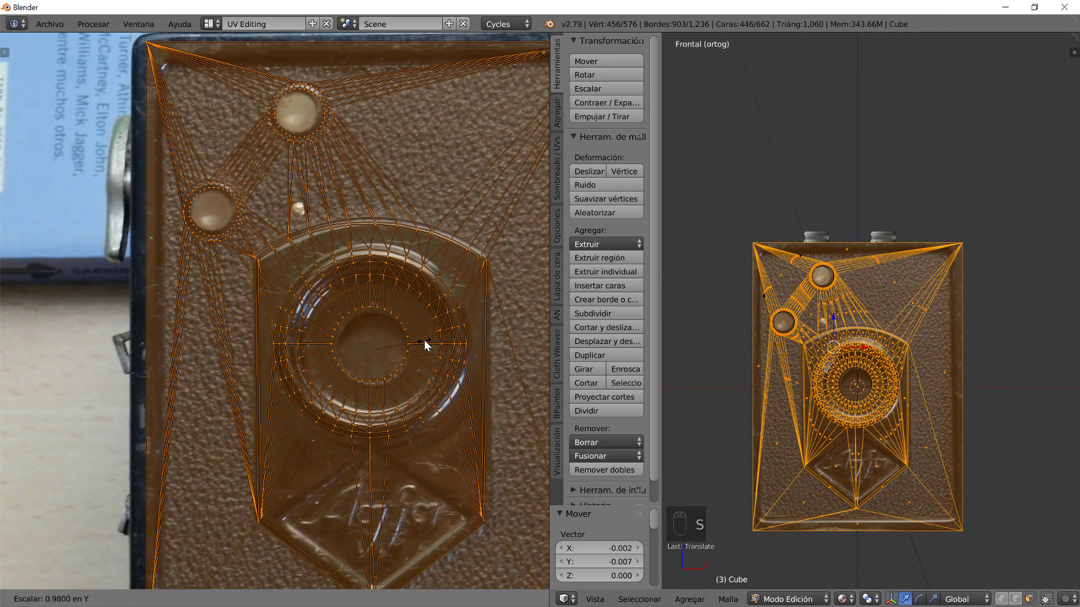
pyautogui.click(421, 335)
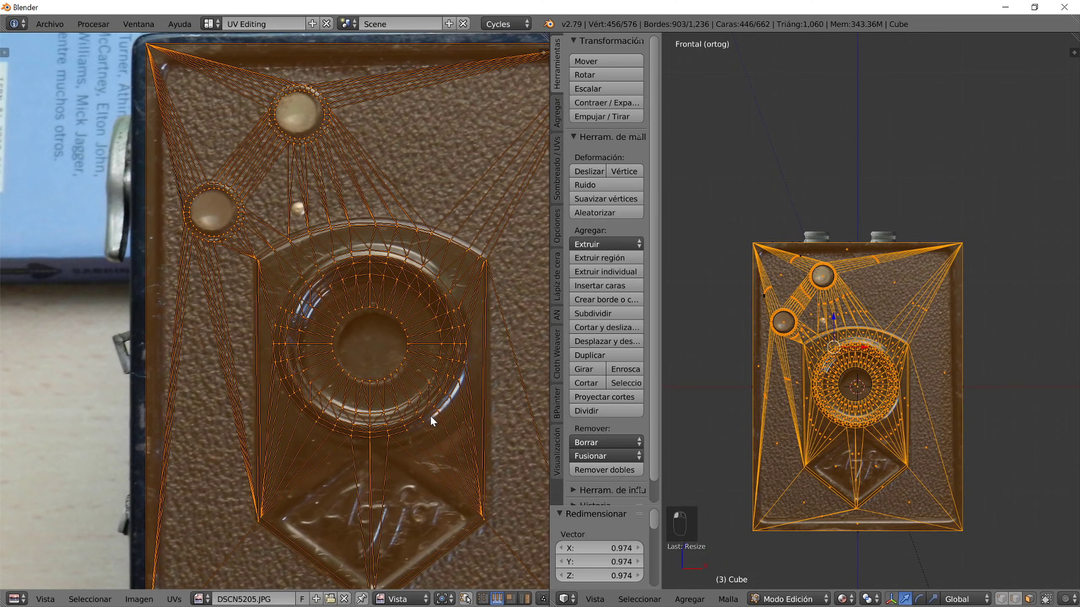
pyautogui.press('g')
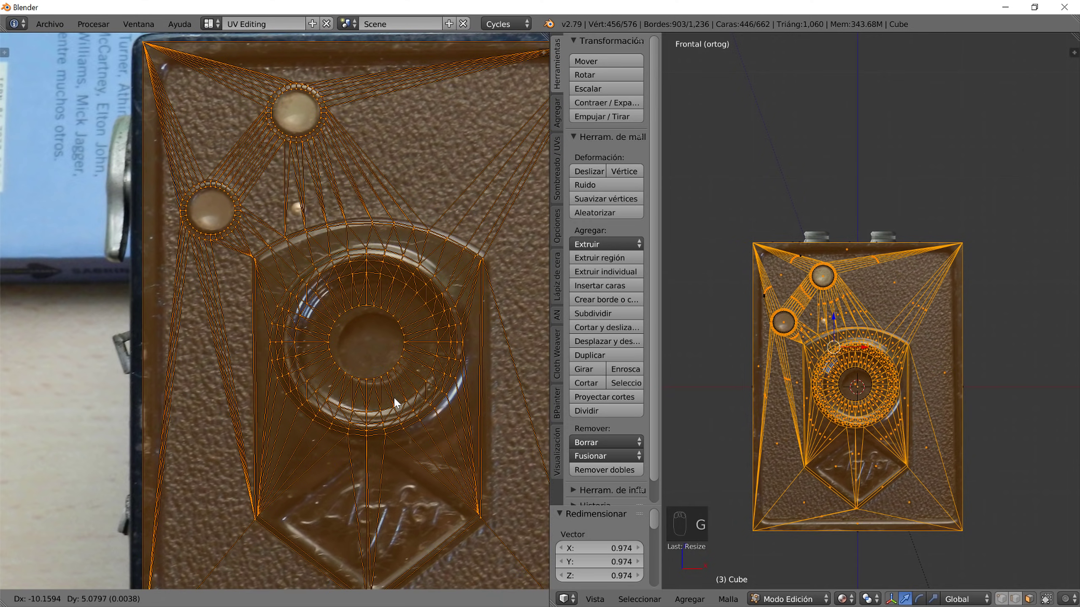
pyautogui.click(433, 389)
pyautogui.press('Home')
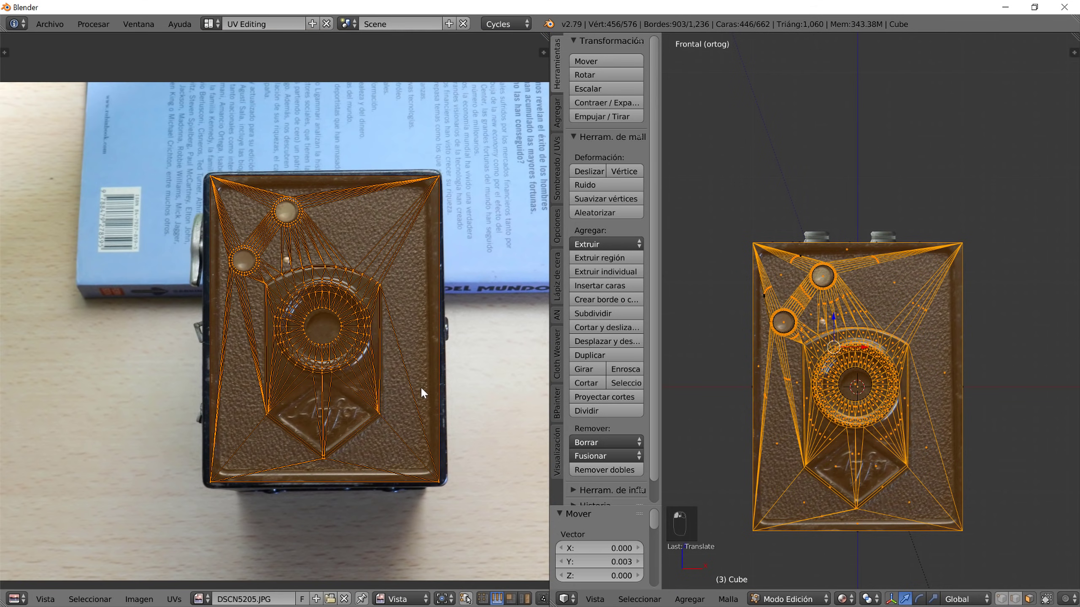
# - Switch to the Default layout, set the viewport shading to Texture, and leave Edit Mode
pyautogui.click(209, 24)
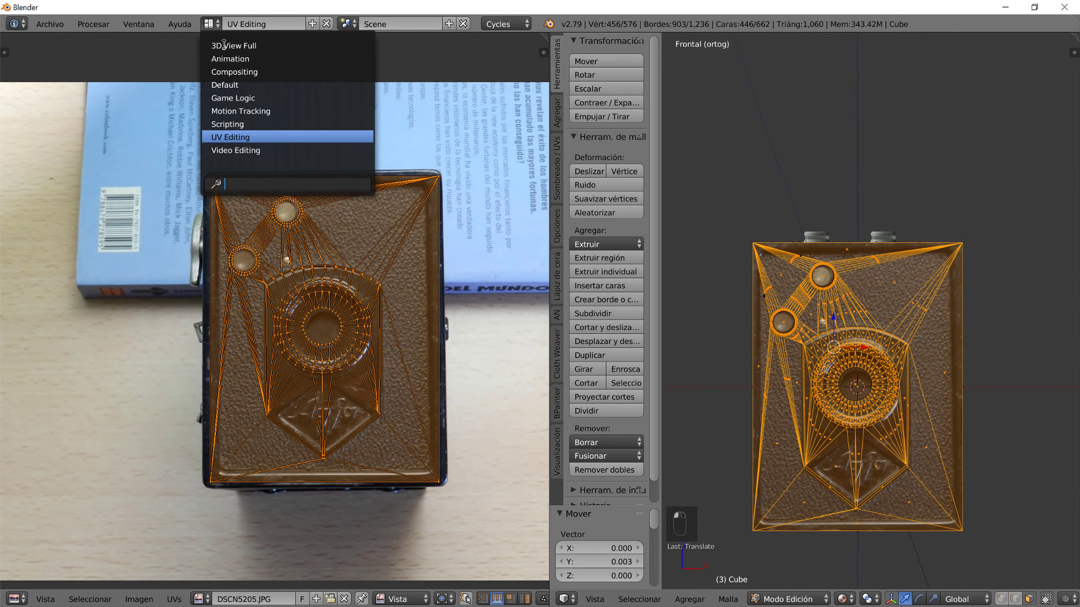
pyautogui.click(230, 85)
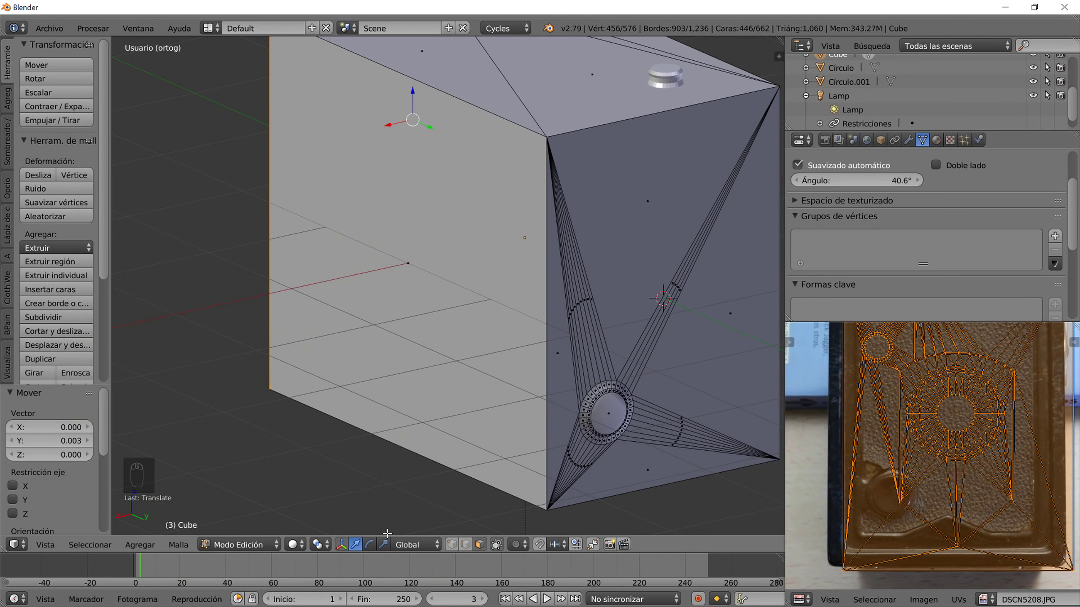
pyautogui.click(294, 545)
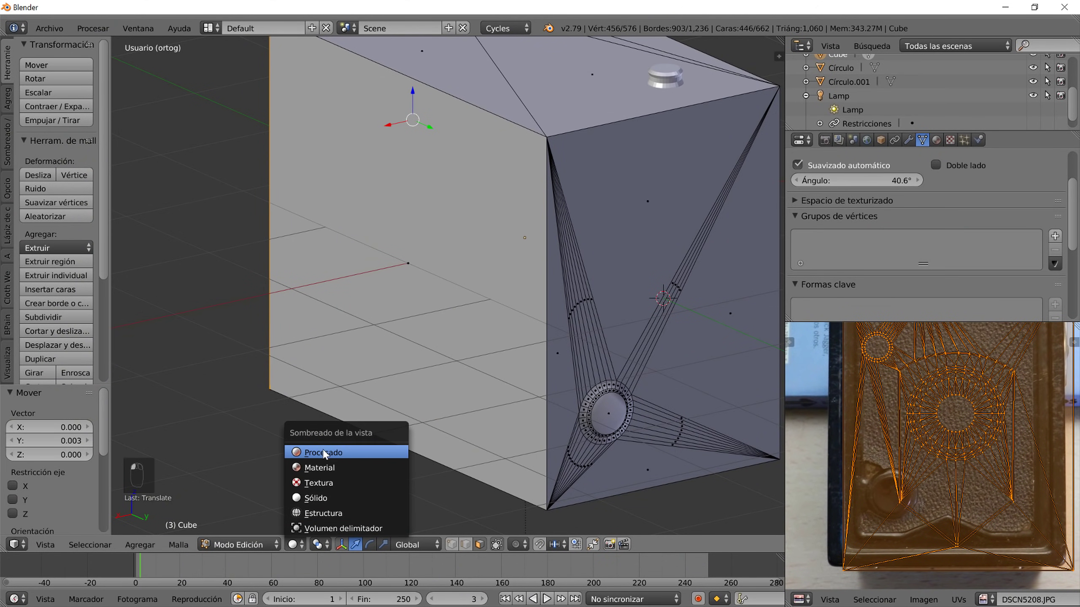
pyautogui.click(325, 483)
pyautogui.moveTo(396, 319); pyautogui.dragTo(506, 271, button='middle')
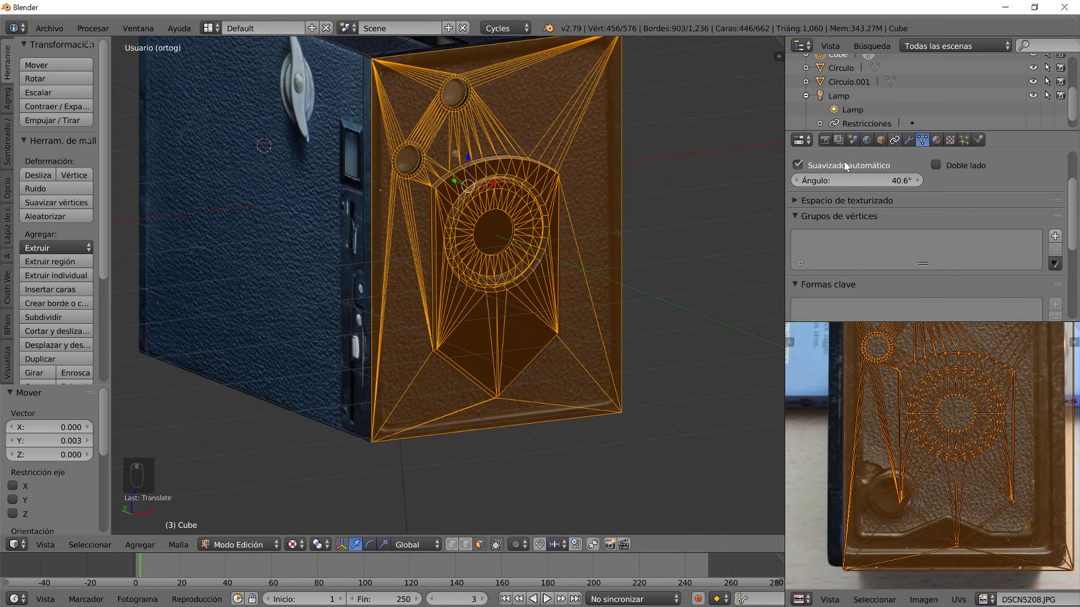
pyautogui.moveTo(591, 309); pyautogui.dragTo(654, 293, button='middle')
pyautogui.press('Tab')
# - Examine the textured camera's winder side, front and top
pyautogui.scroll(-5, 507, 312)
pyautogui.scroll(4, 421, 157)
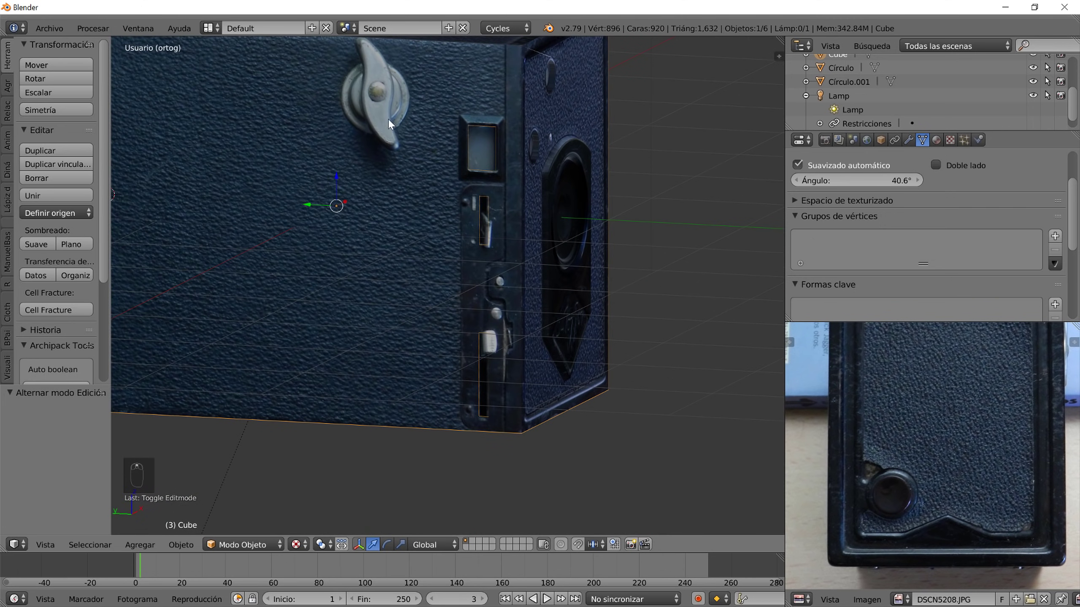
pyautogui.scroll(-4, 454, 176)
pyautogui.moveTo(453, 206); pyautogui.dragTo(467, 226, button='middle')
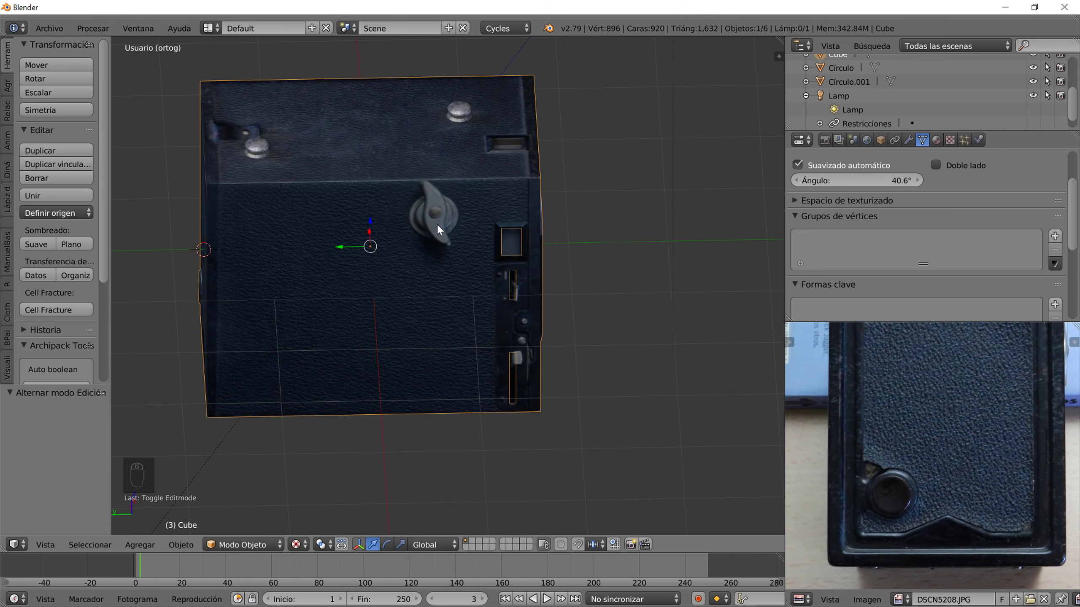
# - In Edit Mode, clear the selection and add a centred vertical loop cut across the camera's winder side
pyautogui.click(210, 28)
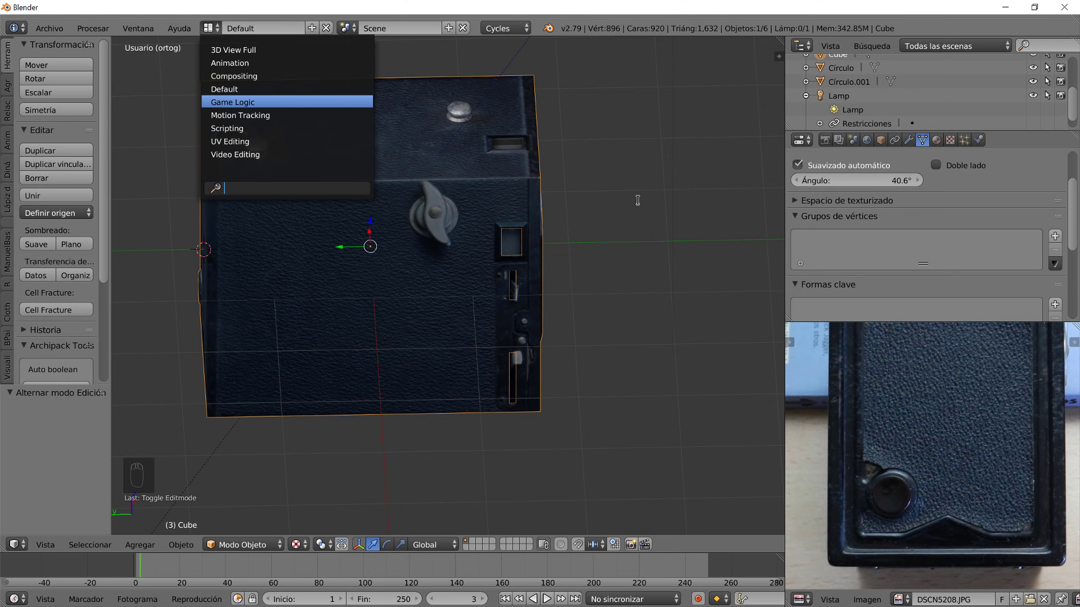
pyautogui.press('Escape')
pyautogui.press('ctrl+KP_3')
pyautogui.scroll(1, 466, 255)
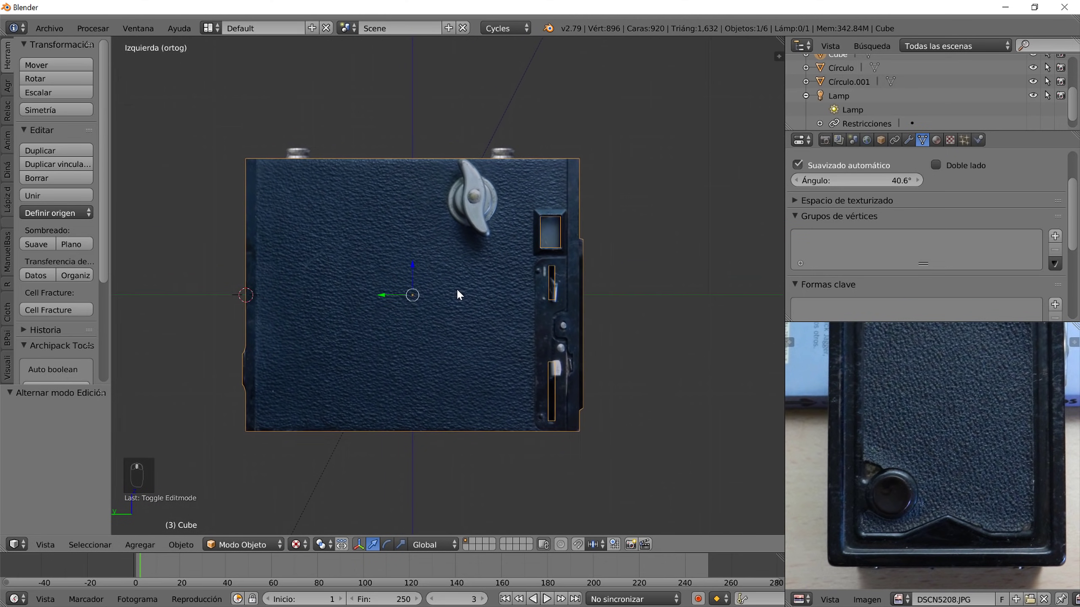
pyautogui.scroll(1, 484, 260)
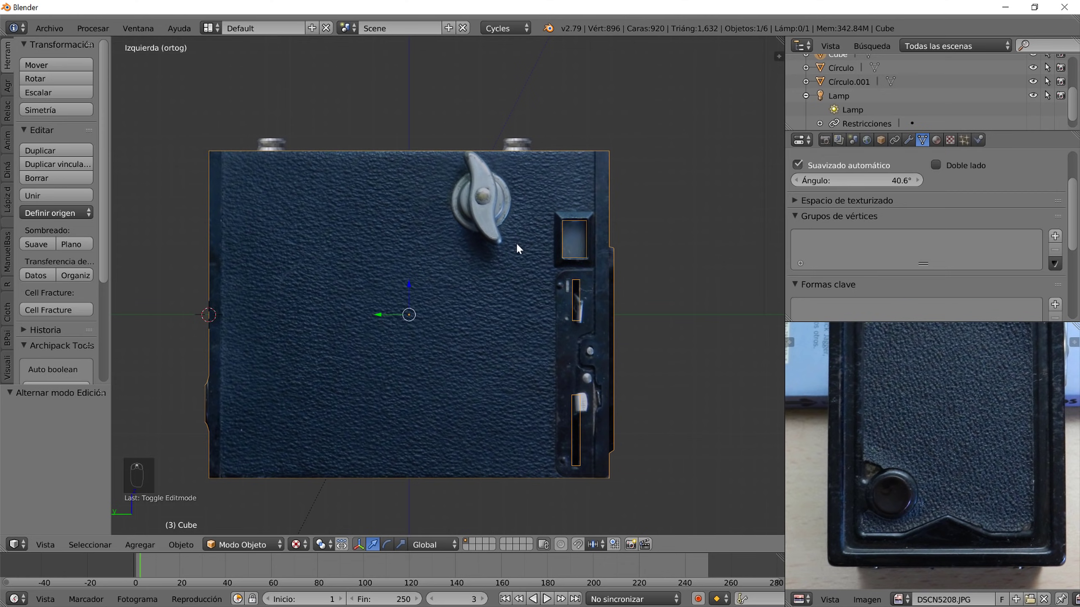
pyautogui.press('Tab')
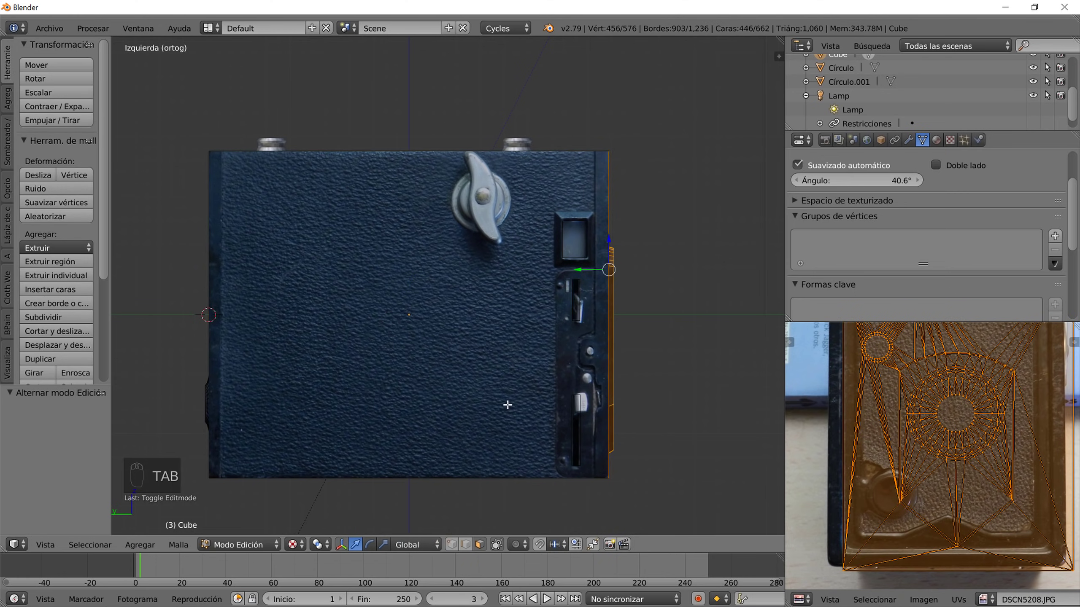
pyautogui.press('a')
pyautogui.press('a')
pyautogui.hotkey('ctrl', 'r')
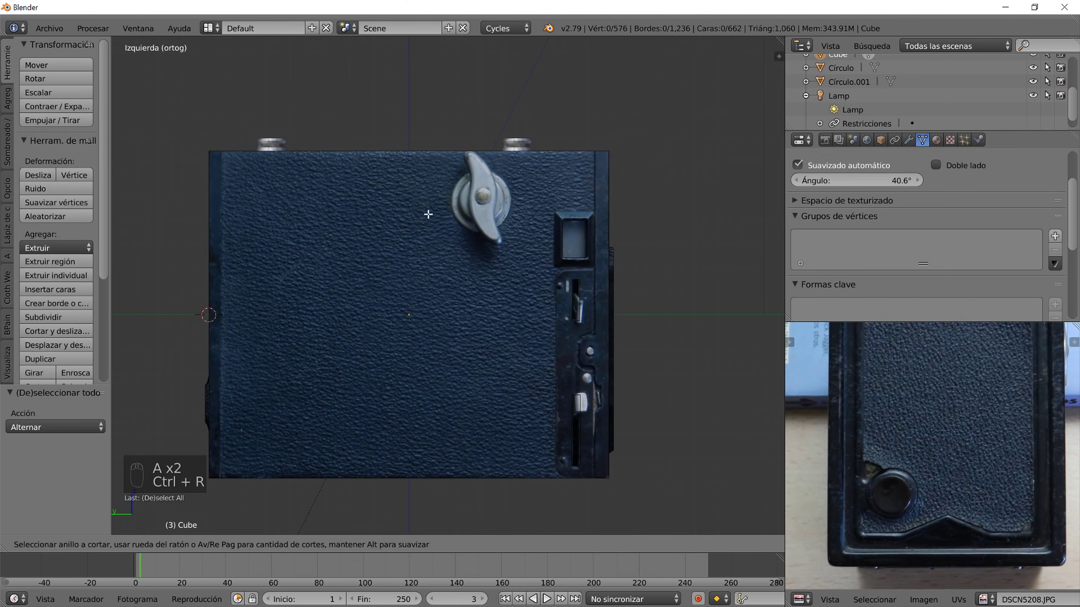
pyautogui.click(409, 157)
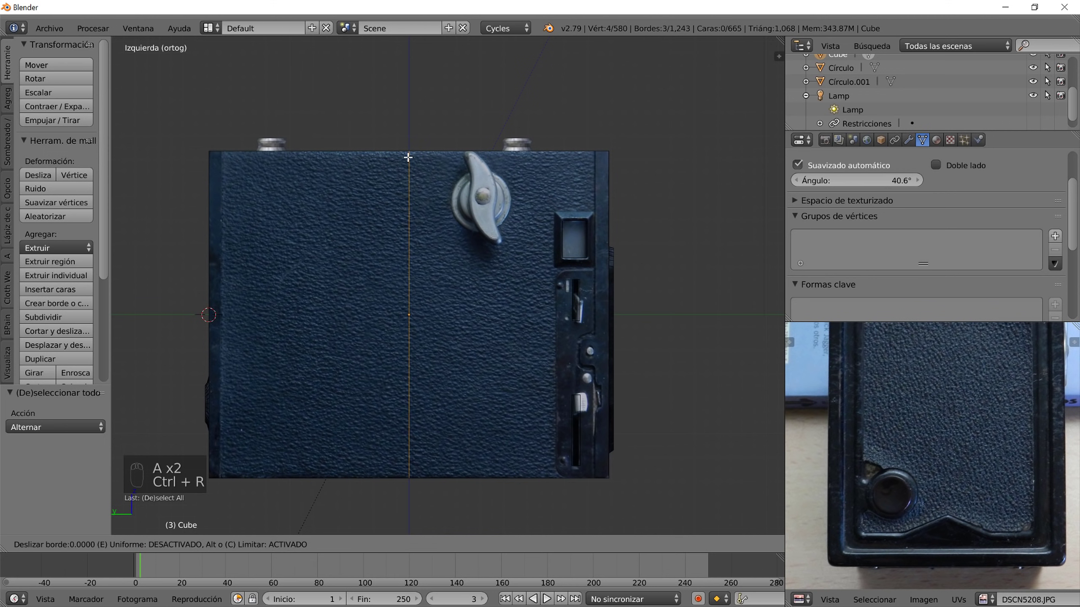
pyautogui.rightClick(436, 157)
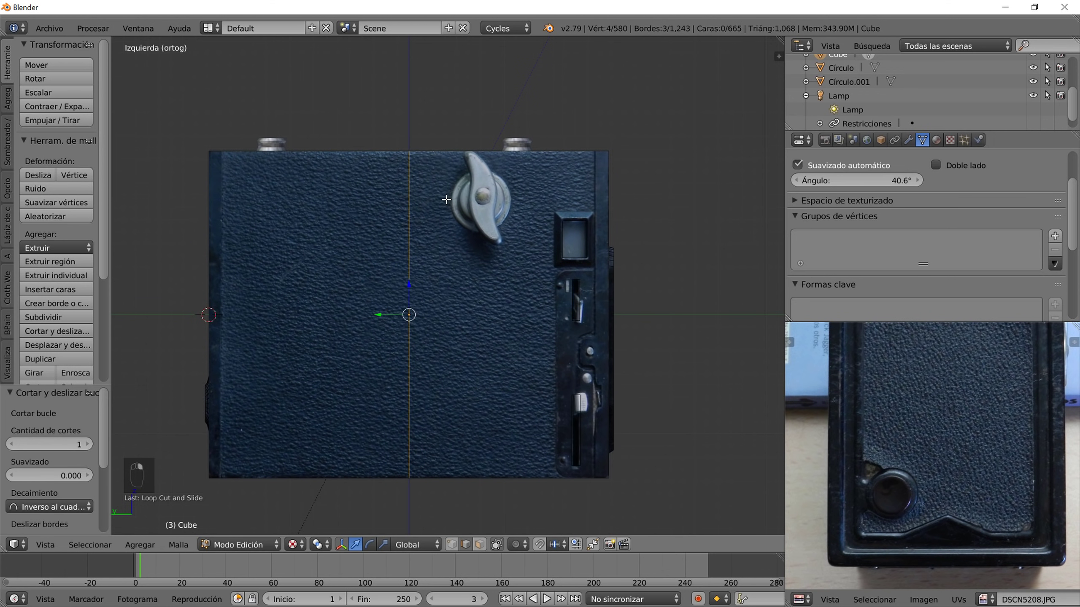
# - Add a centred horizontal loop cut across the camera's winder side
pyautogui.hotkey('ctrl', 'r')
pyautogui.click(420, 279)
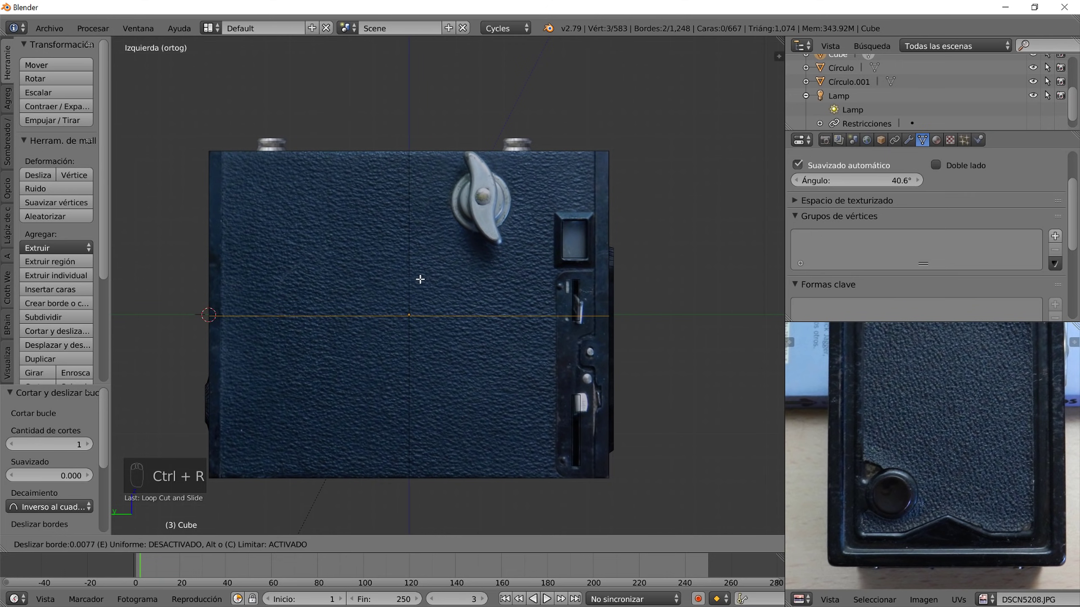
pyautogui.rightClick(420, 280)
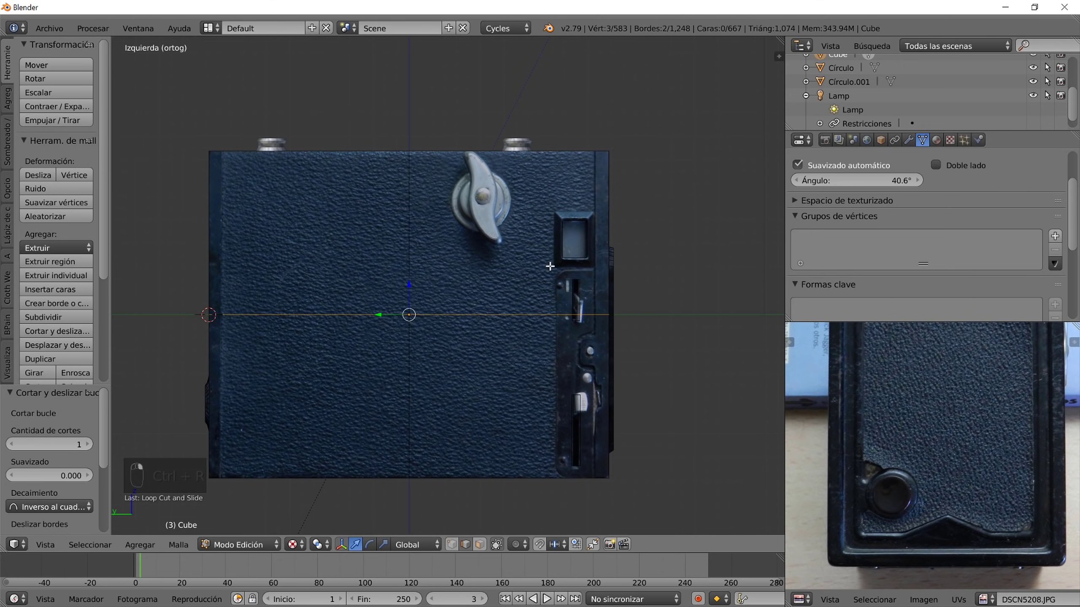
# - Switch to face selection and subdivide the upper front quadrant around the winder with one cut
pyautogui.click(480, 544)
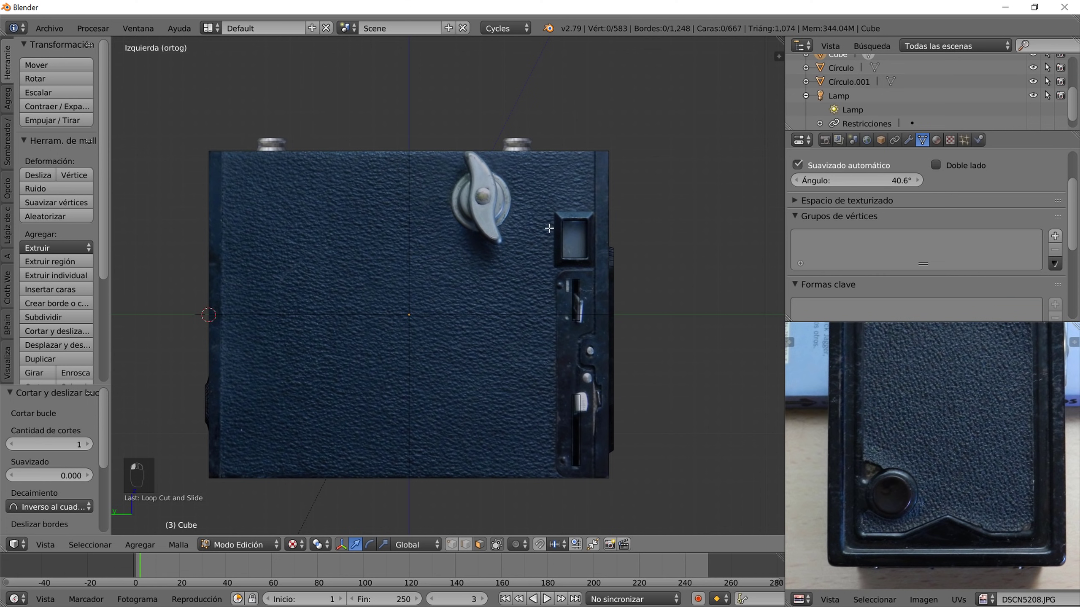
pyautogui.rightClick(476, 284)
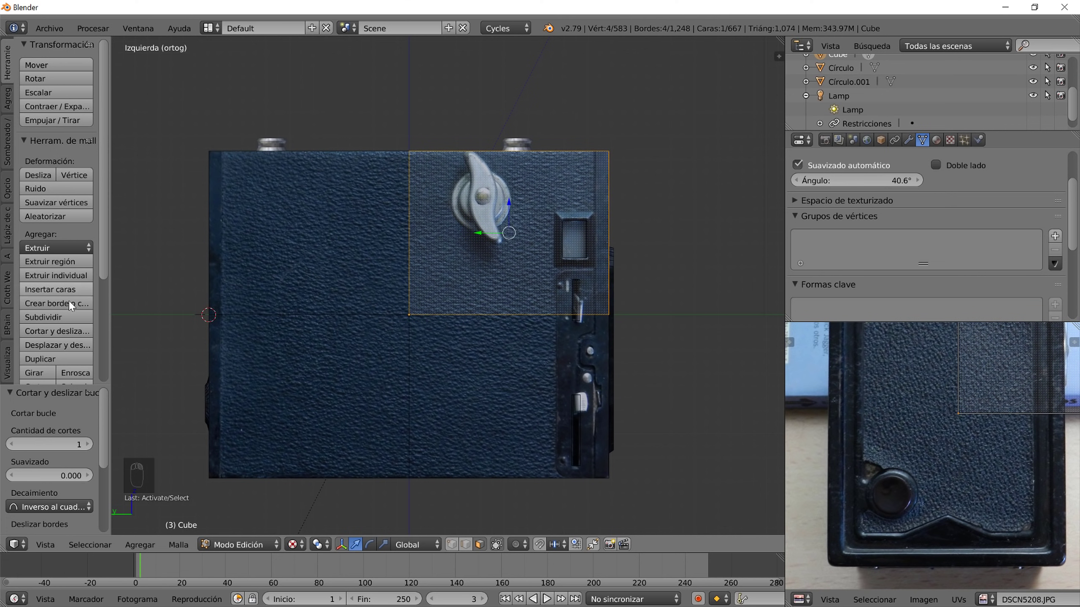
pyautogui.click(60, 316)
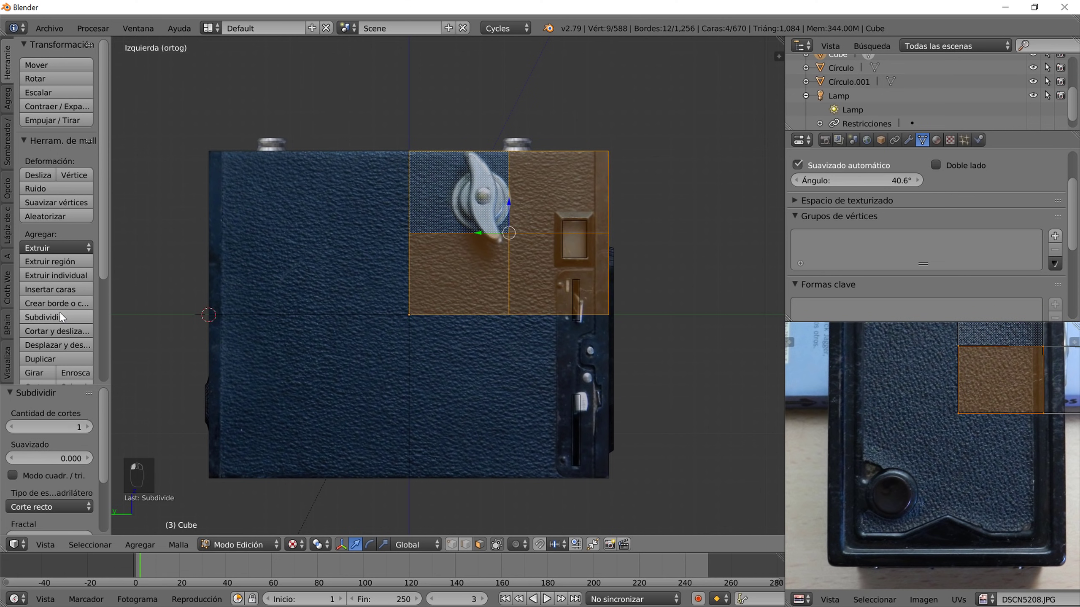
# - Select the quadrant's two rear faces under the winder and display DSCN5200.JPG in the UV Editing layout, facing the model's left side
pyautogui.rightClick(451, 215)
pyautogui.keyDown('shift'); pyautogui.rightClick(475, 256); pyautogui.keyUp('shift')
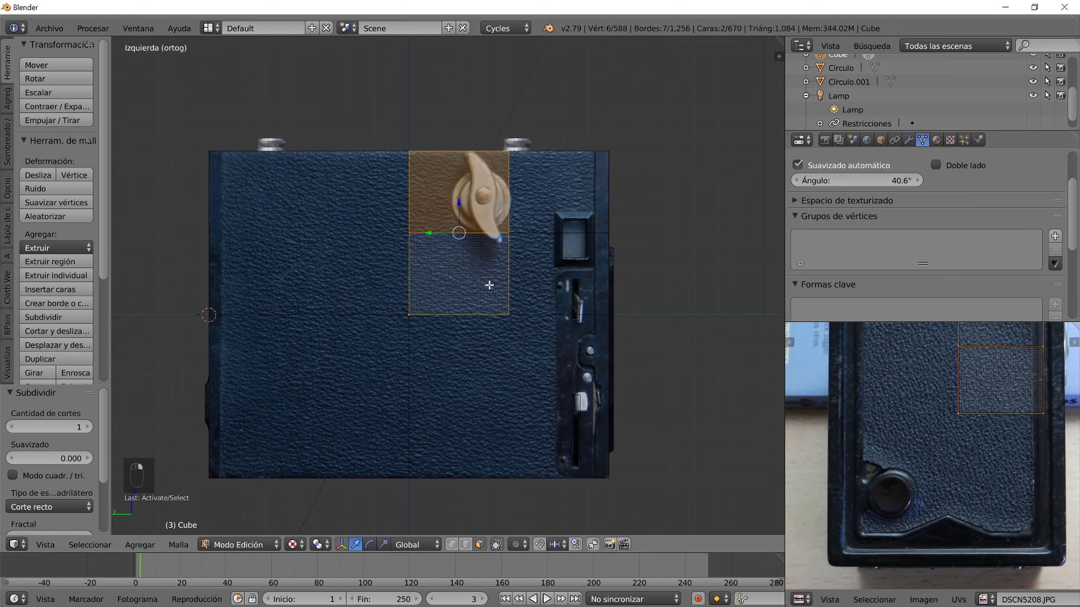
pyautogui.click(211, 28)
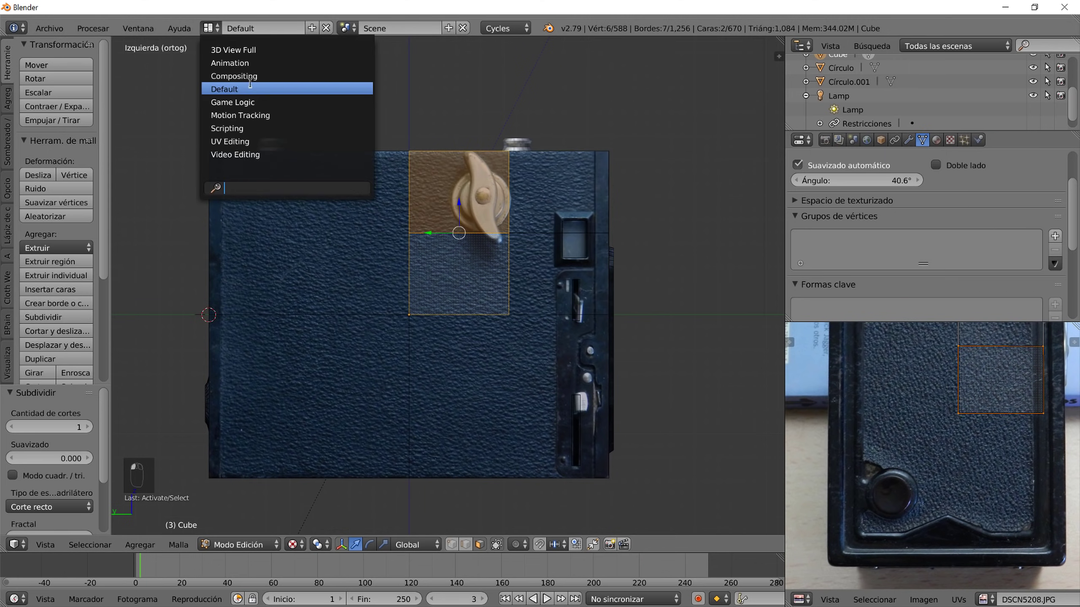
pyautogui.click(238, 137)
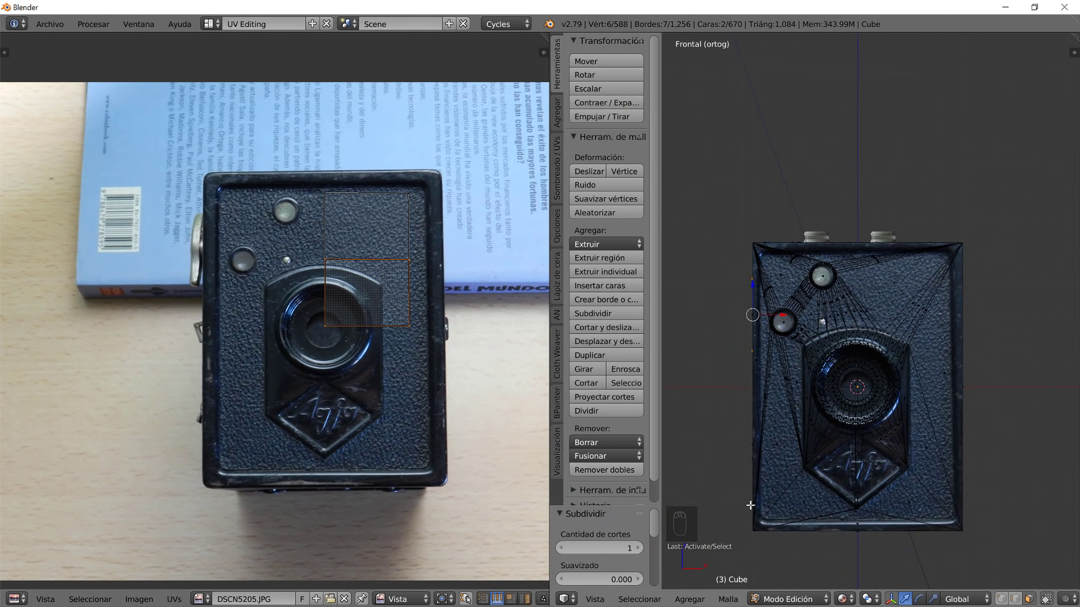
pyautogui.click(205, 599)
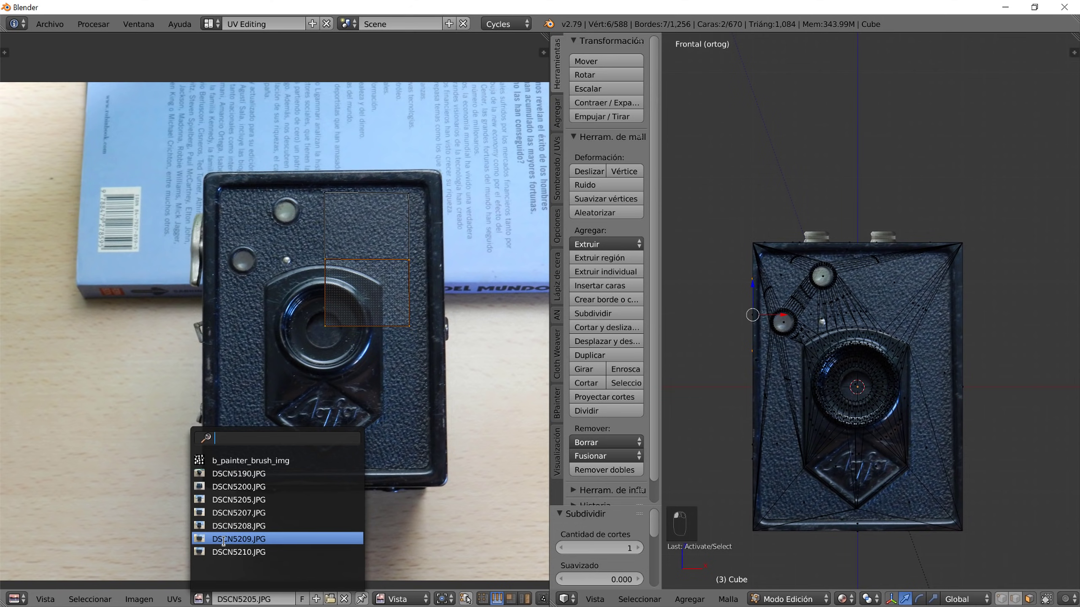
pyautogui.click(223, 539)
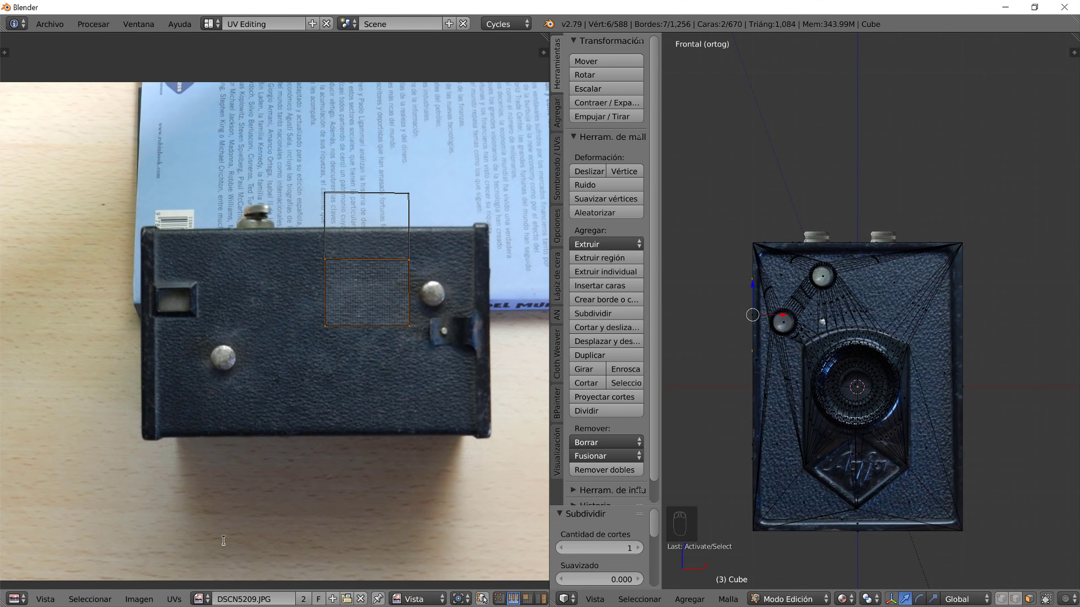
pyautogui.click(202, 597)
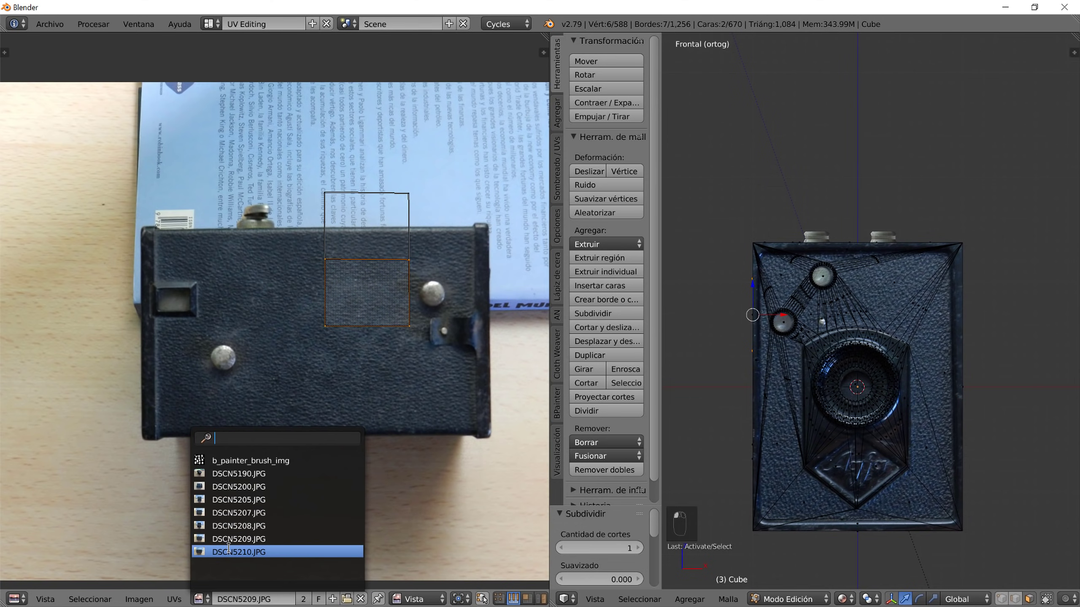
pyautogui.click(229, 487)
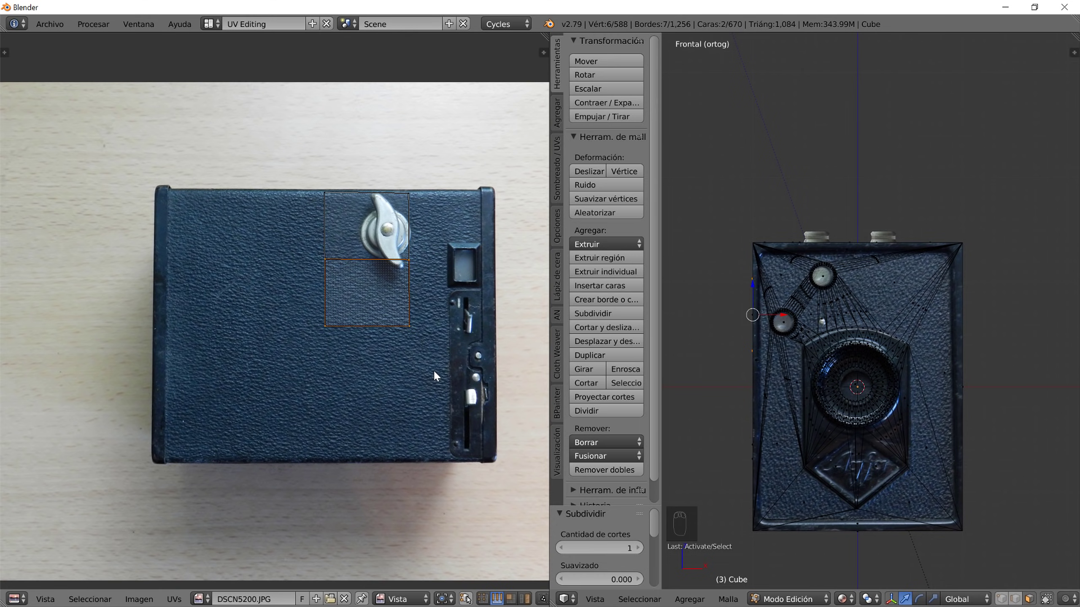
pyautogui.press('ctrl+KP_3')
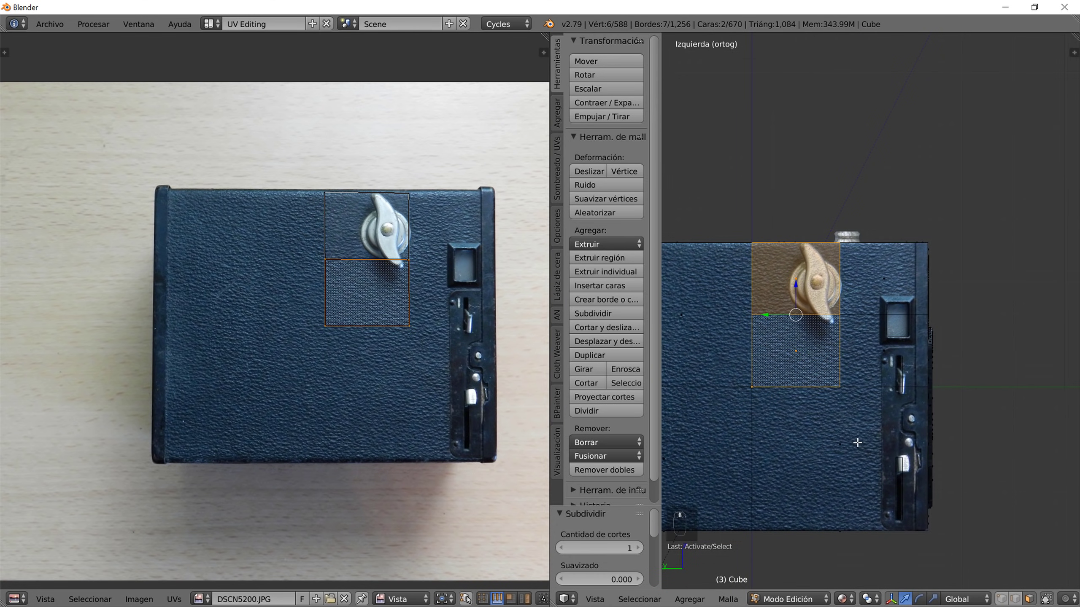
pyautogui.keyDown('shift'); pyautogui.moveTo(817, 428); pyautogui.dragTo(904, 421, button='middle'); pyautogui.keyUp('shift')
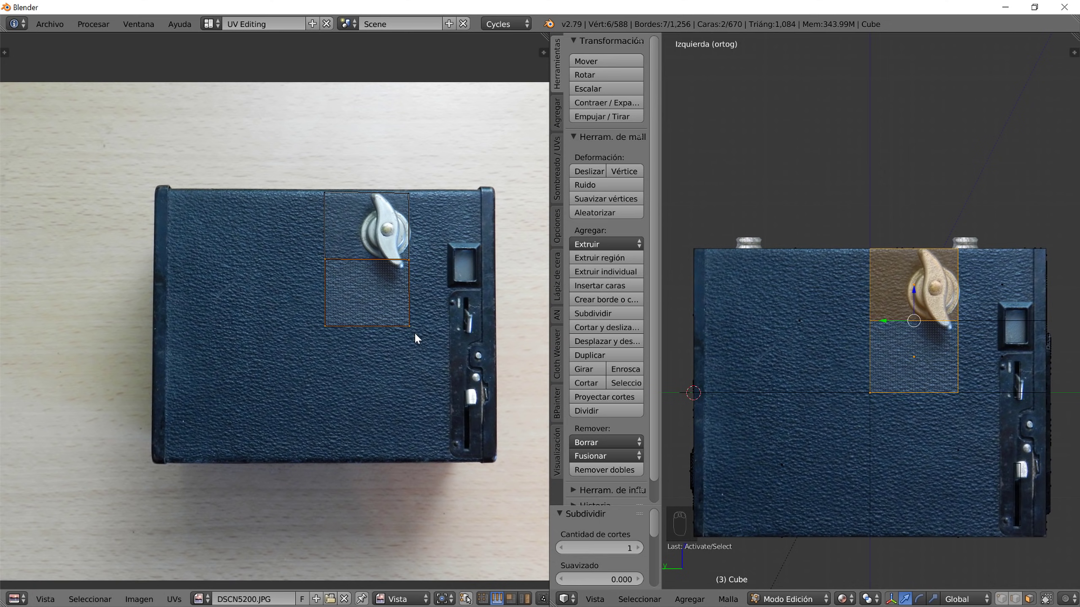
# - Move the two selected faces' UVs about -0.137 along X, off the photographed winder onto plain leather
pyautogui.click(378, 228)
pyautogui.click(353, 201)
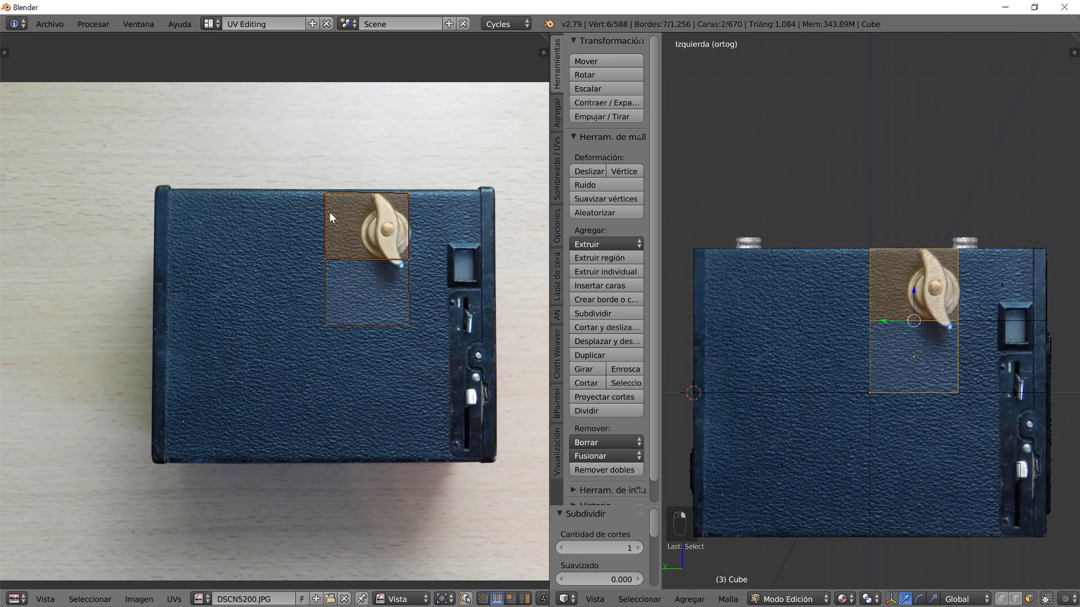
pyautogui.press('g')
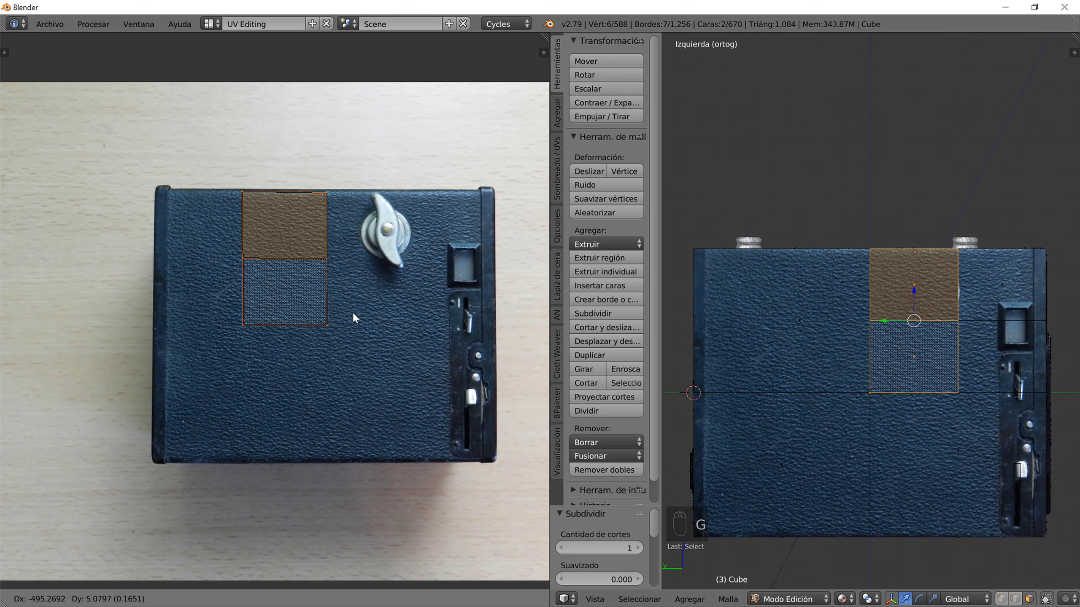
pyautogui.rightClick(358, 311)
pyautogui.scroll(8, 920, 334)
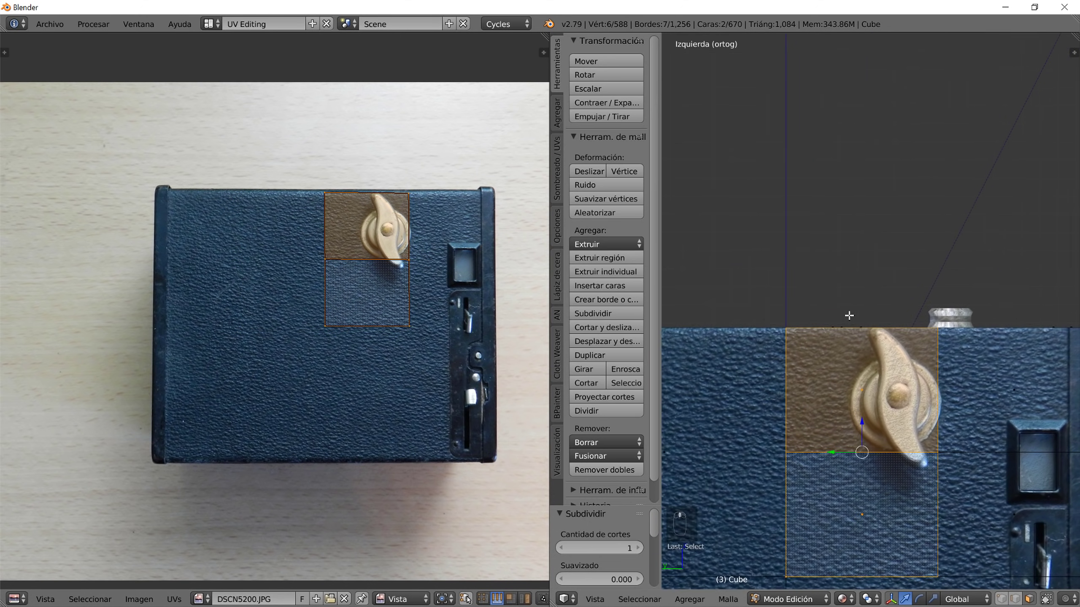
pyautogui.scroll(2, 915, 390)
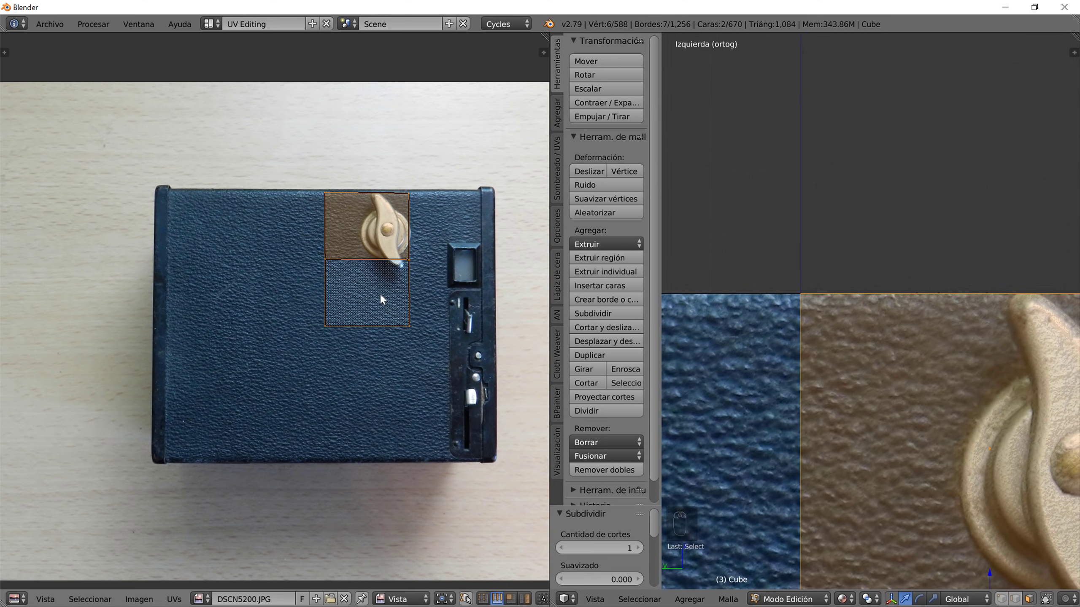
pyautogui.press('g')
pyautogui.press('x')
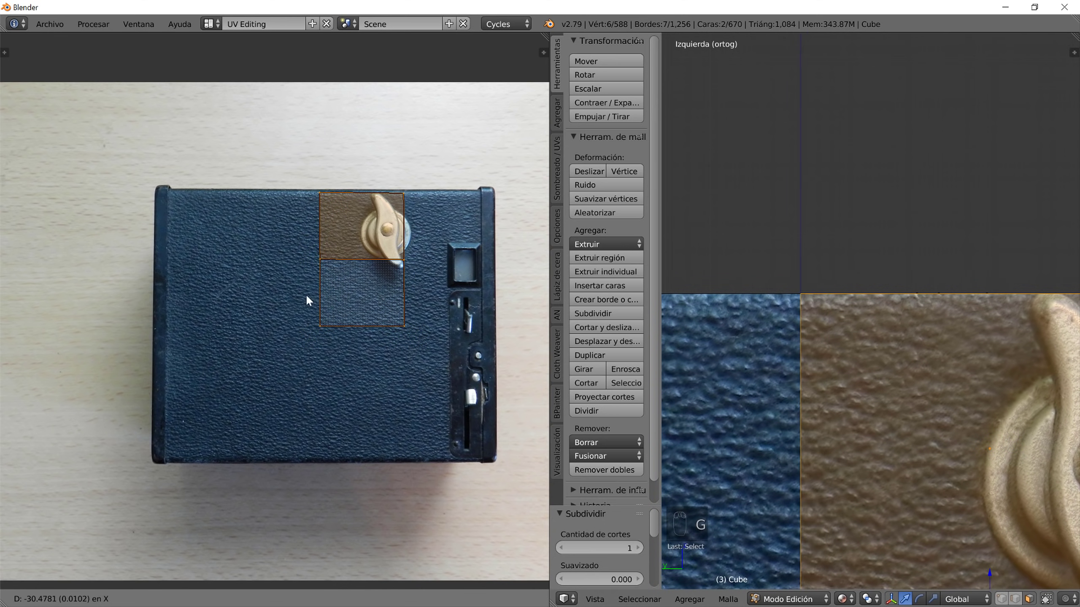
pyautogui.click(244, 258)
# - Move the UVs of the two faces up about 0.003 along Y to align with the photographed camera's upper edge
pyautogui.scroll(-1, 952, 379)
pyautogui.keyDown('shift'); pyautogui.moveTo(1016, 369); pyautogui.dragTo(881, 362, button='middle'); pyautogui.keyUp('shift')
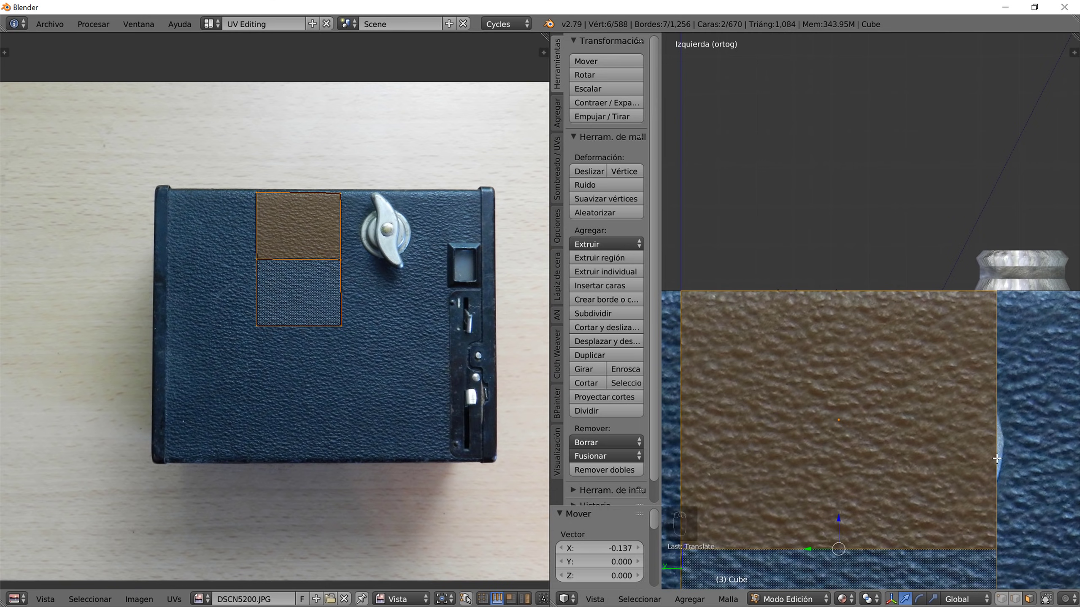
pyautogui.scroll(4, 319, 225)
pyautogui.moveTo(308, 115); pyautogui.dragTo(293, 332, button='middle')
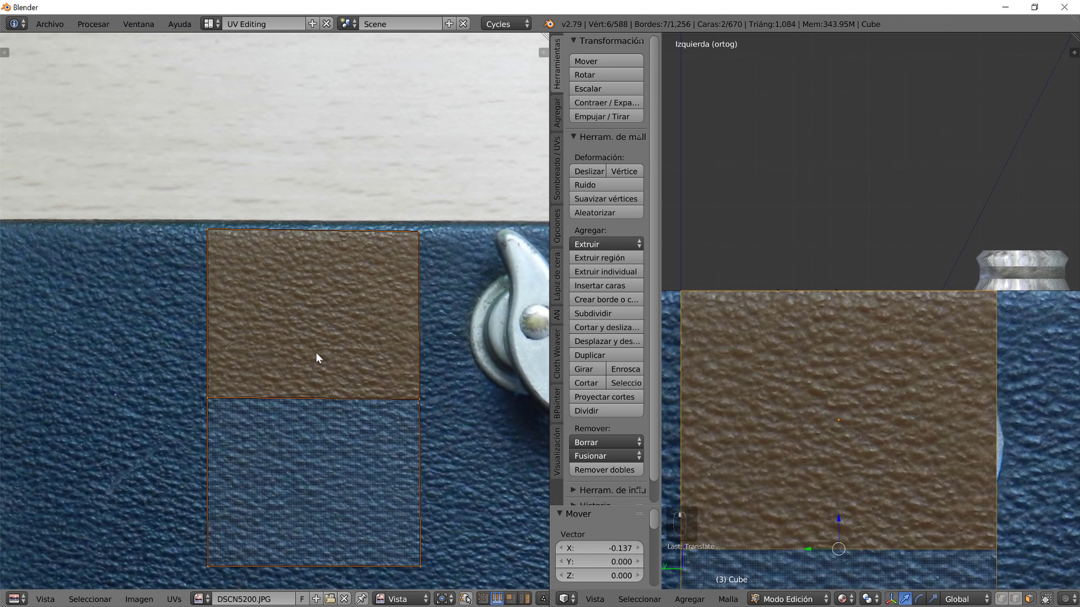
pyautogui.press('g')
pyautogui.press('y')
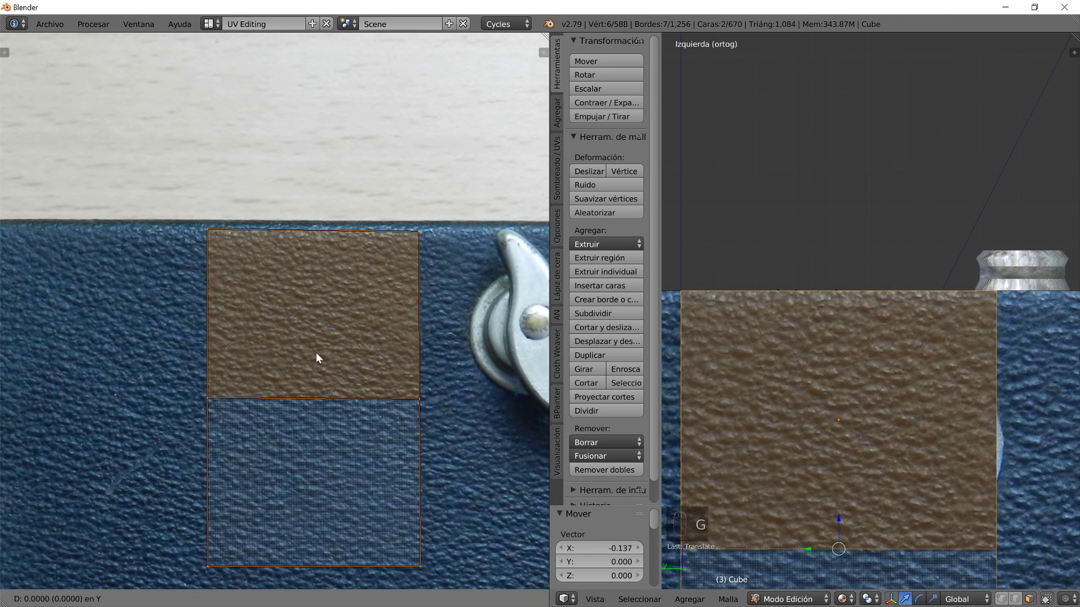
pyautogui.click(333, 309)
pyautogui.scroll(-3, 831, 446)
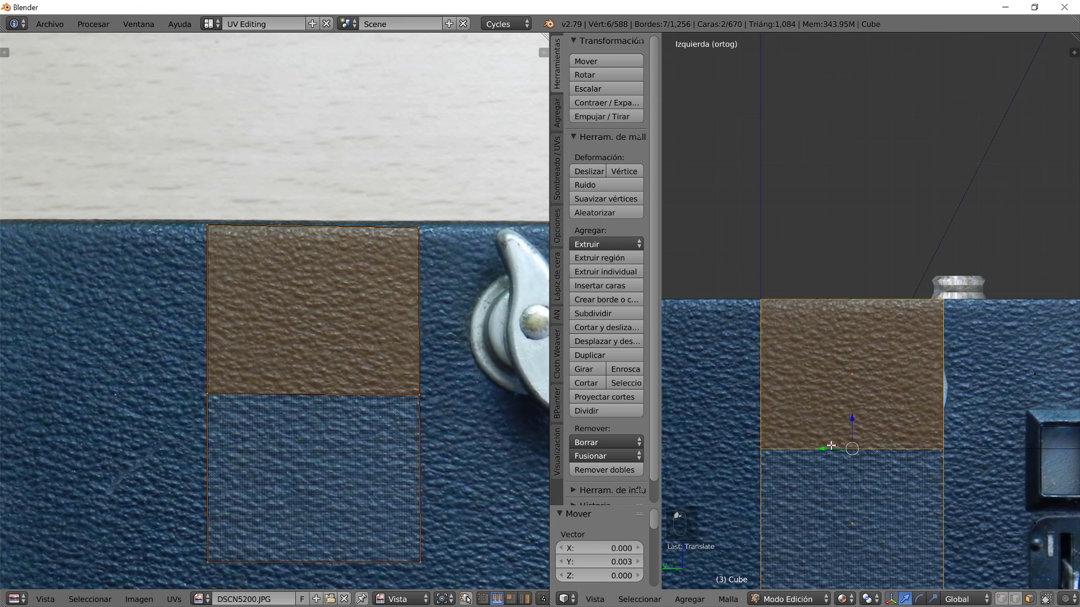
# - Leave Edit Mode and examine the retextured winder side of the model against the photographed winder
pyautogui.press('Tab')
pyautogui.moveTo(848, 471); pyautogui.dragTo(795, 382, button='middle')
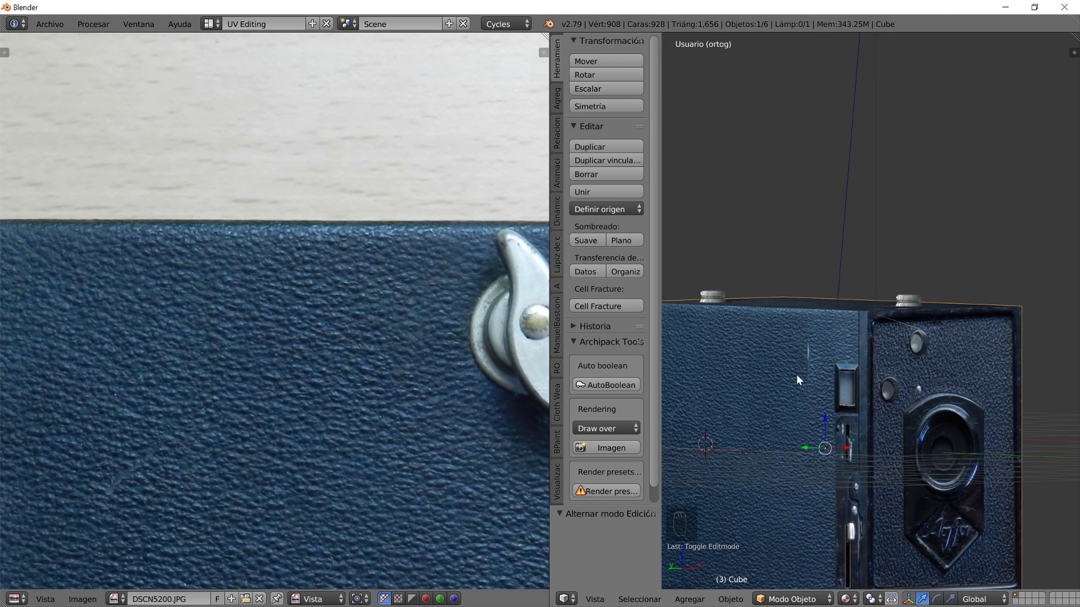
pyautogui.scroll(-2, 753, 423)
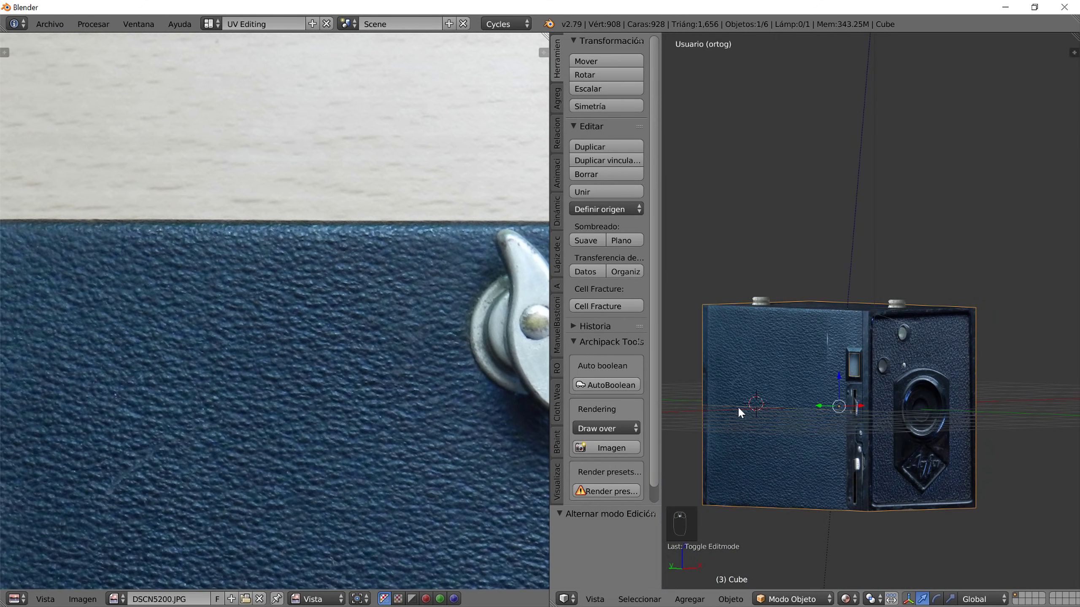
pyautogui.moveTo(668, 414); pyautogui.dragTo(747, 407, button='middle')
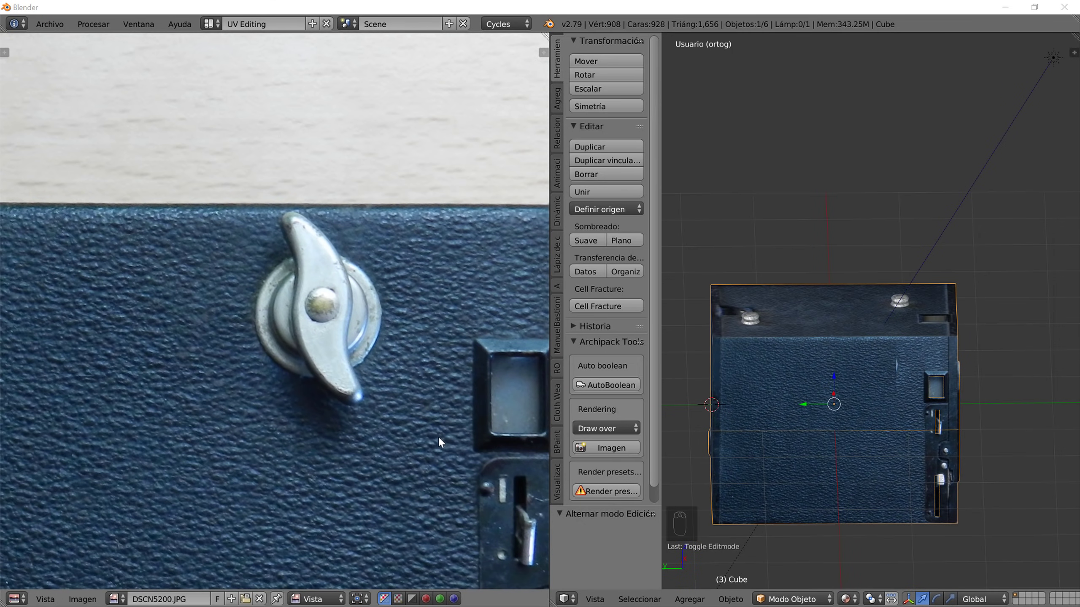
pyautogui.moveTo(439, 434); pyautogui.dragTo(433, 438, button='middle')
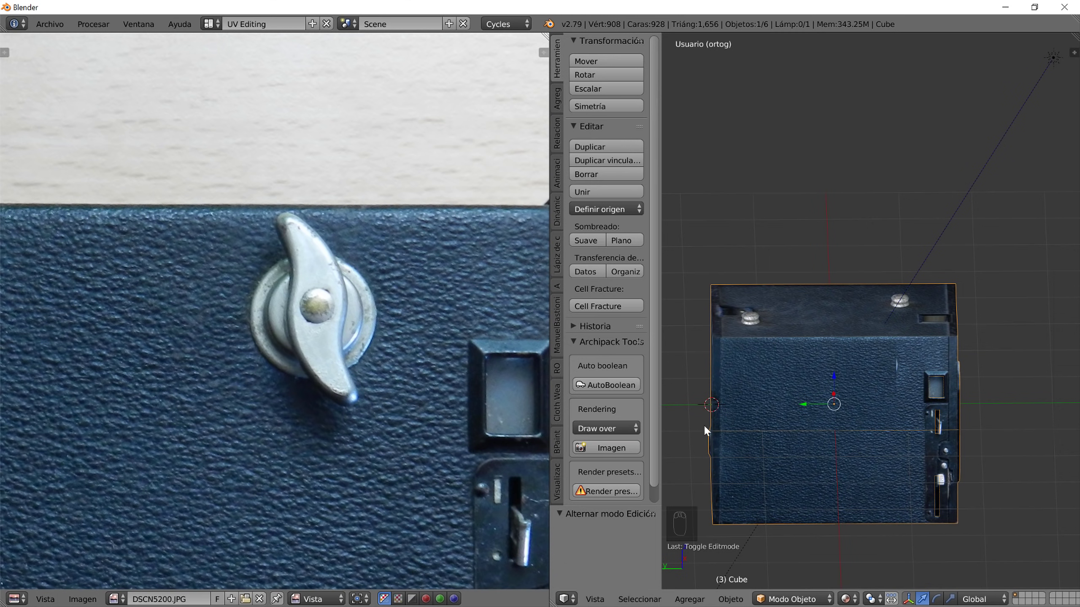
pyautogui.press('ctrl+KP_3')
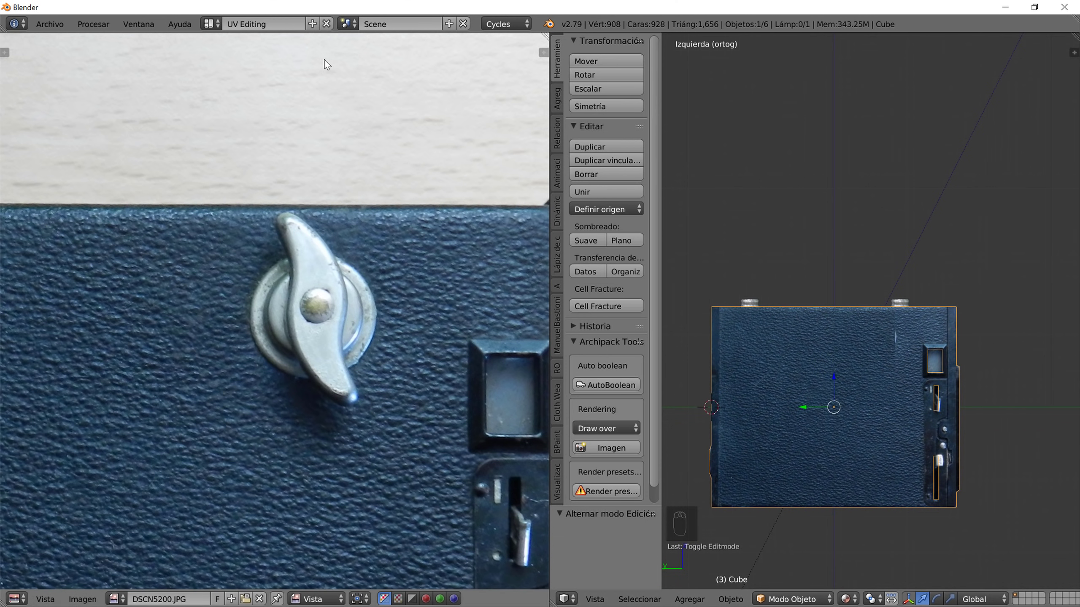
# - Return to the Default screen layout, with the model seen from its left side
pyautogui.click(212, 24)
pyautogui.click(252, 69)
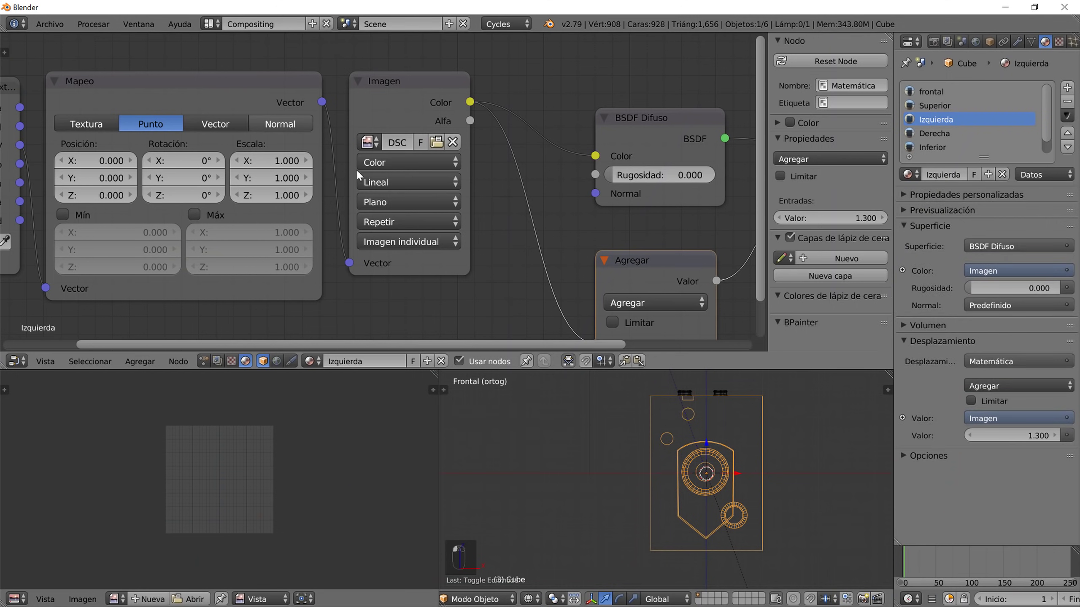
pyautogui.click(211, 23)
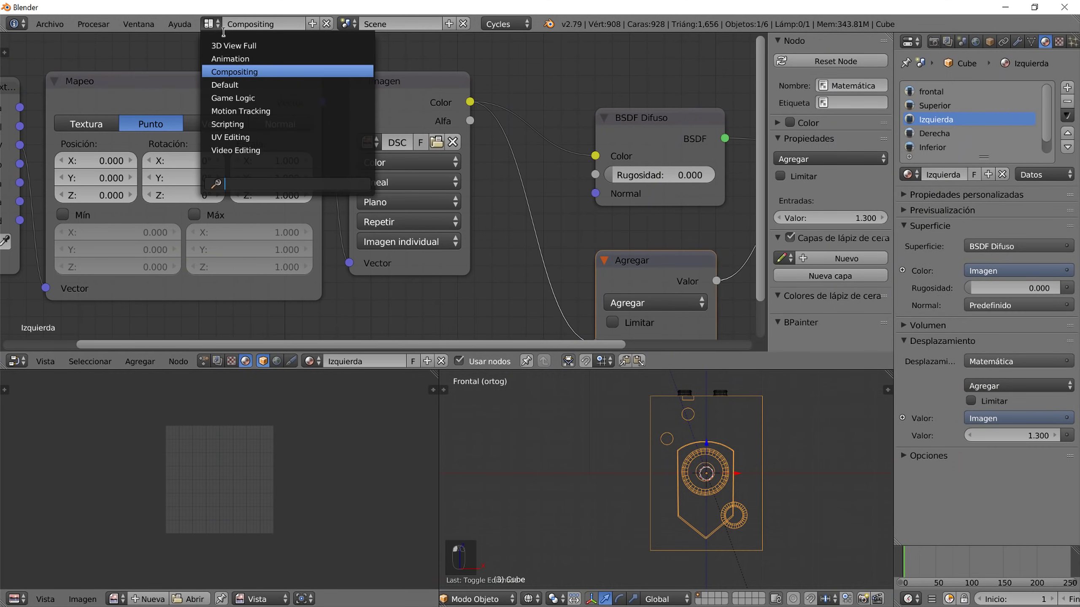
pyautogui.click(231, 84)
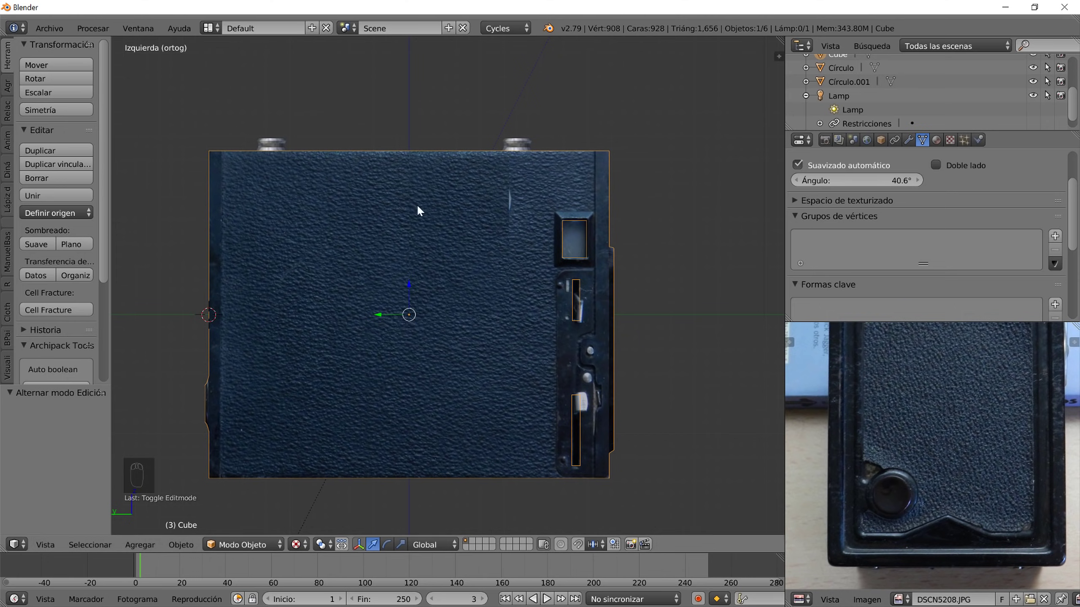
# - Undo the UV shifts on the two faces under the winder to restore its photographed texture, and leave Edit Mode
pyautogui.press('Tab')
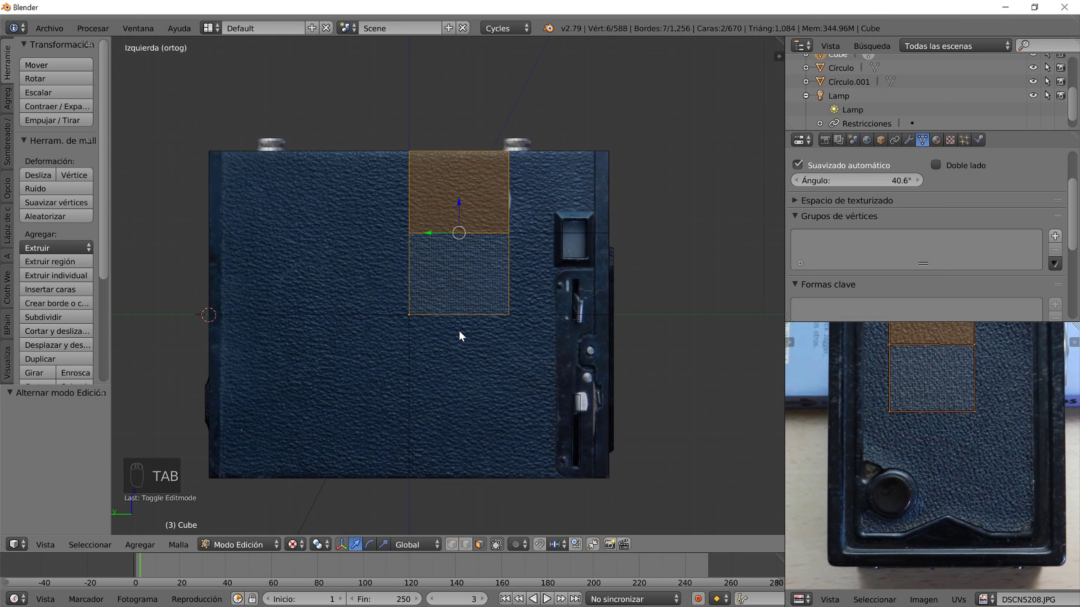
pyautogui.hotkey('ctrl', 'z')
pyautogui.hotkey('ctrl', 'z')
pyautogui.hotkey('ctrl', 'z')
pyautogui.hotkey('ctrl', 'z')
pyautogui.hotkey('ctrl', 'z')
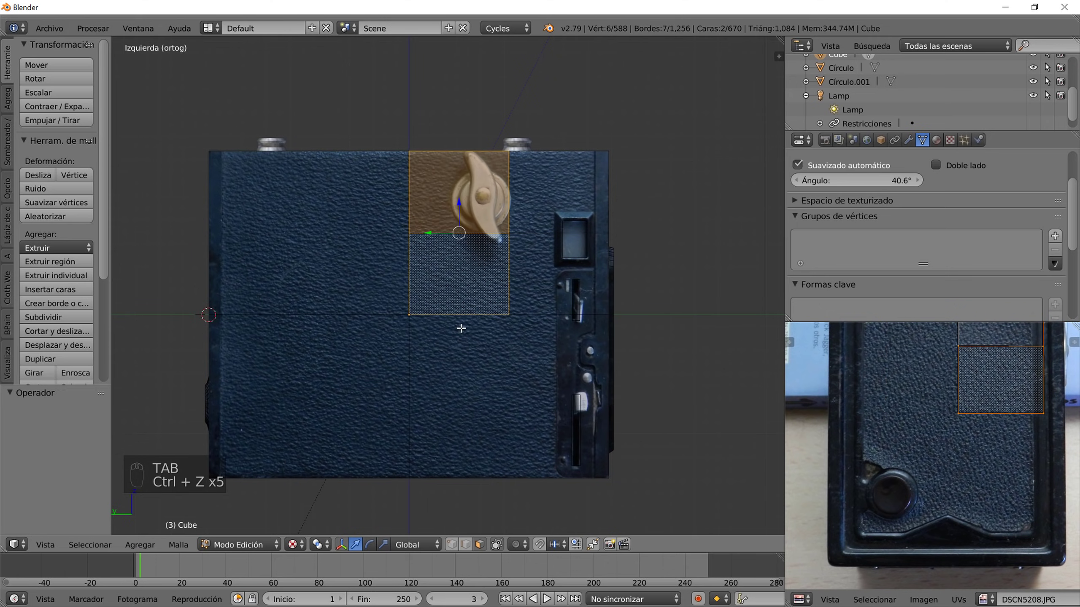
pyautogui.press('Tab')
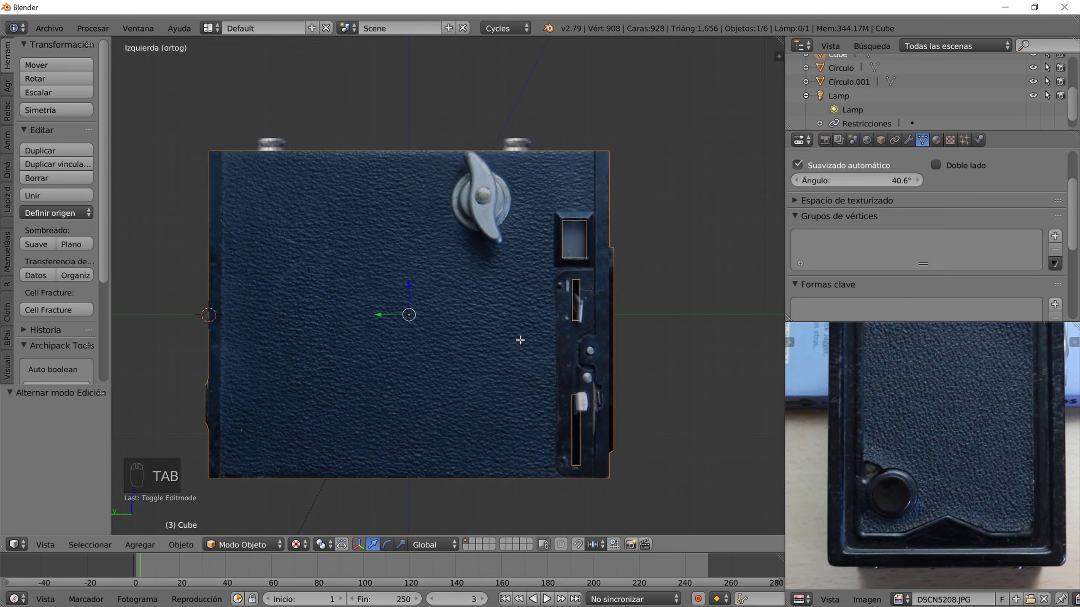
# - Snap the 3D cursor to the camera body's origin
pyautogui.scroll(2, 535, 276)
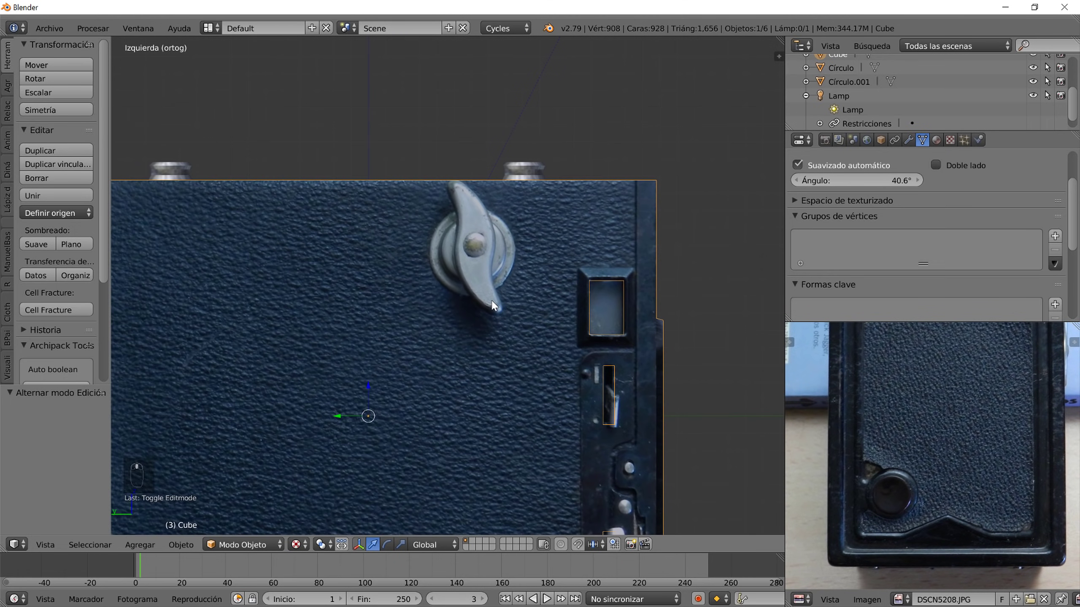
pyautogui.rightClick(410, 427)
pyautogui.hotkey('shift', 's')
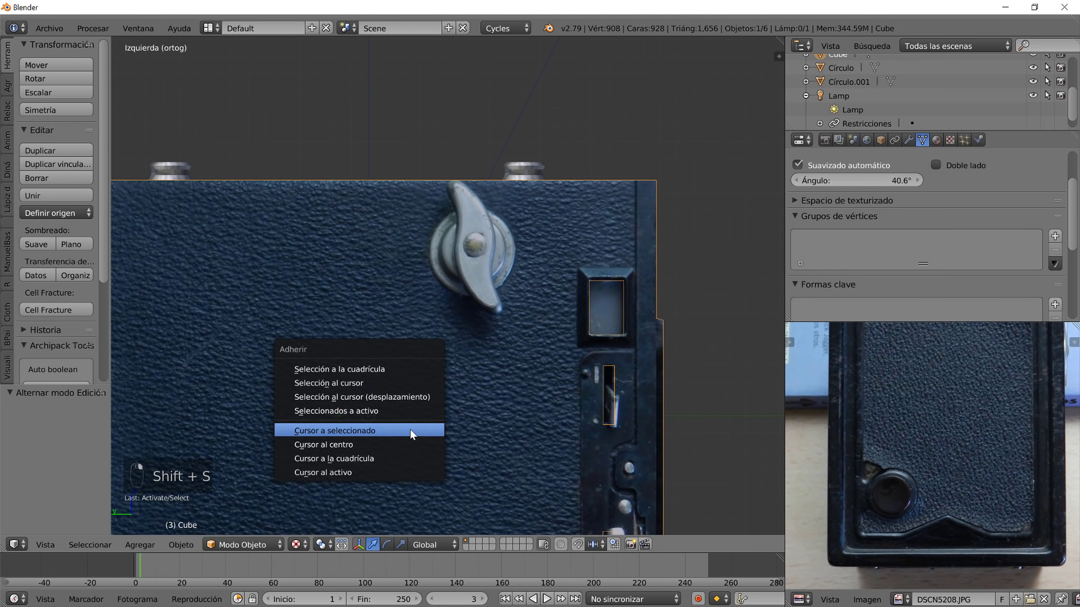
pyautogui.click(410, 433)
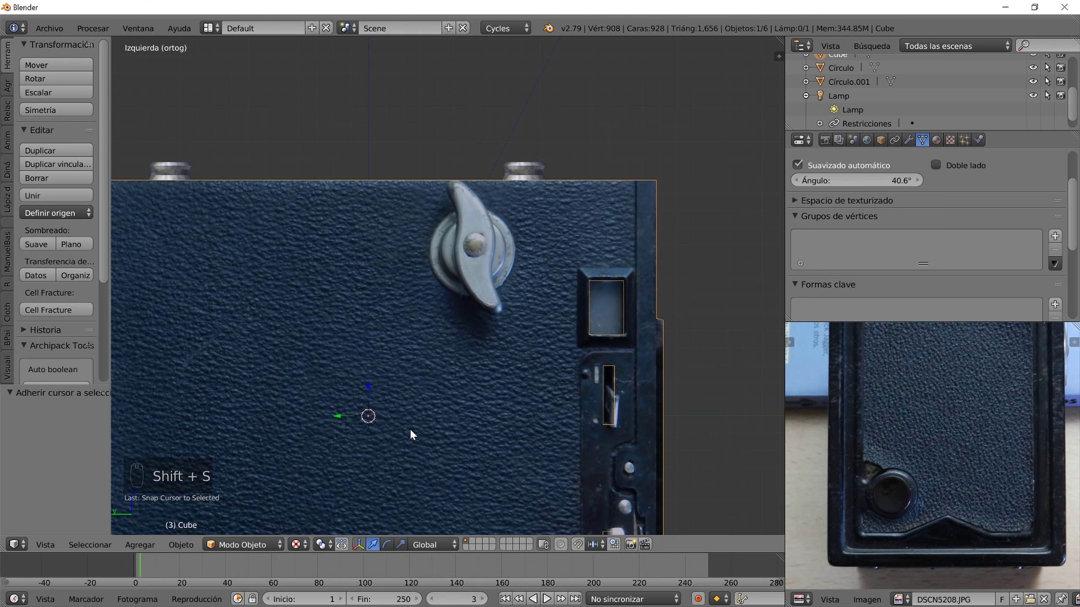
pyautogui.hotkey('shift', 'a')
pyautogui.moveTo(374, 397)
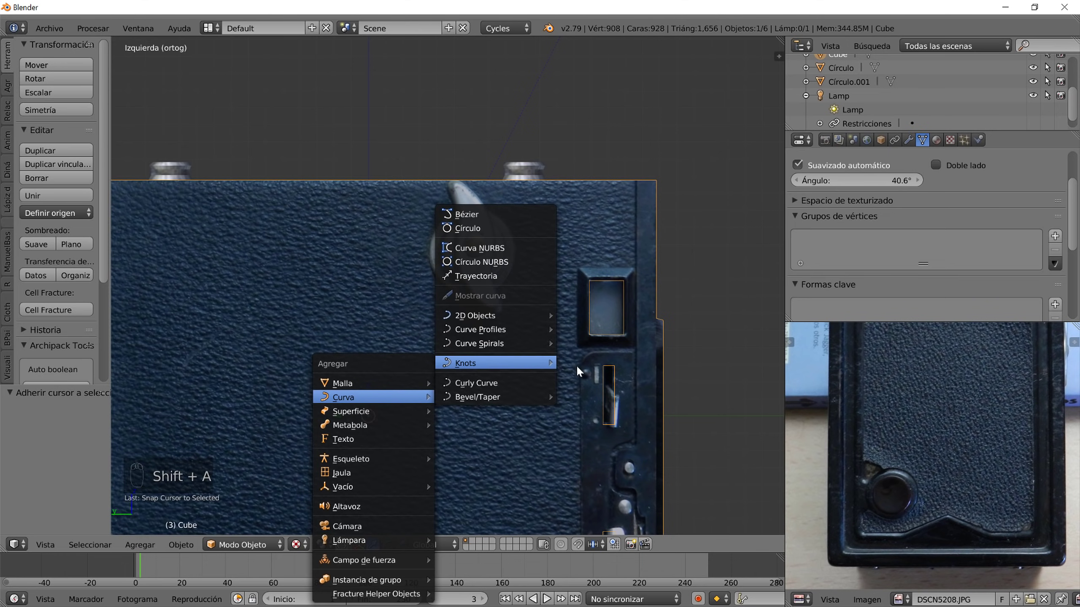
pyautogui.press('Escape')
pyautogui.press('Tab')
pyautogui.press('Tab')
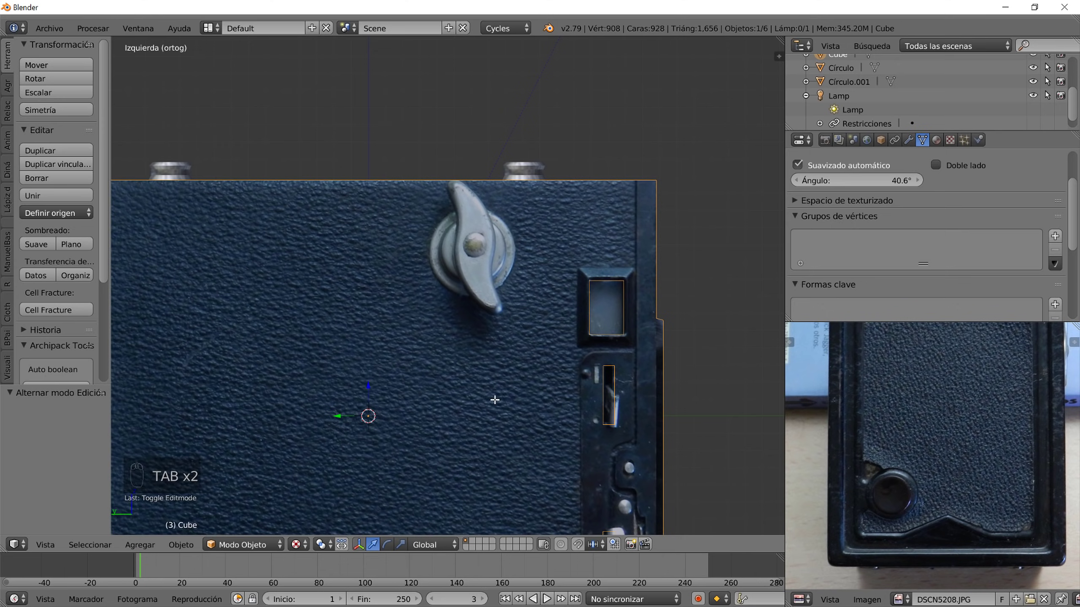
# - Snap the 3D cursor to the centre of the two selected faces under the winder, ending in Object Mode
pyautogui.press('Tab')
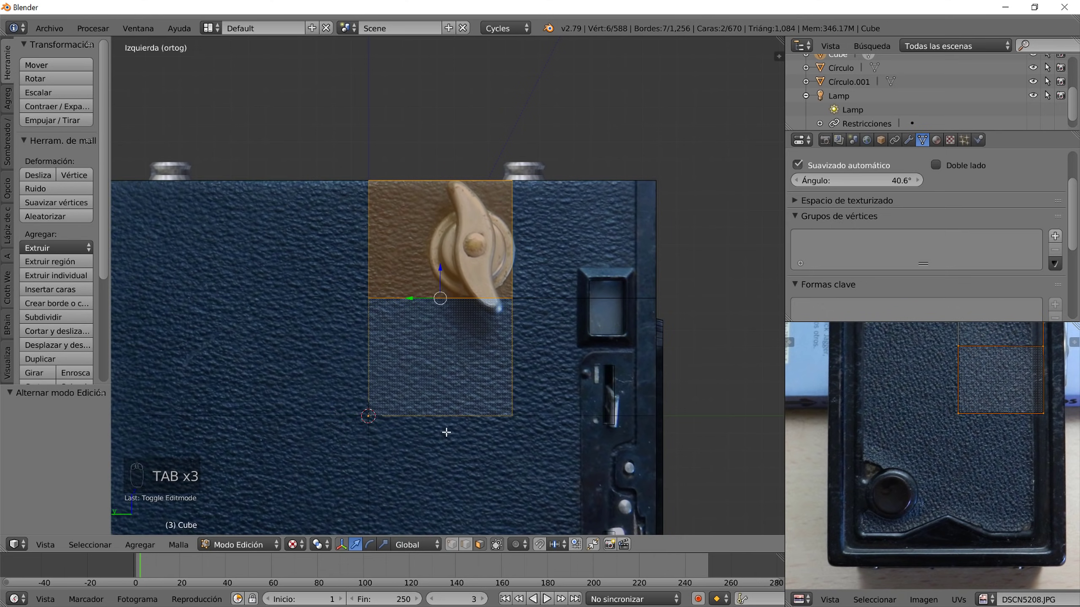
pyautogui.hotkey('shift', 's')
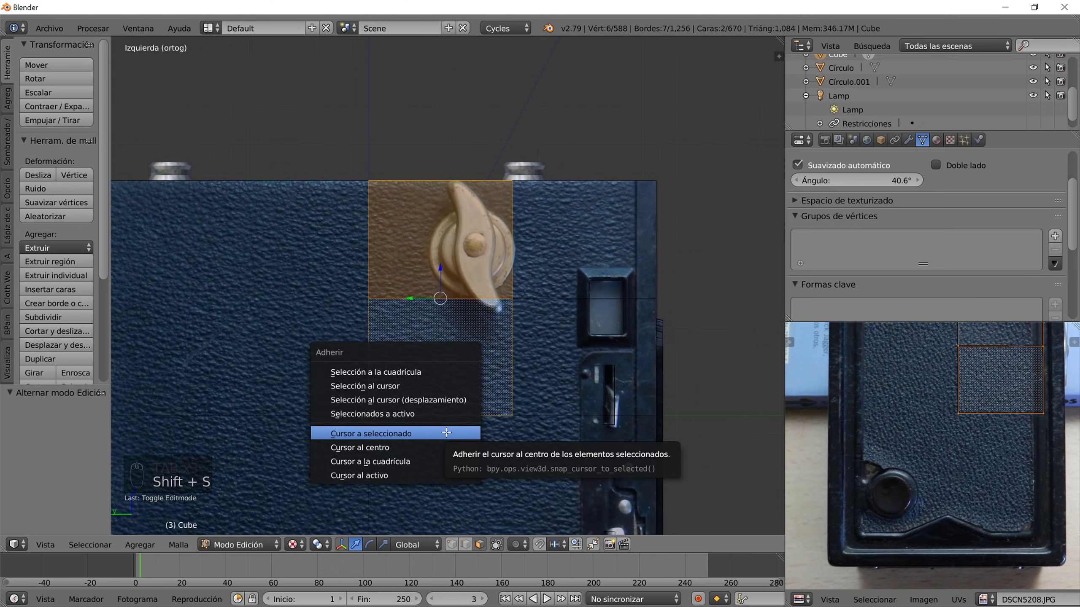
pyautogui.click(445, 431)
pyautogui.press('Tab')
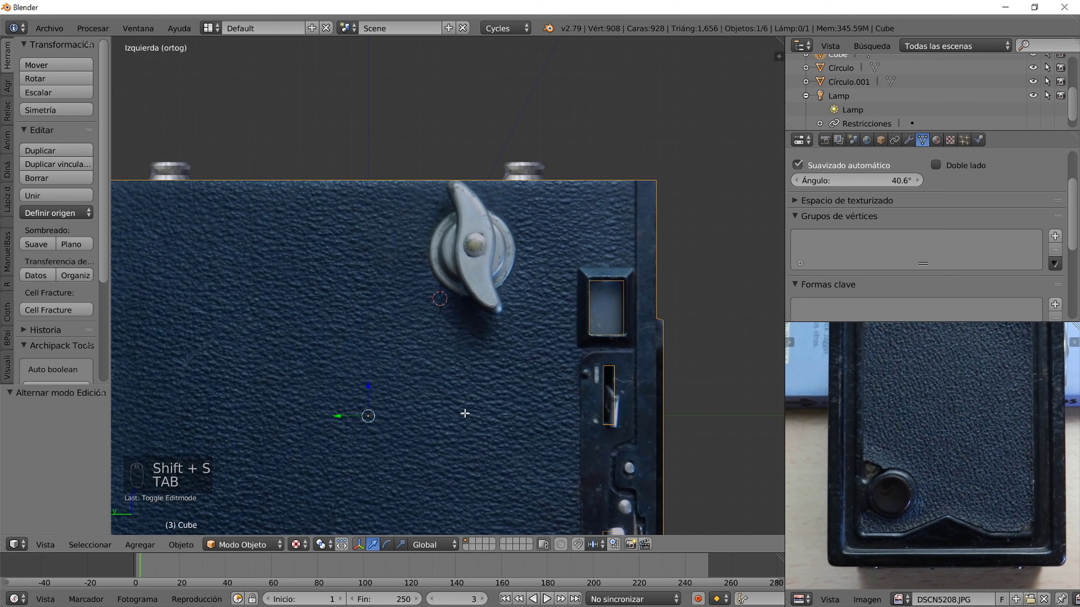
# - Add a 32-vertex mesh circle of radius 1 at the 3D cursor, aligned to the left view
pyautogui.hotkey('shift', 'a')
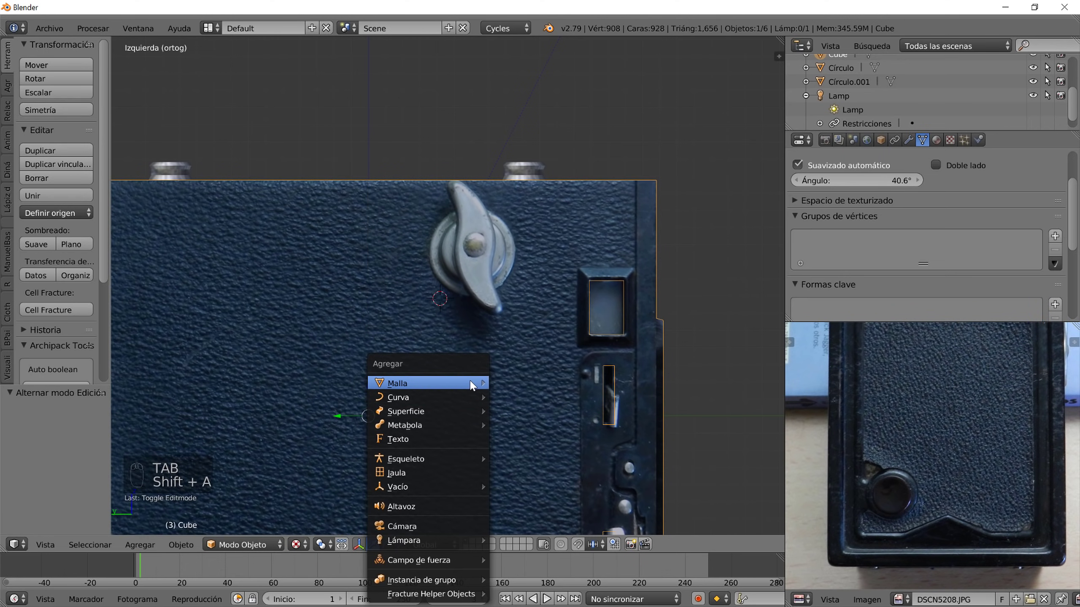
pyautogui.moveTo(476, 384)
pyautogui.click(558, 68)
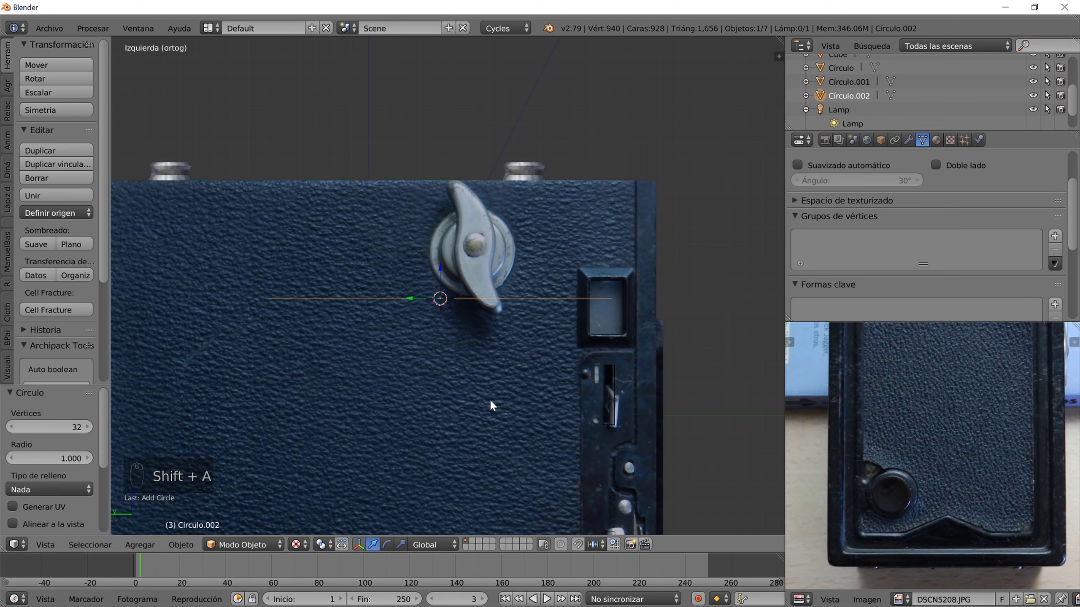
pyautogui.click(42, 519)
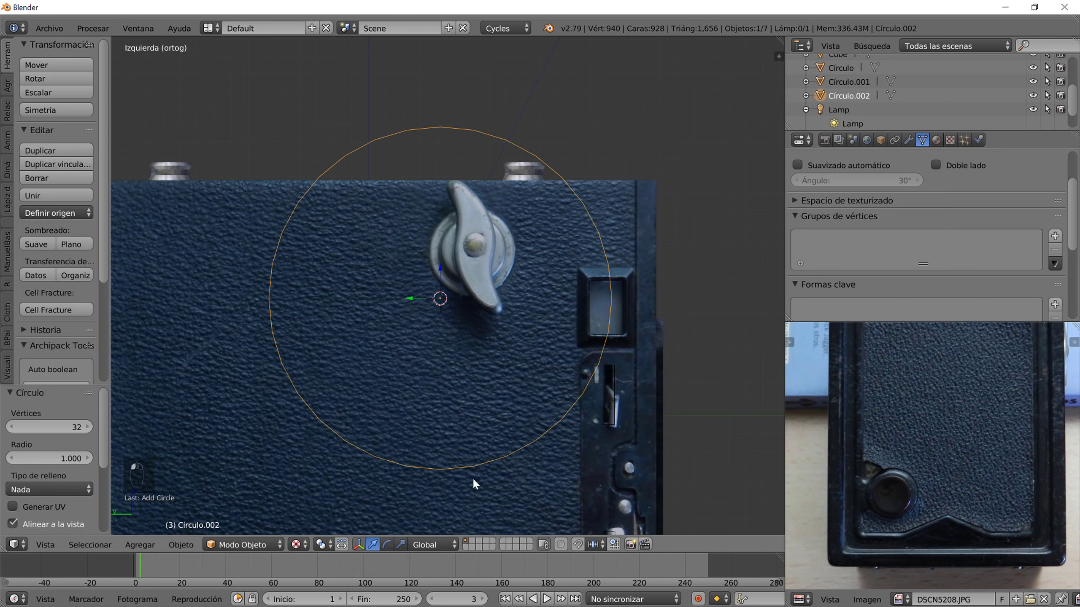
# - Scale the circle by about 0.232, move it over the photographed winder's round base, and scale it by about 1.064 to match the rim
pyautogui.press('s')
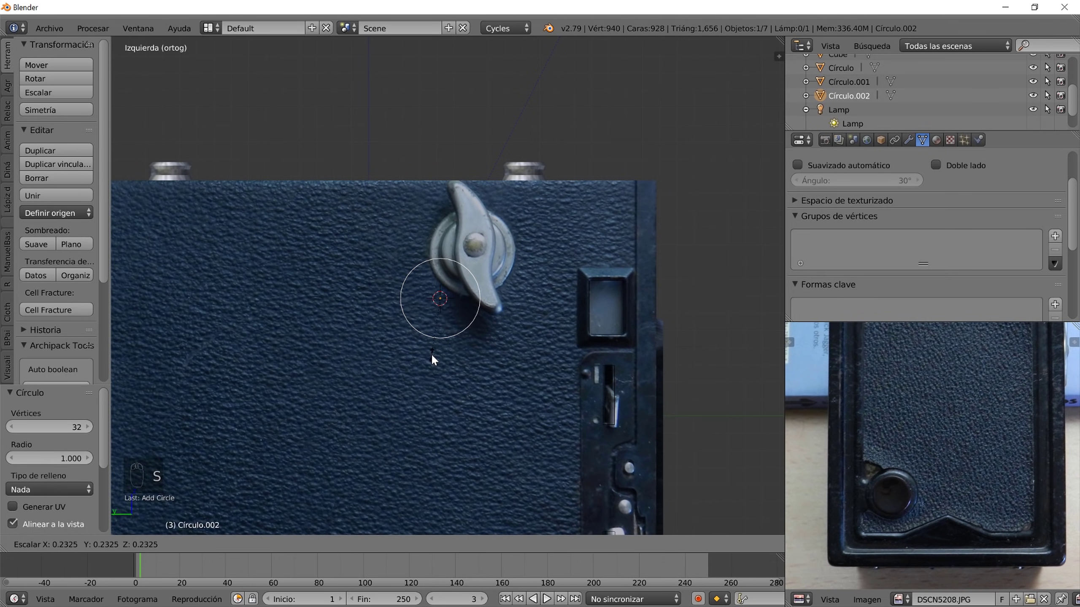
pyautogui.click(432, 355)
pyautogui.press('g')
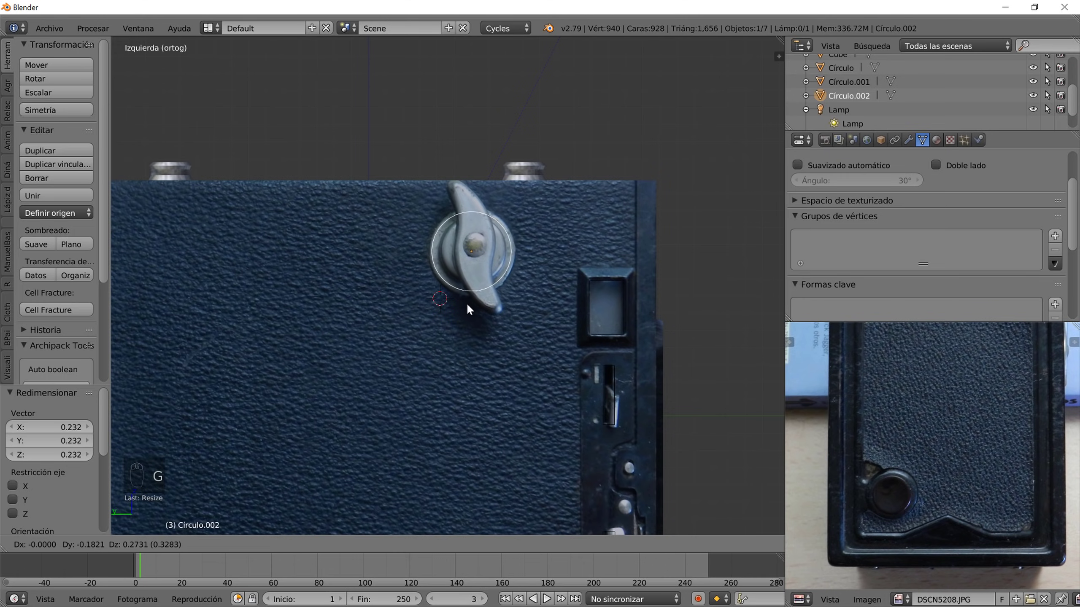
pyautogui.click(467, 304)
pyautogui.scroll(4, 476, 294)
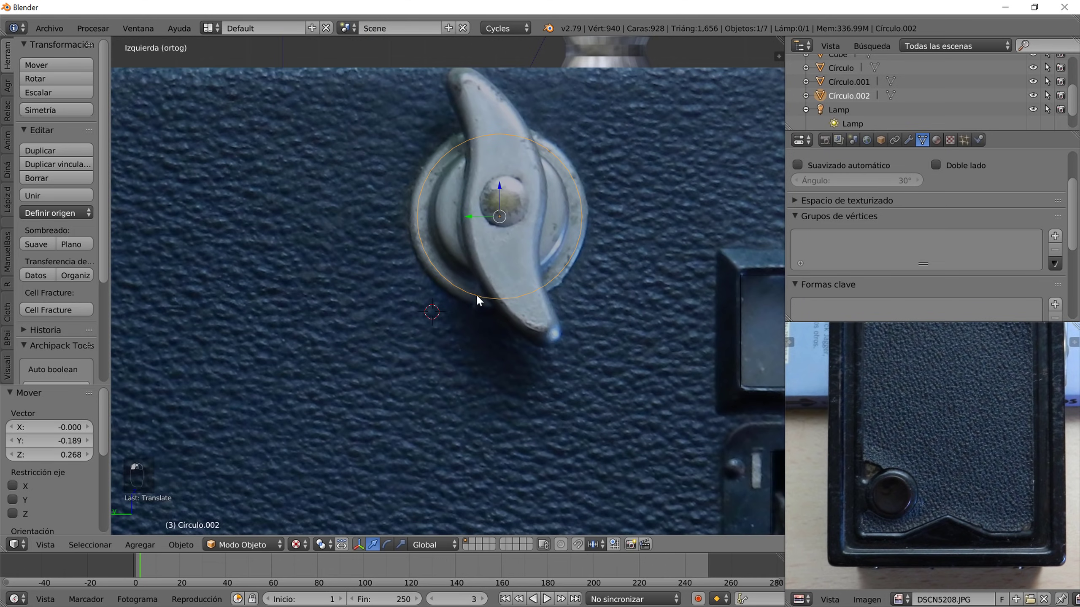
pyautogui.press('s')
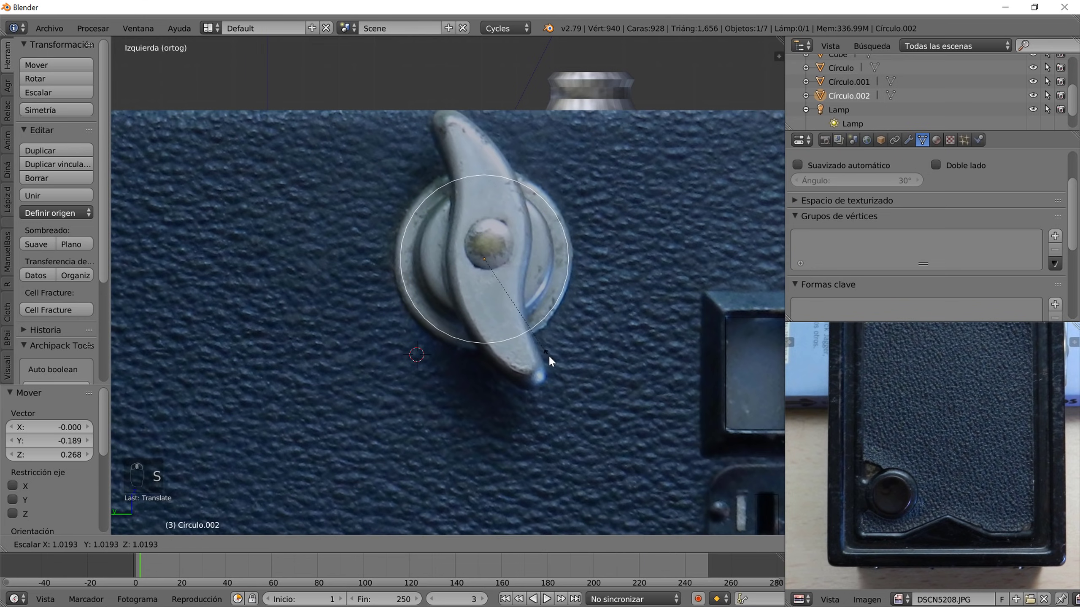
pyautogui.click(572, 392)
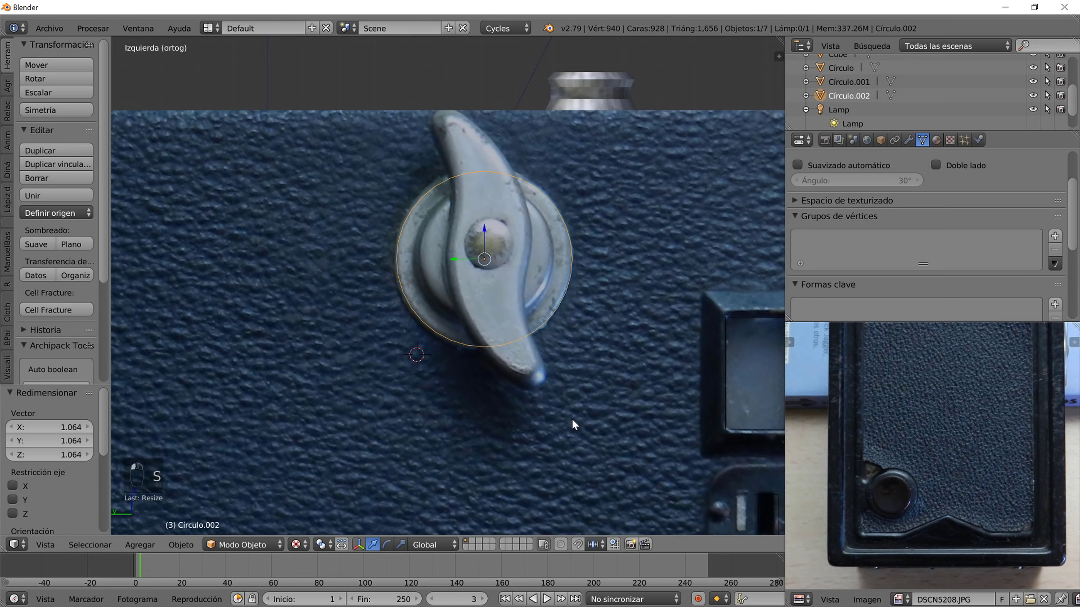
# - Extrude the circle's edge inward at a scale of about 0.742 to form a flat ring
pyautogui.press('Tab')
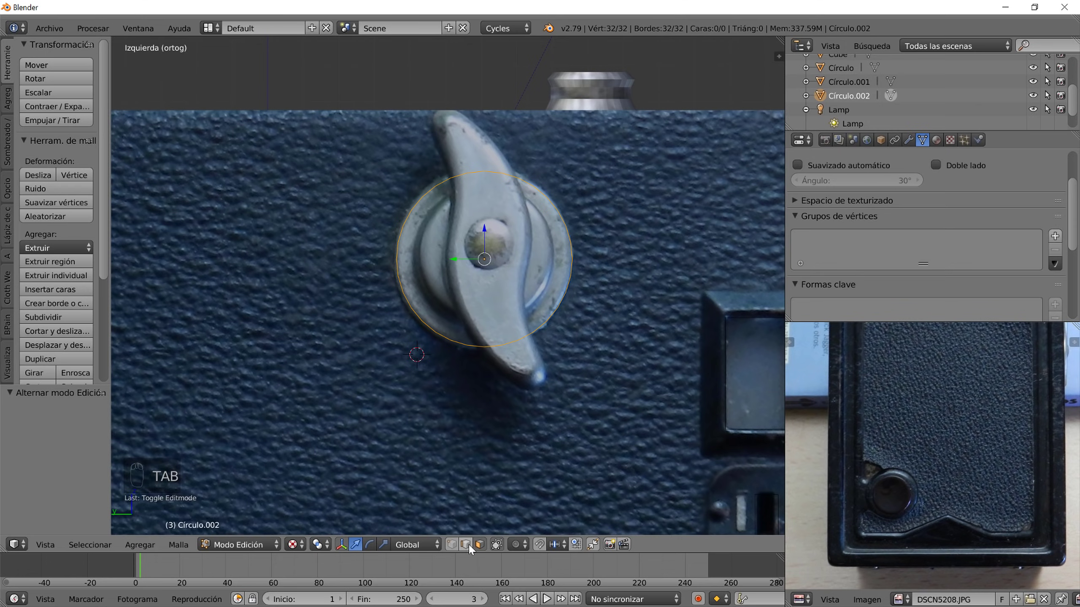
pyautogui.press('e')
pyautogui.press('s')
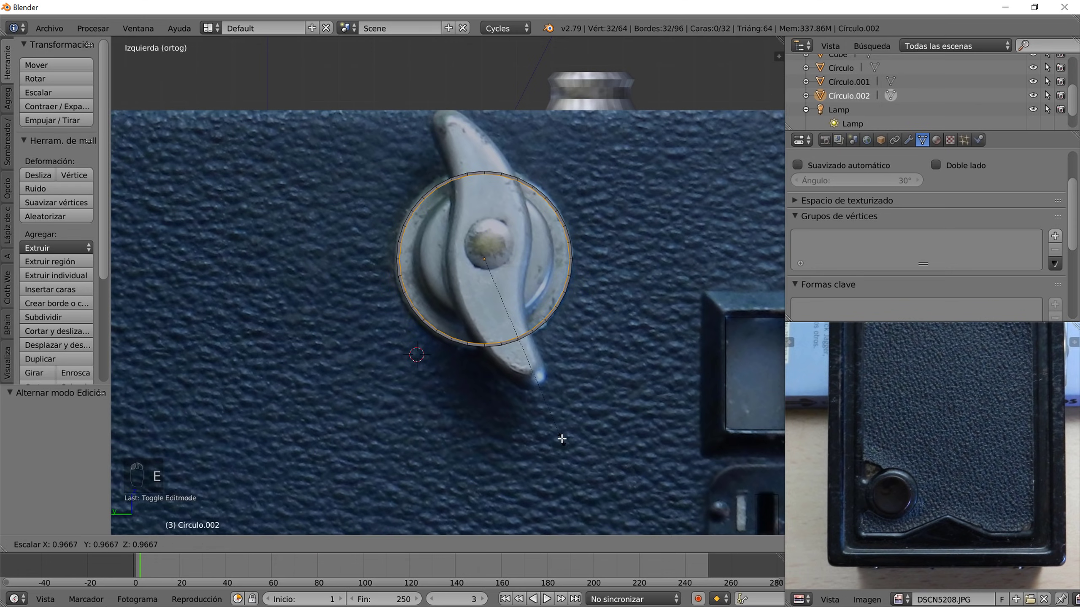
pyautogui.click(542, 398)
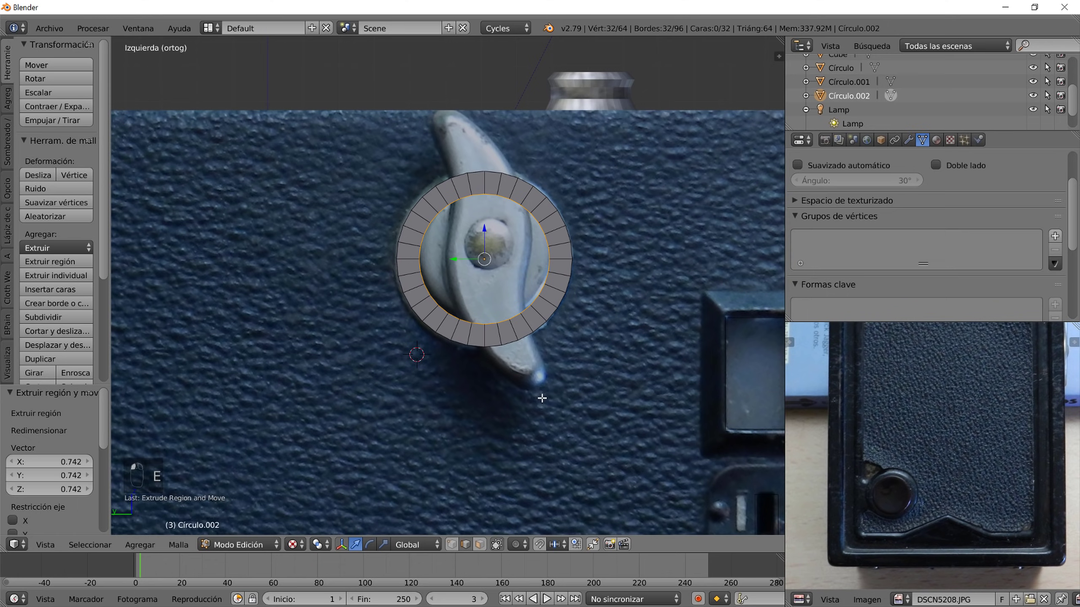
# - Extrude the ring's inner edge twice in place, scale the newest loop to about 0.978, and fill it with a face
pyautogui.press('e')
pyautogui.press('e')
pyautogui.rightClick(535, 388)
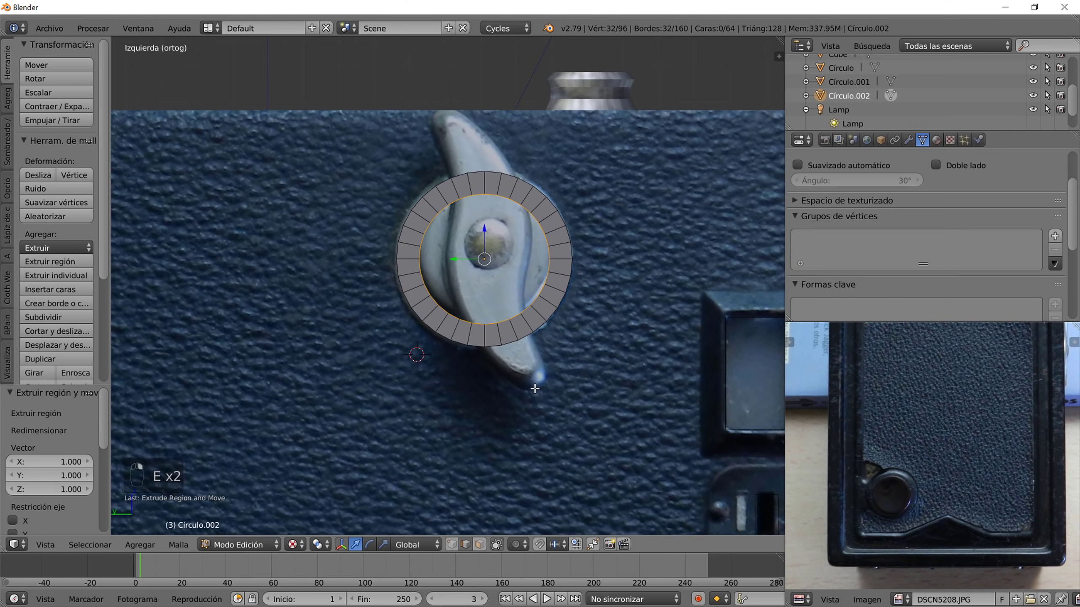
pyautogui.press('e')
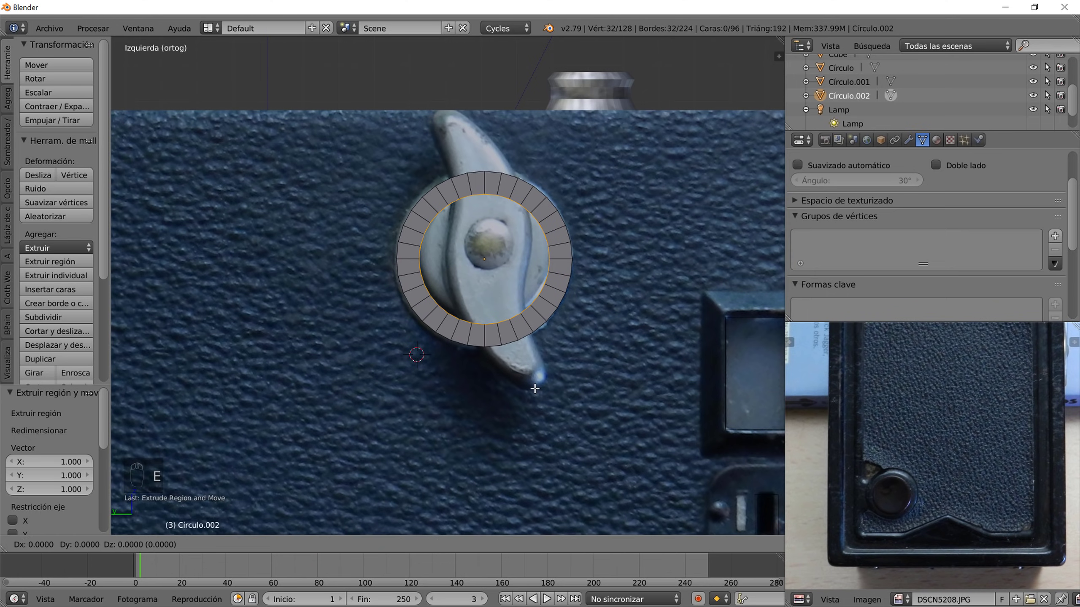
pyautogui.rightClick(536, 384)
pyautogui.press('s')
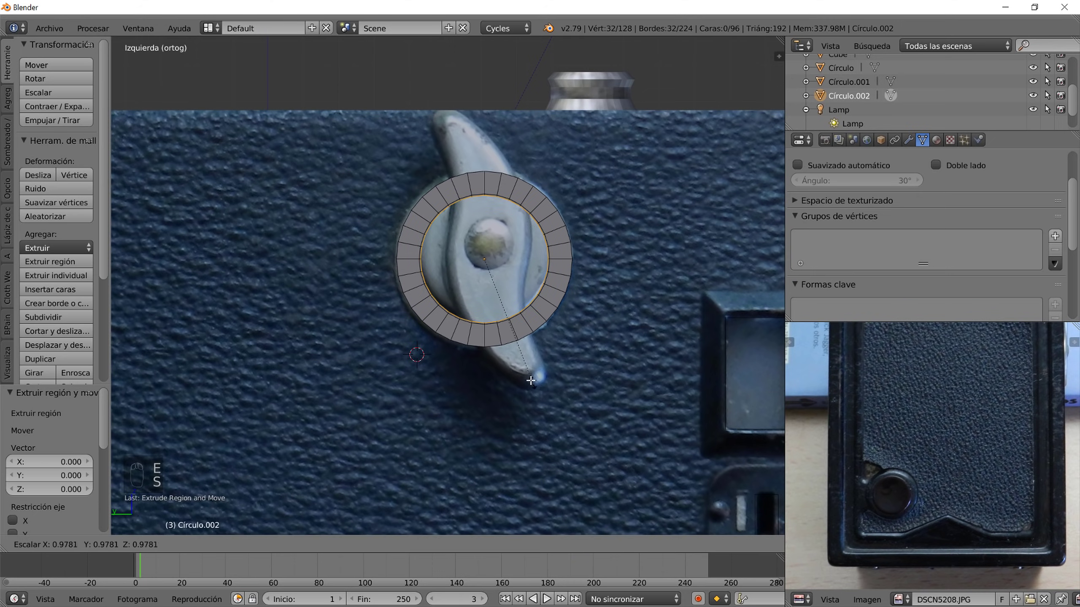
pyautogui.click(530, 381)
pyautogui.press('f')
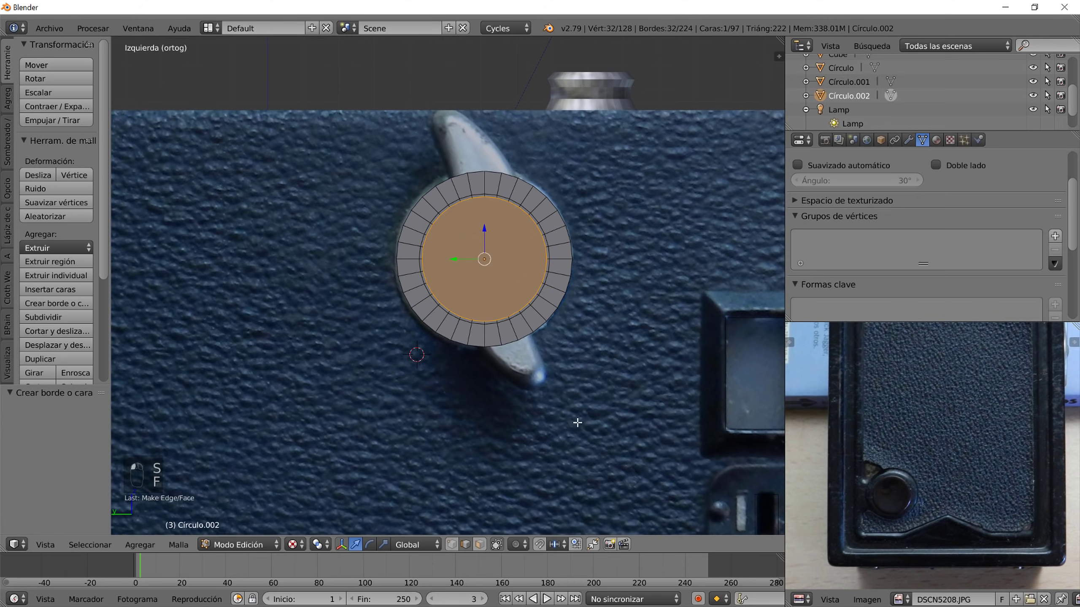
# - Move the filled centre face about -0.067 along X out from the camera side, and bevel its edge about 0.101 with 3 segments
pyautogui.moveTo(569, 424); pyautogui.dragTo(446, 371, button='middle')
pyautogui.scroll(-5, 496, 403)
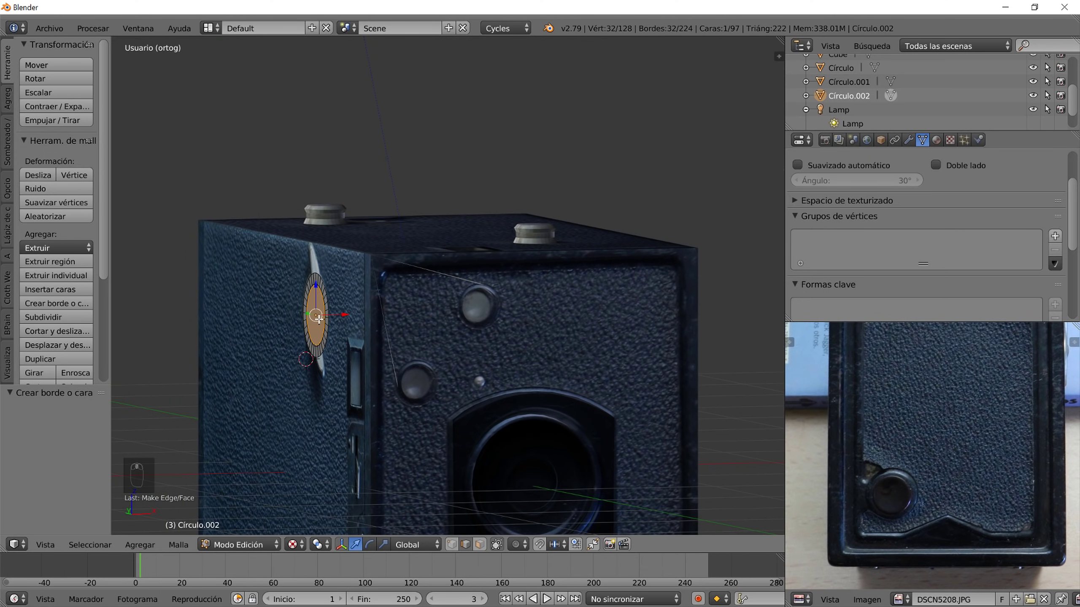
pyautogui.moveTo(339, 314); pyautogui.dragTo(330, 314)
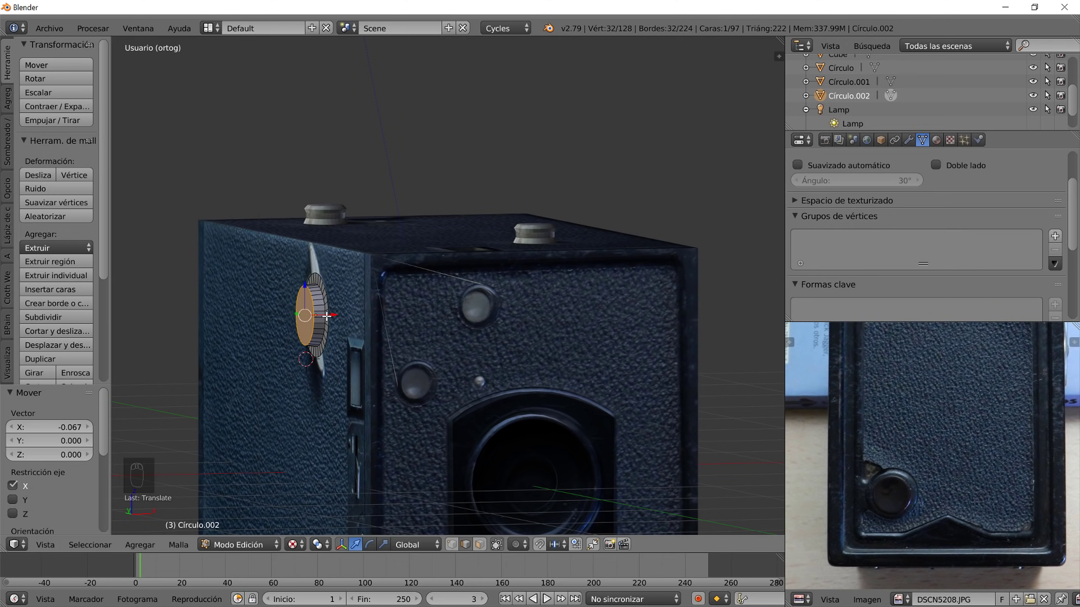
pyautogui.hotkey('ctrl', 'b')
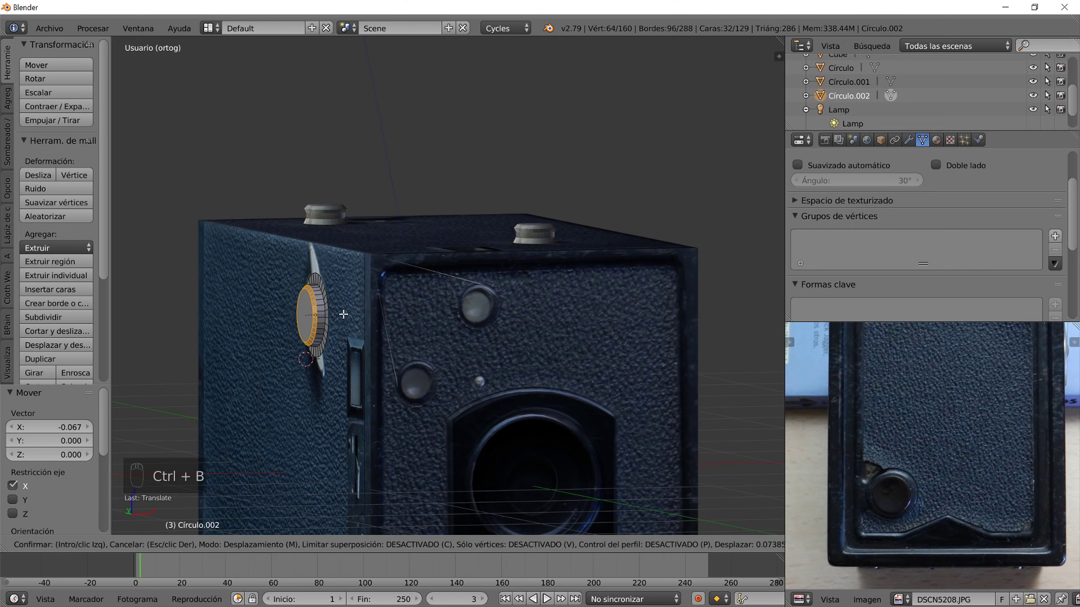
pyautogui.click(348, 314)
pyautogui.moveTo(349, 314); pyautogui.dragTo(411, 367, button='middle')
pyautogui.press('ctrl+KP_3')
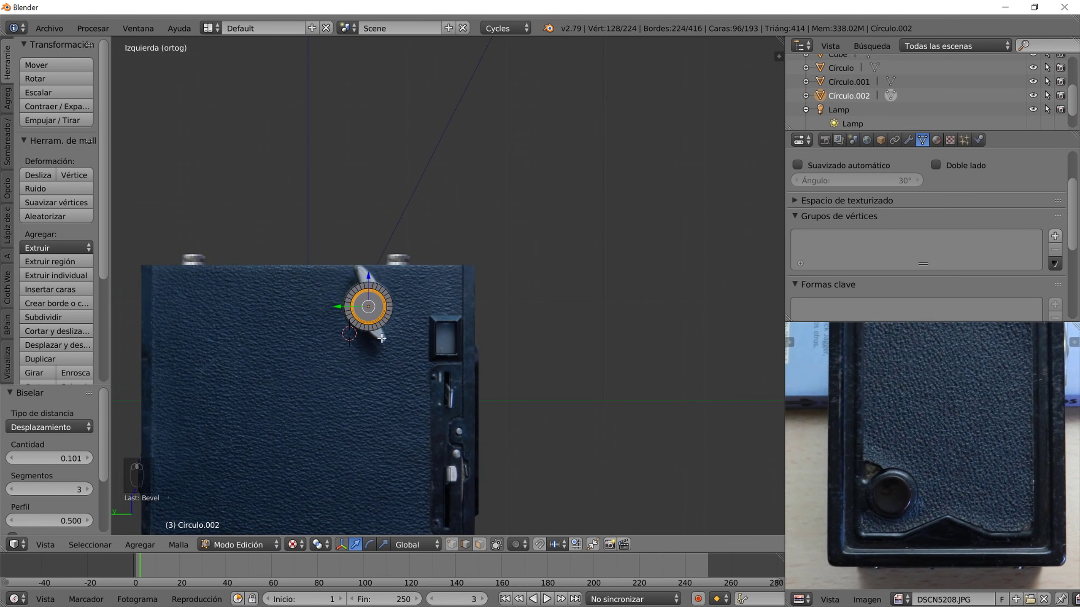
# - Leave Edit Mode on the new winder disc and make the Círculo.001 object active
pyautogui.press('Tab')
pyautogui.scroll(6, 382, 339)
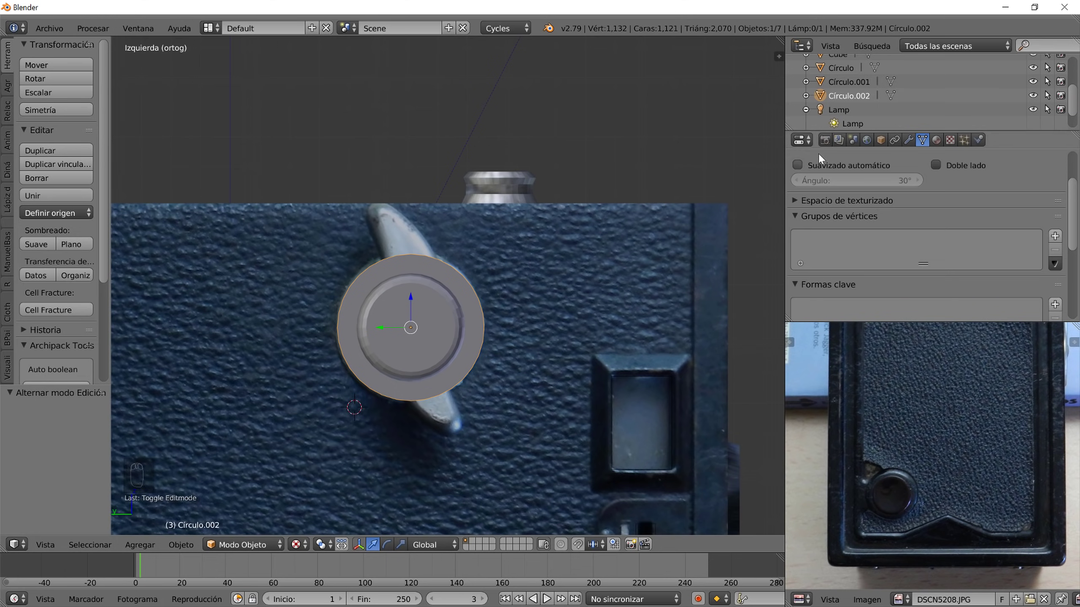
pyautogui.click(853, 85)
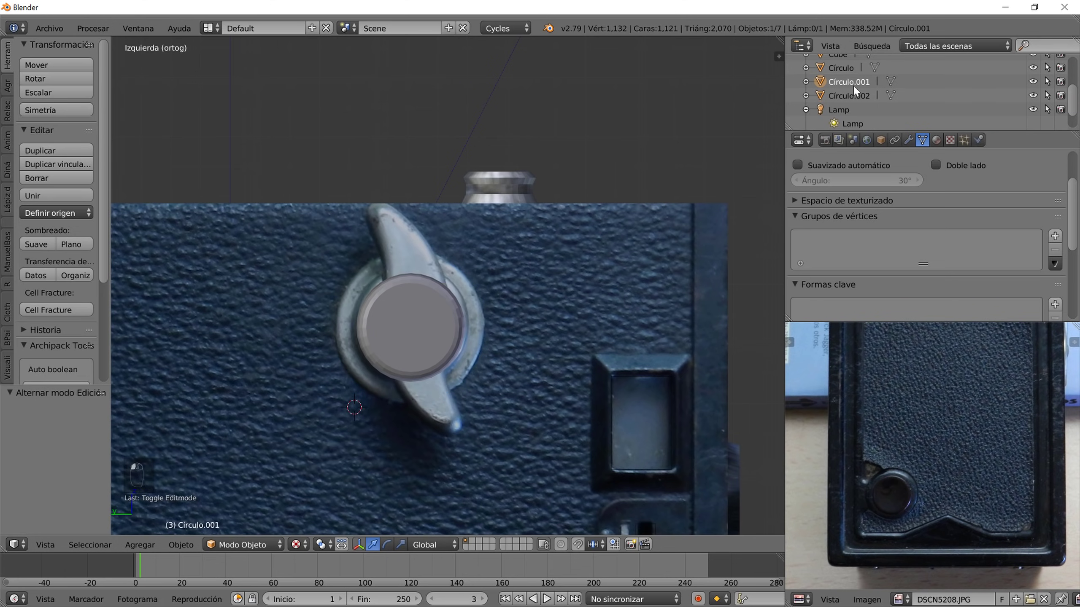
# - Rename the Círculo.001 object to cam and the winder disc object Círculo.002 to man
pyautogui.doubleClick(854, 83)
pyautogui.write('cam')
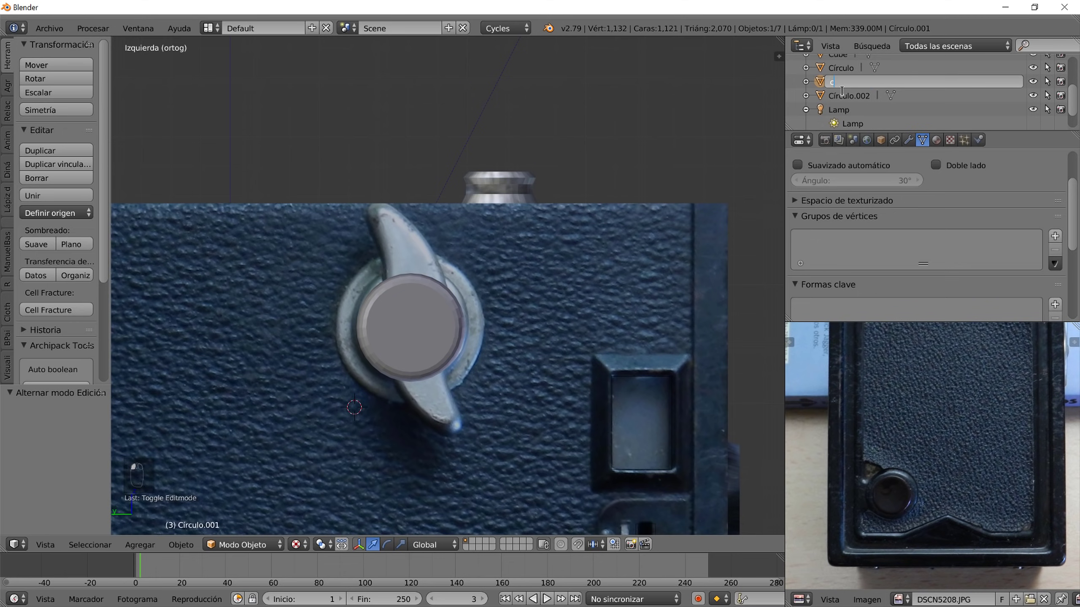
pyautogui.press('Return')
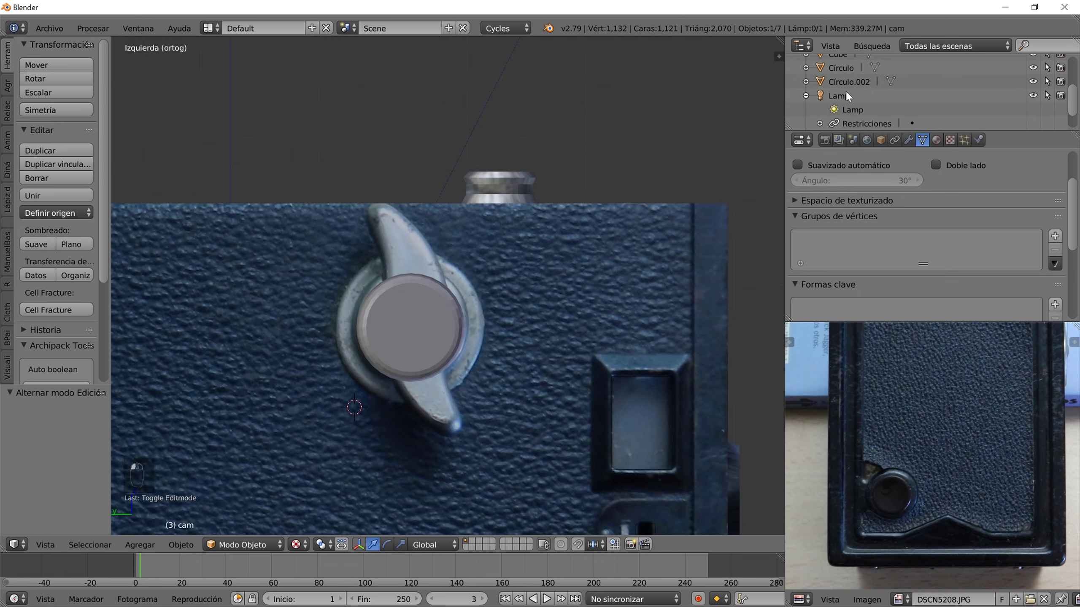
pyautogui.rightClick(433, 331)
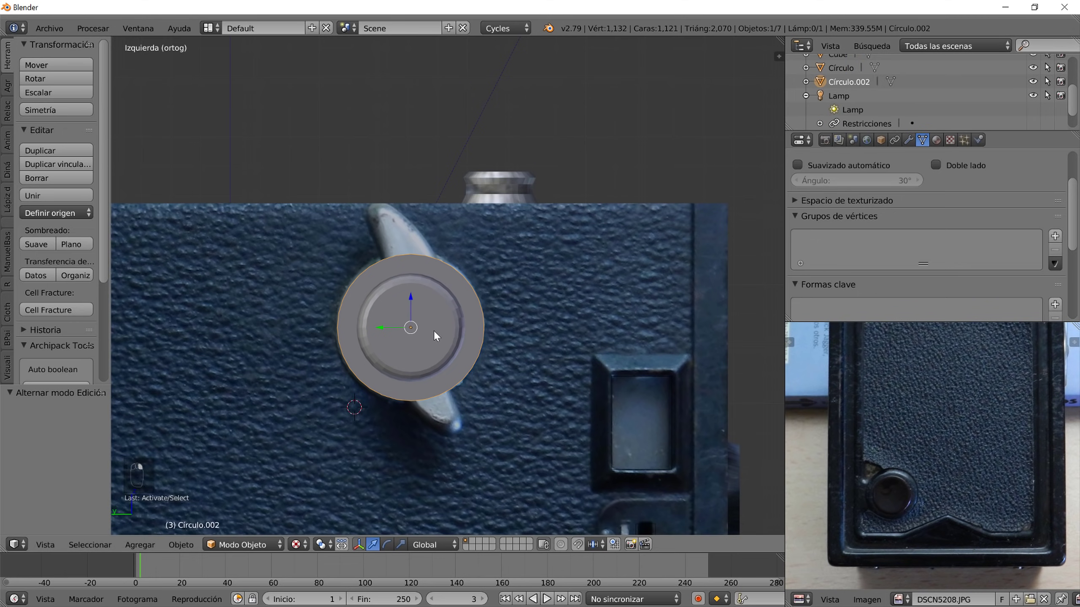
pyautogui.doubleClick(849, 83)
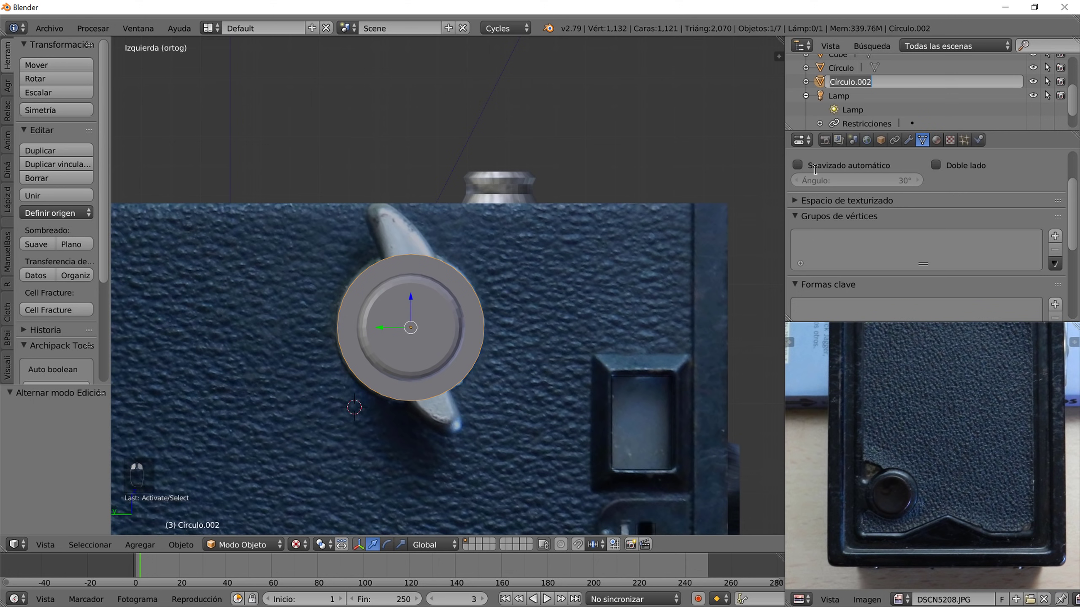
pyautogui.write('man')
pyautogui.press('Return')
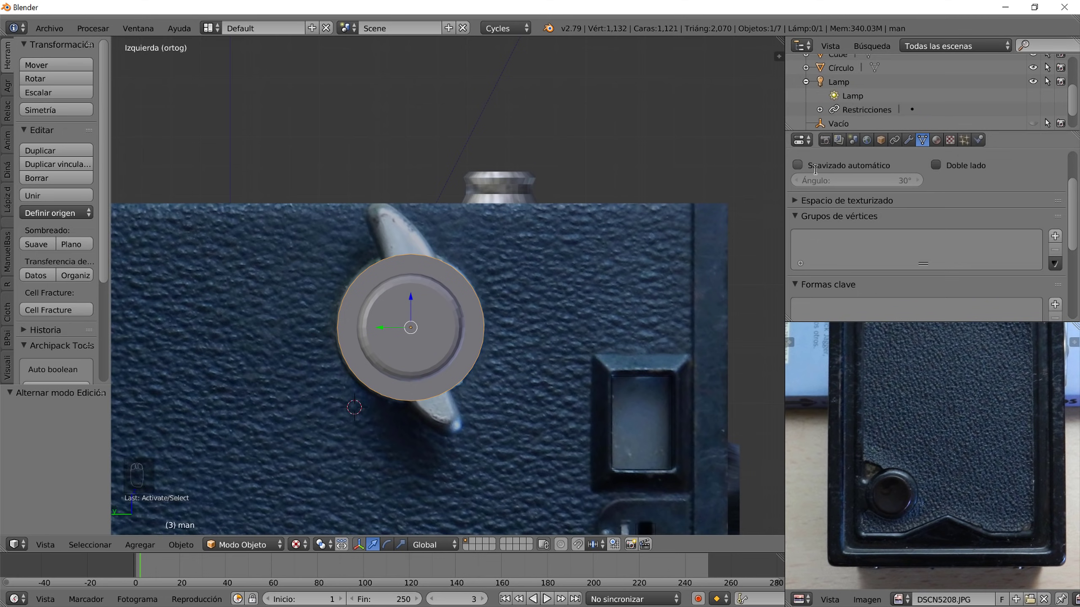
# - Apply smooth shading to the winder disc and hide it to uncover the photographed lever
pyautogui.click(36, 244)
pyautogui.press('f')
pyautogui.press('f')
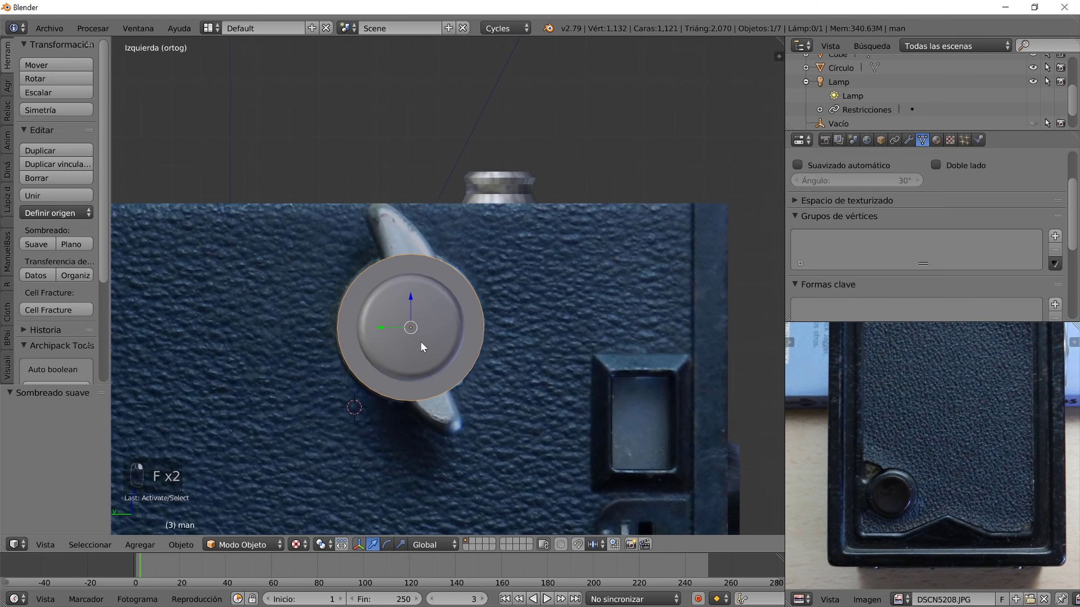
pyautogui.press('h')
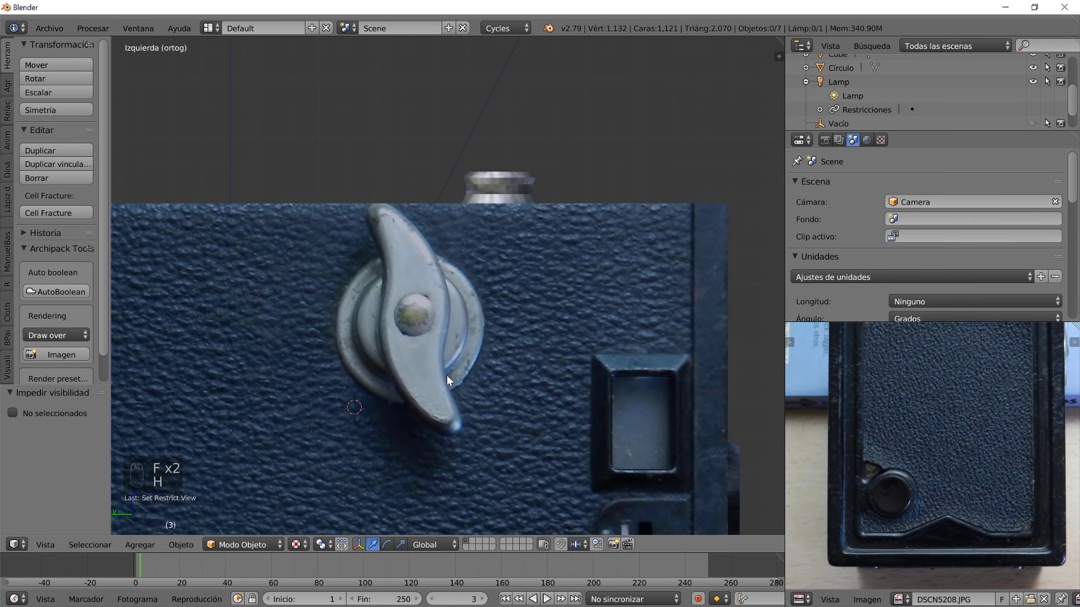
# - Add a single vertex and move it about -0.067 along Y and 0.688 along Z to the photographed lever's upper tip
pyautogui.hotkey('shift', 'a')
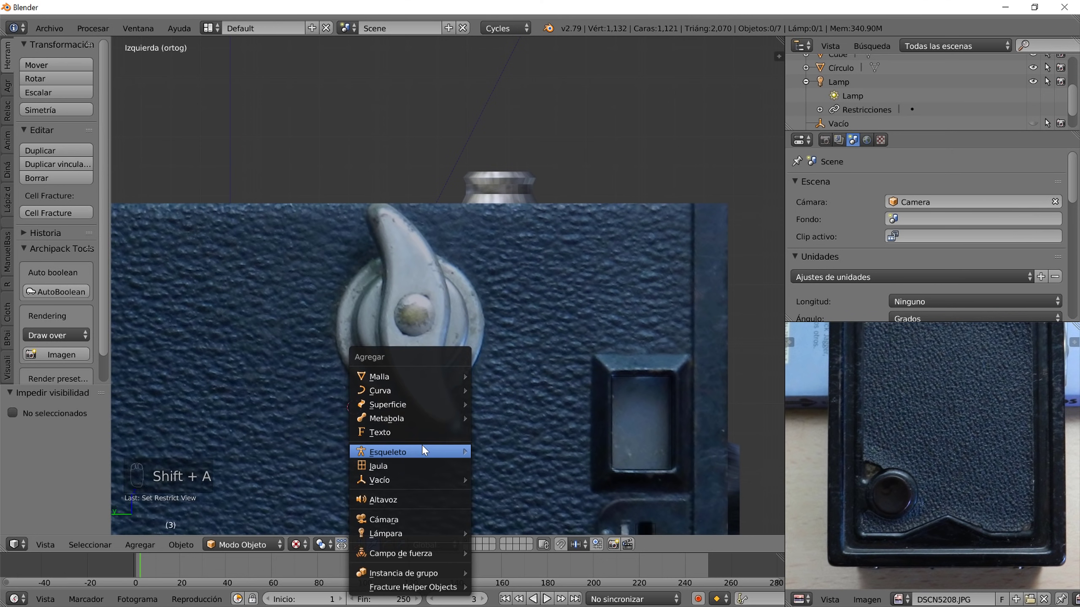
pyautogui.moveTo(424, 447)
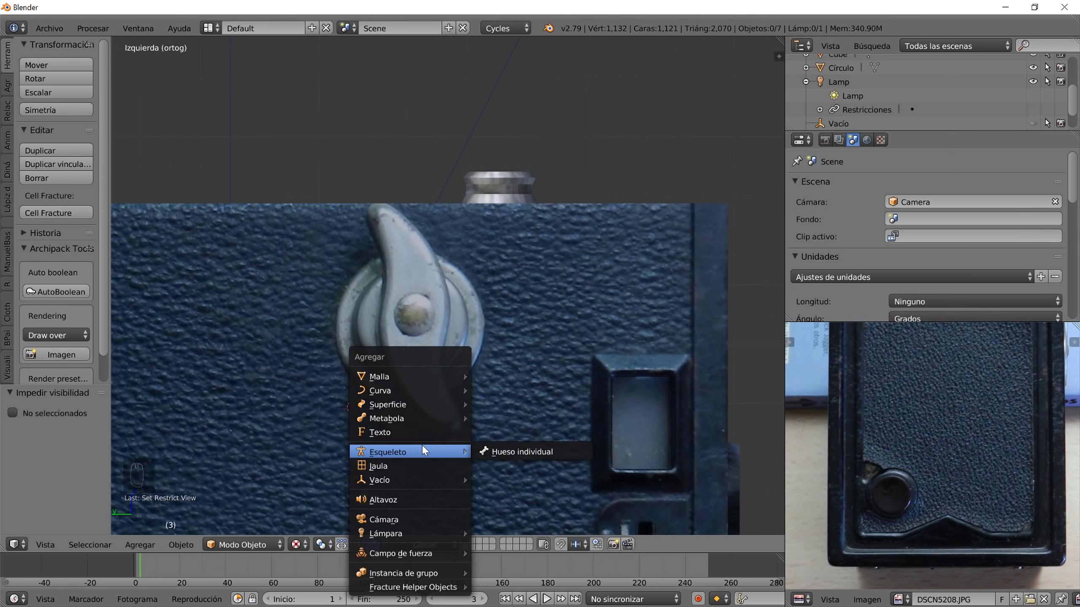
pyautogui.moveTo(430, 377)
pyautogui.moveTo(525, 184)
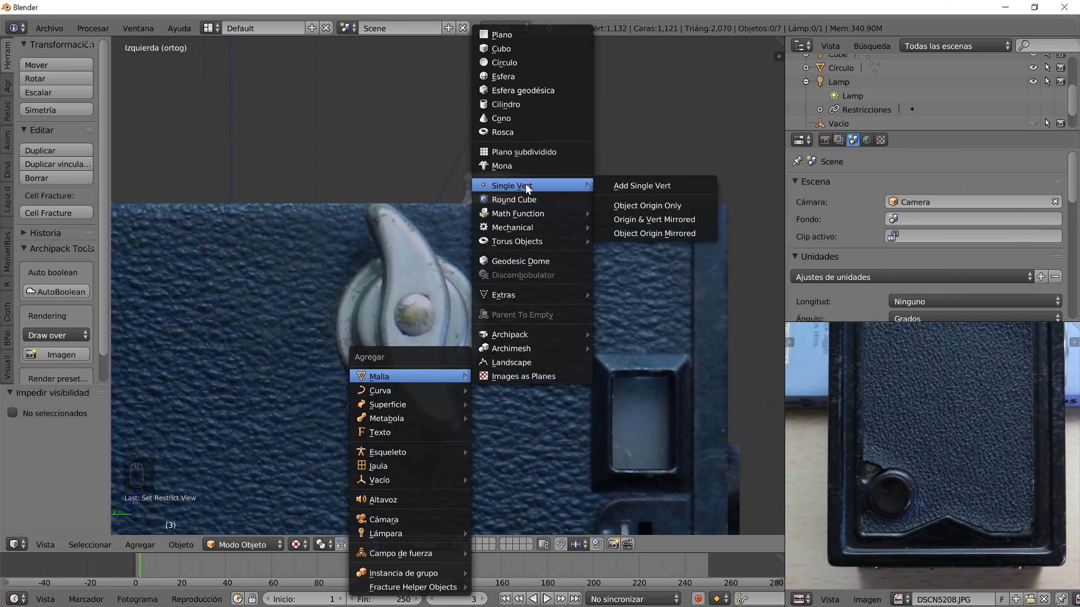
pyautogui.click(638, 184)
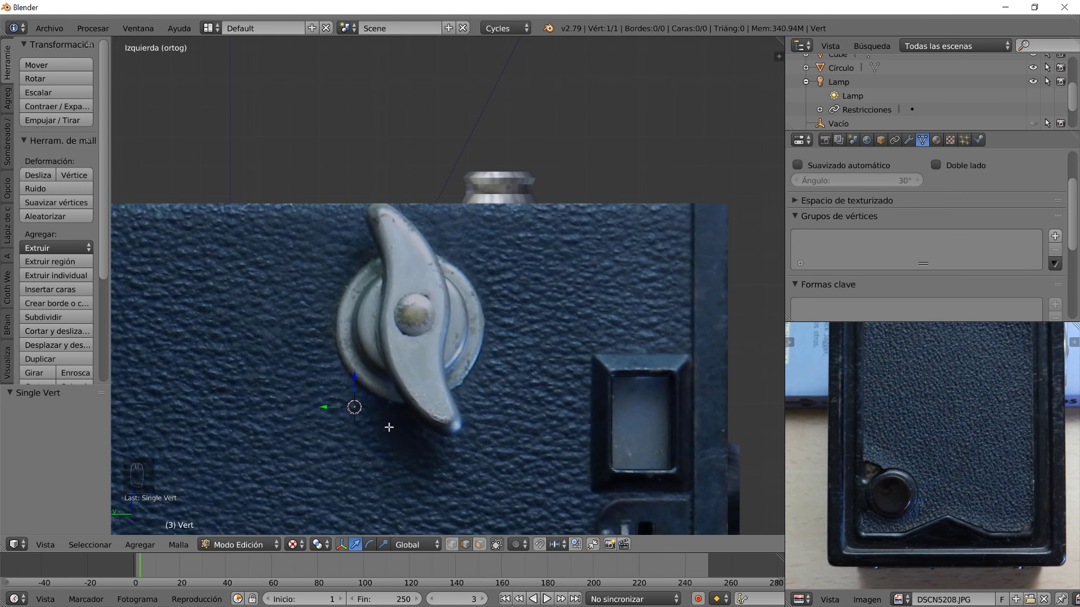
pyautogui.press('g')
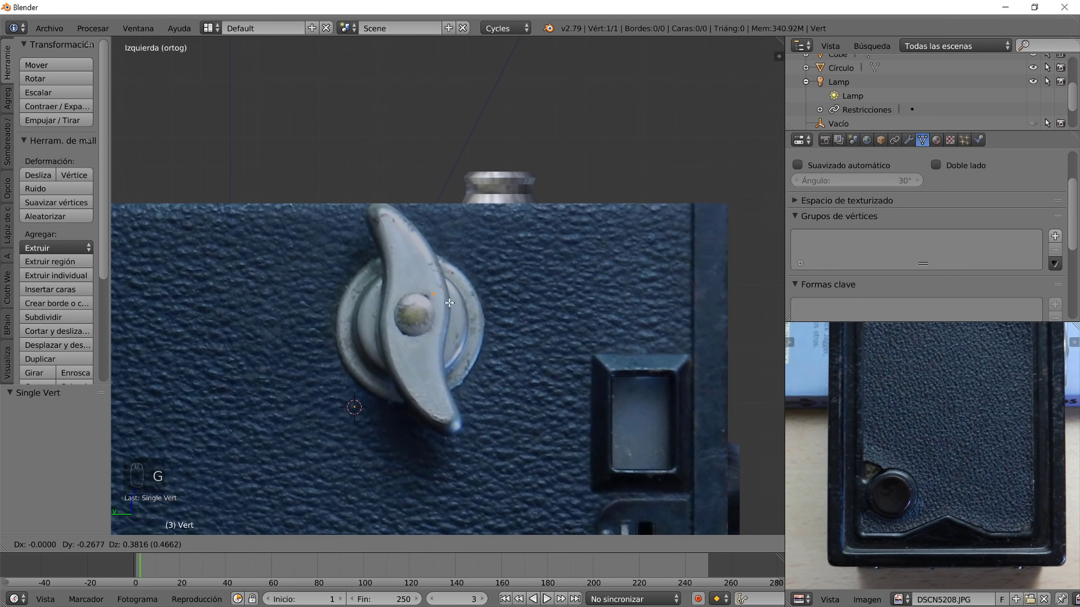
pyautogui.click(389, 215)
pyautogui.scroll(4, 370, 140)
pyautogui.keyDown('shift'); pyautogui.moveTo(370, 140); pyautogui.dragTo(419, 175, button='middle'); pyautogui.keyUp('shift')
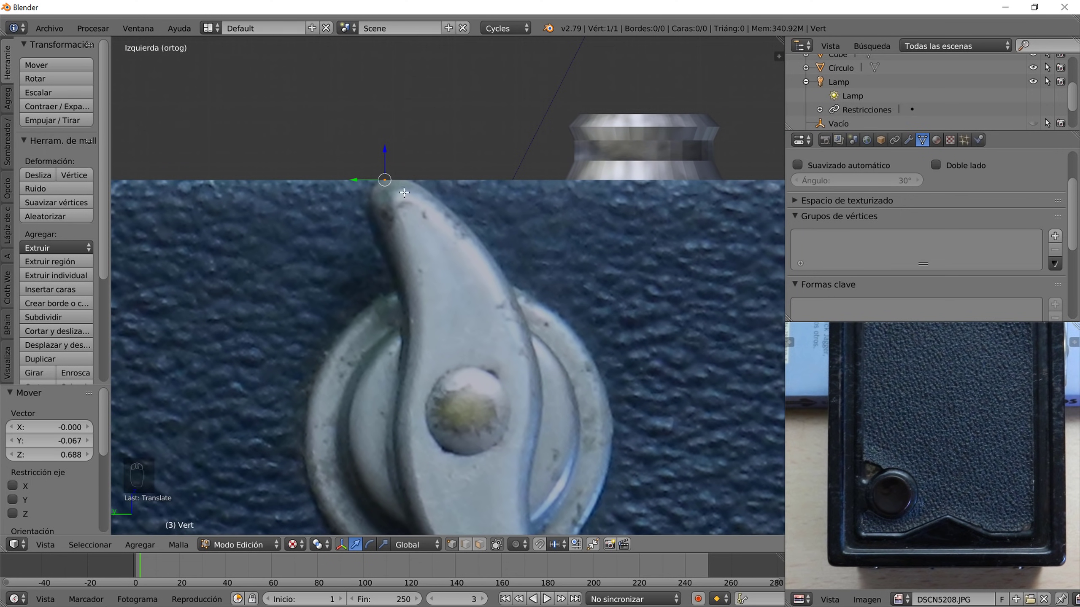
# - Trace the upper half of the lever's right edge by extruding seven vertices from the tip down to the rivet's height
pyautogui.press('e')
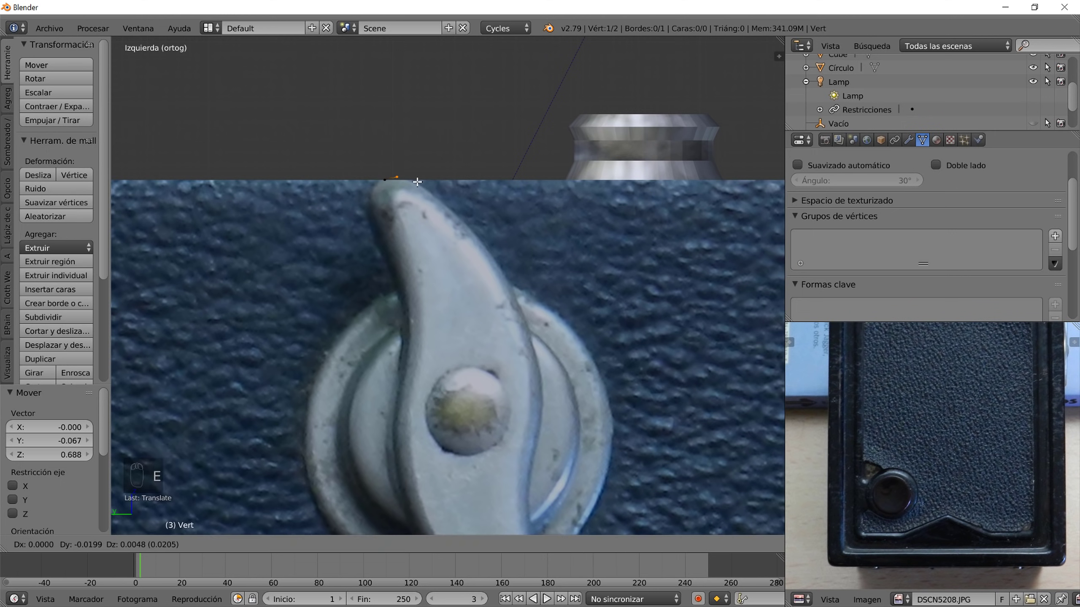
pyautogui.click(418, 184)
pyautogui.press('e')
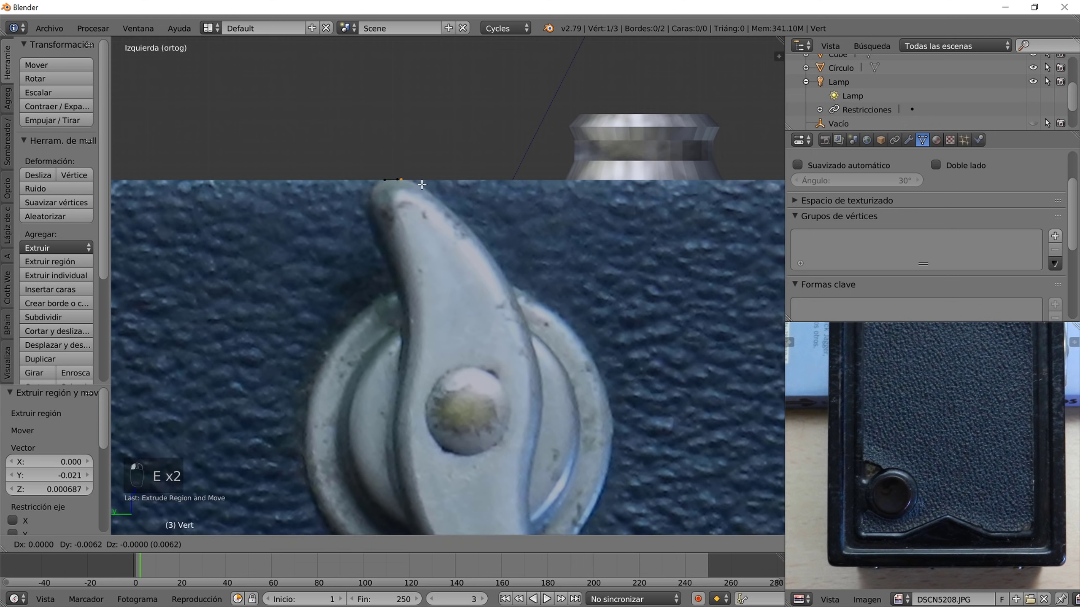
pyautogui.click(435, 191)
pyautogui.press('e')
pyautogui.click(454, 201)
pyautogui.press('e')
pyautogui.click(477, 228)
pyautogui.press('e')
pyautogui.click(540, 315)
pyautogui.press('e')
pyautogui.click(565, 388)
pyautogui.press('e')
pyautogui.click(573, 448)
# - Continue the outline with six extruded vertices down the lower half of the lever's right edge to its lower tip
pyautogui.scroll(-1, 553, 450)
pyautogui.keyDown('shift'); pyautogui.moveTo(523, 451); pyautogui.dragTo(520, 323, button='middle'); pyautogui.keyUp('shift')
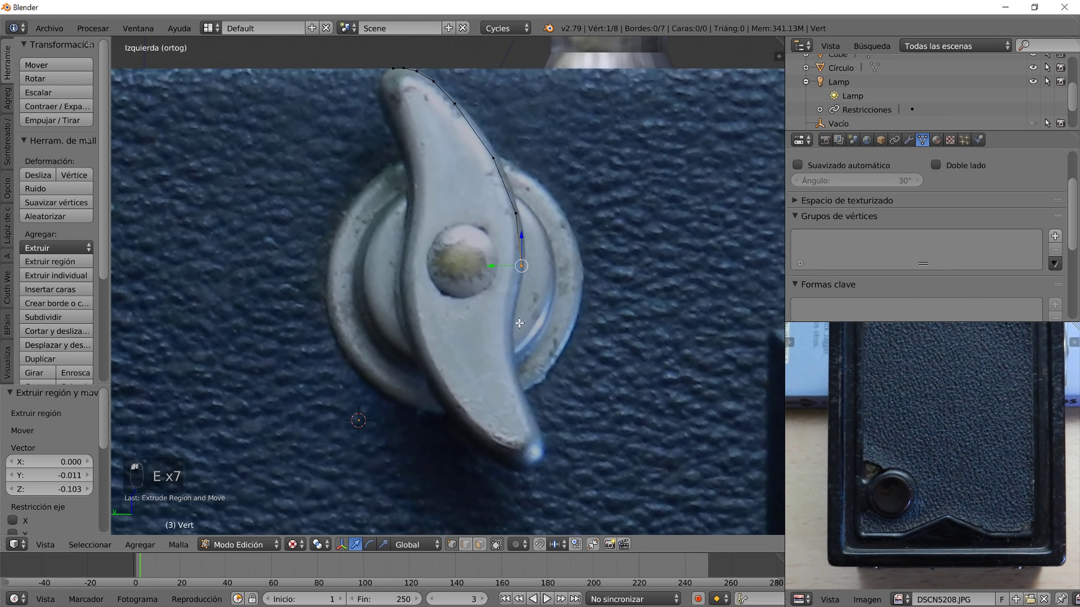
pyautogui.press('e')
pyautogui.click(501, 377)
pyautogui.press('e')
pyautogui.click(499, 416)
pyautogui.press('e')
pyautogui.click(504, 459)
pyautogui.press('e')
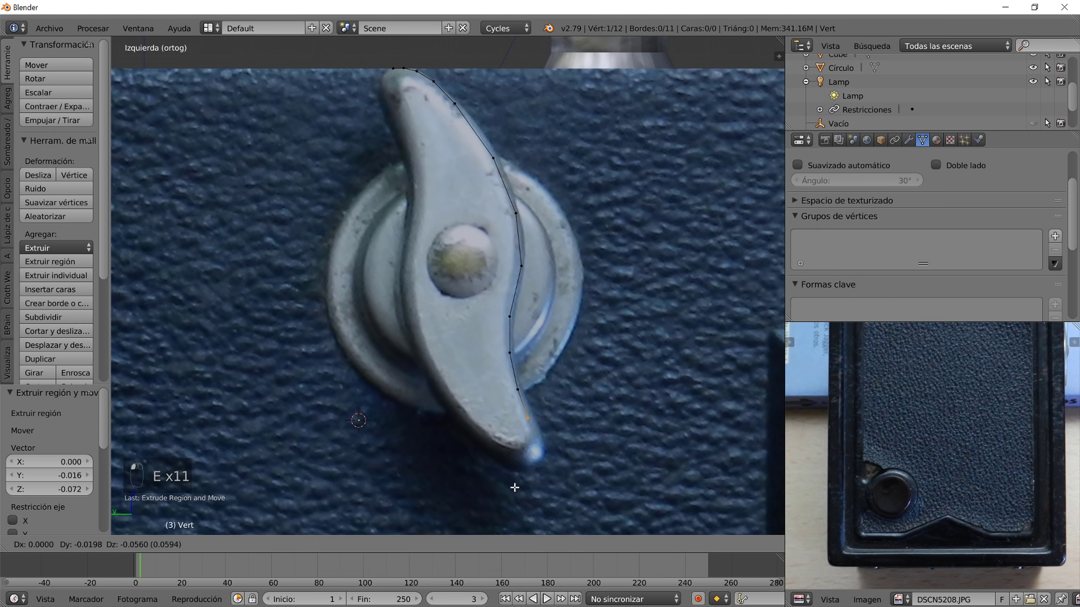
pyautogui.click(518, 488)
pyautogui.press('e')
pyautogui.click(529, 511)
pyautogui.press('e')
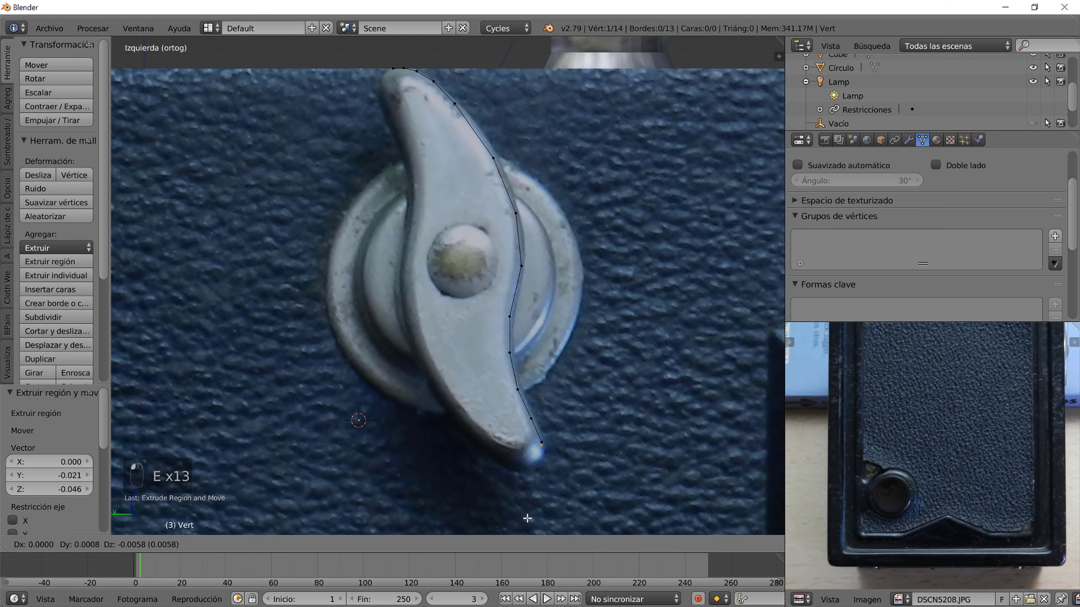
pyautogui.click(523, 528)
# - Extrude seven more vertices around the lever's lower tip and up its left edge past the rivet
pyautogui.press('e')
pyautogui.click(501, 533)
pyautogui.press('e')
pyautogui.click(488, 454)
pyautogui.press('e')
pyautogui.click(433, 417)
pyautogui.press('e')
pyautogui.click(393, 346)
pyautogui.press('e')
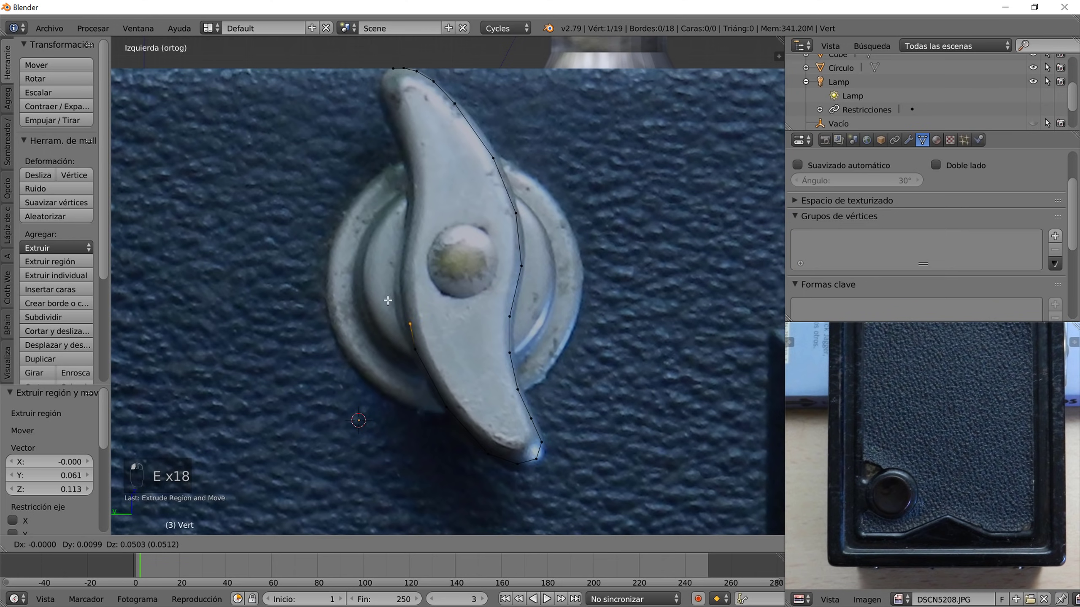
pyautogui.click(386, 292)
pyautogui.press('e')
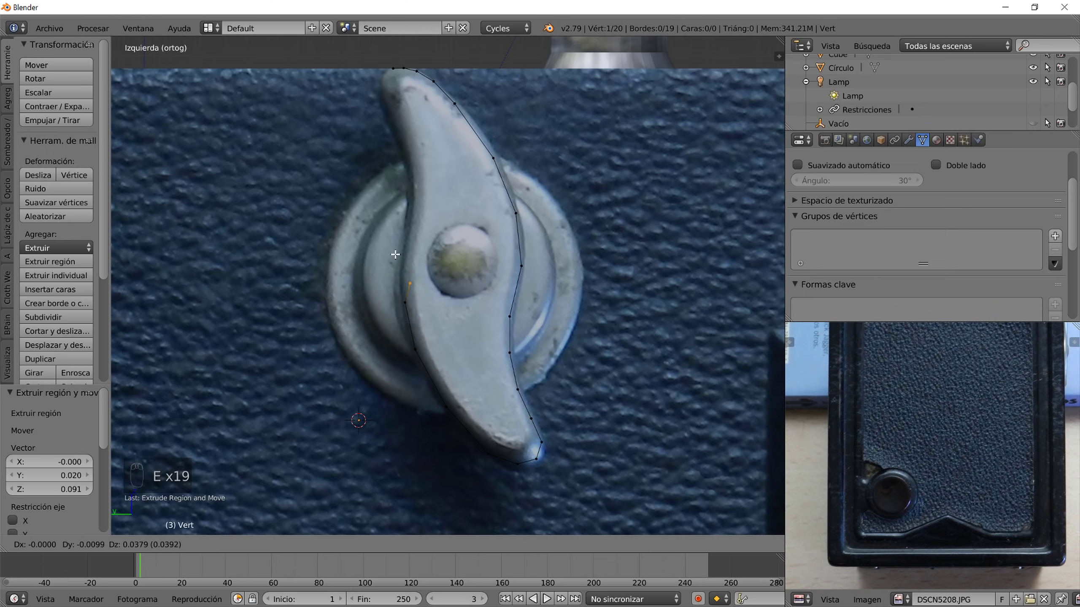
pyautogui.click(388, 233)
pyautogui.press('e')
pyautogui.click(397, 182)
# - Extrude four vertices up the remaining left edge of the lever to its upper tip
pyautogui.keyDown('shift'); pyautogui.moveTo(413, 186); pyautogui.dragTo(473, 297, button='middle'); pyautogui.keyUp('shift')
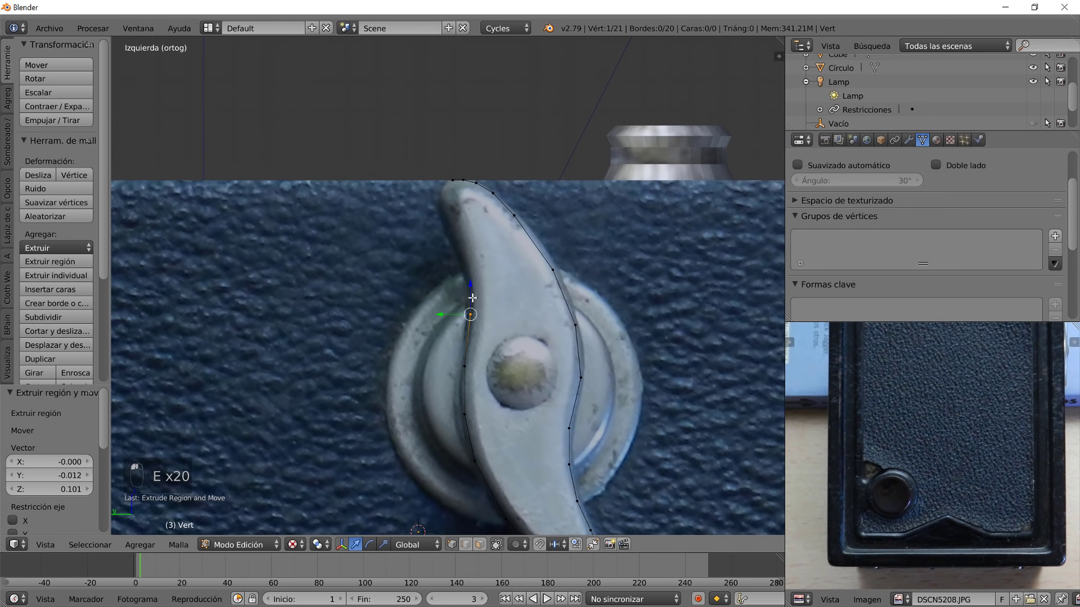
pyautogui.press('e')
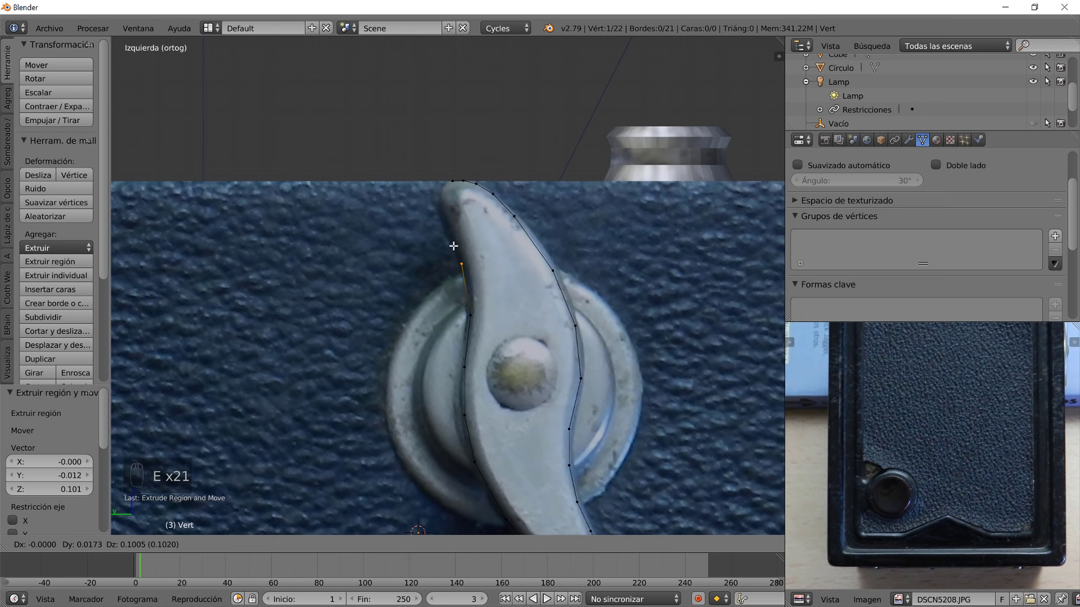
pyautogui.click(457, 257)
pyautogui.press('e')
pyautogui.click(442, 214)
pyautogui.press('e')
pyautogui.click(434, 194)
pyautogui.press('e')
pyautogui.click(429, 158)
# - Try to join the outline's ends with an edge at the upper tip, and delete the duplicate end vertex
pyautogui.press('e')
pyautogui.rightClick(432, 157)
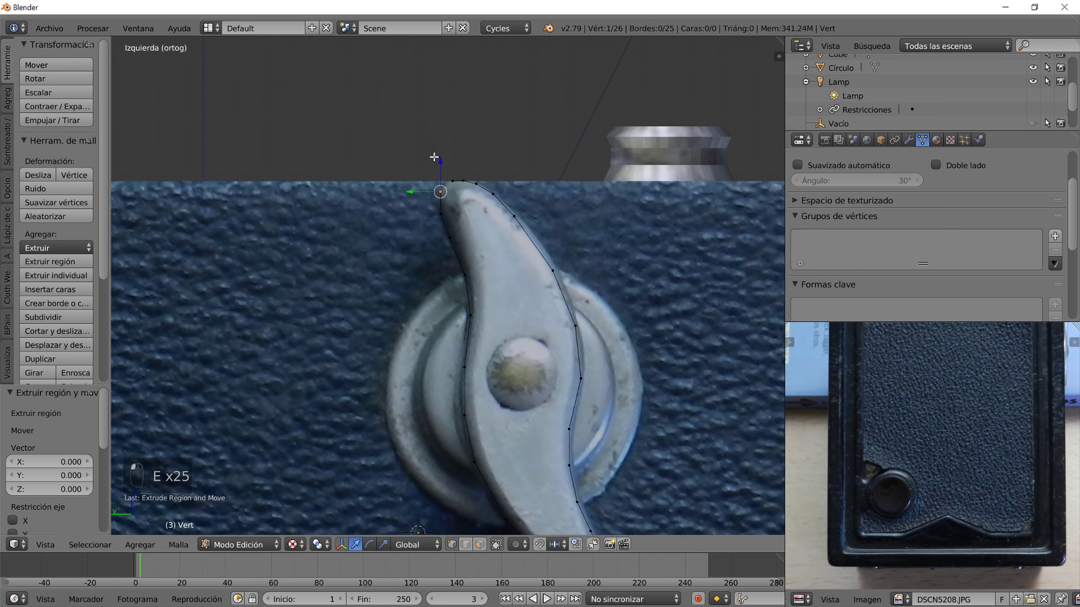
pyautogui.keyDown('shift'); pyautogui.rightClick(451, 180); pyautogui.keyUp('shift')
pyautogui.press('f')
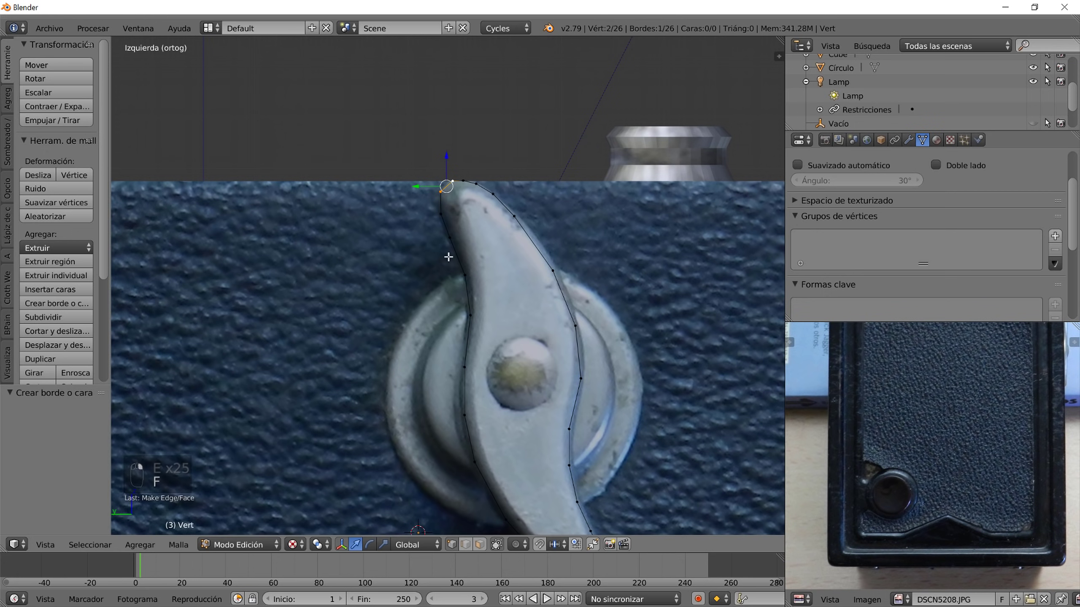
pyautogui.rightClick(439, 195)
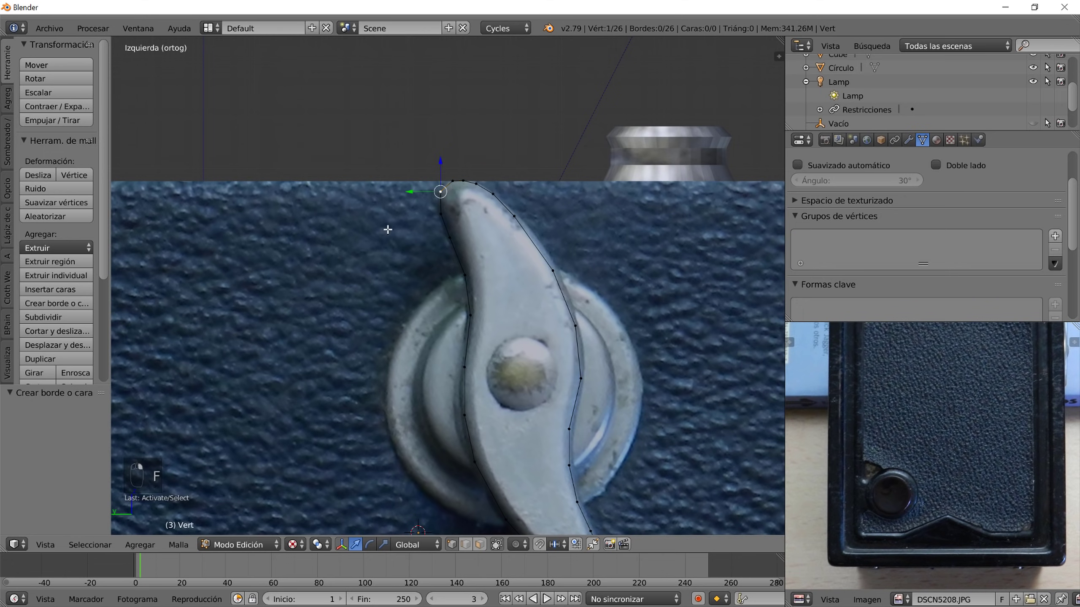
pyautogui.press('g')
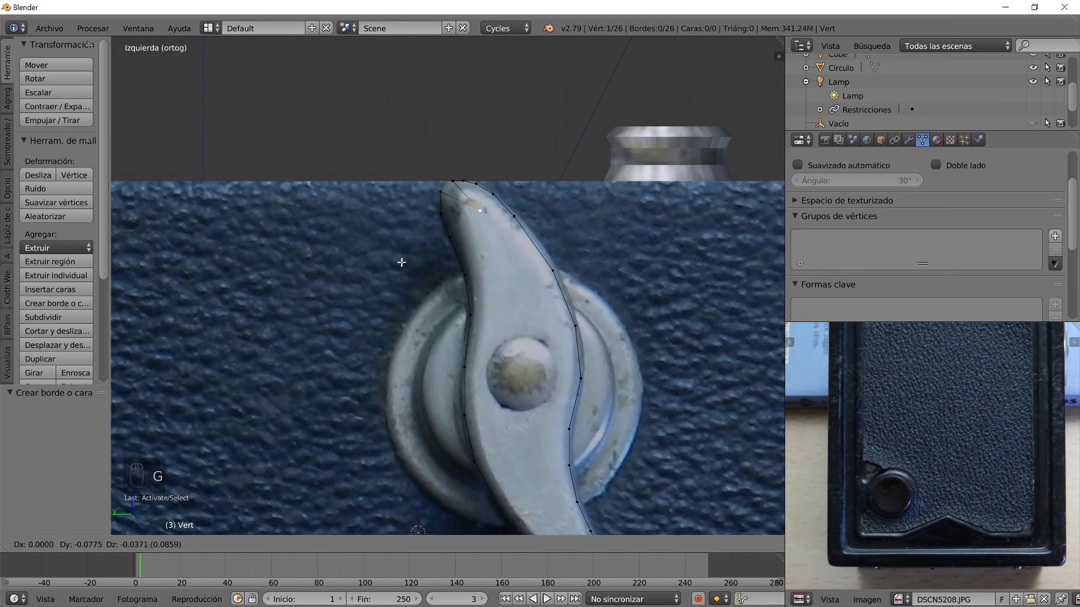
pyautogui.rightClick(384, 248)
pyautogui.press('x')
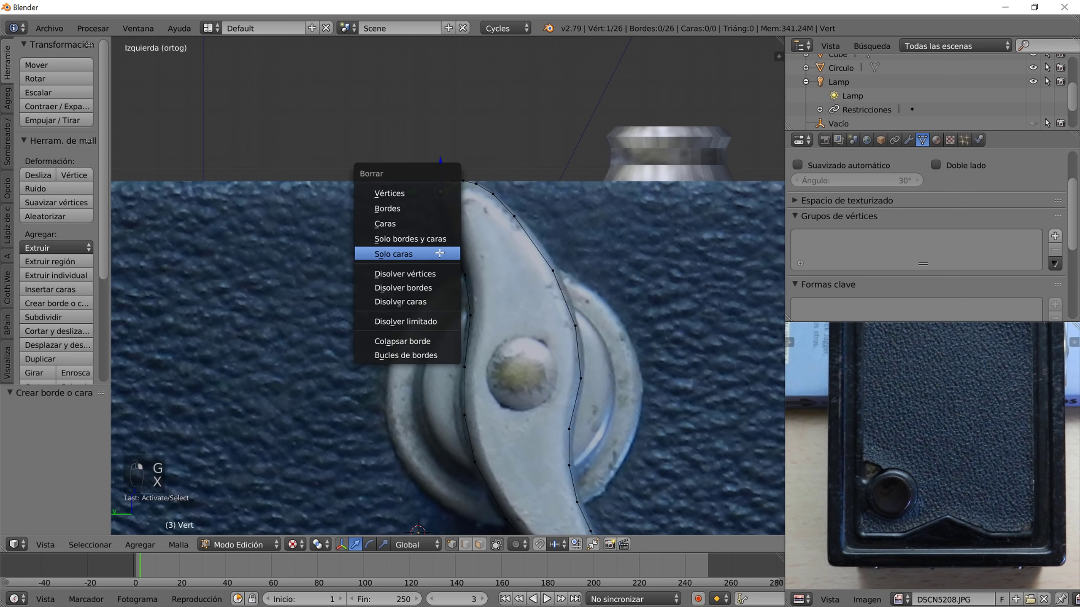
pyautogui.click(434, 197)
# - Join the outline's two end vertices at the upper tip with an edge and fill the whole lever outline with a face
pyautogui.rightClick(440, 192)
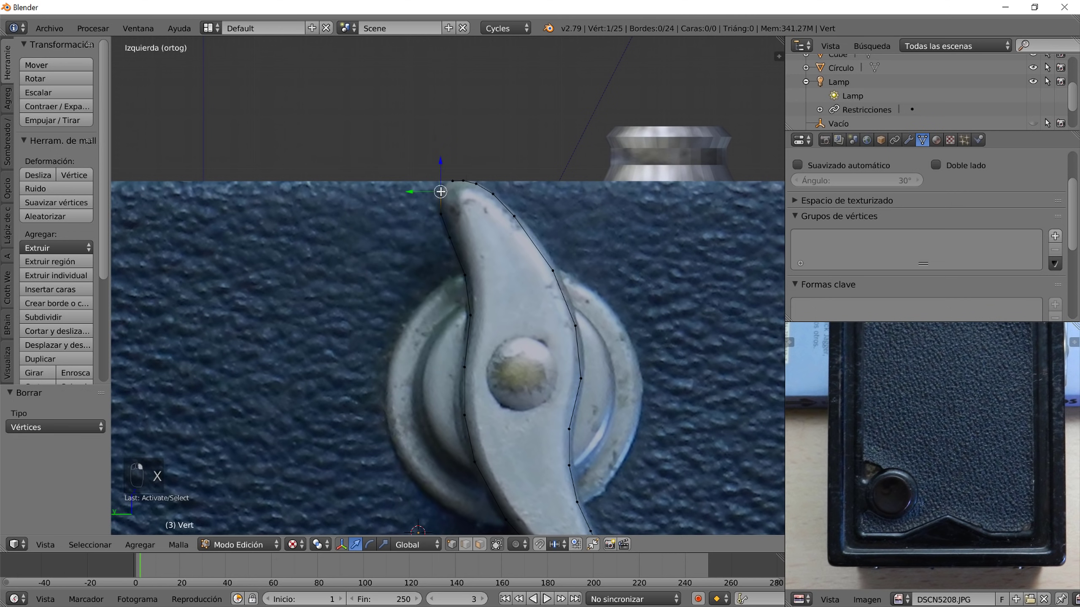
pyautogui.keyDown('shift'); pyautogui.rightClick(451, 182); pyautogui.keyUp('shift')
pyautogui.press('f')
pyautogui.press('Tab')
pyautogui.scroll(-3, 510, 315)
pyautogui.moveTo(520, 329); pyautogui.dragTo(504, 374, button='middle')
pyautogui.press('Tab')
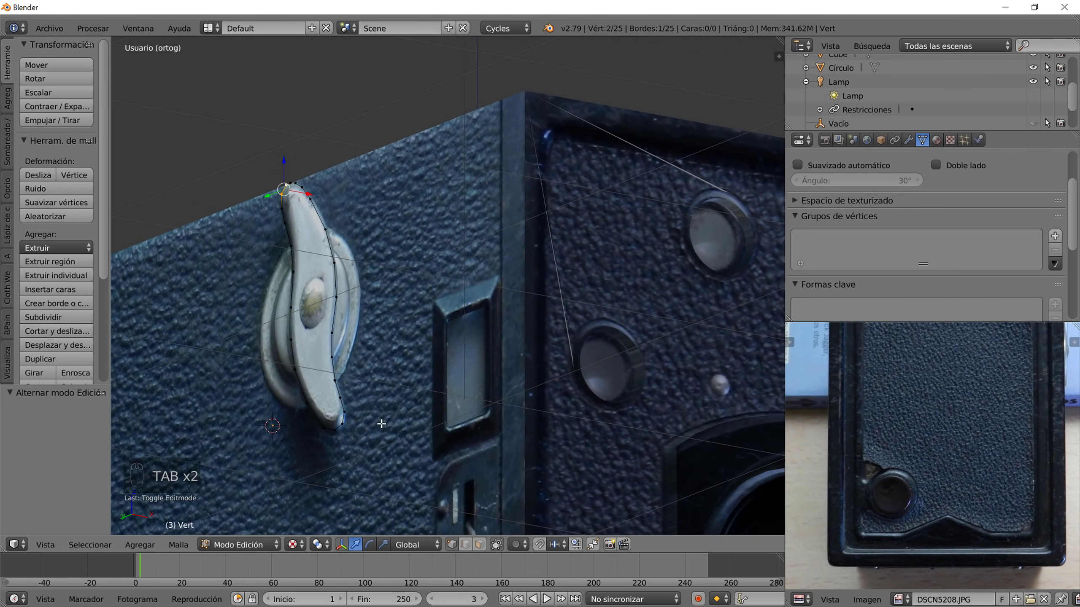
pyautogui.press('a')
pyautogui.press('a')
pyautogui.press('f')
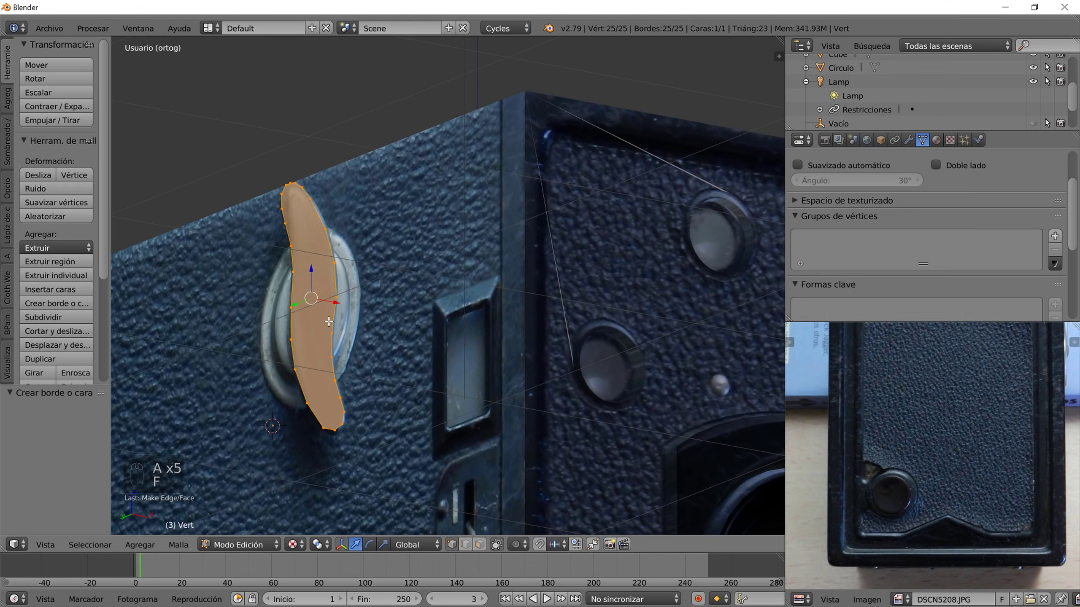
# - Extrude the lever face about 0.072 outward from the camera side
pyautogui.moveTo(367, 379); pyautogui.dragTo(414, 413, button='middle')
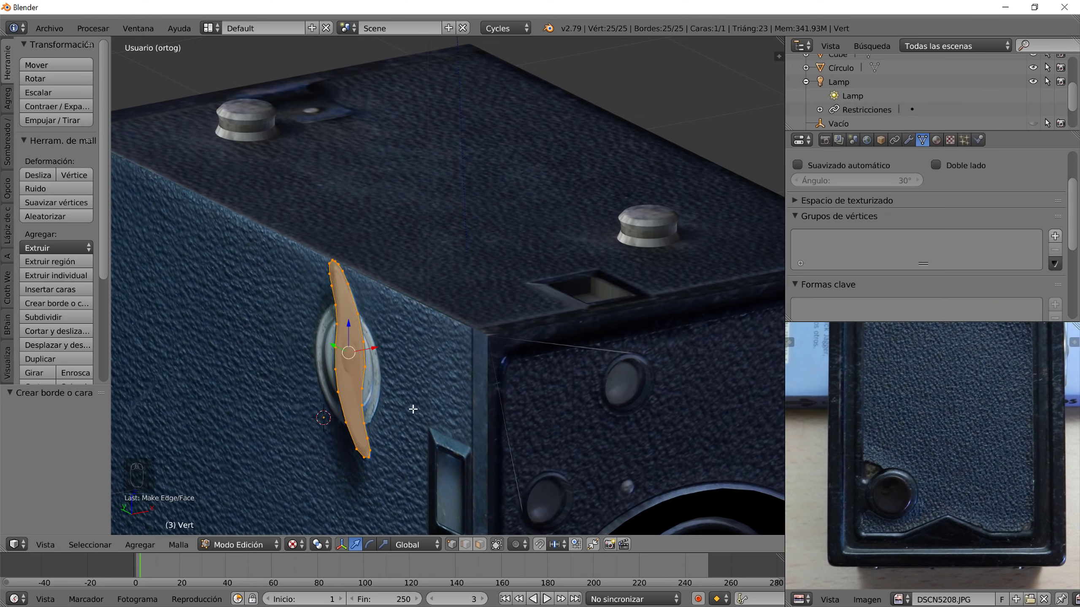
pyautogui.press('e')
pyautogui.click(395, 410)
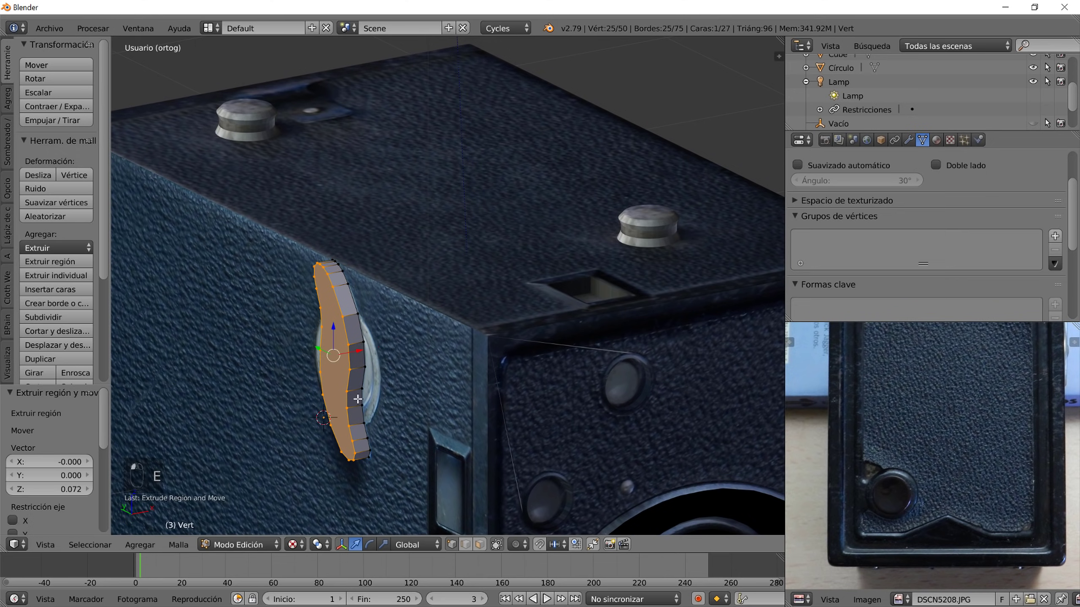
# - Select all the edges of the extruded lever and bevel them about 0.021 with 1 segment
pyautogui.keyDown('alt'); pyautogui.keyDown('shift'); pyautogui.rightClick(358, 377); pyautogui.keyUp('shift'); pyautogui.keyUp('alt')
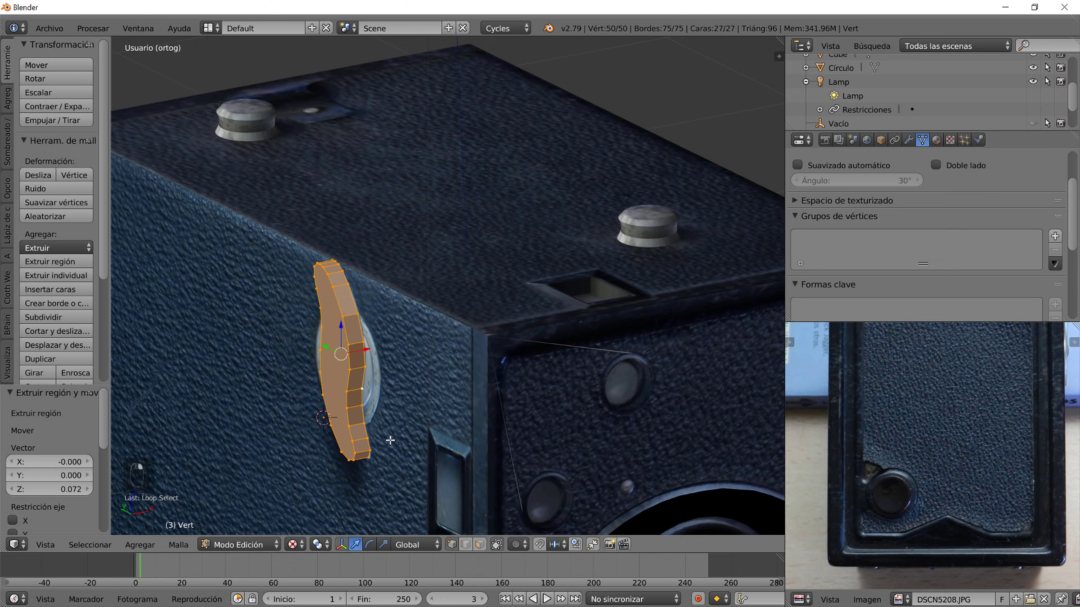
pyautogui.hotkey('ctrl', 'b')
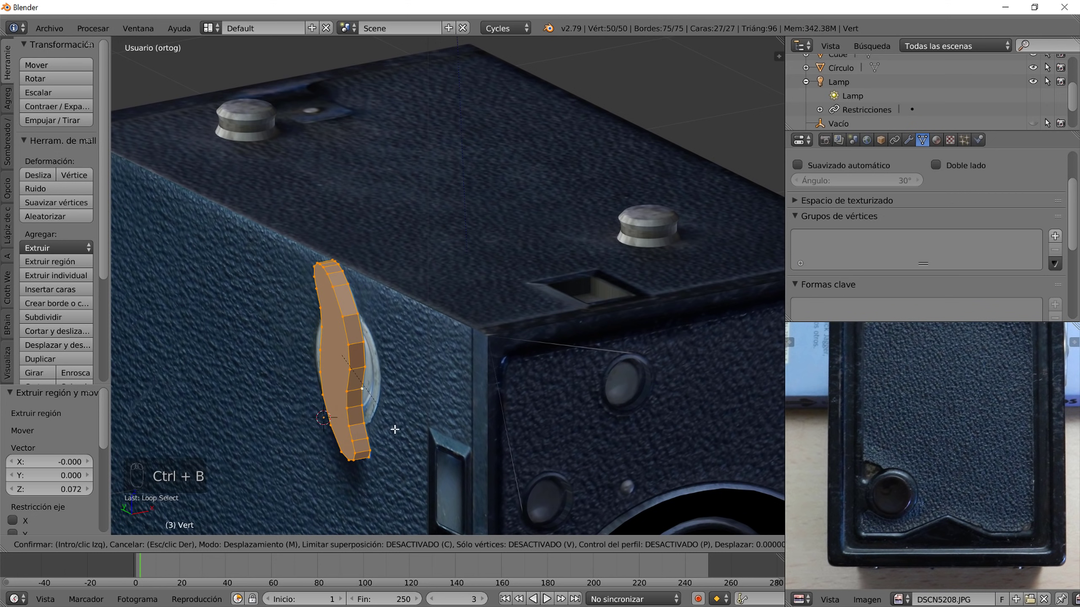
pyautogui.click(420, 484)
pyautogui.moveTo(356, 443); pyautogui.dragTo(393, 436, button='middle')
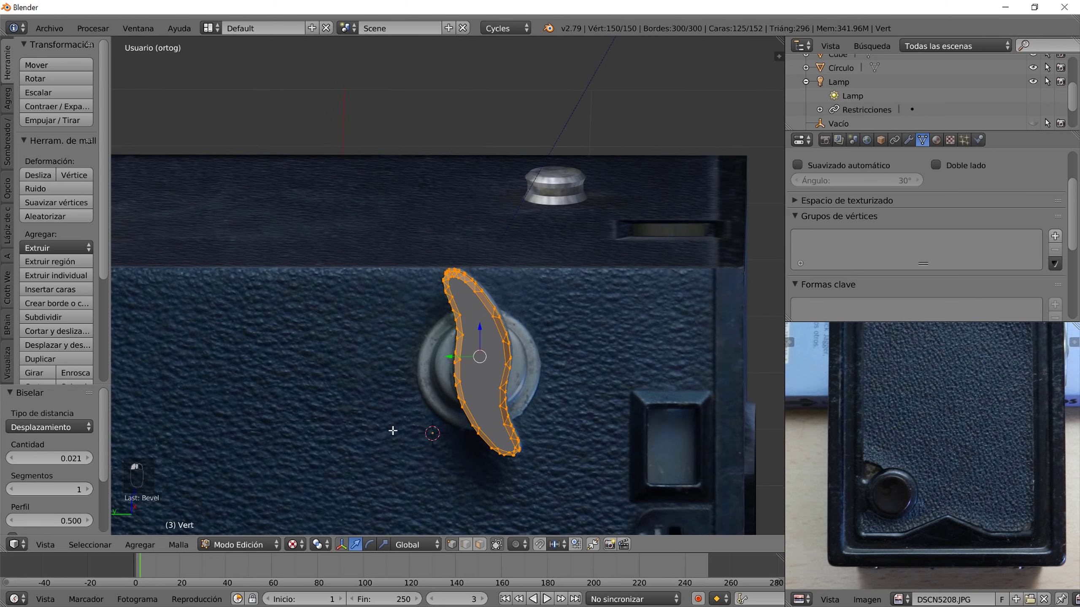
# - Check the bevel around the lever's upper tip and undo the bevel on all of the lever's edges
pyautogui.scroll(3, 429, 396)
pyautogui.moveTo(434, 398); pyautogui.dragTo(437, 406, button='middle')
pyautogui.moveTo(483, 446); pyautogui.dragTo(511, 456, button='middle')
pyautogui.moveTo(559, 410); pyautogui.dragTo(494, 333, button='middle')
pyautogui.scroll(3, 494, 333)
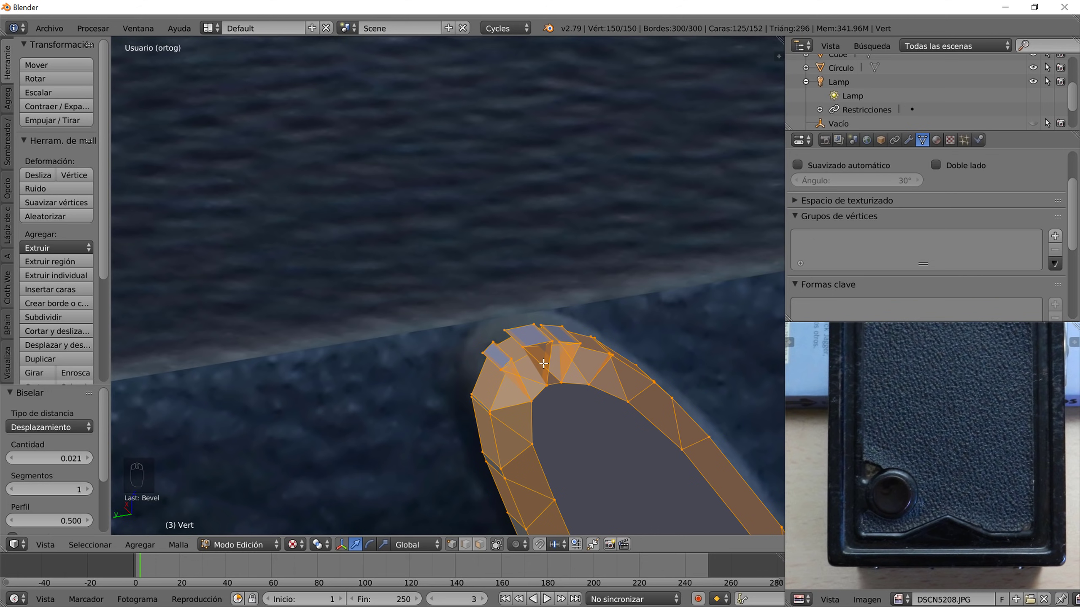
pyautogui.hotkey('ctrl', 'z')
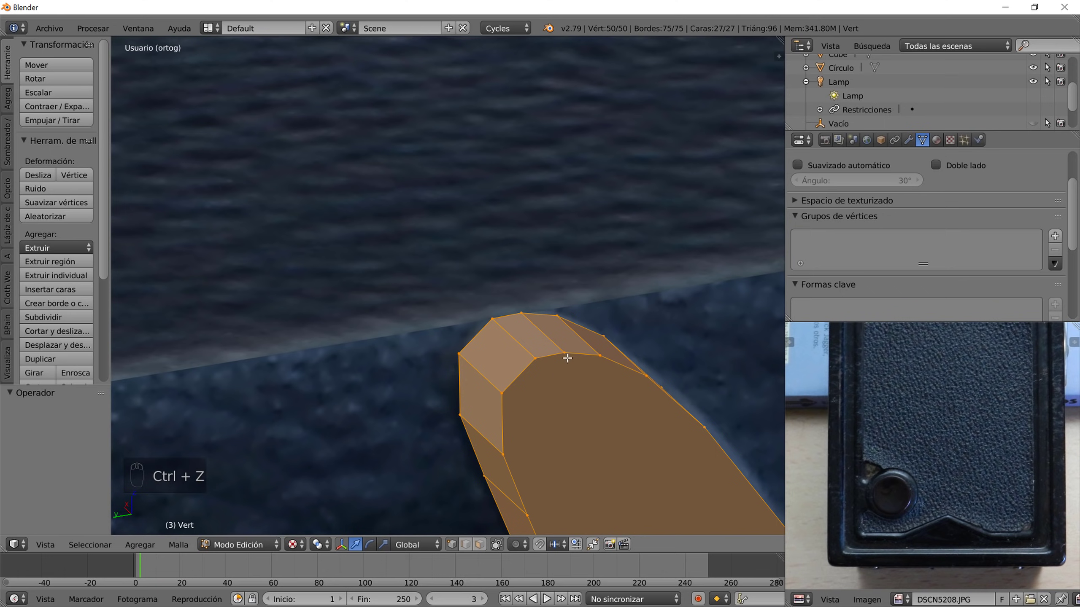
# - Select the edge loop around the lever's outer face and bevel it about 0.028 with 3 segments
pyautogui.keyDown('alt'); pyautogui.rightClick(555, 354); pyautogui.keyUp('alt')
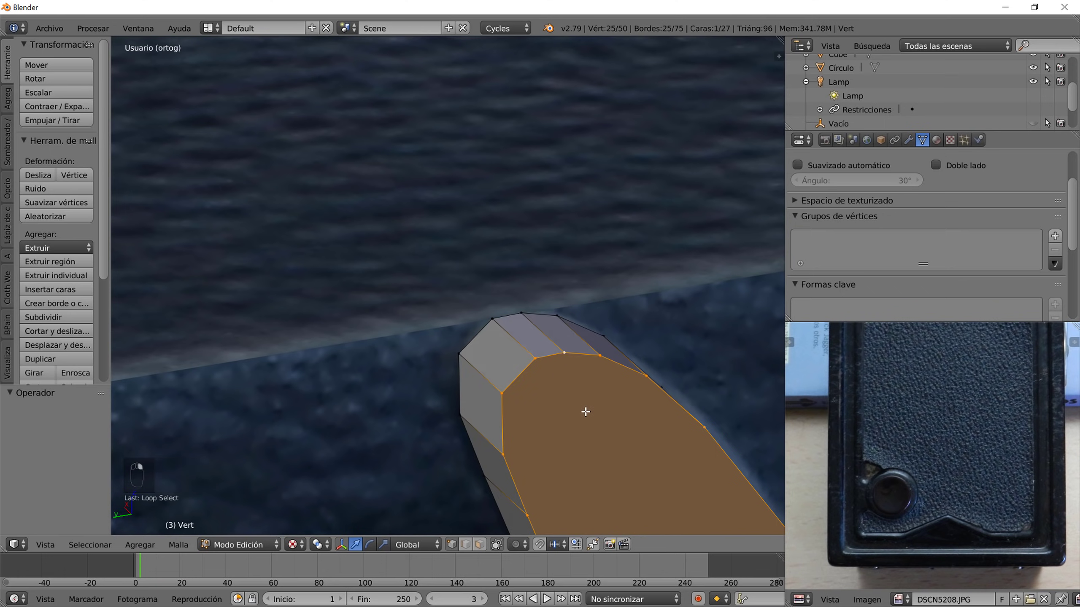
pyautogui.hotkey('ctrl', 'b')
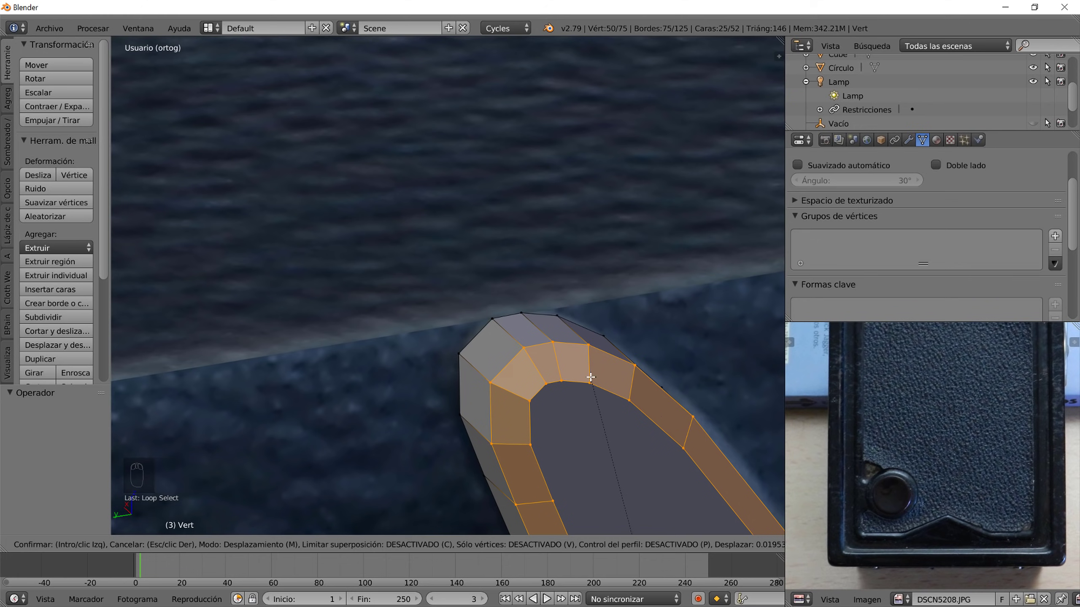
pyautogui.scroll(1, 590, 377)
pyautogui.scroll(1, 585, 372)
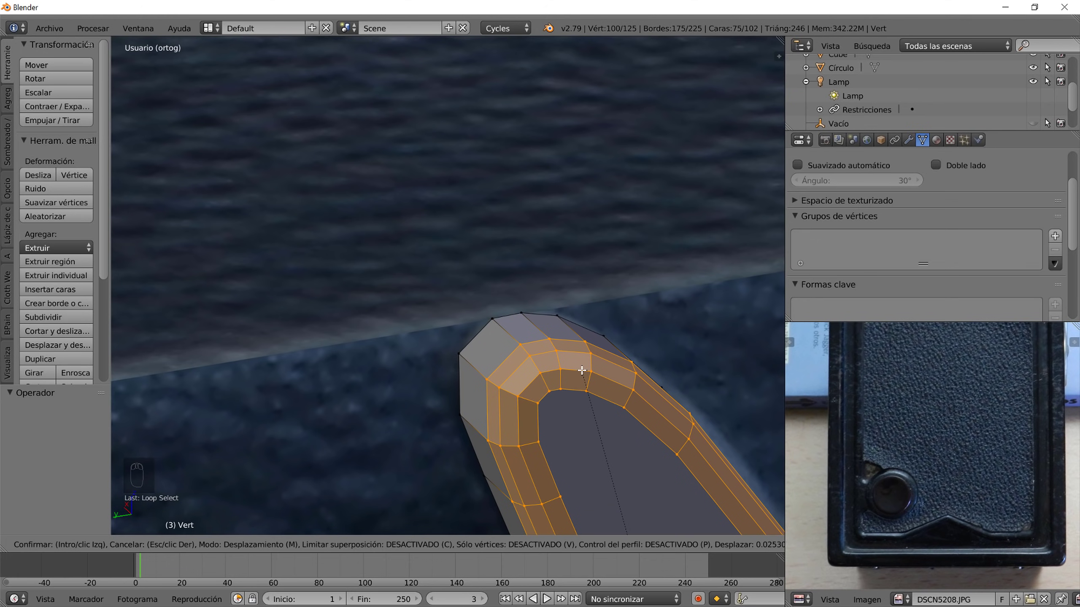
pyautogui.click(579, 367)
pyautogui.moveTo(579, 367); pyautogui.dragTo(389, 366, button='middle')
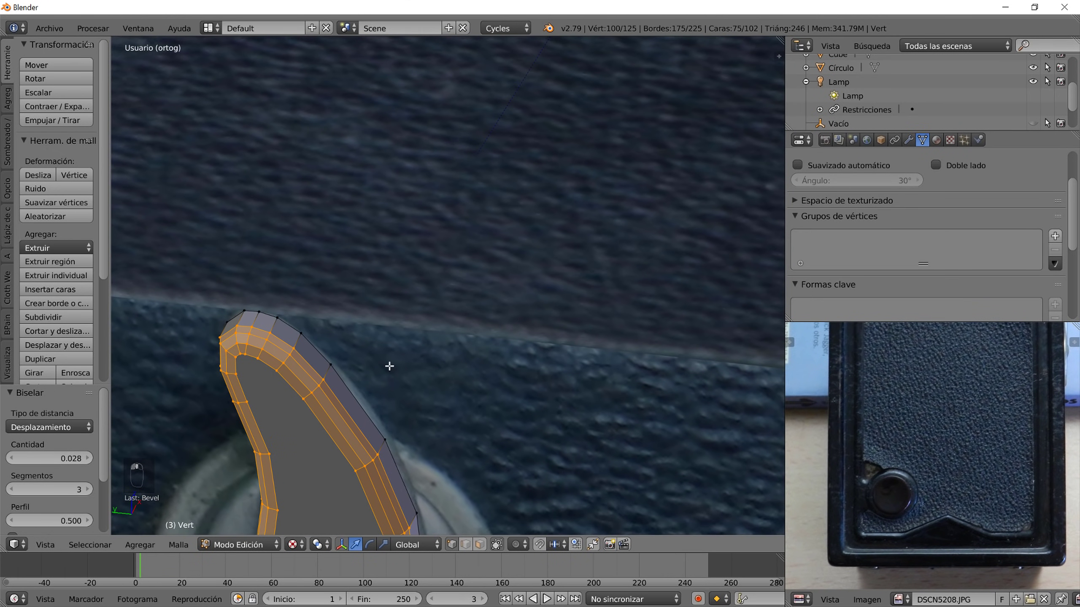
# - Bevel the edge loop on the lever's camera side about 0.029 with 3 segments
pyautogui.keyDown('alt'); pyautogui.rightClick(355, 389); pyautogui.keyUp('alt')
pyautogui.hotkey('ctrl', 'b')
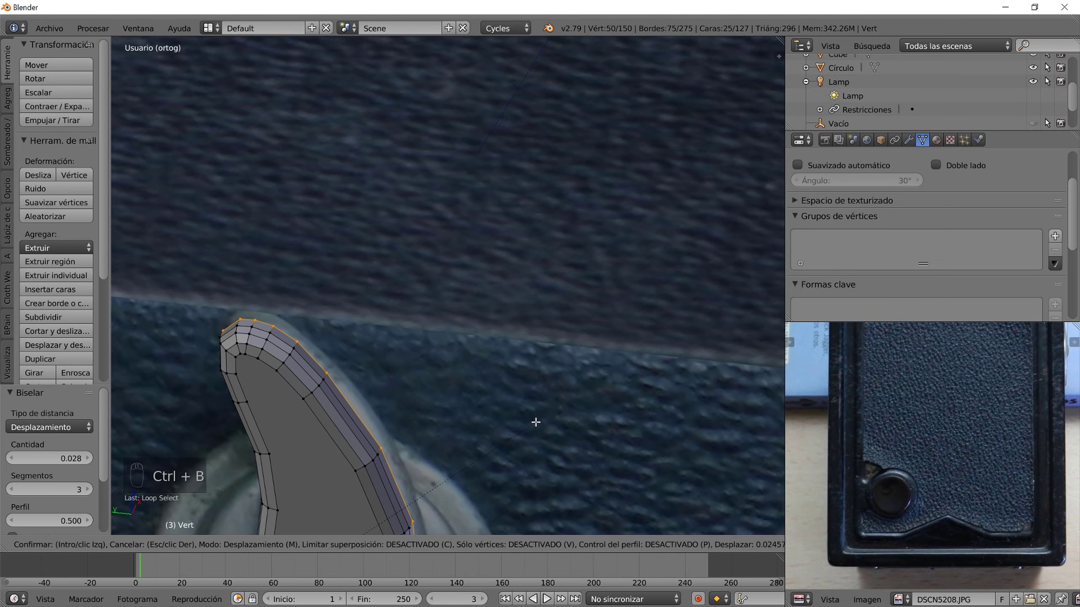
pyautogui.click(521, 425)
pyautogui.moveTo(518, 426); pyautogui.dragTo(483, 329, button='middle')
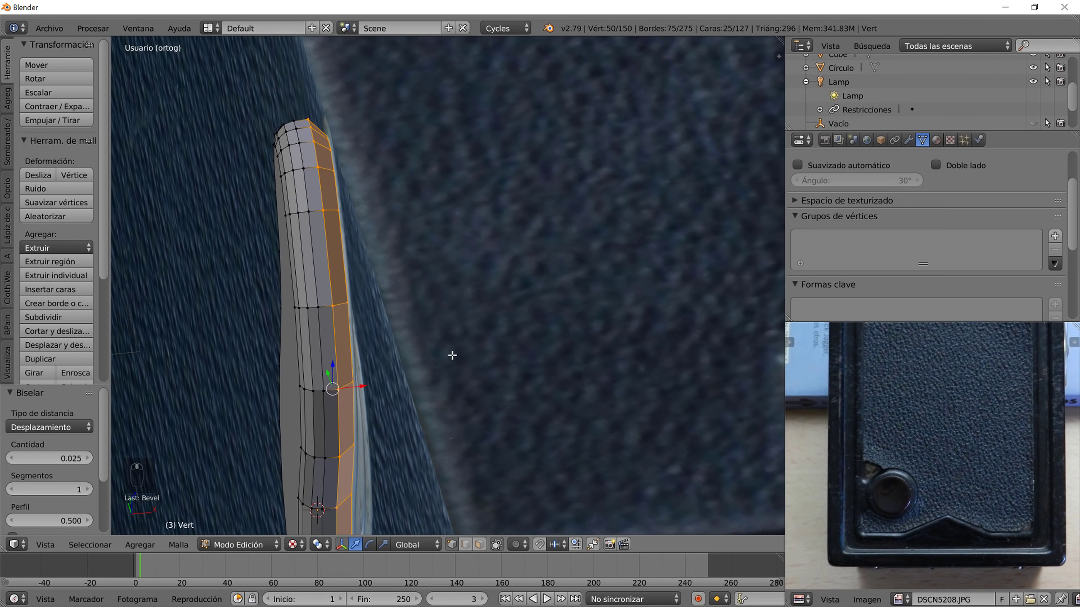
pyautogui.hotkey('ctrl', 'z')
pyautogui.hotkey('ctrl', 'b')
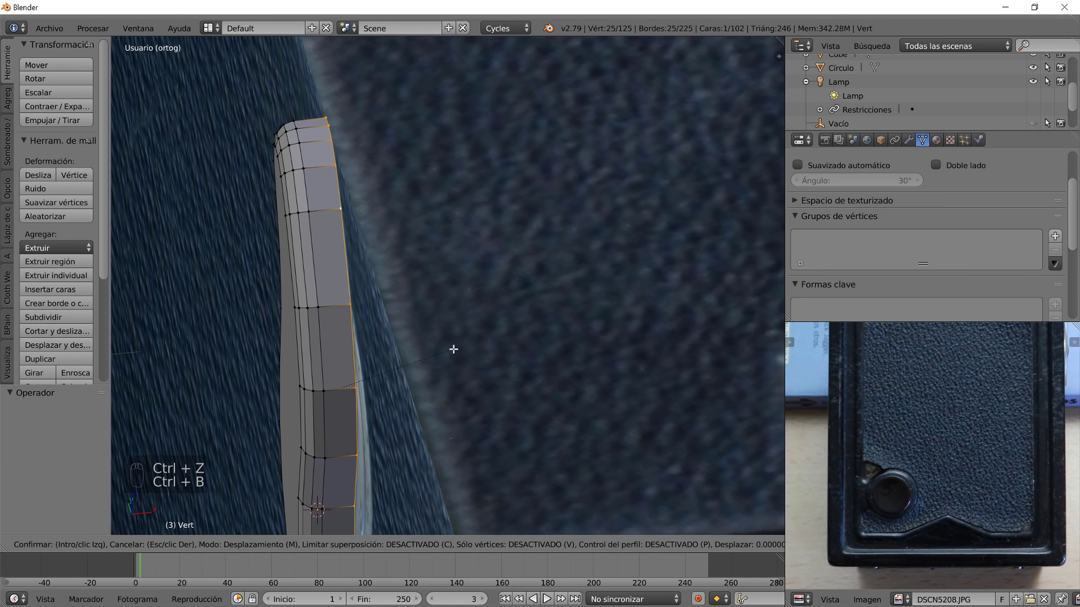
pyautogui.scroll(2, 474, 341)
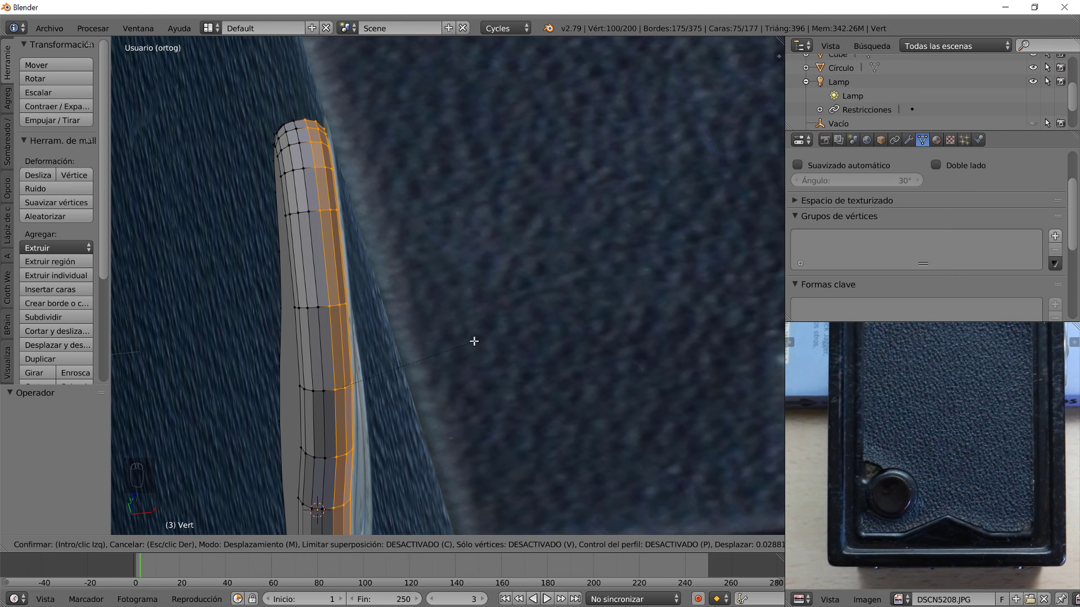
pyautogui.click(474, 341)
# - Leave Edit Mode and give the lever smooth shading
pyautogui.press('Tab')
pyautogui.moveTo(472, 340); pyautogui.dragTo(385, 383, button='middle')
pyautogui.click(36, 244)
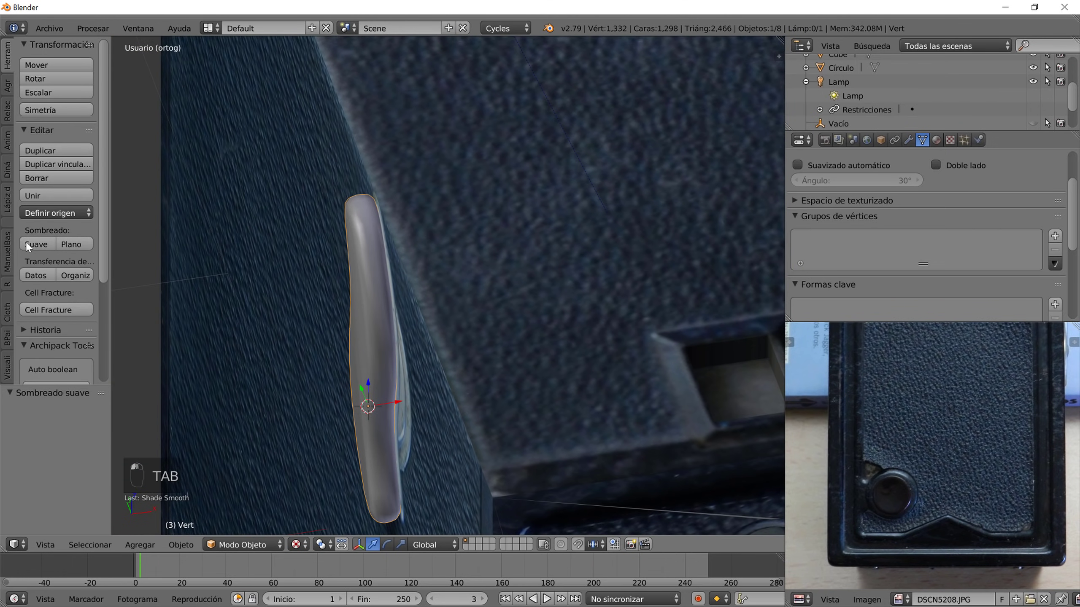
pyautogui.moveTo(229, 362)
pyautogui.mouseDown(button='middle')
pyautogui.moveTo(336, 345)
pyautogui.moveTo(390, 320)
pyautogui.moveTo(340, 328)
pyautogui.moveTo(331, 344)
pyautogui.mouseUp(button='middle')
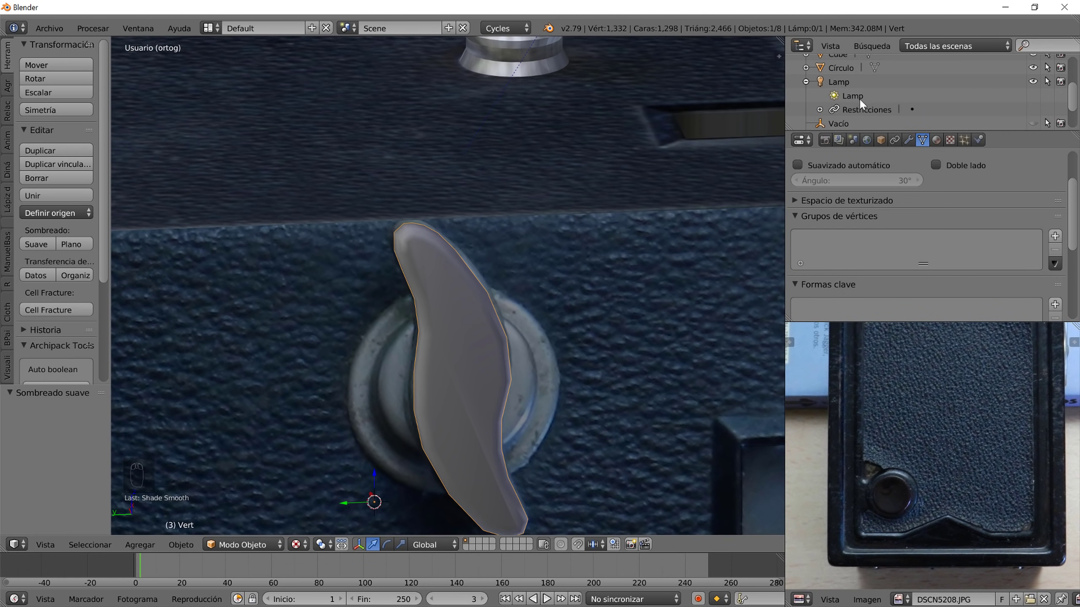
# - Save the project as CAMARA AGFA.blend in the Cámara Agfa folder, overwriting the existing file
pyautogui.scroll(3, 847, 95)
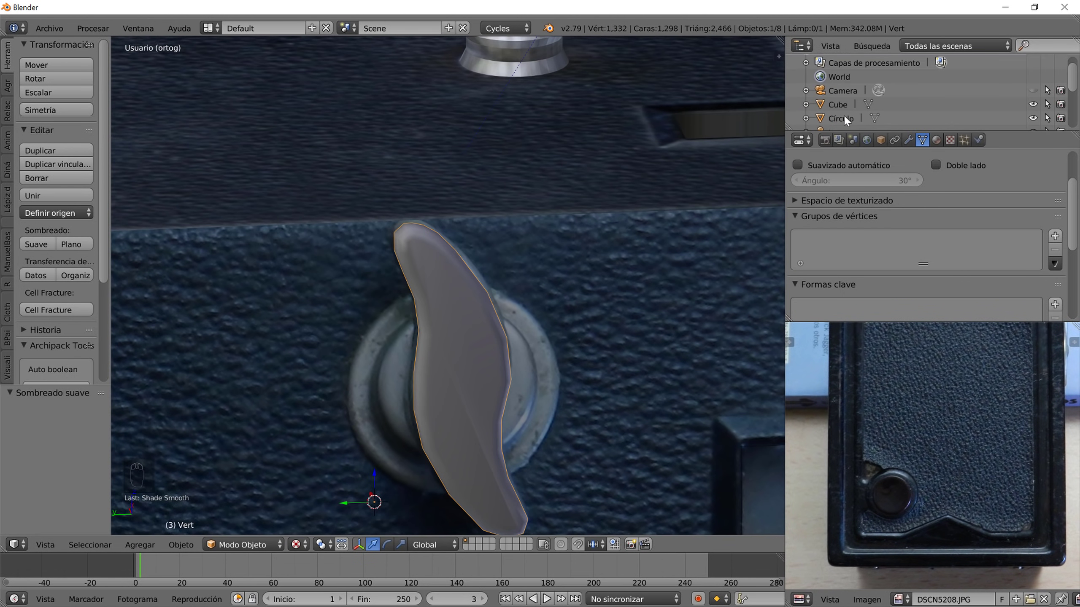
pyautogui.click(45, 29)
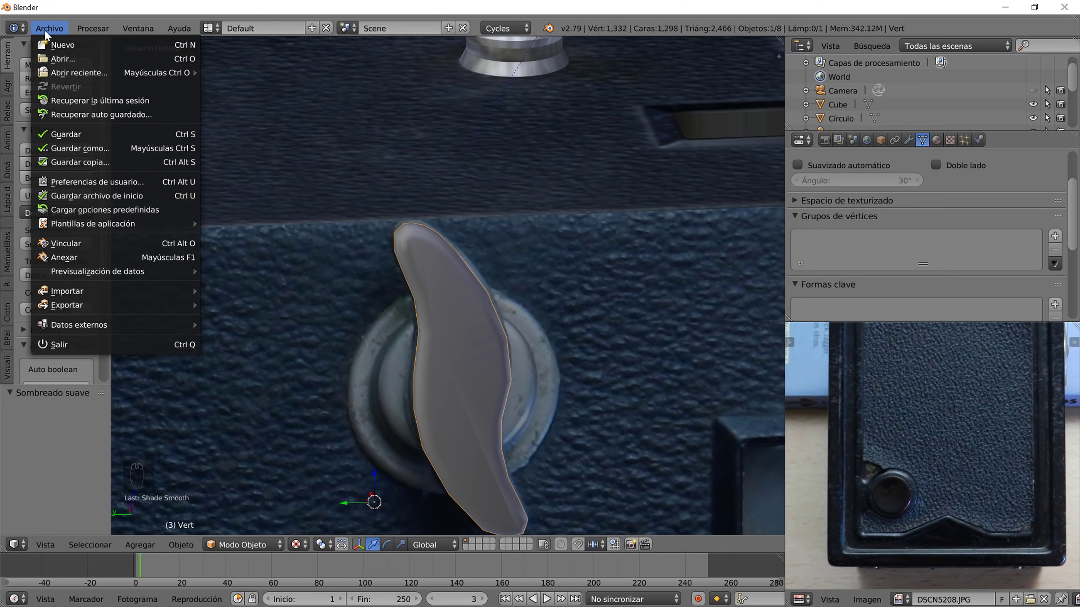
pyautogui.click(79, 148)
pyautogui.click(234, 106)
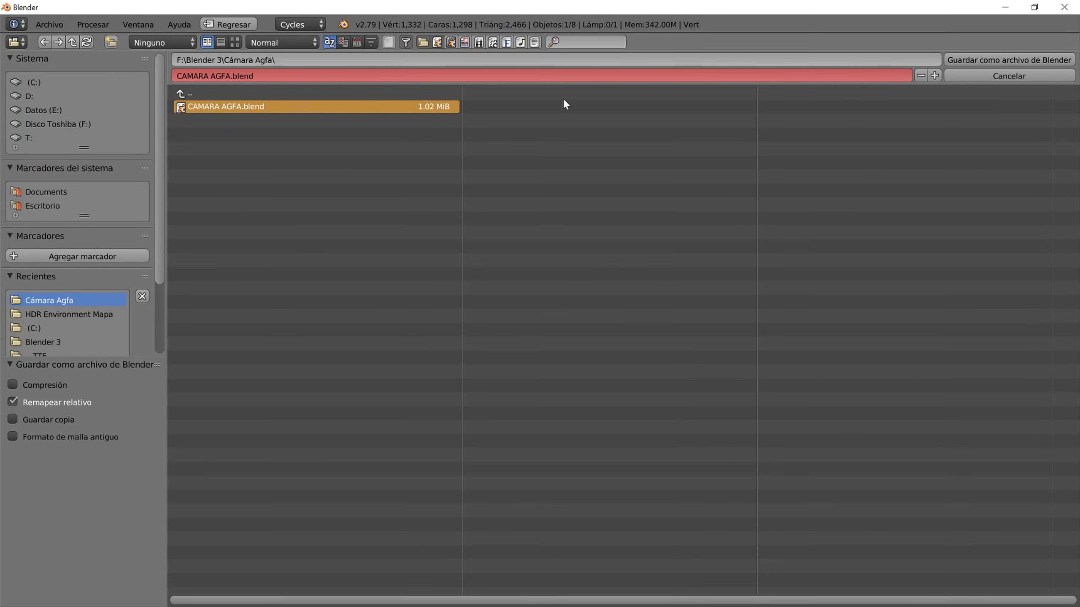
pyautogui.click(975, 59)
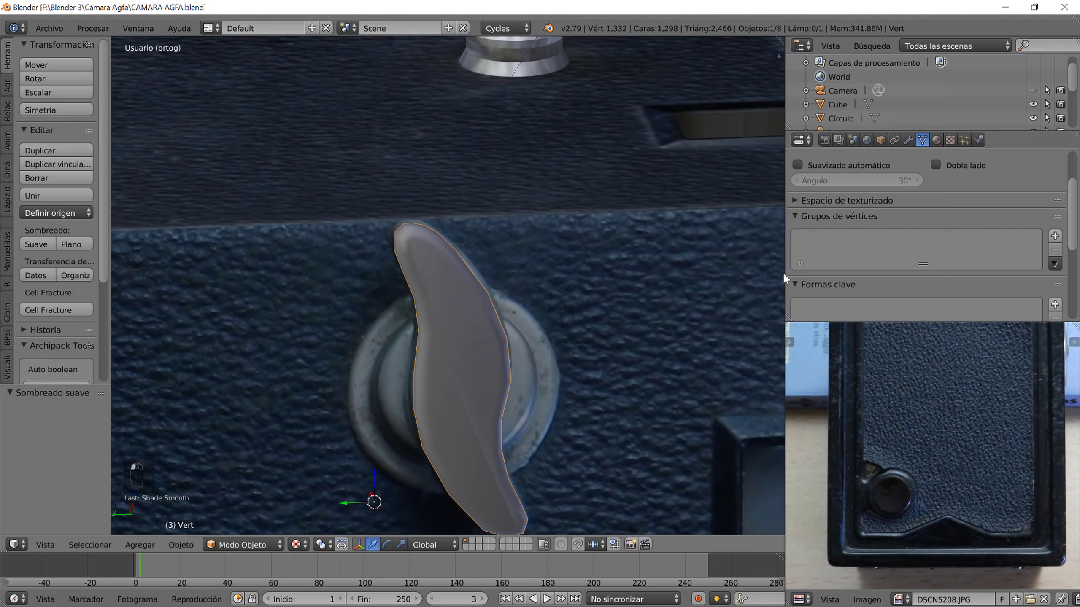
# - Make the hidden winder disc object "man" visible again behind the lever
pyautogui.scroll(-5, 578, 303)
pyautogui.moveTo(568, 383); pyautogui.dragTo(505, 402, button='middle')
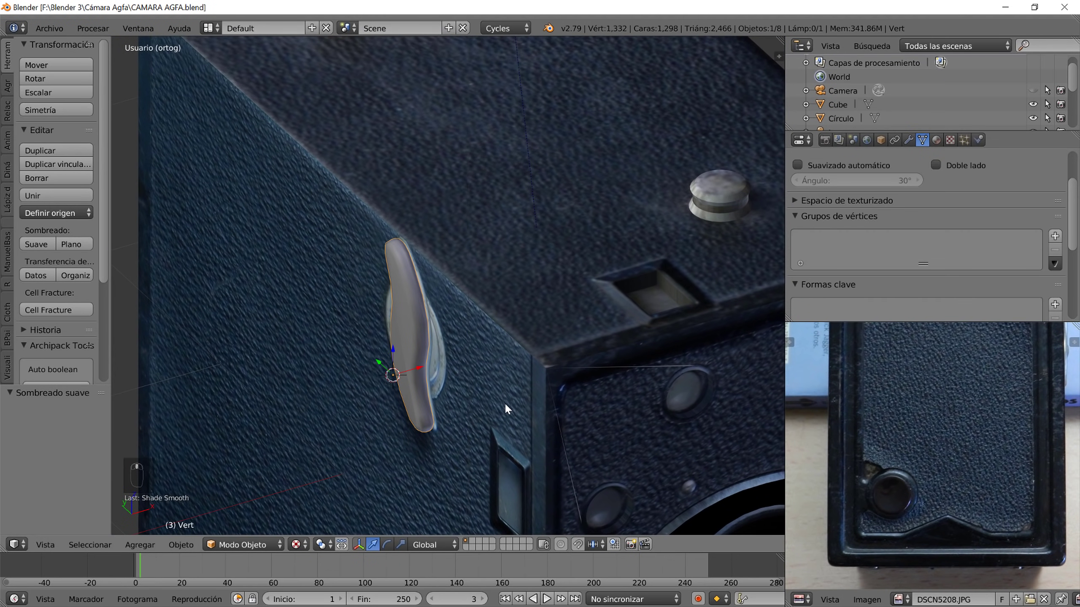
pyautogui.scroll(-3, 931, 96)
pyautogui.scroll(2, 997, 86)
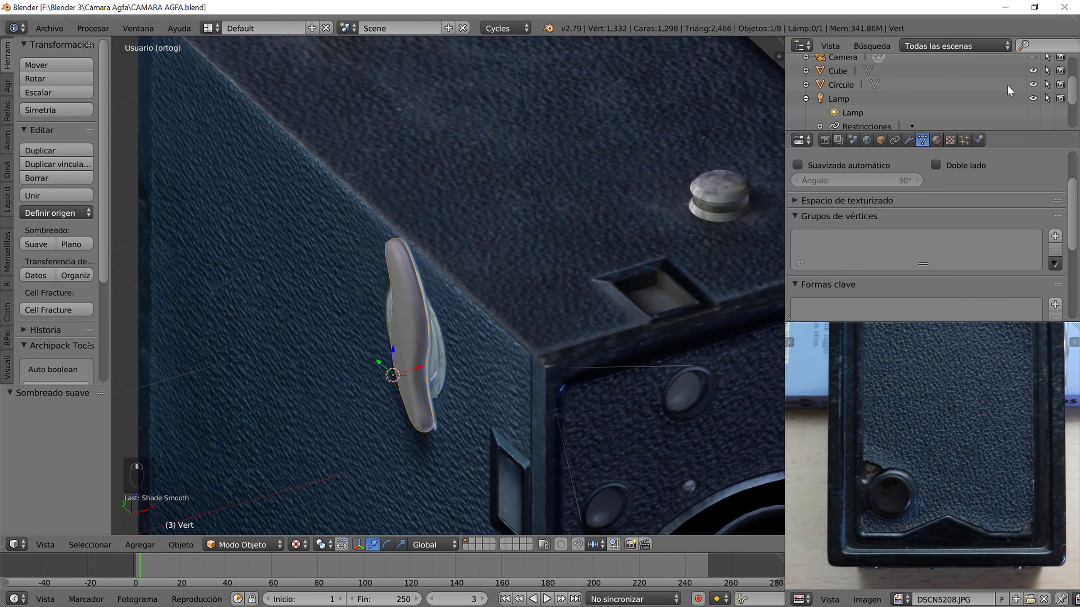
pyautogui.click(1033, 73)
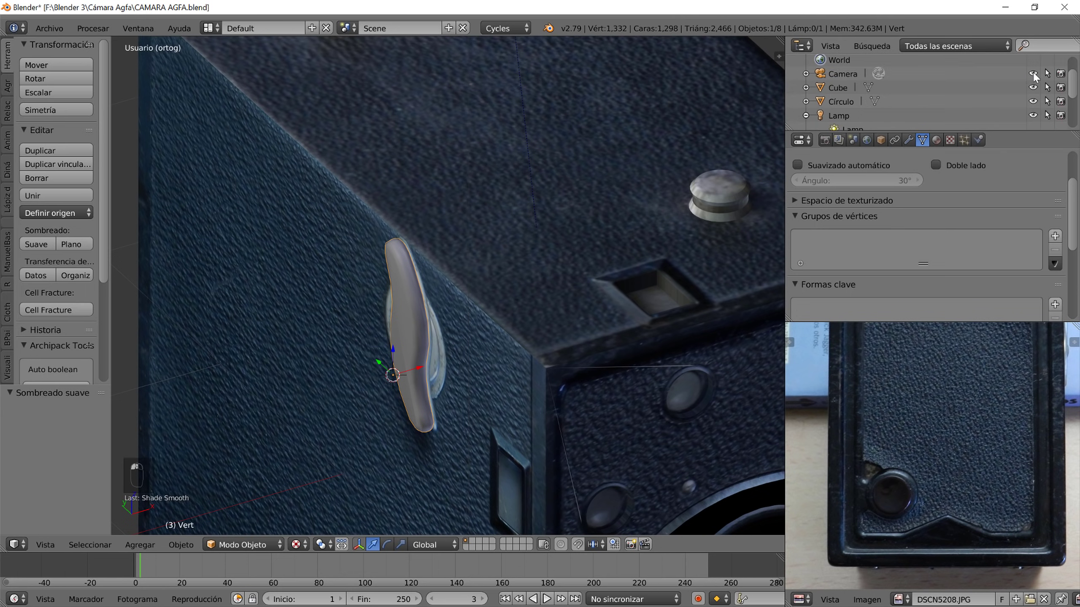
pyautogui.scroll(-4, 1033, 81)
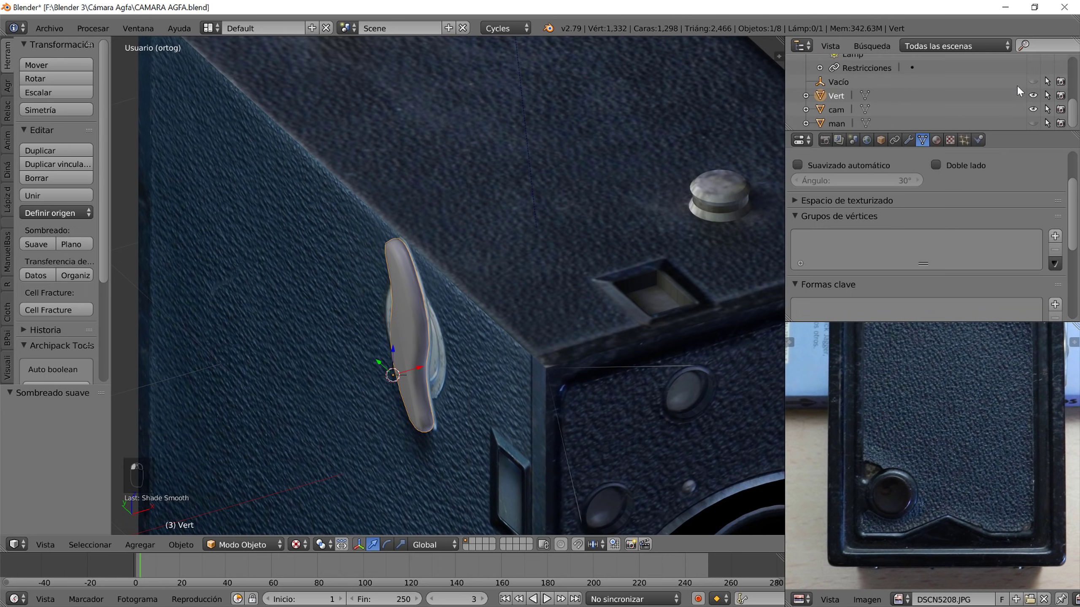
pyautogui.click(1032, 122)
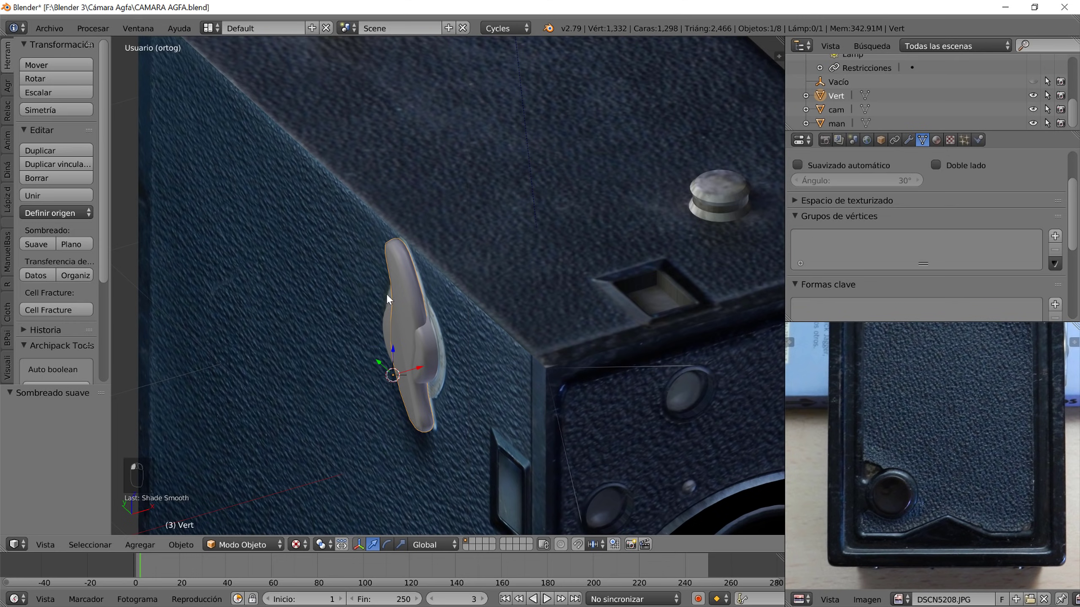
# - Move the lever outward along X in front of the disc, add the disc to the selection and shift both slightly outward
pyautogui.moveTo(410, 367); pyautogui.dragTo(397, 375)
pyautogui.moveTo(397, 374); pyautogui.dragTo(456, 364, button='middle')
pyautogui.keyDown('shift'); pyautogui.rightClick(450, 360); pyautogui.keyUp('shift')
pyautogui.moveTo(420, 363); pyautogui.dragTo(415, 359)
pyautogui.moveTo(415, 359); pyautogui.dragTo(387, 369, button='middle')
# - Examine the disc's mesh and its fit with the lever, ending in the straight left view
pyautogui.press('Tab')
pyautogui.press('Tab')
pyautogui.press('Tab')
pyautogui.press('Tab')
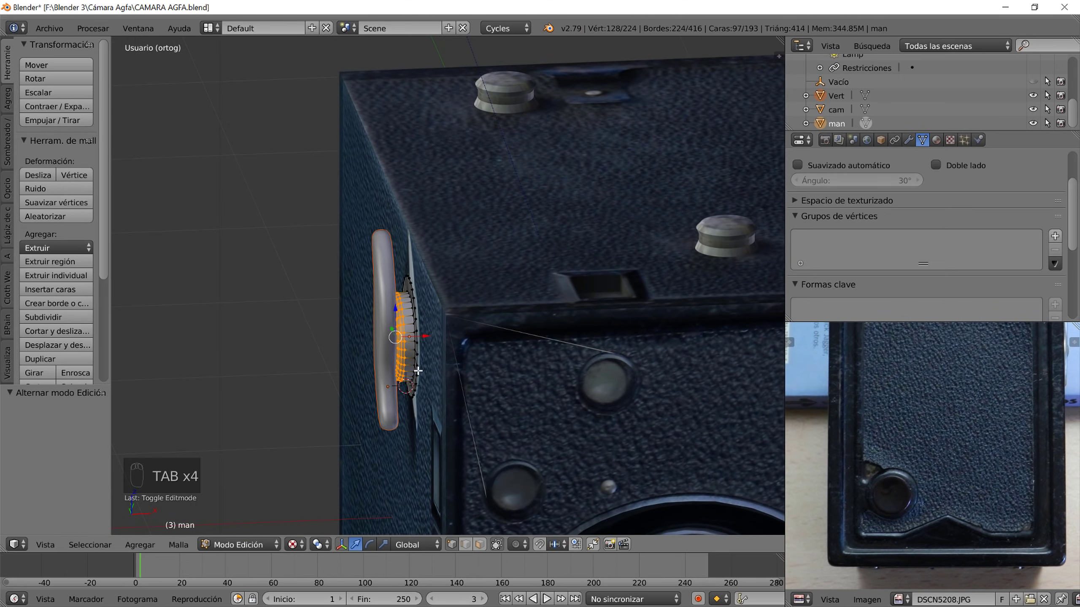
pyautogui.keyDown('alt'); pyautogui.rightClick(415, 367); pyautogui.keyUp('alt')
pyautogui.press('Tab')
pyautogui.moveTo(419, 365); pyautogui.dragTo(515, 364, button='middle')
pyautogui.scroll(2, 501, 362)
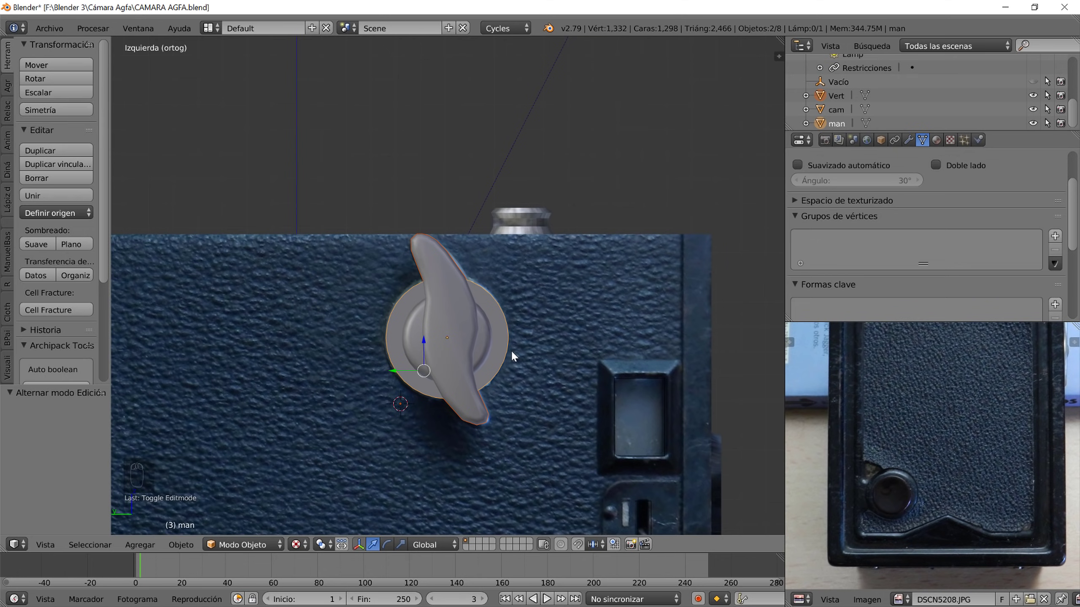
# - Change to the UV Editing screen layout and select only the winder disc "man"
pyautogui.click(213, 28)
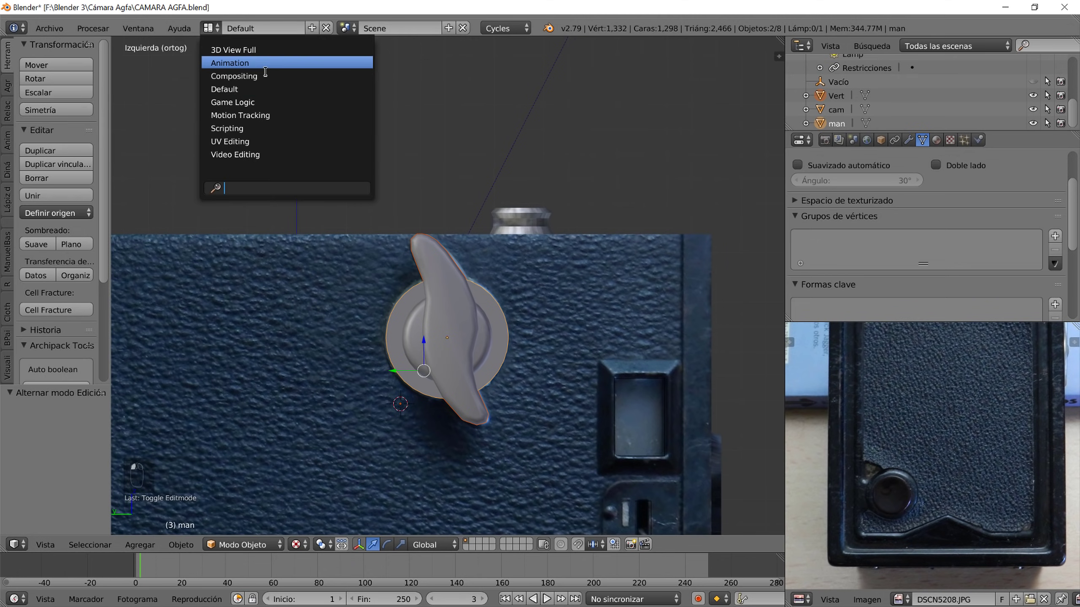
pyautogui.click(258, 141)
pyautogui.scroll(3, 949, 338)
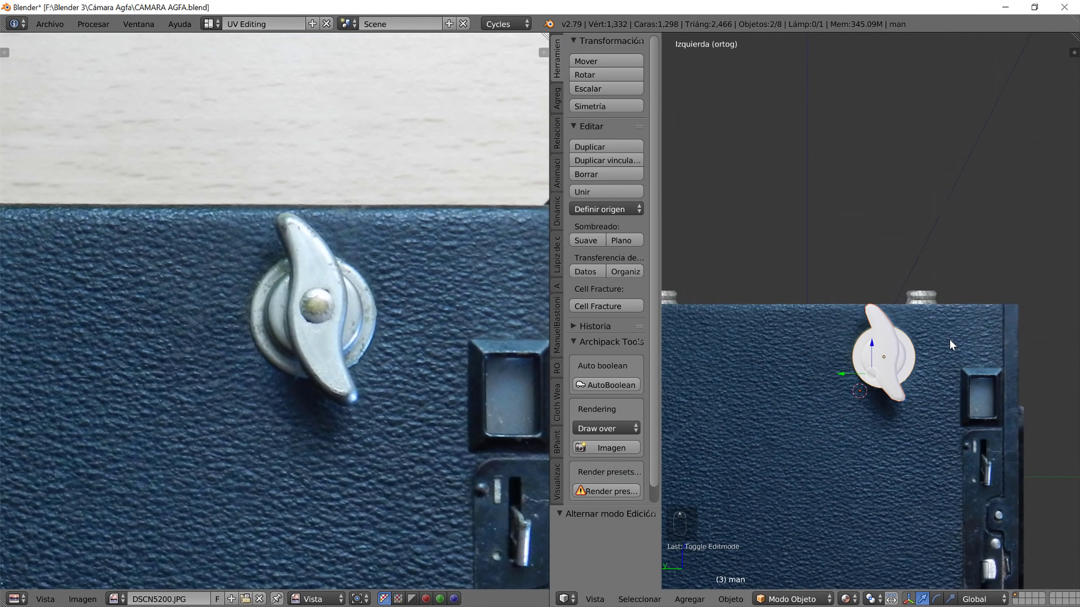
pyautogui.rightClick(908, 364)
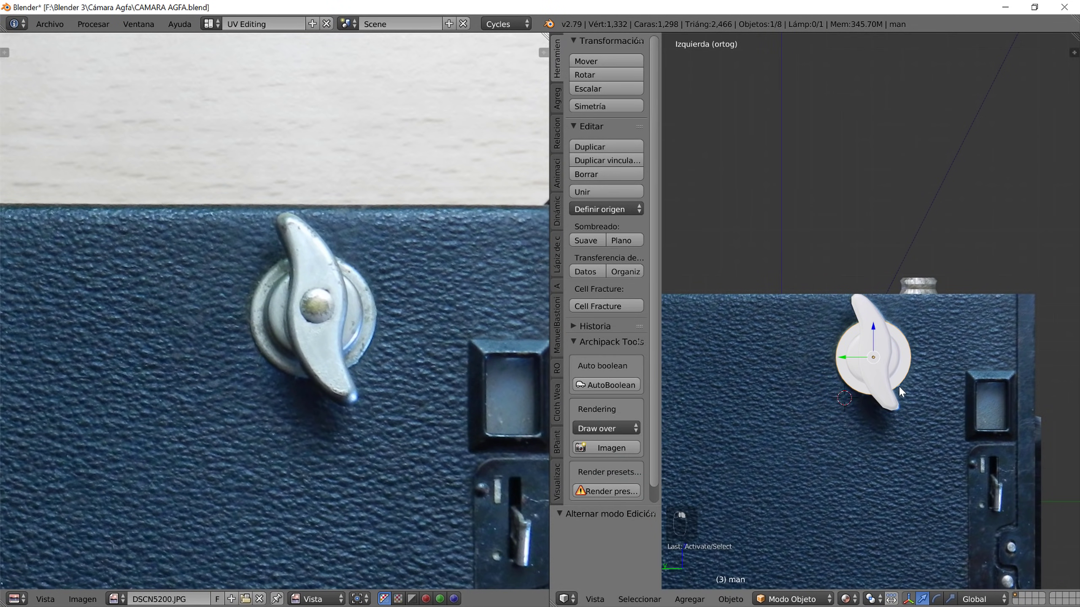
pyautogui.scroll(4, 898, 385)
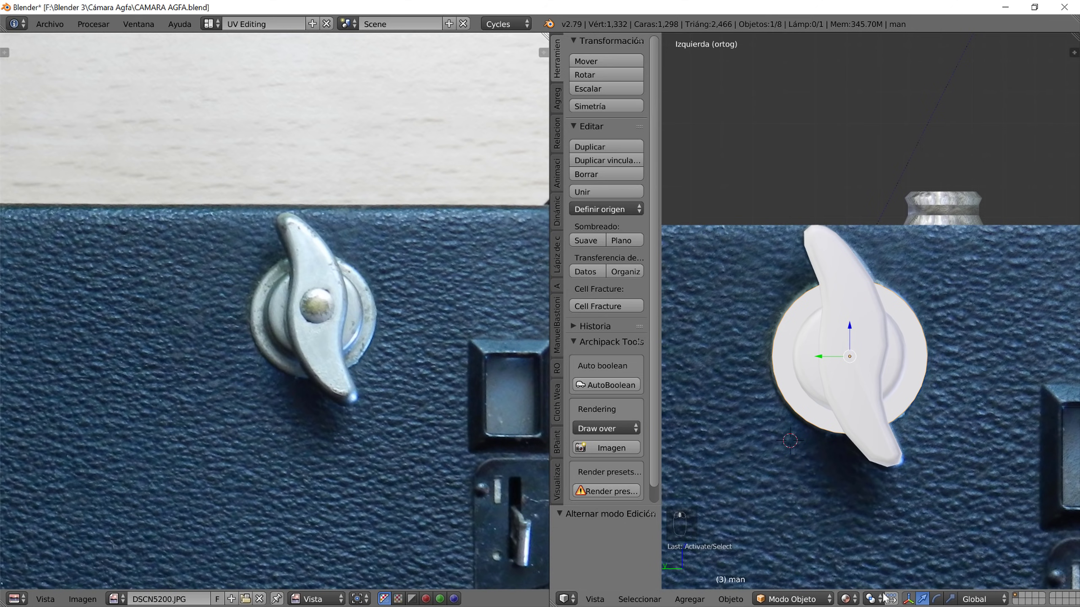
# - Select all of the disc's faces in Edit Mode and unwrap them with Project From View in the left view
pyautogui.press('Tab')
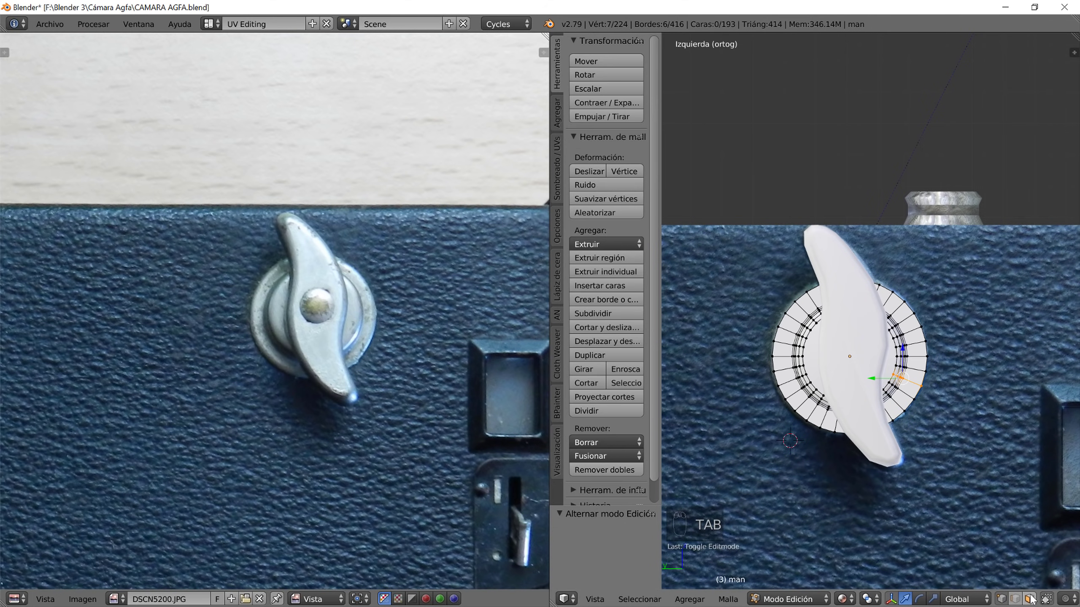
pyautogui.press('a')
pyautogui.press('a')
pyautogui.press('a')
pyautogui.press('a')
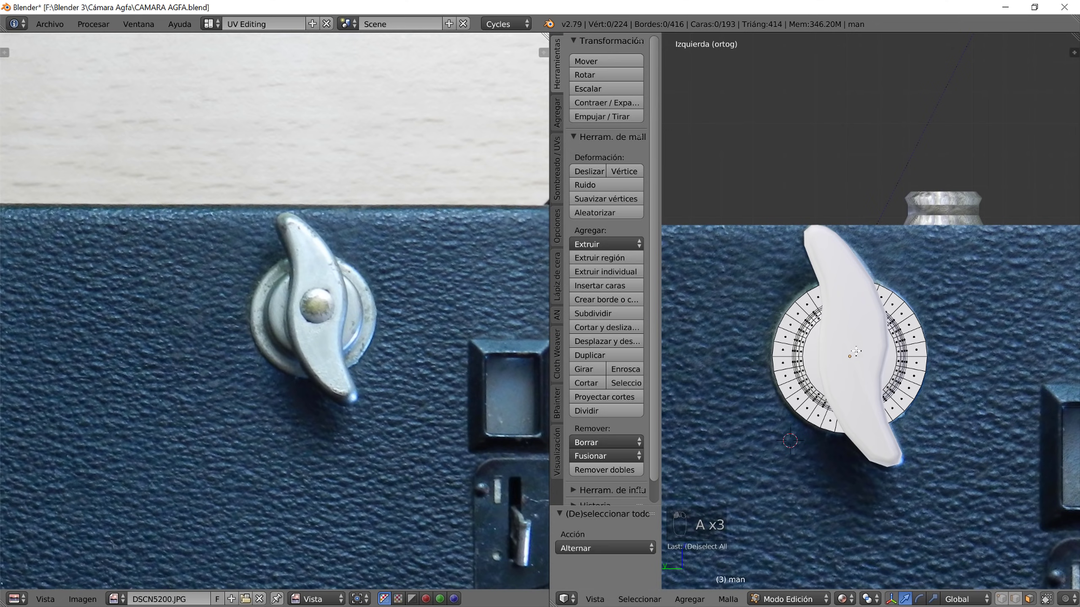
pyautogui.press('u')
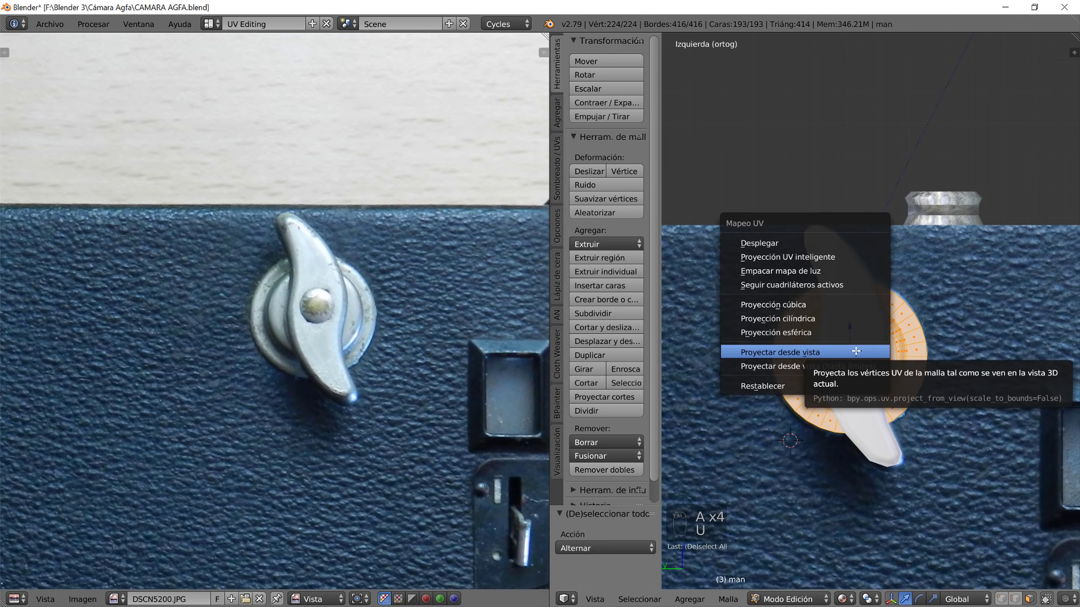
pyautogui.click(852, 350)
# - Shrink the disc's UV layout and move it about 0.210 in X and 0.280 in Y onto the photographed winder
pyautogui.press('s')
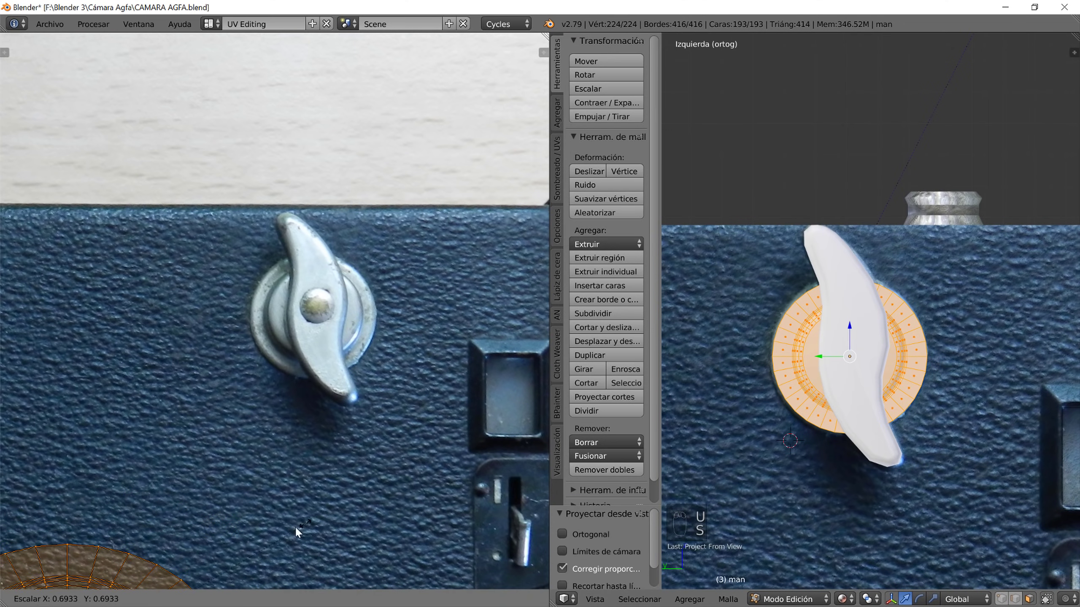
pyautogui.click(230, 566)
pyautogui.press('g')
pyautogui.click(467, 230)
# - Scale the disc's UV layout by about 0.726, shift it about -0.014 in X over the photographed disc, and scale it by 0.971
pyautogui.press('s')
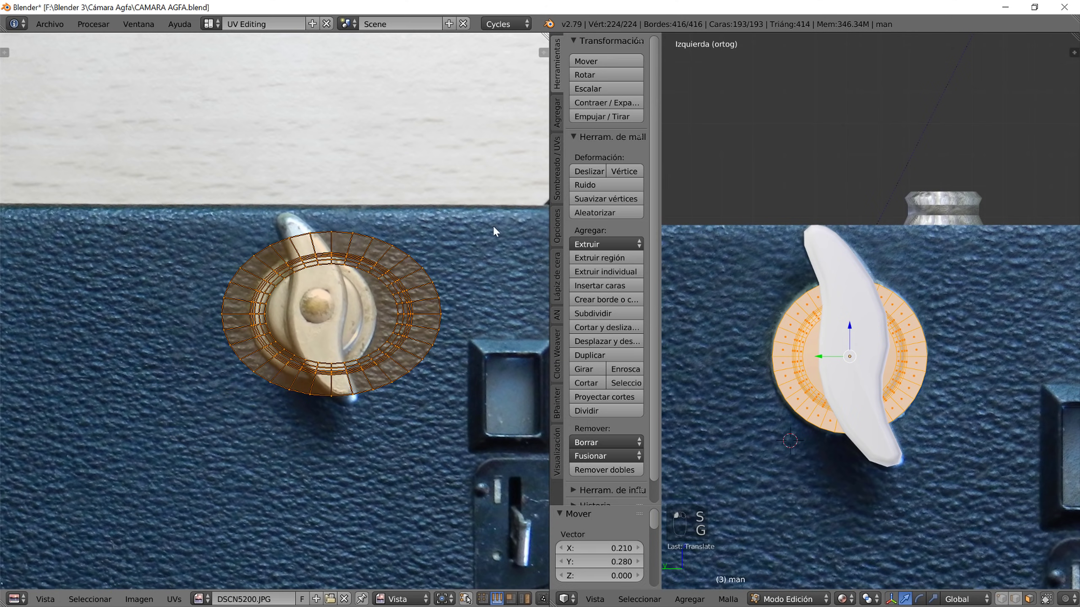
pyautogui.click(455, 334)
pyautogui.press('g')
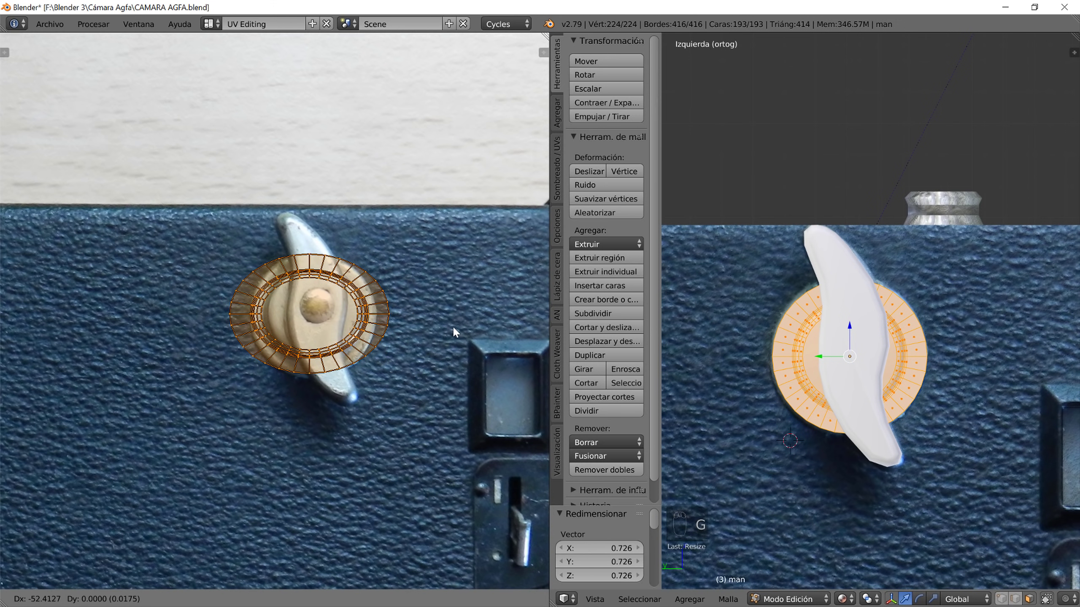
pyautogui.click(484, 340)
pyautogui.press('s')
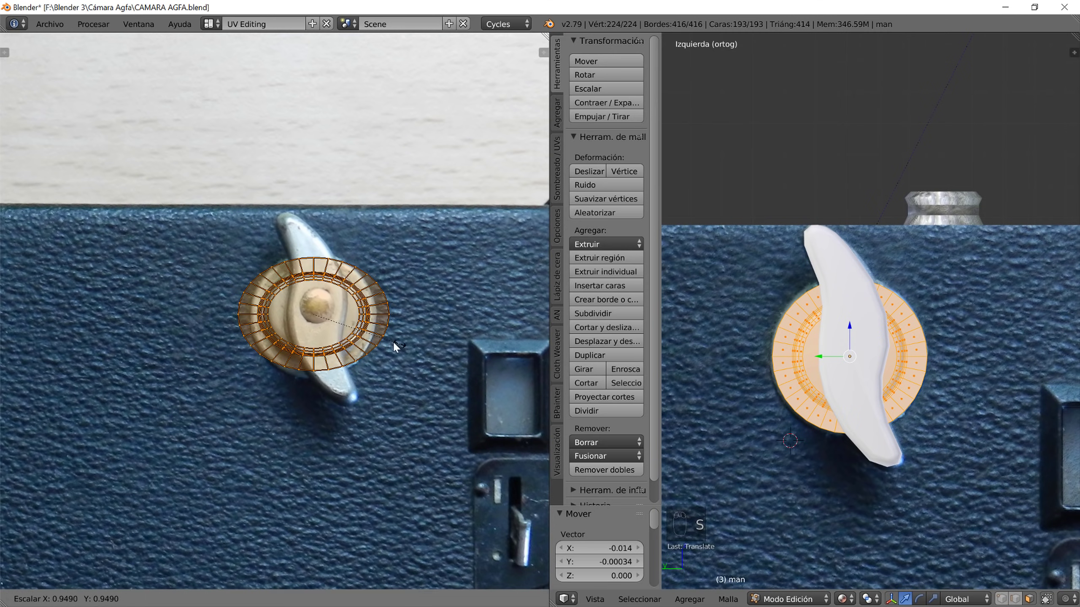
pyautogui.click(441, 357)
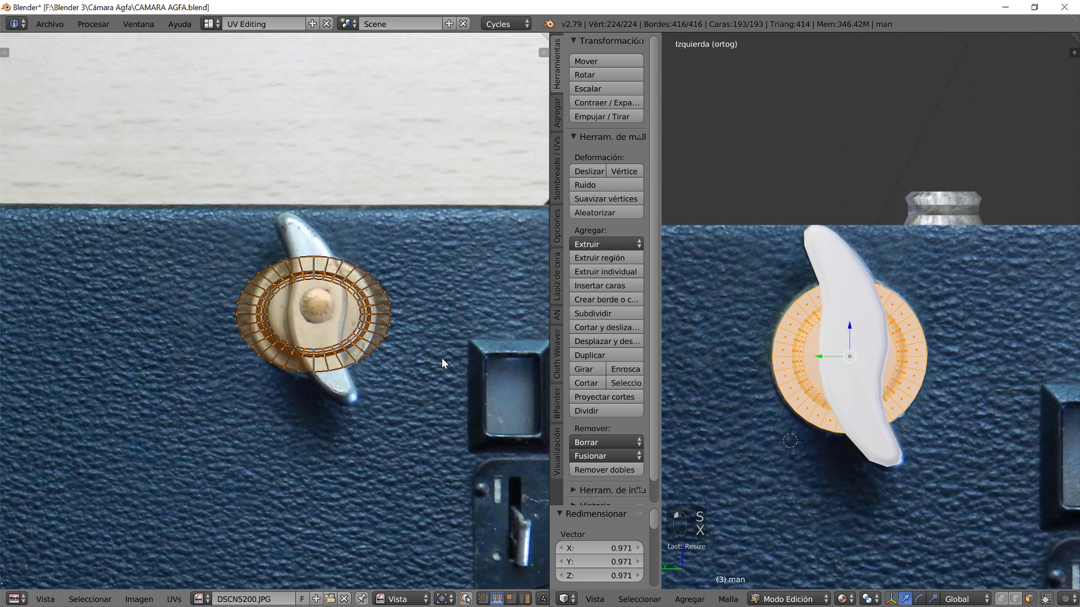
# - Narrow the disc's whole UV layout along X, by about 0.882 and another 0.867, to match the photographed round disc
pyautogui.press('a')
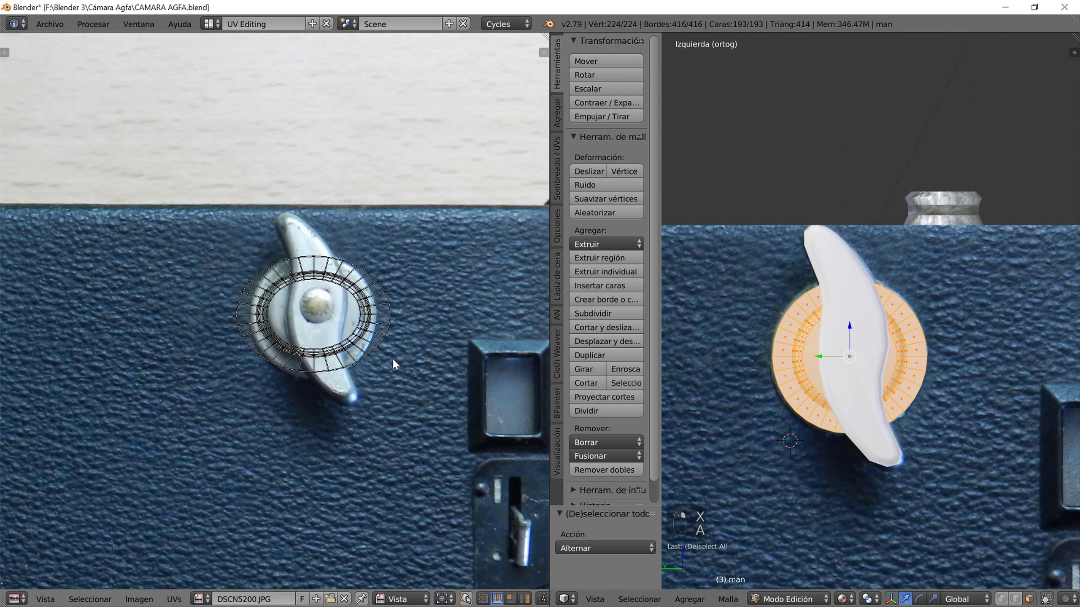
pyautogui.press('a')
pyautogui.press('s')
pyautogui.press('x')
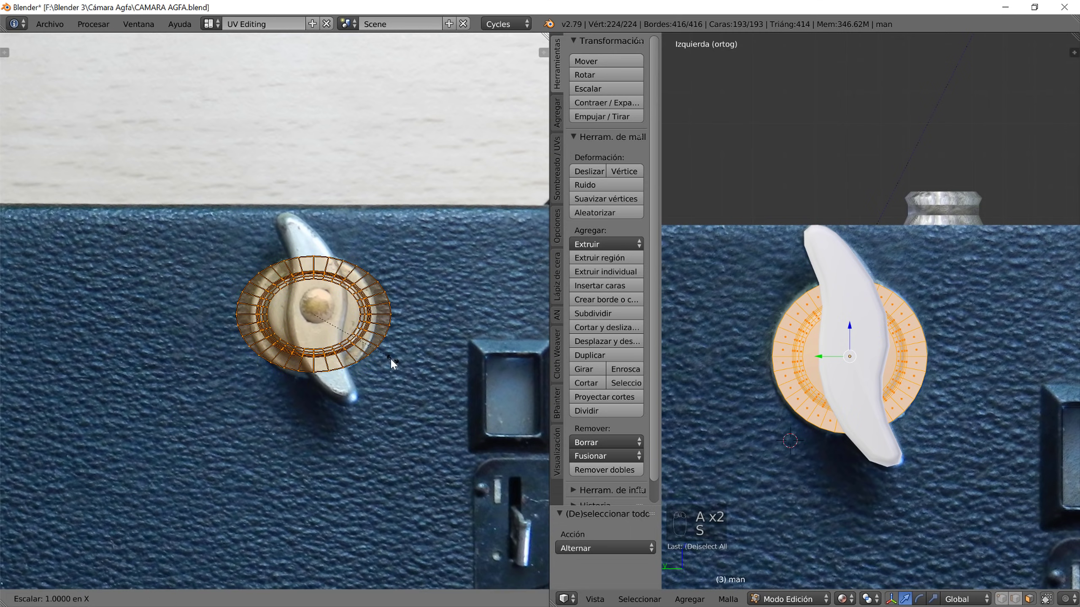
pyautogui.click(316, 341)
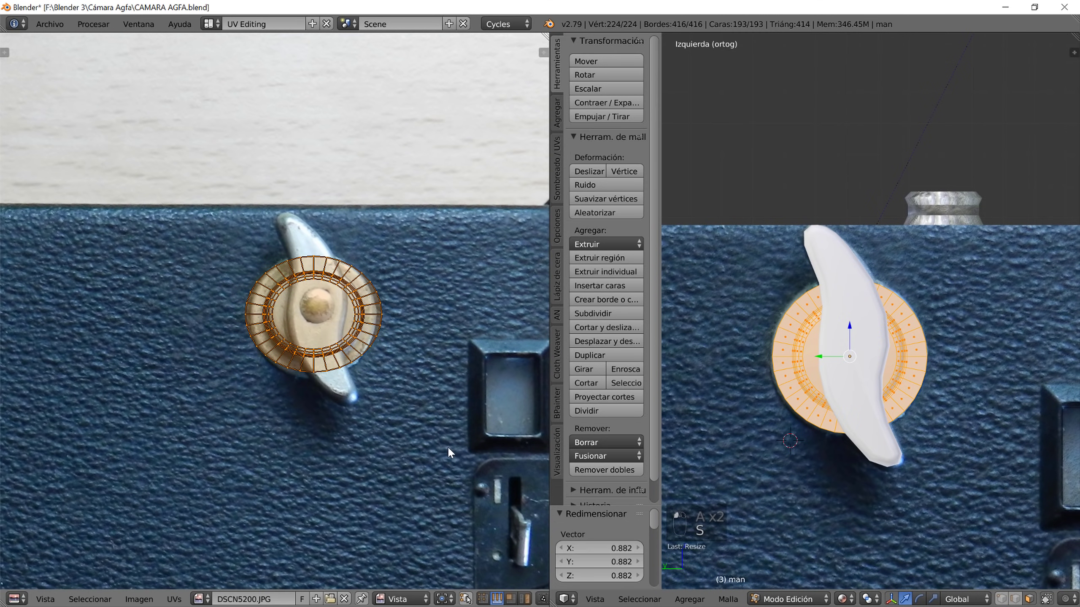
pyautogui.press('s')
pyautogui.press('x')
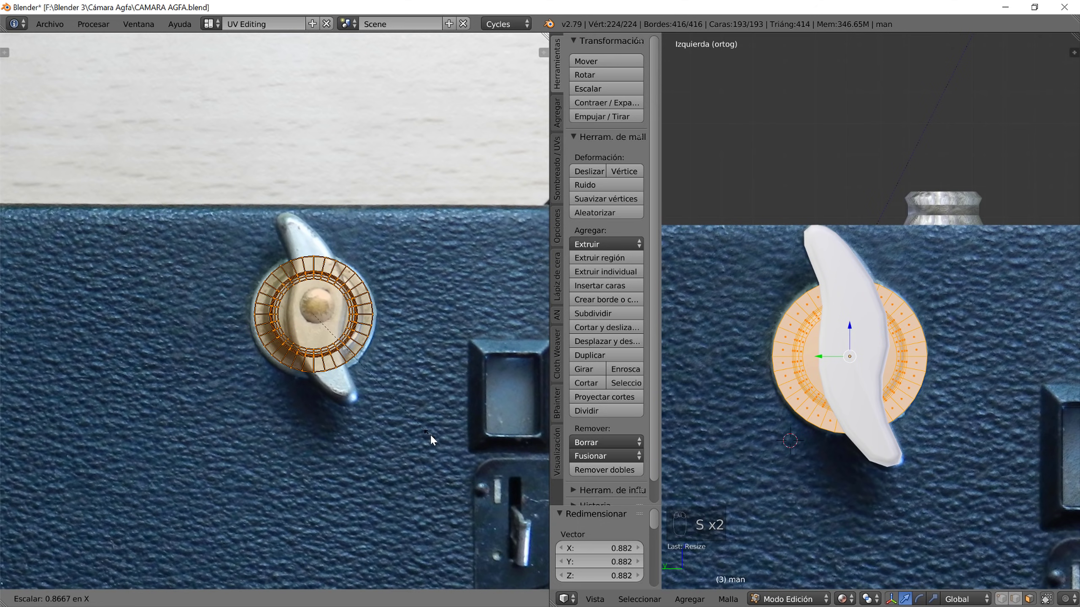
pyautogui.click(431, 437)
# - Enlarge the disc's UV layout by about 1.050 and nudge it 0.001 in X and -0.002 in Y onto the photographed rim
pyautogui.press('s')
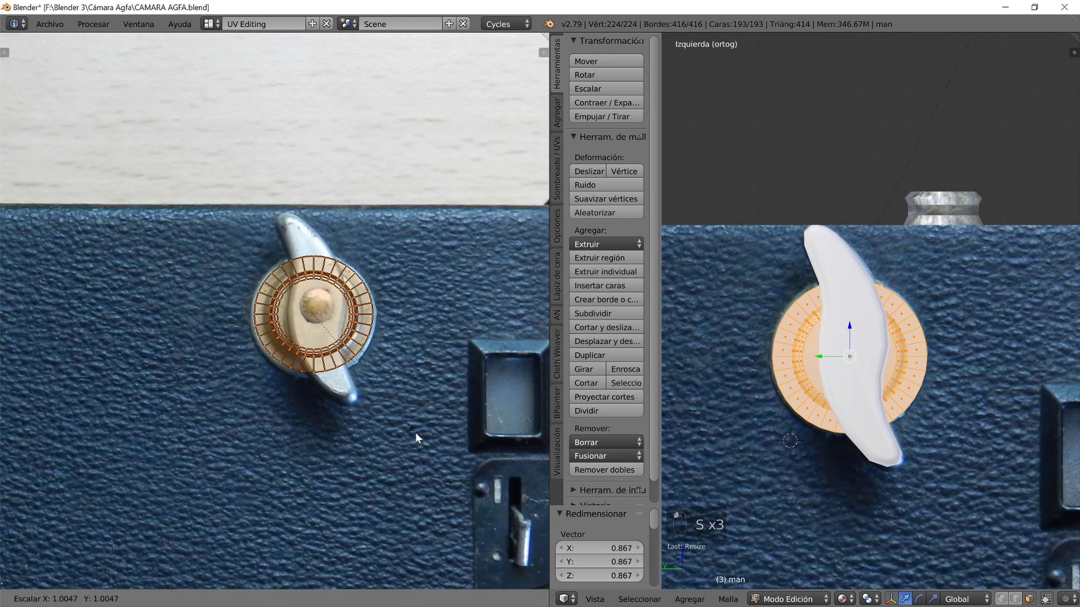
pyautogui.click(461, 480)
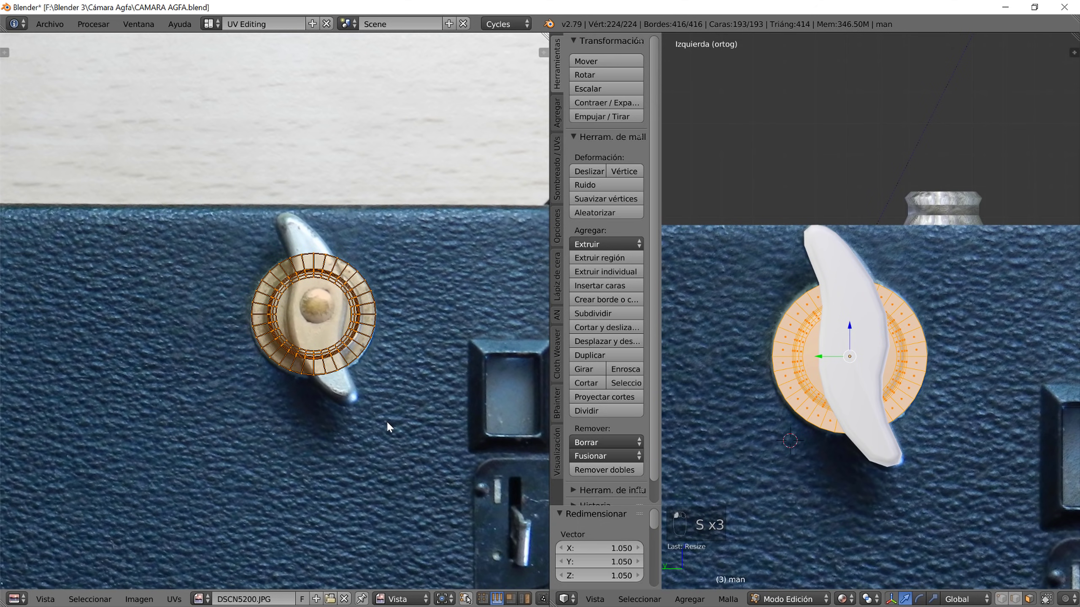
pyautogui.press('g')
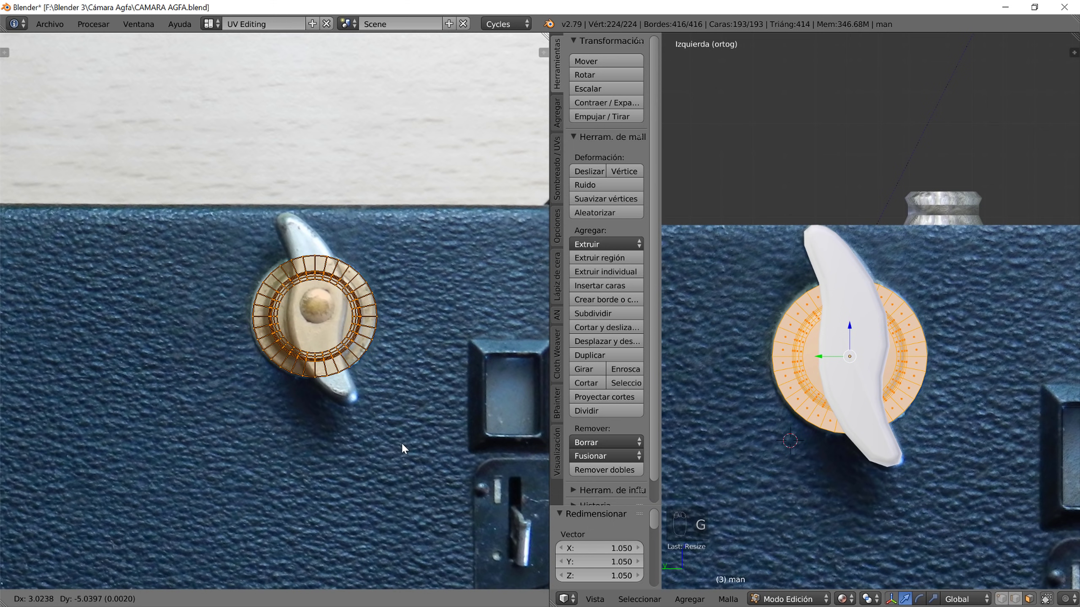
pyautogui.click(401, 442)
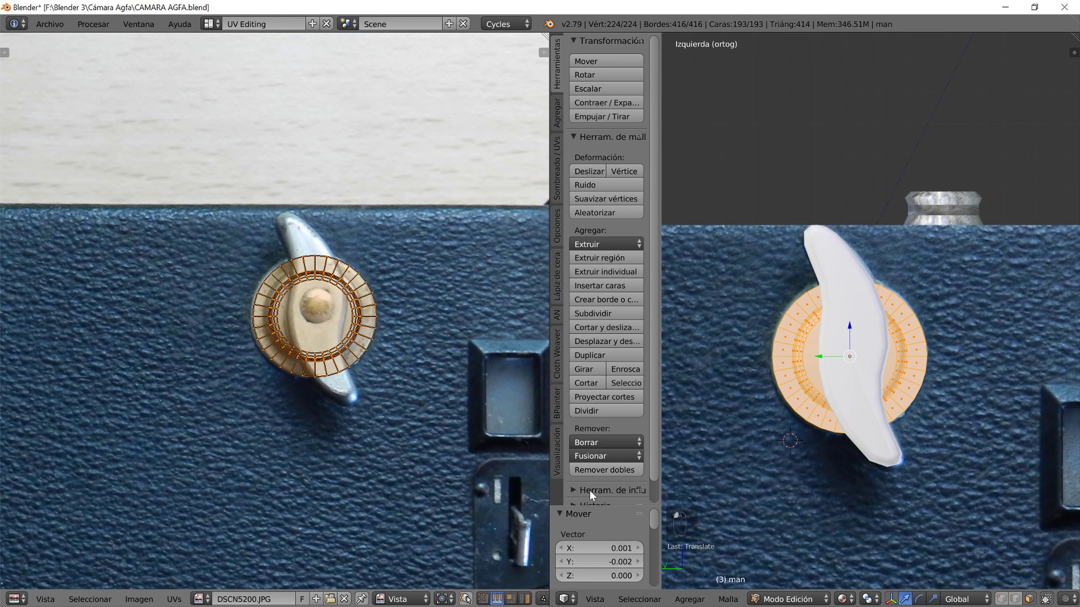
# - Select the winder lever "Vert" and unwrap all its faces in Edit Mode with Project From View from the left view
pyautogui.press('Tab')
pyautogui.rightClick(847, 429)
pyautogui.rightClick(855, 423)
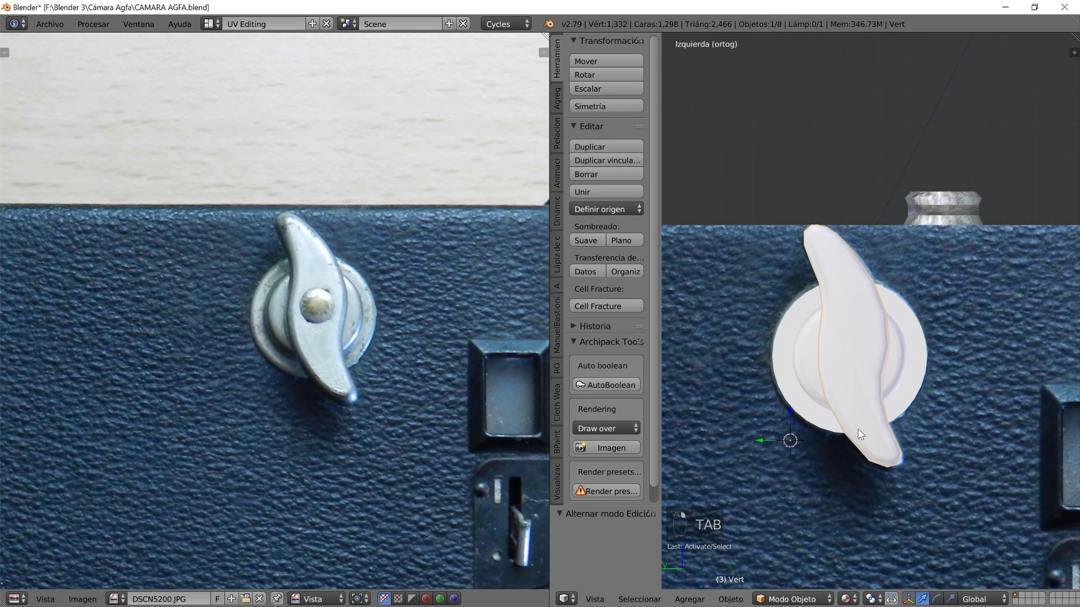
pyautogui.press('Tab')
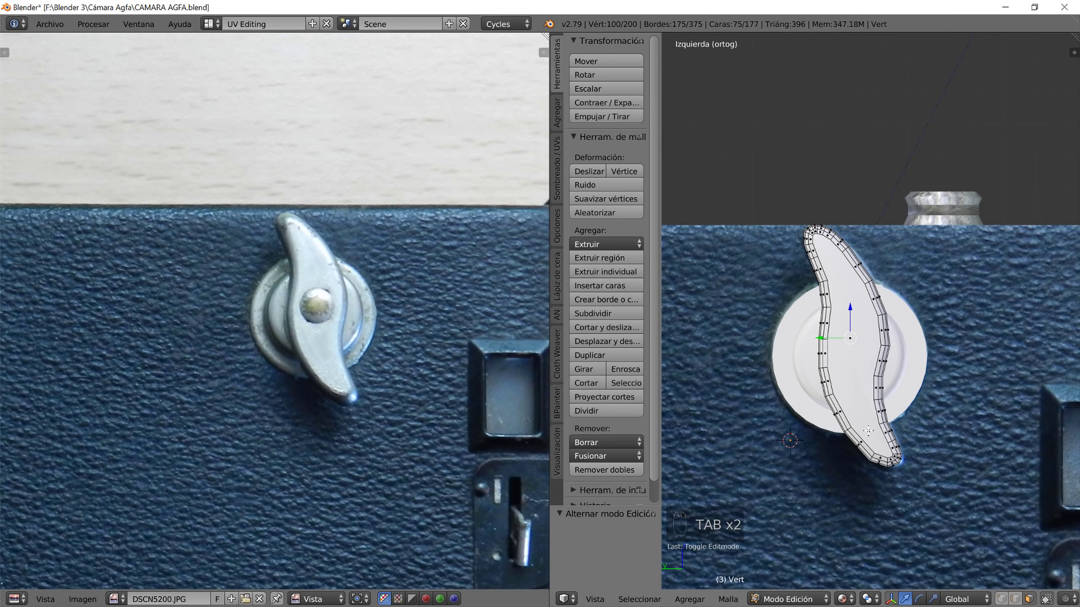
pyautogui.press('a')
pyautogui.press('a')
pyautogui.press('a')
pyautogui.press('a')
pyautogui.press('a')
pyautogui.press('u')
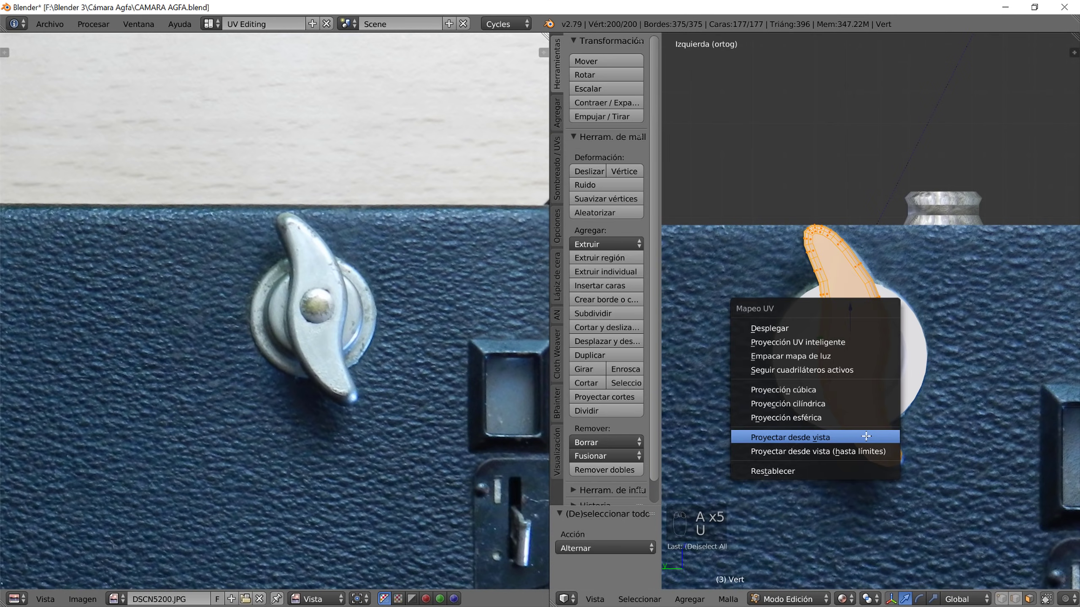
pyautogui.click(859, 438)
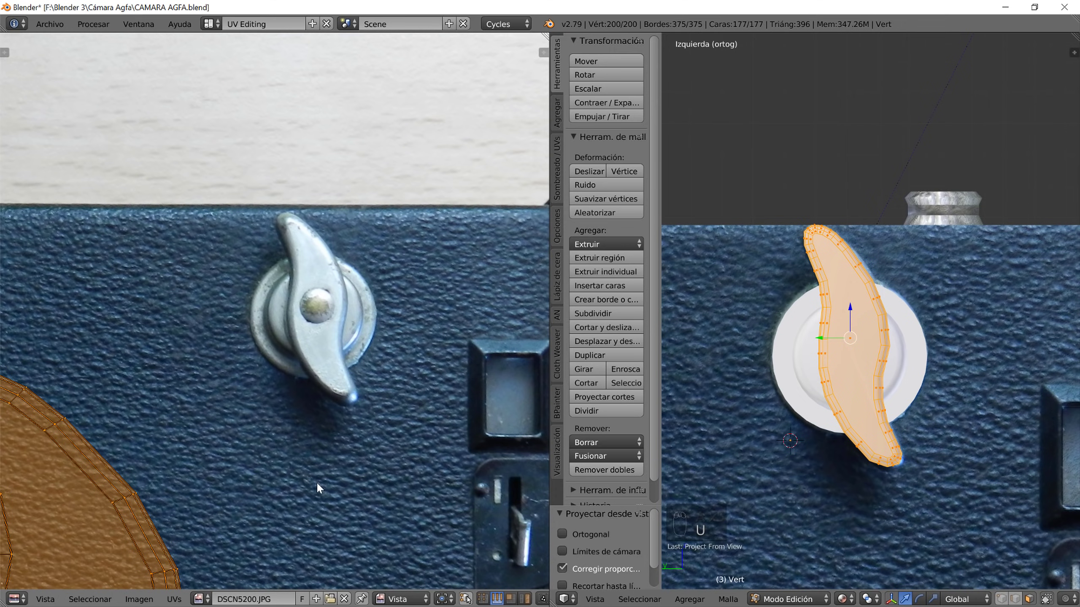
# - Scale the lever's UV layout by about 0.546, move it 0.193 in X and 0.265 in Y onto the photographed lever, and scale it by 0.609
pyautogui.press('s')
pyautogui.click(230, 508)
pyautogui.press('g')
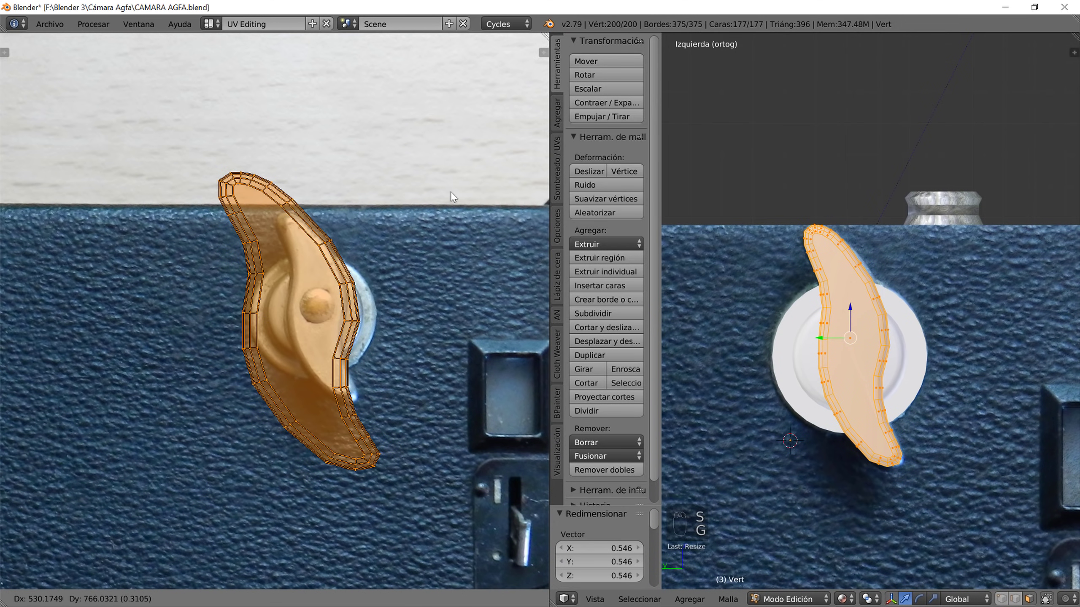
pyautogui.click(472, 182)
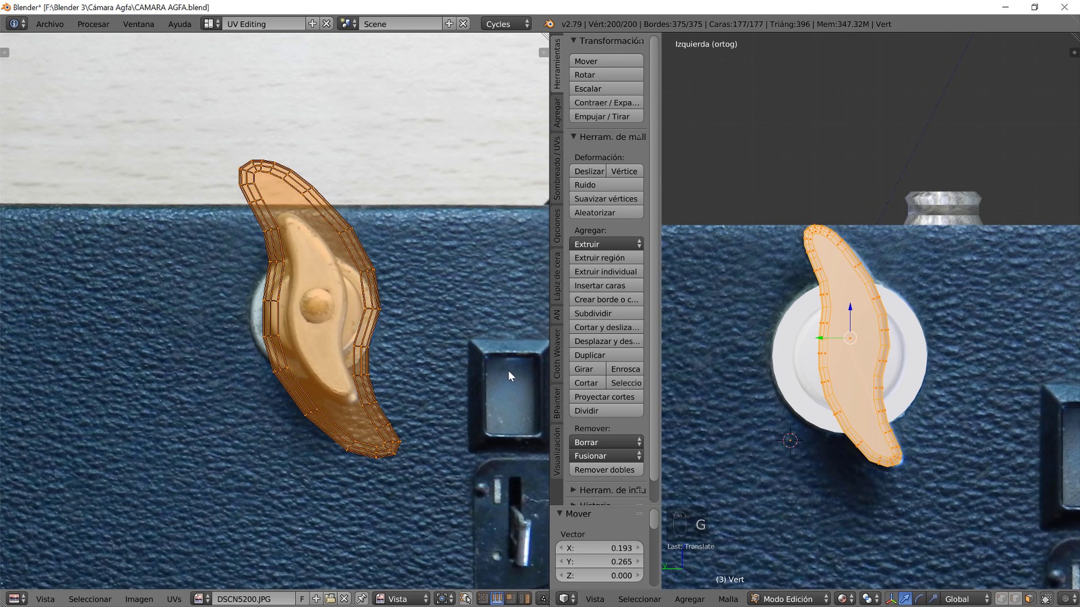
pyautogui.press('s')
pyautogui.click(435, 346)
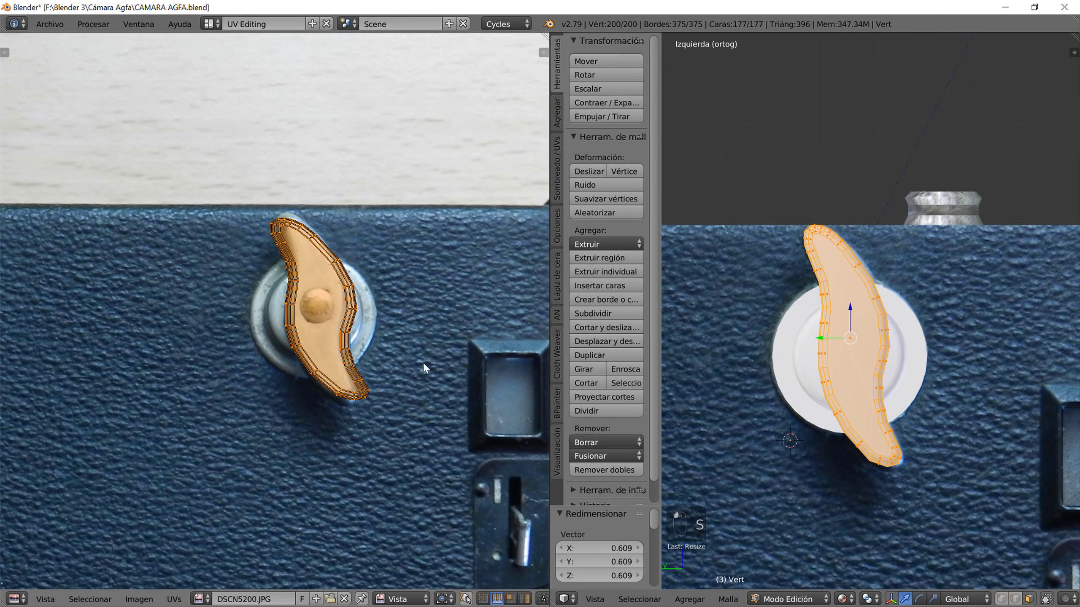
# - Fit the lever's UVs to the photographed outline by scaling about 0.702 along X, 1.073 overall and 1.078 along X, and leave Edit Mode
pyautogui.scroll(3, 366, 399)
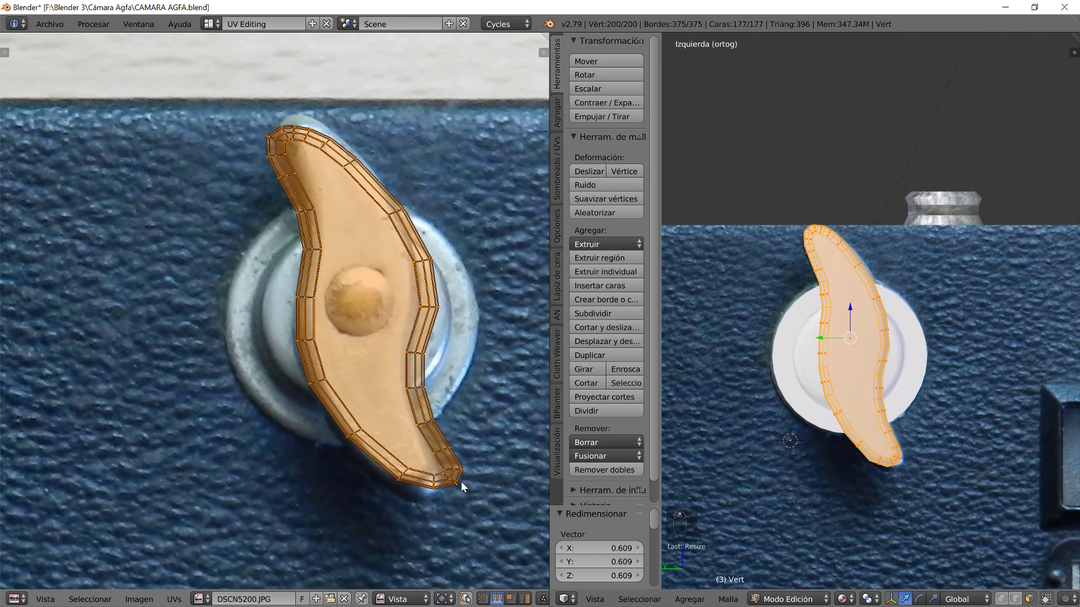
pyautogui.press('s')
pyautogui.press('x')
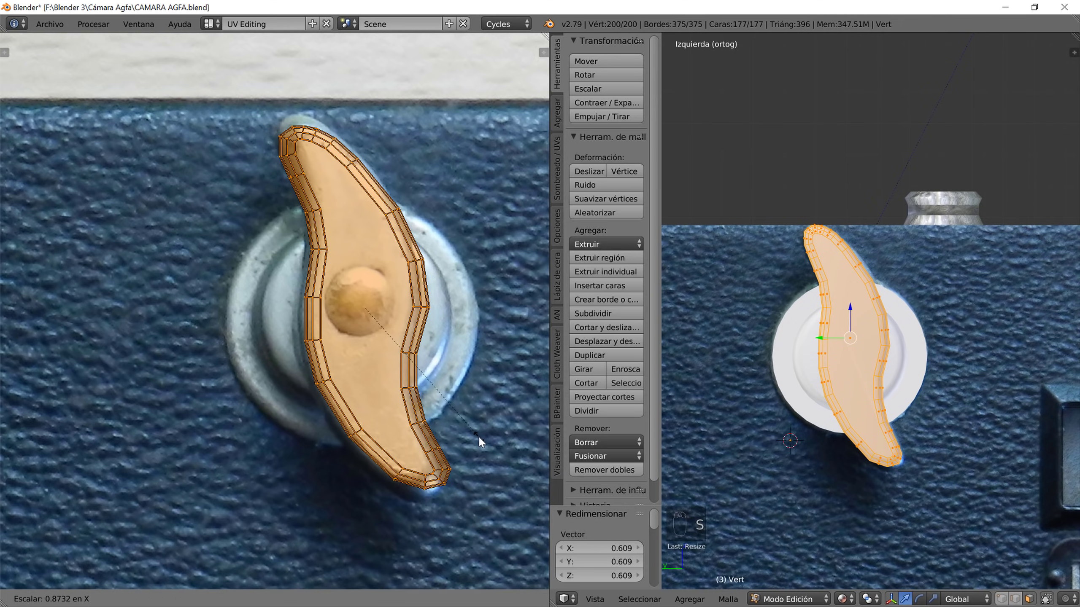
pyautogui.click(456, 410)
pyautogui.press('s')
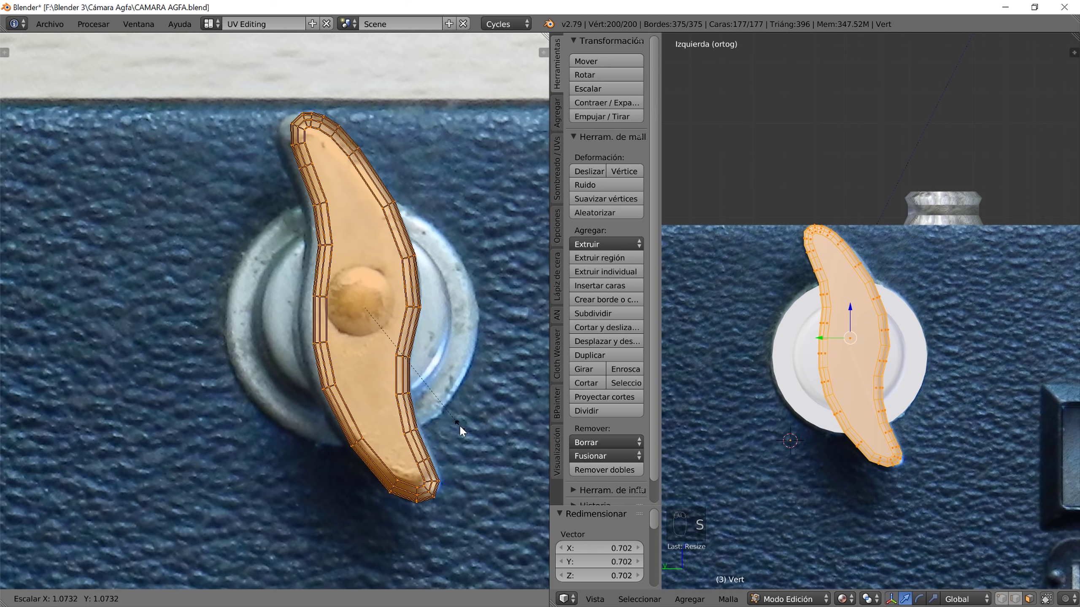
pyautogui.click(461, 426)
pyautogui.press('s')
pyautogui.press('x')
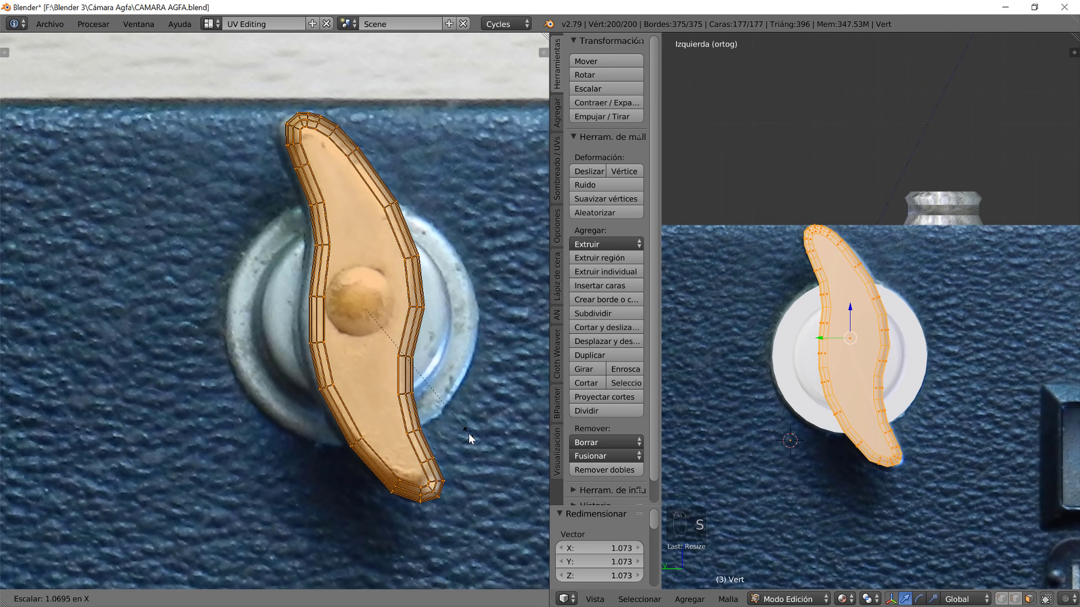
pyautogui.click(465, 439)
pyautogui.scroll(-2, 486, 428)
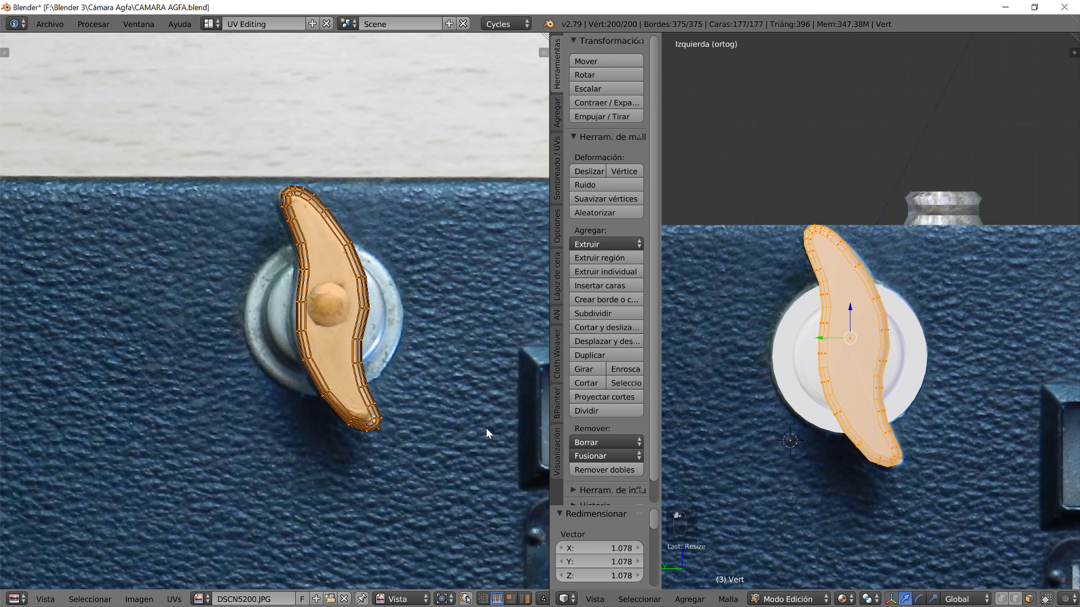
pyautogui.press('Tab')
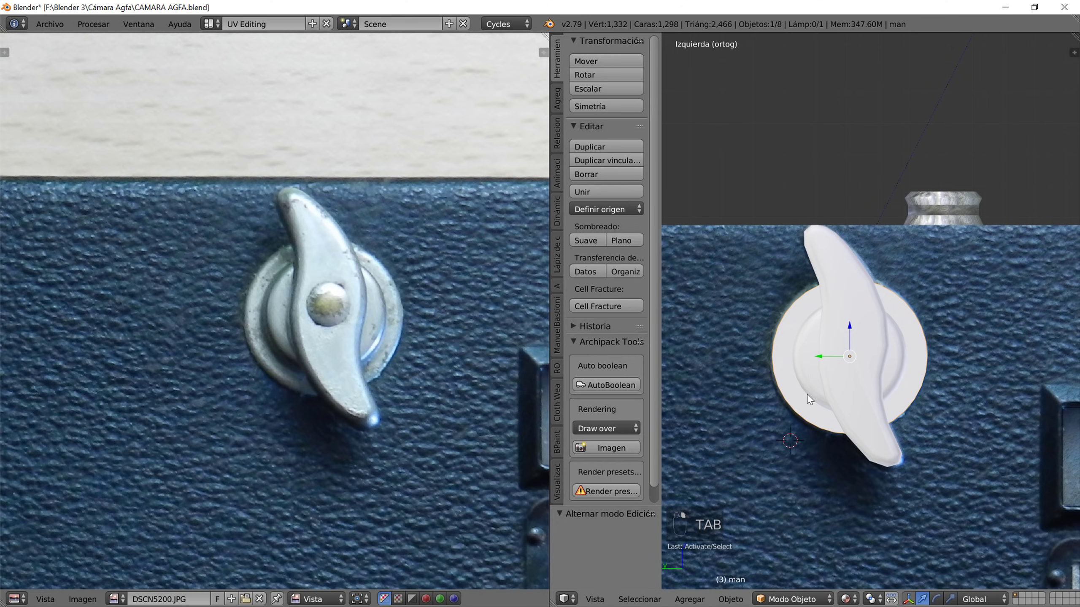
# - Select all faces of the disc "man" in Edit Mode and unwrap them again with Project From View
pyautogui.press('Tab')
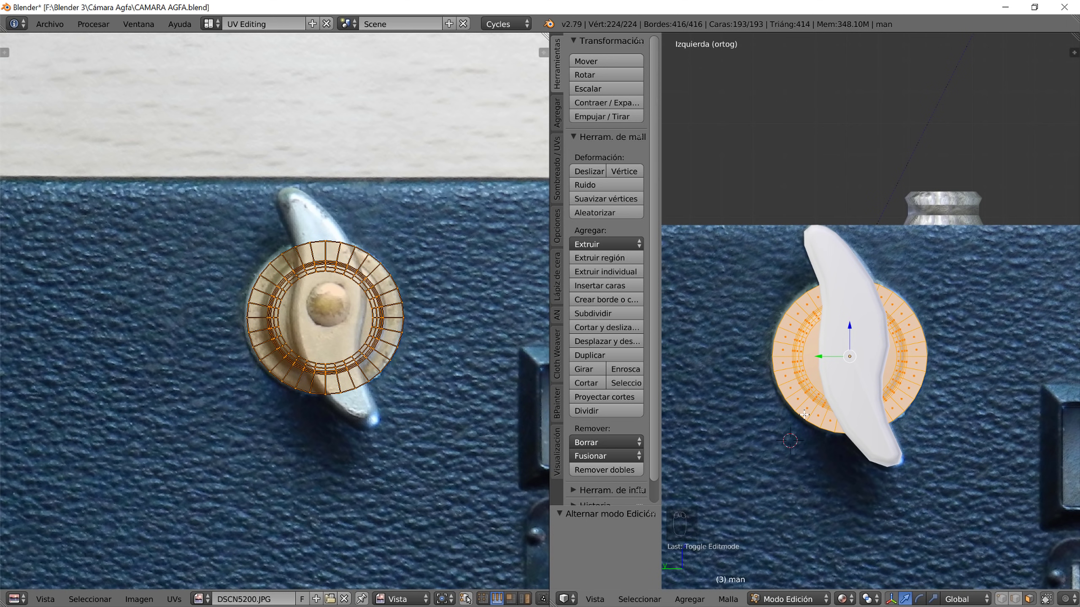
pyautogui.press('a')
pyautogui.press('a')
pyautogui.press('a')
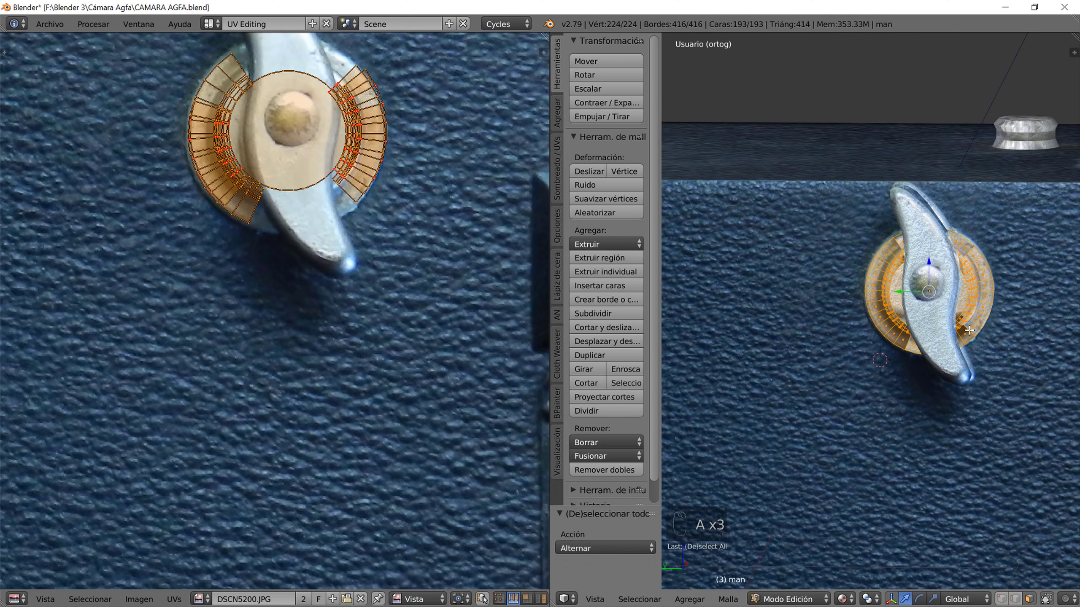
pyautogui.press('u')
pyautogui.click(973, 365)
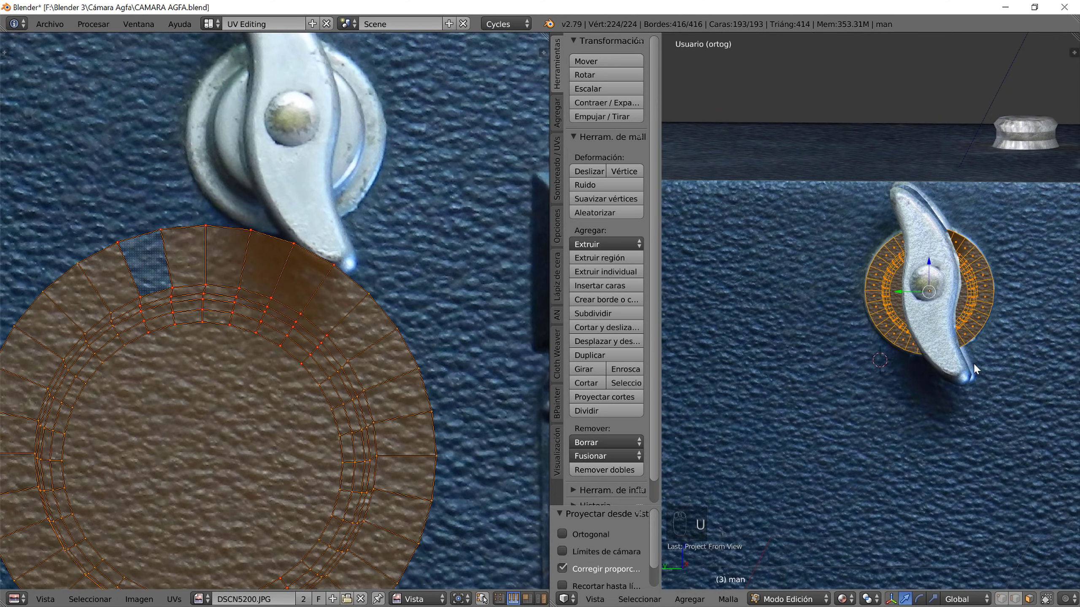
# - Shrink the disc's UV layout, move it 0.051 in X and 0.131 in Y onto the photographed lever's lower arm, and scale it by 0.421
pyautogui.press('s')
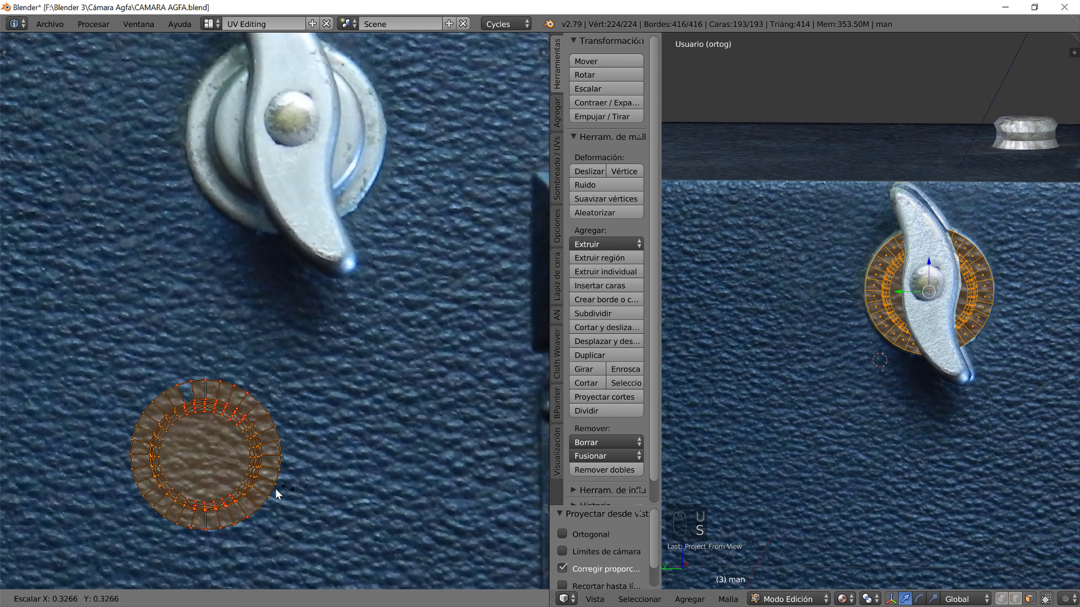
pyautogui.click(259, 493)
pyautogui.press('g')
pyautogui.click(326, 234)
pyautogui.press('s')
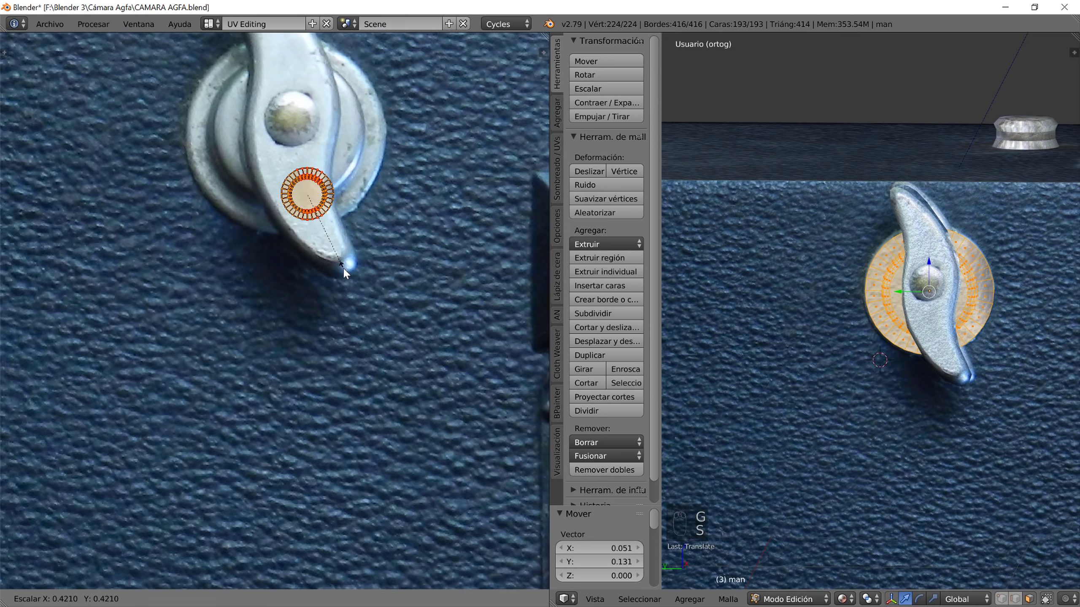
pyautogui.click(343, 267)
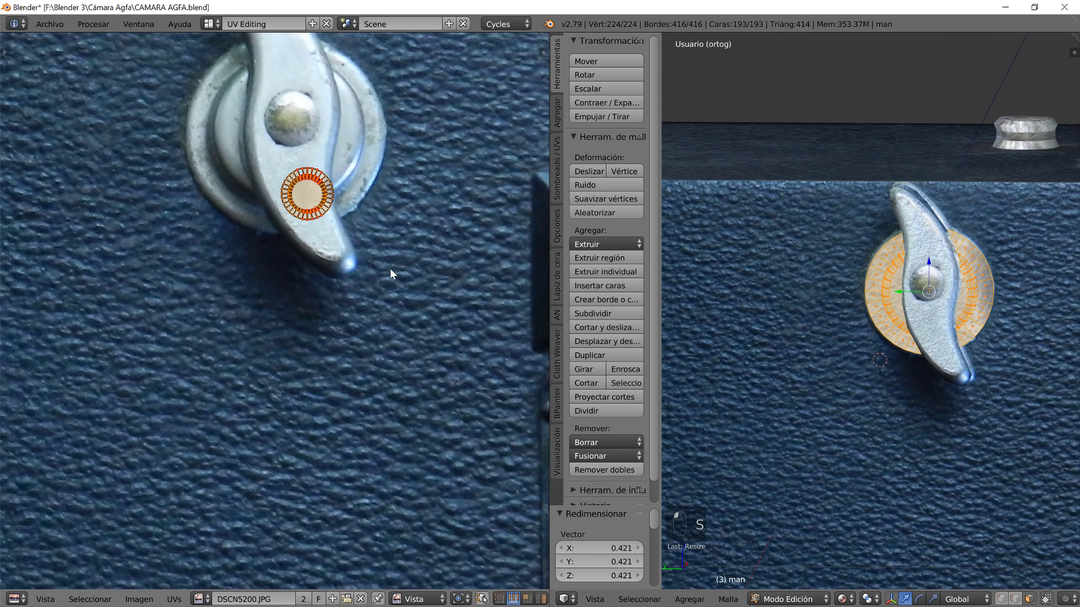
# - Shift the disc's UV layout -0.007 in X and 0.009 in Y to plain metal below the photographed rivet, and inspect the winder in Object Mode
pyautogui.scroll(2, 374, 237)
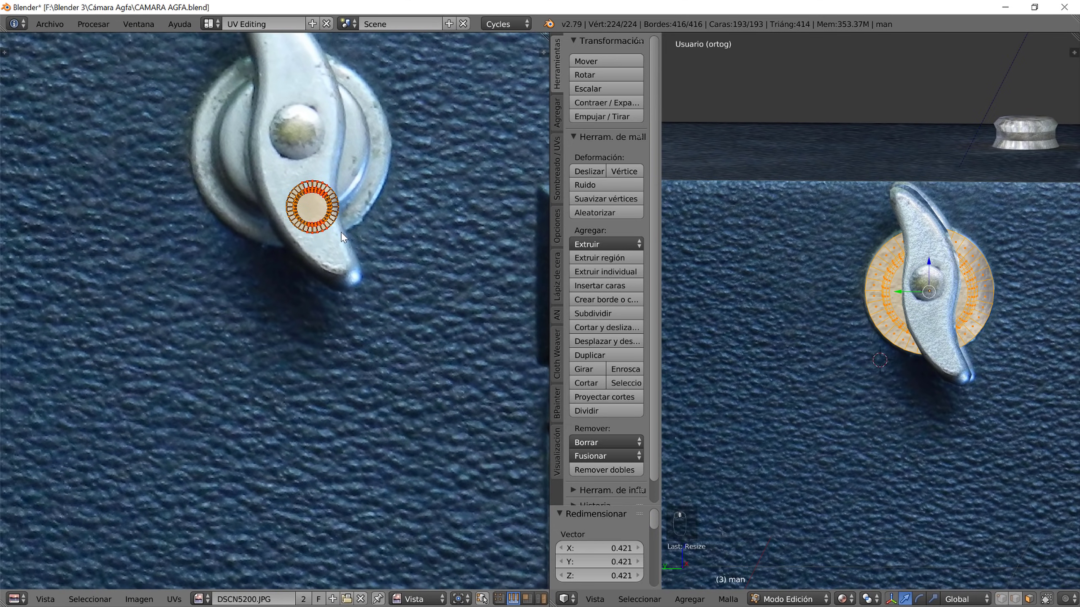
pyautogui.press('g')
pyautogui.click(331, 224)
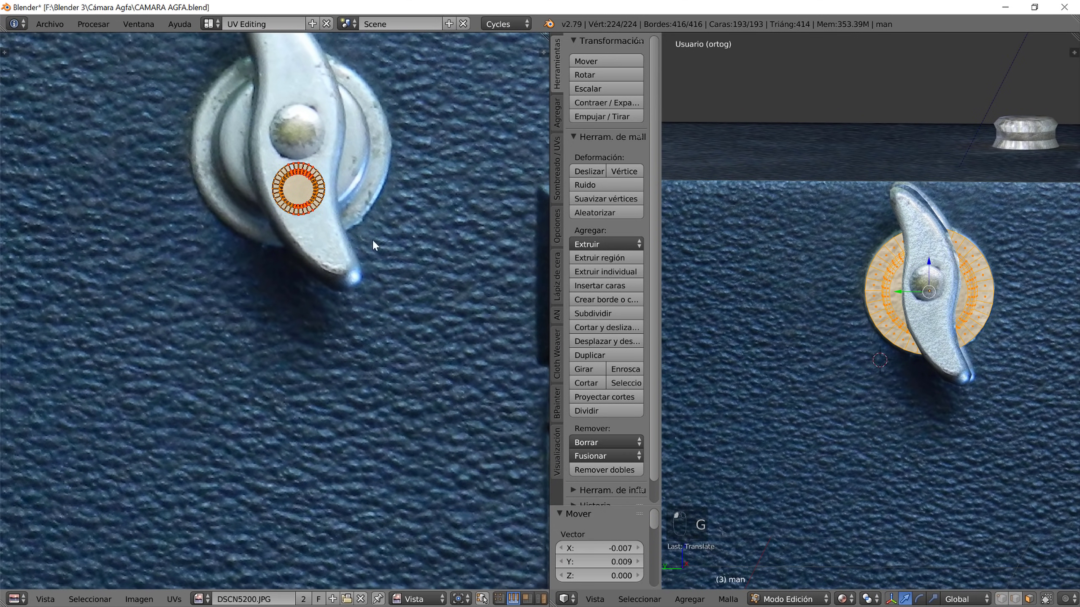
pyautogui.press('Tab')
pyautogui.moveTo(954, 397); pyautogui.dragTo(916, 402, button='middle')
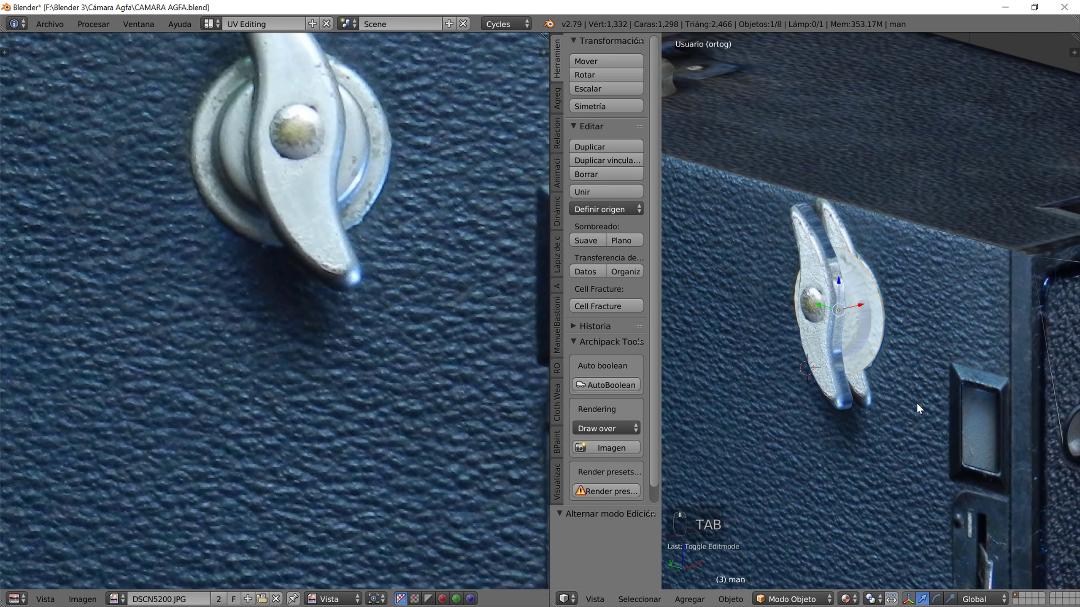
pyautogui.moveTo(854, 312)
pyautogui.mouseDown(button='middle')
pyautogui.moveTo(878, 340)
pyautogui.moveTo(935, 342)
pyautogui.moveTo(950, 330)
pyautogui.moveTo(938, 318)
pyautogui.moveTo(866, 328)
pyautogui.mouseUp(button='middle')
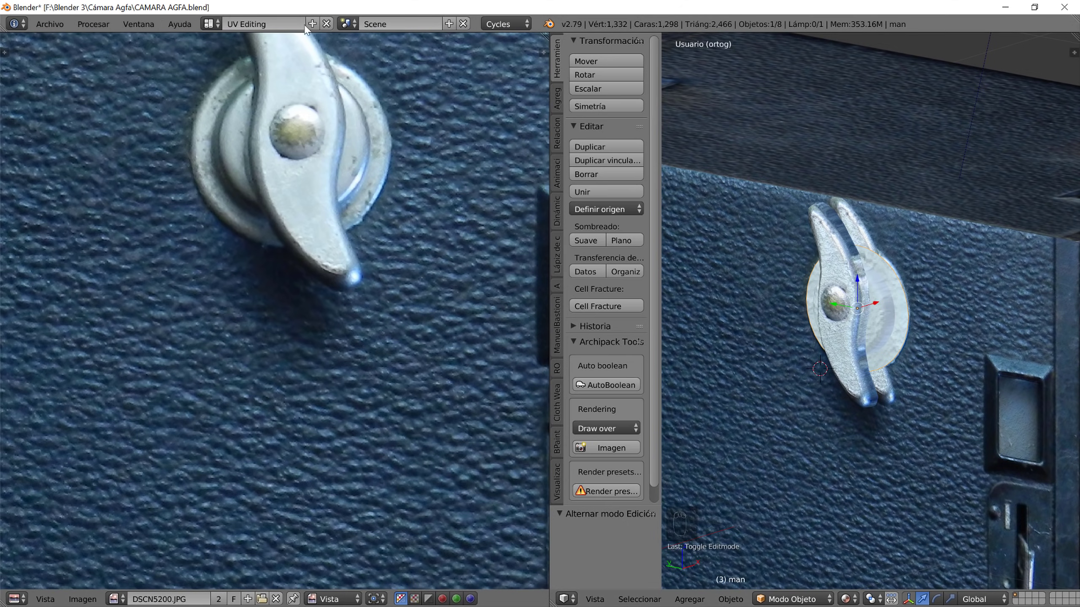
# - Switch to the Compositing layout and give the disc "man" its own single-user copy of the material "maneta"
pyautogui.click(212, 24)
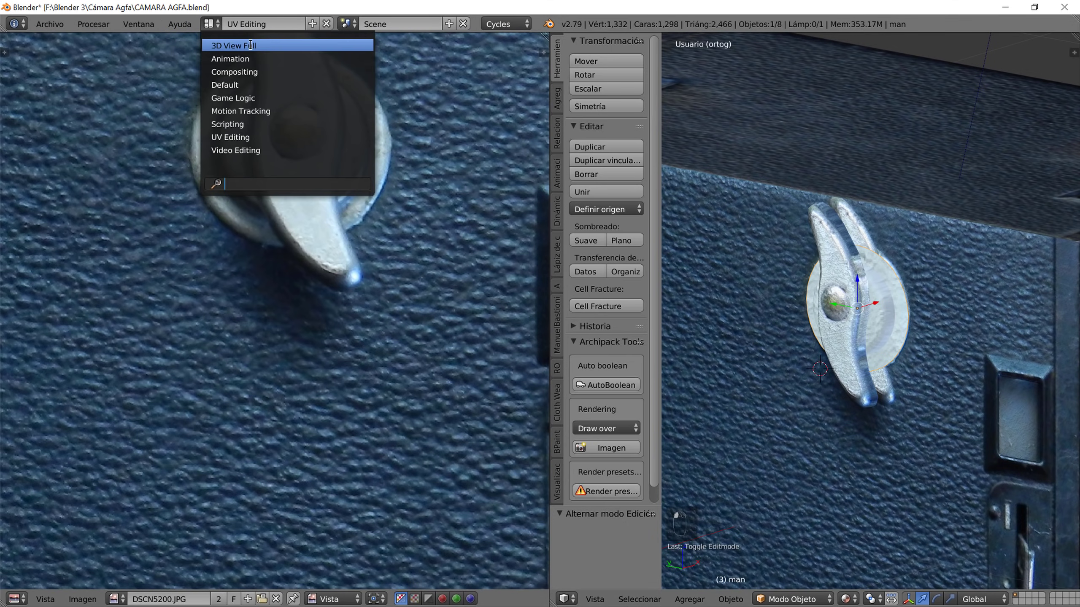
pyautogui.click(256, 72)
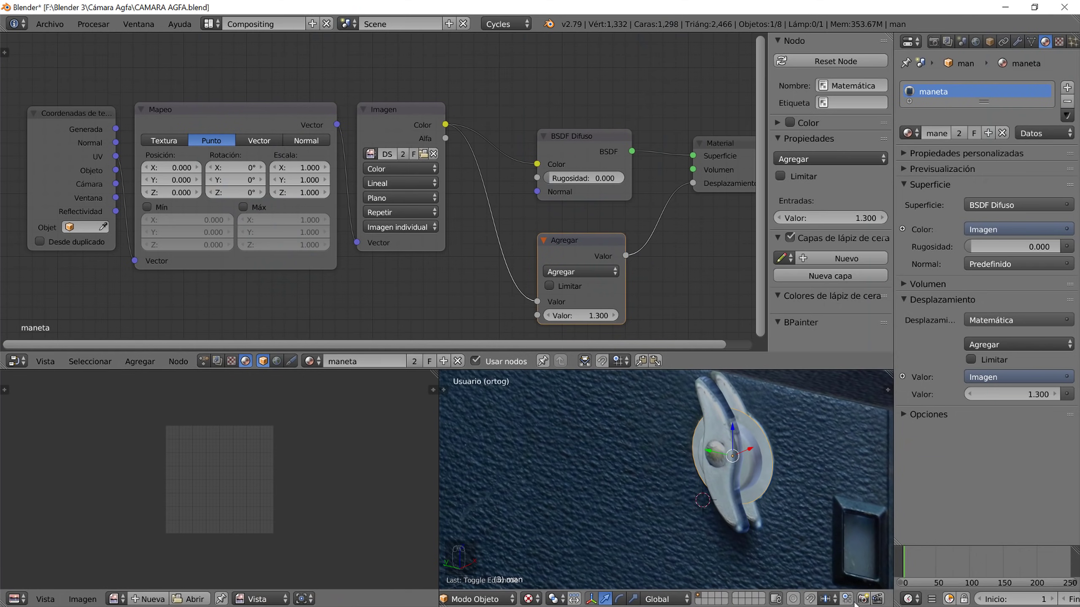
pyautogui.scroll(5, 758, 524)
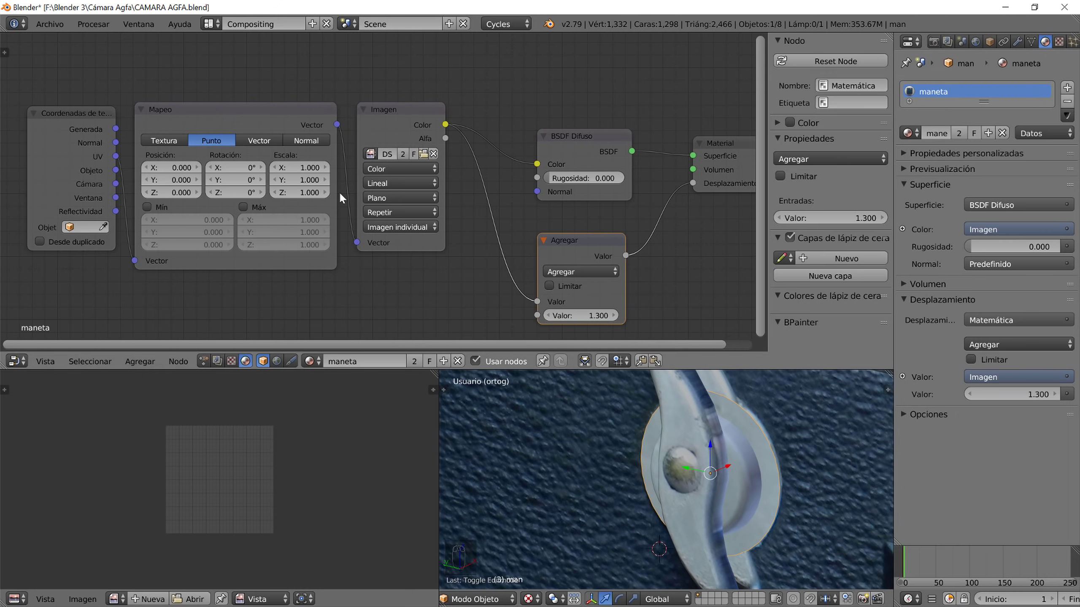
pyautogui.moveTo(306, 167); pyautogui.dragTo(306, 193)
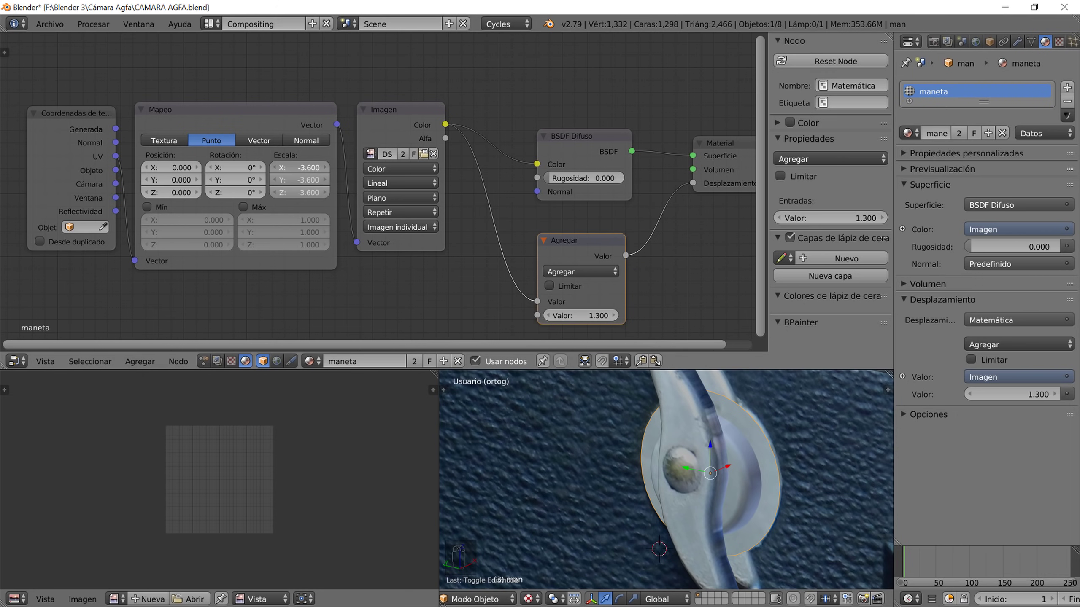
pyautogui.hotkey('ctrl', 'z')
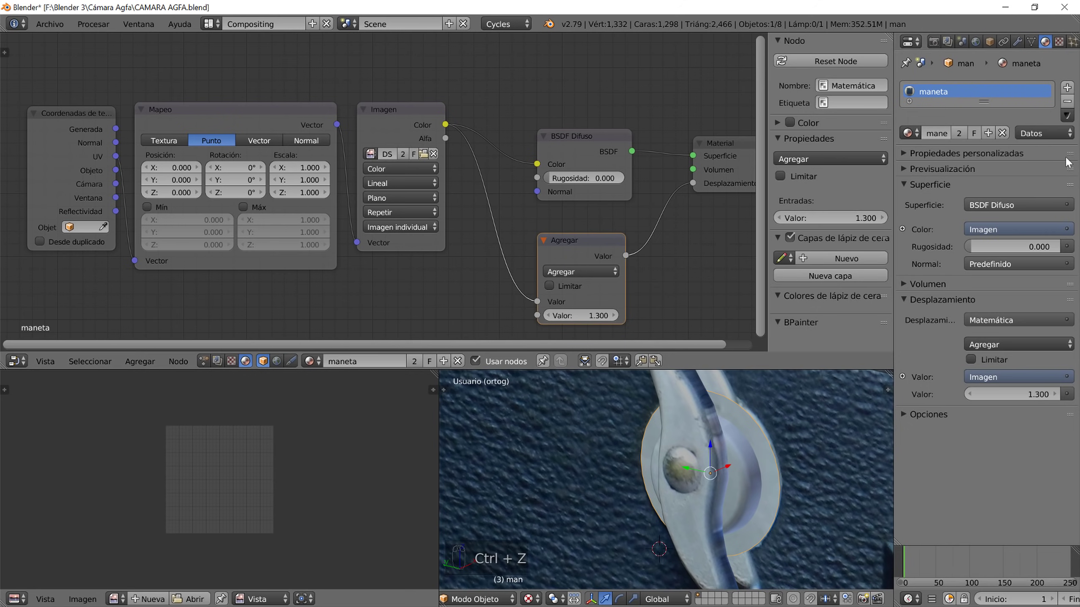
pyautogui.click(987, 134)
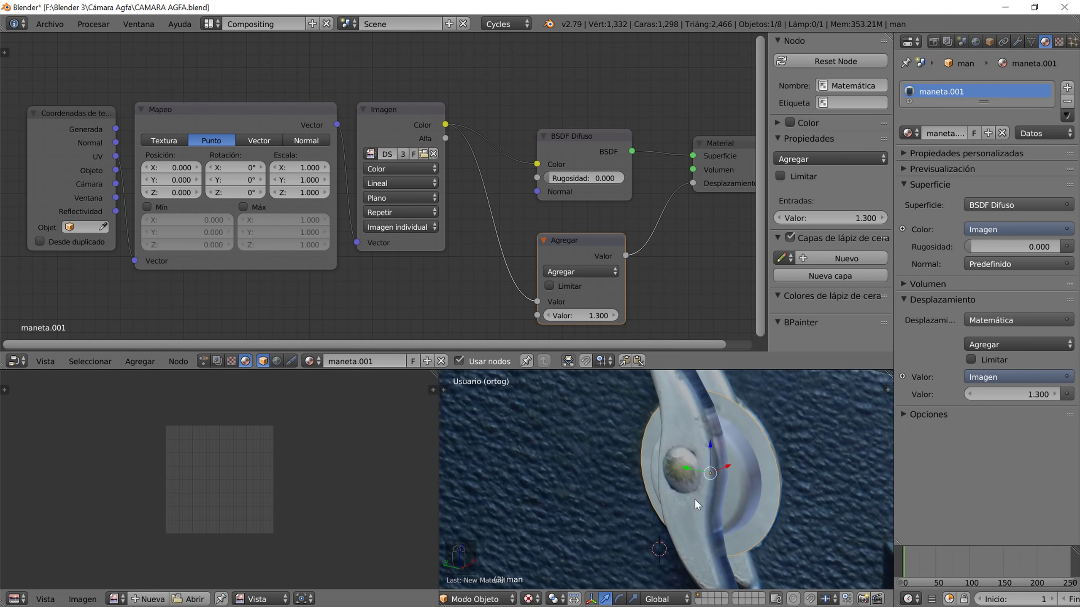
# - Display the viewport in rendered shading and set the Mapping node's scale in the disc's material to 1.020 on X, Y and Z
pyautogui.click(528, 600)
pyautogui.click(566, 505)
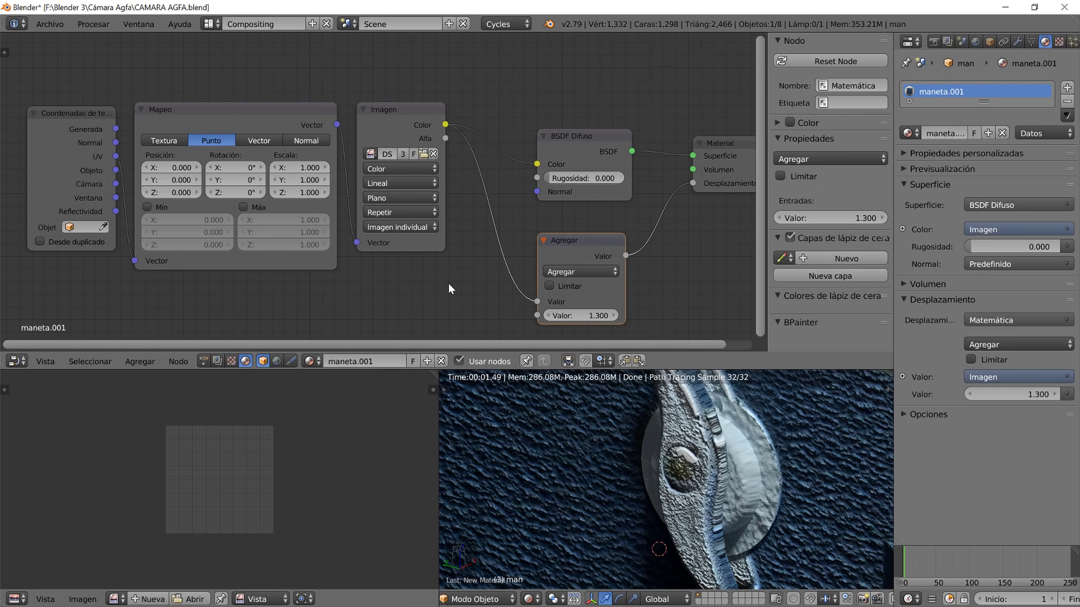
pyautogui.click(407, 217)
pyautogui.click(409, 210)
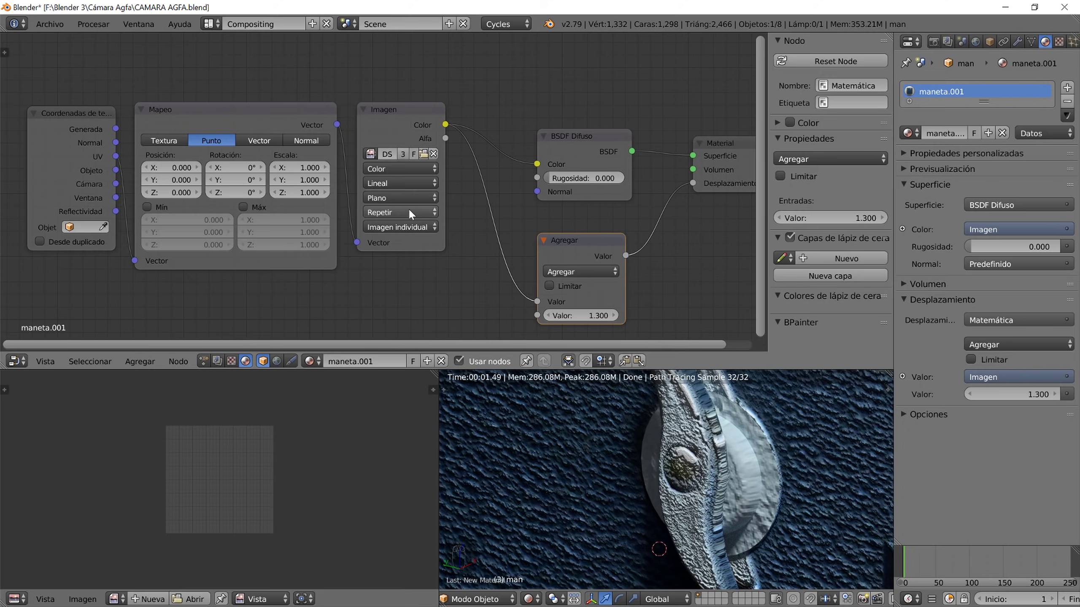
pyautogui.moveTo(300, 167)
pyautogui.mouseDown()
pyautogui.moveTo(299, 192)
pyautogui.moveTo(128, 192)
pyautogui.moveTo(289, 201)
pyautogui.moveTo(293, 167)
pyautogui.mouseUp()
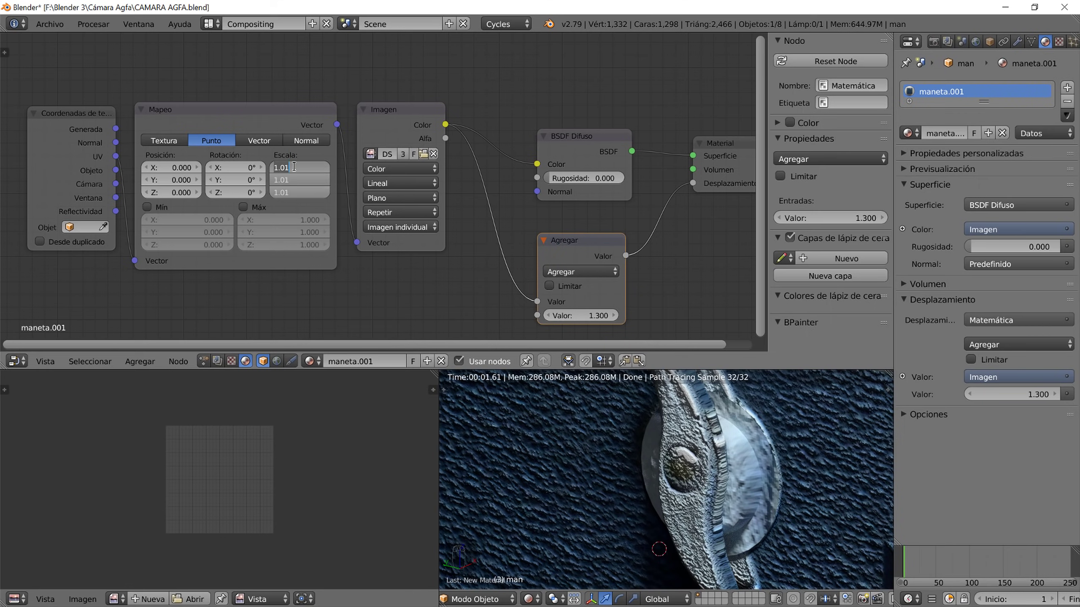
pyautogui.write('1')
pyautogui.press('Return')
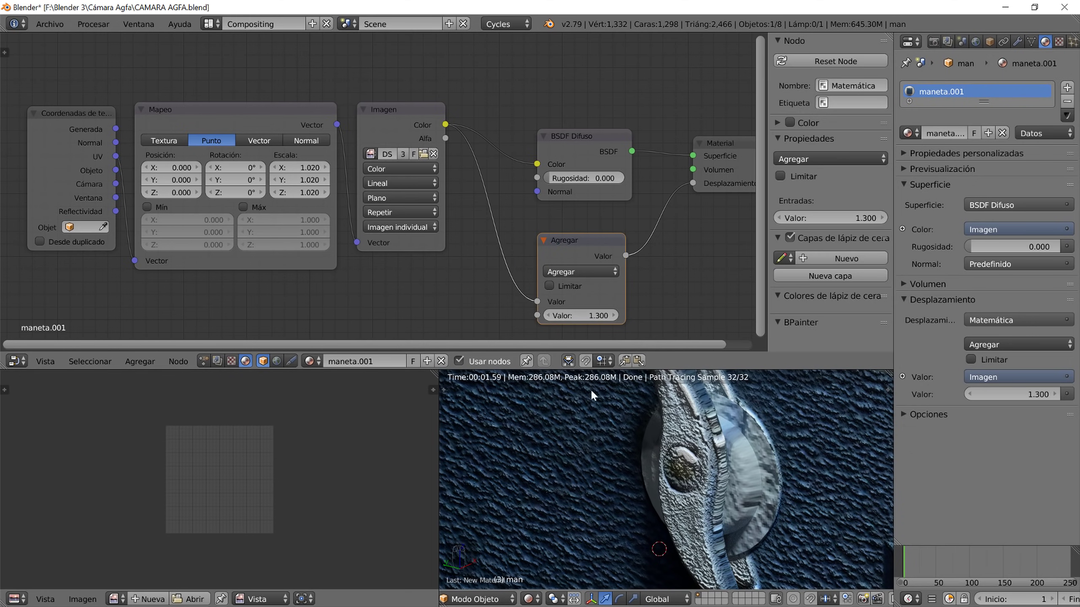
# - Set the value of the Add math node driving the disc material's displacement to -0.100
pyautogui.moveTo(583, 317); pyautogui.dragTo(524, 316)
pyautogui.scroll(-3, 699, 539)
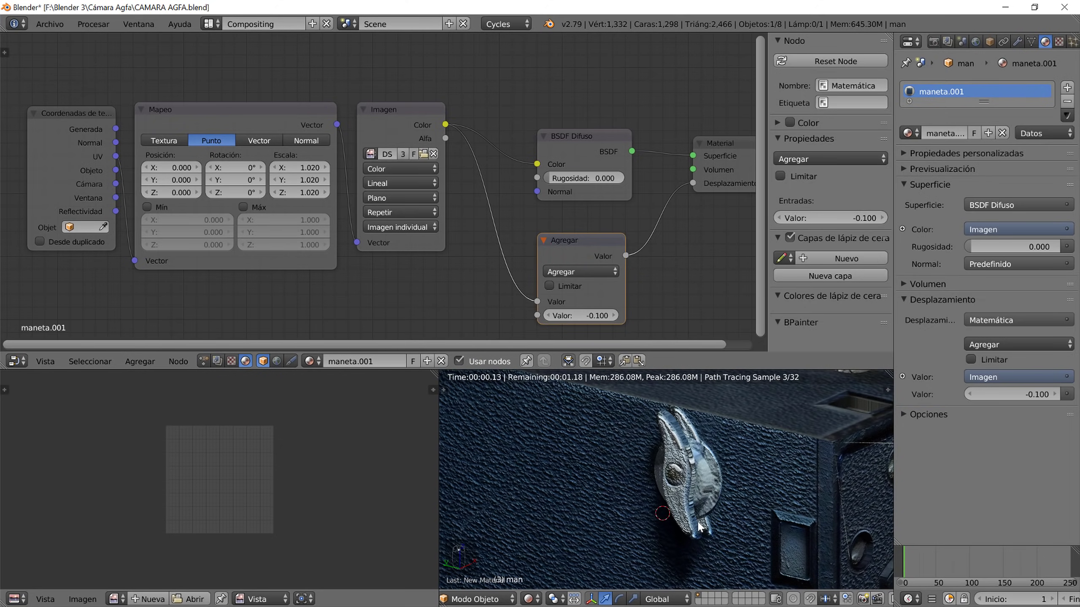
pyautogui.press('Tab')
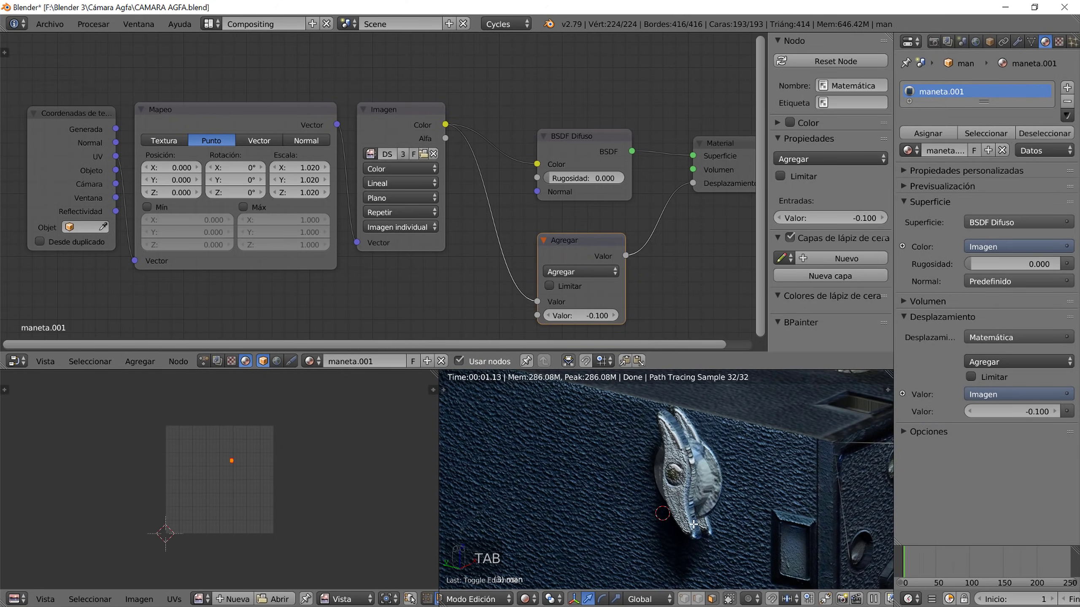
pyautogui.press('Tab')
# - Select the lever "Vert" and set the value of its material's Add displacement node to 0.500
pyautogui.rightClick(689, 518)
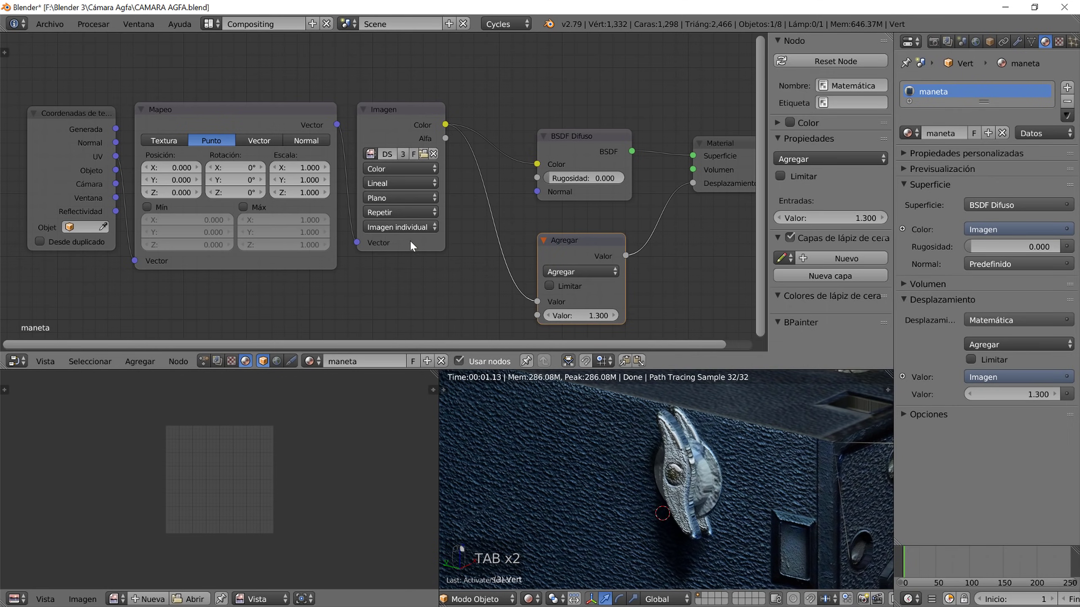
pyautogui.scroll(2, 579, 290)
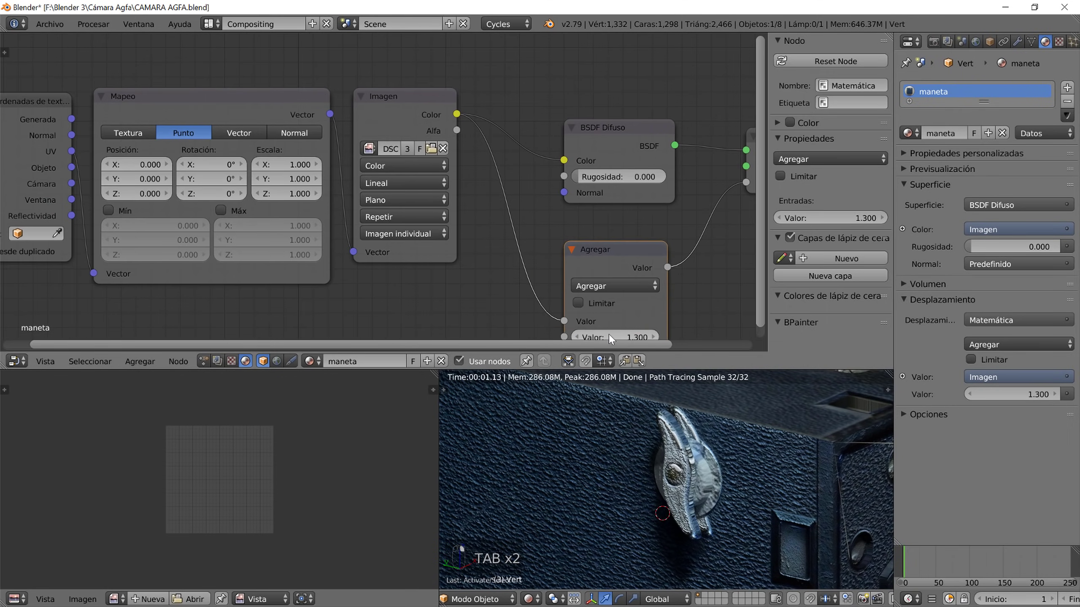
pyautogui.moveTo(627, 319); pyautogui.dragTo(599, 268, button='middle')
pyautogui.click(595, 286)
pyautogui.write('-0.8')
pyautogui.press('Return')
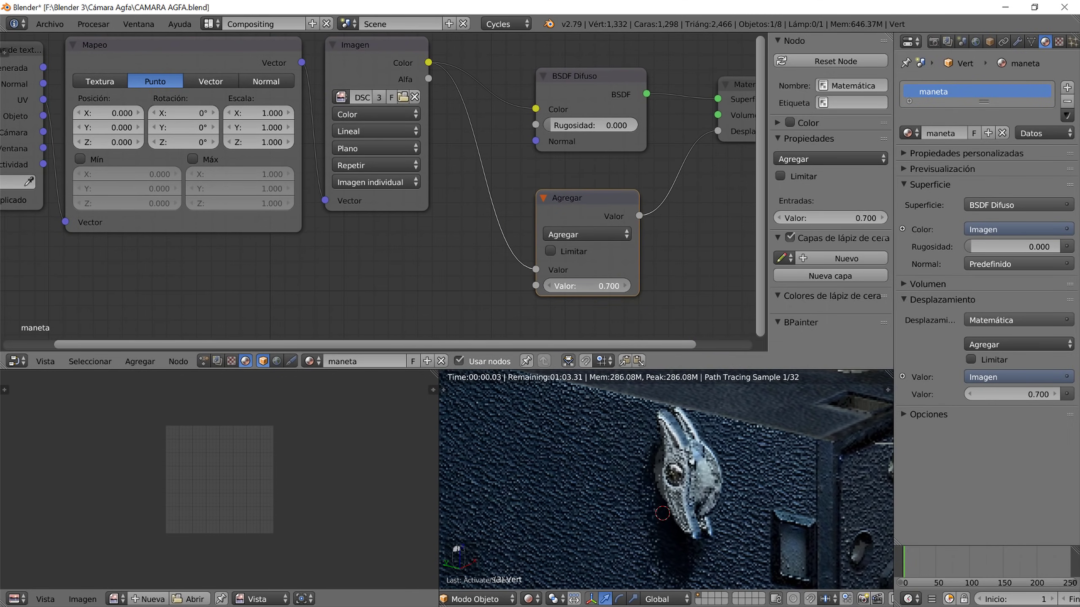
pyautogui.moveTo(596, 286); pyautogui.dragTo(651, 286)
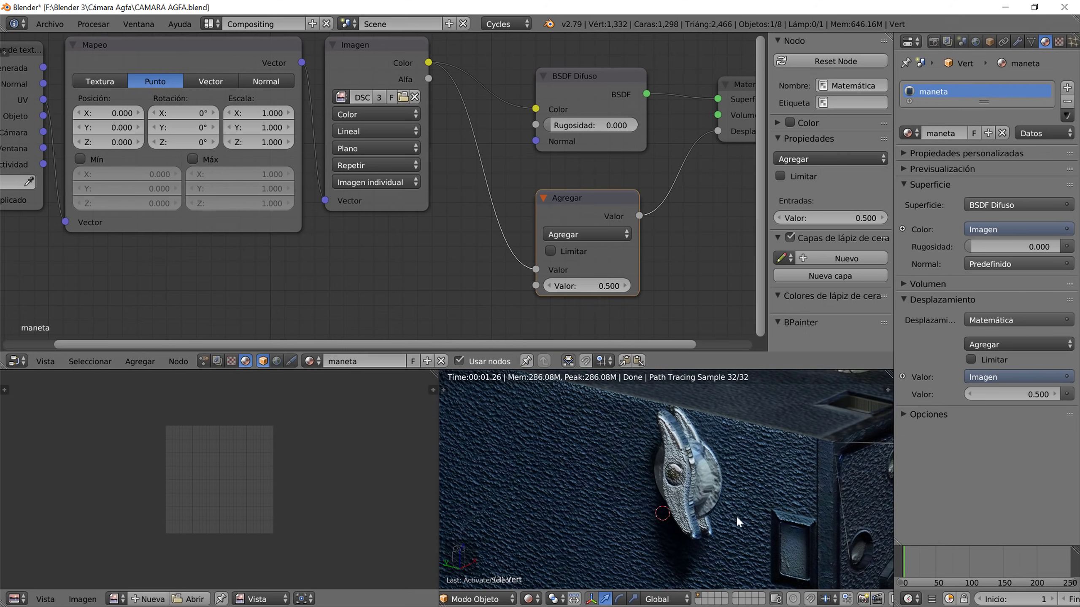
# - Disconnect the Add node in the lever's material and cut the displacement link in the disc's material
pyautogui.scroll(3, 736, 515)
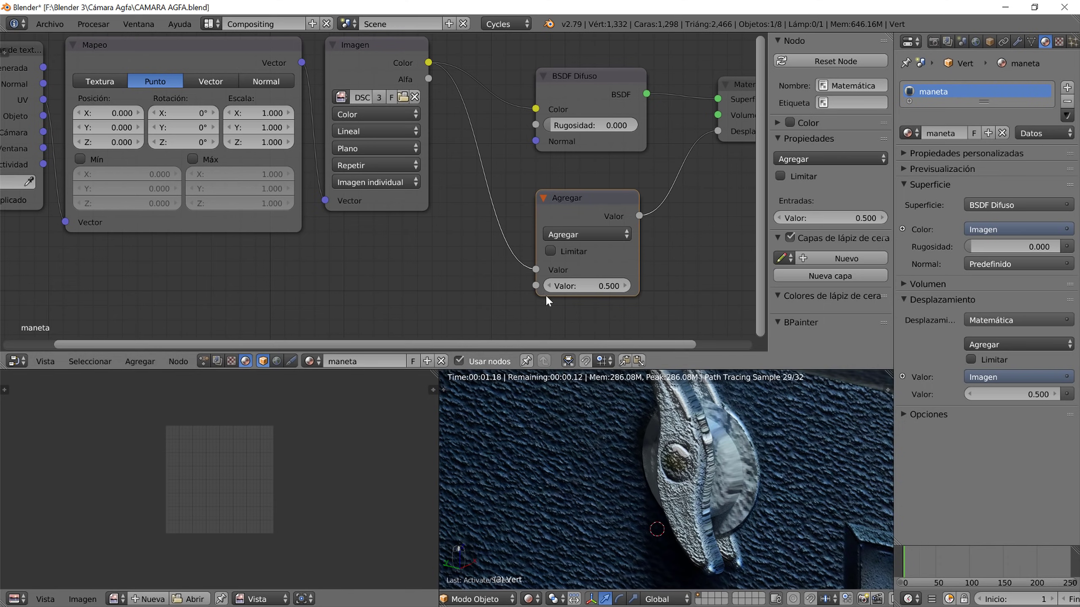
pyautogui.moveTo(535, 269); pyautogui.dragTo(585, 195)
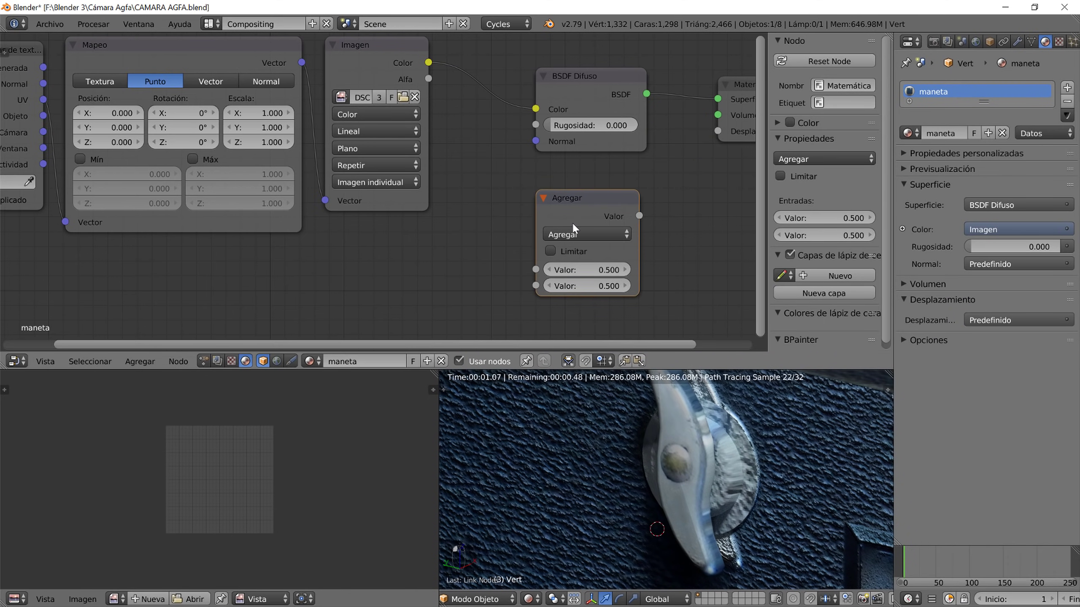
pyautogui.rightClick(724, 484)
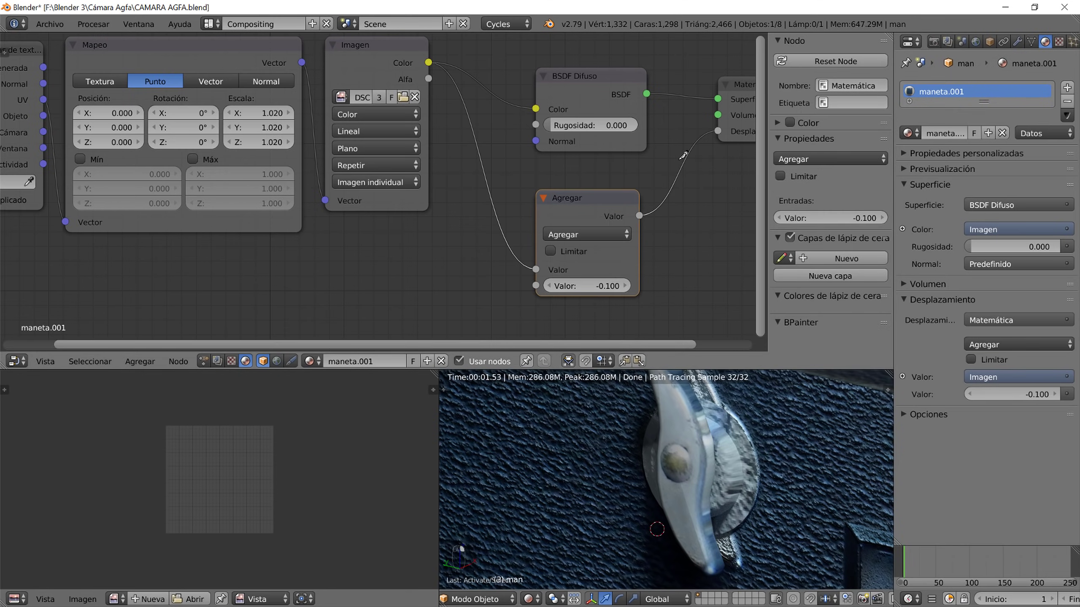
pyautogui.keyDown('ctrl'); pyautogui.moveTo(675, 155); pyautogui.dragTo(713, 235, button='right'); pyautogui.keyUp('ctrl')
pyautogui.scroll(-5, 741, 493)
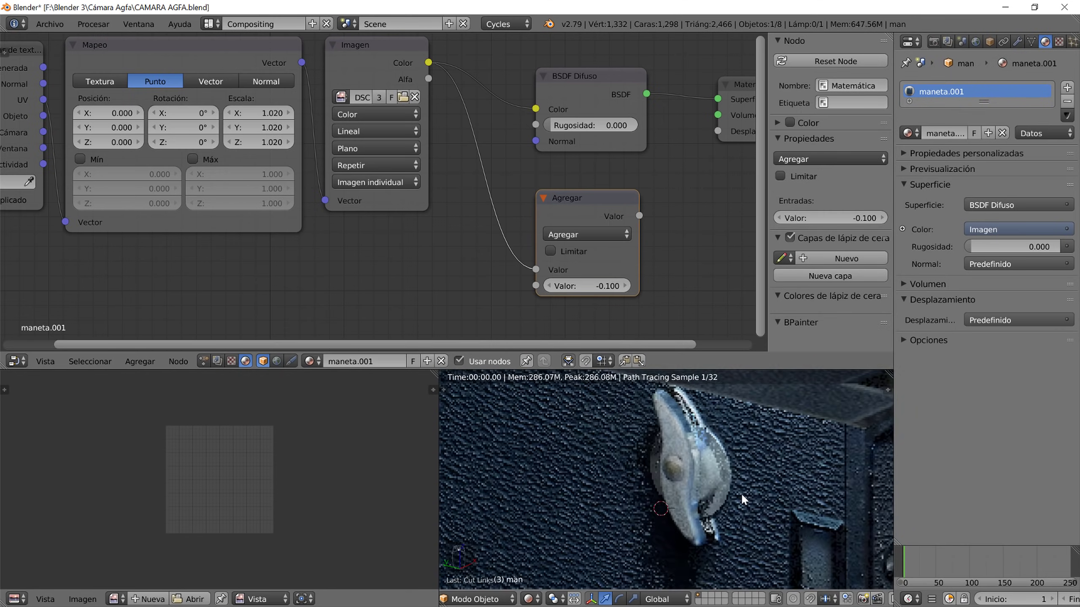
pyautogui.scroll(4, 666, 518)
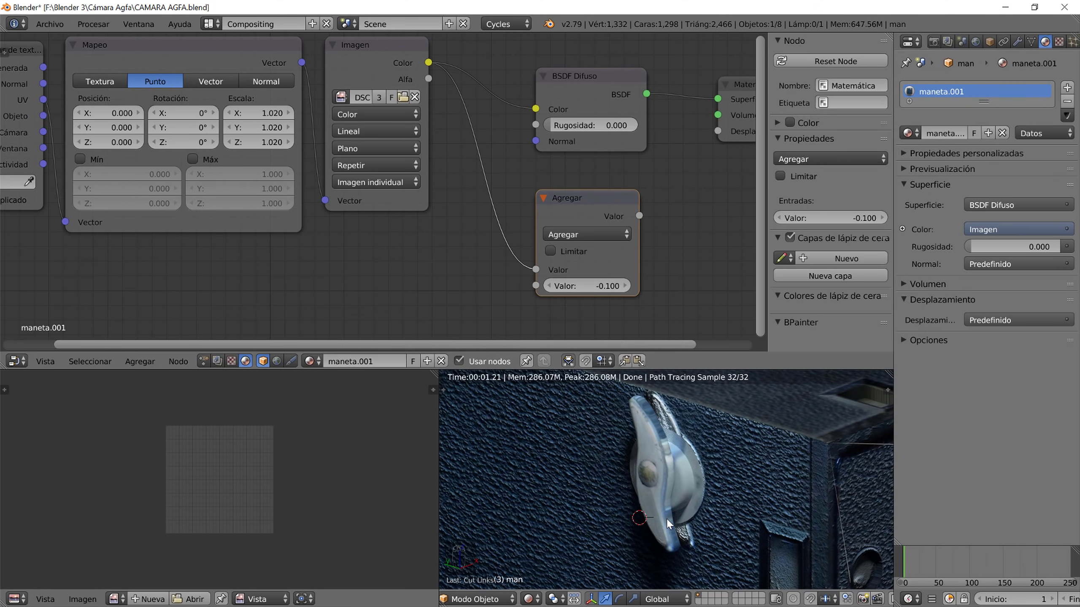
# - Open the disc "man" in Edit Mode in the UV Editing layout, viewed from the left, and try shifting its UVs
pyautogui.click(209, 24)
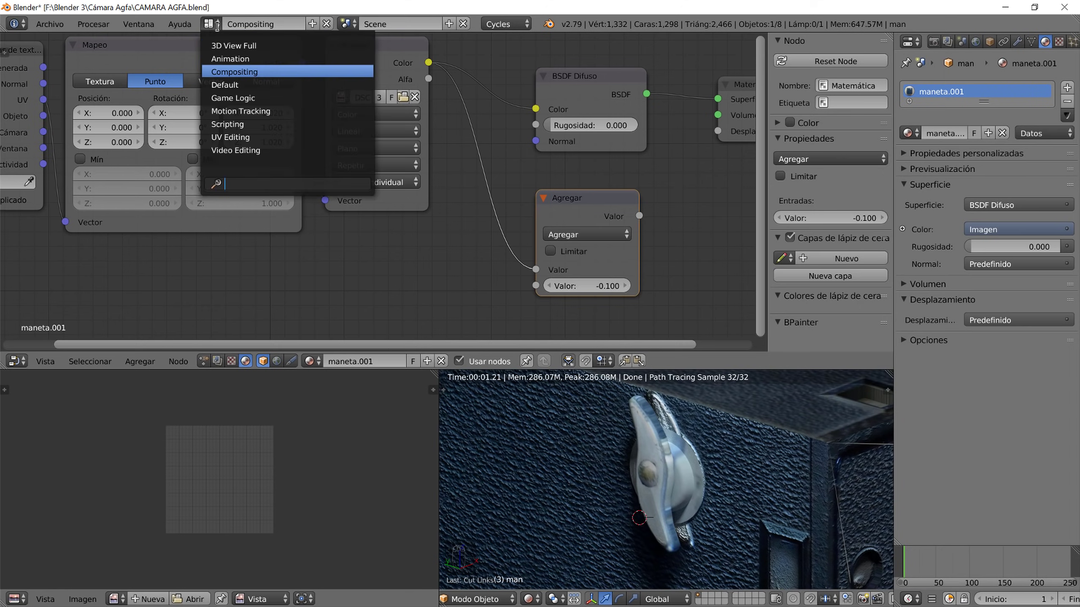
pyautogui.click(260, 138)
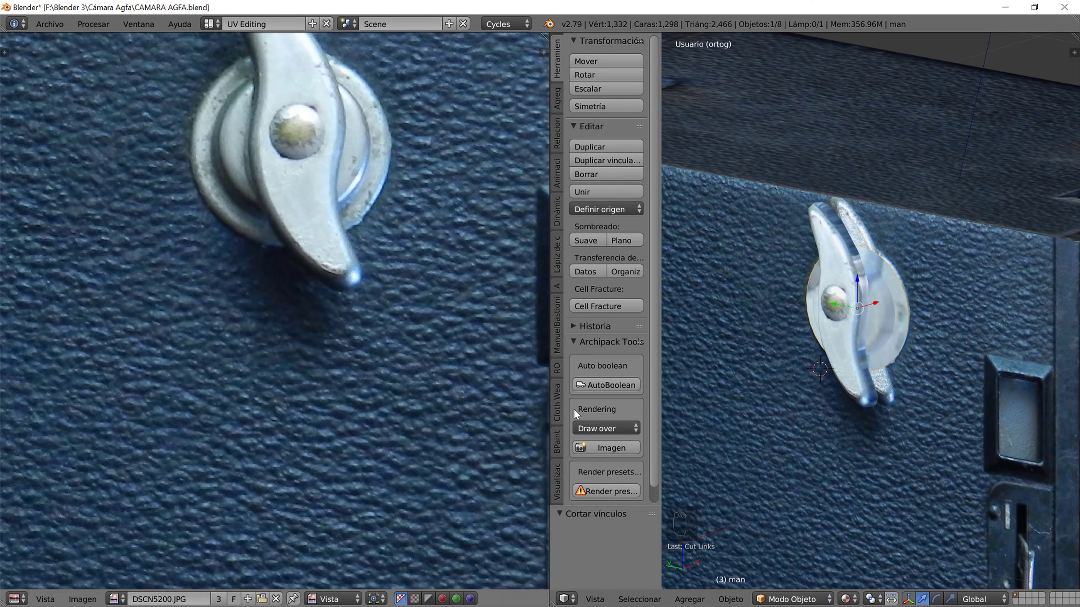
pyautogui.press('Tab')
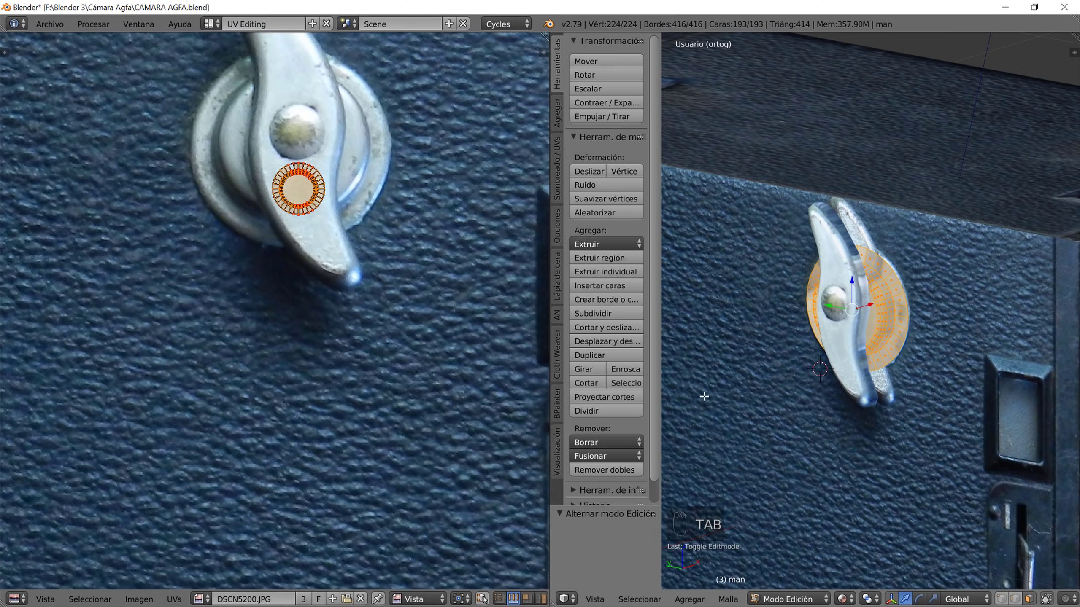
pyautogui.press('ctrl+KP_3')
pyautogui.scroll(3, 839, 377)
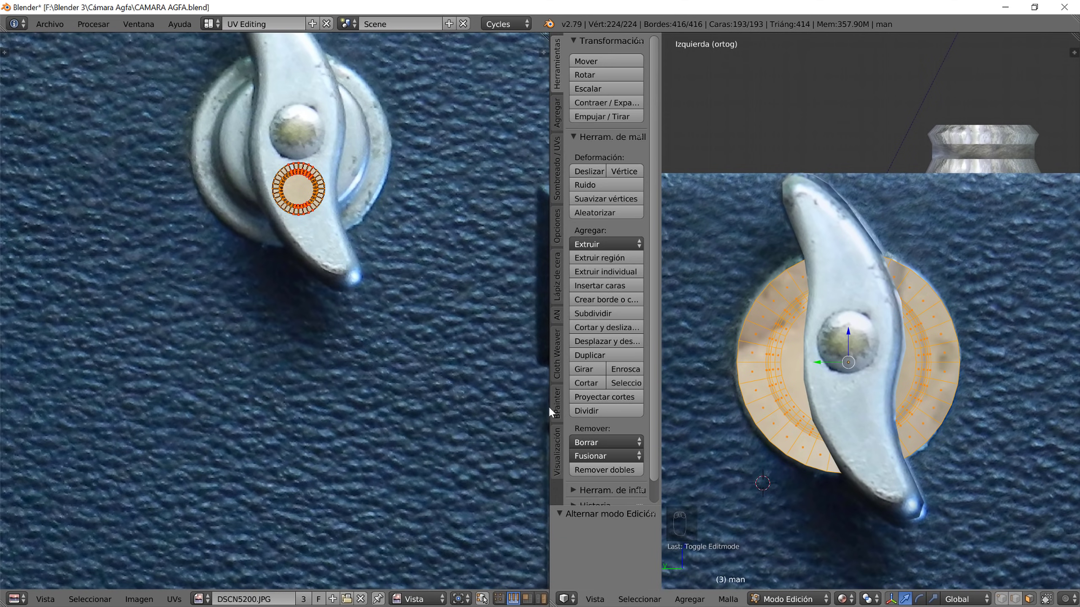
pyautogui.press('g')
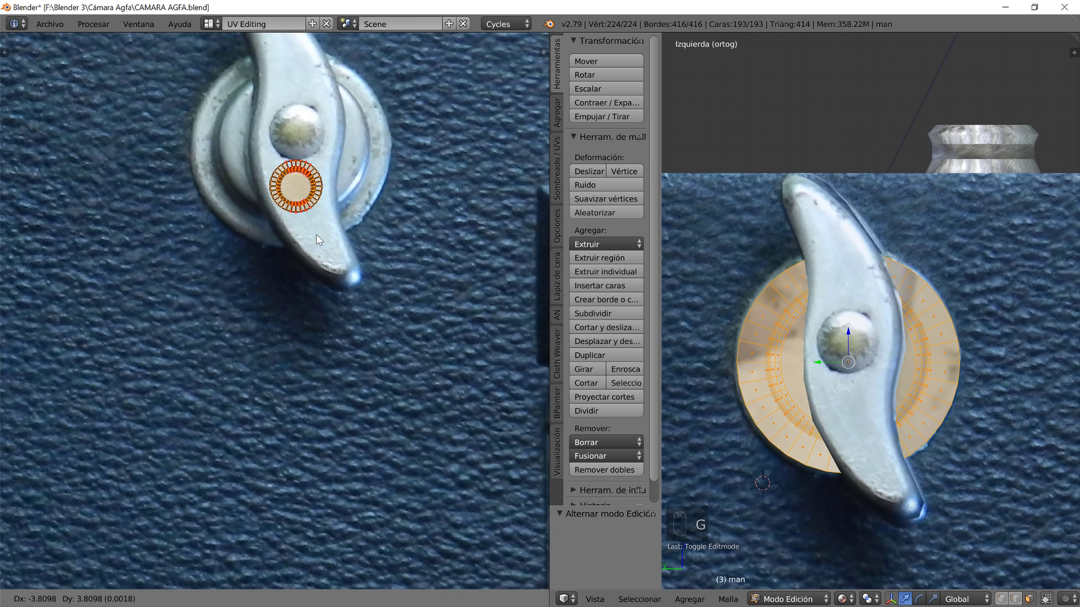
pyautogui.rightClick(317, 235)
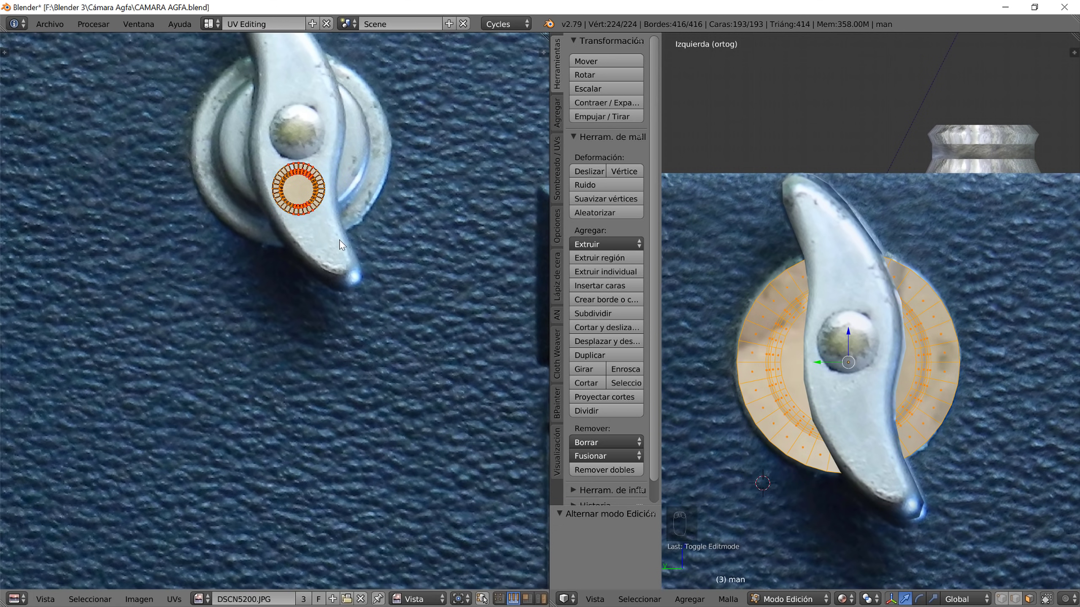
pyautogui.click(211, 24)
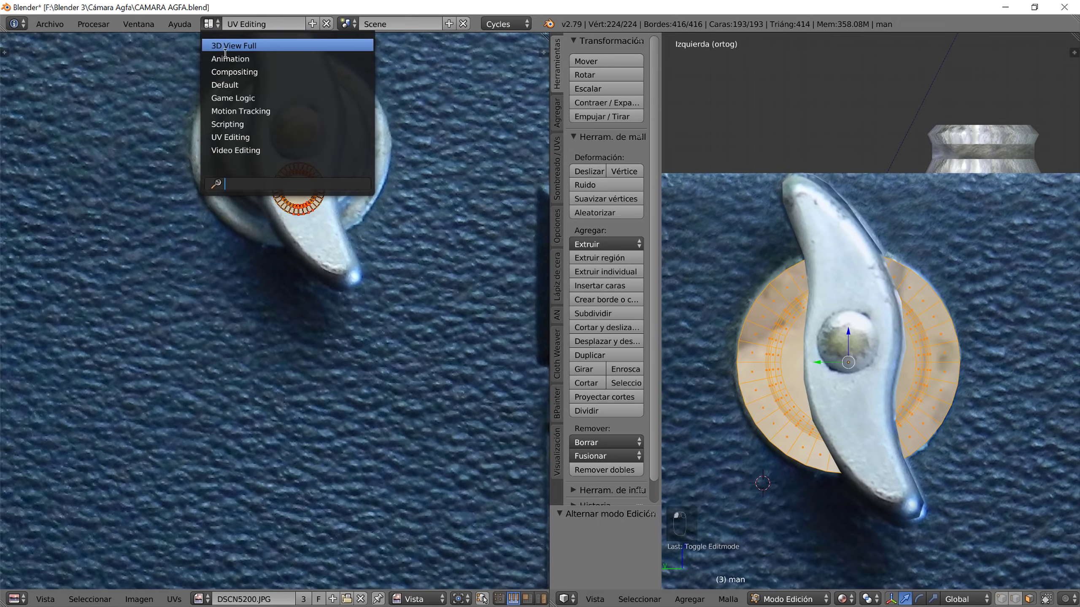
pyautogui.click(225, 85)
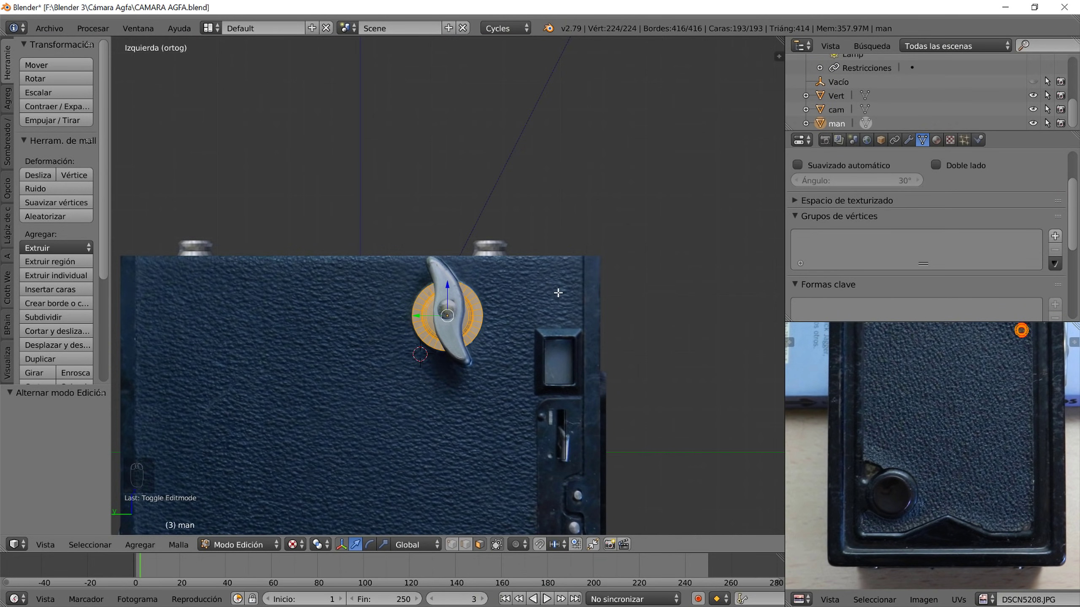
pyautogui.click(209, 29)
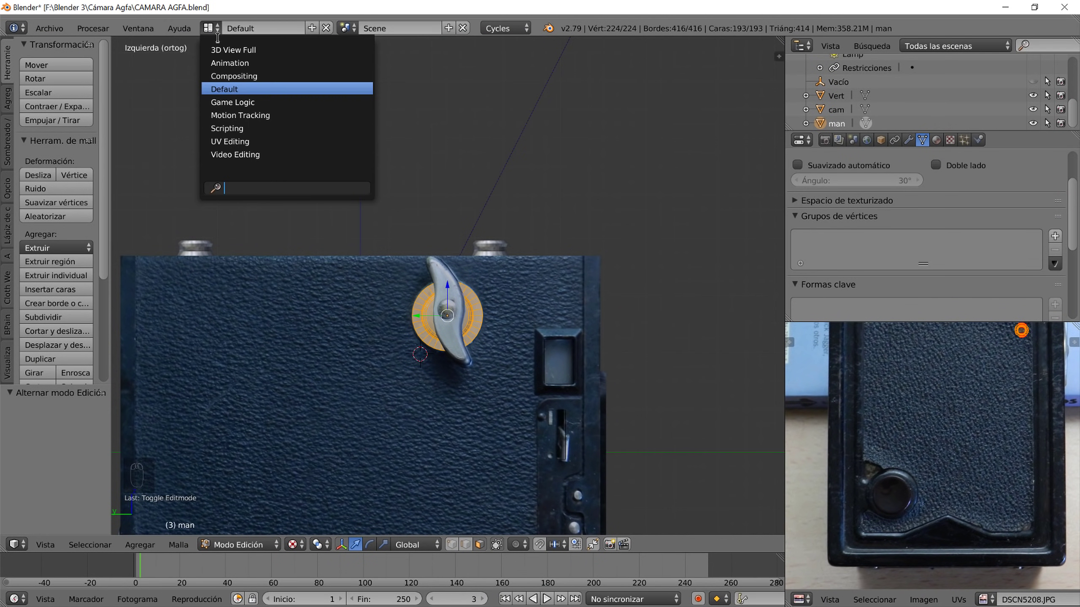
pyautogui.press('Return')
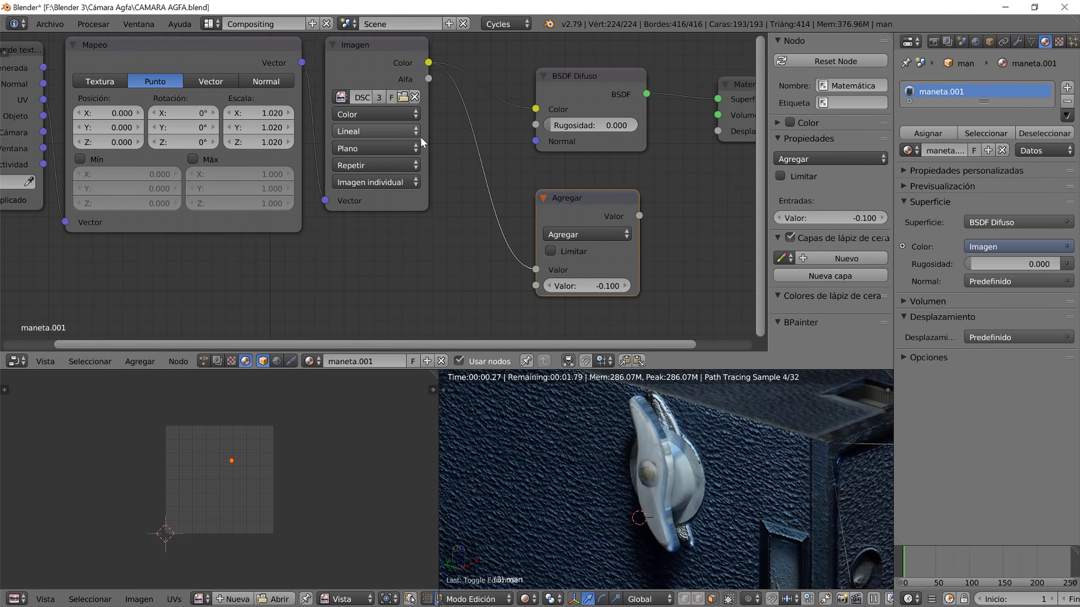
pyautogui.scroll(-2, 418, 134)
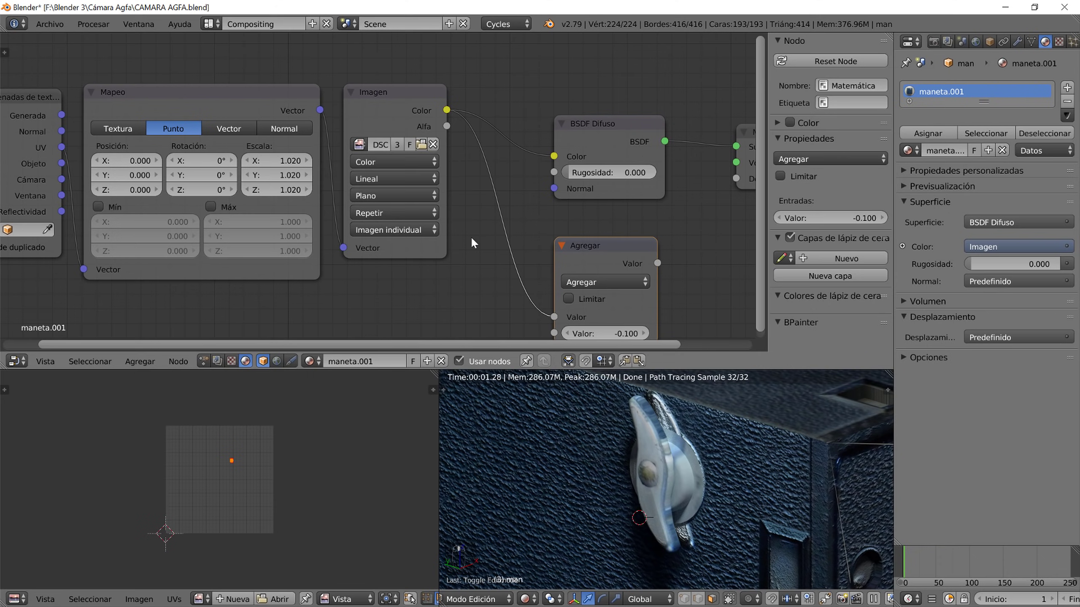
pyautogui.click(216, 24)
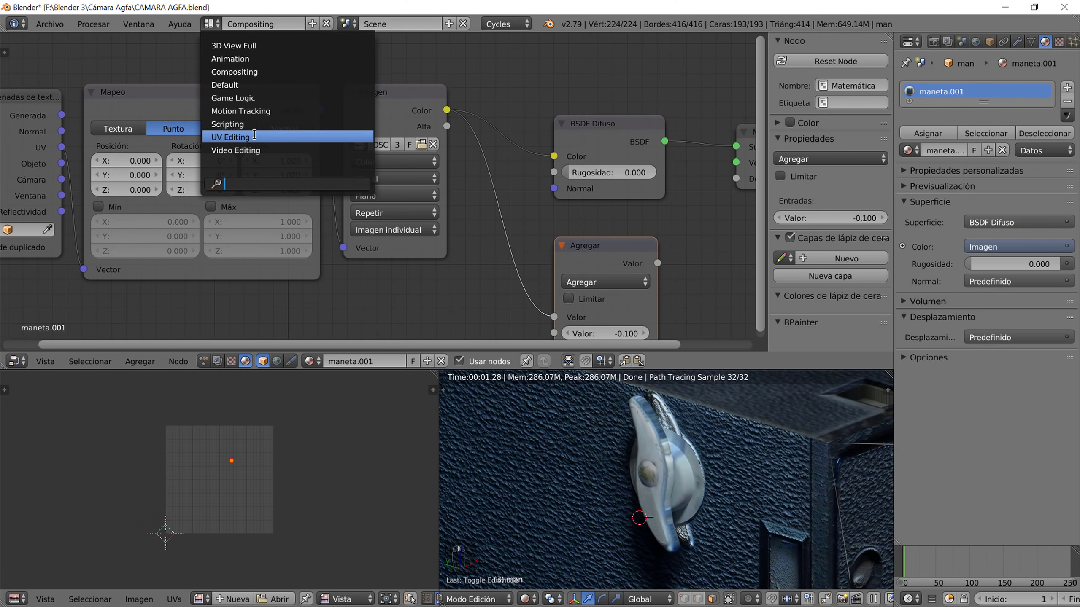
pyautogui.click(238, 137)
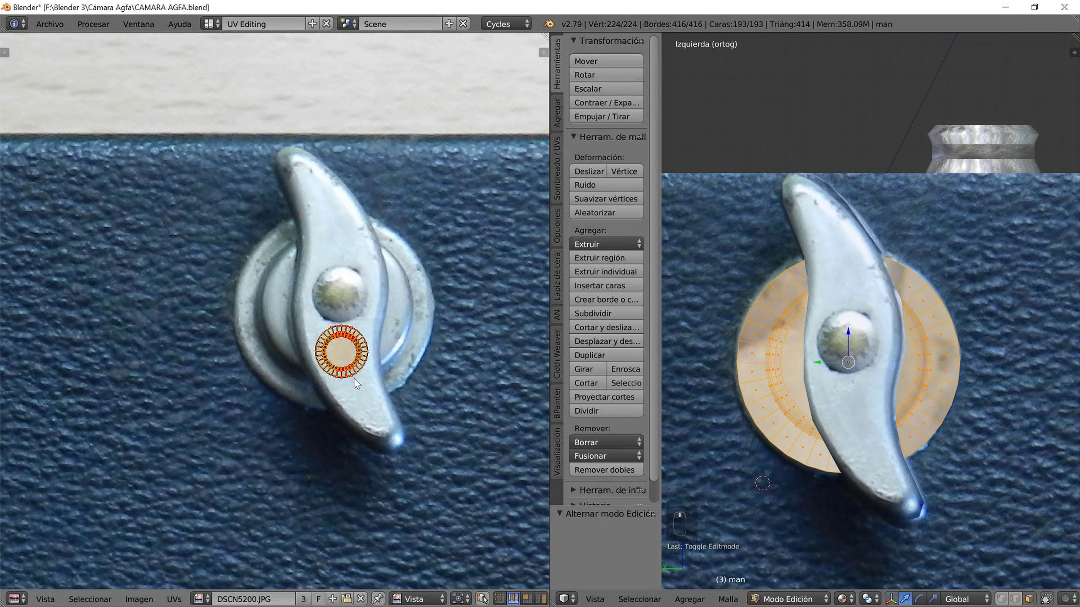
pyautogui.press('g')
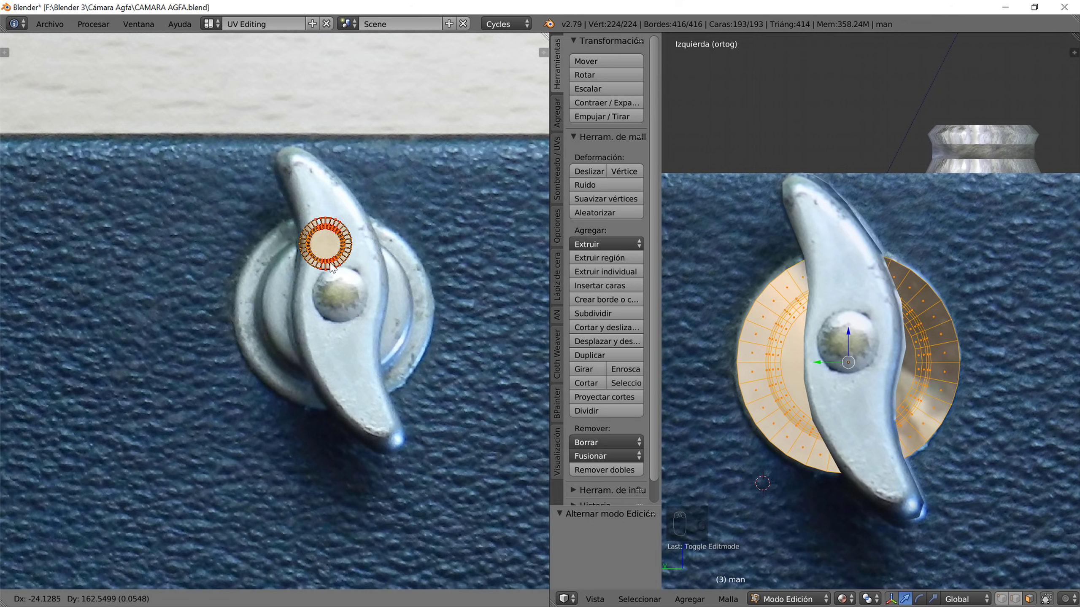
pyautogui.rightClick(307, 280)
pyautogui.scroll(-3, 706, 383)
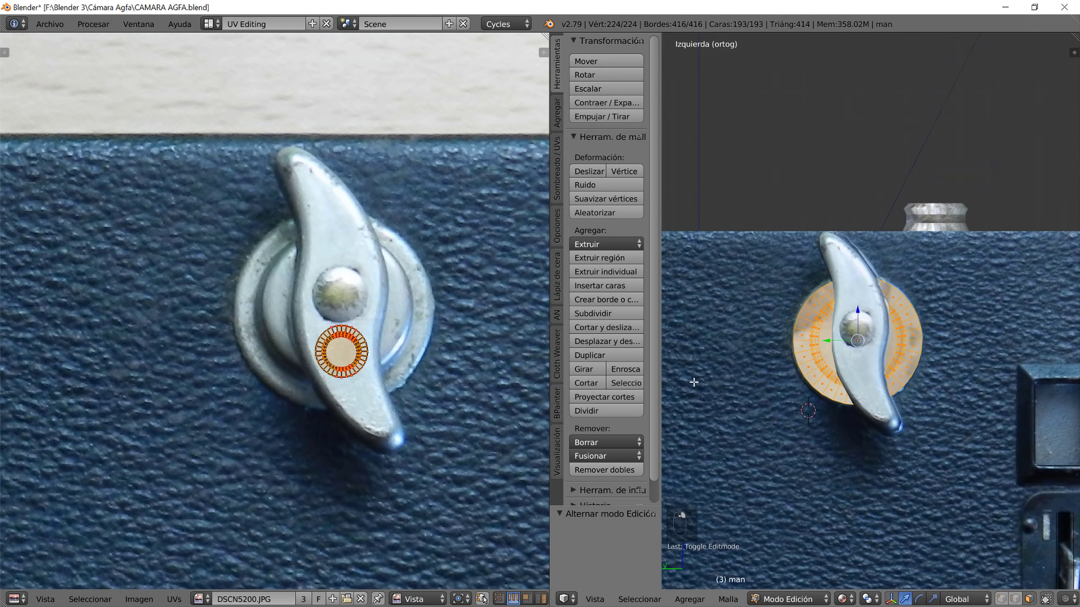
# - Check in the Compositing layout which image the disc material's Image texture node uses
pyautogui.click(212, 24)
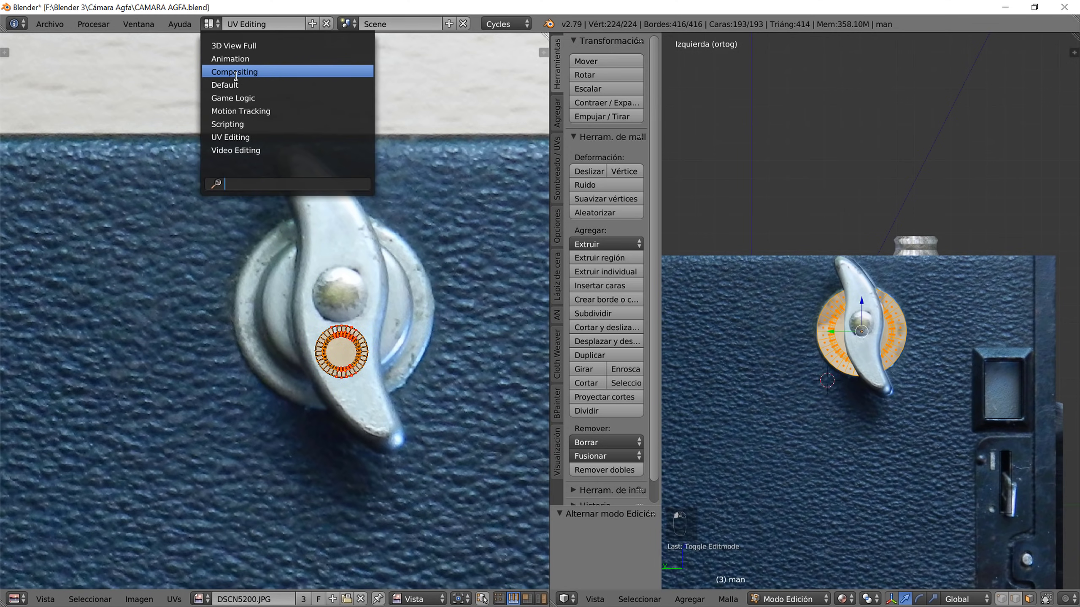
pyautogui.press('Return')
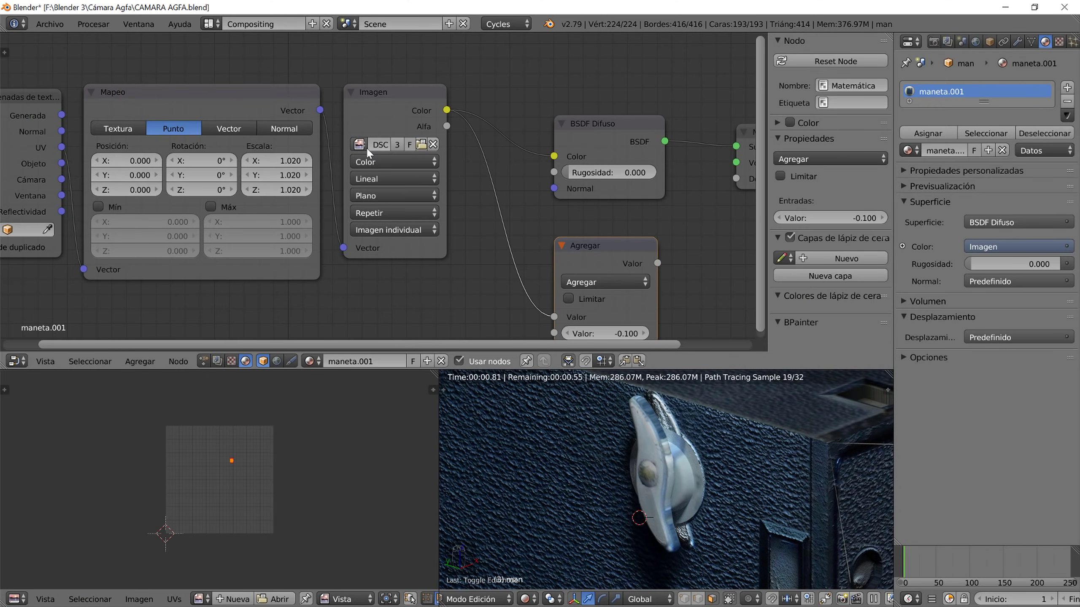
pyautogui.click(364, 145)
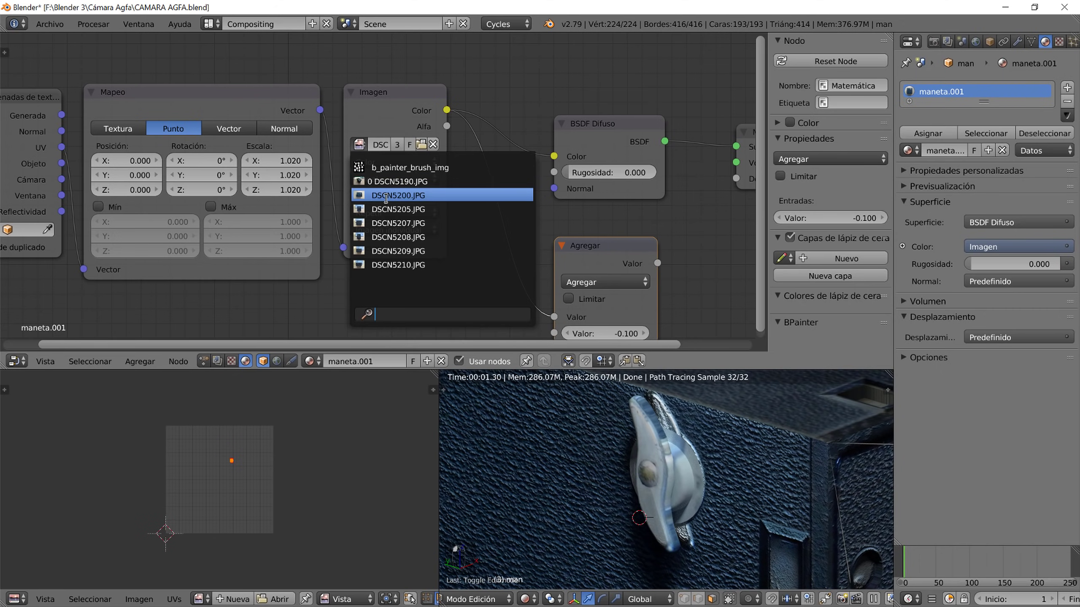
pyautogui.click(386, 198)
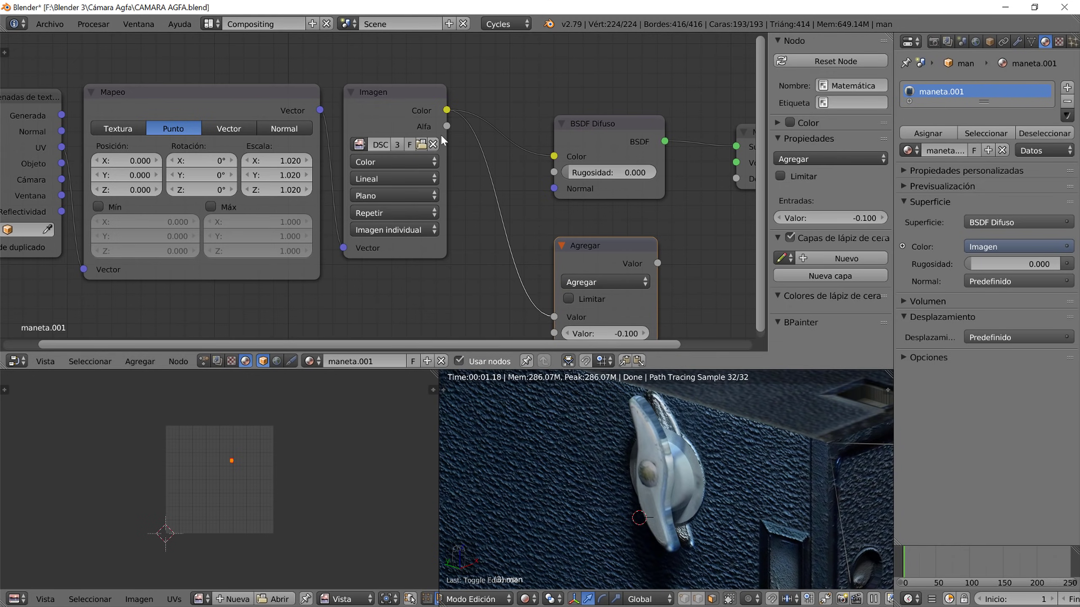
pyautogui.scroll(2, 398, 143)
pyautogui.scroll(2, 360, 101)
pyautogui.click(347, 94)
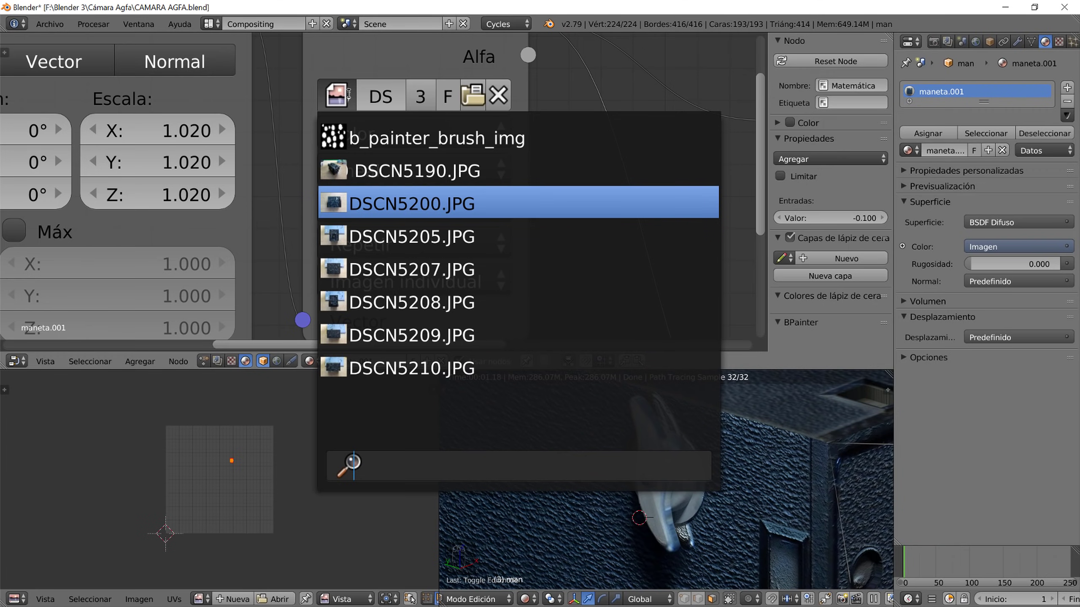
# - Return to the UV Editing layout and show the 3D view in perspective with rendered shading, closer to the side winder
pyautogui.click(209, 24)
pyautogui.click(255, 138)
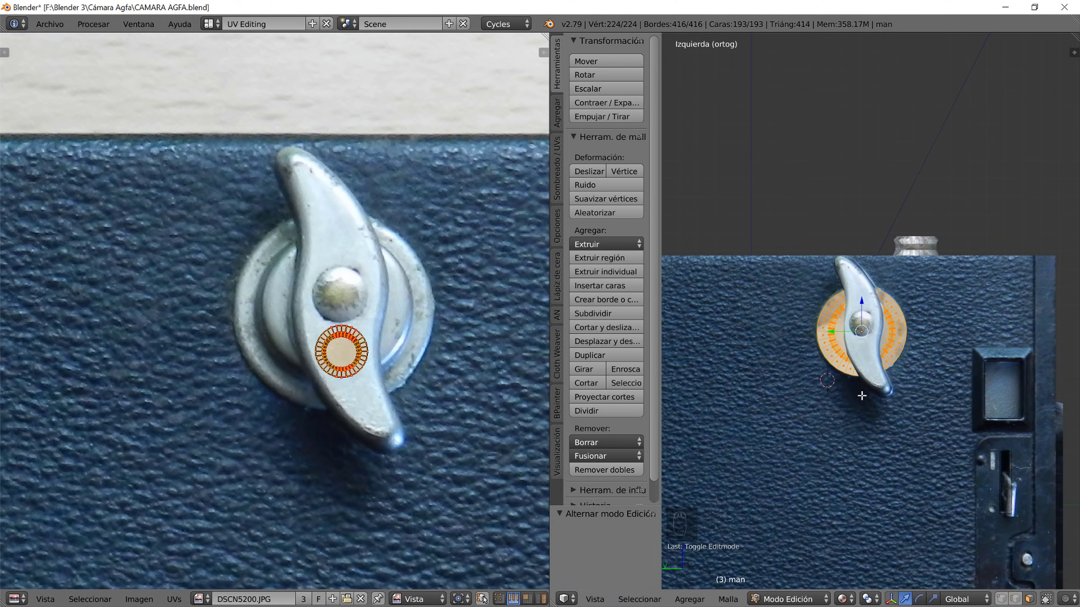
pyautogui.press('KP_5')
pyautogui.click(843, 599)
pyautogui.press('Return')
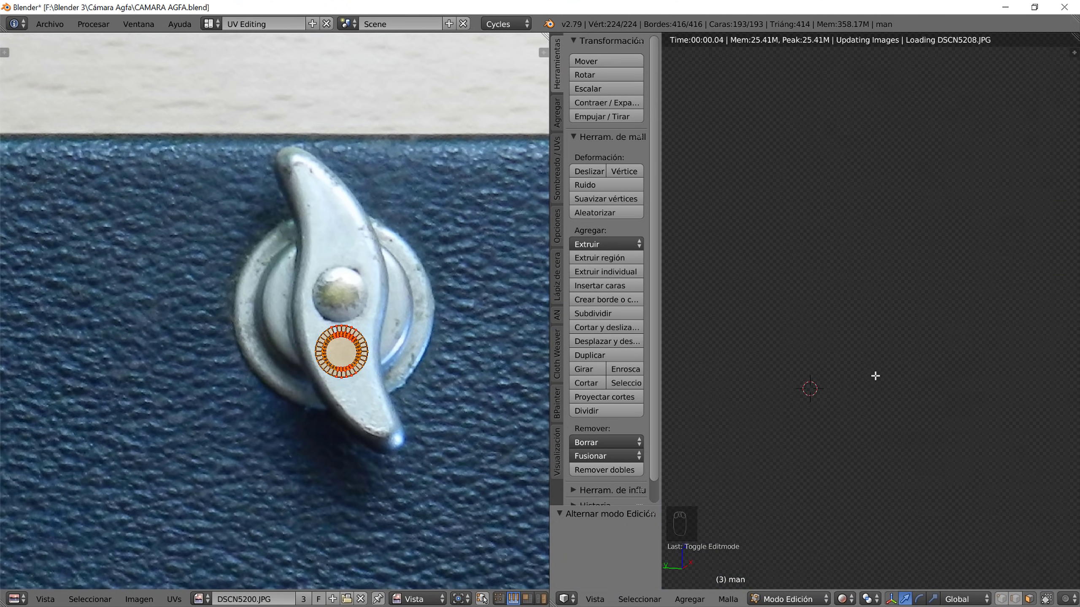
pyautogui.scroll(5, 875, 376)
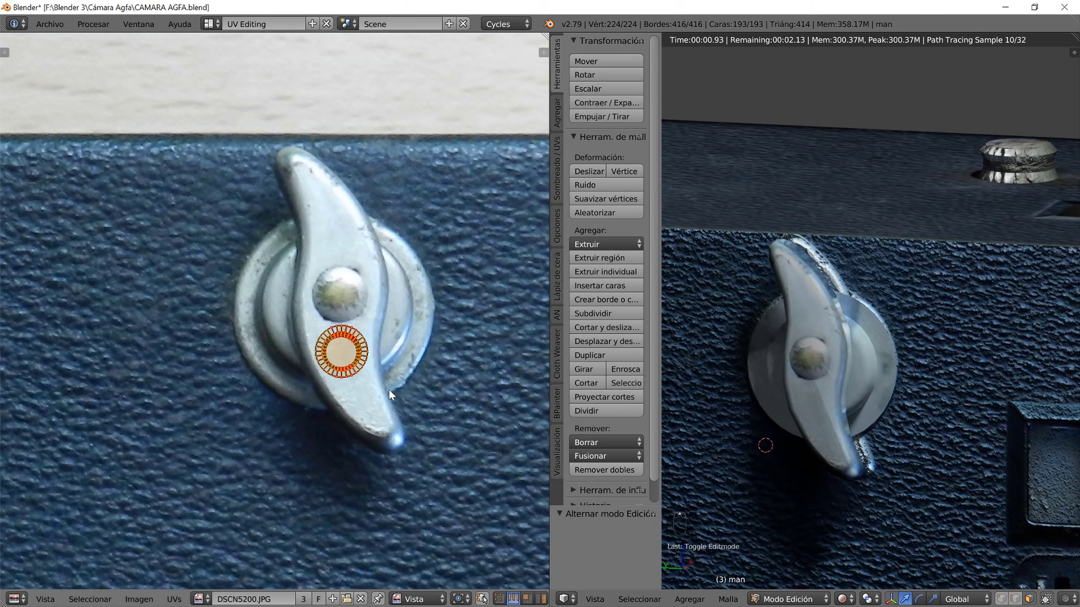
# - Move the disc's UVs by about X -0.023, Y 0.054 onto the metal beside the lever's upper half, and leave Edit Mode
pyautogui.press('g')
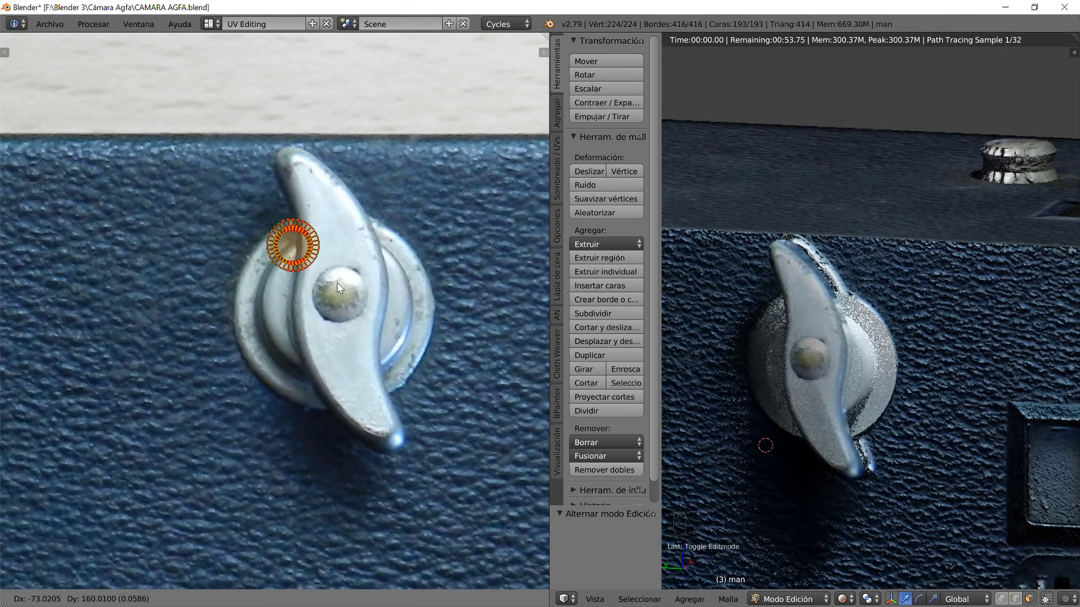
pyautogui.click(341, 282)
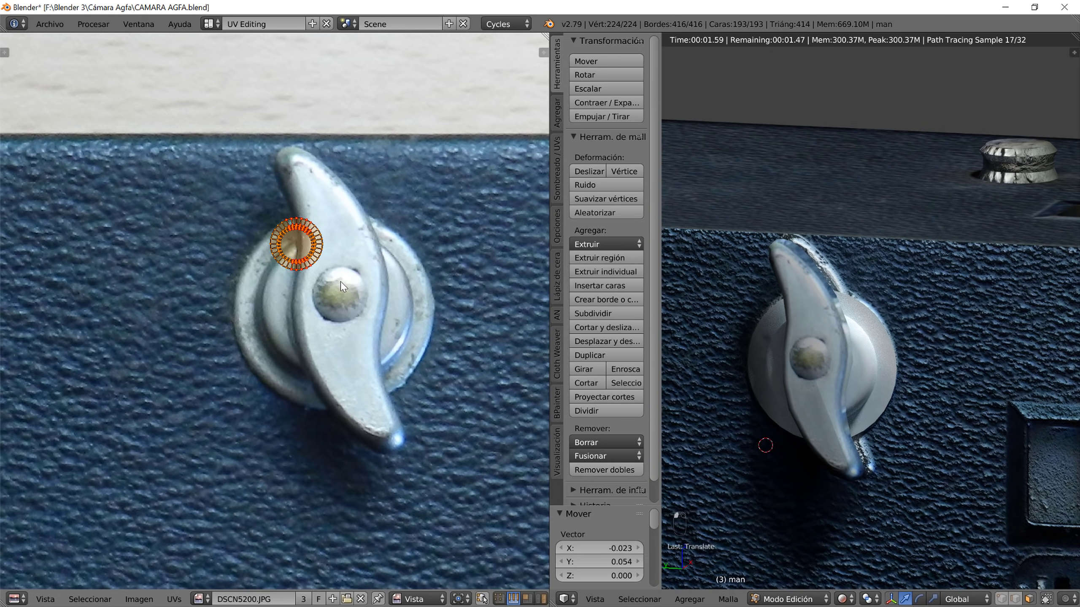
pyautogui.scroll(-2, 866, 409)
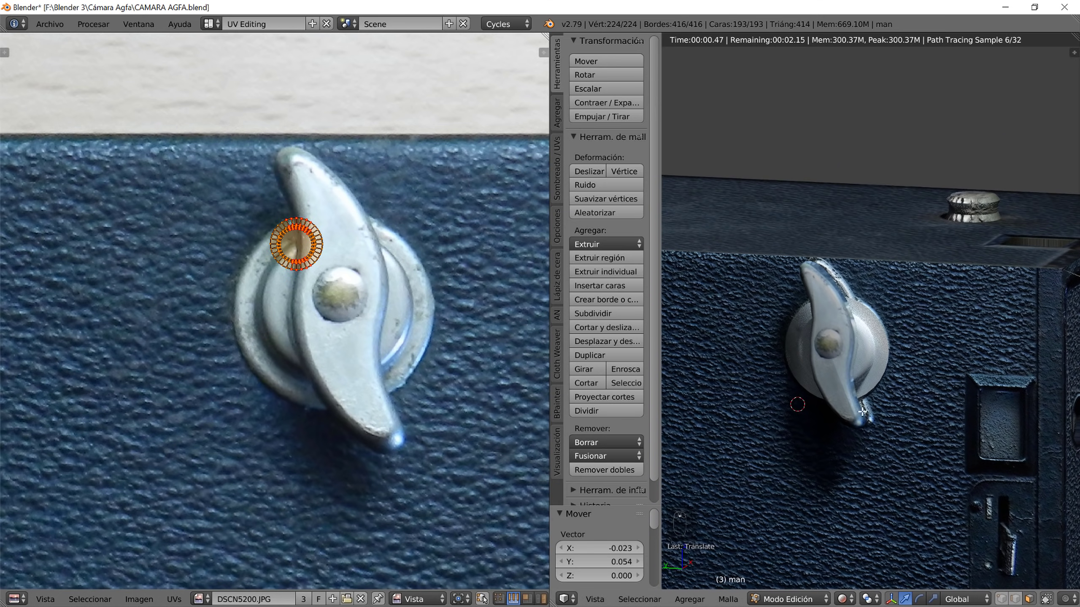
pyautogui.press('Tab')
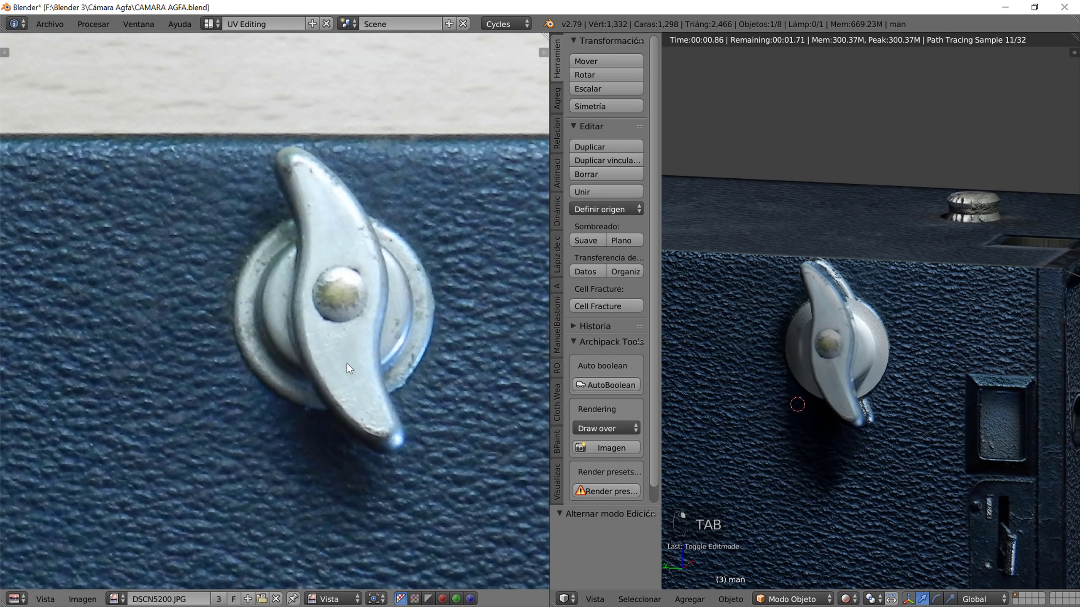
# - Open the lever "Vert" in Edit Mode, scale its UVs to about 0.919 within the lever's outline, and leave Edit Mode
pyautogui.press('Tab')
pyautogui.press('Tab')
pyautogui.press('Tab')
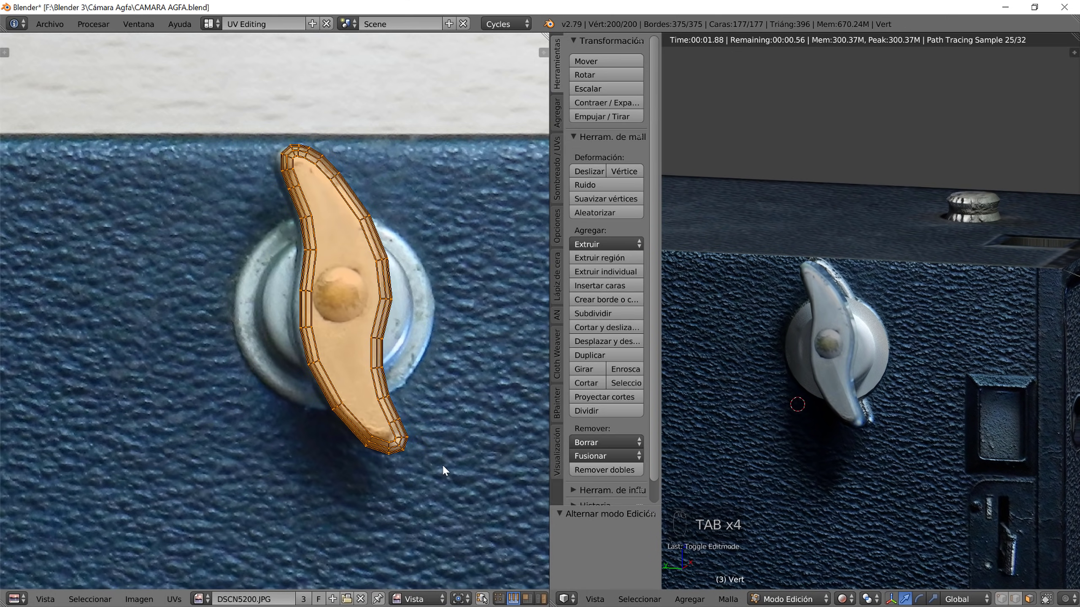
pyautogui.press('s')
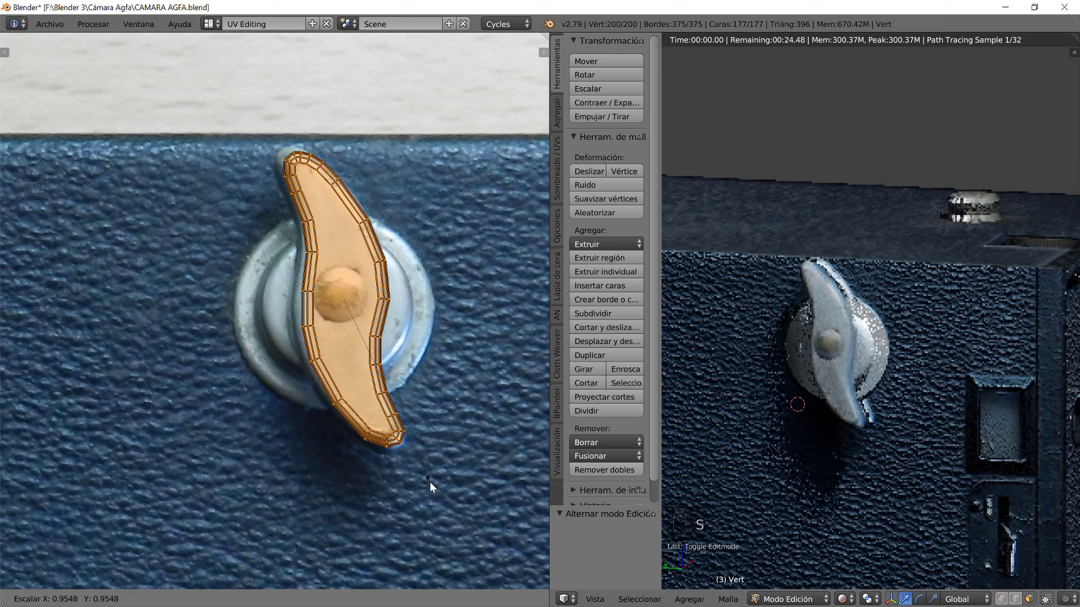
pyautogui.click(423, 476)
pyautogui.moveTo(774, 405)
pyautogui.mouseDown(button='middle')
pyautogui.moveTo(800, 399)
pyautogui.moveTo(784, 403)
pyautogui.mouseUp(button='middle')
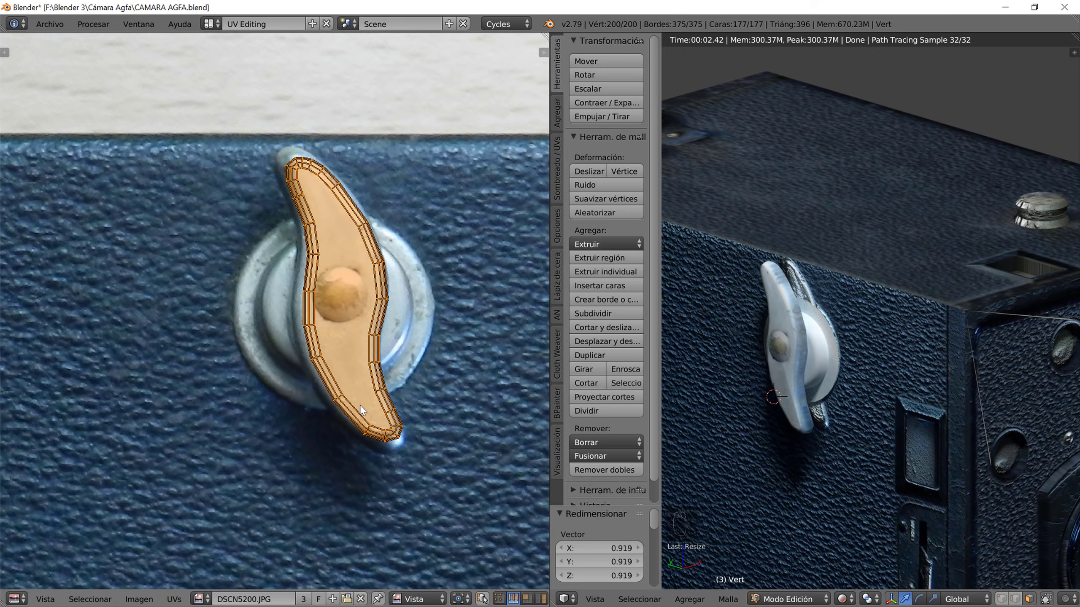
pyautogui.scroll(-2, 360, 405)
pyautogui.press('Tab')
# - Set the 3D view to Texture shading and open the camera body "Cube" in Edit Mode
pyautogui.moveTo(771, 442); pyautogui.dragTo(825, 421, button='middle')
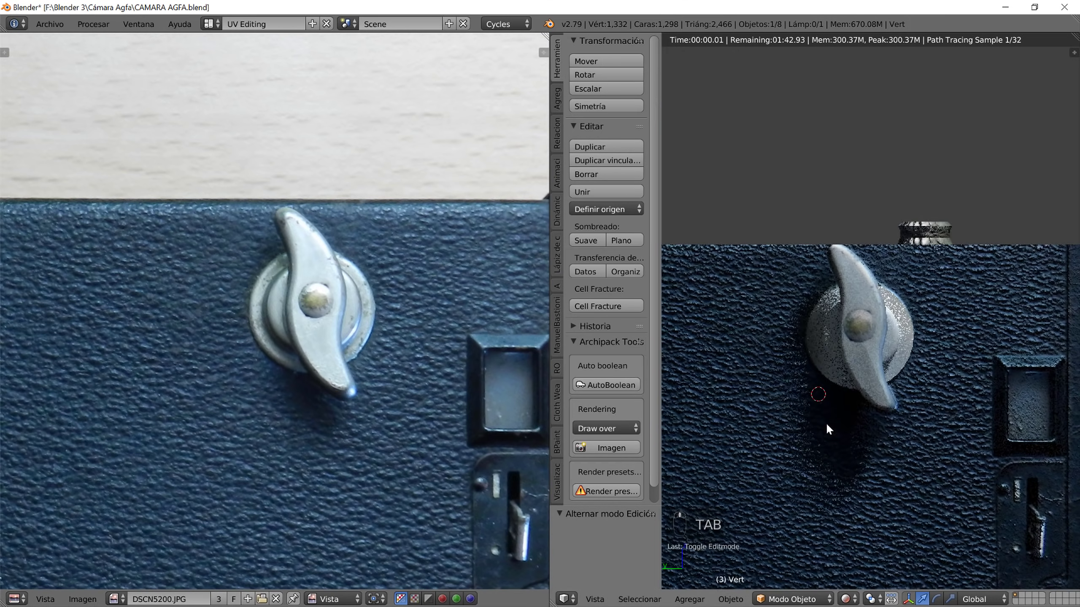
pyautogui.click(846, 599)
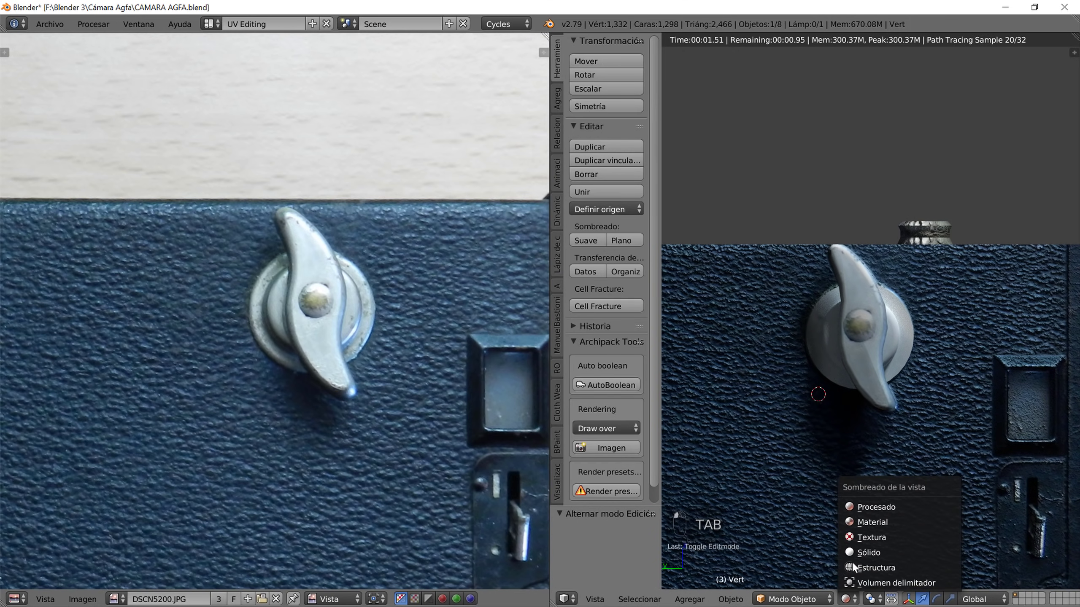
pyautogui.click(879, 537)
pyautogui.rightClick(939, 392)
pyautogui.press('Tab')
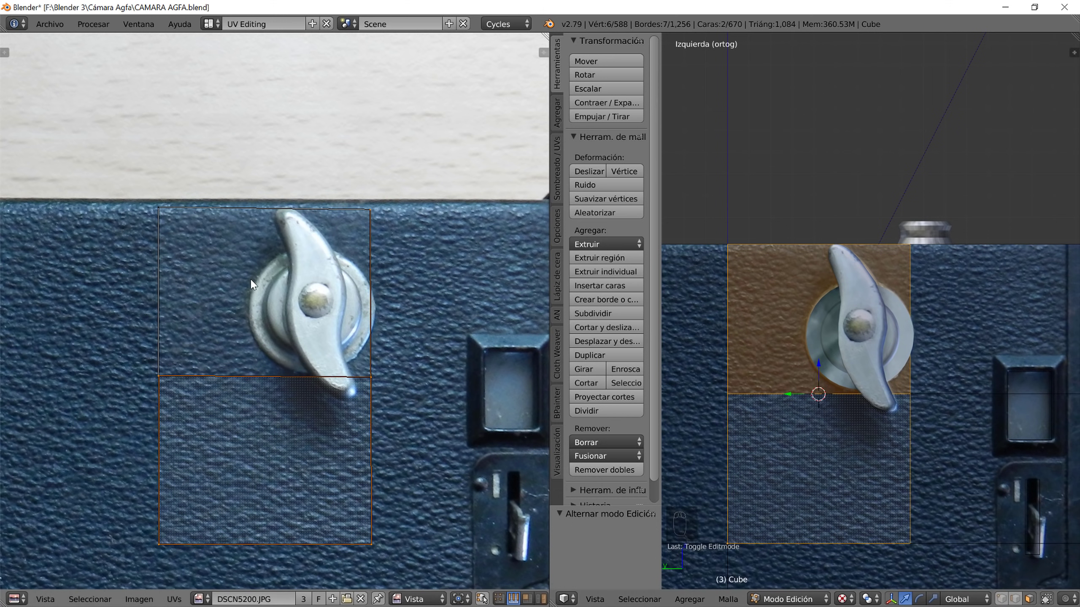
# - Move the UVs of the body faces behind the side winder about -0.131 along X onto clean leather, and leave Edit Mode
pyautogui.click(542, 599)
pyautogui.click(232, 319)
pyautogui.press('g')
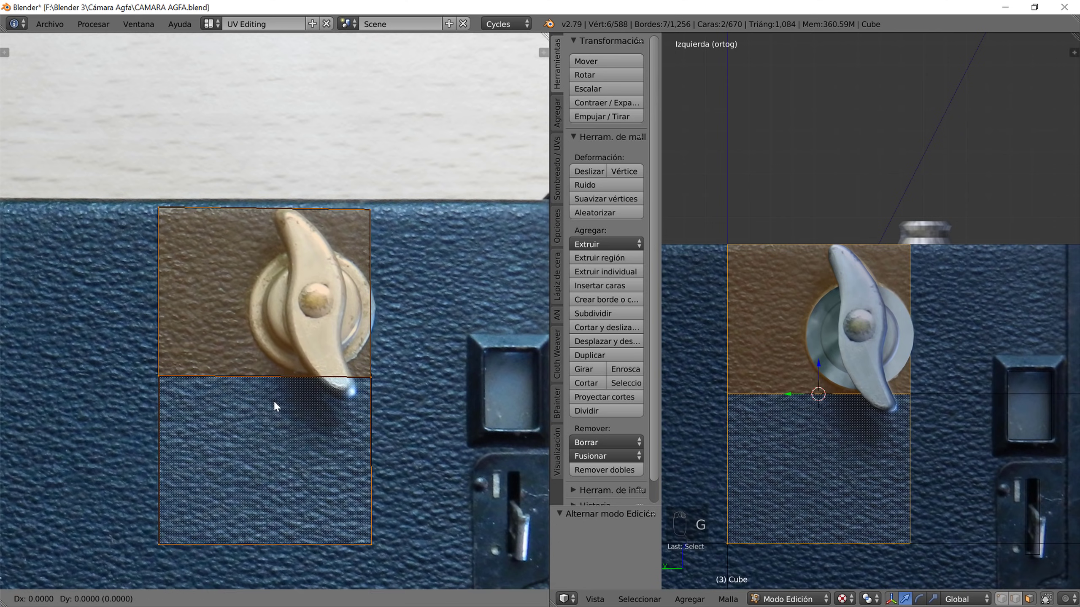
pyautogui.moveTo(266, 402); pyautogui.dragTo(110, 399, button='middle')
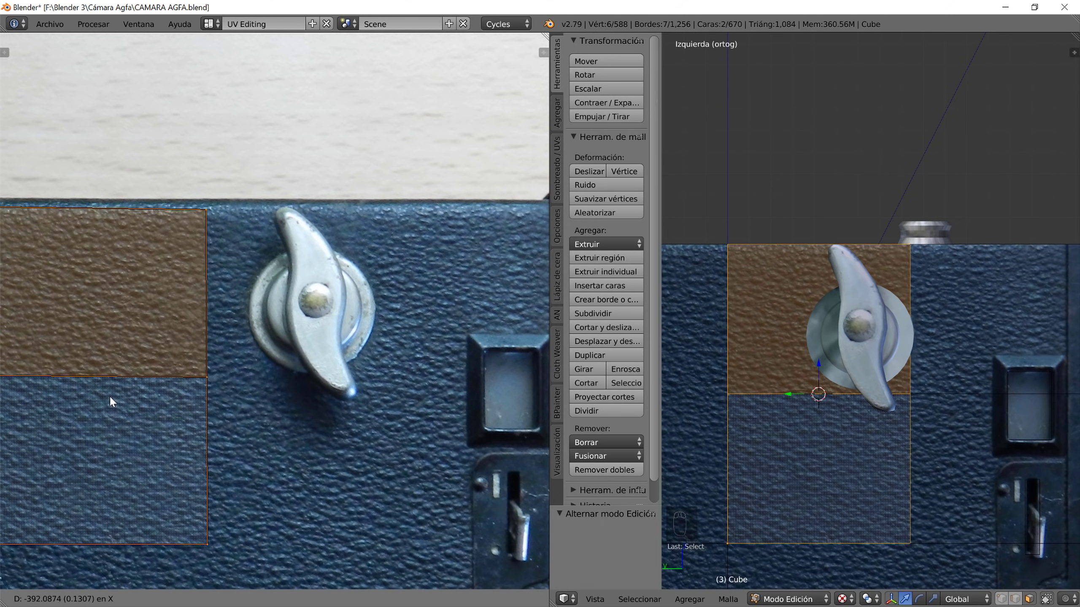
pyautogui.click(110, 397)
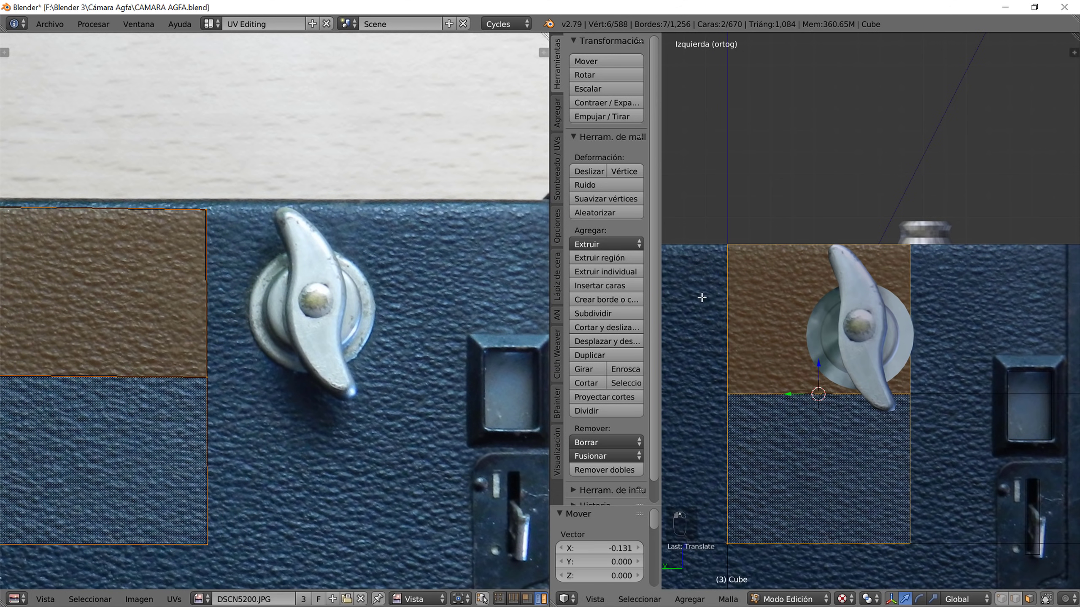
pyautogui.press('Tab')
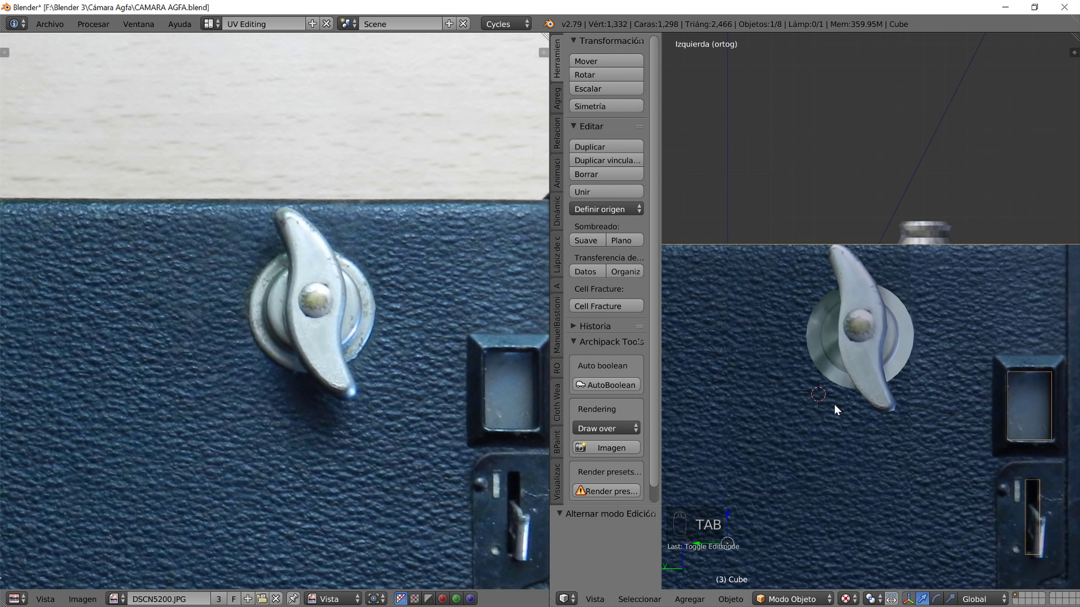
# - Inspect the textured model from an angle and through the camera, and check the rendered side winder in the Compositing layout
pyautogui.moveTo(833, 404); pyautogui.dragTo(815, 373, button='middle')
pyautogui.scroll(3, 852, 364)
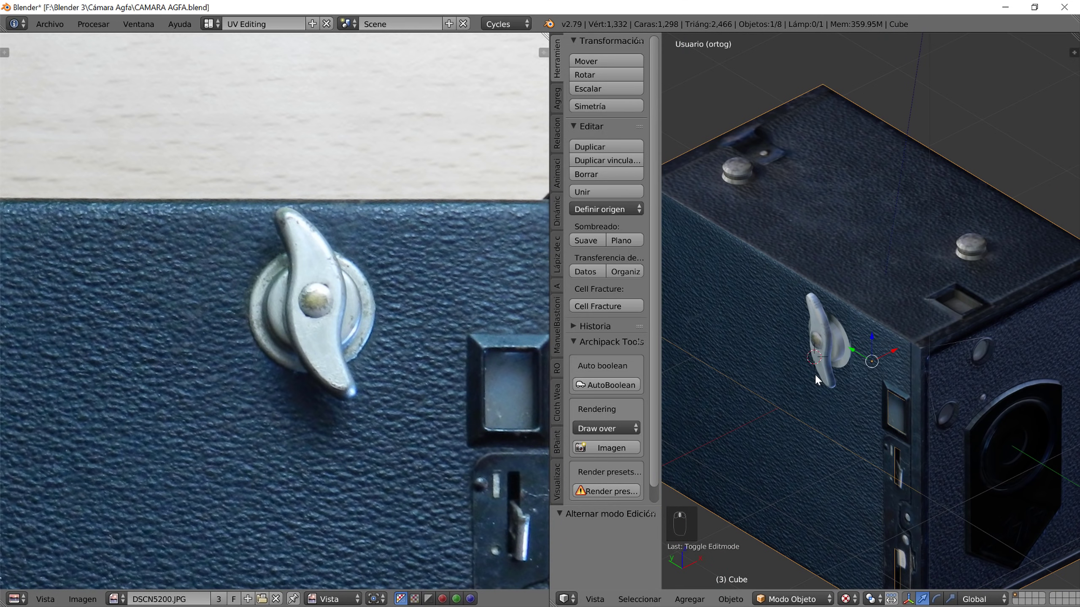
pyautogui.press('KP_0')
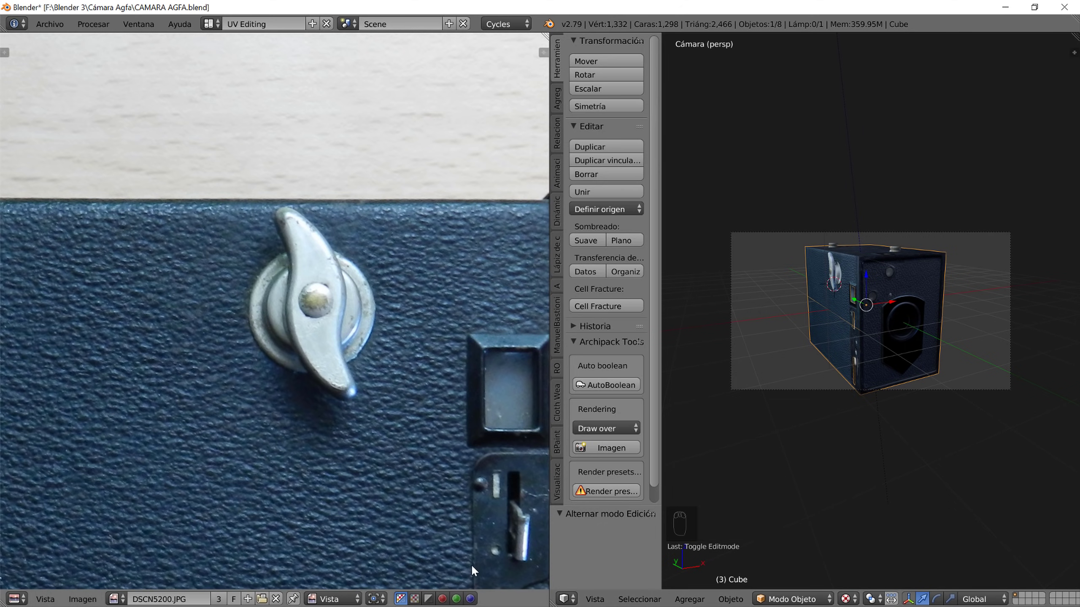
pyautogui.click(221, 23)
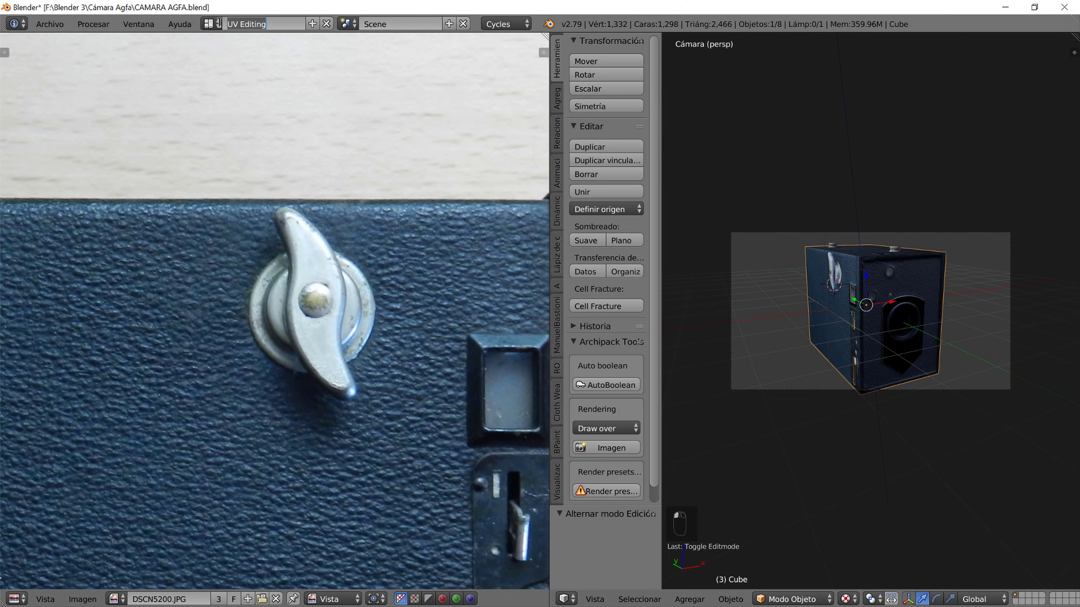
pyautogui.click(215, 23)
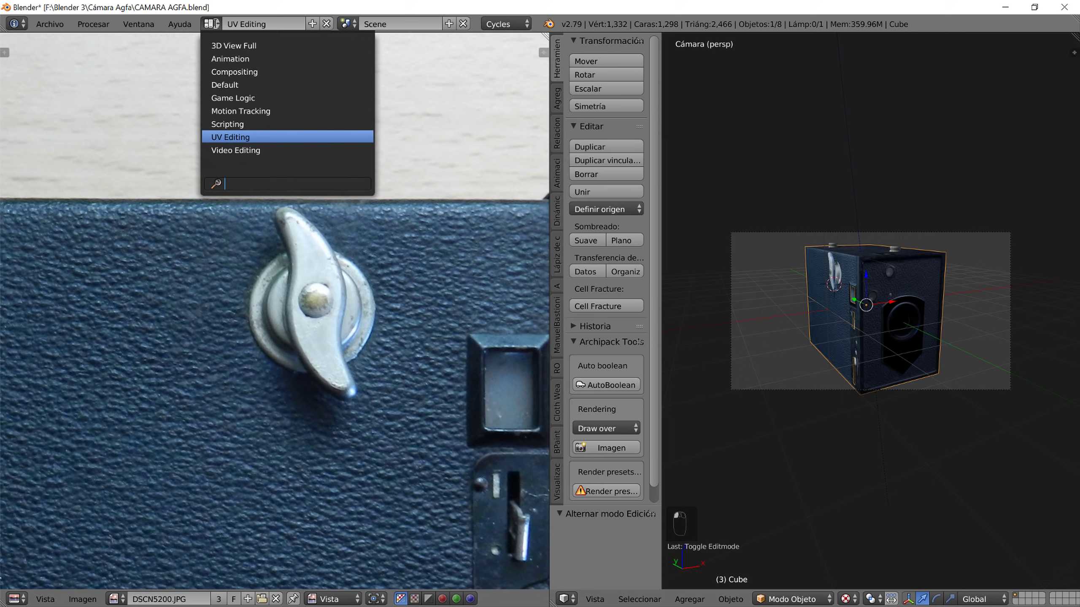
pyautogui.click(252, 71)
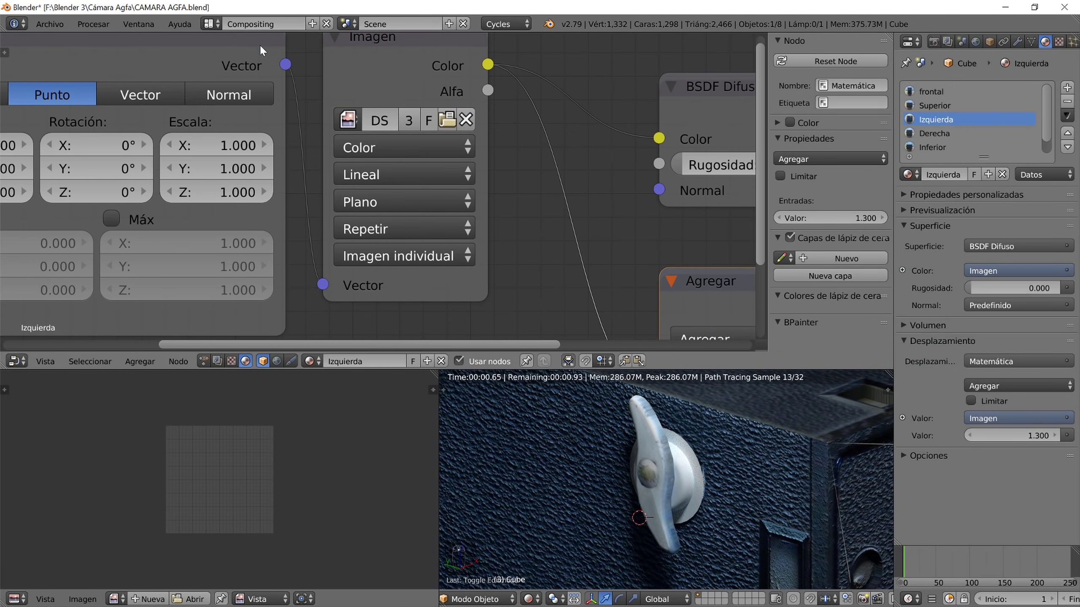
# - In the Default layout, select both round knobs on the camera's upper face and join them to the body "Cube"
pyautogui.click(216, 23)
pyautogui.click(248, 85)
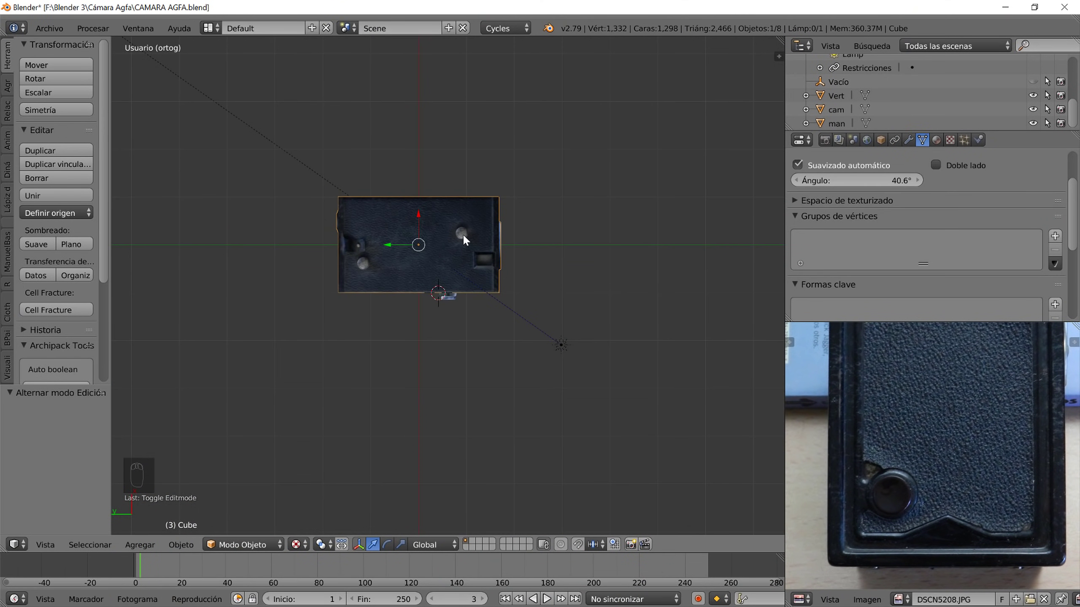
pyautogui.scroll(5, 498, 224)
pyautogui.rightClick(484, 154)
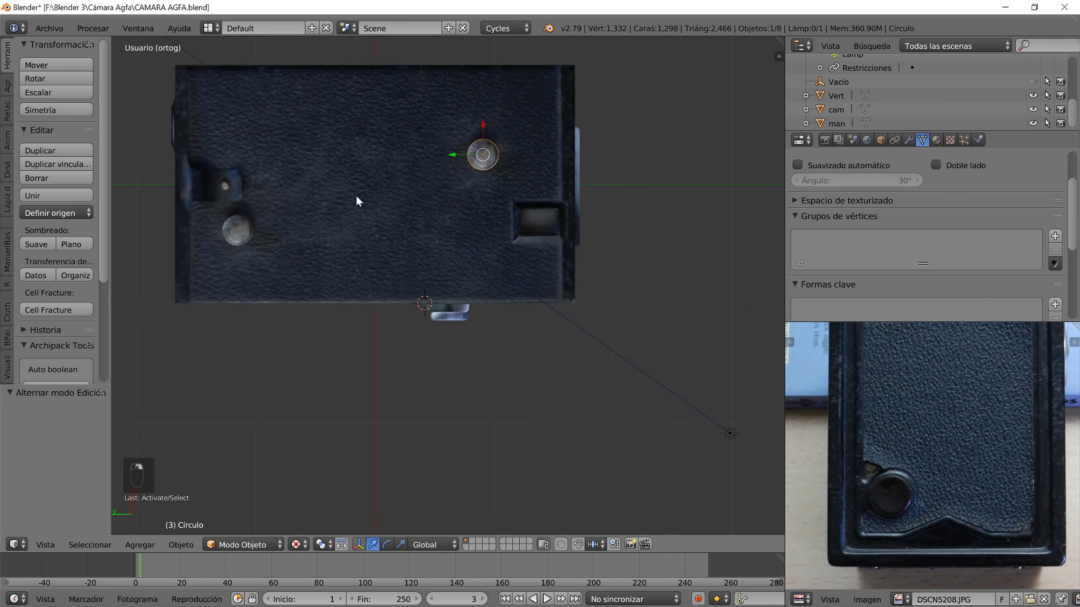
pyautogui.keyDown('shift'); pyautogui.rightClick(234, 233); pyautogui.keyUp('shift')
pyautogui.keyDown('shift'); pyautogui.rightClick(376, 295); pyautogui.keyUp('shift')
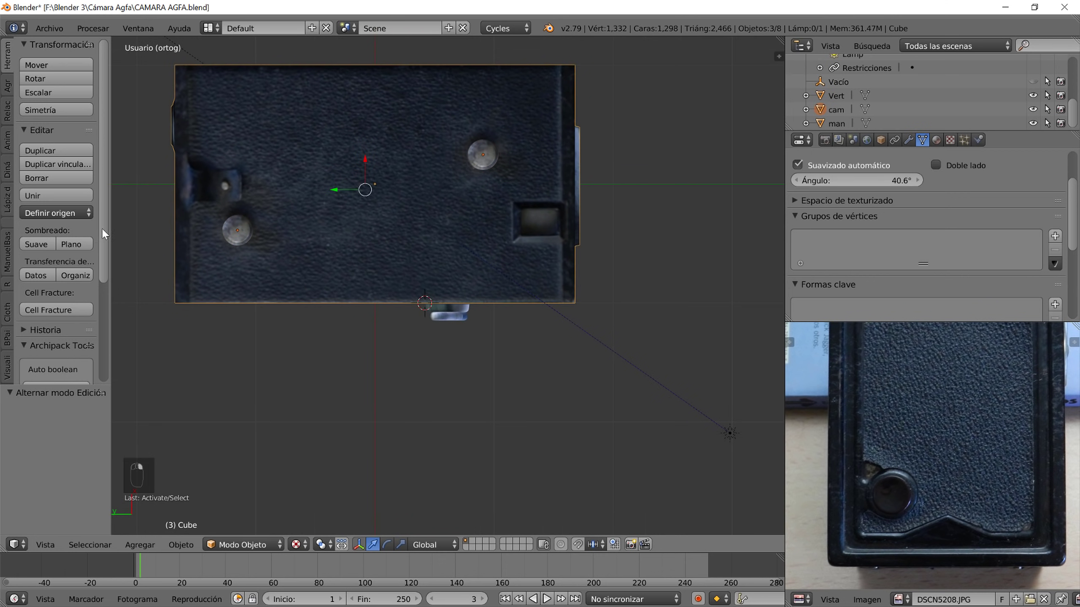
pyautogui.click(44, 197)
# - Join the side winder's disc to the camera body and select the lever "Vert"
pyautogui.scroll(-4, 429, 265)
pyautogui.moveTo(461, 264); pyautogui.dragTo(443, 304, button='middle')
pyautogui.scroll(4, 444, 303)
pyautogui.keyDown('shift'); pyautogui.rightClick(447, 341); pyautogui.keyUp('shift')
pyautogui.click(56, 196)
pyautogui.rightClick(427, 353)
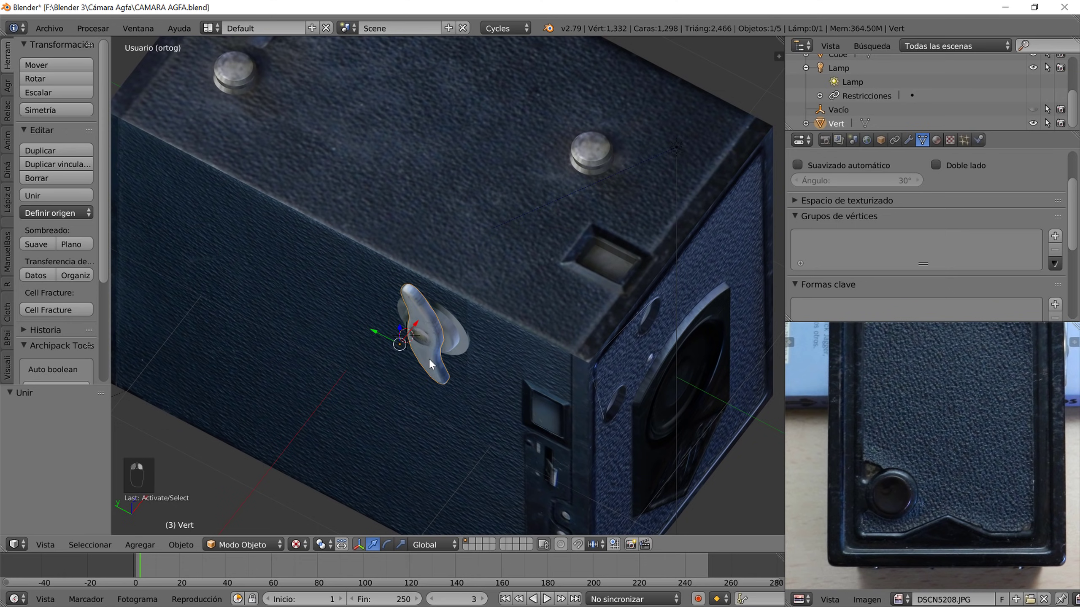
pyautogui.press('r')
pyautogui.press('x')
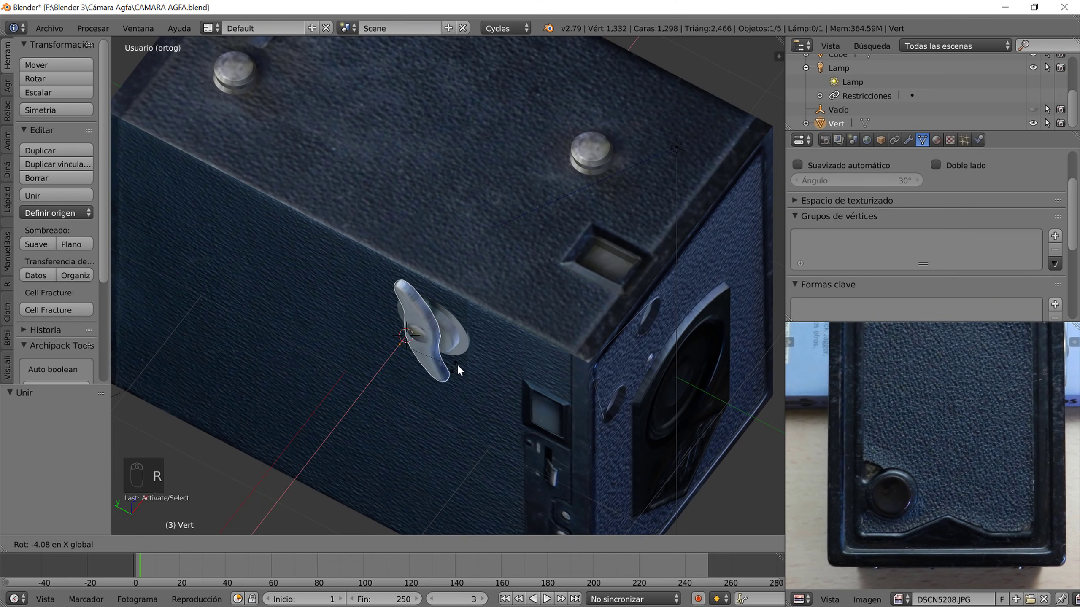
pyautogui.click(452, 366)
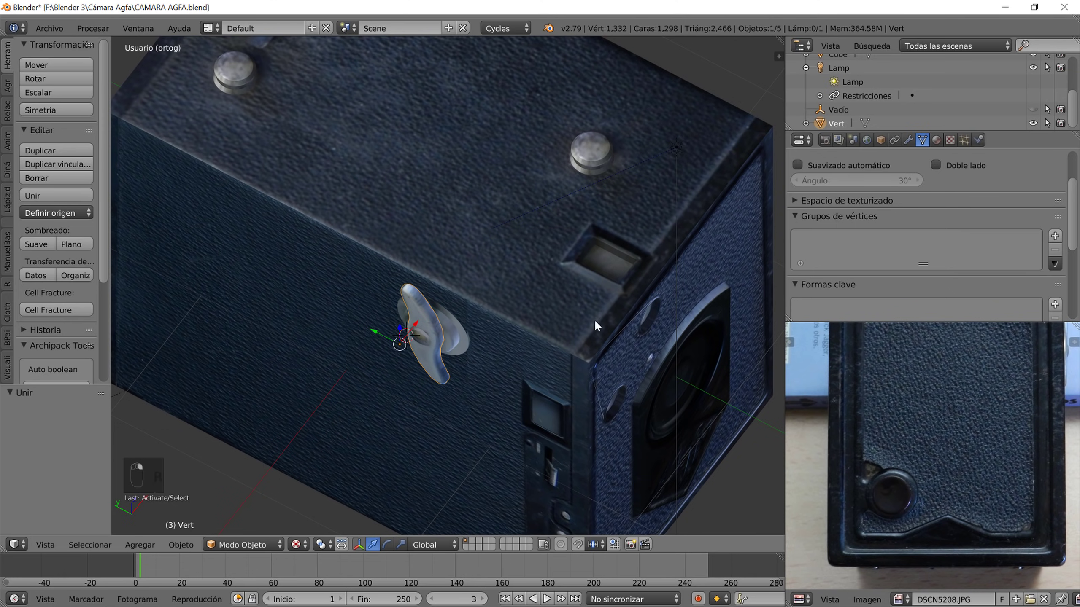
# - Hide the camera body "Cube" and the winder lever "Vert"
pyautogui.scroll(-5, 545, 317)
pyautogui.rightClick(512, 301)
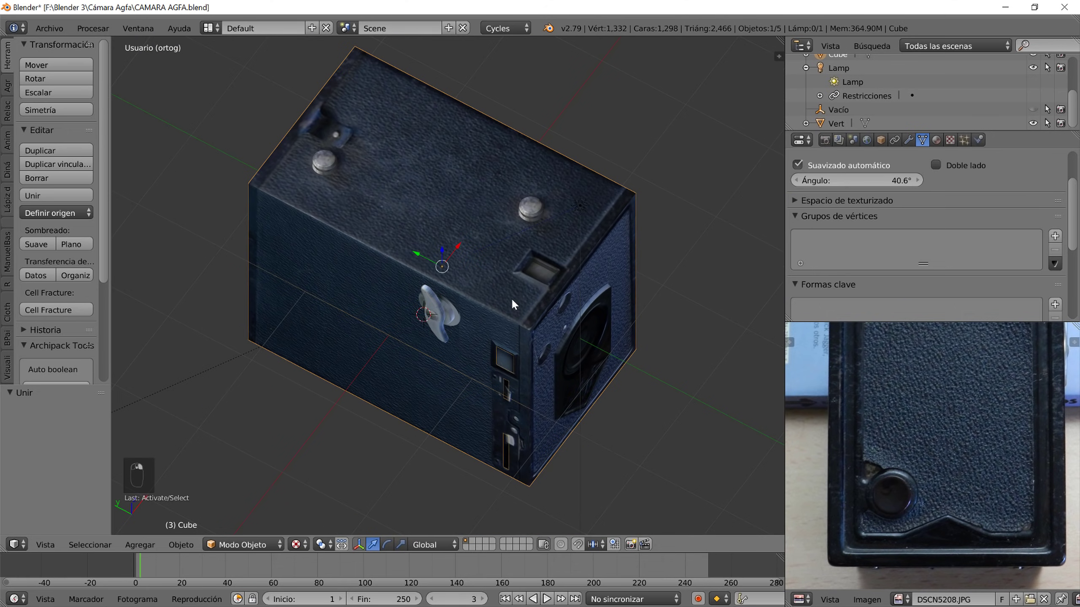
pyautogui.press('h')
pyautogui.press('h')
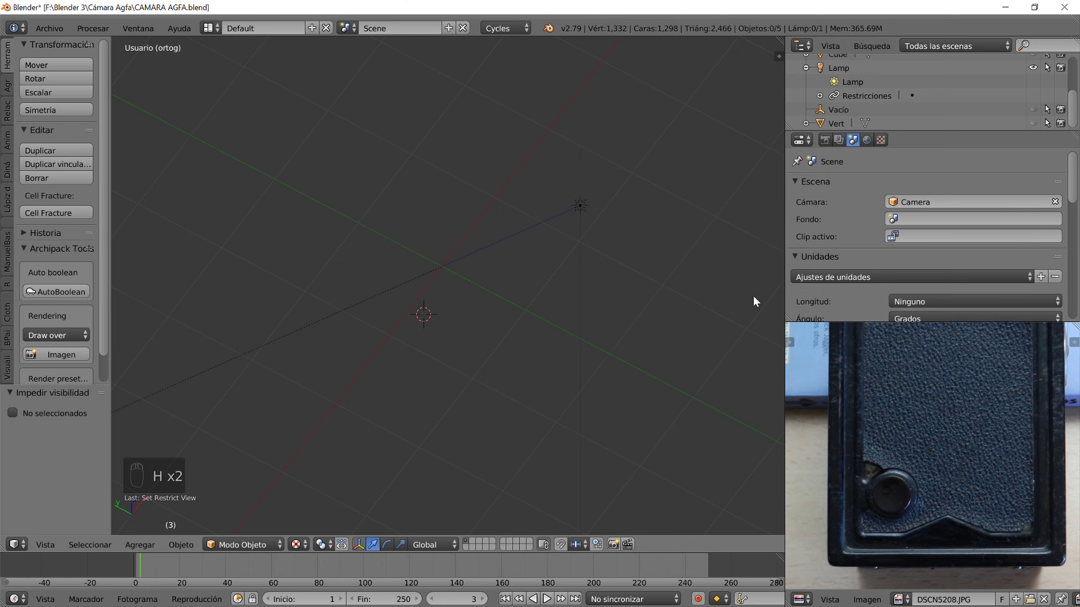
# - Enable background images for the 3D view and expand their settings
pyautogui.moveTo(587, 313); pyautogui.dragTo(555, 337, button='middle')
pyautogui.moveTo(524, 343); pyautogui.dragTo(493, 304, button='middle')
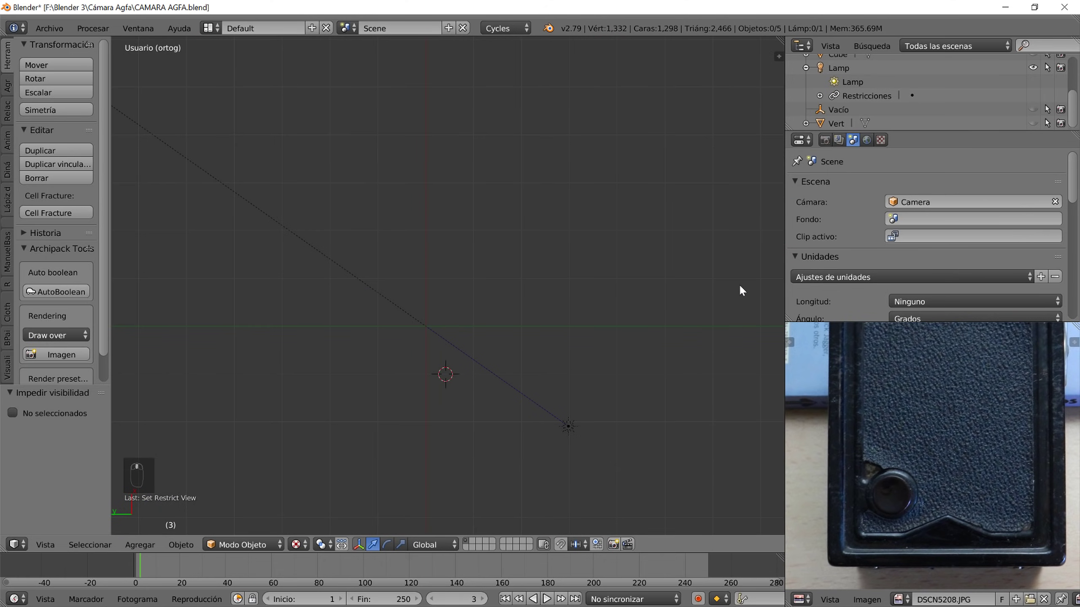
pyautogui.press('n')
pyautogui.scroll(-3, 717, 323)
pyautogui.scroll(-5, 713, 334)
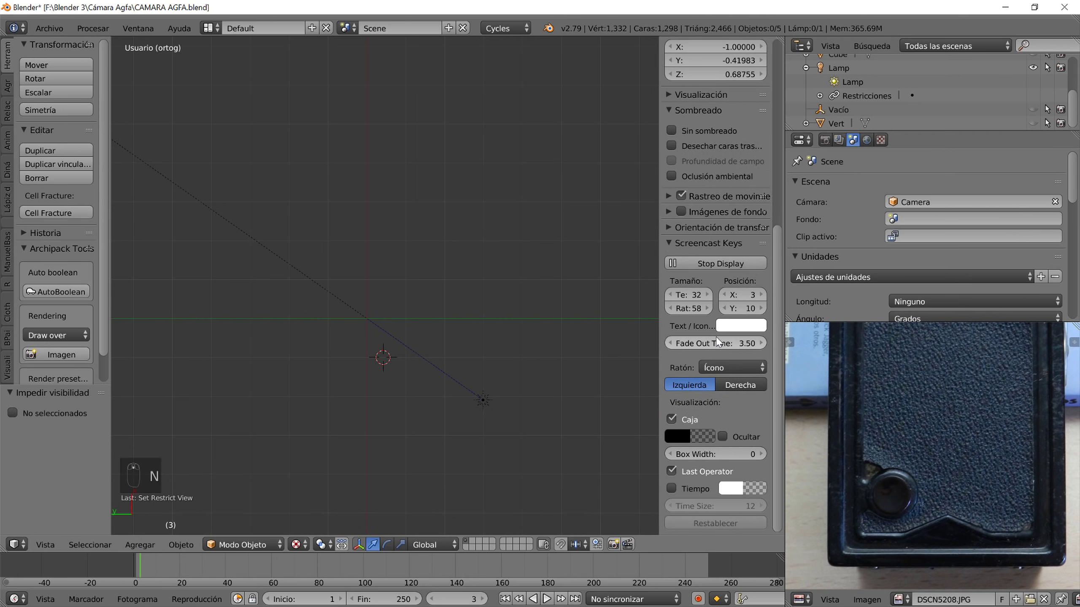
pyautogui.click(680, 211)
pyautogui.click(669, 212)
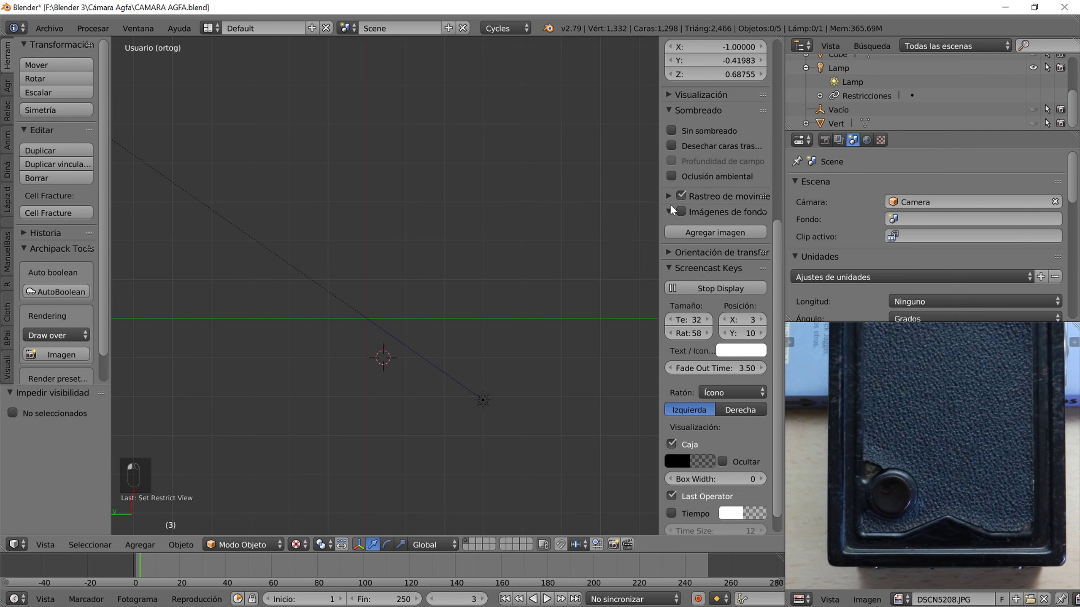
# - Load the strap photo DSCN5196.JPG from the Cámara Agfa folder as the background image
pyautogui.click(715, 232)
pyautogui.click(709, 307)
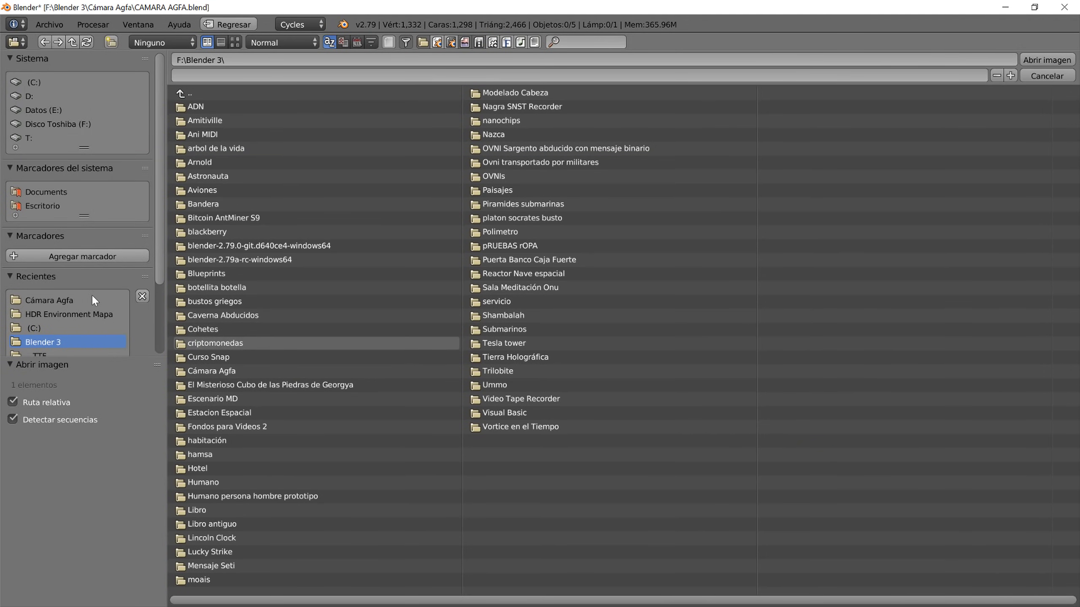
pyautogui.click(61, 300)
pyautogui.click(234, 42)
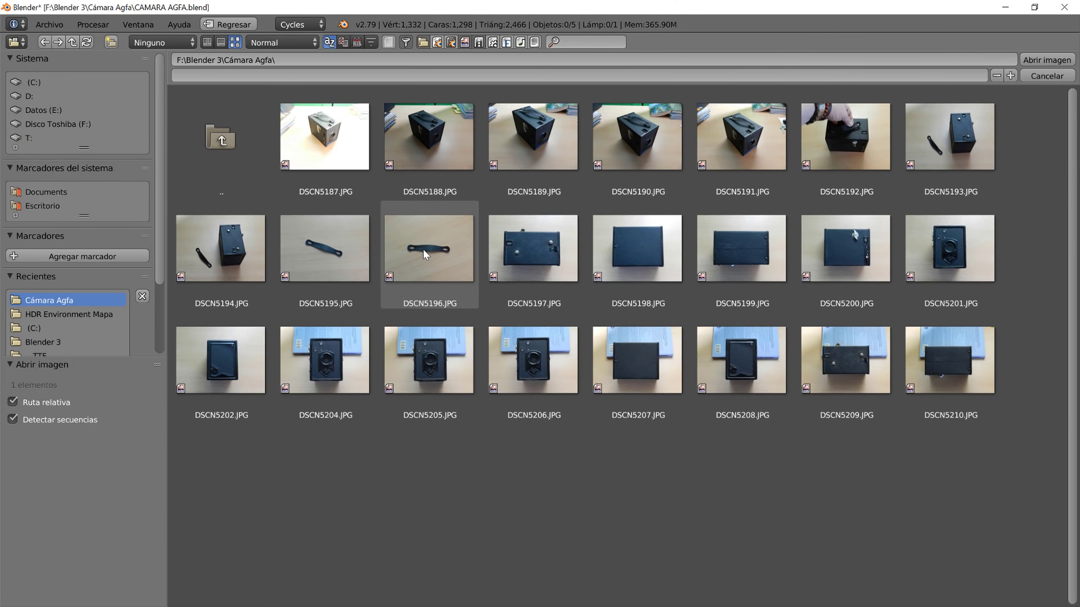
pyautogui.click(424, 249)
pyautogui.press('Return')
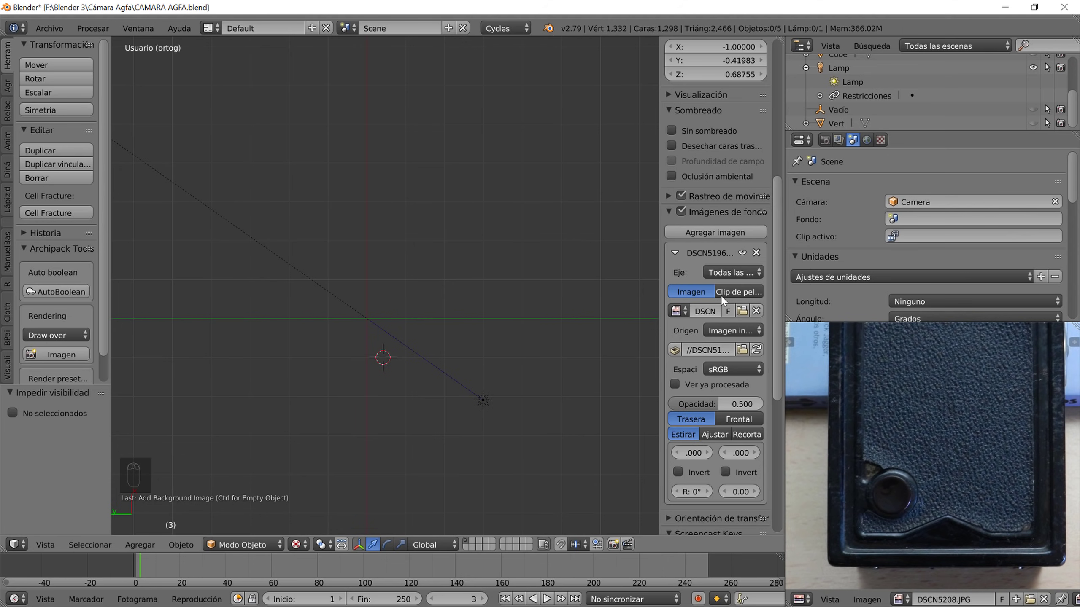
# - In the top orthographic view, add a new single-vertex mesh for modelling the carrying strap
pyautogui.press('KP_7')
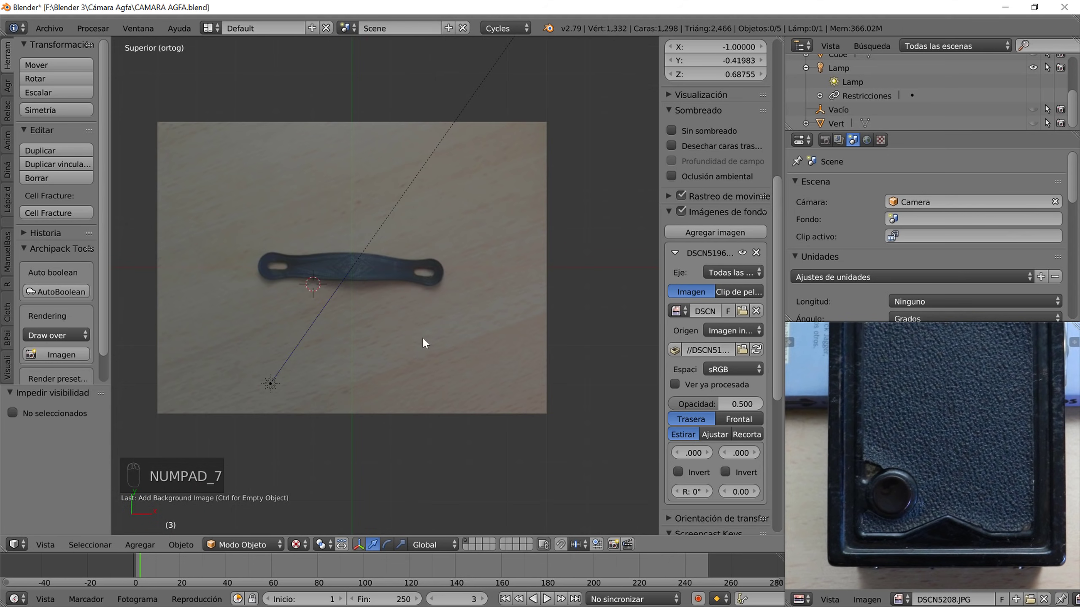
pyautogui.scroll(2, 337, 284)
pyautogui.keyDown('shift'); pyautogui.moveTo(409, 268); pyautogui.dragTo(443, 328, button='middle'); pyautogui.keyUp('shift')
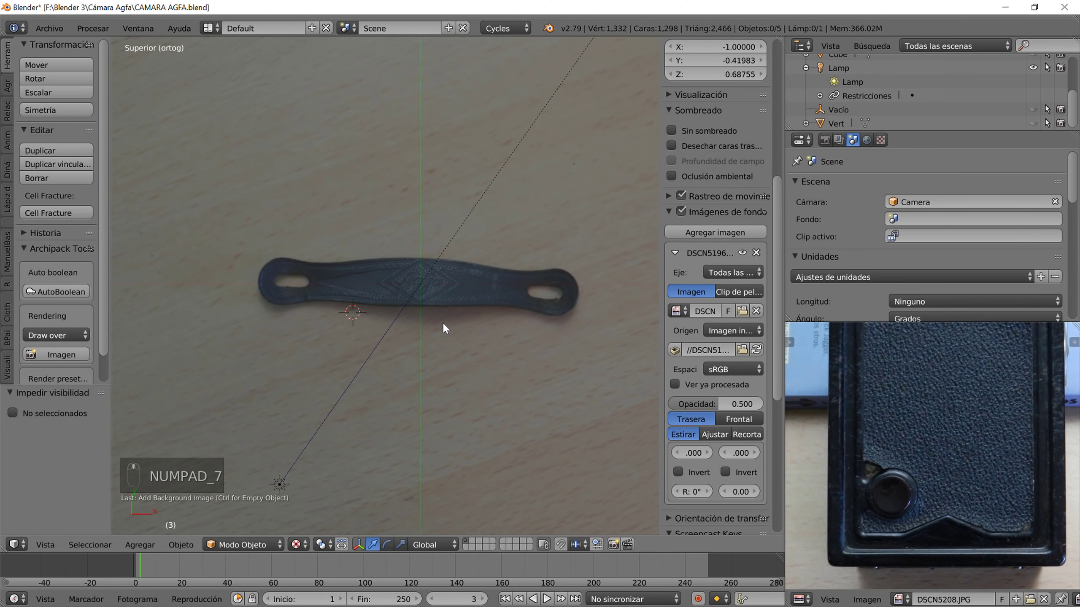
pyautogui.scroll(2, 503, 350)
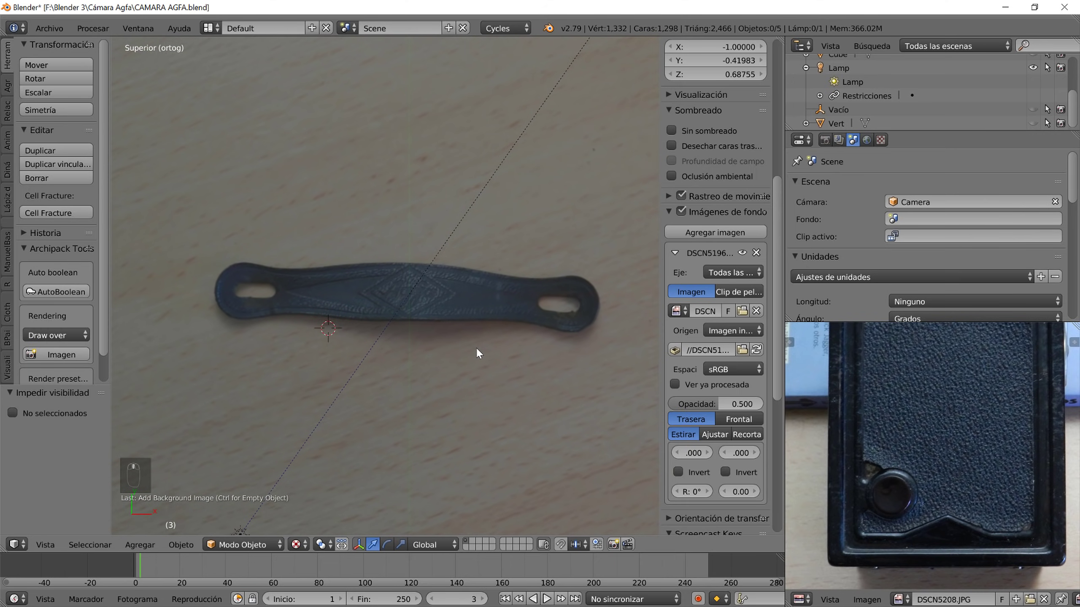
pyautogui.hotkey('shift', 'a')
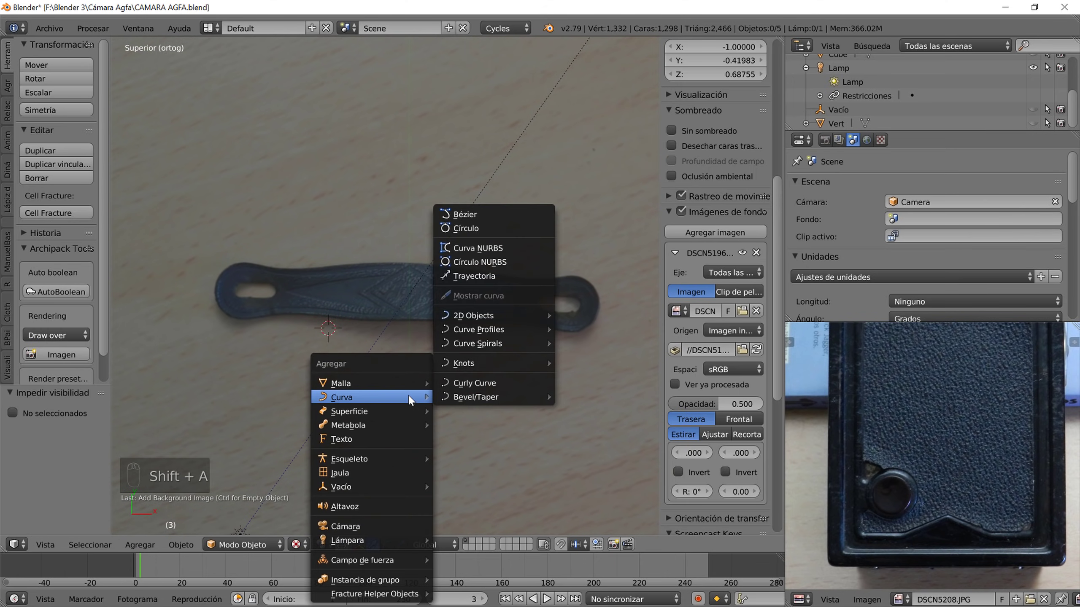
pyautogui.moveTo(410, 381)
pyautogui.moveTo(504, 194)
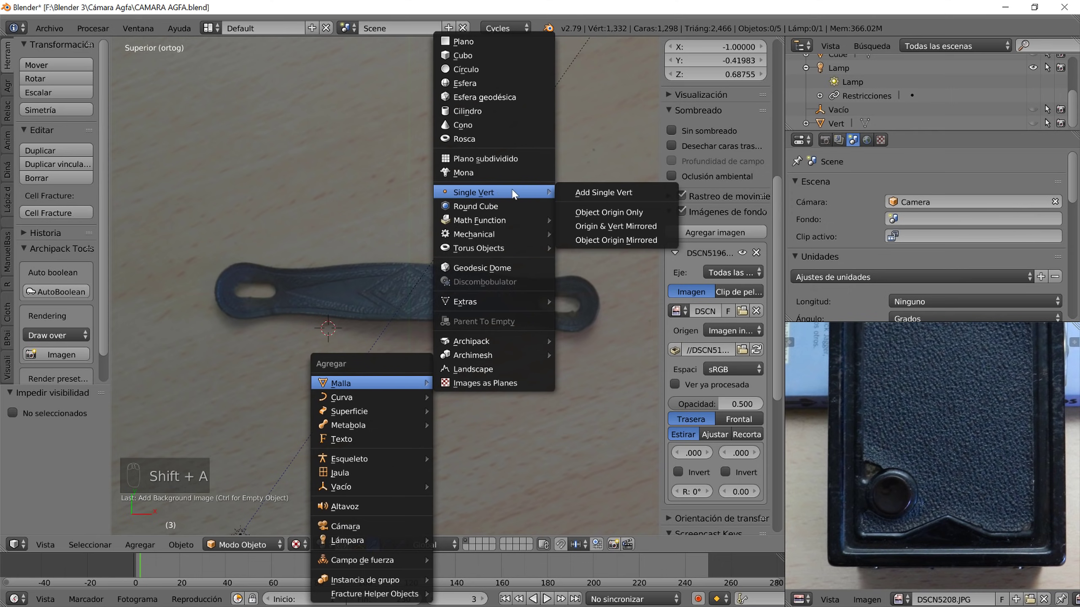
pyautogui.click(578, 192)
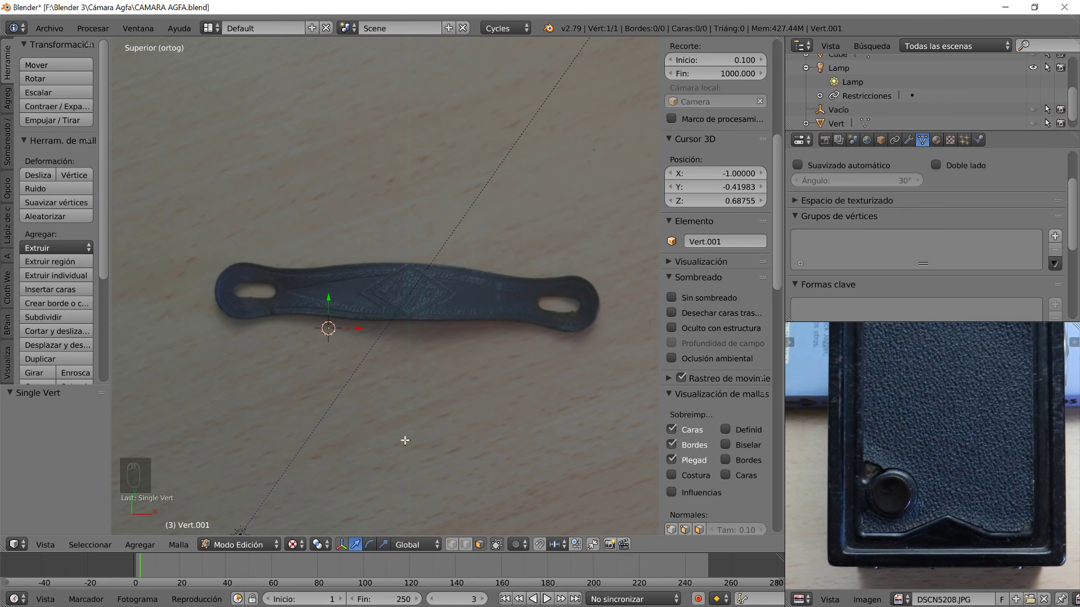
# - Move the vertex about -1.12 in X and 0.79 in Y onto the upper edge of the strap's left end
pyautogui.scroll(2, 336, 332)
pyautogui.scroll(-2, 365, 333)
pyautogui.scroll(1, 408, 334)
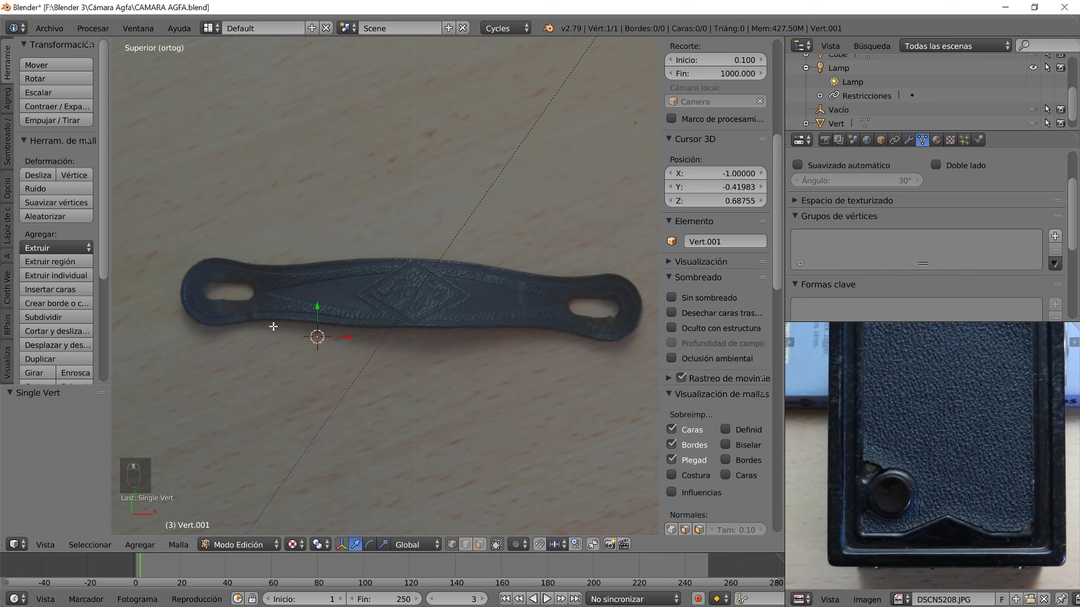
pyautogui.press('g')
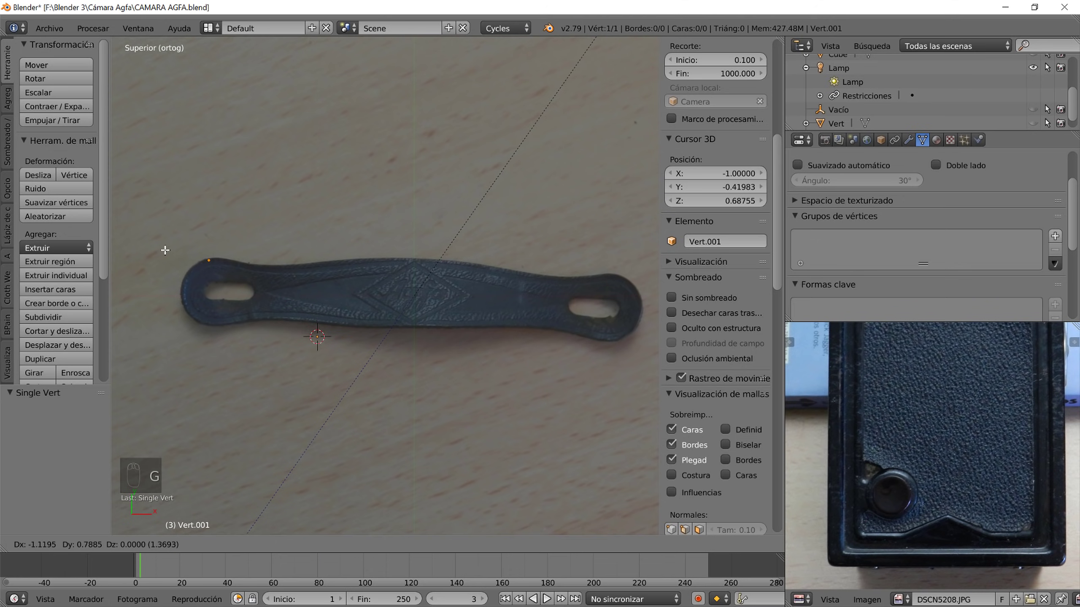
pyautogui.click(165, 250)
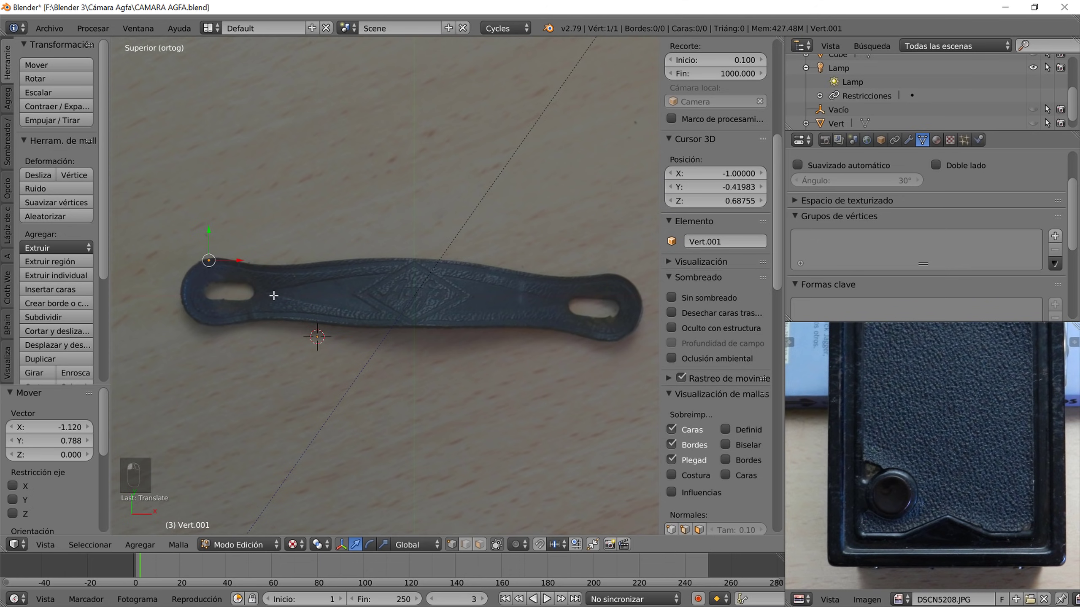
# - Extrude the vertex repeatedly along the strap's upper edge in the photo, up to its right rounded end
pyautogui.press('e')
pyautogui.click(265, 281)
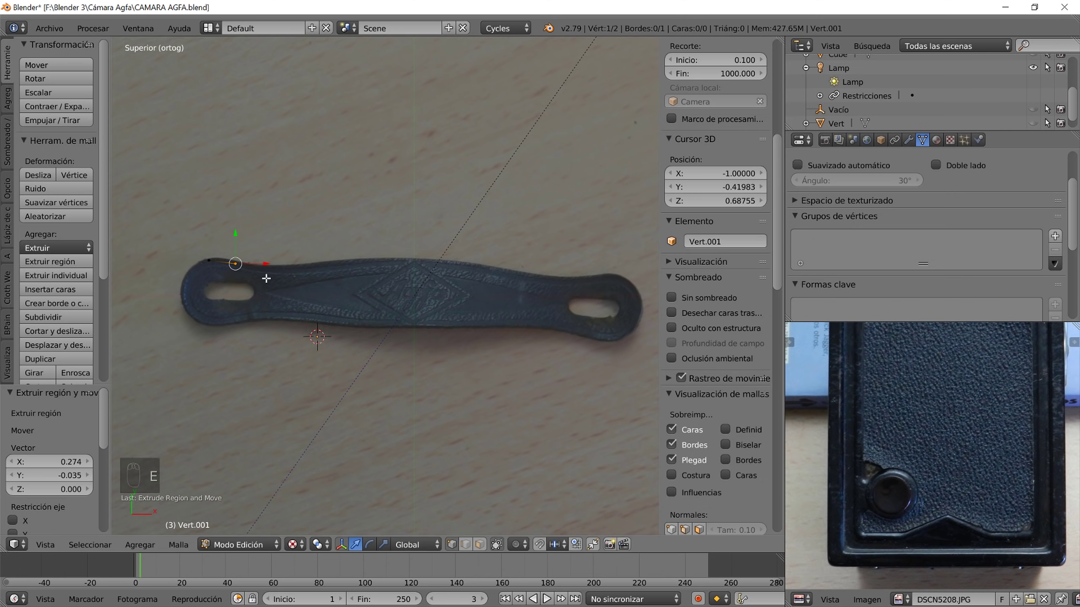
pyautogui.press('e')
pyautogui.click(287, 282)
pyautogui.press('e')
pyautogui.click(305, 284)
pyautogui.press('e')
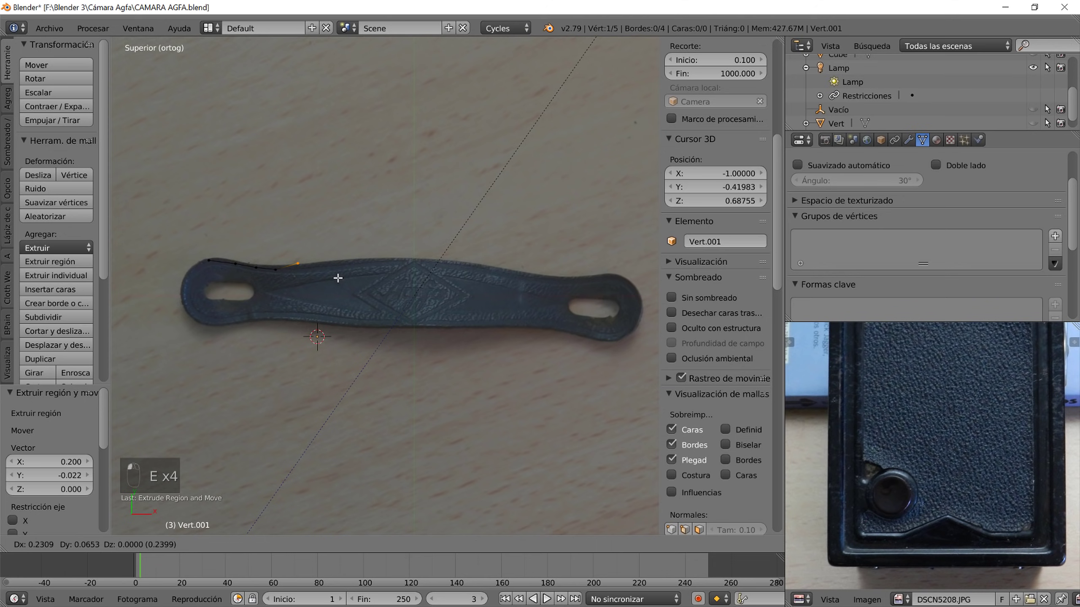
pyautogui.click(339, 282)
pyautogui.press('e')
pyautogui.click(362, 279)
pyautogui.press('e')
pyautogui.click(396, 275)
pyautogui.press('e')
pyautogui.click(426, 273)
pyautogui.press('e')
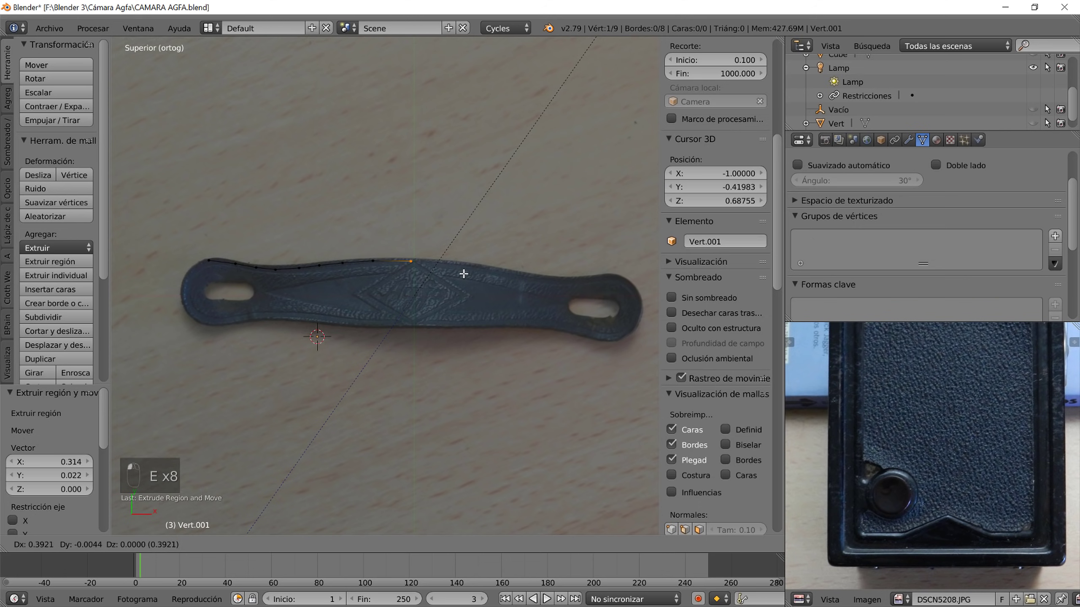
pyautogui.click(462, 273)
pyautogui.press('e')
pyautogui.click(488, 273)
pyautogui.press('e')
pyautogui.click(515, 274)
pyautogui.press('e')
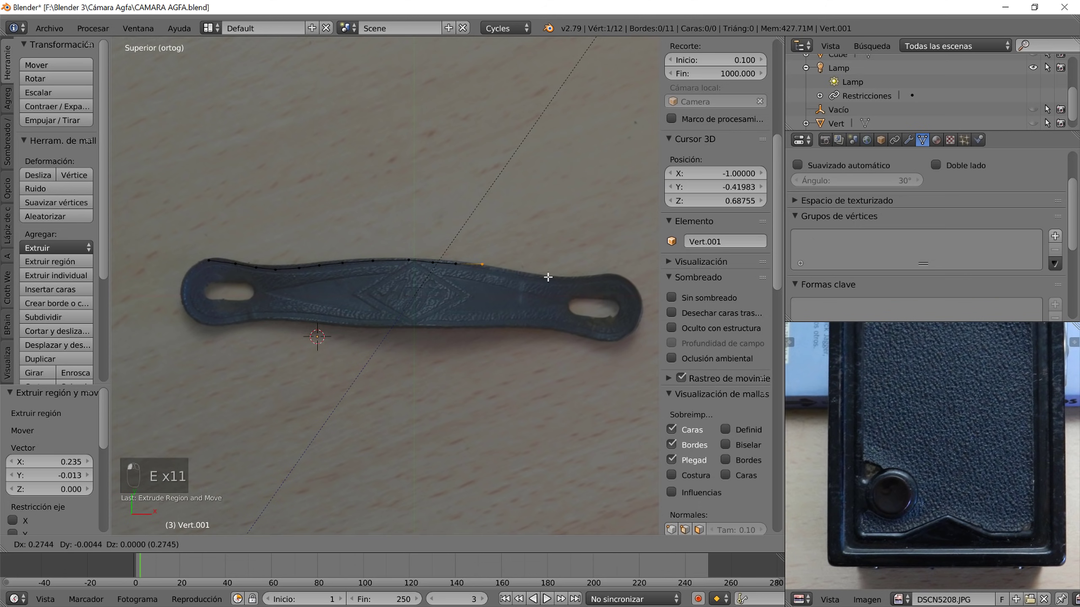
pyautogui.click(549, 278)
pyautogui.press('e')
pyautogui.click(567, 282)
pyautogui.press('e')
pyautogui.click(590, 287)
pyautogui.press('e')
pyautogui.click(613, 289)
pyautogui.press('e')
pyautogui.click(644, 289)
# - Continue extruding vertices around the strap's right rounded end, down to its lower edge
pyautogui.press('e')
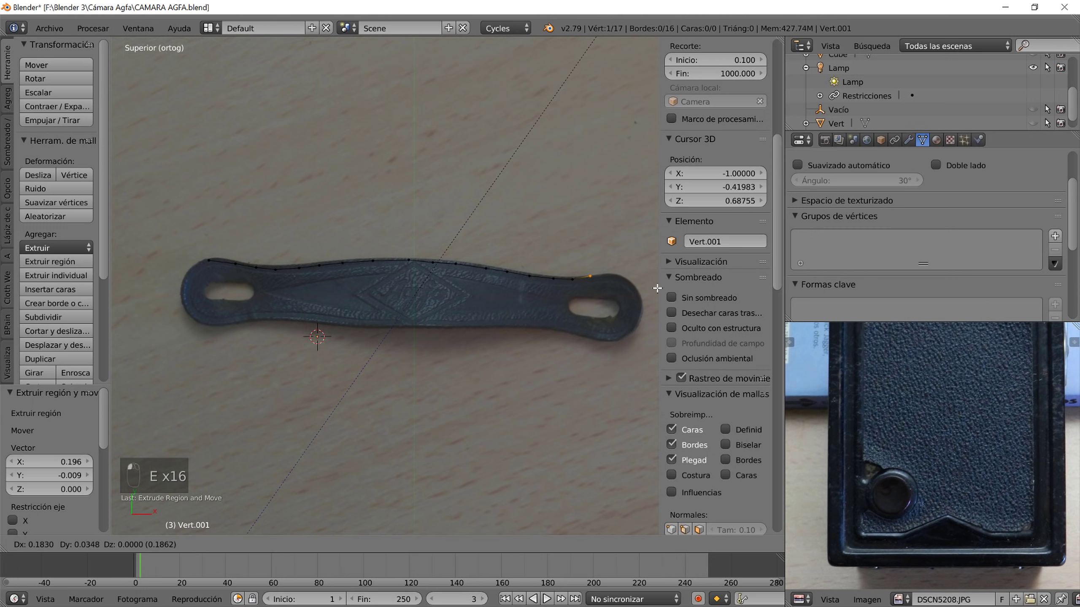
pyautogui.click(656, 289)
pyautogui.press('e')
pyautogui.click(129, 290)
pyautogui.press('e')
pyautogui.click(147, 289)
pyautogui.press('e')
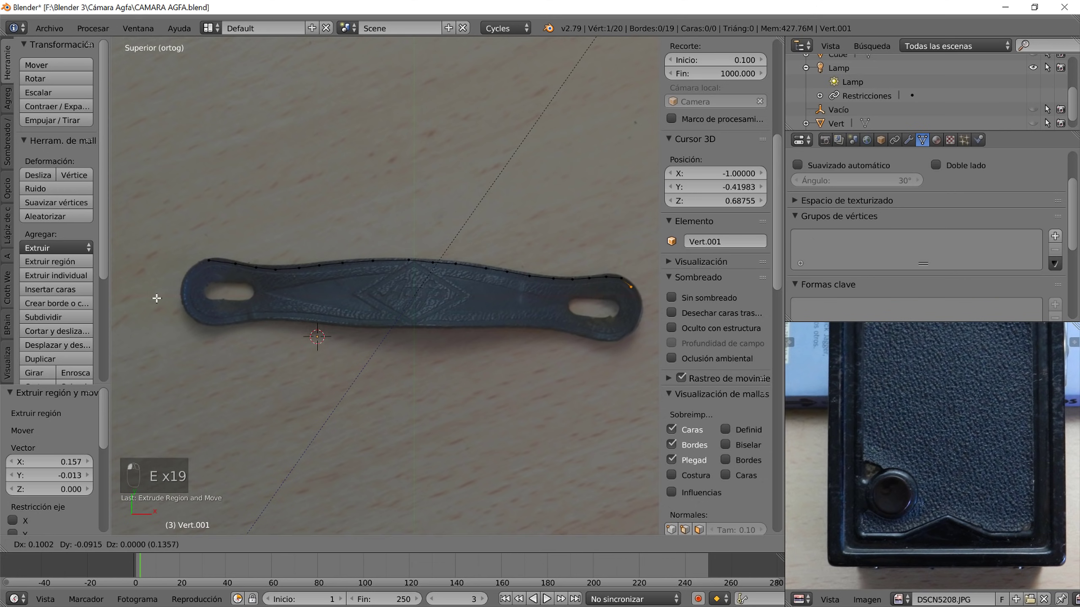
pyautogui.click(157, 299)
pyautogui.press('e')
pyautogui.click(168, 310)
pyautogui.press('e')
pyautogui.click(164, 345)
pyautogui.press('e')
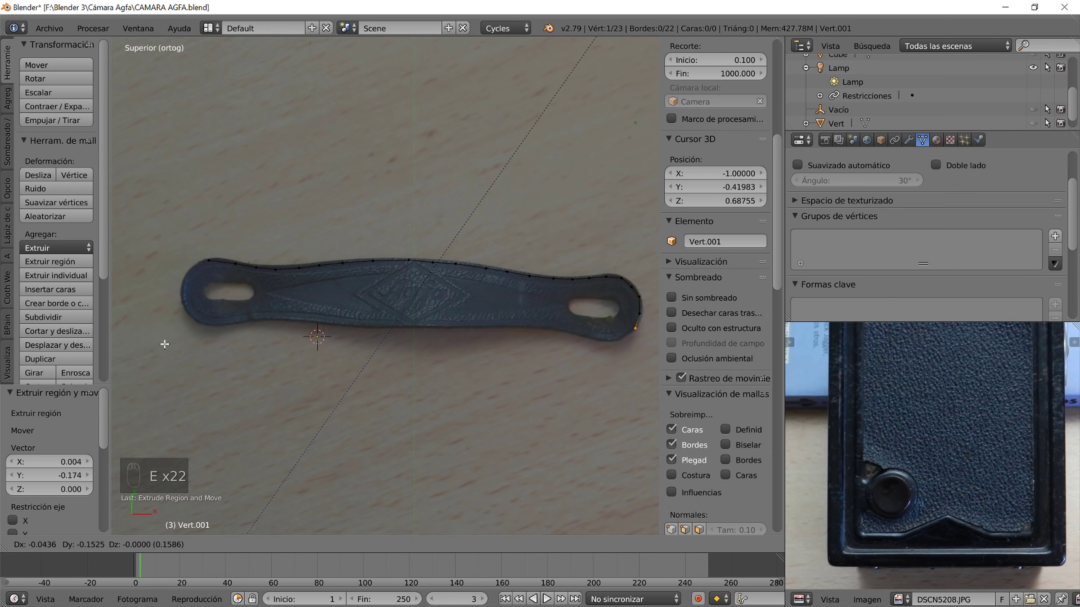
pyautogui.click(150, 349)
pyautogui.press('e')
pyautogui.click(150, 352)
pyautogui.press('e')
pyautogui.click(139, 355)
pyautogui.press('e')
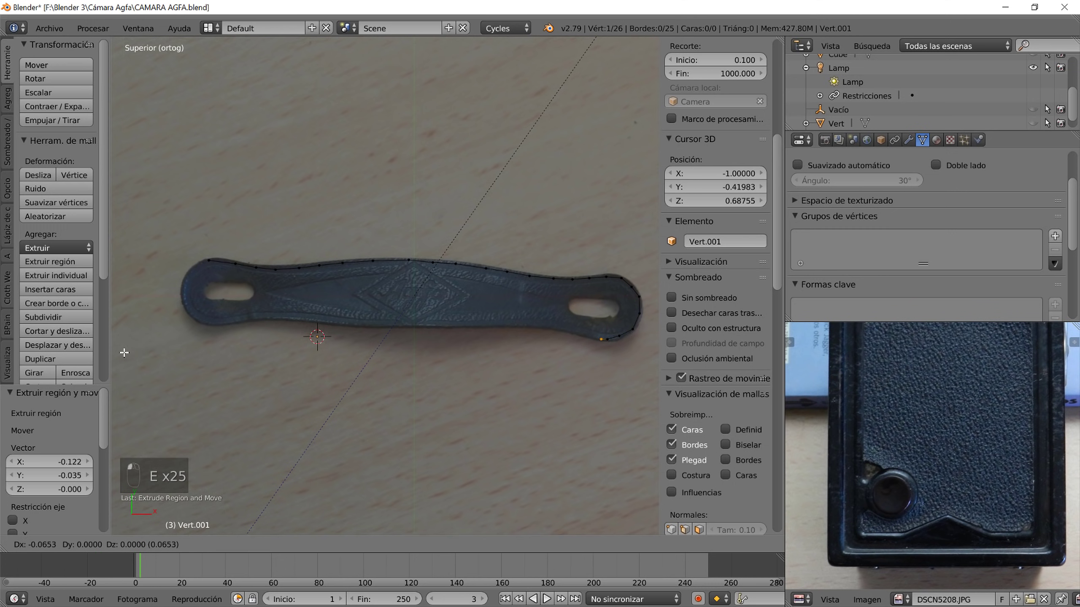
pyautogui.click(116, 351)
# - Continue extruding vertices along the strap's lower edge, back to its left rounded end
pyautogui.press('e')
pyautogui.click(640, 344)
pyautogui.press('e')
pyautogui.click(581, 331)
pyautogui.press('e')
pyautogui.click(551, 331)
pyautogui.press('e')
pyautogui.click(500, 333)
pyautogui.press('e')
pyautogui.click(424, 332)
pyautogui.press('e')
pyautogui.click(377, 328)
pyautogui.press('e')
pyautogui.click(328, 322)
pyautogui.press('e')
pyautogui.click(298, 319)
pyautogui.press('e')
pyautogui.click(274, 320)
pyautogui.press('e')
pyautogui.click(233, 325)
pyautogui.press('e')
pyautogui.click(207, 322)
# - Extrude vertices around the strap's left rounded end and close the outline with an edge to the first vertex
pyautogui.press('e')
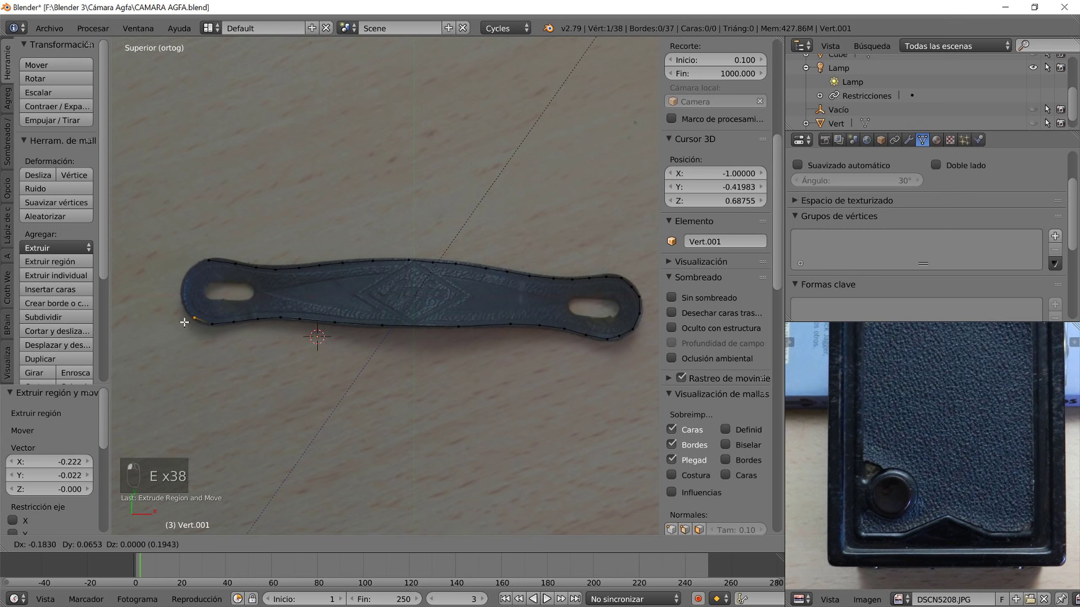
pyautogui.click(182, 322)
pyautogui.press('e')
pyautogui.click(174, 311)
pyautogui.press('e')
pyautogui.click(170, 295)
pyautogui.press('e')
pyautogui.click(174, 284)
pyautogui.press('e')
pyautogui.click(177, 272)
pyautogui.press('e')
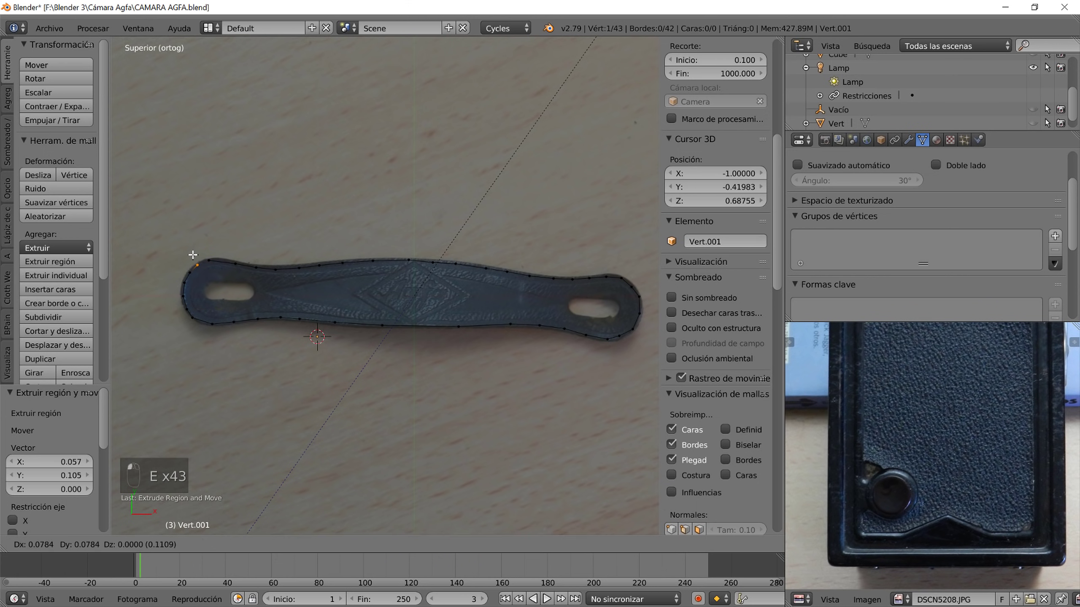
pyautogui.click(195, 255)
pyautogui.keyDown('shift'); pyautogui.rightClick(205, 262); pyautogui.keyUp('shift')
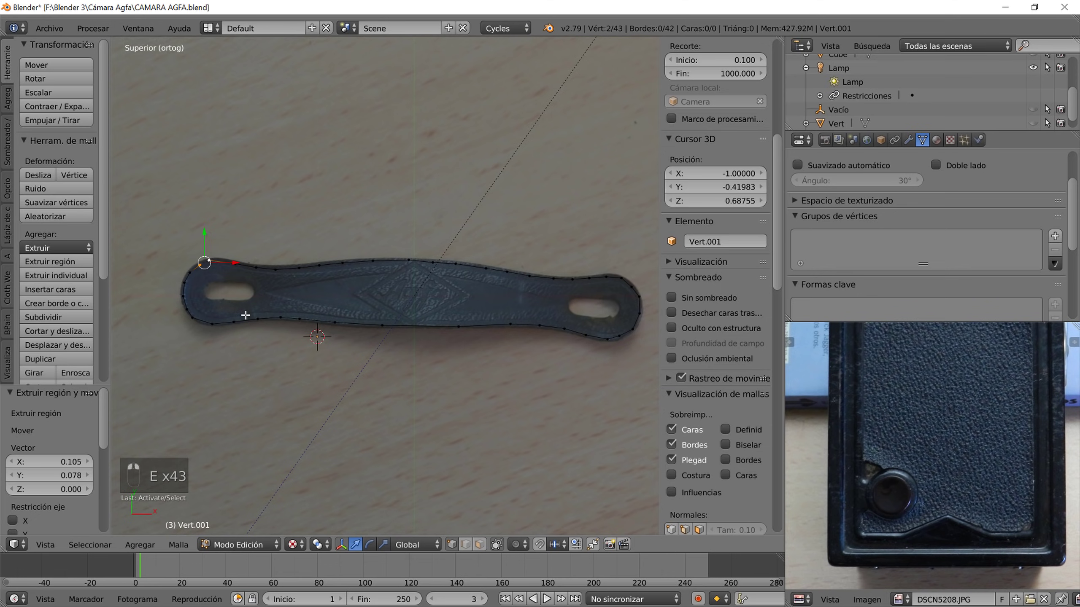
pyautogui.press('f')
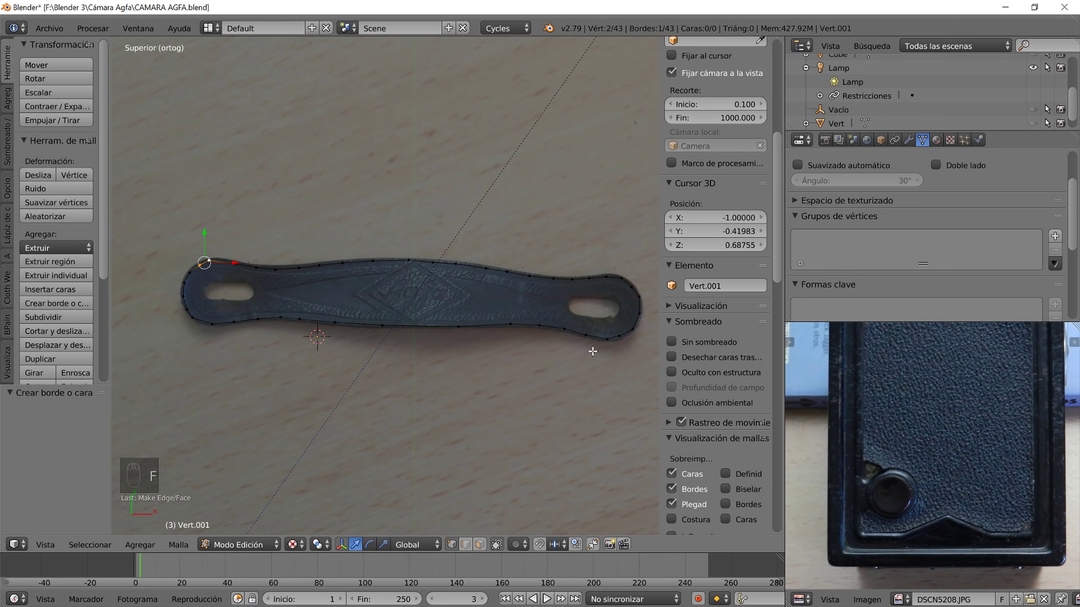
# - Add another single vertex to the strap mesh and place it at the upper-left edge of the left slot
pyautogui.hotkey('shift', 'a')
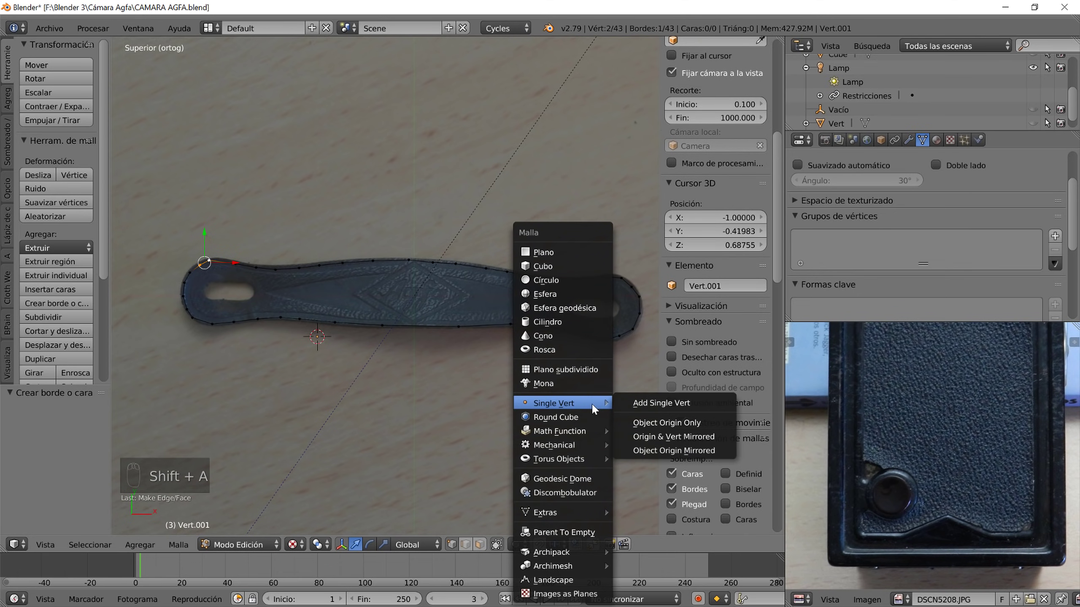
pyautogui.click(616, 400)
pyautogui.press('g')
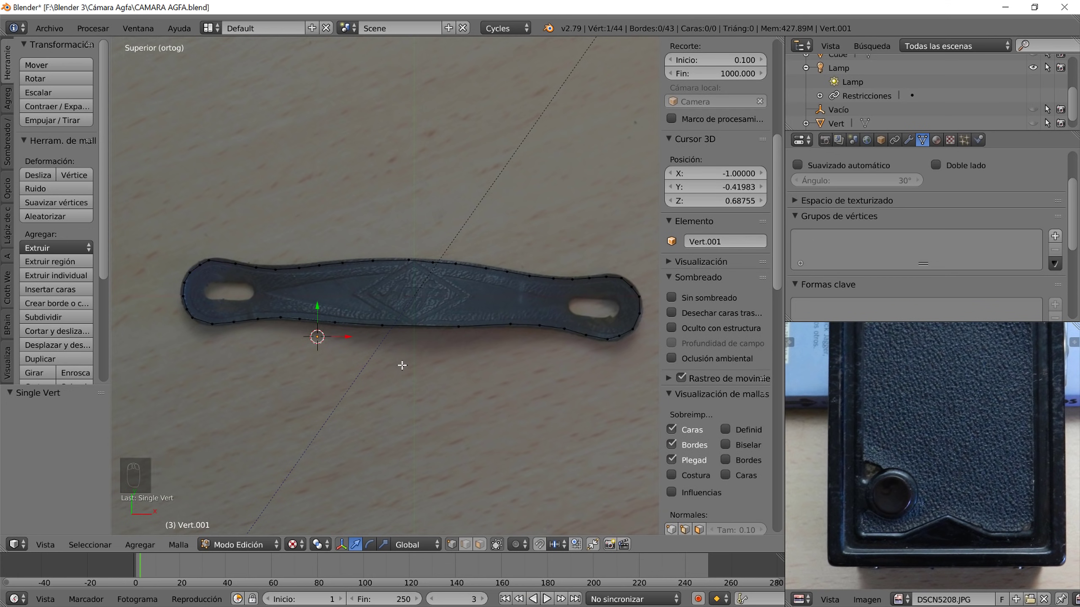
pyautogui.click(289, 313)
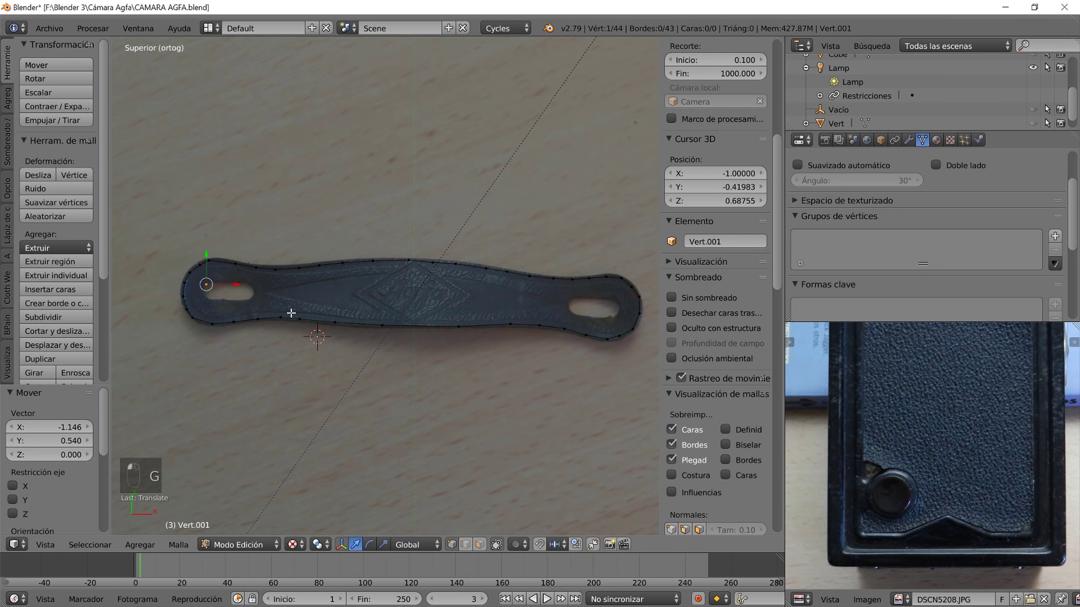
pyautogui.press('g')
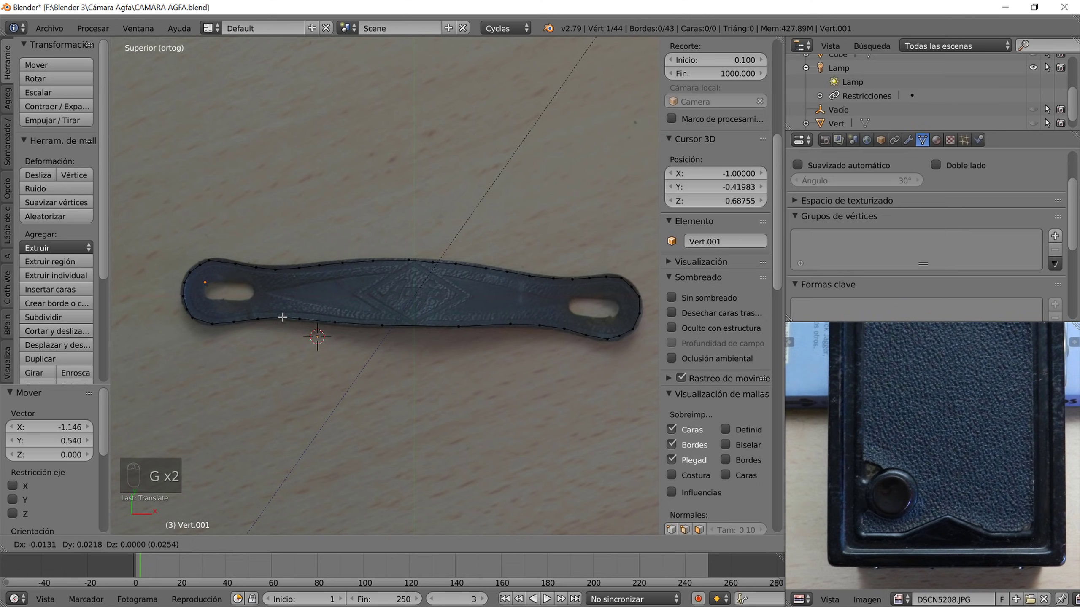
pyautogui.click(283, 318)
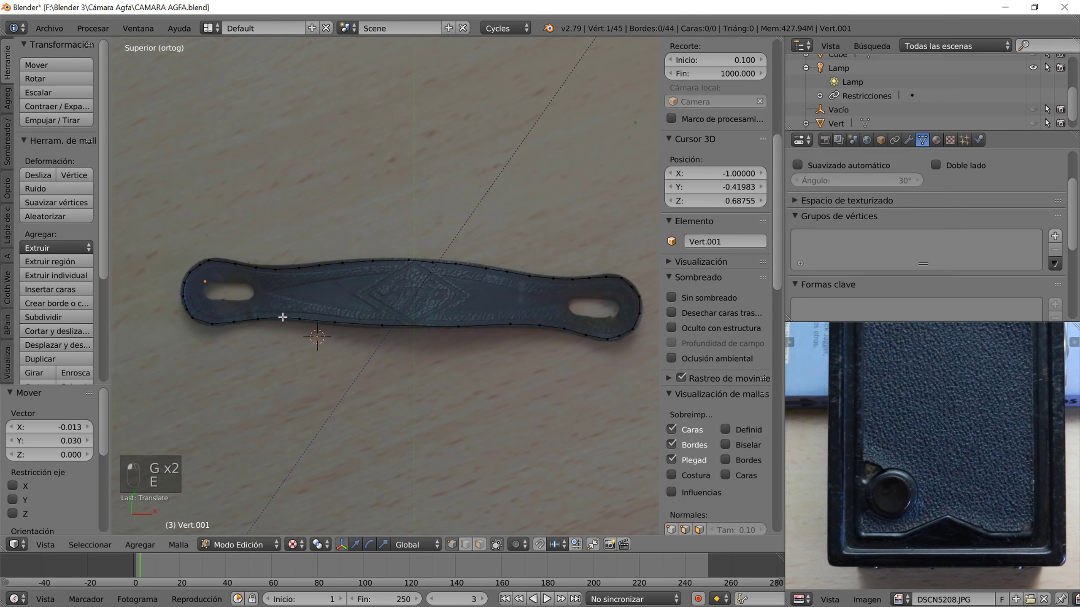
# - Extrude vertices along the upper edge and around the inner end of the strap's left slot
pyautogui.press('e')
pyautogui.click(301, 317)
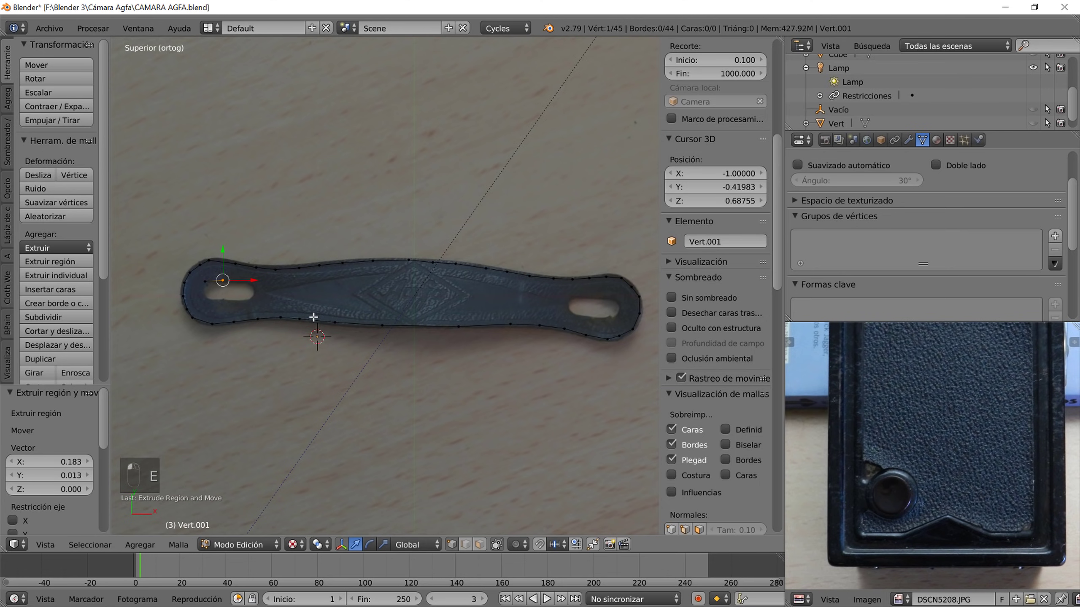
pyautogui.press('e')
pyautogui.click(321, 316)
pyautogui.press('e')
pyautogui.click(340, 315)
pyautogui.press('e')
pyautogui.click(348, 322)
pyautogui.press('e')
pyautogui.click(345, 331)
# - Continue extruding vertices along the left slot's lower edge and up around its outer end
pyautogui.press('e')
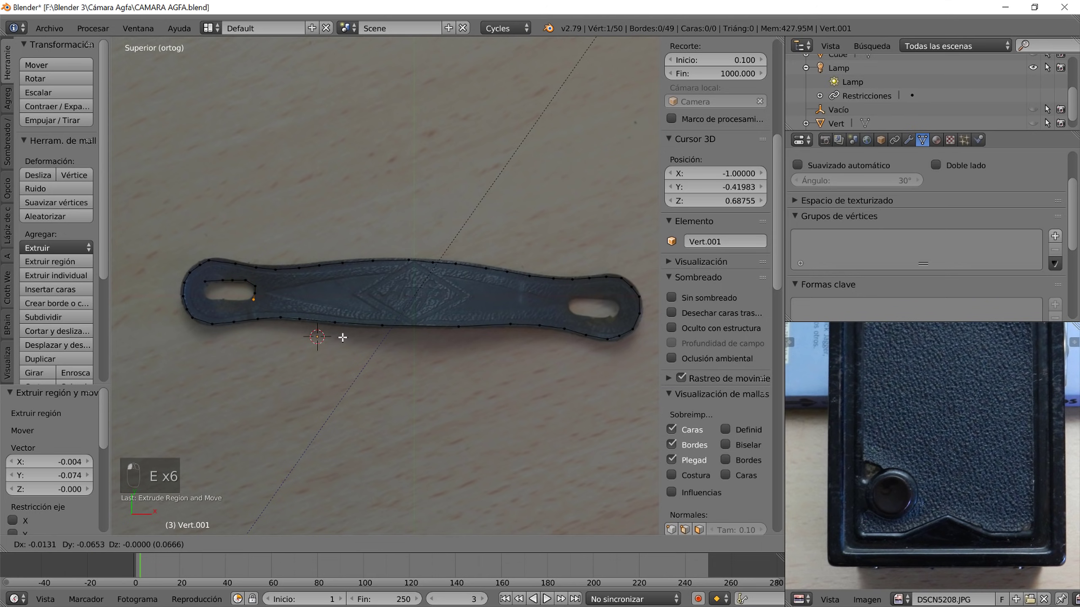
pyautogui.click(341, 337)
pyautogui.press('e')
pyautogui.click(327, 341)
pyautogui.press('e')
pyautogui.click(313, 341)
pyautogui.press('e')
pyautogui.click(298, 340)
pyautogui.press('e')
pyautogui.click(289, 336)
pyautogui.press('e')
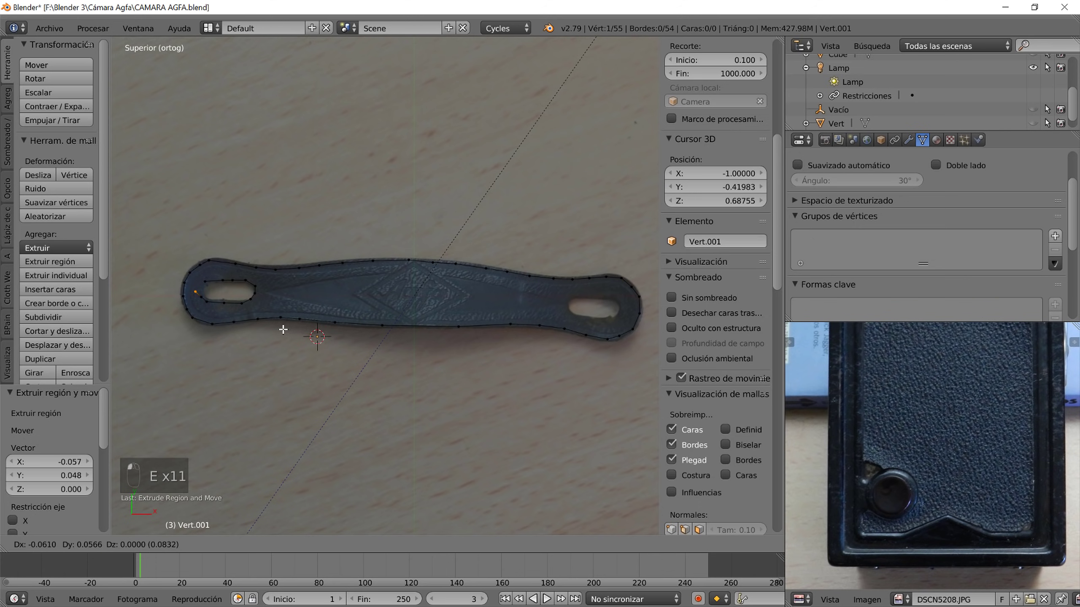
pyautogui.click(286, 327)
pyautogui.press('e')
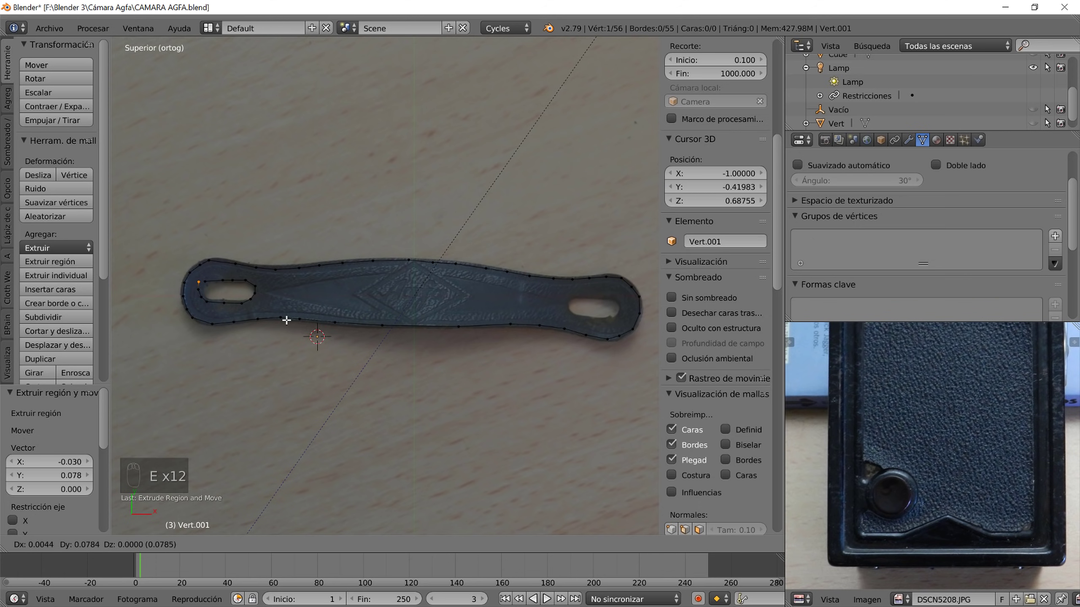
pyautogui.rightClick(286, 320)
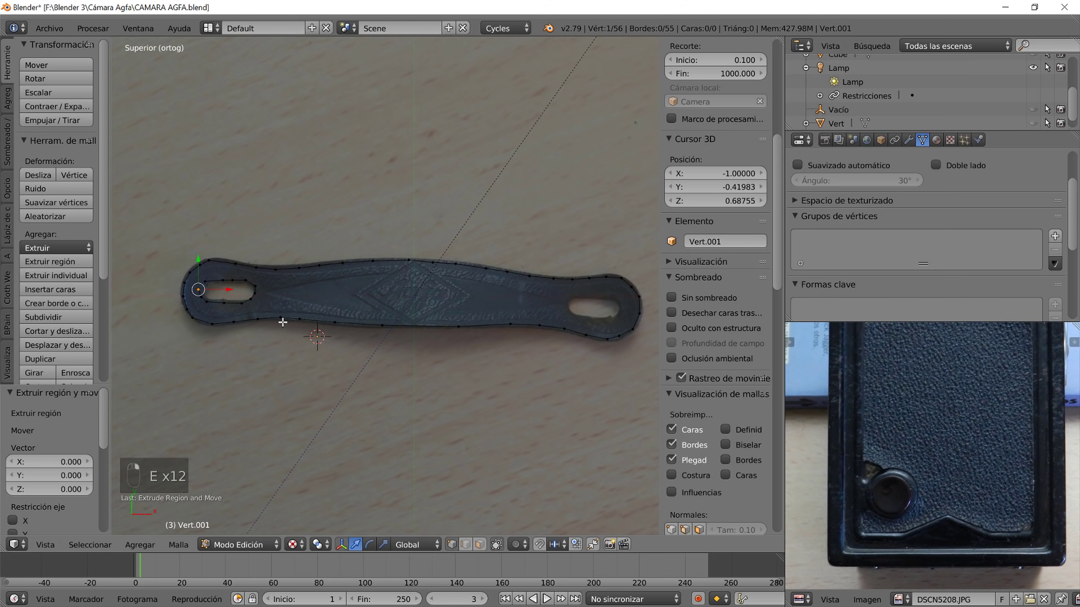
pyautogui.hotkey('ctrl', 'z')
# - Close the left slot's outline with an edge between its last and first vertices
pyautogui.keyDown('shift'); pyautogui.rightClick(205, 283); pyautogui.keyUp('shift')
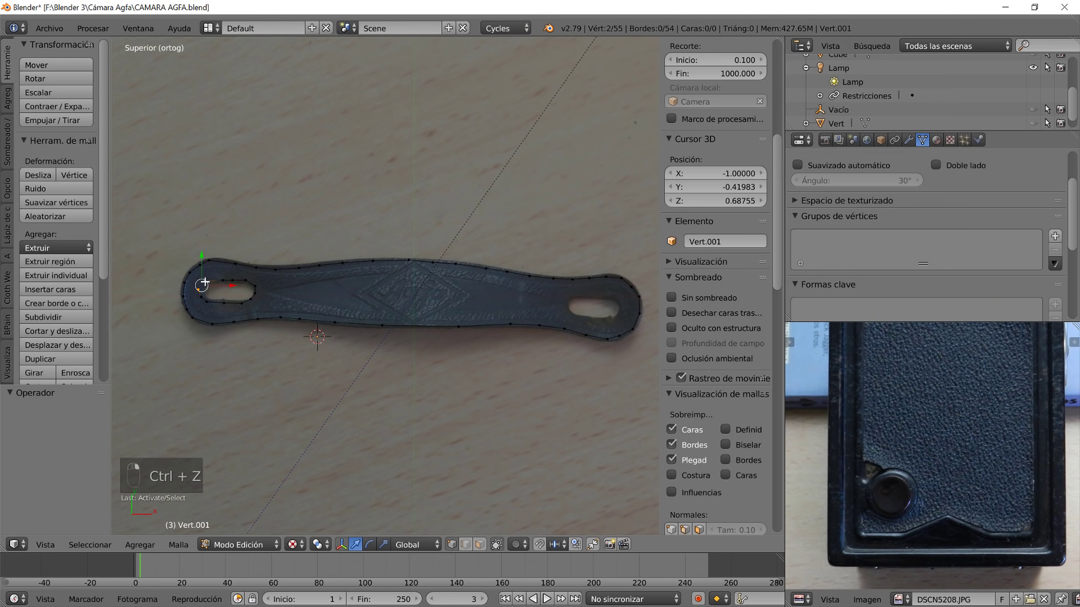
pyautogui.scroll(-2, 238, 309)
pyautogui.press('f')
# - Duplicate the left slot's outline, place the copy over the right slot in the photo and rotate it to match
pyautogui.scroll(4, 273, 315)
pyautogui.keyDown('alt'); pyautogui.rightClick(219, 309); pyautogui.keyUp('alt')
pyautogui.hotkey('shift', 'd')
pyautogui.click(631, 328)
pyautogui.keyDown('ctrl'); pyautogui.scroll(-3, 479, 342); pyautogui.keyUp('ctrl')
pyautogui.press('g')
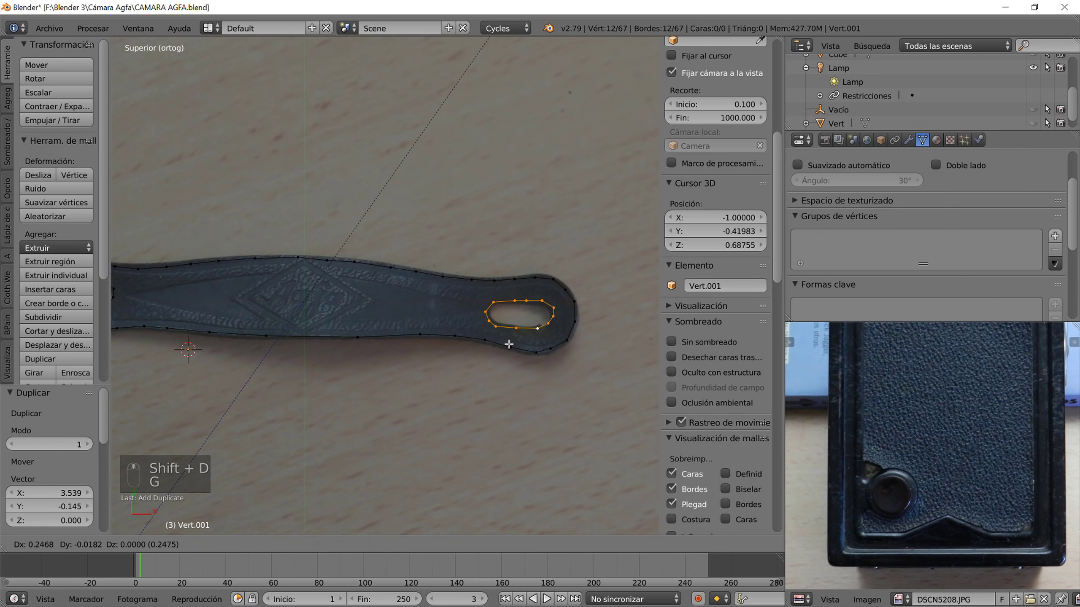
pyautogui.click(509, 345)
pyautogui.press('r')
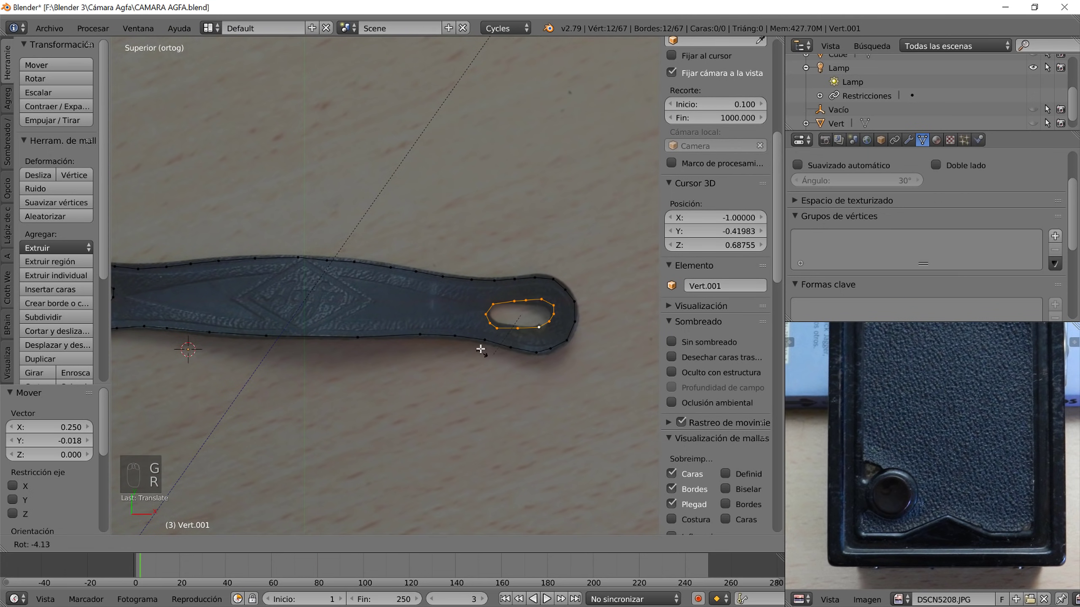
pyautogui.click(571, 293)
# - Select both slot outlines and the strap's outer outline, and fill the area between them with faces
pyautogui.scroll(-5, 512, 334)
pyautogui.press('Tab')
pyautogui.moveTo(427, 364); pyautogui.dragTo(396, 357, button='middle')
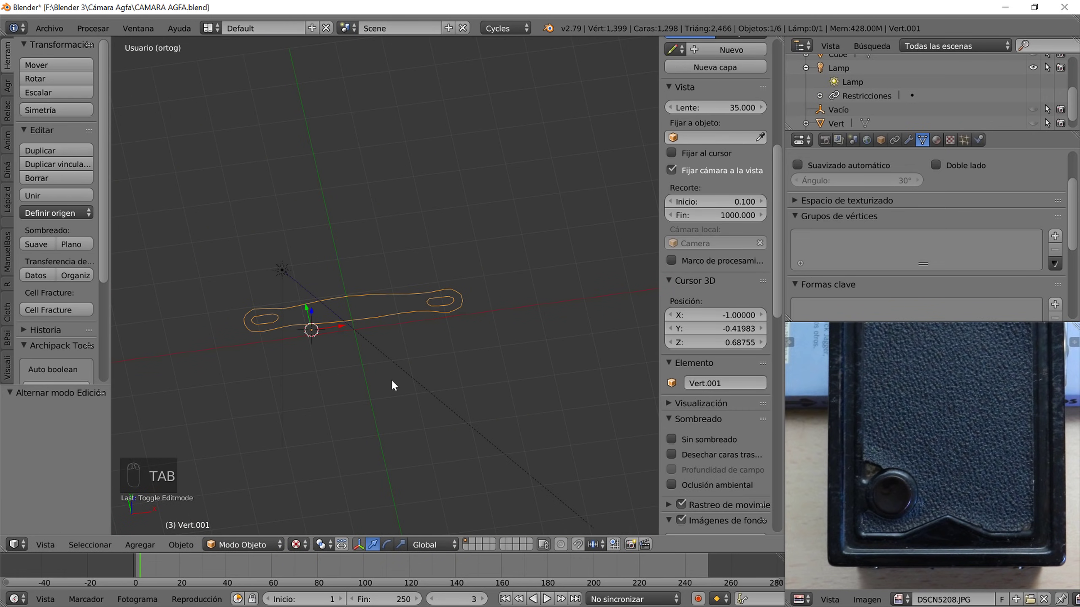
pyautogui.press('KP_7')
pyautogui.press('Tab')
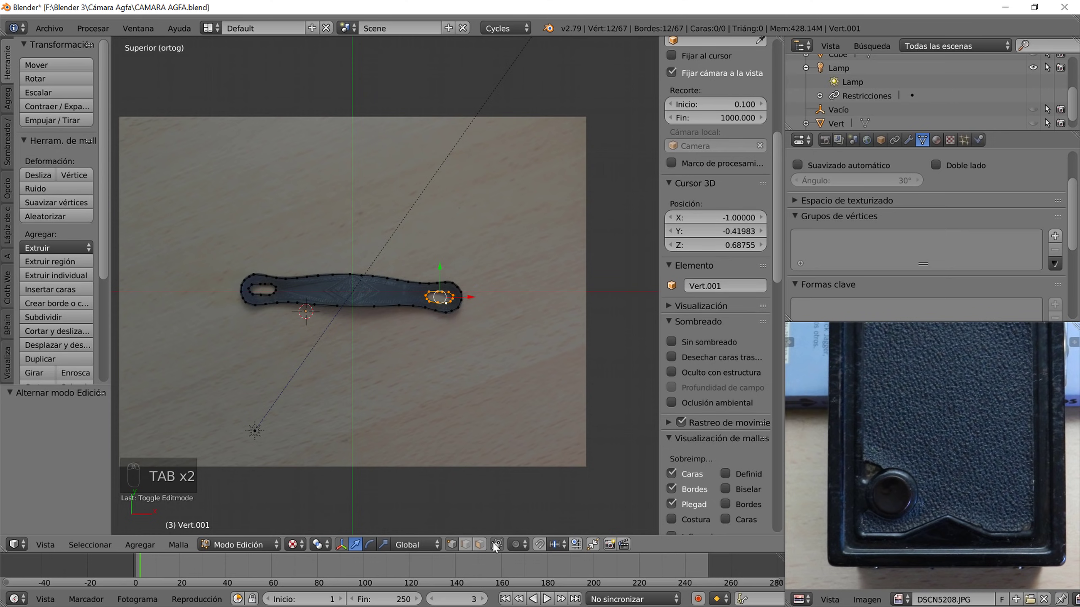
pyautogui.keyDown('alt'); pyautogui.keyDown('shift'); pyautogui.rightClick(274, 301); pyautogui.keyUp('shift'); pyautogui.keyUp('alt')
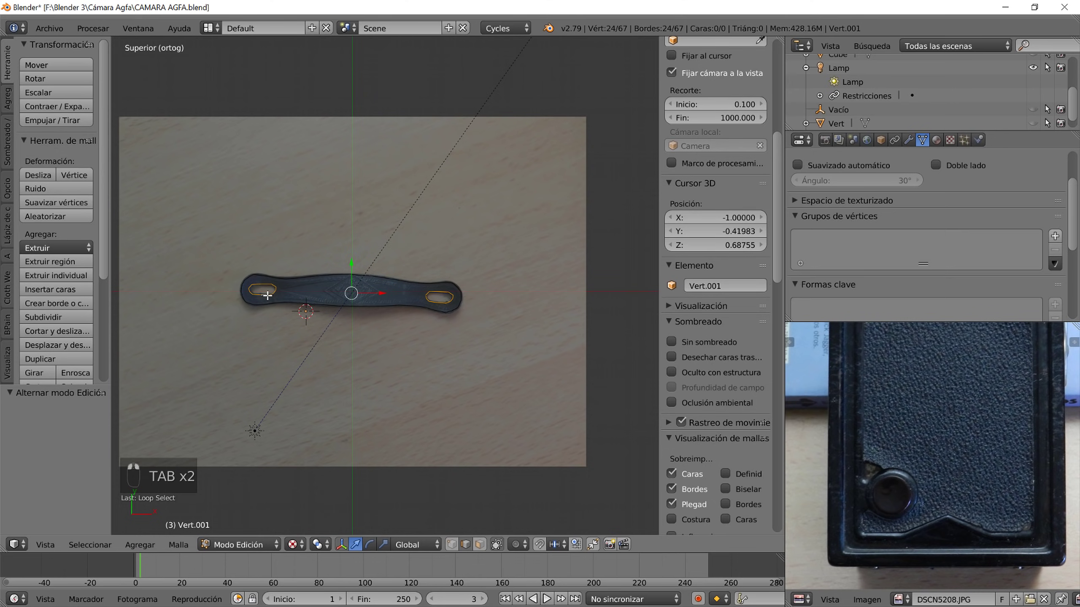
pyautogui.keyDown('alt'); pyautogui.keyDown('shift'); pyautogui.rightClick(318, 302); pyautogui.keyUp('shift'); pyautogui.keyUp('alt')
pyautogui.hotkey('alt', 'f')
pyautogui.moveTo(404, 381); pyautogui.dragTo(369, 349, button='middle')
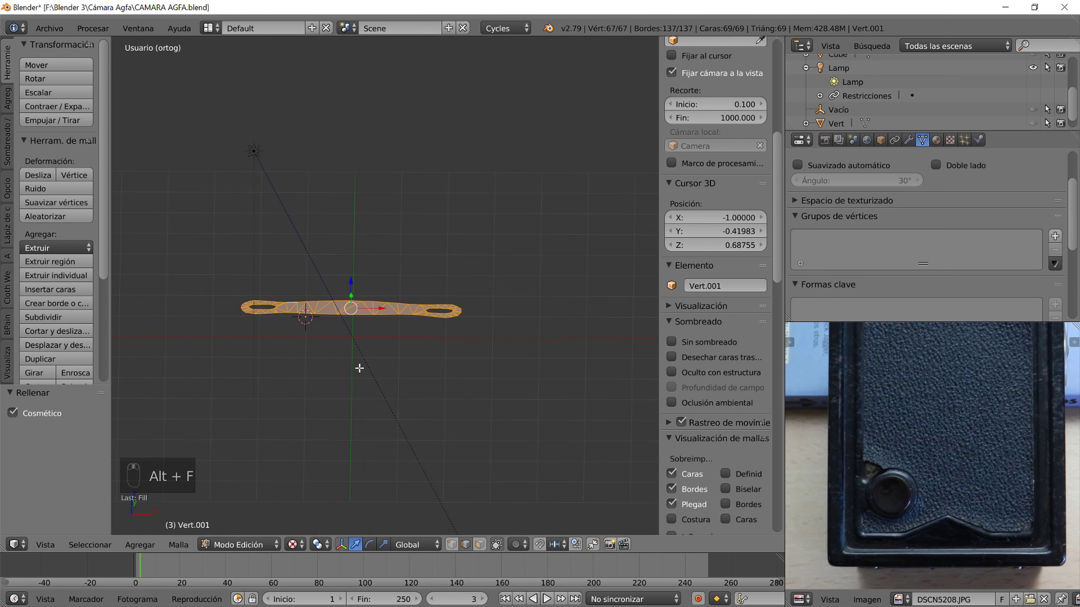
pyautogui.press('Tab')
pyautogui.press('KP_7')
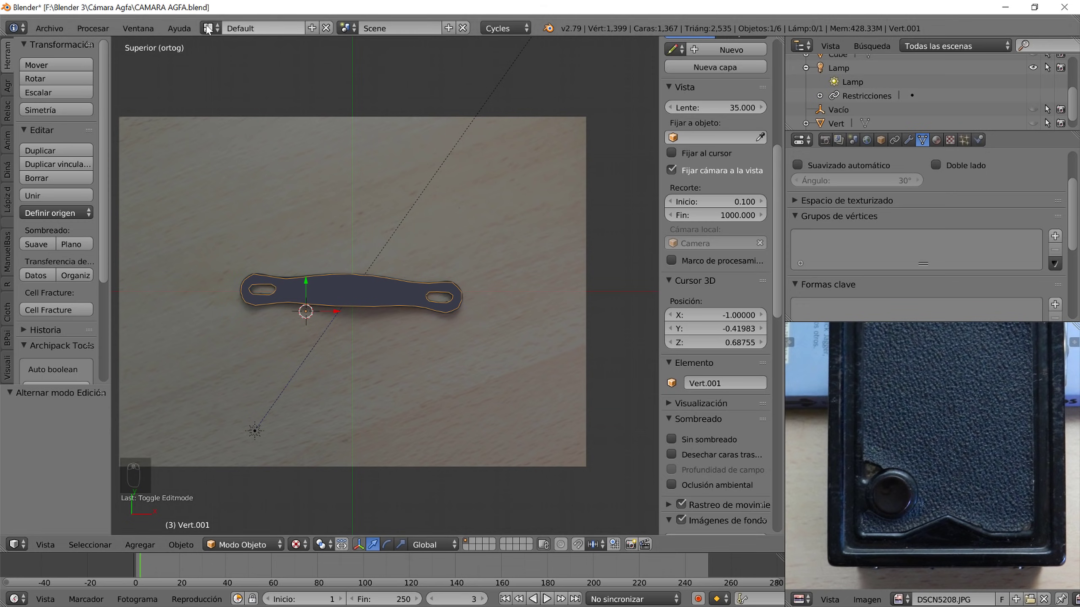
# - Switch to the UV Editing layout with a top view and show the strap photo DSCN5196.JPG in the image editor
pyautogui.click(215, 28)
pyautogui.click(238, 143)
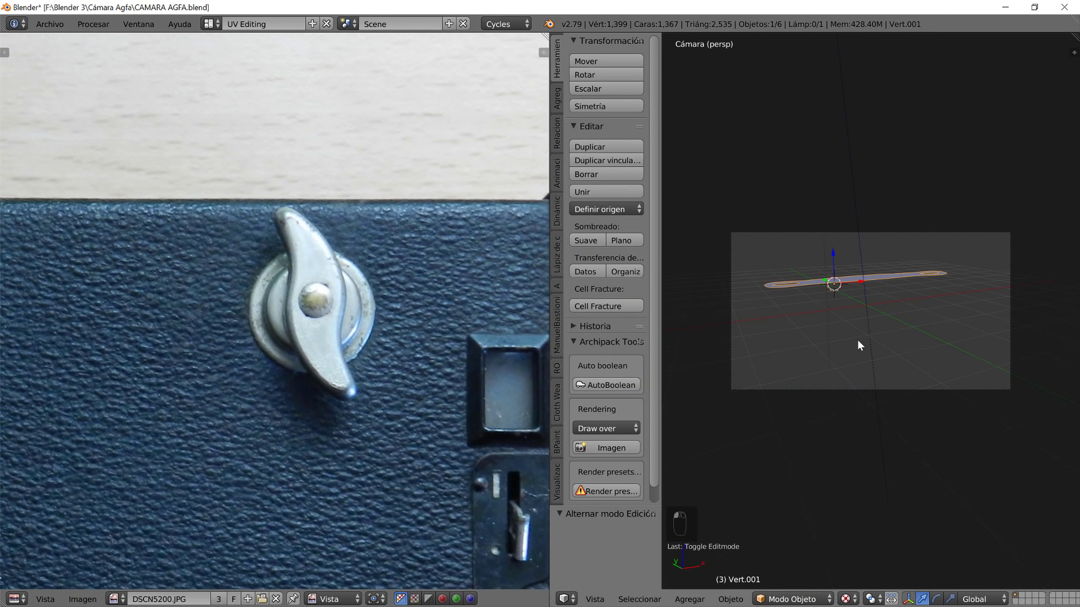
pyautogui.press('KP_7')
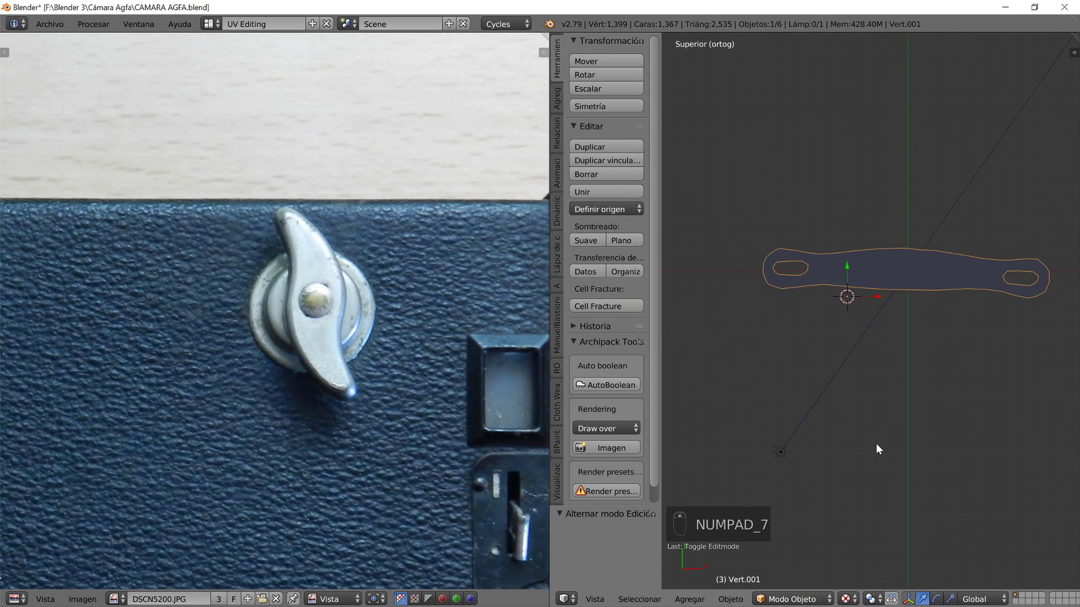
pyautogui.keyDown('shift'); pyautogui.moveTo(915, 413); pyautogui.dragTo(892, 426, button='middle'); pyautogui.keyUp('shift')
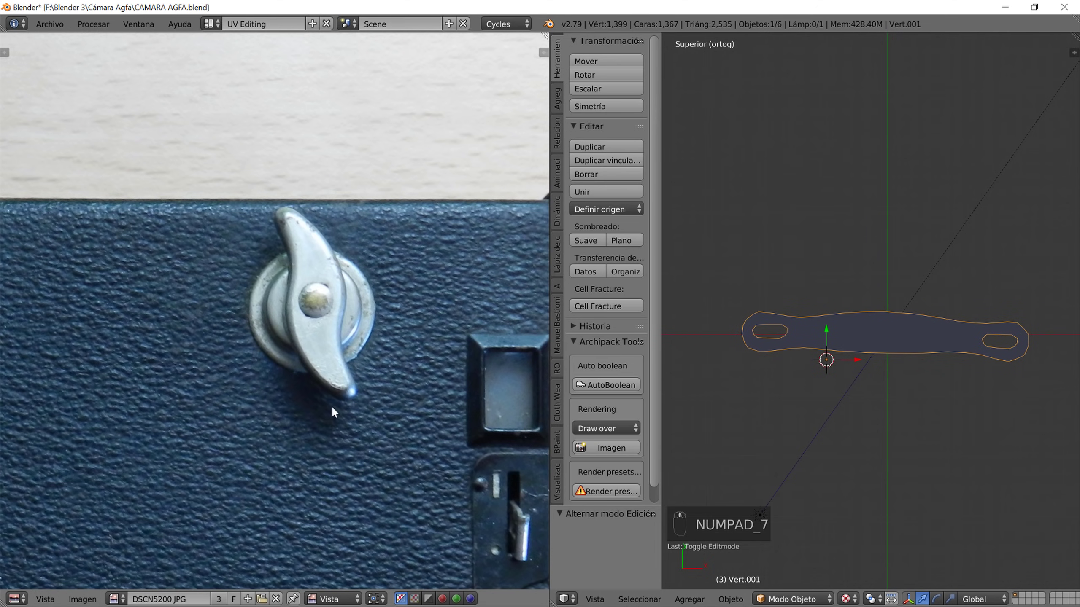
pyautogui.scroll(-5, 329, 417)
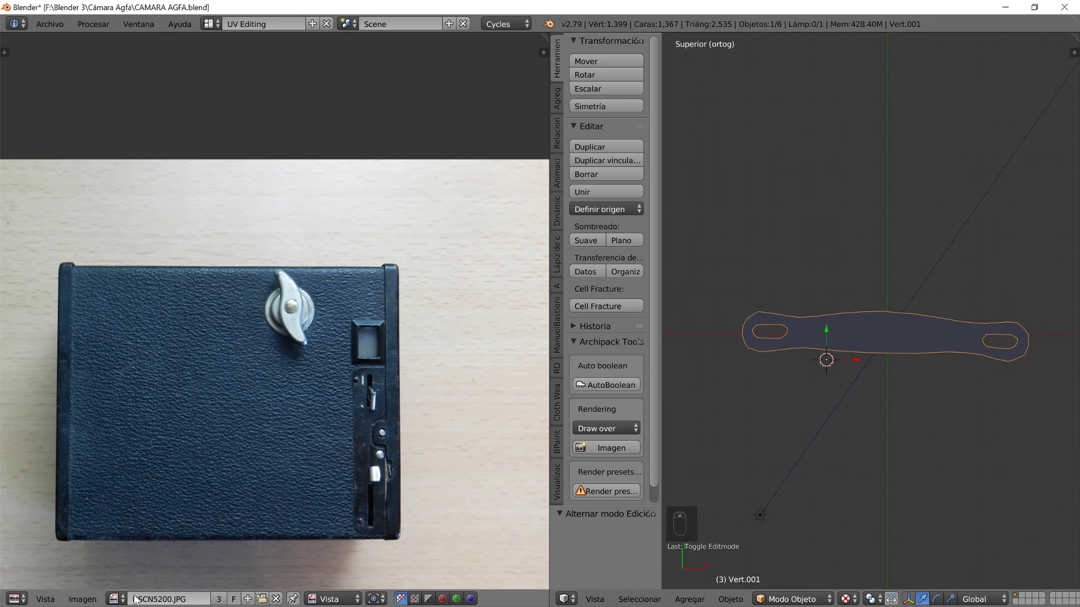
pyautogui.click(115, 599)
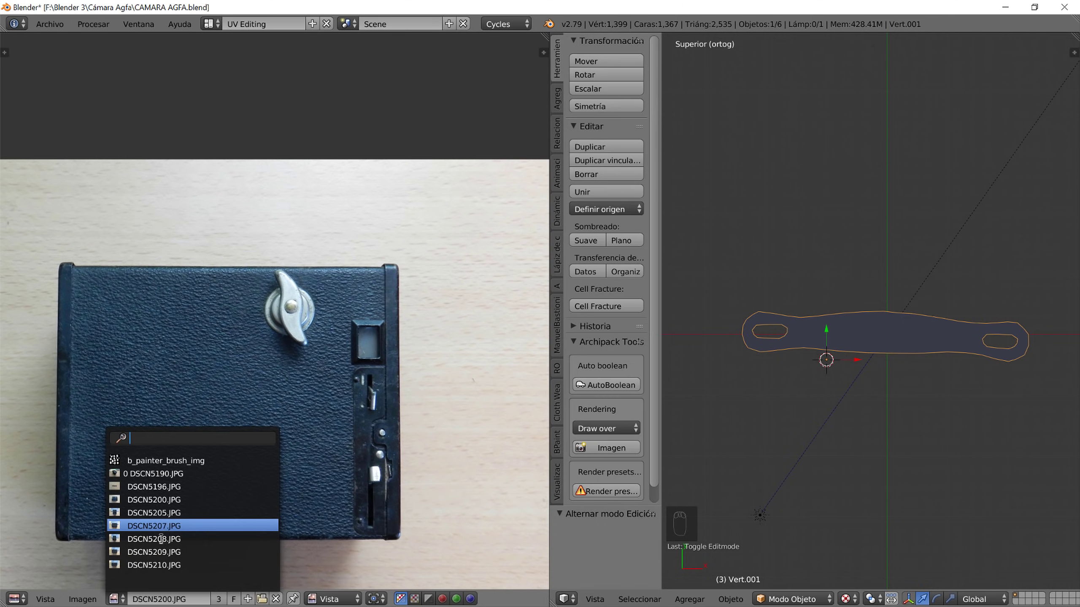
pyautogui.click(157, 552)
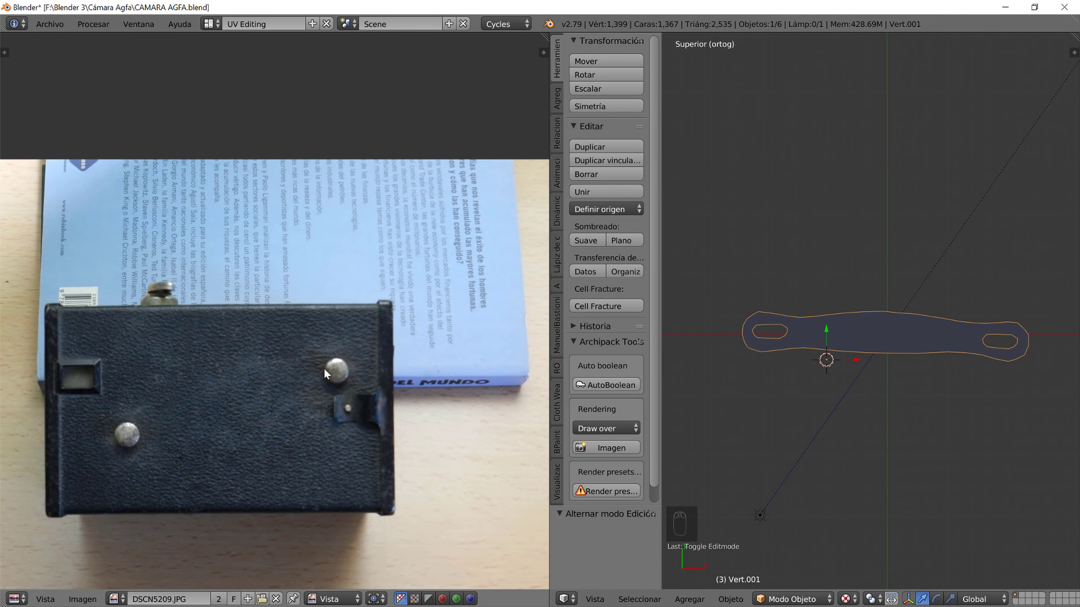
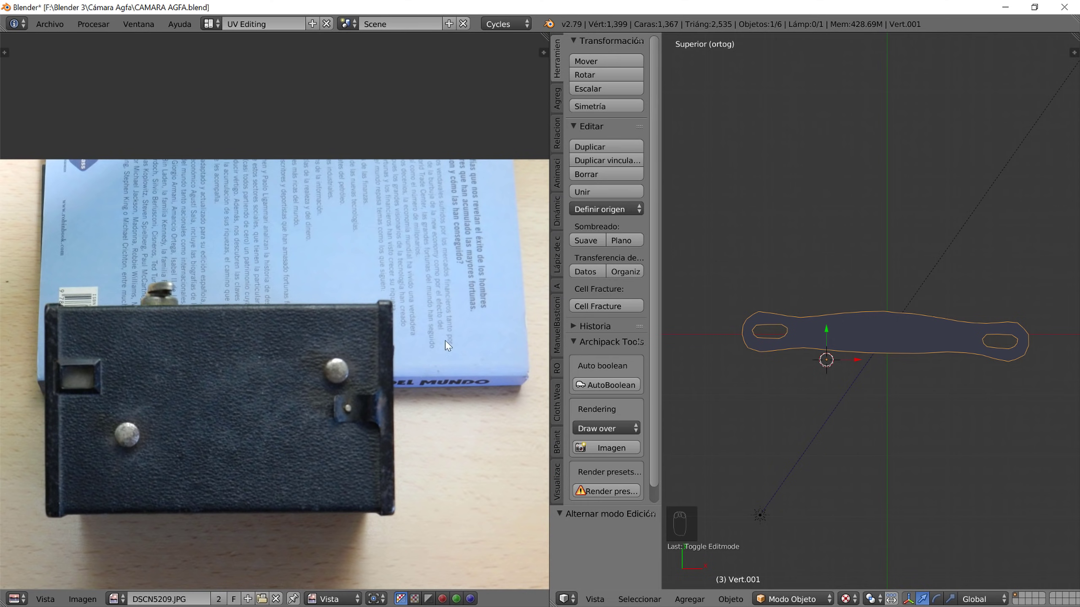
pyautogui.click(114, 599)
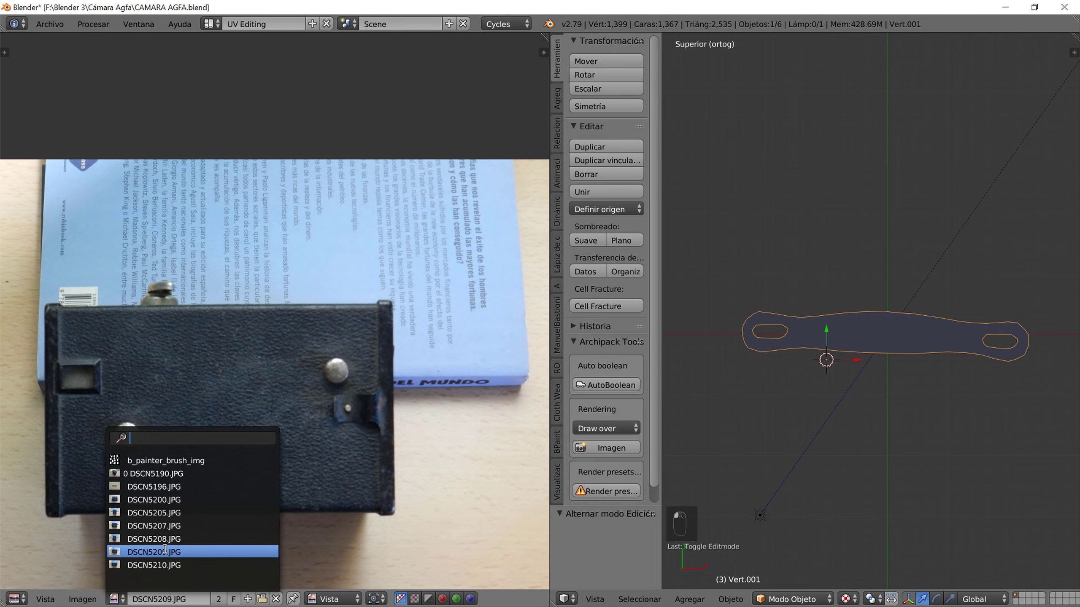
pyautogui.click(158, 487)
# - Unwrap the whole strap mesh with Project from View and move its UVs over the strap in the photo
pyautogui.press('Tab')
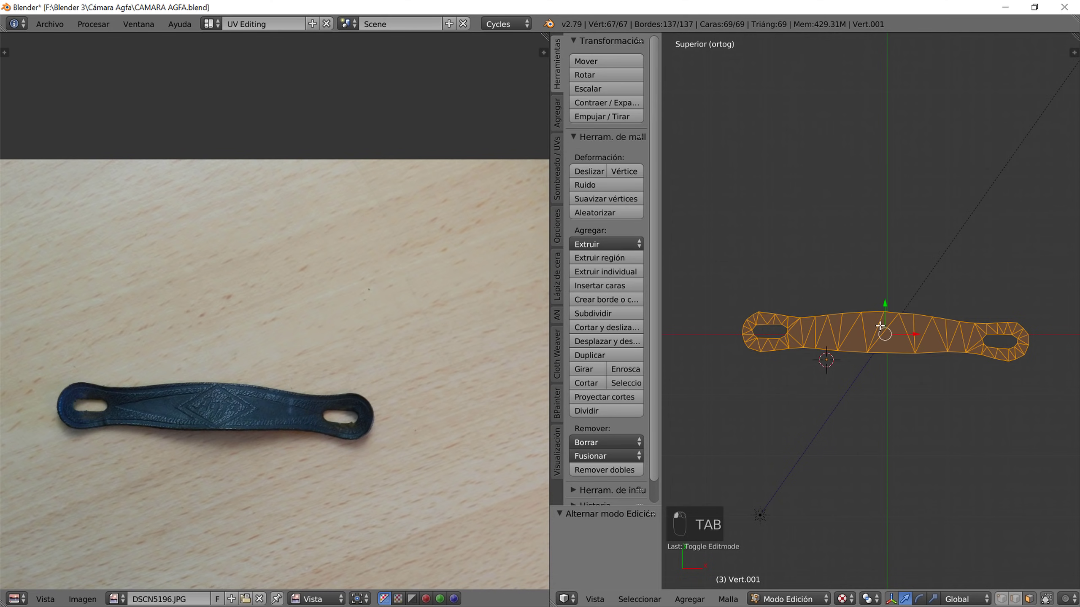
pyautogui.press('u')
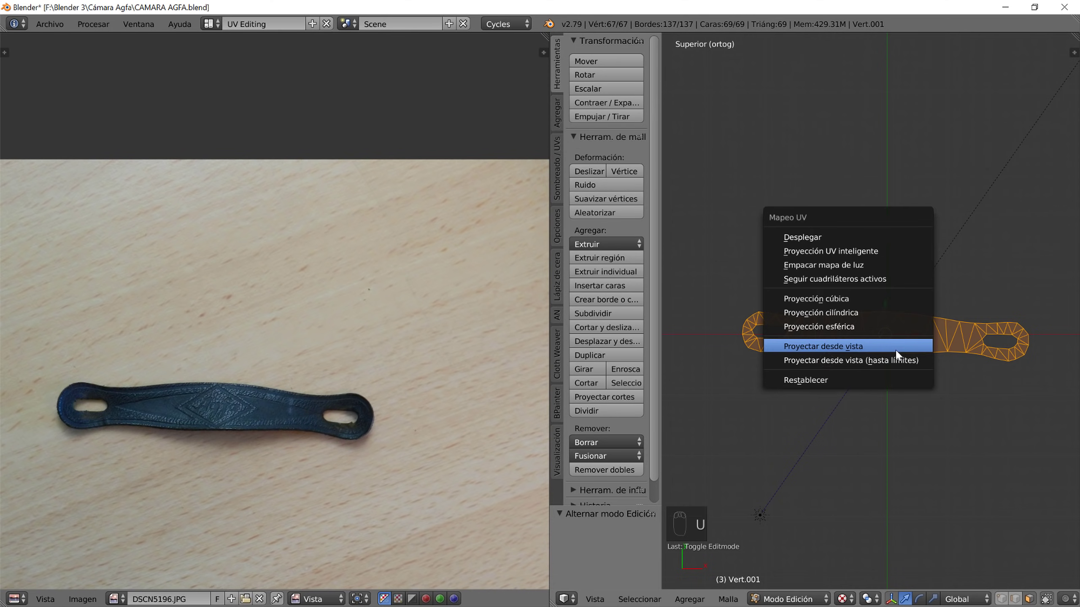
pyautogui.click(895, 346)
pyautogui.press('f')
pyautogui.press('g')
pyautogui.click(330, 490)
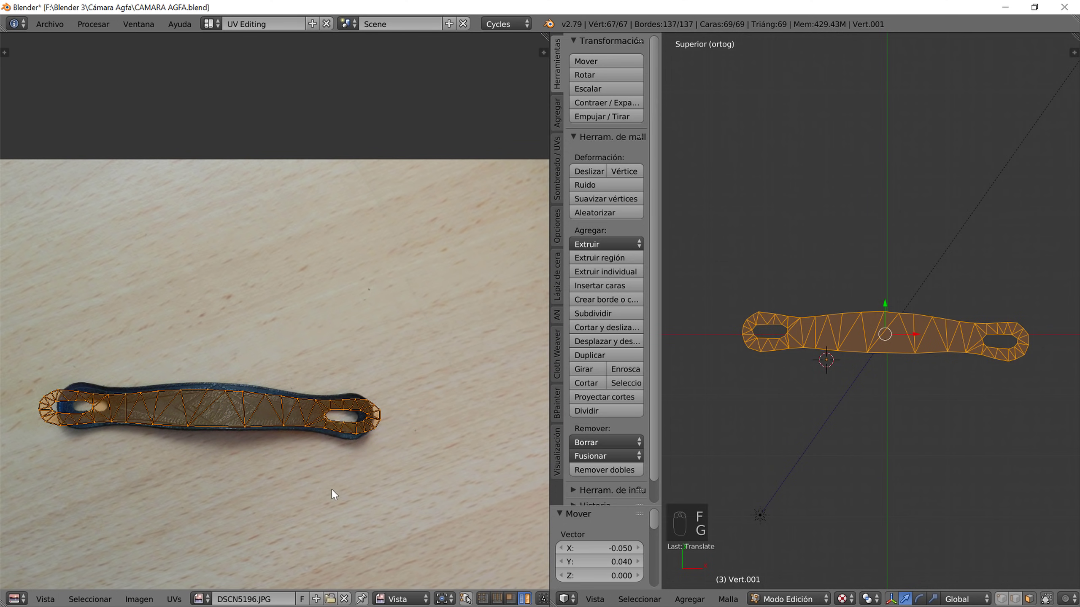
# - Scale the strap's UVs overall and along X, and shift them so they fit the strap in the photo
pyautogui.press('s')
pyautogui.press('x')
pyautogui.click(321, 500)
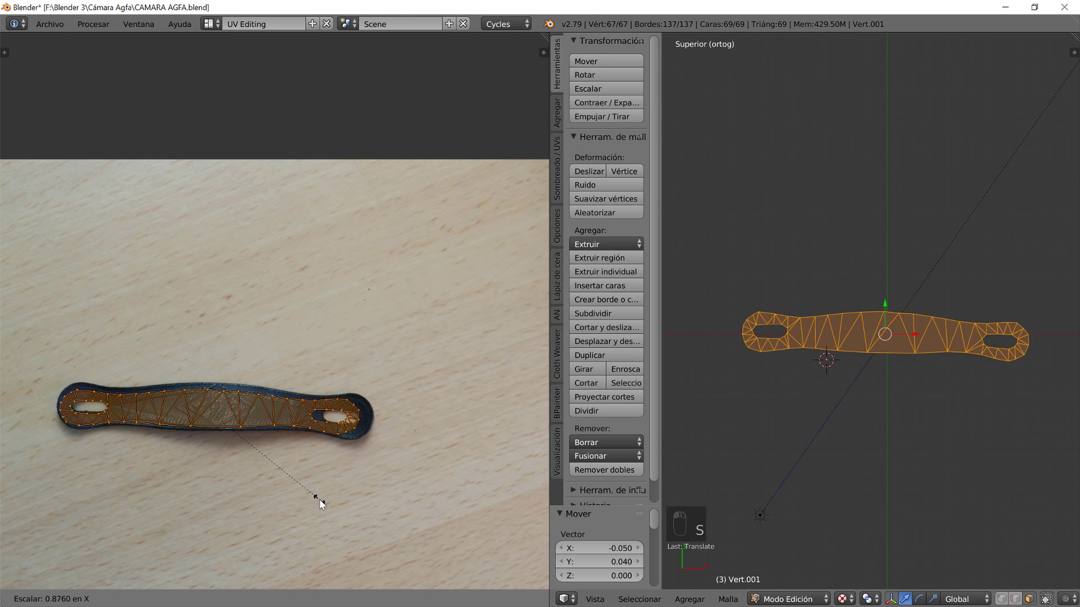
pyautogui.press('s')
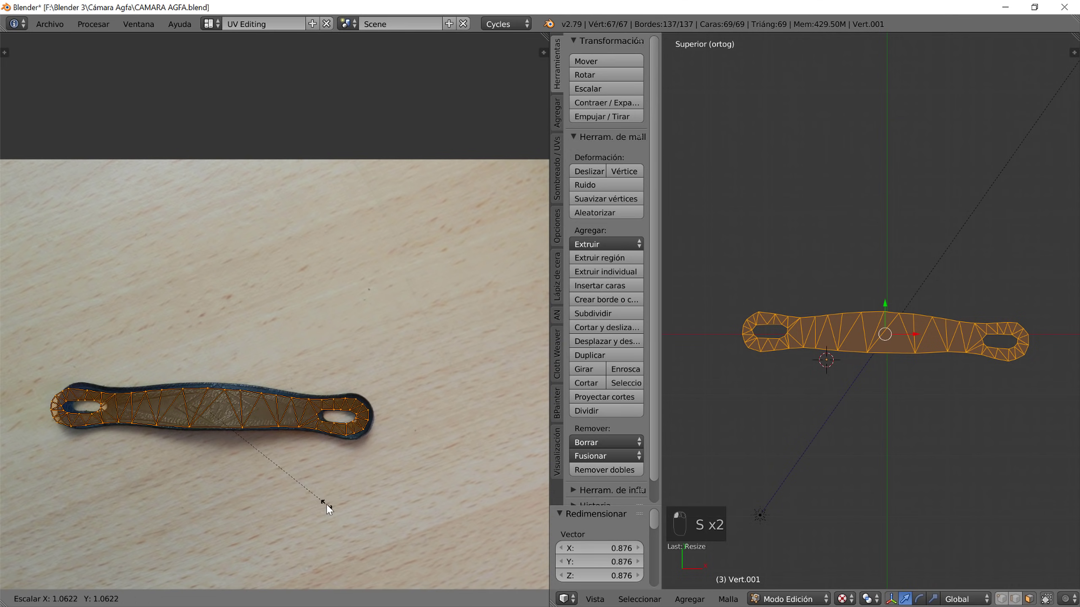
pyautogui.click(342, 520)
pyautogui.press('s')
pyautogui.press('x')
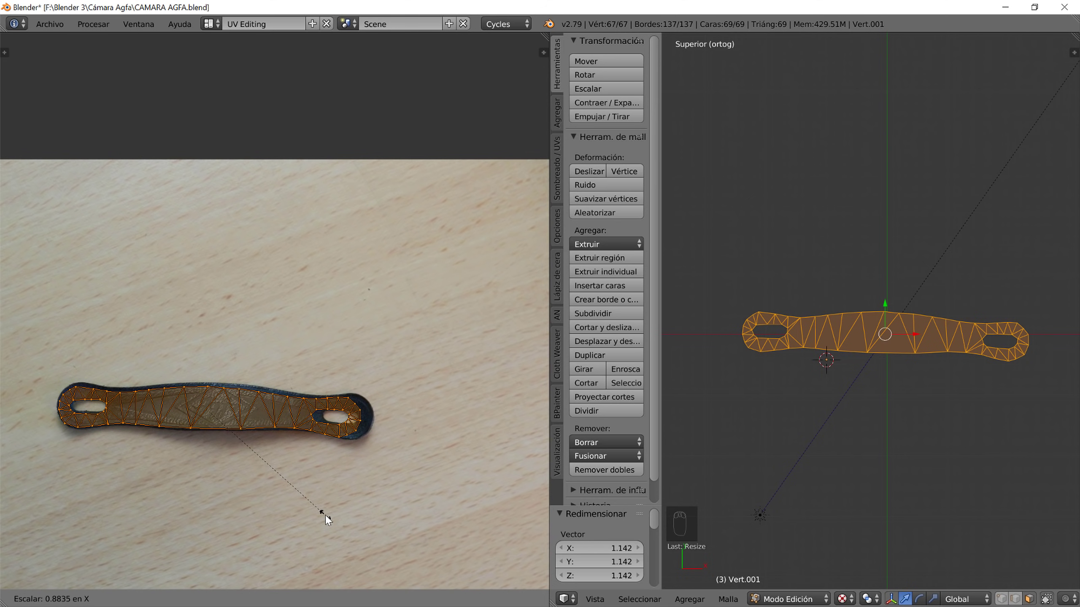
pyautogui.click(331, 518)
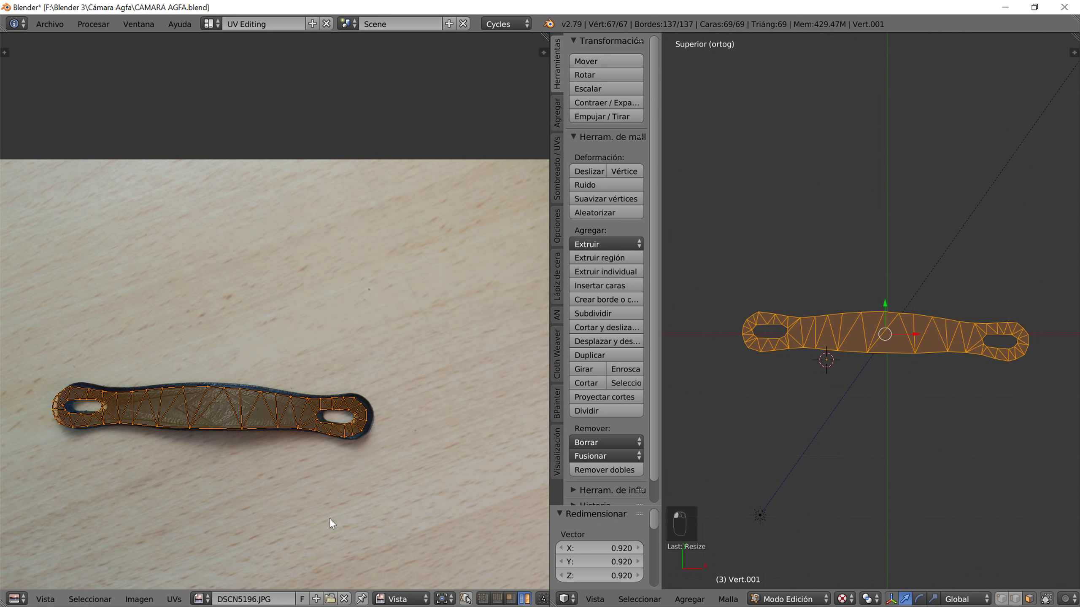
pyautogui.press('g')
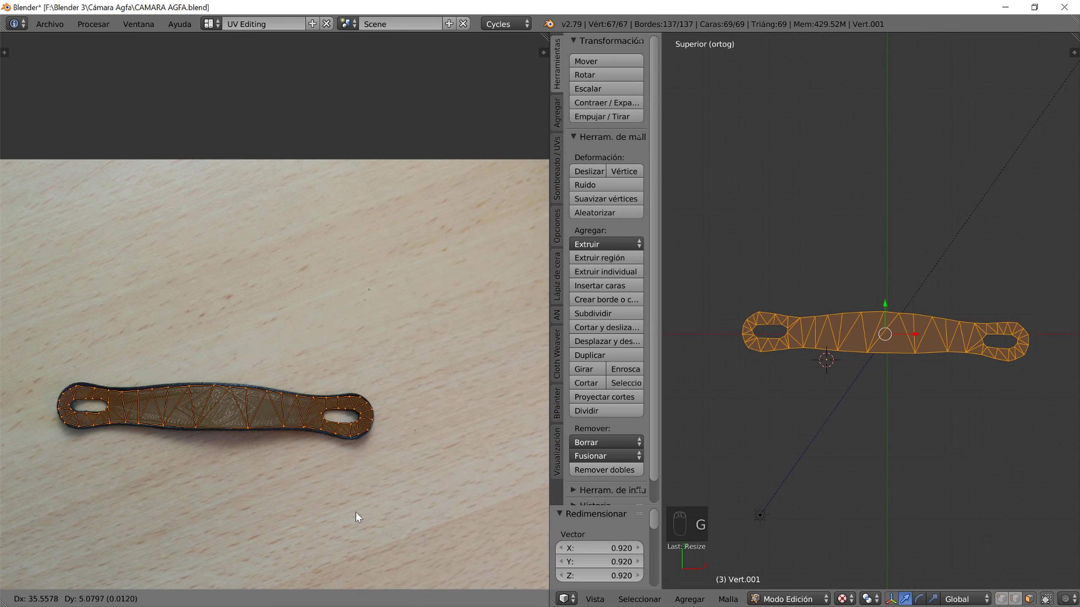
pyautogui.click(358, 511)
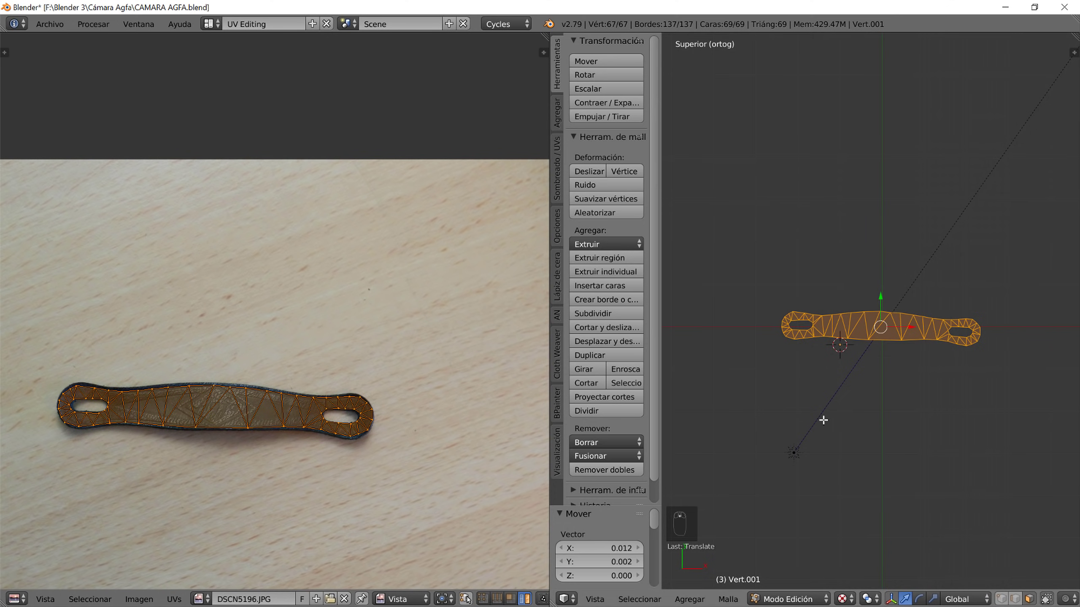
# - Switch to the Compositing layout and create a new material named agarr for the strap
pyautogui.moveTo(861, 405); pyautogui.dragTo(814, 306, button='middle')
pyautogui.click(211, 24)
pyautogui.click(229, 71)
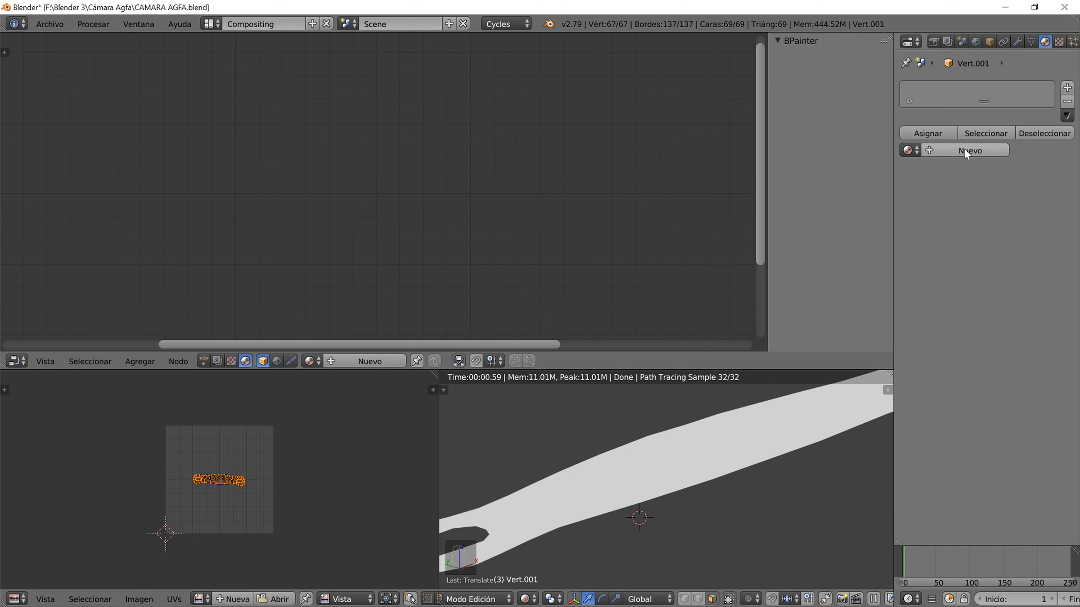
pyautogui.click(960, 152)
pyautogui.click(949, 152)
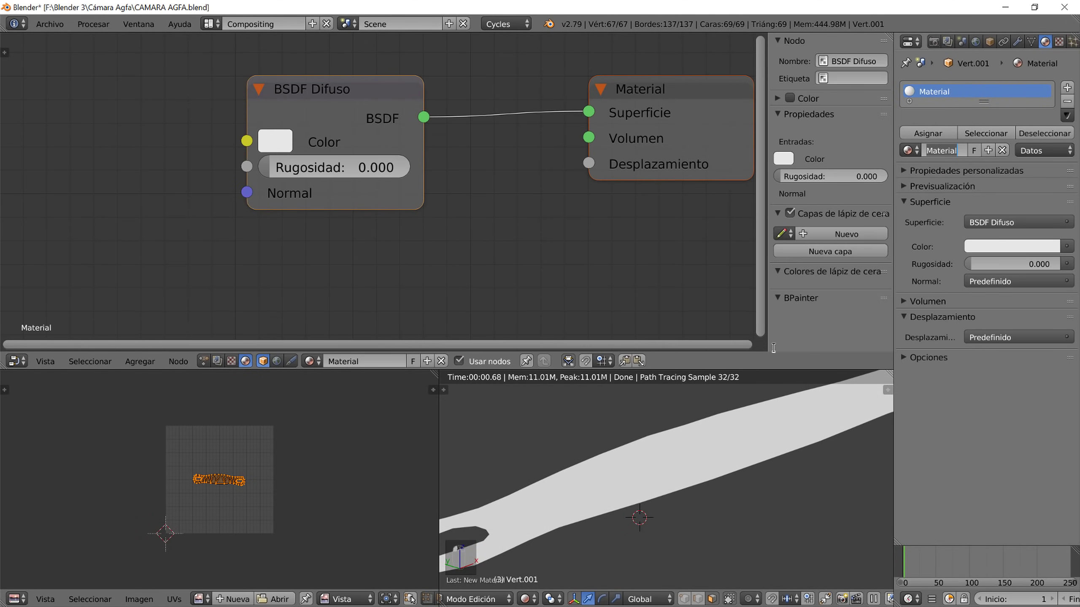
pyautogui.write('agarr')
pyautogui.press('Return')
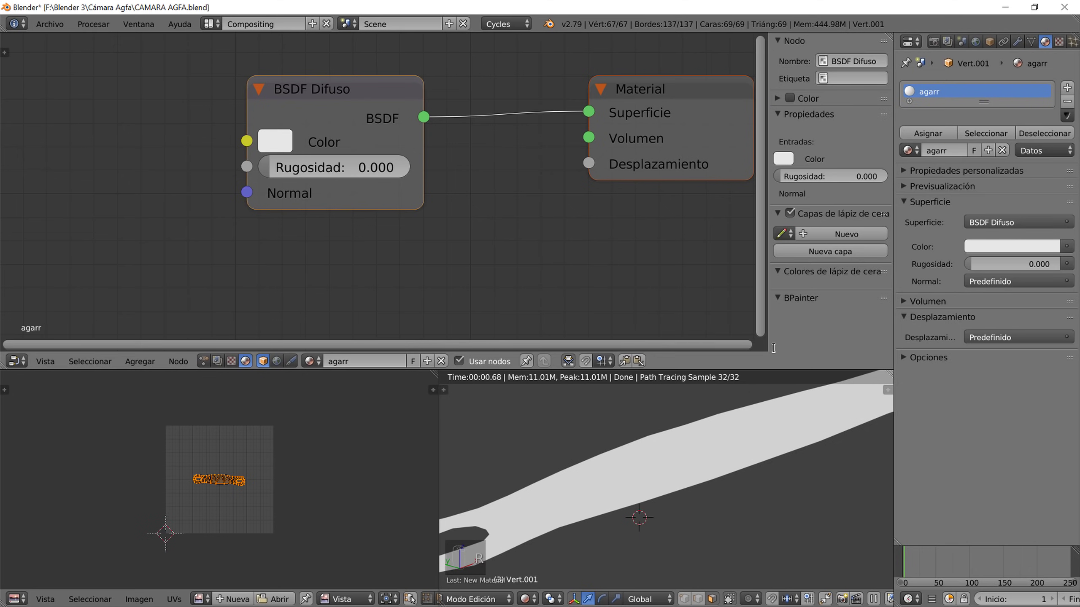
# - Paste the previously copied material setup into the agarr material
pyautogui.click(1066, 115)
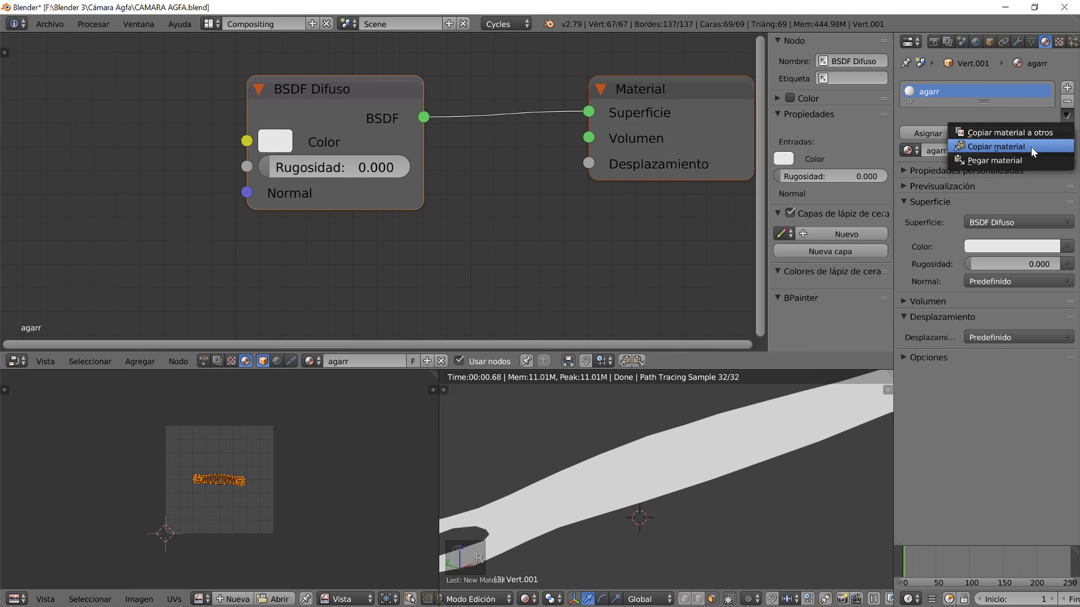
pyautogui.click(1020, 154)
pyautogui.scroll(-1, 352, 126)
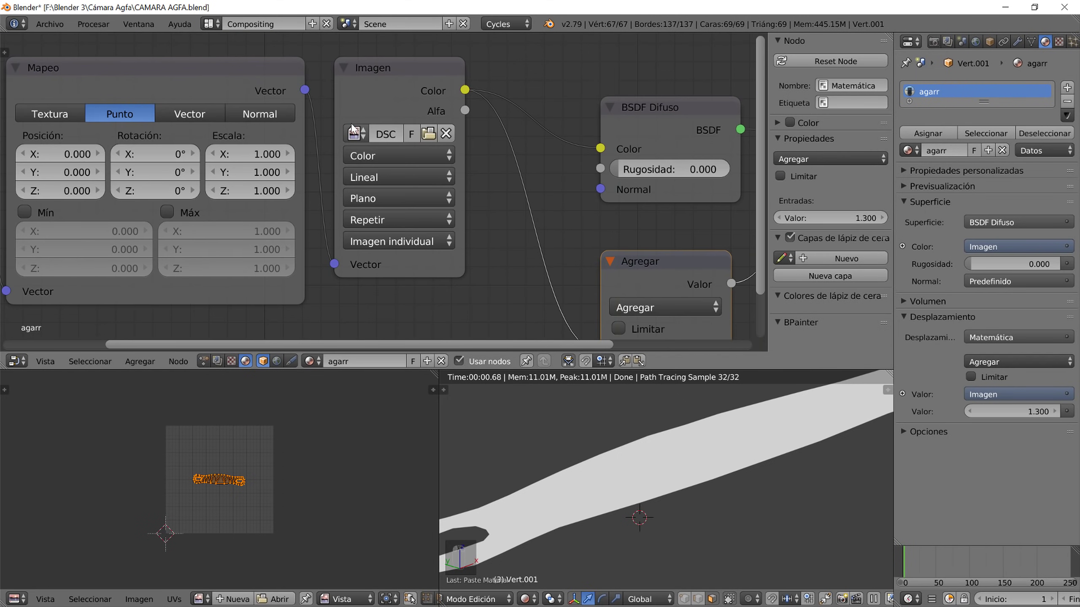
# - Set DSCN5196.JPG as the image texture of the agarr material and leave the strap's Edit Mode
pyautogui.click(357, 137)
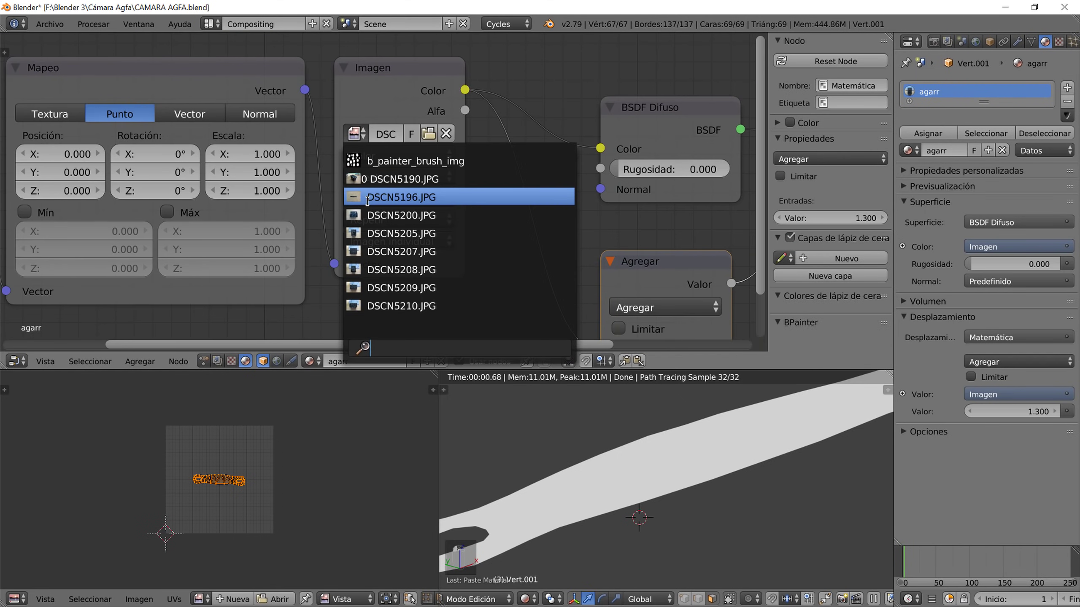
pyautogui.click(425, 195)
pyautogui.scroll(-3, 547, 492)
pyautogui.scroll(2, 709, 502)
pyautogui.moveTo(709, 502); pyautogui.dragTo(680, 483, button='middle')
pyautogui.scroll(-2, 603, 493)
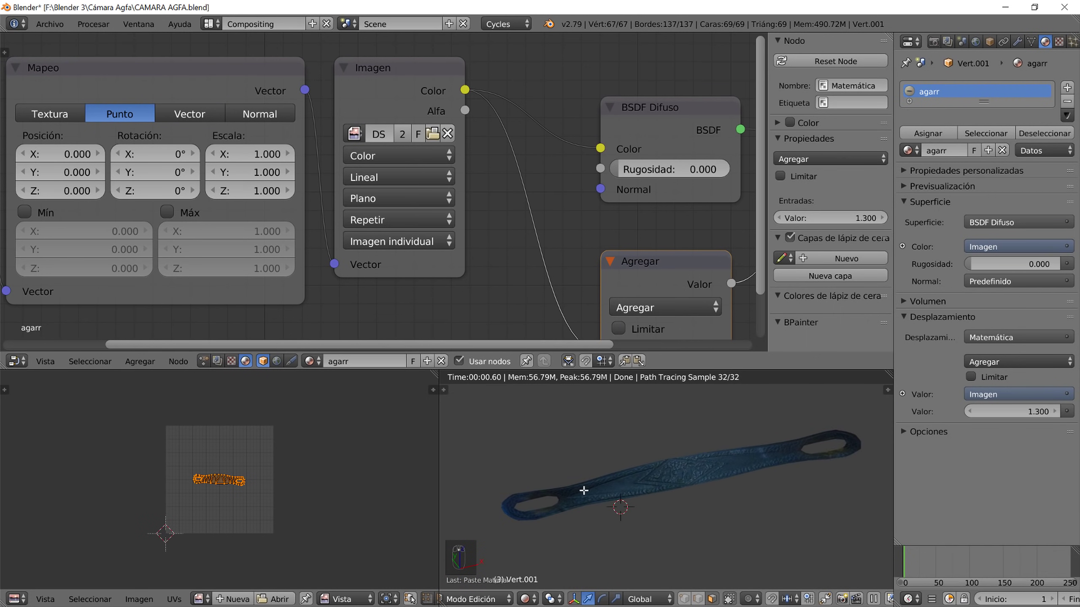
pyautogui.press('Tab')
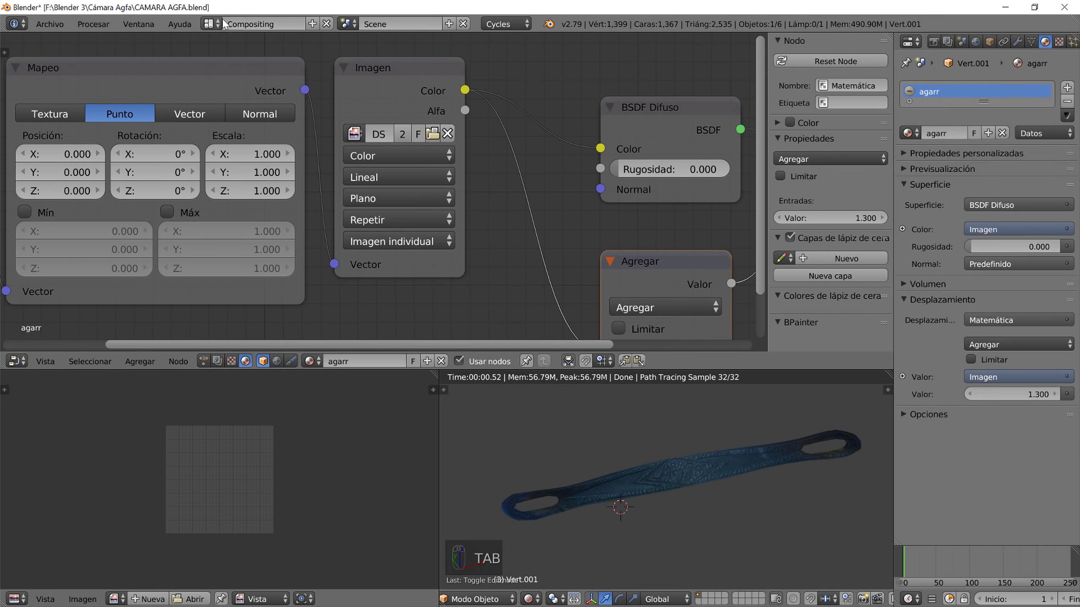
# - Return to the Default layout and unhide the Vert and Cube objects so the camera shows with the strap
pyautogui.click(223, 22)
pyautogui.click(240, 85)
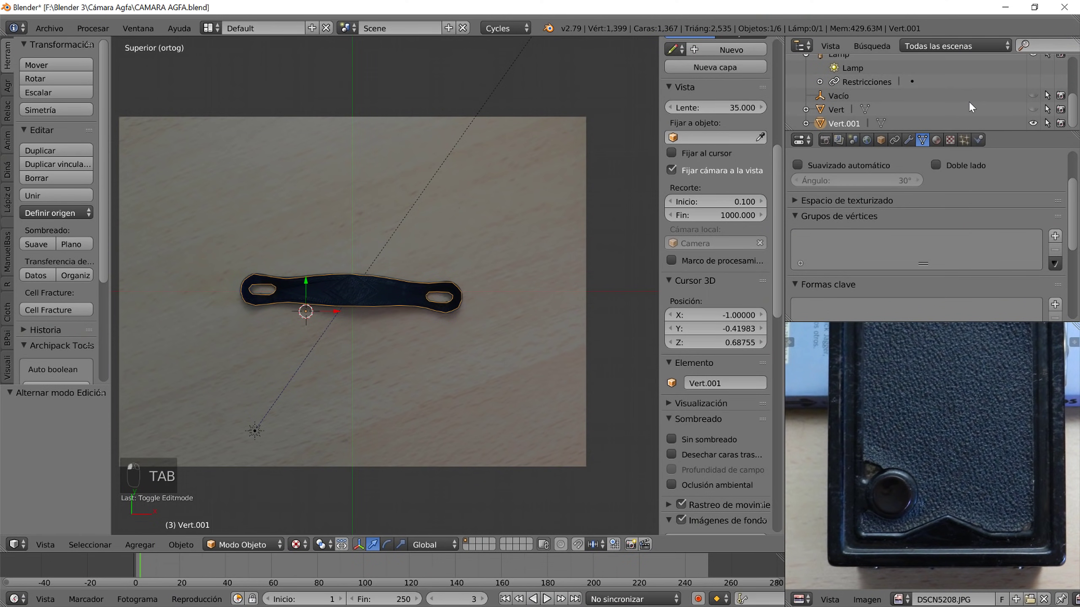
pyautogui.scroll(3, 898, 108)
pyautogui.click(805, 104)
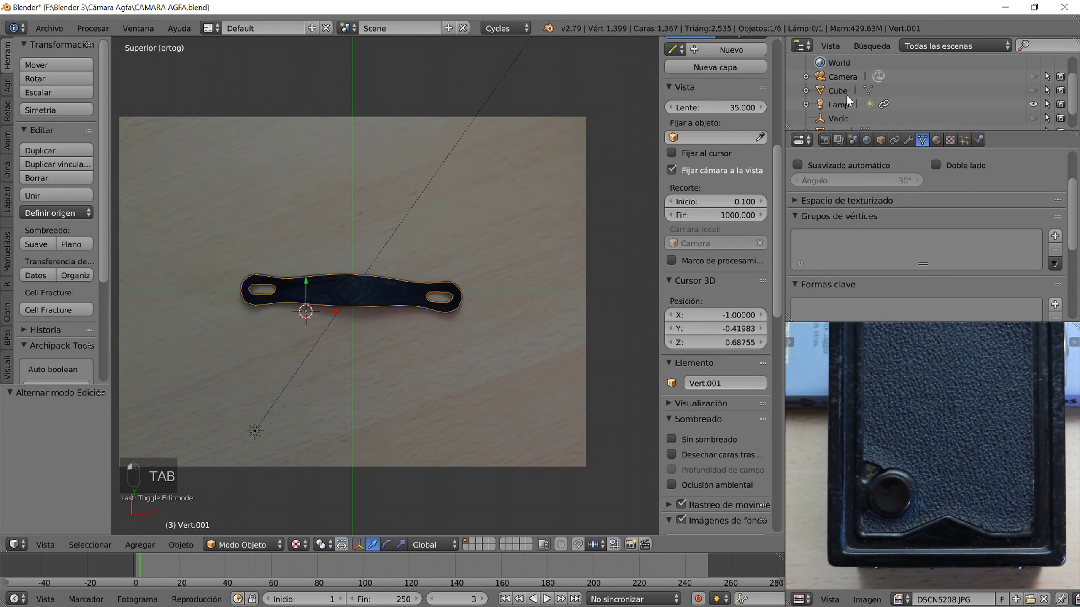
pyautogui.scroll(-2, 842, 95)
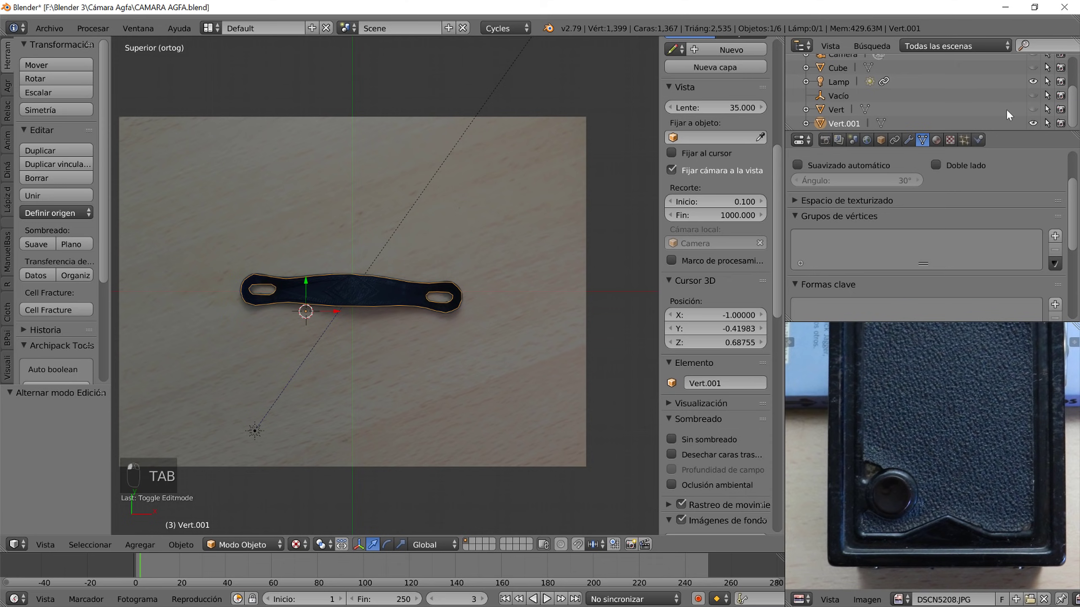
pyautogui.click(1032, 109)
pyautogui.moveTo(540, 328); pyautogui.dragTo(476, 327, button='middle')
pyautogui.scroll(4, 1005, 90)
pyautogui.scroll(-3, 1005, 93)
pyautogui.click(1033, 83)
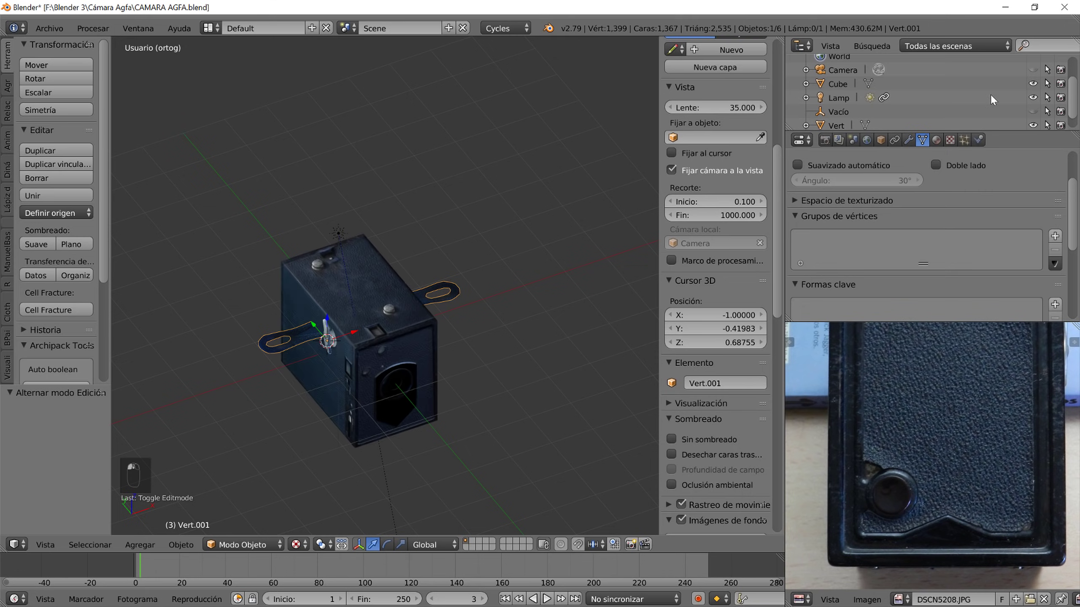
# - Try to rotate the strap 90° without an axis constraint, and undo that rotation
pyautogui.moveTo(459, 362); pyautogui.dragTo(490, 381, button='middle')
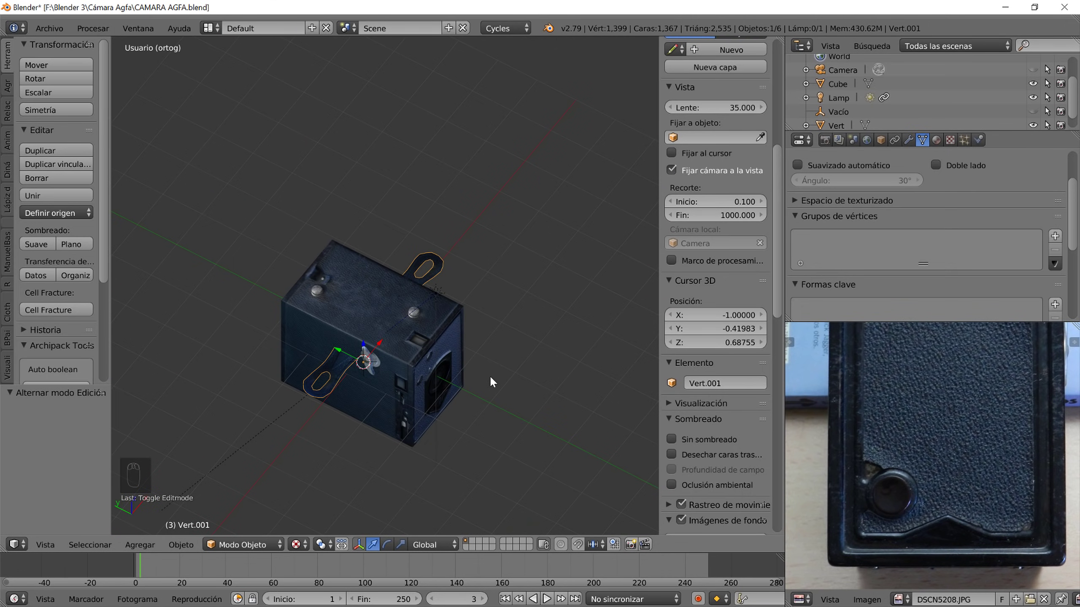
pyautogui.rightClick(435, 268)
pyautogui.write('r')
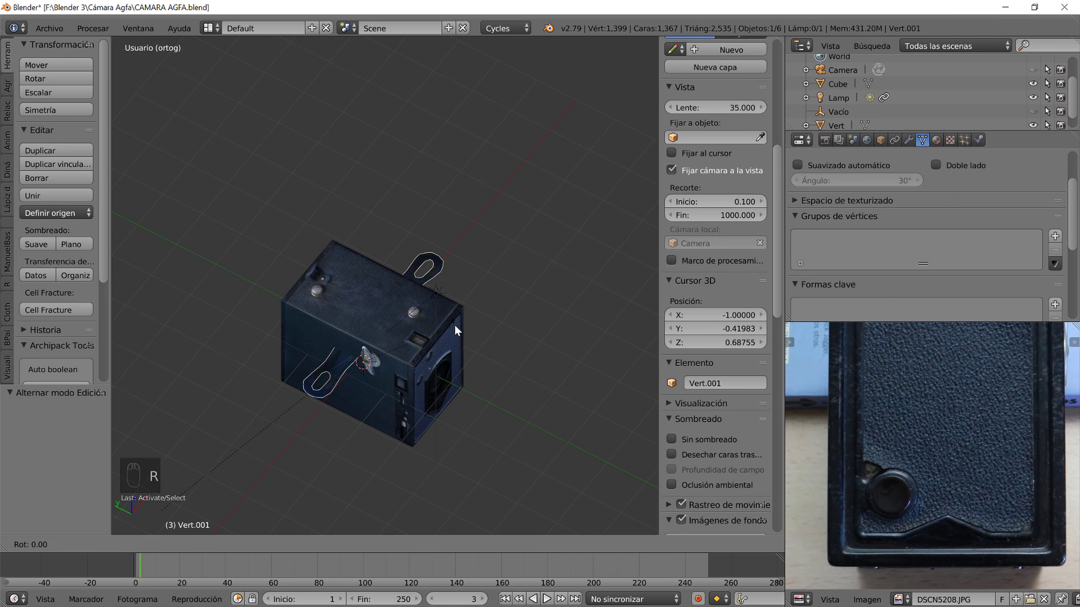
pyautogui.write('90')
pyautogui.press('Return')
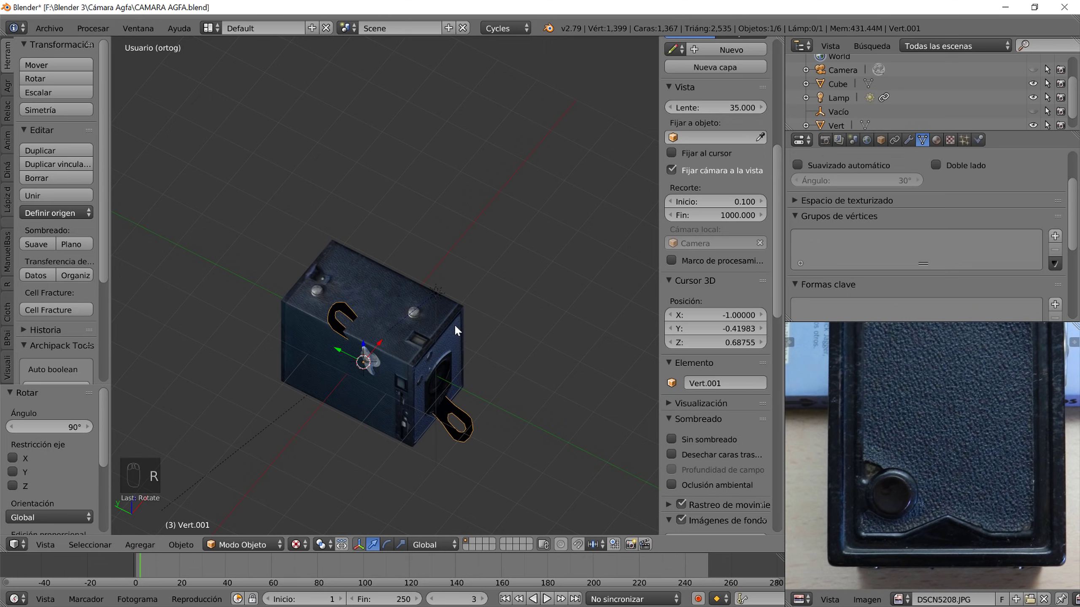
pyautogui.hotkey('ctrl', 'z')
# - Rotate the strap 90° about the global Z axis and move it over the camera's top face
pyautogui.write('r')
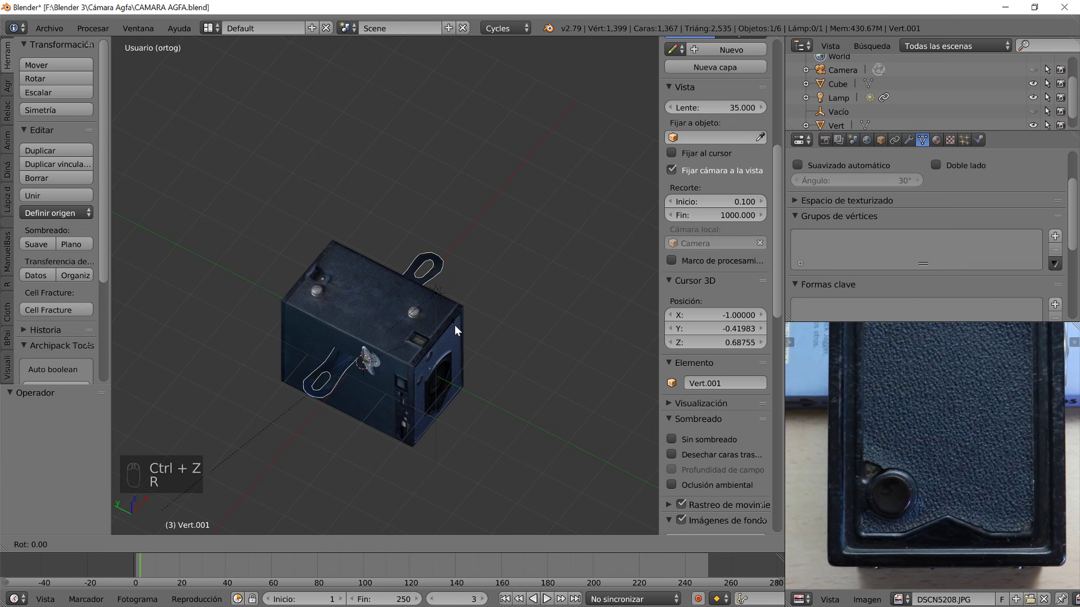
pyautogui.write('z90')
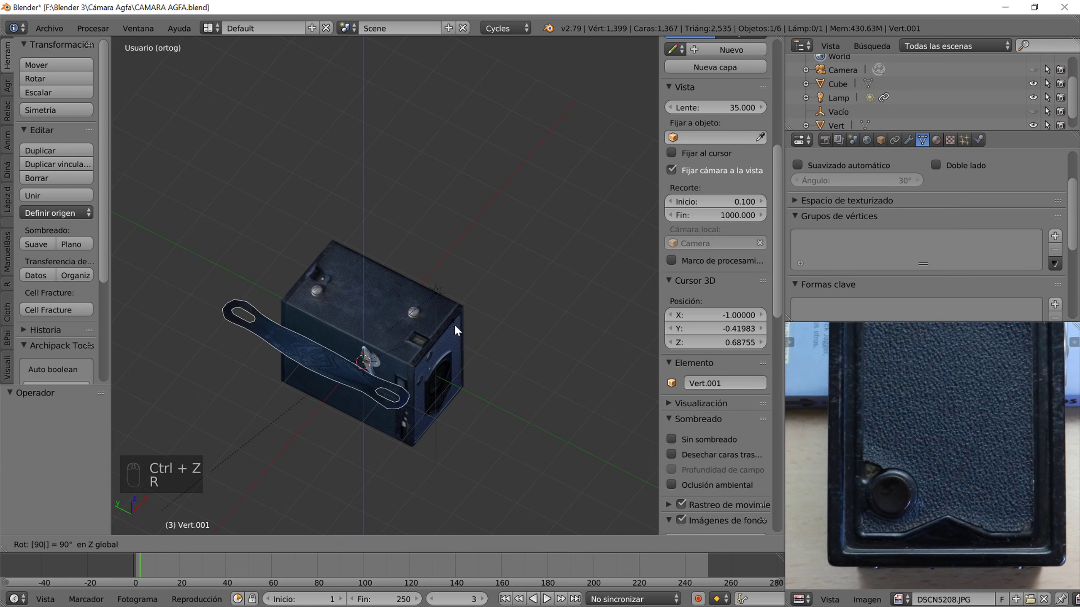
pyautogui.press('Return')
pyautogui.press('g')
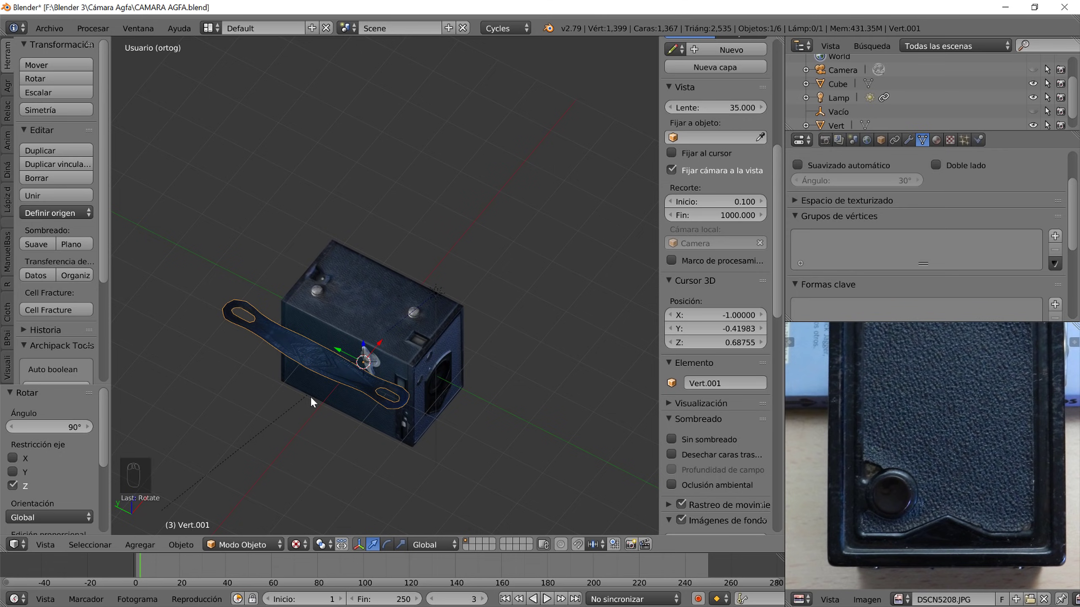
pyautogui.click(341, 358)
# - Scale the strap uniformly to about 0.457 and move it between the two studs on the camera's top face
pyautogui.moveTo(342, 383); pyautogui.dragTo(421, 405, button='middle')
pyautogui.press('ctrl+KP_3')
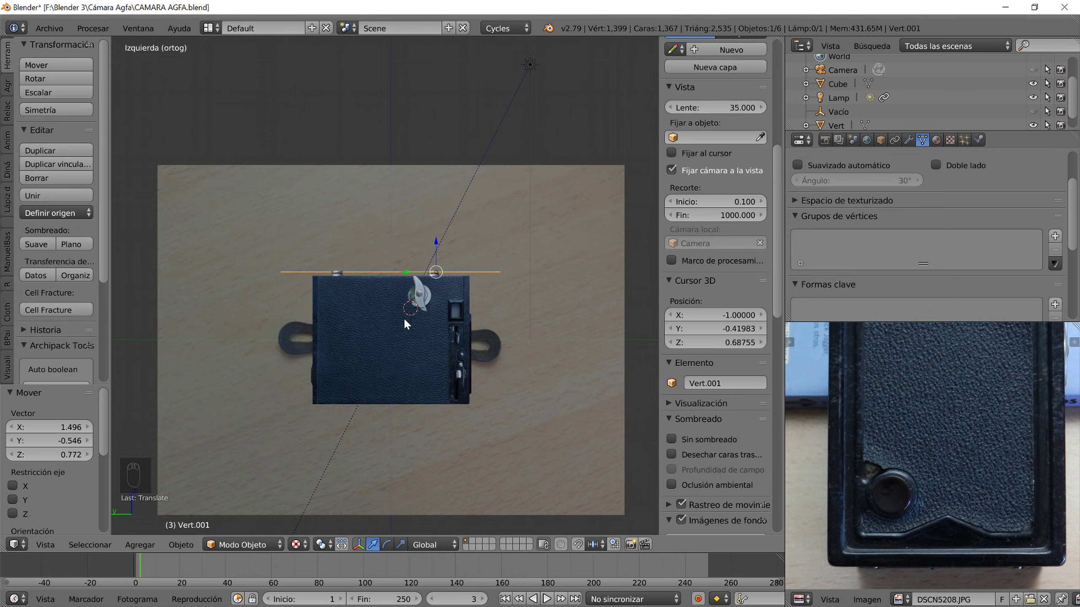
pyautogui.scroll(4, 458, 350)
pyautogui.moveTo(503, 389); pyautogui.dragTo(437, 445, button='middle')
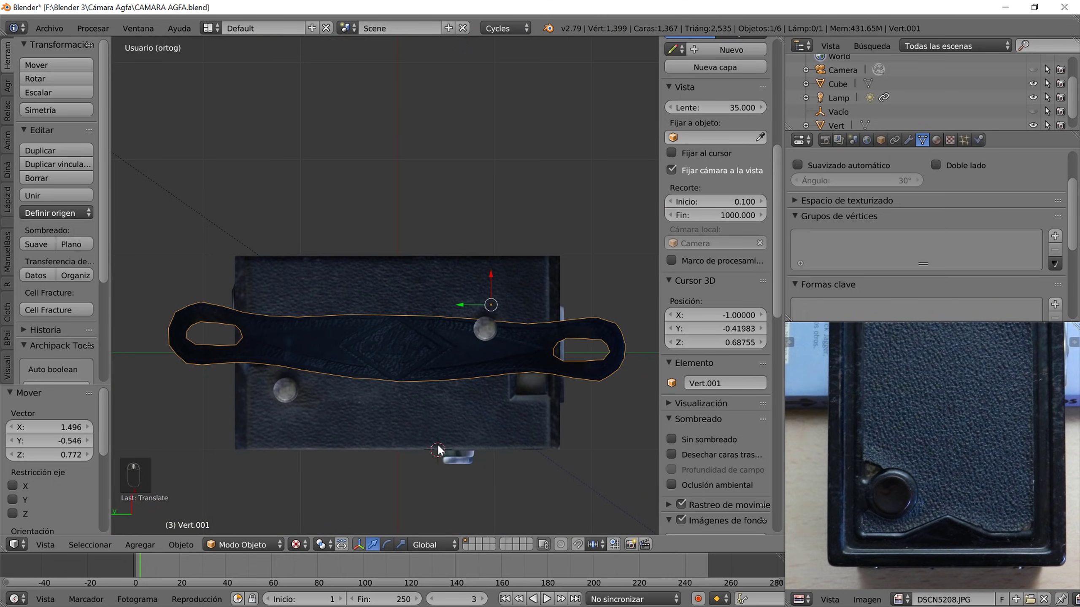
pyautogui.press('s')
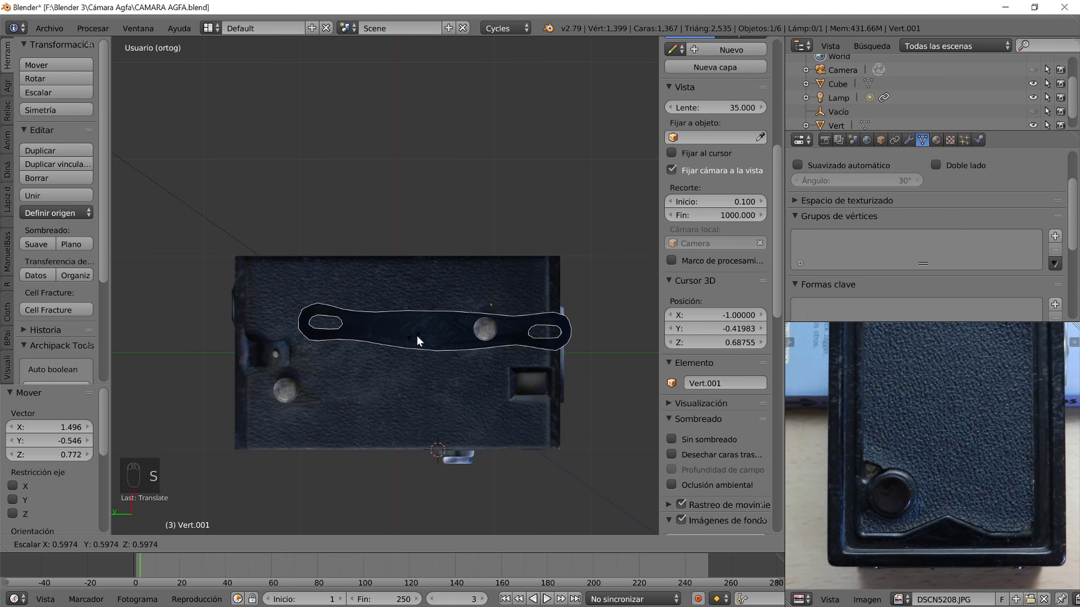
pyautogui.click(432, 336)
pyautogui.press('g')
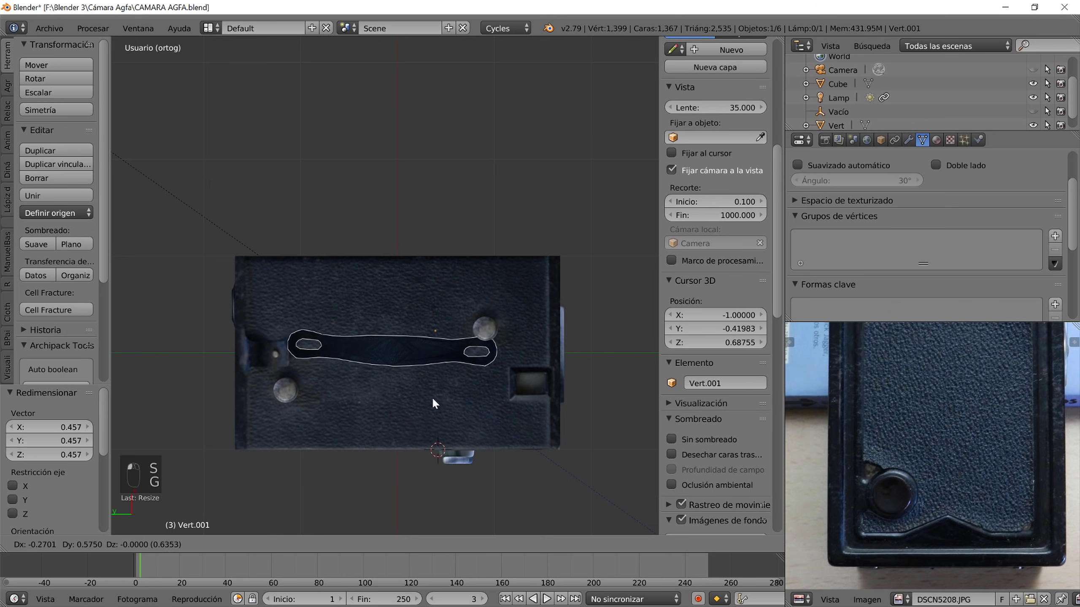
pyautogui.click(428, 406)
# - Enlarge the strap by about 1.17 and angle it about -18° so it spans diagonally across both studs
pyautogui.press('s')
pyautogui.click(433, 417)
pyautogui.press('r')
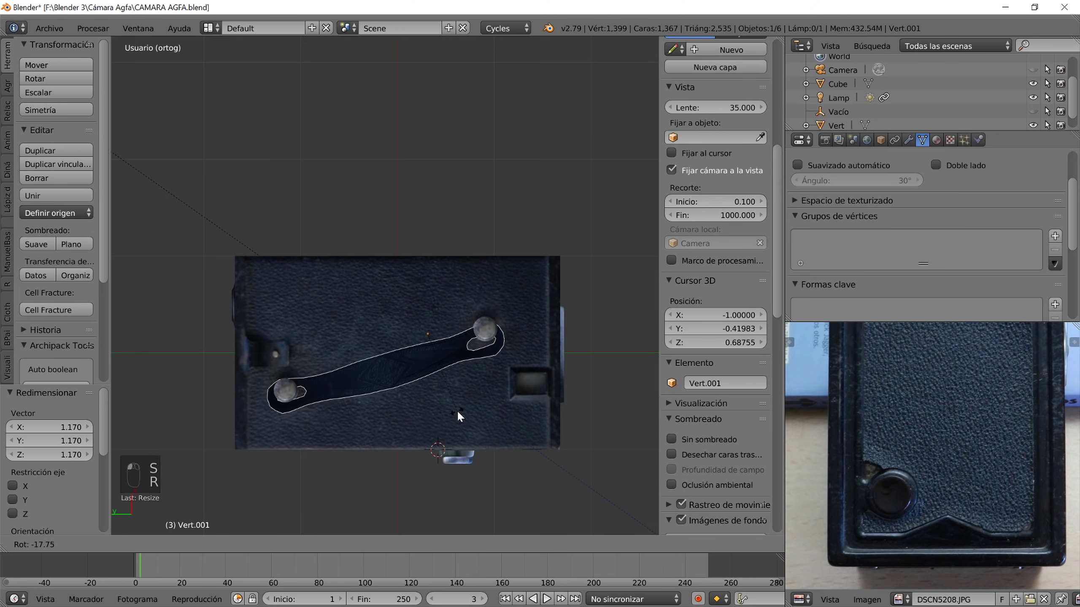
pyautogui.click(460, 412)
pyautogui.press('g')
pyautogui.click(456, 405)
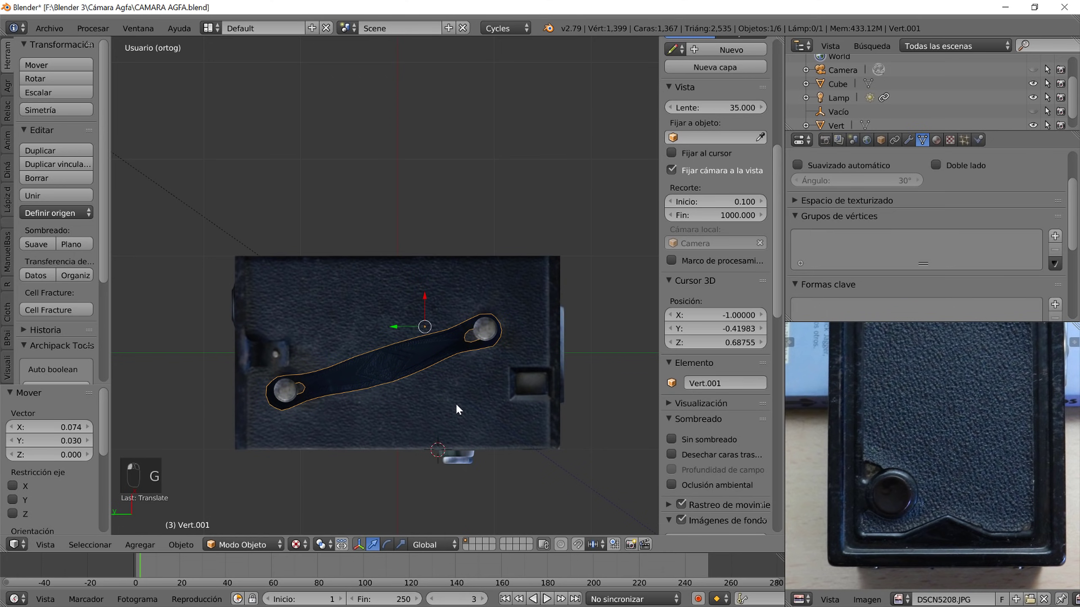
# - Enlarge the strap by about 1.076 and 1.043, shifting it after each scaling to bring its slots over the studs
pyautogui.press('s')
pyautogui.click(464, 410)
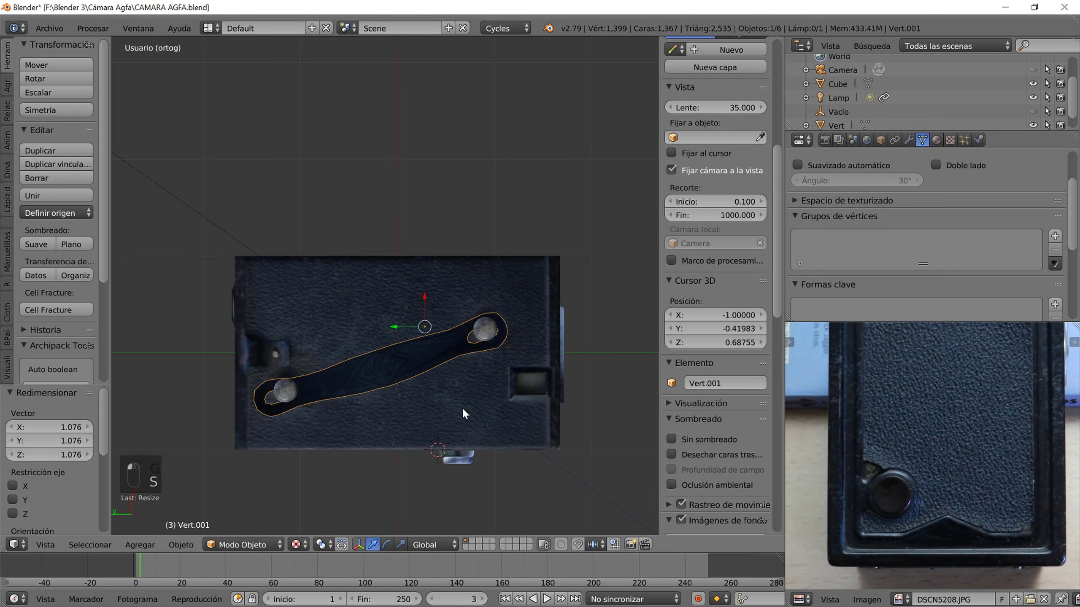
pyautogui.press('g')
pyautogui.click(463, 404)
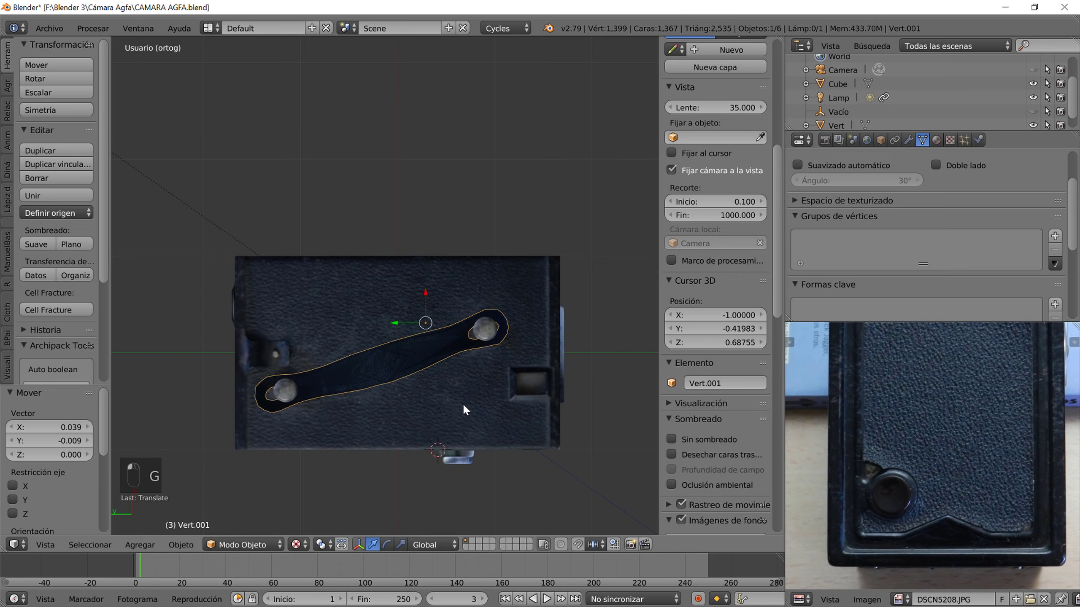
pyautogui.press('s')
pyautogui.click(468, 404)
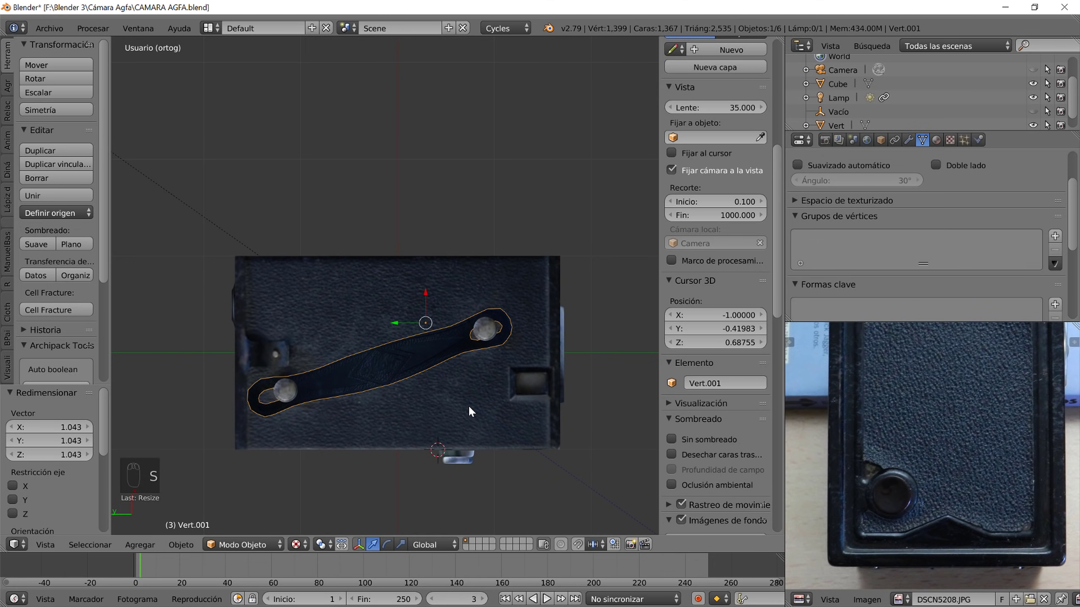
pyautogui.press('g')
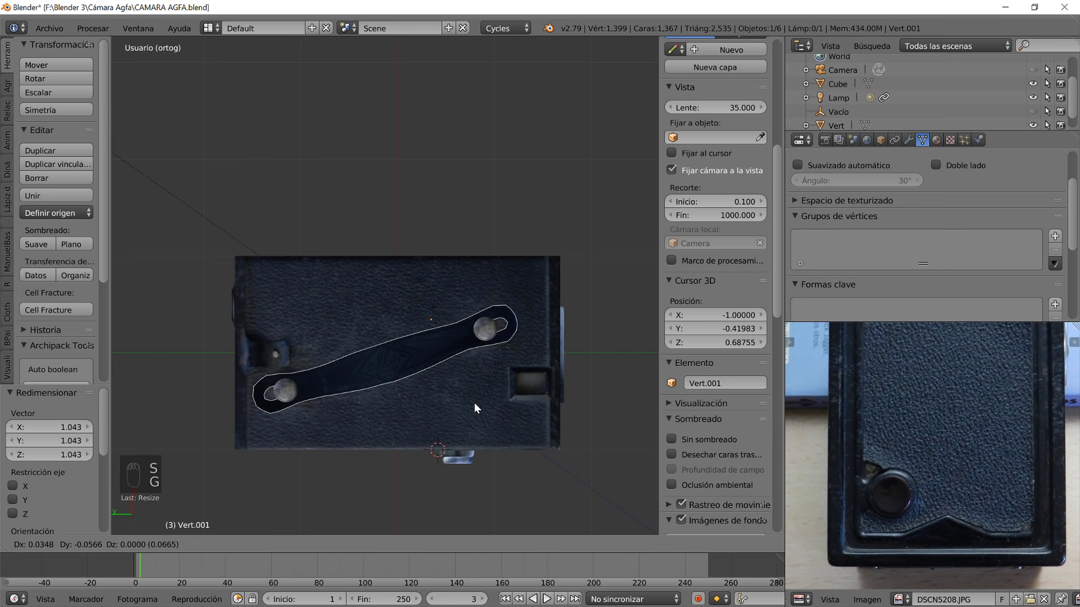
pyautogui.click(473, 404)
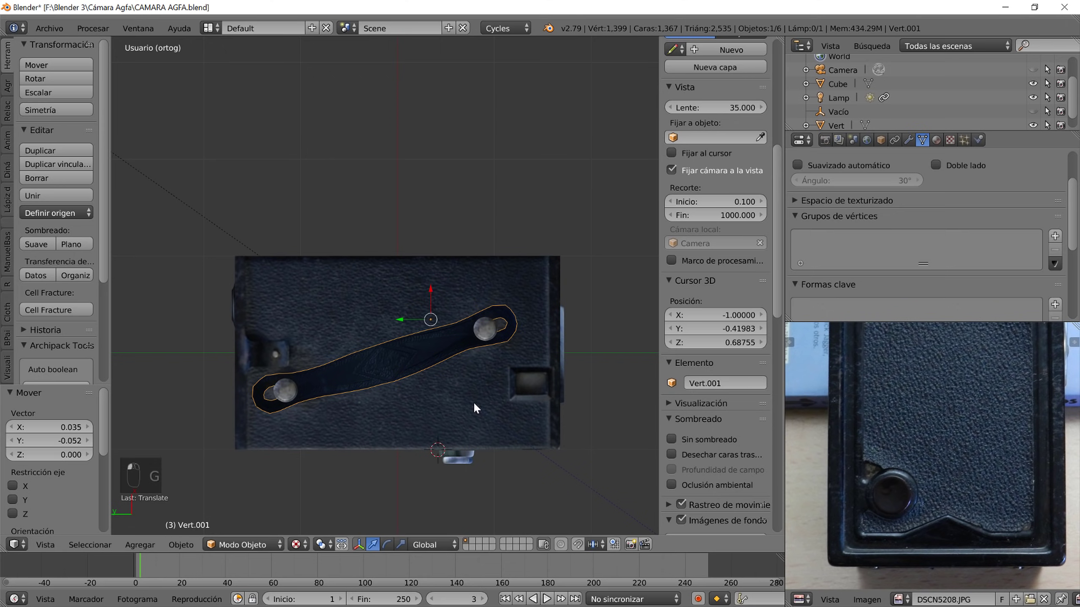
# - Scale the strap by about 0.955, rotate it about -0.67° and nudge it so each slot surrounds its stud
pyautogui.press('s')
pyautogui.click(468, 403)
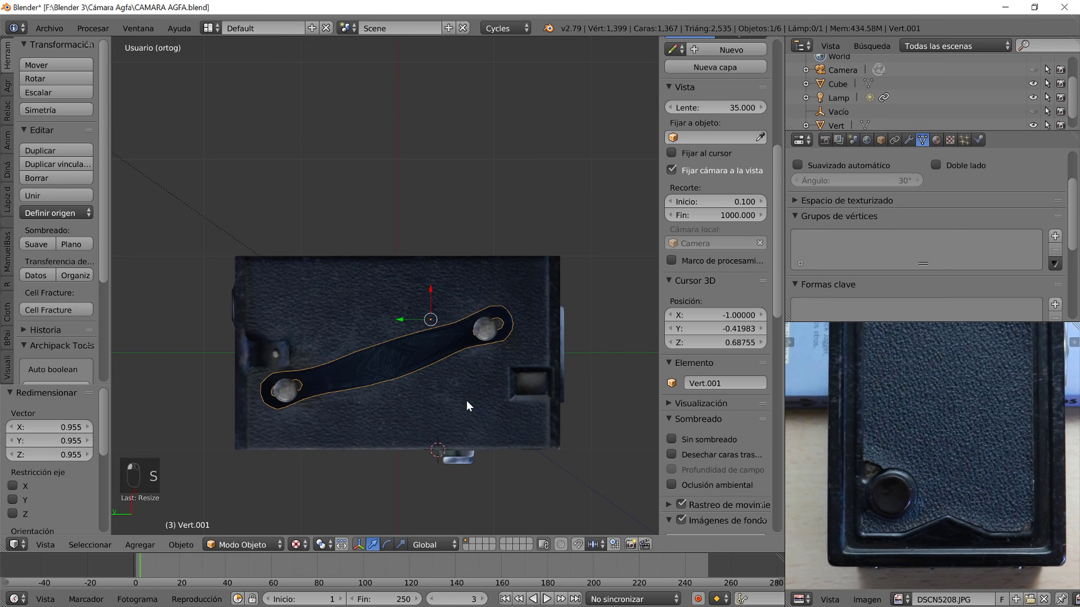
pyautogui.press('g')
pyautogui.click(465, 404)
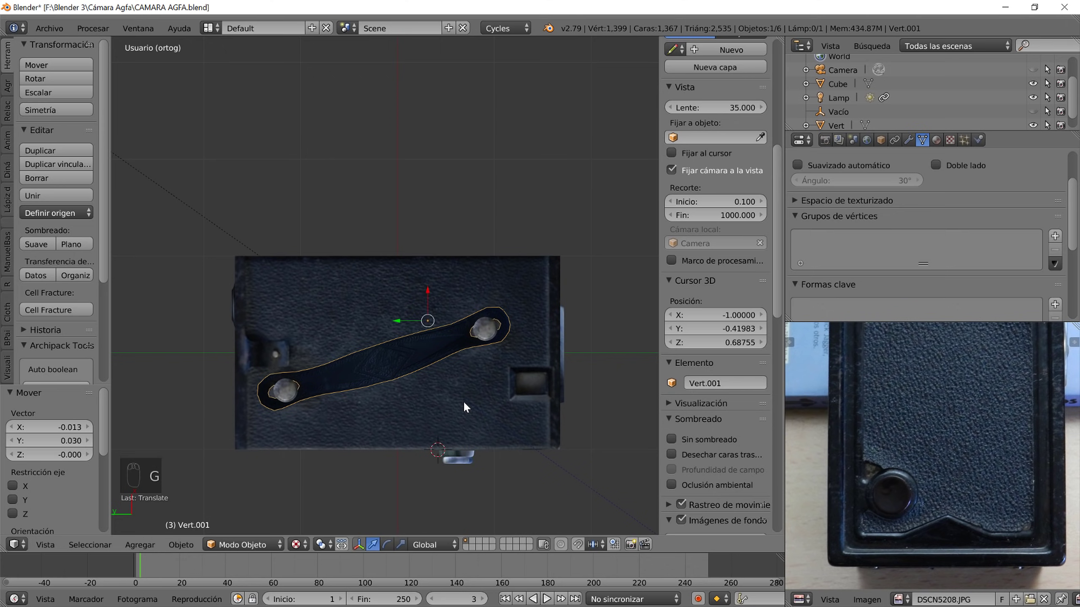
pyautogui.press('r')
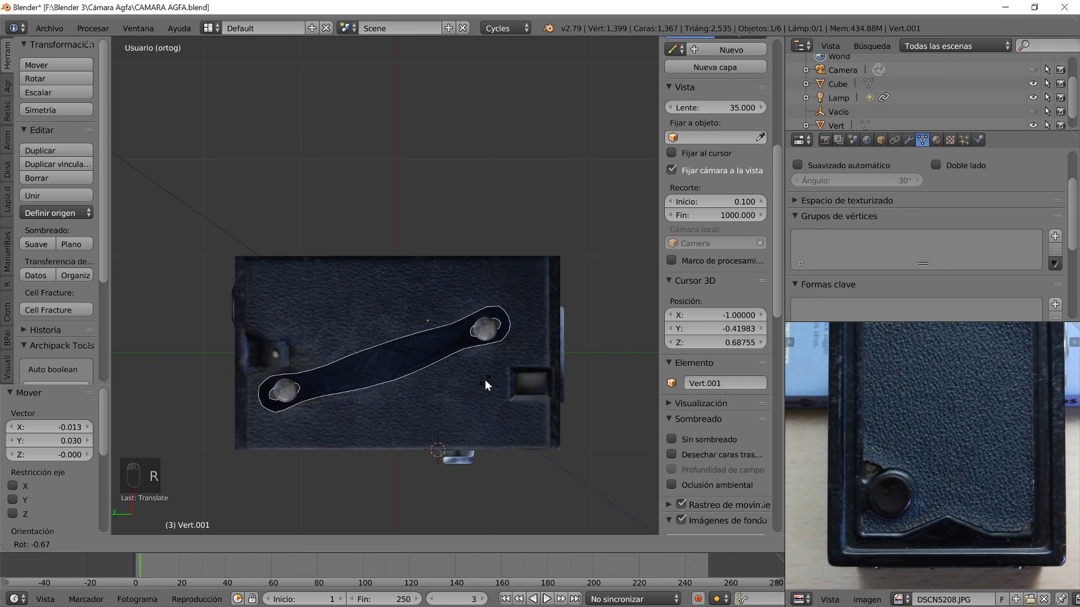
pyautogui.click(484, 378)
pyautogui.press('g')
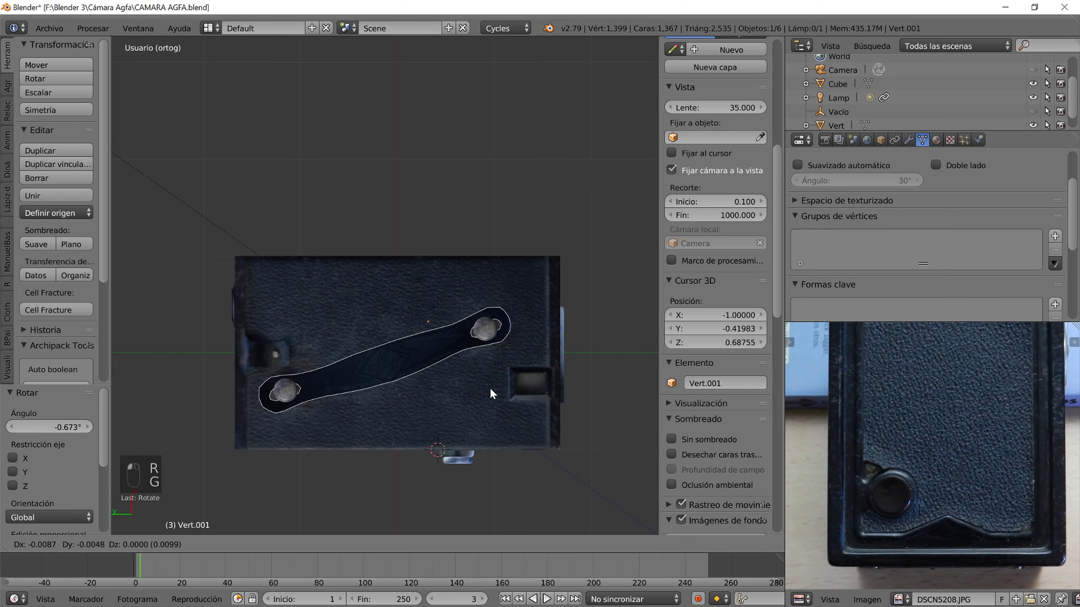
pyautogui.click(487, 394)
# - Raise the strap's middle face about 0.18 along Z with smooth proportional editing to arch the strap between the studs
pyautogui.moveTo(486, 396); pyautogui.dragTo(454, 362, button='middle')
pyautogui.scroll(3, 390, 355)
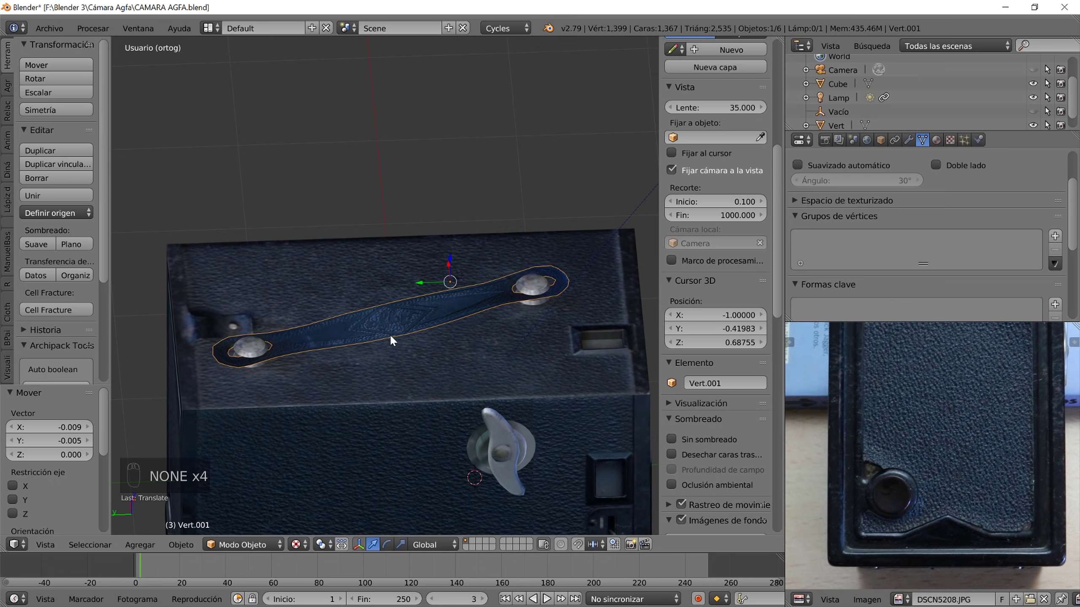
pyautogui.press('Tab')
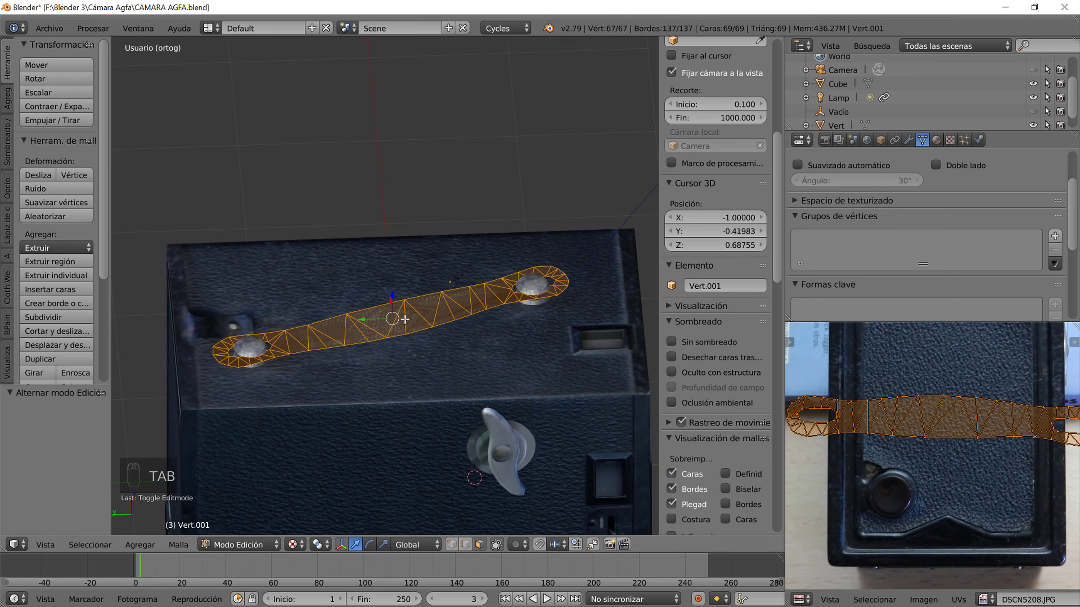
pyautogui.rightClick(402, 321)
pyautogui.moveTo(442, 427)
pyautogui.mouseDown(button='middle')
pyautogui.moveTo(454, 442)
pyautogui.moveTo(451, 410)
pyautogui.mouseUp(button='middle')
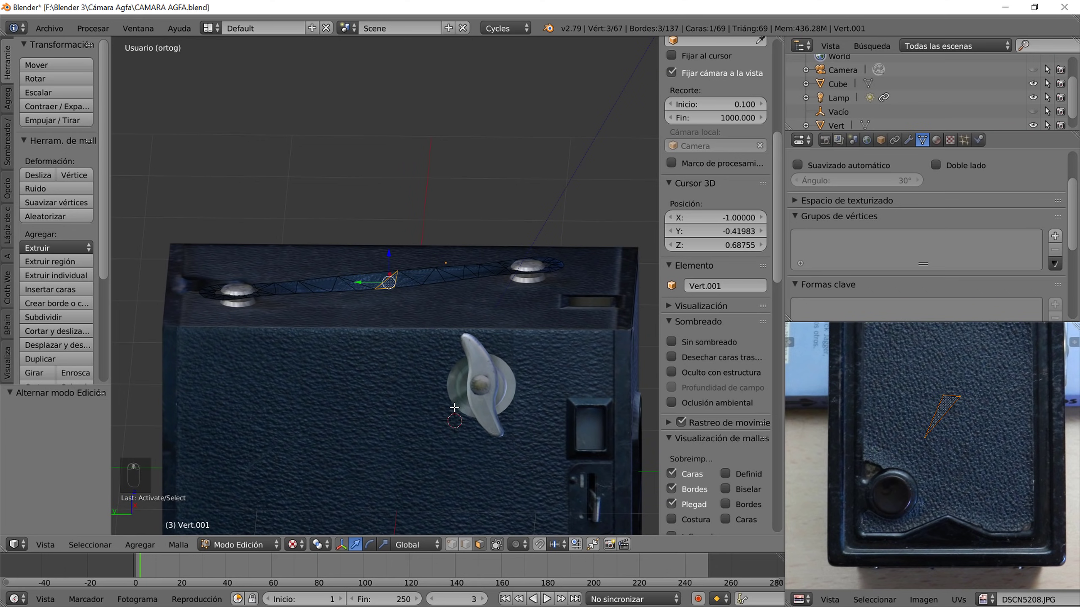
pyautogui.press('o')
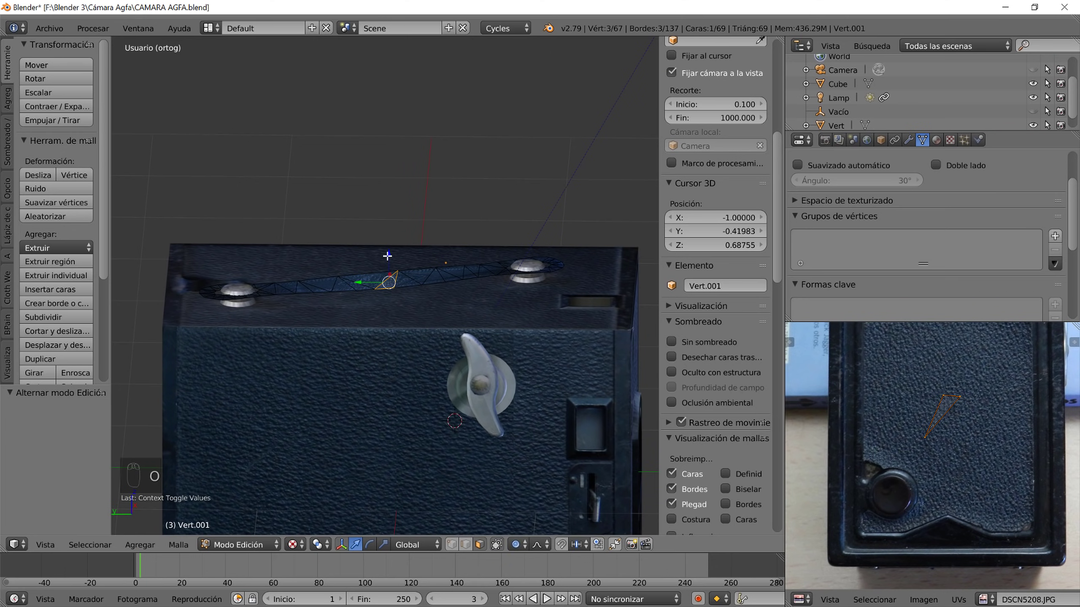
pyautogui.press('g')
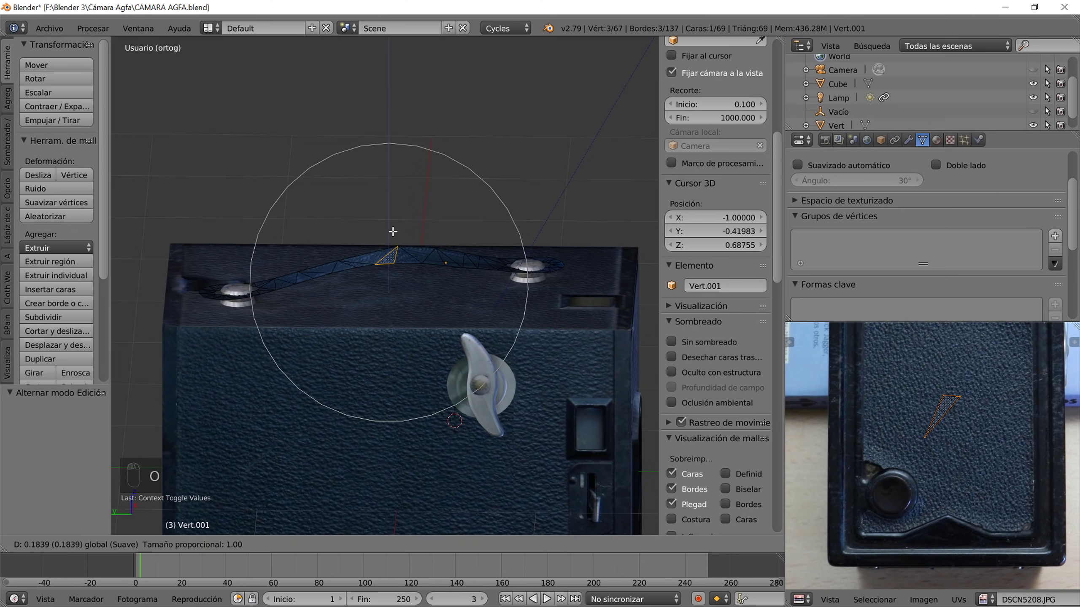
pyautogui.click(392, 231)
# - Select the whole strap mesh and extrude it about 0.03 along its normal to give the strap thickness
pyautogui.moveTo(373, 333); pyautogui.dragTo(391, 357, button='middle')
pyautogui.press('Tab')
pyautogui.press('Tab')
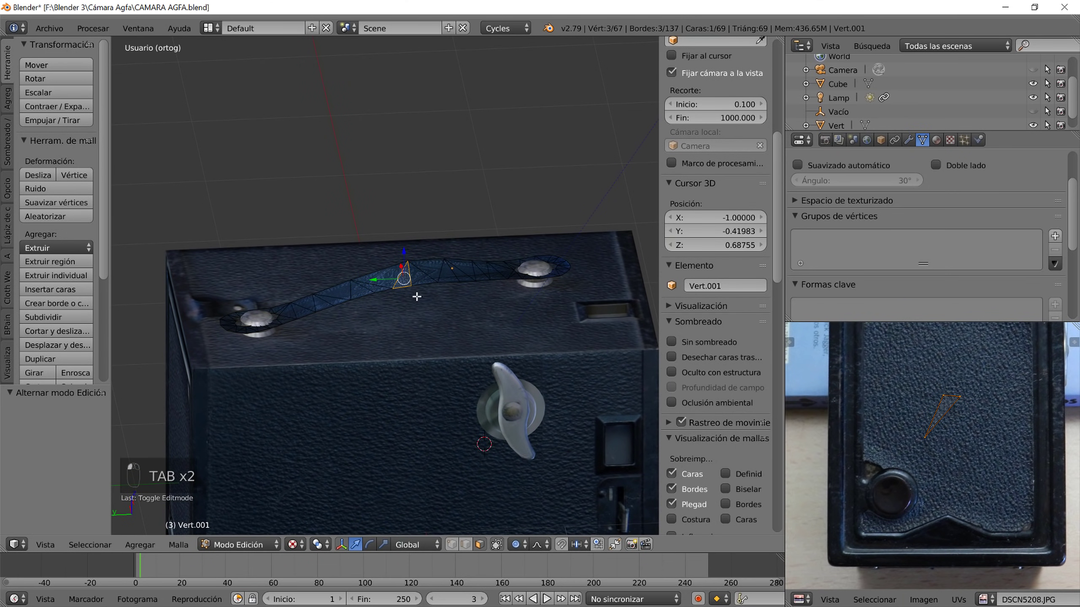
pyautogui.press('a')
pyautogui.press('a')
pyautogui.press('a')
pyautogui.press('a')
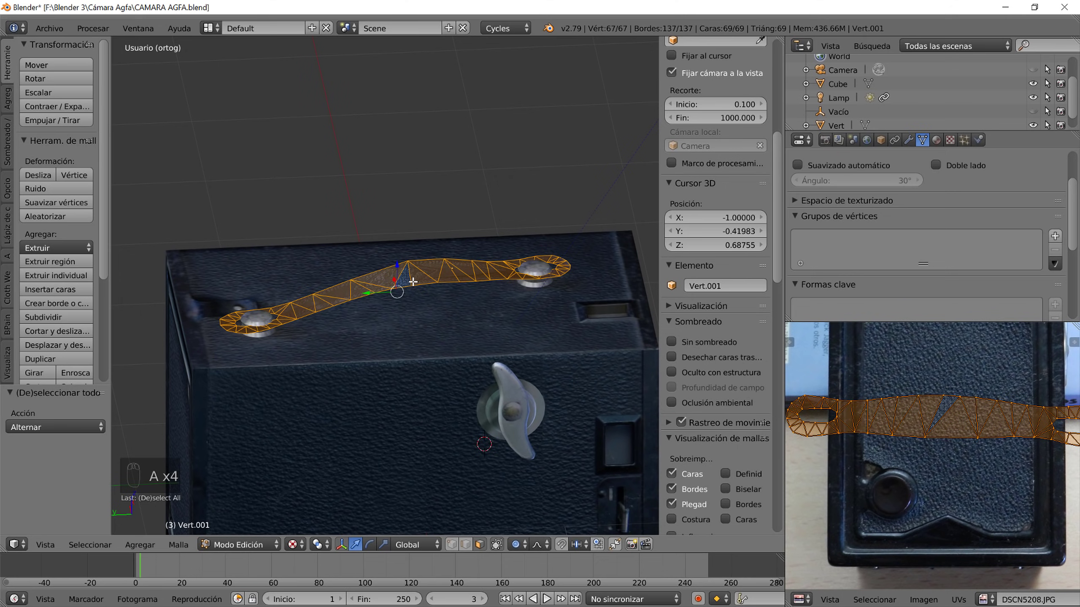
pyautogui.press('e')
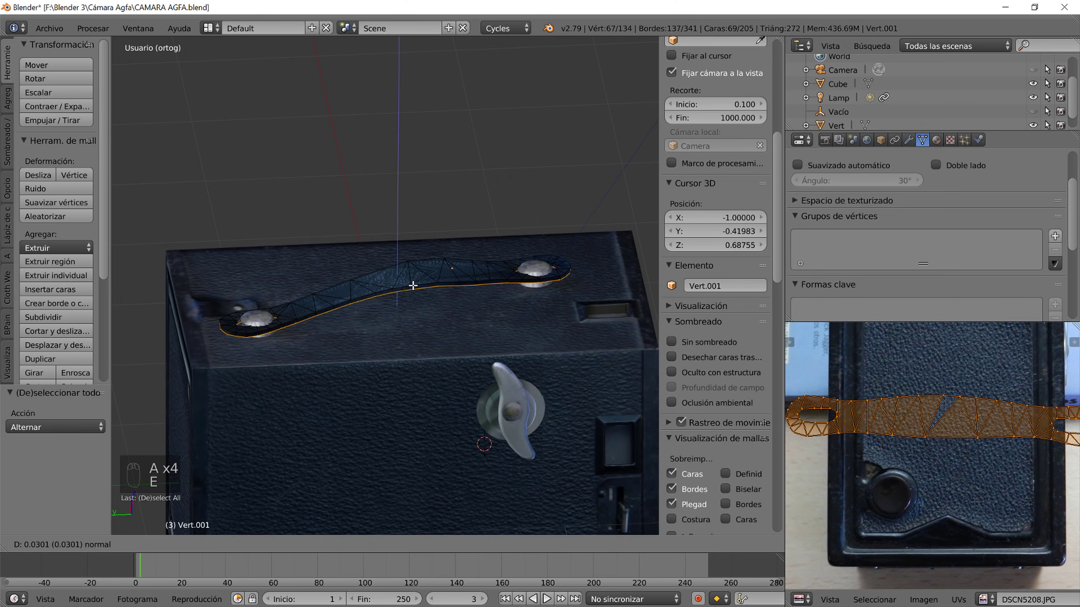
pyautogui.click(412, 287)
pyautogui.press('Tab')
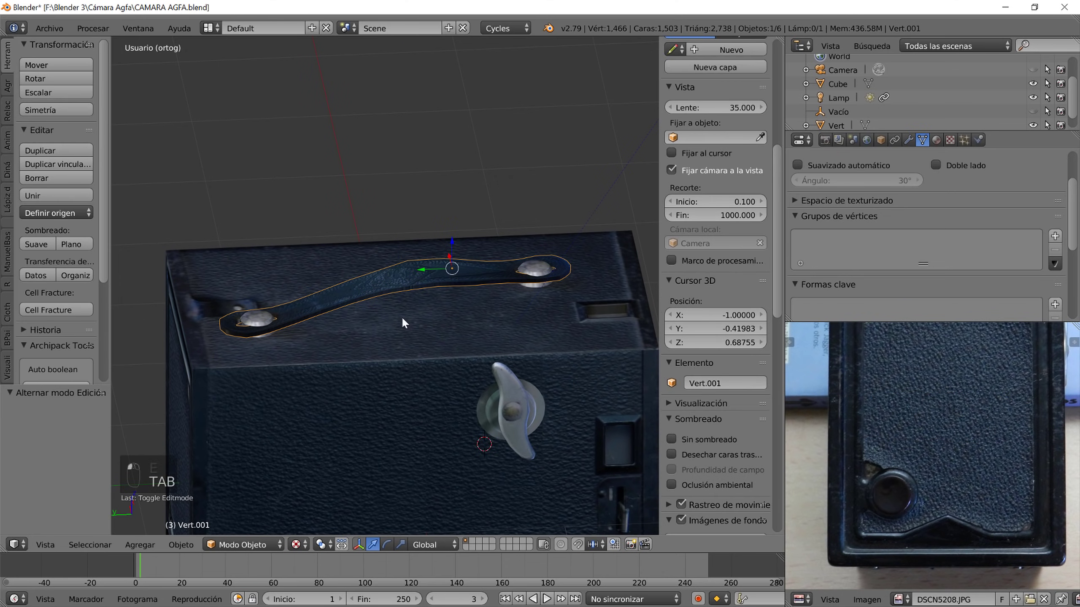
# - Apply smooth shading to the strap and enable auto smooth for it
pyautogui.click(33, 246)
pyautogui.moveTo(433, 307); pyautogui.dragTo(459, 322, button='middle')
pyautogui.click(908, 140)
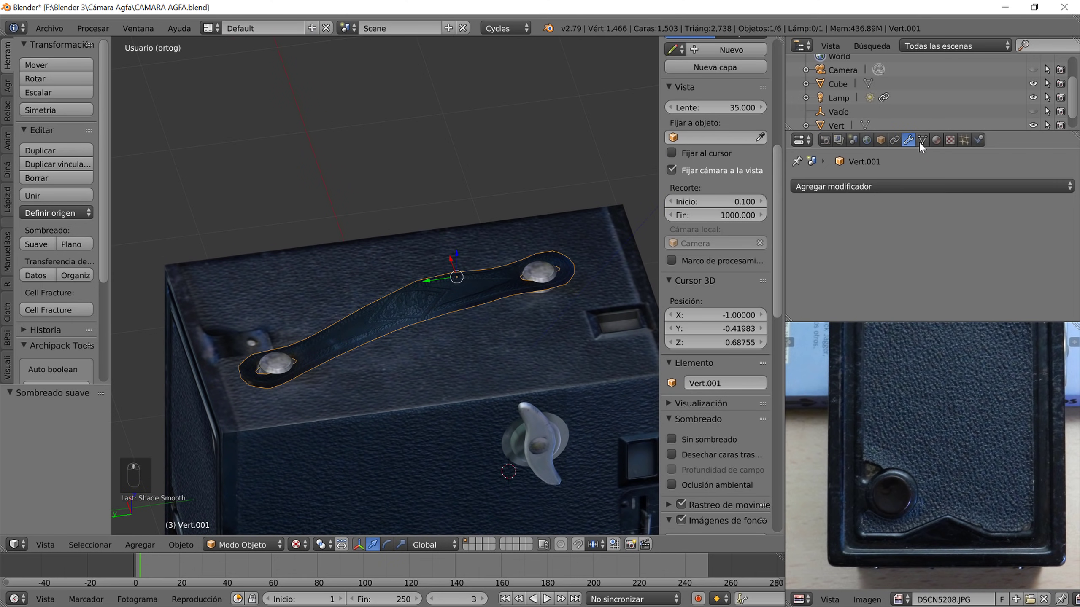
pyautogui.click(922, 141)
pyautogui.click(797, 165)
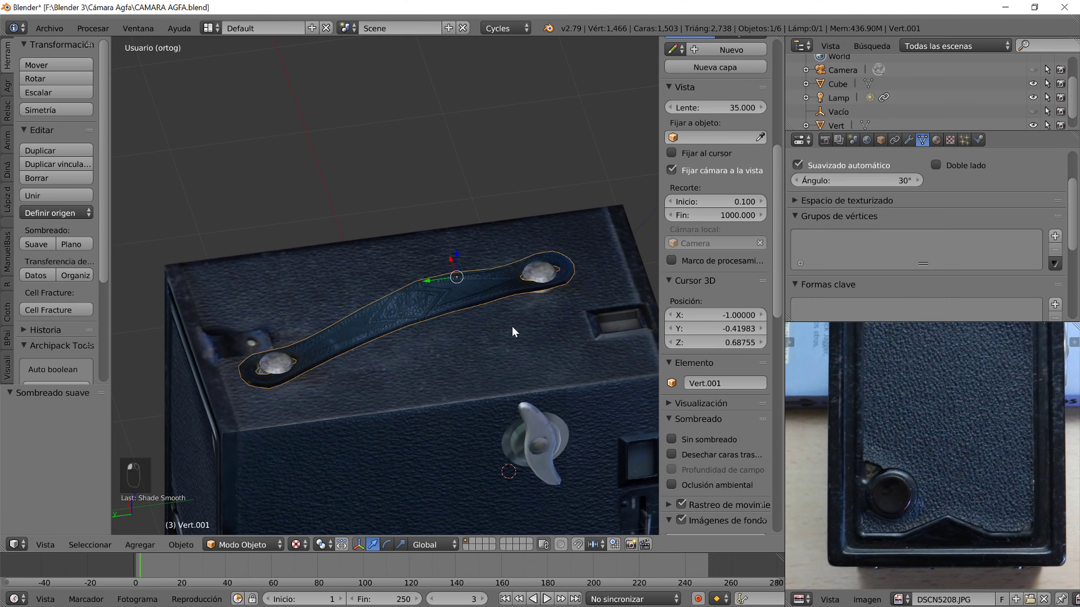
# - Lower the strap about 0.012 along Z and apply smooth shading to the camera body
pyautogui.moveTo(476, 329); pyautogui.dragTo(481, 304, button='middle')
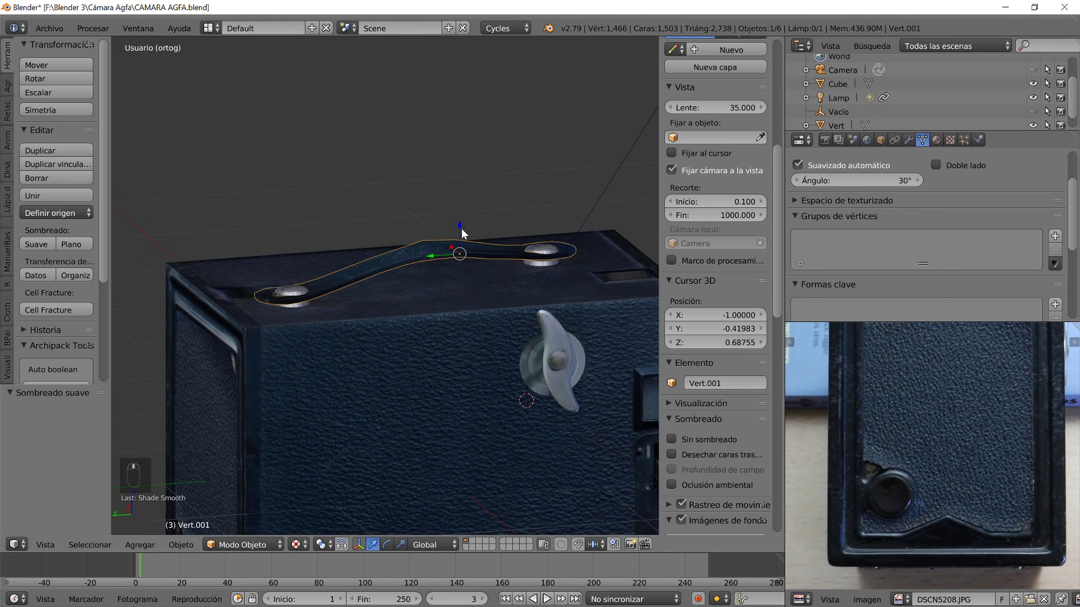
pyautogui.moveTo(462, 230); pyautogui.dragTo(467, 246)
pyautogui.rightClick(298, 292)
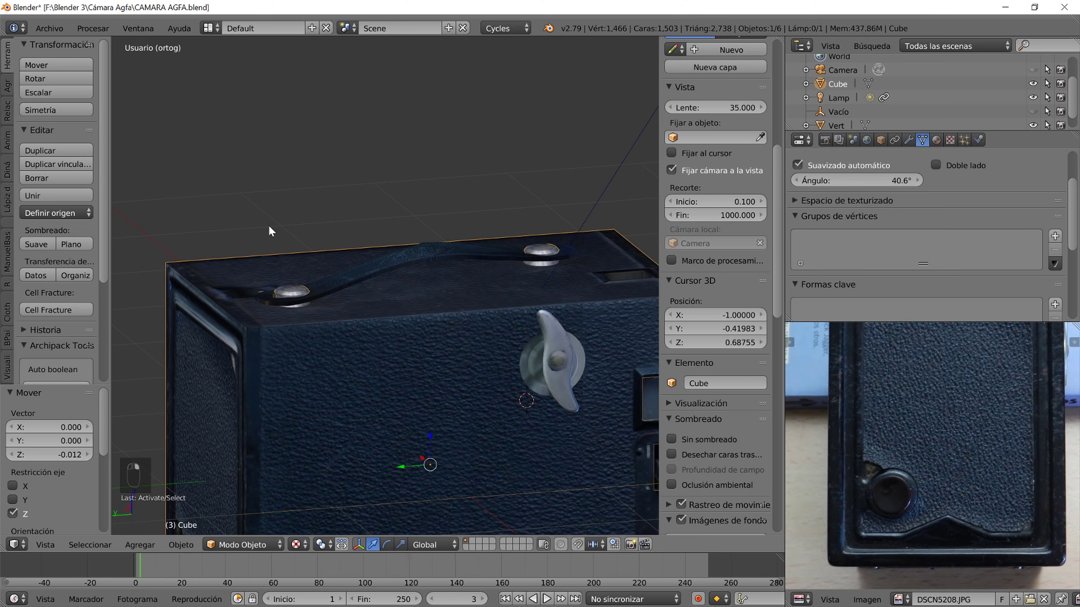
pyautogui.click(40, 245)
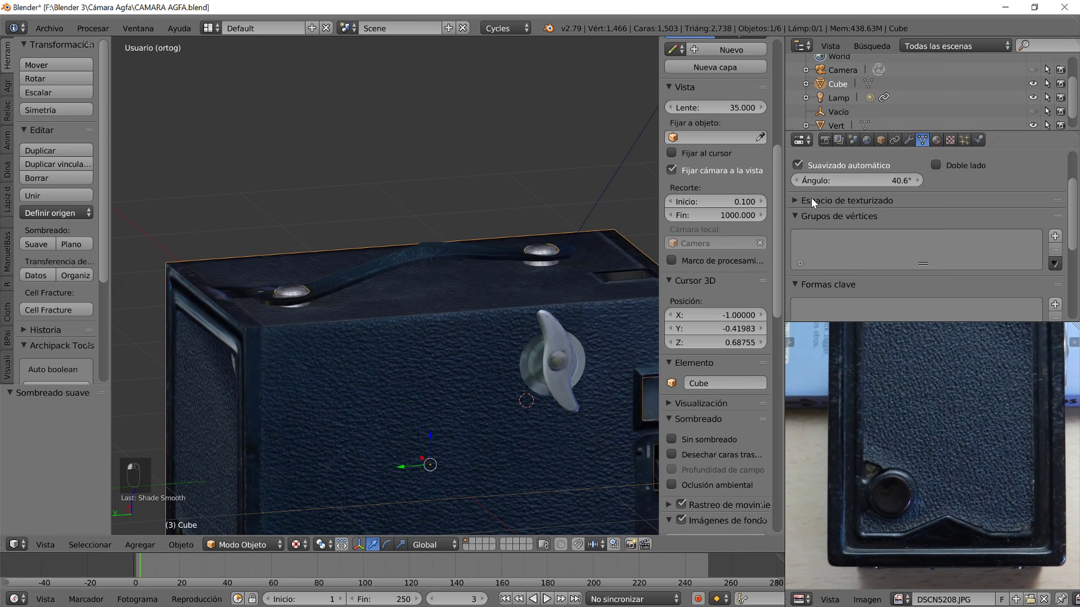
# - Inspect the camera body from several sides, checking the strap, the viewfinder window and the lever slots on the side plate
pyautogui.scroll(-3, 525, 324)
pyautogui.moveTo(519, 324); pyautogui.dragTo(513, 276, button='middle')
pyautogui.scroll(3, 513, 366)
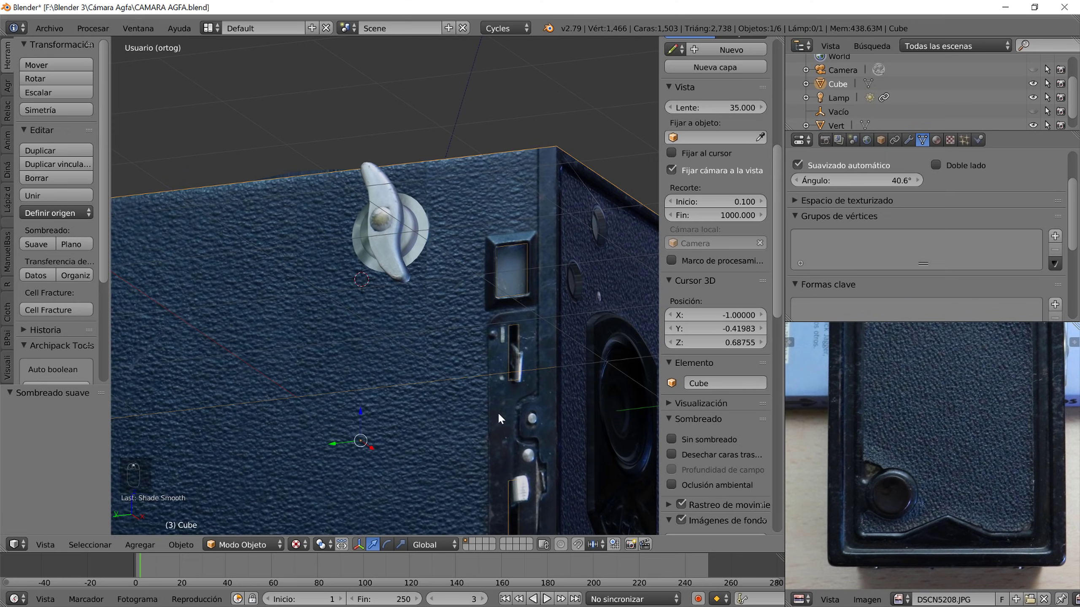
pyautogui.keyDown('shift'); pyautogui.moveTo(428, 252); pyautogui.dragTo(423, 247, button='middle'); pyautogui.keyUp('shift')
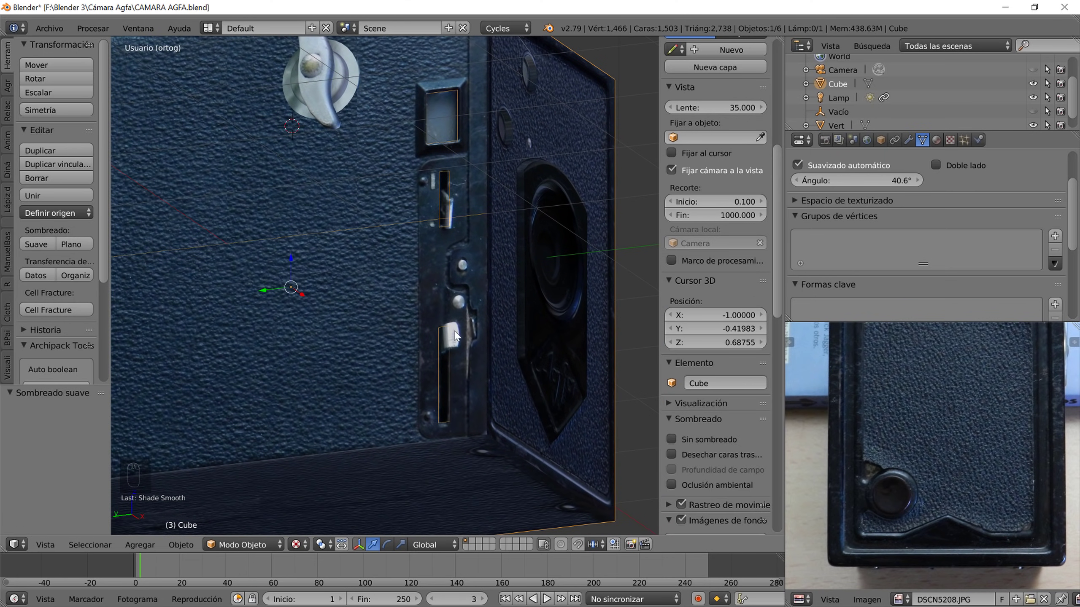
pyautogui.scroll(-5, 457, 210)
pyautogui.moveTo(415, 263); pyautogui.dragTo(487, 270, button='middle')
pyautogui.scroll(4, 530, 253)
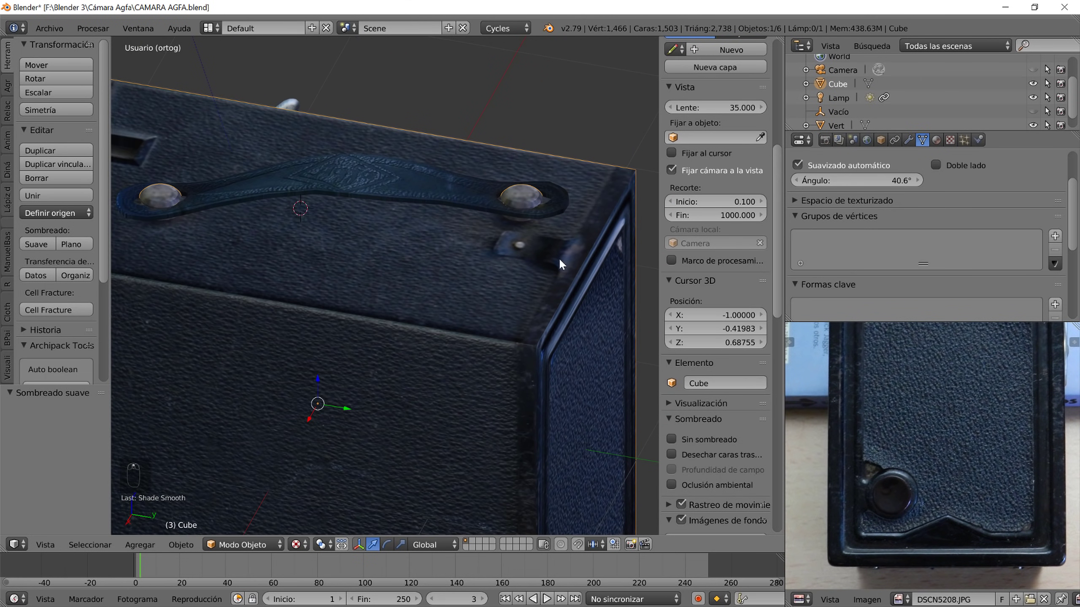
pyautogui.scroll(-4, 520, 256)
pyautogui.moveTo(494, 313); pyautogui.dragTo(450, 319, button='middle')
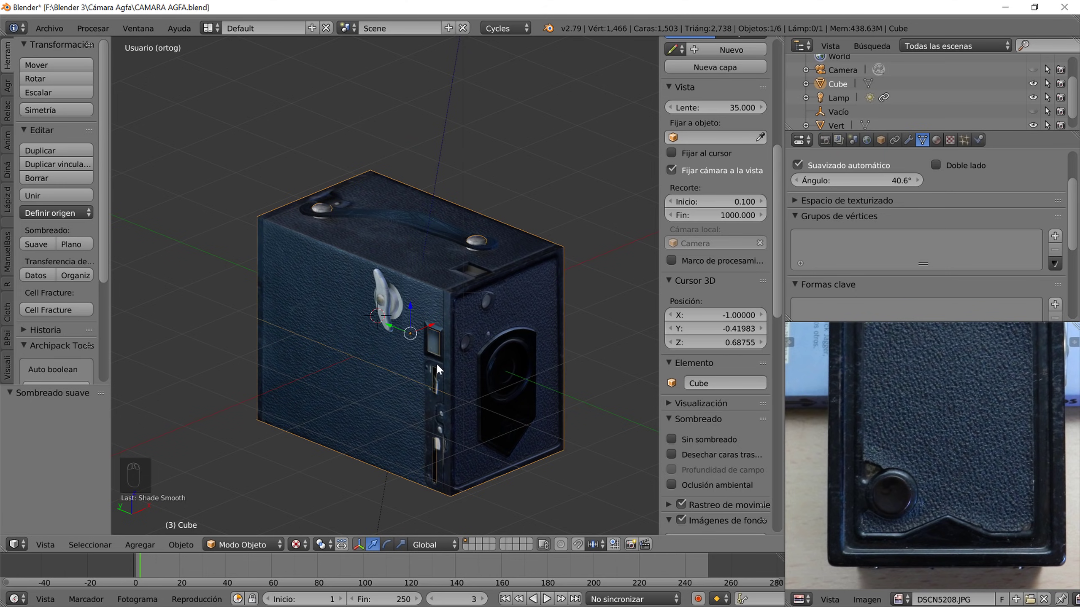
pyautogui.scroll(3, 444, 374)
pyautogui.rightClick(476, 398)
pyautogui.press('Tab')
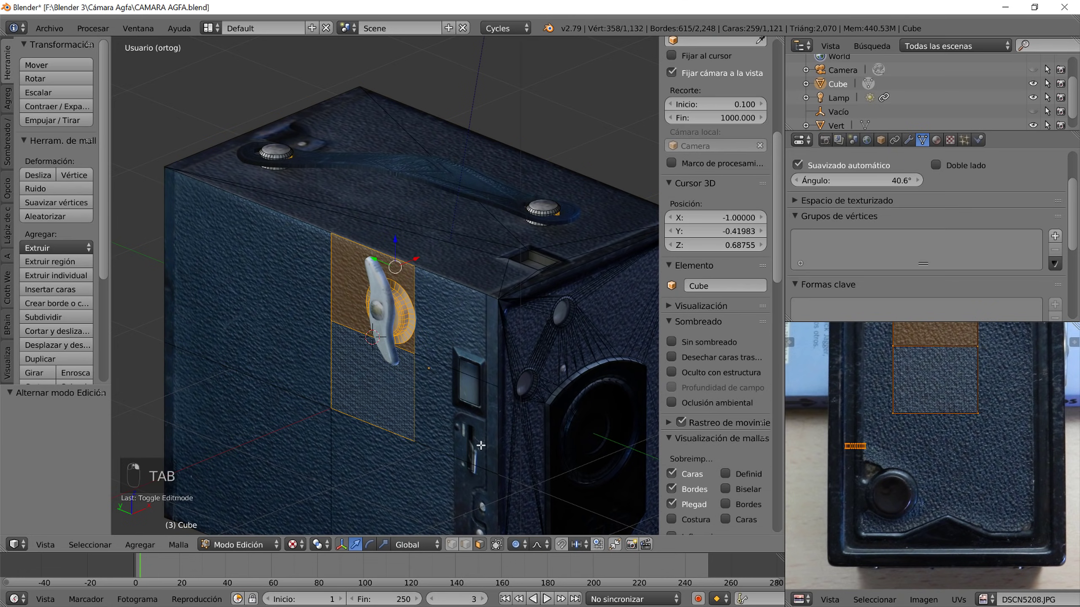
pyautogui.press('Tab')
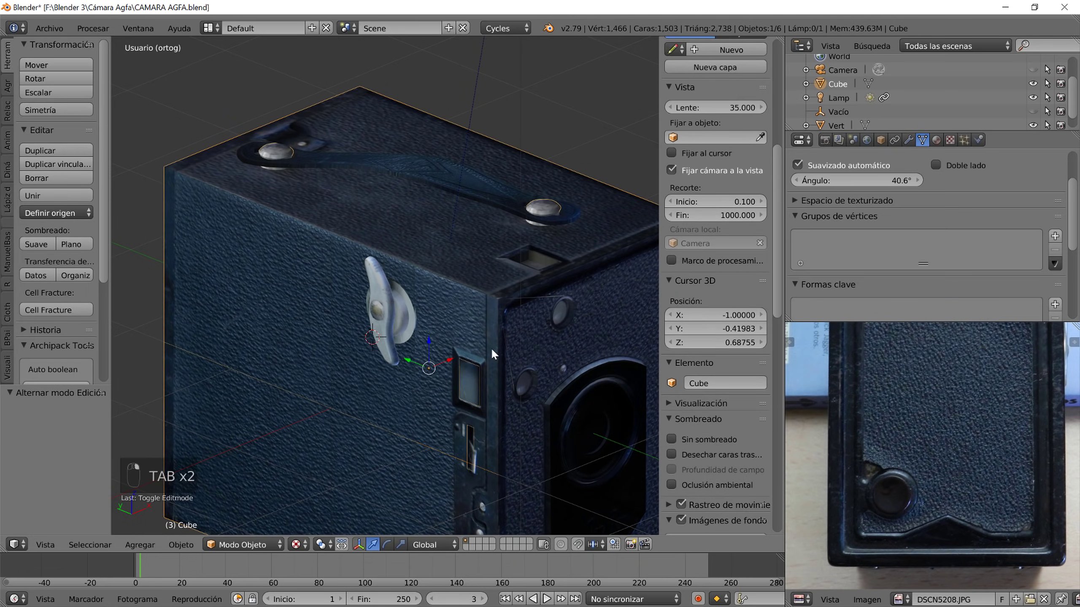
pyautogui.keyDown('shift'); pyautogui.moveTo(491, 388); pyautogui.dragTo(458, 287, button='middle'); pyautogui.keyUp('shift')
pyautogui.scroll(4, 442, 307)
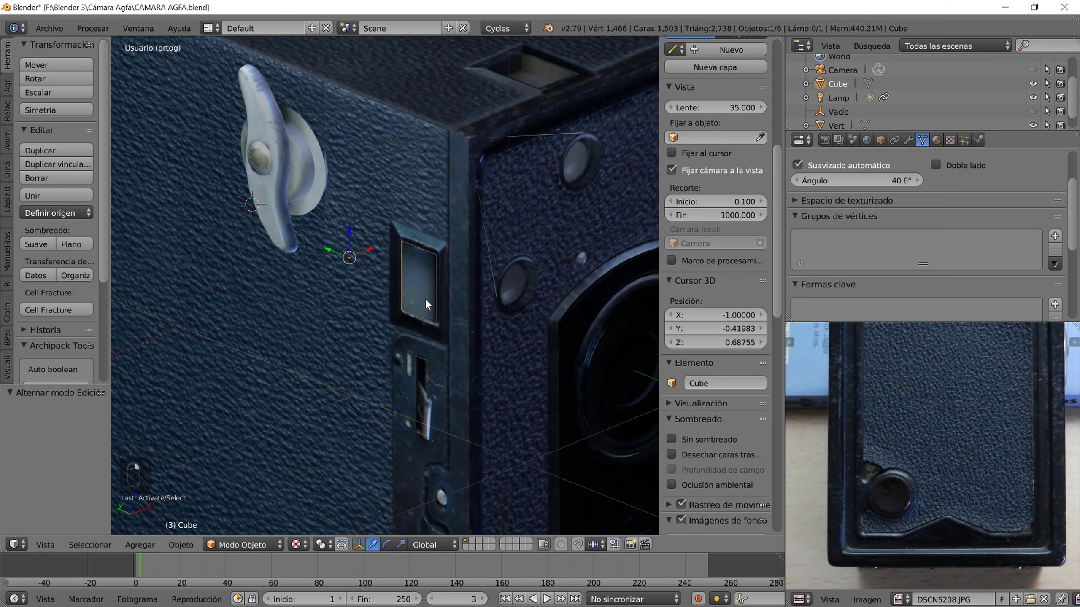
# - Delete the camera's side face that overlaps the lower viewfinder window and the upper lever slot
pyautogui.press('Tab')
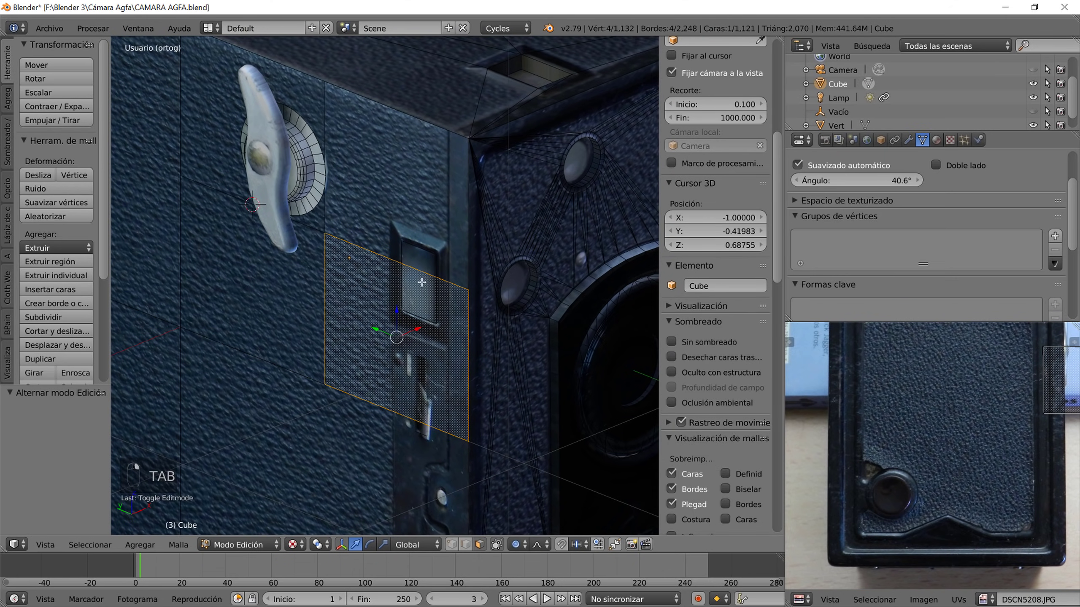
pyautogui.rightClick(412, 284)
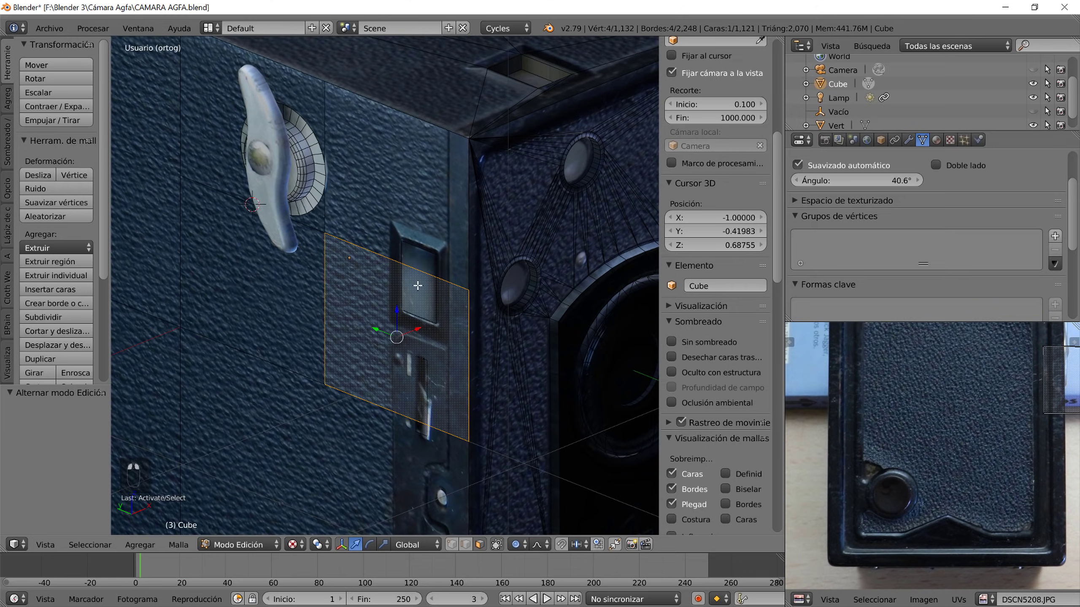
pyautogui.moveTo(426, 372); pyautogui.dragTo(423, 318, button='middle')
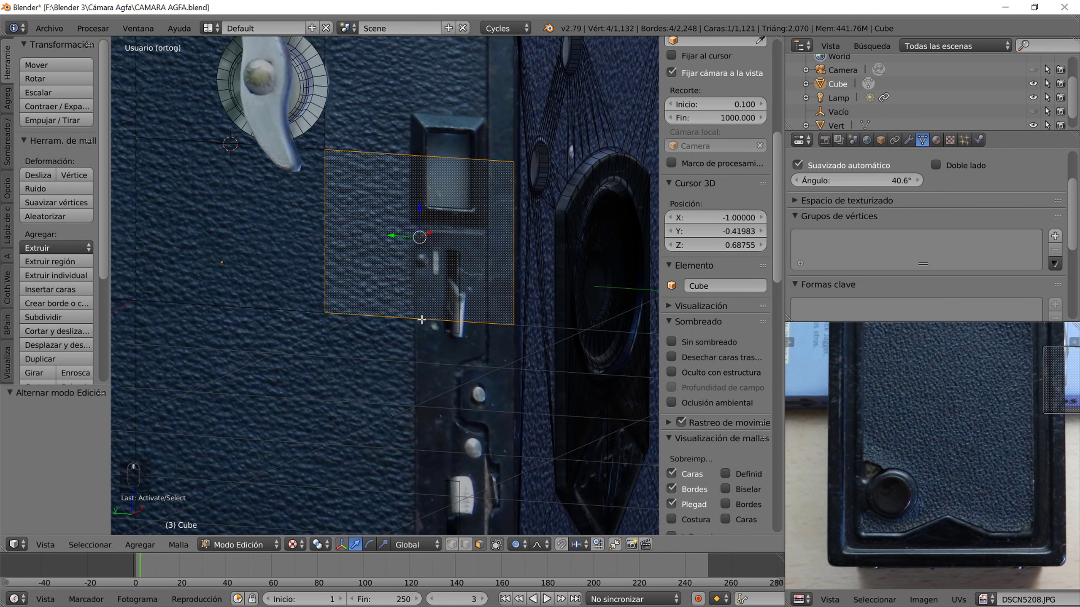
pyautogui.scroll(2, 423, 317)
pyautogui.scroll(-3, 445, 304)
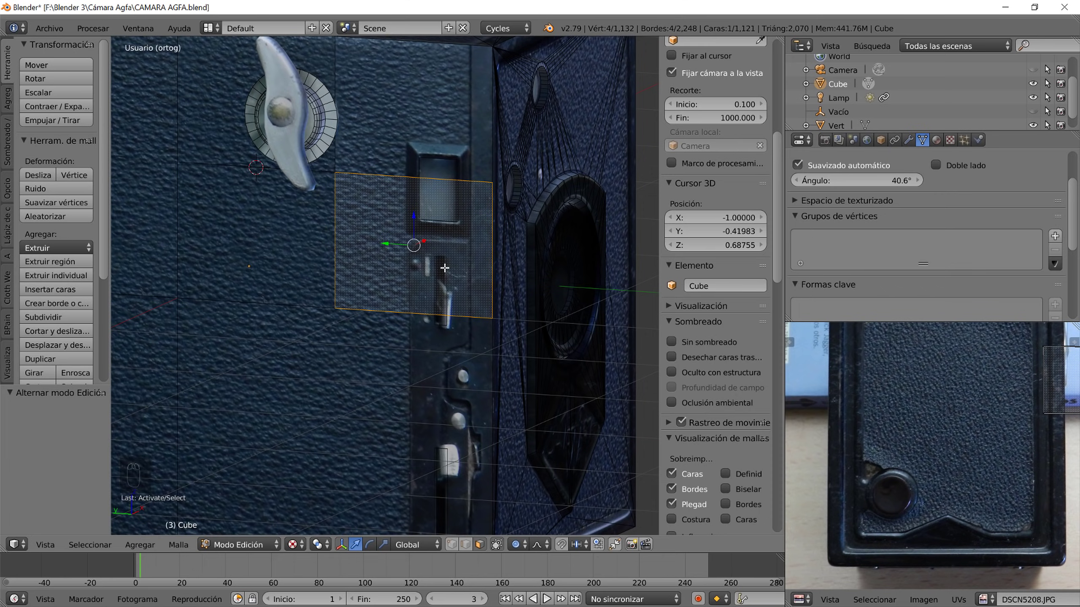
pyautogui.press('x')
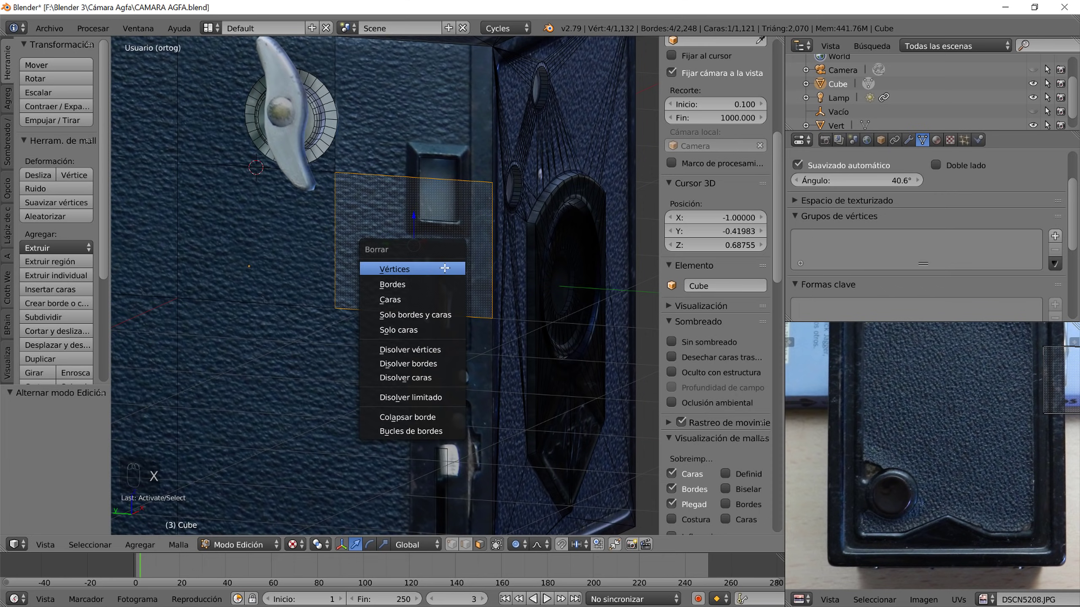
pyautogui.click(433, 303)
# - Delete the two side faces directly above and below the opening along the camera's front edge
pyautogui.rightClick(412, 133)
pyautogui.press('x')
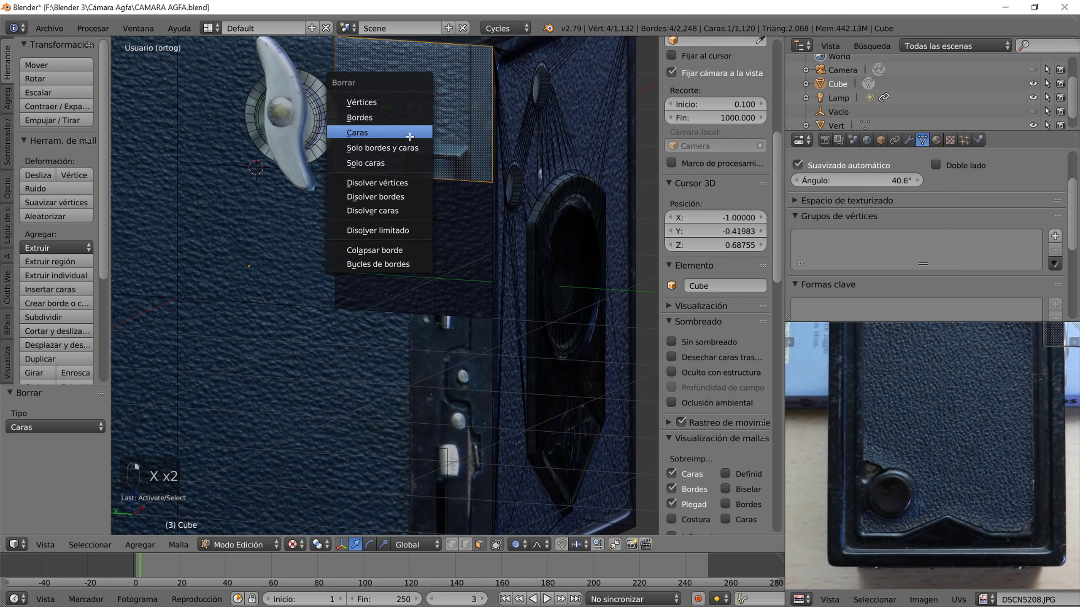
pyautogui.click(413, 133)
pyautogui.rightClick(414, 408)
pyautogui.scroll(-3, 415, 408)
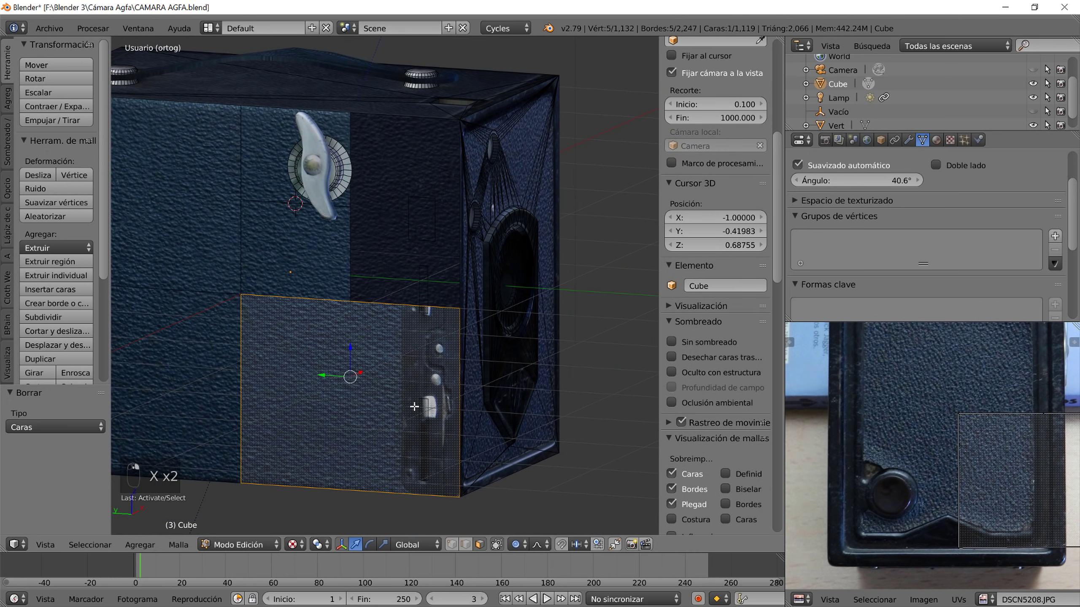
pyautogui.press('x')
pyautogui.click(413, 406)
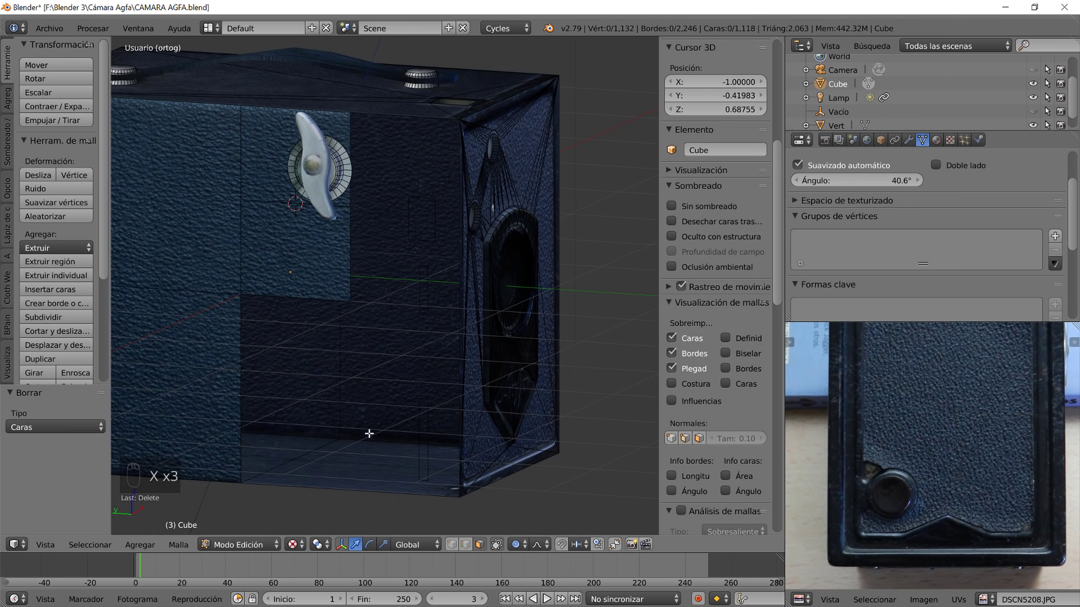
# - Select the lower side opening's border vertices and the bottom slot's outline, try the Fill command, and undo it
pyautogui.keyDown('shift'); pyautogui.scroll(-3, 352, 366); pyautogui.keyUp('shift')
pyautogui.scroll(3, 396, 402)
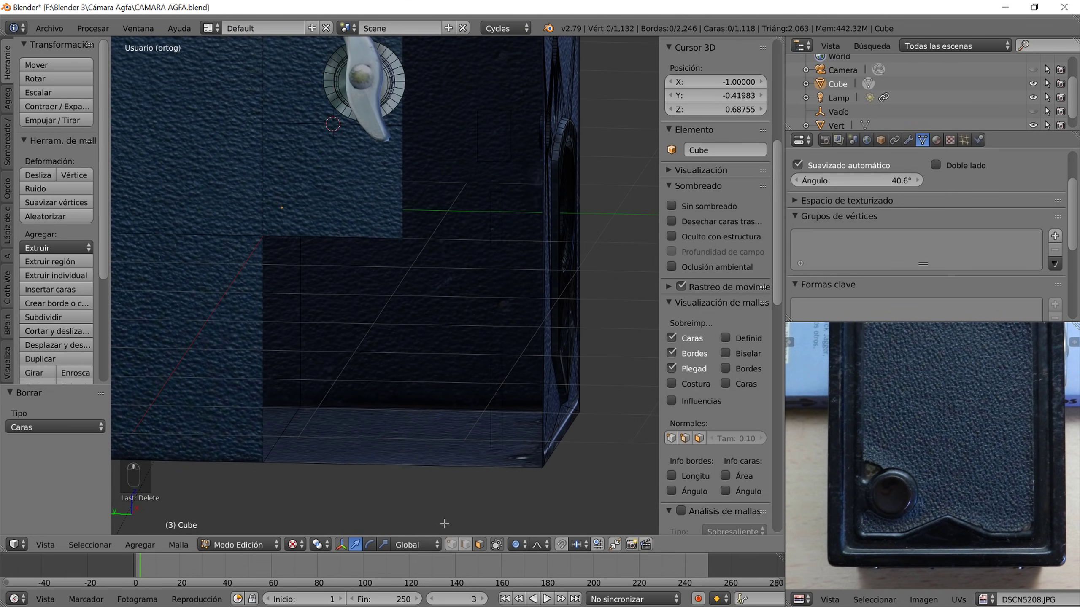
pyautogui.moveTo(479, 453); pyautogui.dragTo(453, 252, button='middle')
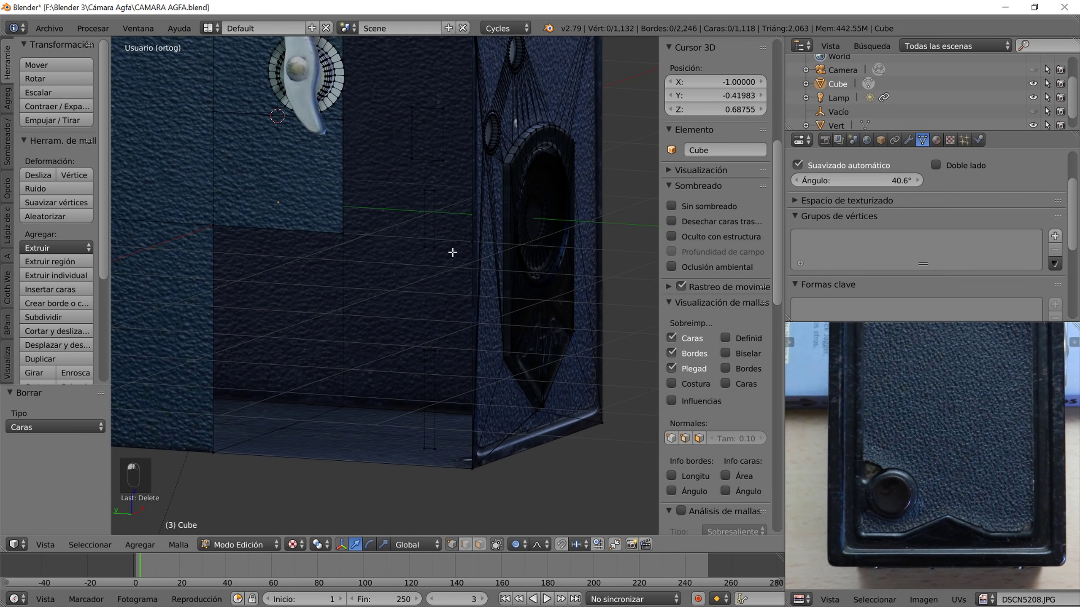
pyautogui.rightClick(477, 242)
pyautogui.keyDown('shift'); pyautogui.rightClick(343, 233); pyautogui.keyUp('shift')
pyautogui.keyDown('shift'); pyautogui.rightClick(214, 225); pyautogui.keyUp('shift')
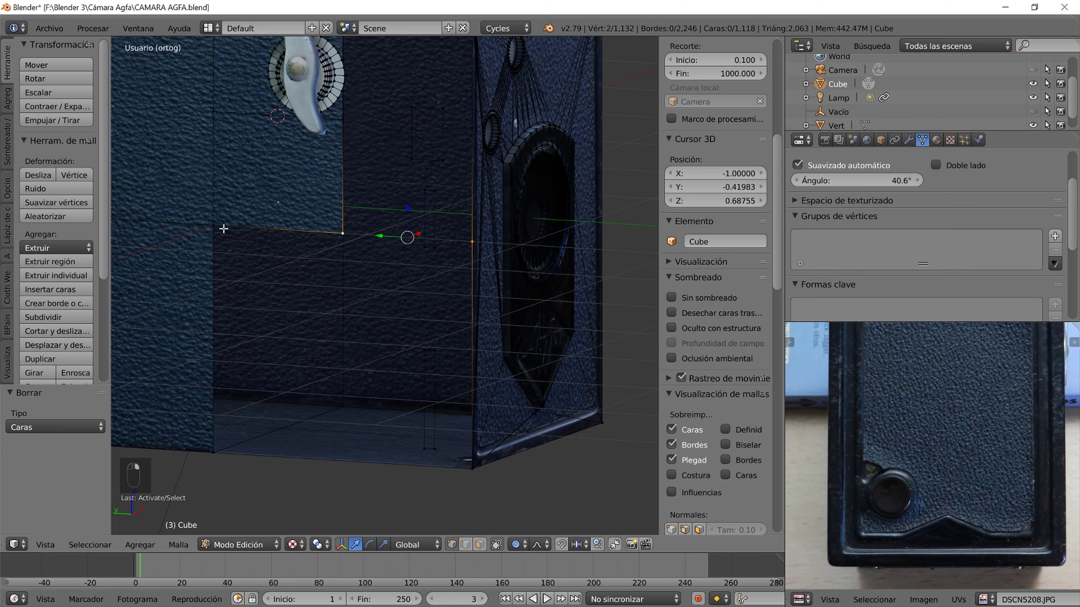
pyautogui.keyDown('shift'); pyautogui.rightClick(214, 453); pyautogui.keyUp('shift')
pyautogui.keyDown('shift'); pyautogui.rightClick(467, 470); pyautogui.keyUp('shift')
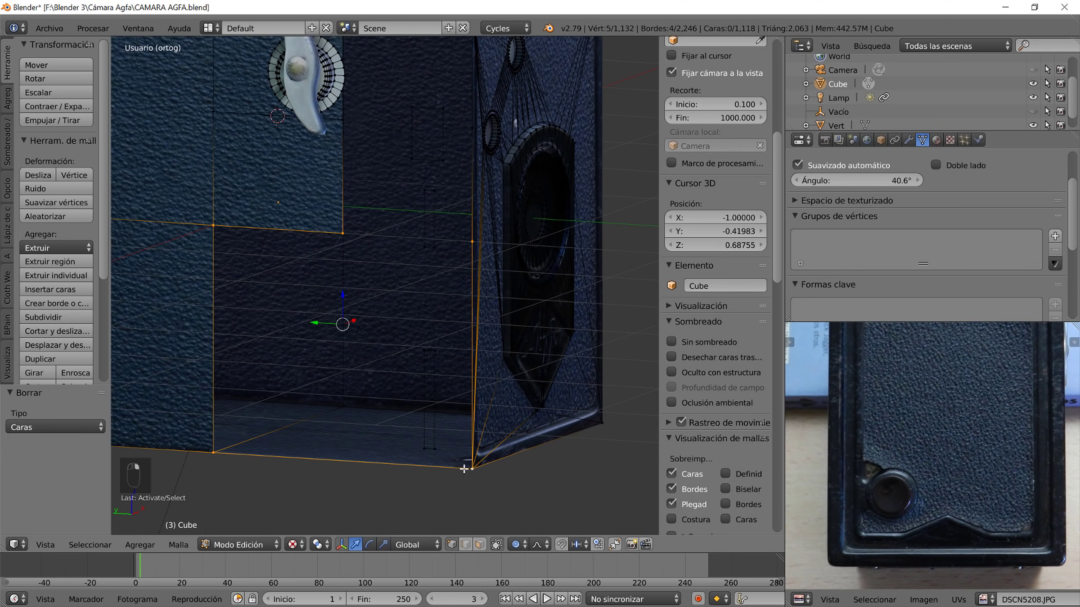
pyautogui.keyDown('alt'); pyautogui.keyDown('shift'); pyautogui.rightClick(430, 446); pyautogui.keyUp('shift'); pyautogui.keyUp('alt')
pyautogui.hotkey('alt', 'f')
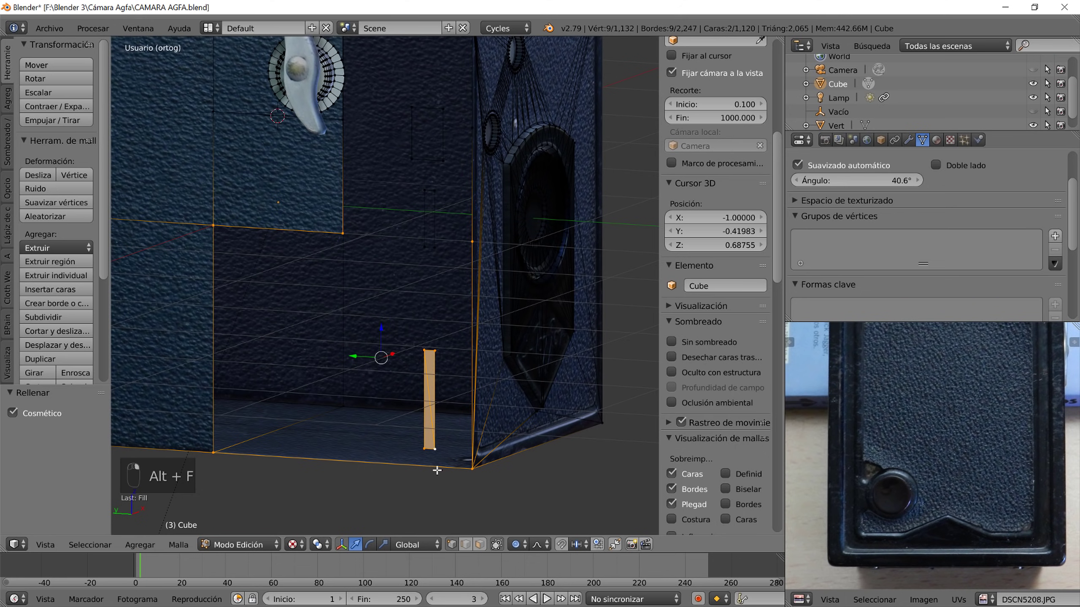
pyautogui.hotkey('ctrl', 'z')
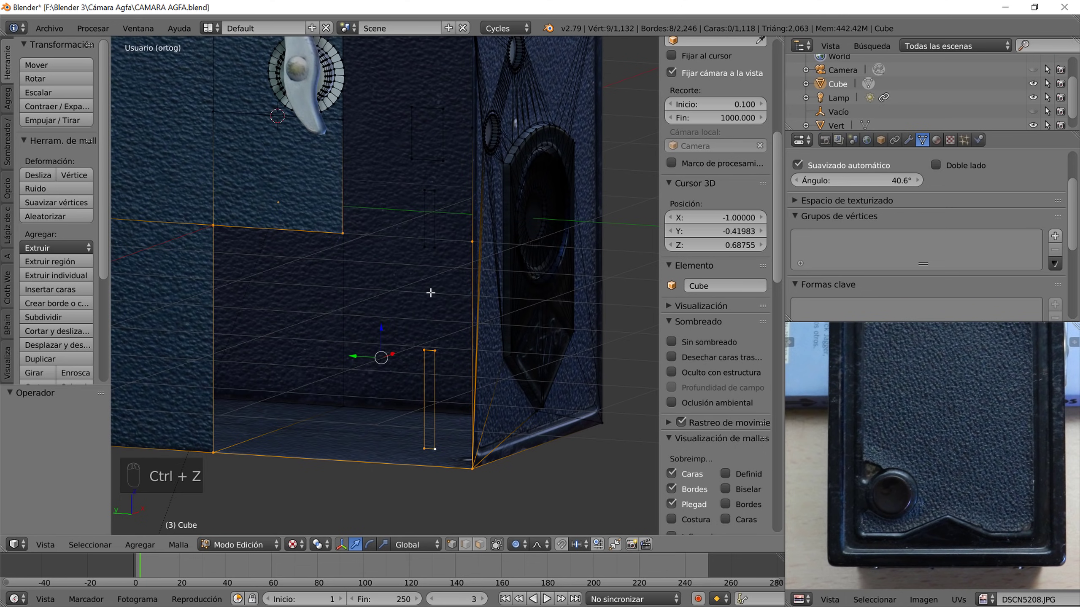
# - Try creating a face from the opening's border and slot outline, undo it, and clear the selection
pyautogui.press('f')
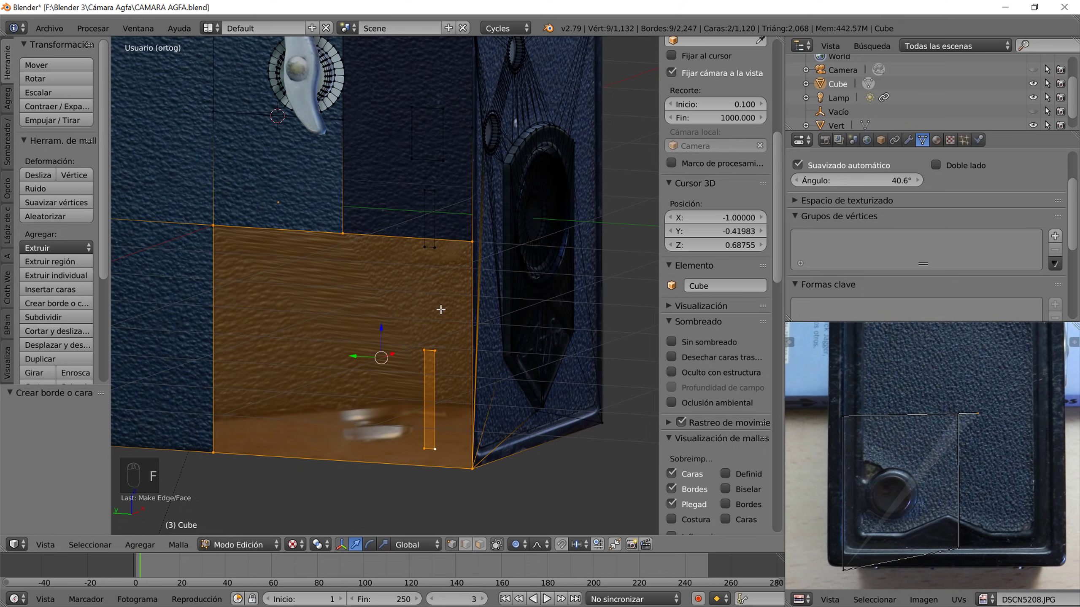
pyautogui.hotkey('ctrl', 'z')
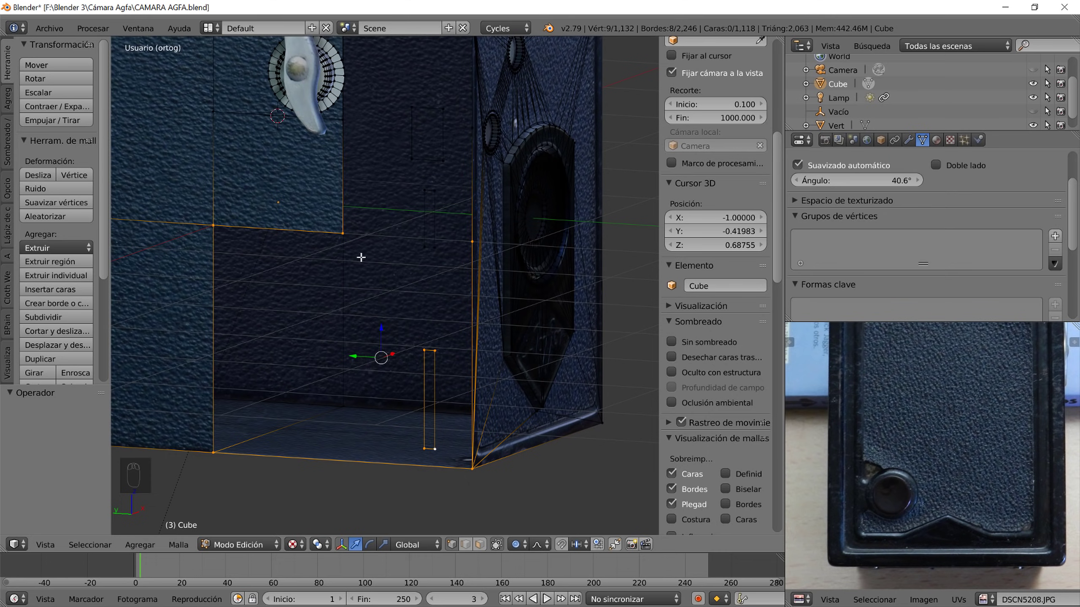
pyautogui.rightClick(355, 233)
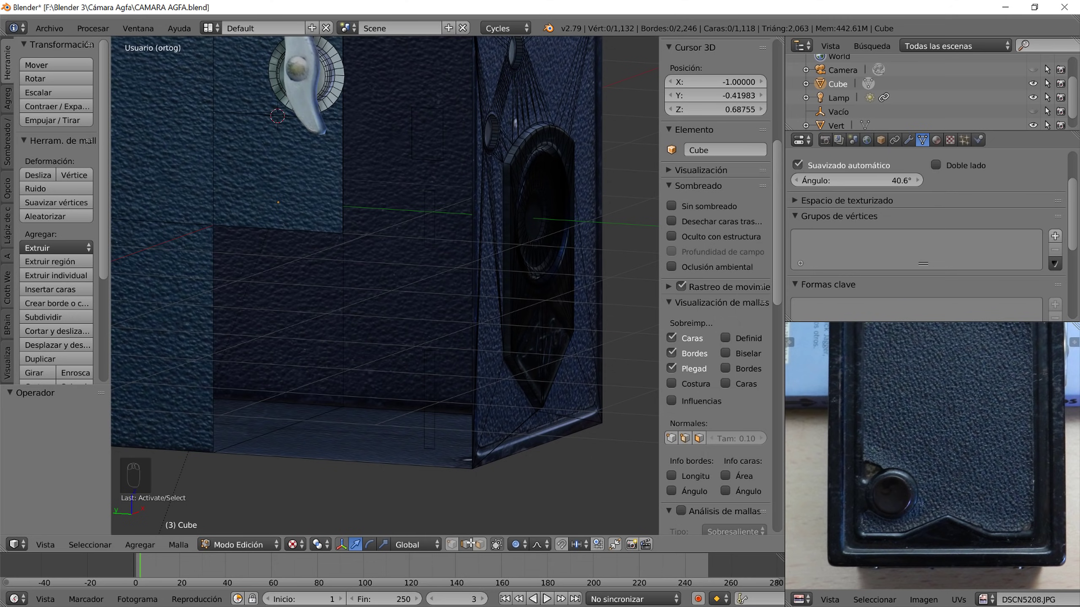
# - Create an edge from the lower corner of the lever's face to the vertex on the camera's front edge
pyautogui.click(451, 545)
pyautogui.scroll(2, 518, 230)
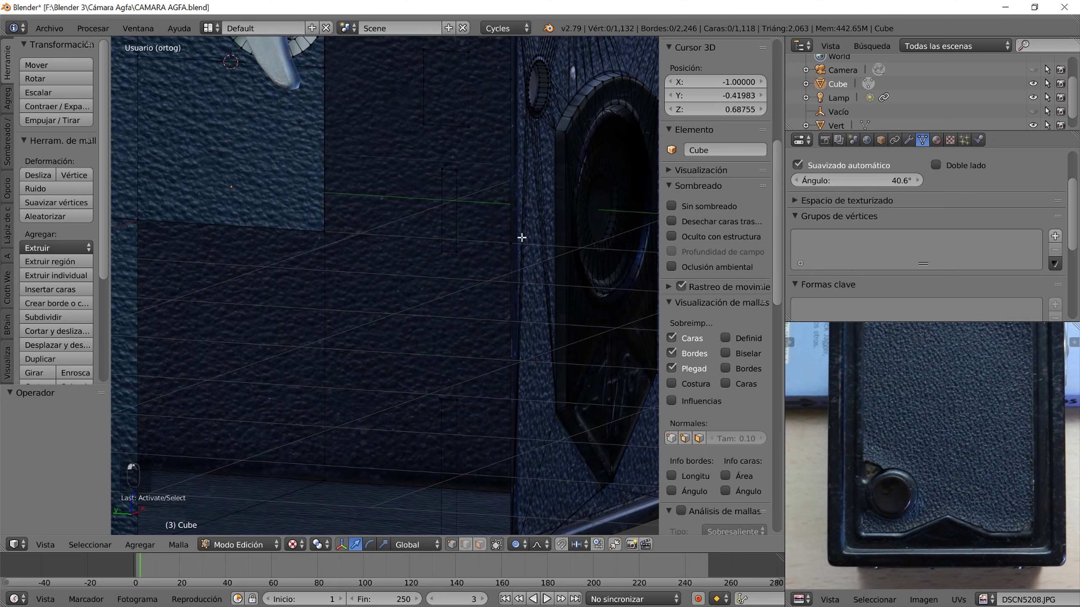
pyautogui.rightClick(509, 245)
pyautogui.keyDown('shift'); pyautogui.rightClick(315, 230); pyautogui.keyUp('shift')
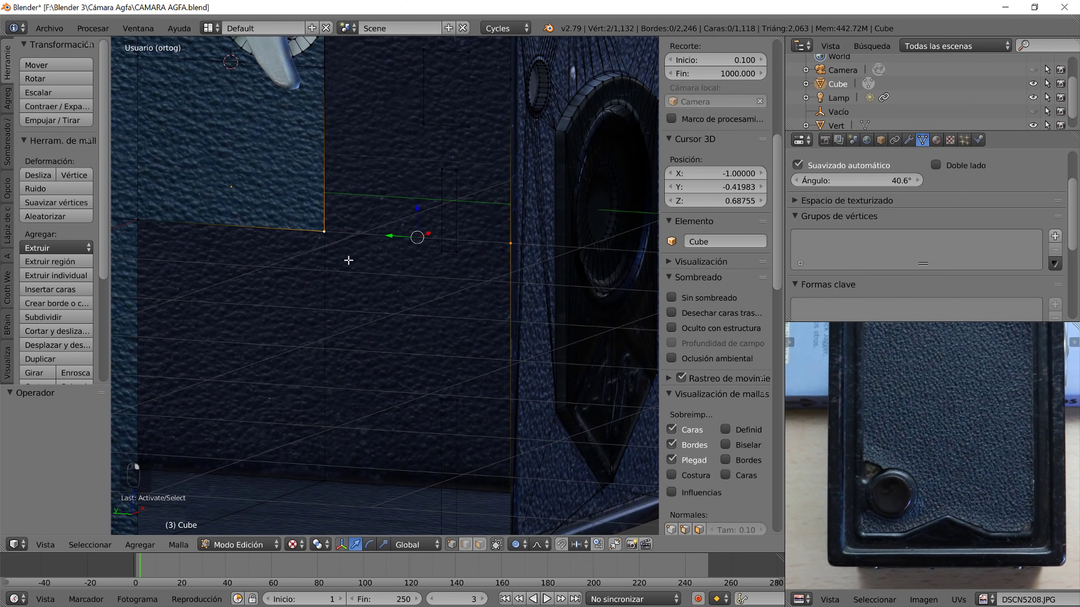
pyautogui.press('f')
pyautogui.scroll(-4, 390, 314)
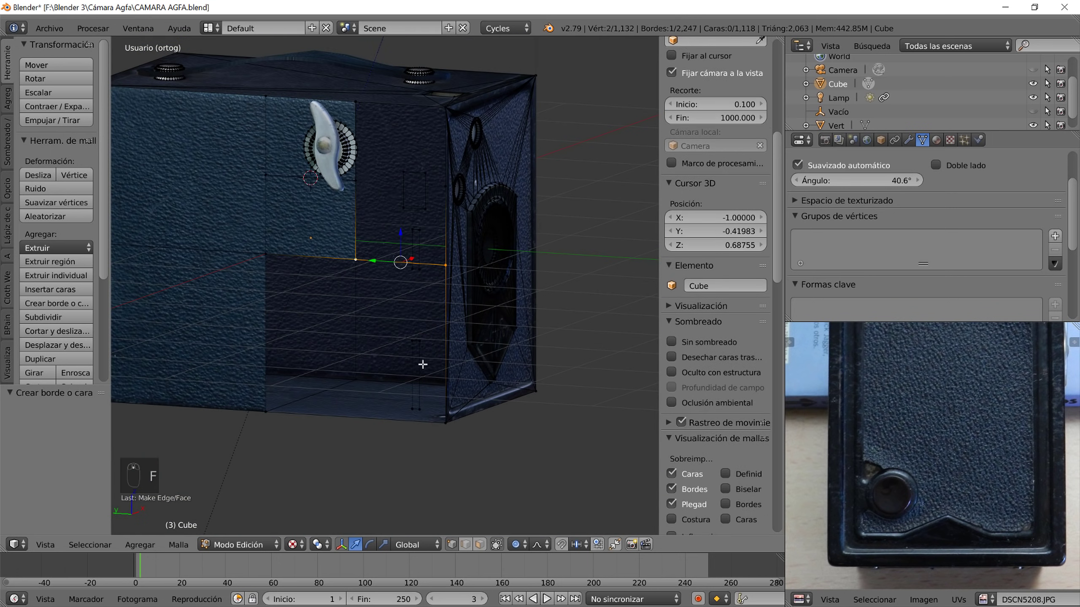
# - Fill the lower side opening with faces around the bottom slot, using the opening's corner vertices and the slot's outline
pyautogui.keyDown('alt'); pyautogui.keyDown('shift'); pyautogui.rightClick(445, 372); pyautogui.keyUp('shift'); pyautogui.keyUp('alt')
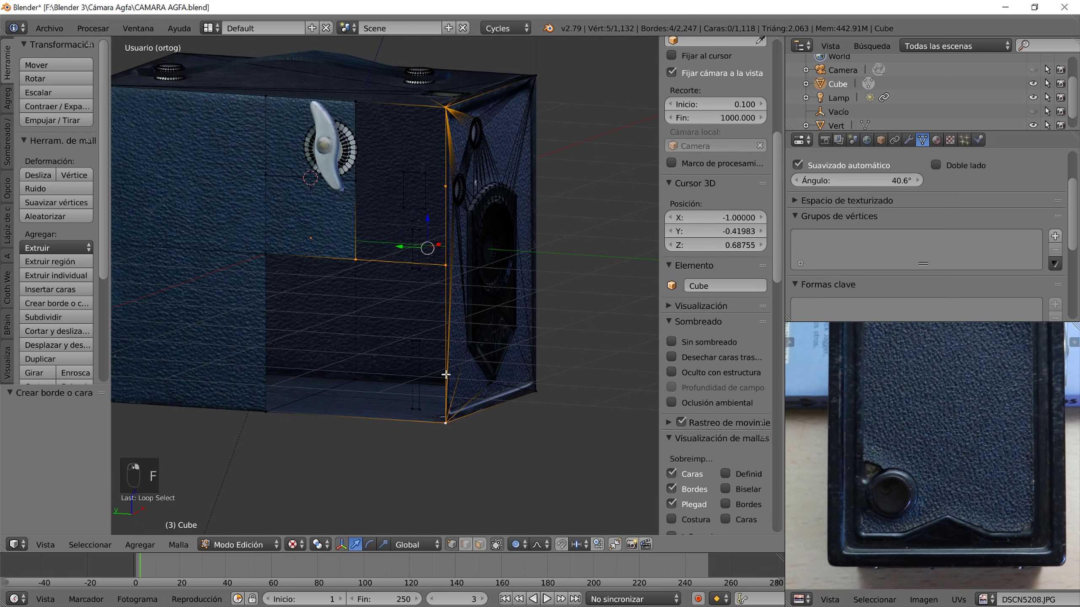
pyautogui.rightClick(366, 259)
pyautogui.keyDown('shift'); pyautogui.rightClick(264, 253); pyautogui.keyUp('shift')
pyautogui.keyDown('shift'); pyautogui.rightClick(274, 411); pyautogui.keyUp('shift')
pyautogui.keyDown('shift'); pyautogui.rightClick(444, 421); pyautogui.keyUp('shift')
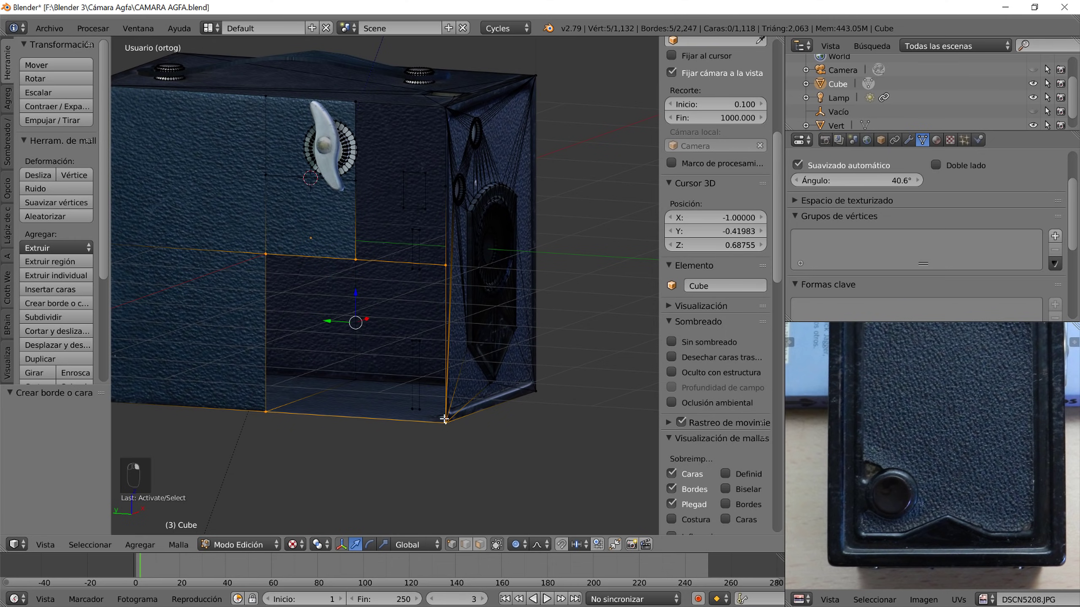
pyautogui.scroll(3, 455, 455)
pyautogui.keyDown('alt'); pyautogui.keyDown('shift'); pyautogui.rightClick(432, 459); pyautogui.keyUp('shift'); pyautogui.keyUp('alt')
pyautogui.hotkey('alt', 'f')
pyautogui.scroll(-2, 410, 377)
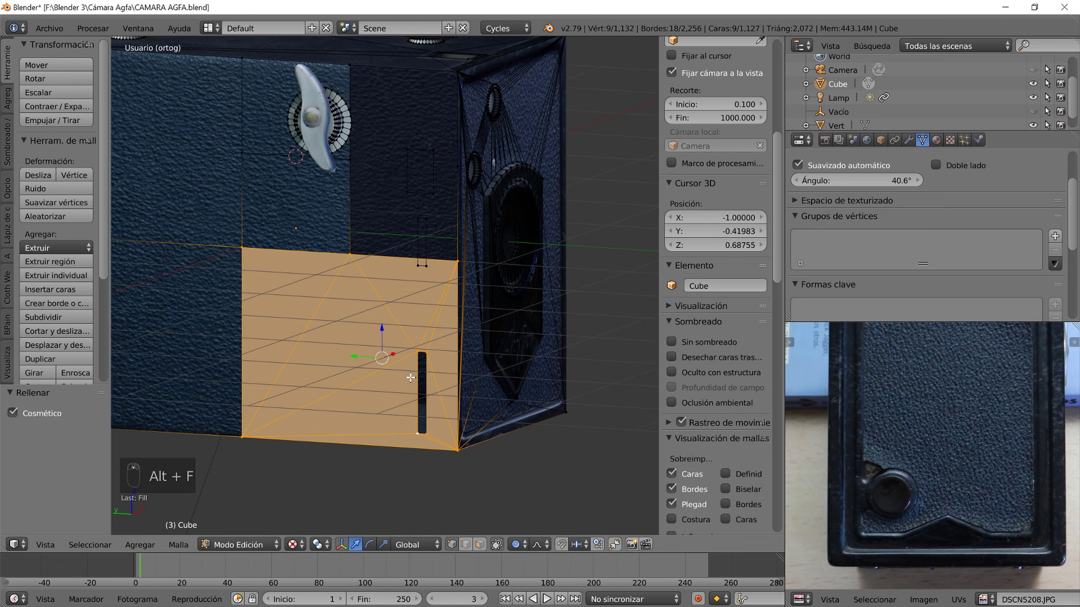
# - Delete the new triangular face that overlaps the upper slot's lower end
pyautogui.moveTo(383, 336); pyautogui.dragTo(403, 345, button='middle')
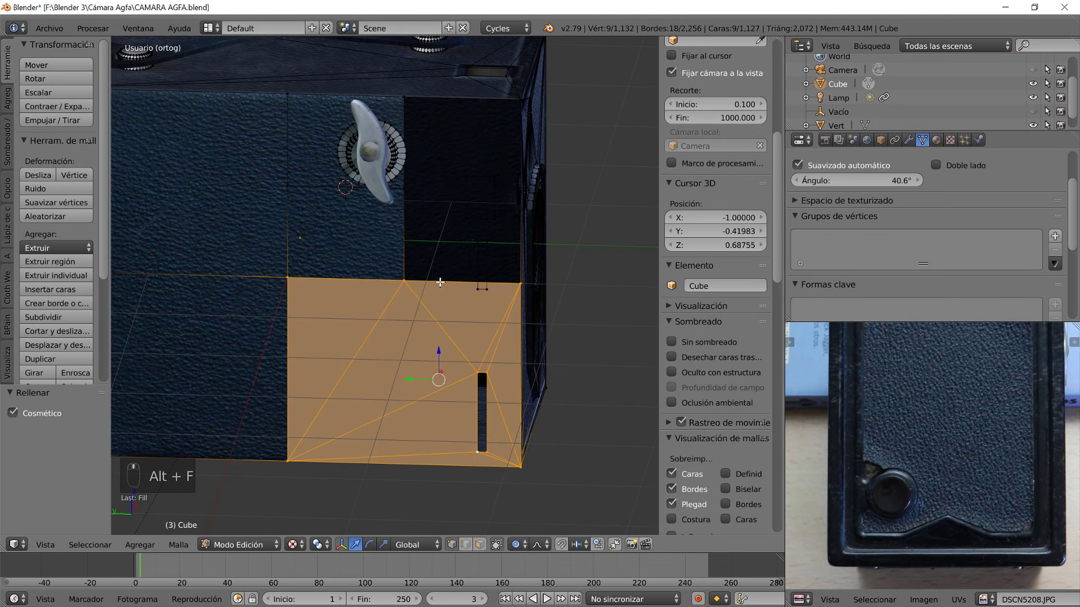
pyautogui.click(476, 547)
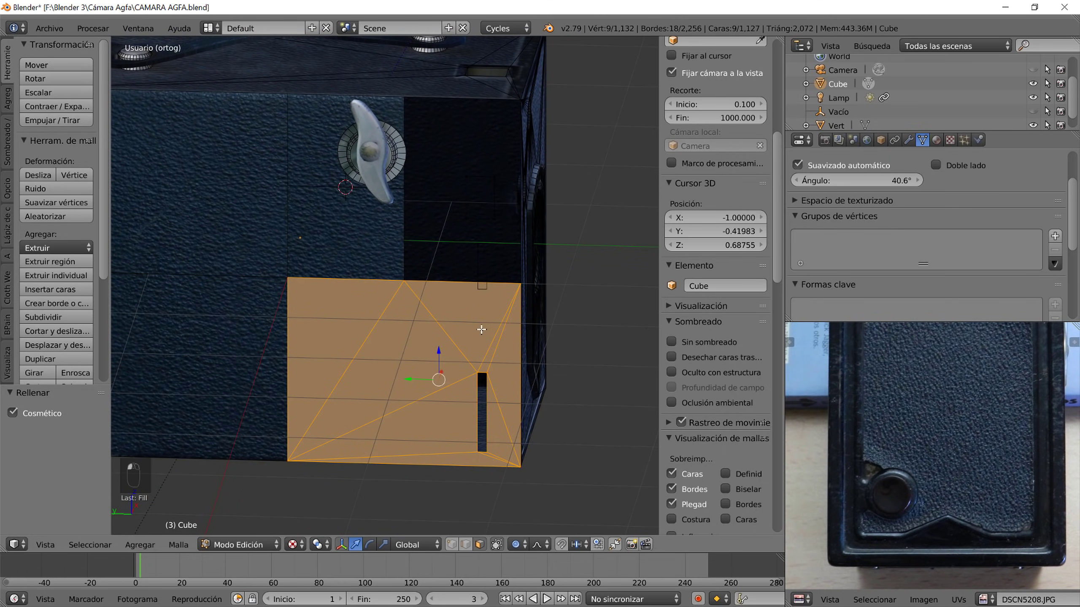
pyautogui.rightClick(479, 331)
pyautogui.press('x')
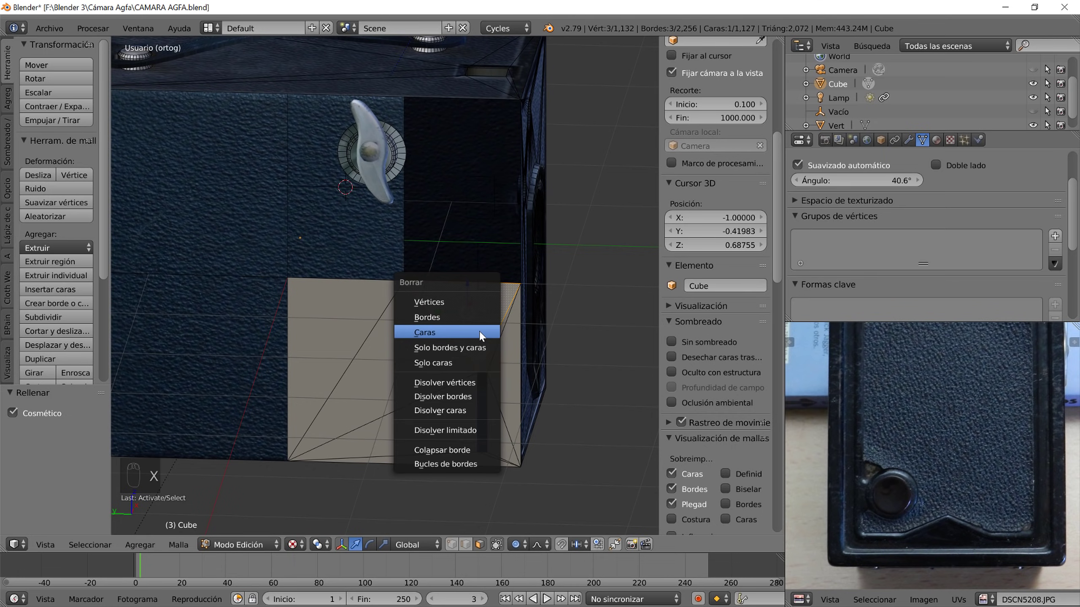
pyautogui.click(483, 333)
# - Select the upper side opening's border together with the outlines of the viewfinder window and the upper slot
pyautogui.moveTo(493, 371); pyautogui.dragTo(482, 506, button='middle')
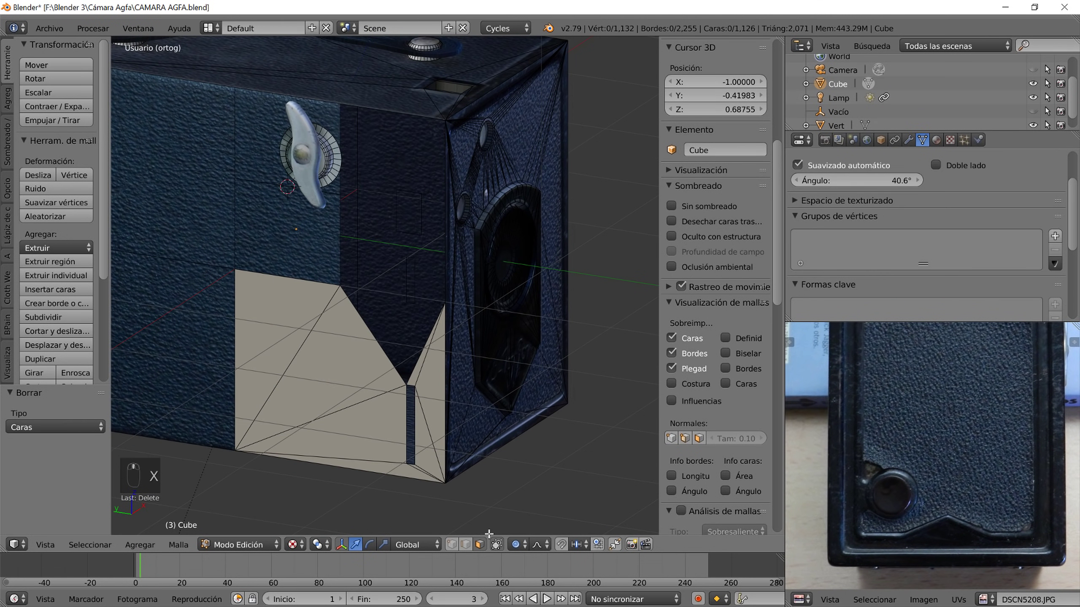
pyautogui.keyDown('alt'); pyautogui.rightClick(414, 364); pyautogui.keyUp('alt')
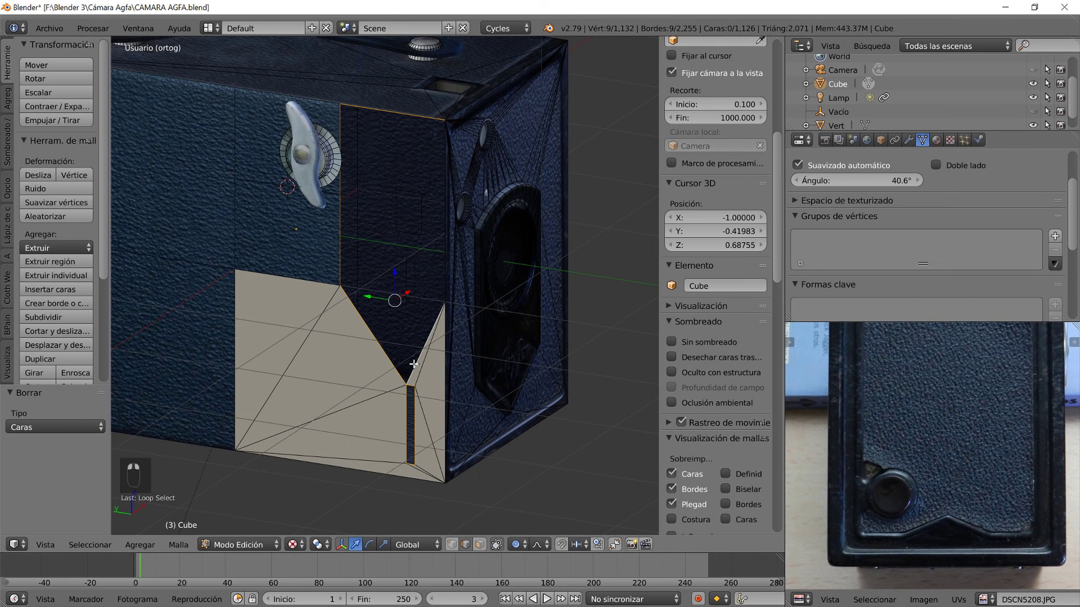
pyautogui.keyDown('shift'); pyautogui.rightClick(444, 275); pyautogui.keyUp('shift')
pyautogui.keyDown('shift'); pyautogui.rightClick(443, 191); pyautogui.keyUp('shift')
pyautogui.scroll(4, 410, 266)
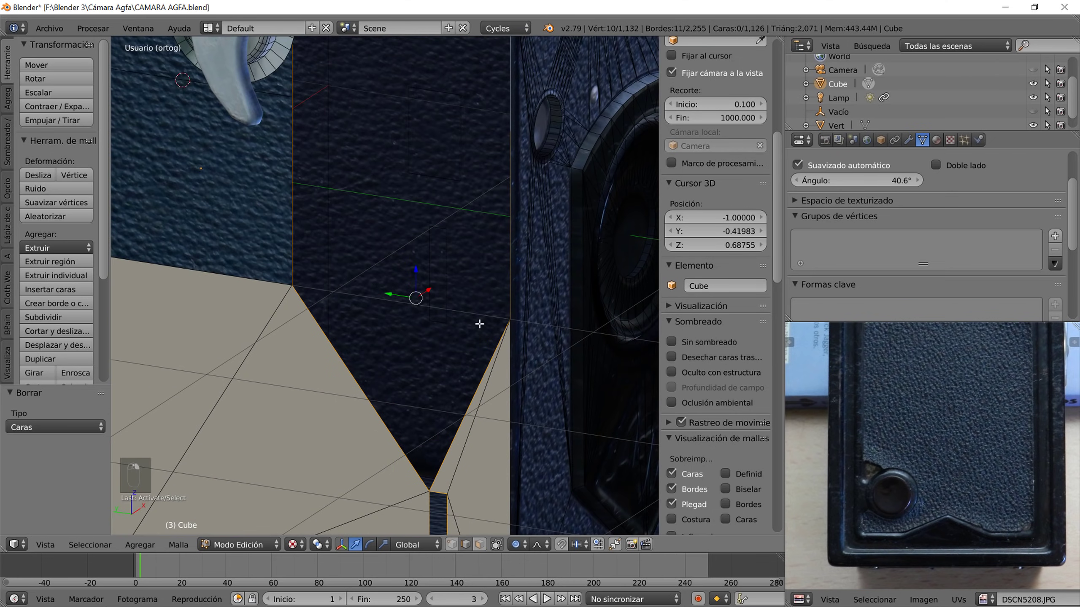
pyautogui.scroll(3, 473, 304)
pyautogui.keyDown('shift'); pyautogui.moveTo(457, 170); pyautogui.dragTo(381, 403, button='middle'); pyautogui.keyUp('shift')
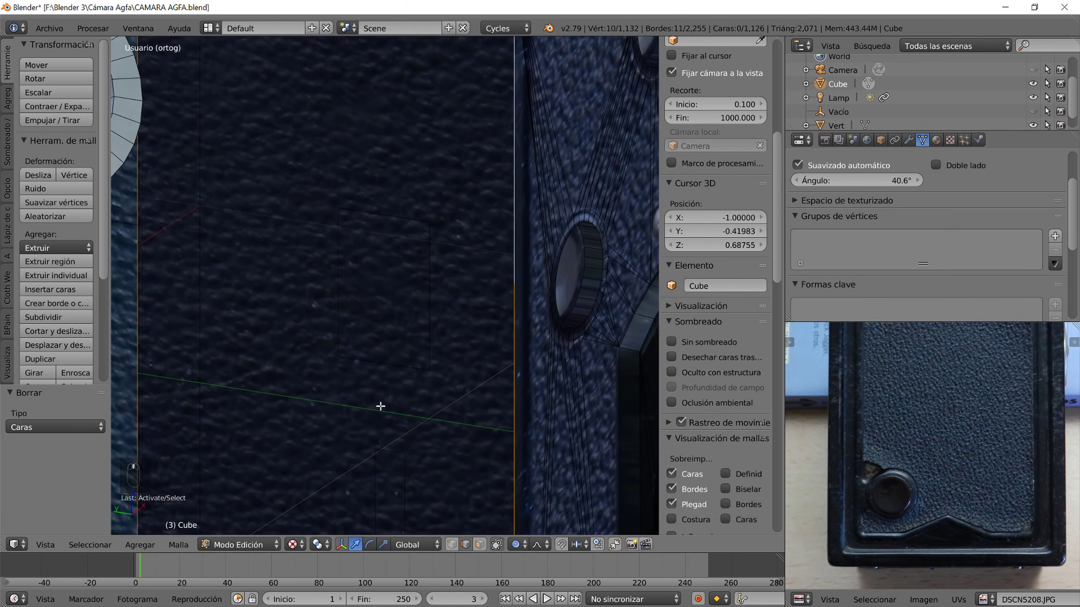
pyautogui.keyDown('alt'); pyautogui.keyDown('shift'); pyautogui.rightClick(424, 307); pyautogui.keyUp('shift'); pyautogui.keyUp('alt')
pyautogui.scroll(-3, 415, 483)
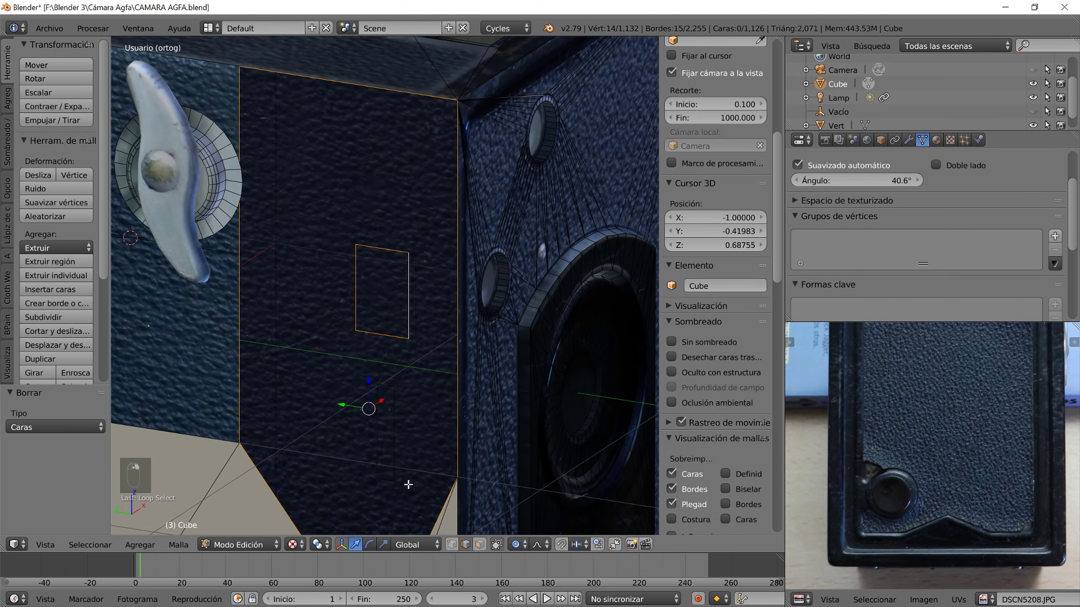
pyautogui.keyDown('shift'); pyautogui.scroll(-4, 402, 362); pyautogui.keyUp('shift')
pyautogui.scroll(4, 402, 376)
pyautogui.keyDown('alt'); pyautogui.keyDown('shift'); pyautogui.rightClick(423, 323); pyautogui.keyUp('shift'); pyautogui.keyUp('alt')
# - Try the Fill command on the selected borders, undo it, and revert the attempted loop selection at the bottom slot
pyautogui.hotkey('alt', 'f')
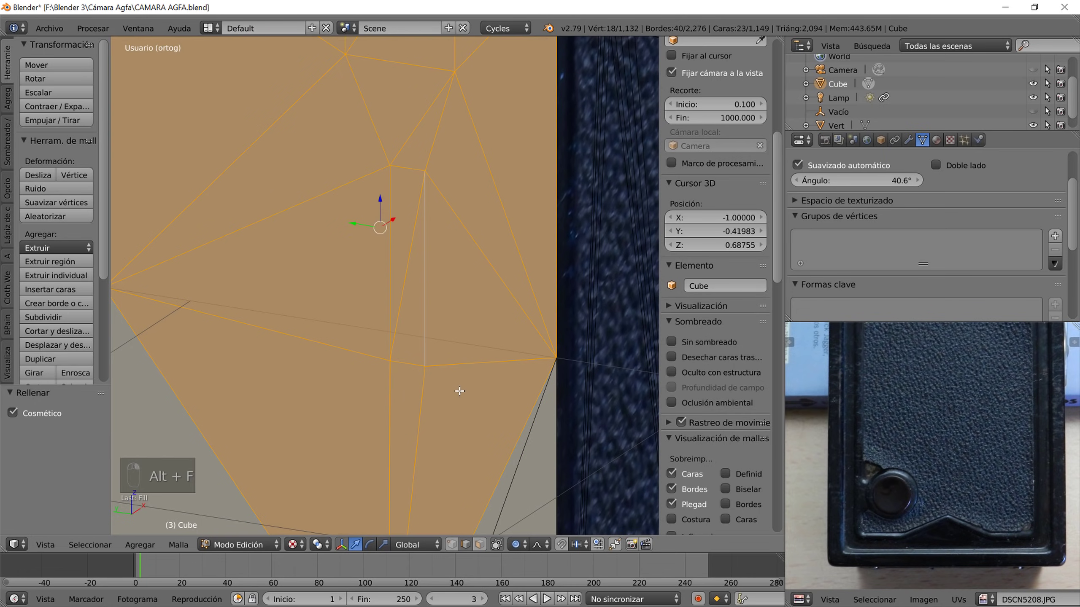
pyautogui.scroll(-6, 460, 391)
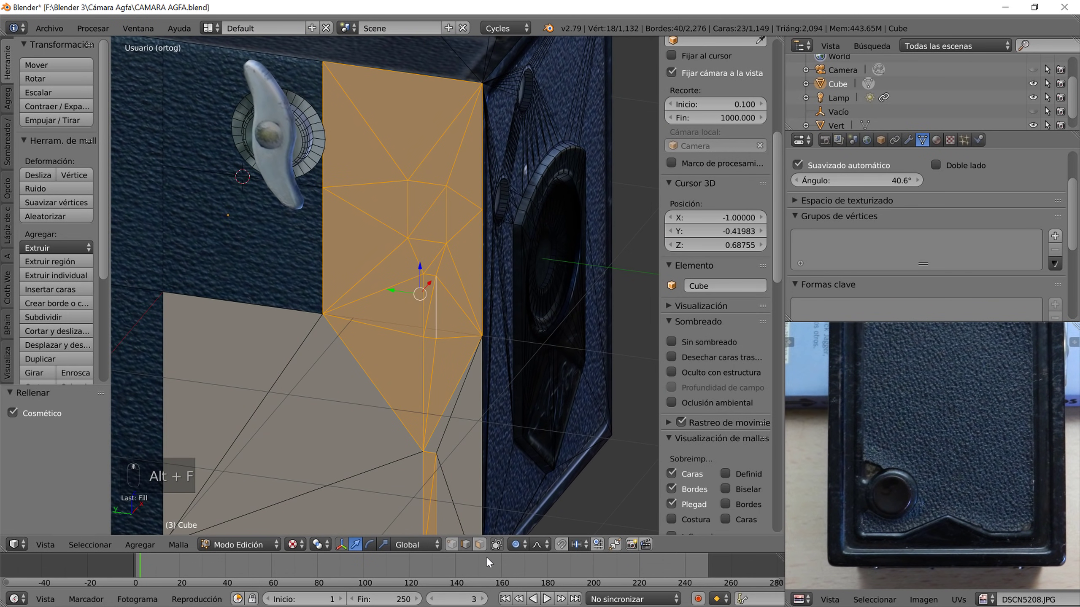
pyautogui.hotkey('ctrl', 'z')
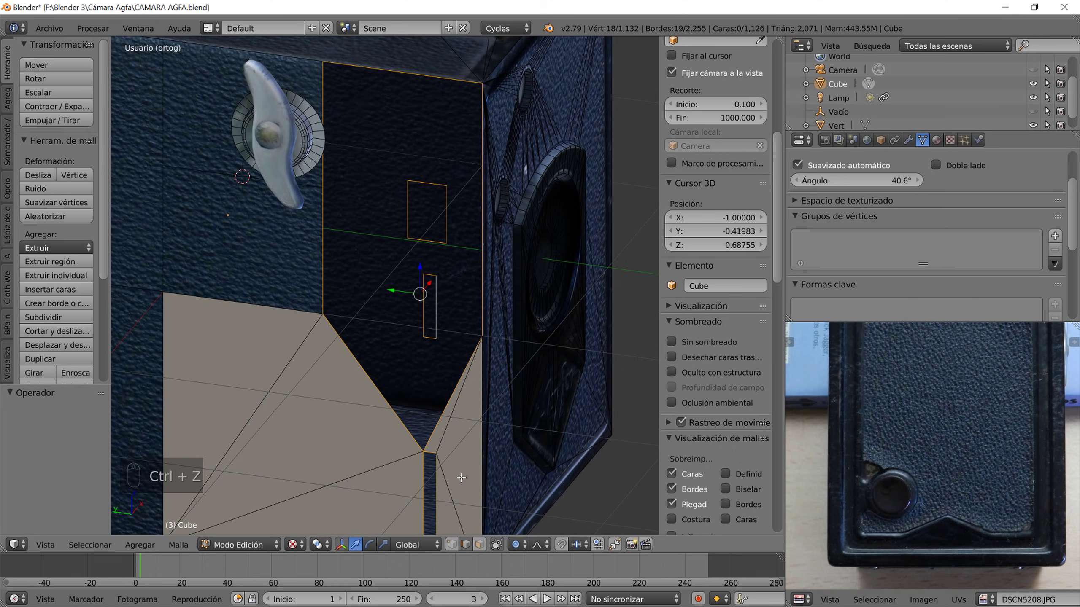
pyautogui.keyDown('alt'); pyautogui.click(437, 488); pyautogui.keyUp('alt')
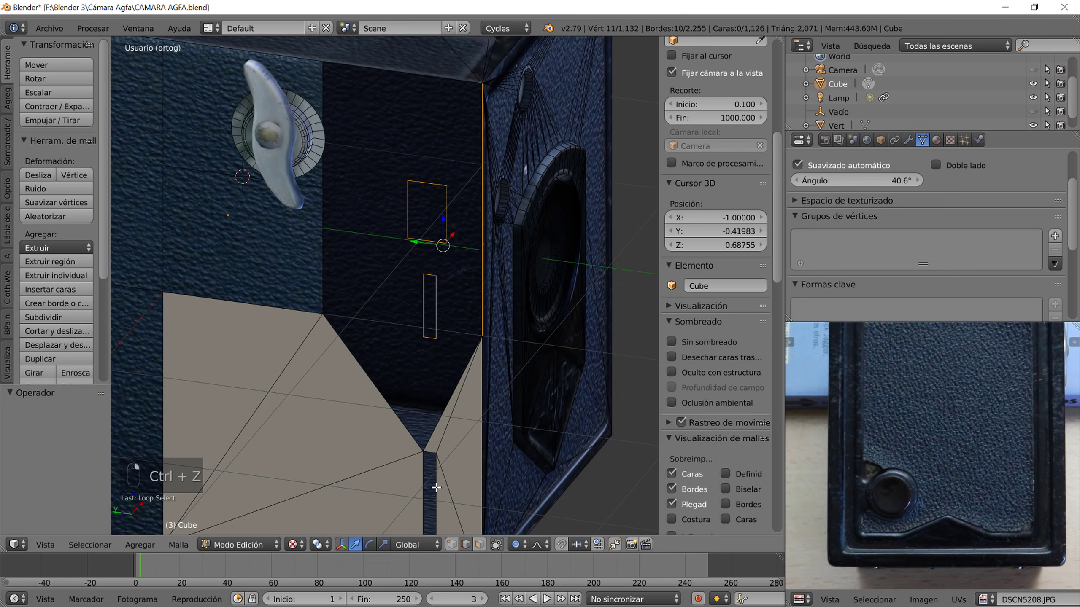
pyautogui.hotkey('ctrl', 'z')
# - Deselect the bottom slot's extra vertices and fill the upper opening around the viewfinder window and upper slot
pyautogui.moveTo(431, 496)
pyautogui.keyDown('shift'); pyautogui.mouseDown(button='middle')
pyautogui.moveTo(409, 374)
pyautogui.moveTo(385, 423)
pyautogui.moveTo(425, 340)
pyautogui.mouseUp(button='middle'); pyautogui.keyUp('shift')
pyautogui.press('c')
pyautogui.rightClick(377, 334)
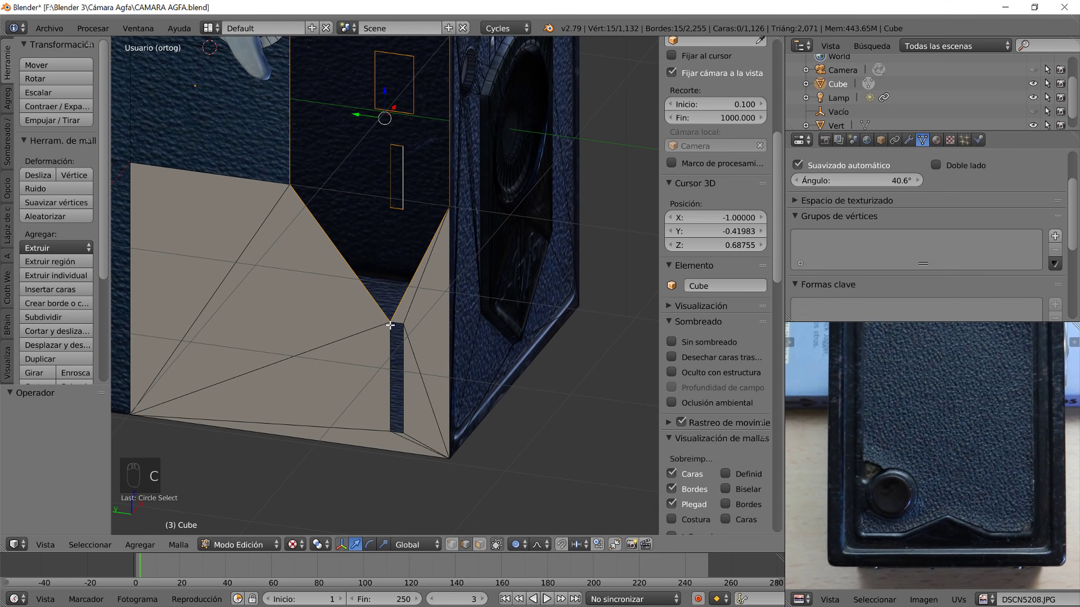
pyautogui.hotkey('alt', 'f')
pyautogui.keyDown('shift'); pyautogui.moveTo(420, 224); pyautogui.dragTo(438, 572, button='middle'); pyautogui.keyUp('shift')
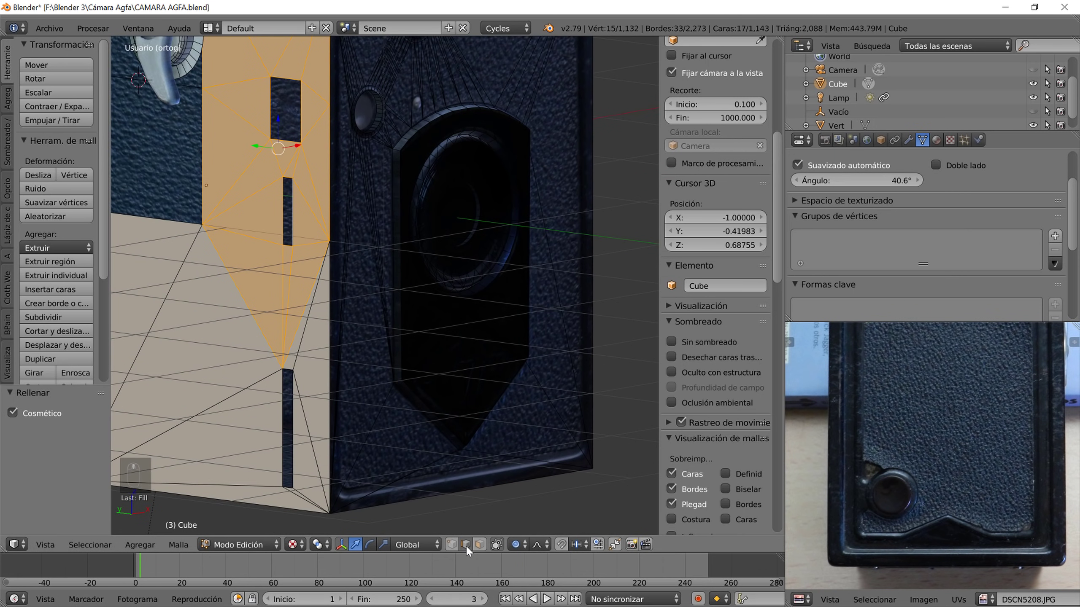
# - Extrude the bottom slot's outline about 0.057 inward along X and close its end with a face
pyautogui.keyDown('alt'); pyautogui.rightClick(290, 475); pyautogui.keyUp('alt')
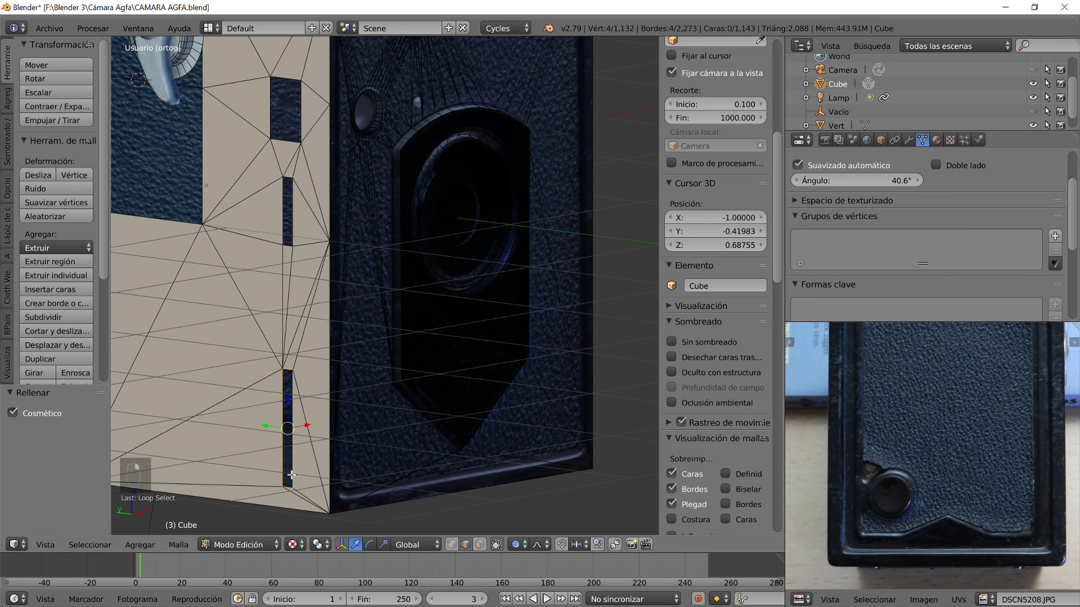
pyautogui.keyDown('shift'); pyautogui.moveTo(332, 469); pyautogui.dragTo(386, 431, button='middle'); pyautogui.keyUp('shift')
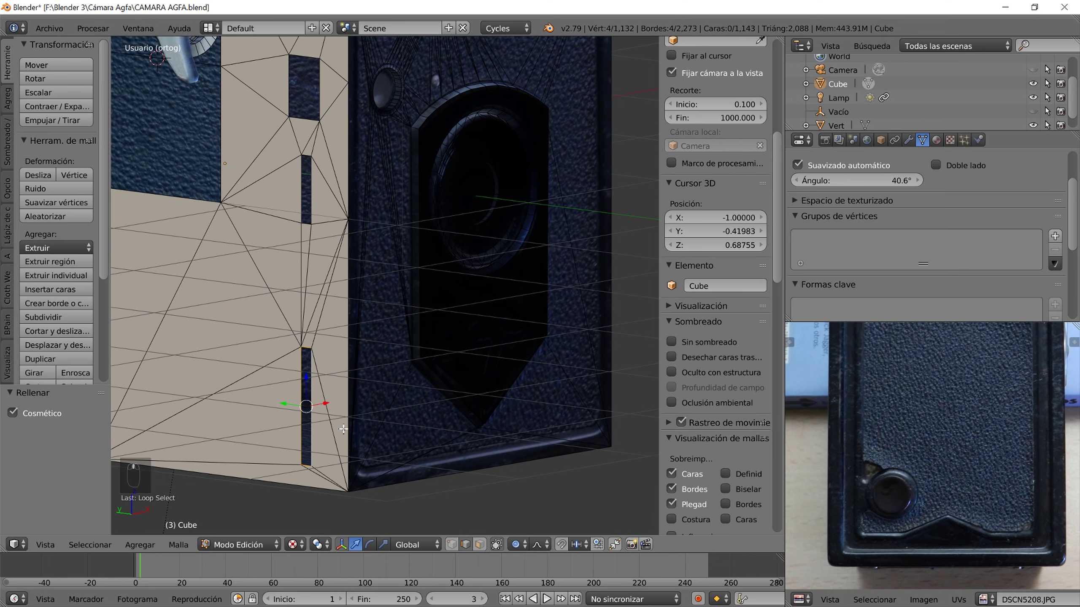
pyautogui.press('e')
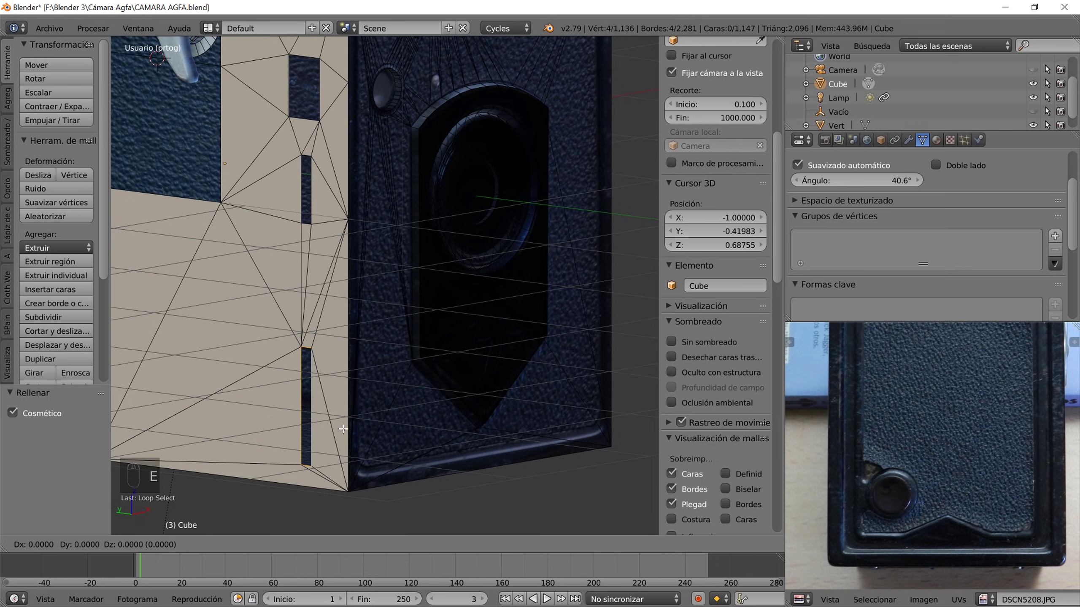
pyautogui.press('x')
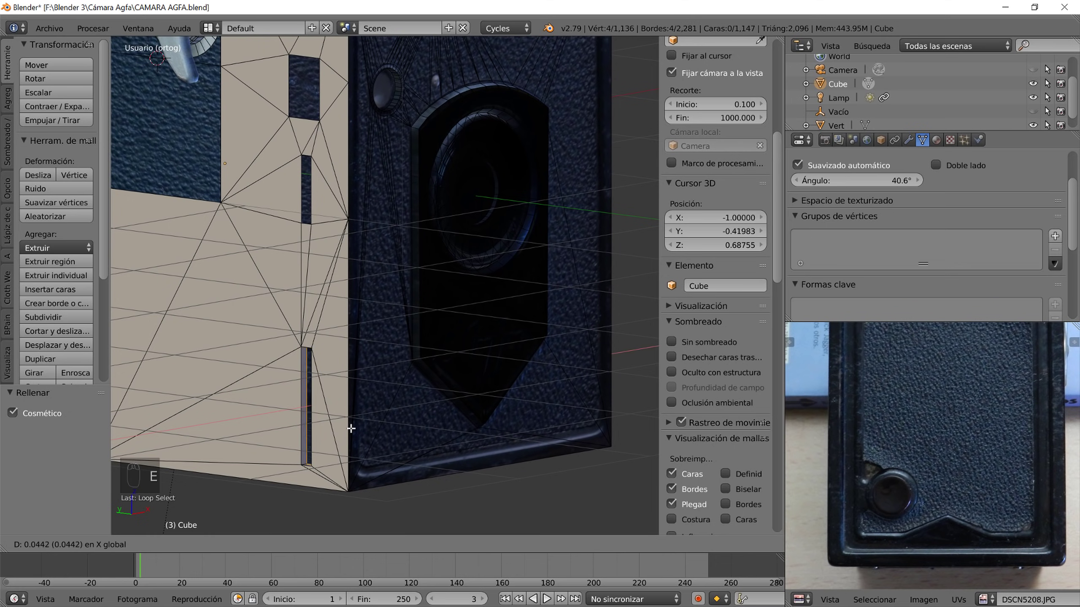
pyautogui.click(350, 428)
pyautogui.press('g')
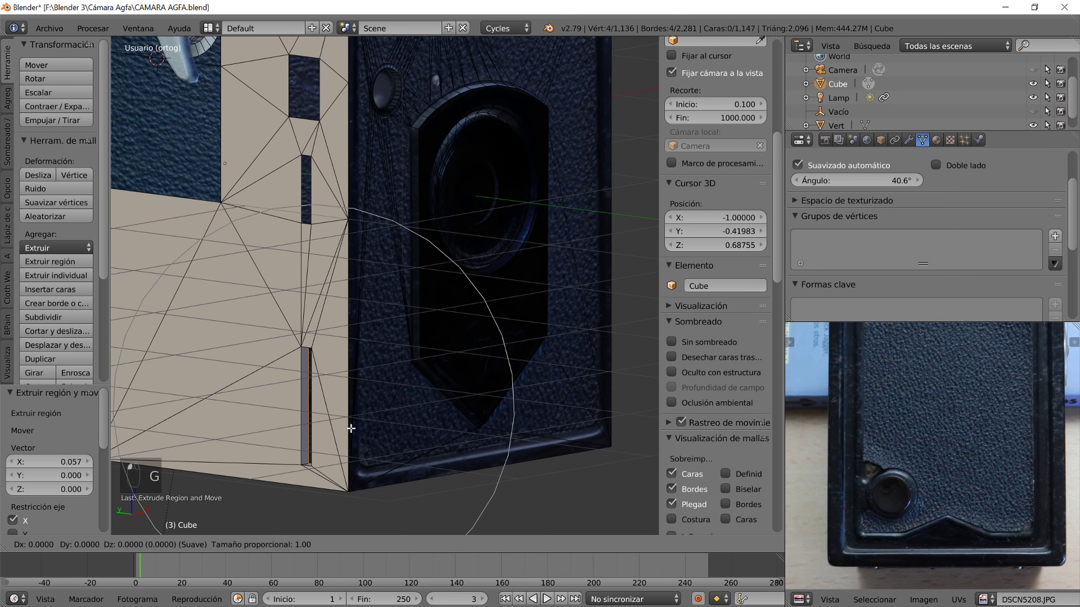
pyautogui.rightClick(350, 428)
pyautogui.press('f')
# - Extrude the upper slot's outline about 0.068 inward along X and cap it with a face
pyautogui.keyDown('alt'); pyautogui.rightClick(310, 198); pyautogui.keyUp('alt')
pyautogui.press('e')
pyautogui.press('x')
pyautogui.click(335, 232)
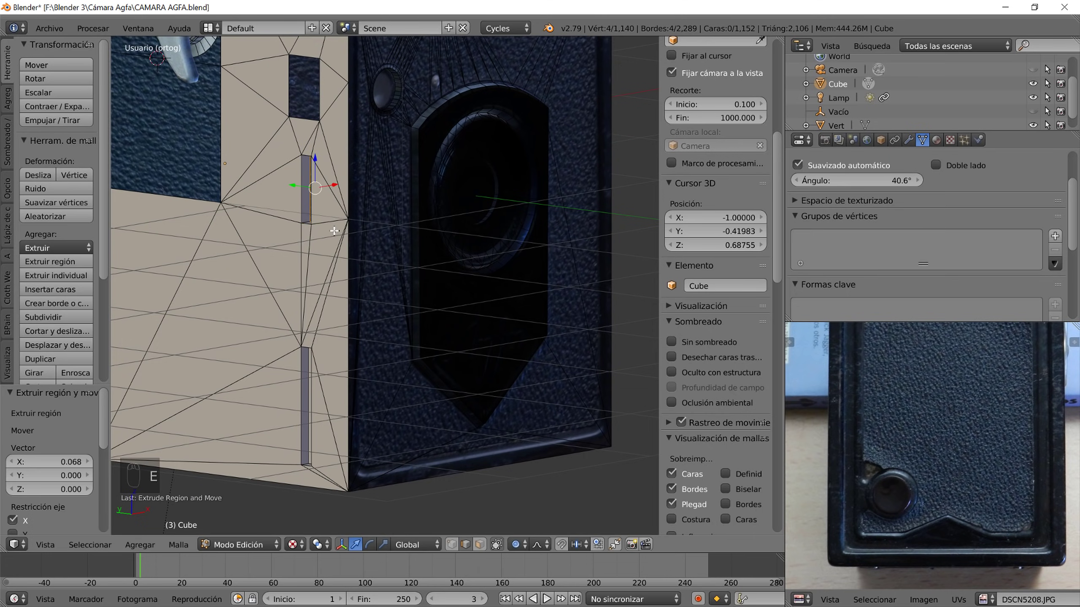
pyautogui.press('f')
# - Extrude the viewfinder window's outline about 0.08 inward along X and close the recess with a face
pyautogui.moveTo(334, 231); pyautogui.dragTo(344, 294, button='middle')
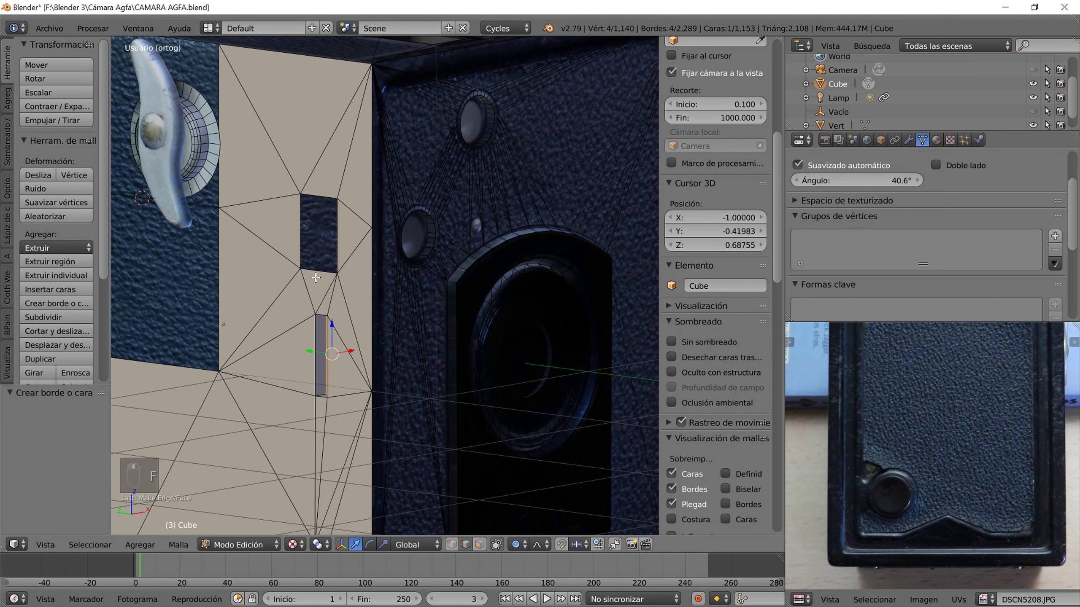
pyautogui.press('e')
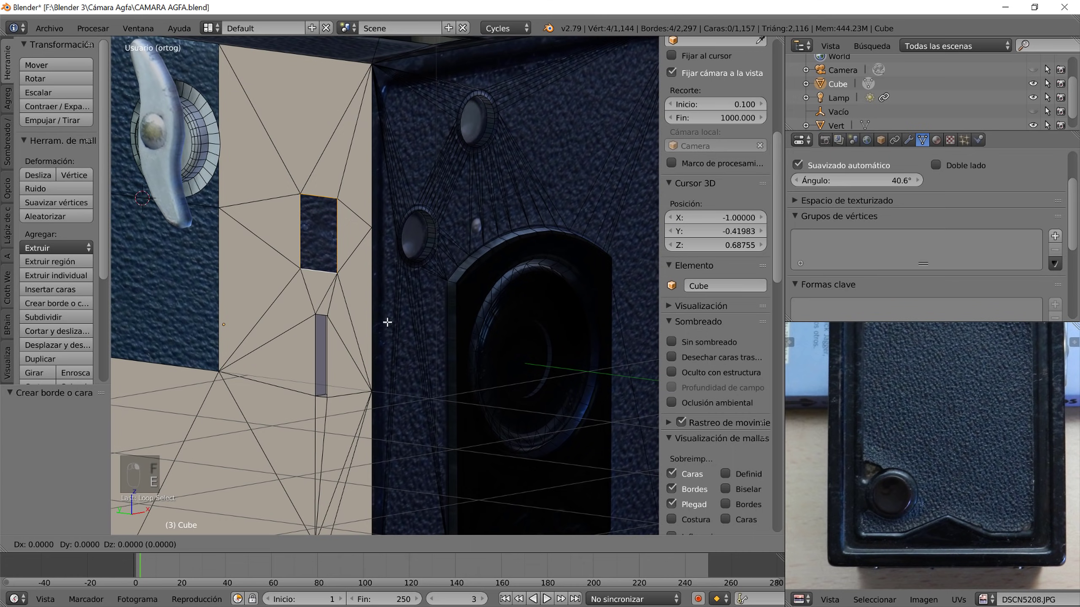
pyautogui.press('x')
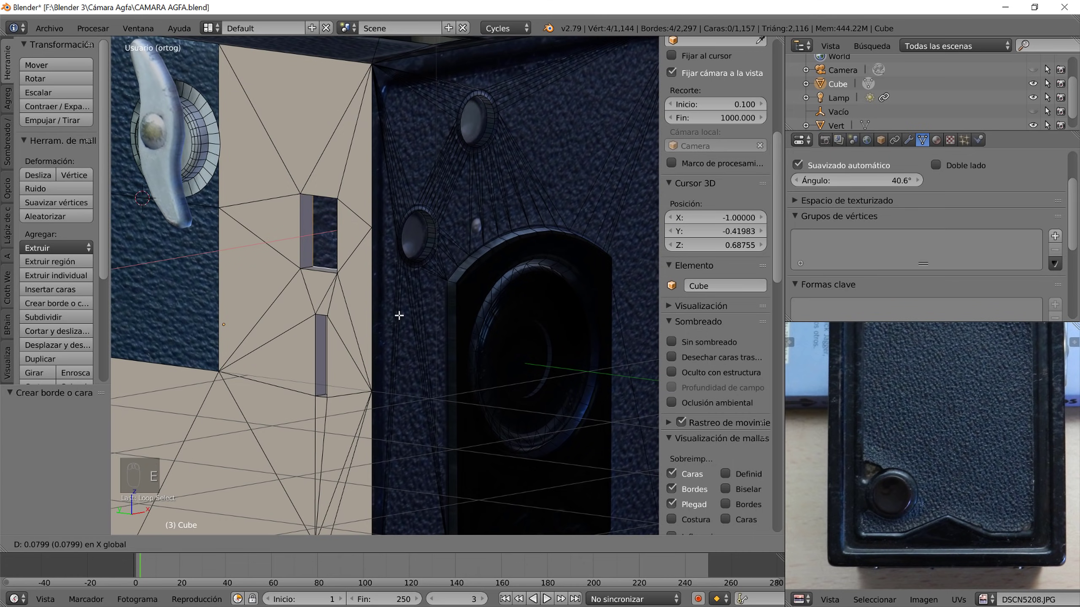
pyautogui.click(399, 315)
pyautogui.press('f')
# - Switch to the UV Editing layout and view the camera from the left in the 3D view
pyautogui.moveTo(397, 315); pyautogui.dragTo(338, 366, button='middle')
pyautogui.click(209, 29)
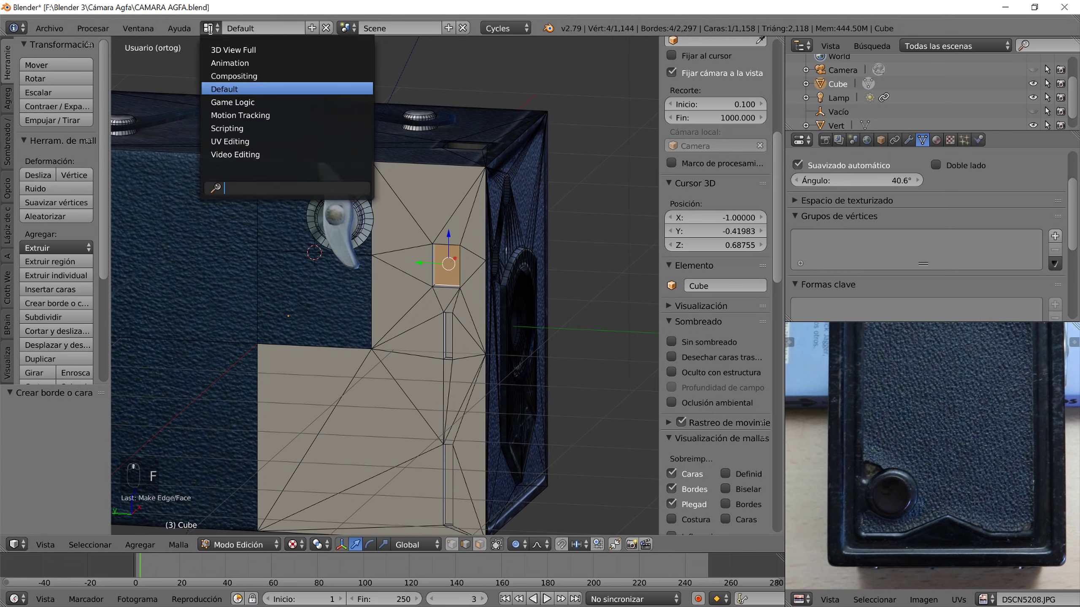
pyautogui.click(229, 142)
pyautogui.scroll(-5, 626, 382)
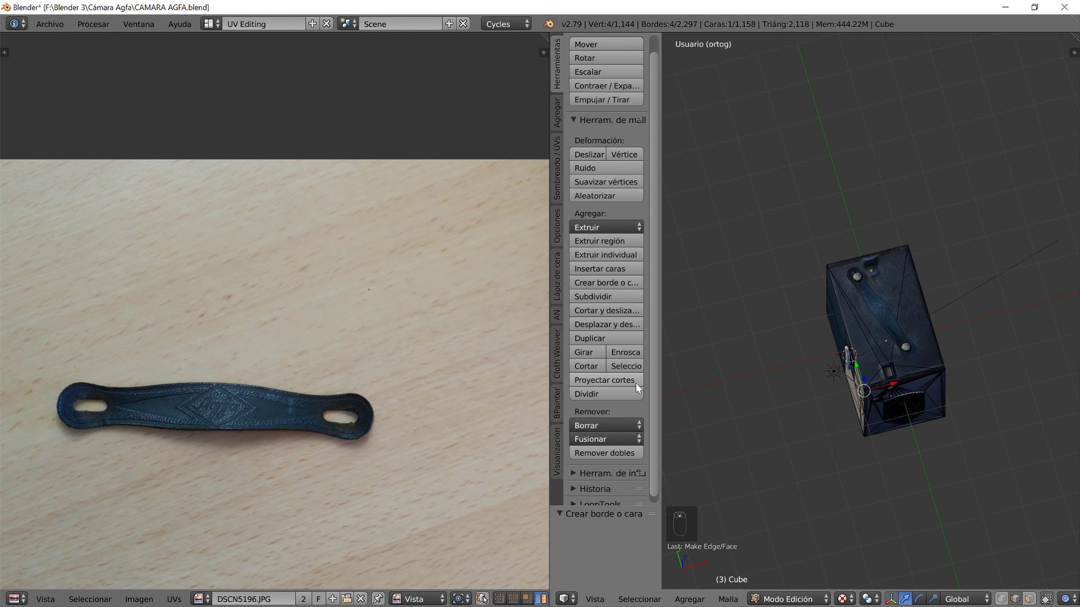
pyautogui.press('ctrl+KP_3')
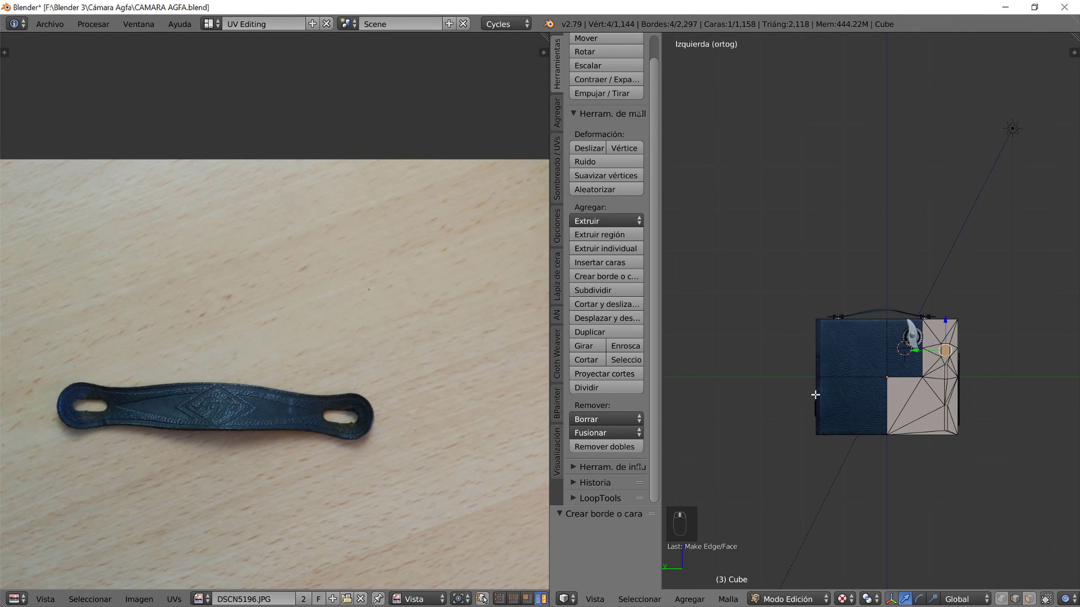
# - Browse the loaded reference photos and display DSCN5200.JPG in the UV editor
pyautogui.click(200, 599)
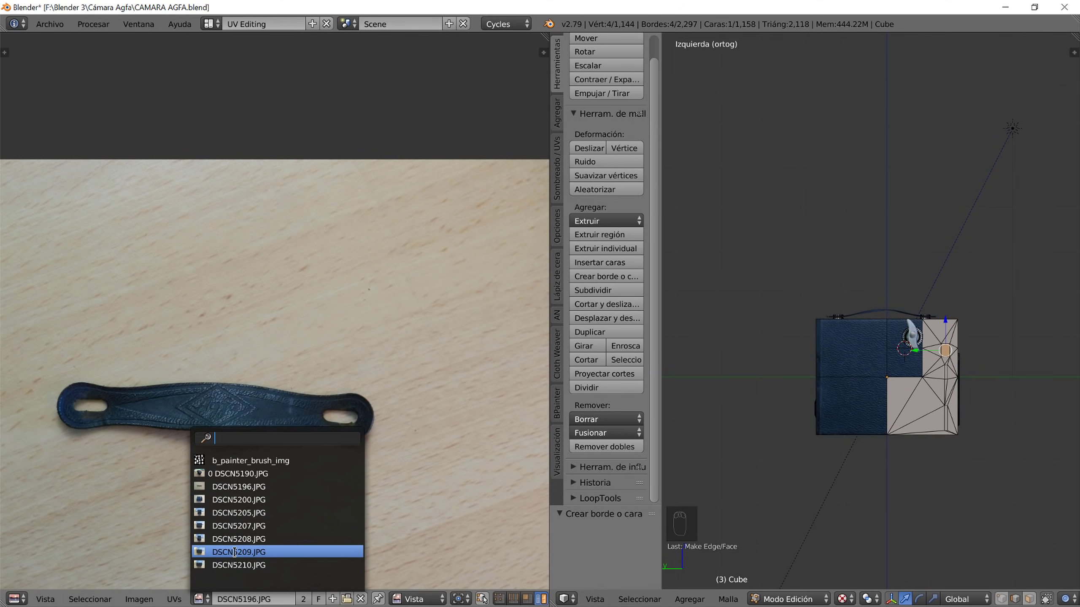
pyautogui.click(238, 526)
pyautogui.click(200, 599)
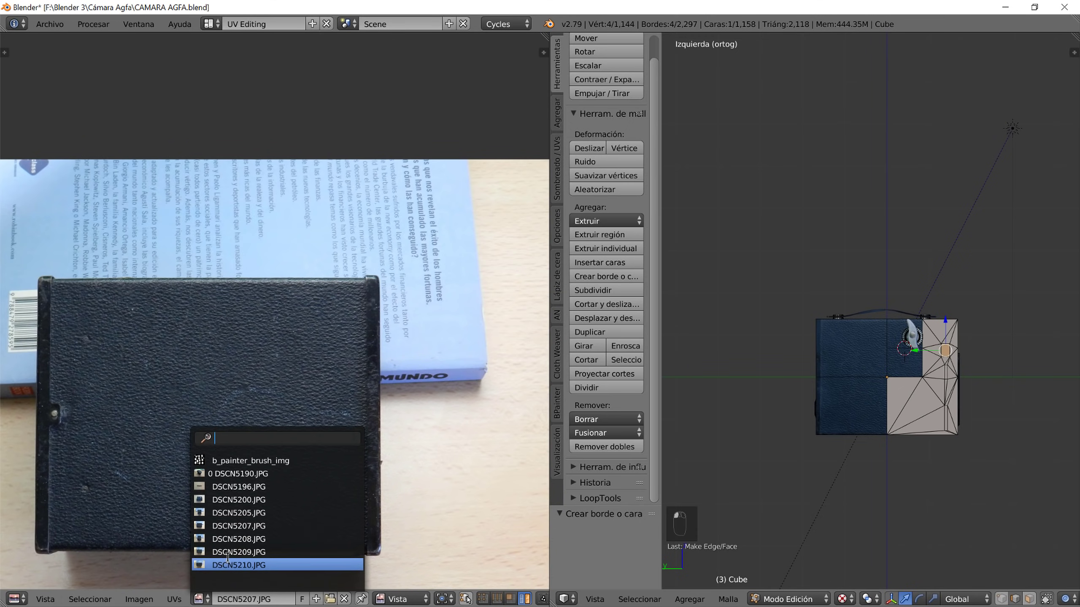
pyautogui.click(236, 559)
pyautogui.click(207, 599)
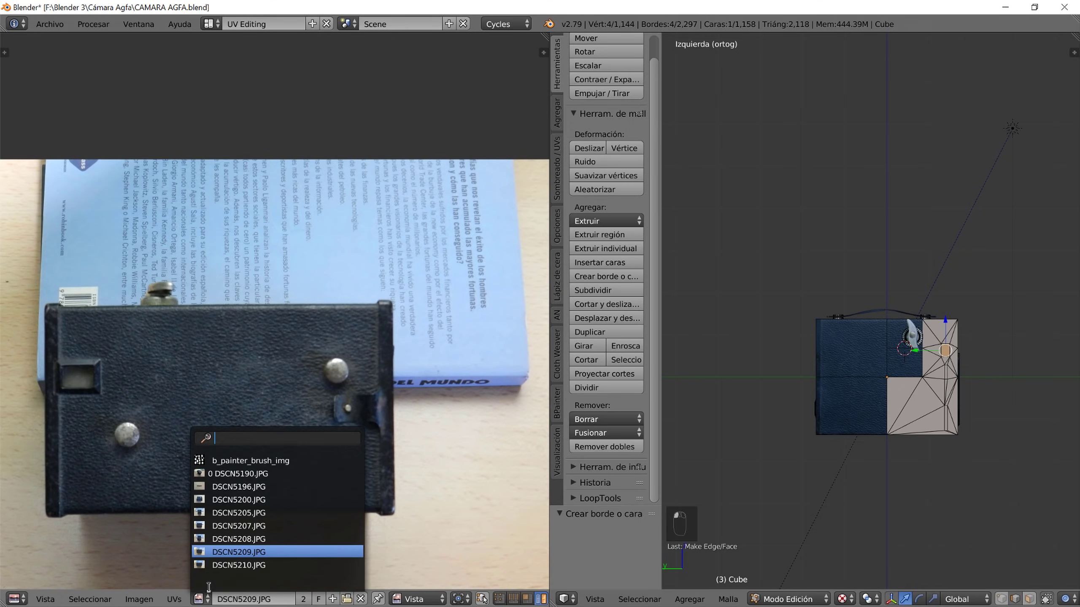
pyautogui.click(238, 500)
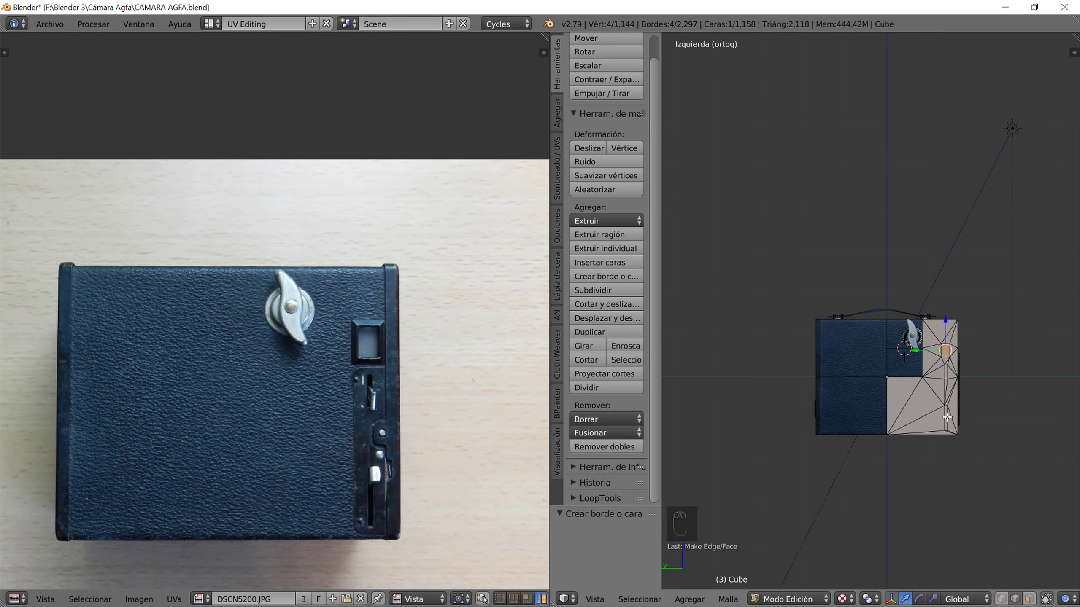
# - Deselect the whole camera mesh and centre the untextured part of its left side in the 3D view
pyautogui.scroll(4, 947, 414)
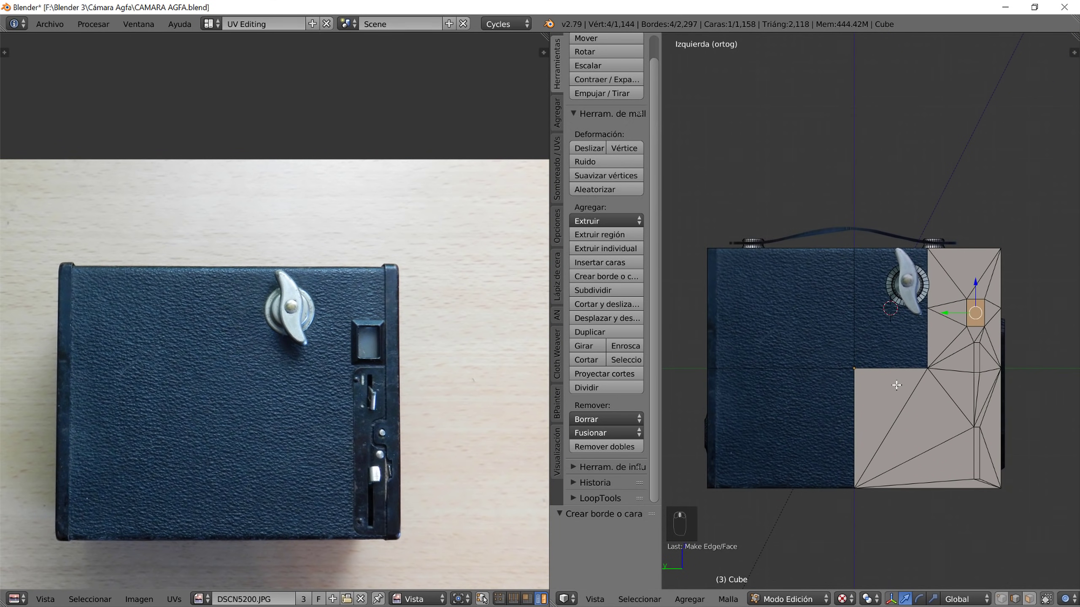
pyautogui.press('a')
pyautogui.press('a')
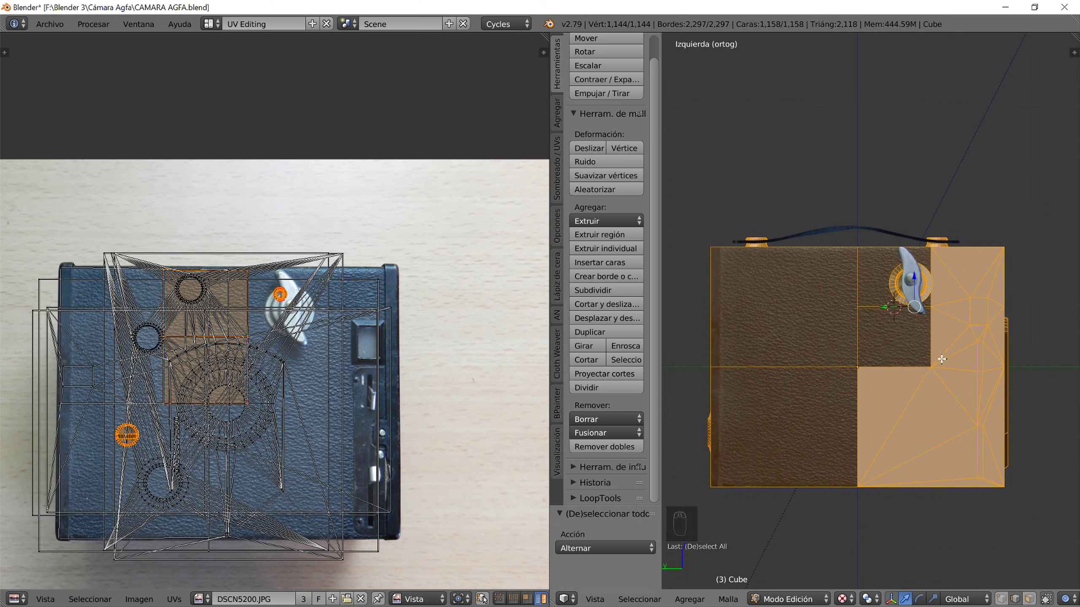
pyautogui.press('a')
pyautogui.press('b')
pyautogui.moveTo(1046, 500); pyautogui.dragTo(1041, 532)
pyautogui.press('b')
pyautogui.rightClick(1041, 512)
pyautogui.keyDown('shift'); pyautogui.moveTo(948, 295); pyautogui.dragTo(895, 319, button='middle'); pyautogui.keyUp('shift')
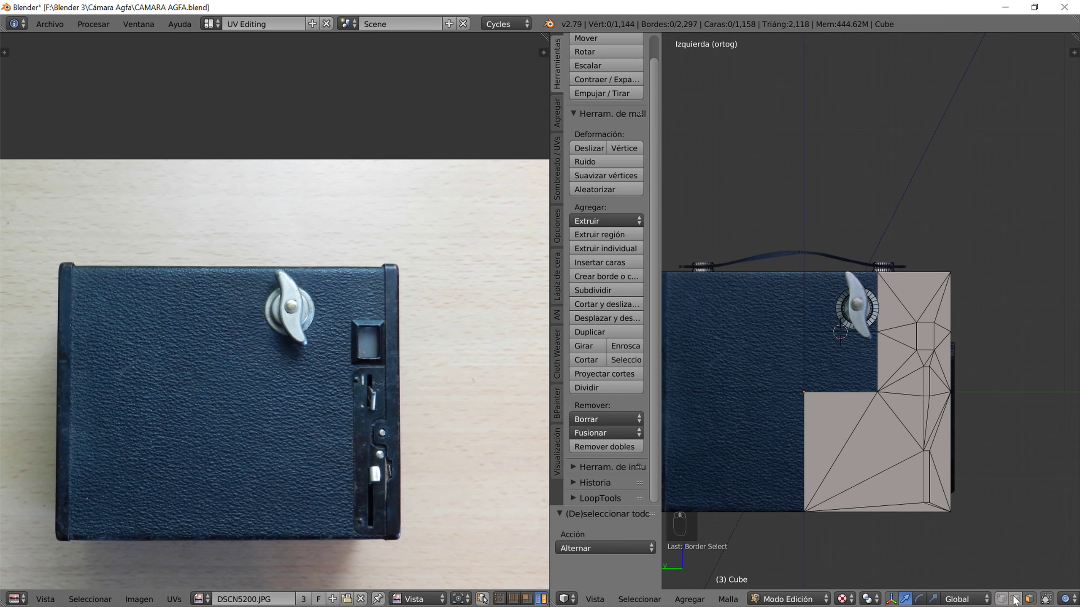
# - Circle-select all untextured faces on the camera's left side and project their UVs from view
pyautogui.press('c')
pyautogui.moveTo(913, 311)
pyautogui.mouseDown()
pyautogui.moveTo(903, 482)
pyautogui.moveTo(912, 476)
pyautogui.moveTo(845, 440)
pyautogui.mouseUp()
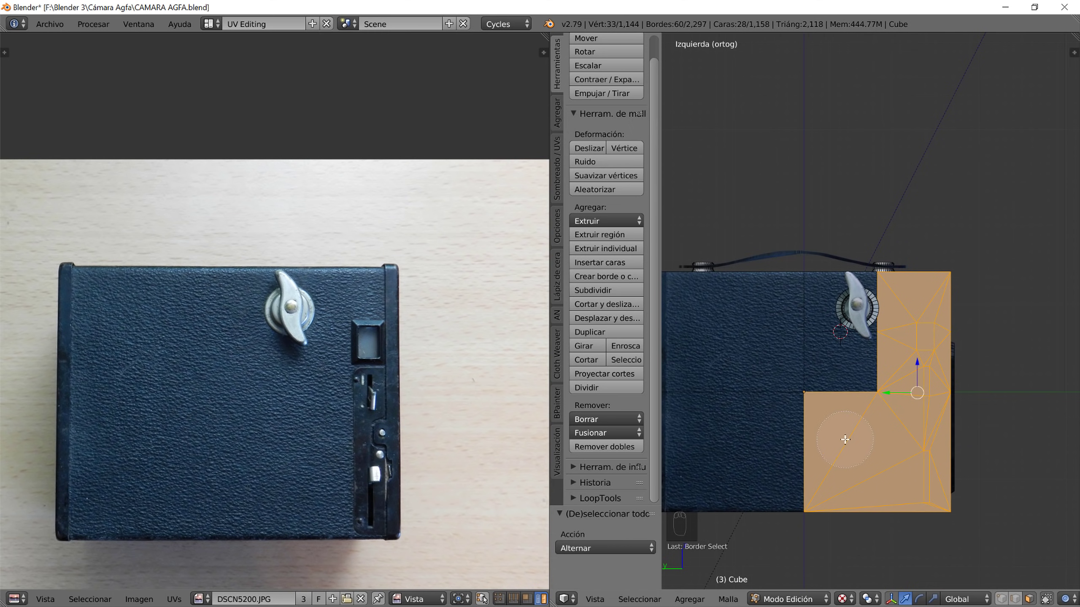
pyautogui.rightClick(847, 432)
pyautogui.scroll(-2, 391, 412)
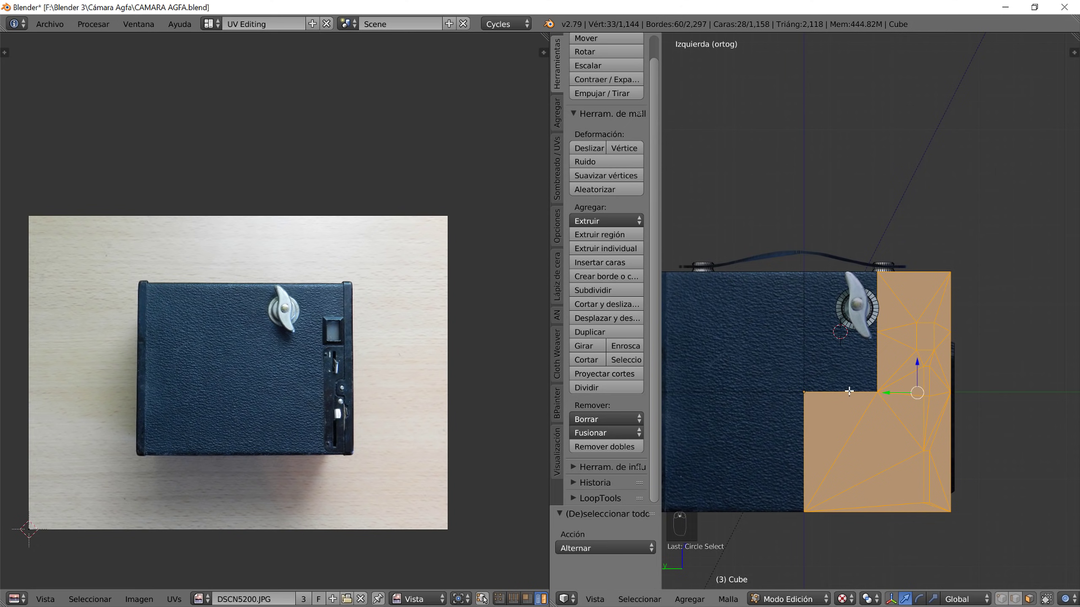
pyautogui.press('u')
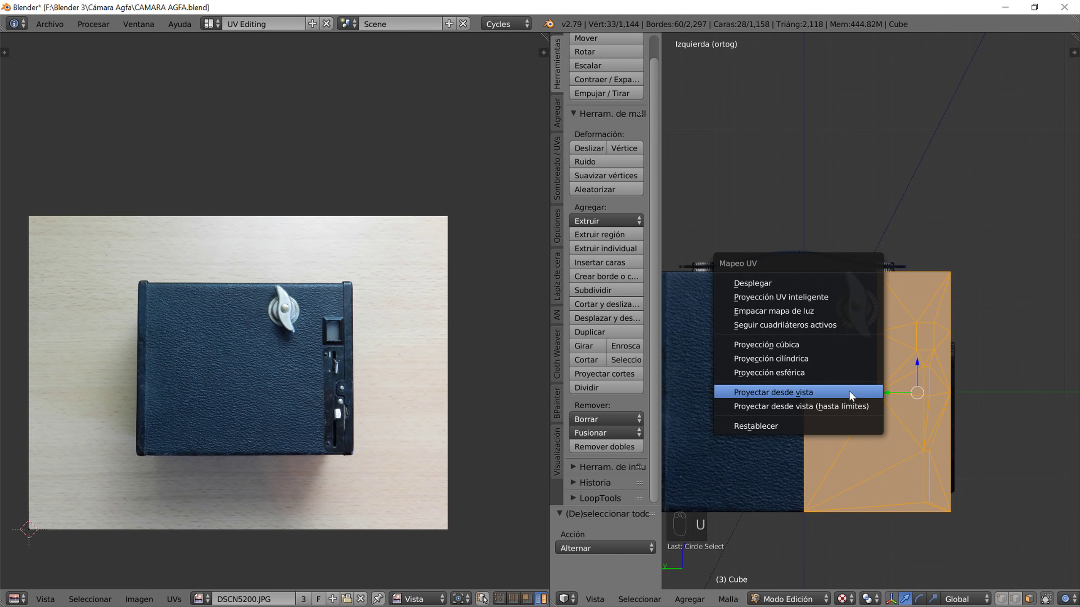
pyautogui.click(849, 392)
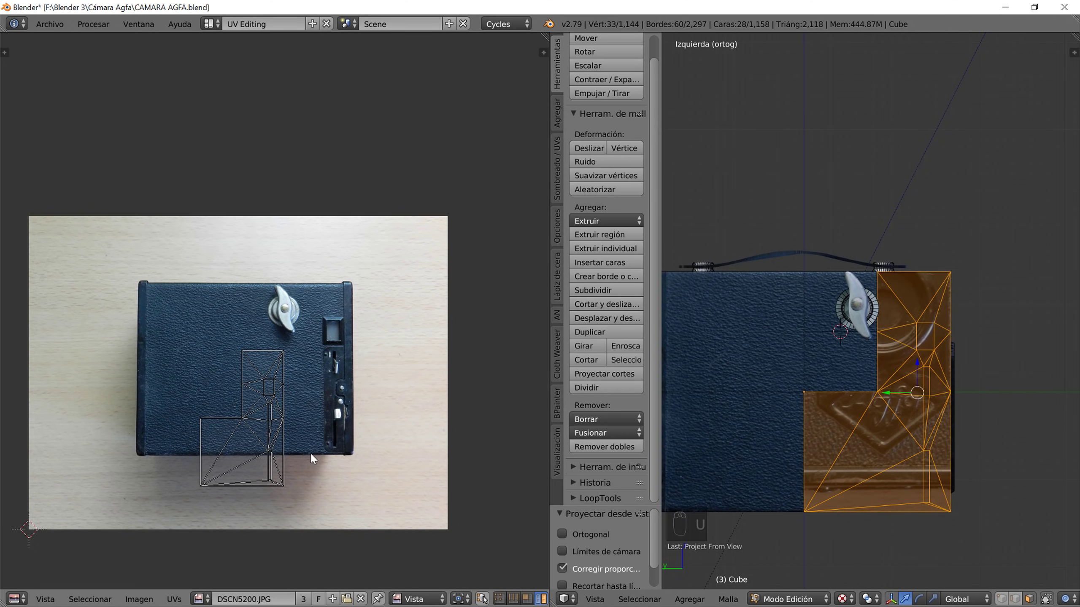
# - Assign the Izquierda material to the selected side faces in the Compositing layout and return to UV Editing
pyautogui.click(210, 24)
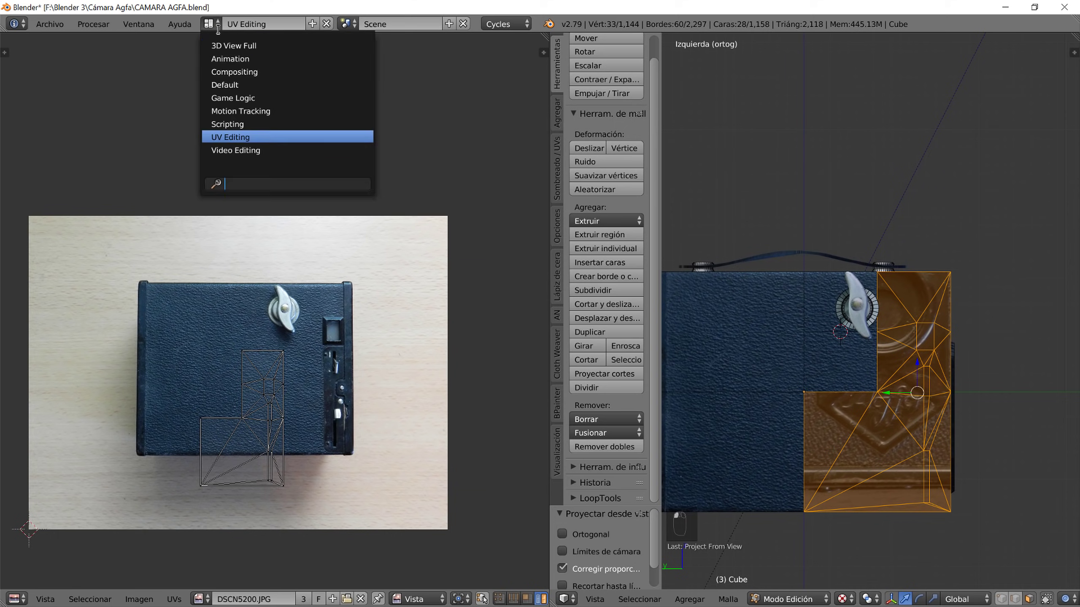
pyautogui.click(236, 71)
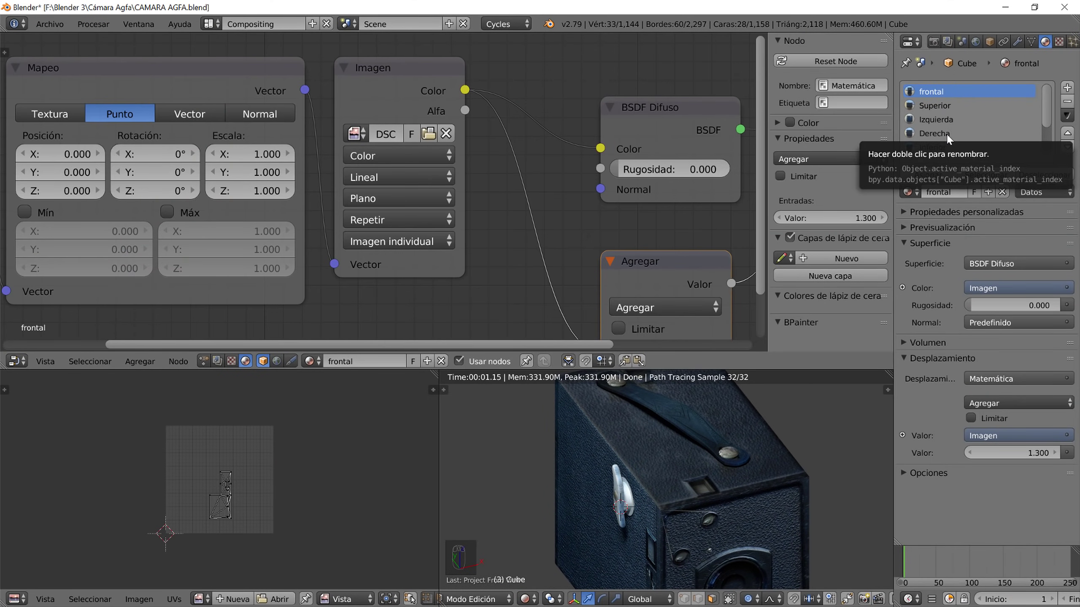
pyautogui.click(944, 120)
pyautogui.click(933, 174)
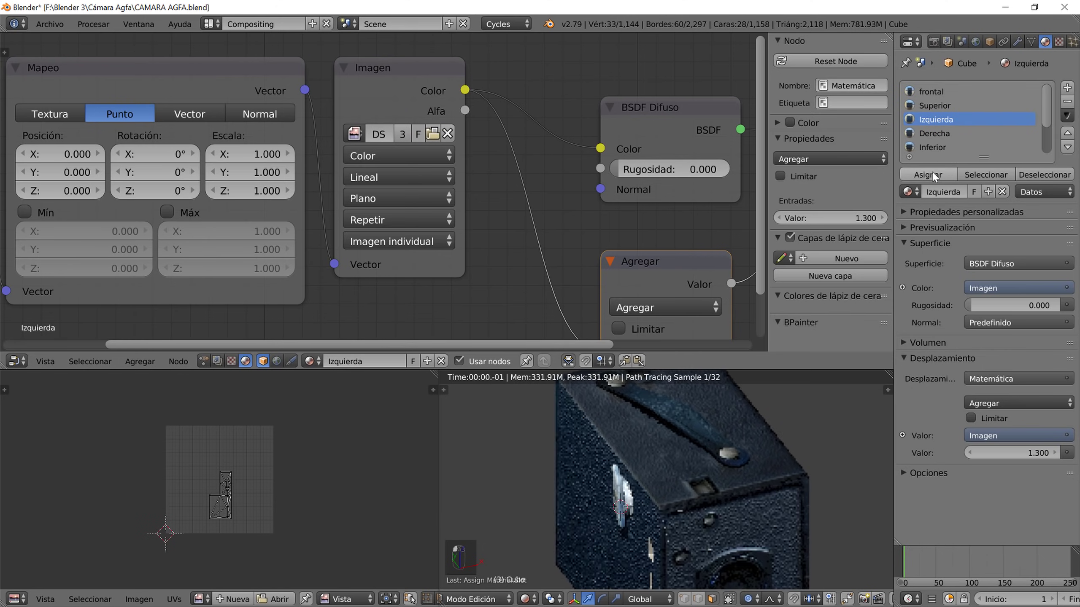
pyautogui.click(208, 23)
pyautogui.click(225, 137)
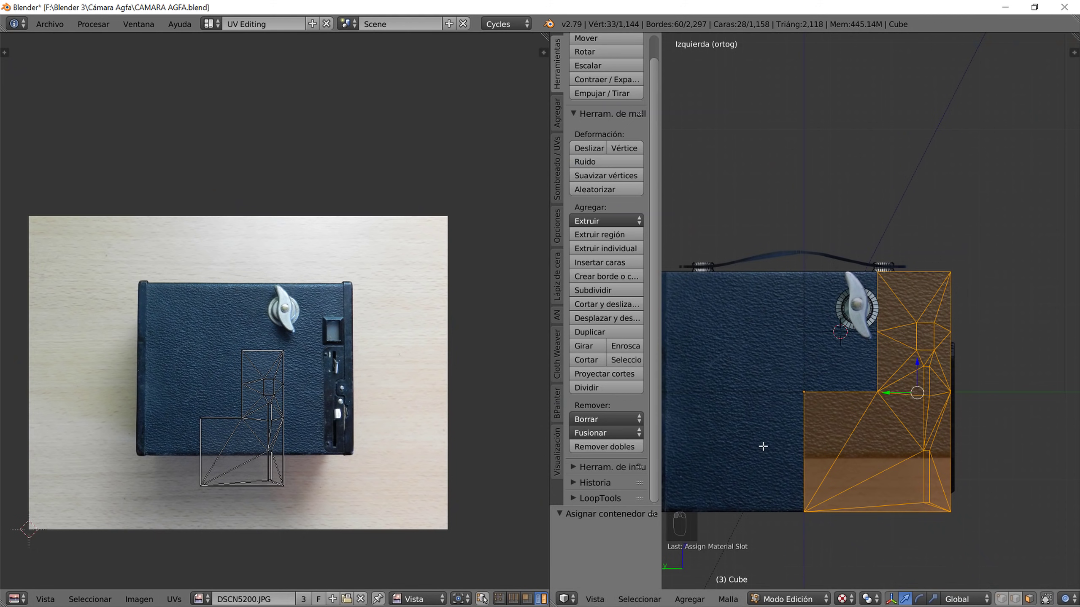
# - Select all the projected UVs and move them 0.180 in X and 0.149 in Y onto the photographed slot area
pyautogui.press('g')
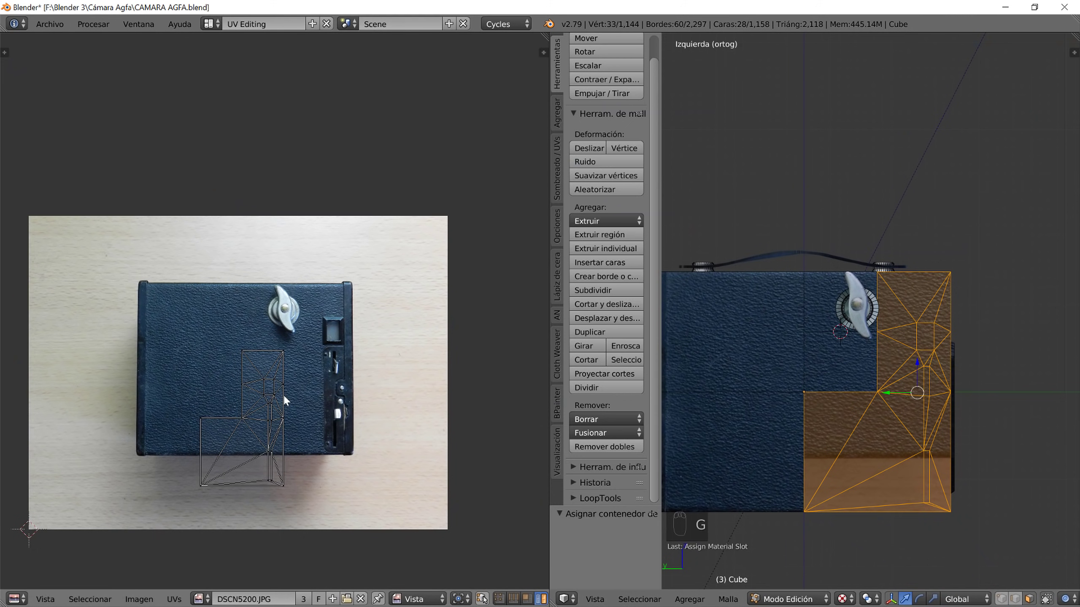
pyautogui.press('s')
pyautogui.press('a')
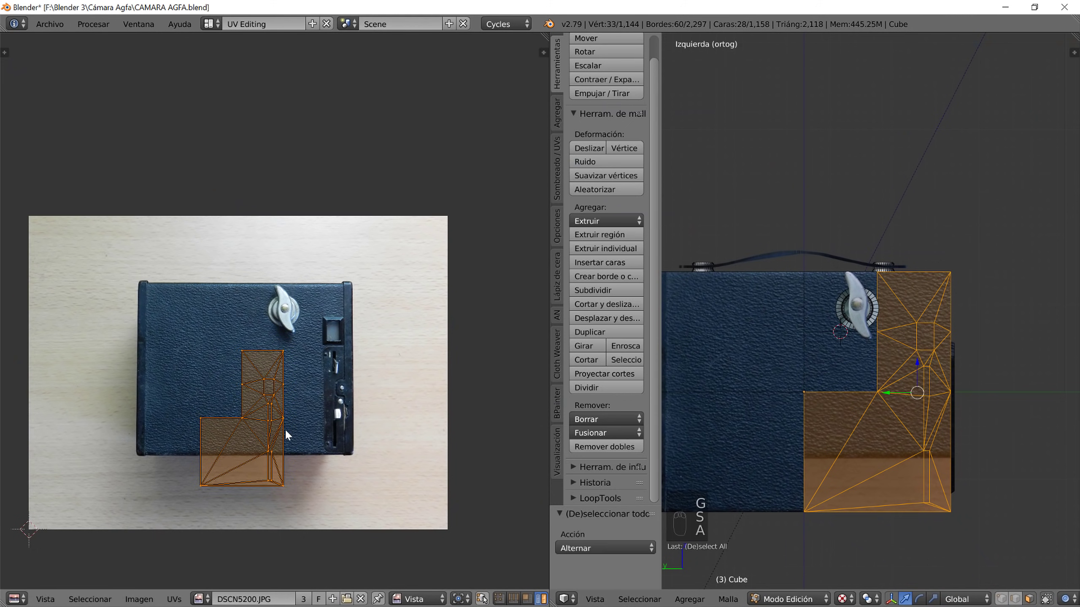
pyautogui.press('g')
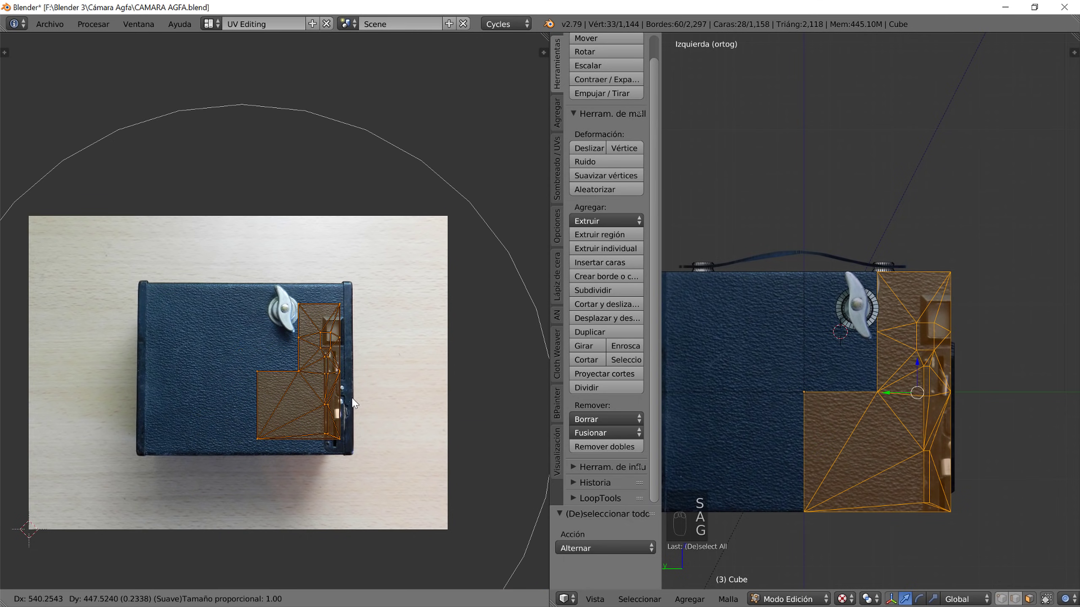
pyautogui.click(353, 403)
# - Turn off proportional editing and scale the side UVs by 1.211 to fit the photographed camera's corner
pyautogui.press('o')
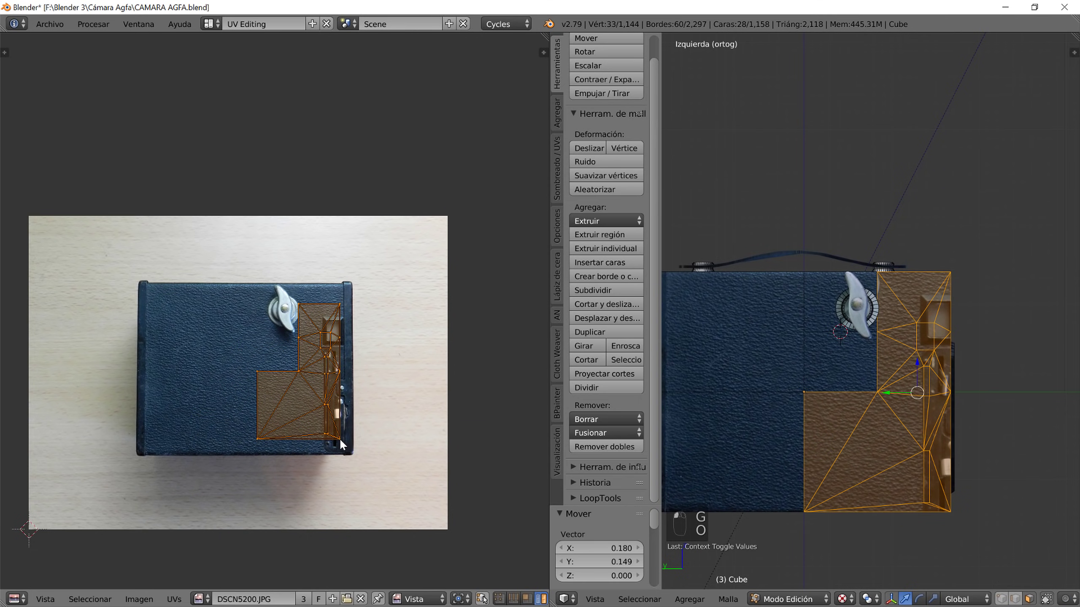
pyautogui.press('s')
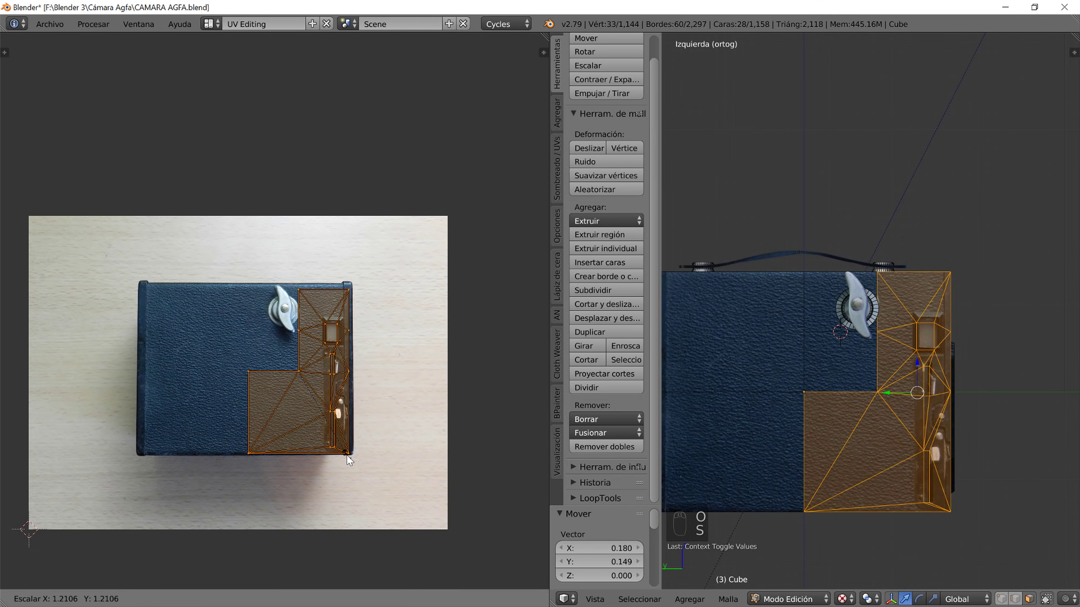
pyautogui.click(348, 460)
# - Fine-tune the side UVs by scaling them 1.032 and moving them 0.007 in X and Y
pyautogui.scroll(3, 345, 414)
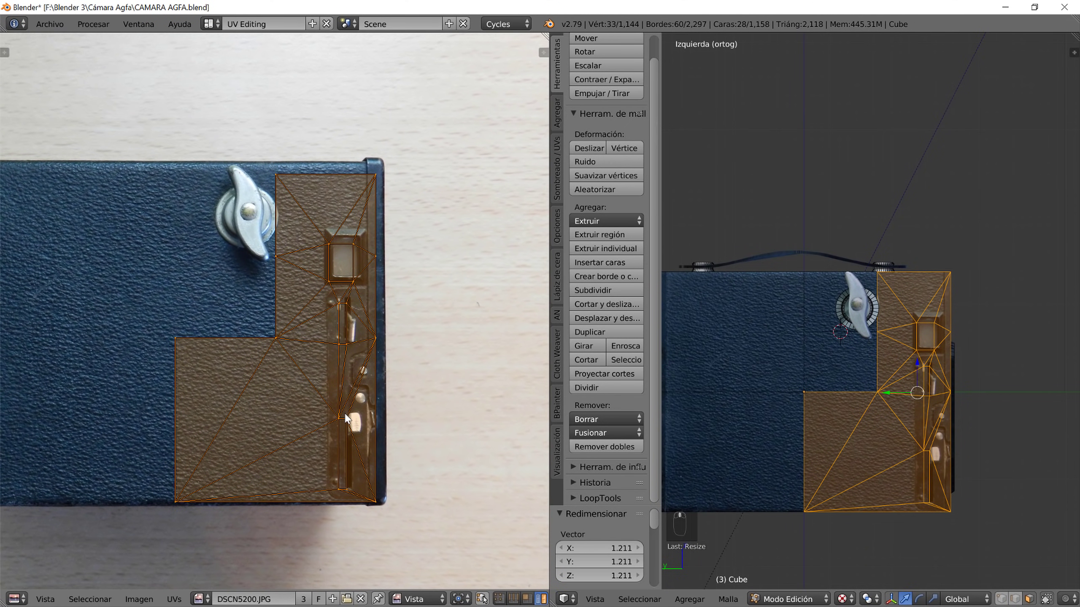
pyautogui.press('s')
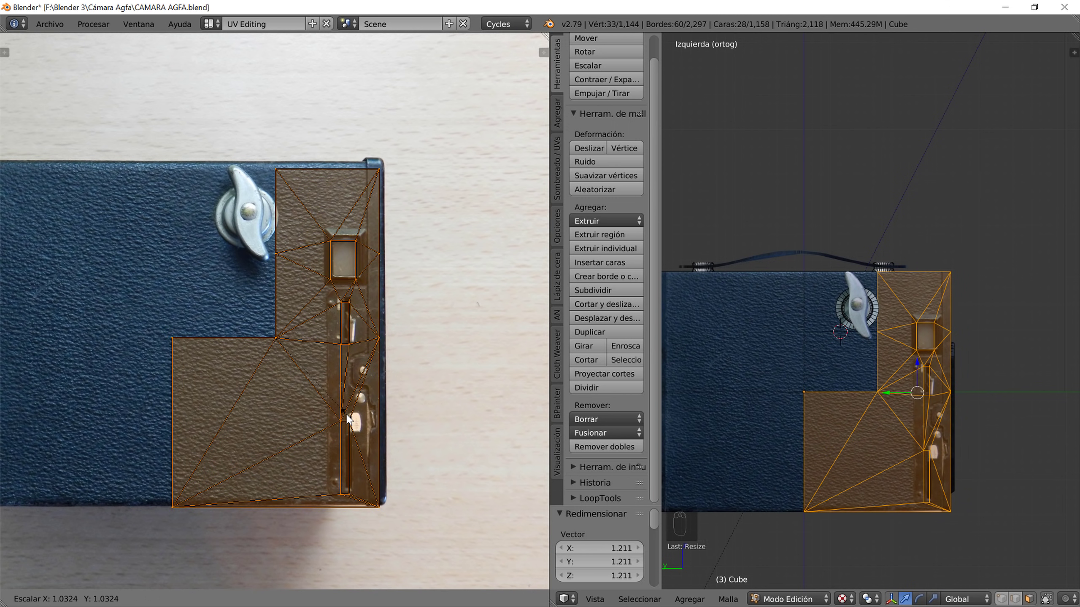
pyautogui.click(346, 419)
pyautogui.press('g')
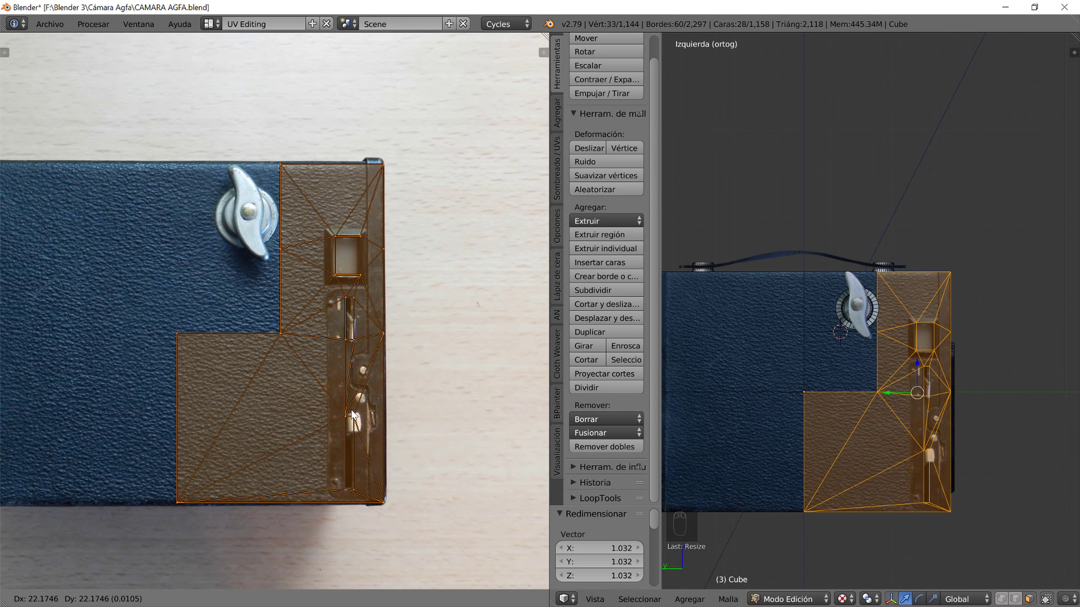
pyautogui.click(351, 415)
pyautogui.scroll(5, 351, 415)
pyautogui.moveTo(337, 381); pyautogui.dragTo(265, 345, button='middle')
pyautogui.scroll(-4, 265, 344)
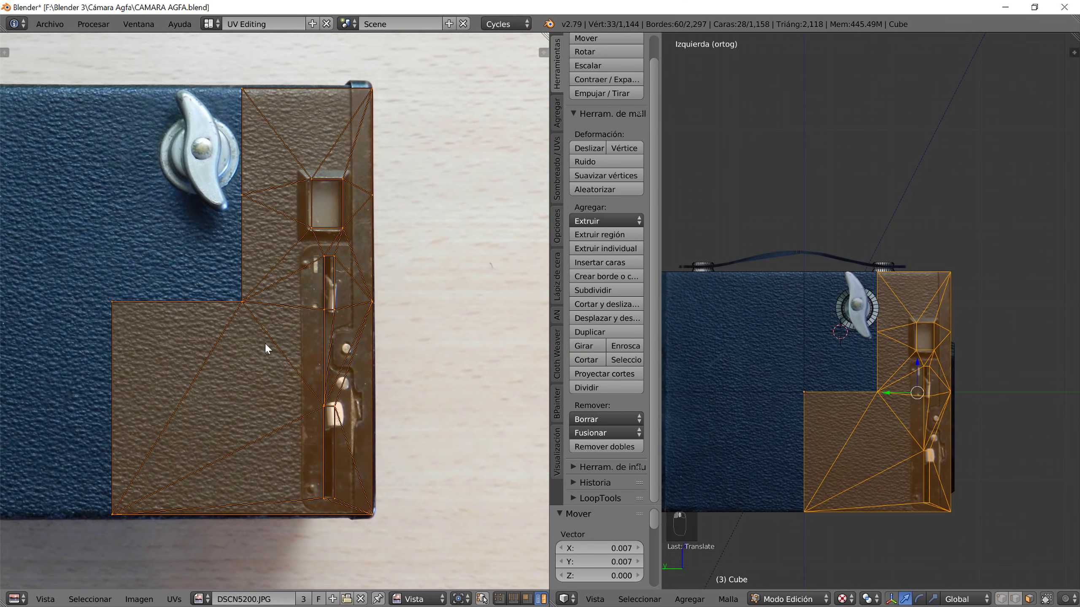
pyautogui.press('s')
pyautogui.press('x')
pyautogui.rightClick(292, 376)
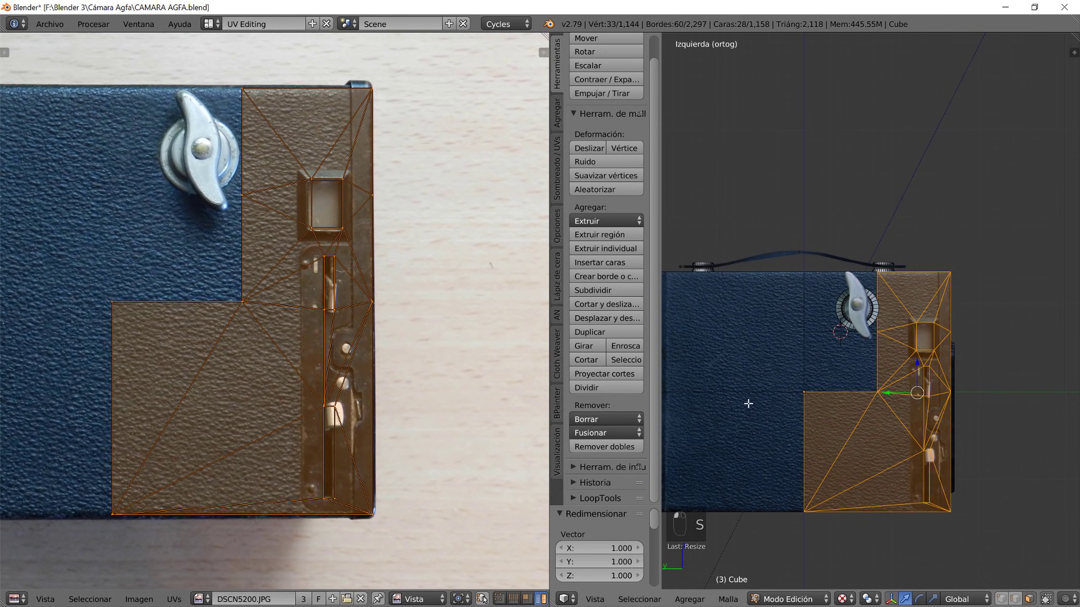
# - Select the inner faces of the viewfinder recess and both lever slots and project their UVs from an angled view
pyautogui.press('Tab')
pyautogui.moveTo(892, 477); pyautogui.dragTo(879, 453, button='middle')
pyautogui.press('Tab')
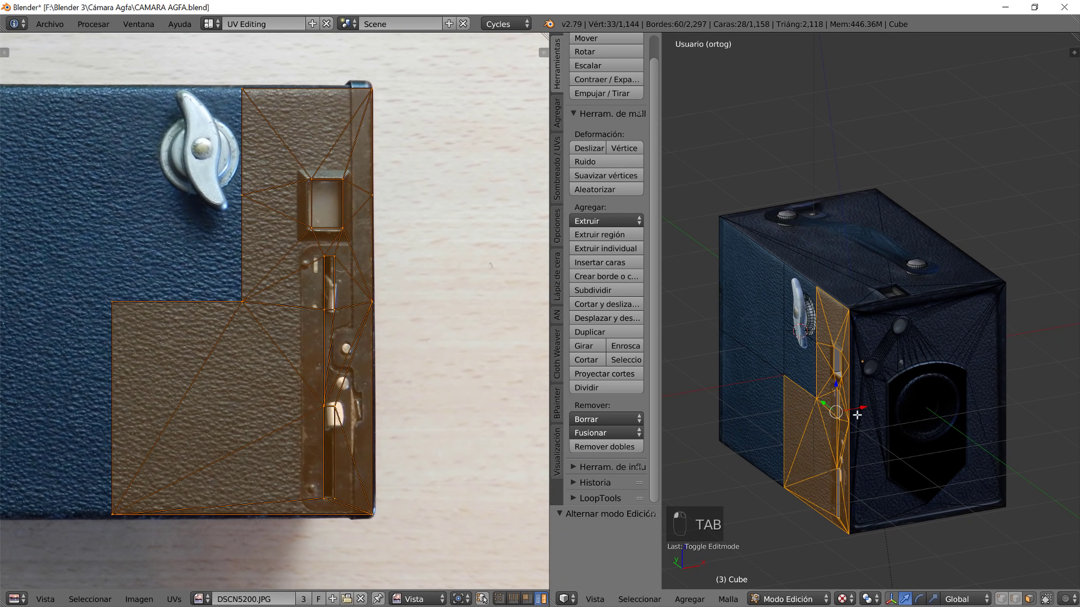
pyautogui.keyDown('alt'); pyautogui.rightClick(838, 369); pyautogui.keyUp('alt')
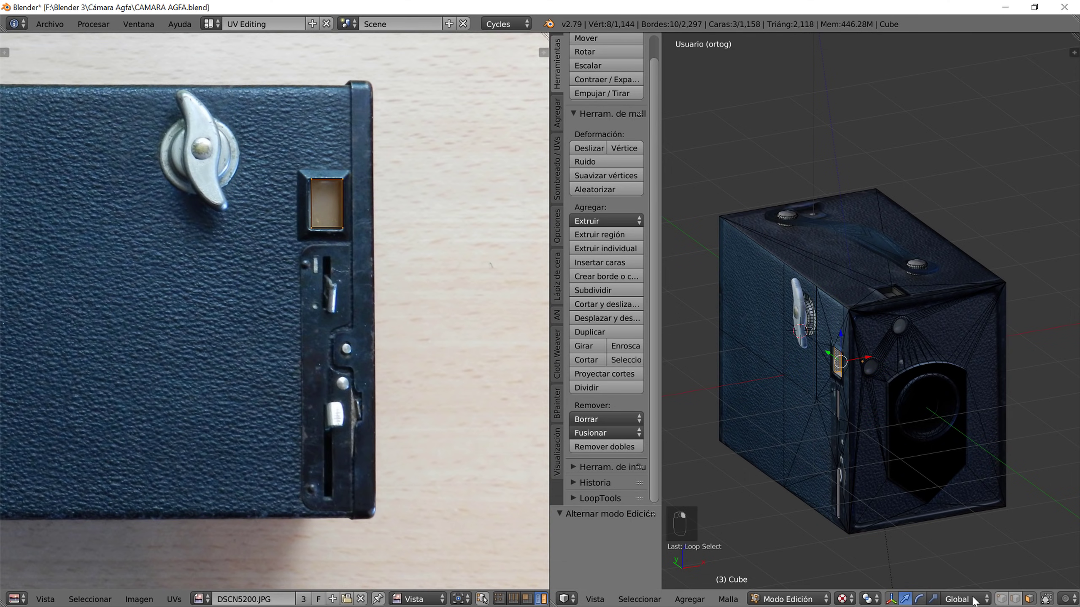
pyautogui.keyDown('shift'); pyautogui.rightClick(836, 371); pyautogui.keyUp('shift')
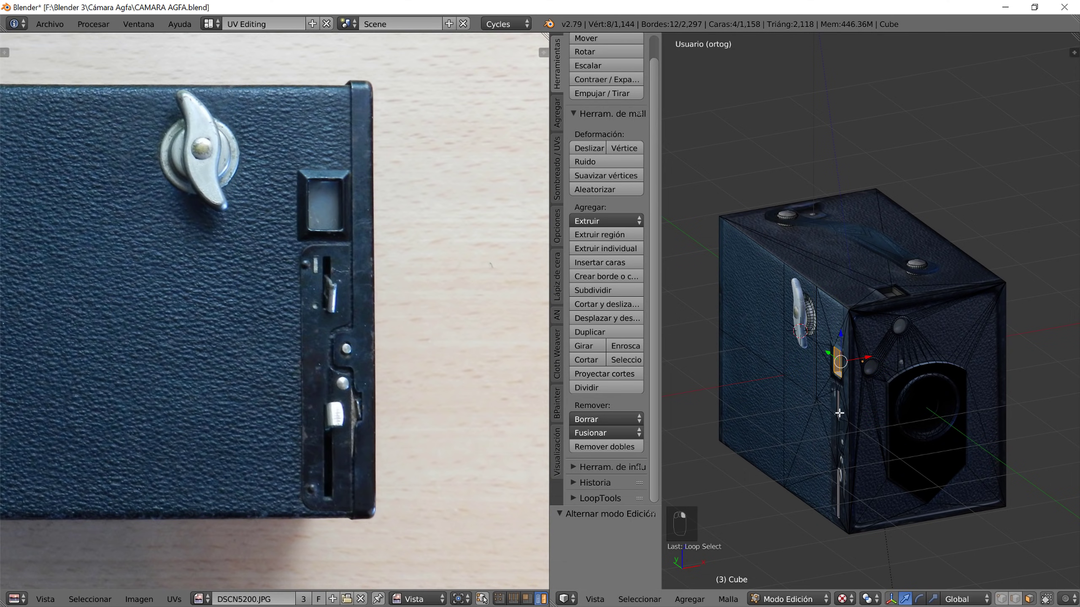
pyautogui.scroll(5, 846, 443)
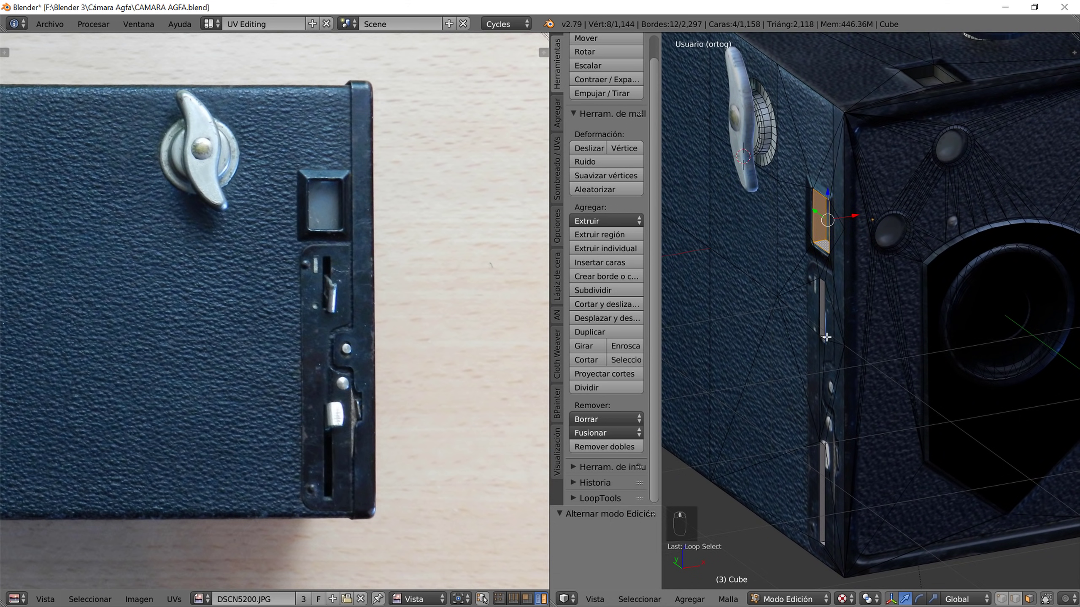
pyautogui.keyDown('alt'); pyautogui.keyDown('shift'); pyautogui.rightClick(824, 337); pyautogui.keyUp('shift'); pyautogui.keyUp('alt')
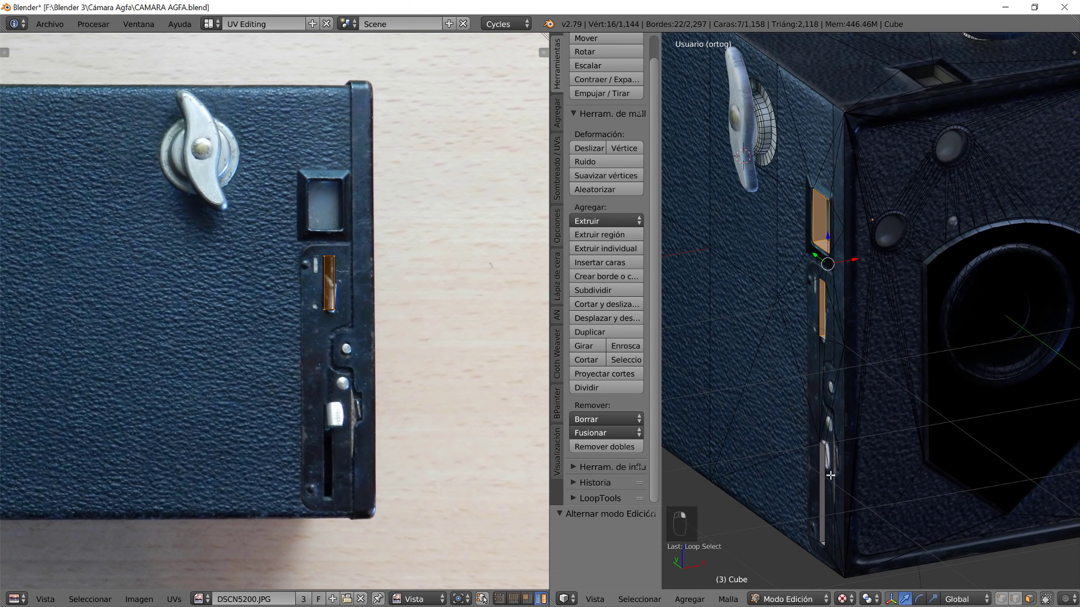
pyautogui.keyDown('alt'); pyautogui.keyDown('shift'); pyautogui.rightClick(823, 543); pyautogui.keyUp('shift'); pyautogui.keyUp('alt')
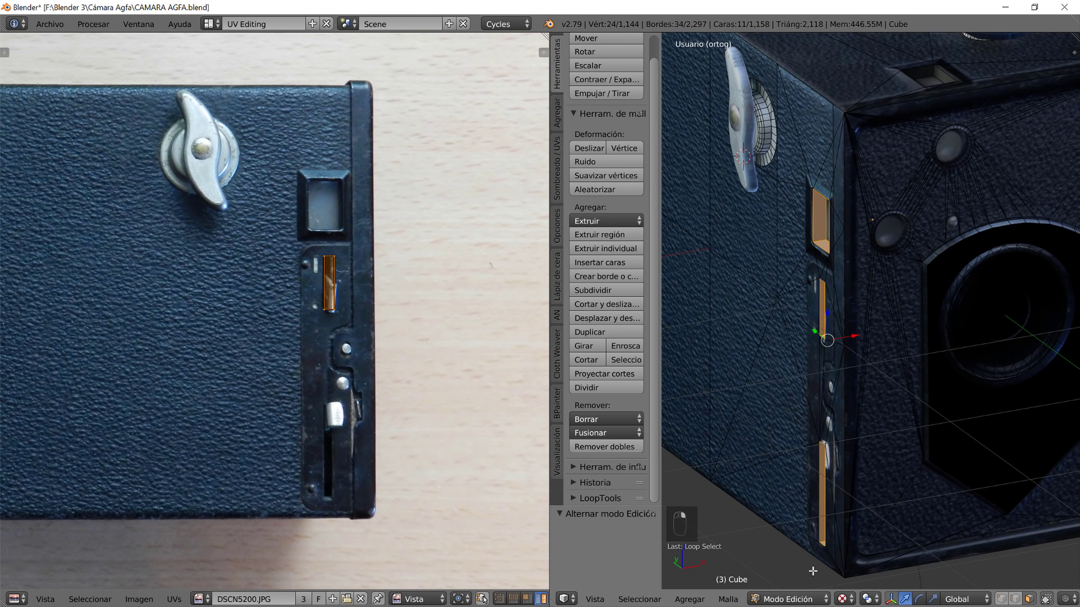
pyautogui.press('u')
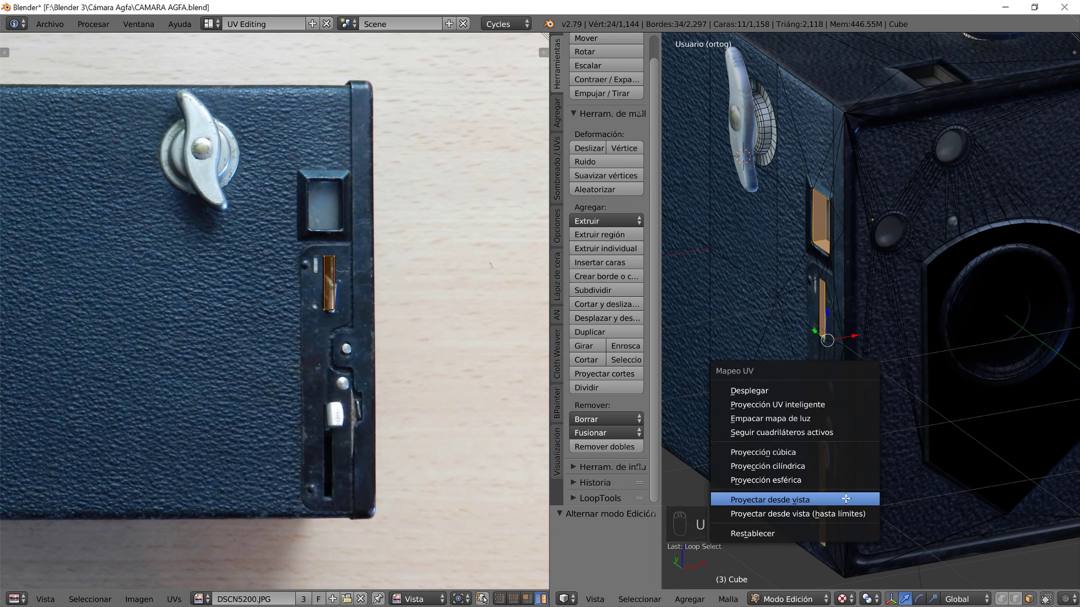
pyautogui.click(847, 501)
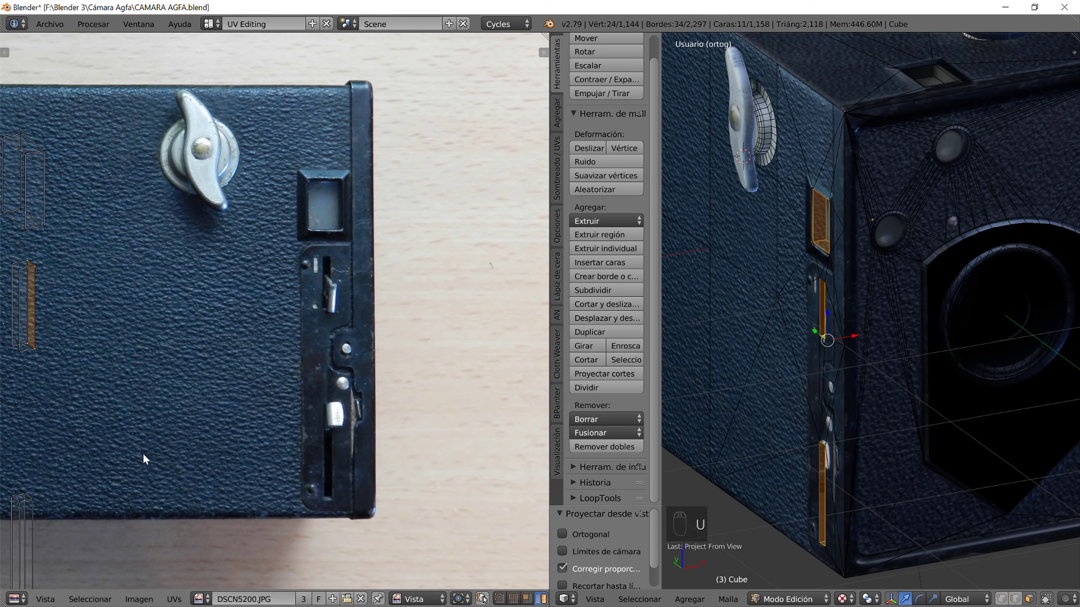
# - Select all the recess and slot UVs, scale them by 0.449 and move them 0.430 in X and 0.131 in Y onto the photographed dark edge
pyautogui.press('a')
pyautogui.press('a')
pyautogui.press('s')
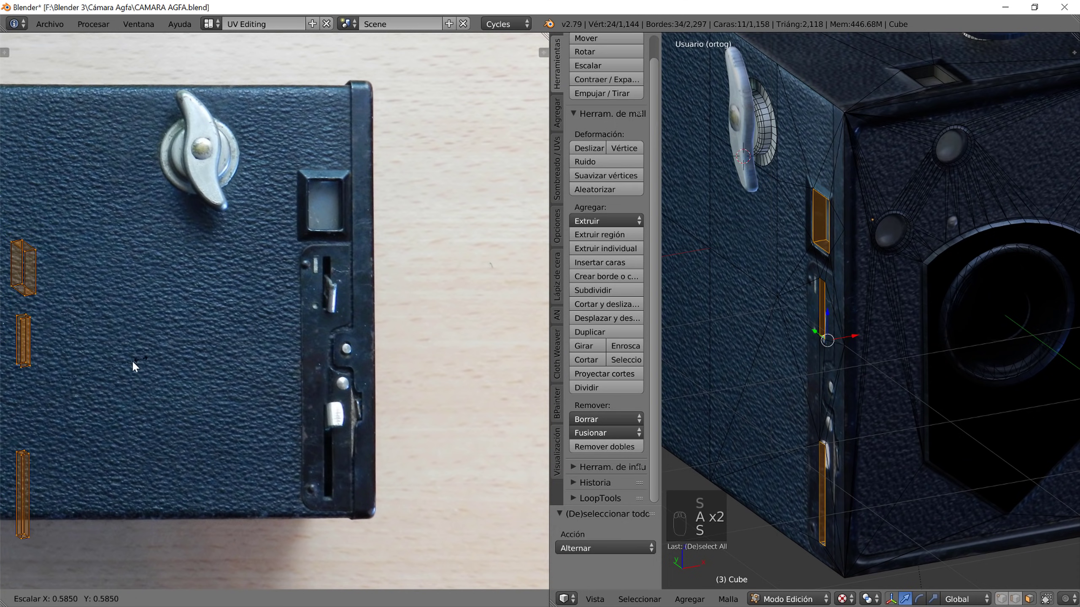
pyautogui.click(118, 375)
pyautogui.press('g')
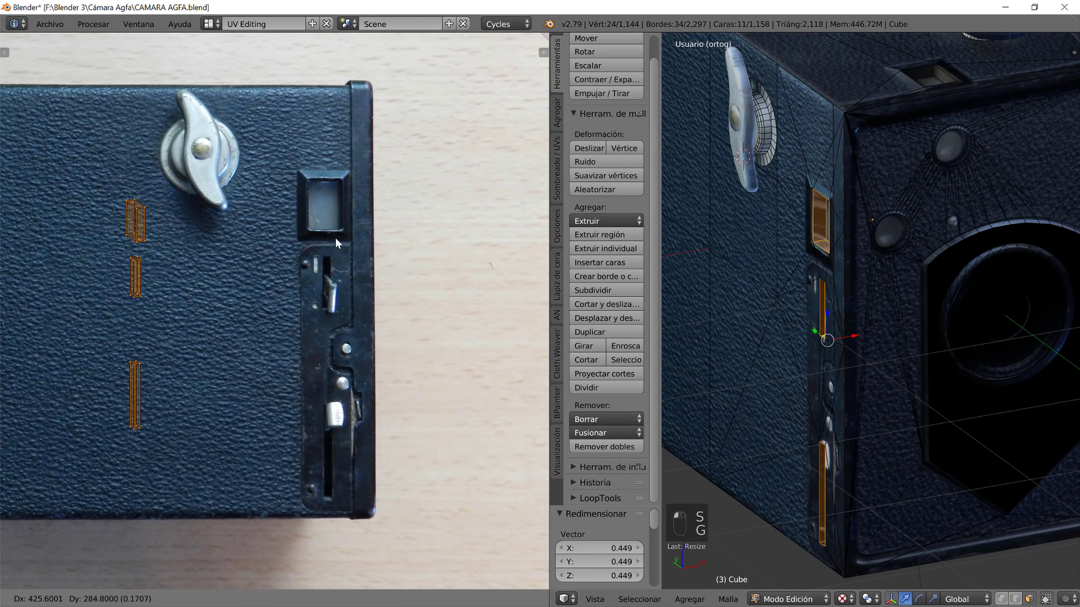
pyautogui.click(454, 276)
# - Assign the Izquierda material to the selected recess and slot faces in the Compositing layout and save the file
pyautogui.click(217, 25)
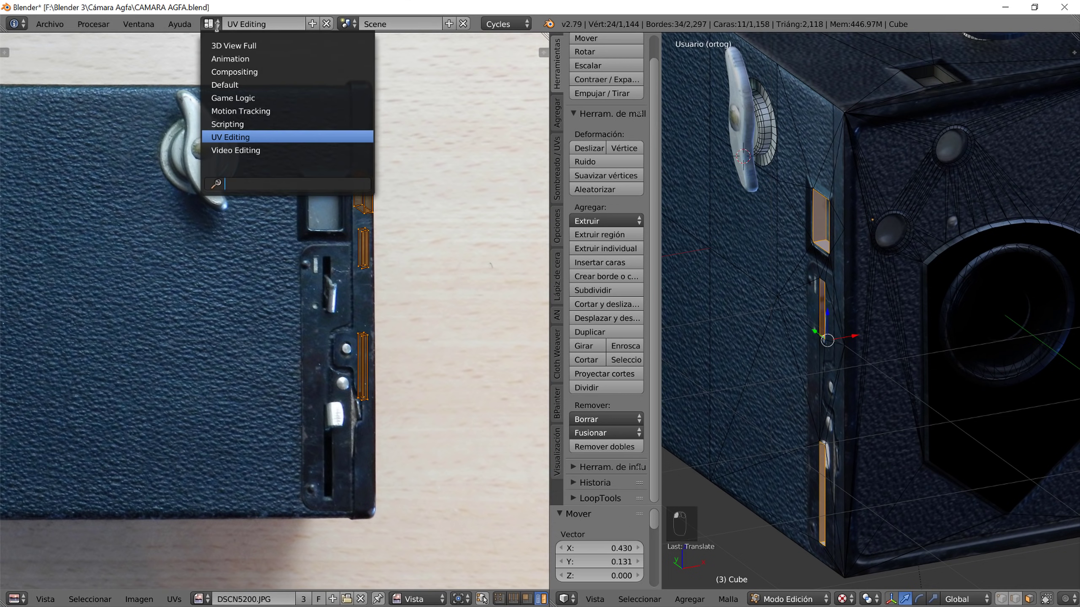
pyautogui.click(252, 72)
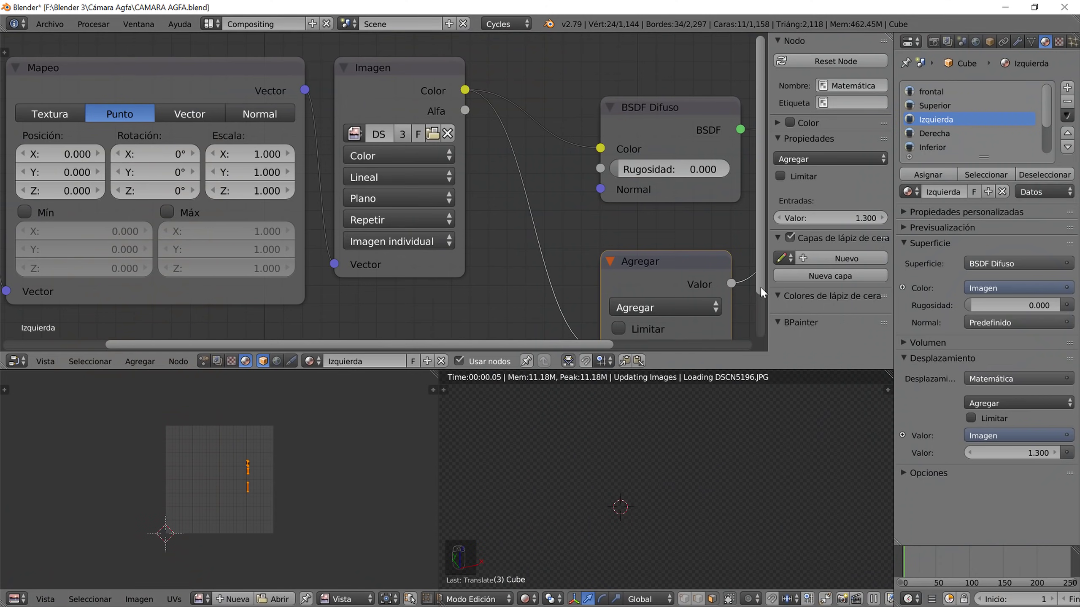
pyautogui.click(930, 176)
pyautogui.keyDown('shift'); pyautogui.moveTo(672, 557); pyautogui.dragTo(666, 499, button='middle'); pyautogui.keyUp('shift')
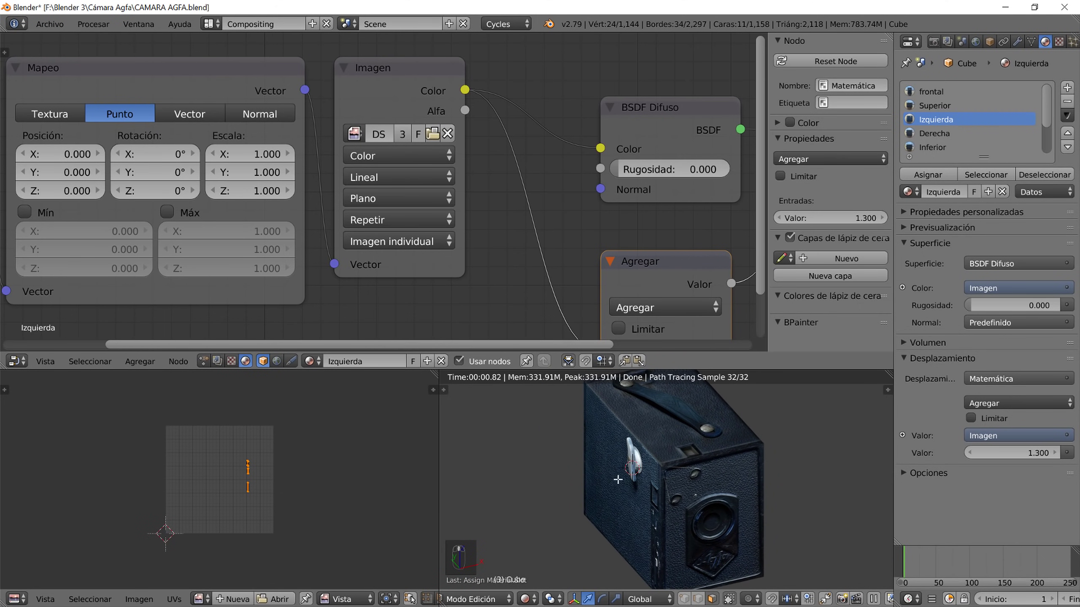
pyautogui.click(219, 24)
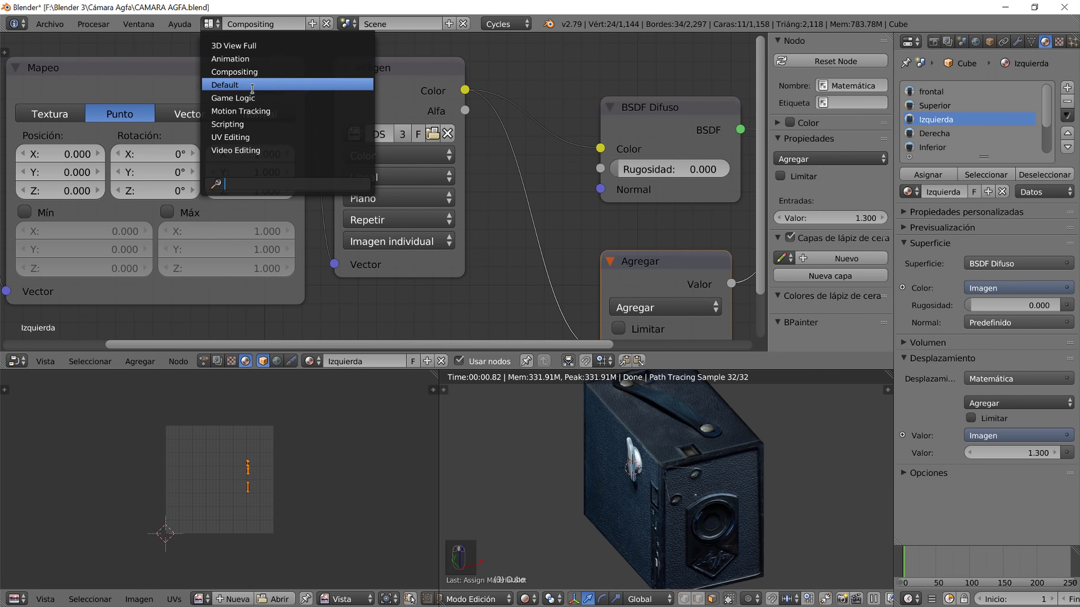
pyautogui.click(48, 21)
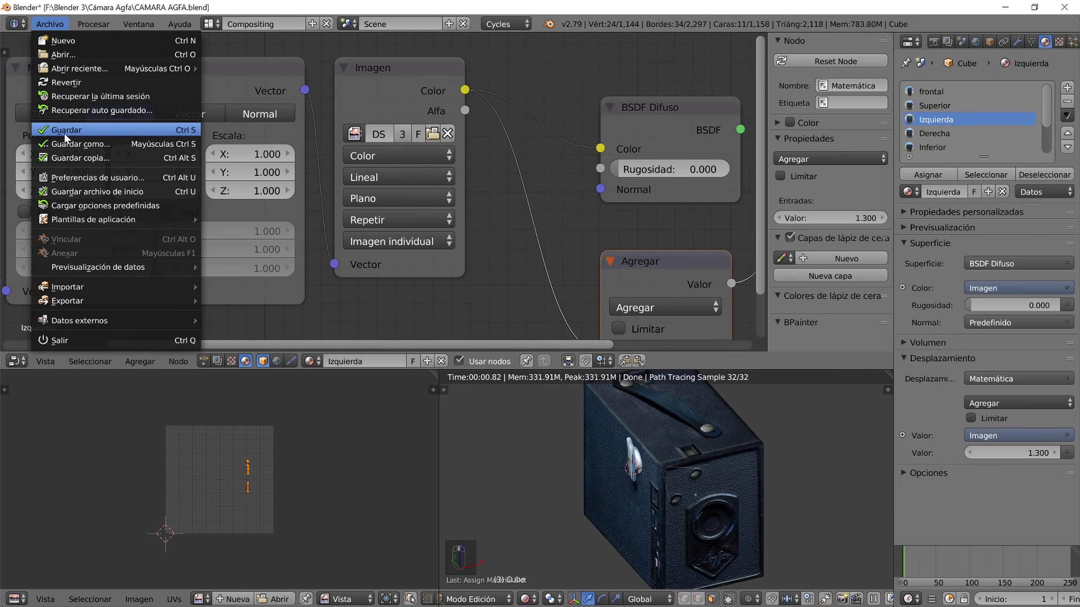
pyautogui.hotkey('ctrl', 's')
# - Return to the Default screen layout and put the camera body back in Object Mode
pyautogui.click(218, 24)
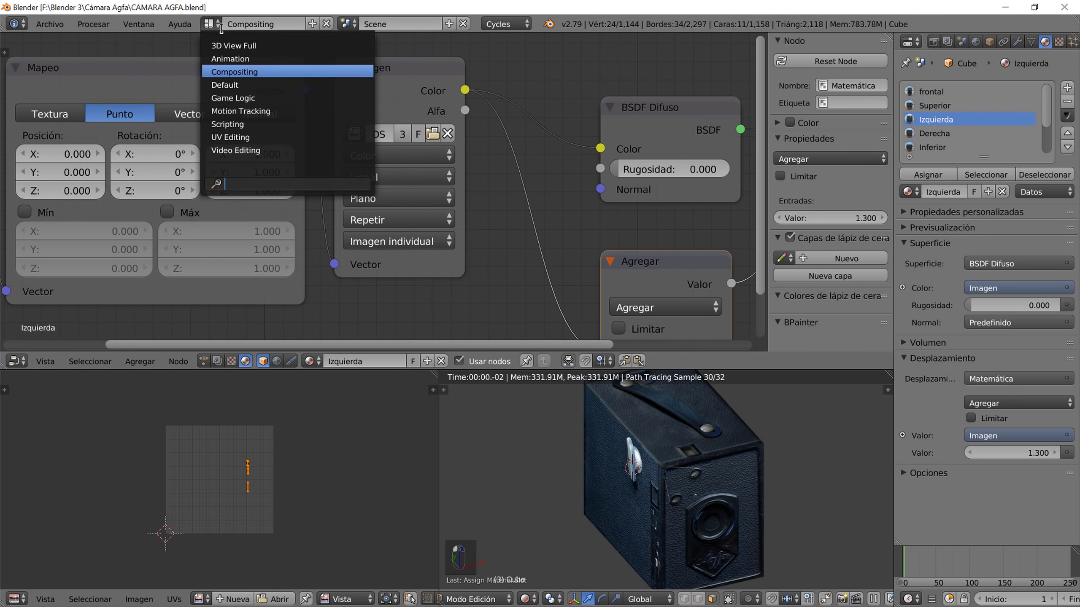
pyautogui.click(248, 85)
pyautogui.press('Tab')
pyautogui.scroll(-5, 510, 391)
pyautogui.moveTo(509, 391); pyautogui.dragTo(465, 372, button='middle')
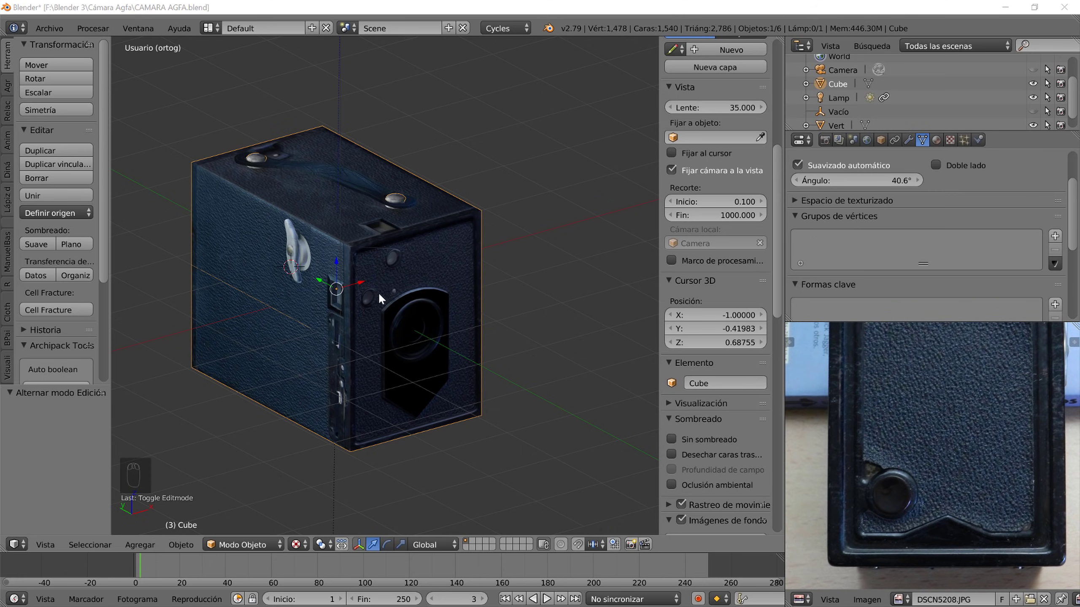
pyautogui.scroll(-4, 347, 331)
pyautogui.scroll(3, 349, 321)
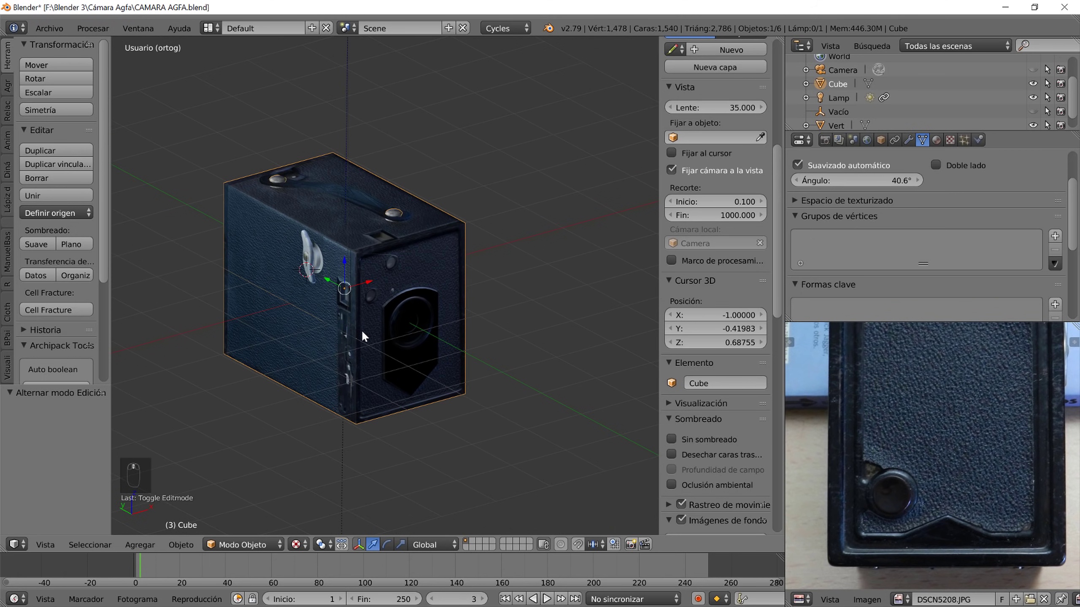
# - Add a mesh circle, scale it by 4.535 and fill it with a face to make a ground disc
pyautogui.hotkey('shift', 'a')
pyautogui.moveTo(363, 332)
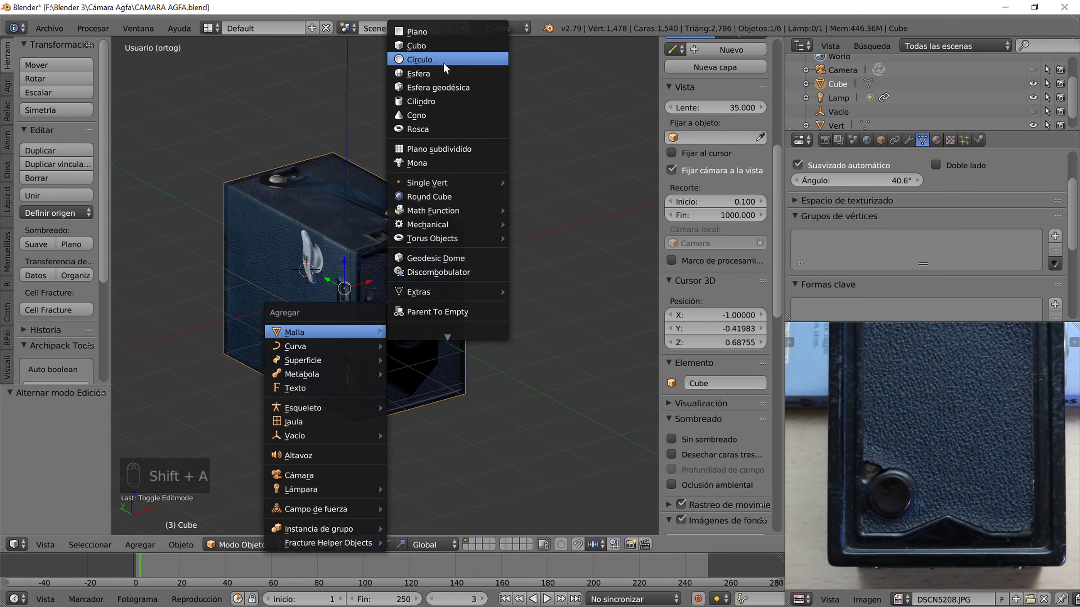
pyautogui.click(443, 61)
pyautogui.press('s')
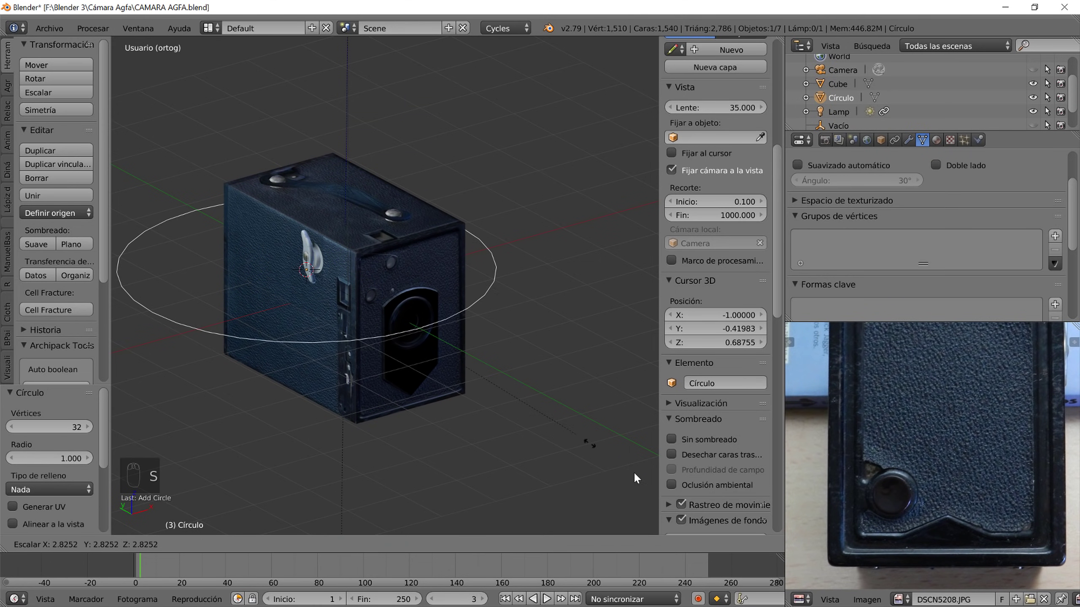
pyautogui.click(203, 511)
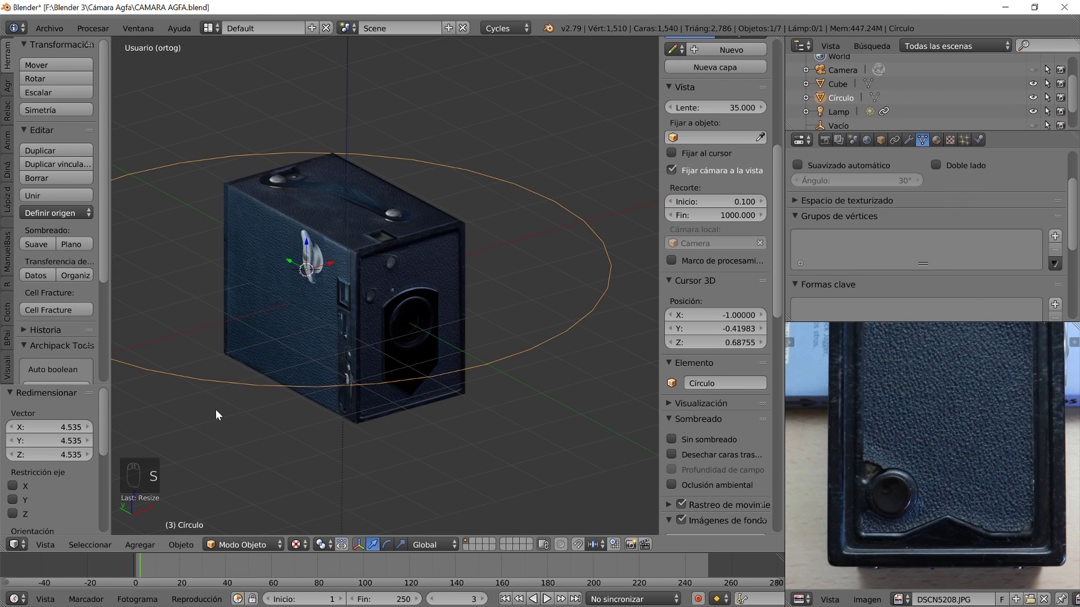
pyautogui.press('Tab')
pyautogui.press('f')
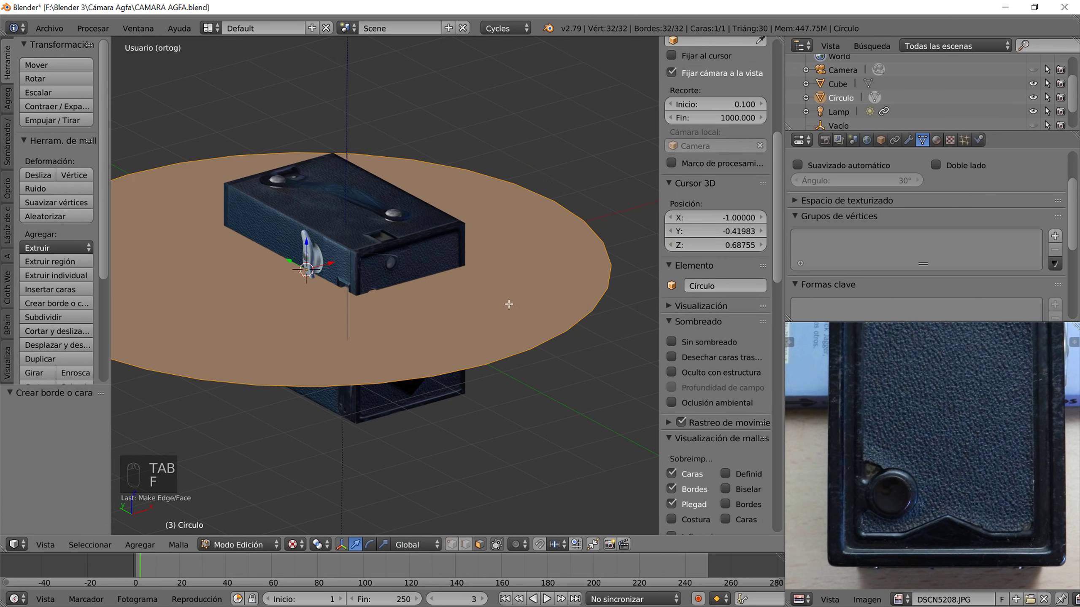
pyautogui.press('Tab')
# - Move the ground disc -2.125 in Z and 1.051 in X so it sits centred beneath the camera body
pyautogui.moveTo(425, 347); pyautogui.dragTo(366, 269, button='middle')
pyautogui.scroll(-2, 365, 269)
pyautogui.press('g')
pyautogui.press('z')
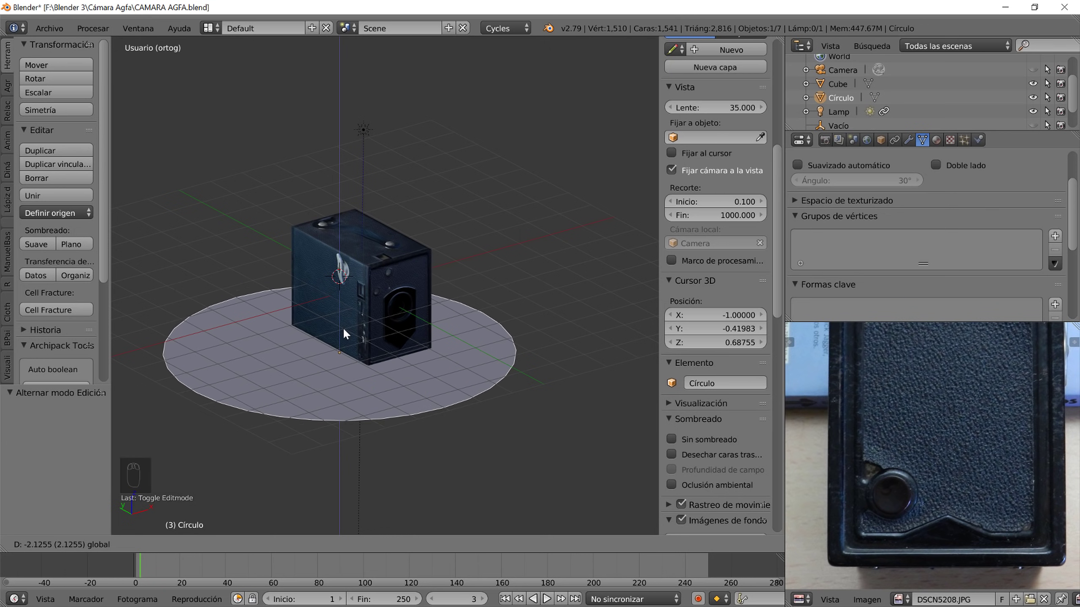
pyautogui.click(343, 327)
pyautogui.press('KP_7')
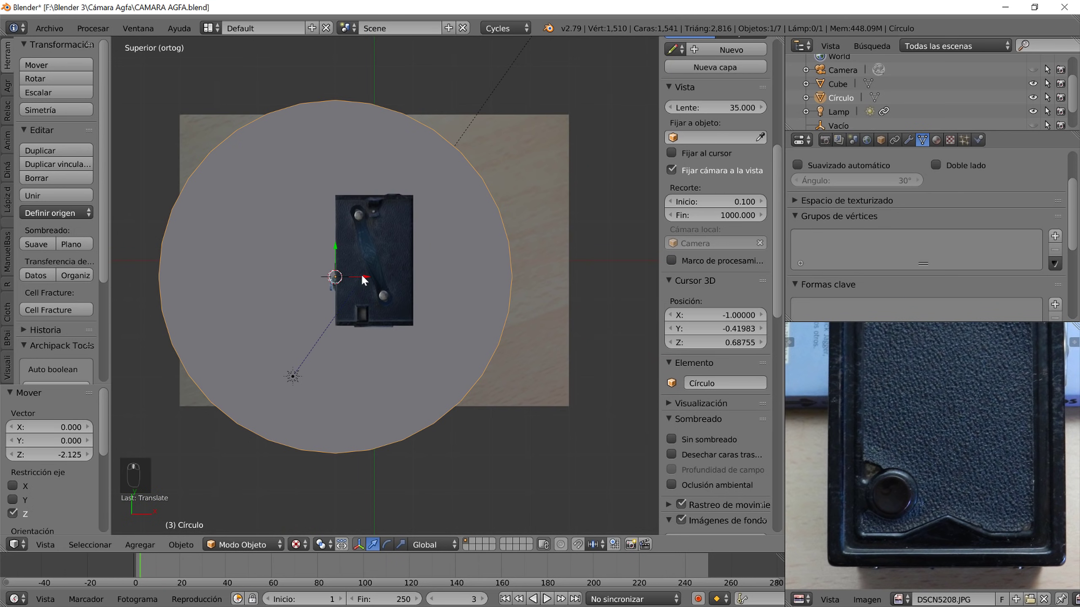
pyautogui.press('g')
pyautogui.press('x')
pyautogui.click(404, 268)
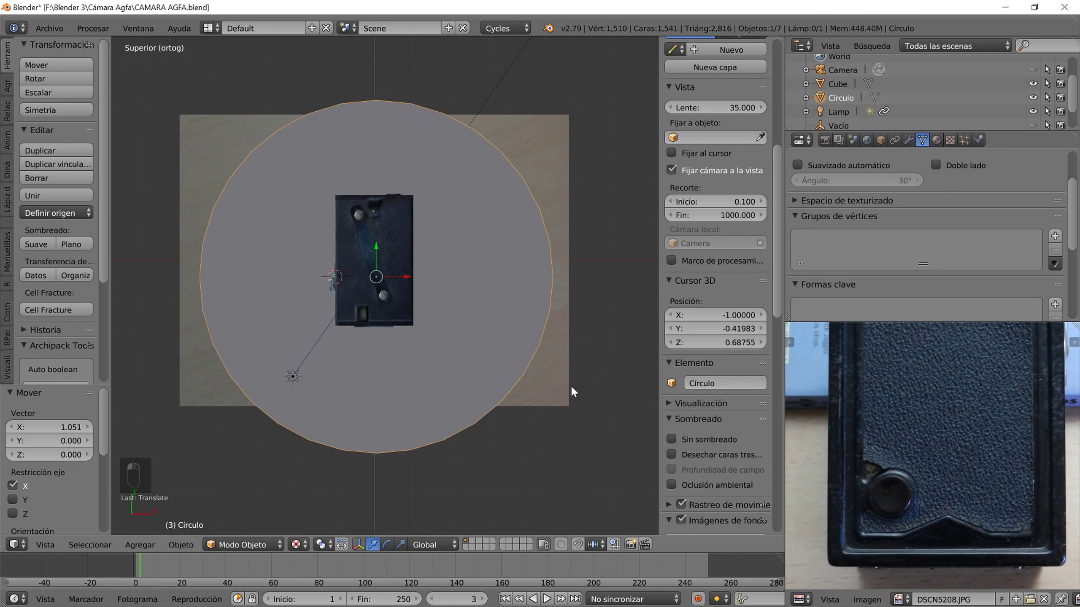
# - Hide the DSCN5196 background image and collapse its settings
pyautogui.scroll(-10, 701, 417)
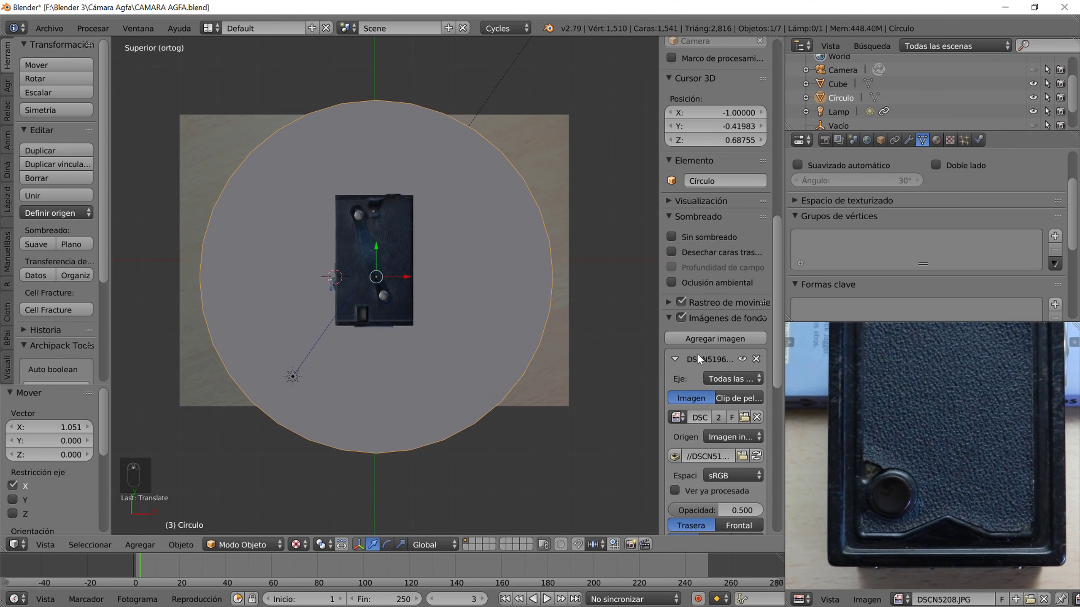
pyautogui.click(740, 360)
pyautogui.click(674, 359)
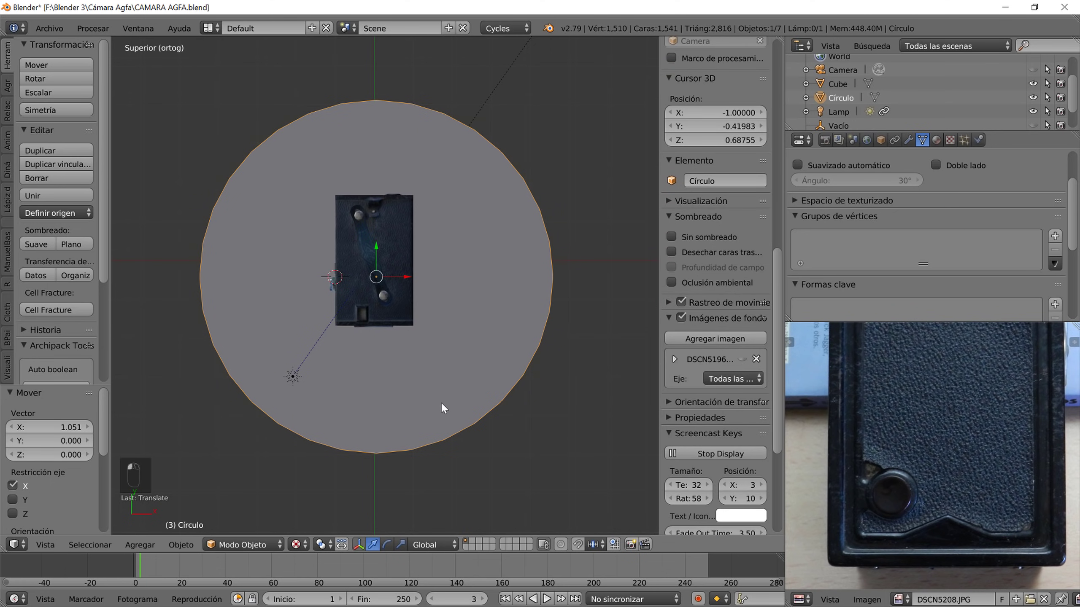
# - Unhide the Vacío empty and move it -1.498 in Y toward the front of the camera body
pyautogui.scroll(-3, 391, 413)
pyautogui.moveTo(345, 418); pyautogui.dragTo(403, 368, button='middle')
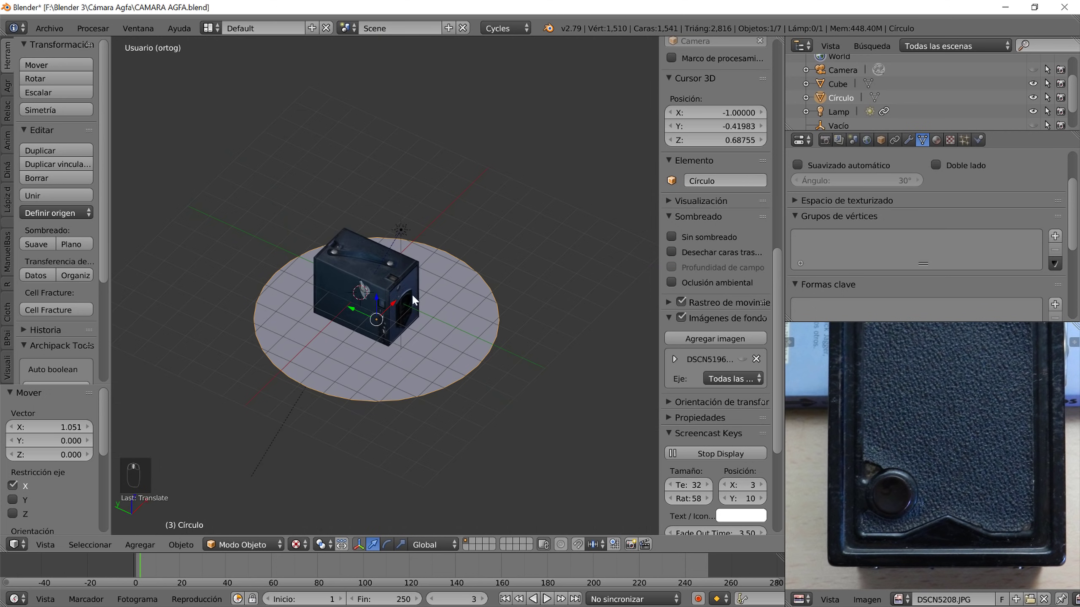
pyautogui.rightClick(402, 229)
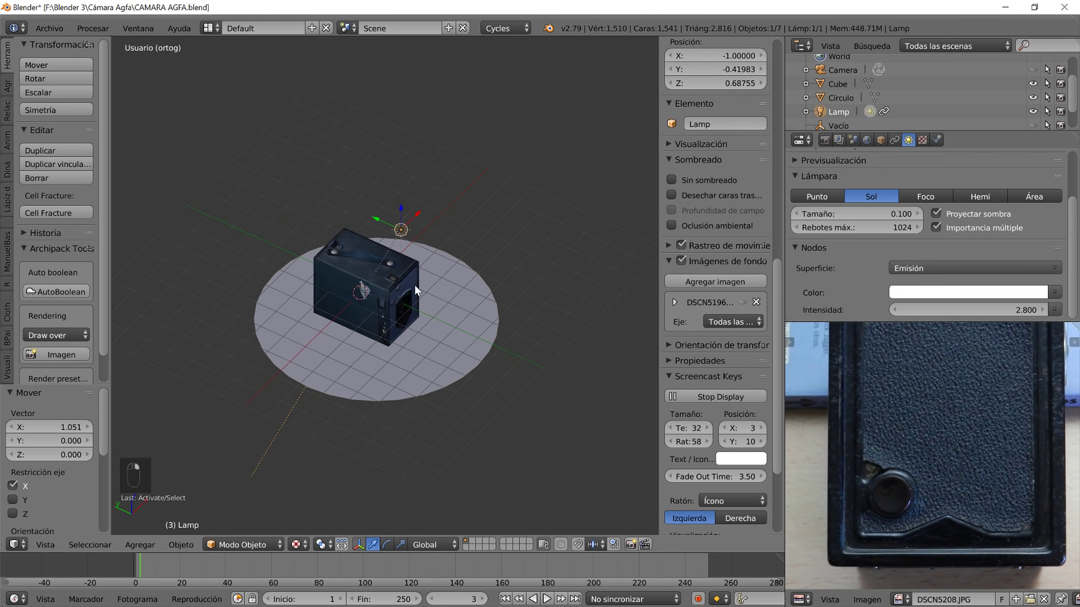
pyautogui.moveTo(415, 284); pyautogui.dragTo(460, 352, button='middle')
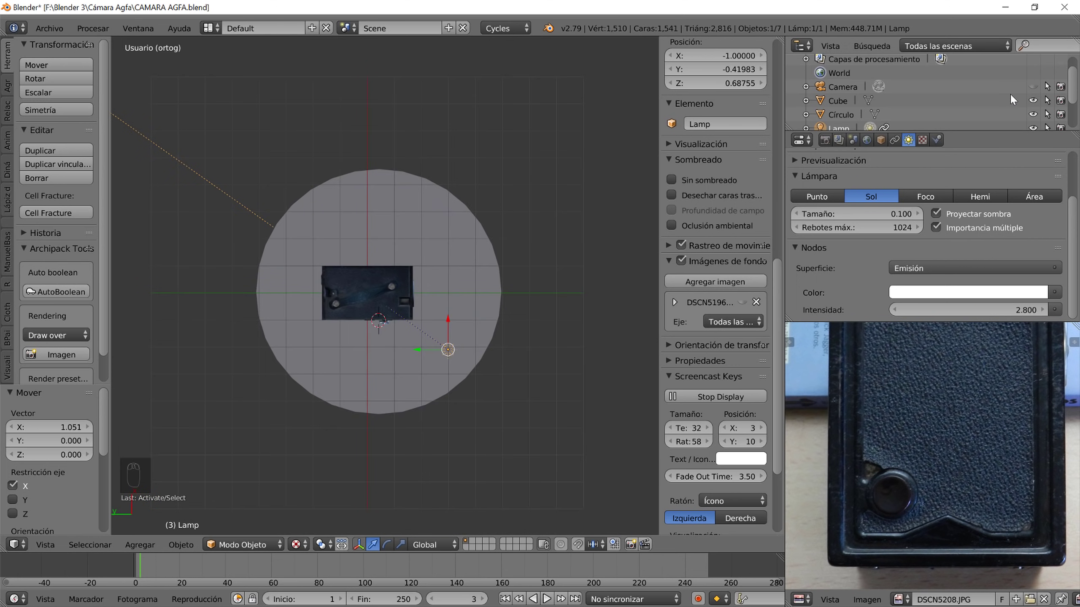
pyautogui.scroll(-1, 1046, 114)
pyautogui.click(1033, 109)
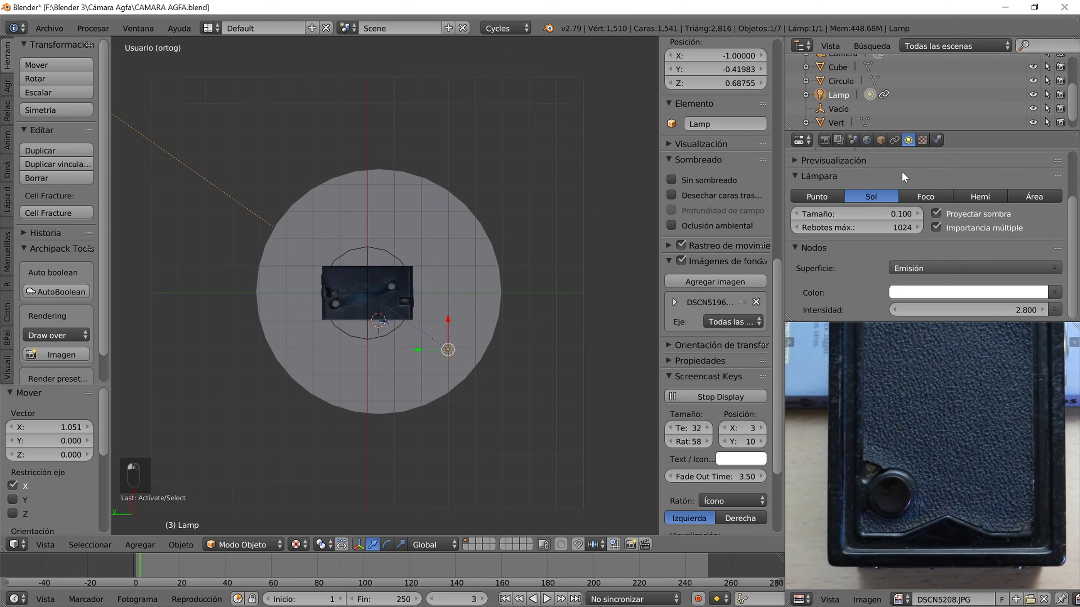
pyautogui.rightClick(372, 334)
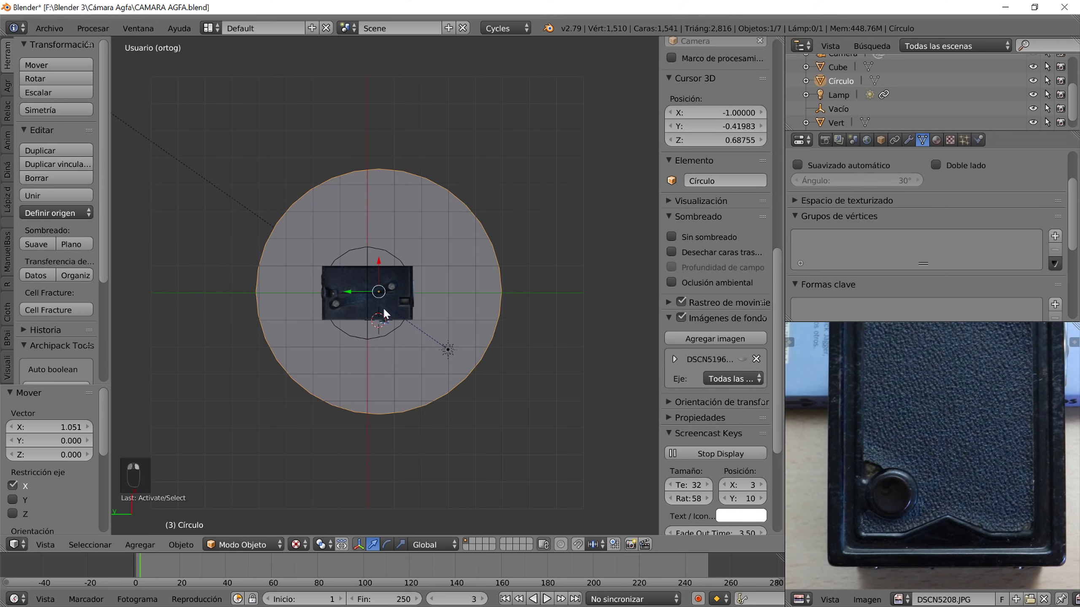
pyautogui.rightClick(354, 334)
pyautogui.press('g')
pyautogui.press('y')
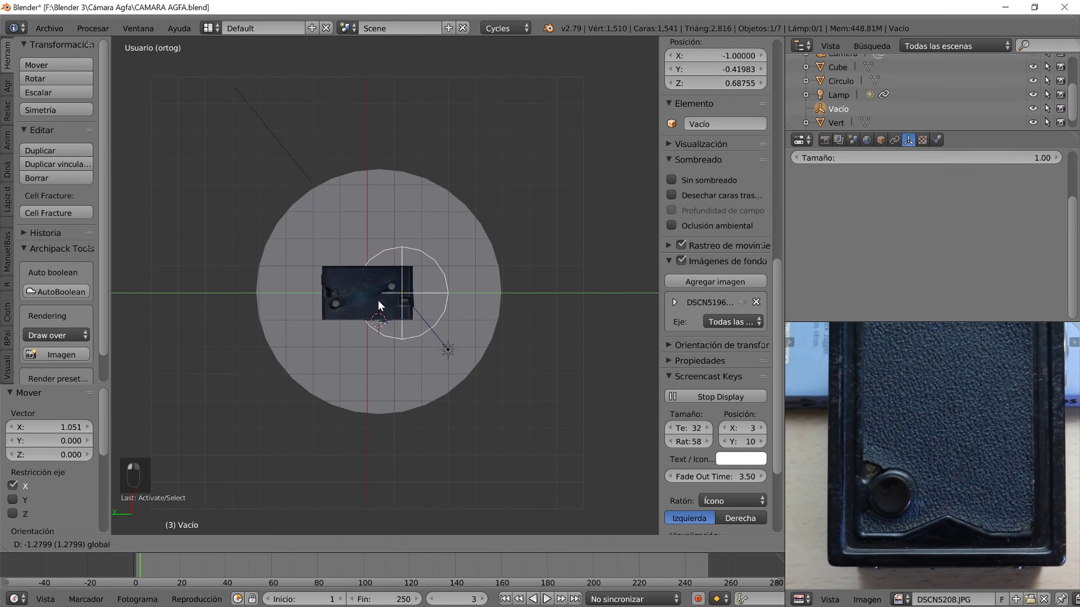
pyautogui.click(383, 303)
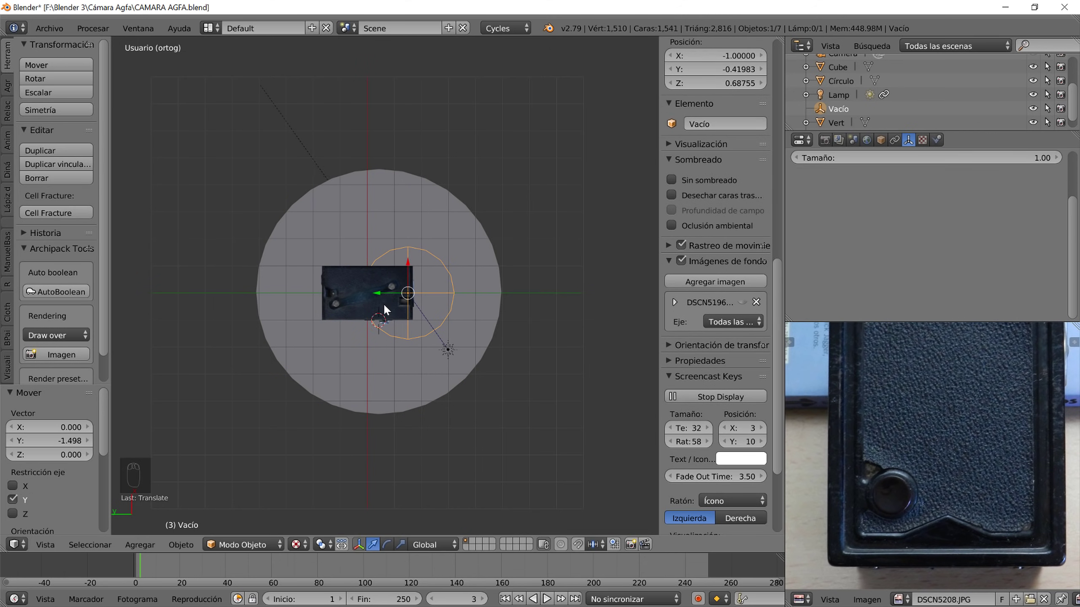
# - Duplicate the lamp and its target empty, offset 0.187 in X and 2.747 in Y, and move the copied lamp 6.337 in X and 3.215 in Y
pyautogui.rightClick(448, 350)
pyautogui.hotkey('shift', 'd')
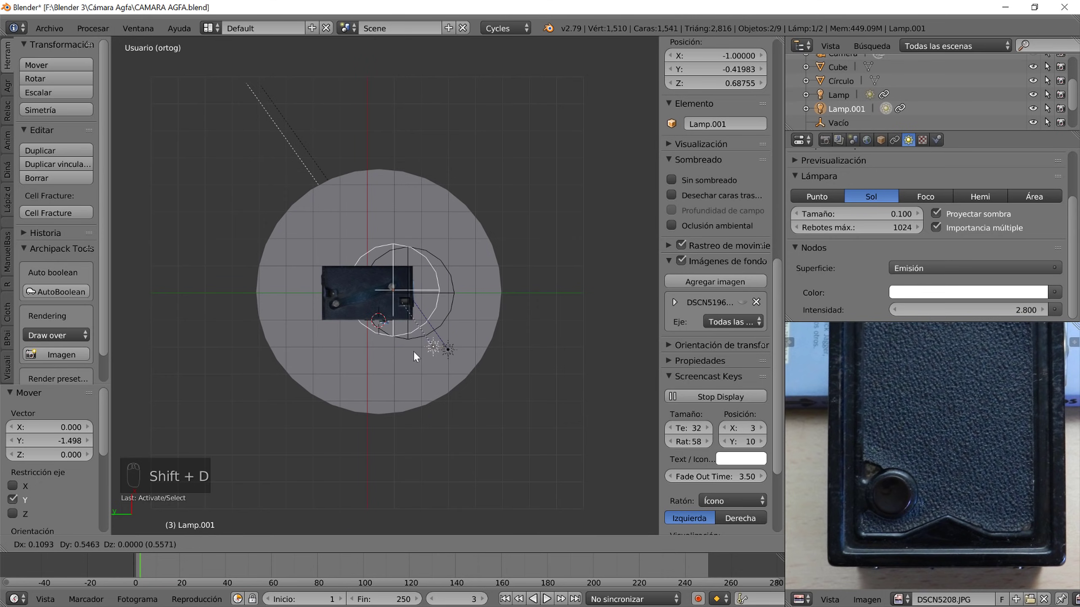
pyautogui.click(373, 345)
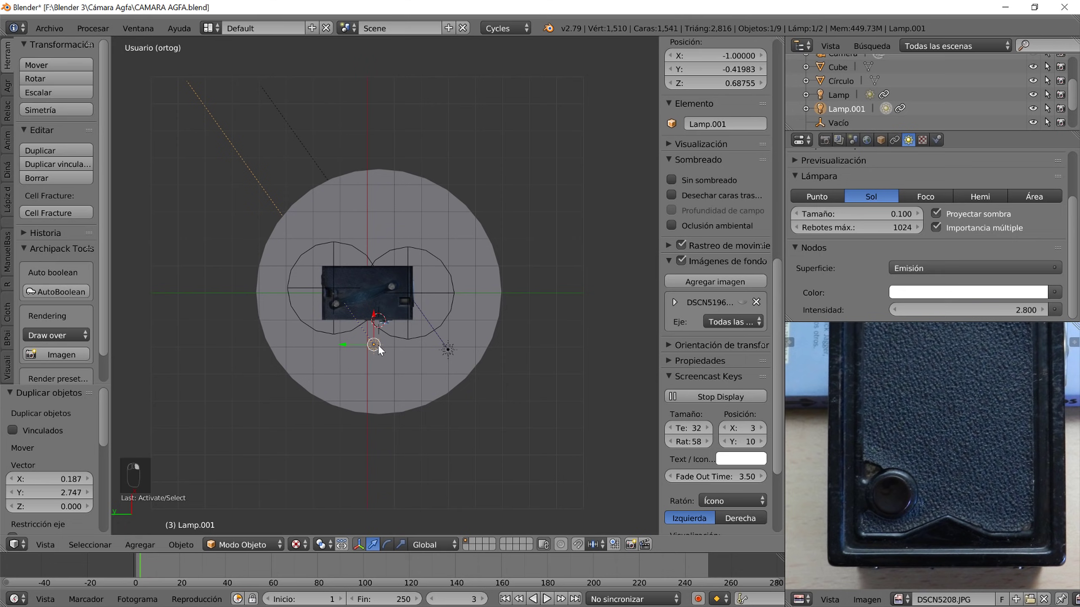
pyautogui.press('g')
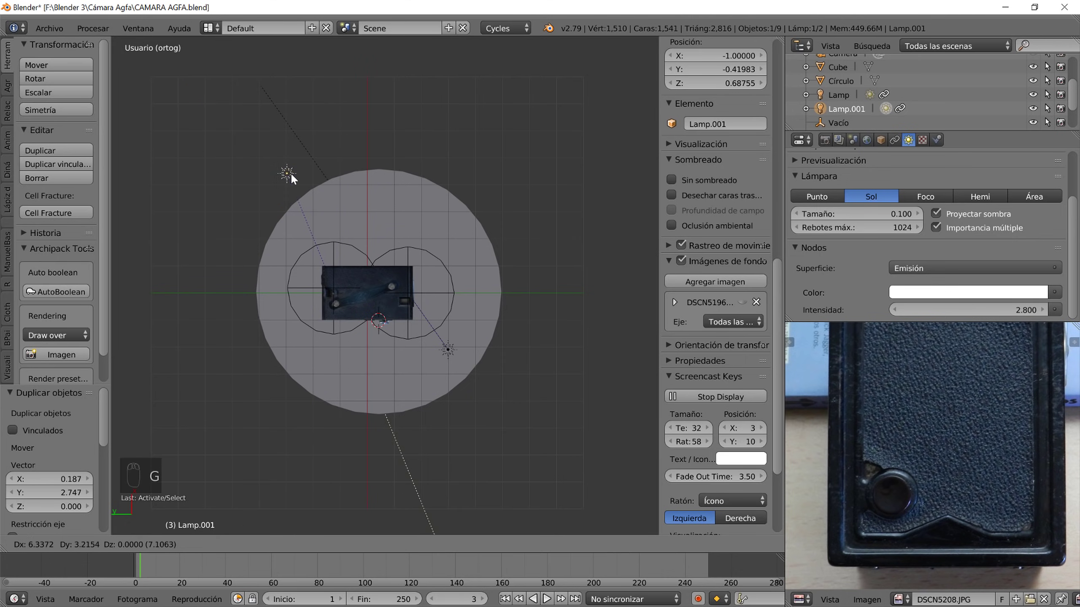
pyautogui.click(289, 174)
# - Move the original lamp -0.421 in X and -1.030 in Y, farther from the camera body
pyautogui.rightClick(445, 351)
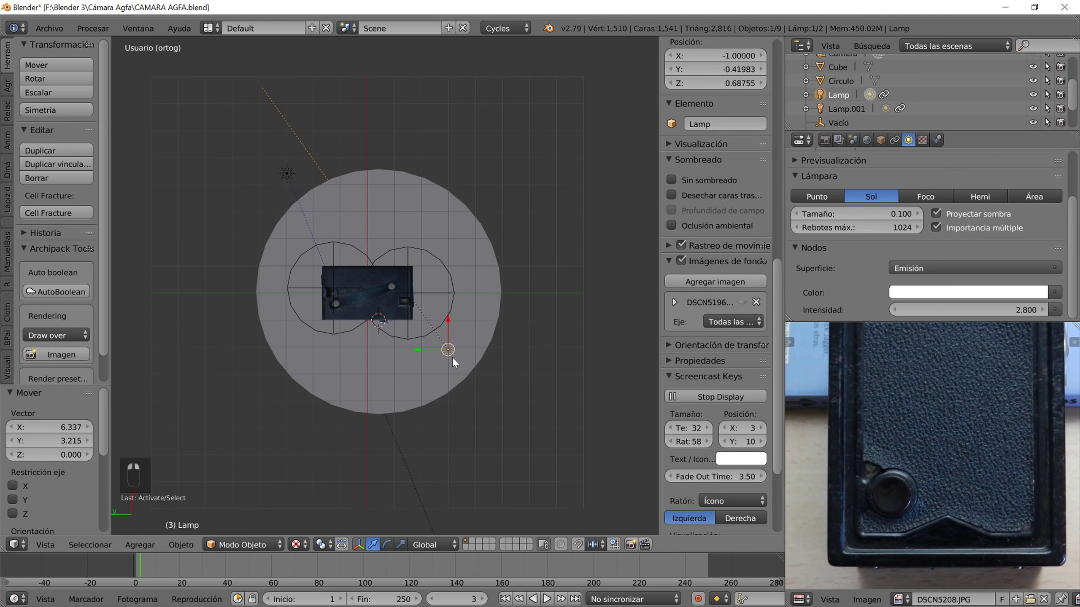
pyautogui.press('g')
pyautogui.click(495, 374)
# - Change both lamps from sun to spot type (Foco)
pyautogui.moveTo(495, 374)
pyautogui.mouseDown(button='middle')
pyautogui.moveTo(501, 403)
pyautogui.moveTo(438, 336)
pyautogui.moveTo(468, 315)
pyautogui.mouseUp(button='middle')
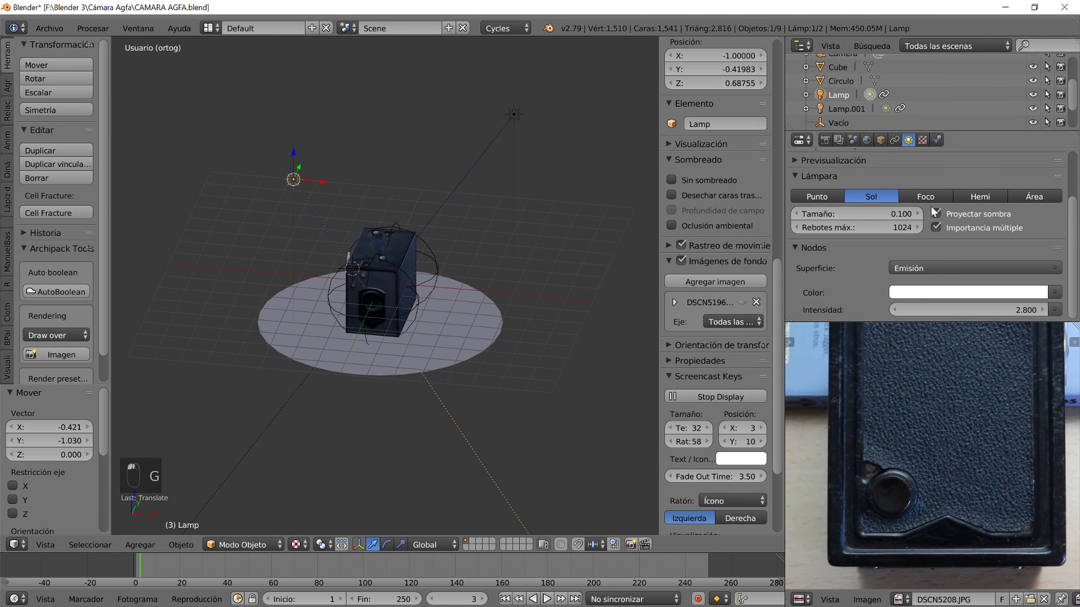
pyautogui.click(925, 196)
pyautogui.rightClick(513, 112)
pyautogui.click(926, 197)
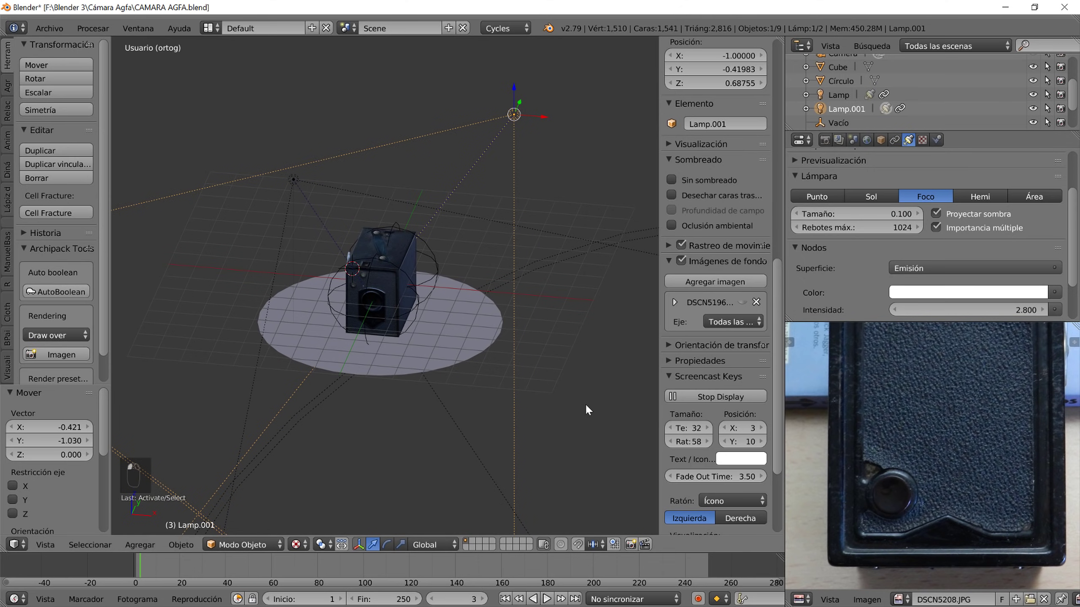
# - Frame the model and disc through the scene camera, and turn the reference image editor into a second 3D view
pyautogui.press('KP_0')
pyautogui.moveTo(372, 284)
pyautogui.mouseDown(button='middle')
pyautogui.moveTo(383, 306)
pyautogui.moveTo(381, 292)
pyautogui.mouseUp(button='middle')
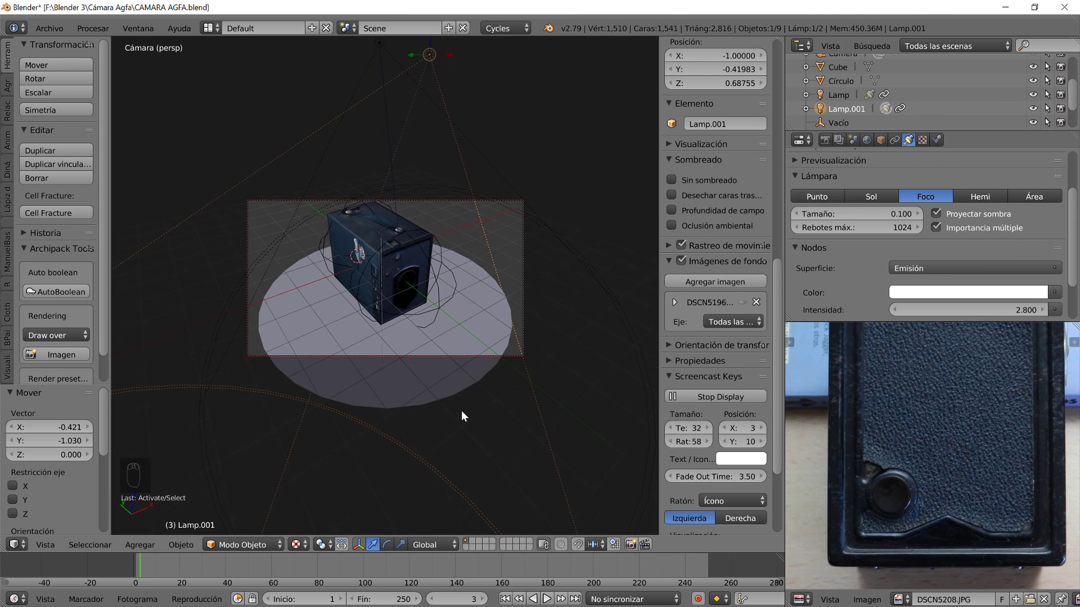
pyautogui.click(802, 599)
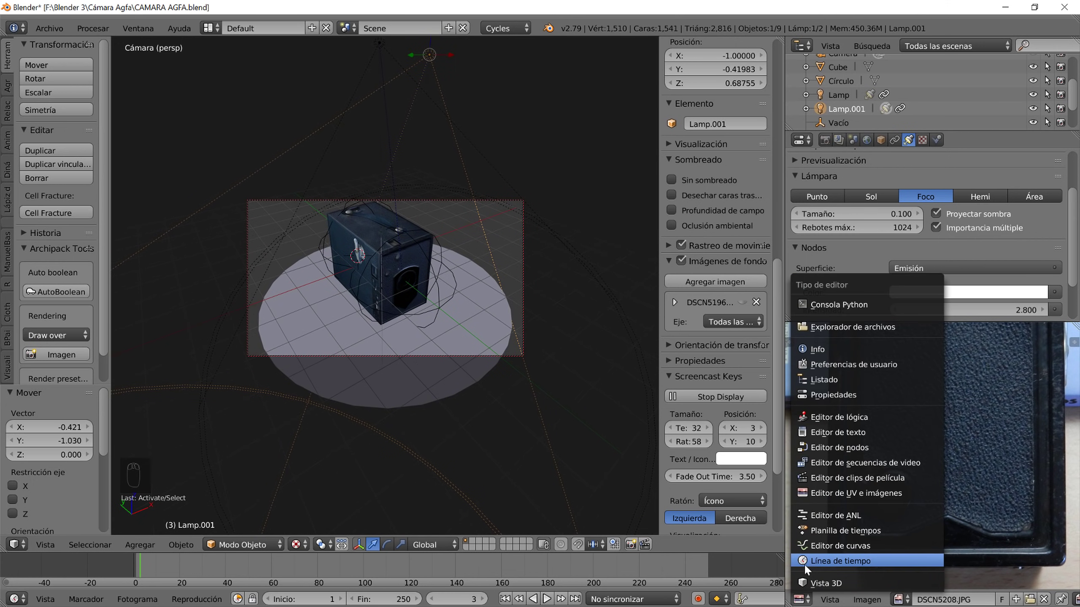
pyautogui.click(822, 583)
pyautogui.scroll(2, 954, 494)
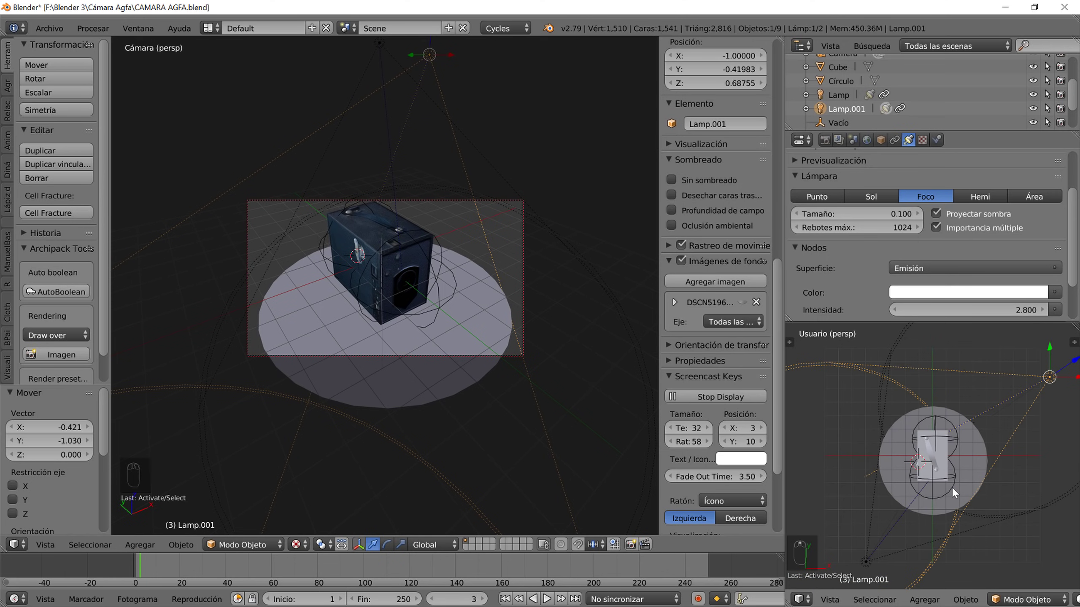
# - Enlarge the camera view, reframe the model with Fijar cámara a la vista enabled, and switch to rendered shading (Procesado)
pyautogui.click(298, 545)
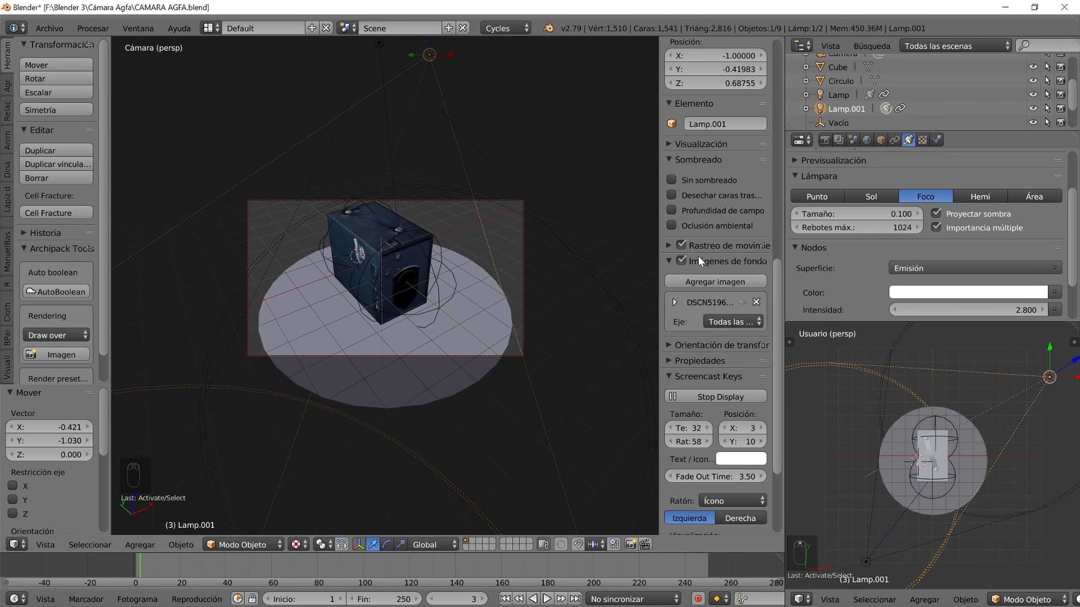
pyautogui.scroll(7, 698, 235)
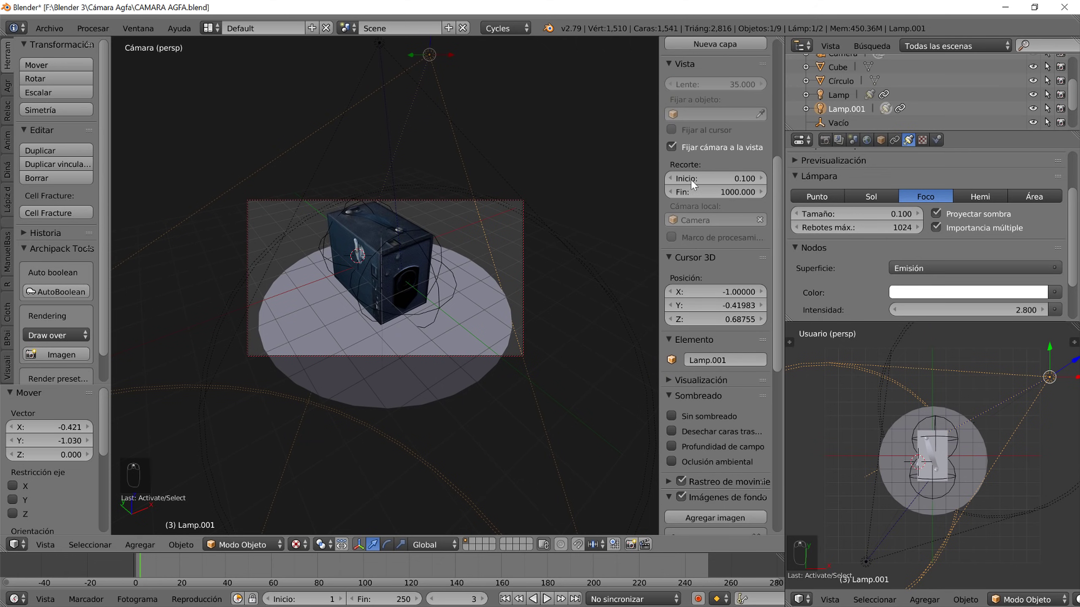
pyautogui.scroll(3, 484, 294)
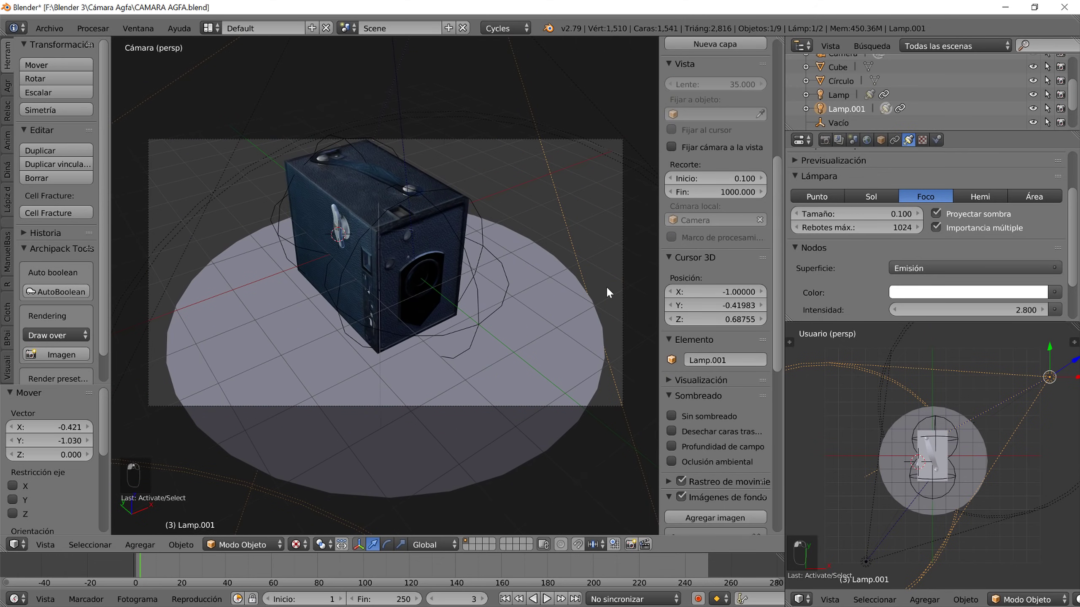
pyautogui.click(671, 147)
pyautogui.moveTo(466, 280); pyautogui.dragTo(467, 310, button='middle')
pyautogui.click(295, 544)
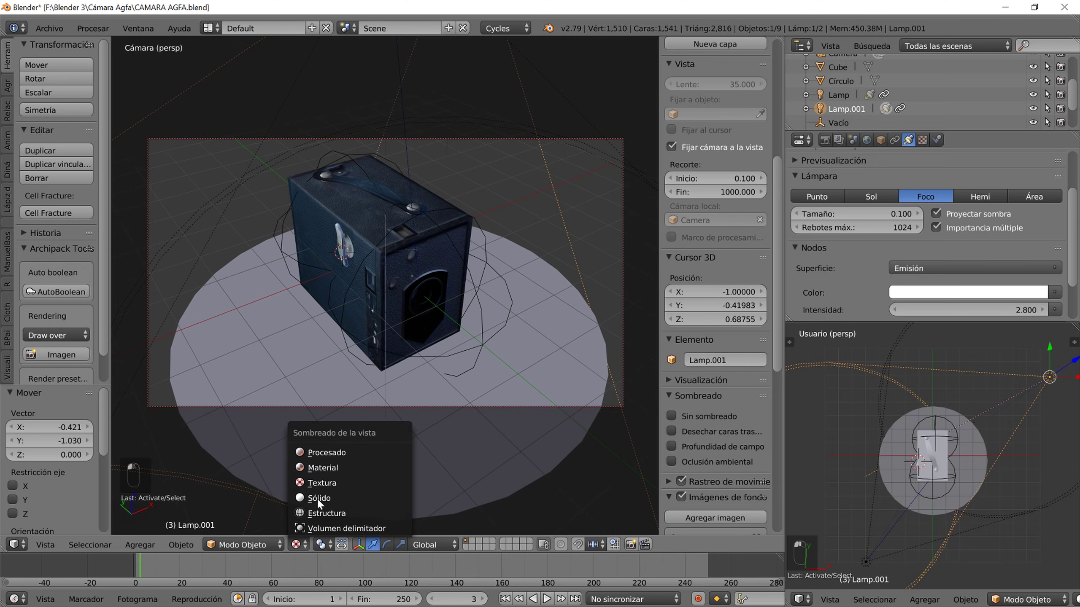
pyautogui.click(335, 455)
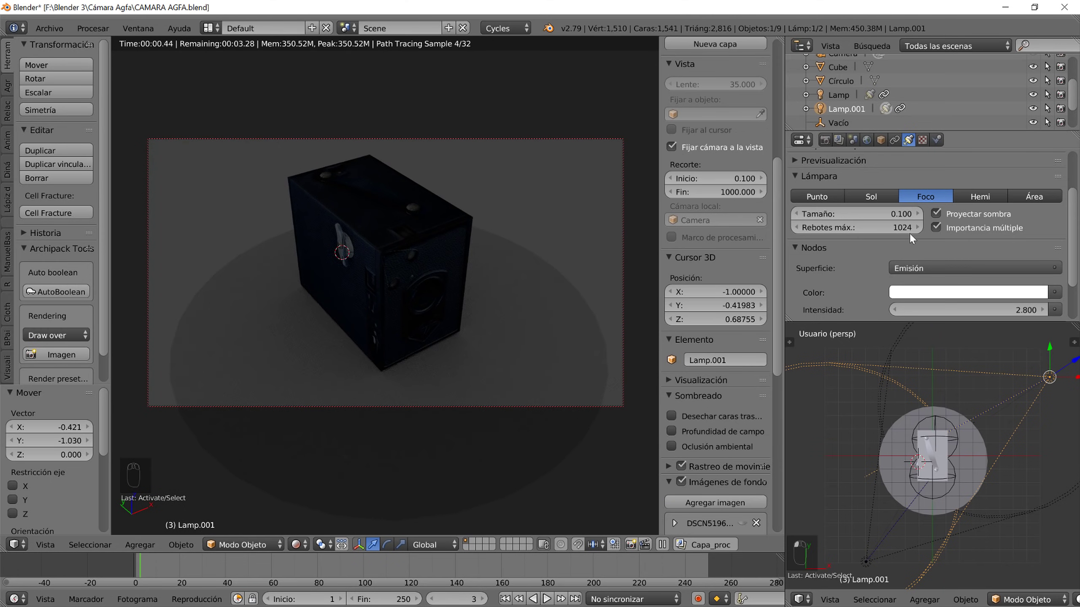
# - Set the world surface color to black
pyautogui.click(867, 140)
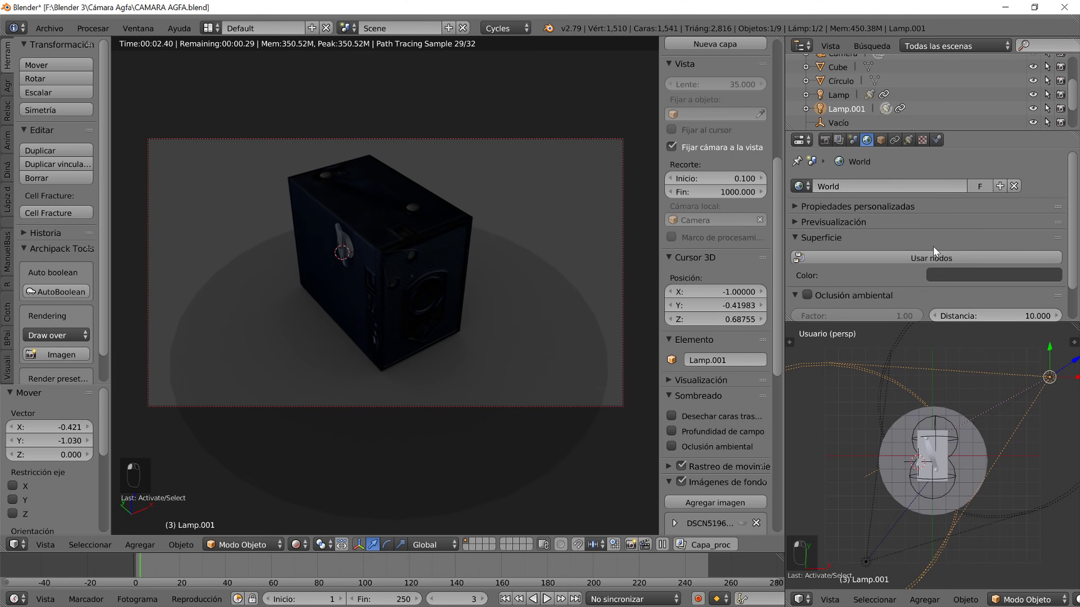
pyautogui.click(929, 274)
pyautogui.moveTo(1047, 169); pyautogui.dragTo(1049, 189)
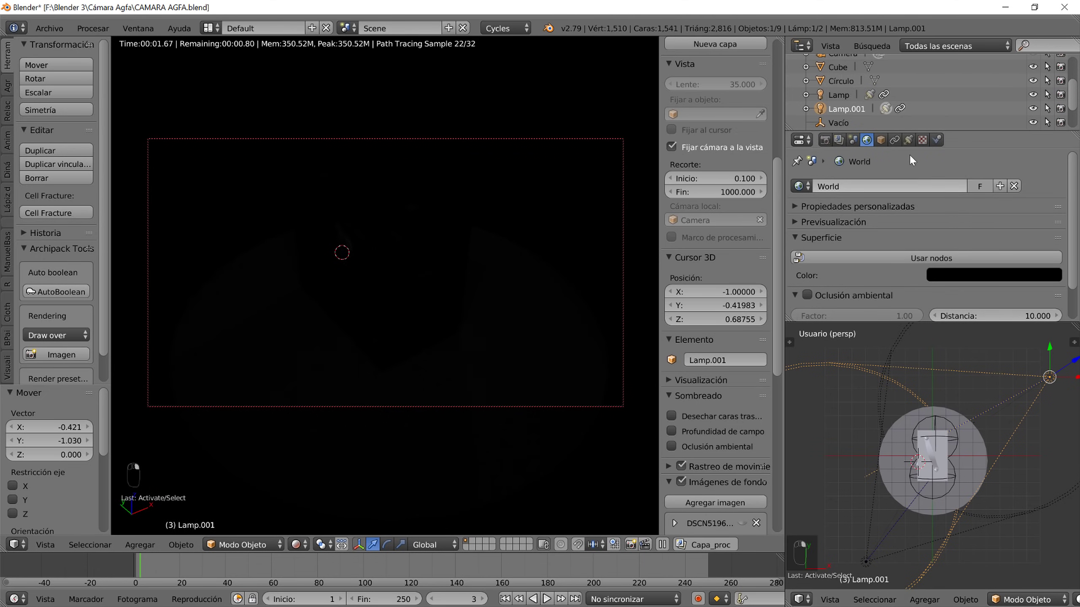
# - Set the emission intensity of the spot Lamp.001 to 1500
pyautogui.click(908, 140)
pyautogui.click(986, 310)
pyautogui.write('1500')
pyautogui.press('Return')
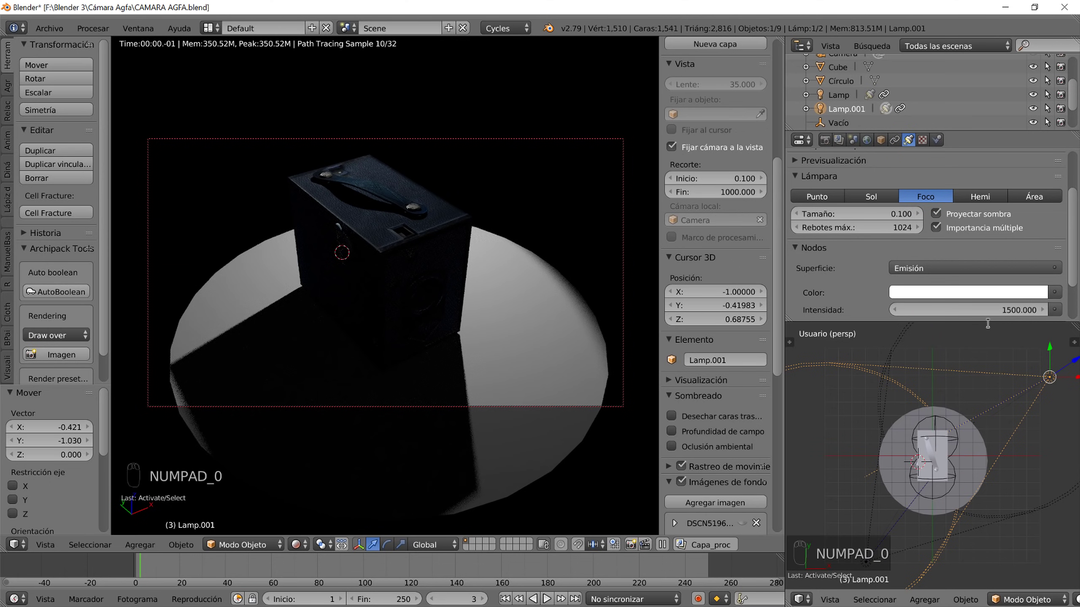
# - Select the original spot lamp and set its emission intensity to 1500
pyautogui.moveTo(947, 478); pyautogui.dragTo(948, 550, button='middle')
pyautogui.moveTo(985, 478); pyautogui.dragTo(893, 509, button='middle')
pyautogui.rightClick(948, 423)
pyautogui.click(974, 305)
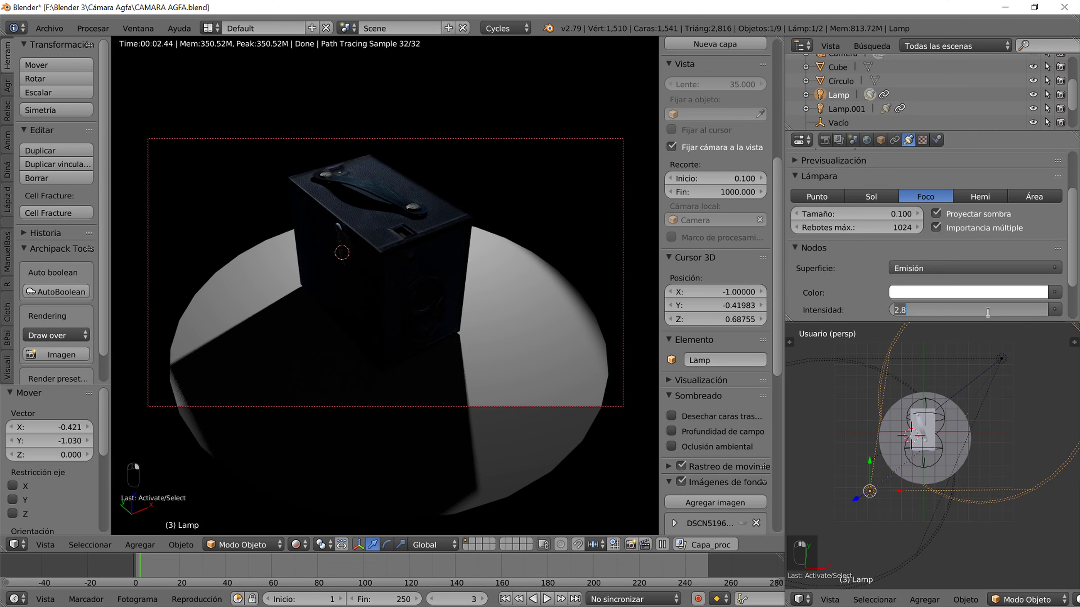
pyautogui.write('1500')
pyautogui.press('Return')
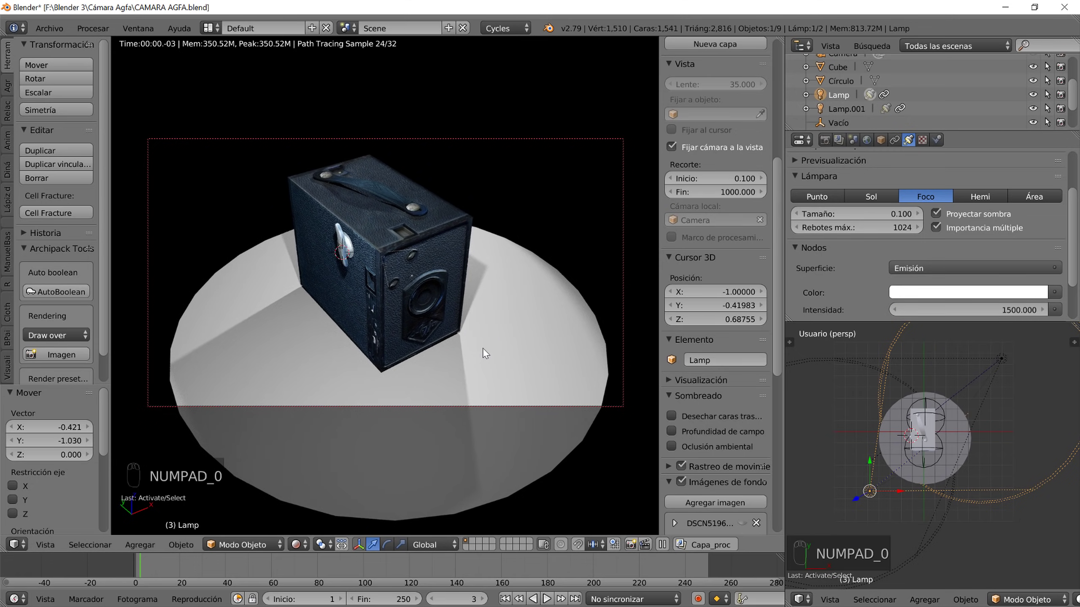
# - Examine the rendered front and side of the model up close, and return the view to solid shading (Sólido)
pyautogui.scroll(4, 396, 262)
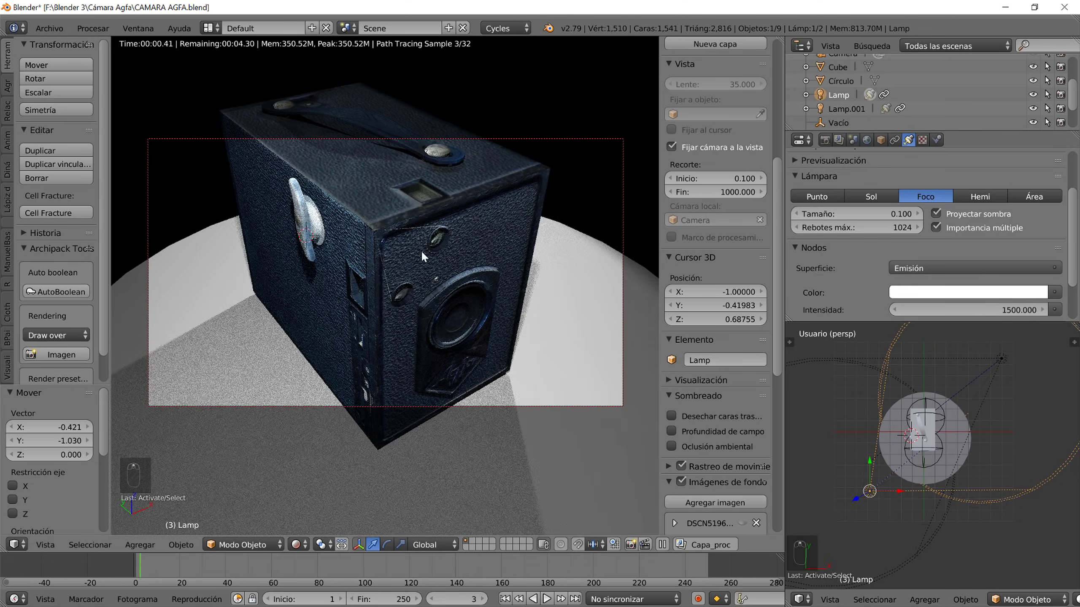
pyautogui.scroll(3, 422, 237)
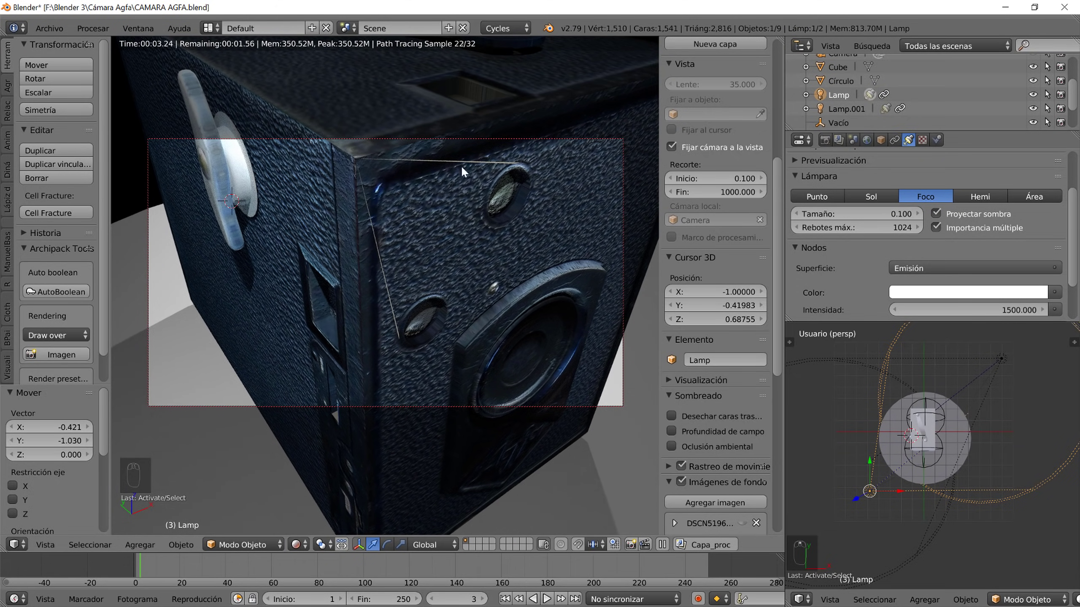
pyautogui.scroll(-8, 484, 194)
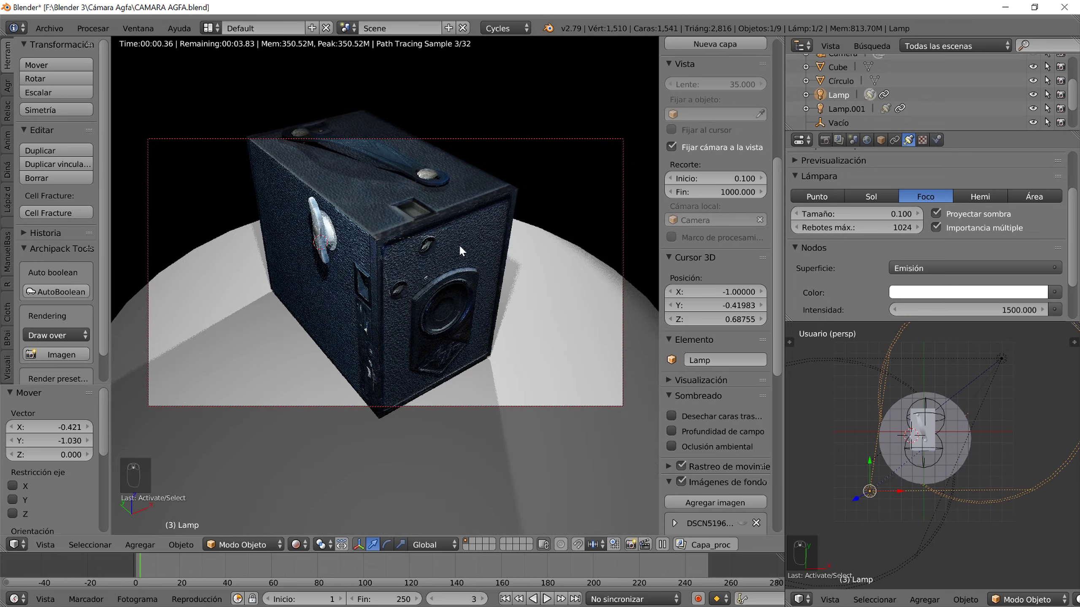
pyautogui.click(298, 545)
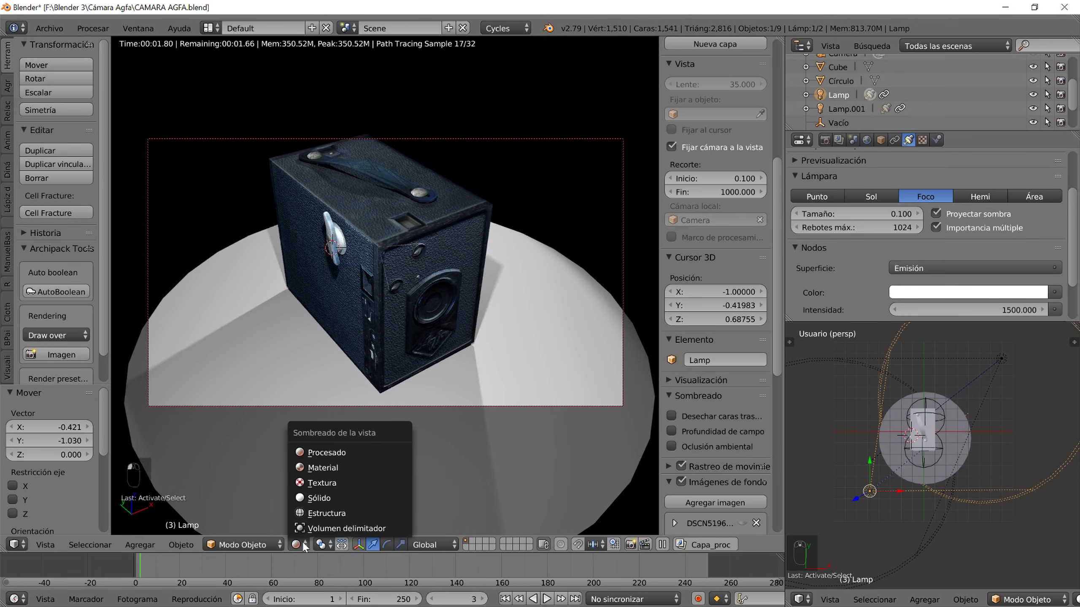
pyautogui.click(320, 497)
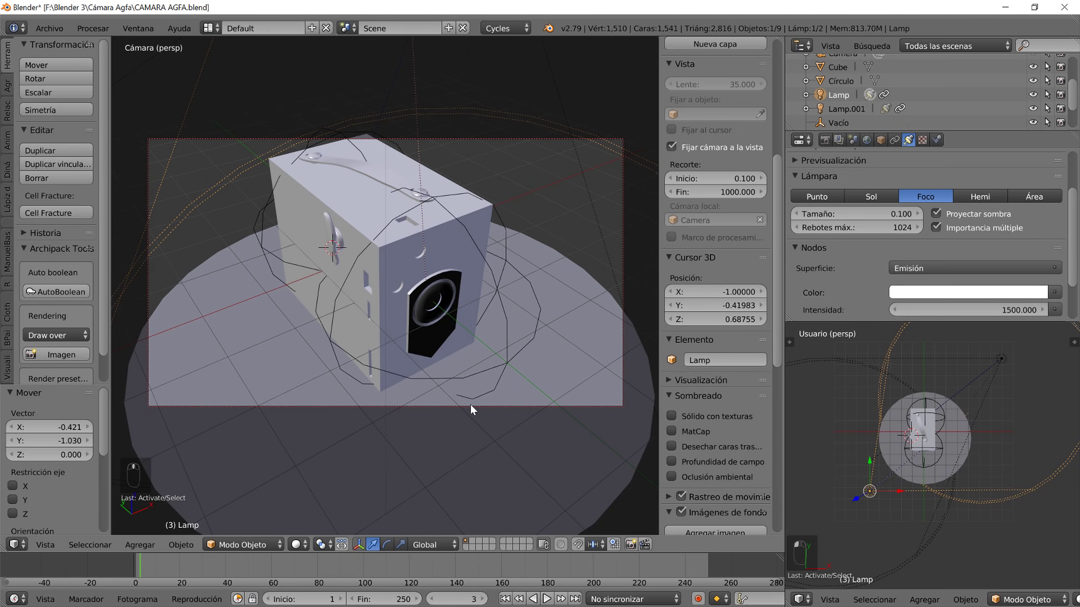
# - Open the camera body's mesh for editing in front view and deselect all of its geometry
pyautogui.press('KP_1')
pyautogui.scroll(7, 437, 329)
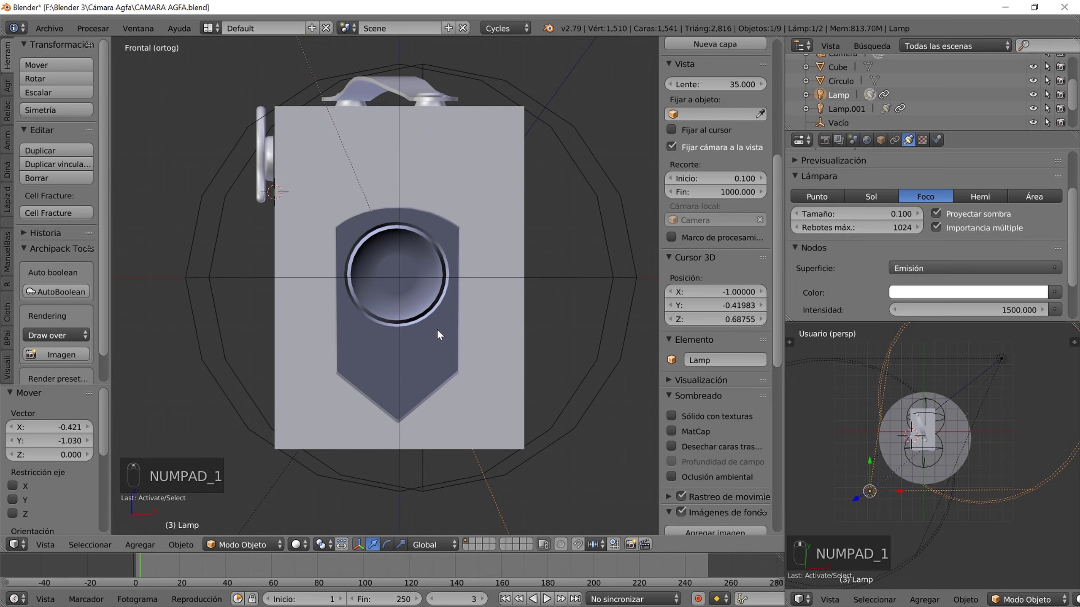
pyautogui.press('Tab')
pyautogui.press('Tab')
pyautogui.rightClick(446, 184)
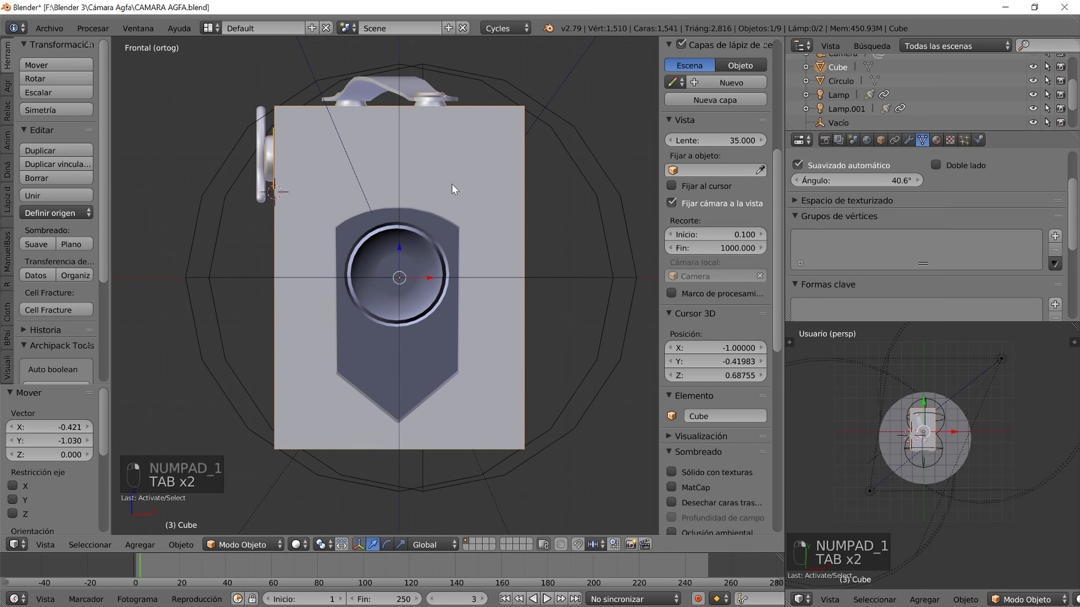
pyautogui.press('Tab')
pyautogui.scroll(3, 448, 215)
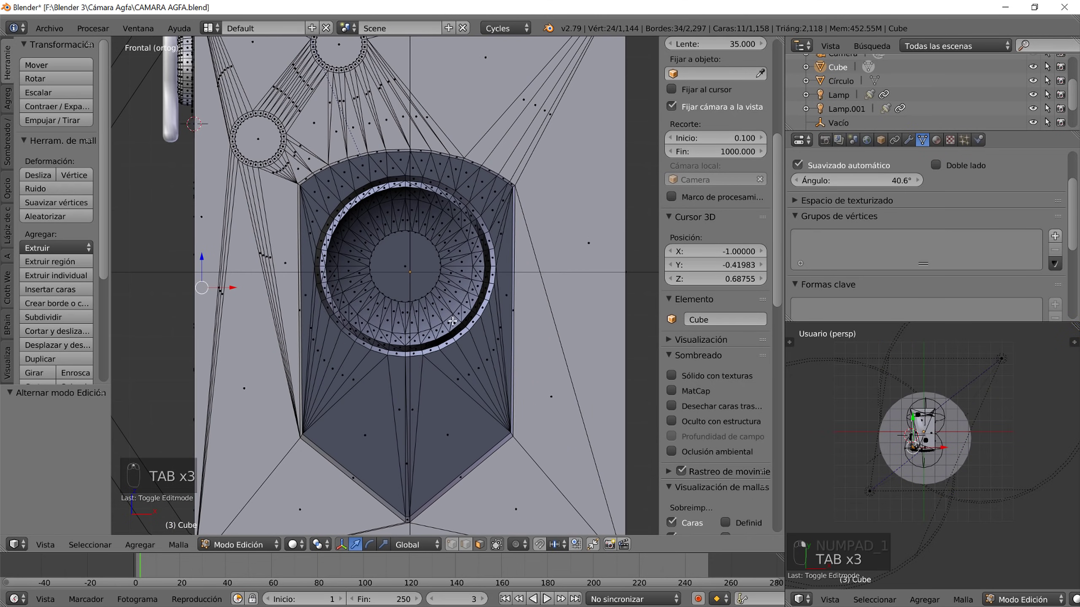
pyautogui.scroll(-2, 450, 315)
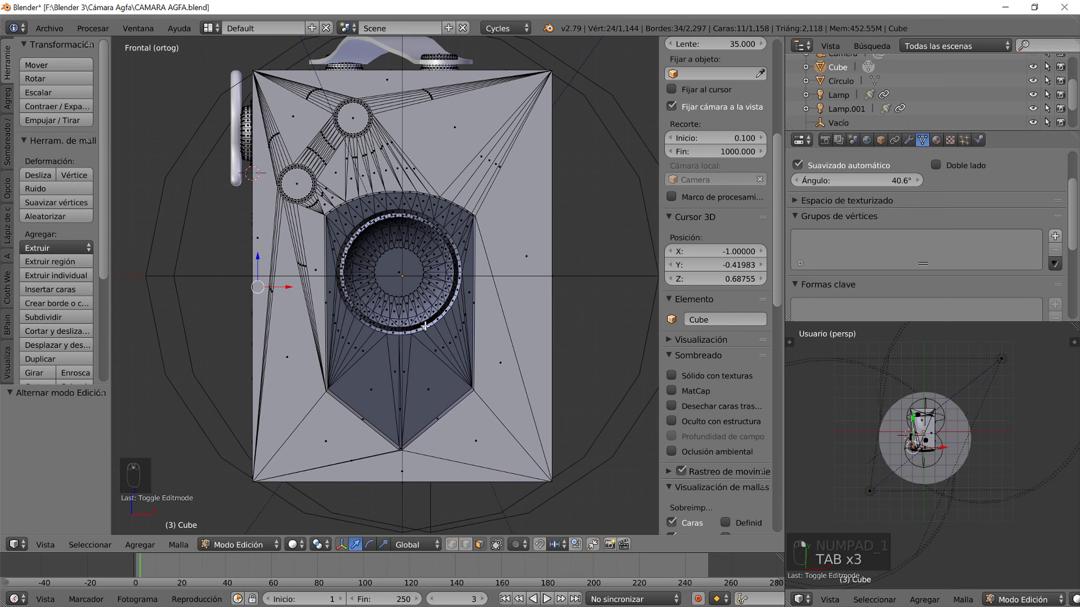
pyautogui.press('a')
pyautogui.press('a')
pyautogui.press('a')
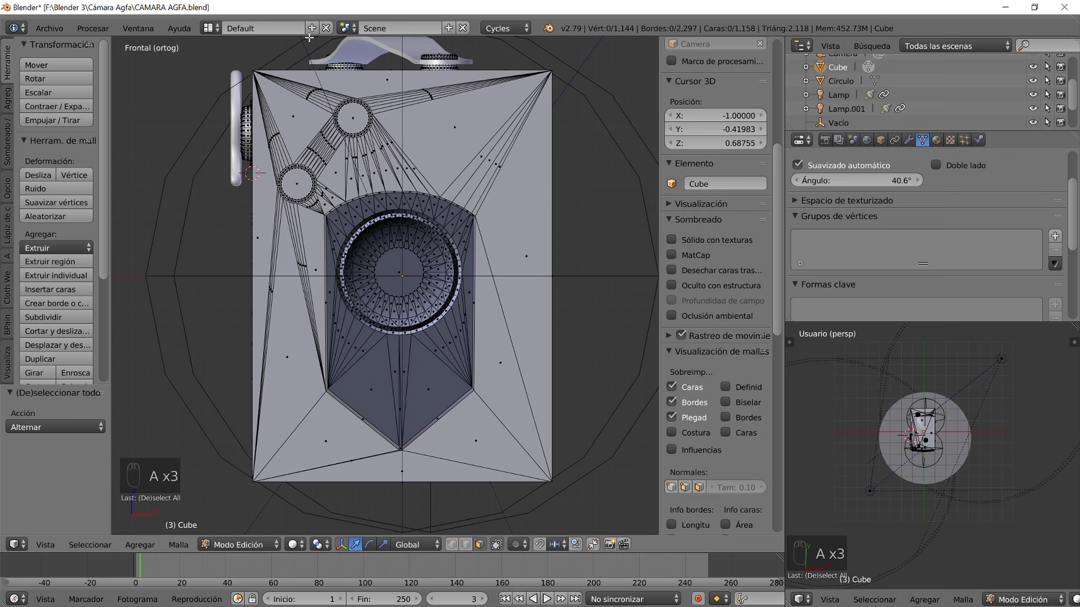
# - Switch to the UV Editing layout and load the front photo DSCN5205.JPG in the image editor
pyautogui.click(212, 28)
pyautogui.click(247, 138)
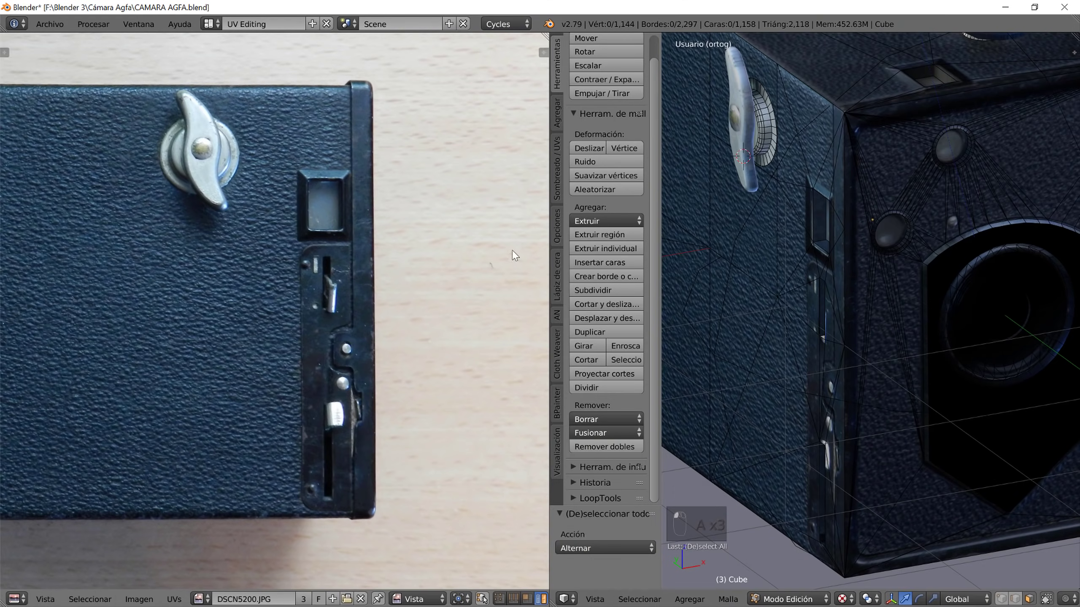
pyautogui.scroll(-5, 911, 411)
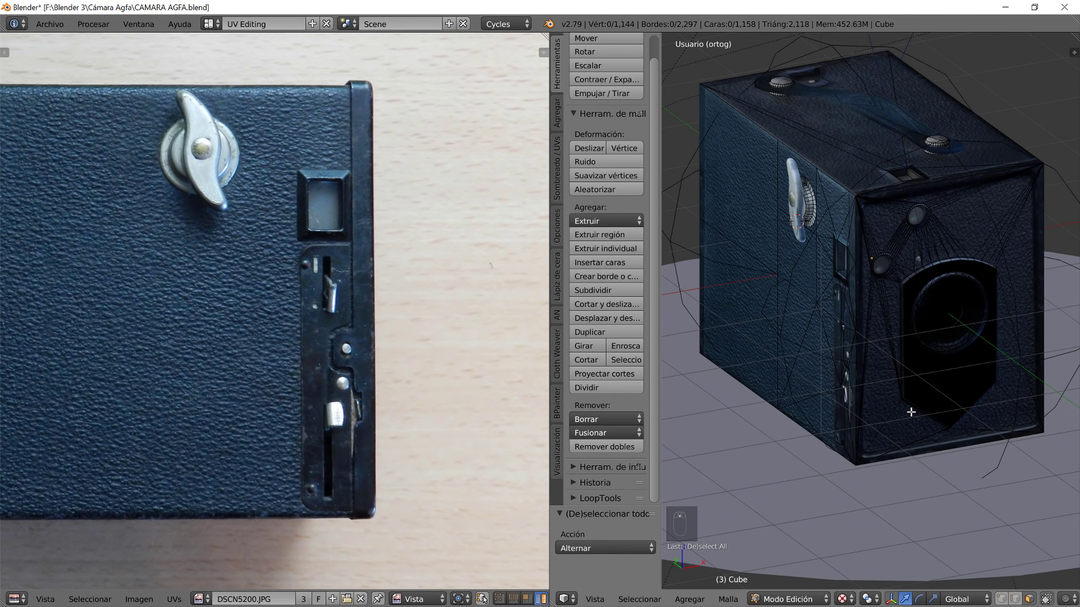
pyautogui.click(200, 599)
pyautogui.click(251, 512)
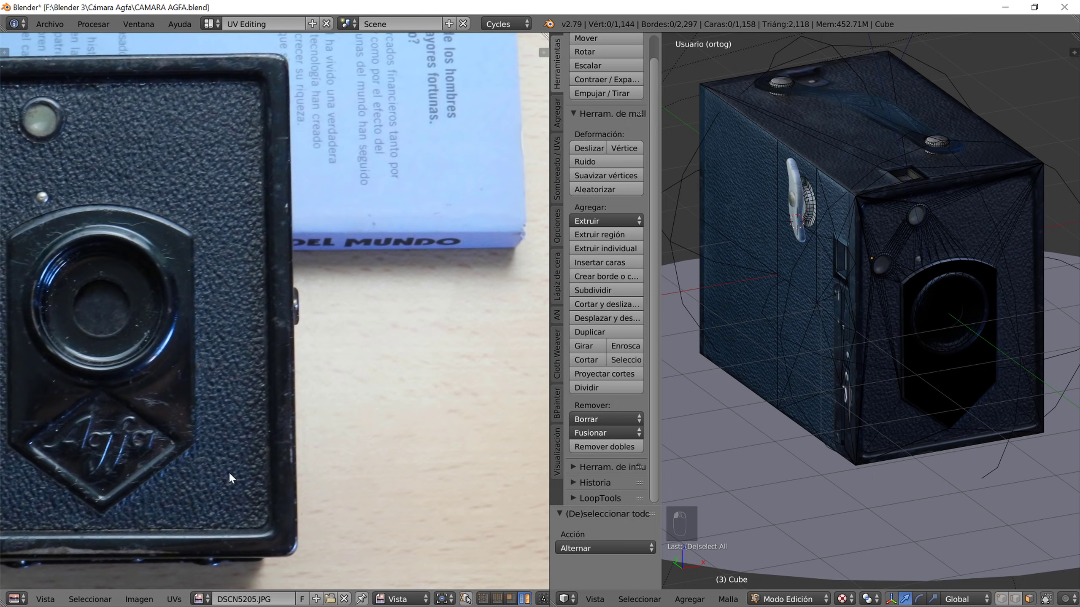
pyautogui.scroll(-4, 128, 332)
# - Box-select all the faces of the camera body's front from the front view
pyautogui.press('KP_1')
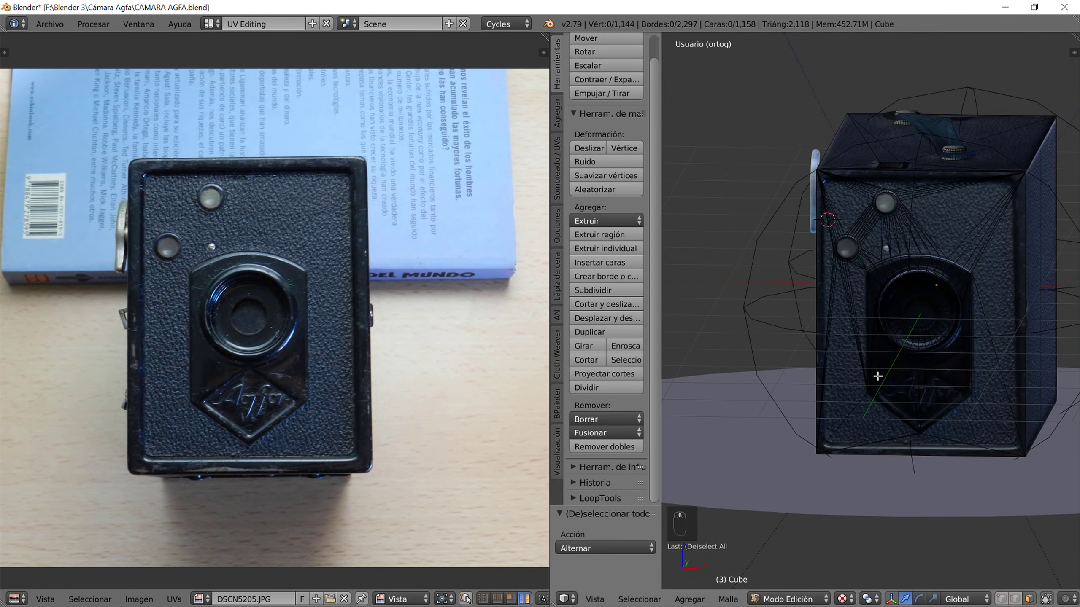
pyautogui.scroll(3, 858, 279)
pyautogui.scroll(2, 858, 278)
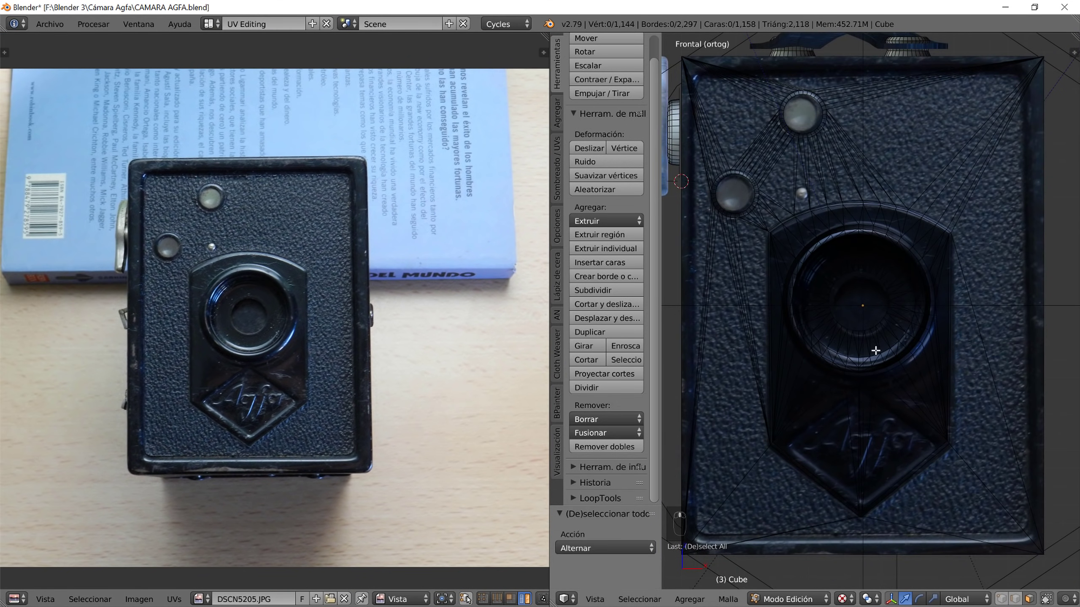
pyautogui.scroll(1, 858, 279)
pyautogui.press('b')
pyautogui.moveTo(1062, 560); pyautogui.dragTo(691, 52)
# - Inspect how the photo texture lines up with the small round windows and lens ring on the front
pyautogui.scroll(1, 776, 163)
pyautogui.scroll(-2, 777, 163)
pyautogui.moveTo(768, 353); pyautogui.dragTo(773, 358, button='middle')
pyautogui.scroll(4, 784, 292)
pyautogui.scroll(2, 883, 318)
pyautogui.moveTo(890, 327); pyautogui.dragTo(833, 352, button='middle')
pyautogui.scroll(-6, 834, 353)
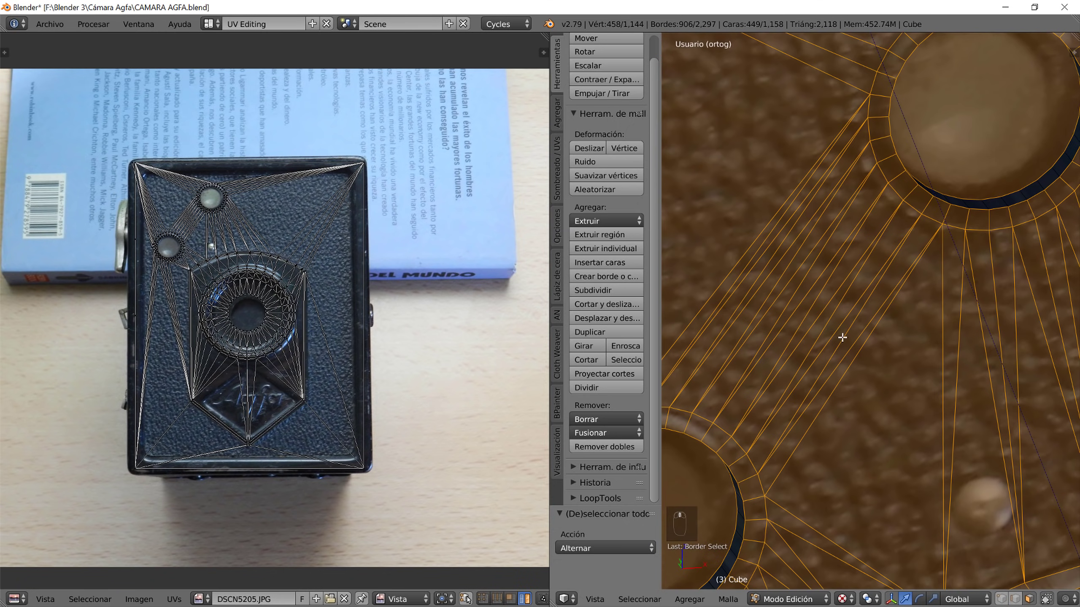
pyautogui.scroll(5, 853, 343)
pyautogui.moveTo(853, 343); pyautogui.dragTo(748, 300, button='middle')
pyautogui.scroll(5, 233, 316)
pyautogui.scroll(-4, 233, 313)
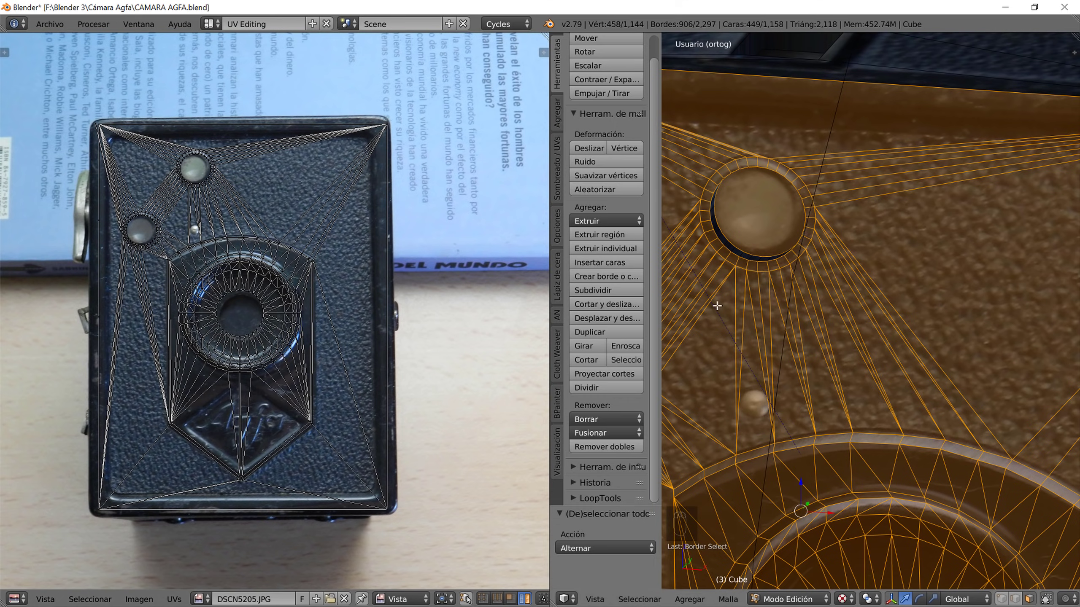
pyautogui.scroll(-3, 859, 343)
# - Unwrap the selected front faces from the front view with Proyectar desde vista
pyautogui.press('KP_1')
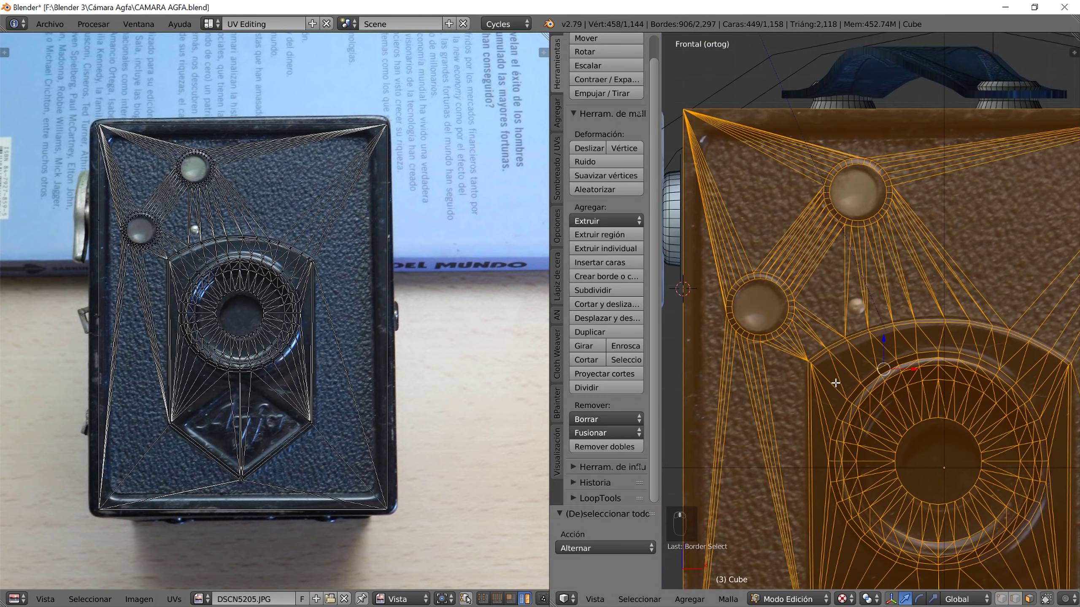
pyautogui.press('u')
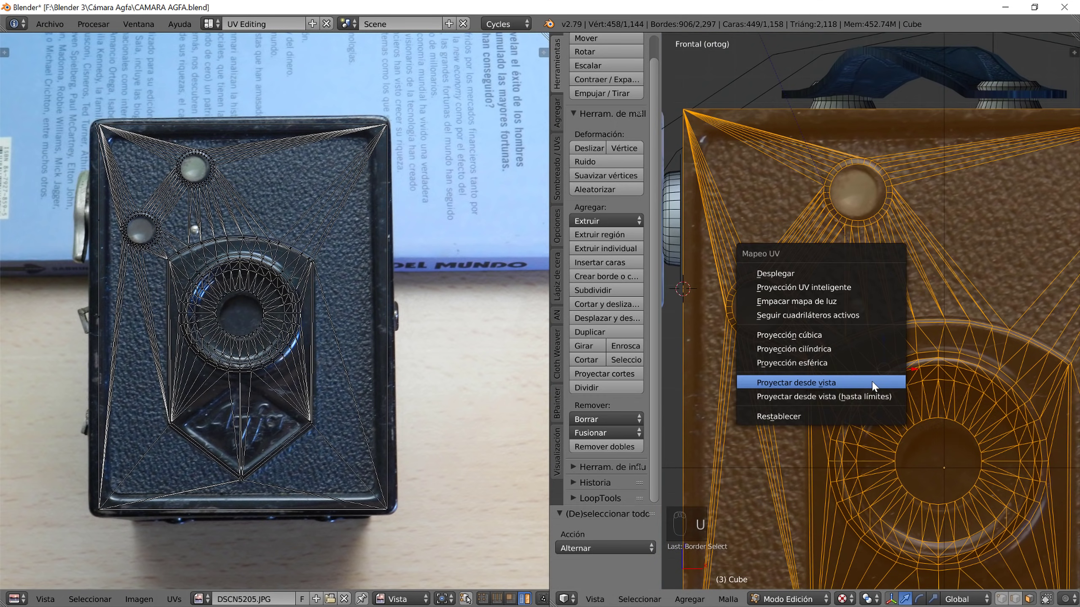
pyautogui.click(871, 380)
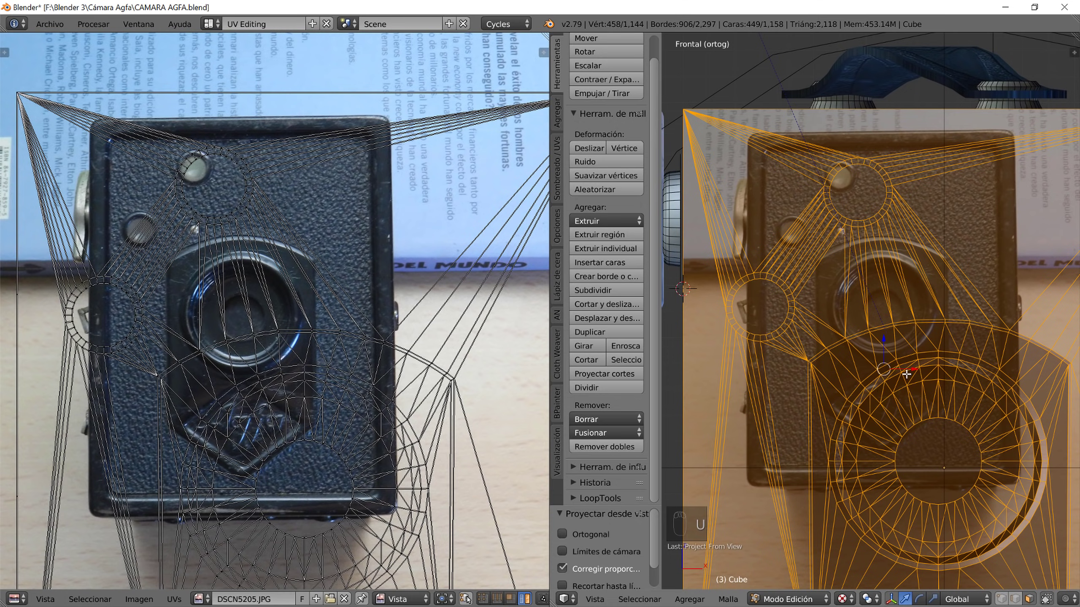
pyautogui.scroll(-5, 855, 370)
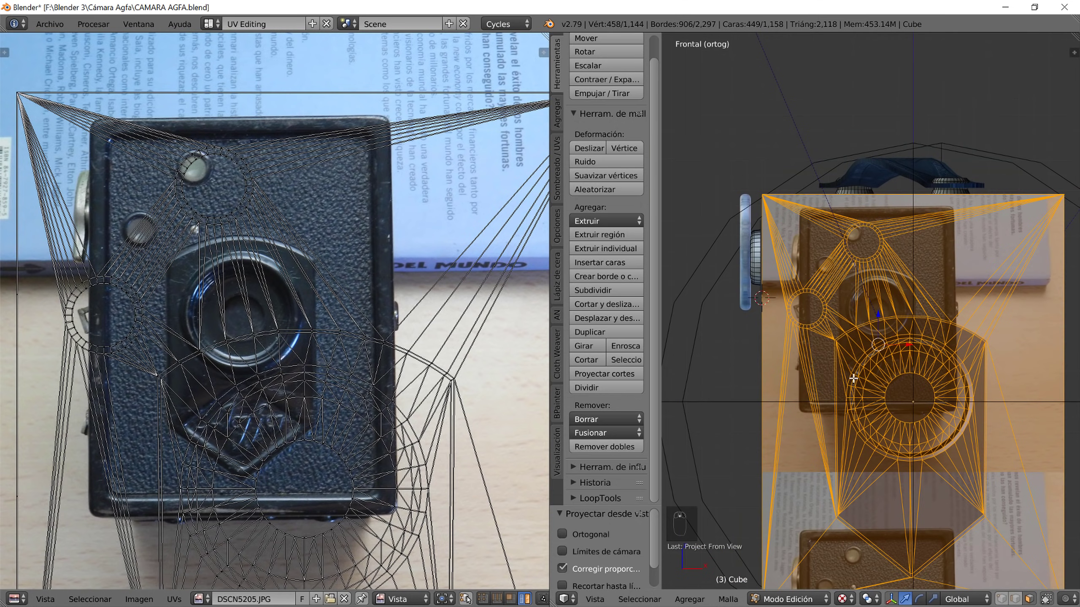
# - Select all the front face UVs, scale them to about 0.342 and move them about -0.110 in X and 0.273 in Y onto the photographed camera
pyautogui.press('s')
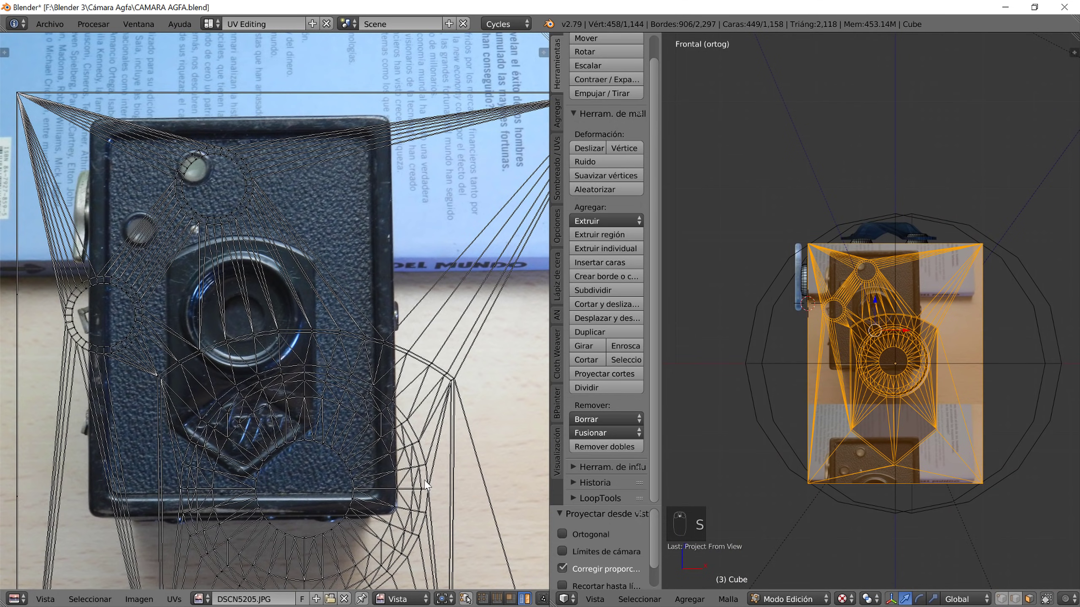
pyautogui.press('a')
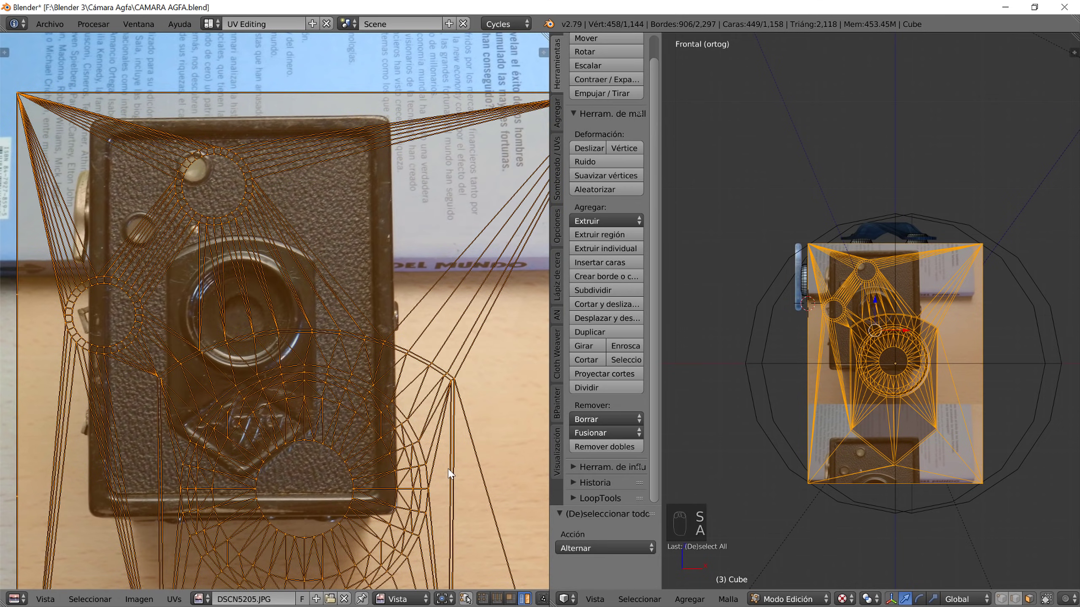
pyautogui.press('s')
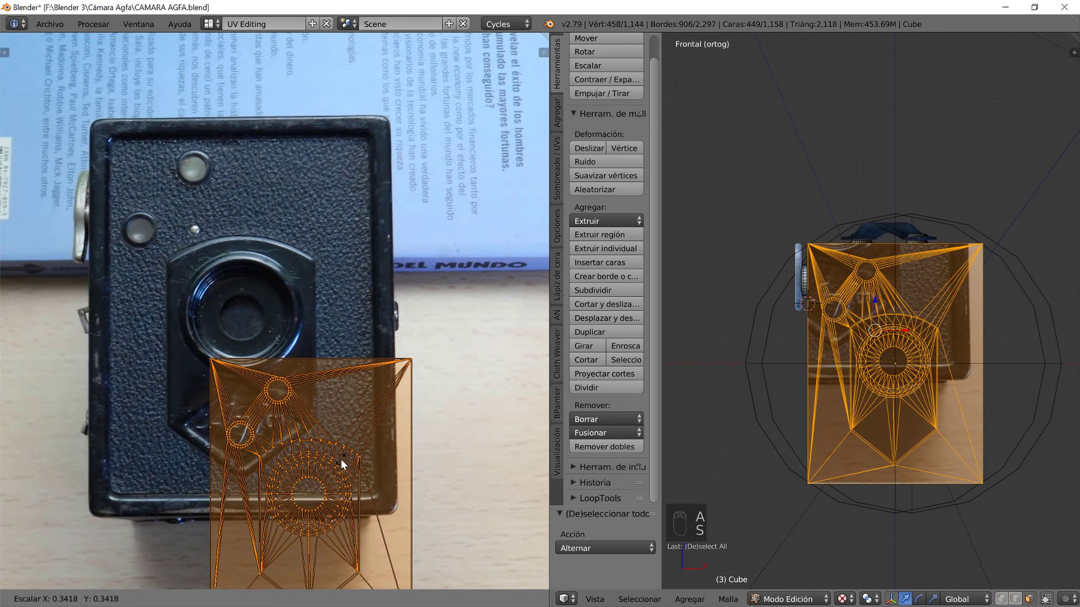
pyautogui.click(347, 490)
pyautogui.press('f')
pyautogui.press('g')
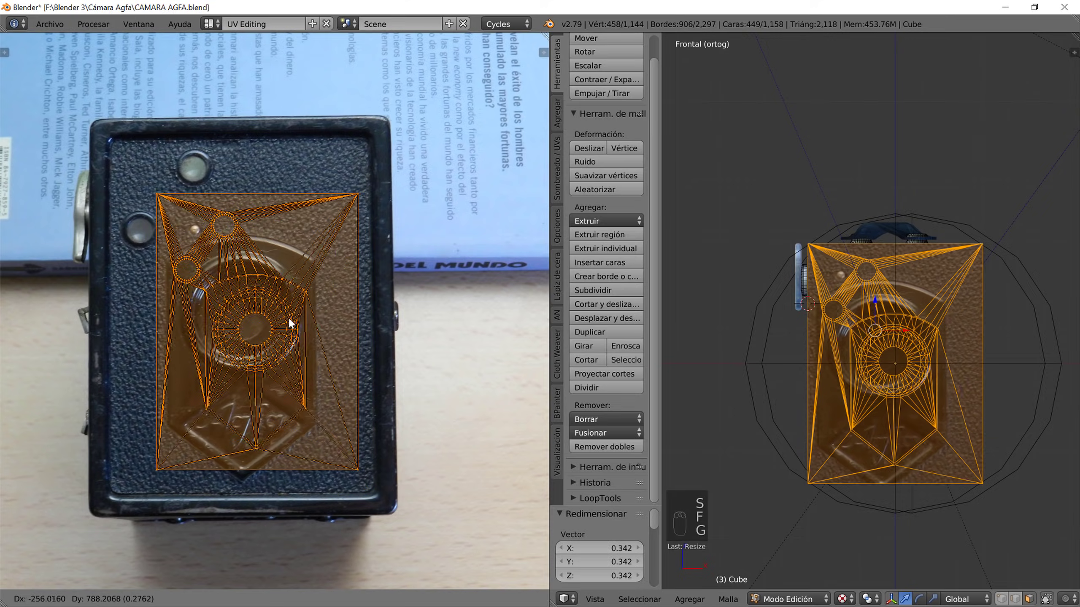
pyautogui.click(276, 313)
# - Enlarge the selected UVs by about 1.473 and shift them about 0.006 in X and 0.013 in Y to fit the photographed body
pyautogui.press('s')
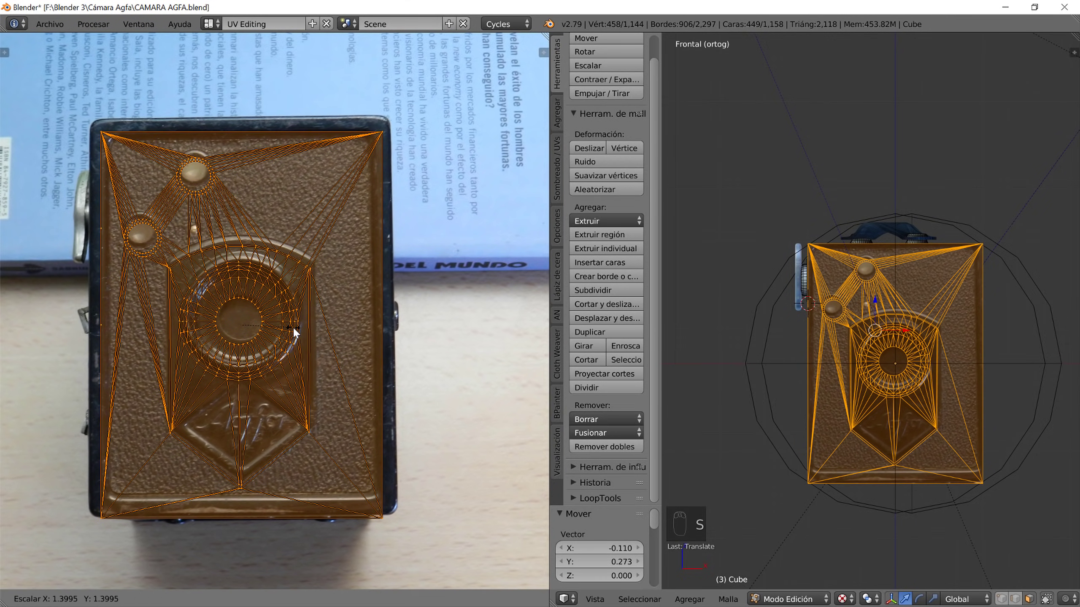
pyautogui.click(319, 359)
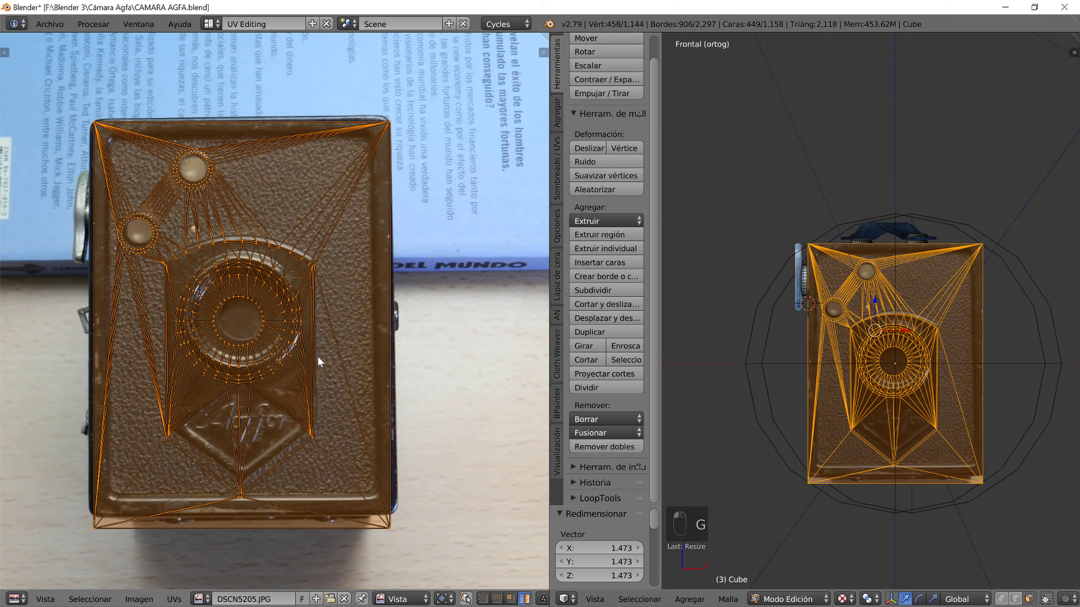
pyautogui.press('g')
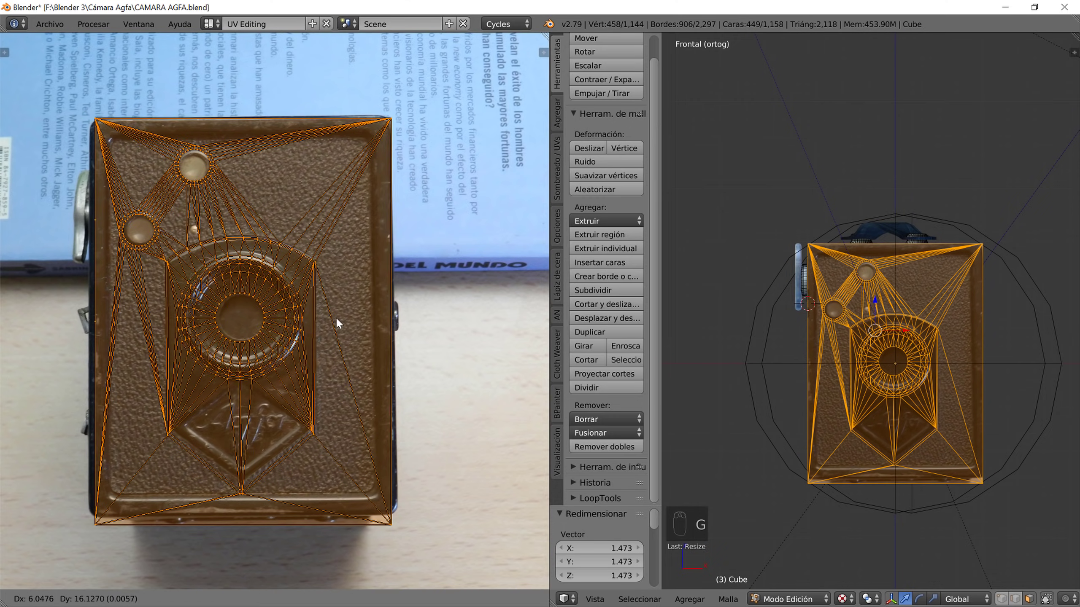
pyautogui.click(355, 275)
# - Scale the UVs to about 0.976 in Y and move them about -0.004 in X and -0.005 in Y over the photo
pyautogui.press('s')
pyautogui.press('y')
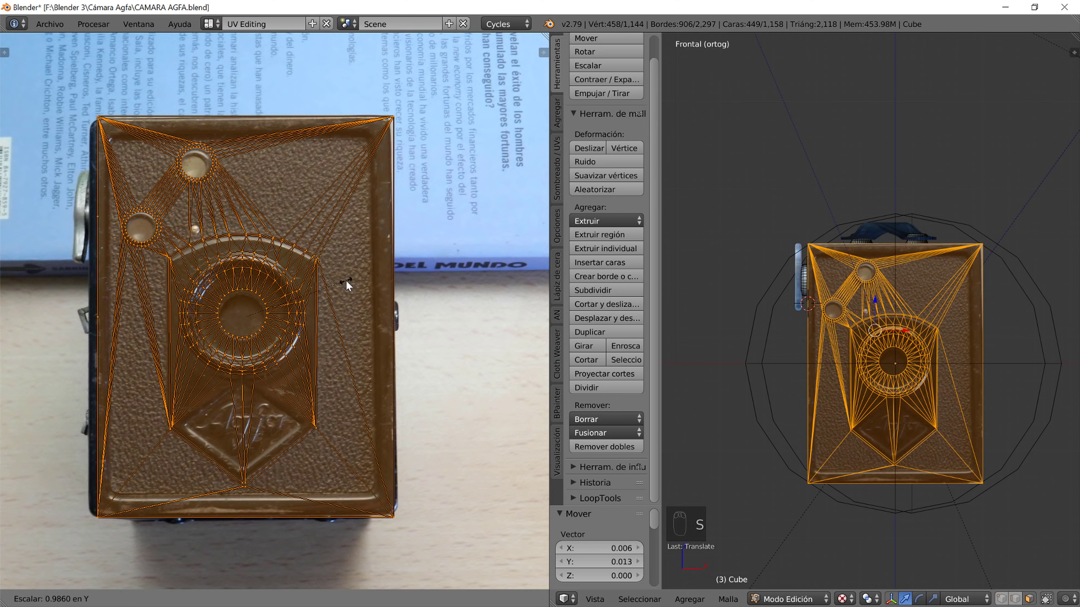
pyautogui.click(334, 282)
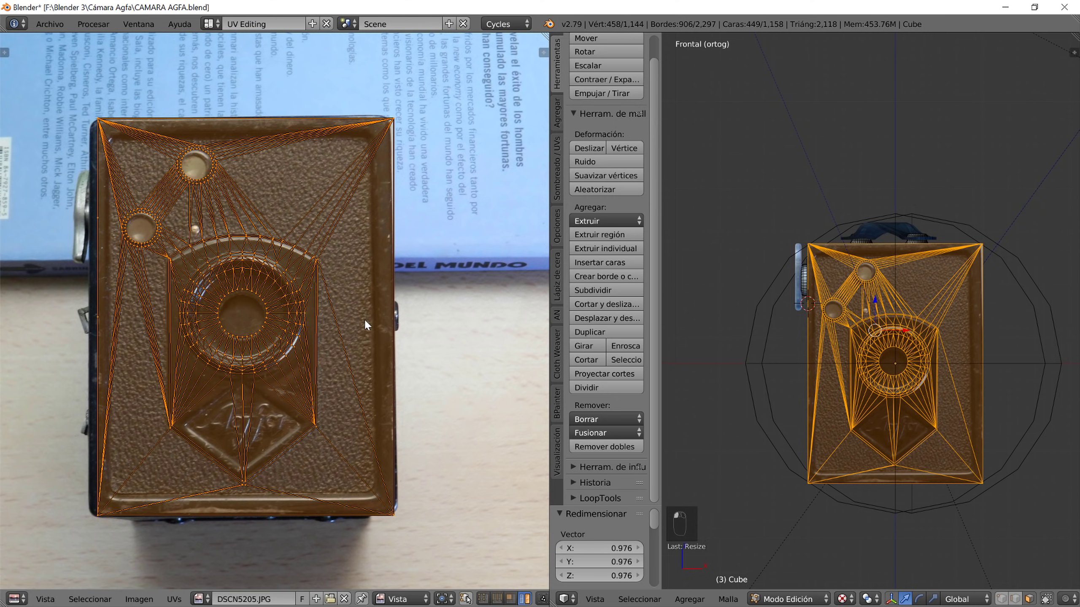
pyautogui.press('g')
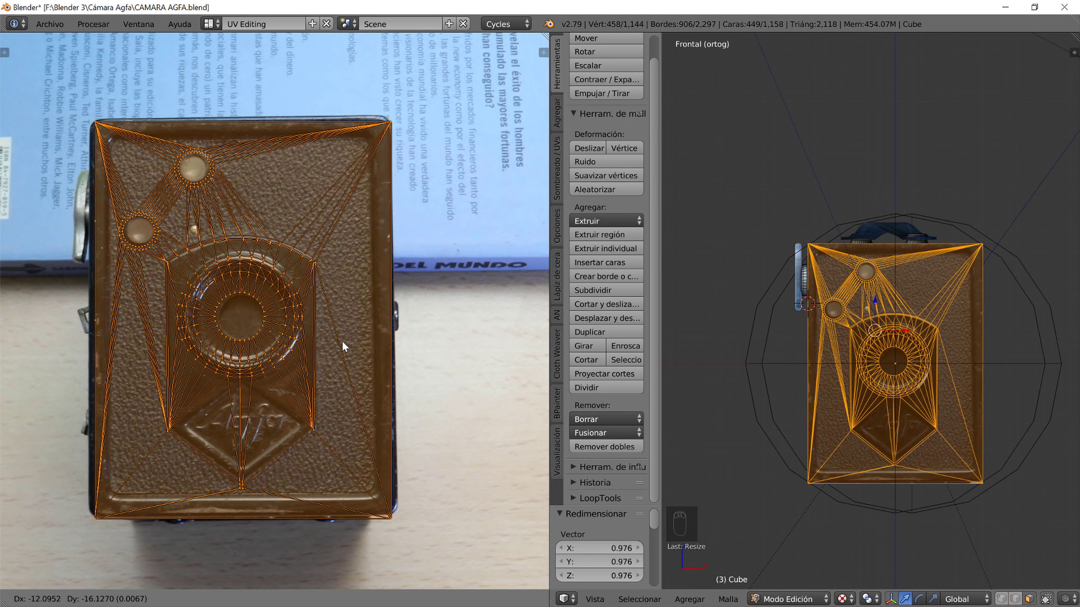
pyautogui.click(345, 336)
# - Scale the UVs to about 0.996 in X and nudge them about 0.001 in X and 0.00067 in Y
pyautogui.press('s')
pyautogui.press('x')
pyautogui.press('x')
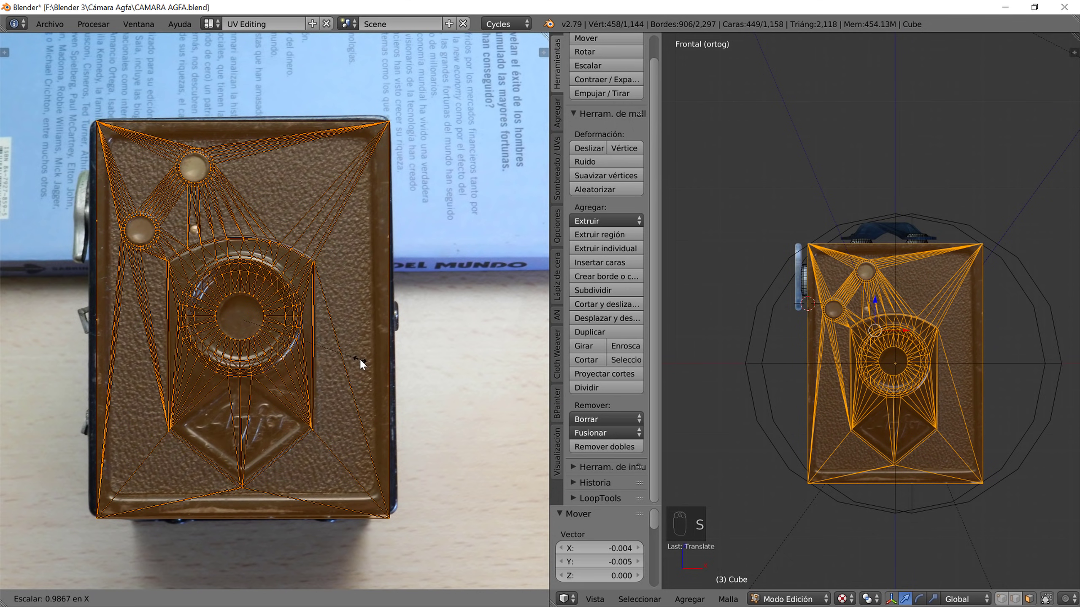
pyautogui.click(376, 362)
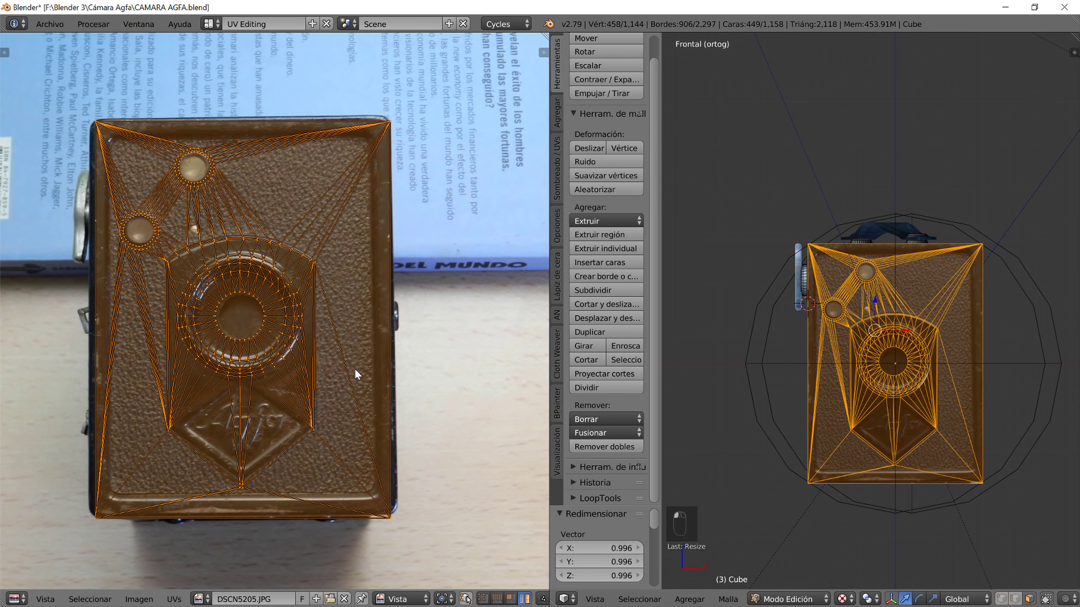
pyautogui.press('g')
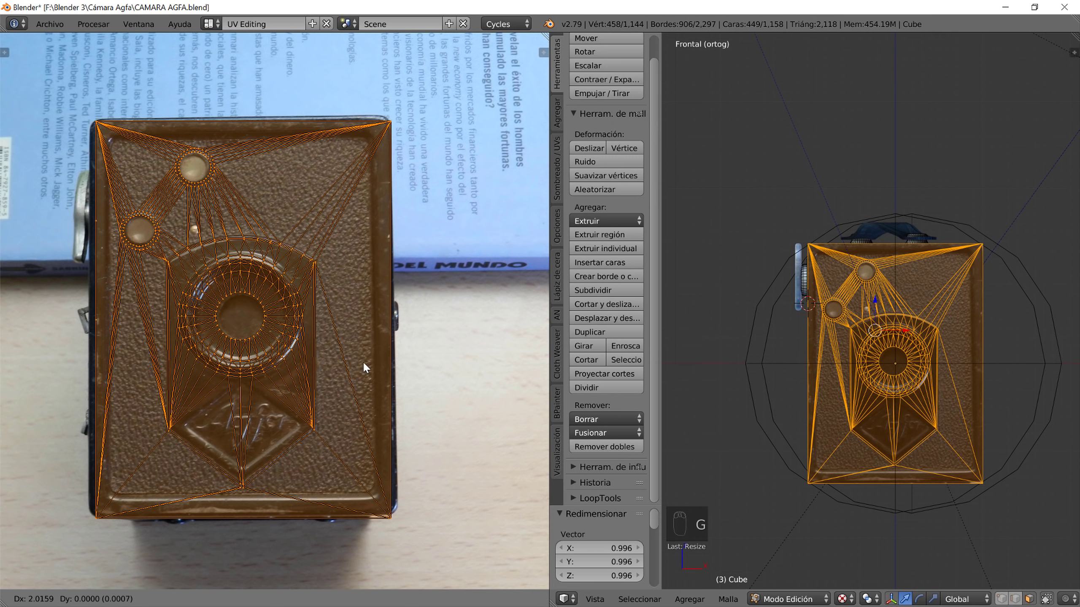
pyautogui.click(365, 363)
# - Scale the UVs to about 0.985 in Y and nudge them about -0.001 in X and 0.003 in Y to match the photo's edges
pyautogui.press('s')
pyautogui.press('y')
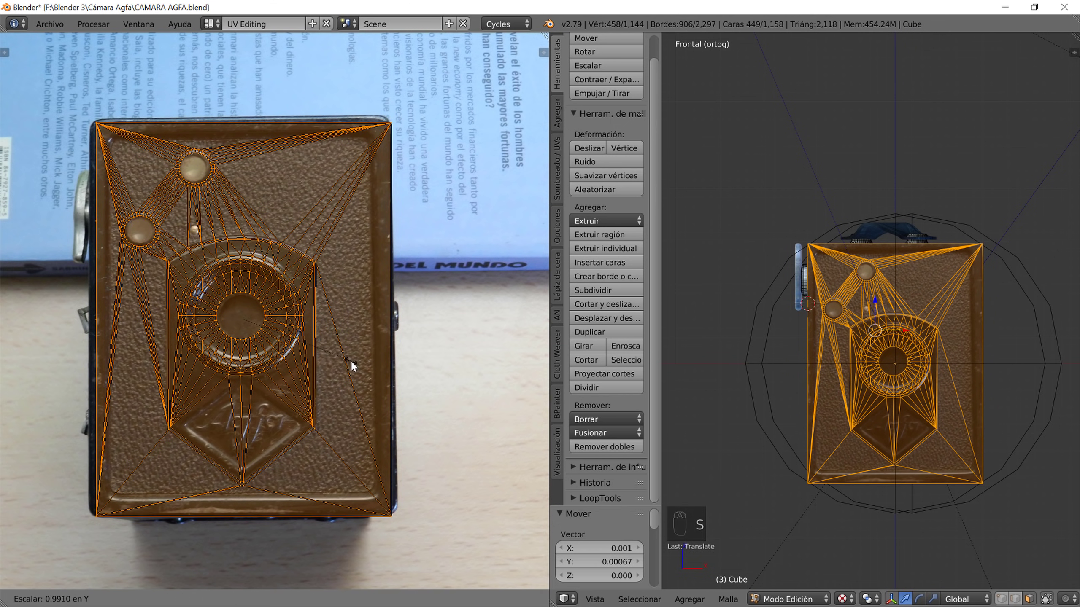
pyautogui.click(344, 365)
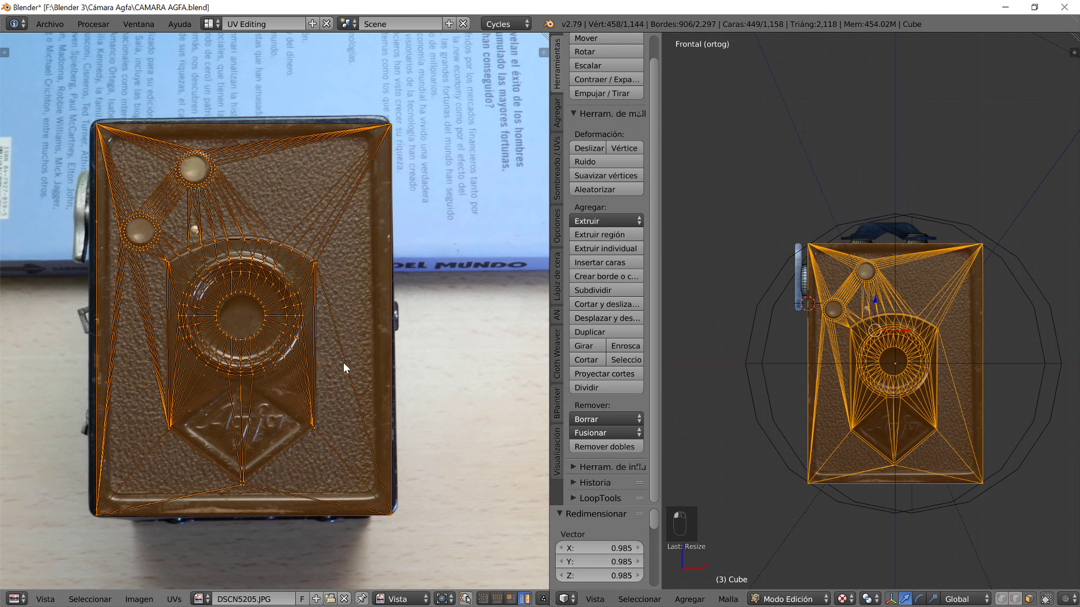
pyautogui.press('g')
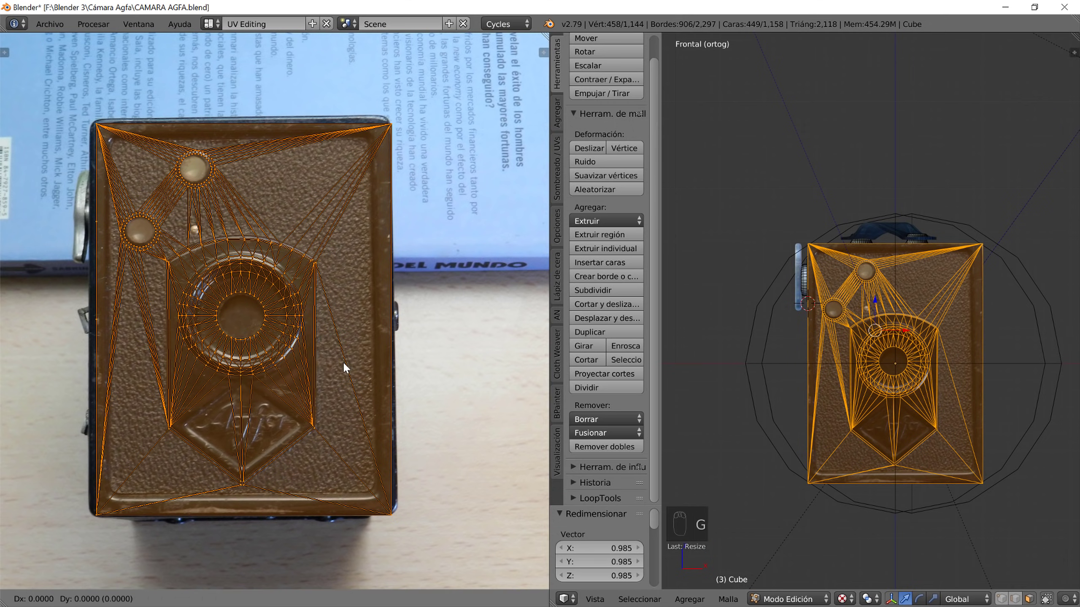
pyautogui.click(332, 338)
# - Examine the front's round windows and lens ring mesh up close with the 3D viewport in Sólido shading
pyautogui.moveTo(833, 344); pyautogui.dragTo(886, 372, button='middle')
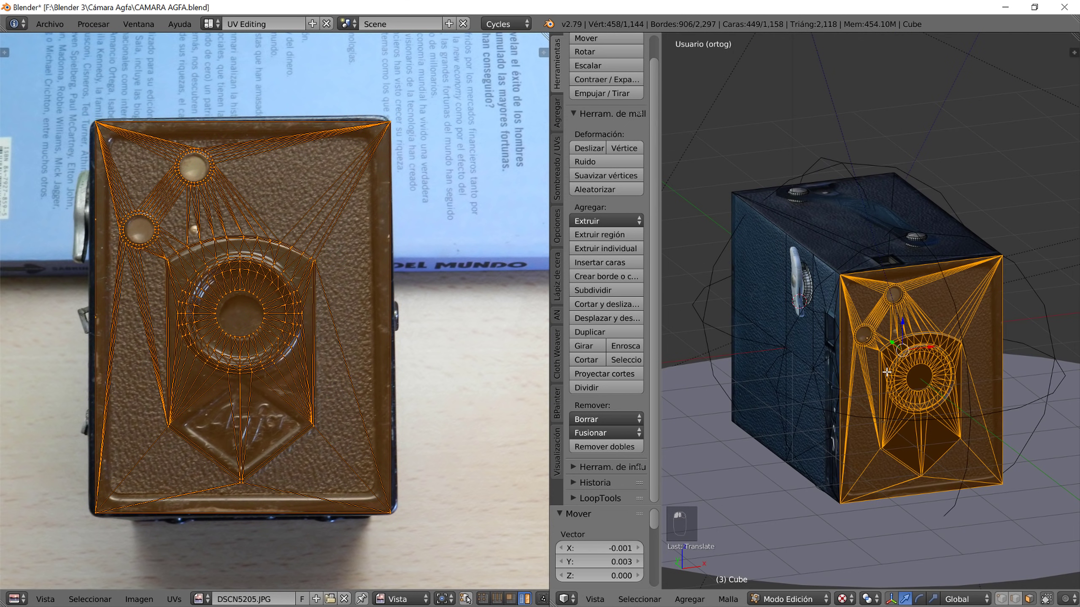
pyautogui.click(844, 599)
pyautogui.click(863, 552)
pyautogui.scroll(3, 932, 454)
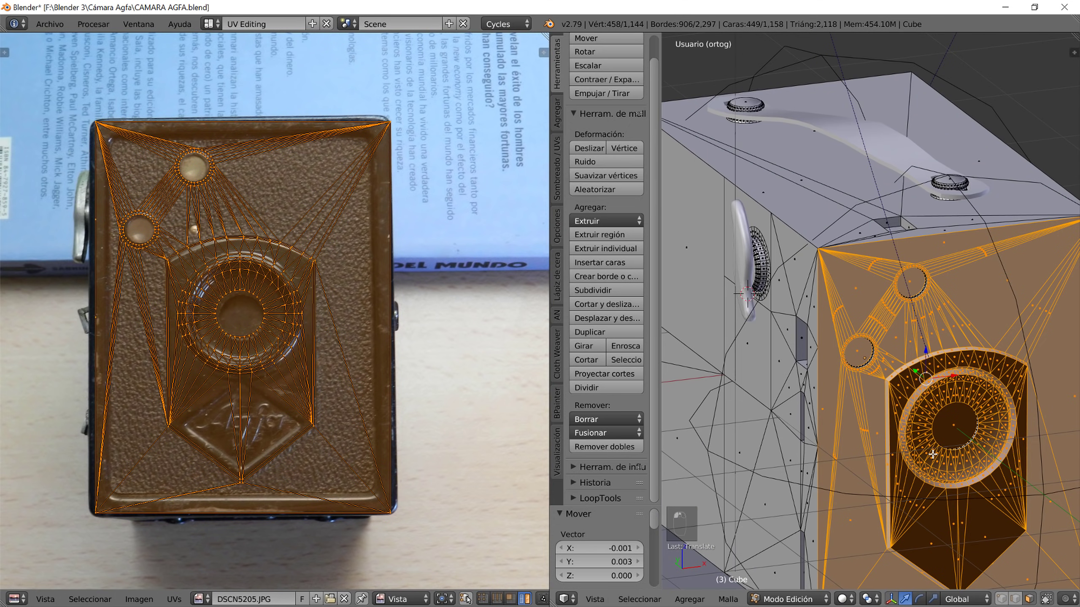
pyautogui.scroll(4, 944, 437)
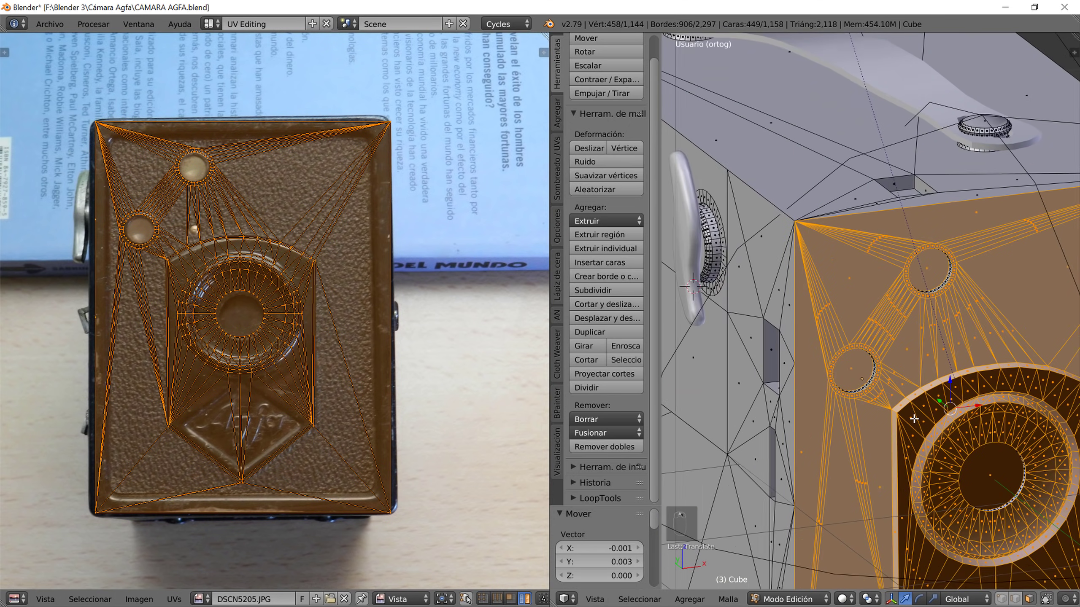
pyautogui.scroll(5, 1008, 342)
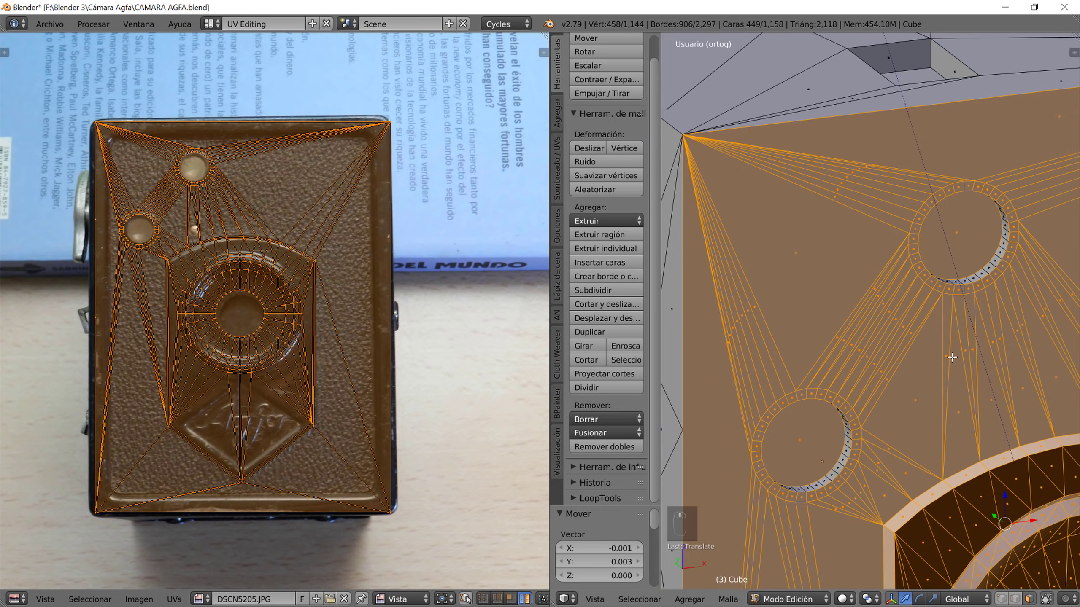
pyautogui.moveTo(1013, 237); pyautogui.dragTo(1058, 200, button='middle')
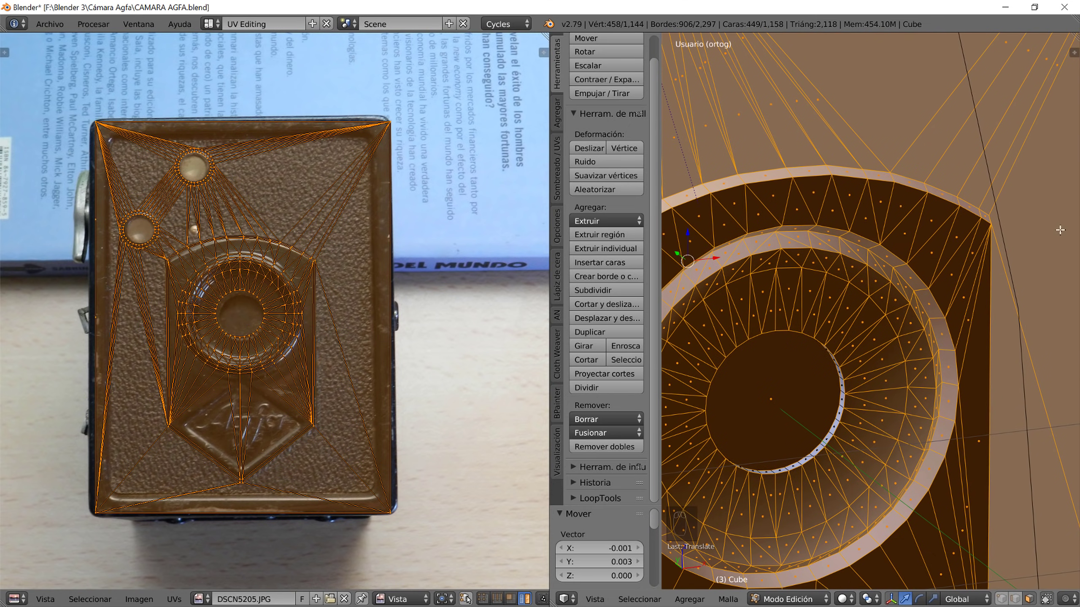
pyautogui.moveTo(930, 508); pyautogui.dragTo(1015, 443, button='middle')
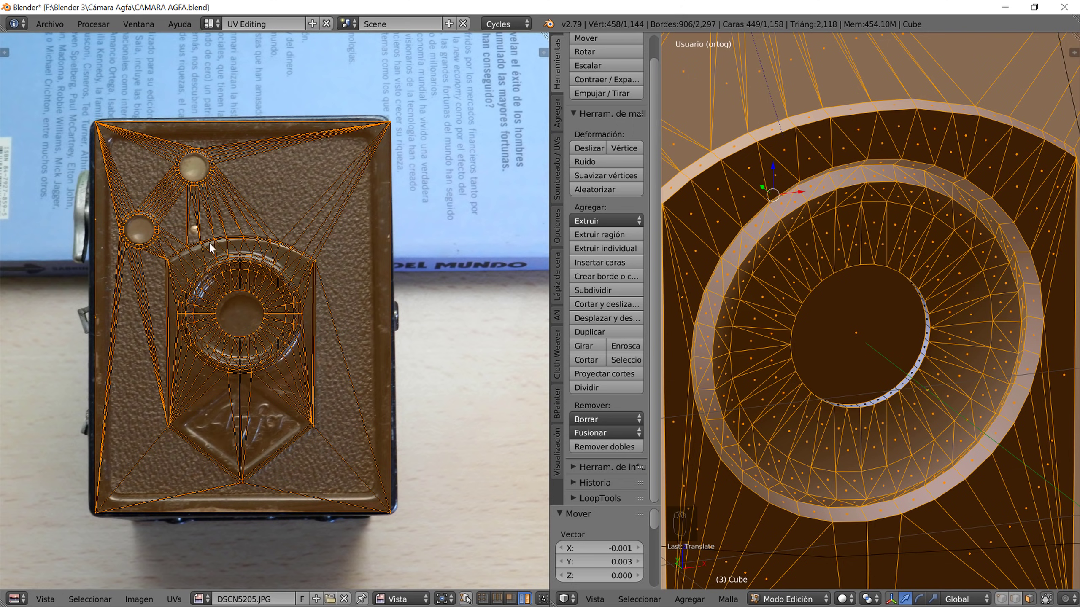
# - Circle-select only the upper round window's UVs, move them about -0.002 in X and Y onto the photographed window, and deselect them
pyautogui.press('a')
pyautogui.press('c')
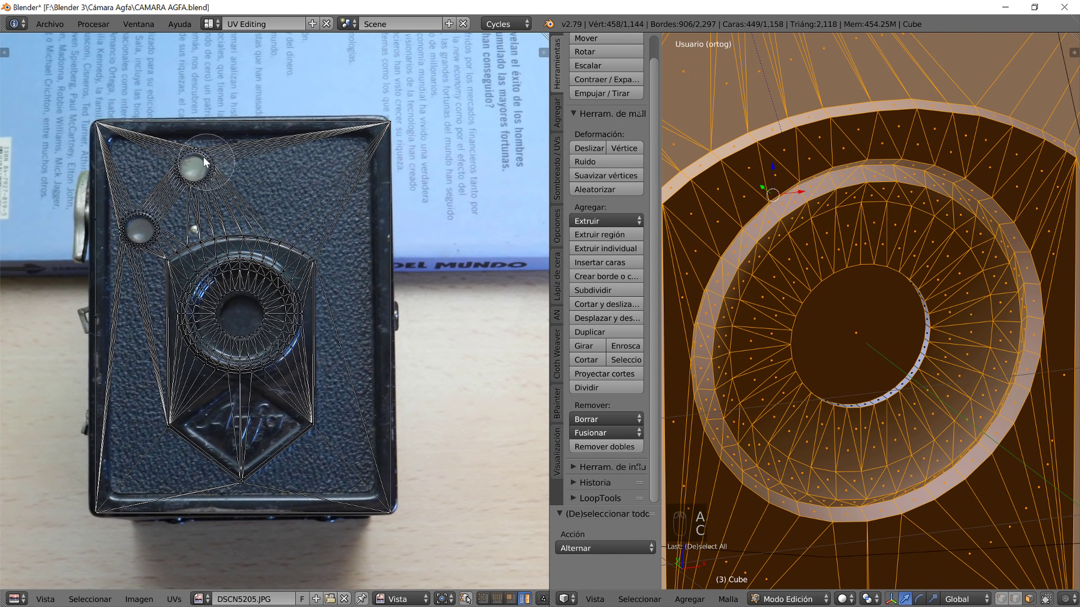
pyautogui.click(194, 167)
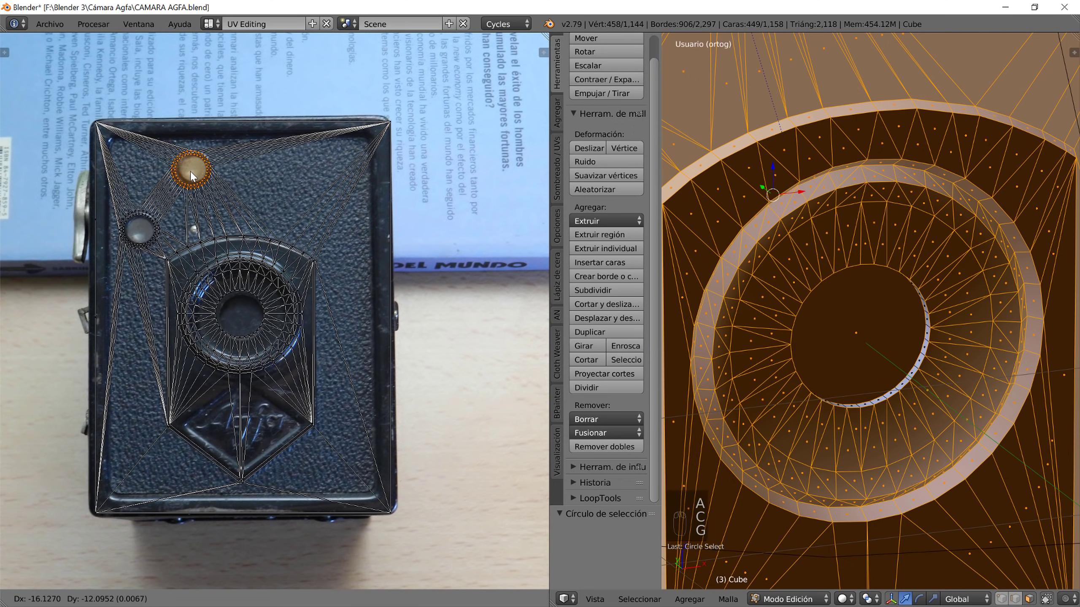
pyautogui.press('g')
pyautogui.click(194, 179)
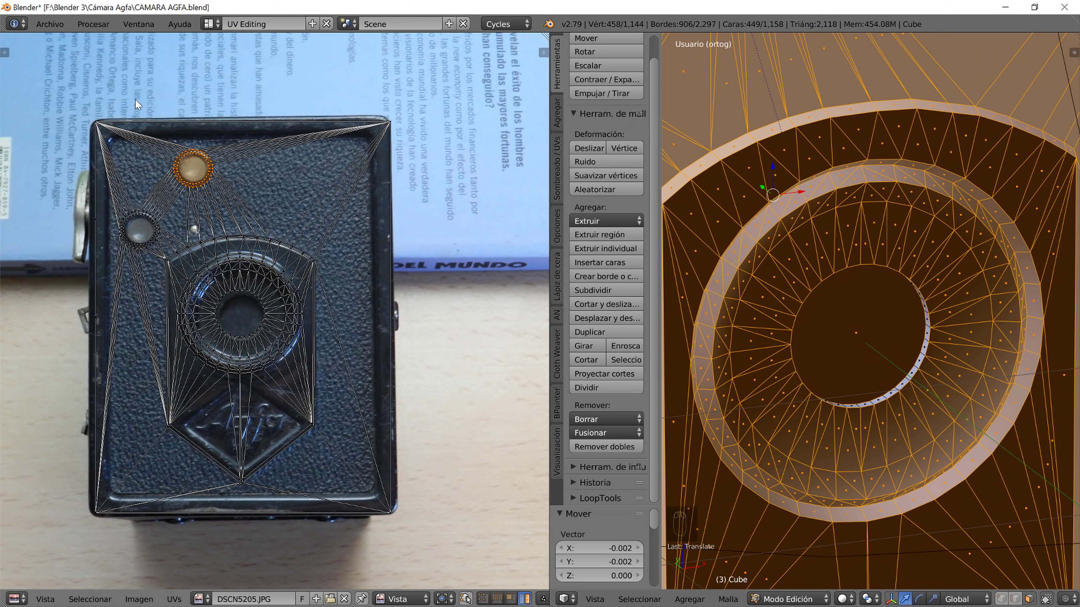
pyautogui.press('a')
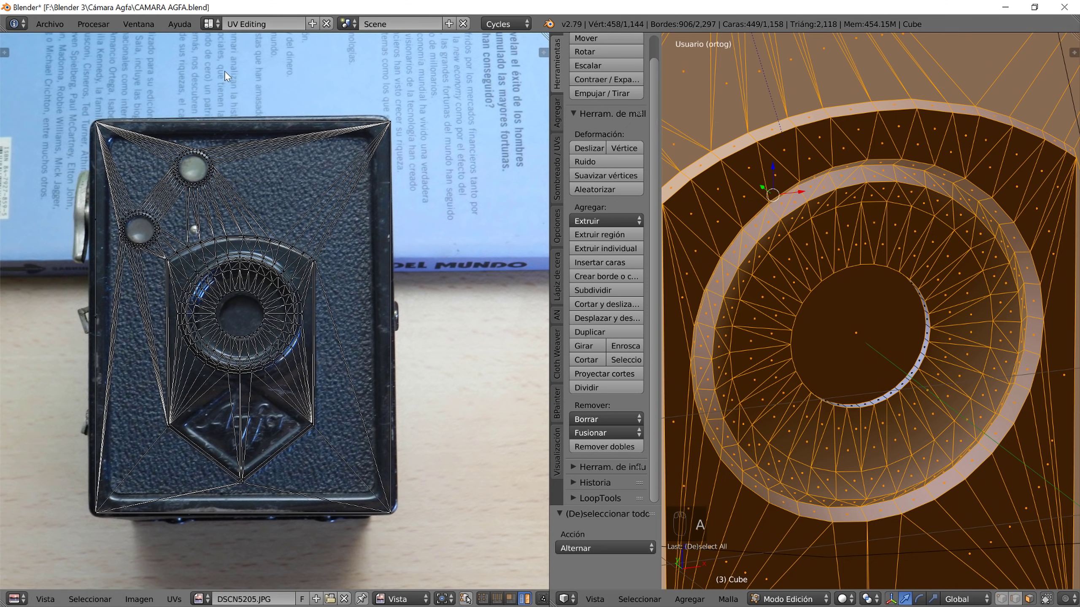
# - Switch to the Compositing layout and assign the frontal material to the selected front faces
pyautogui.click(209, 23)
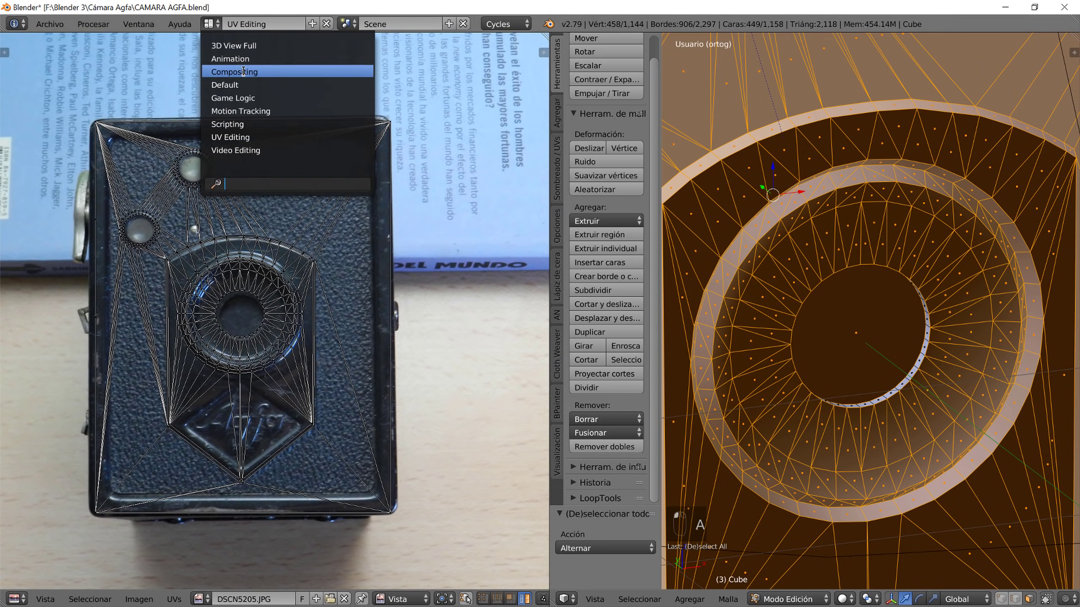
pyautogui.press('Return')
pyautogui.click(931, 90)
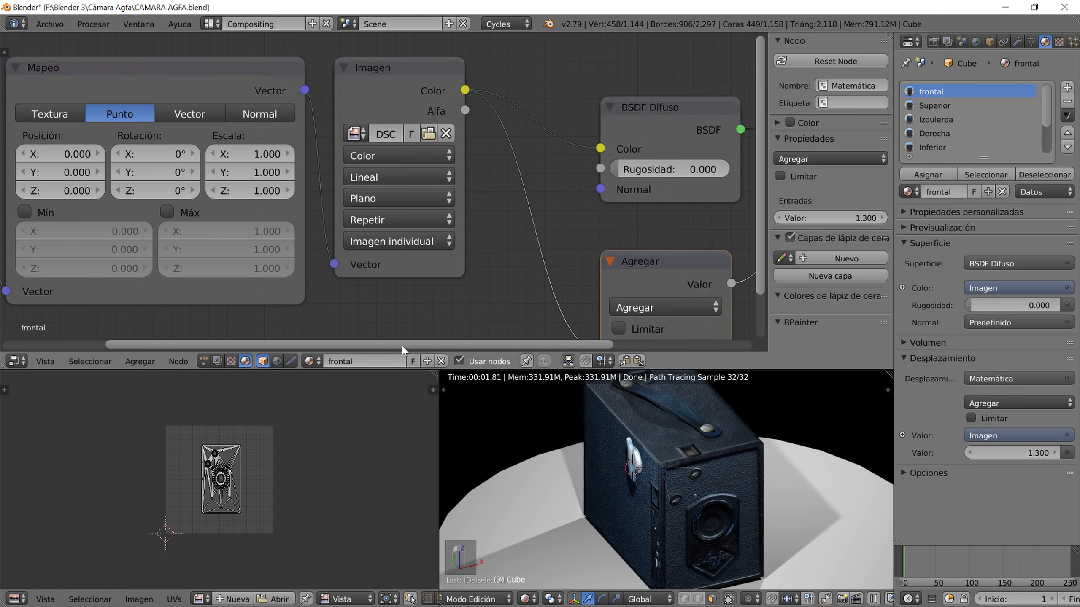
pyautogui.click(918, 175)
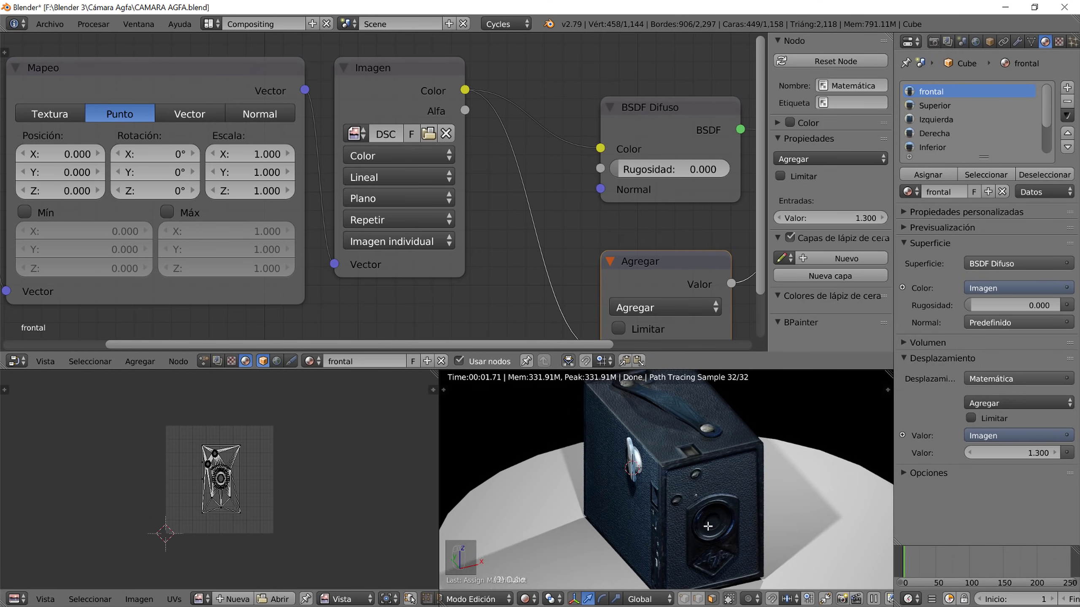
pyautogui.scroll(1, 708, 526)
pyautogui.scroll(1, 710, 531)
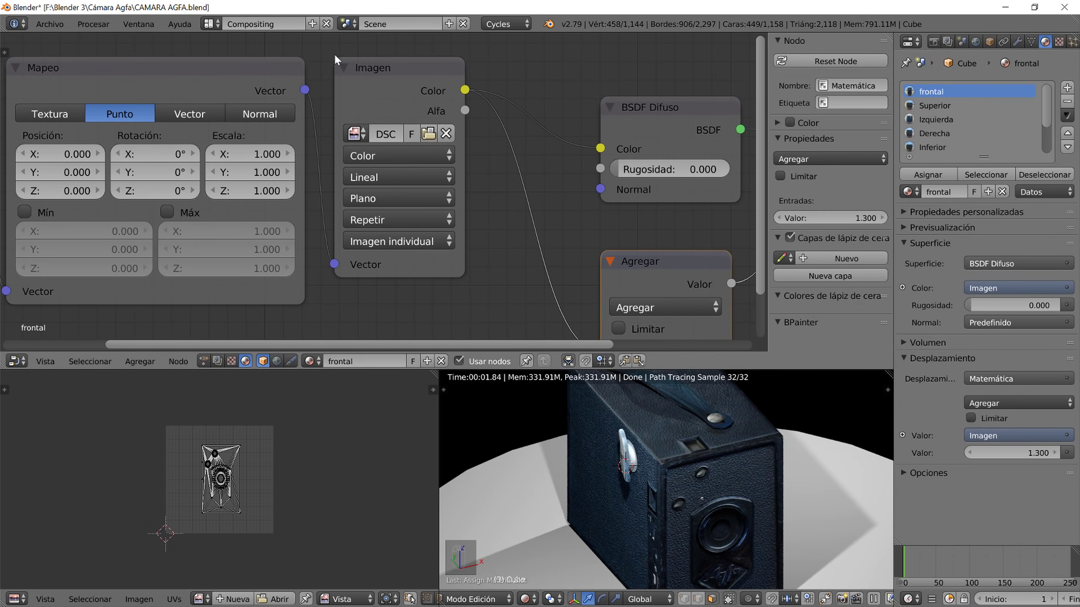
# - Switch to the Default layout and return the camera body to object mode
pyautogui.click(217, 24)
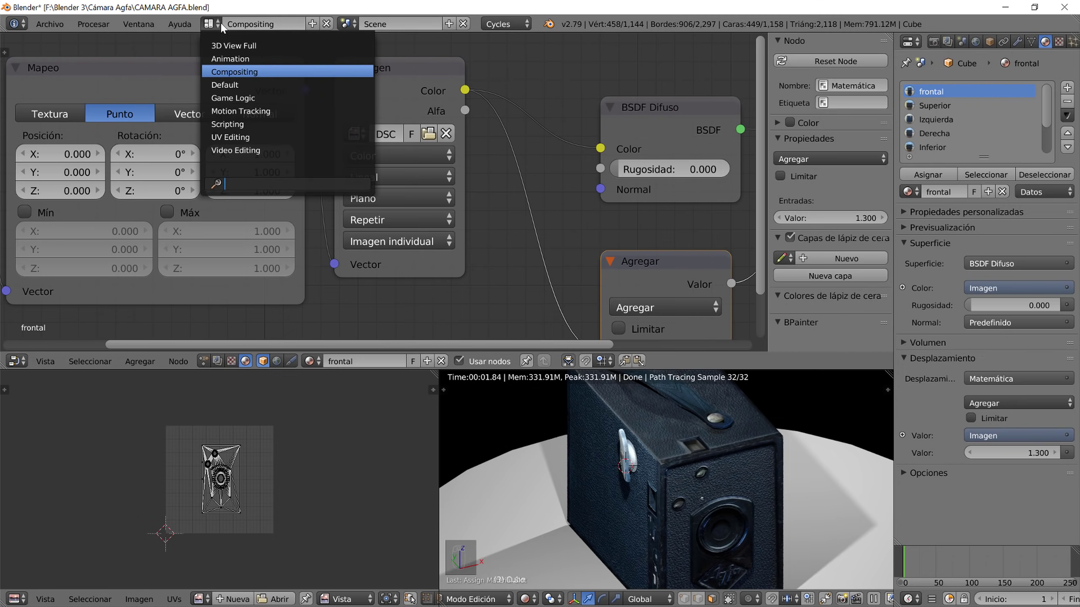
pyautogui.click(246, 86)
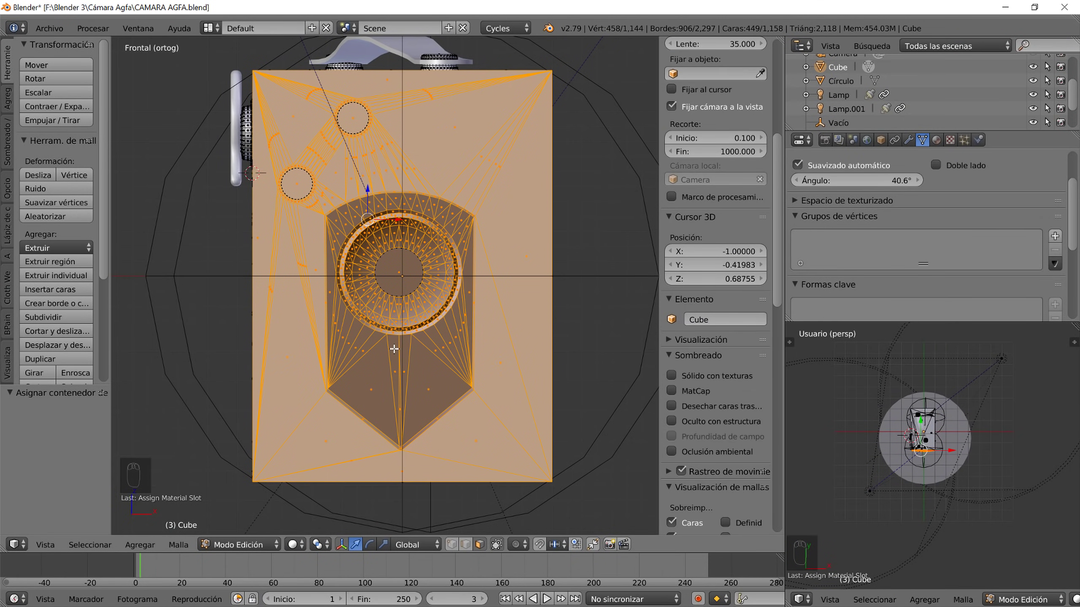
pyautogui.press('Tab')
pyautogui.moveTo(375, 342); pyautogui.dragTo(390, 336, button='middle')
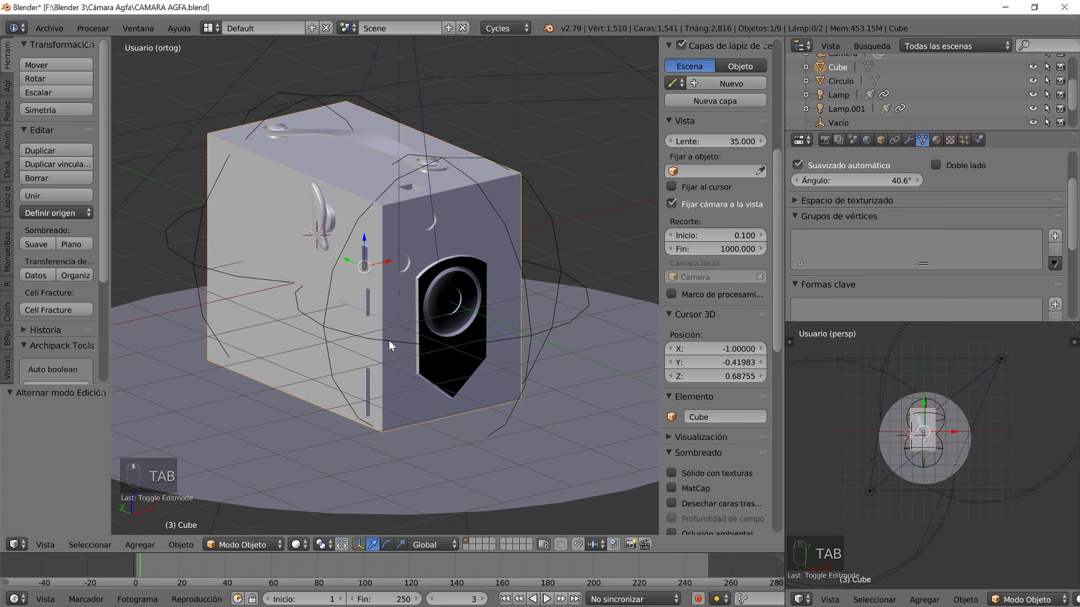
# - View the model through the scene camera in Procesado shading
pyautogui.click(317, 545)
pyautogui.press('KP_0')
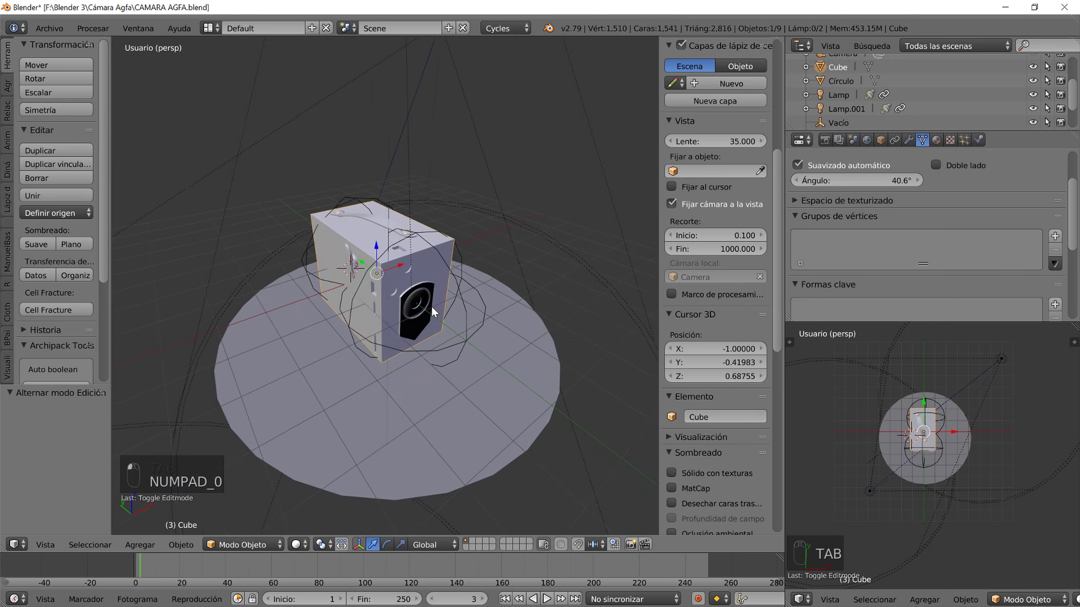
pyautogui.click(304, 543)
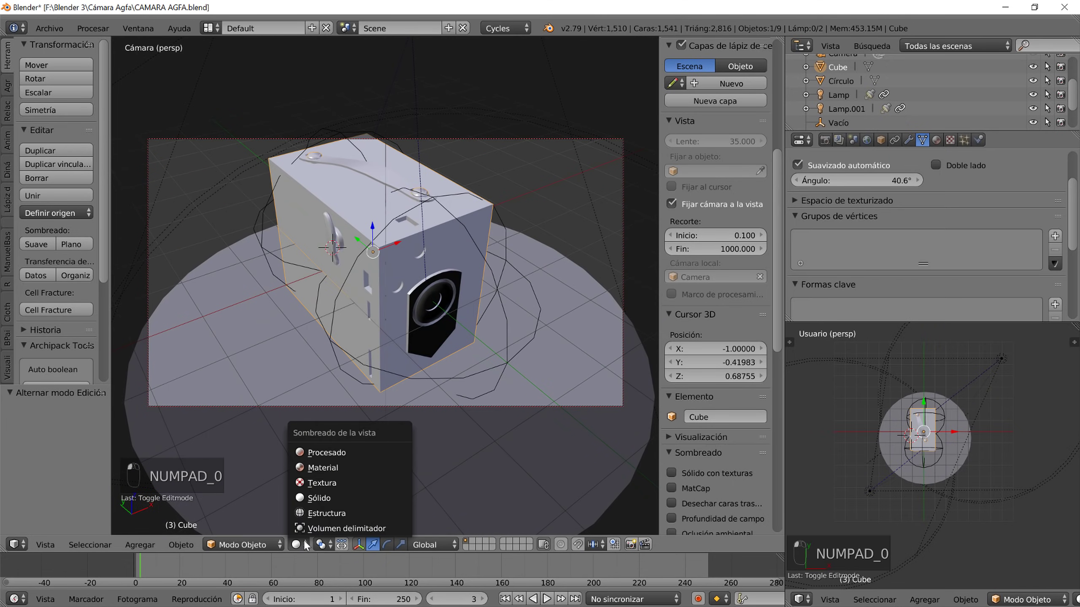
pyautogui.click(356, 453)
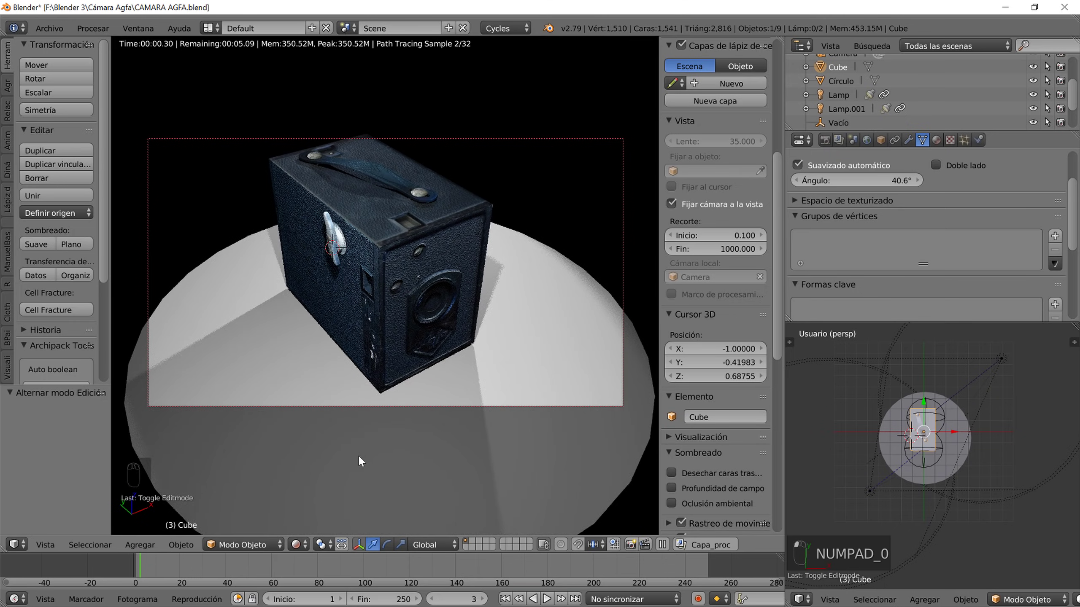
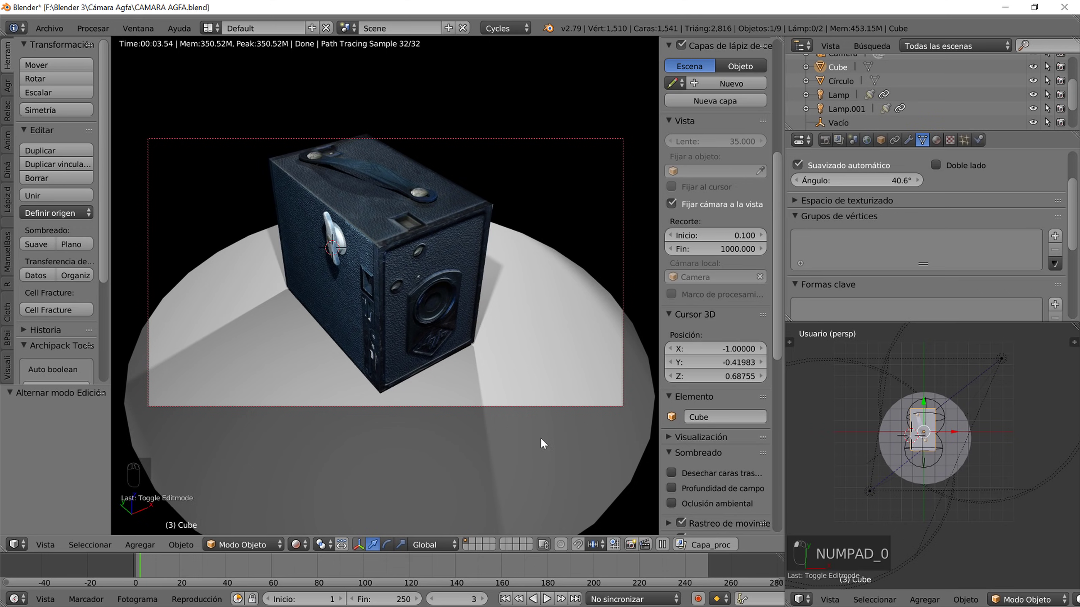
# - Select the faceted floor disc under the camera model and delete it
pyautogui.moveTo(974, 486); pyautogui.dragTo(962, 442, button='middle')
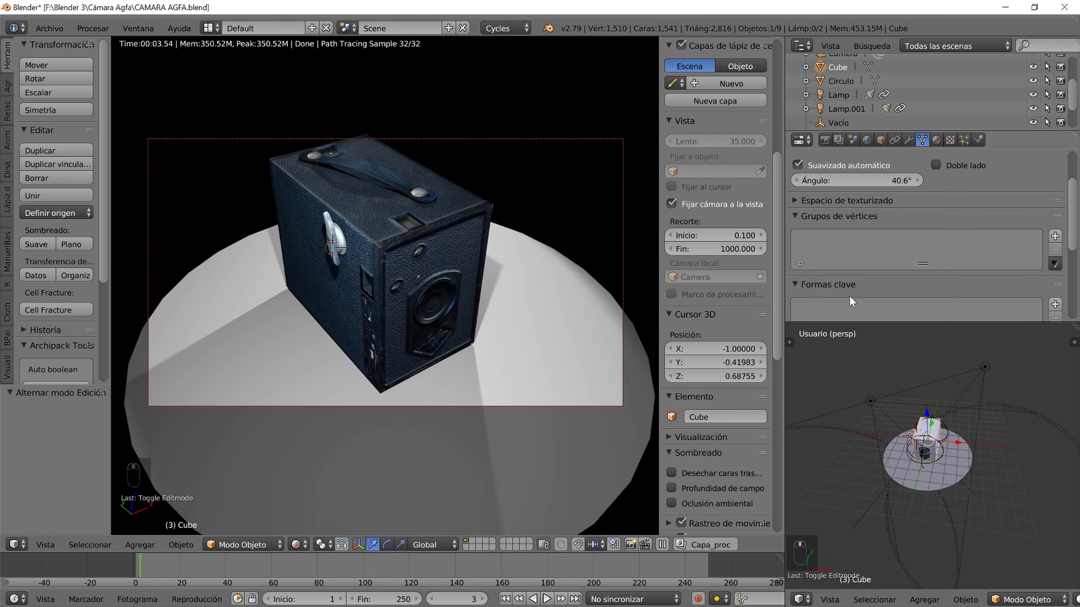
pyautogui.rightClick(563, 367)
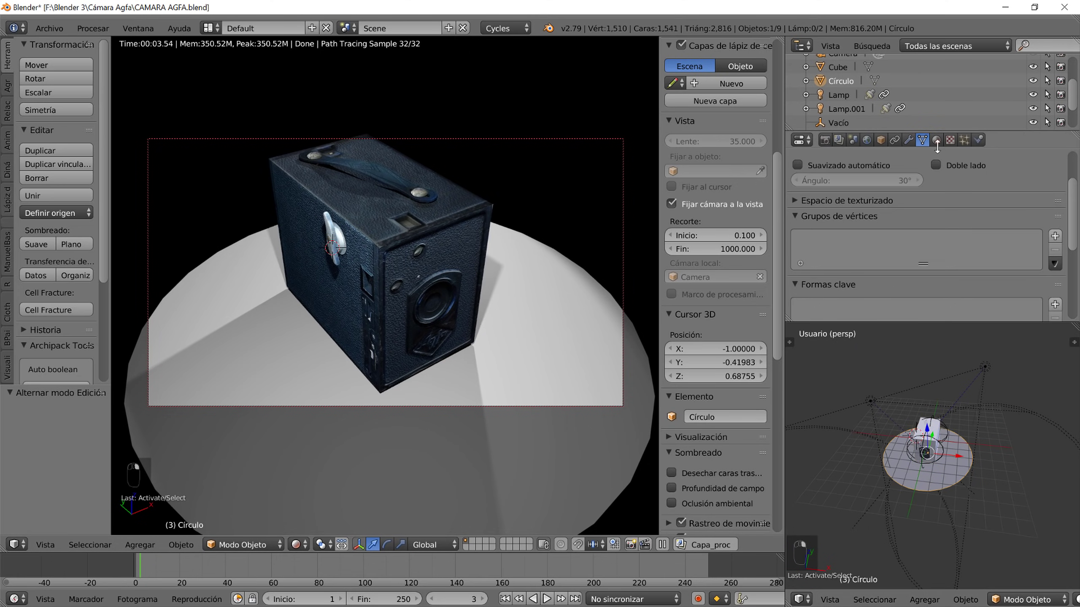
pyautogui.click(936, 140)
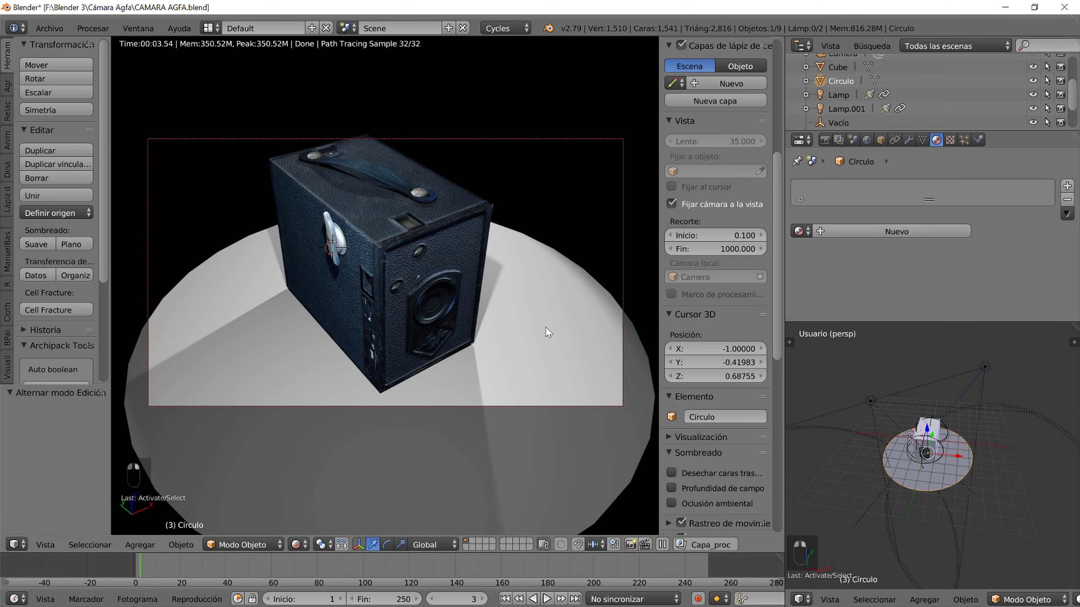
pyautogui.press('x')
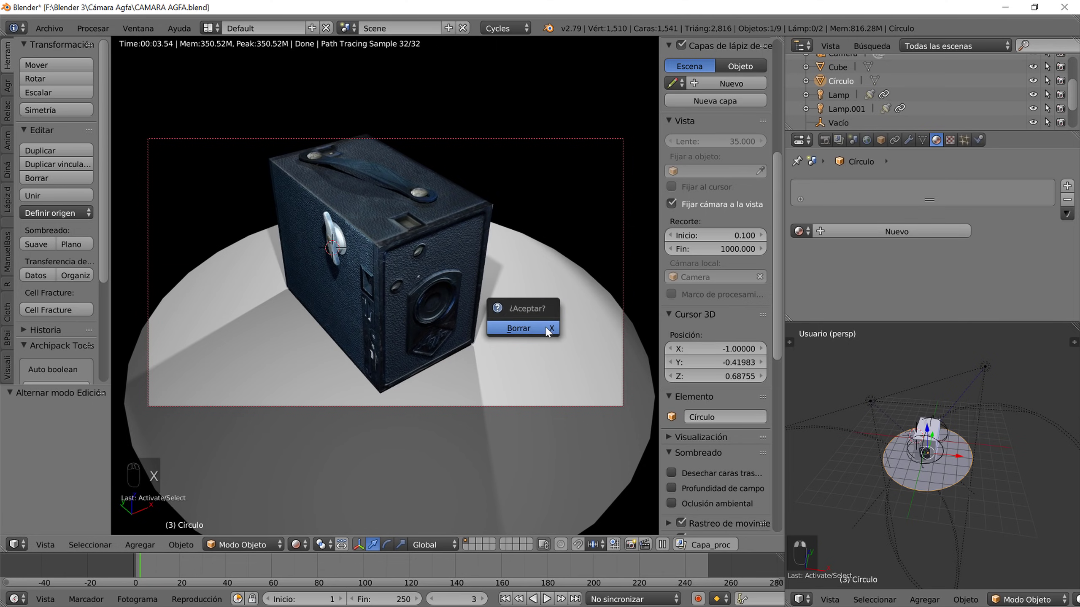
pyautogui.click(547, 331)
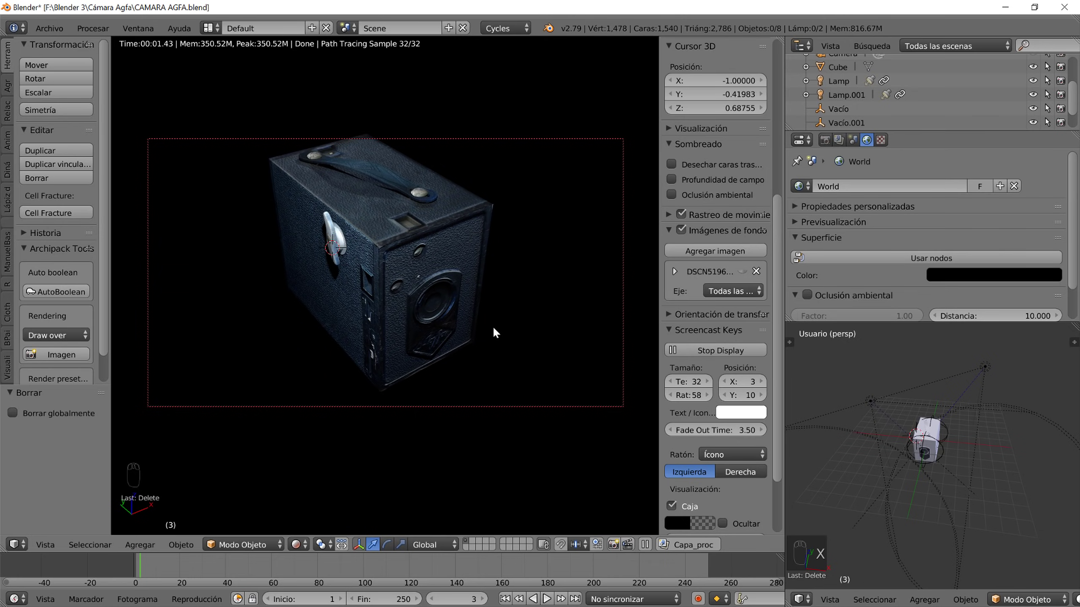
# - Switch to Sólido shading in the top view, select the camera body, and snap the 3D cursor to the world centre
pyautogui.click(296, 545)
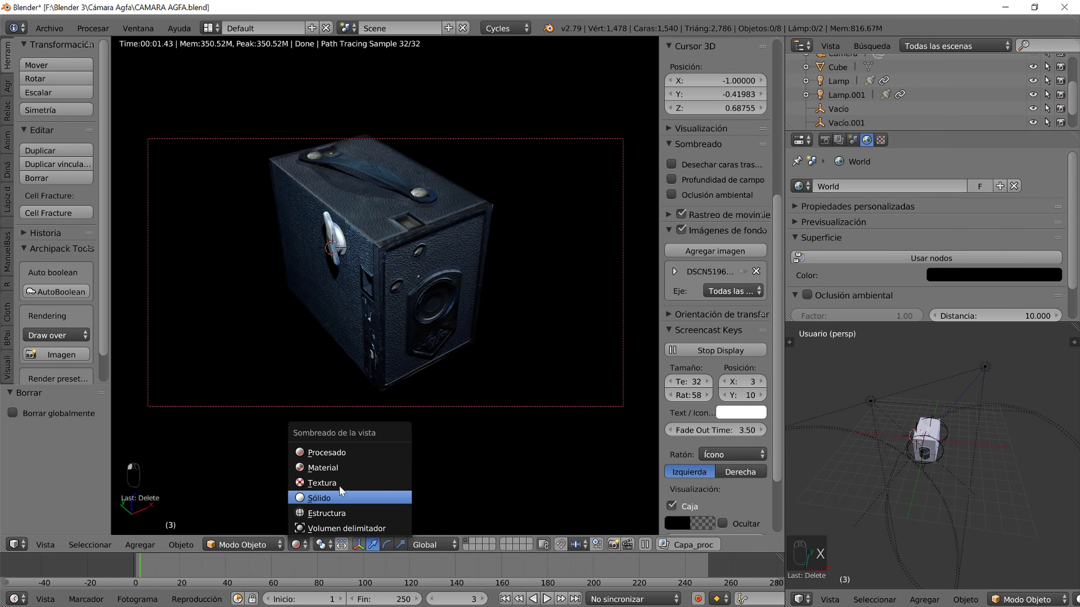
pyautogui.click(316, 496)
pyautogui.press('KP_7')
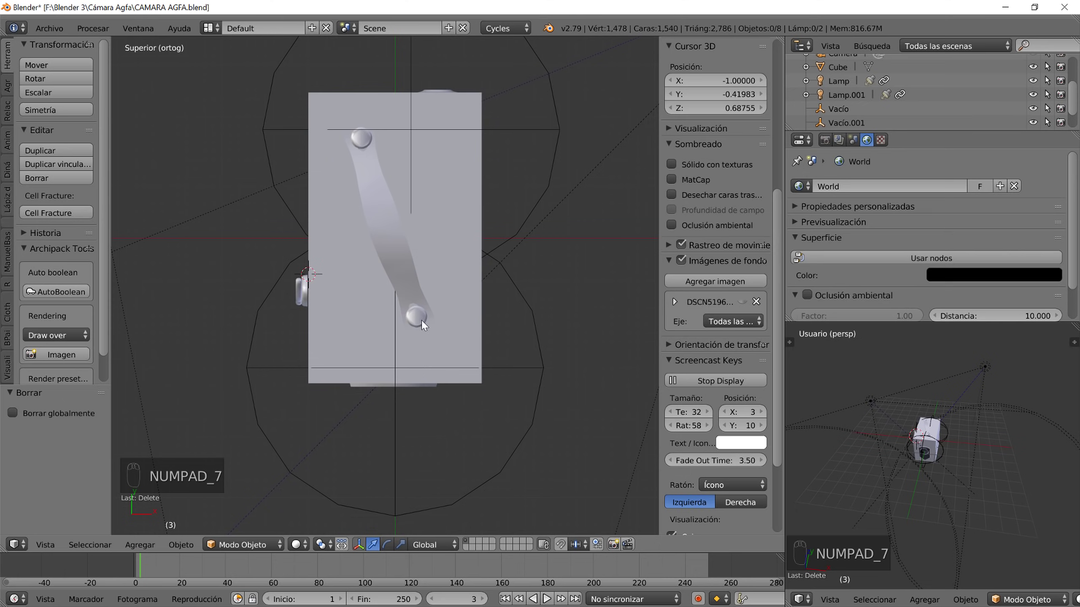
pyautogui.scroll(-2, 434, 306)
pyautogui.rightClick(451, 254)
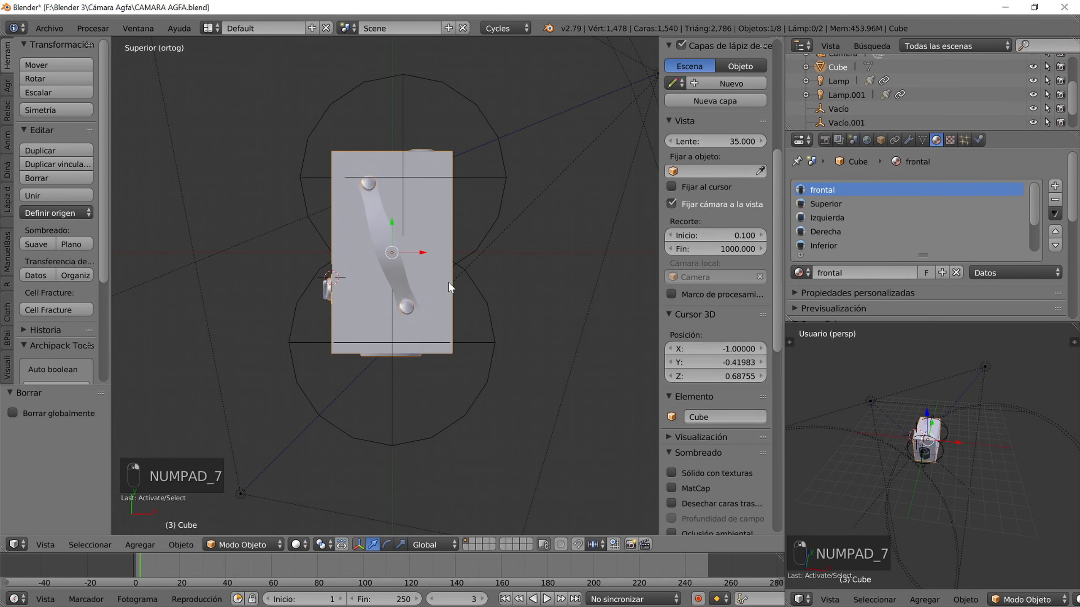
pyautogui.hotkey('shift', 's')
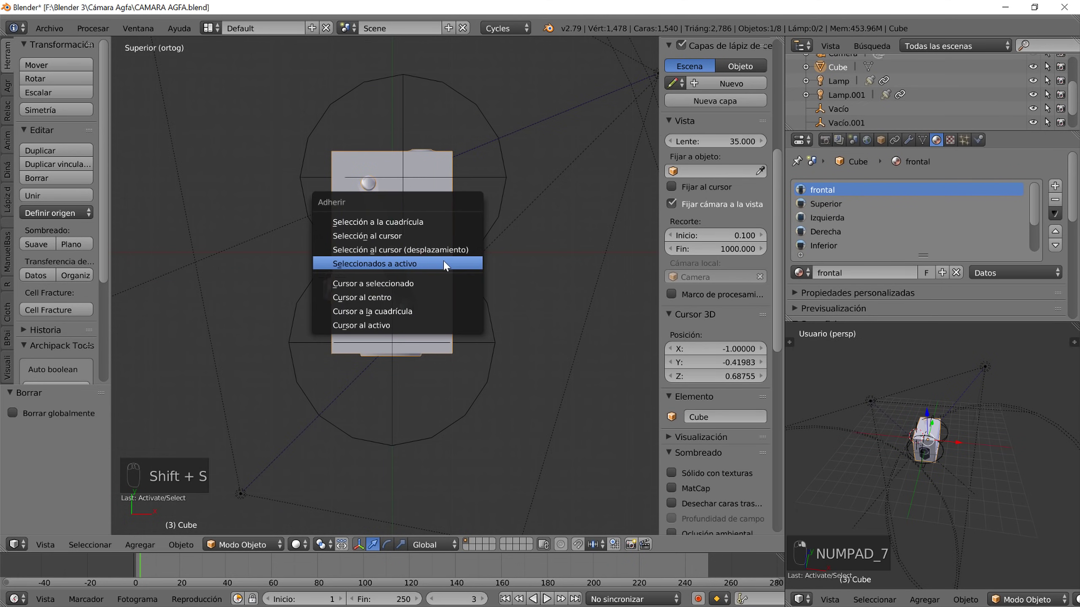
pyautogui.click(424, 299)
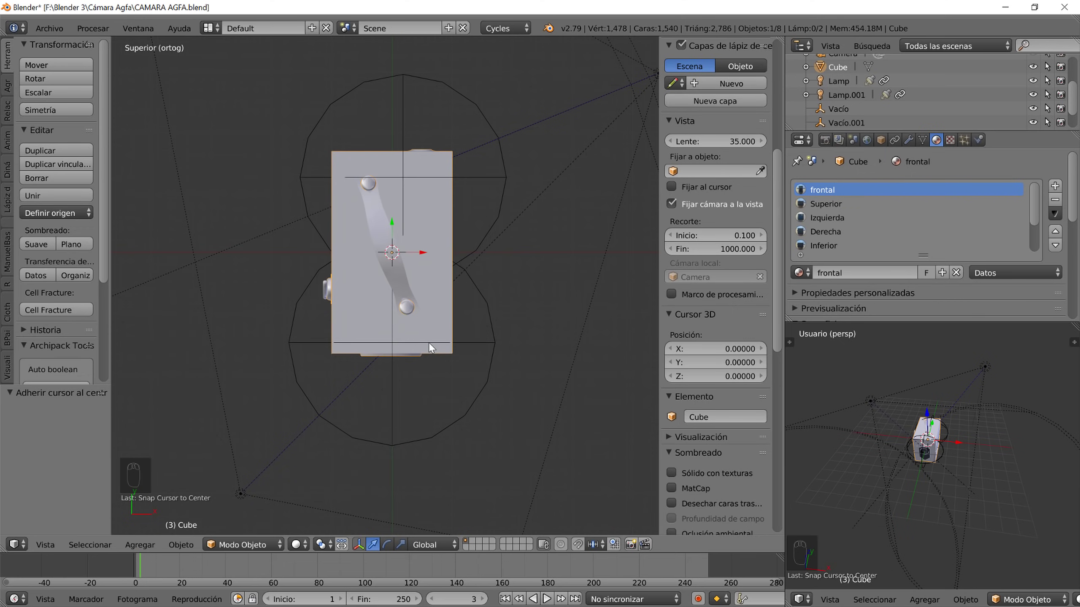
# - Add a mesh circle with 150 vertices at the 3D cursor
pyautogui.hotkey('shift', 'a')
pyautogui.moveTo(429, 347)
pyautogui.scroll(2, 516, 43)
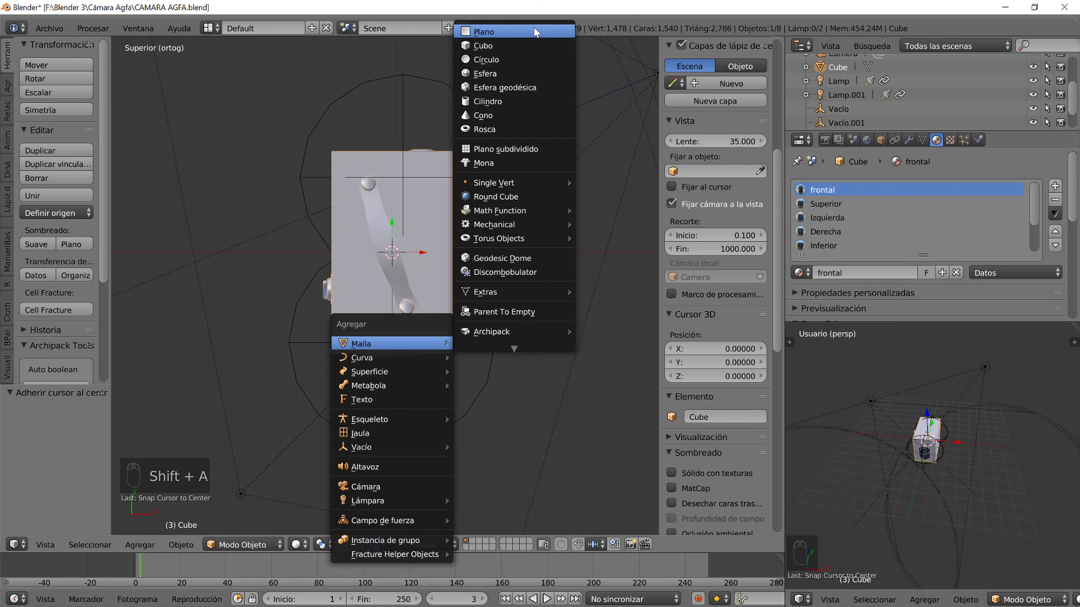
pyautogui.click(518, 60)
pyautogui.click(64, 426)
pyautogui.press('Return')
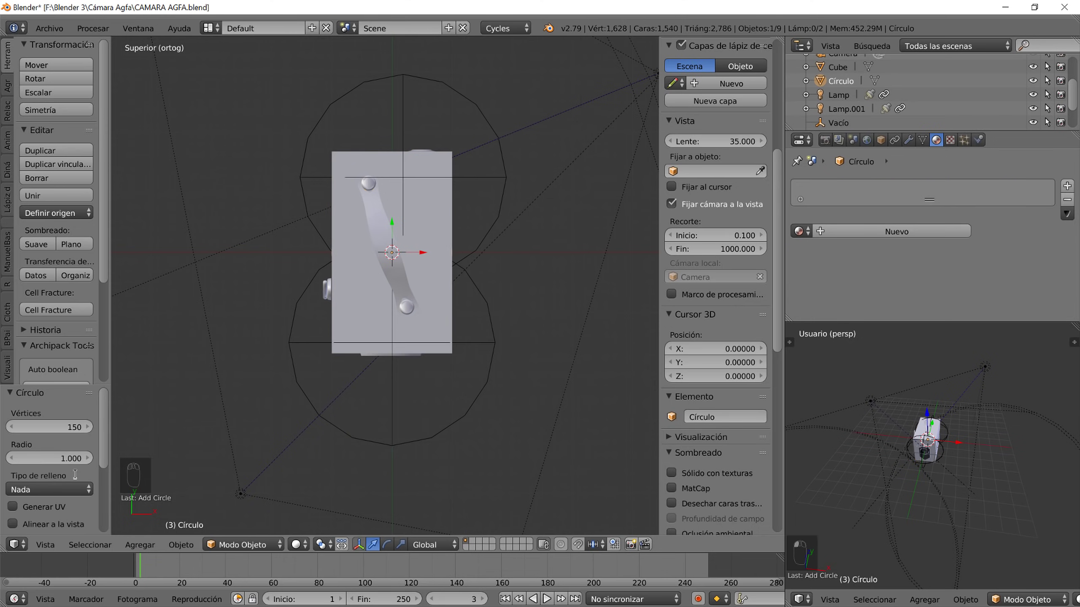
# - Scale the new circle to about 3.2 times its size and fill it with a face
pyautogui.press('s')
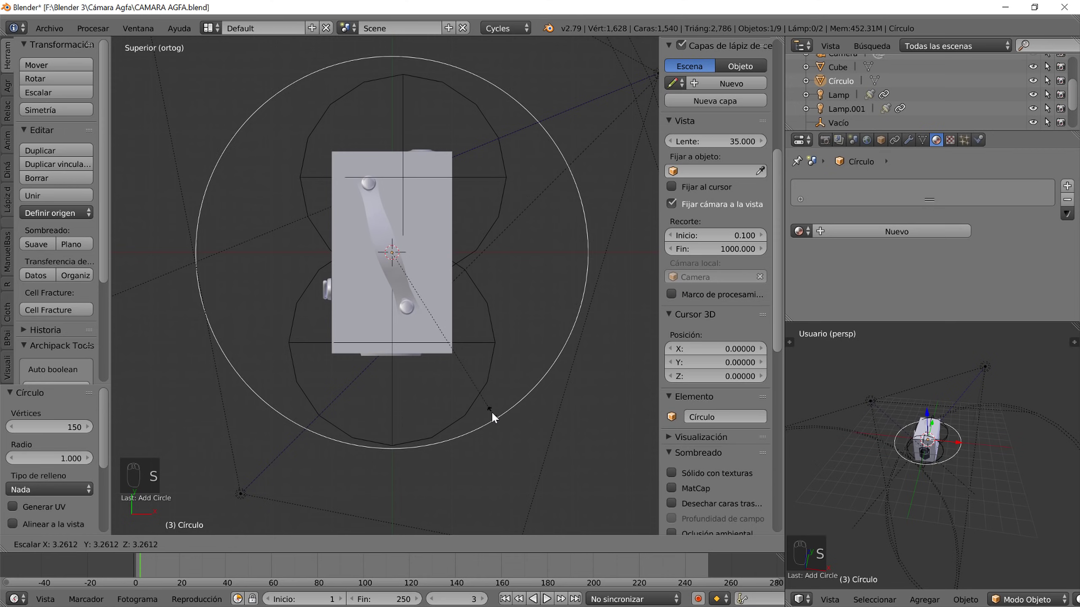
pyautogui.click(491, 411)
pyautogui.press('Tab')
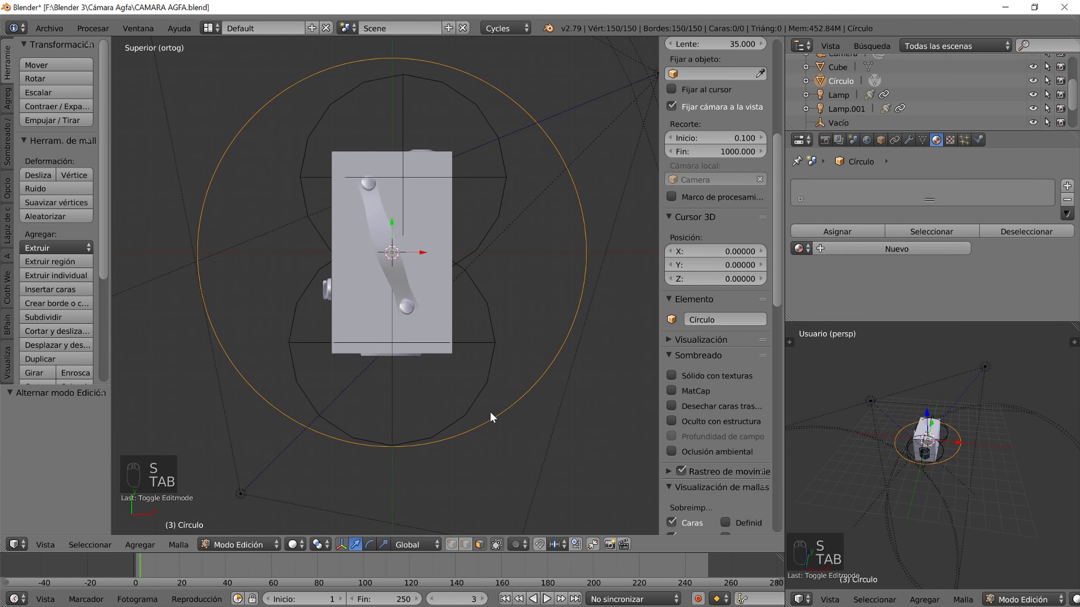
pyautogui.press('f')
pyautogui.press('Tab')
# - Lower the disc -1.402 in Z to the base of the camera body and preview it through the scene camera in Procesado shading
pyautogui.moveTo(425, 443); pyautogui.dragTo(453, 405, button='middle')
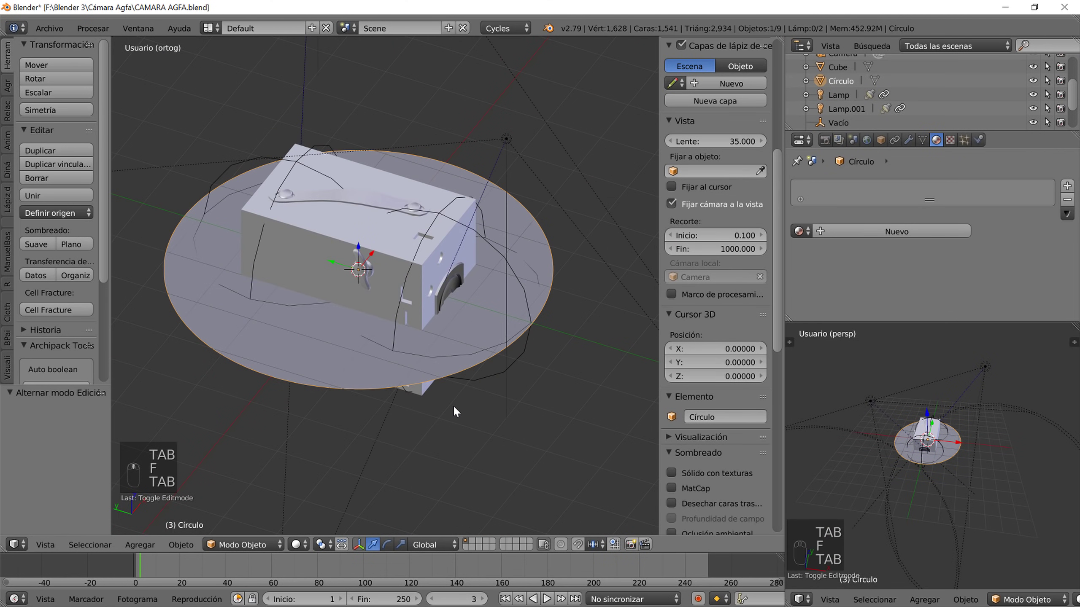
pyautogui.click(354, 240)
pyautogui.moveTo(358, 253); pyautogui.dragTo(348, 350)
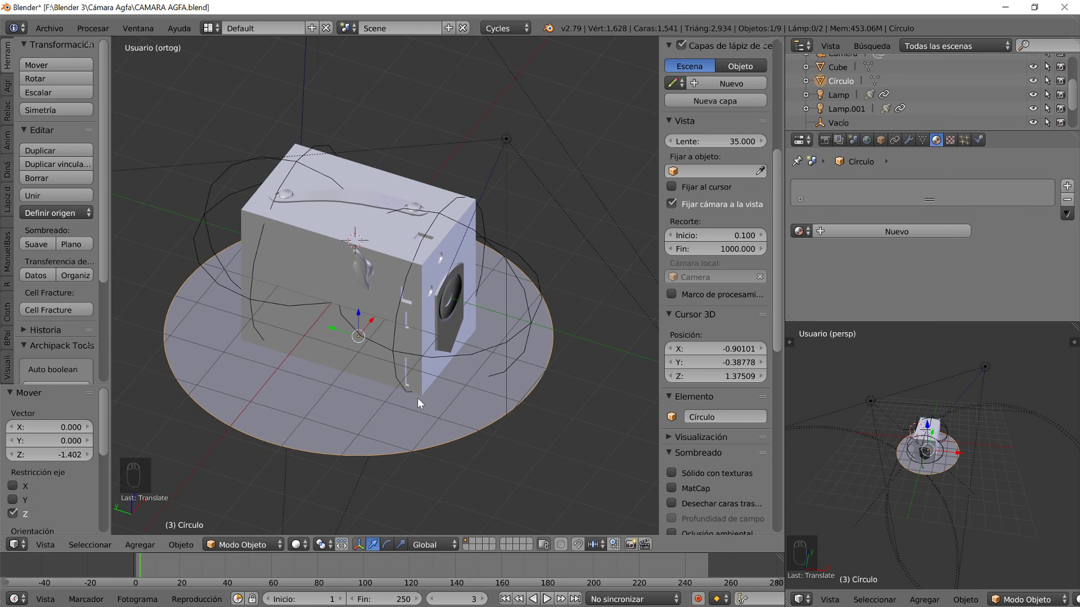
pyautogui.press('KP_0')
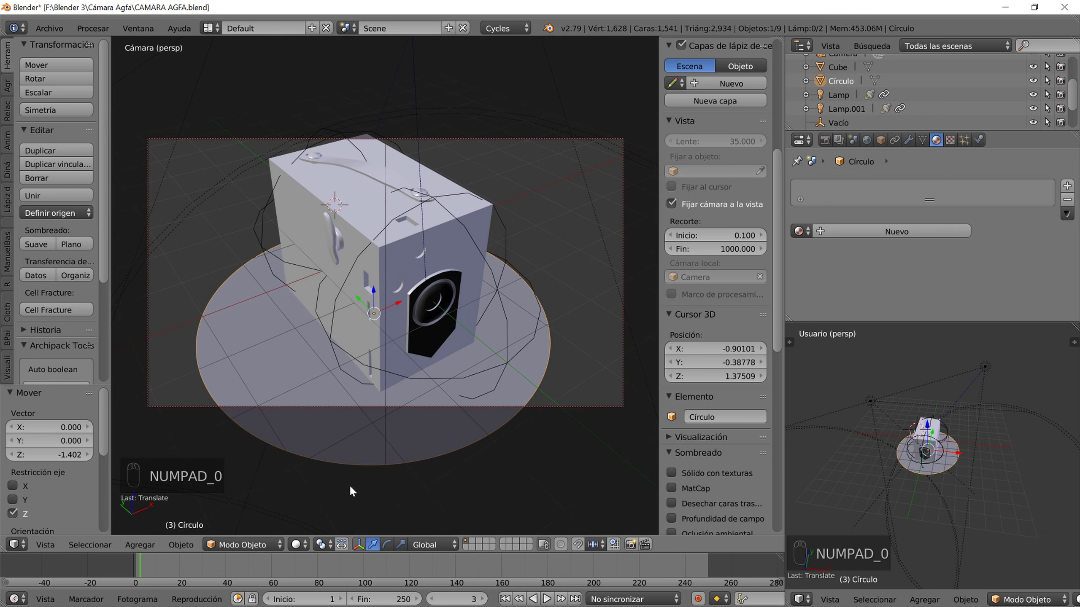
pyautogui.click(295, 545)
pyautogui.click(327, 453)
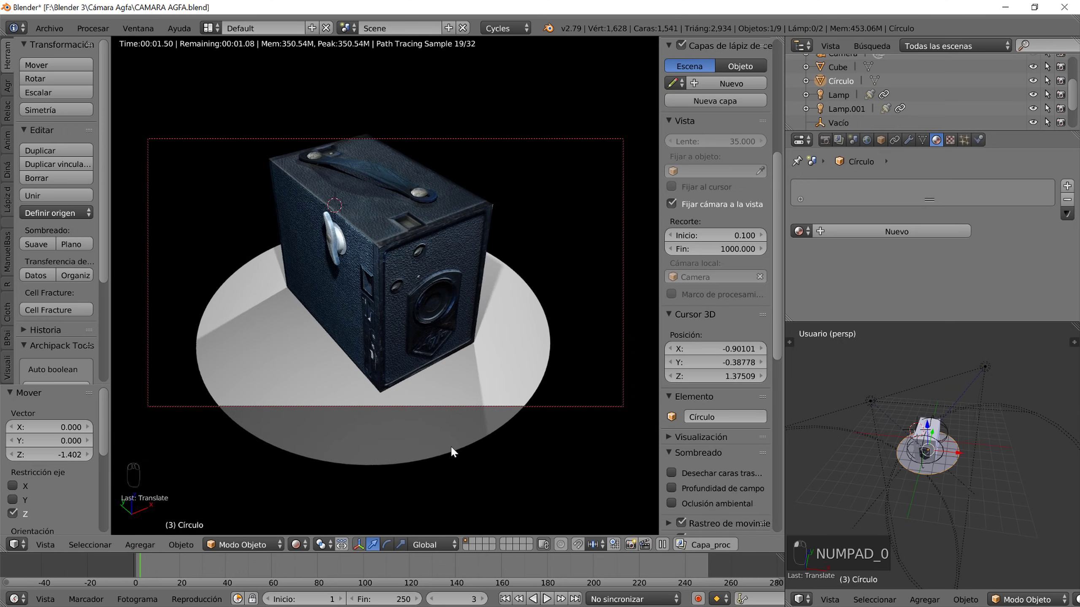
# - Create a material named suelo on the floor disc and set its surface shader to BSDF Principista
pyautogui.click(895, 233)
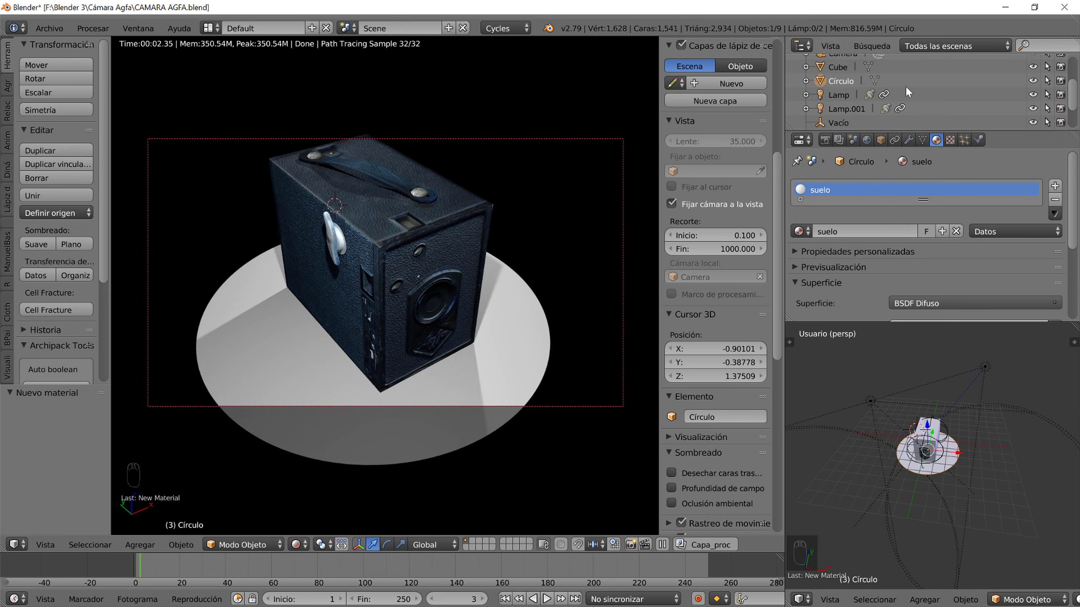
pyautogui.scroll(-2, 906, 68)
pyautogui.scroll(-2, 931, 336)
pyautogui.scroll(-4, 938, 281)
pyautogui.click(949, 234)
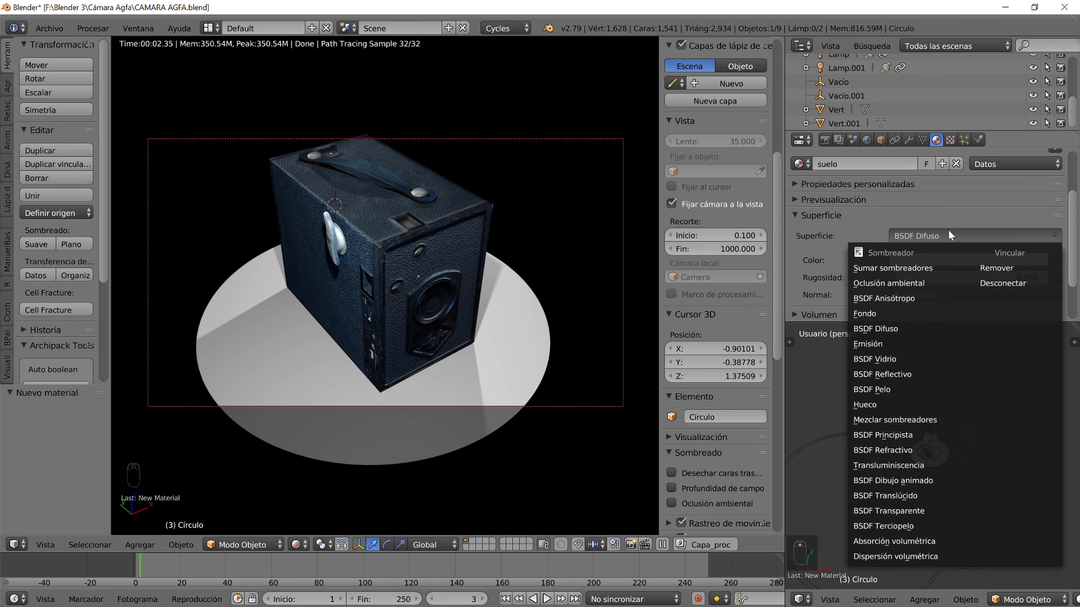
pyautogui.click(926, 435)
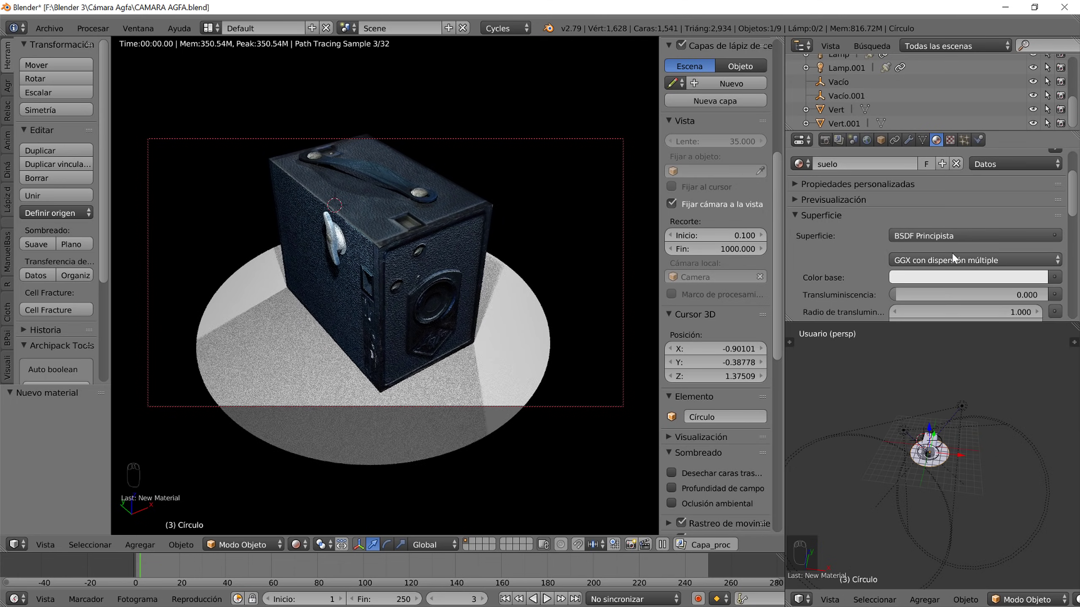
# - Set the suelo material's Metálico value to 0.116
pyautogui.scroll(-5, 952, 253)
pyautogui.scroll(-3, 954, 256)
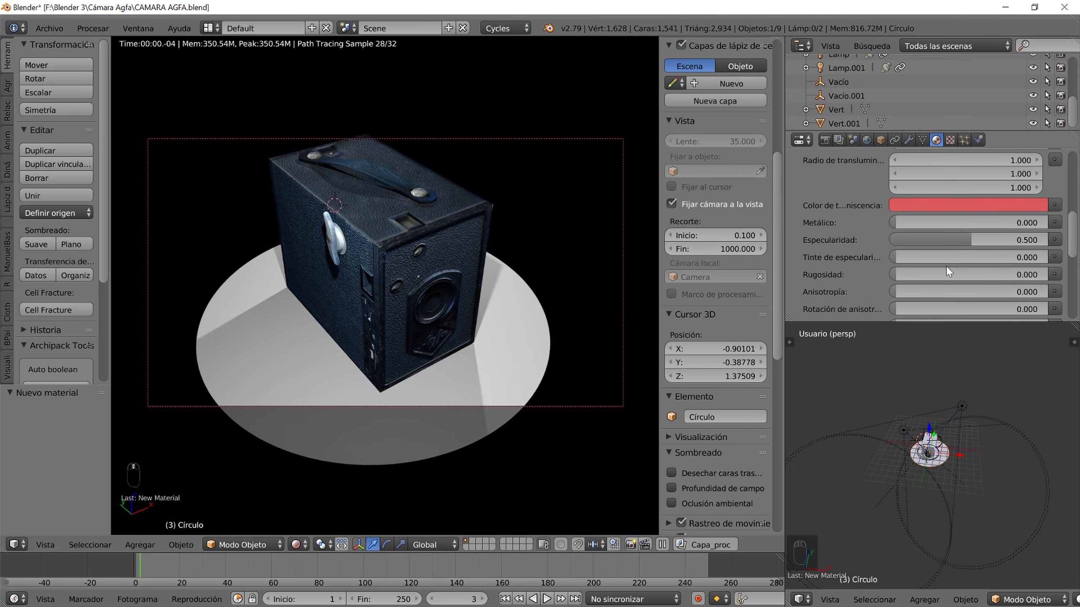
pyautogui.scroll(9, 946, 265)
pyautogui.click(948, 227)
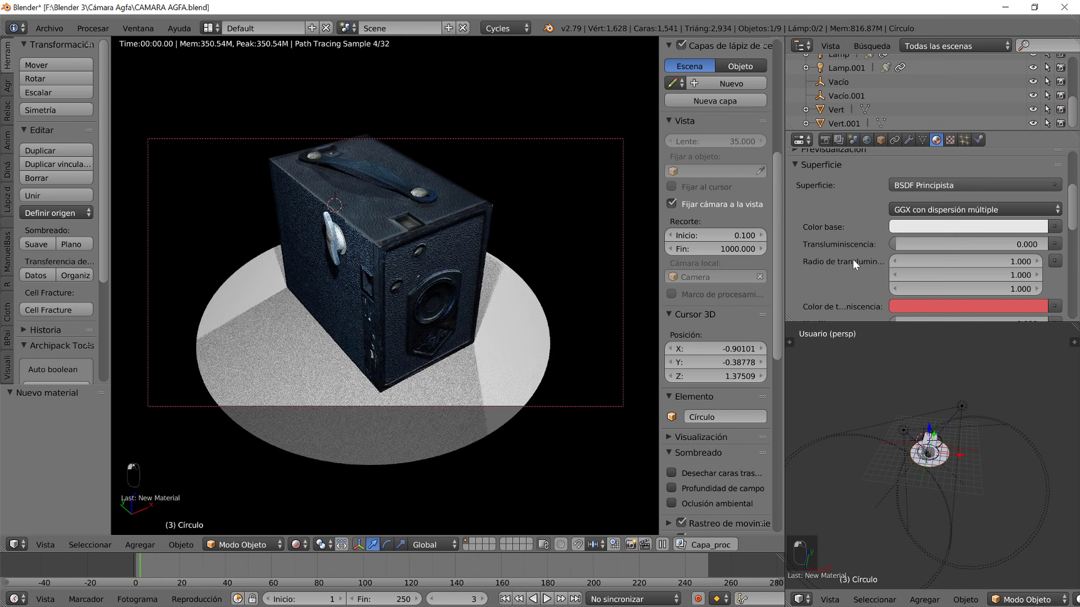
pyautogui.scroll(-6, 858, 251)
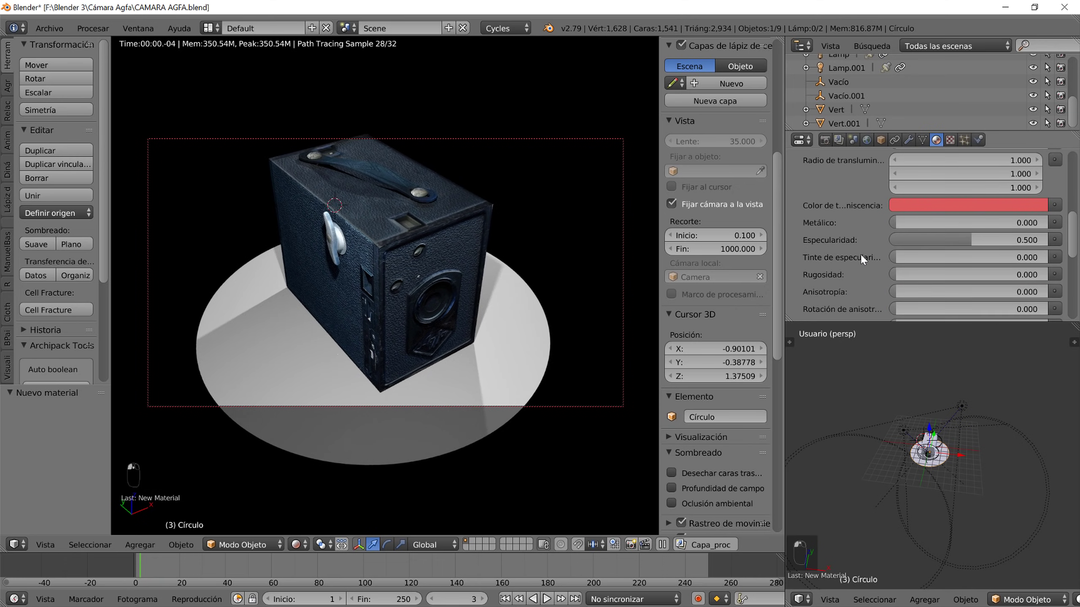
pyautogui.moveTo(914, 189)
pyautogui.mouseDown()
pyautogui.moveTo(1046, 189)
pyautogui.moveTo(896, 189)
pyautogui.moveTo(908, 193)
pyautogui.mouseUp()
pyautogui.scroll(3, 887, 209)
pyautogui.scroll(2, 884, 214)
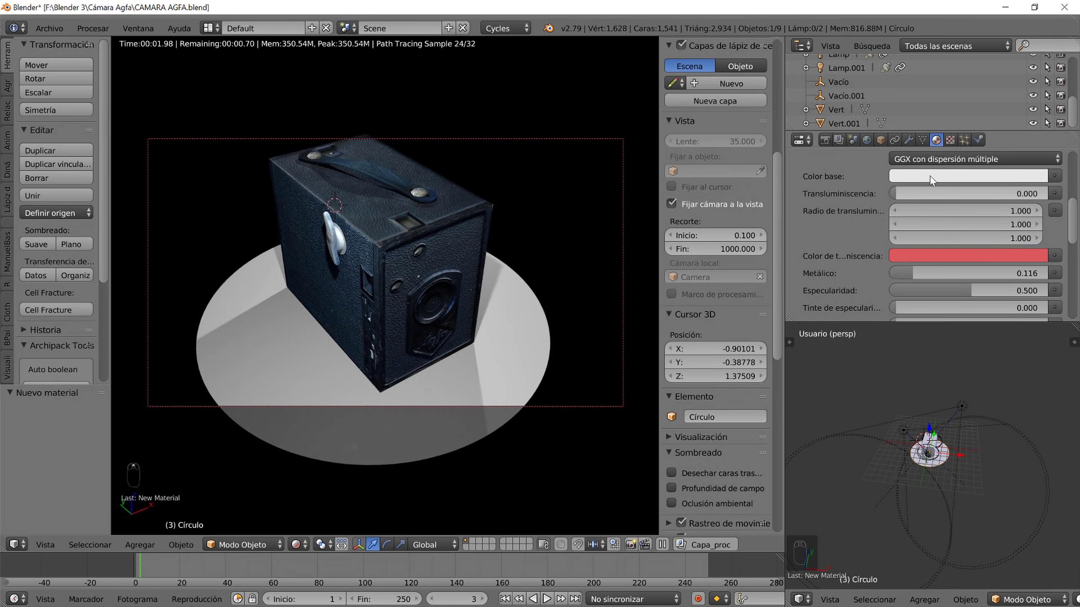
# - Darken the suelo material's base colour to dark grey and set its Rugosidad to 0.349
pyautogui.click(969, 176)
pyautogui.moveTo(1036, 220); pyautogui.dragTo(1036, 272)
pyautogui.scroll(-5, 909, 261)
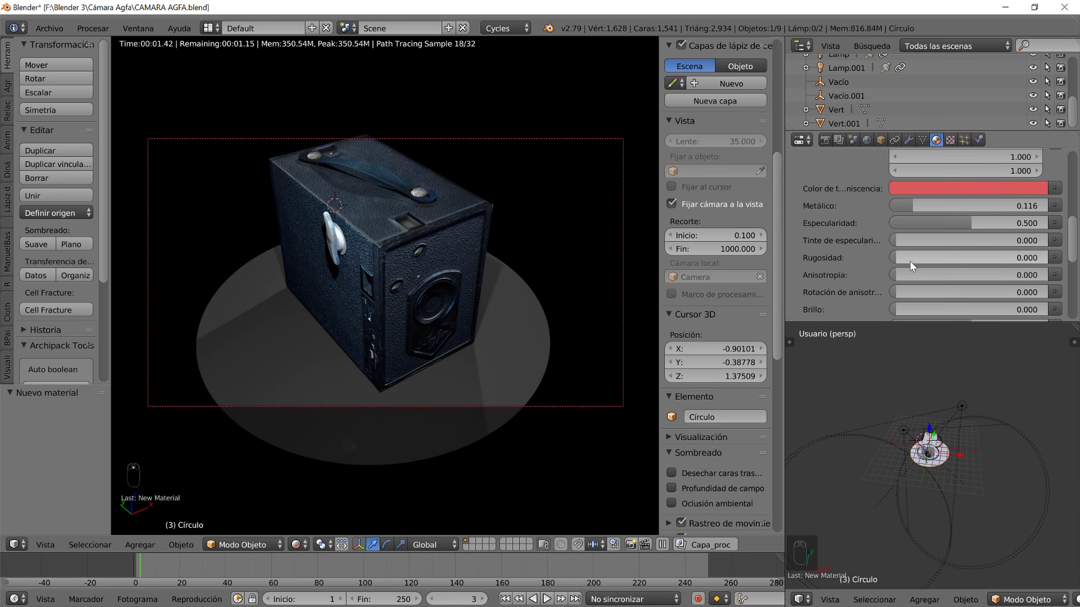
pyautogui.scroll(2, 909, 260)
pyautogui.moveTo(897, 241); pyautogui.dragTo(952, 241)
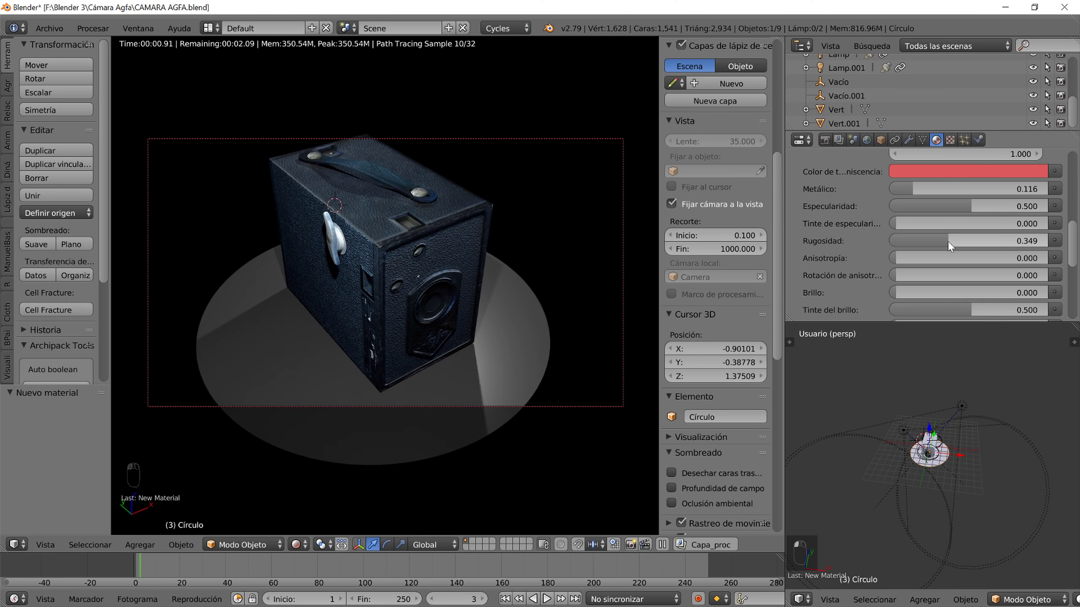
# - Increase the size of both spot lamps to soften their shadows, setting Lamp.001 to 0.743
pyautogui.moveTo(949, 459); pyautogui.dragTo(1019, 384, button='middle')
pyautogui.rightClick(1019, 378)
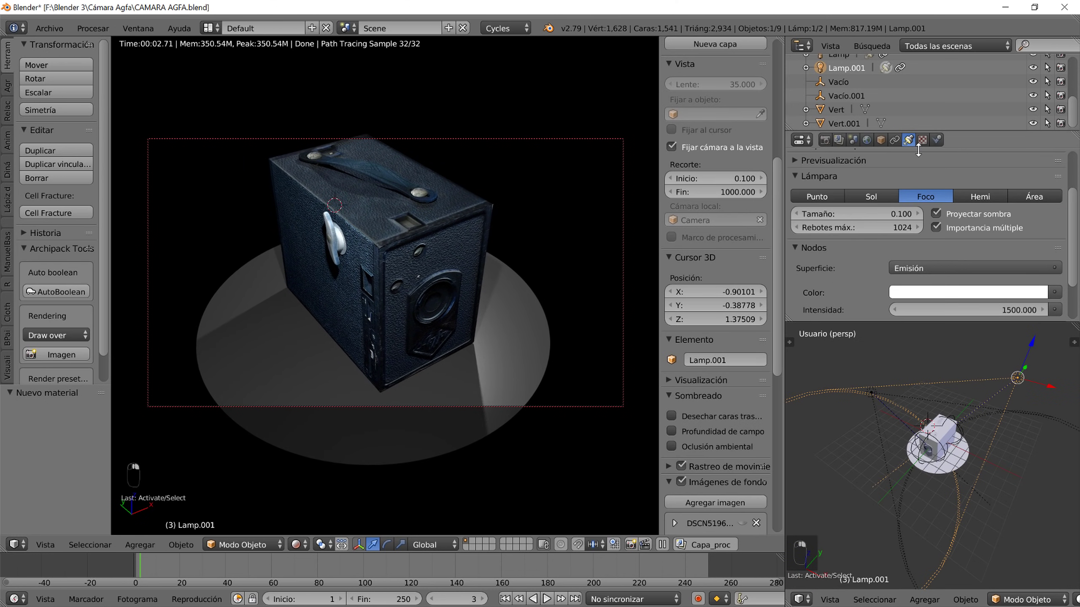
pyautogui.moveTo(868, 213); pyautogui.dragTo(895, 212)
pyautogui.rightClick(870, 392)
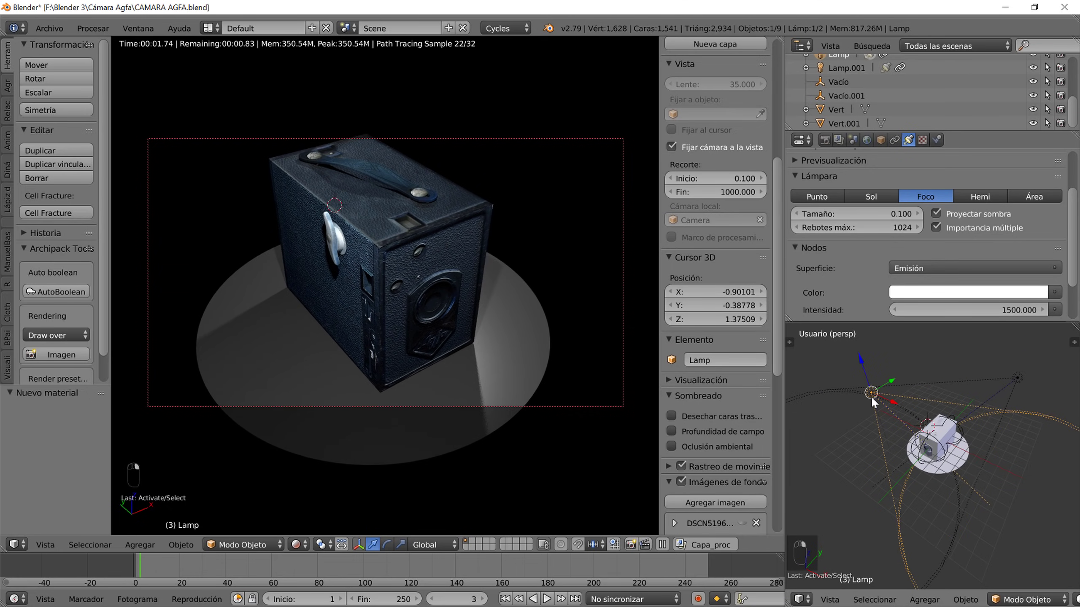
pyautogui.moveTo(863, 213)
pyautogui.mouseDown()
pyautogui.moveTo(931, 214)
pyautogui.moveTo(884, 214)
pyautogui.mouseUp()
pyautogui.rightClick(1017, 375)
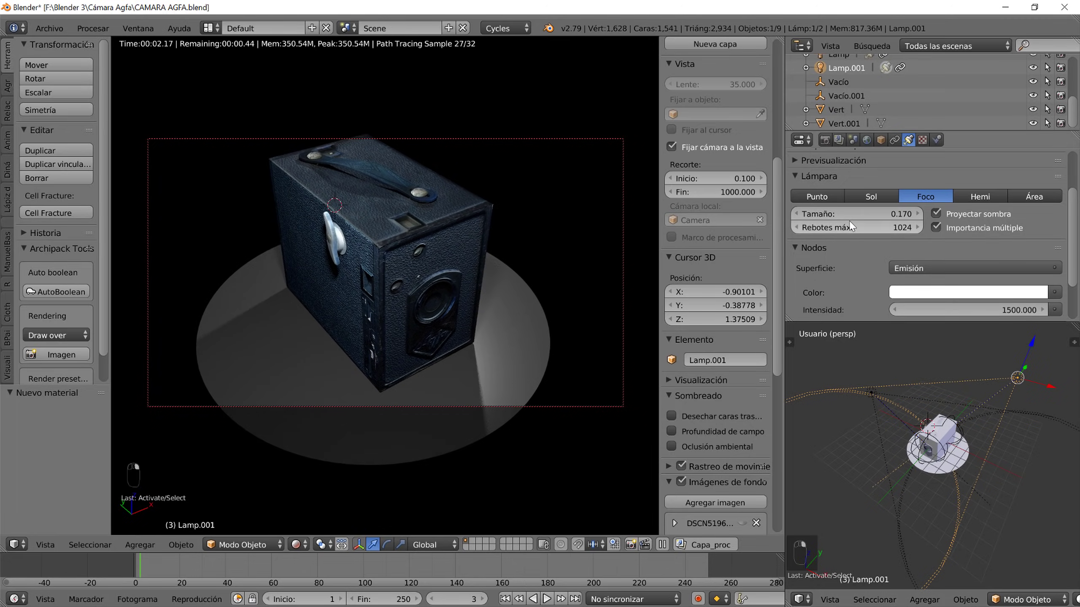
pyautogui.moveTo(854, 214); pyautogui.dragTo(919, 214)
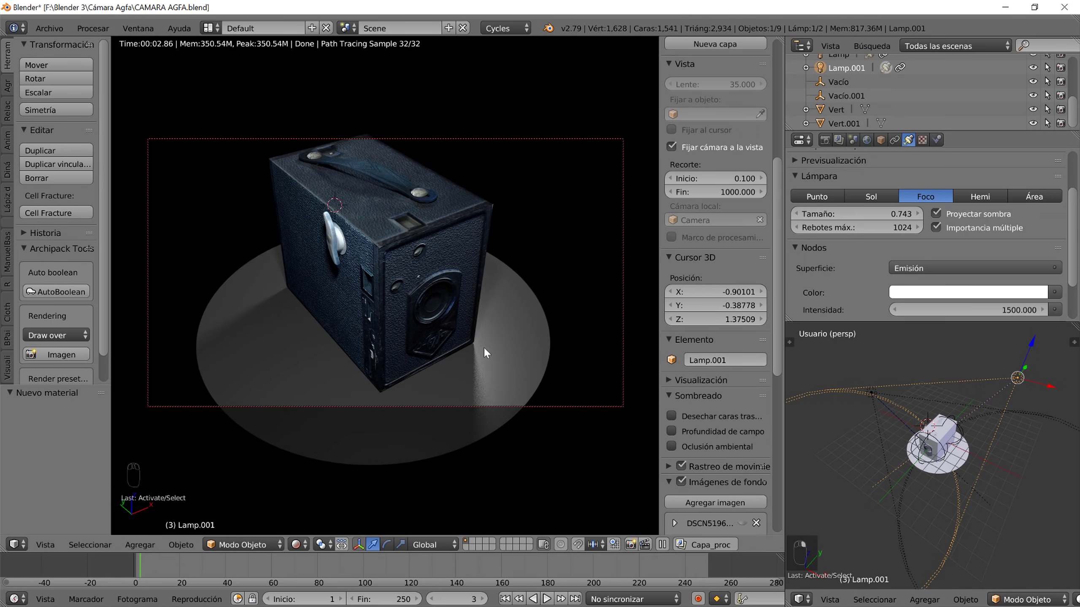
# - Enlarge the floor disc under the camera by scaling it uniformly to about 1.589 times its size
pyautogui.moveTo(419, 345); pyautogui.dragTo(264, 323, button='middle')
pyautogui.moveTo(413, 364); pyautogui.dragTo(432, 361, button='middle')
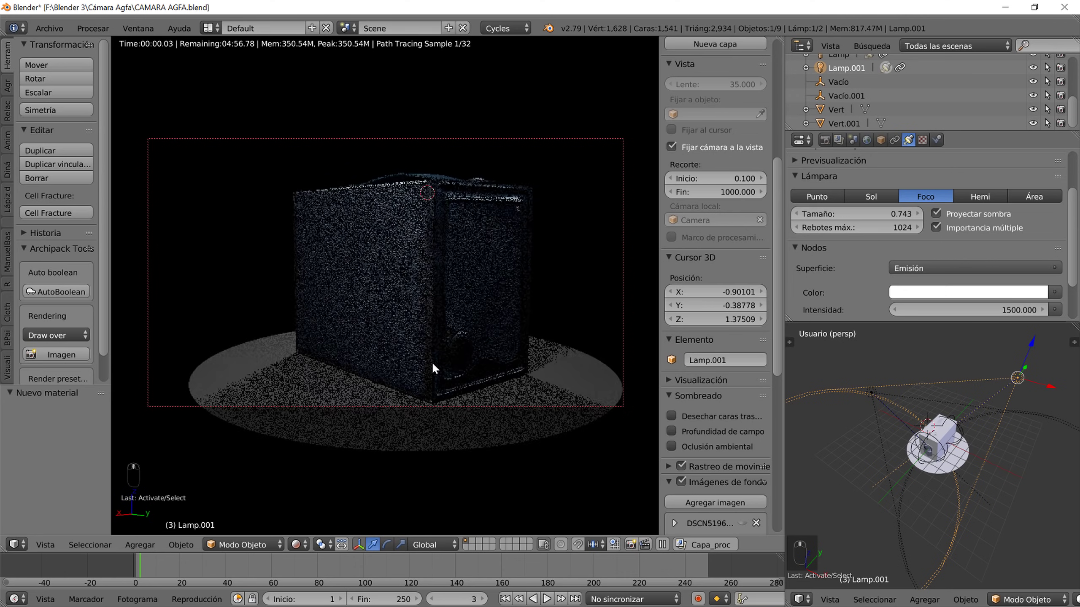
pyautogui.moveTo(386, 335); pyautogui.dragTo(479, 350, button='middle')
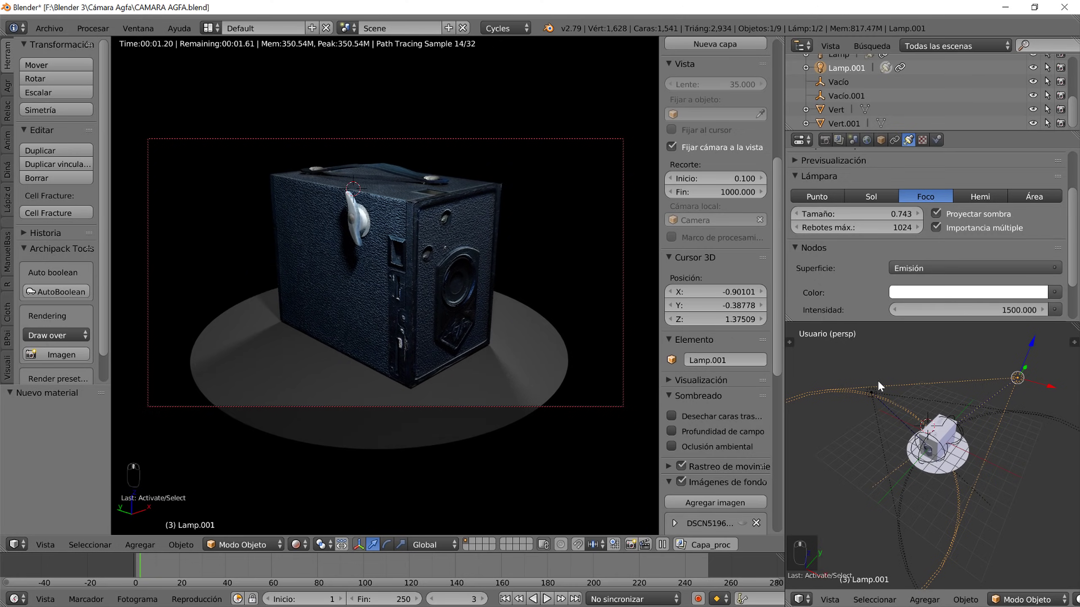
pyautogui.rightClick(542, 388)
pyautogui.press('s')
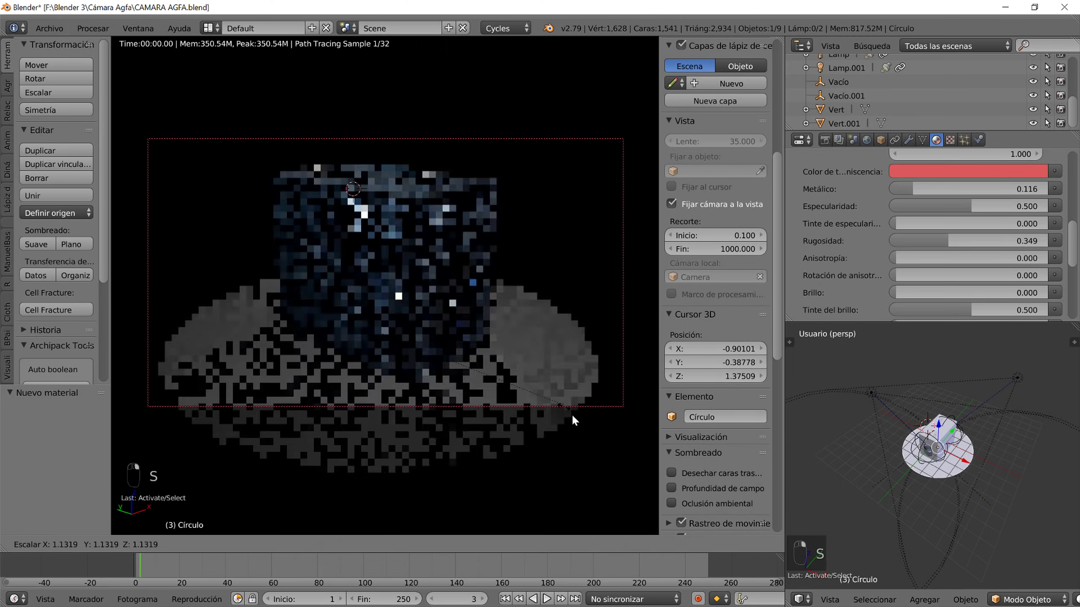
pyautogui.click(617, 462)
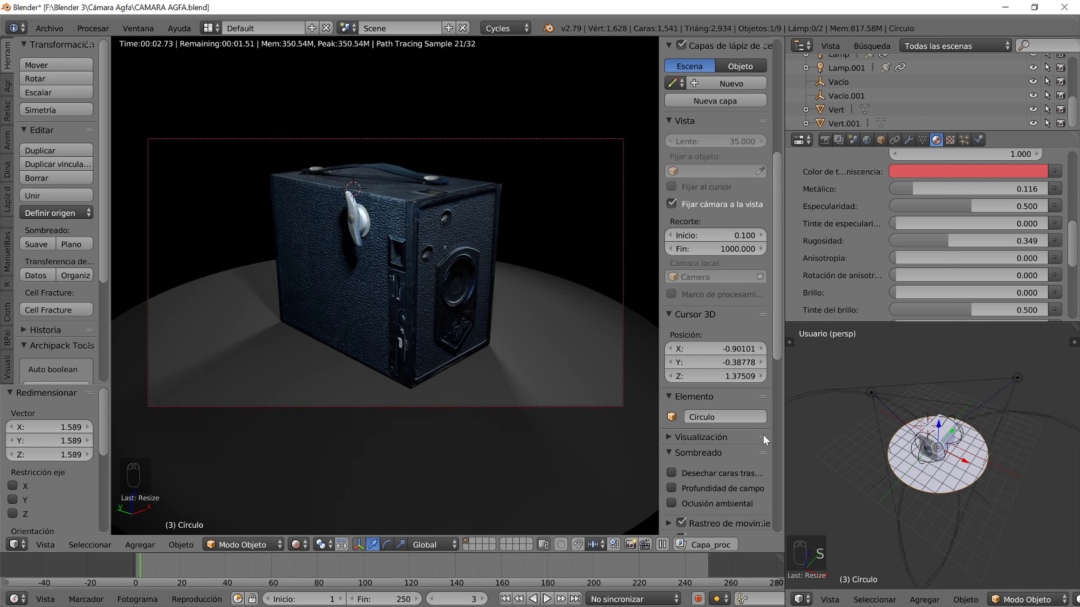
# - Enable nodes for the World surface and set its background colour source to Imagen de entorno
pyautogui.click(864, 140)
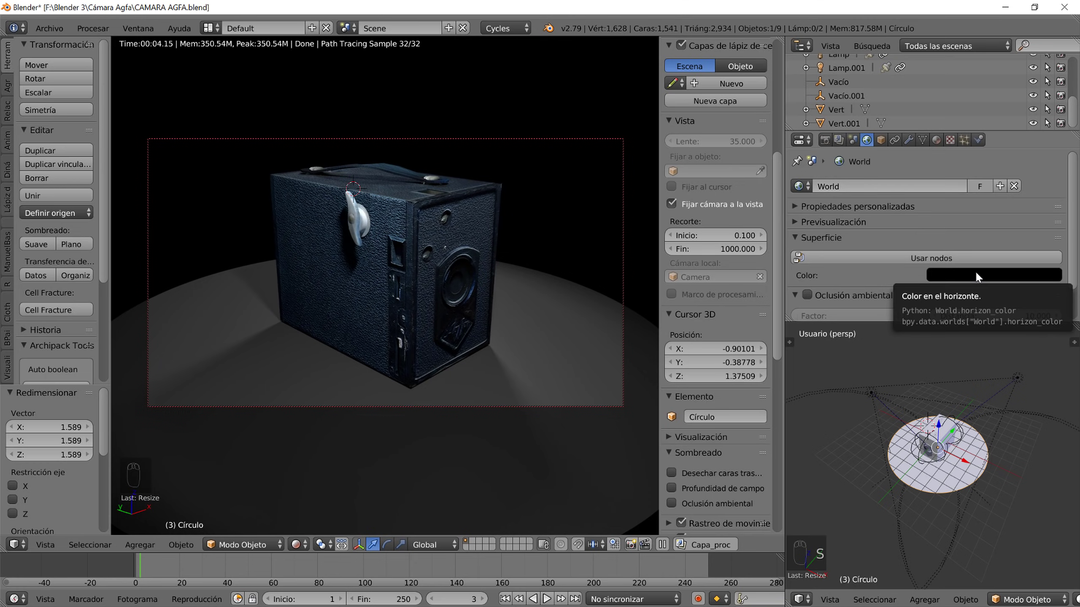
pyautogui.click(965, 258)
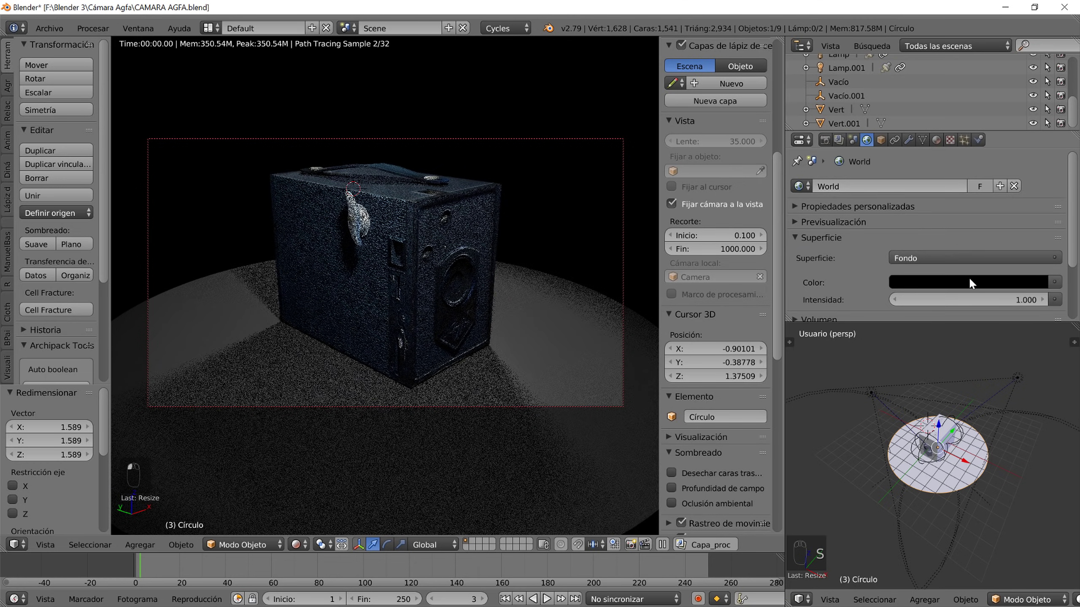
pyautogui.click(1054, 281)
pyautogui.click(782, 135)
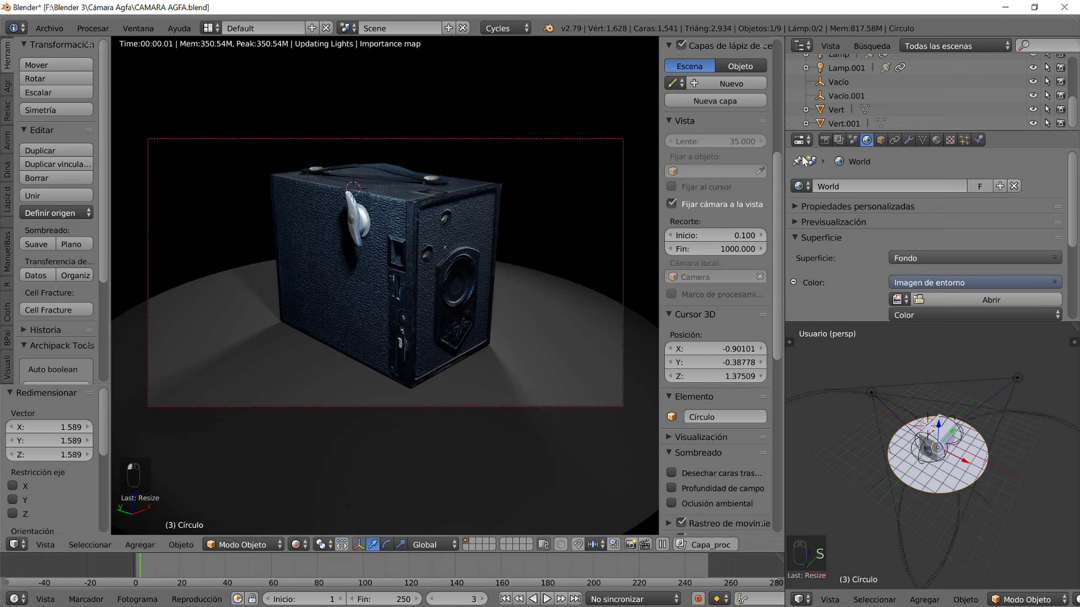
pyautogui.click(897, 265)
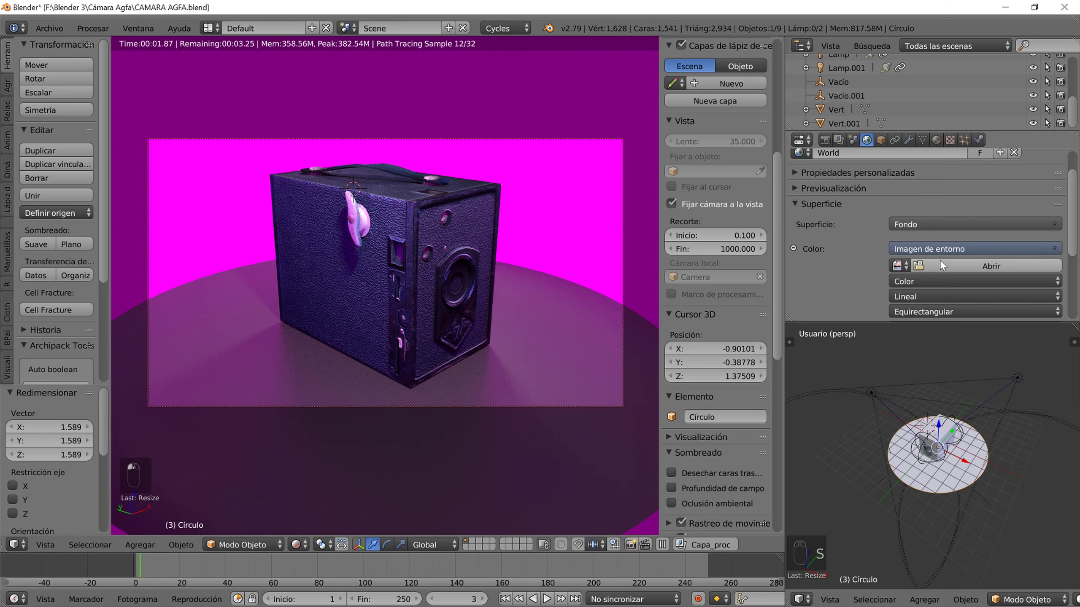
# - Load the Photo-studio-with-umbrella.jpg image from the HDR Environment Mapa folder as the World's environment texture, browsing by thumbnails
pyautogui.click(940, 265)
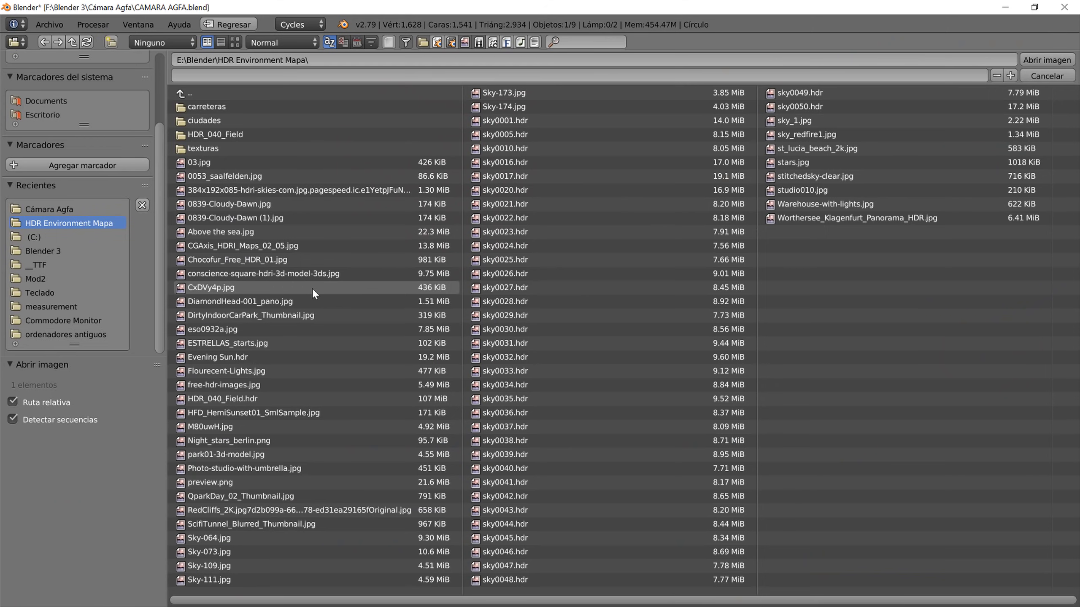
pyautogui.click(234, 42)
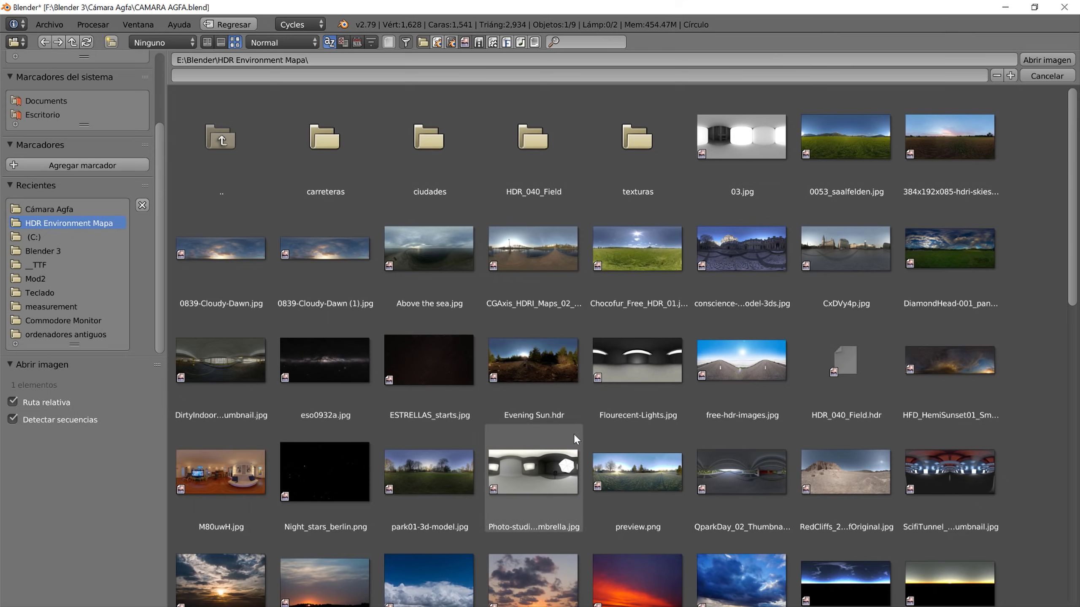
pyautogui.scroll(-3, 574, 432)
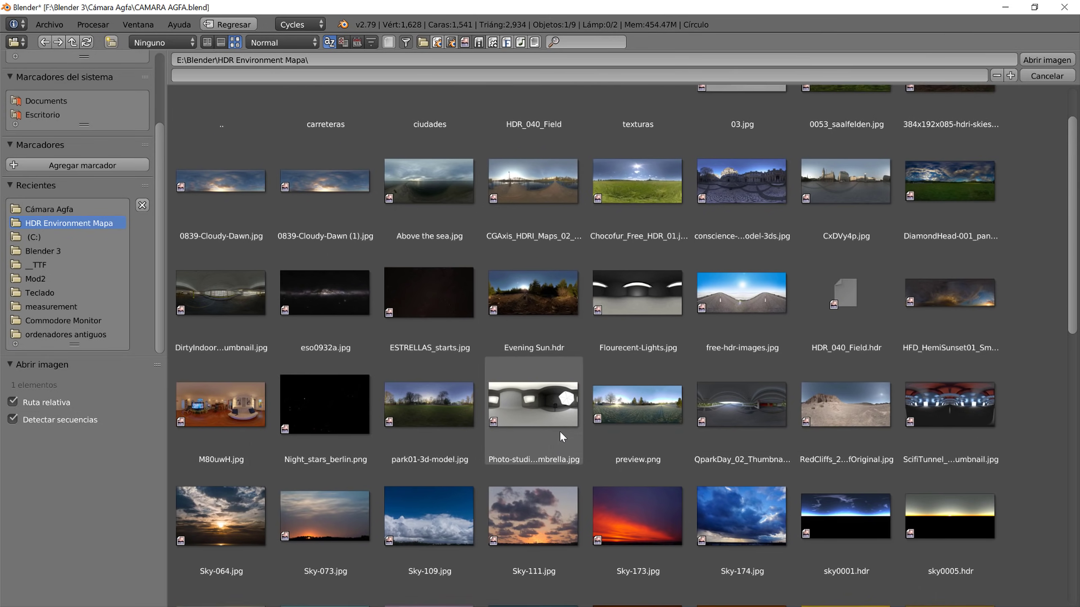
pyautogui.scroll(-10, 560, 431)
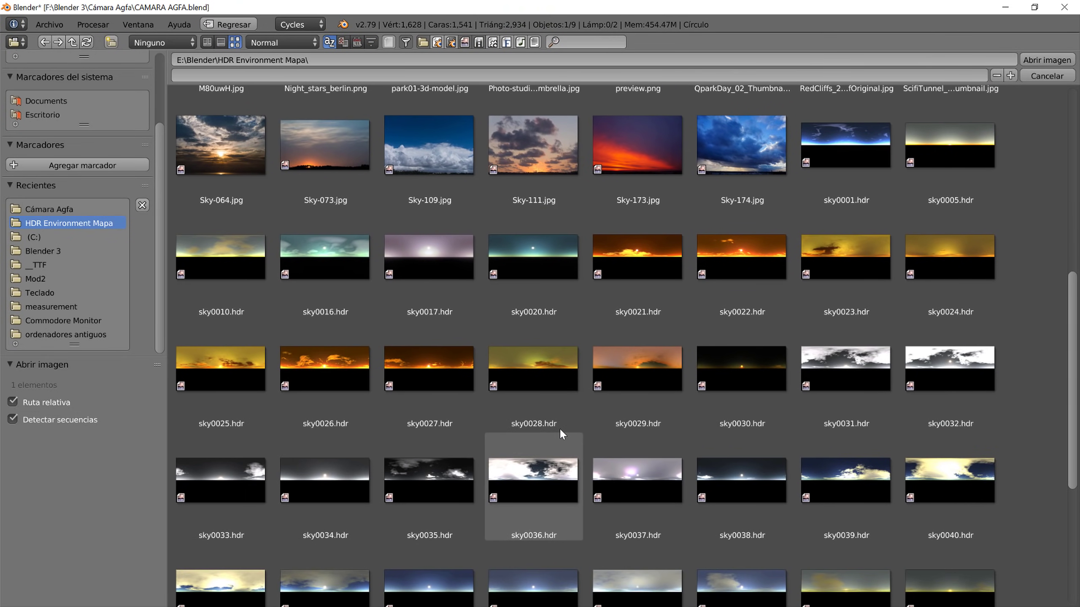
pyautogui.scroll(7, 559, 428)
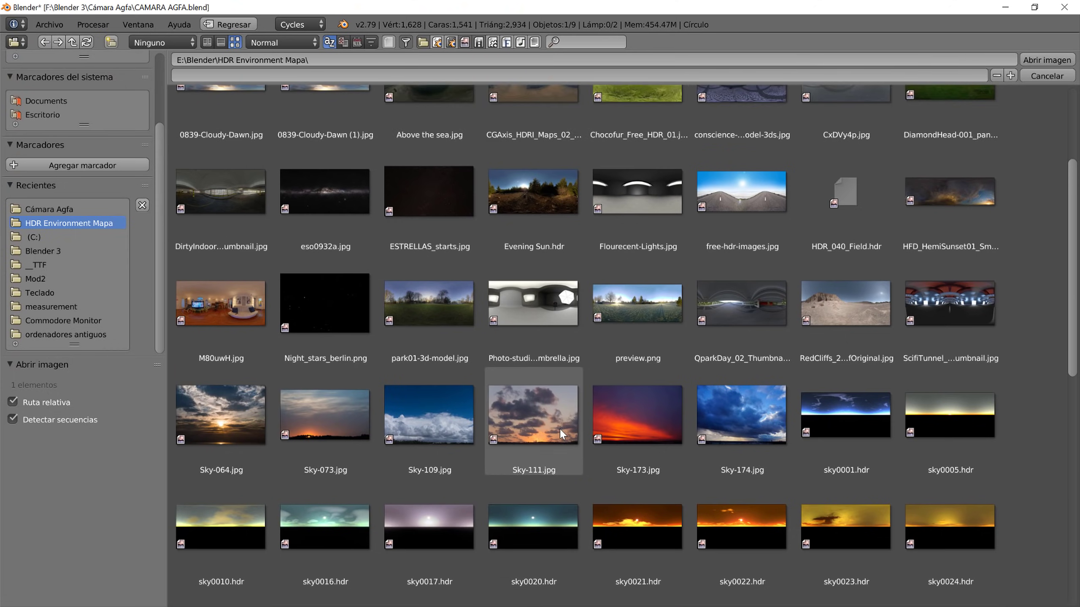
pyautogui.scroll(-10, 560, 428)
pyautogui.scroll(7, 558, 421)
pyautogui.scroll(1, 561, 425)
pyautogui.doubleClick(518, 210)
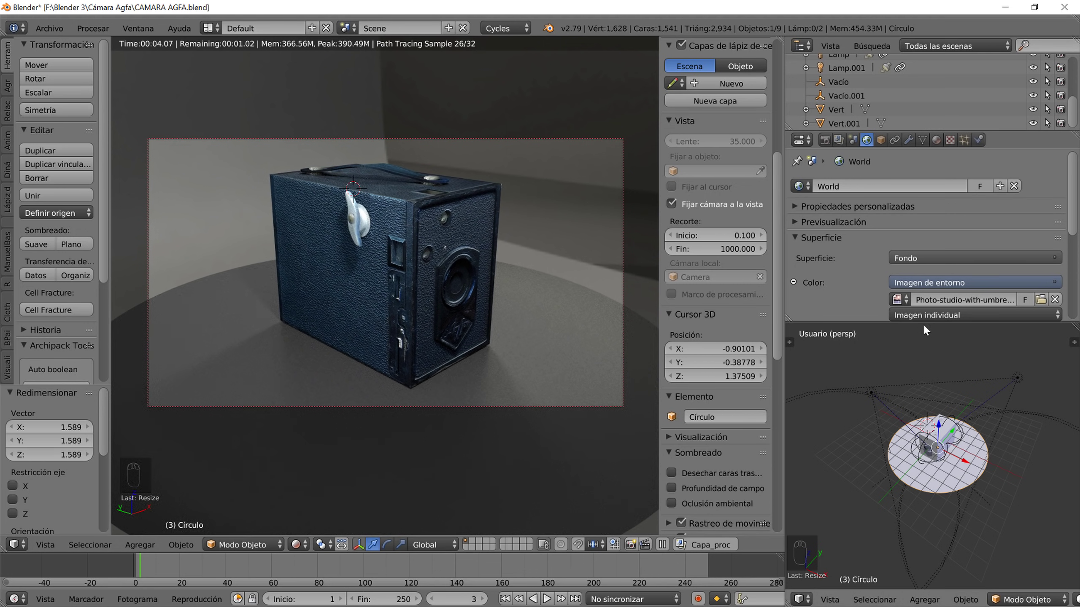
# - Raise the World background's Intensidad to 2.800
pyautogui.scroll(-5, 947, 296)
pyautogui.scroll(-3, 946, 296)
pyautogui.moveTo(982, 261)
pyautogui.mouseDown()
pyautogui.moveTo(1020, 261)
pyautogui.moveTo(999, 261)
pyautogui.mouseUp()
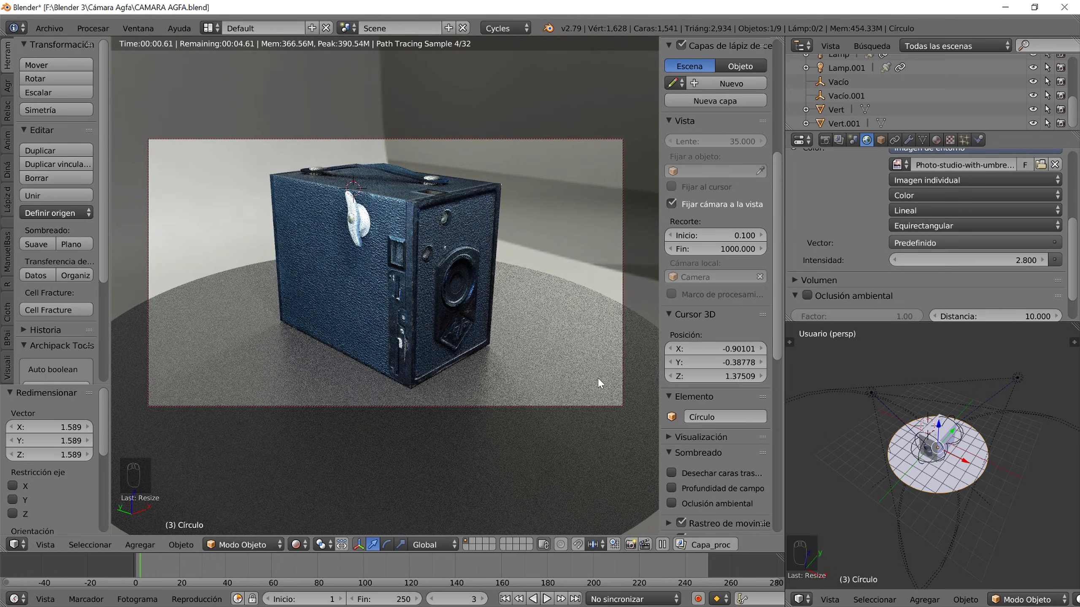
# - Tint the emission colour of Lamp.001 to a warm cream tone
pyautogui.rightClick(1022, 377)
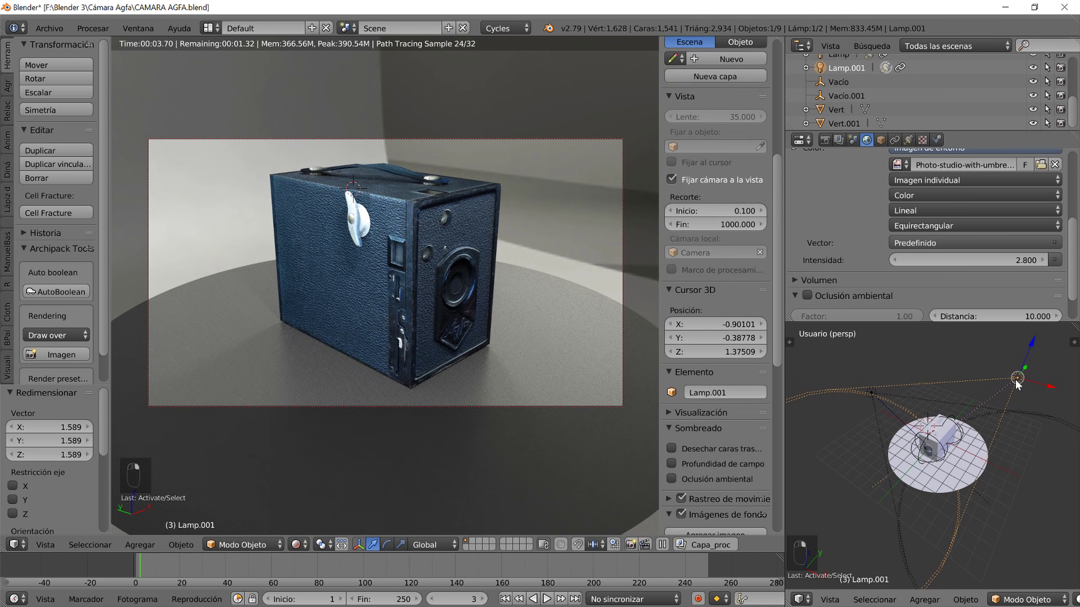
pyautogui.click(908, 141)
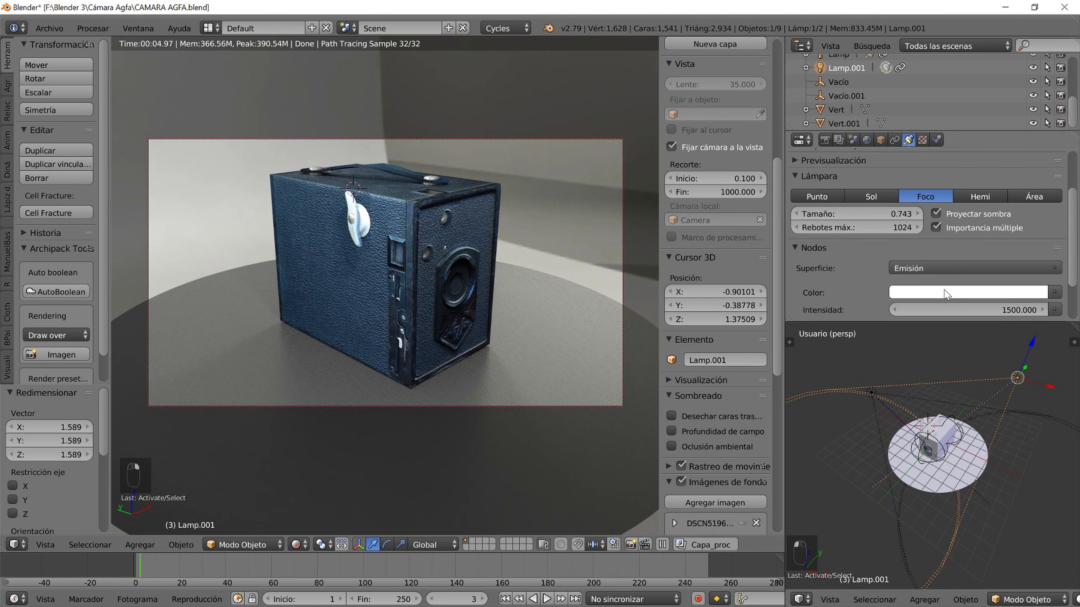
pyautogui.click(974, 292)
pyautogui.moveTo(974, 150); pyautogui.dragTo(968, 153)
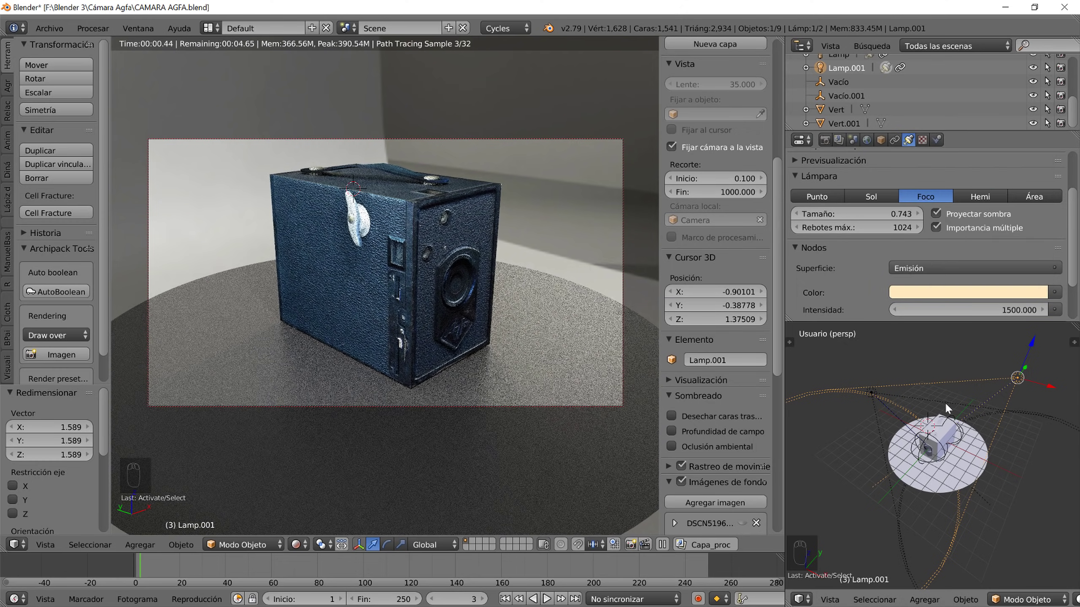
# - Tint the other spot lamp's emission colour to a warm cream with R 1.000, V 0.802 and A 0.411
pyautogui.rightClick(872, 389)
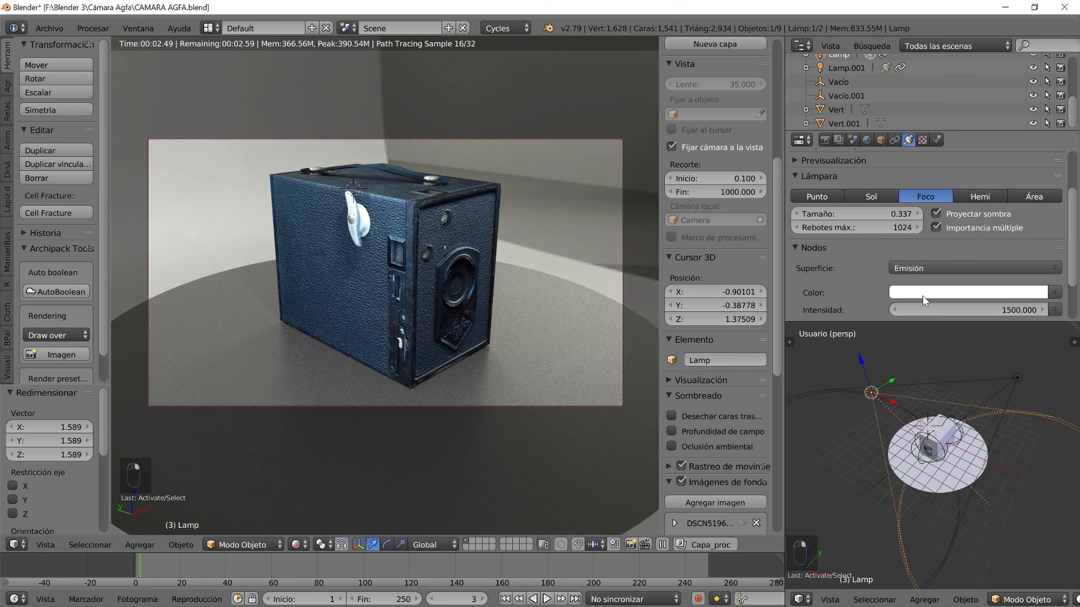
pyautogui.click(957, 292)
pyautogui.click(968, 152)
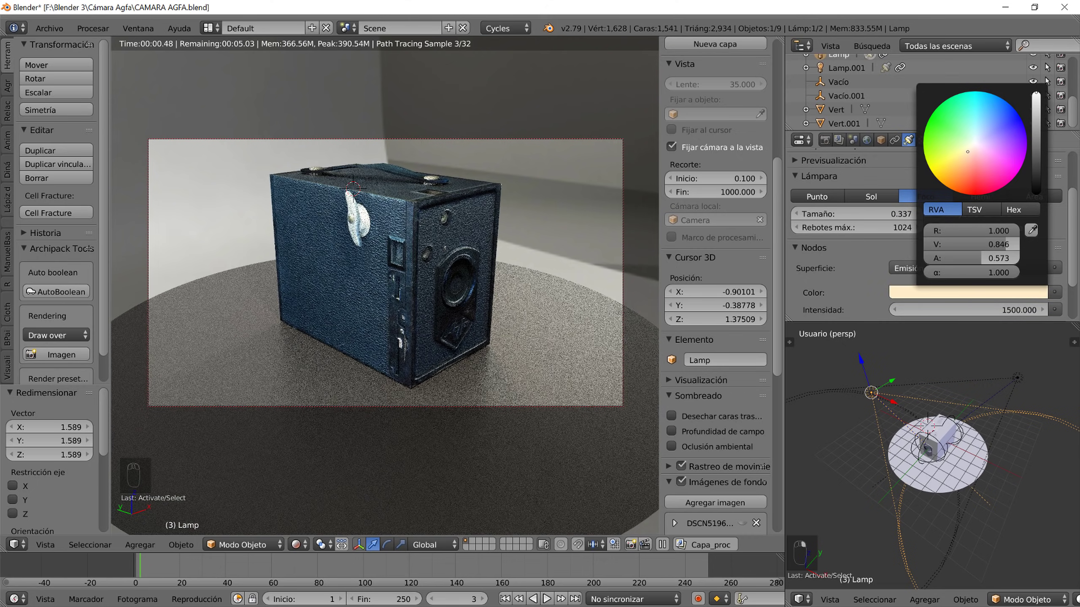
pyautogui.click(962, 155)
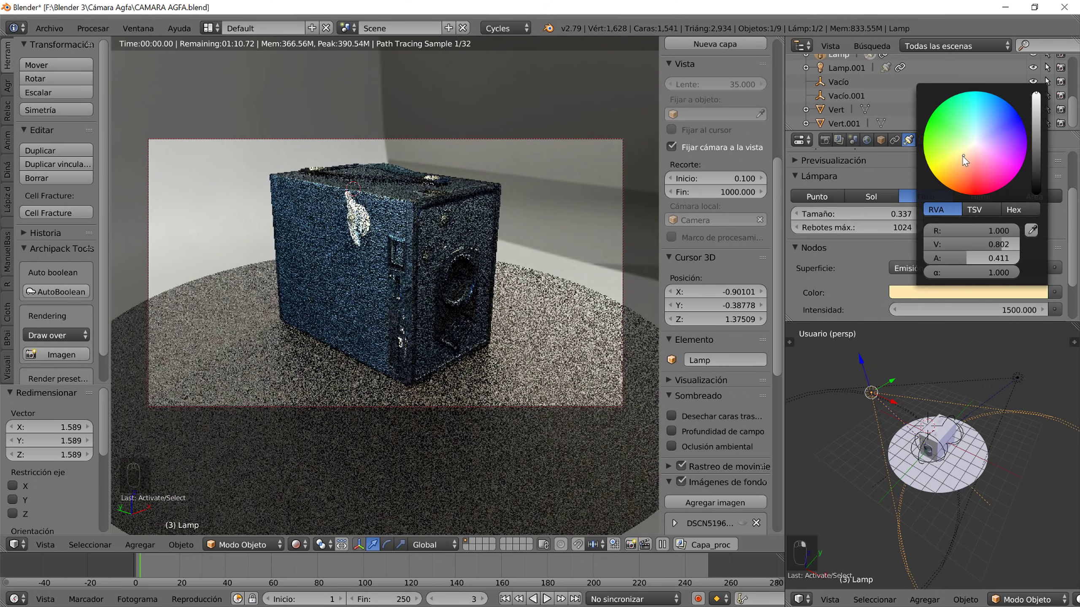
# - Inspect the camera and floor disc in the rendered view from near and far under the warmer lighting
pyautogui.scroll(4, 451, 318)
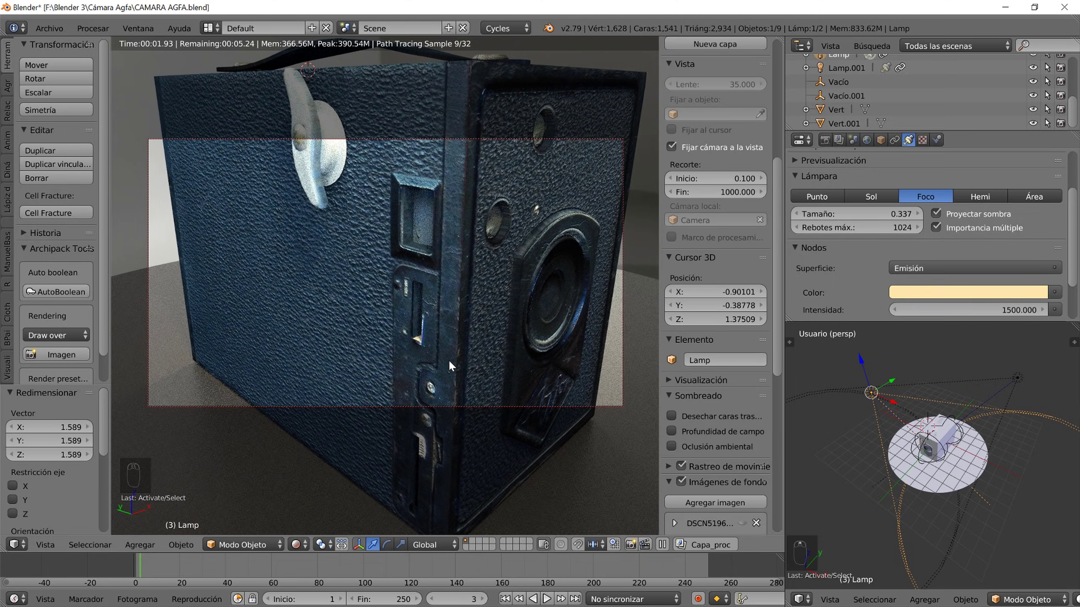
pyautogui.scroll(-6, 449, 360)
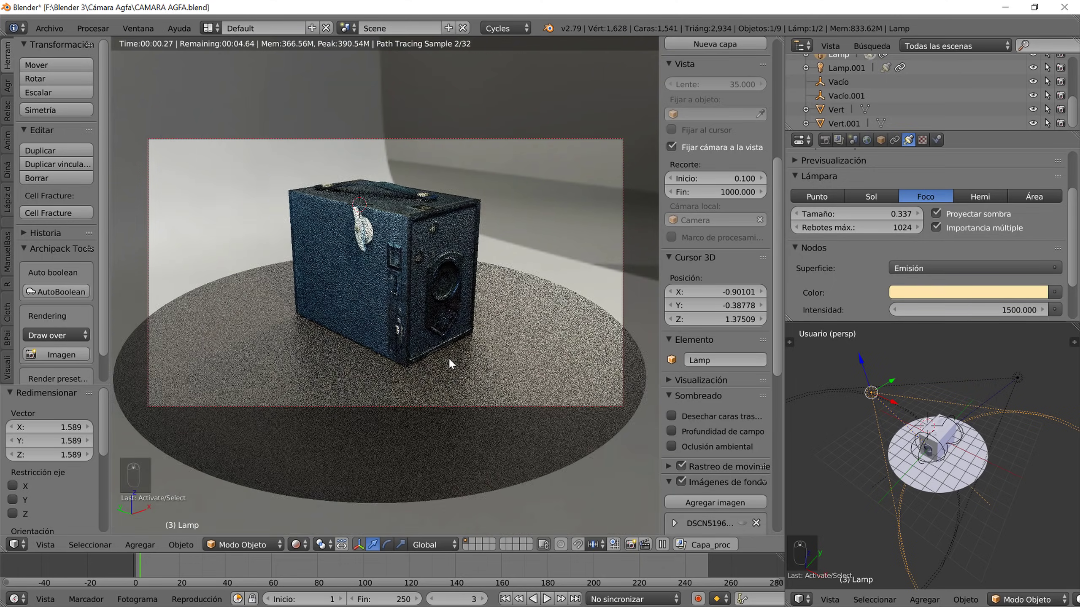
pyautogui.moveTo(444, 348); pyautogui.dragTo(433, 368, button='middle')
pyautogui.scroll(-5, 313, 362)
pyautogui.scroll(6, 415, 353)
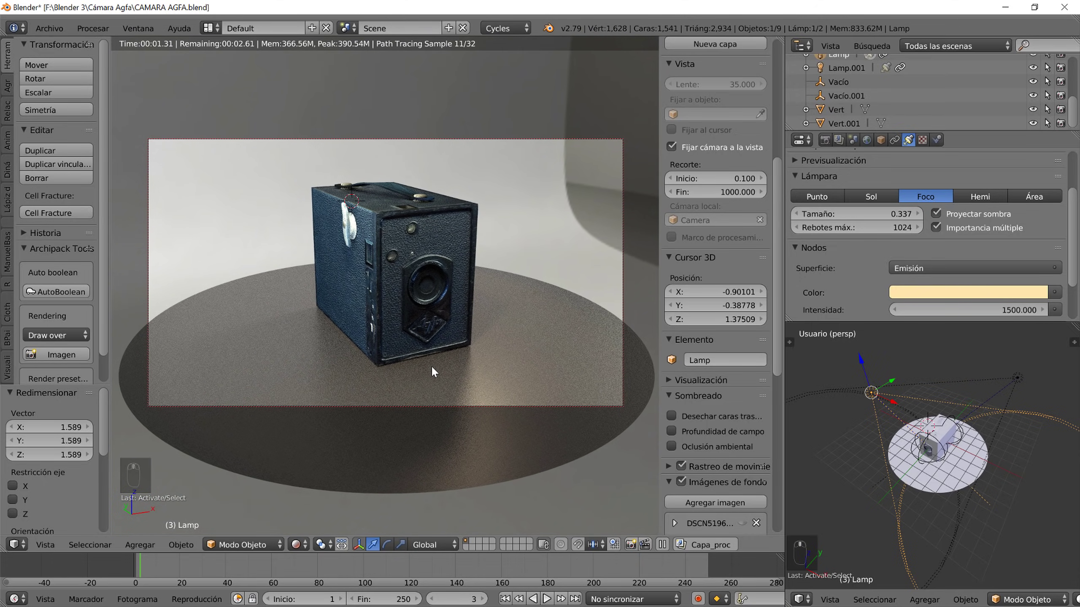
# - Turn the floor disc into a shadow catcher by enabling Captor de sombras in its Cycles object options
pyautogui.rightClick(471, 382)
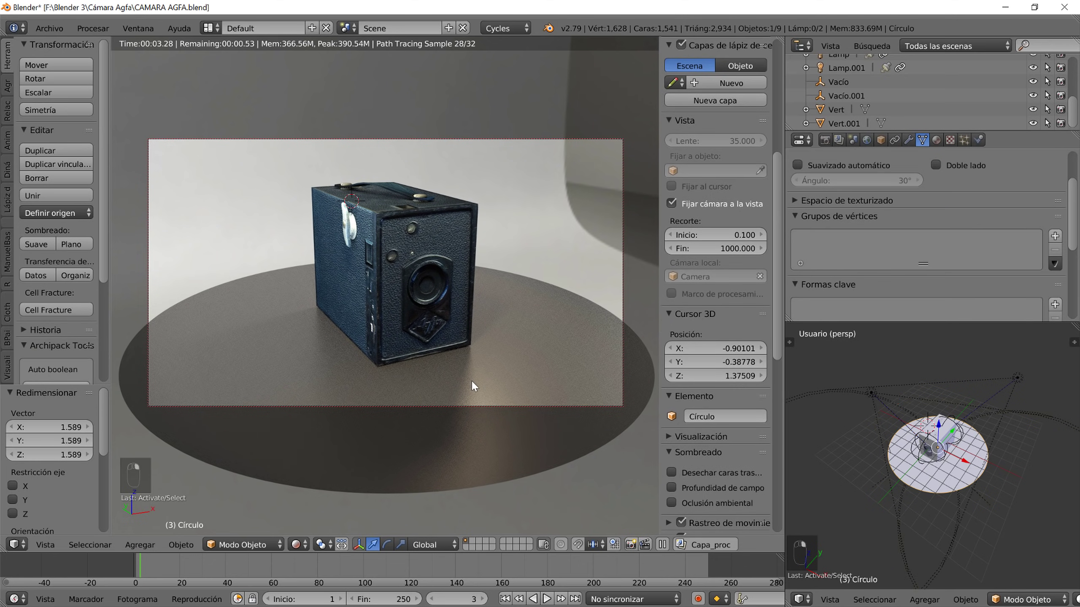
pyautogui.click(866, 140)
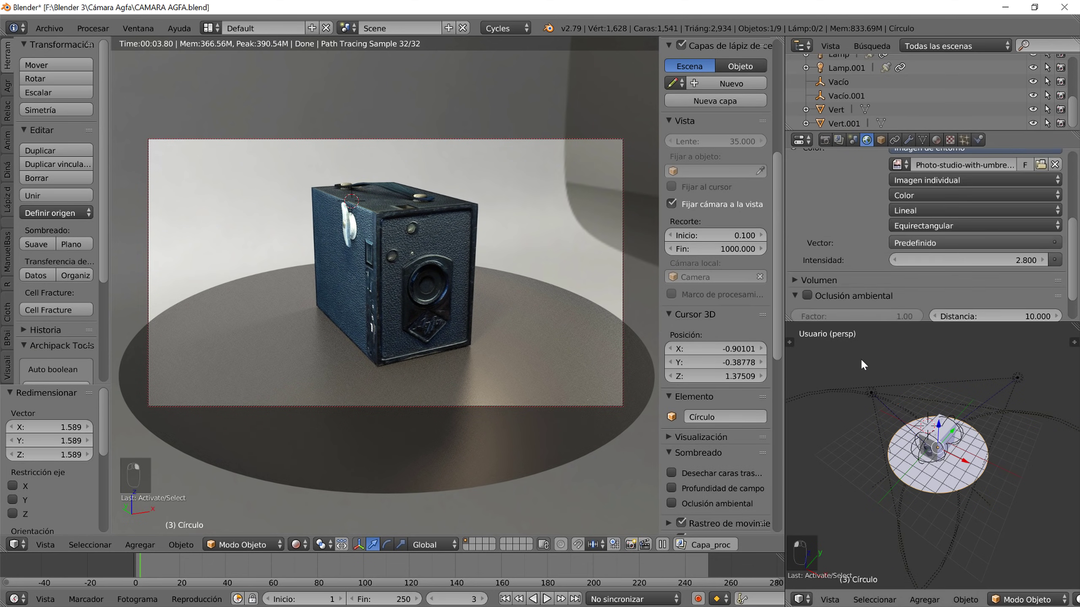
pyautogui.scroll(-2, 862, 357)
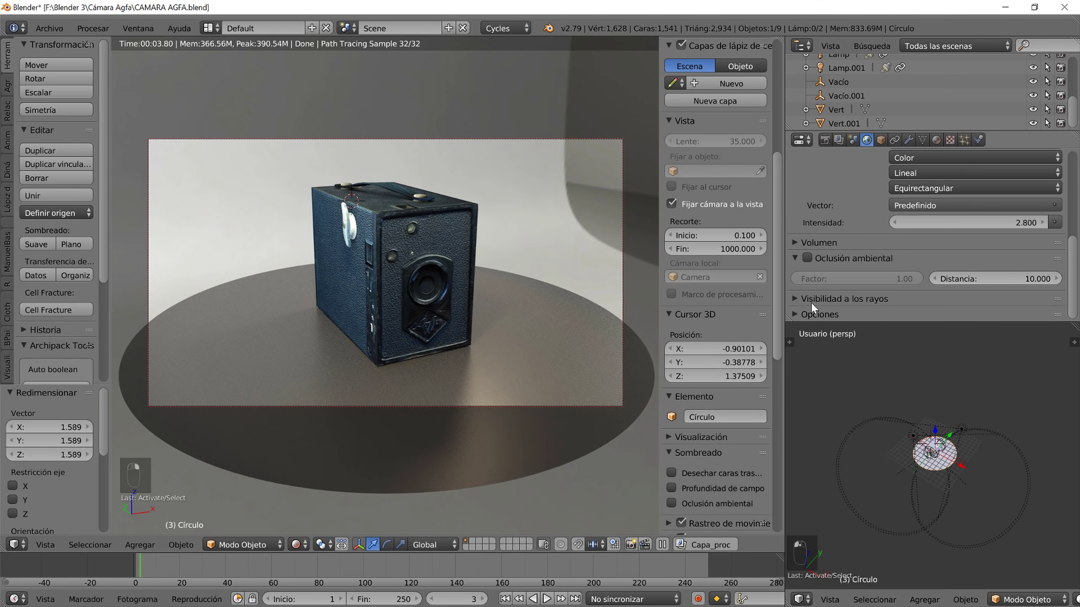
pyautogui.click(811, 315)
pyautogui.scroll(-2, 819, 298)
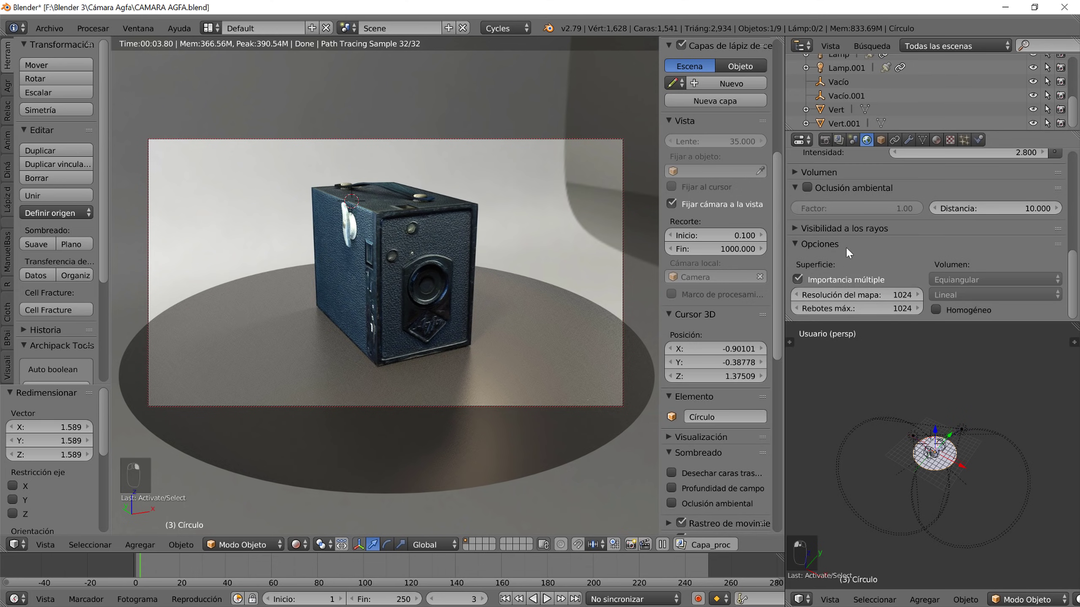
pyautogui.click(878, 141)
pyautogui.scroll(-10, 864, 240)
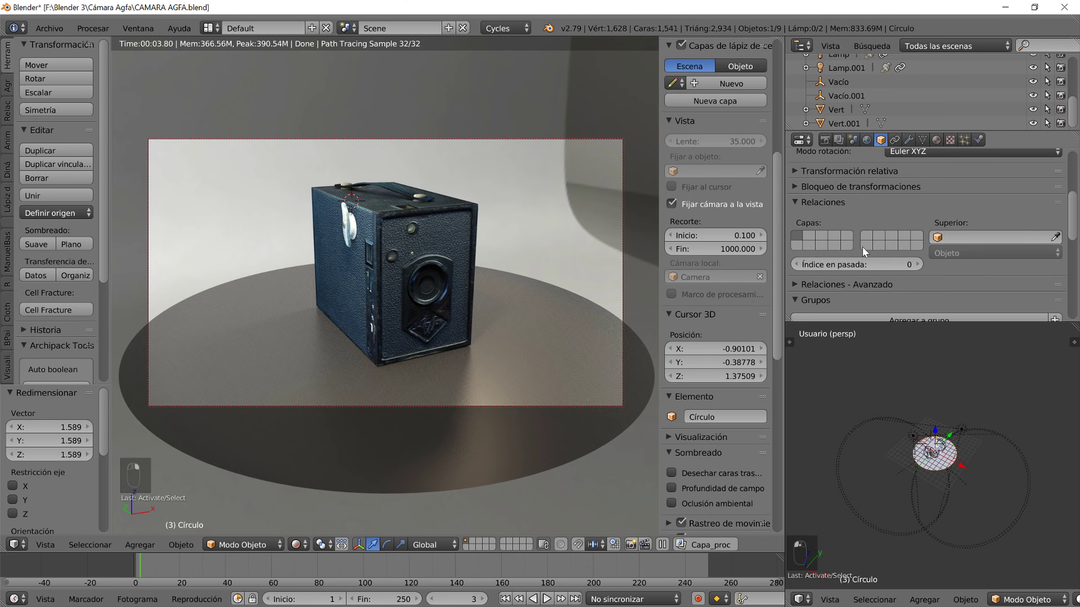
pyautogui.scroll(-1, 858, 269)
pyautogui.click(856, 273)
pyautogui.scroll(-6, 856, 273)
pyautogui.click(797, 241)
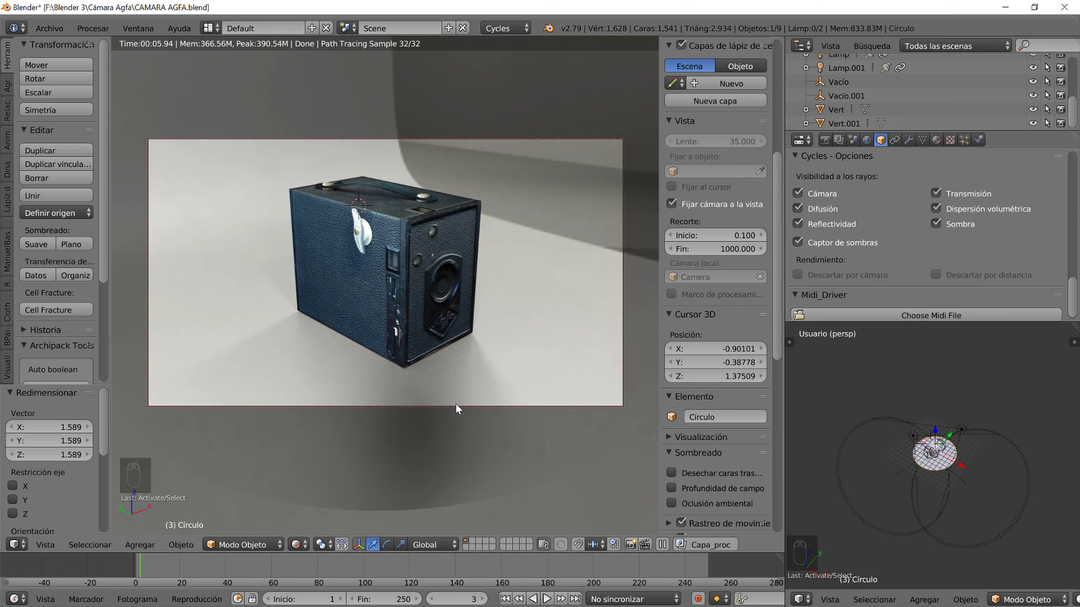
pyautogui.click(866, 141)
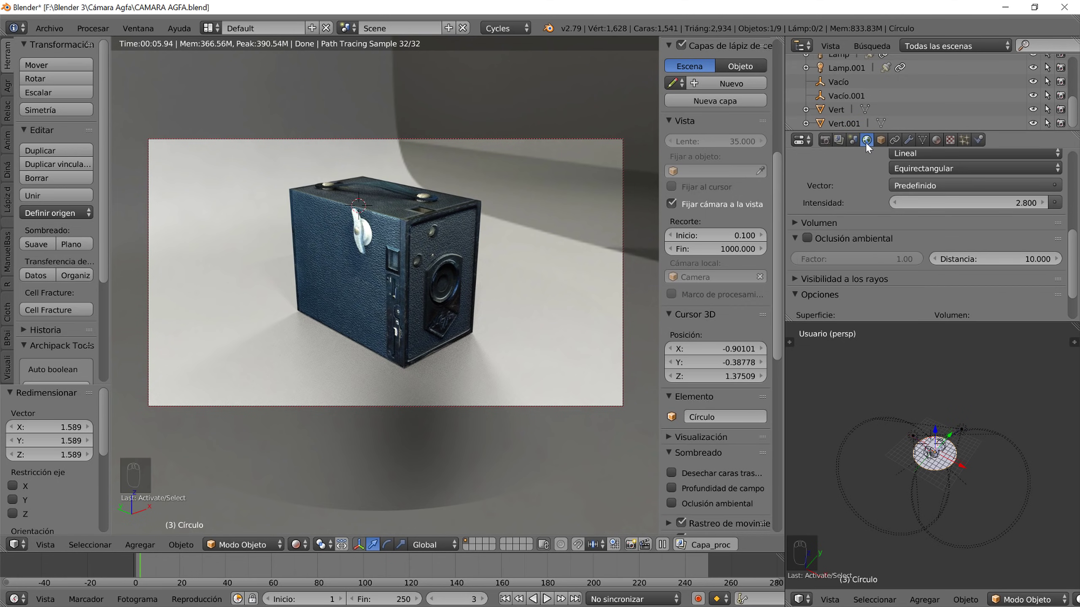
pyautogui.click(839, 140)
pyautogui.scroll(-5, 844, 264)
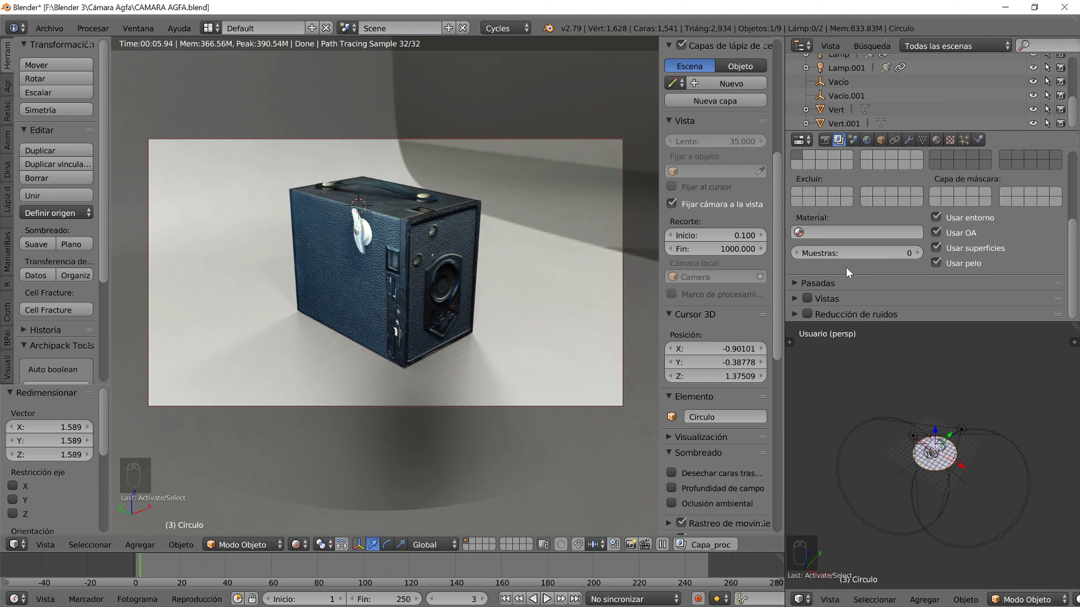
pyautogui.scroll(5, 850, 230)
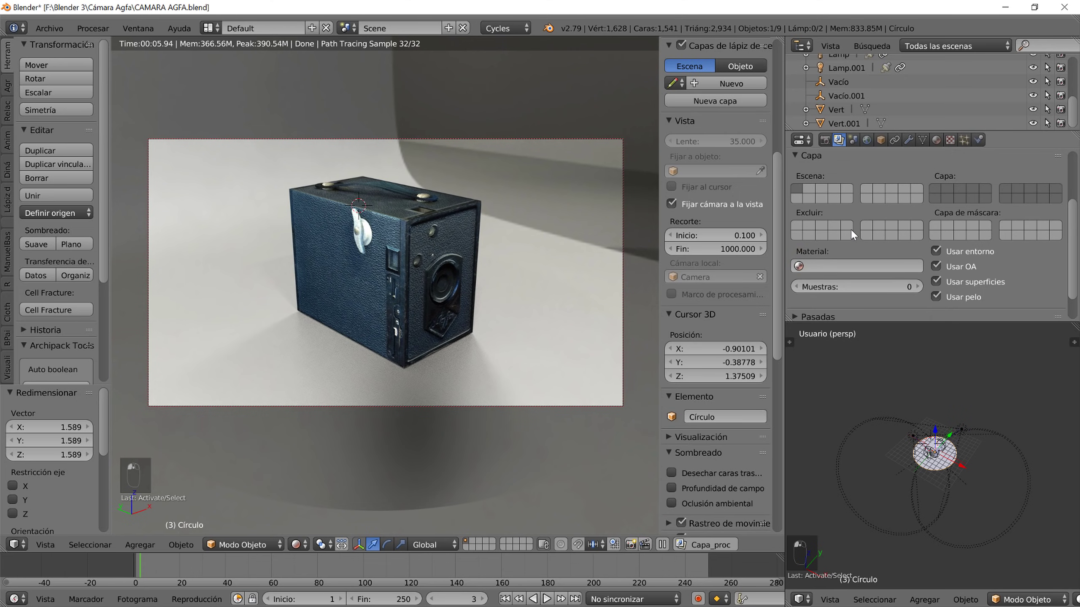
# - Set the Cycles sampling for final renders to 200 samples and render the current frame from the scene camera
pyautogui.click(825, 140)
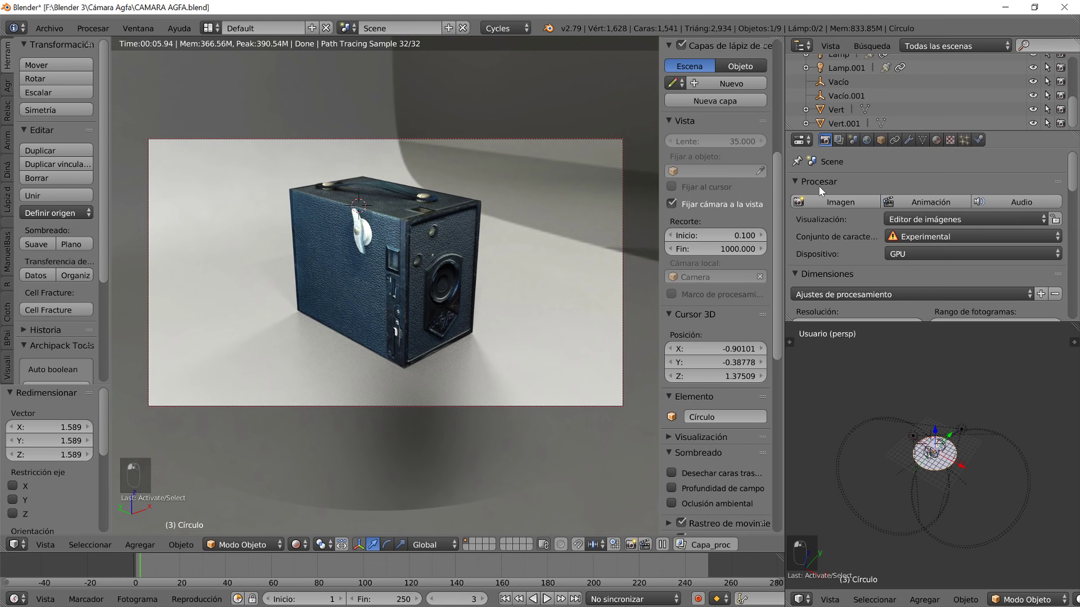
pyautogui.scroll(-5, 843, 235)
pyautogui.scroll(2, 842, 235)
pyautogui.moveTo(871, 235); pyautogui.dragTo(933, 264)
pyautogui.scroll(-5, 934, 265)
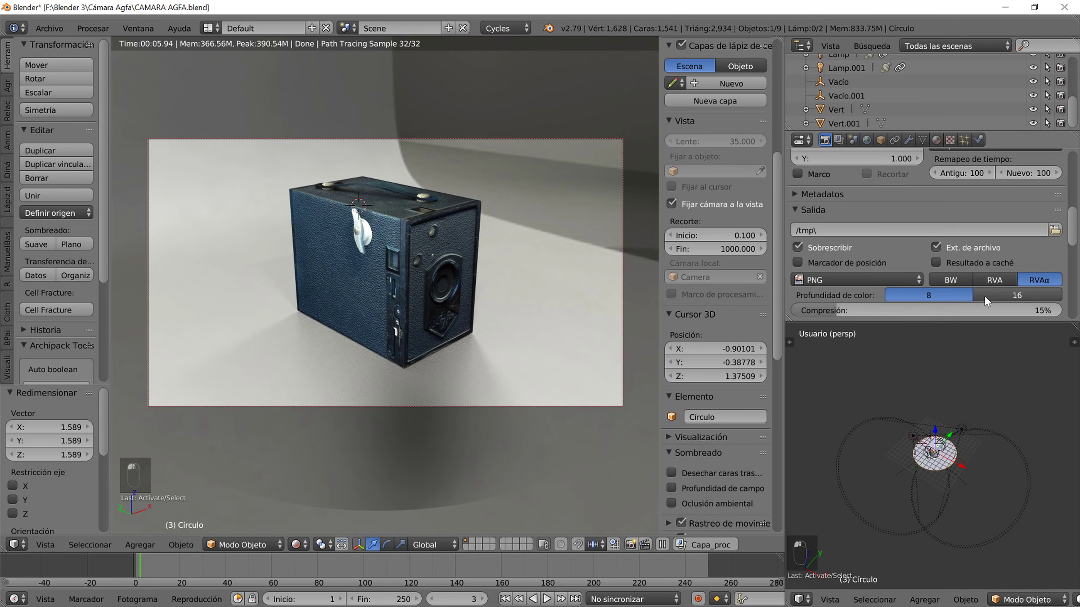
pyautogui.scroll(1, 956, 219)
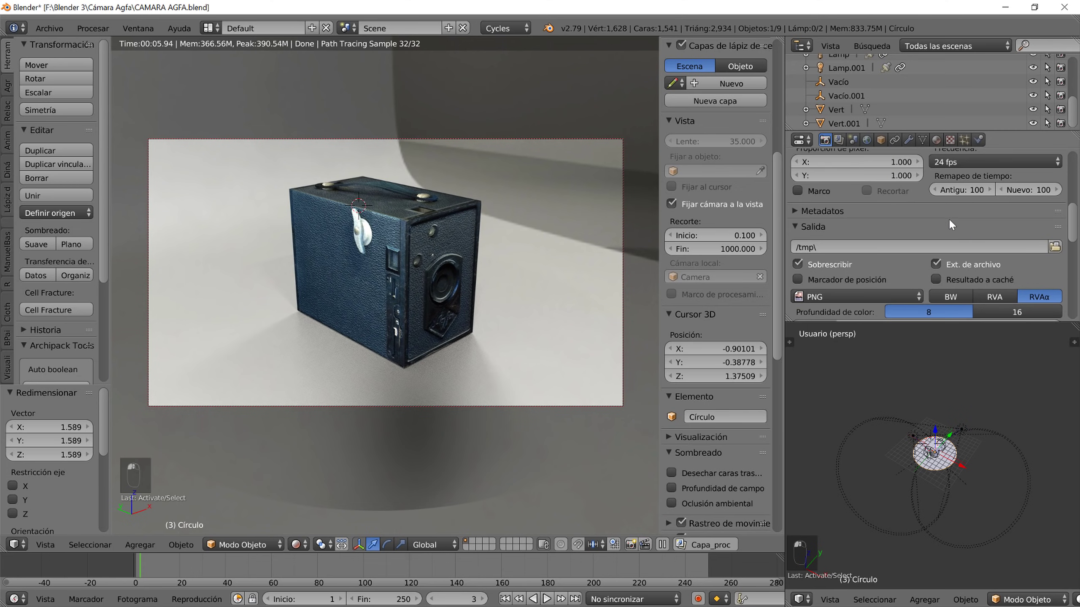
pyautogui.scroll(2, 951, 224)
pyautogui.scroll(-3, 949, 219)
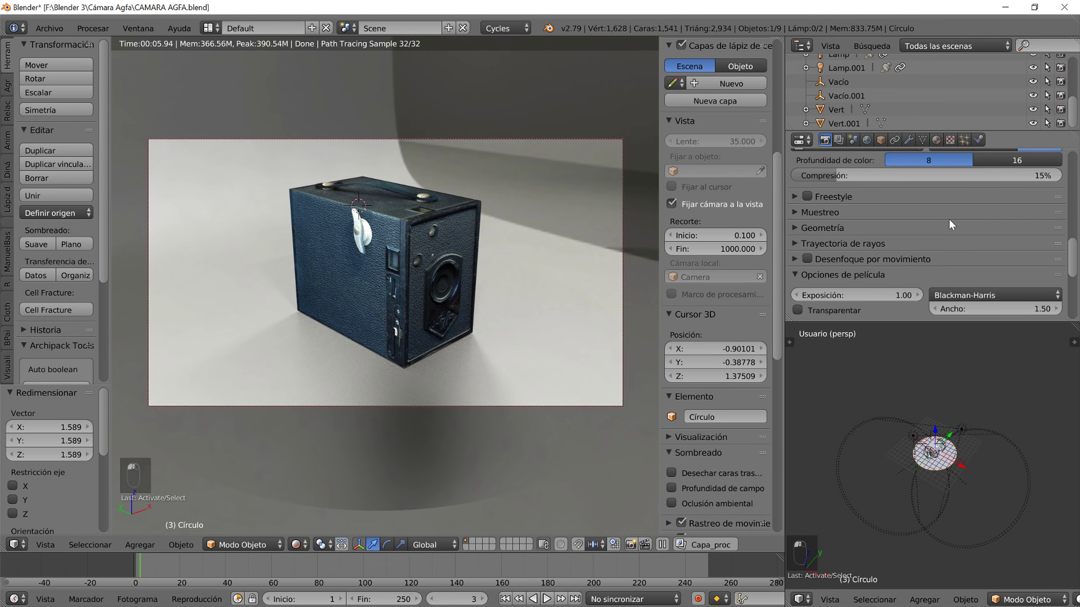
pyautogui.click(939, 209)
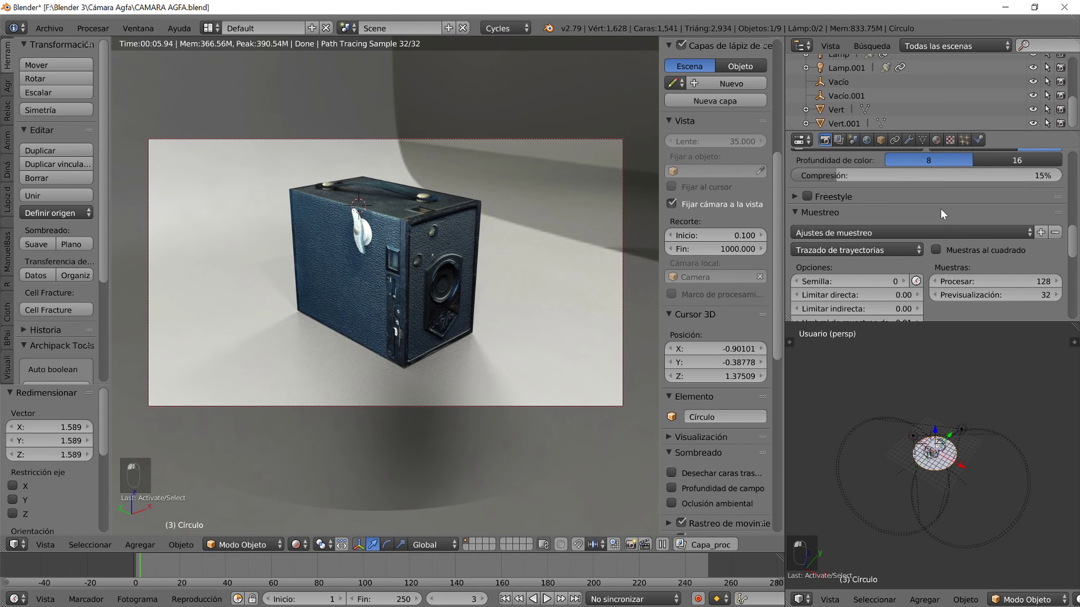
pyautogui.click(1036, 283)
pyautogui.write('200')
pyautogui.press('Return')
pyautogui.press('F12')
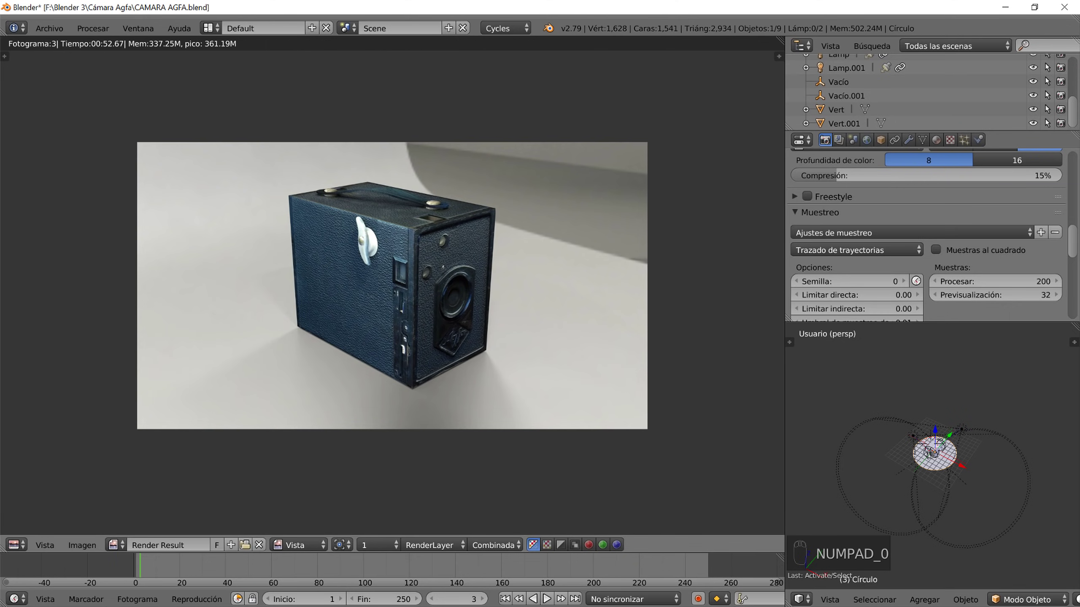
# - Examine the rendered Agfa camera up close for leather texture, metal details and floor shadows, and check the whole frame
pyautogui.scroll(3, 371, 339)
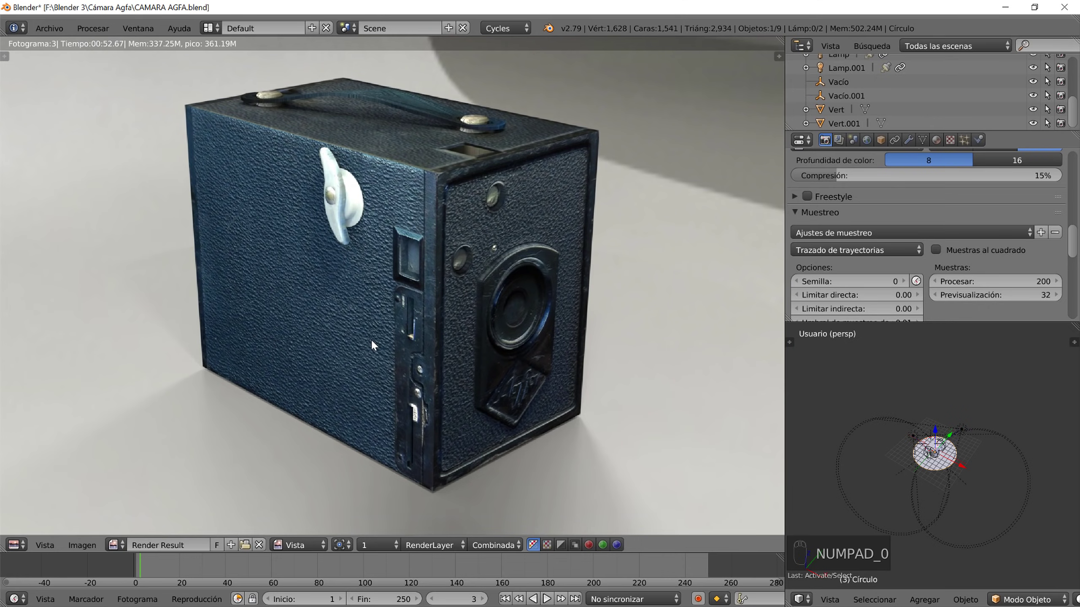
pyautogui.scroll(3, 478, 358)
pyautogui.scroll(-1, 553, 387)
pyautogui.scroll(-2, 524, 388)
pyautogui.scroll(-1, 412, 407)
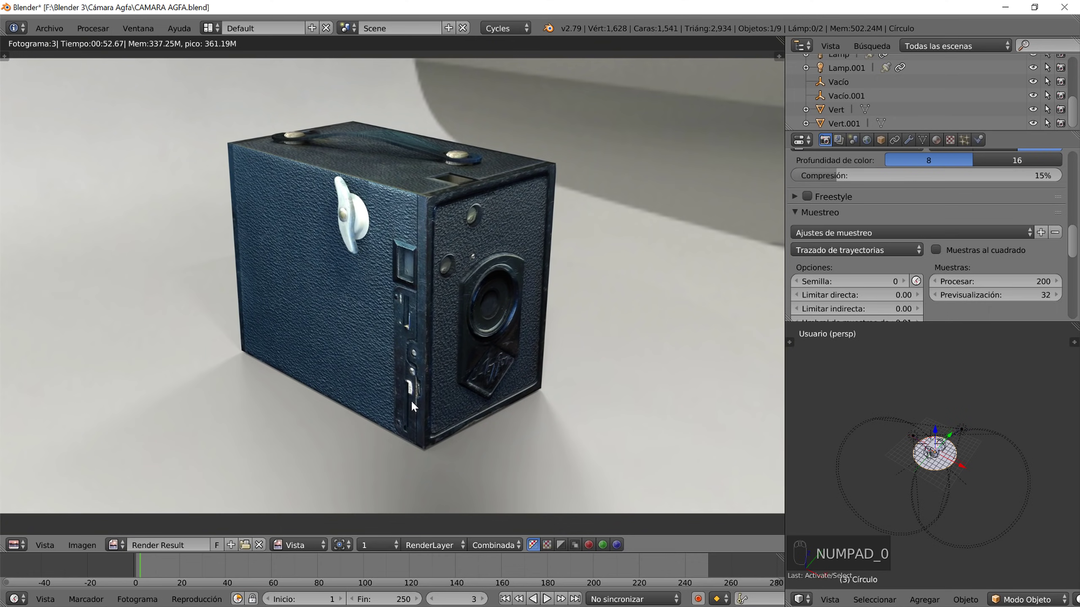
pyautogui.scroll(-2, 411, 400)
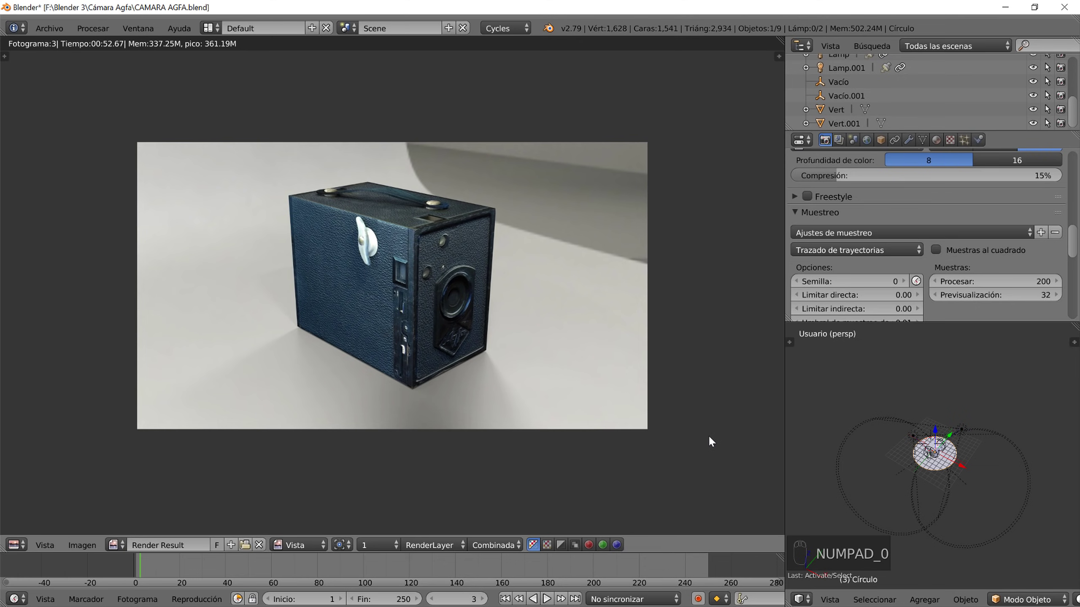
pyautogui.press('n')
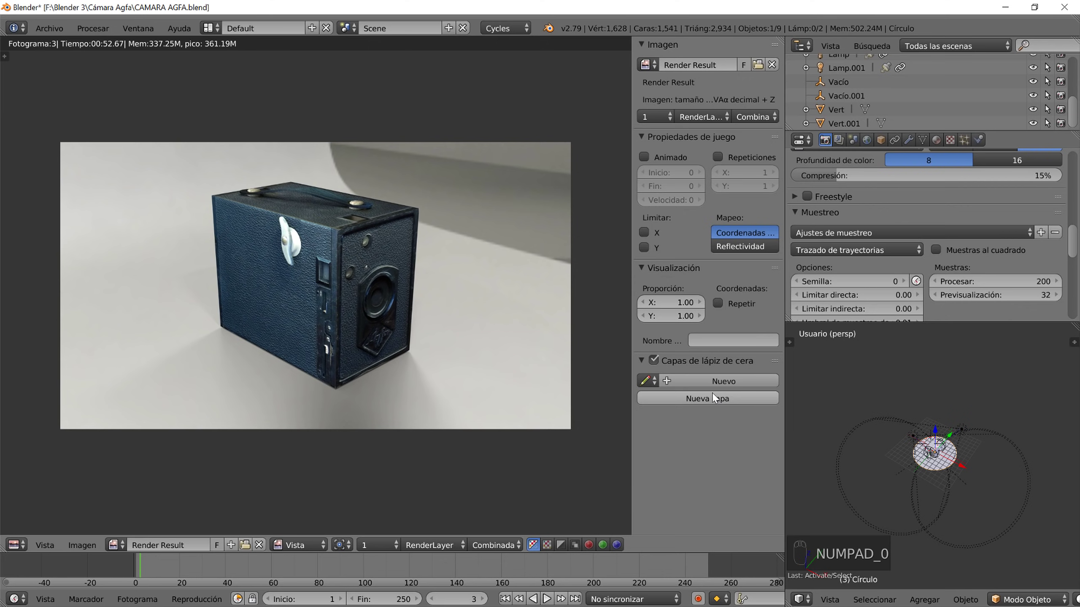
pyautogui.press('n')
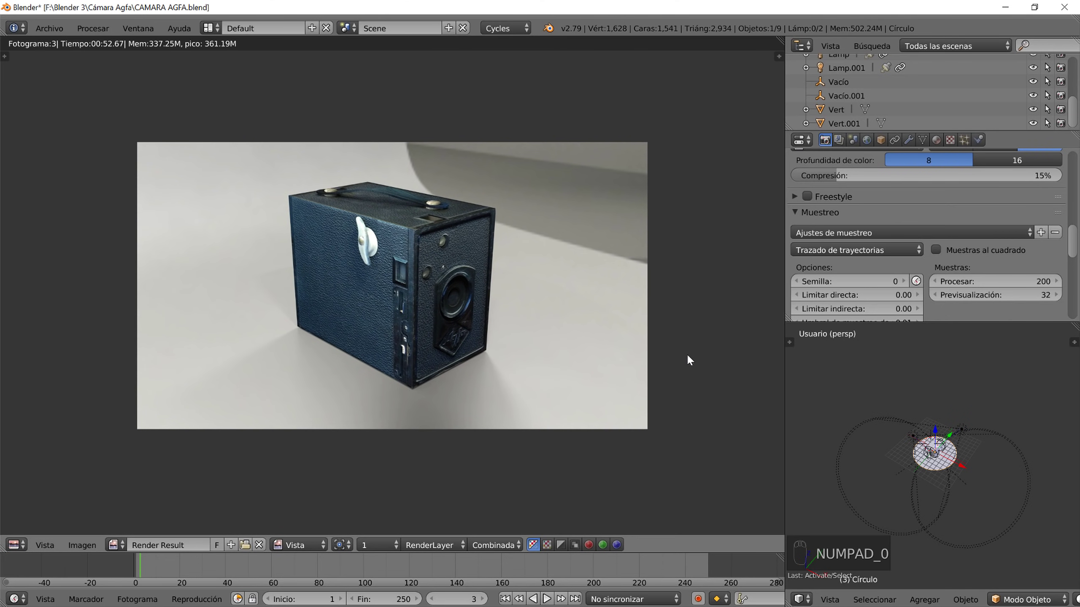